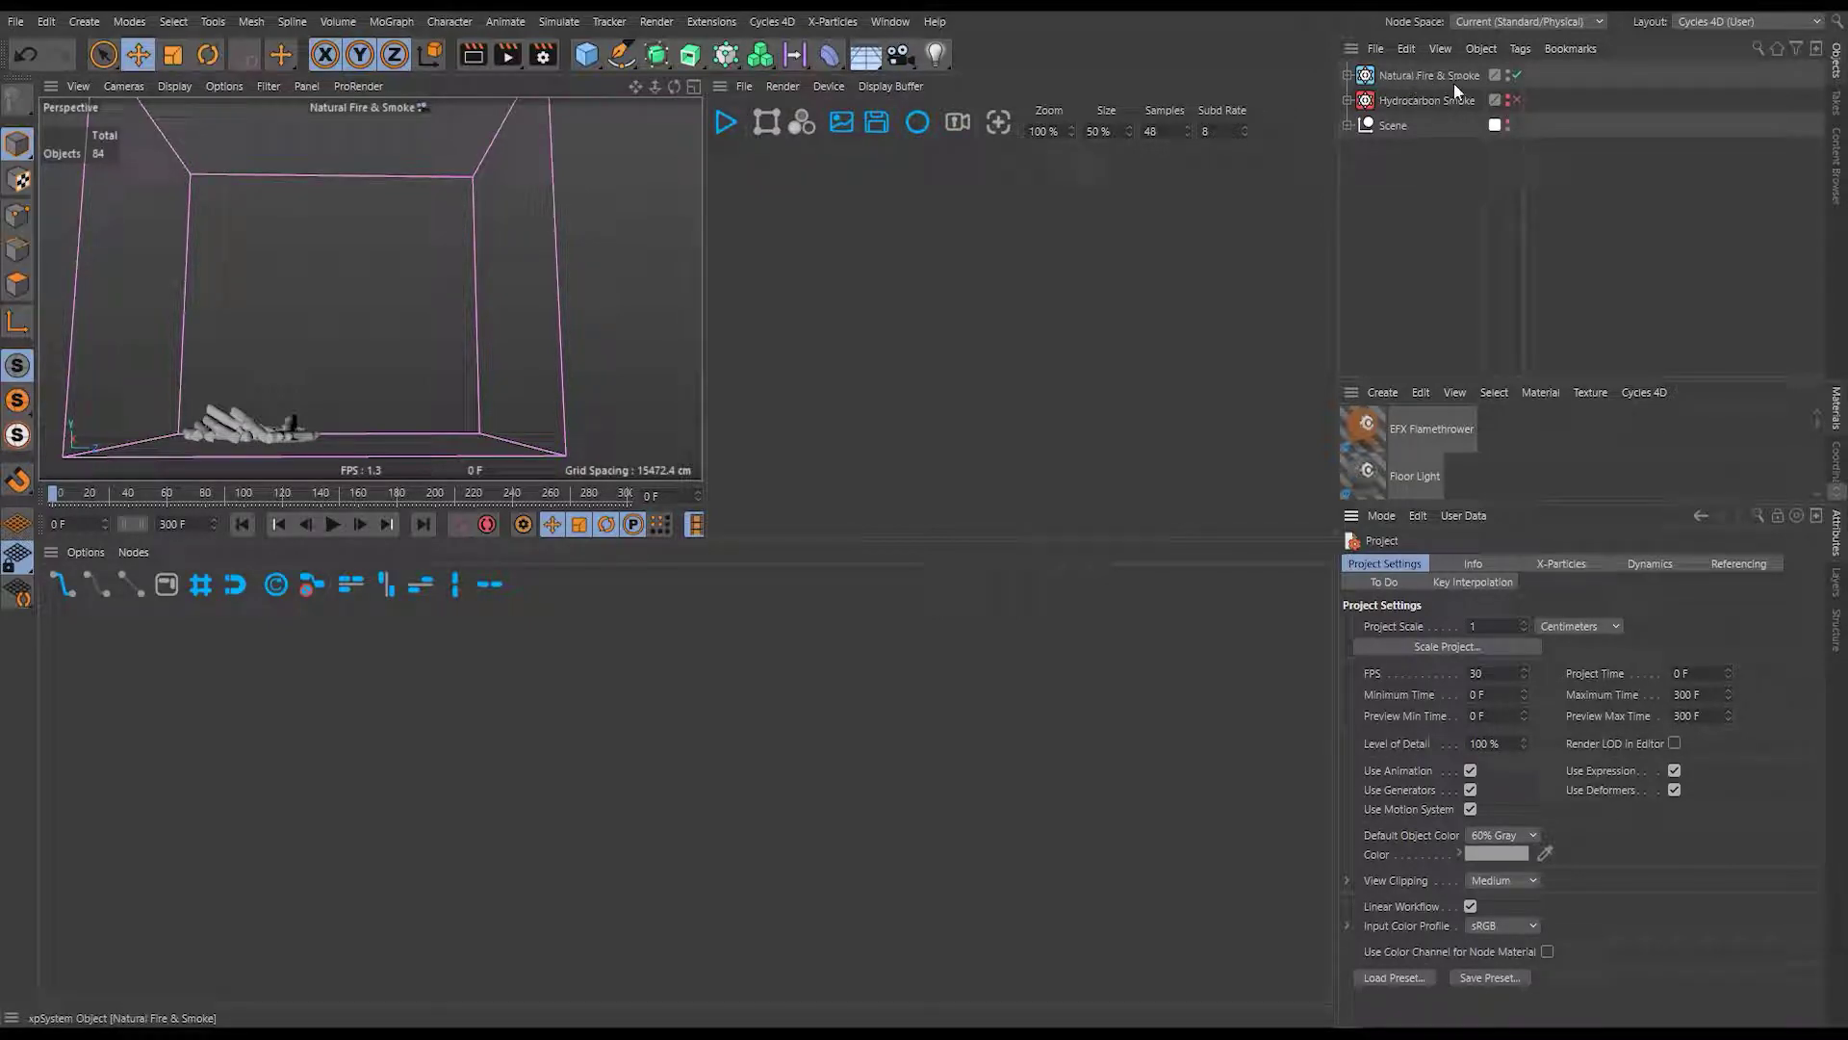
Expand the Natural Fire & Smoke system, play the cached simulation, and stop it at frame 90.
{"action": "left_click", "coordinate": [1347, 75]}
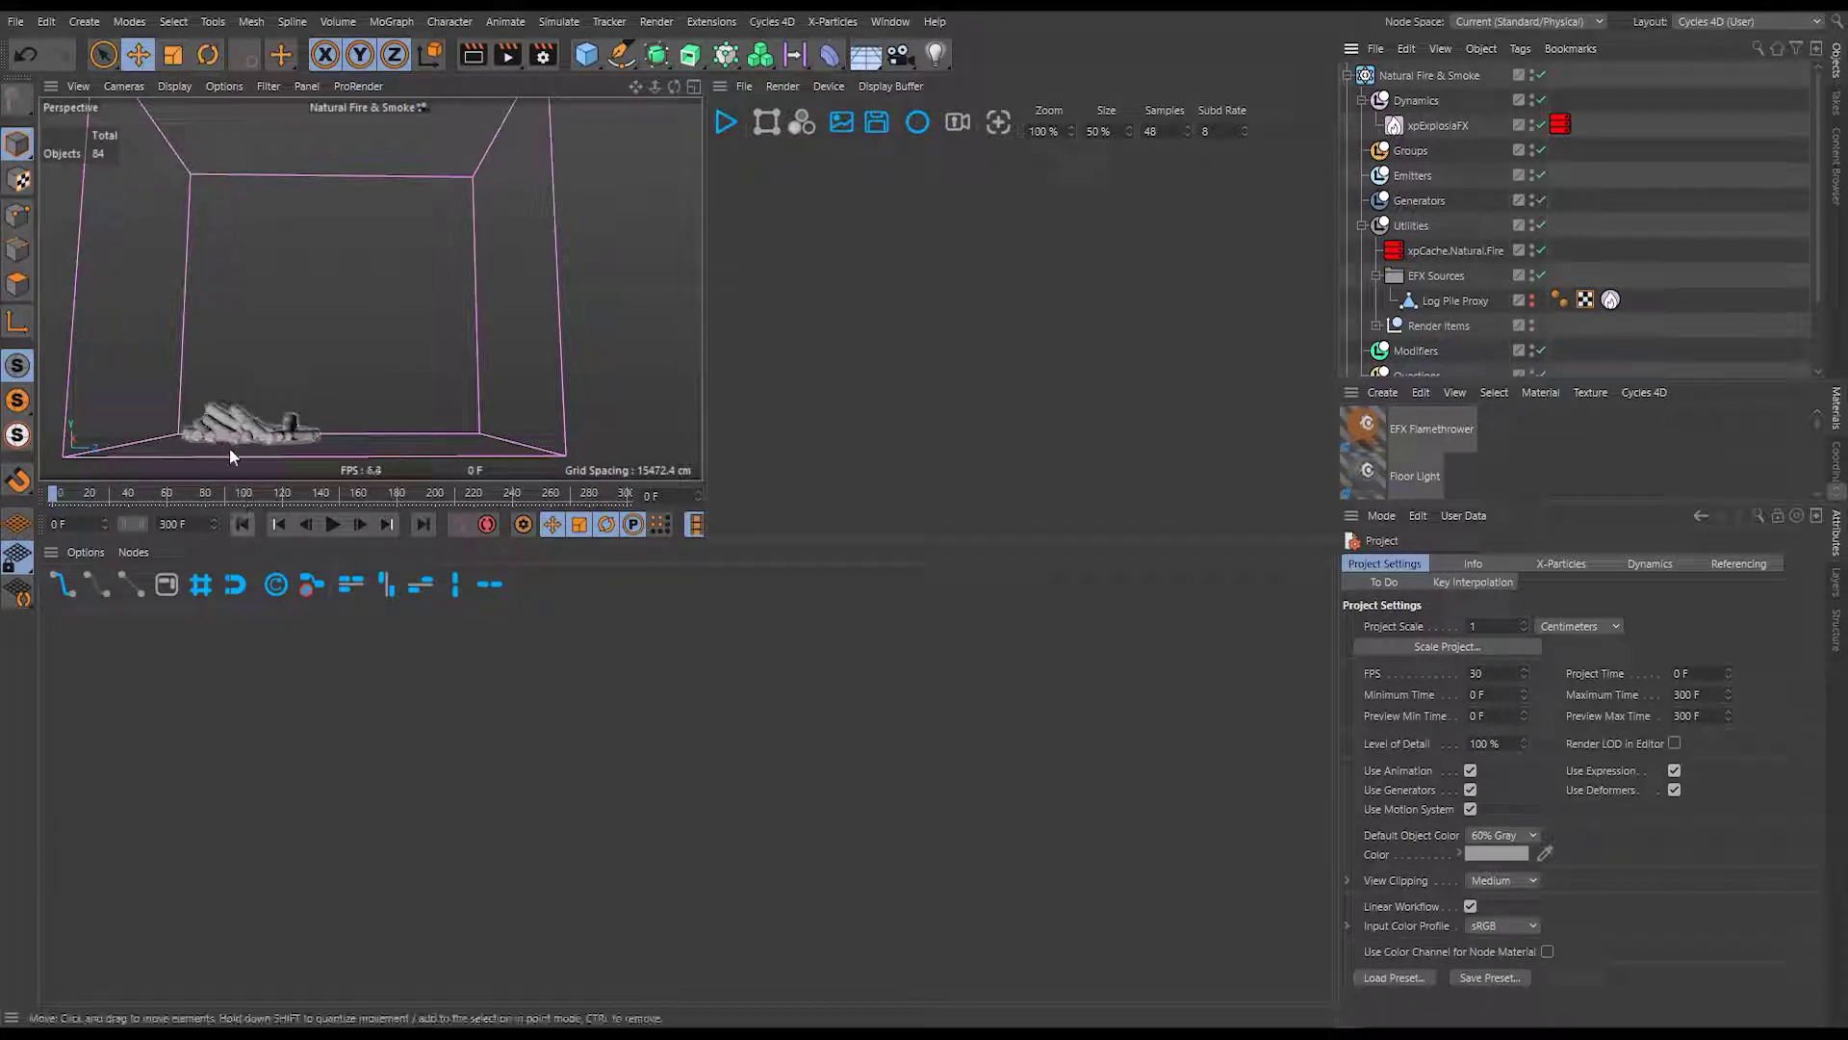
{"action": "left_click", "coordinate": [333, 524]}
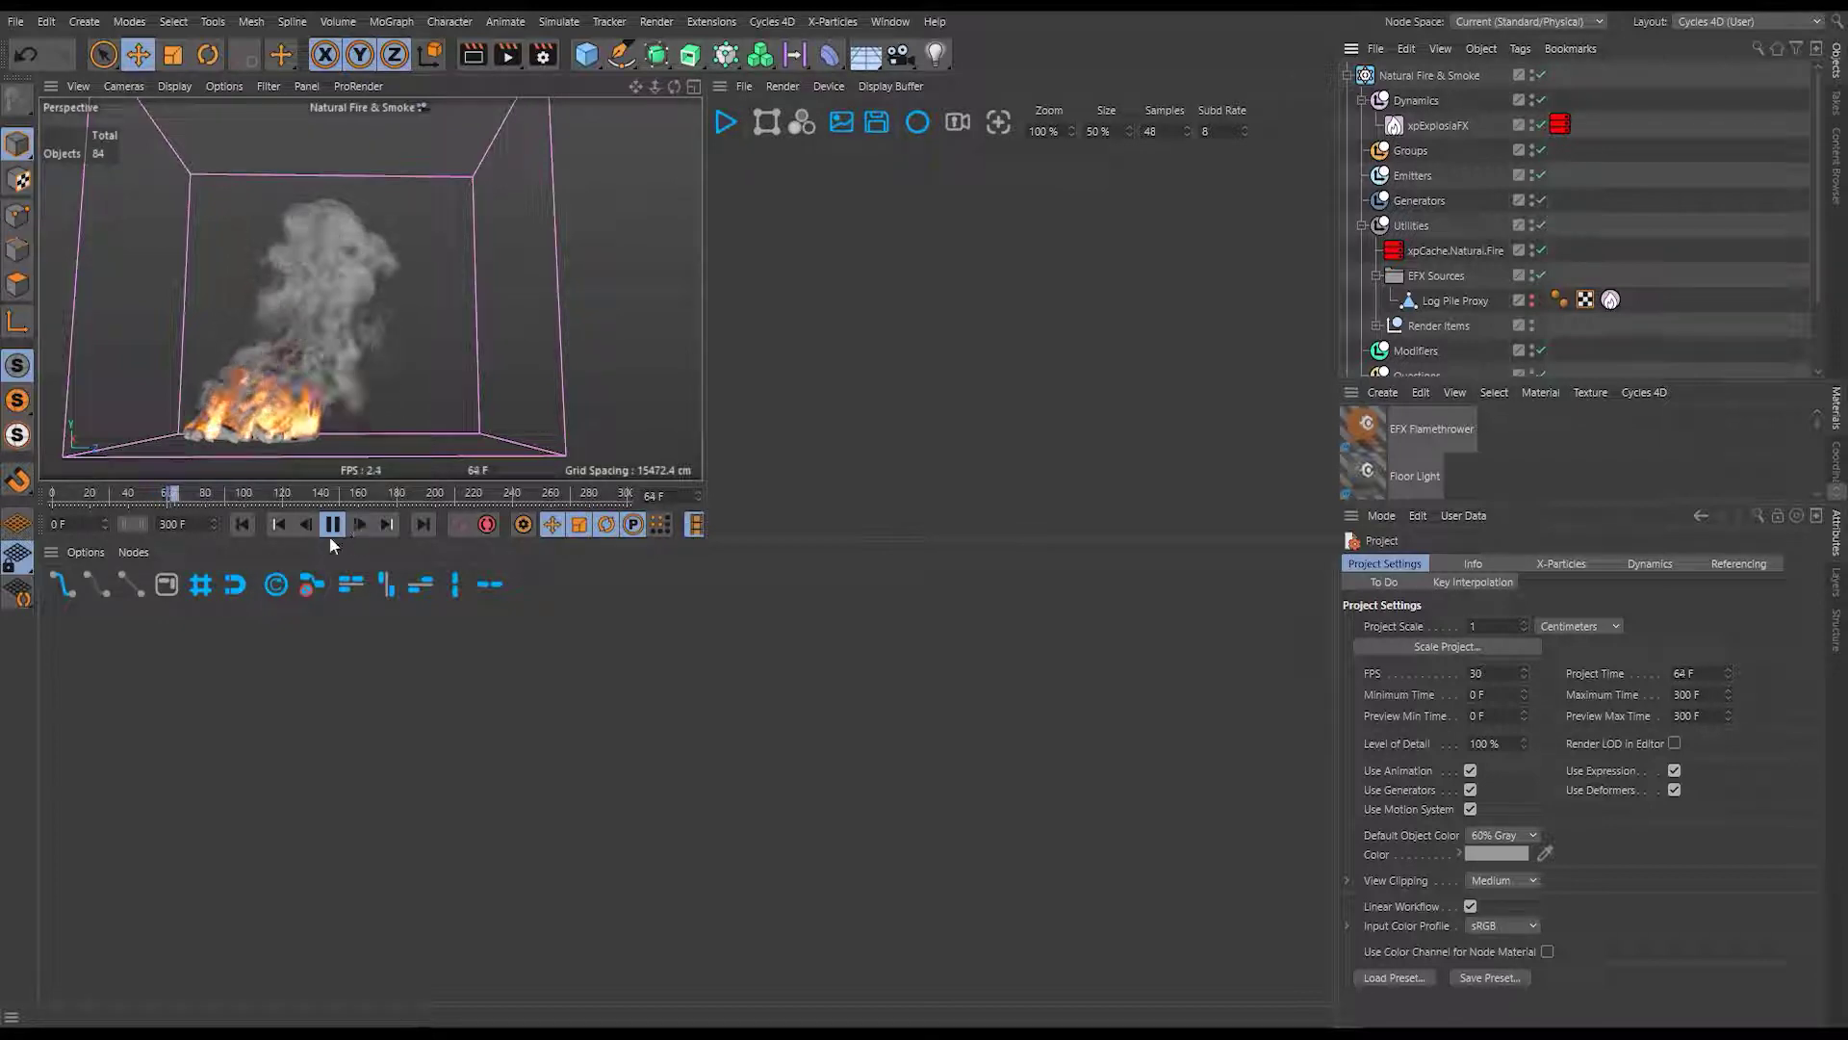
{"action": "left_click", "coordinate": [333, 524]}
{"action": "double_click", "coordinate": [645, 496]}
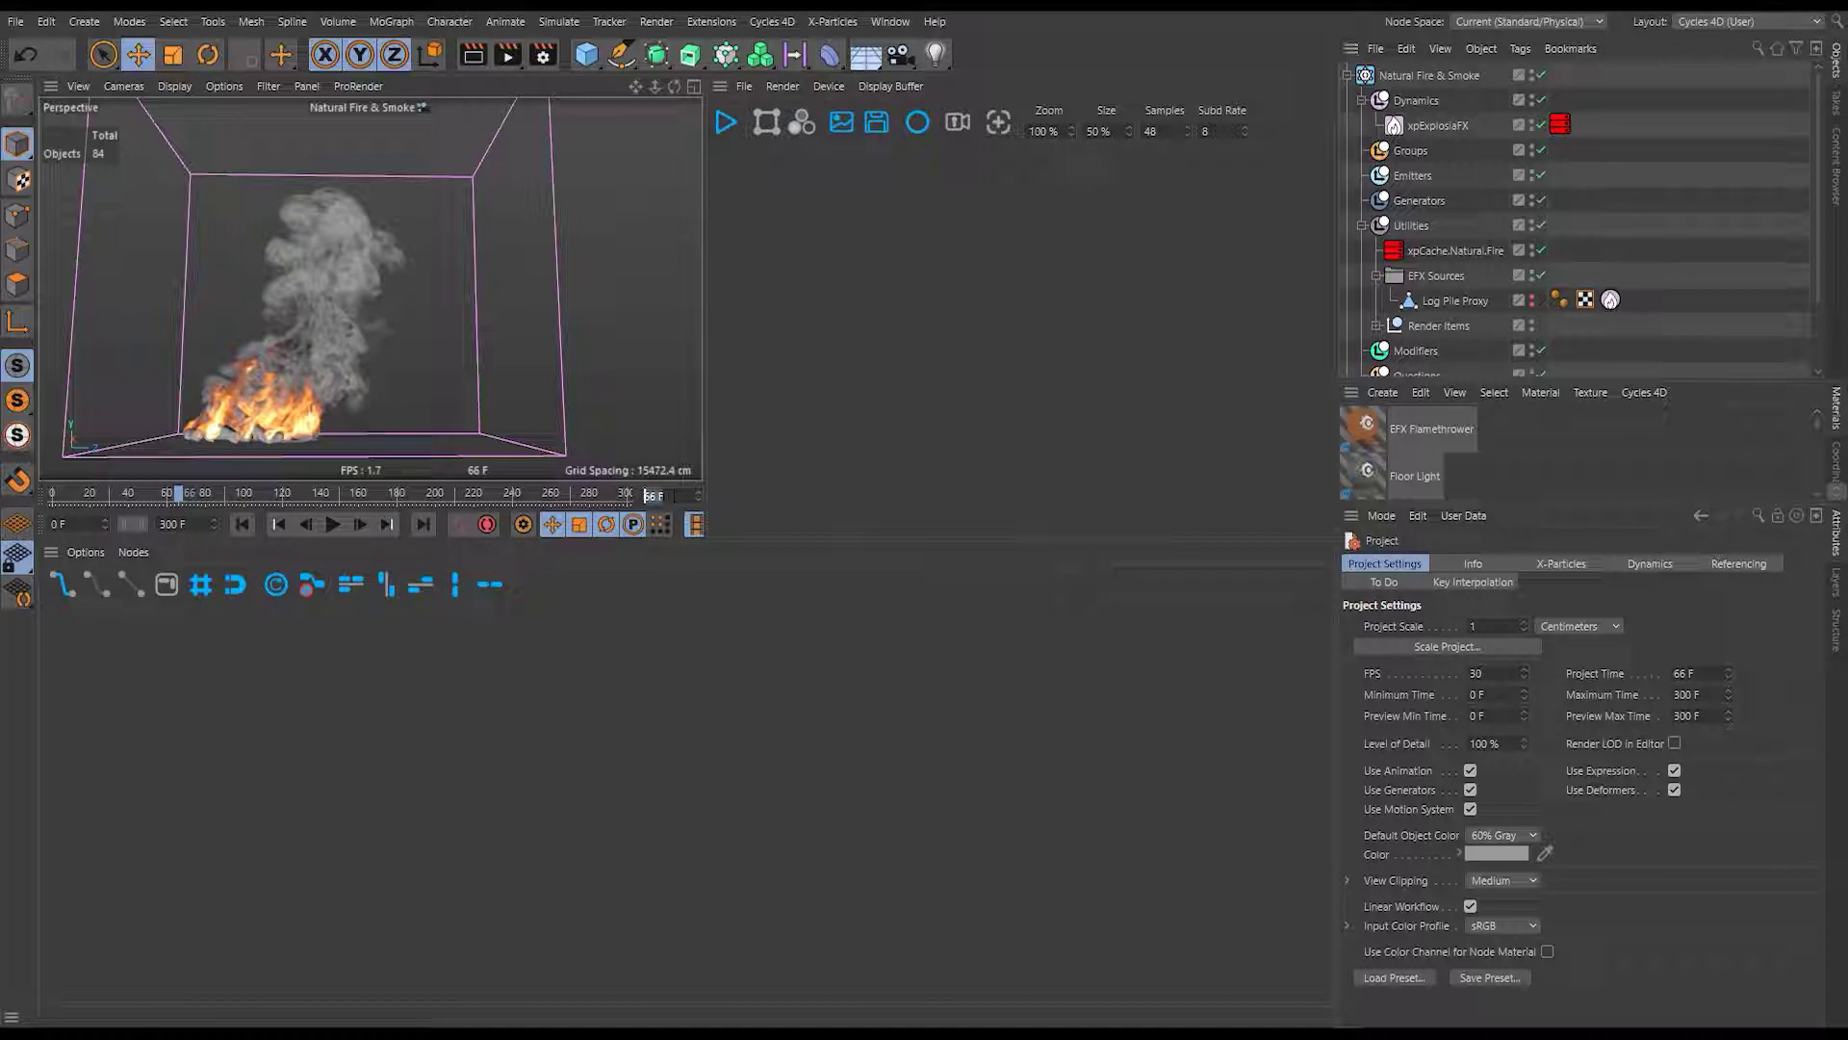
{"action": "type", "text": "90"}
{"action": "key", "text": "Return"}
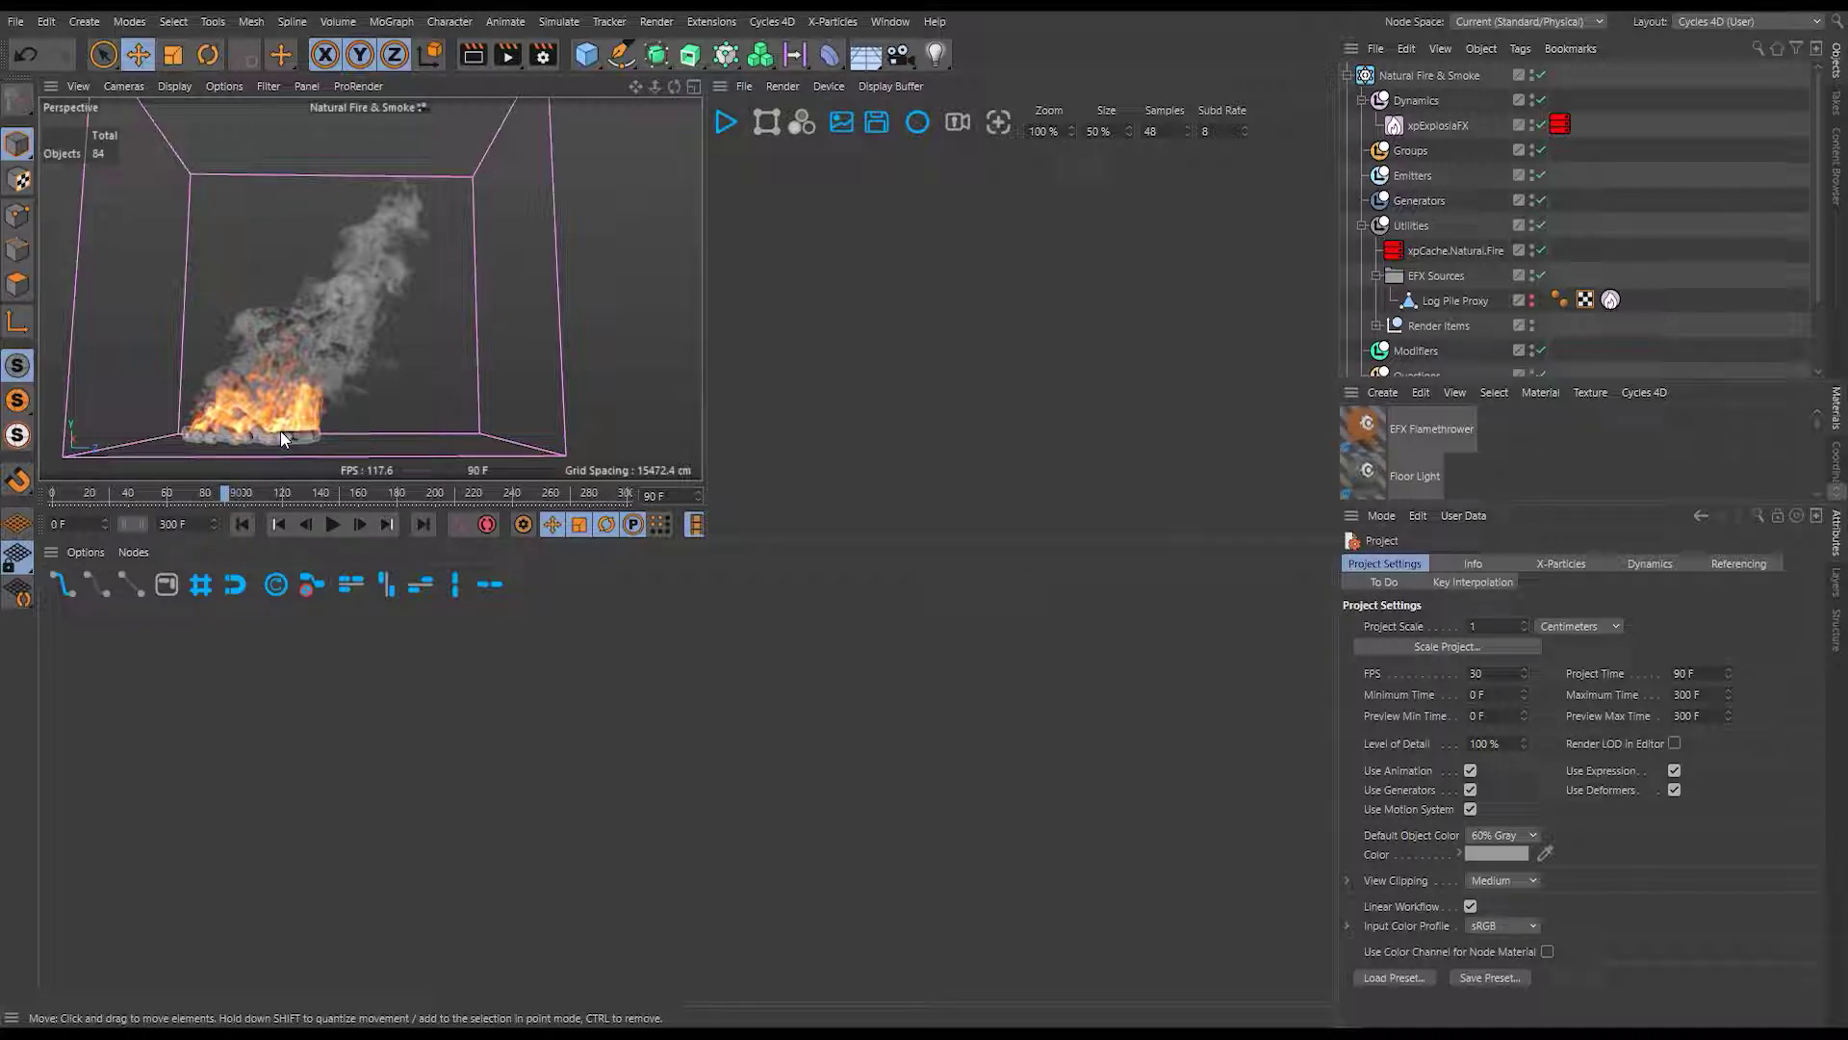
Create a Cycles 4D Emission surface material and reconnect its Emission output from Surface to the Output node's Volume.
{"action": "left_click", "coordinate": [1645, 393]}
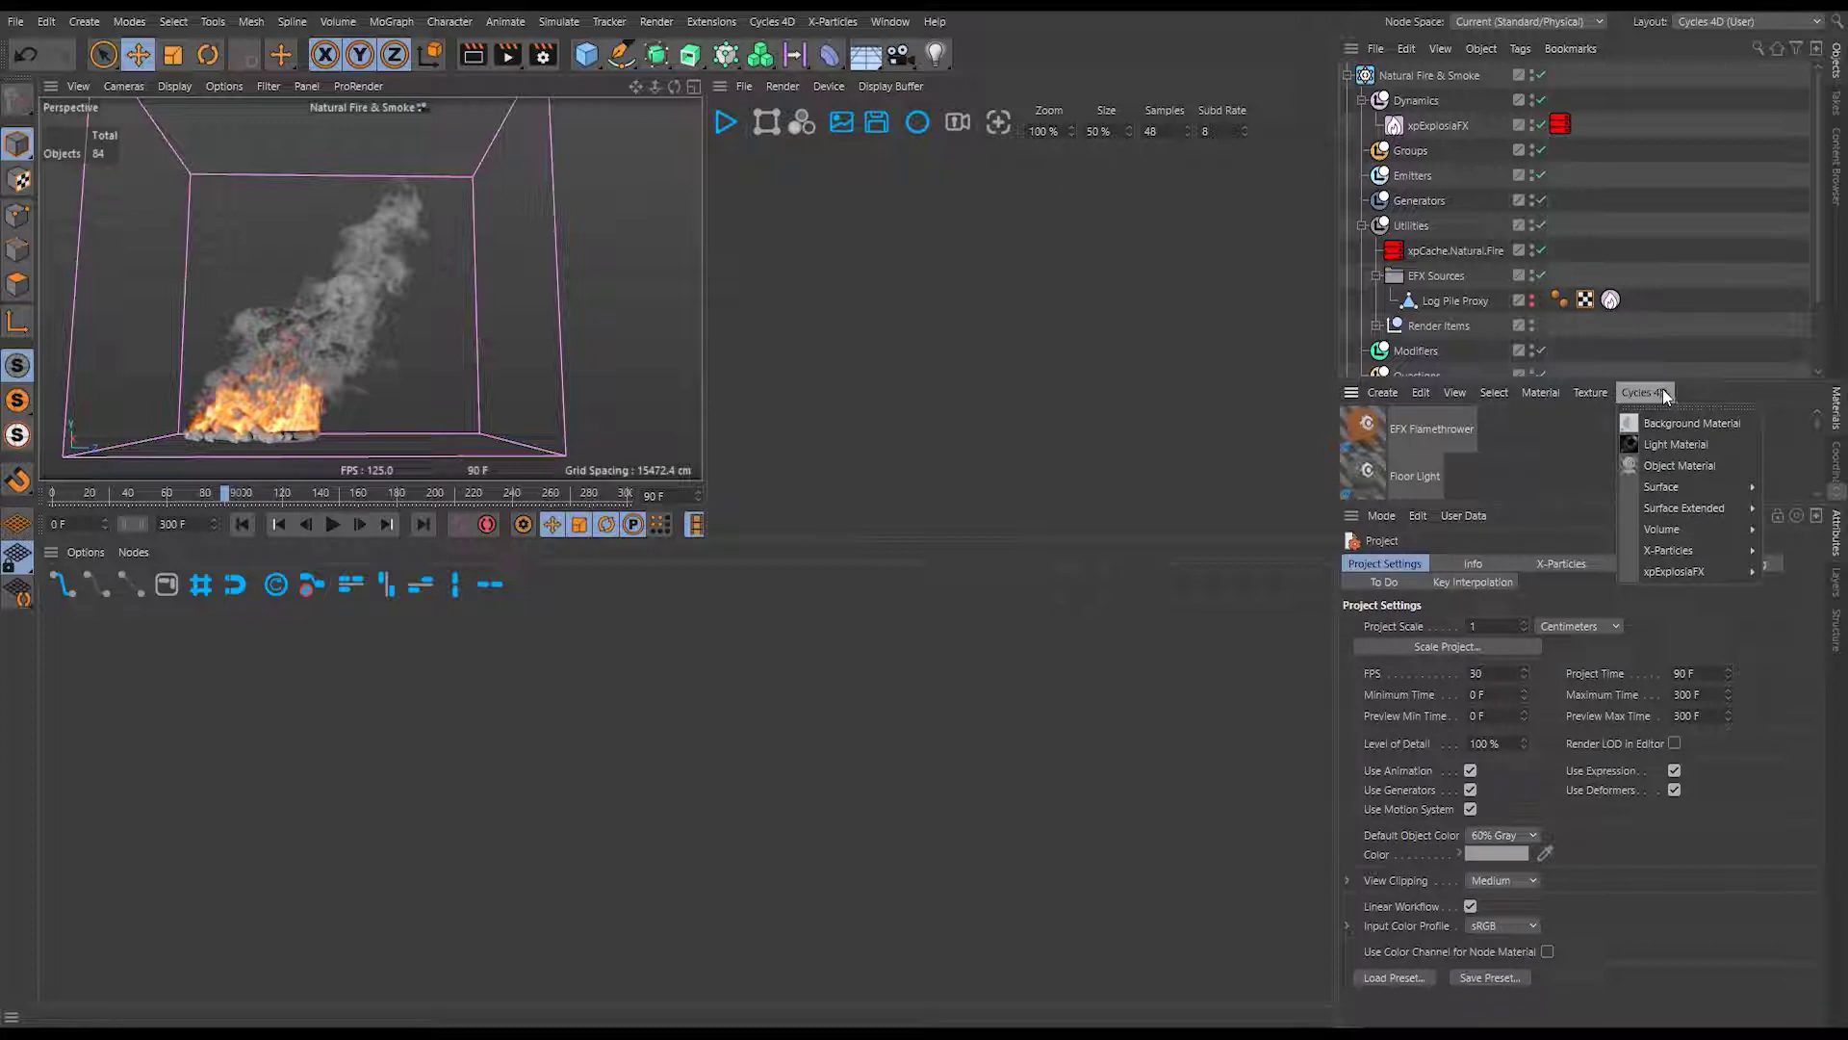
{"action": "mouse_move", "coordinate": [1706, 572]}
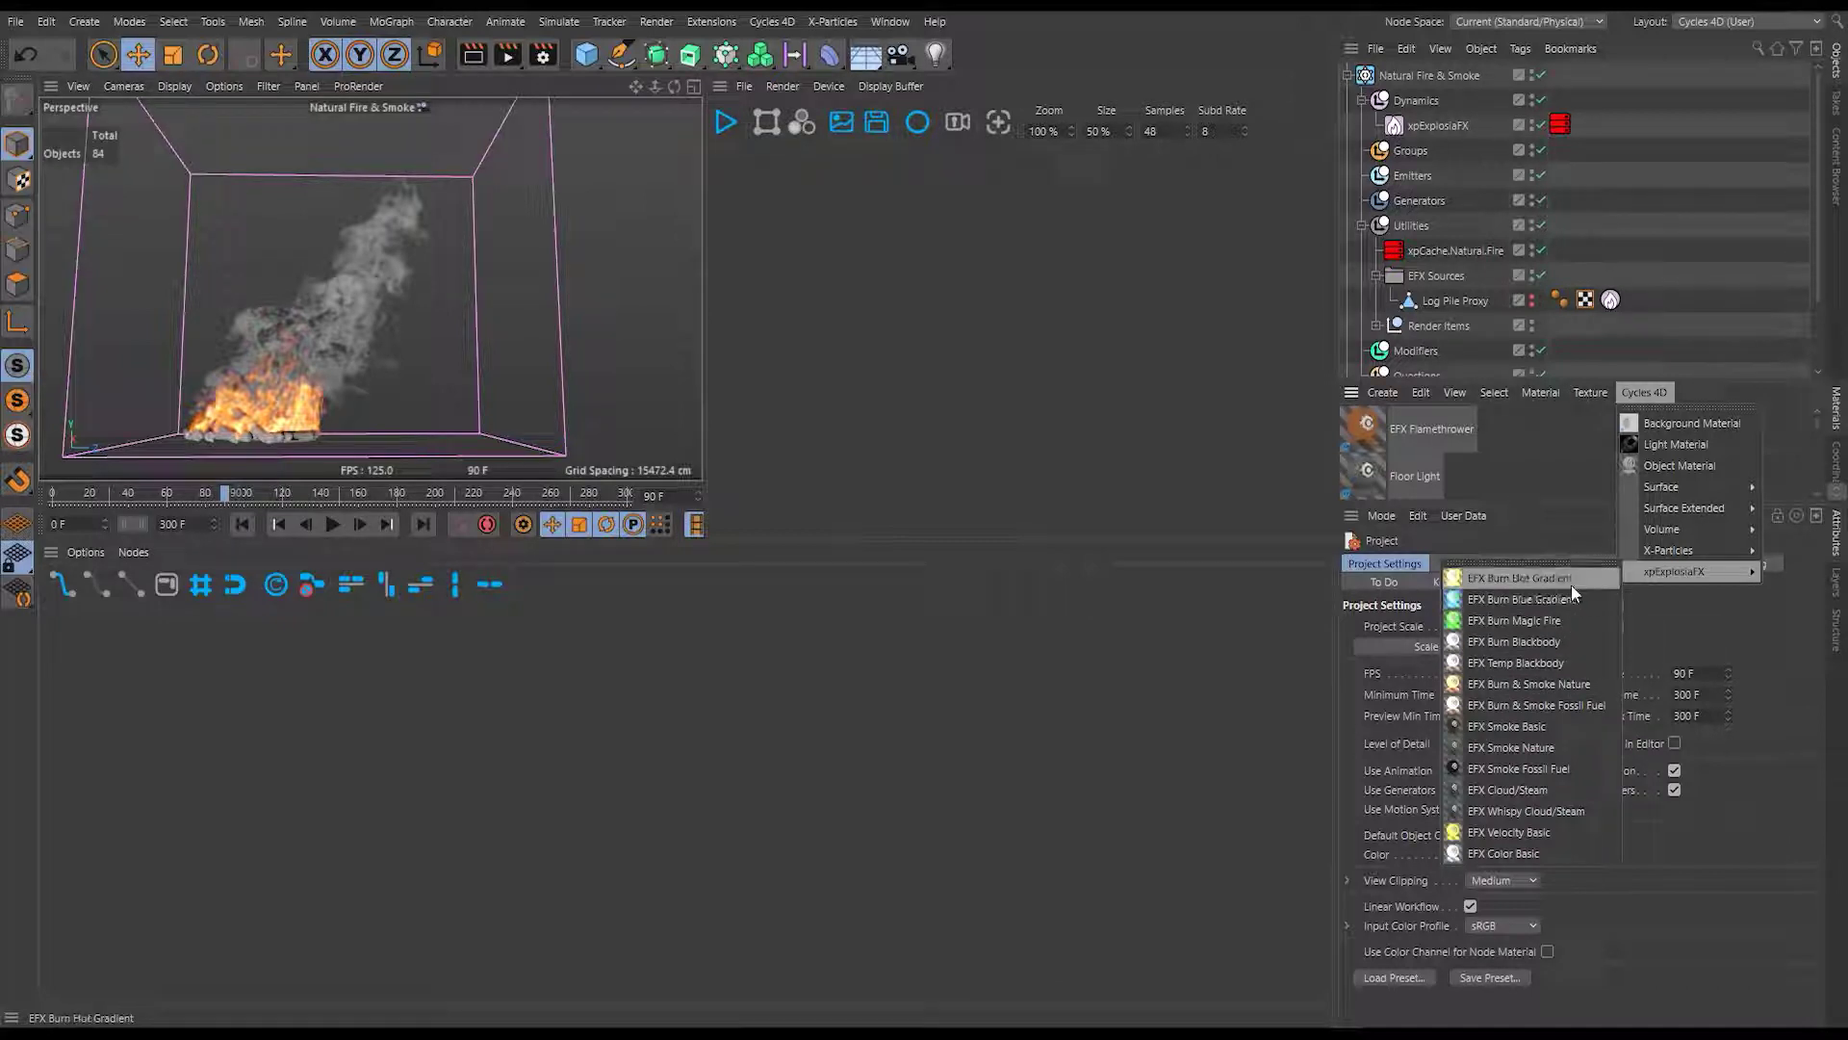
{"action": "mouse_move", "coordinate": [1656, 553]}
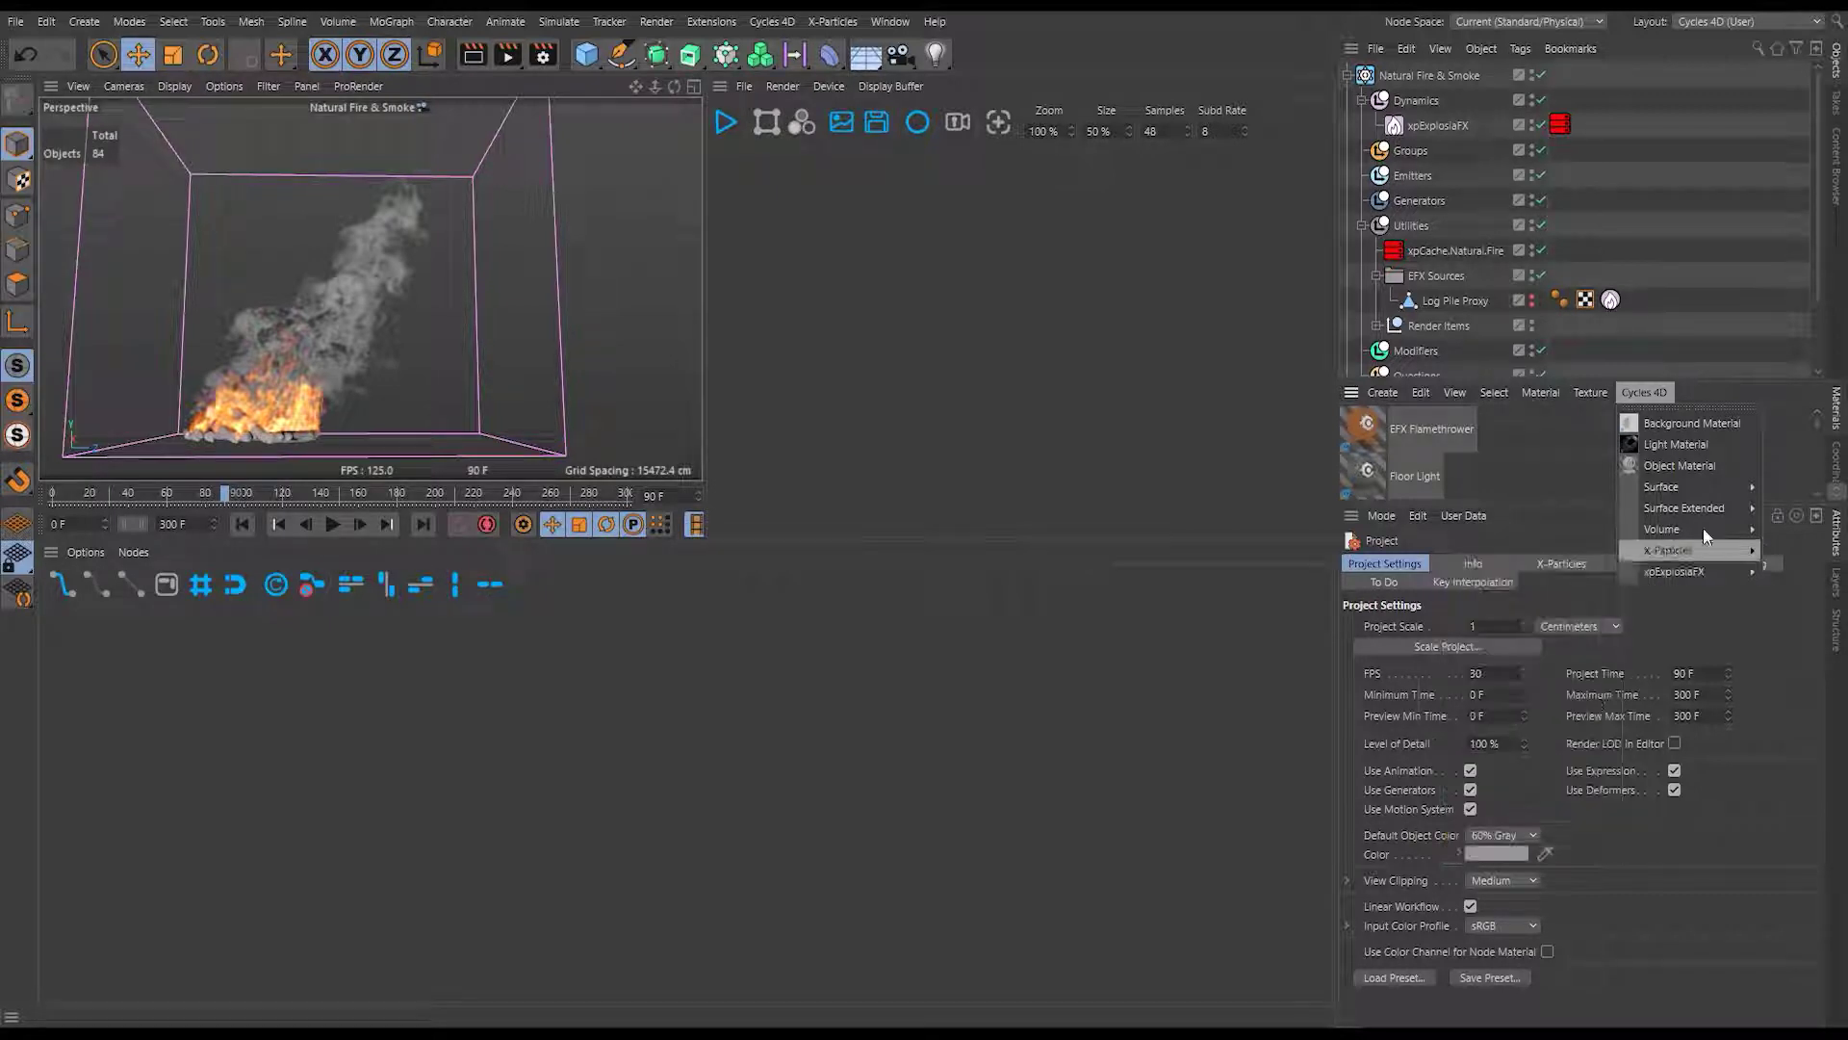
{"action": "mouse_move", "coordinate": [1717, 489]}
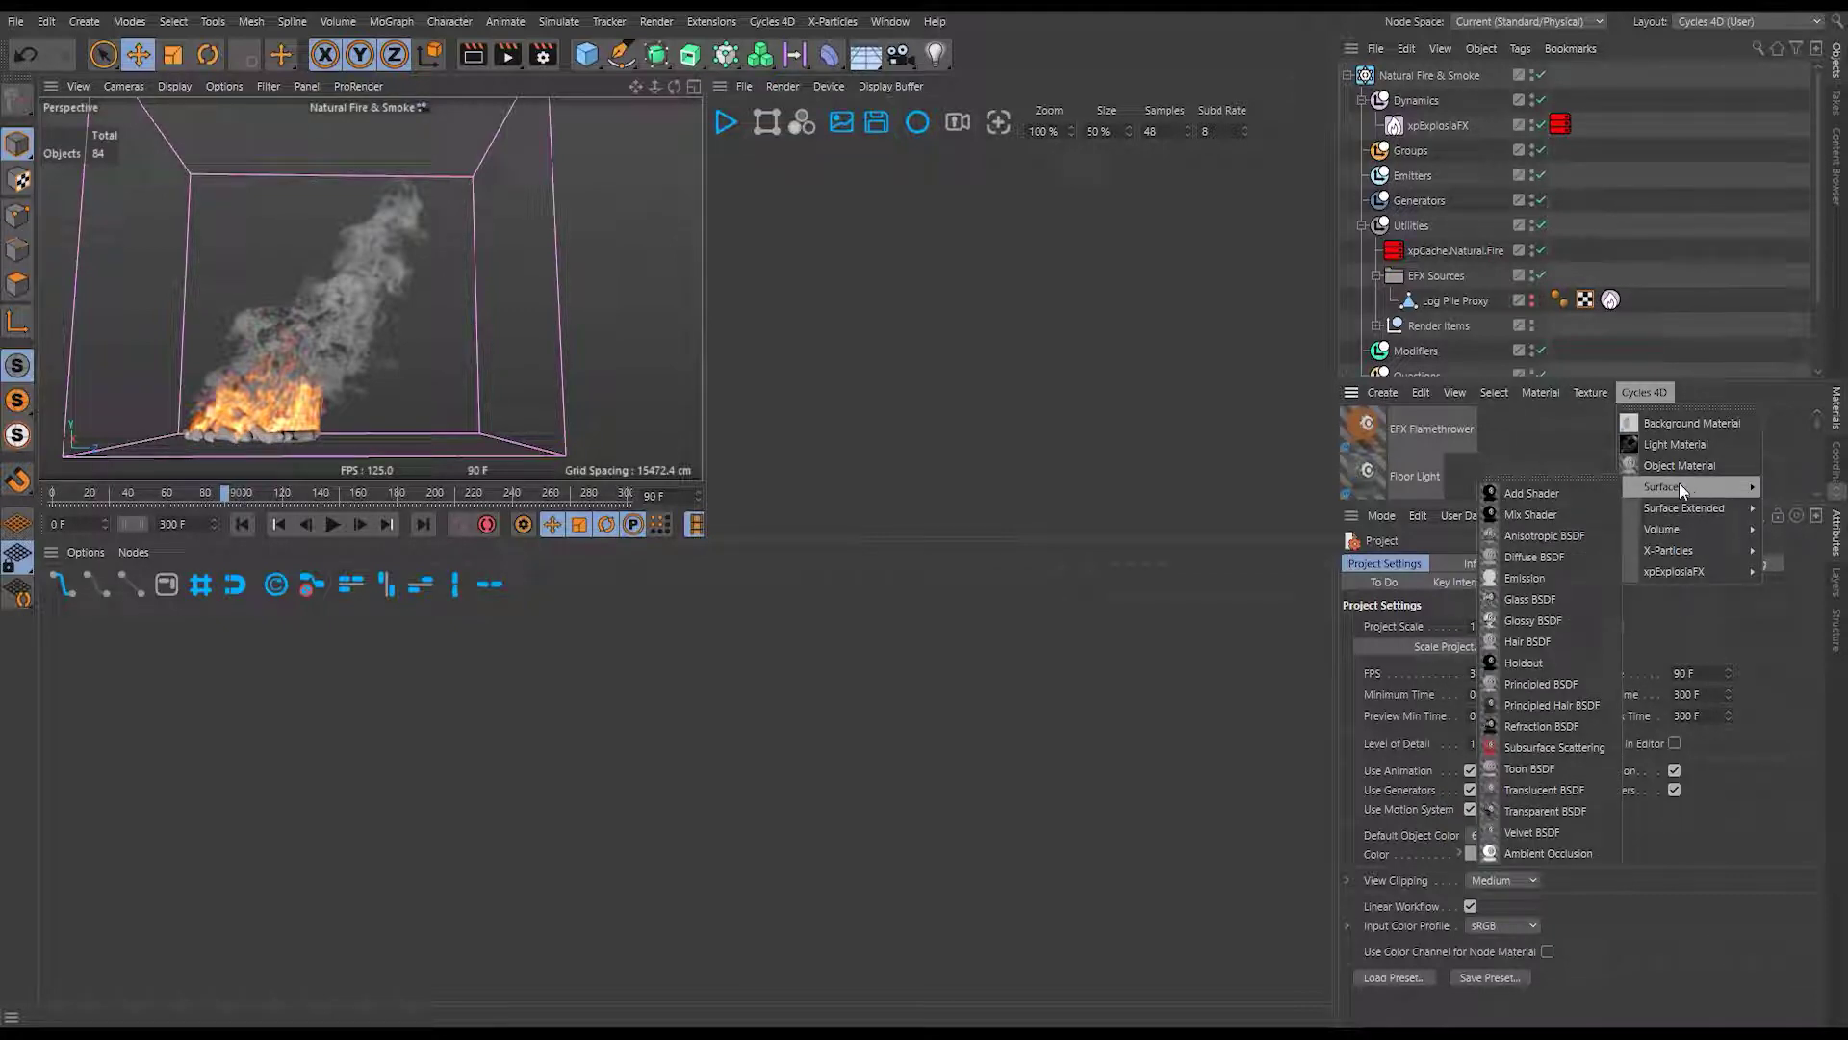
{"action": "left_click", "coordinate": [1515, 580]}
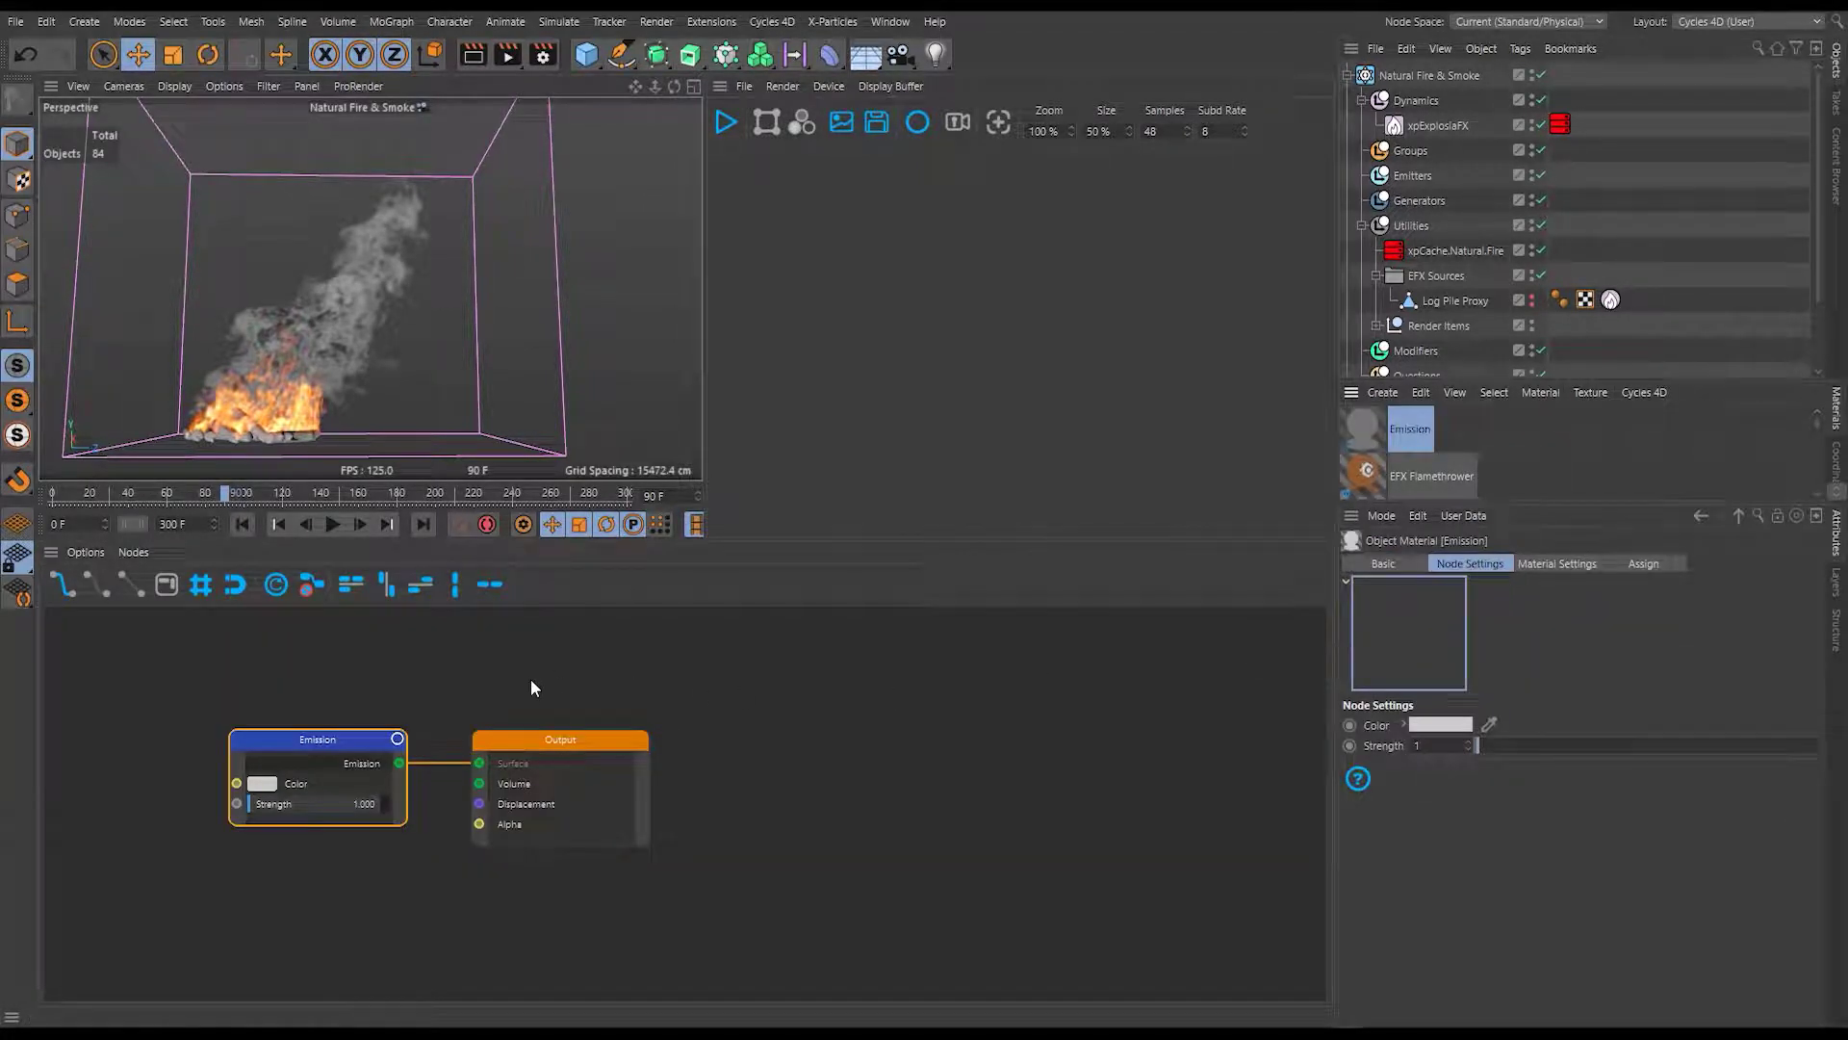
{"action": "middle_click_drag", "start_coordinate": [412, 690], "coordinate": [1108, 647]}
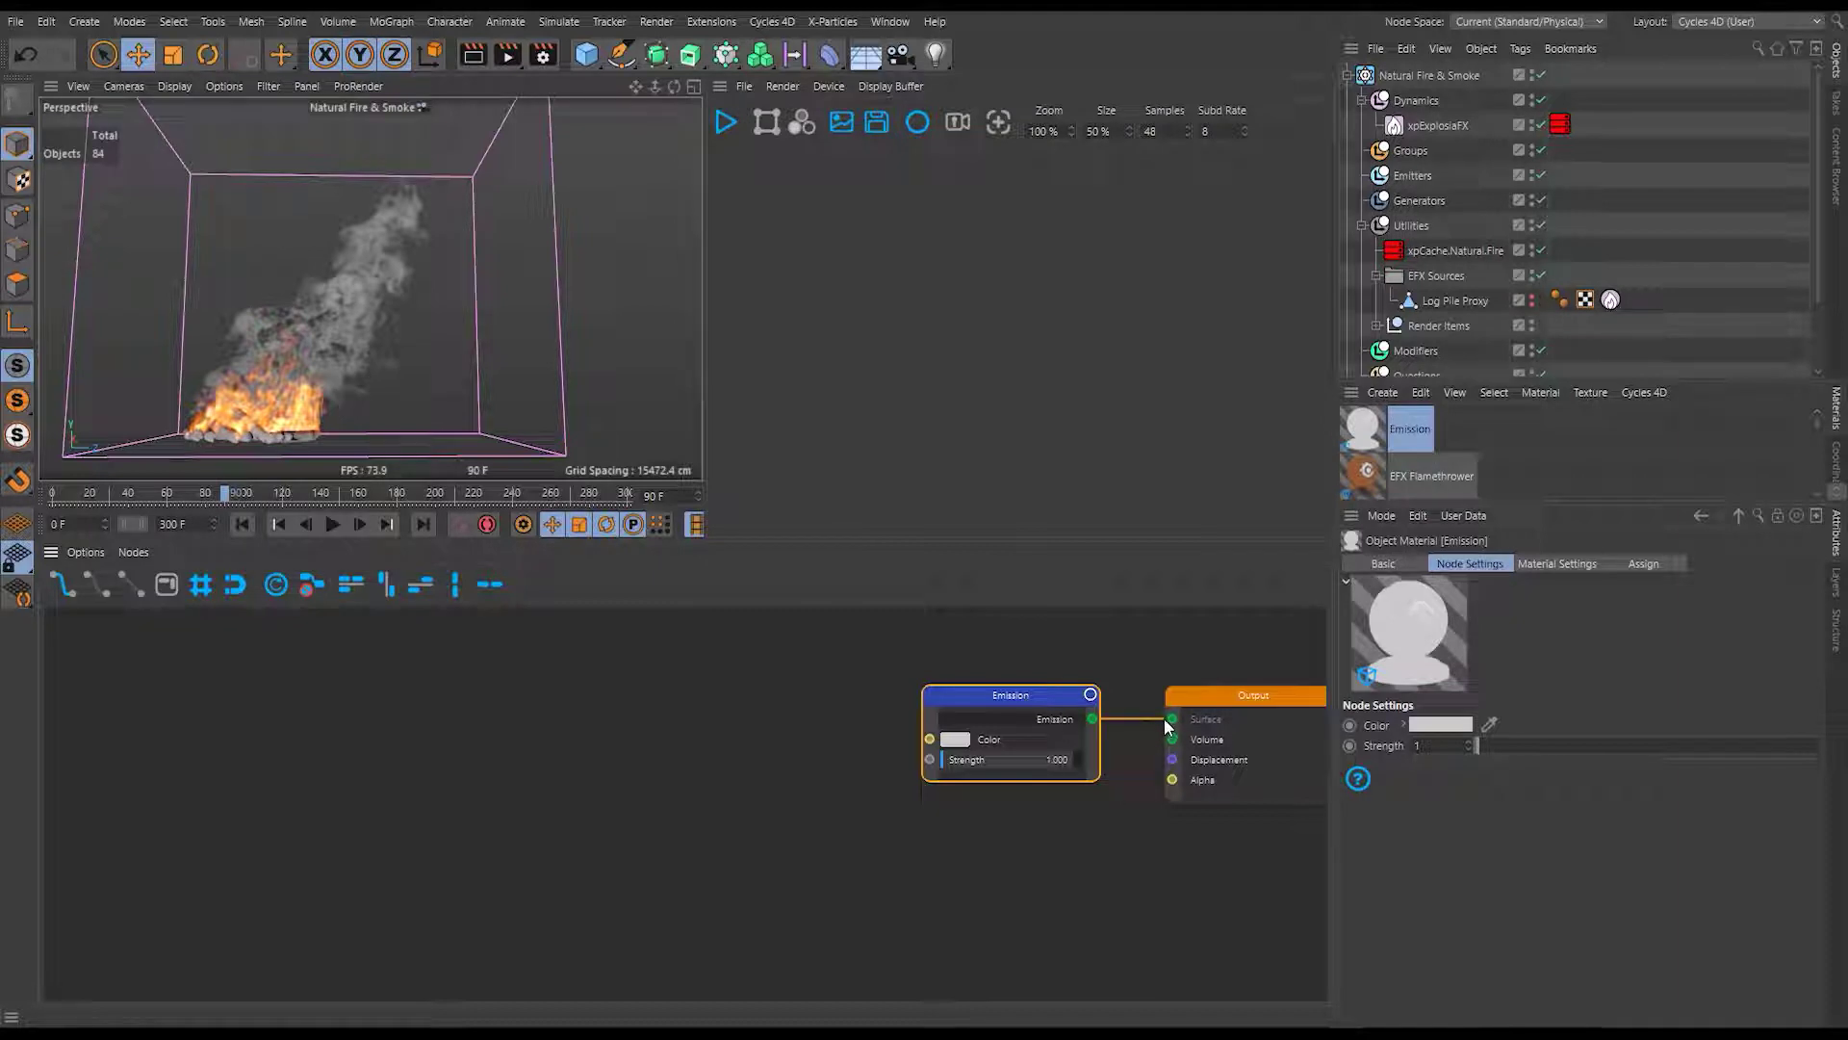
{"action": "mouse_move", "coordinate": [1164, 719]}
{"action": "left_mouse_down"}
{"action": "mouse_move", "coordinate": [1141, 771]}
{"action": "mouse_move", "coordinate": [1171, 739]}
{"action": "left_mouse_up"}
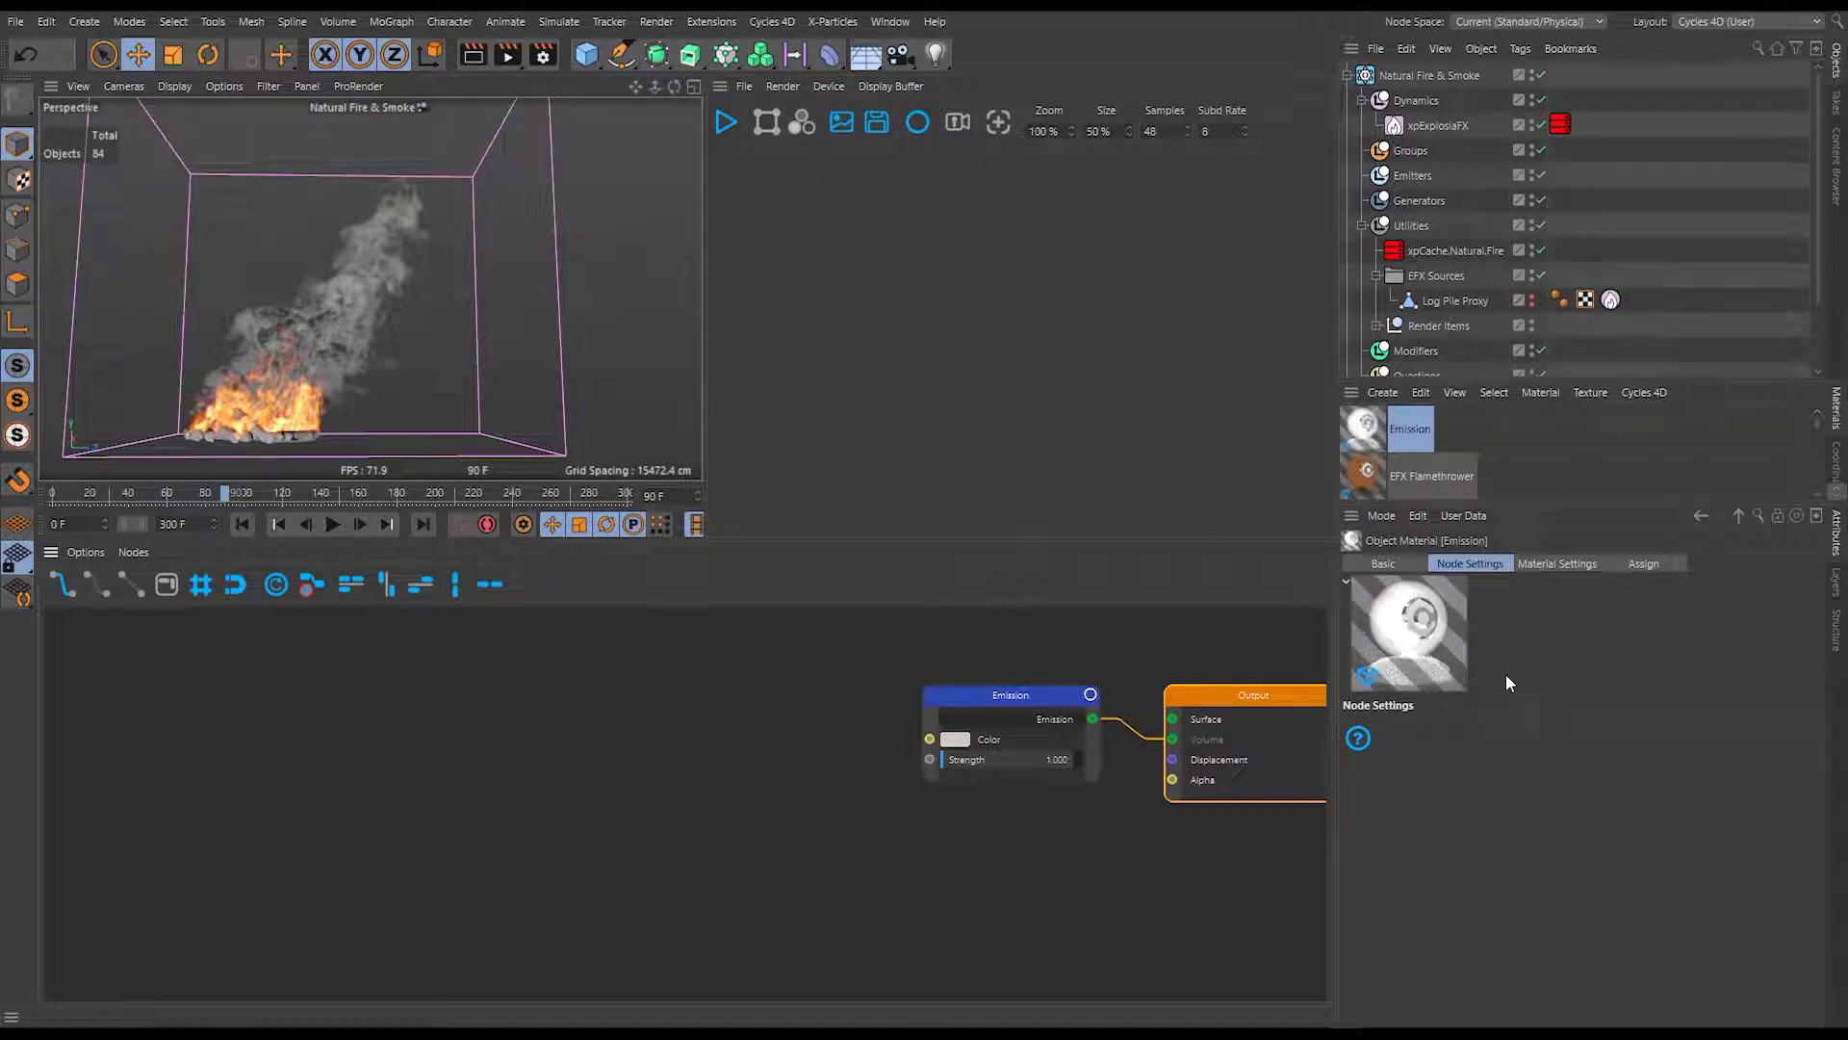
Rename the Emission material to "EFX Natural Fire and Smoke" and assign it to the xpExplosiaFX object.
{"action": "double_click", "coordinate": [1407, 428]}
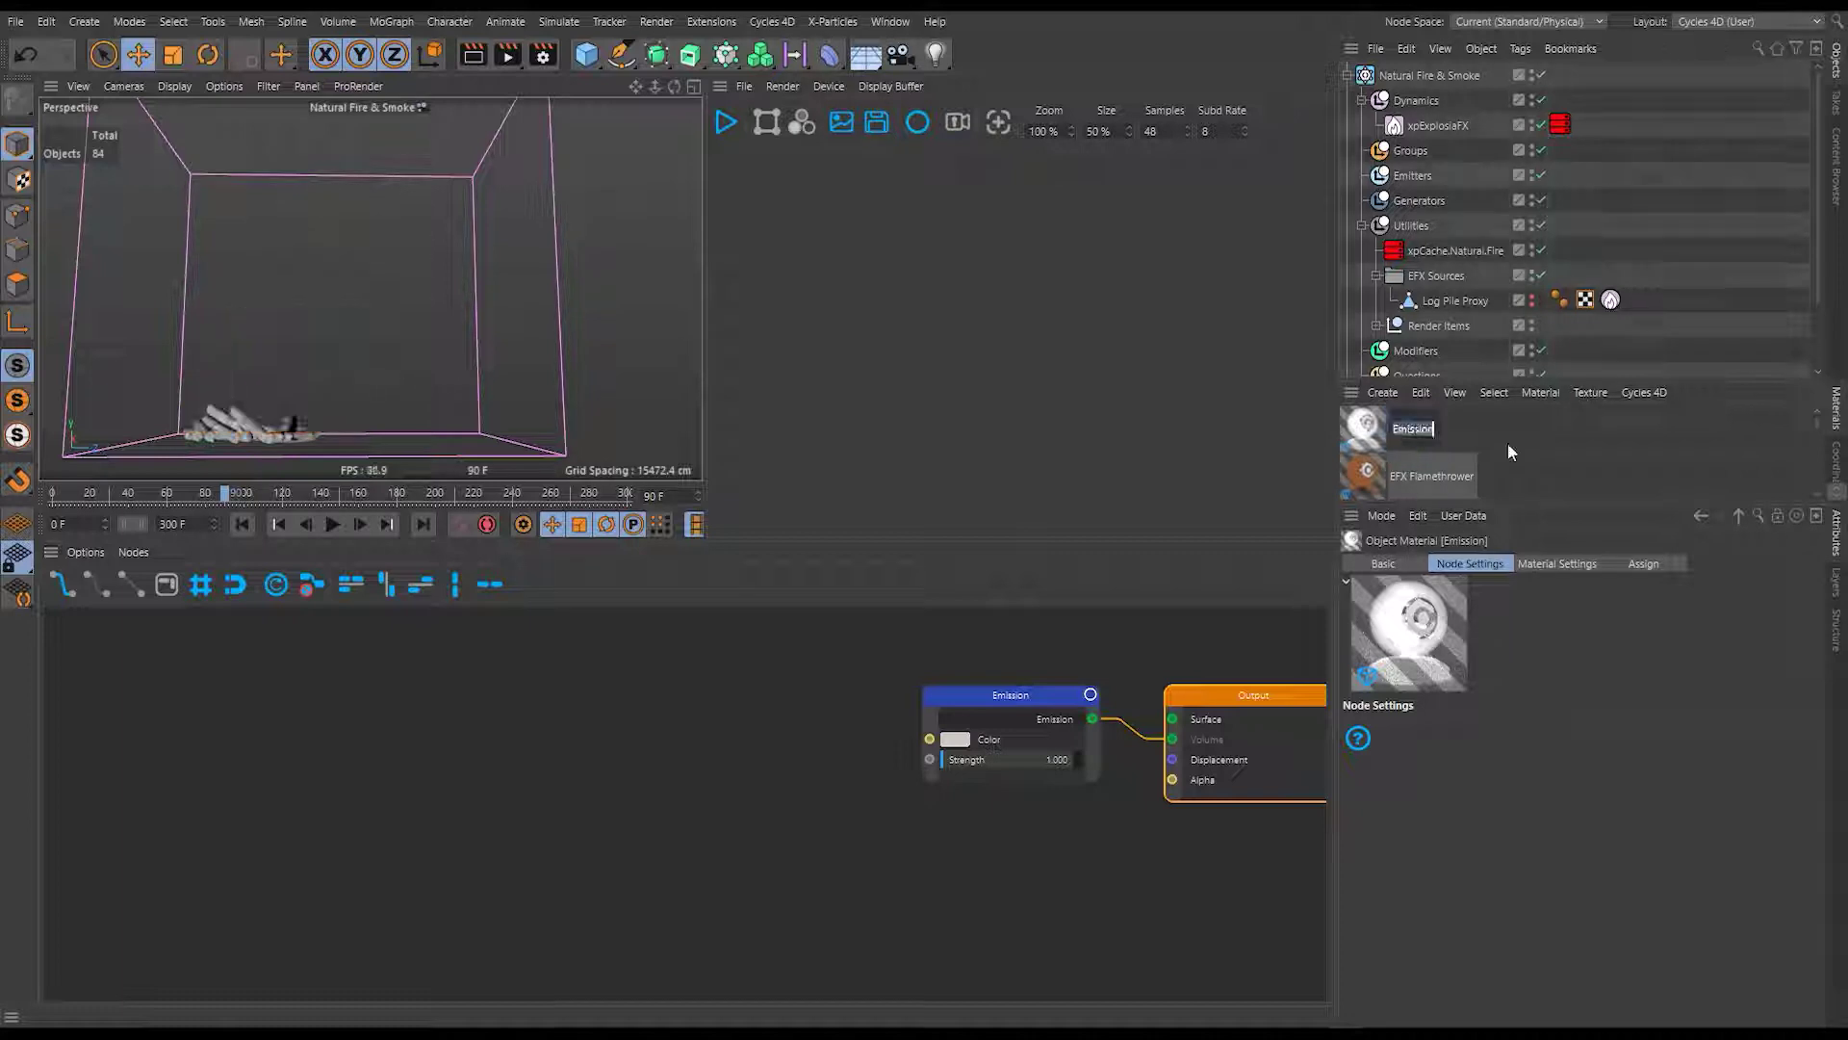
{"action": "type", "text": "EFX Natural Fire and S"}
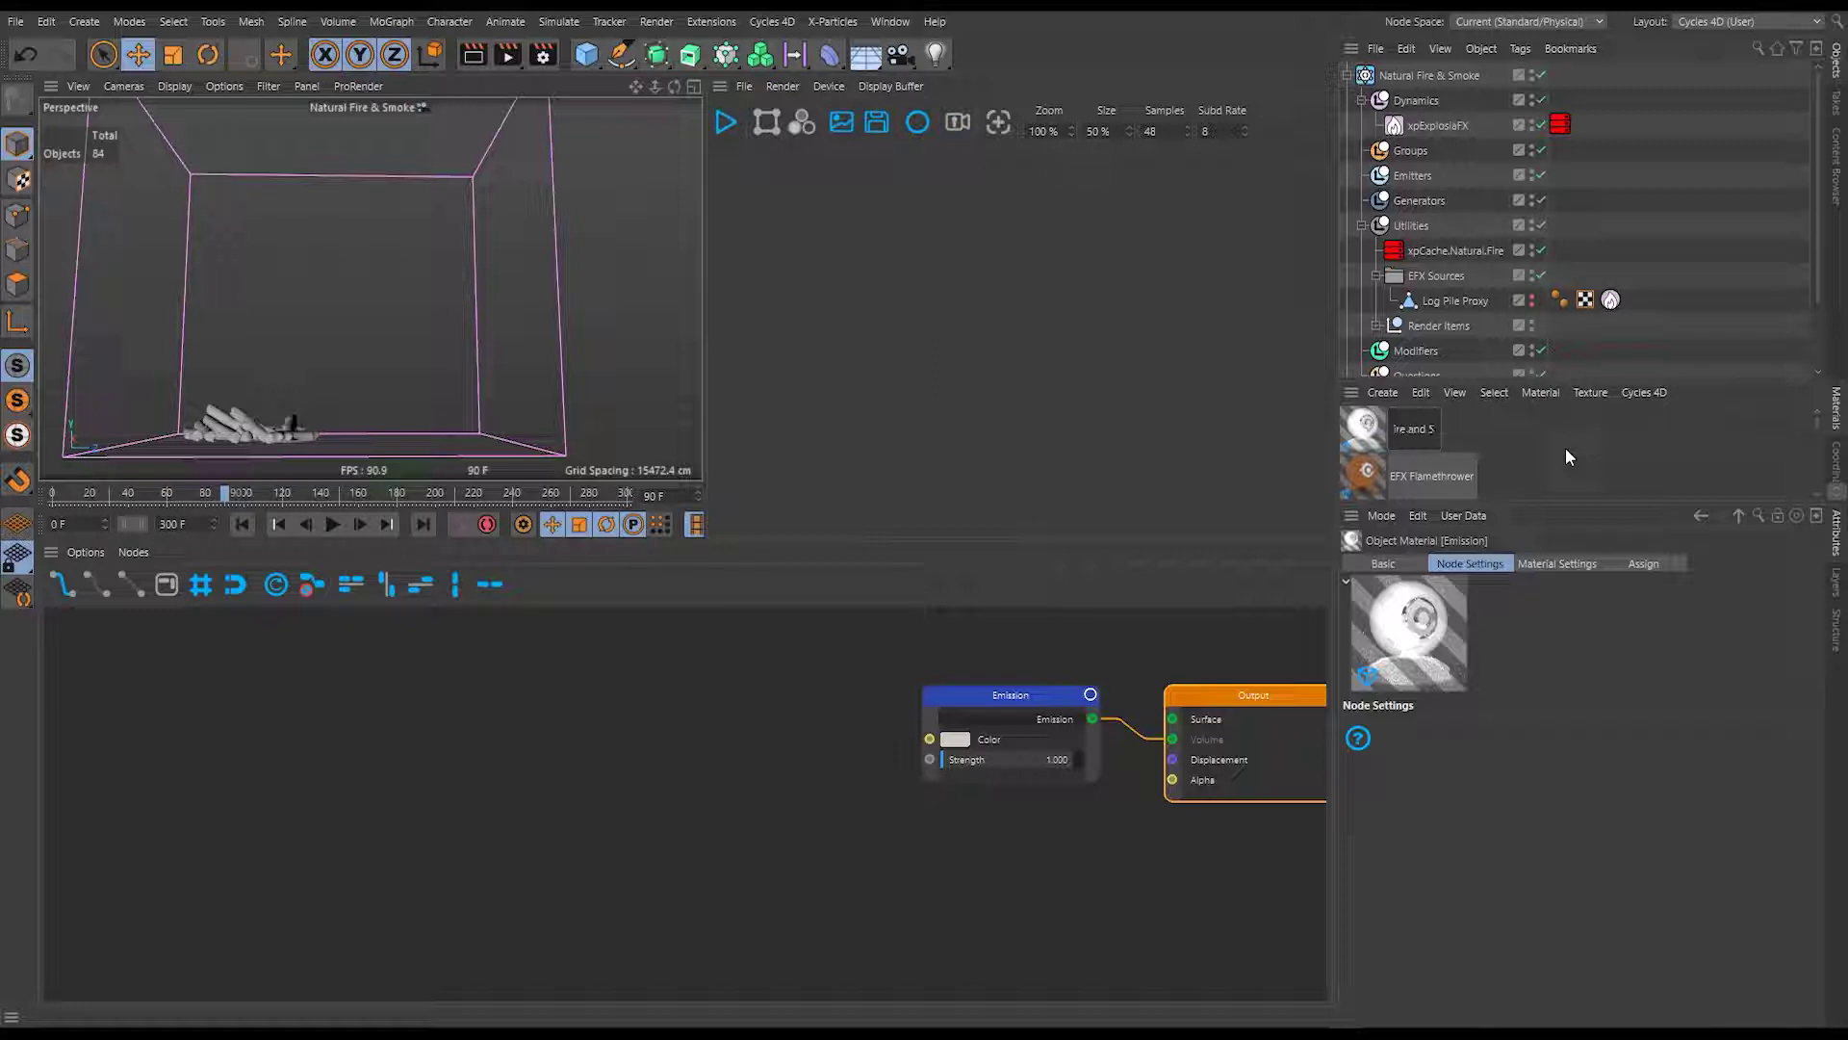
{"action": "type", "text": "moke"}
{"action": "key", "text": "Return"}
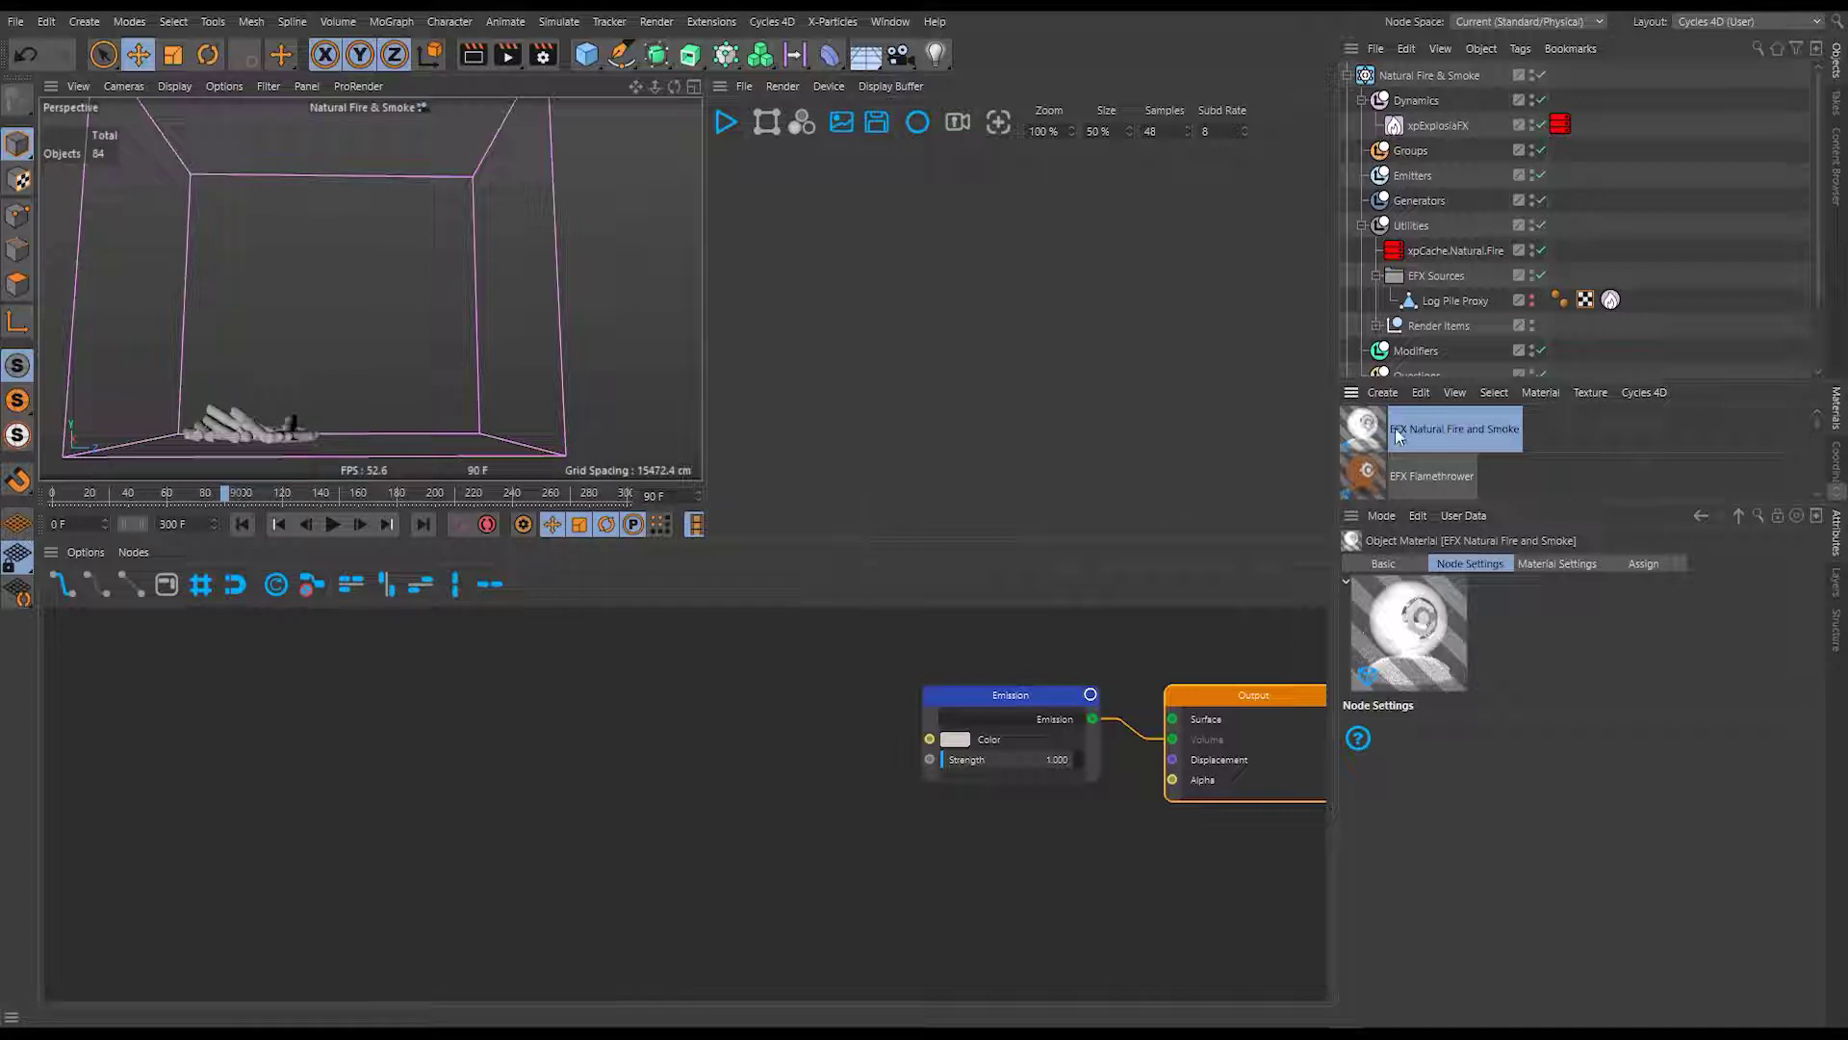
{"action": "left_click_drag", "start_coordinate": [1435, 121], "coordinate": [1434, 124]}
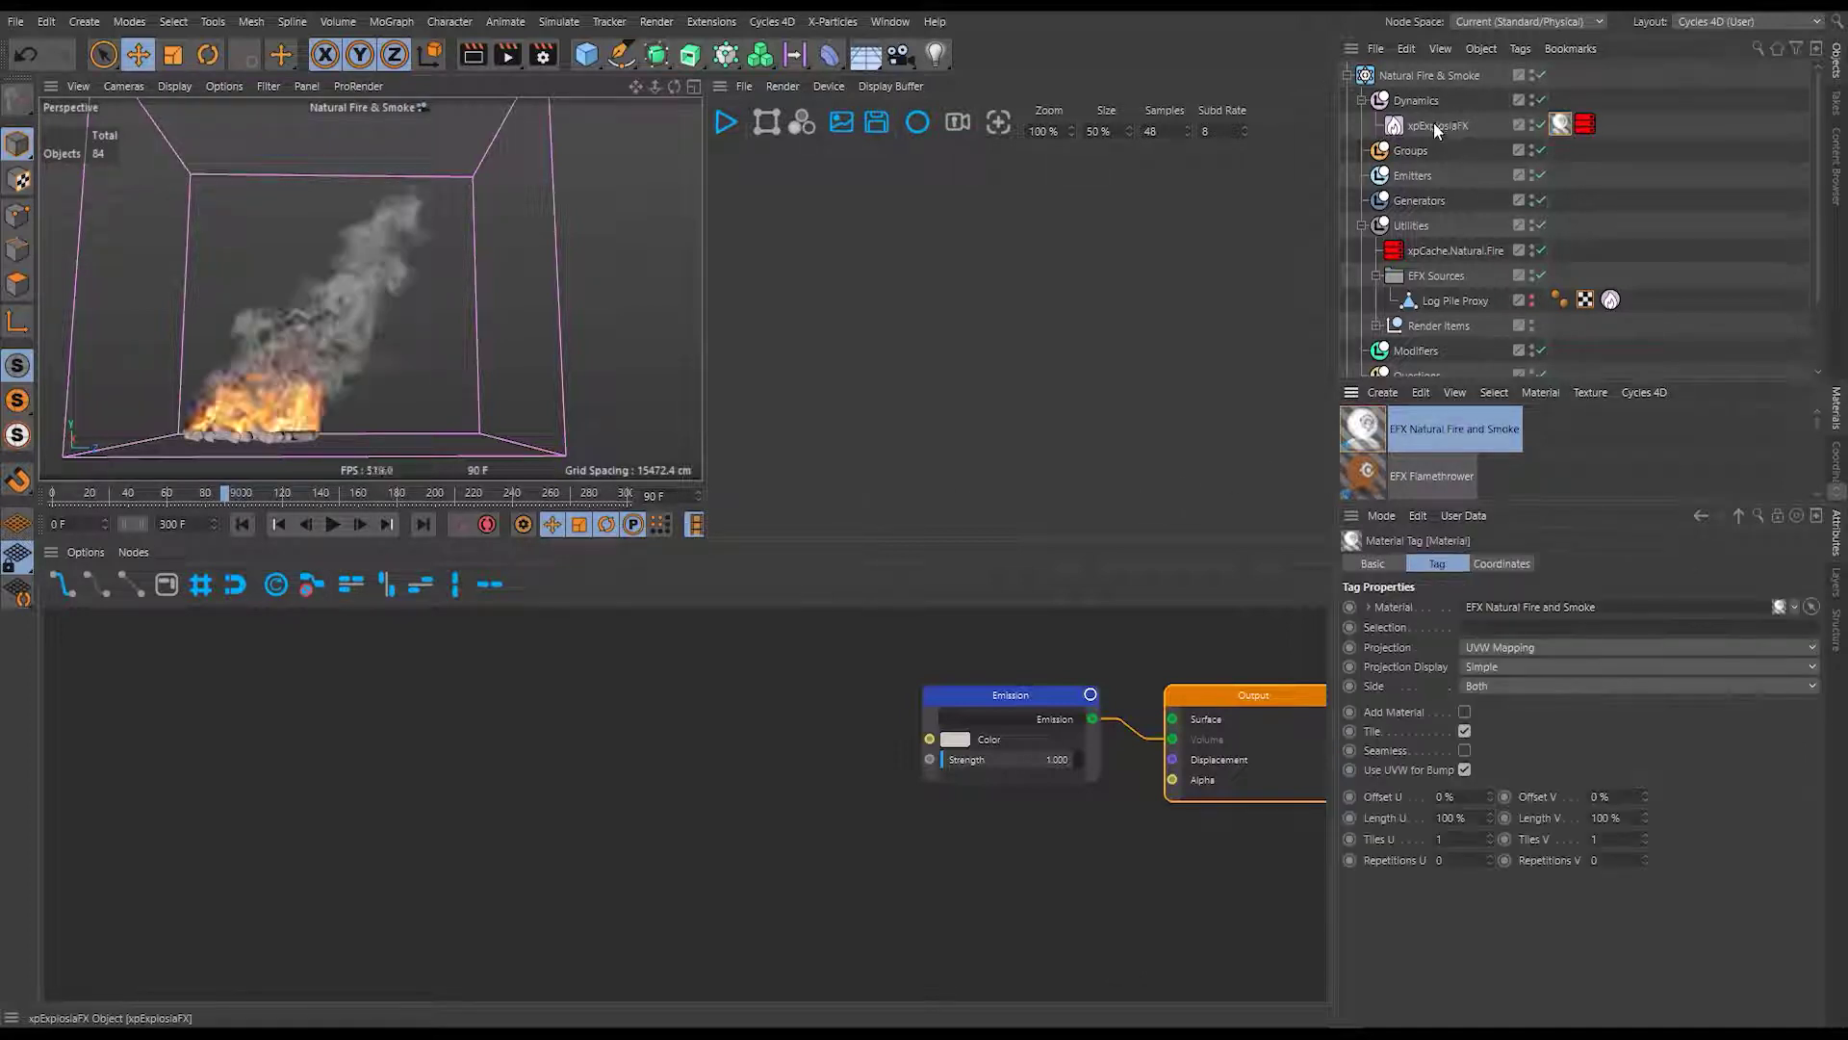
Start the live render preview and turn on Show Adaptive Bounds for the xpExplosiaFX object.
{"action": "left_click", "coordinate": [722, 123]}
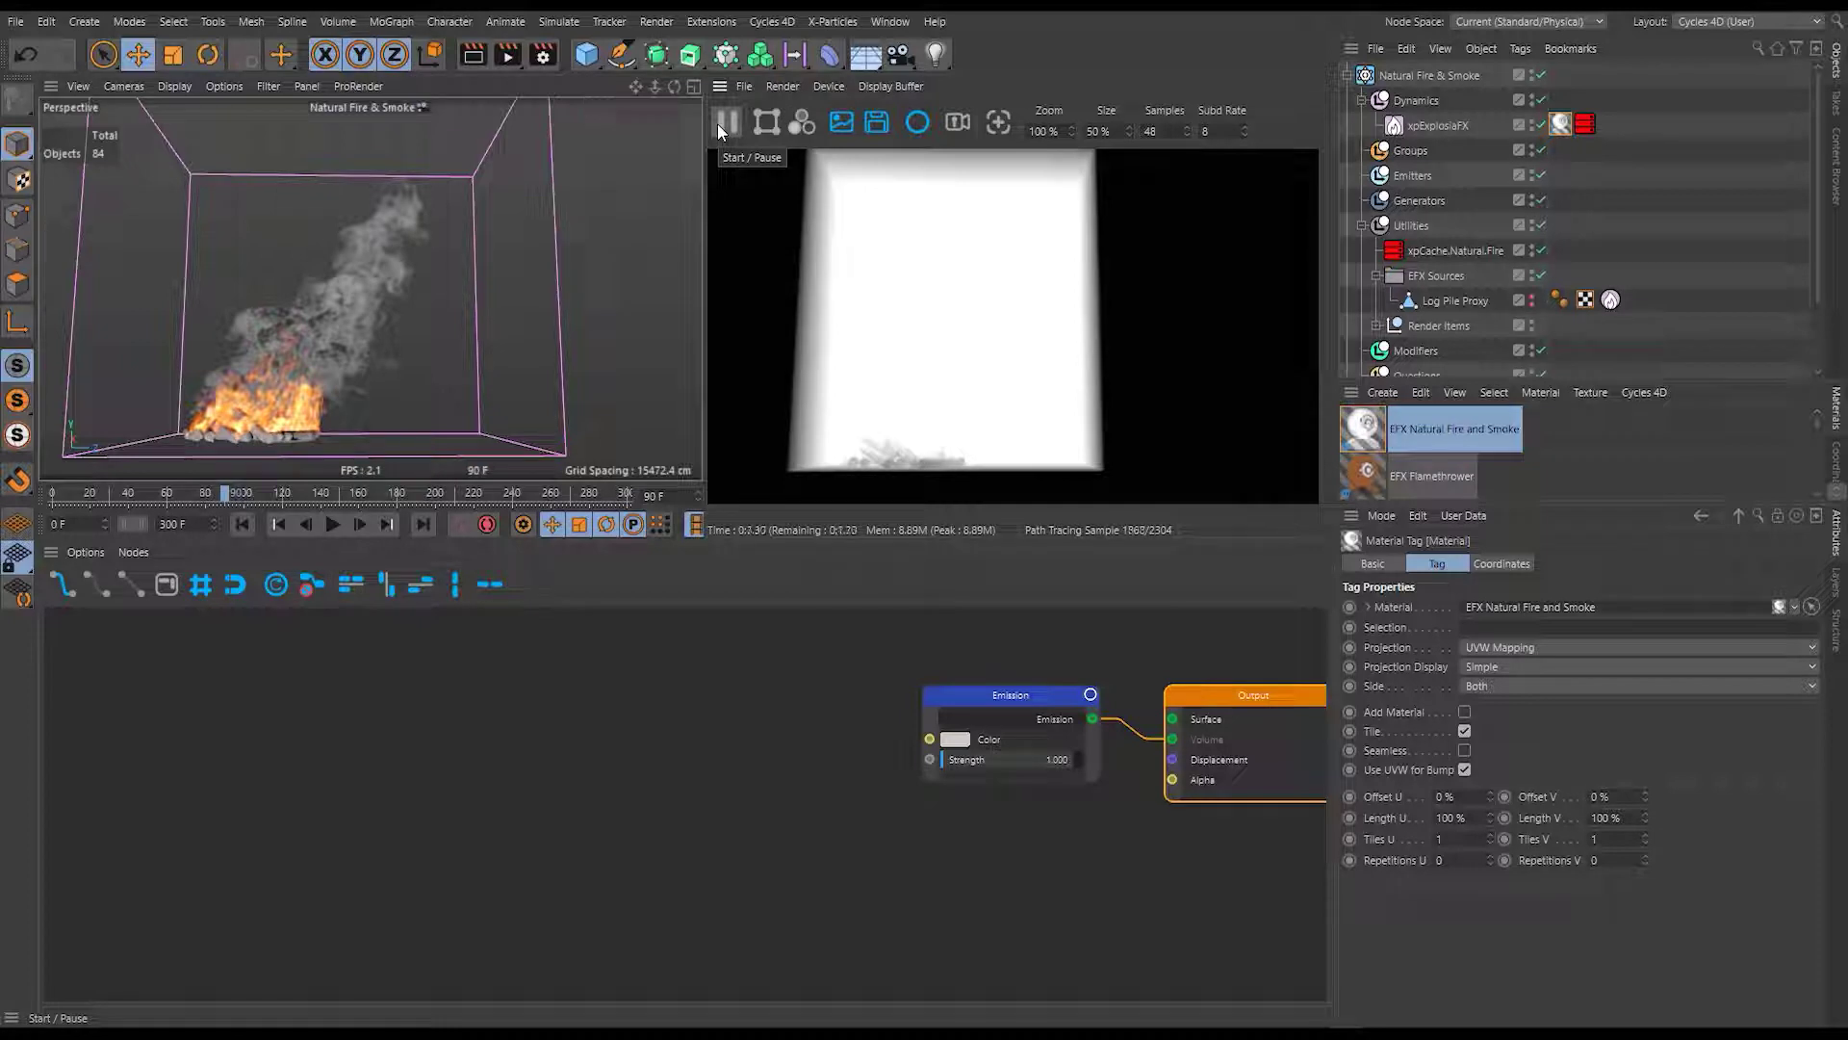
{"action": "left_click", "coordinate": [1444, 126]}
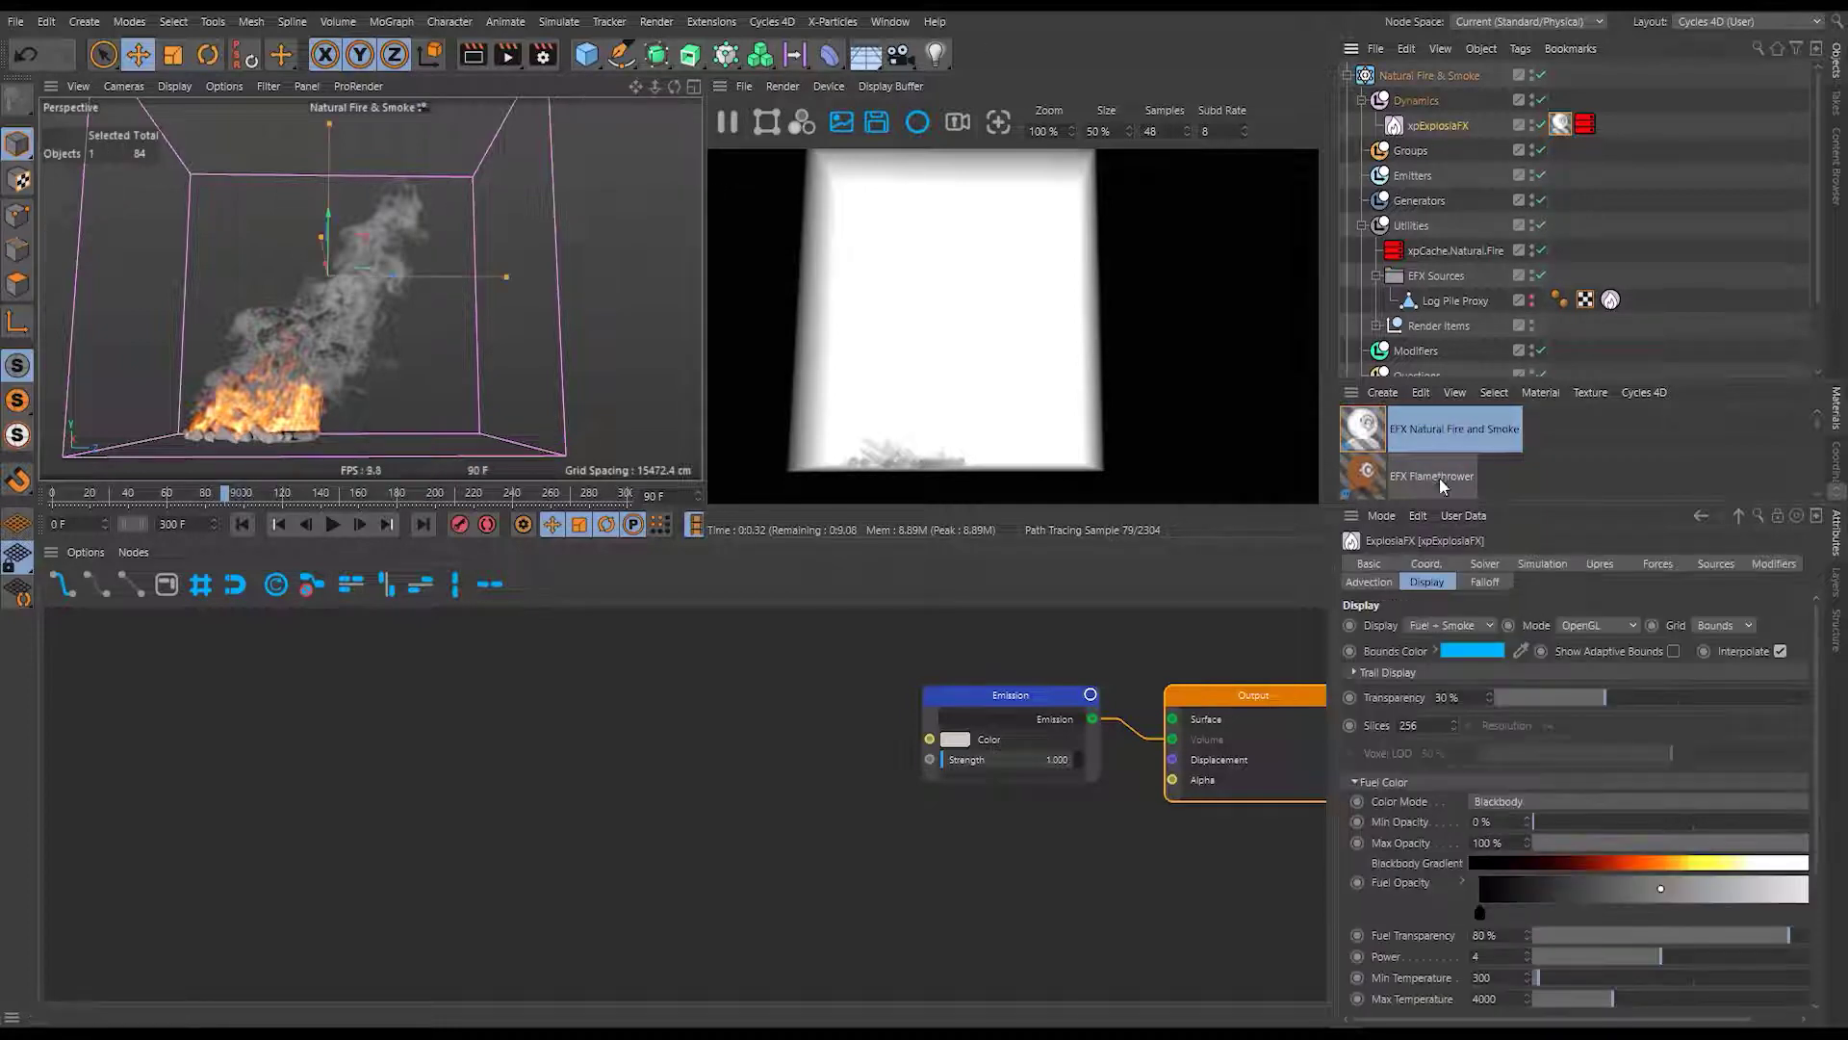
{"action": "left_click", "coordinate": [1675, 651]}
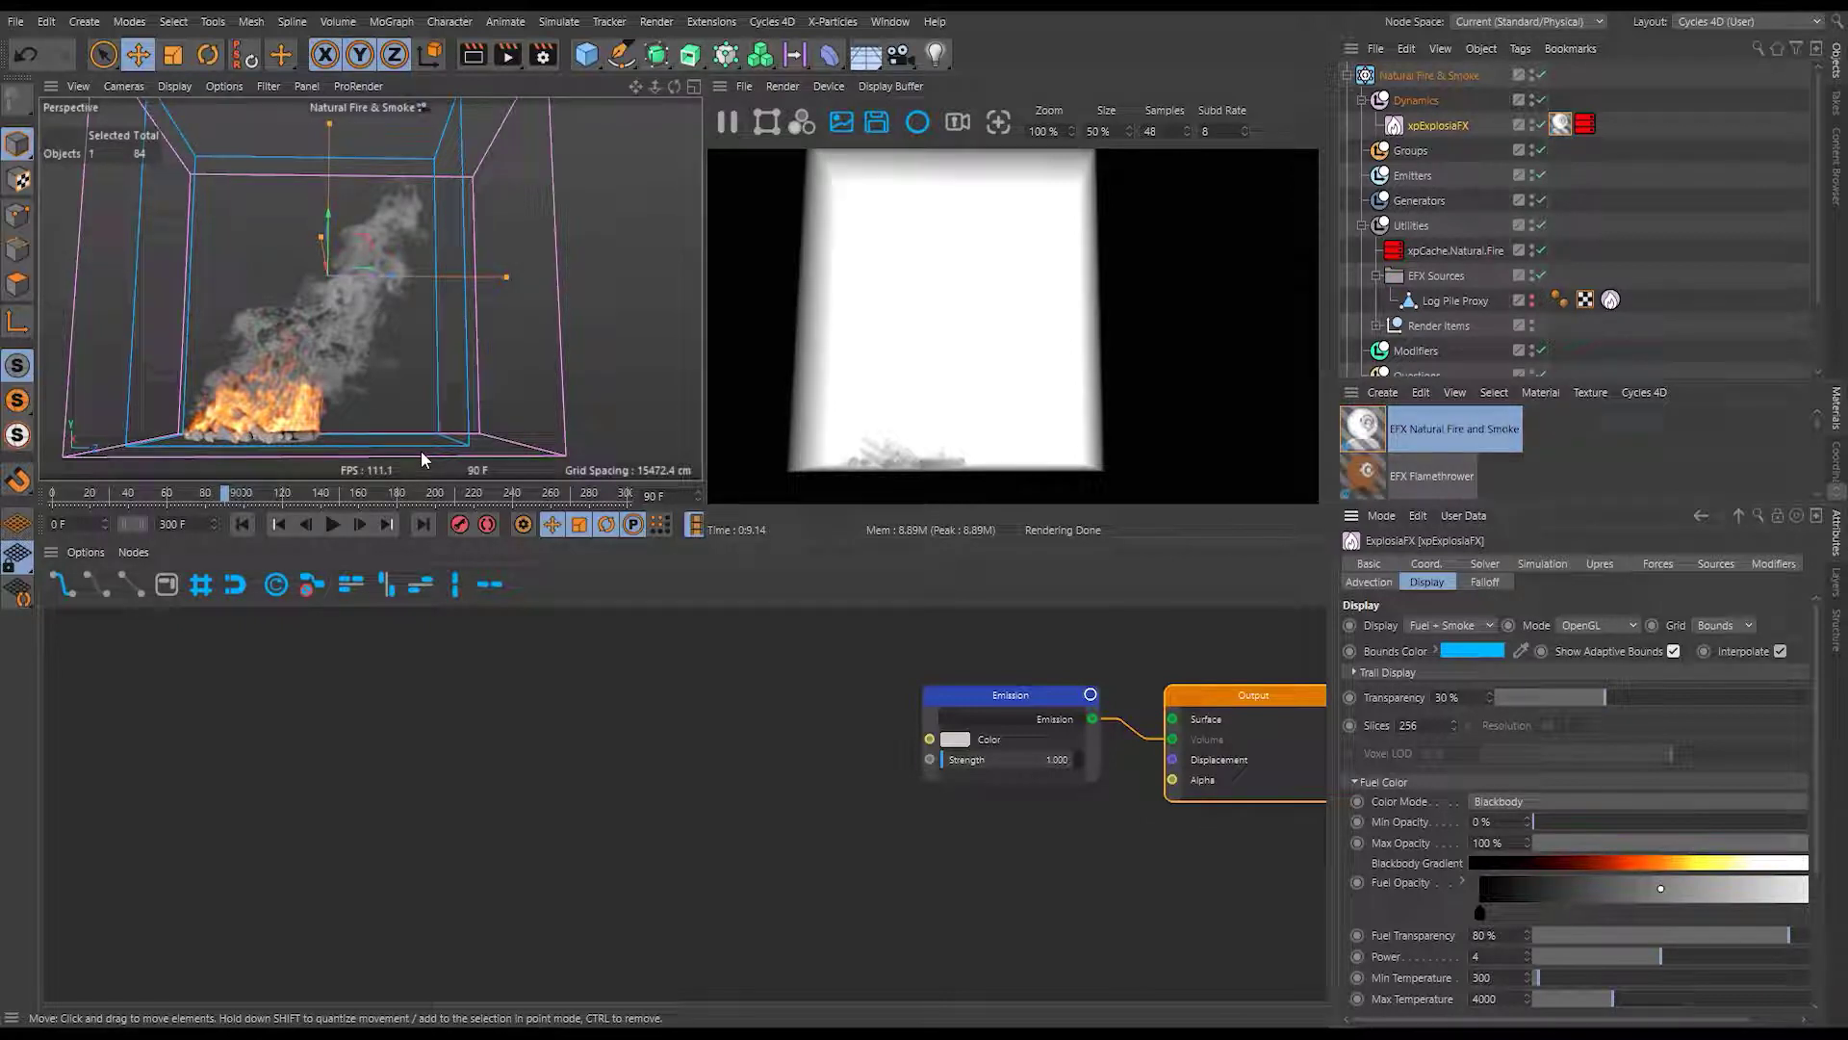
Set the Emission node's color to a light blue with hue 205°, saturation 55% and value 80%.
{"action": "left_click", "coordinate": [955, 739]}
{"action": "left_click", "coordinate": [1004, 748]}
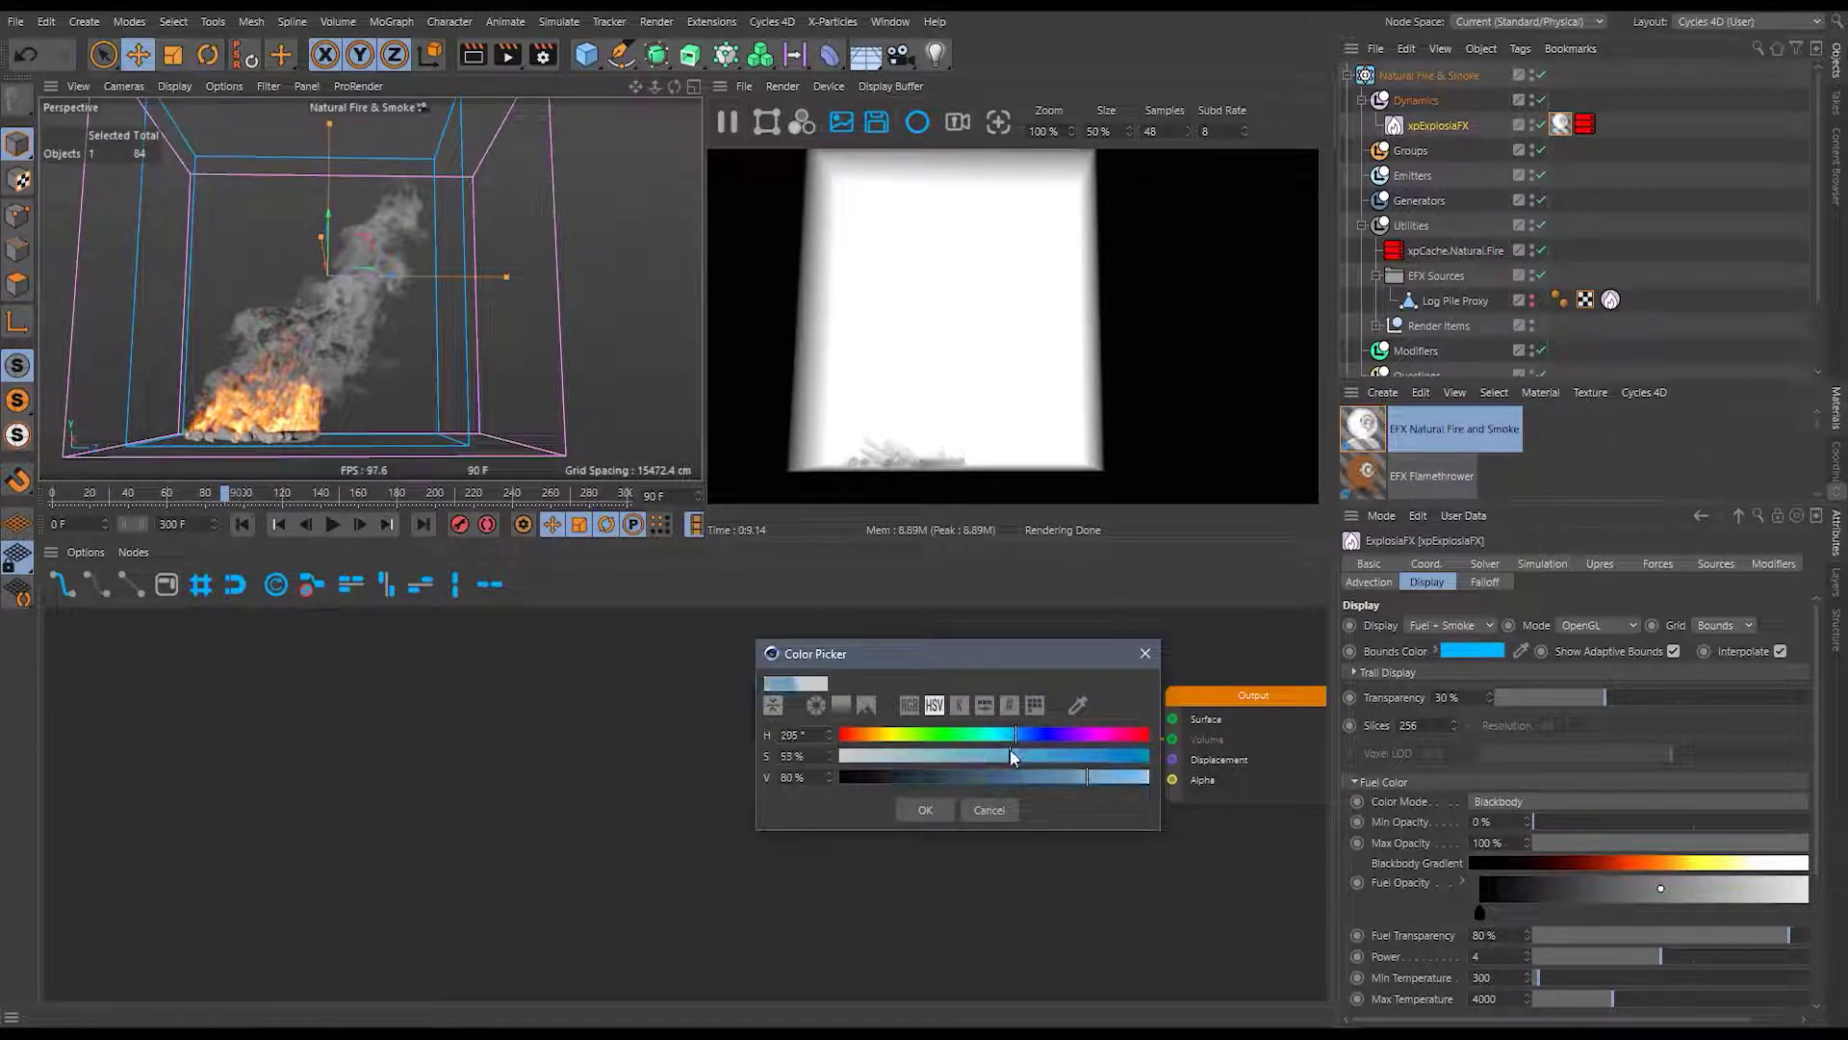
{"action": "left_click", "coordinate": [926, 809]}
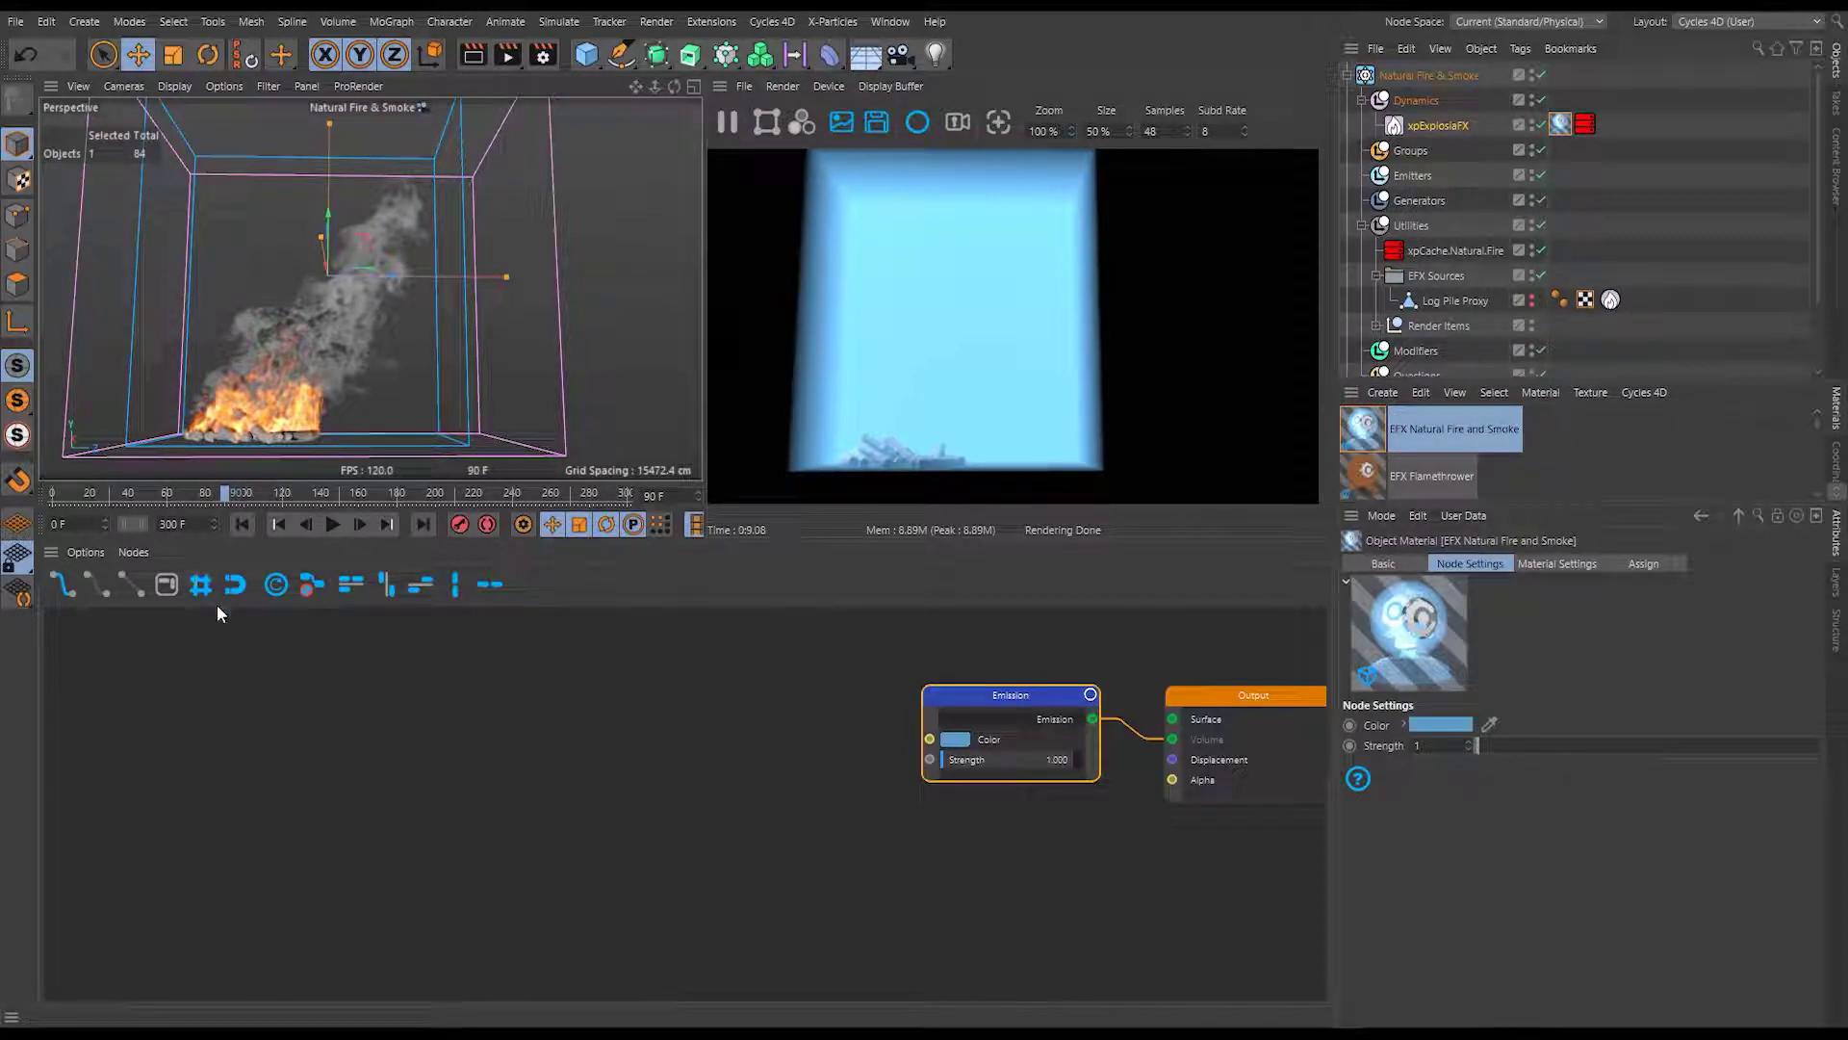
Display the node list, browse its texture nodes, filter it by "poi", and hide the list again.
{"action": "left_click", "coordinate": [102, 555]}
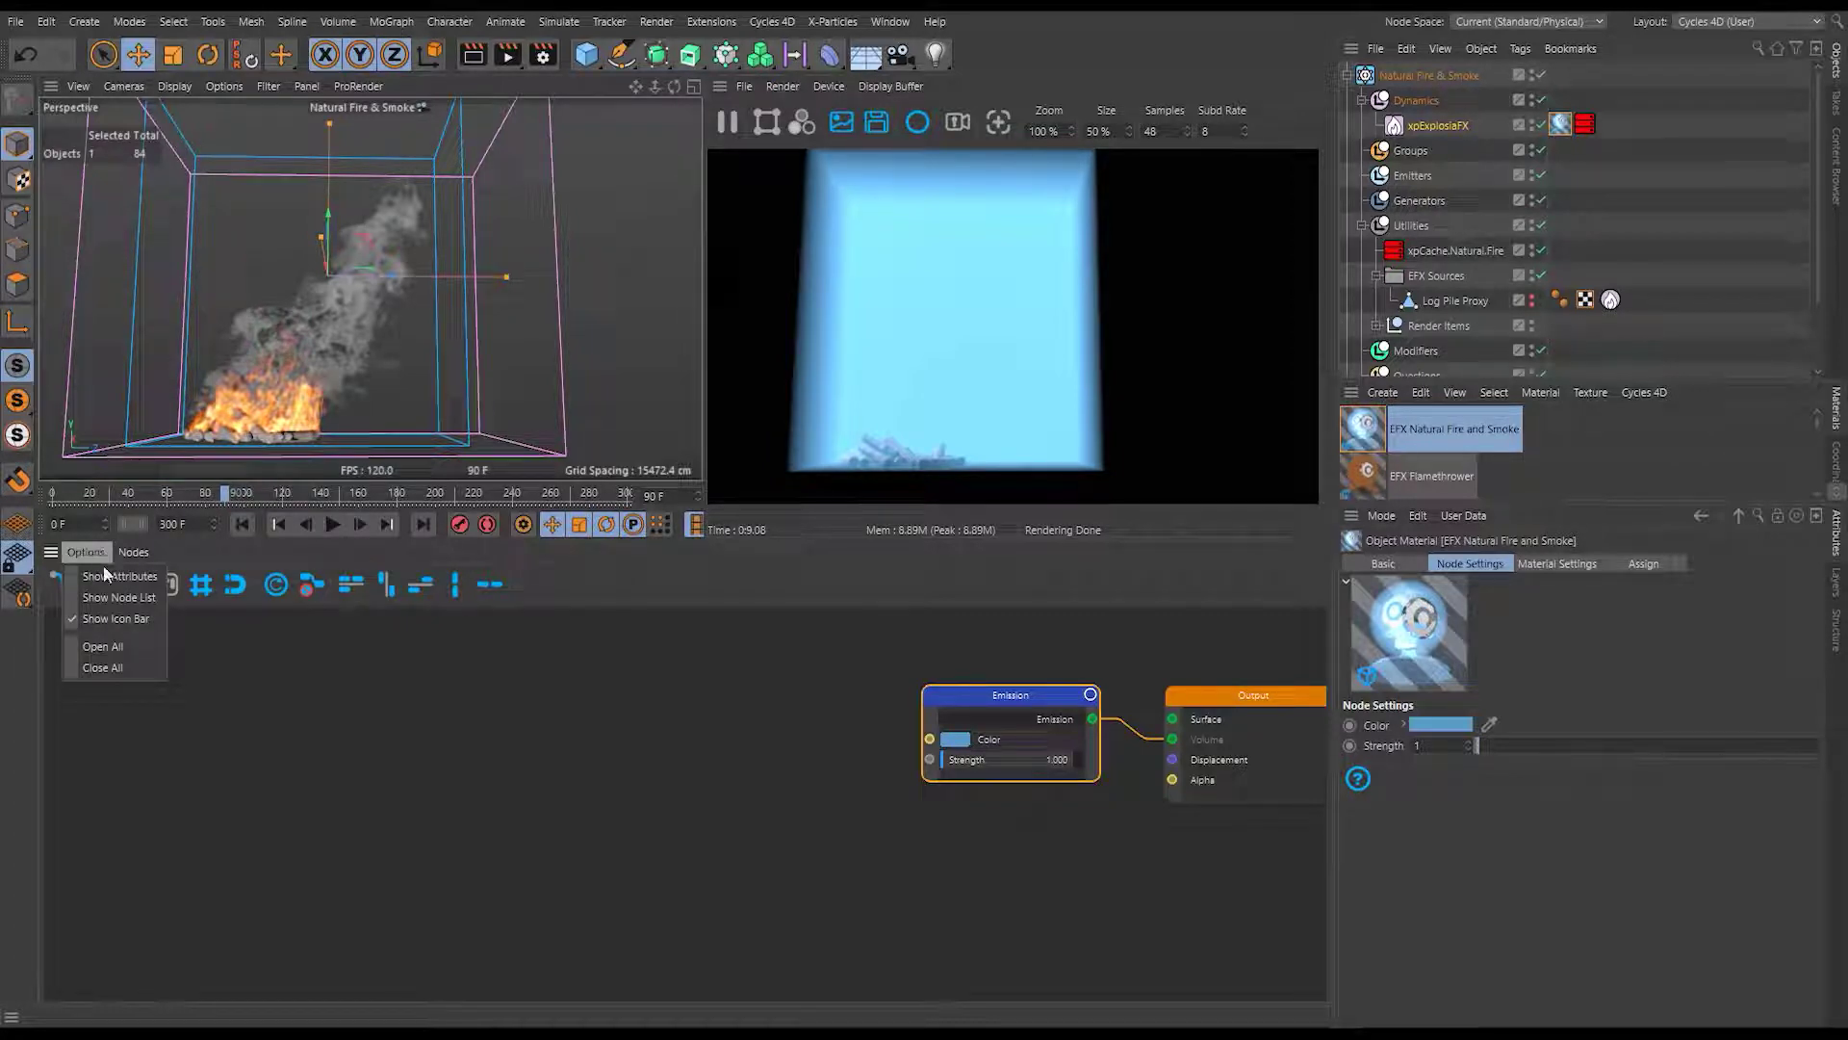
{"action": "left_click", "coordinate": [108, 596]}
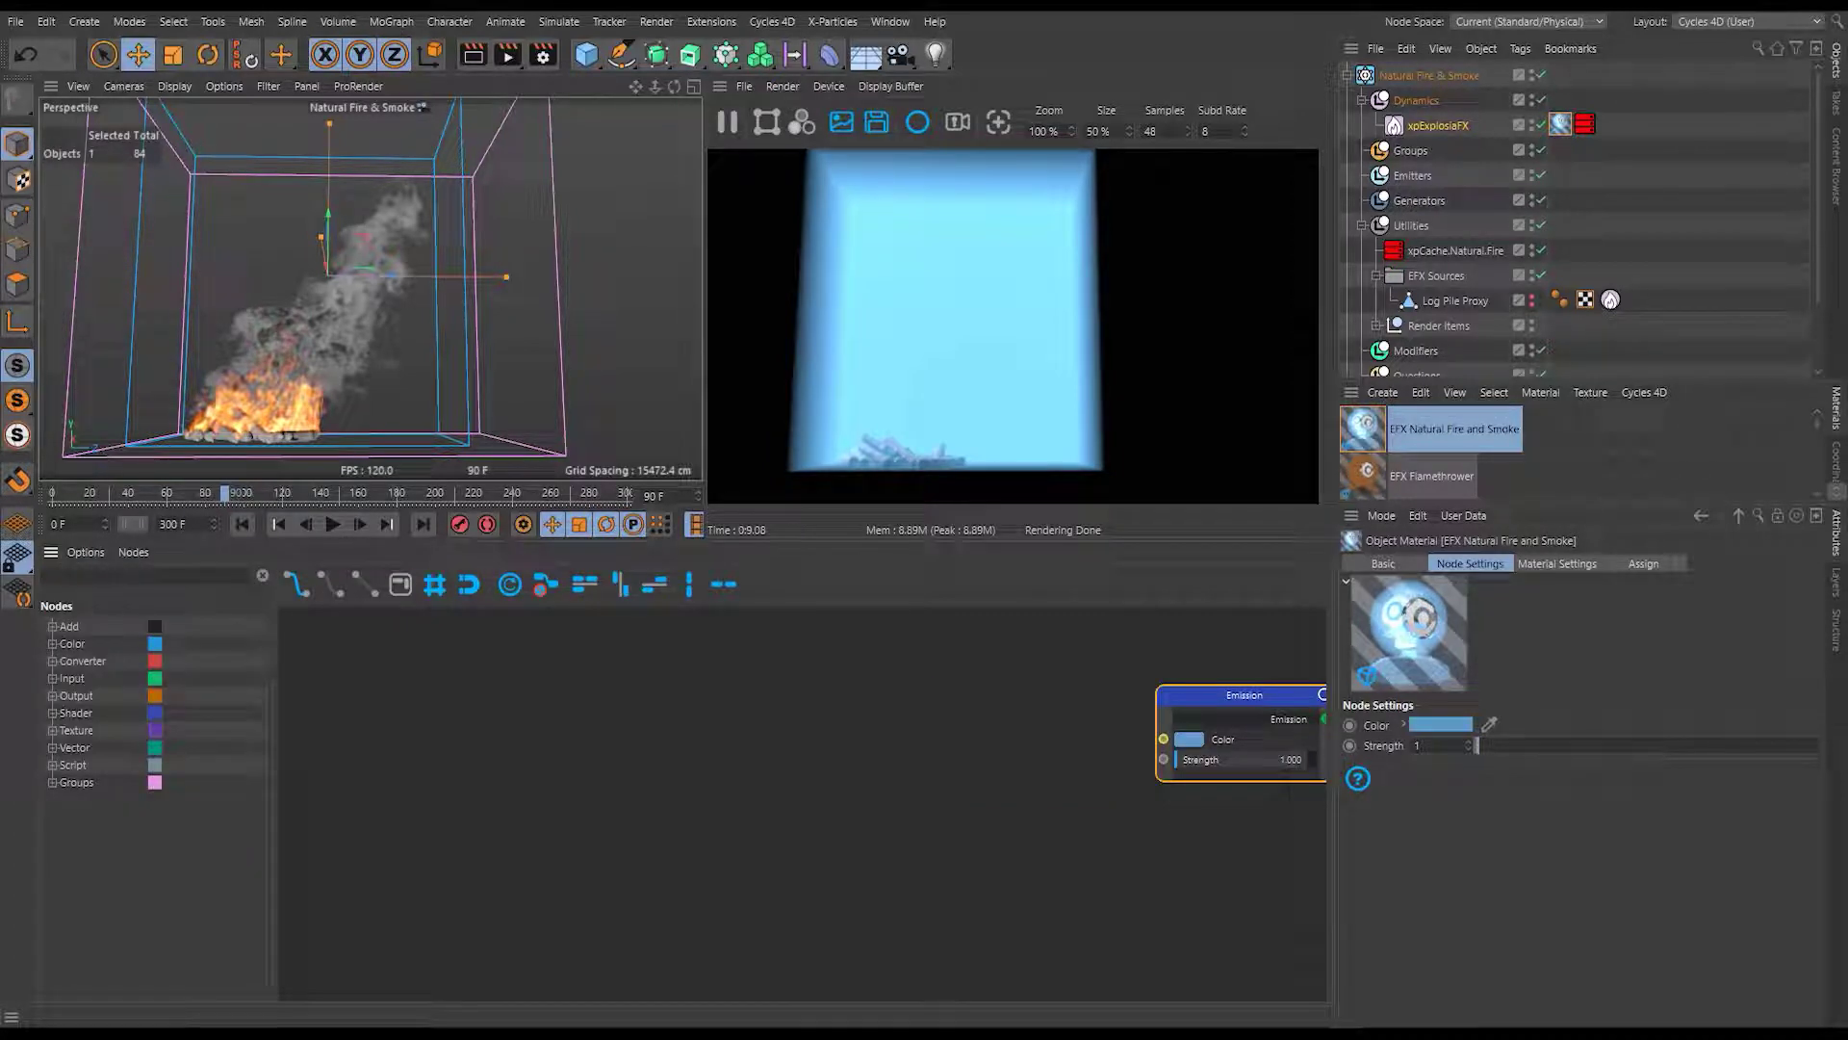
{"action": "left_click", "coordinate": [51, 730]}
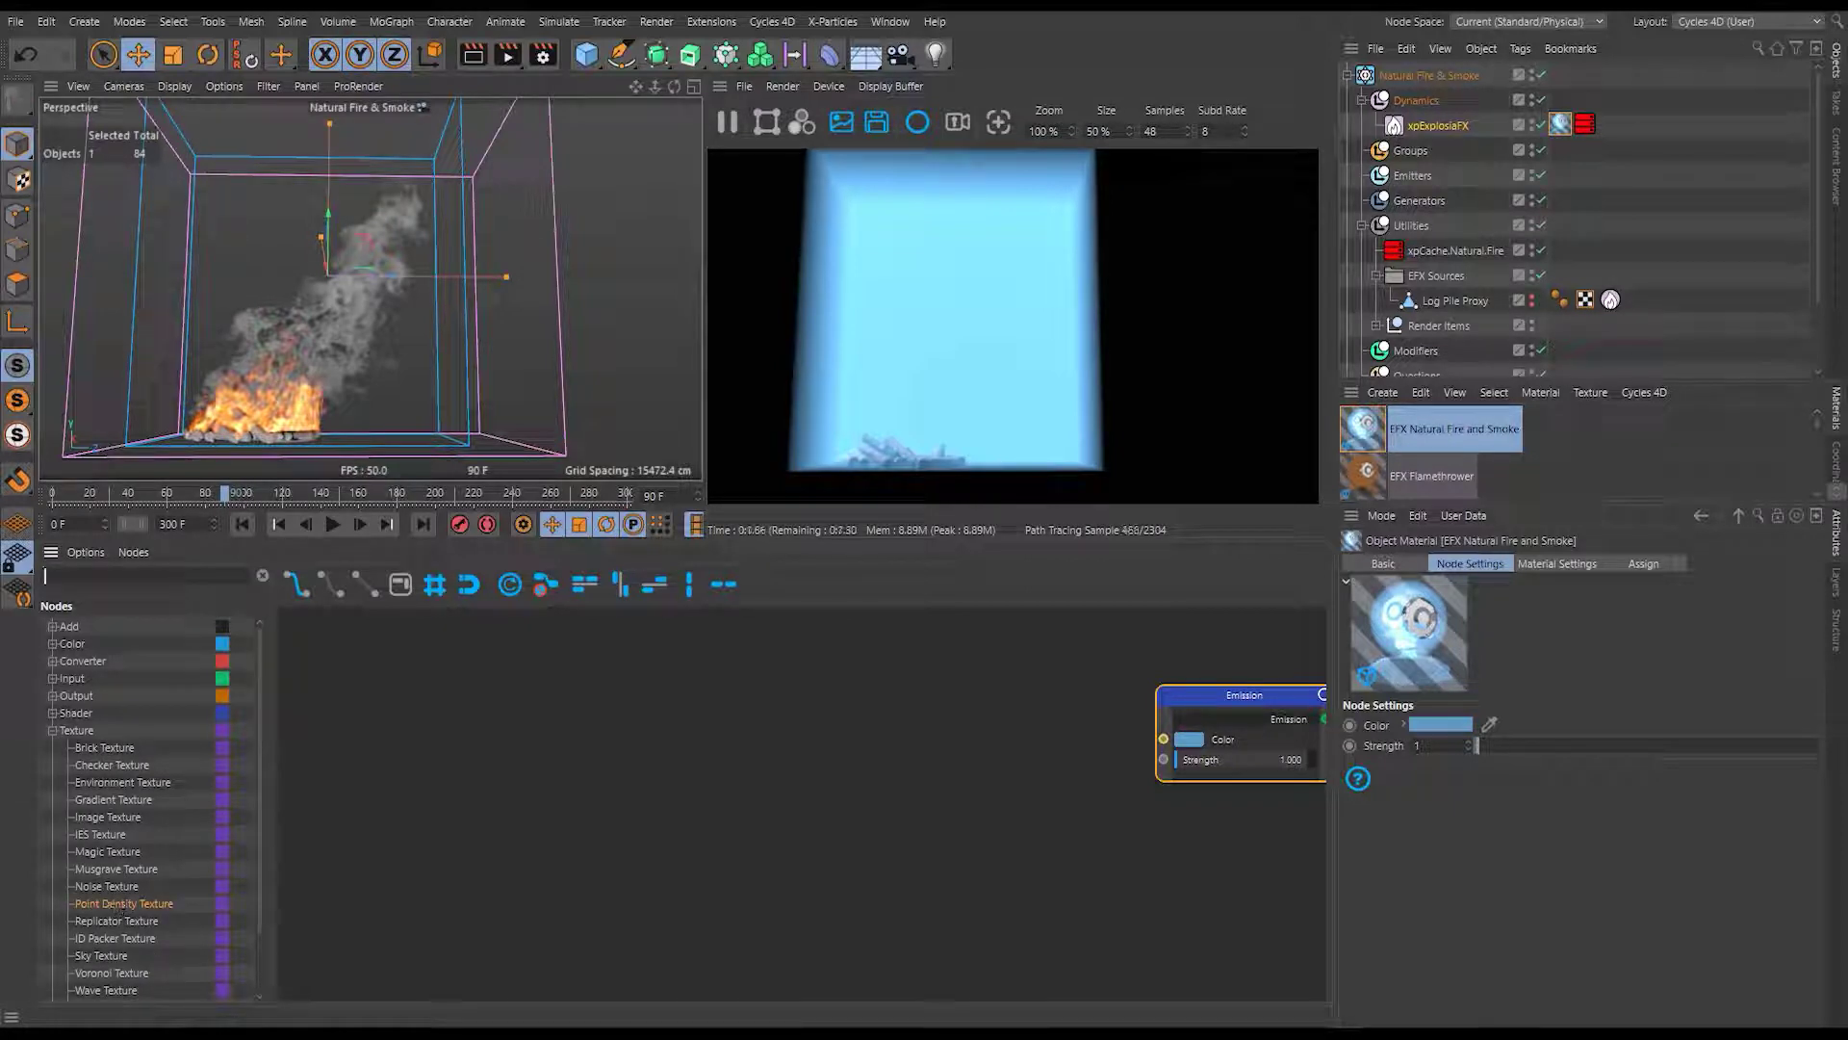
{"action": "left_click", "coordinate": [66, 577]}
{"action": "type", "text": "poi"}
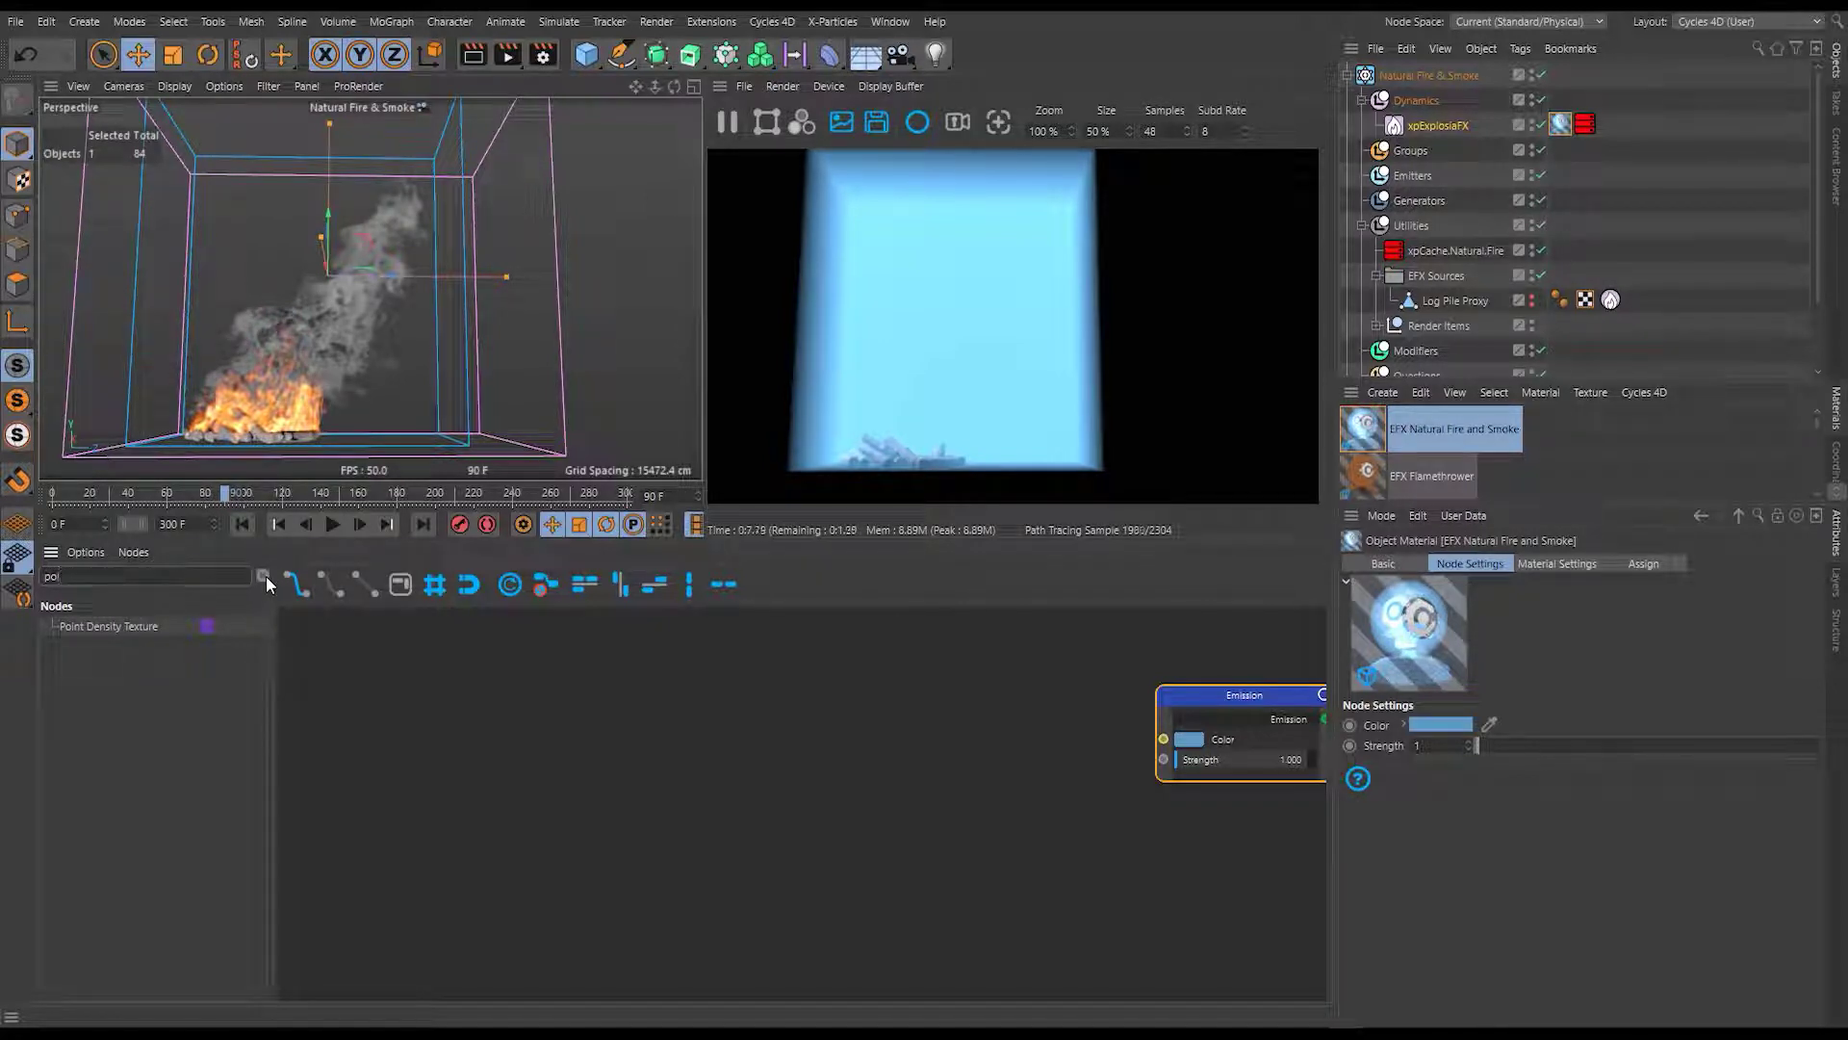
{"action": "left_click", "coordinate": [262, 575]}
{"action": "left_click", "coordinate": [86, 551]}
{"action": "left_click", "coordinate": [107, 597]}
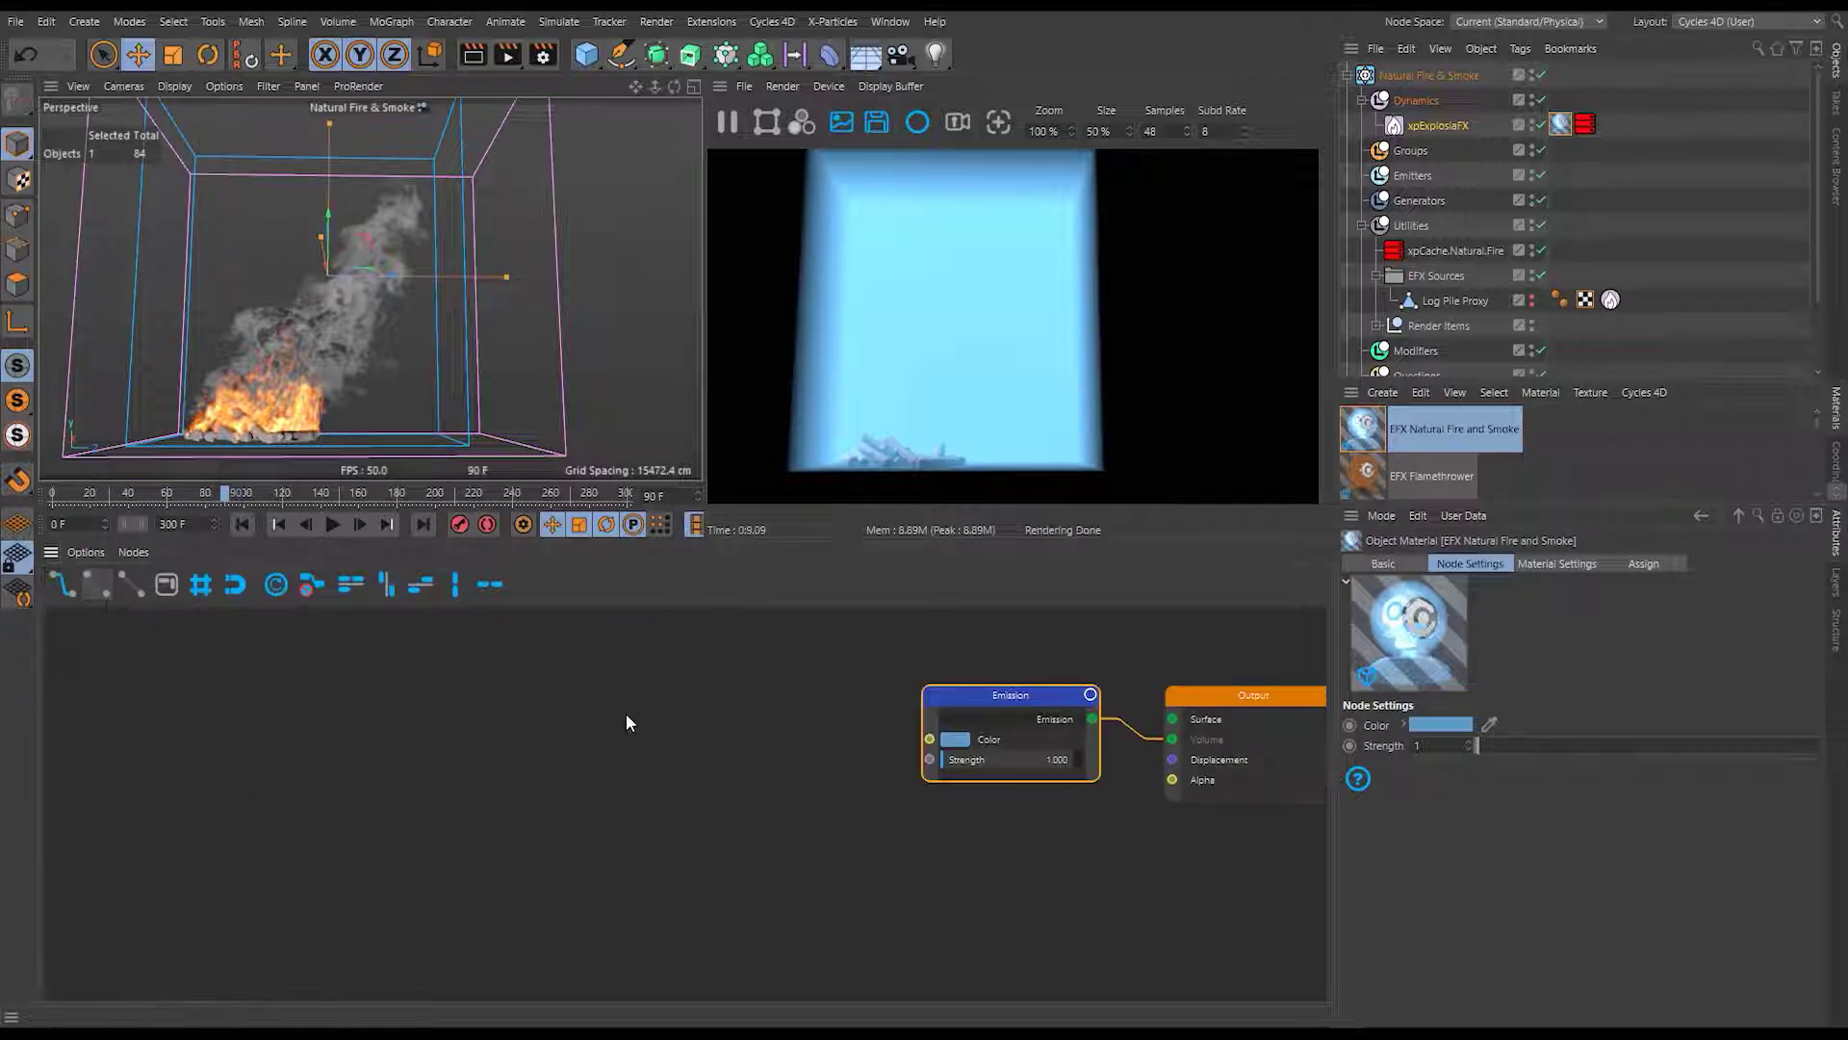
Search for "poi" and add a Point Density Texture node to the material's node graph.
{"action": "double_click", "coordinate": [516, 706]}
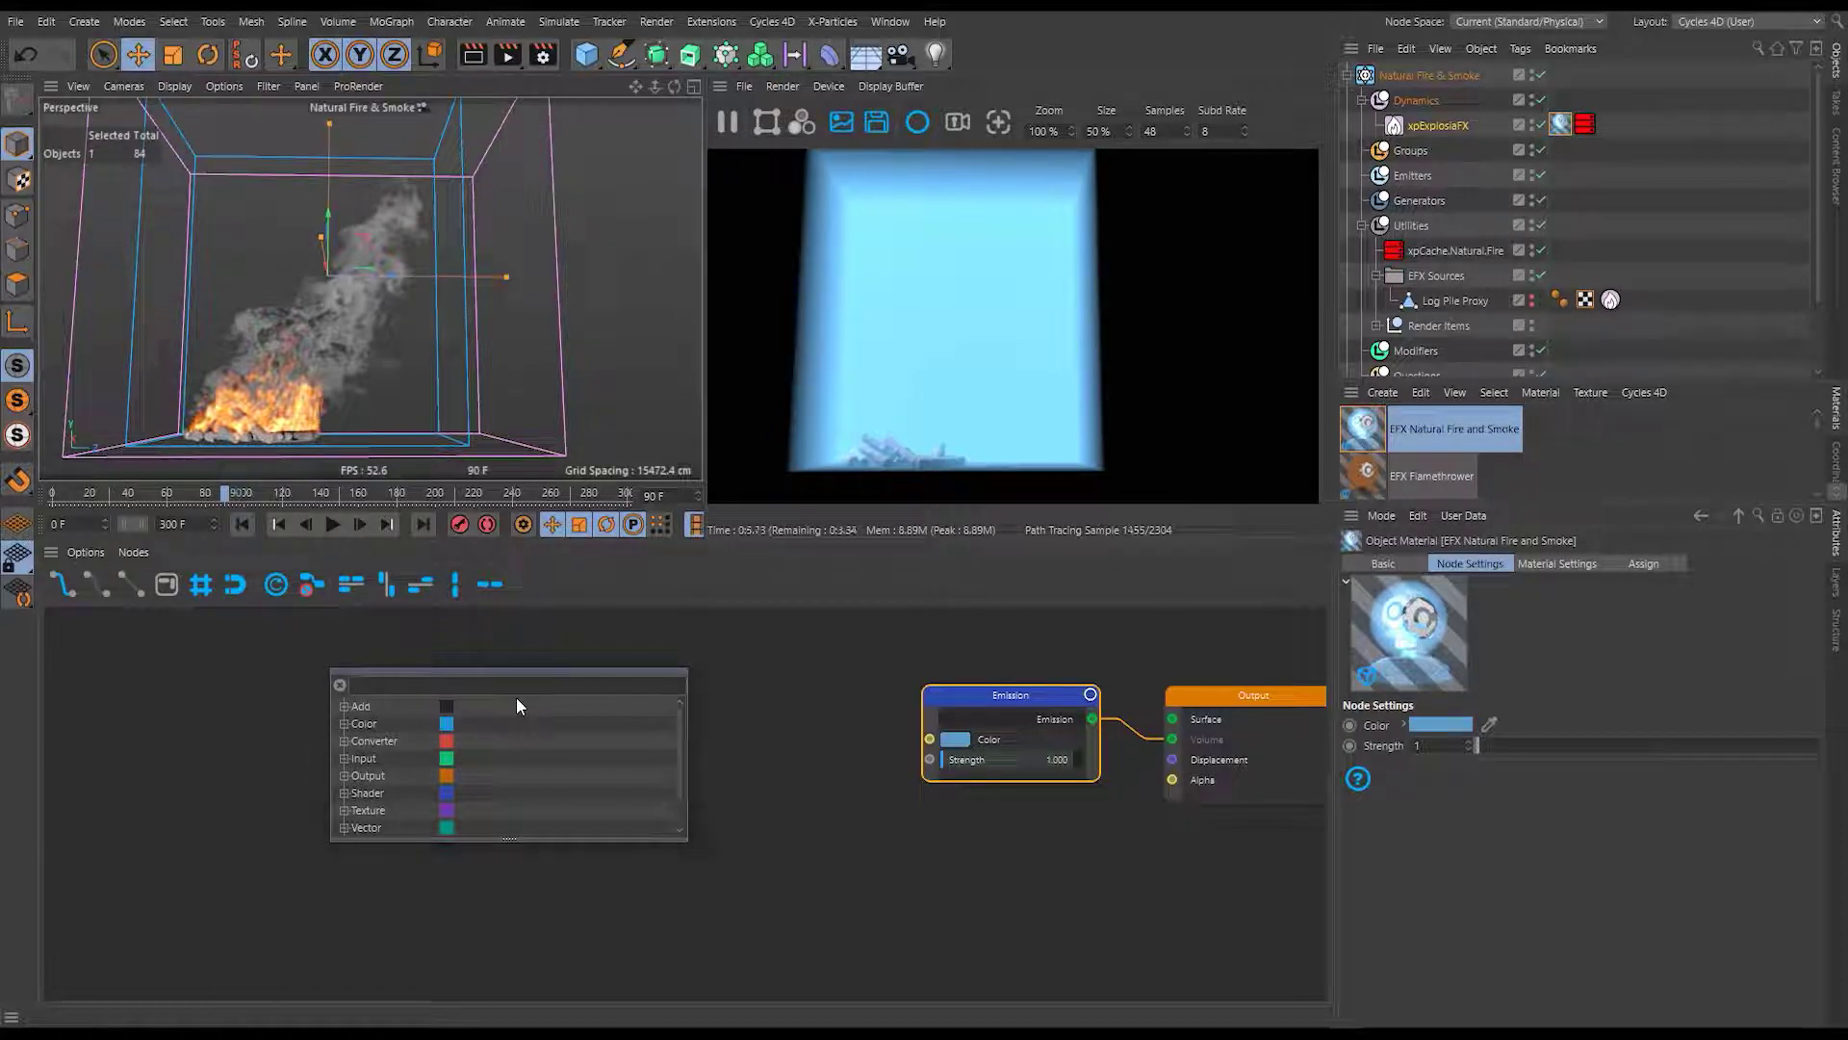
{"action": "type", "text": "poi"}
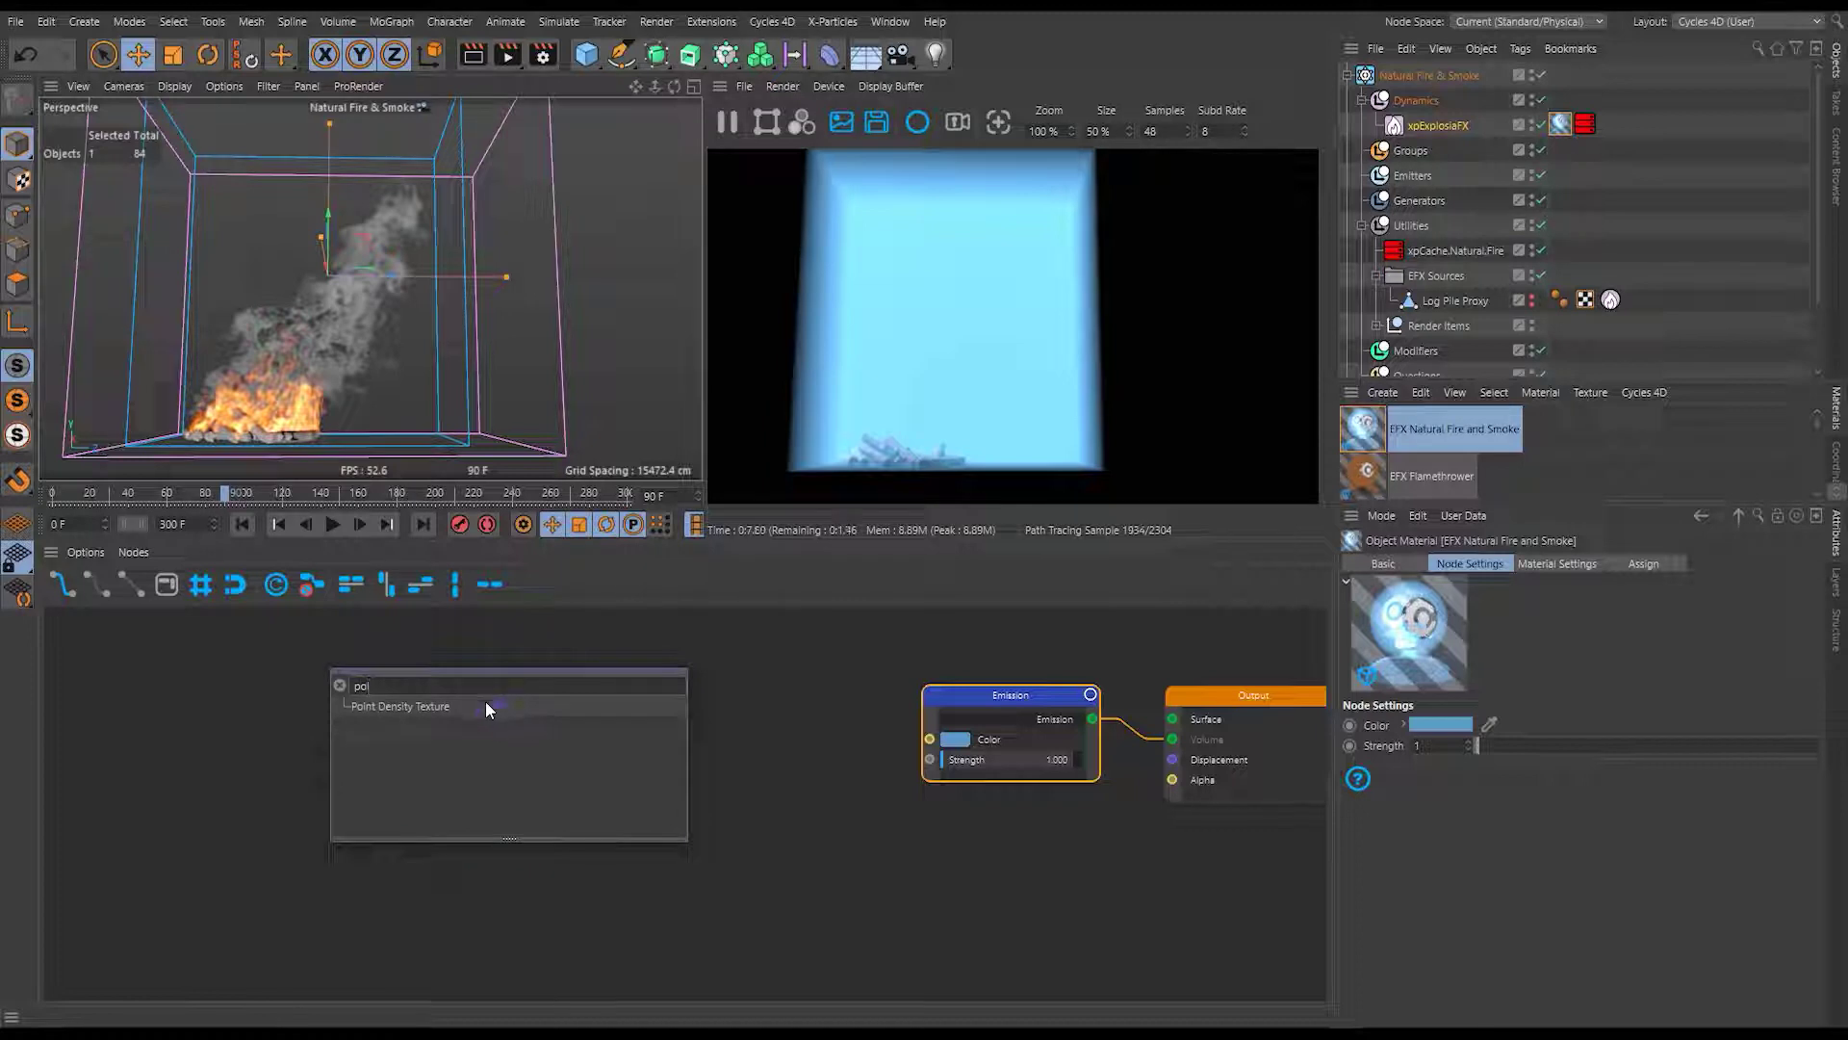
{"action": "left_click_drag", "start_coordinate": [485, 705], "coordinate": [506, 674]}
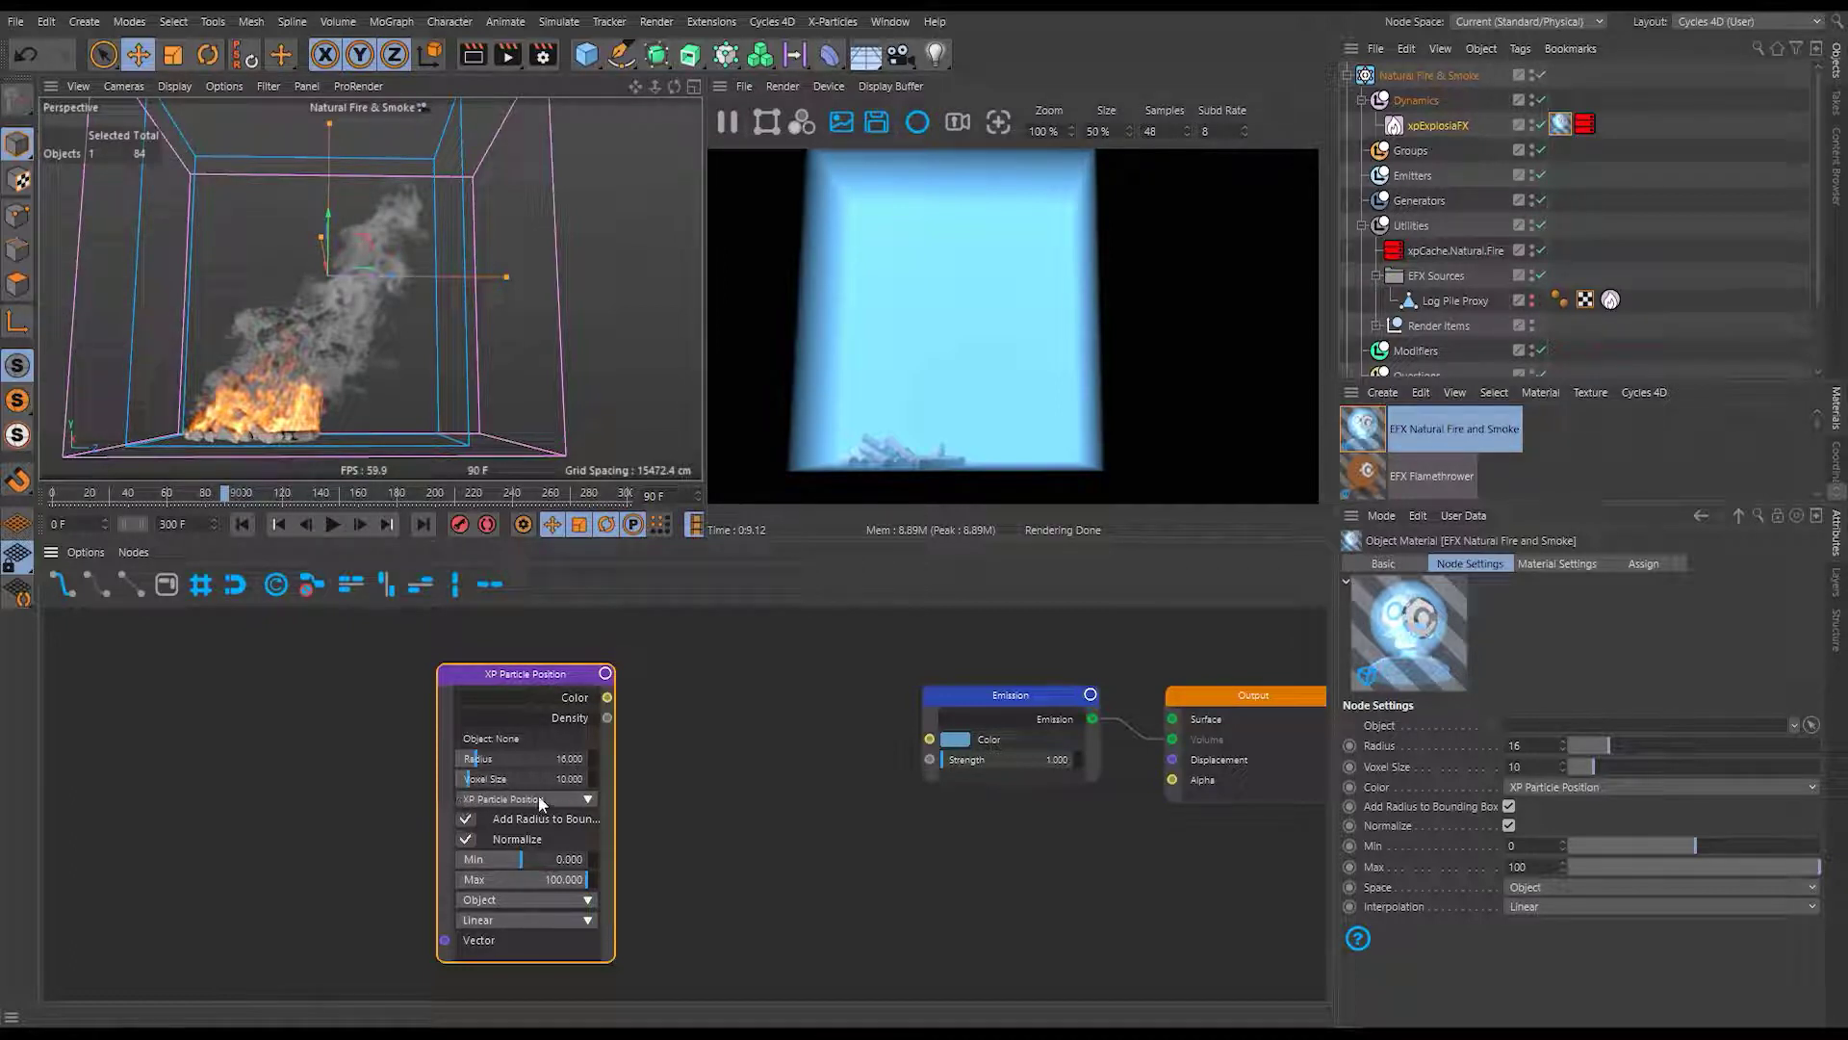
Set the point density node's color source to EFX Burn and disable Add Radius to Bounding Box and Normalize.
{"action": "left_click", "coordinate": [588, 802]}
{"action": "mouse_move", "coordinate": [595, 809]}
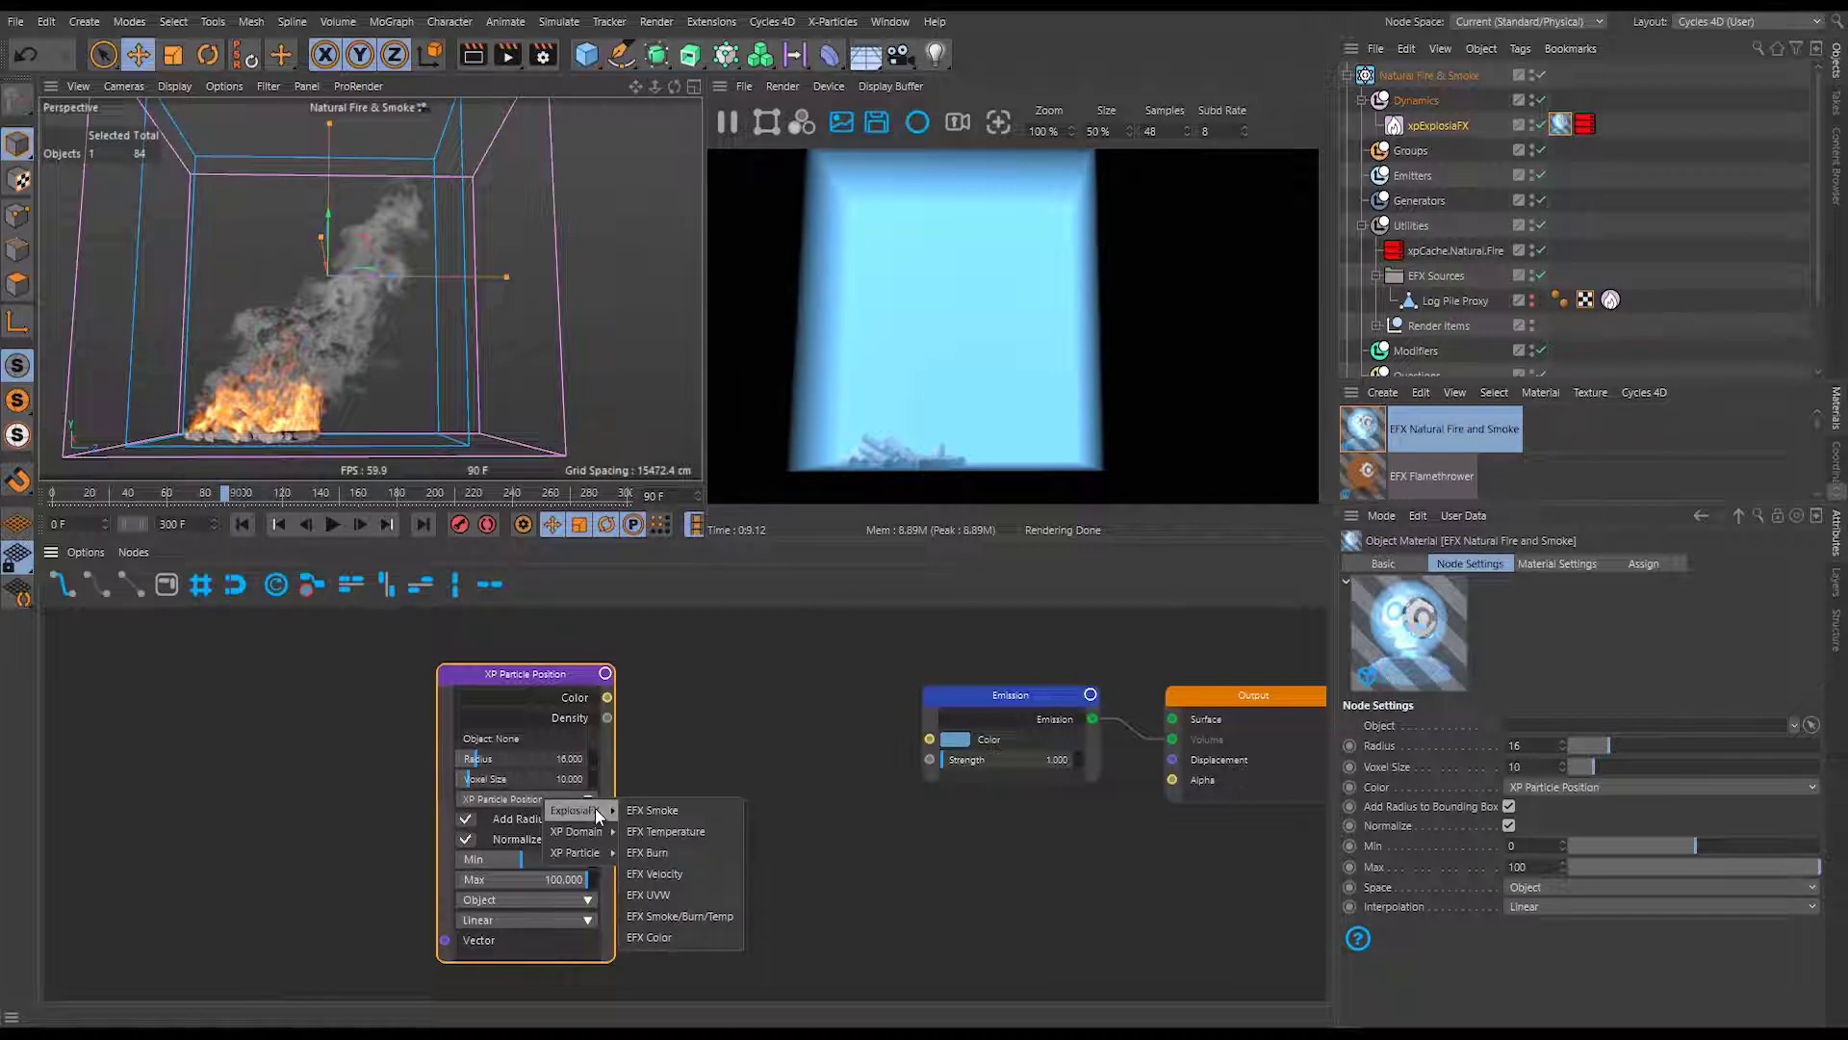
{"action": "left_click", "coordinate": [682, 852]}
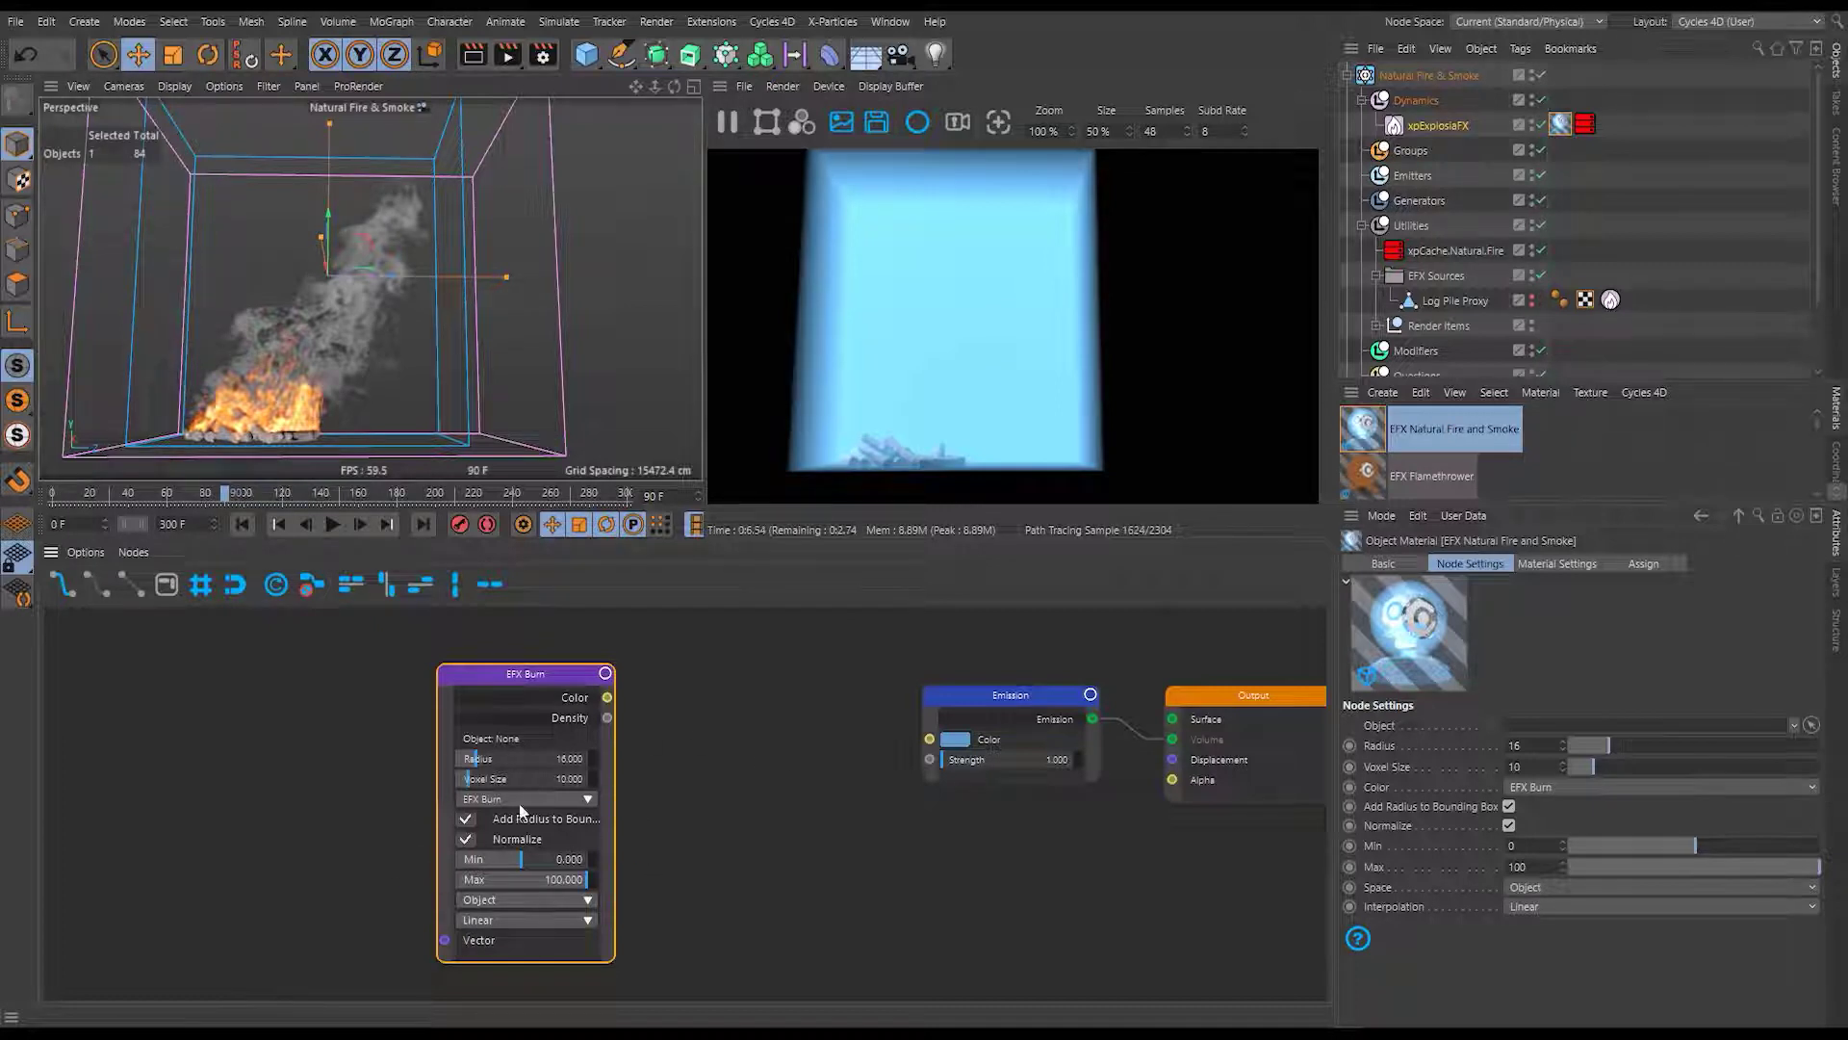
{"action": "left_click", "coordinate": [466, 819]}
{"action": "left_click", "coordinate": [466, 838]}
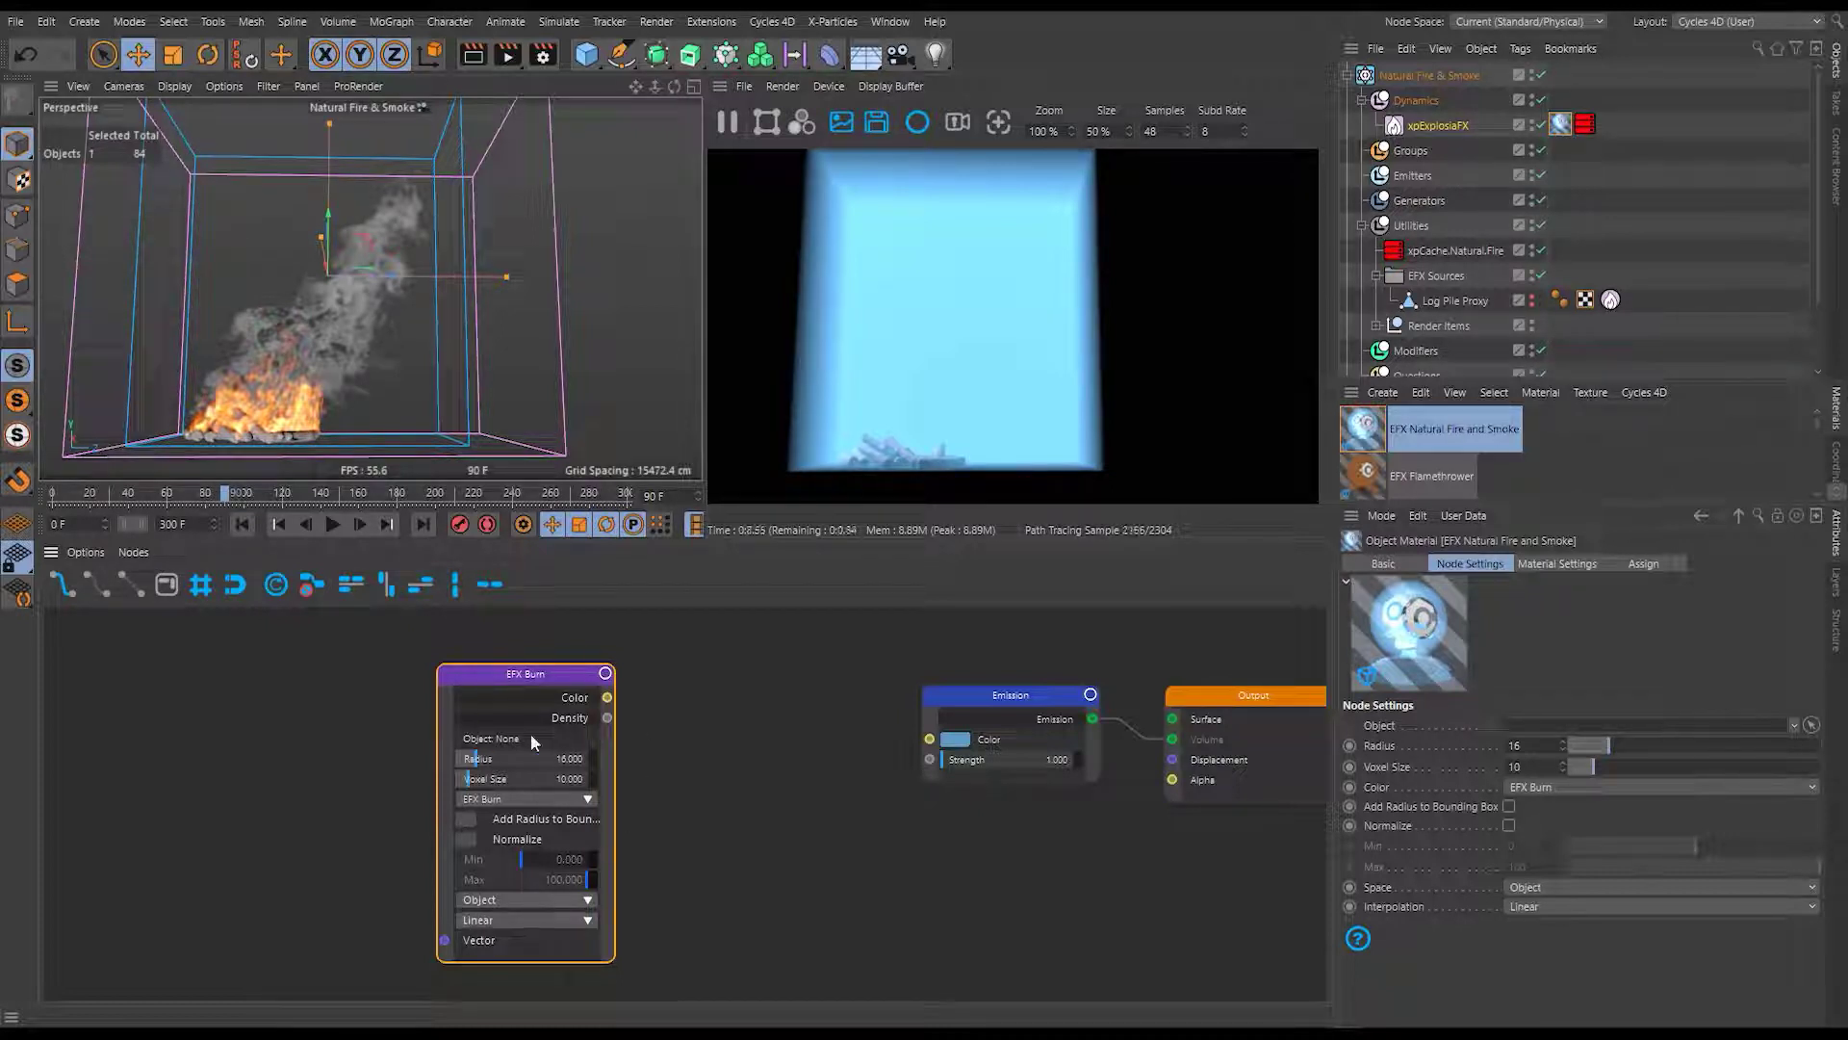
Connect the EFX Burn node's Density to the Emission node's Strength and move EFX Burn away to make room between them.
{"action": "left_click", "coordinate": [565, 722]}
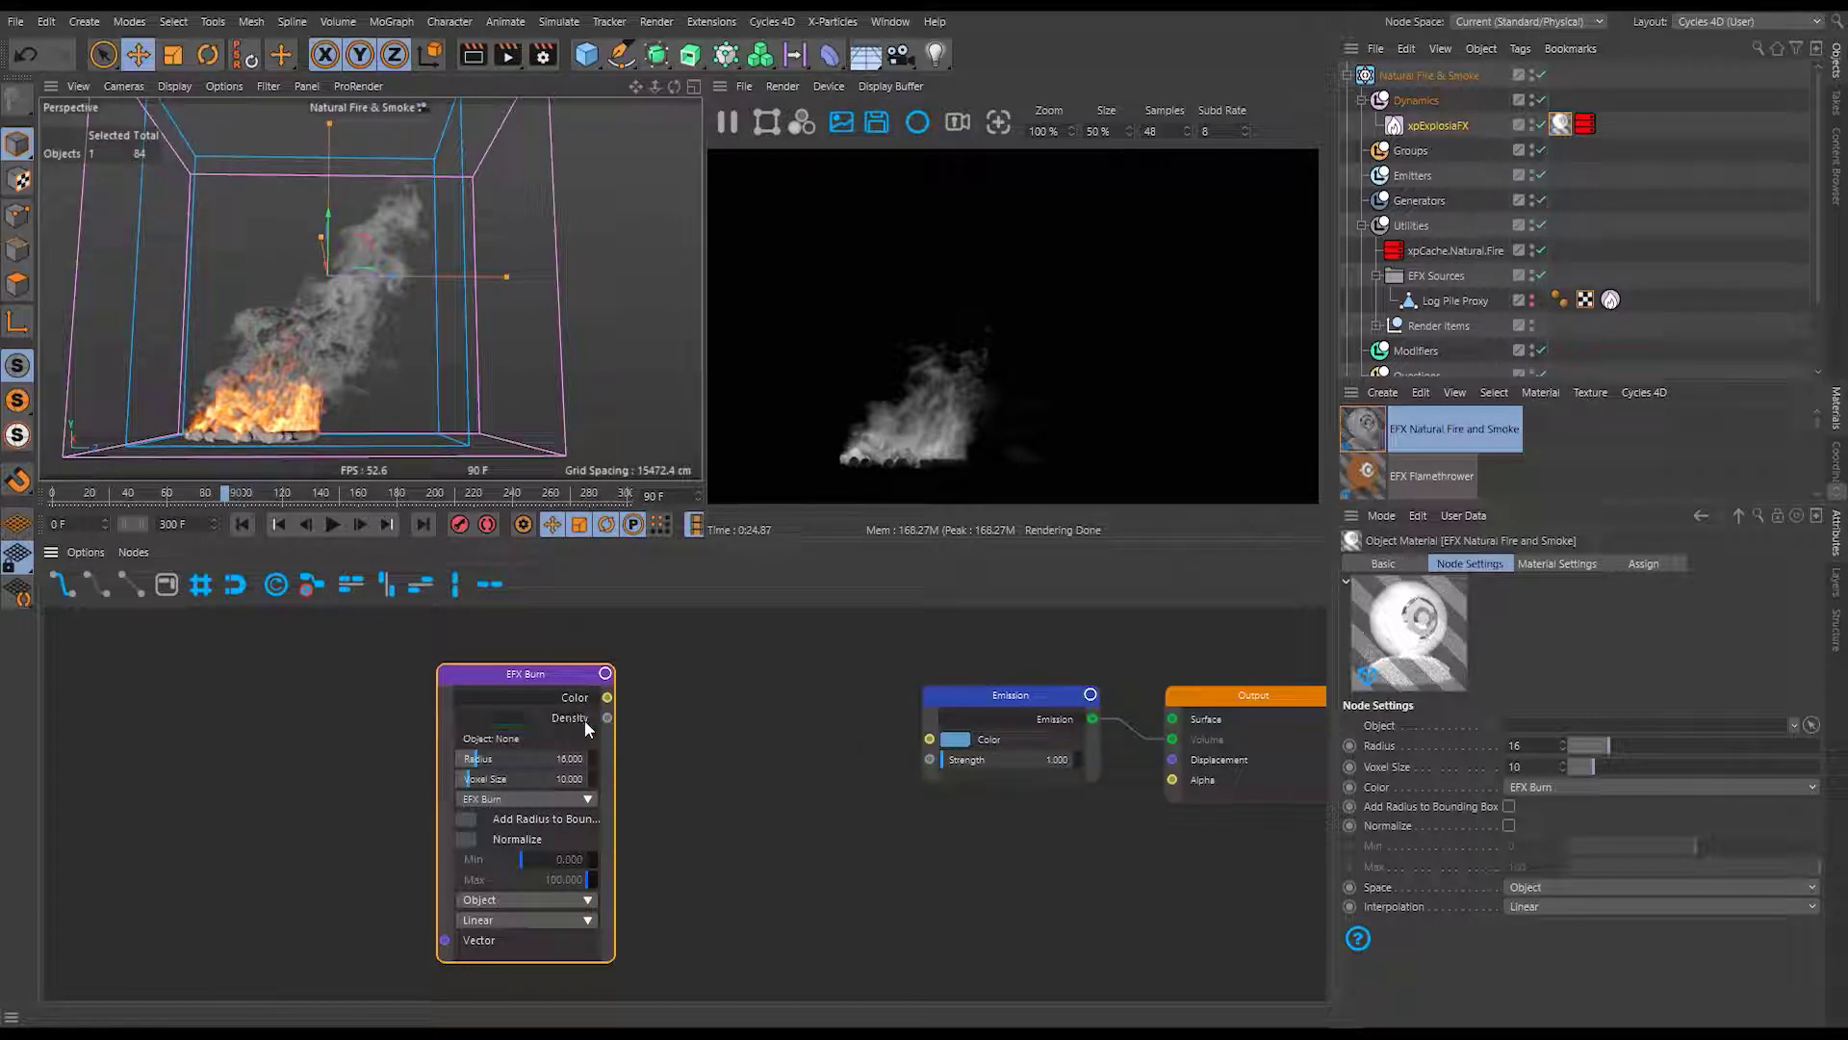
{"action": "mouse_move", "coordinate": [607, 717]}
{"action": "left_mouse_down"}
{"action": "mouse_move", "coordinate": [791, 872]}
{"action": "mouse_move", "coordinate": [930, 760]}
{"action": "left_mouse_up"}
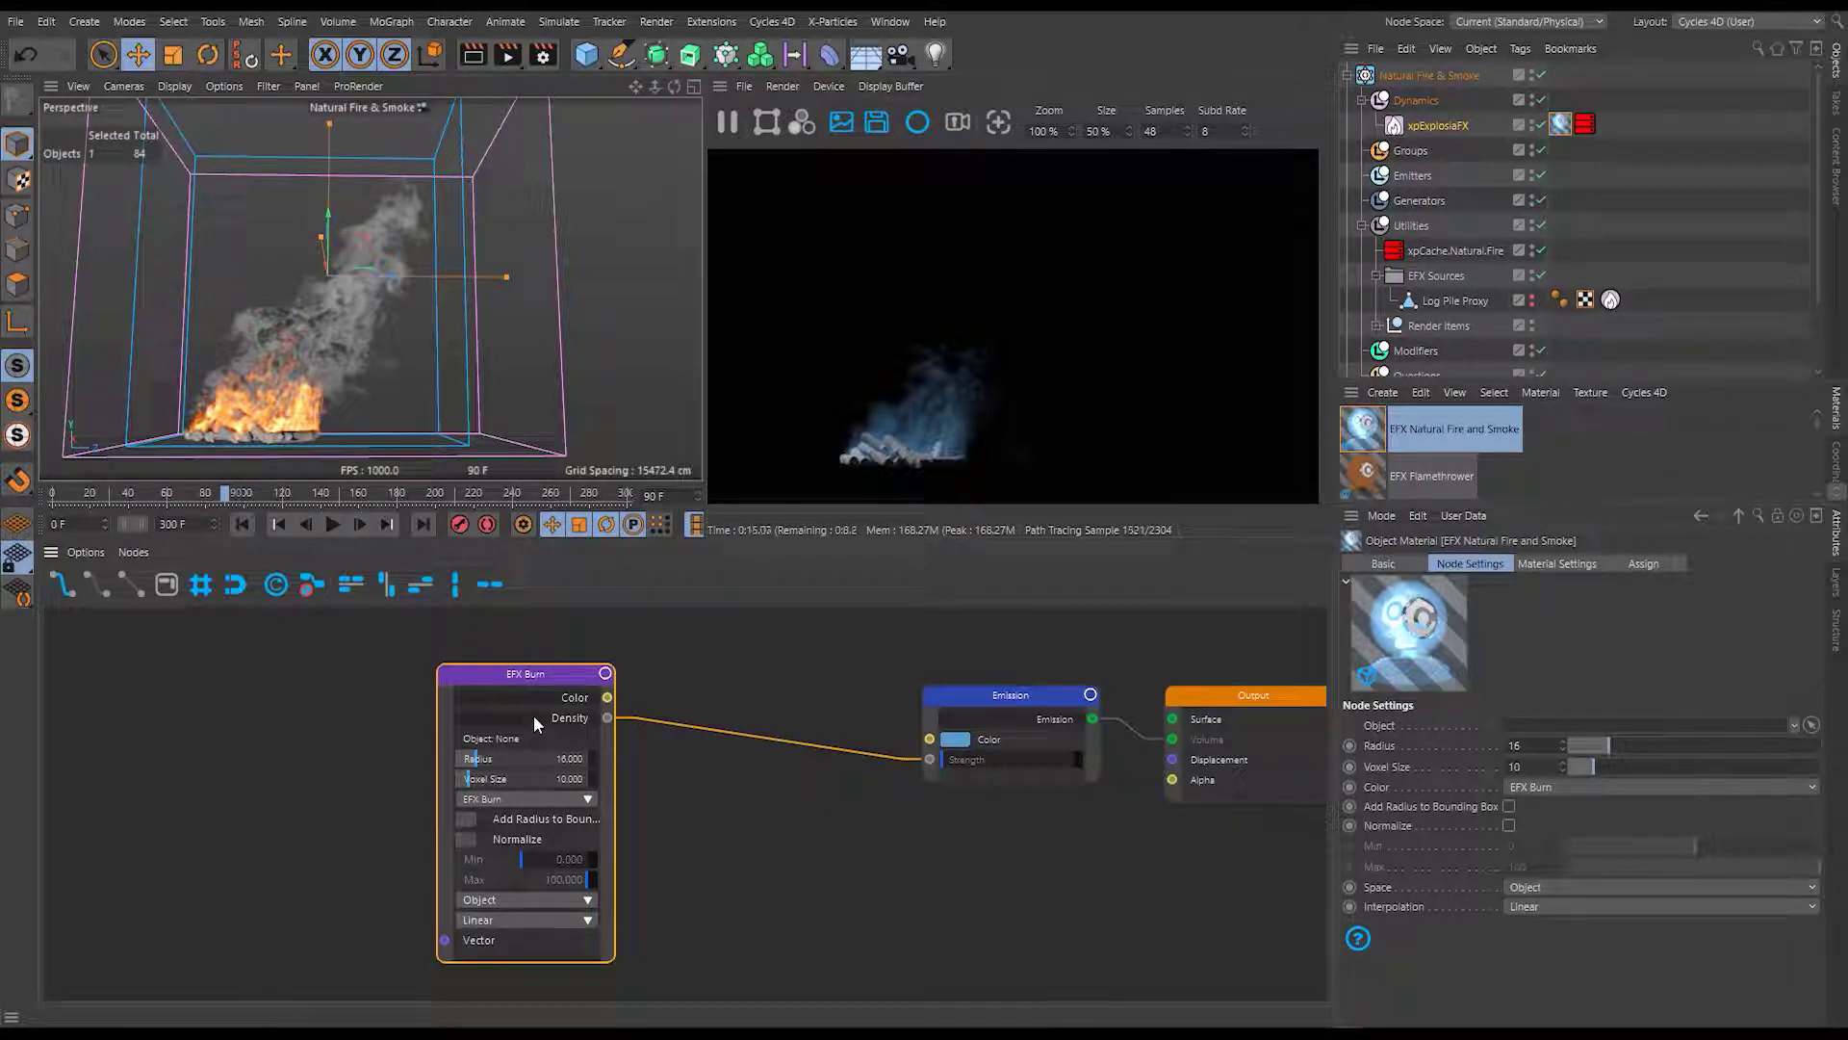
{"action": "mouse_move", "coordinate": [532, 675]}
{"action": "left_mouse_down"}
{"action": "mouse_move", "coordinate": [508, 722]}
{"action": "mouse_move", "coordinate": [393, 694]}
{"action": "mouse_move", "coordinate": [411, 695]}
{"action": "left_mouse_up"}
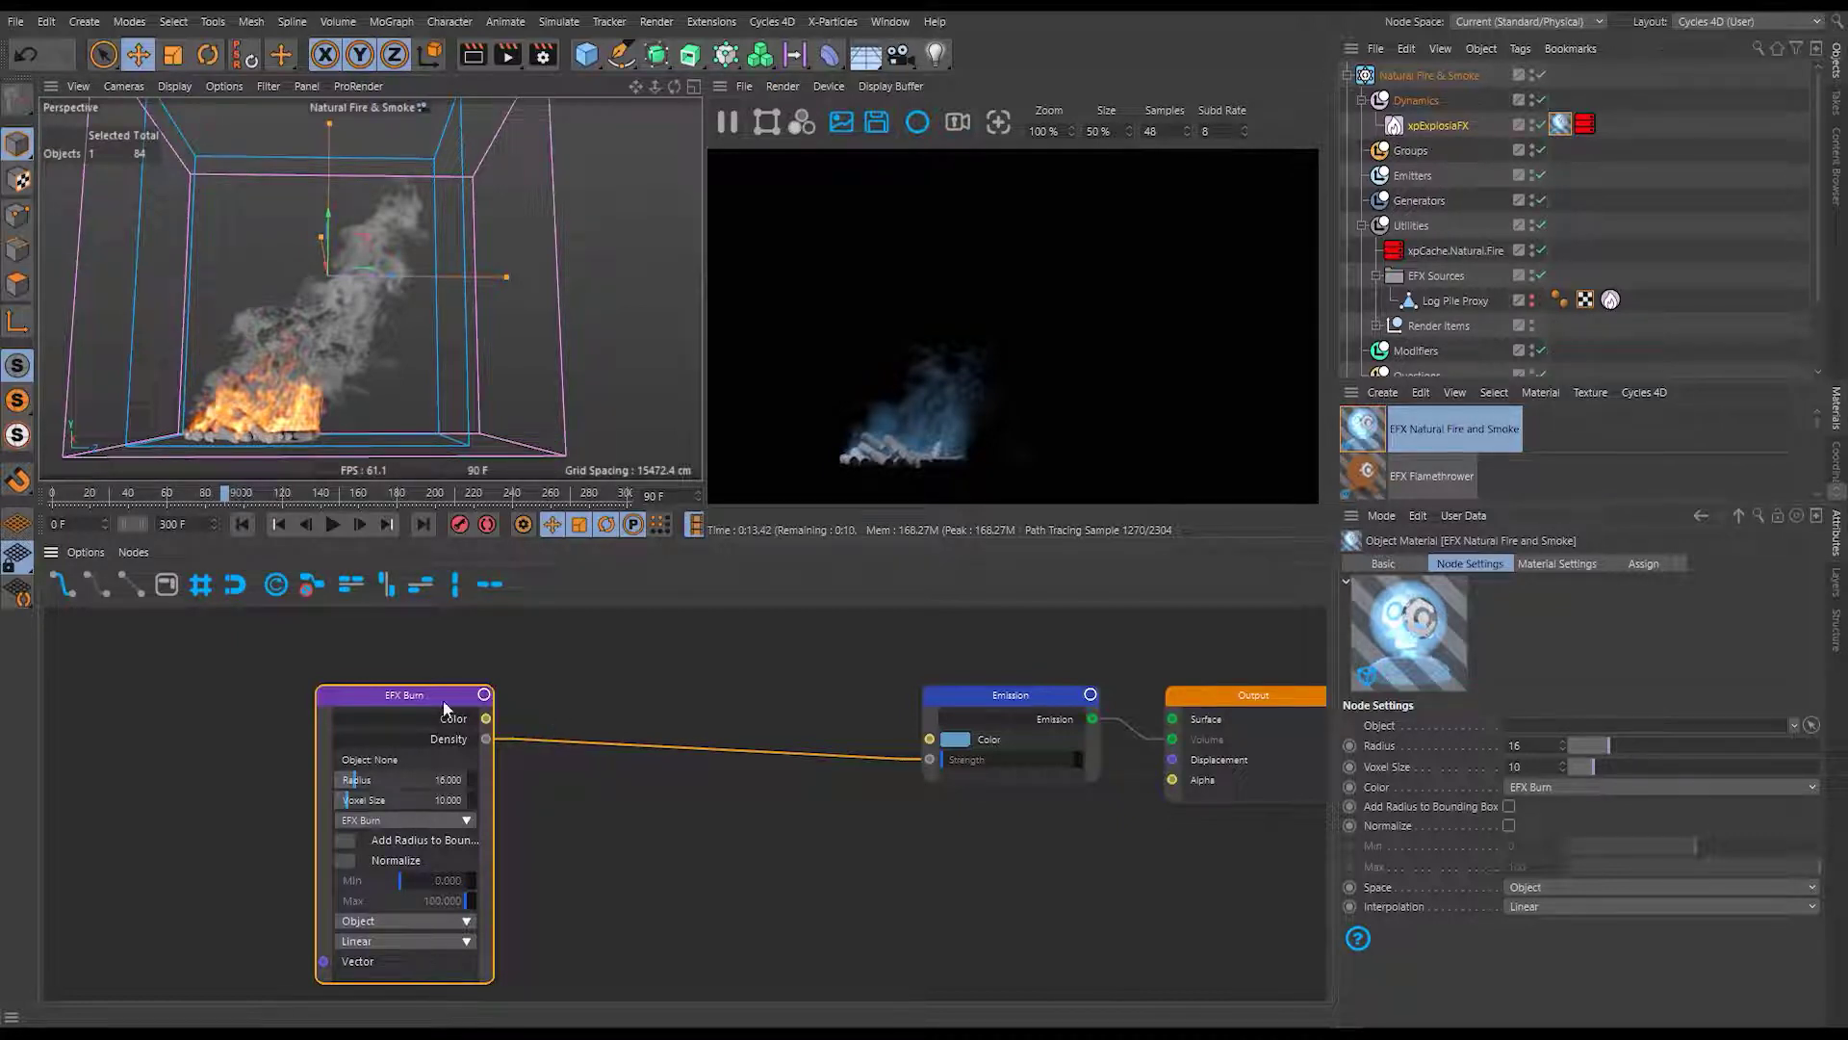
{"action": "mouse_move", "coordinate": [441, 695]}
{"action": "left_mouse_down"}
{"action": "mouse_move", "coordinate": [297, 693]}
{"action": "mouse_move", "coordinate": [320, 693]}
{"action": "left_mouse_up"}
Insert a Math node between the EFX Burn Density output and the Emission Strength input, and set its type to Multiply.
{"action": "left_click", "coordinate": [565, 648]}
{"action": "double_click", "coordinate": [565, 648]}
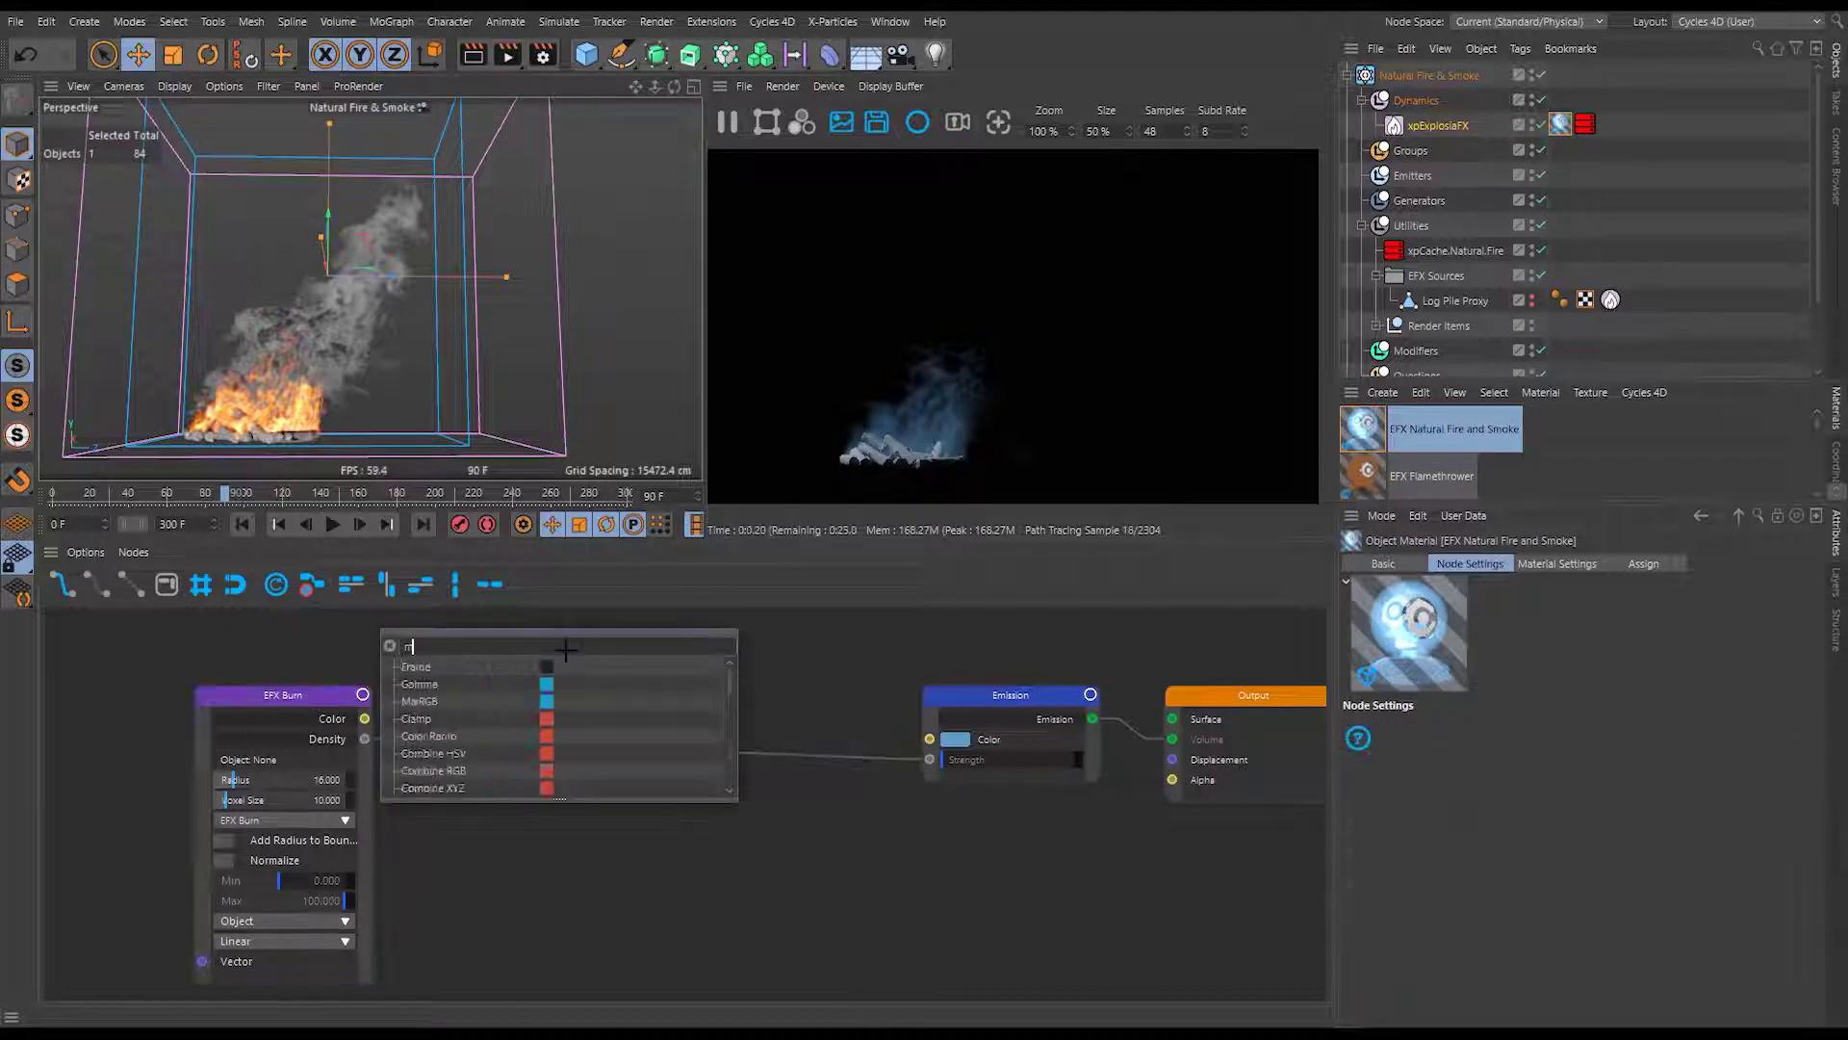
{"action": "type", "text": "mat"}
{"action": "mouse_move", "coordinate": [414, 667]}
{"action": "left_mouse_down"}
{"action": "mouse_move", "coordinate": [812, 654]}
{"action": "mouse_move", "coordinate": [558, 660]}
{"action": "mouse_move", "coordinate": [535, 708]}
{"action": "left_mouse_up"}
{"action": "left_click", "coordinate": [534, 701]}
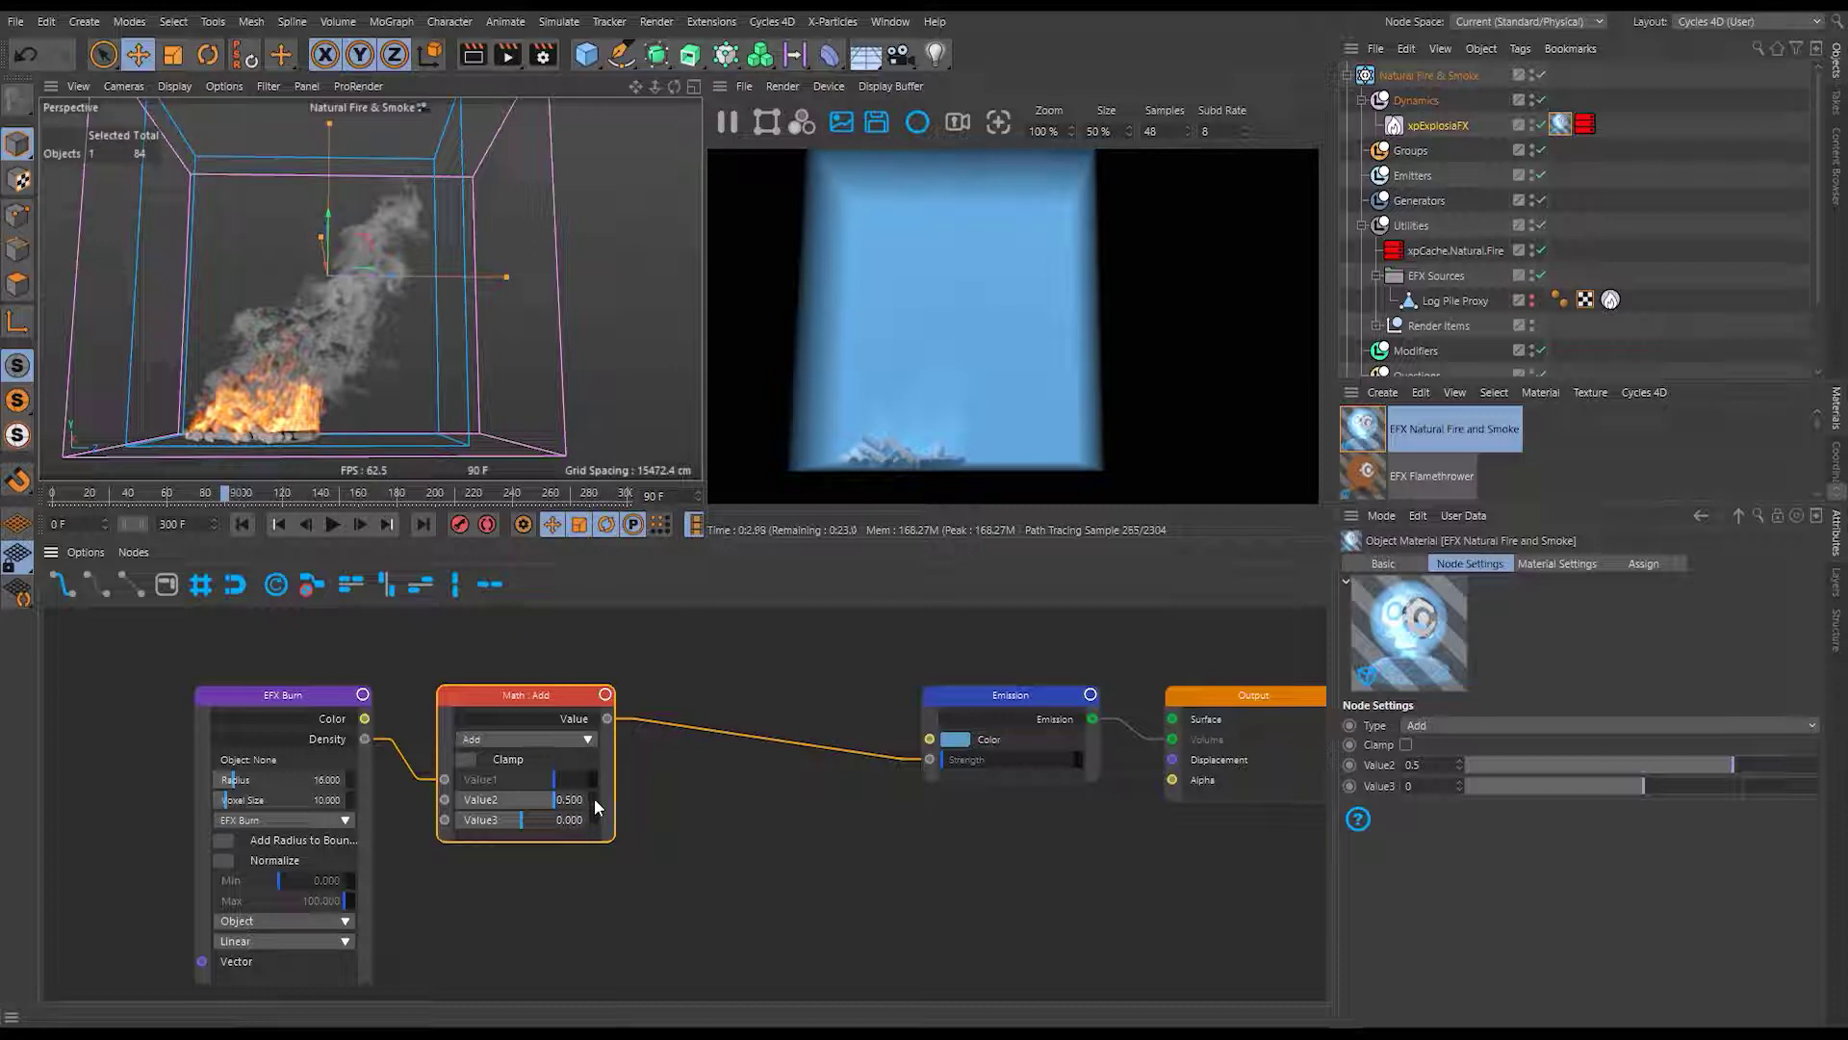
{"action": "left_click", "coordinate": [570, 738]}
{"action": "mouse_move", "coordinate": [572, 749]}
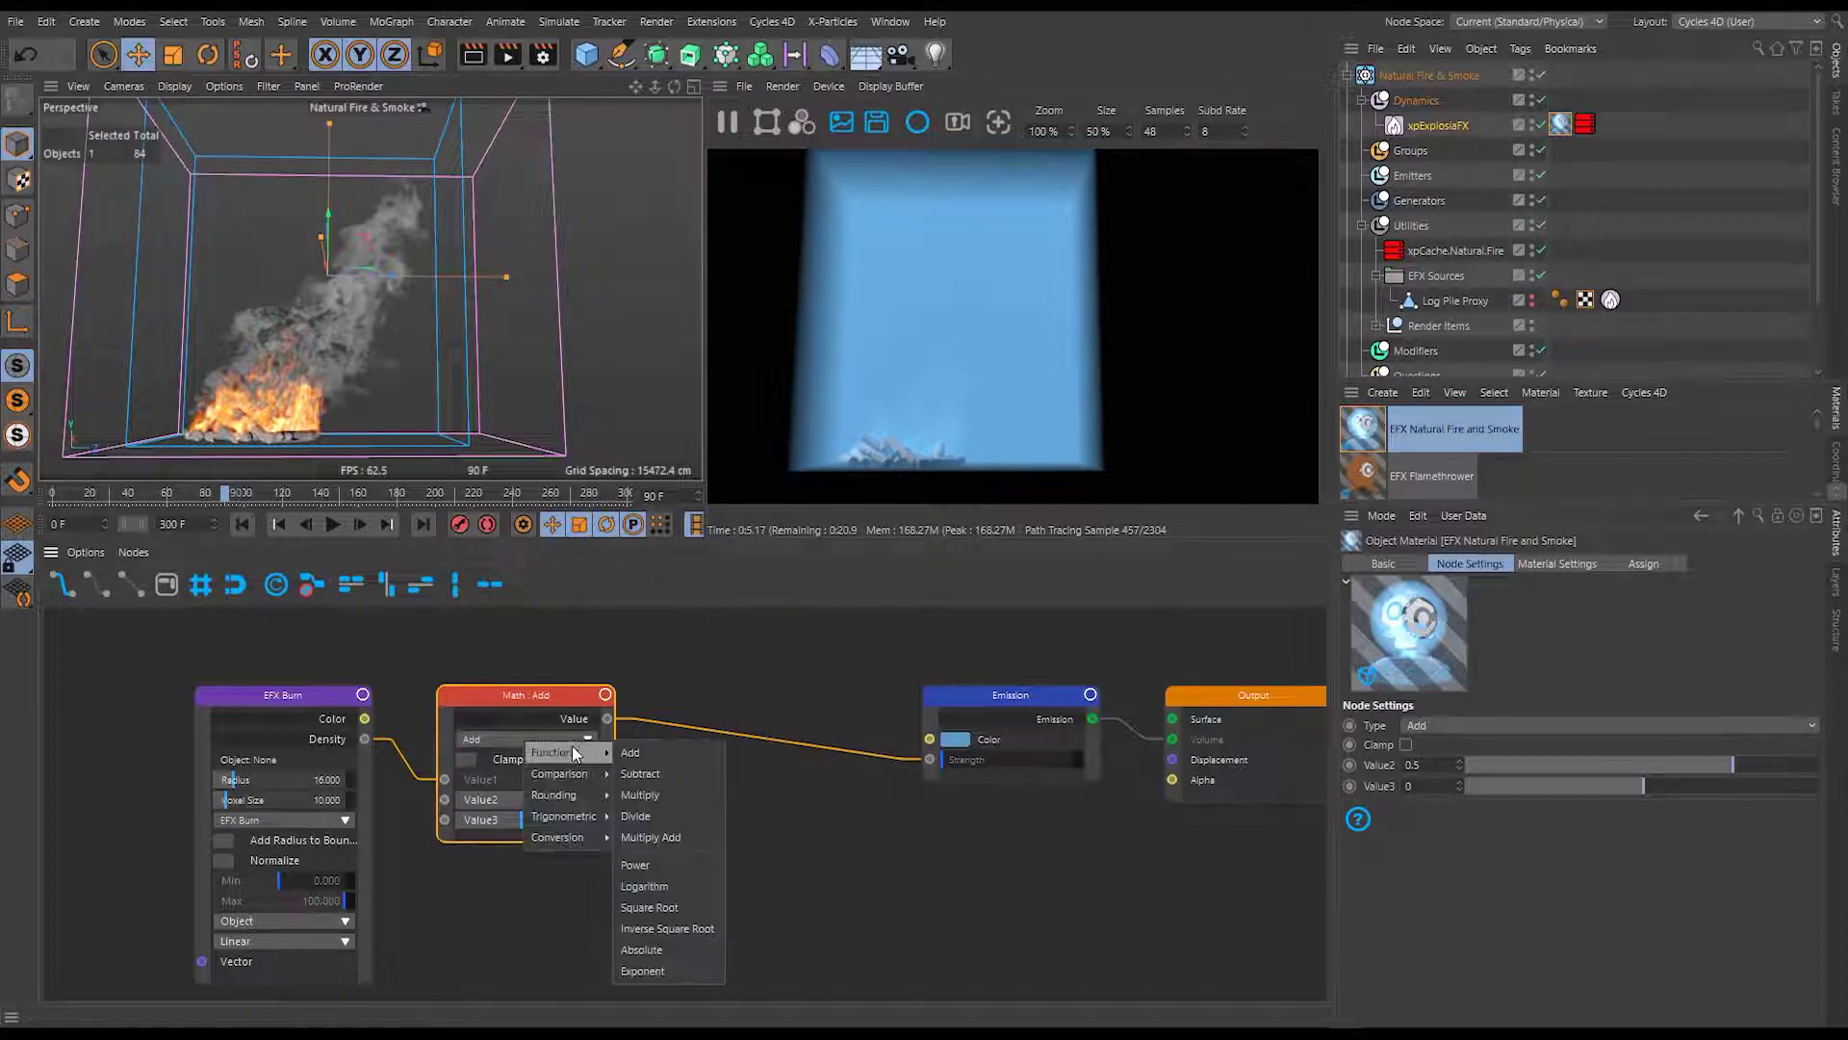
{"action": "left_click", "coordinate": [685, 793]}
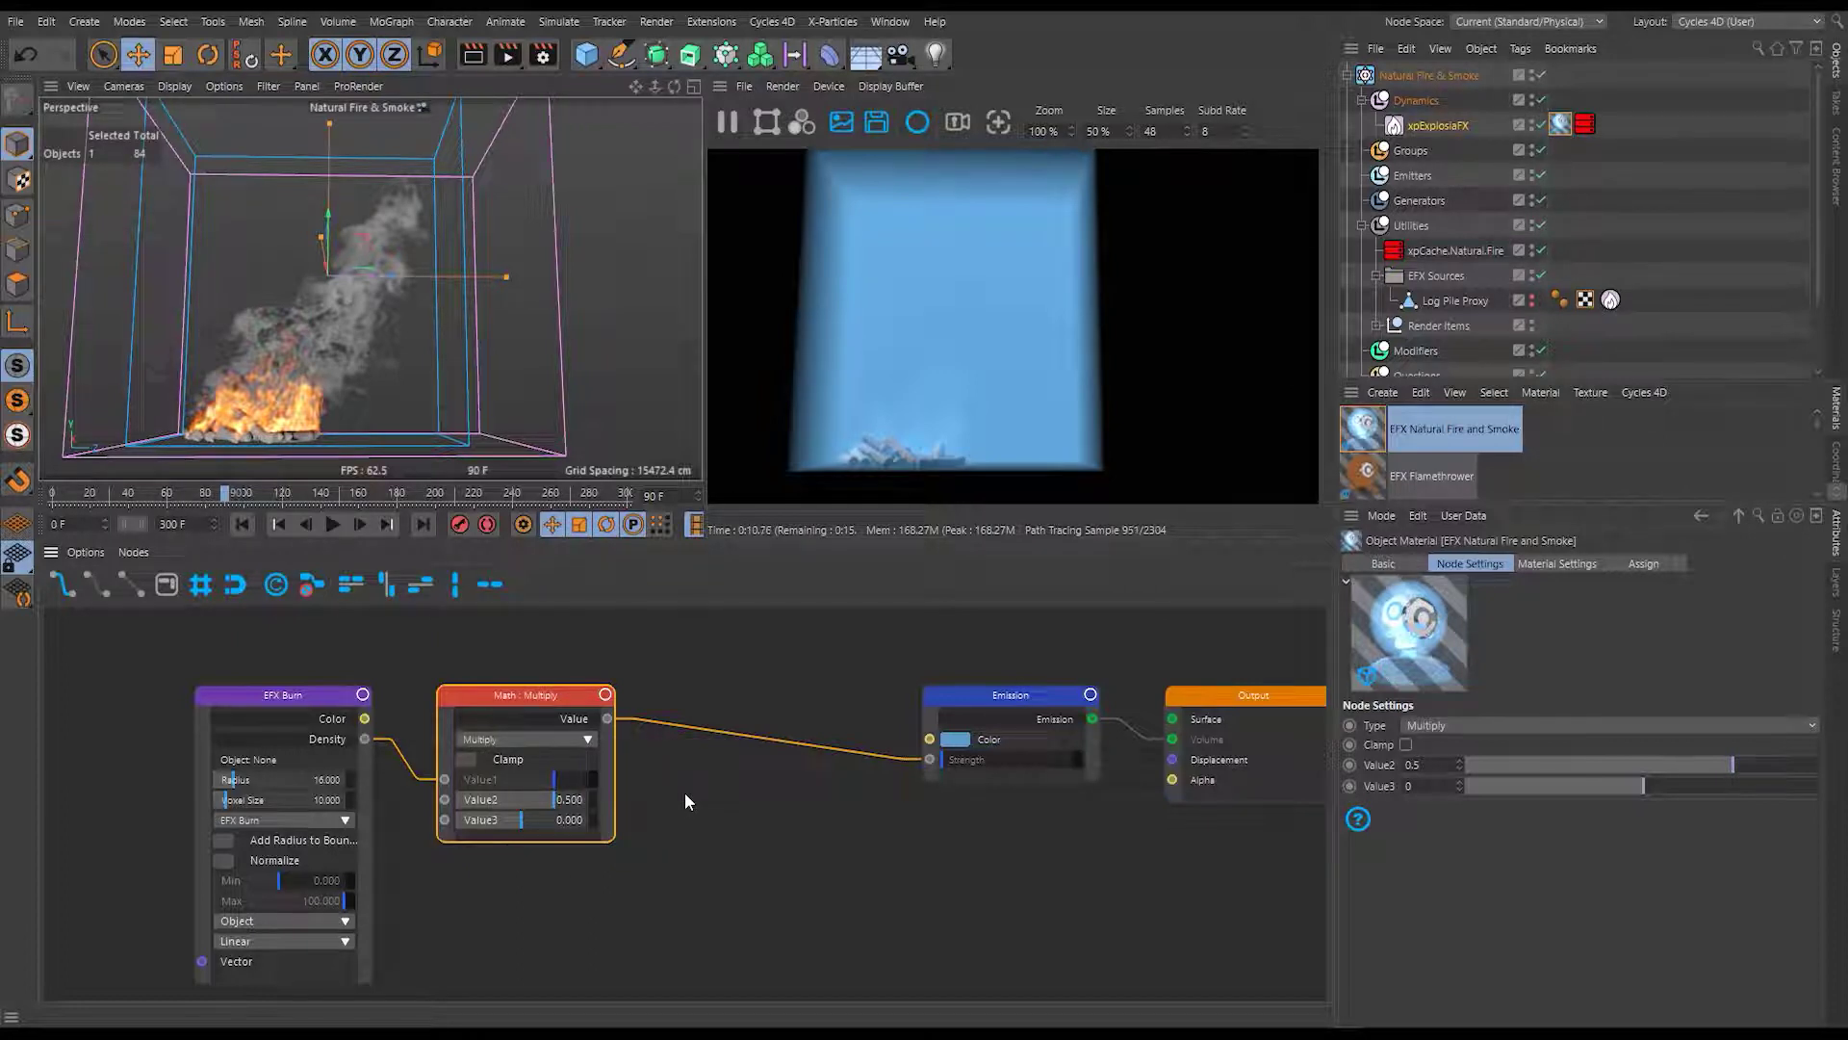
Try a Value2 of 50 on the Multiply node and reduce it to 10.
{"action": "double_click", "coordinate": [597, 805]}
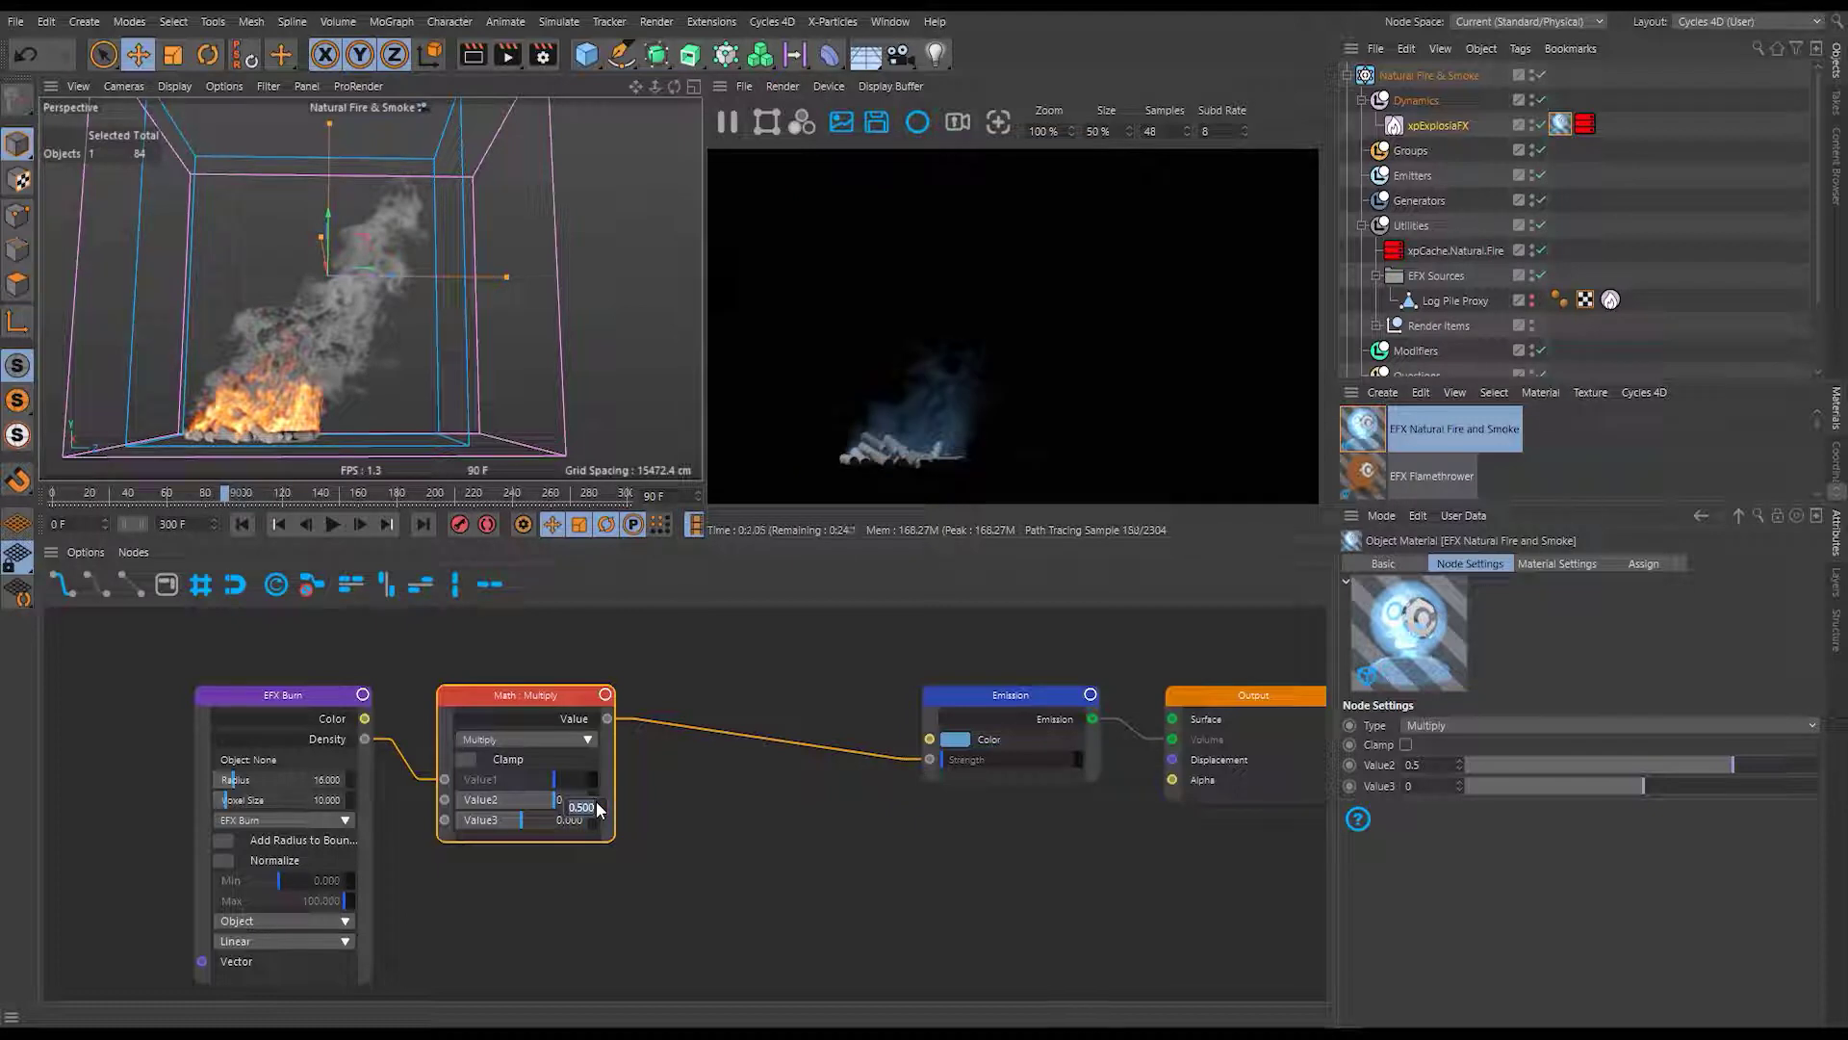
{"action": "type", "text": "50"}
{"action": "key", "text": "Return"}
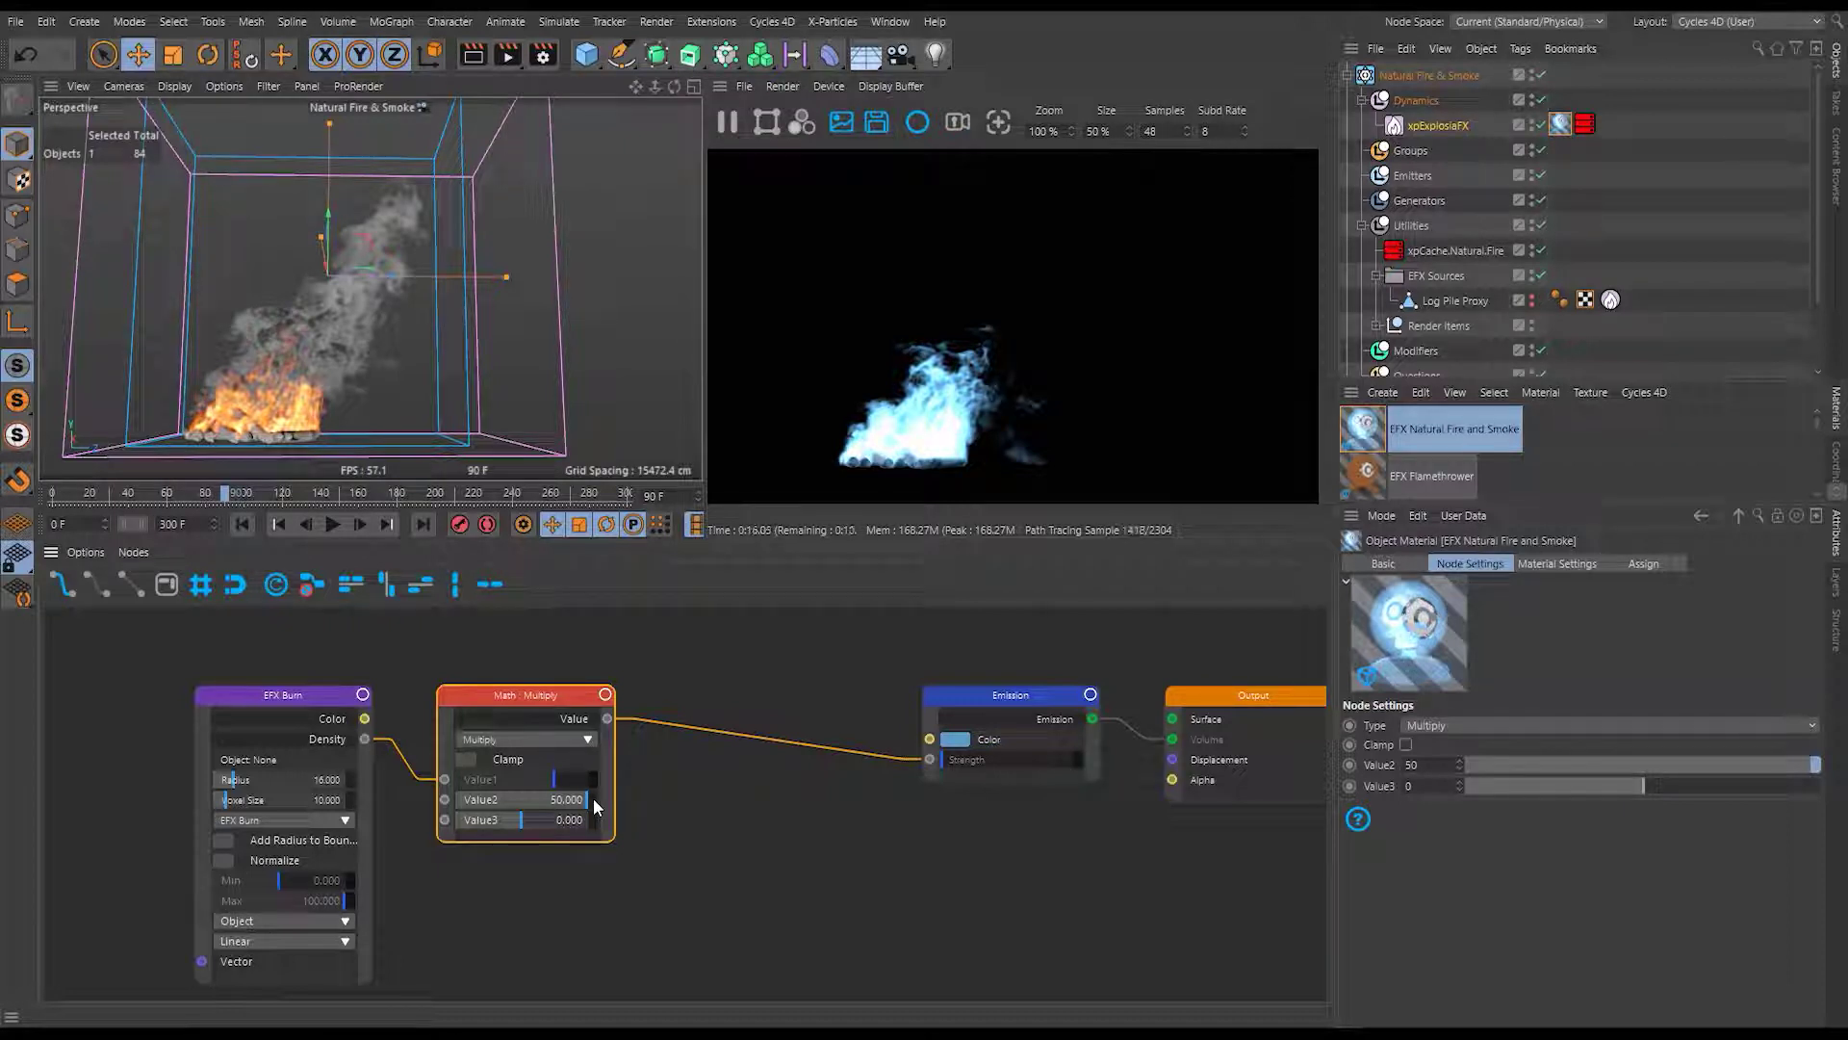
{"action": "double_click", "coordinate": [568, 800]}
{"action": "type", "text": "10"}
{"action": "key", "text": "Return"}
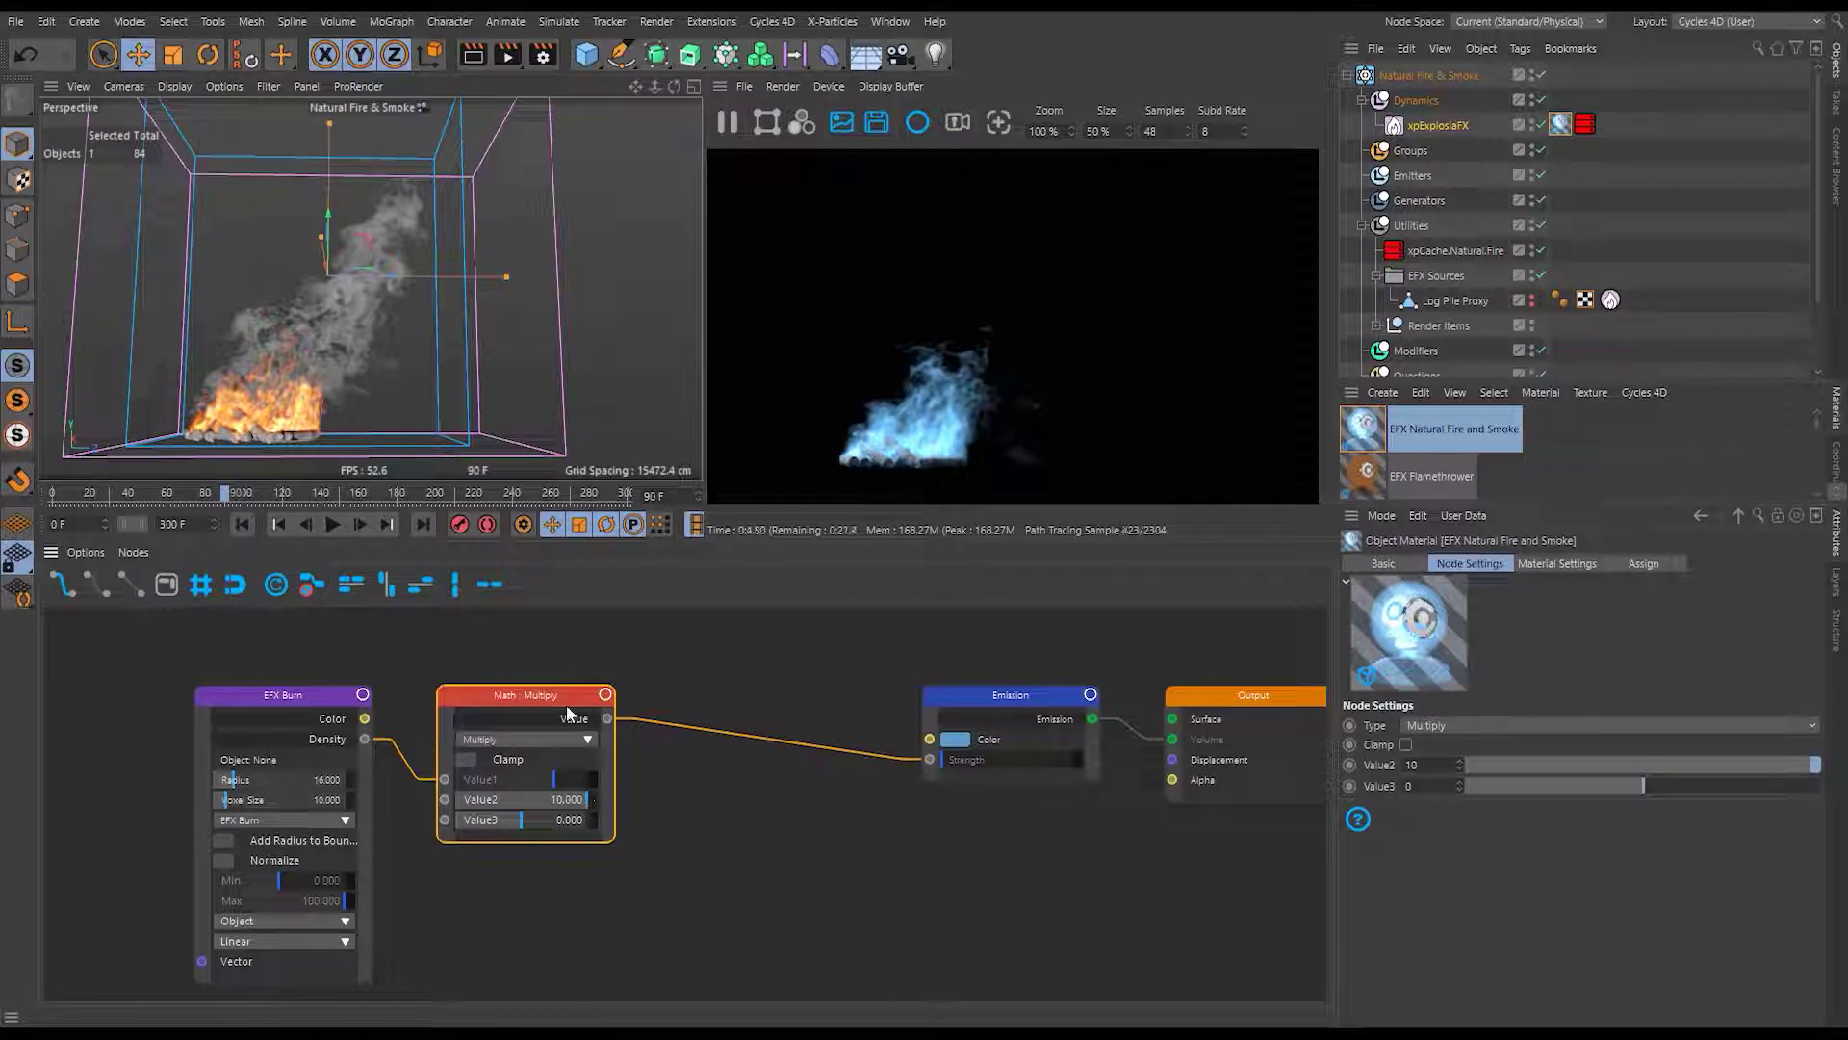
Switch the viewport to the default camera and examine the flame detail up close in the live render.
{"action": "left_click", "coordinate": [354, 107]}
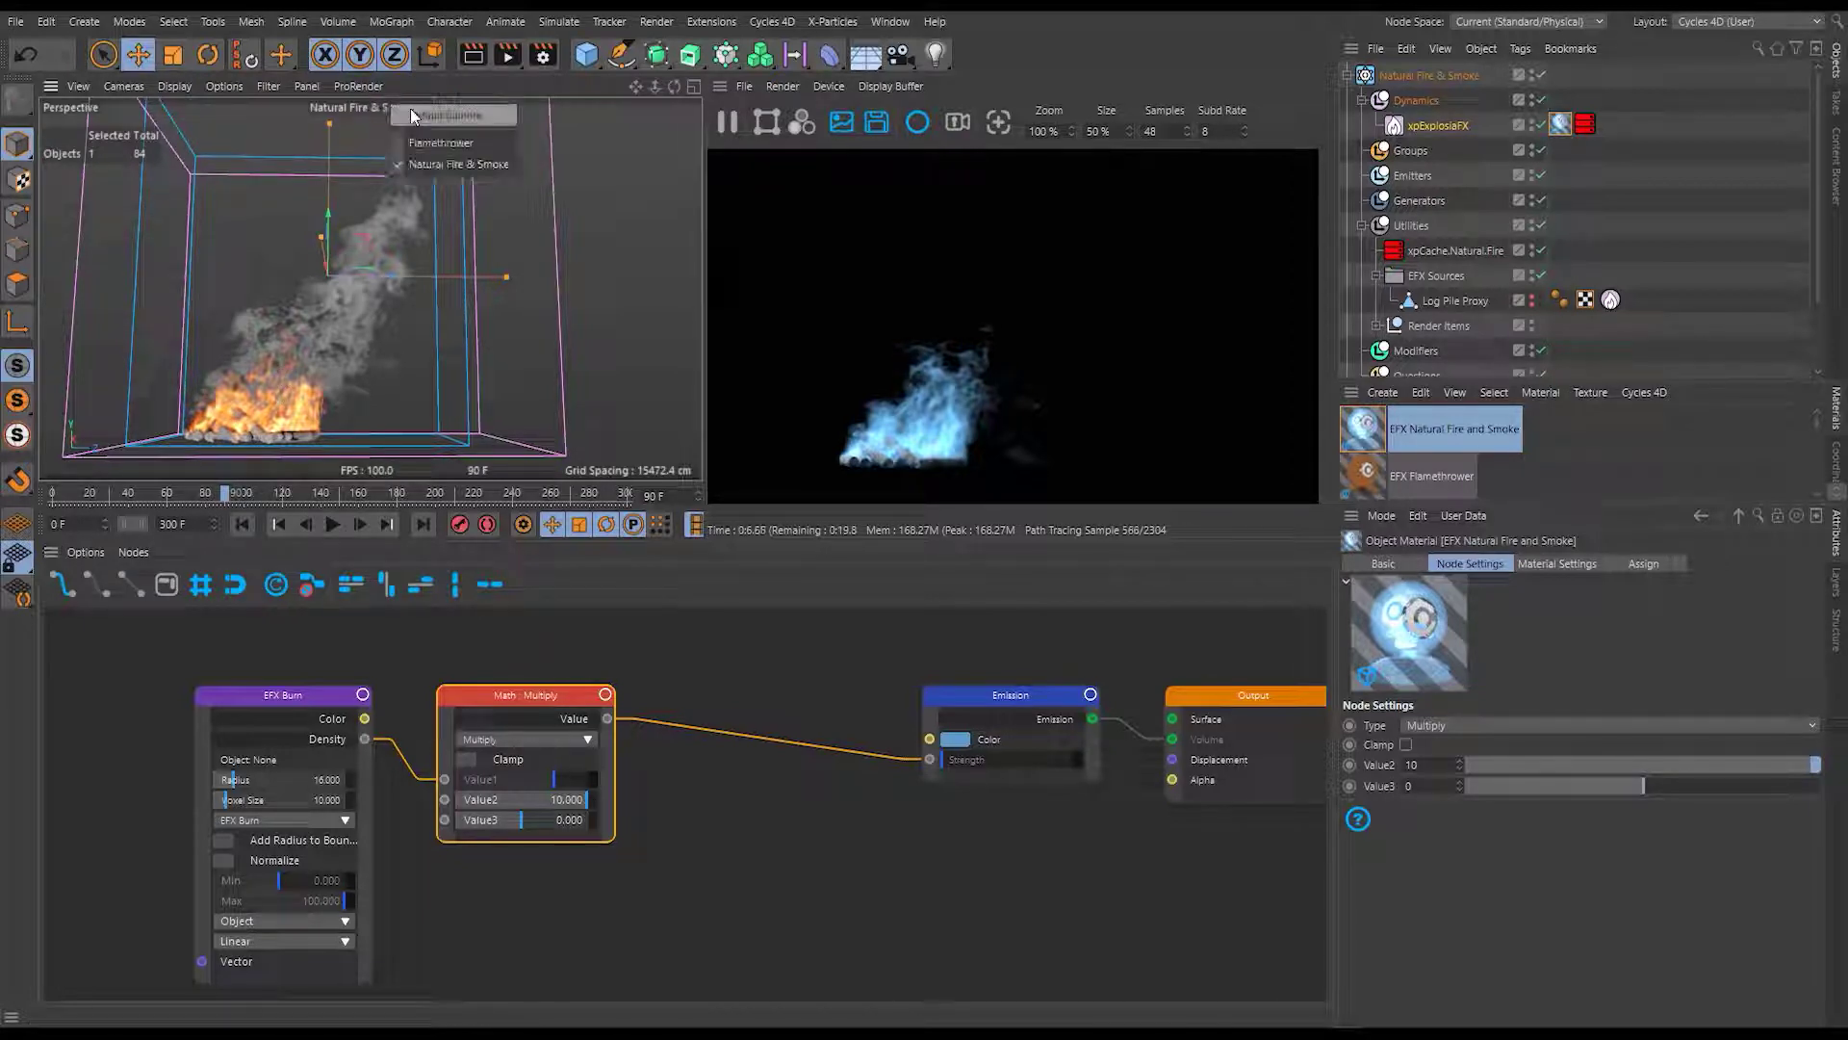
{"action": "left_click", "coordinate": [414, 110]}
{"action": "scroll", "coordinate": [372, 358], "scroll_direction": "up", "scroll_amount": 8}
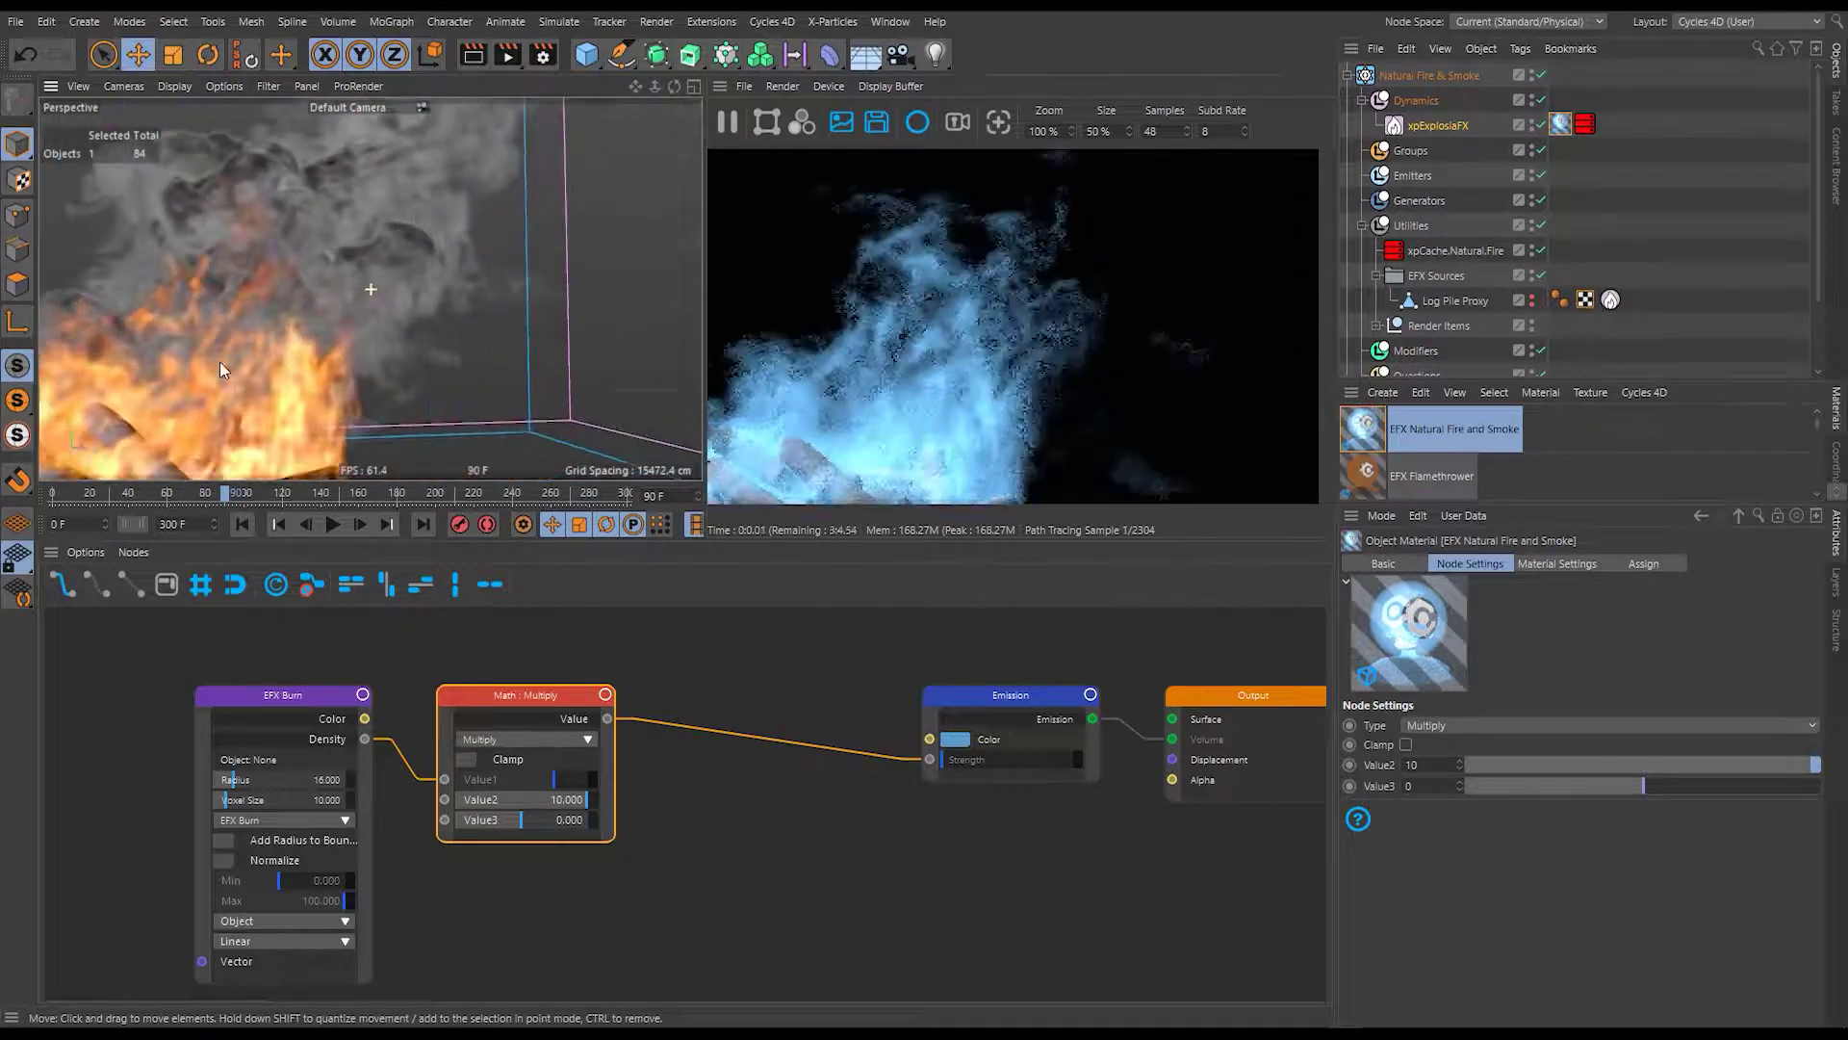
{"action": "scroll", "coordinate": [262, 338], "scroll_direction": "up", "scroll_amount": 6}
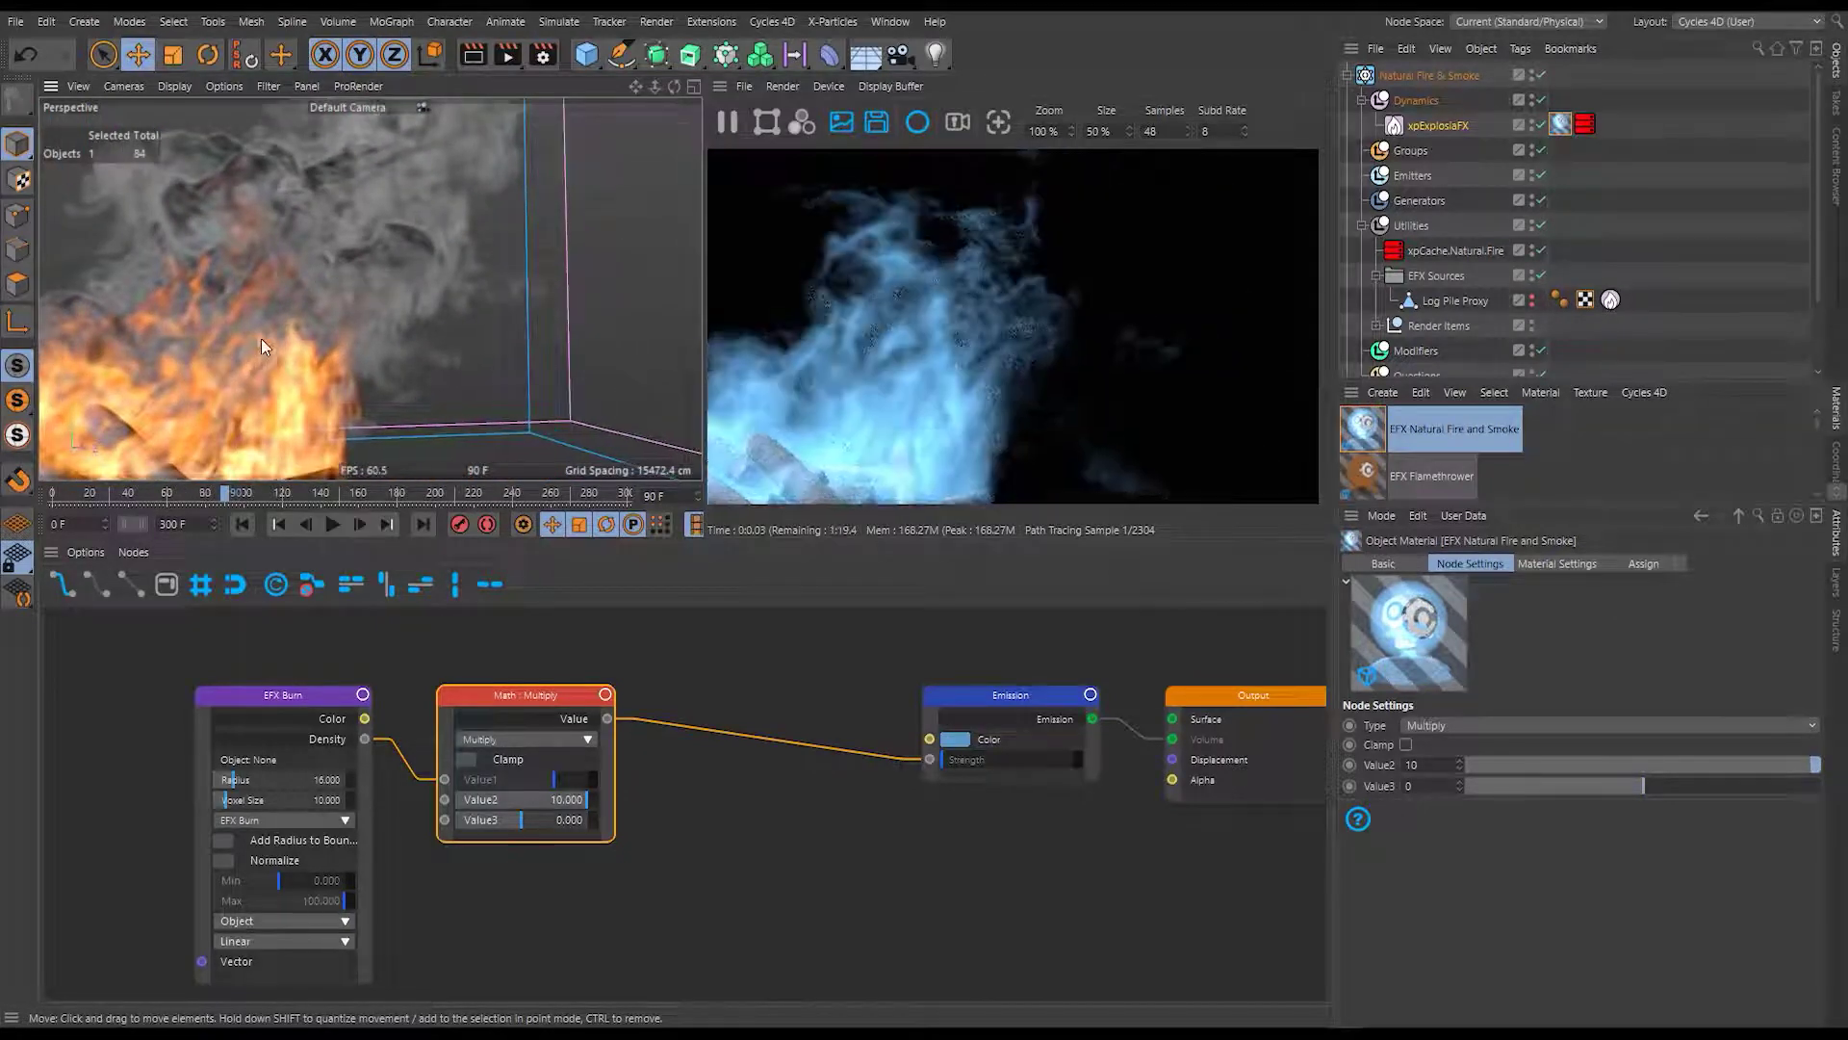
{"action": "scroll", "coordinate": [299, 344], "scroll_direction": "up", "scroll_amount": 6}
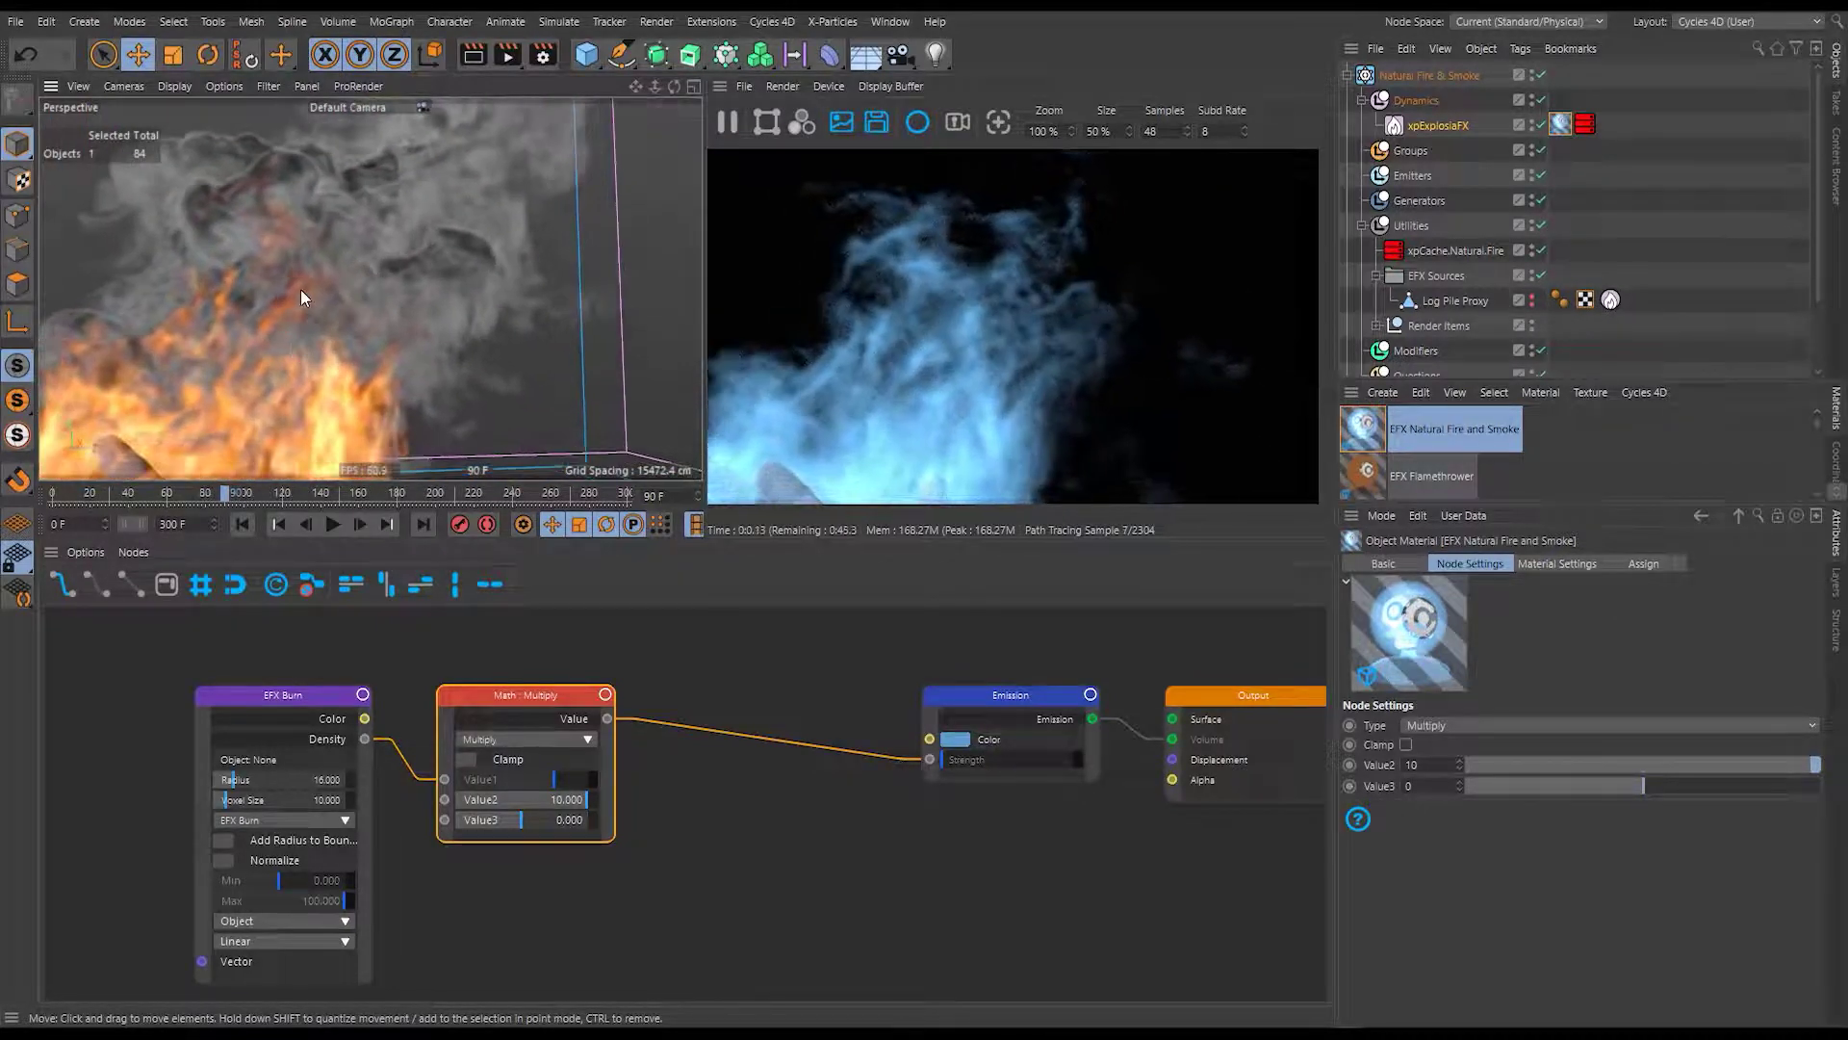
{"action": "scroll", "coordinate": [298, 254], "scroll_direction": "up", "scroll_amount": 6}
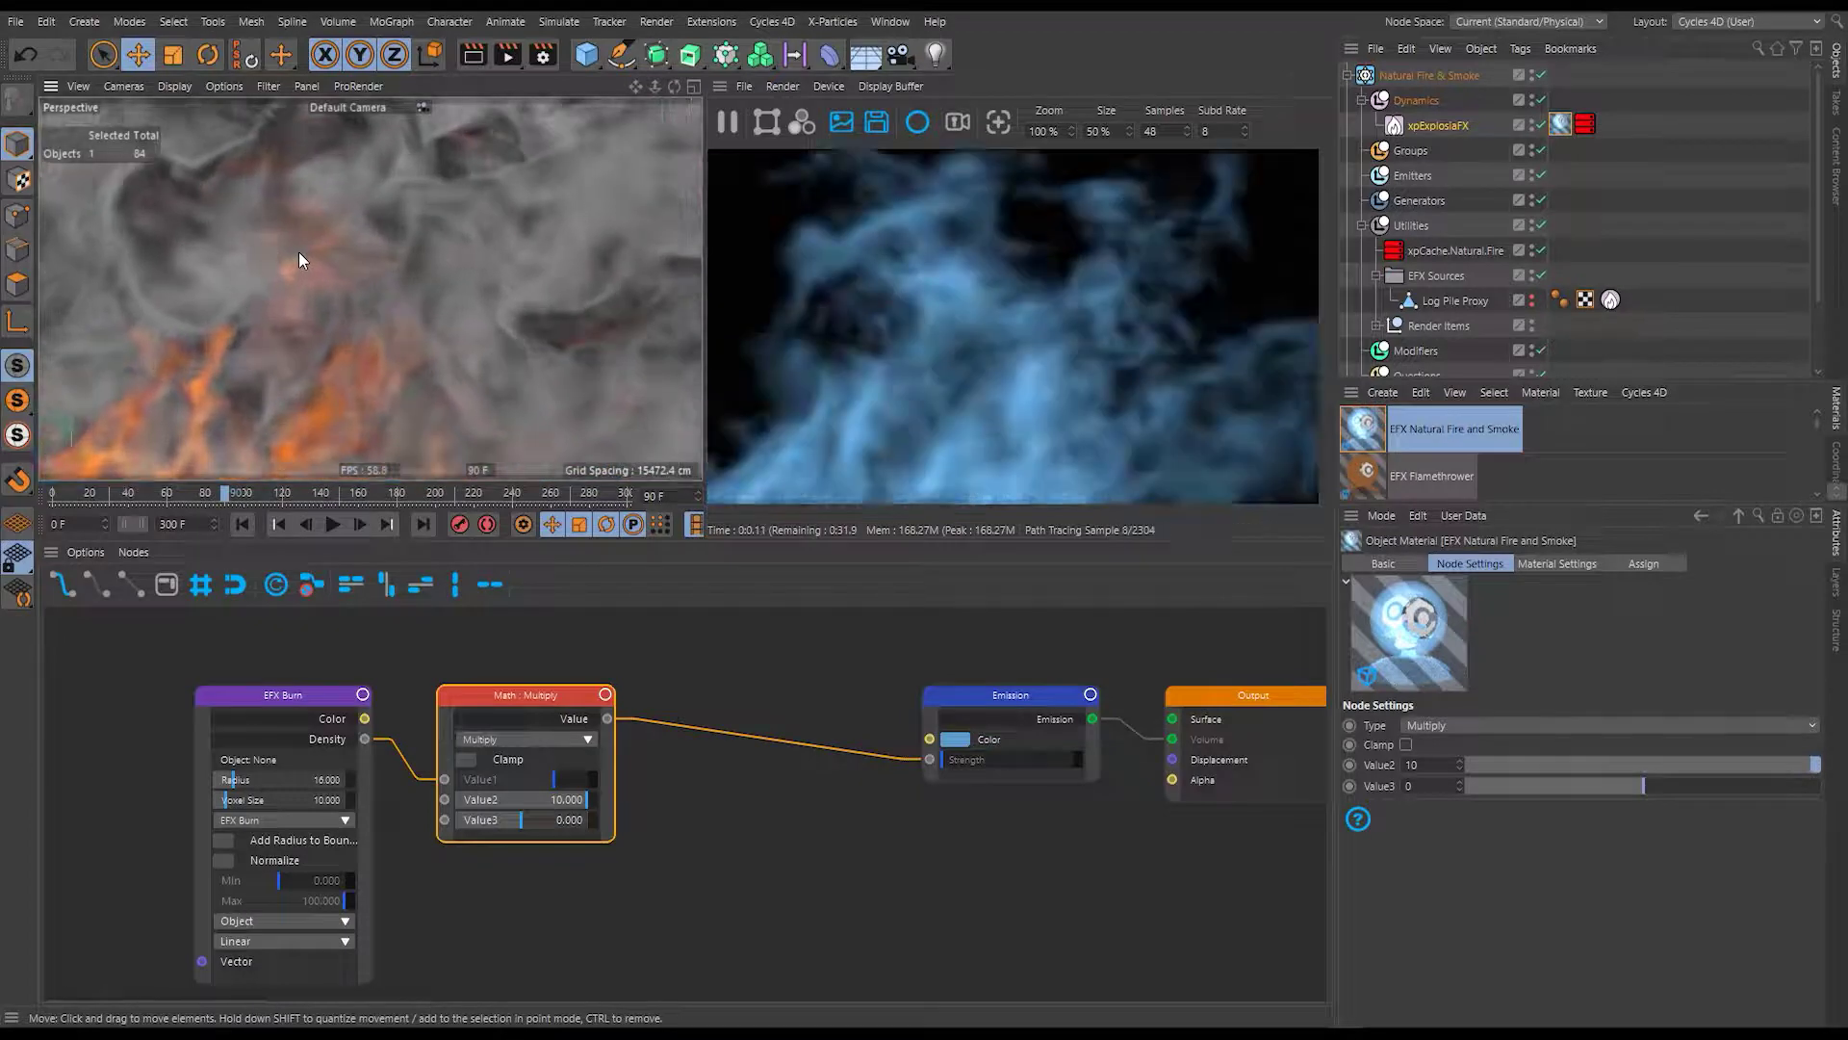
{"action": "scroll", "coordinate": [304, 257], "scroll_direction": "down", "scroll_amount": 4}
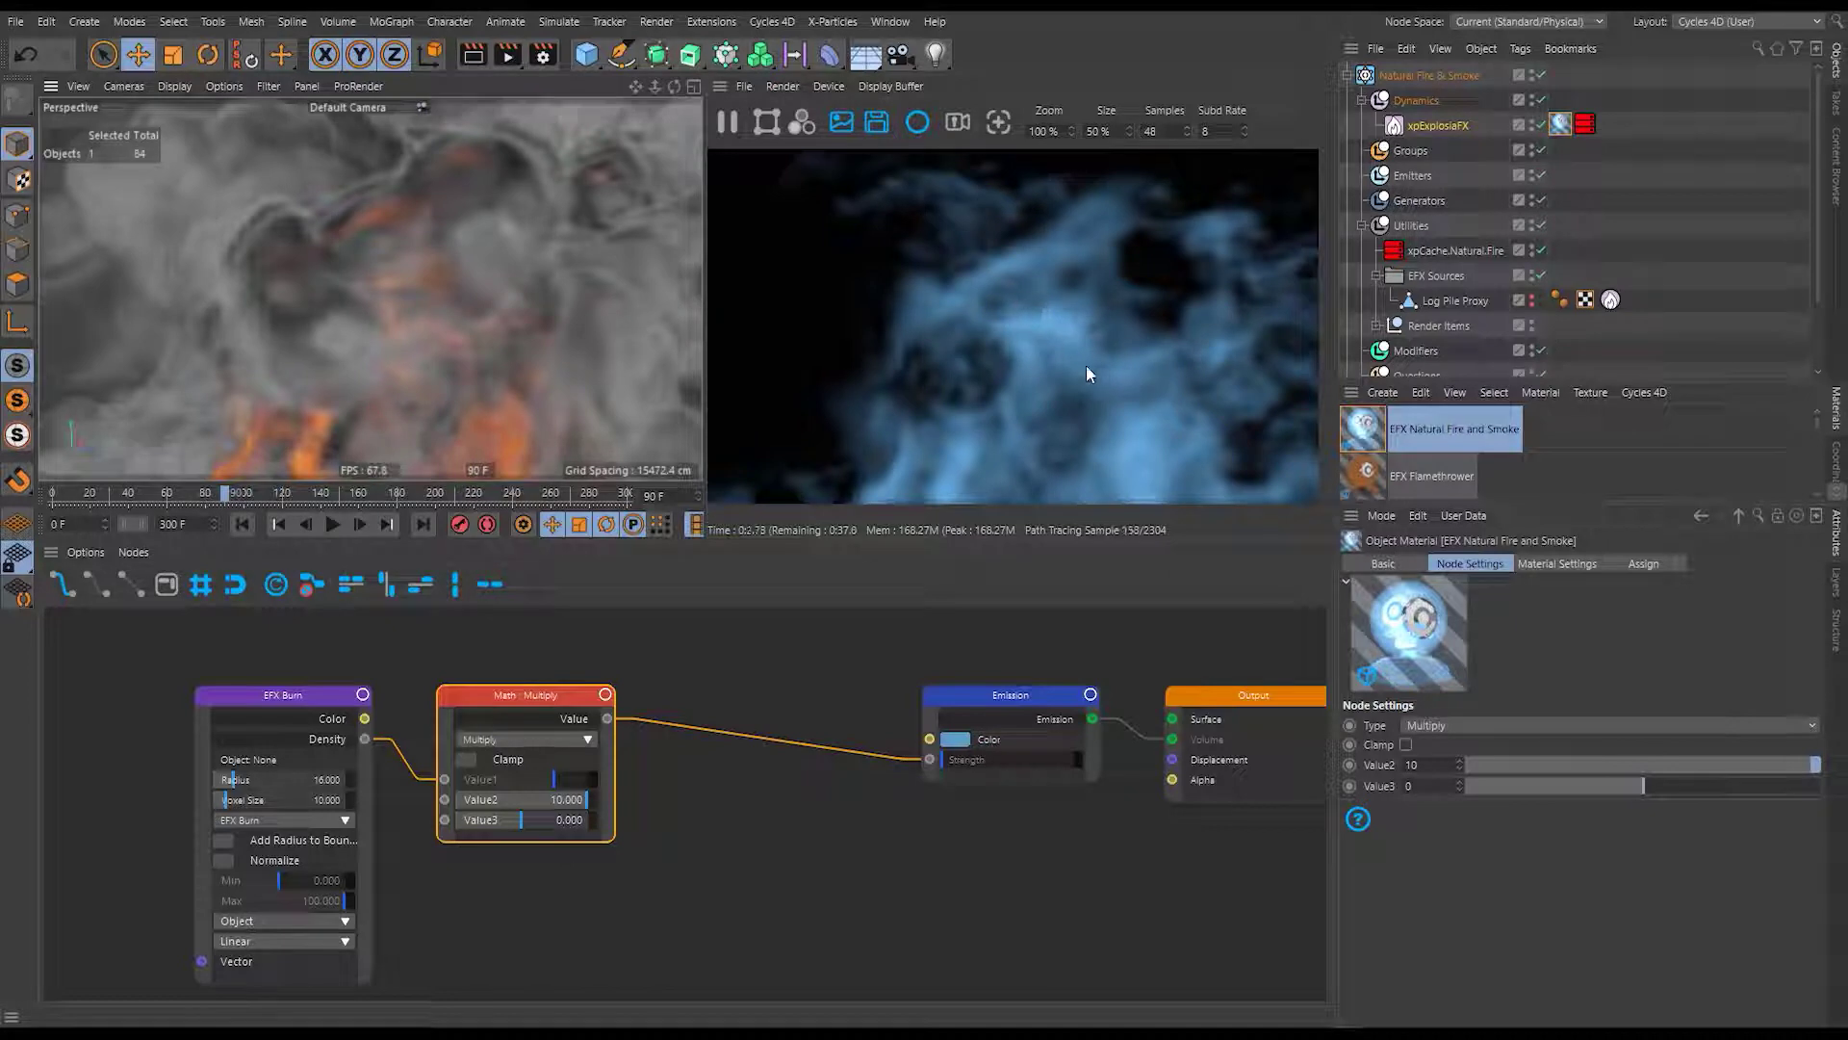
Set the EFX Burn node's Interpolation to Closest and inspect the rendered flames from a distance and up close.
{"action": "left_click", "coordinate": [308, 760]}
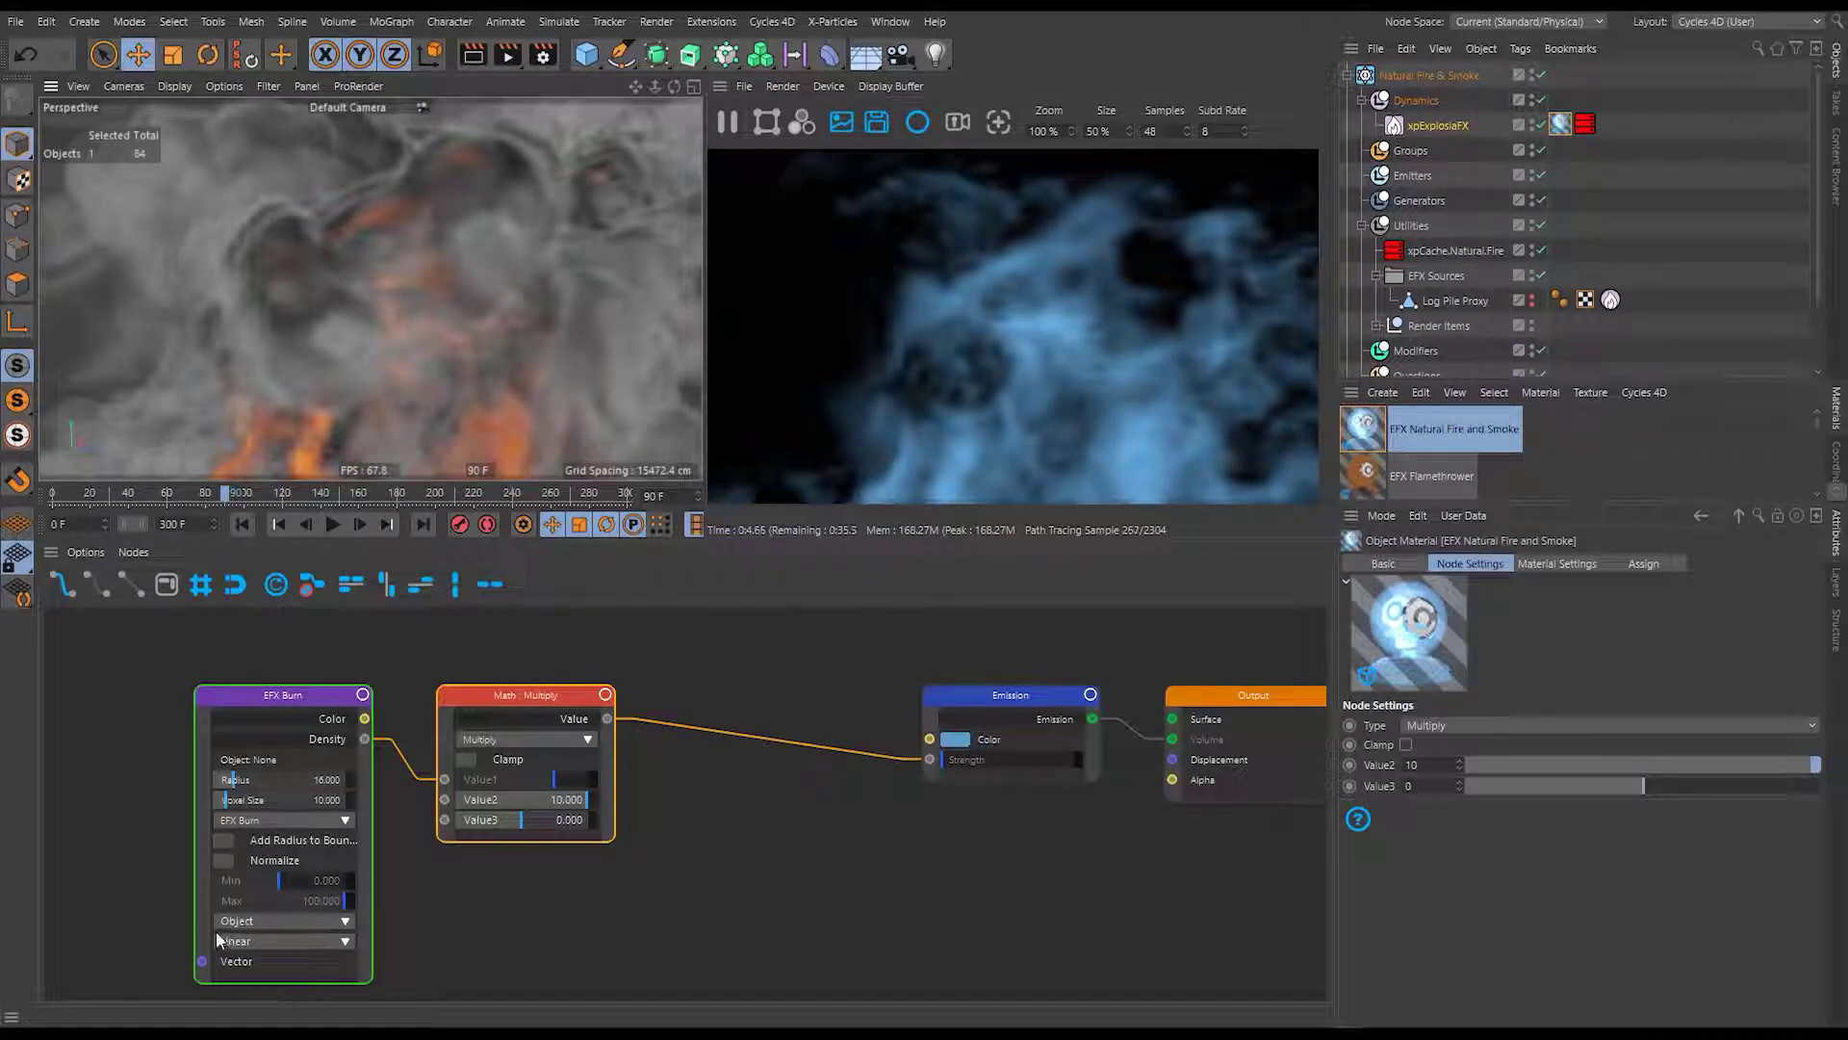
{"action": "left_click", "coordinate": [282, 701]}
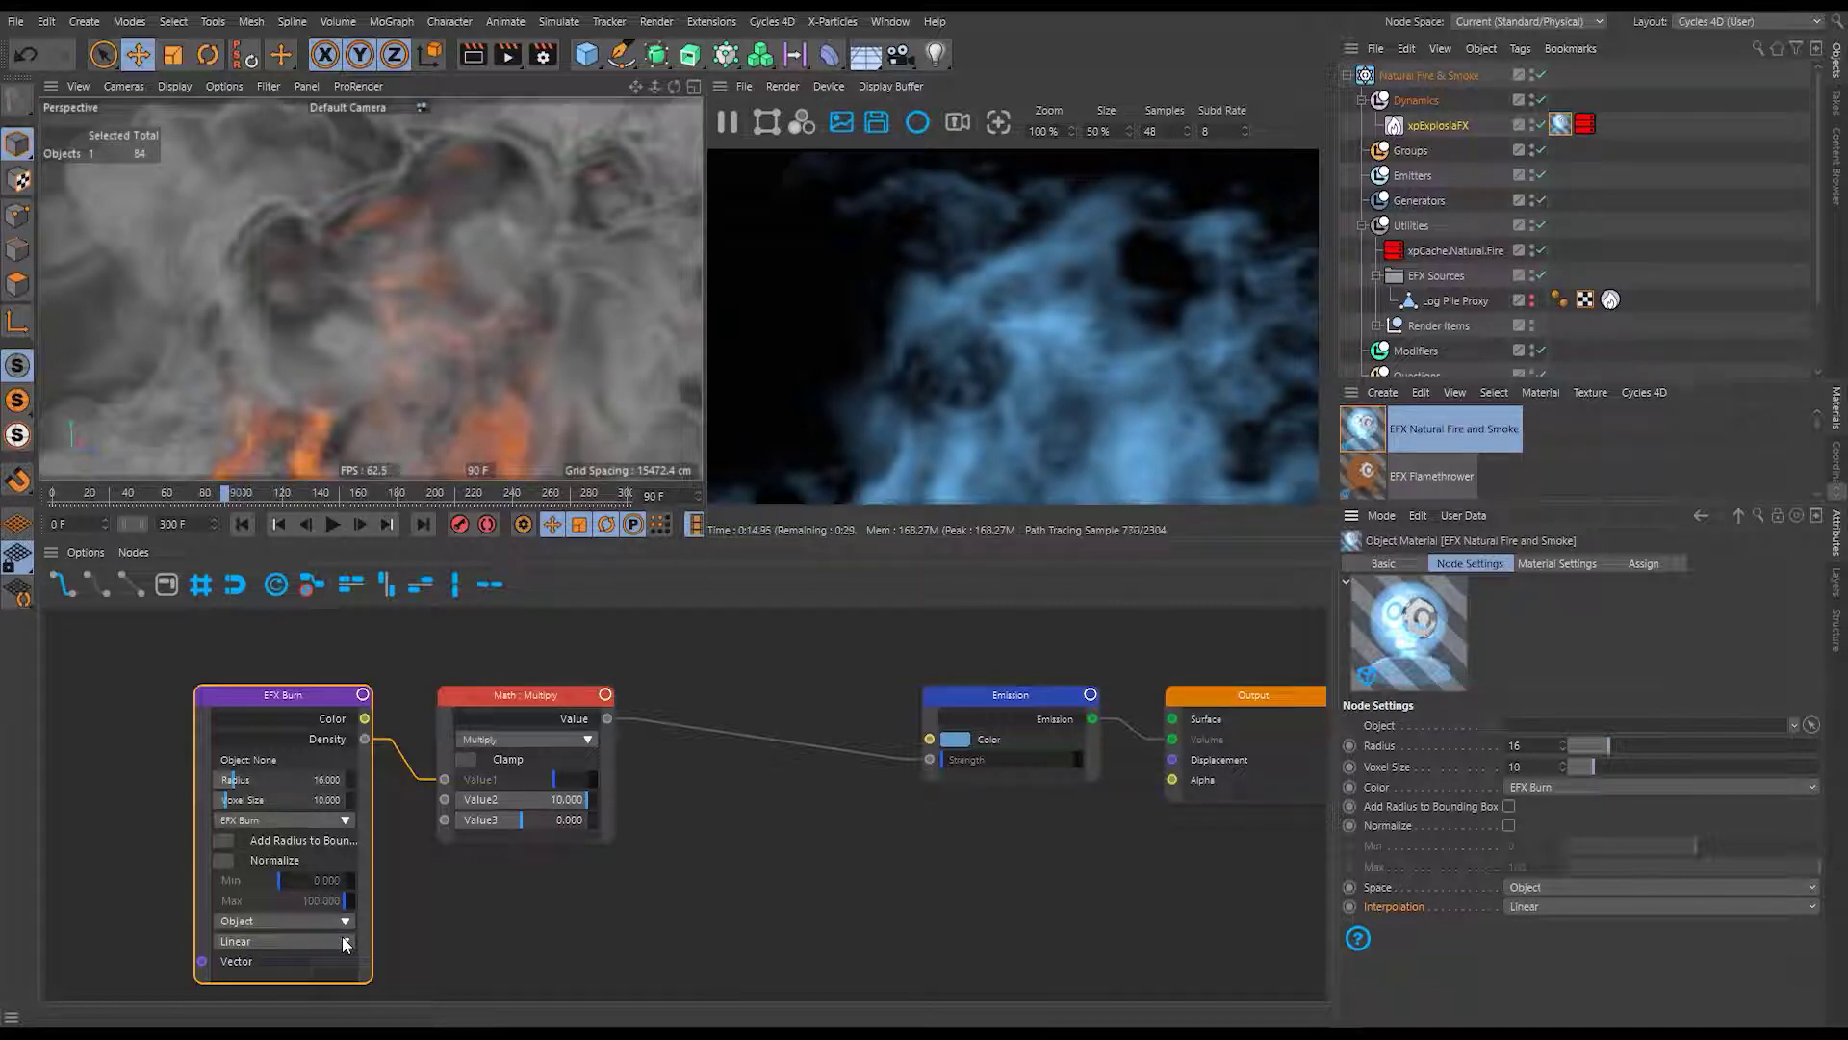
{"action": "left_click", "coordinate": [1607, 905]}
{"action": "left_click", "coordinate": [1574, 941]}
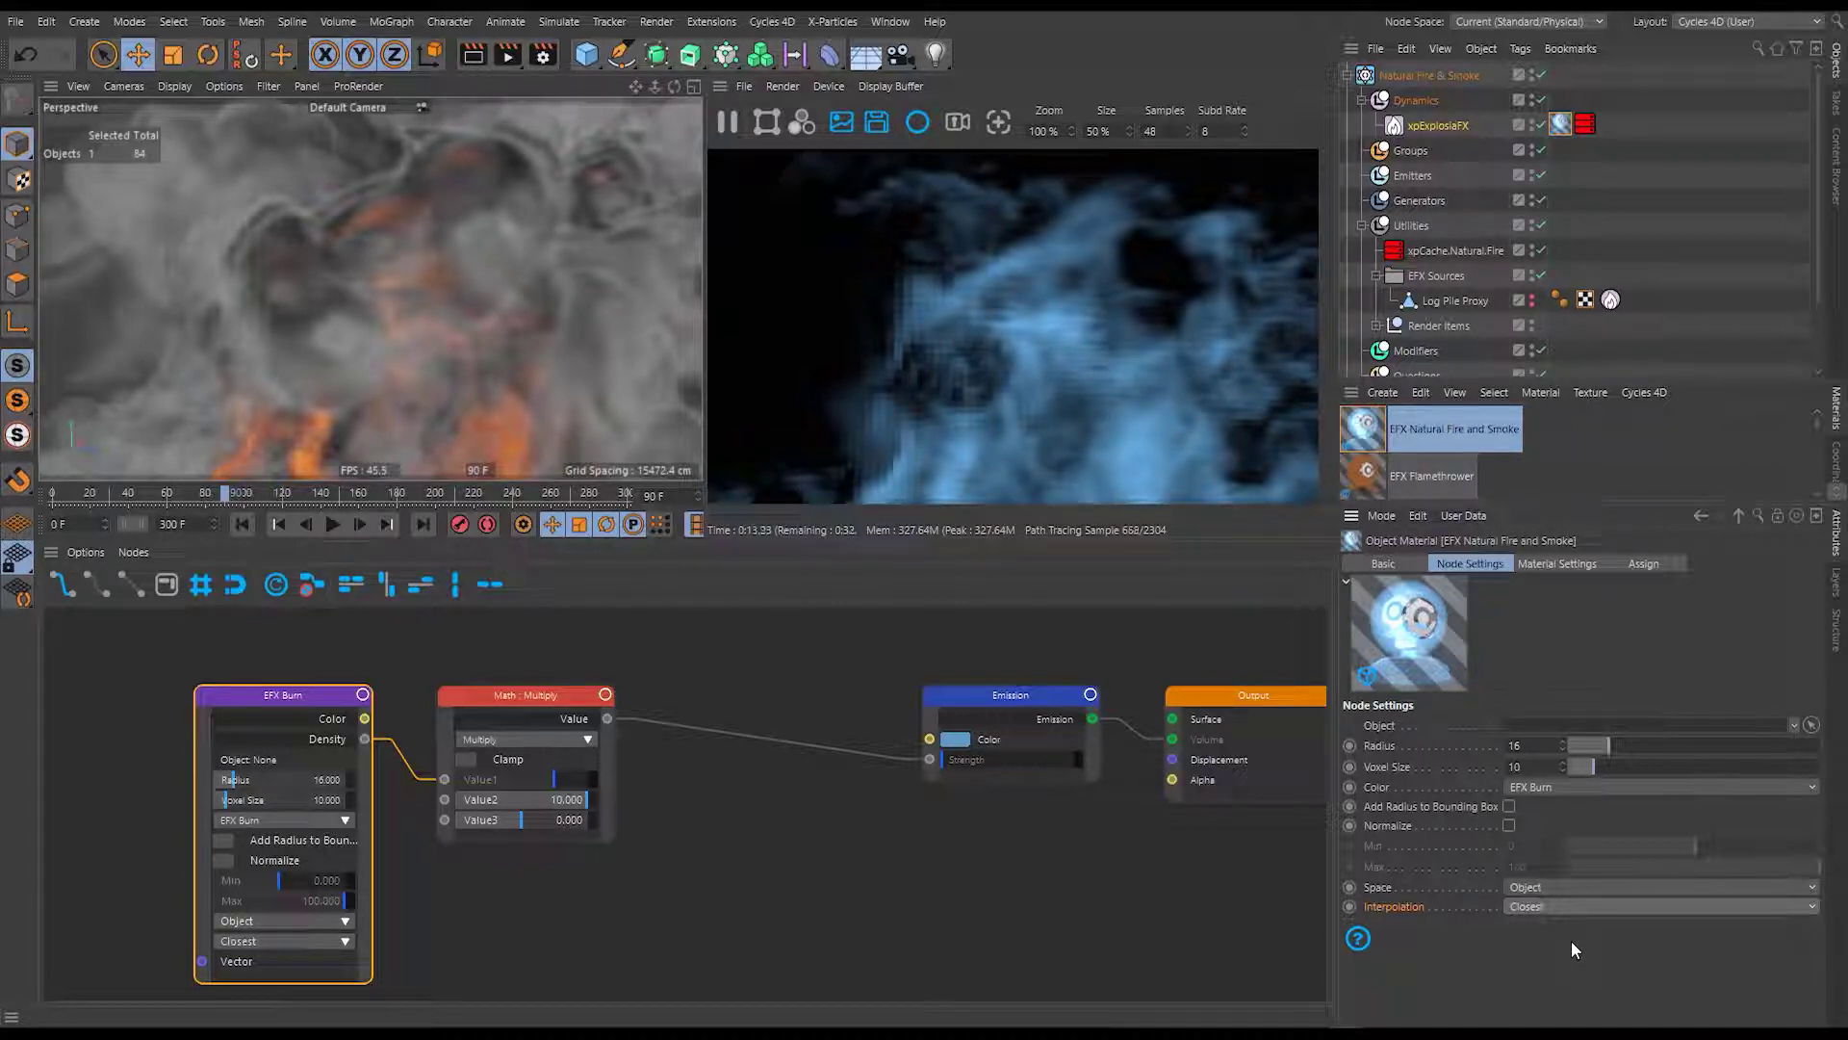
{"action": "scroll", "coordinate": [385, 318], "scroll_direction": "down", "scroll_amount": 5}
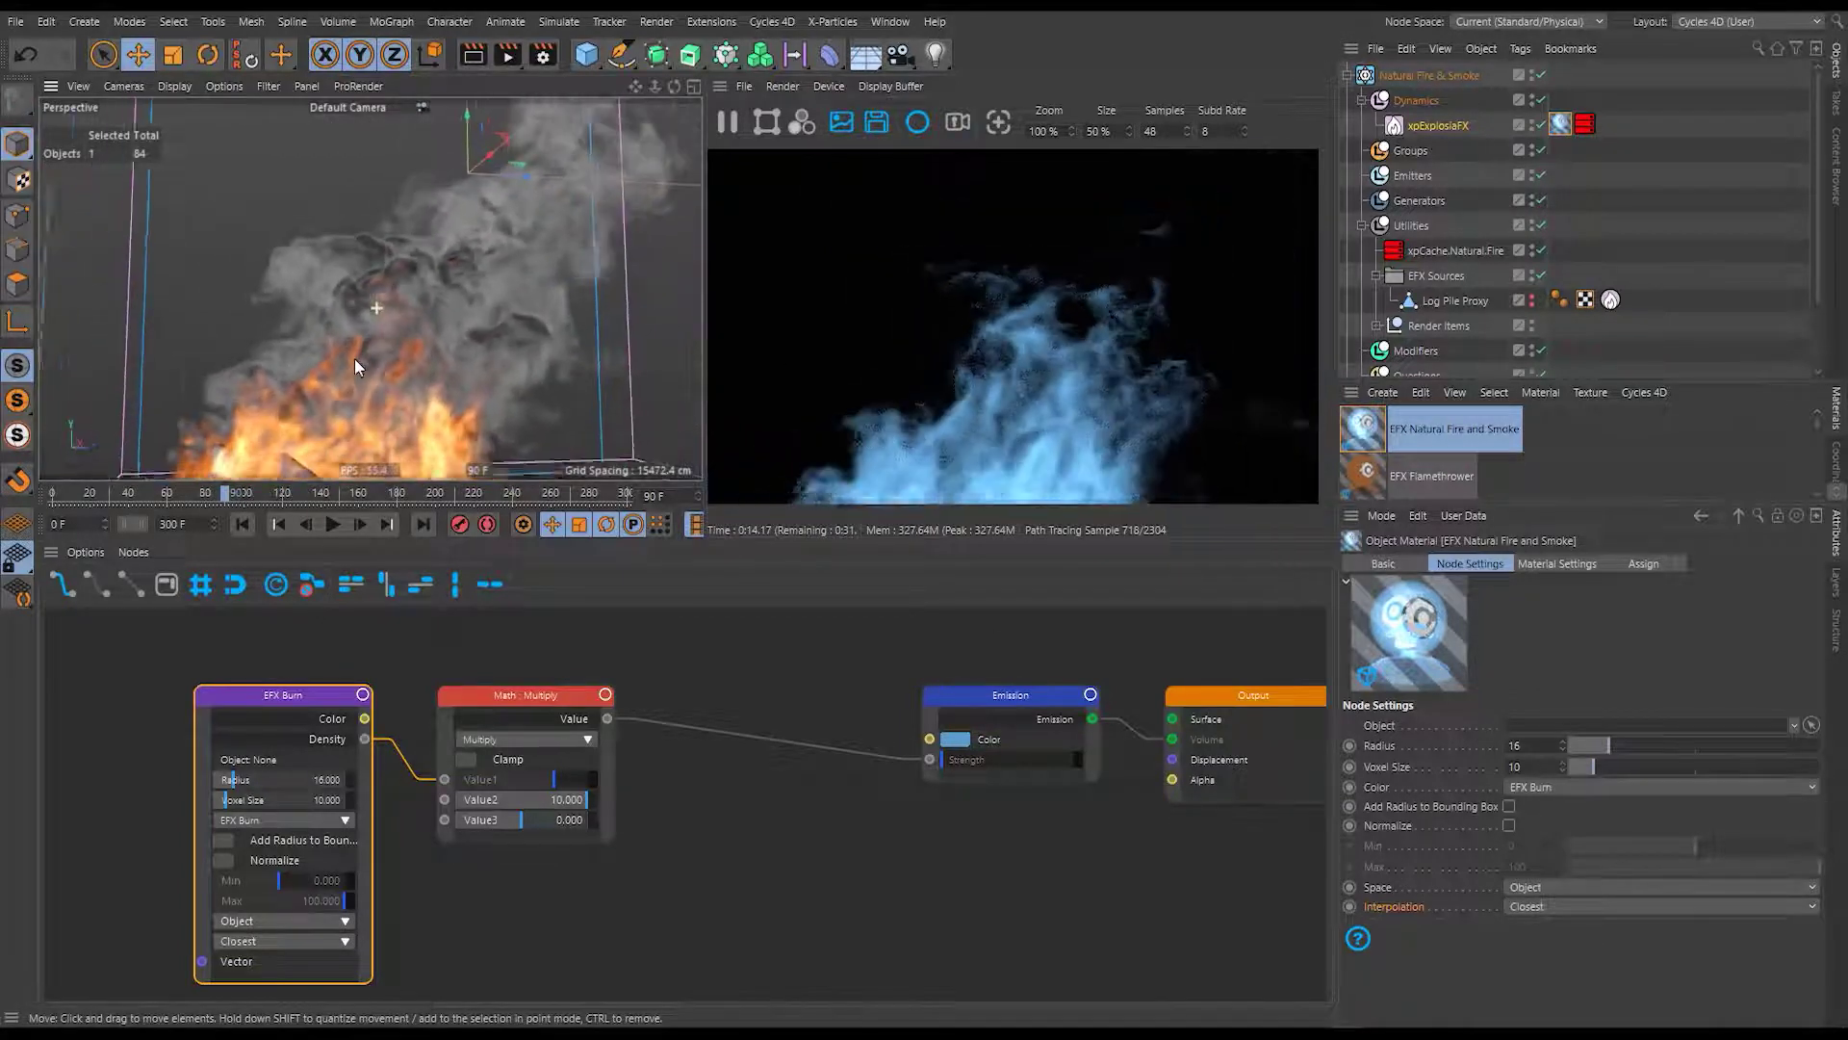
{"action": "scroll", "coordinate": [400, 349], "scroll_direction": "up", "scroll_amount": 2}
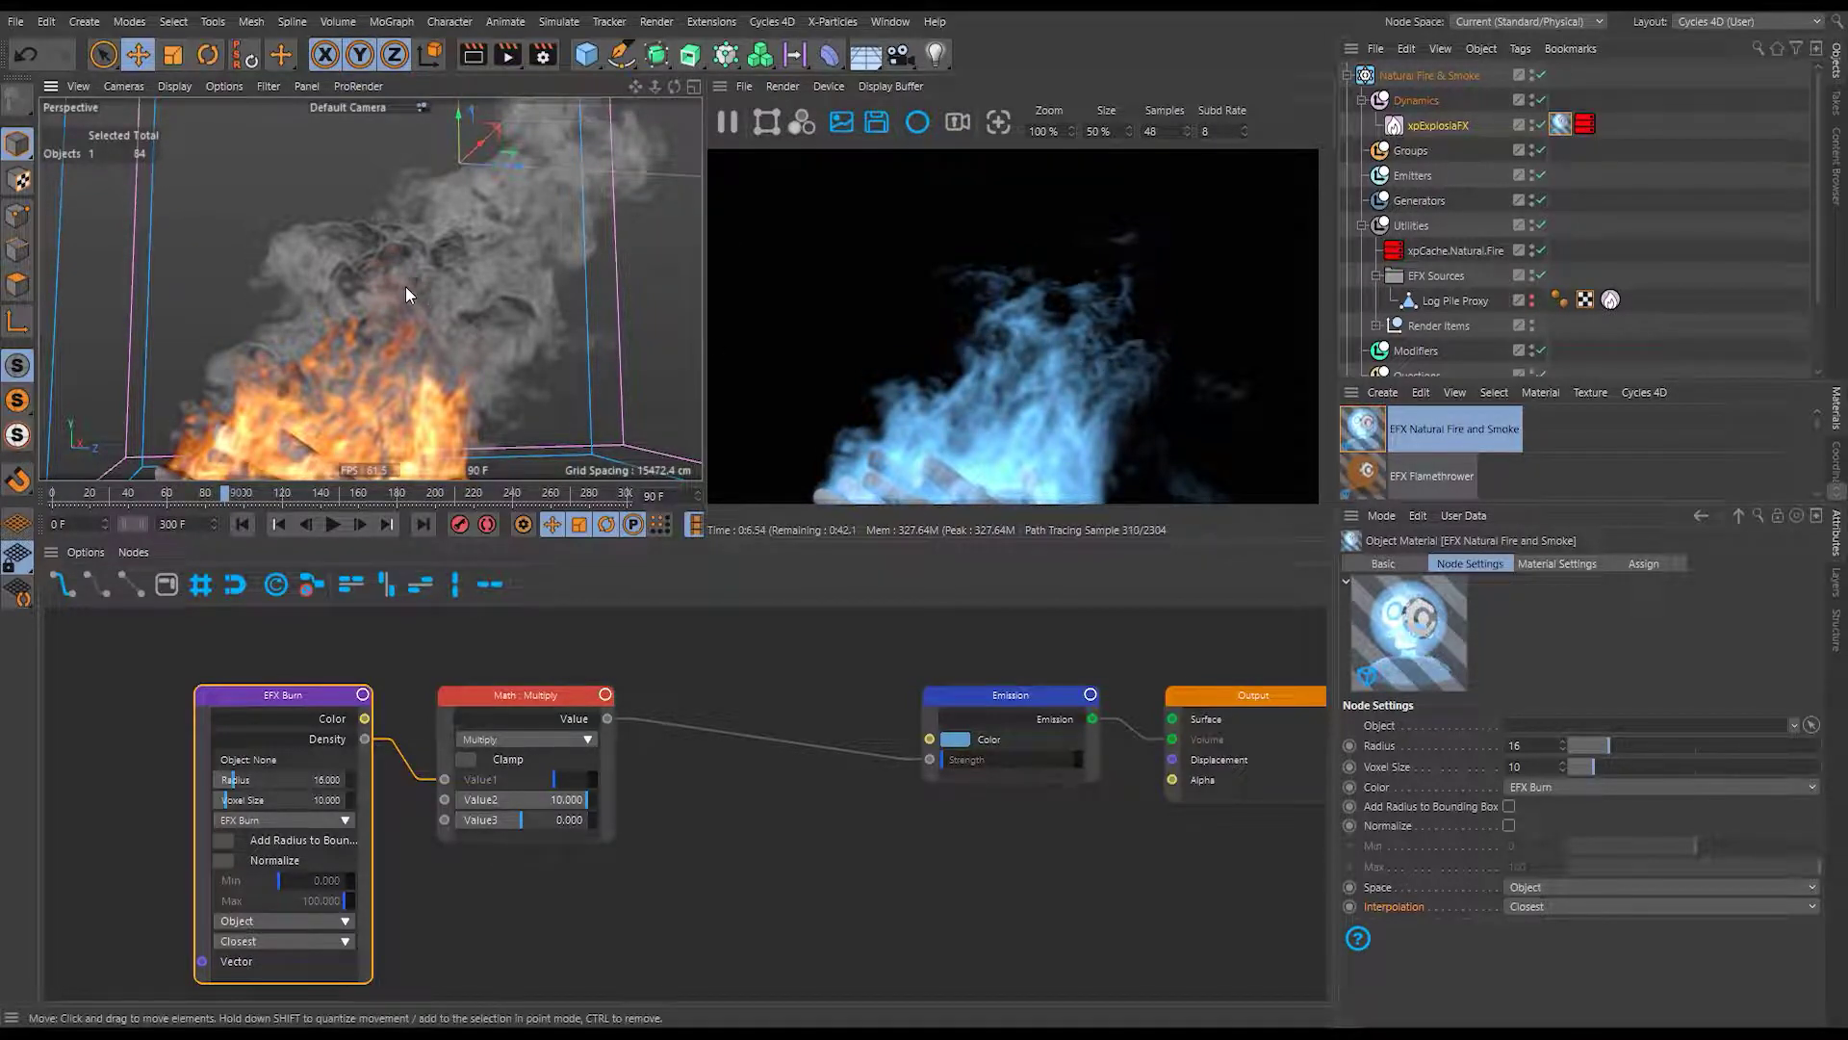
{"action": "scroll", "coordinate": [433, 283], "scroll_direction": "up", "scroll_amount": 5}
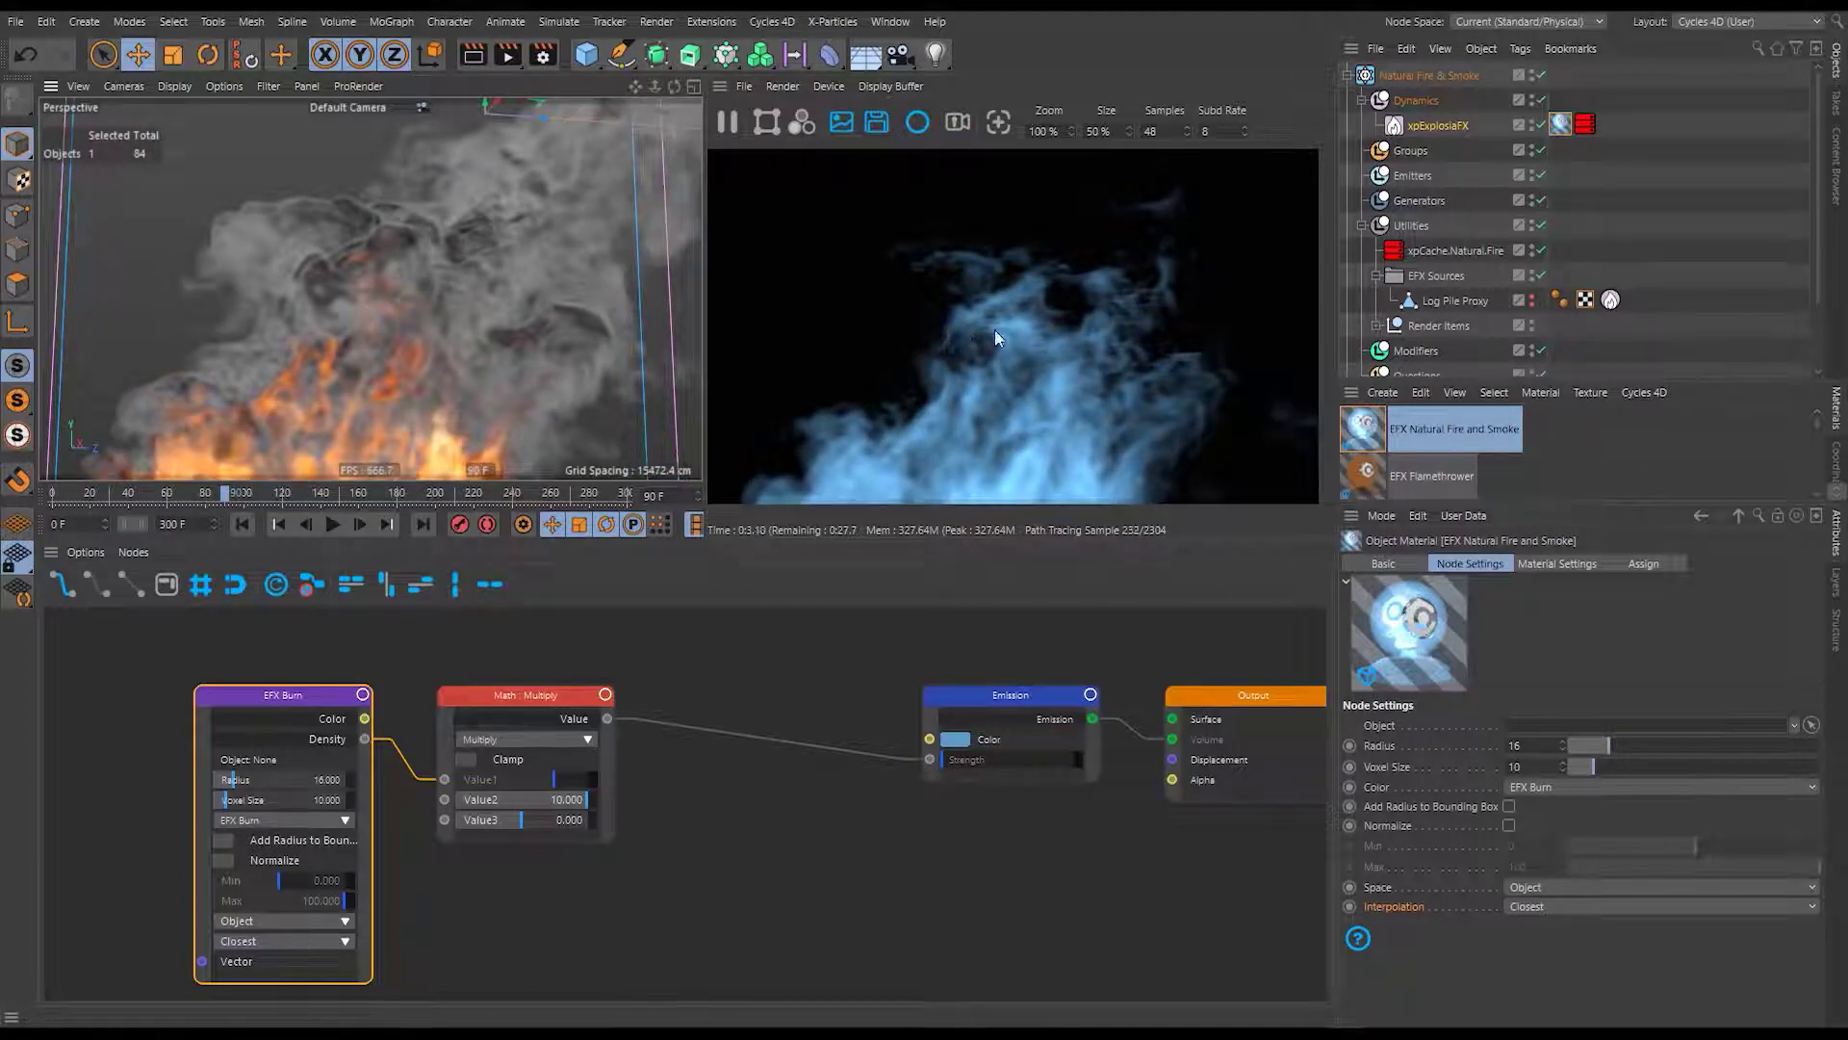
{"action": "scroll", "coordinate": [375, 256], "scroll_direction": "up", "scroll_amount": 4}
{"action": "scroll", "coordinate": [378, 252], "scroll_direction": "up", "scroll_amount": 2}
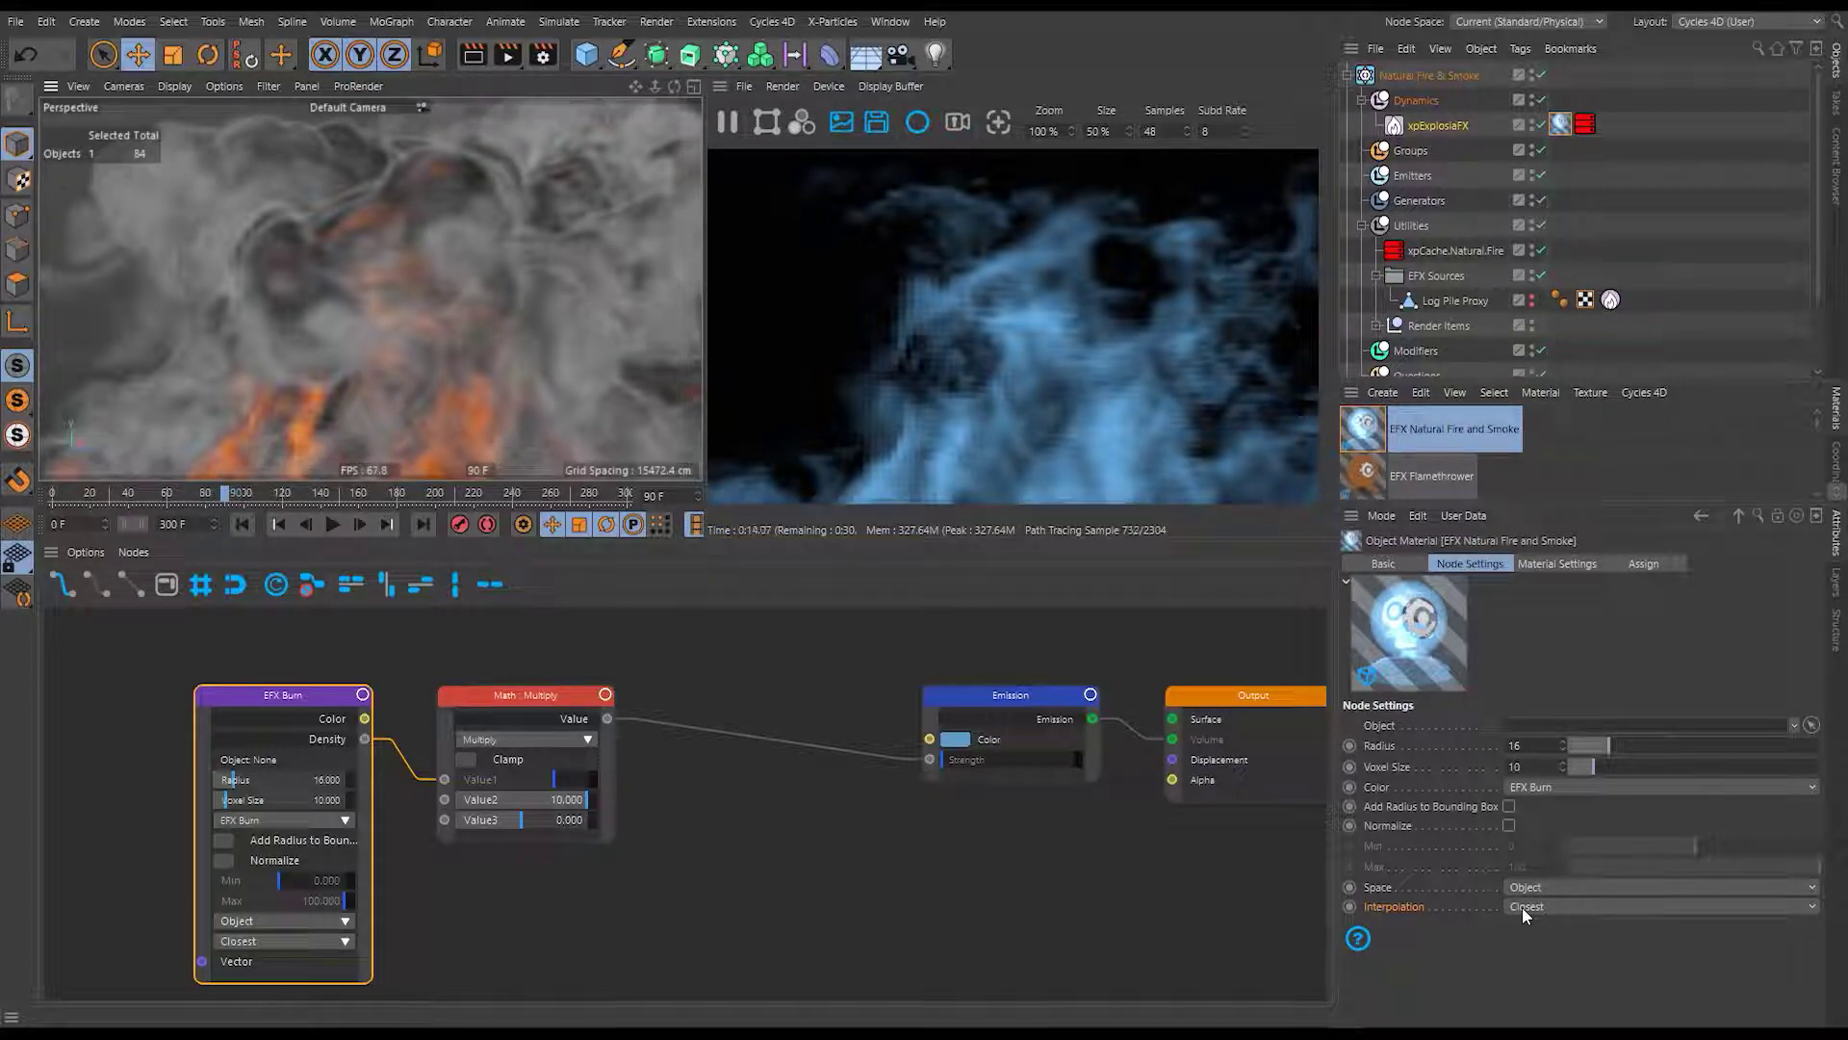
Set the EFX Burn node's Interpolation to Cubic and check the flames up close before returning to a view of the whole fire.
{"action": "left_click", "coordinate": [1545, 906]}
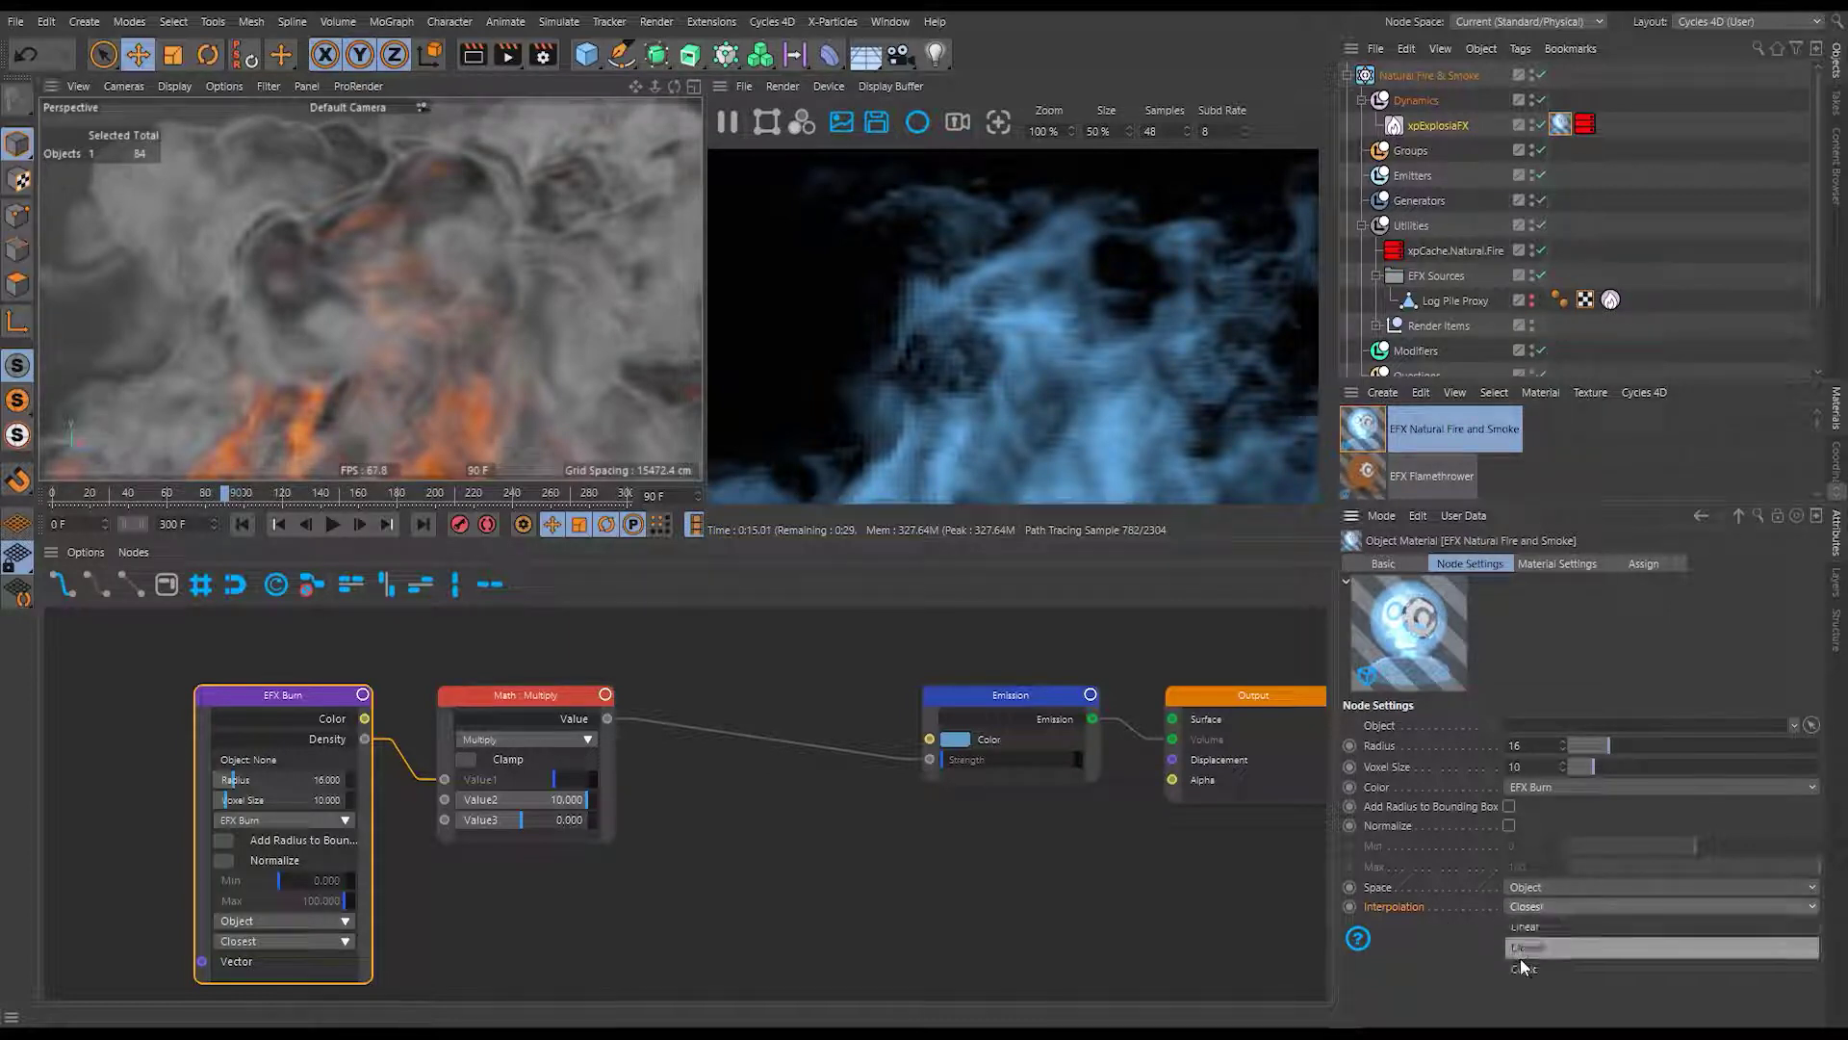
{"action": "left_click", "coordinate": [1550, 968]}
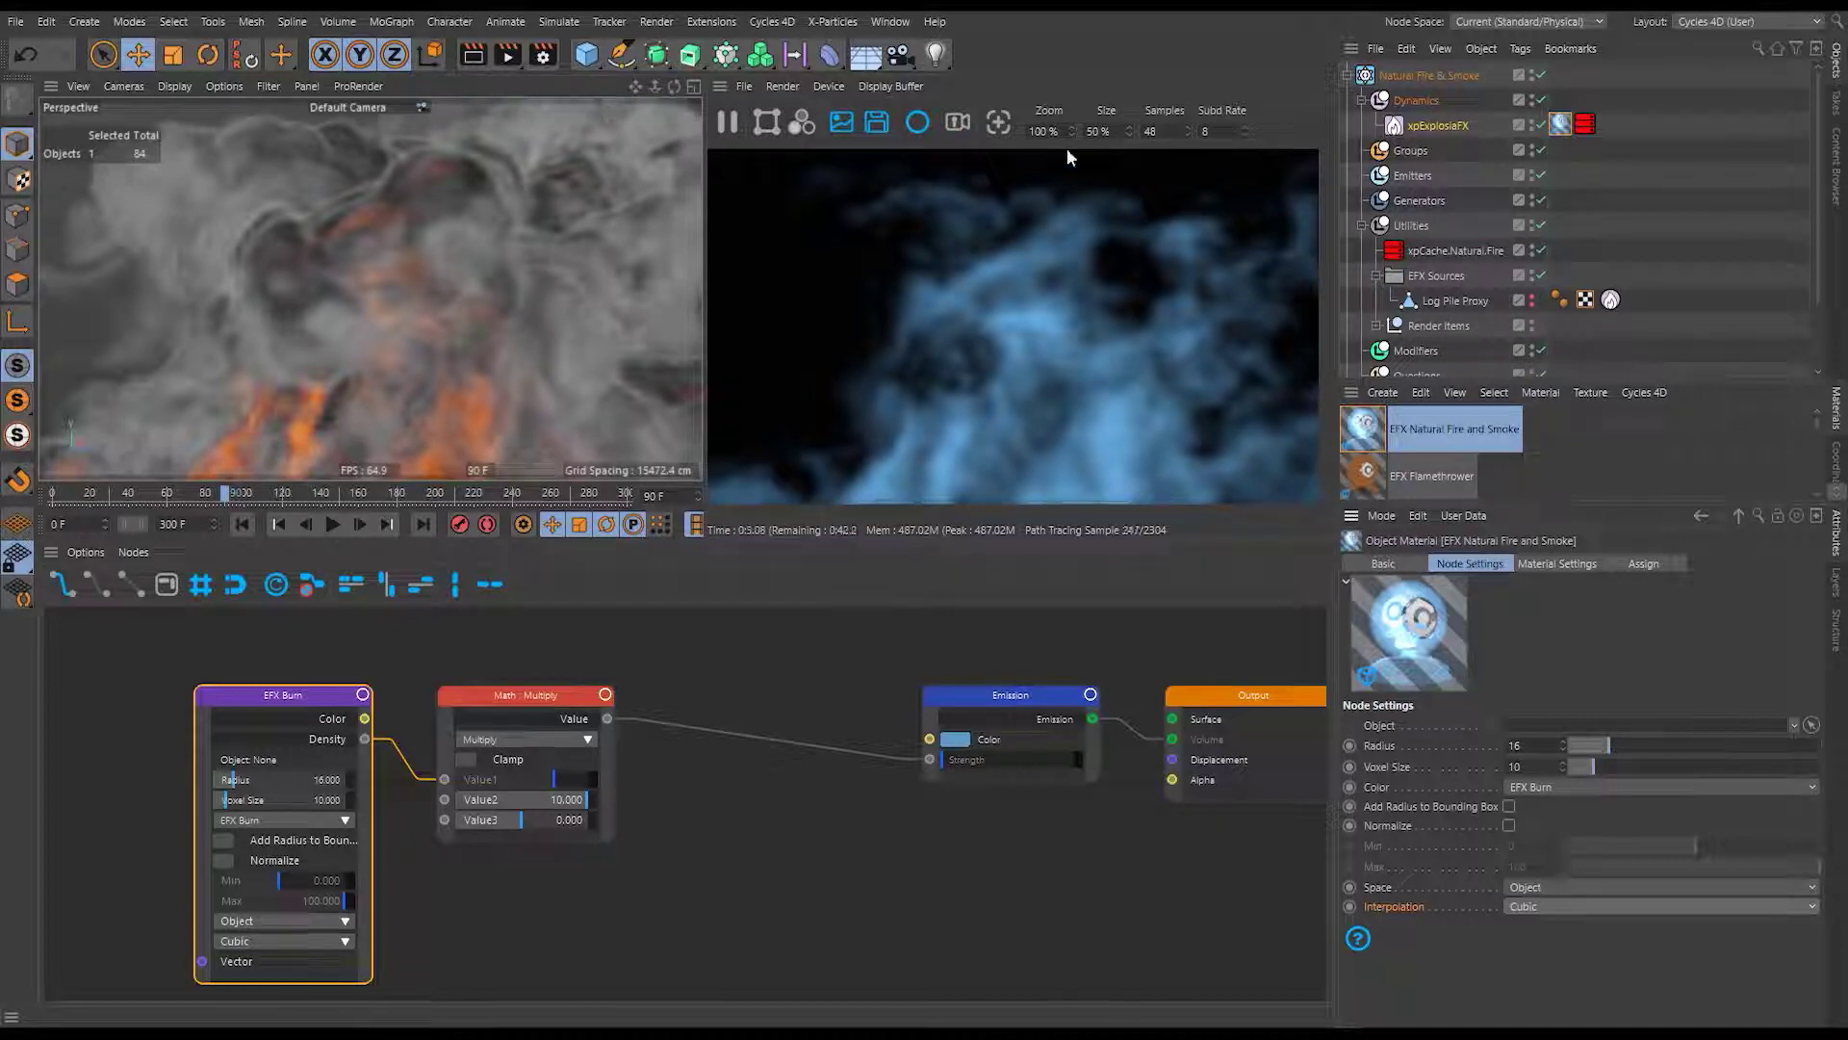
{"action": "scroll", "coordinate": [365, 260], "scroll_direction": "up", "scroll_amount": 5}
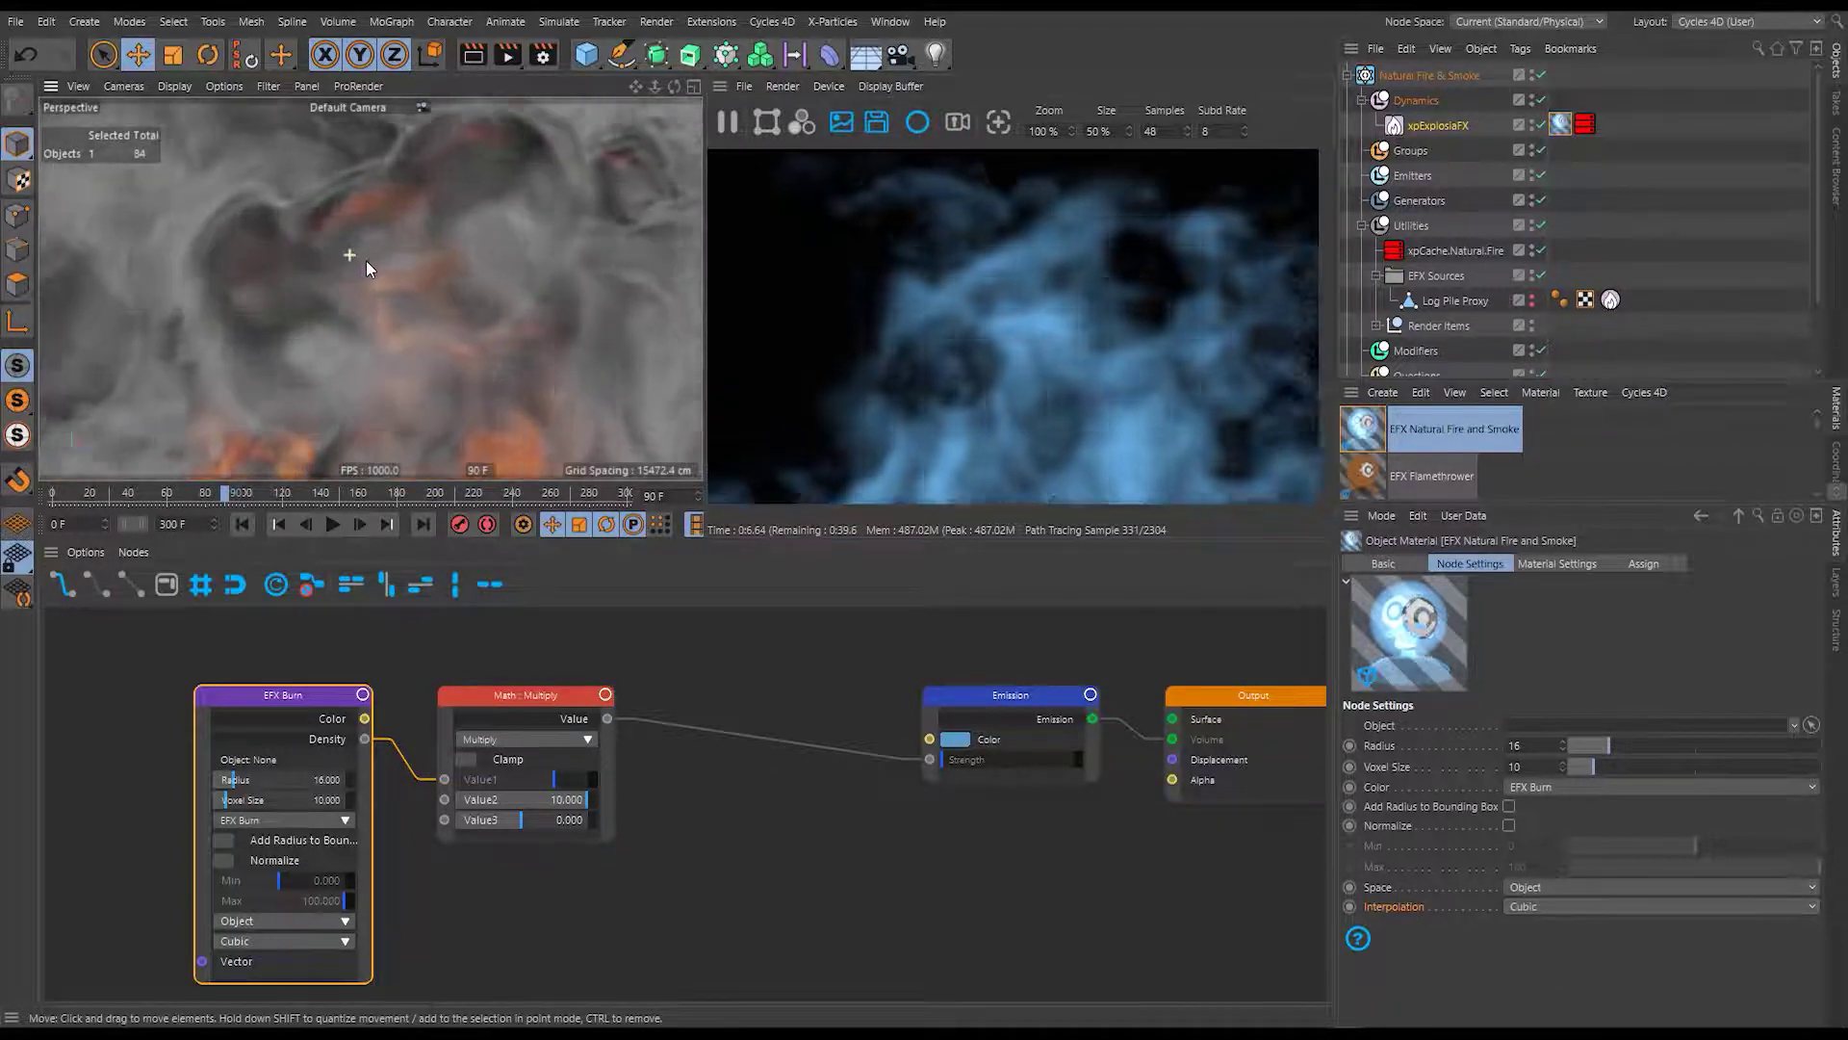
{"action": "scroll", "coordinate": [378, 263], "scroll_direction": "up", "scroll_amount": 2}
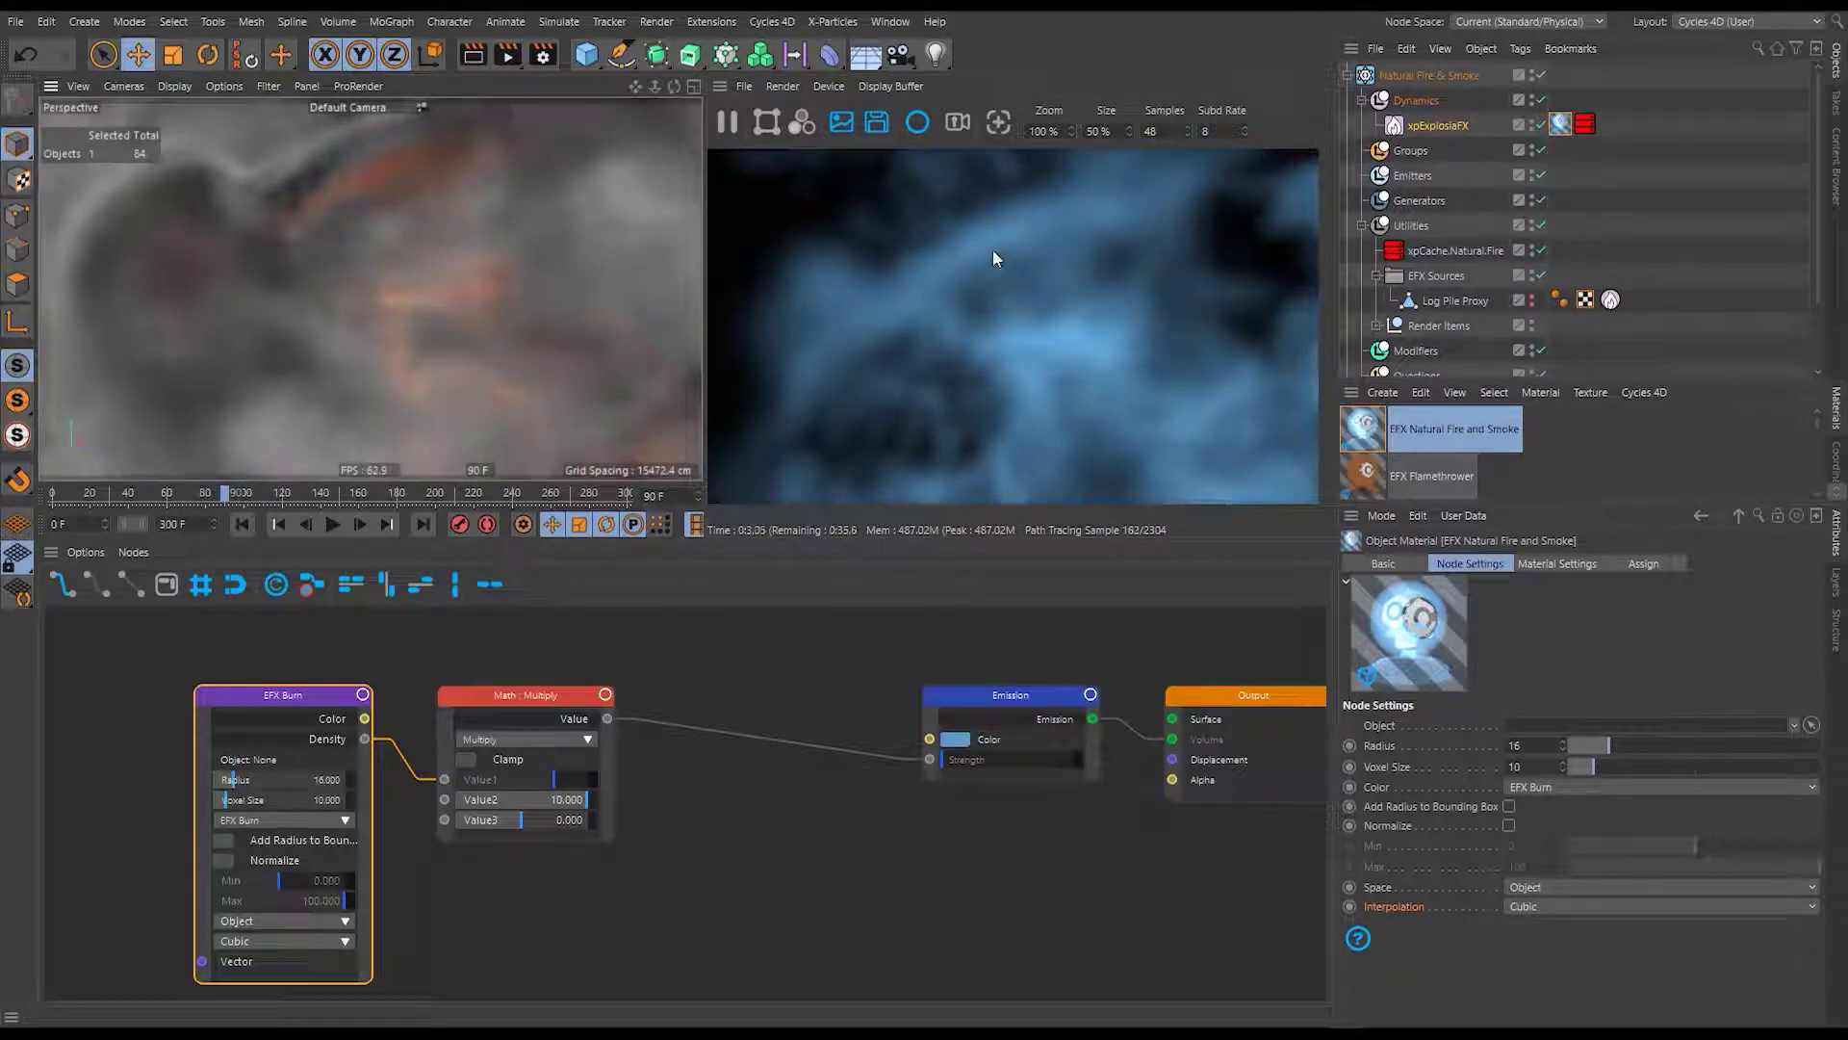
{"action": "scroll", "coordinate": [371, 366], "scroll_direction": "down", "scroll_amount": 7}
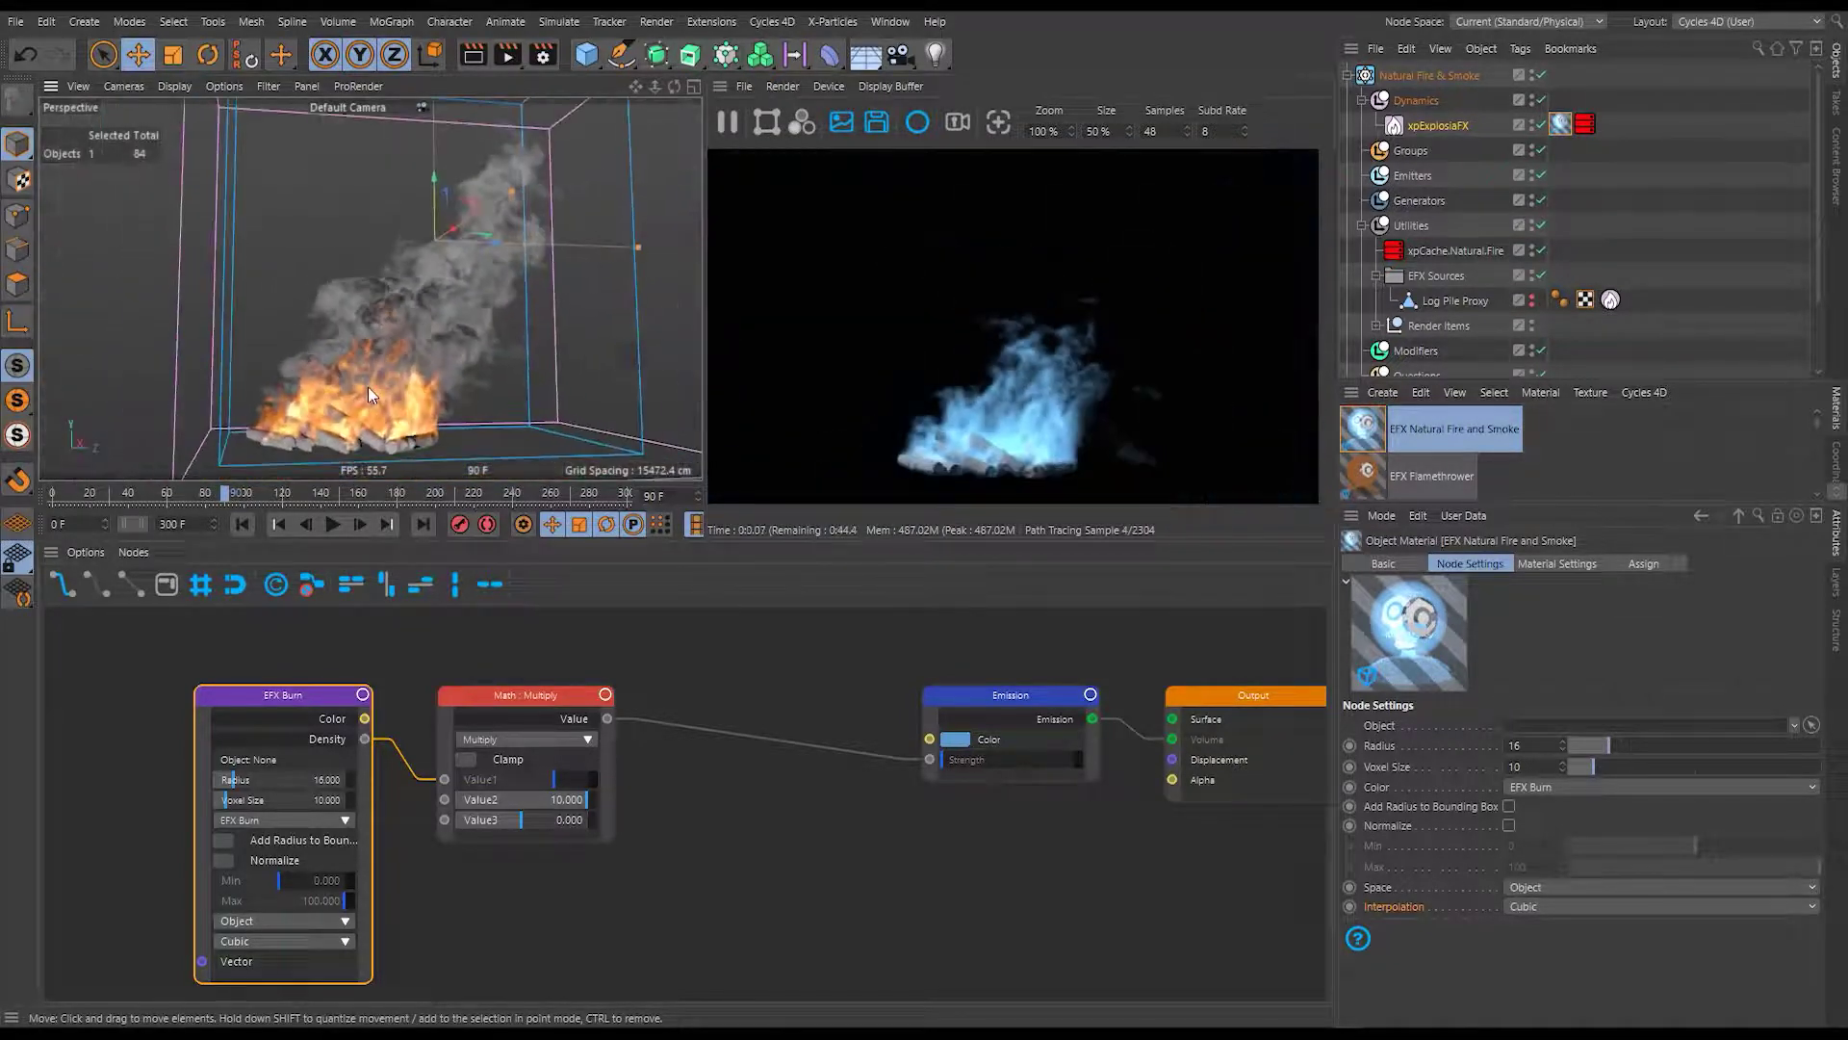
{"action": "left_click_drag", "start_coordinate": [368, 385], "coordinate": [374, 462], "text": "alt"}
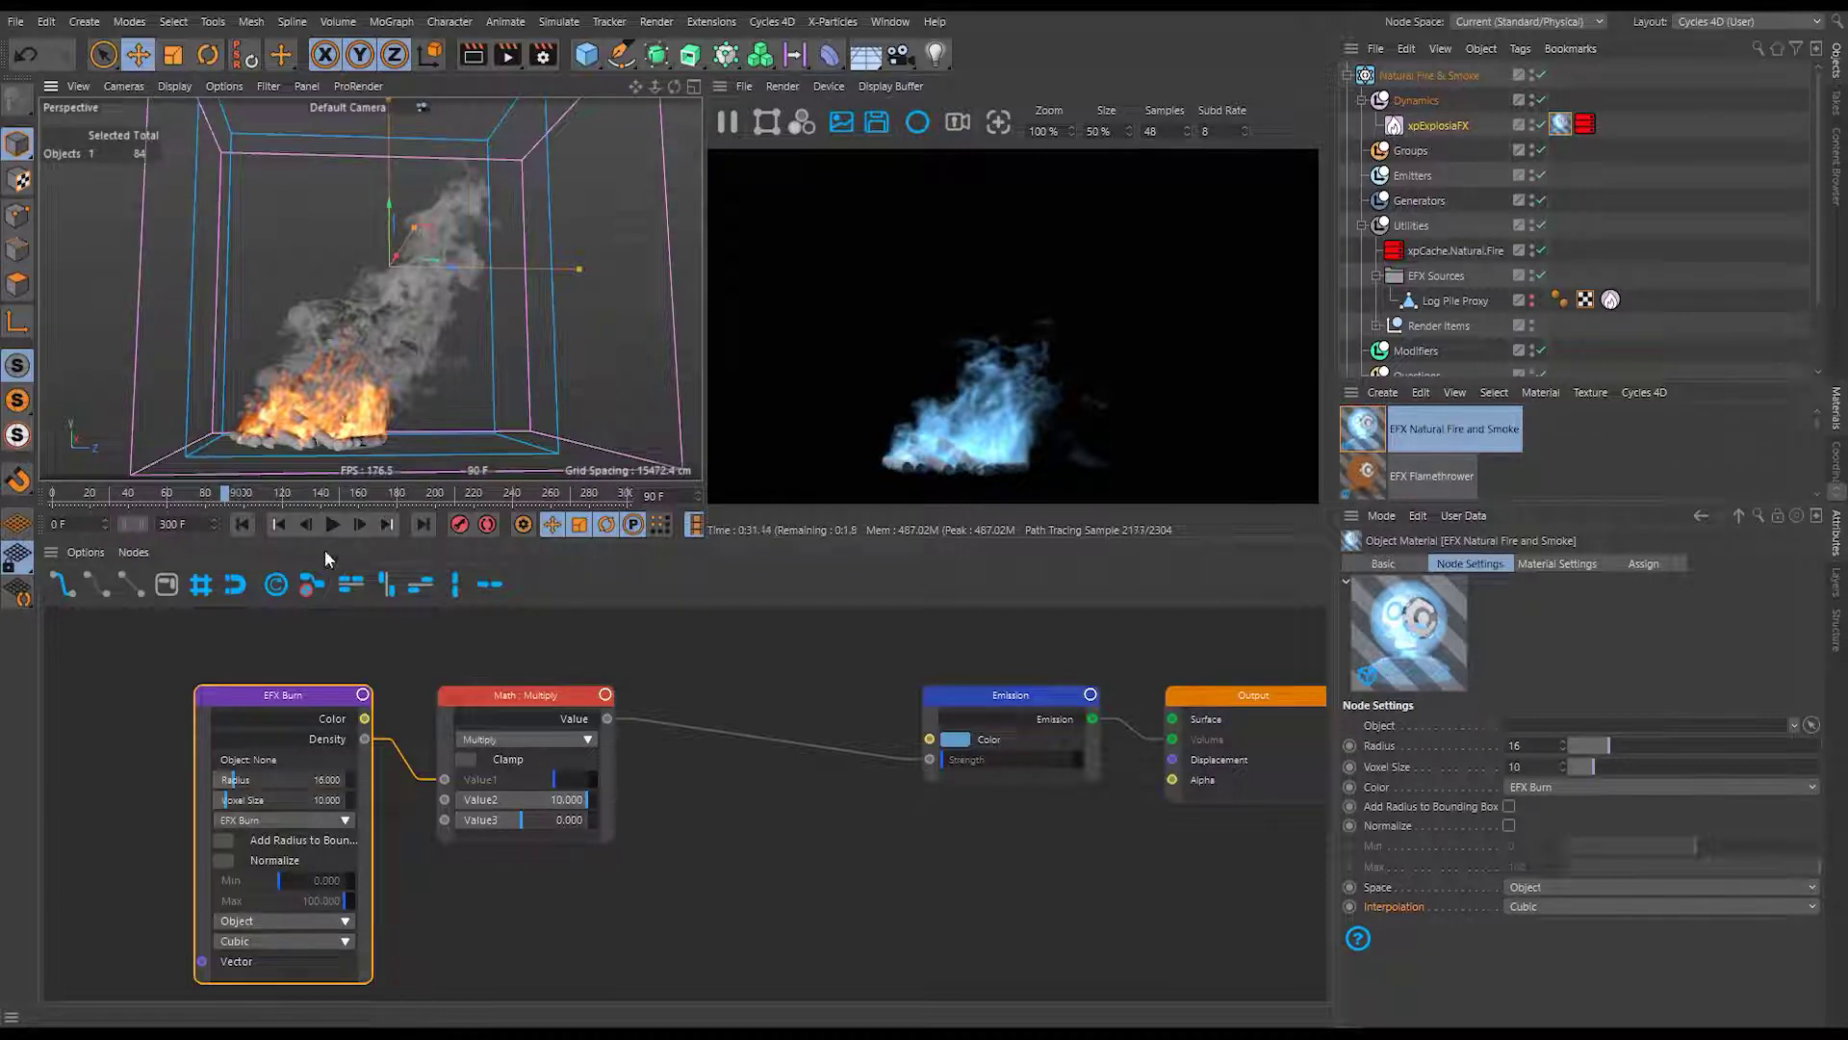
Insert a Color Ramp node between EFX Burn and Math Multiply, and connect the ramp's Color output to Value1.
{"action": "middle_click_drag", "start_coordinate": [418, 797], "coordinate": [897, 801]}
{"action": "mouse_move", "coordinate": [754, 695]}
{"action": "left_mouse_down"}
{"action": "mouse_move", "coordinate": [366, 680]}
{"action": "mouse_move", "coordinate": [385, 695]}
{"action": "left_mouse_up"}
{"action": "double_click", "coordinate": [652, 622]}
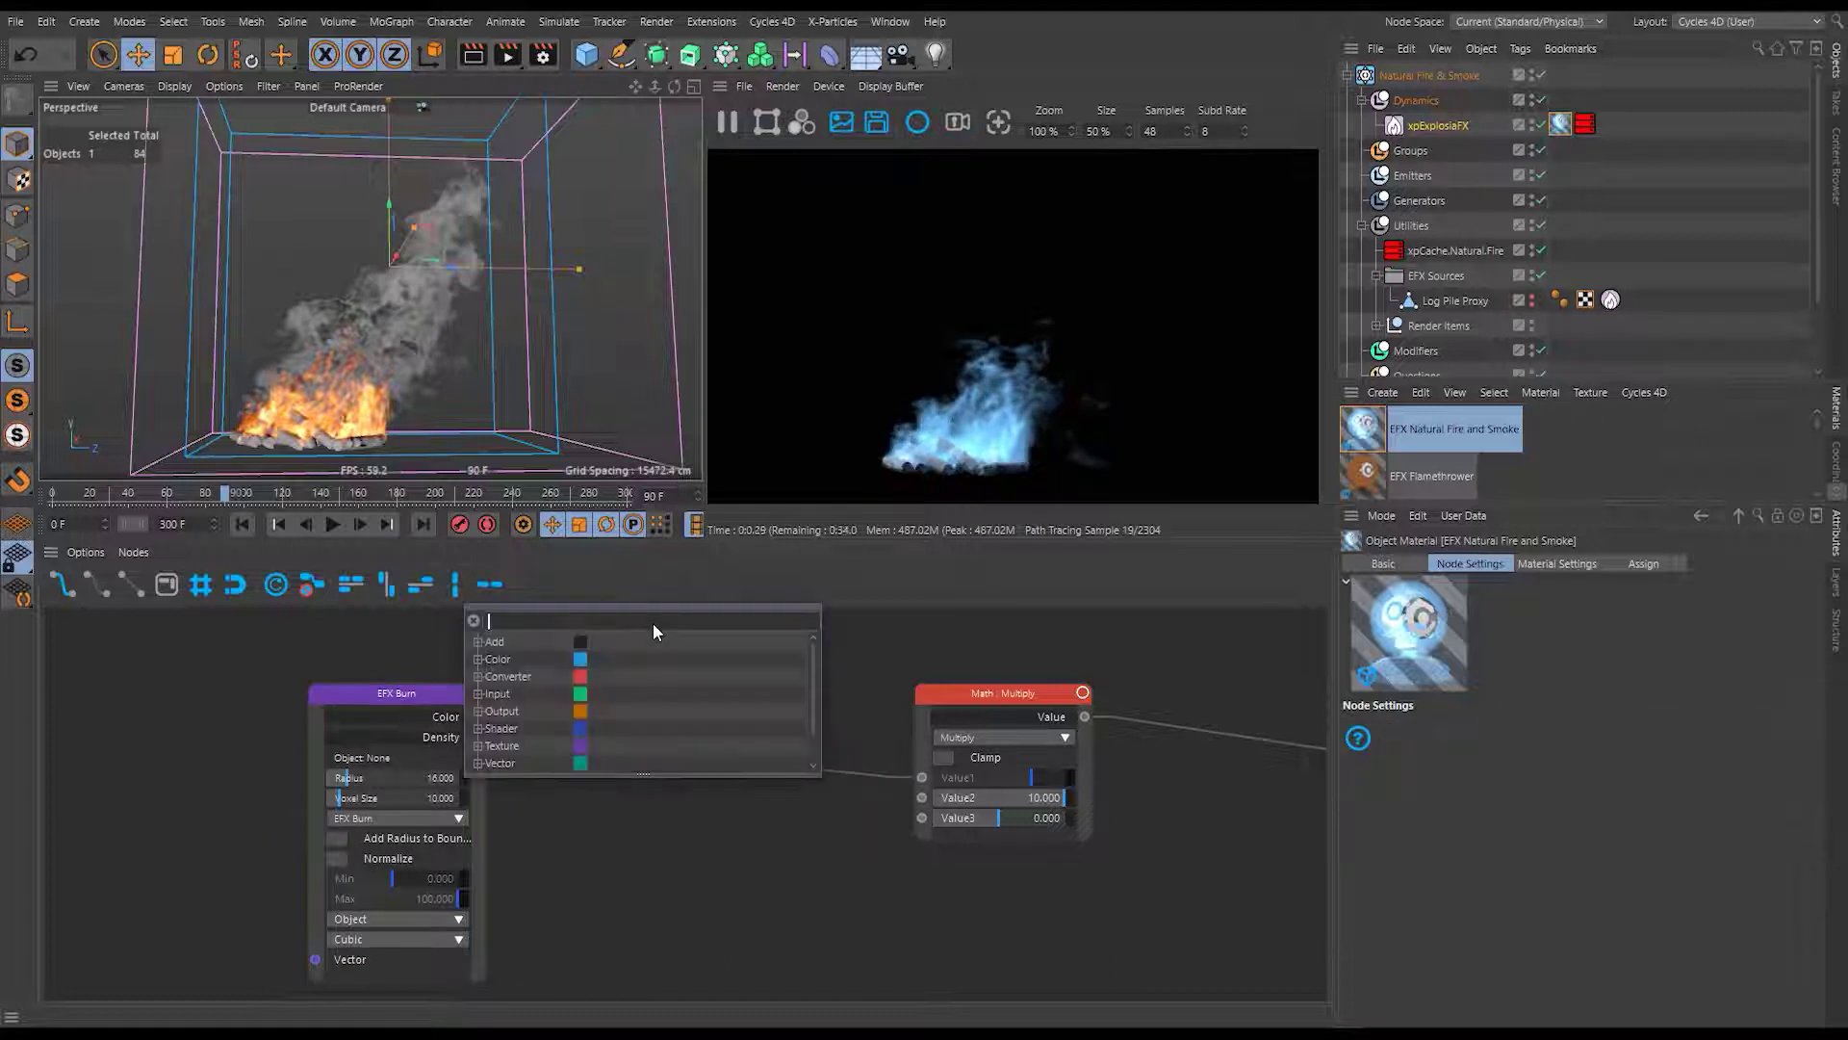
{"action": "type", "text": "color"}
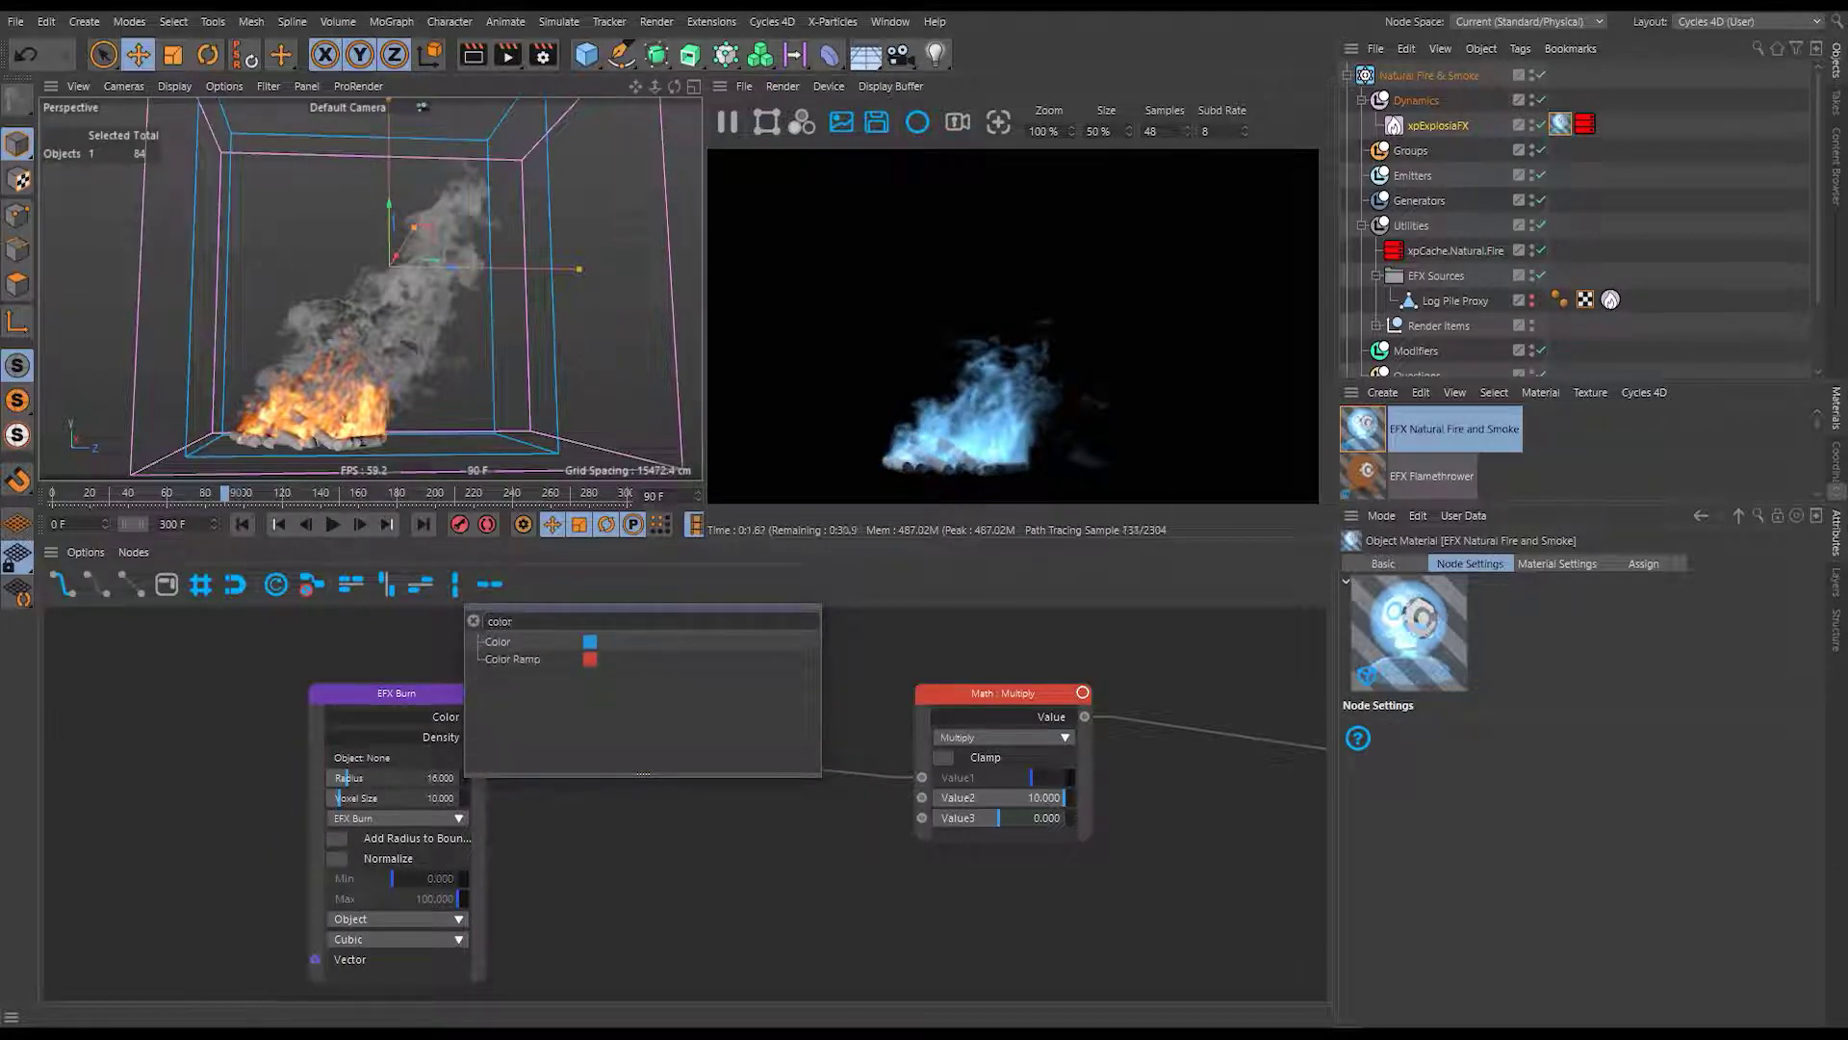
{"action": "left_click", "coordinate": [517, 659]}
{"action": "left_click_drag", "start_coordinate": [666, 866], "coordinate": [642, 703]}
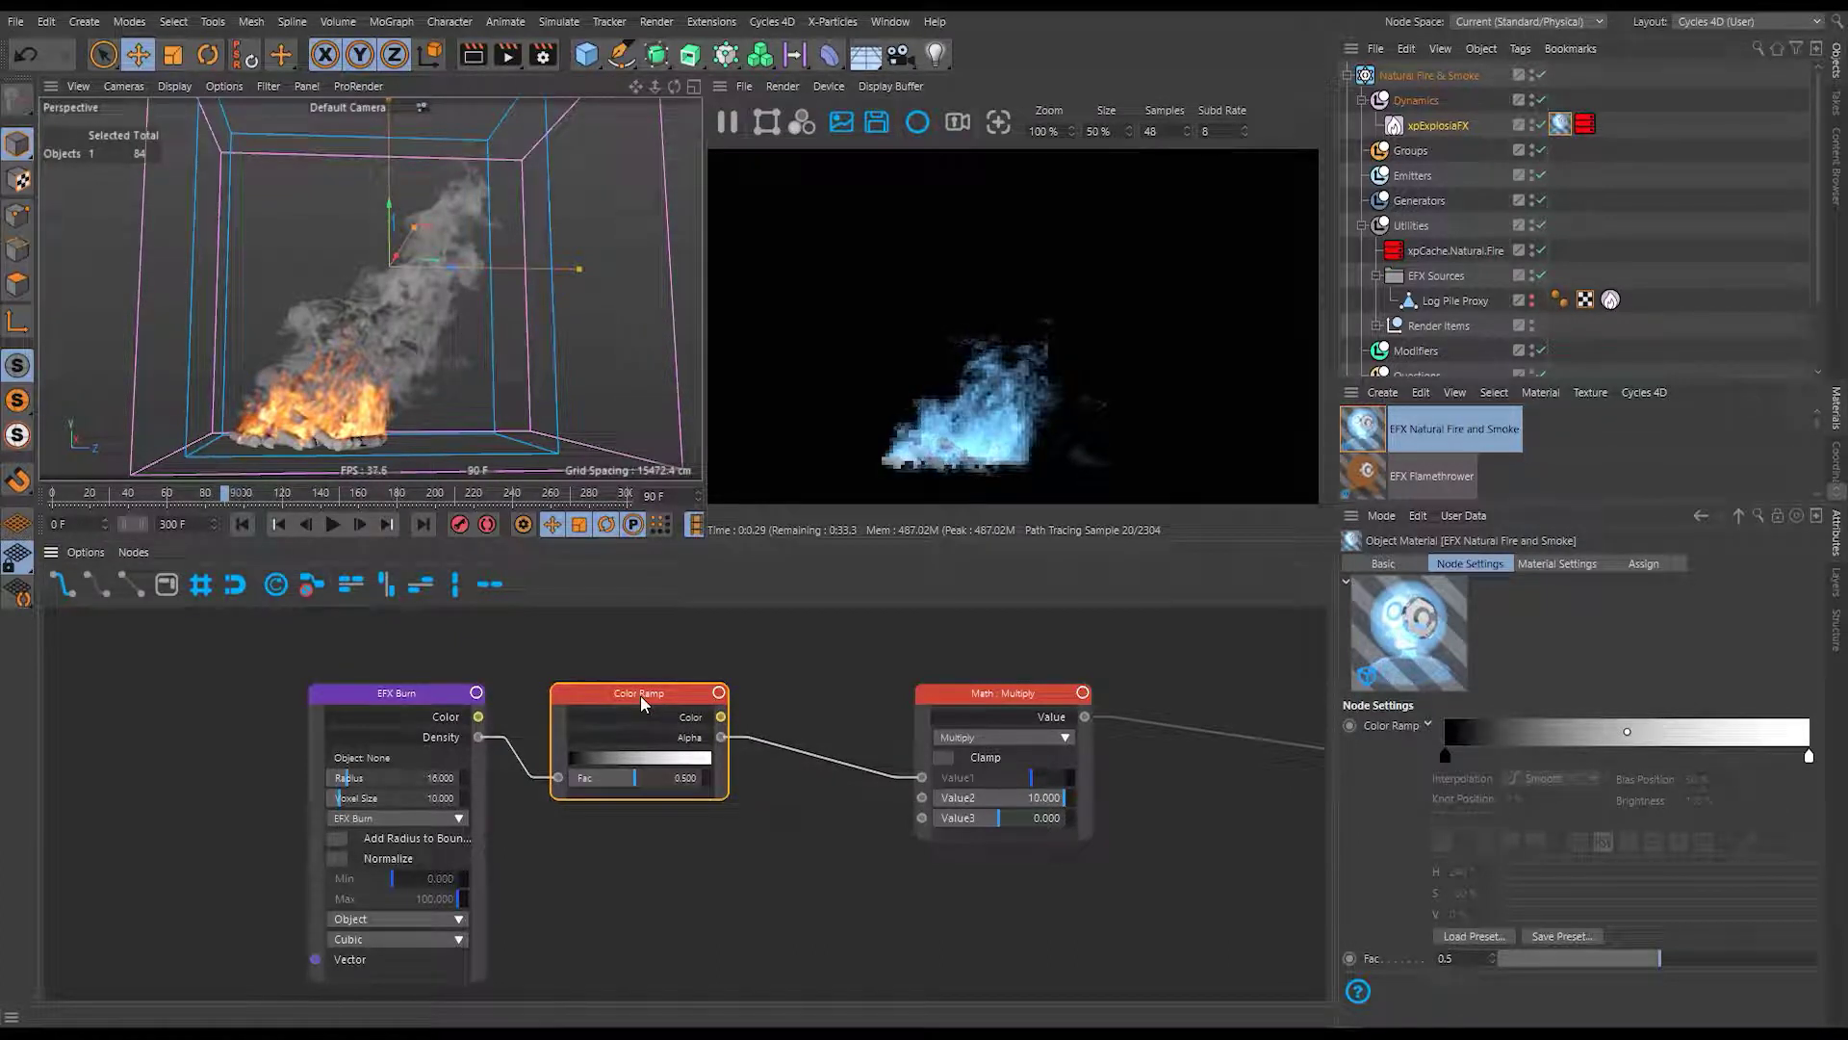
{"action": "left_click_drag", "start_coordinate": [720, 738], "coordinate": [963, 782]}
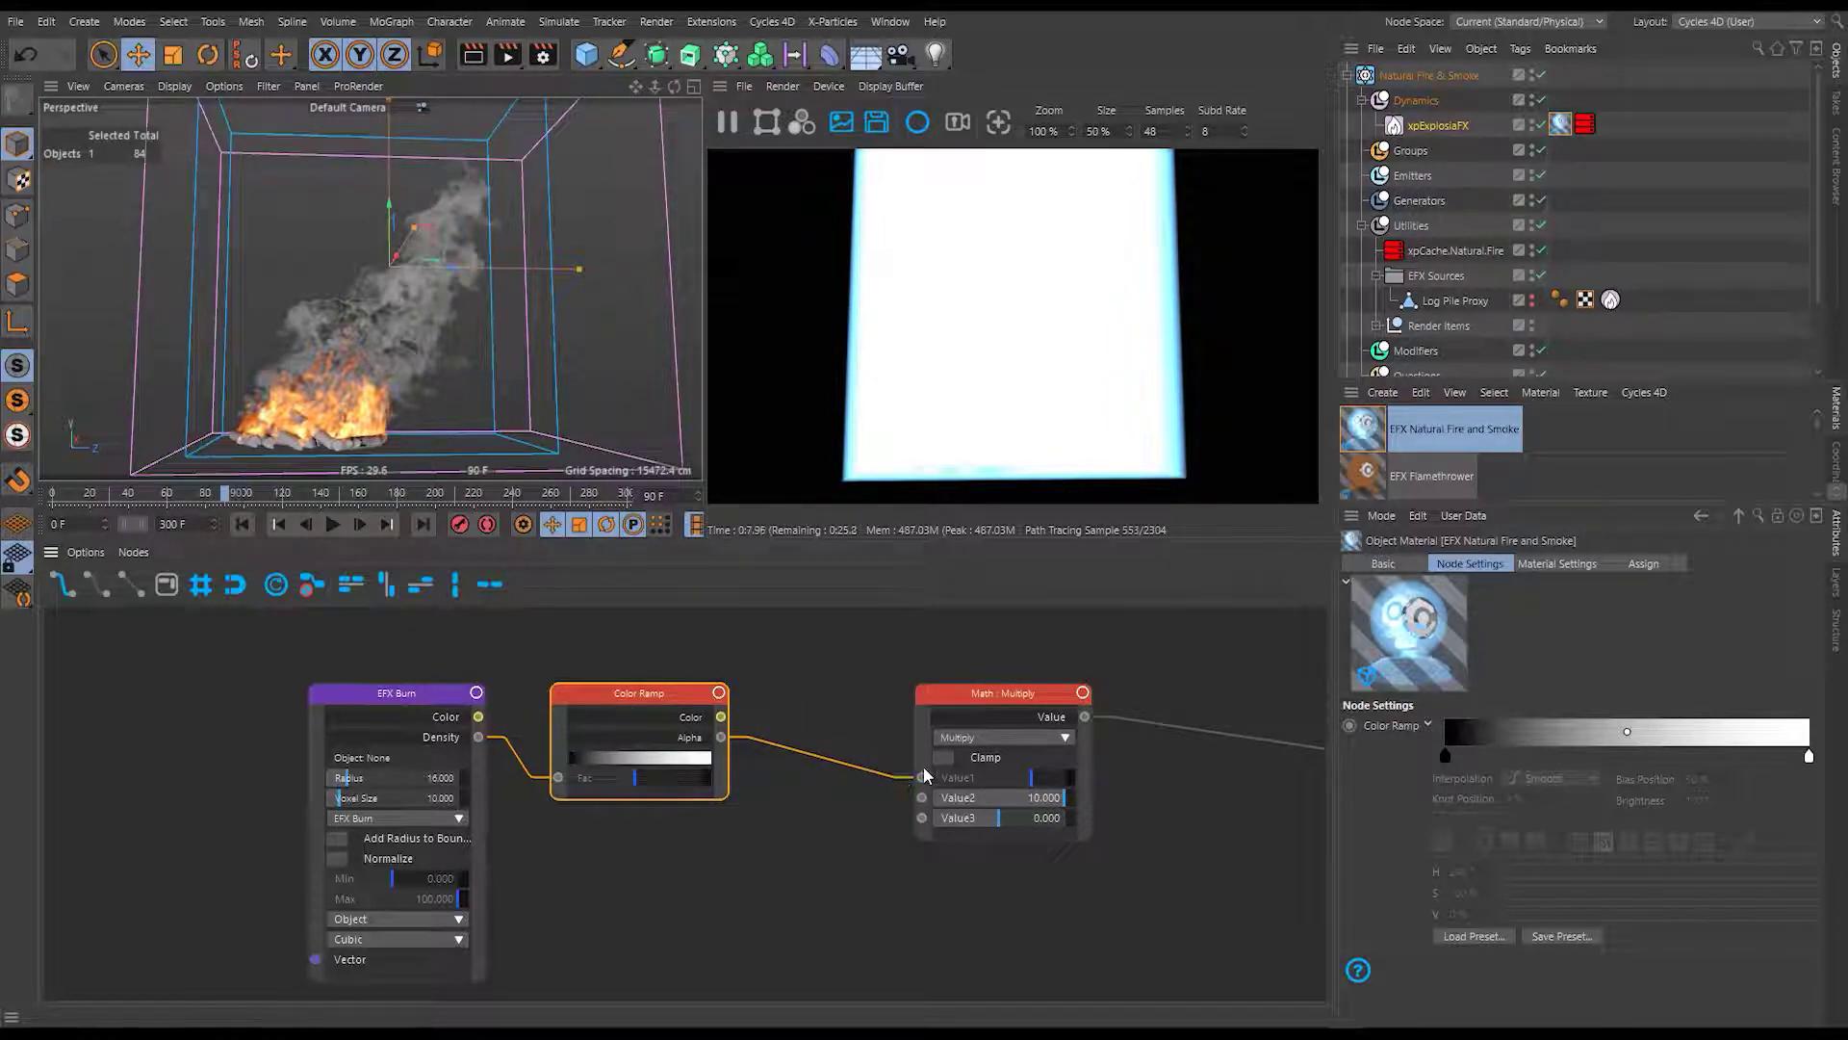
{"action": "left_click_drag", "start_coordinate": [721, 717], "coordinate": [921, 777]}
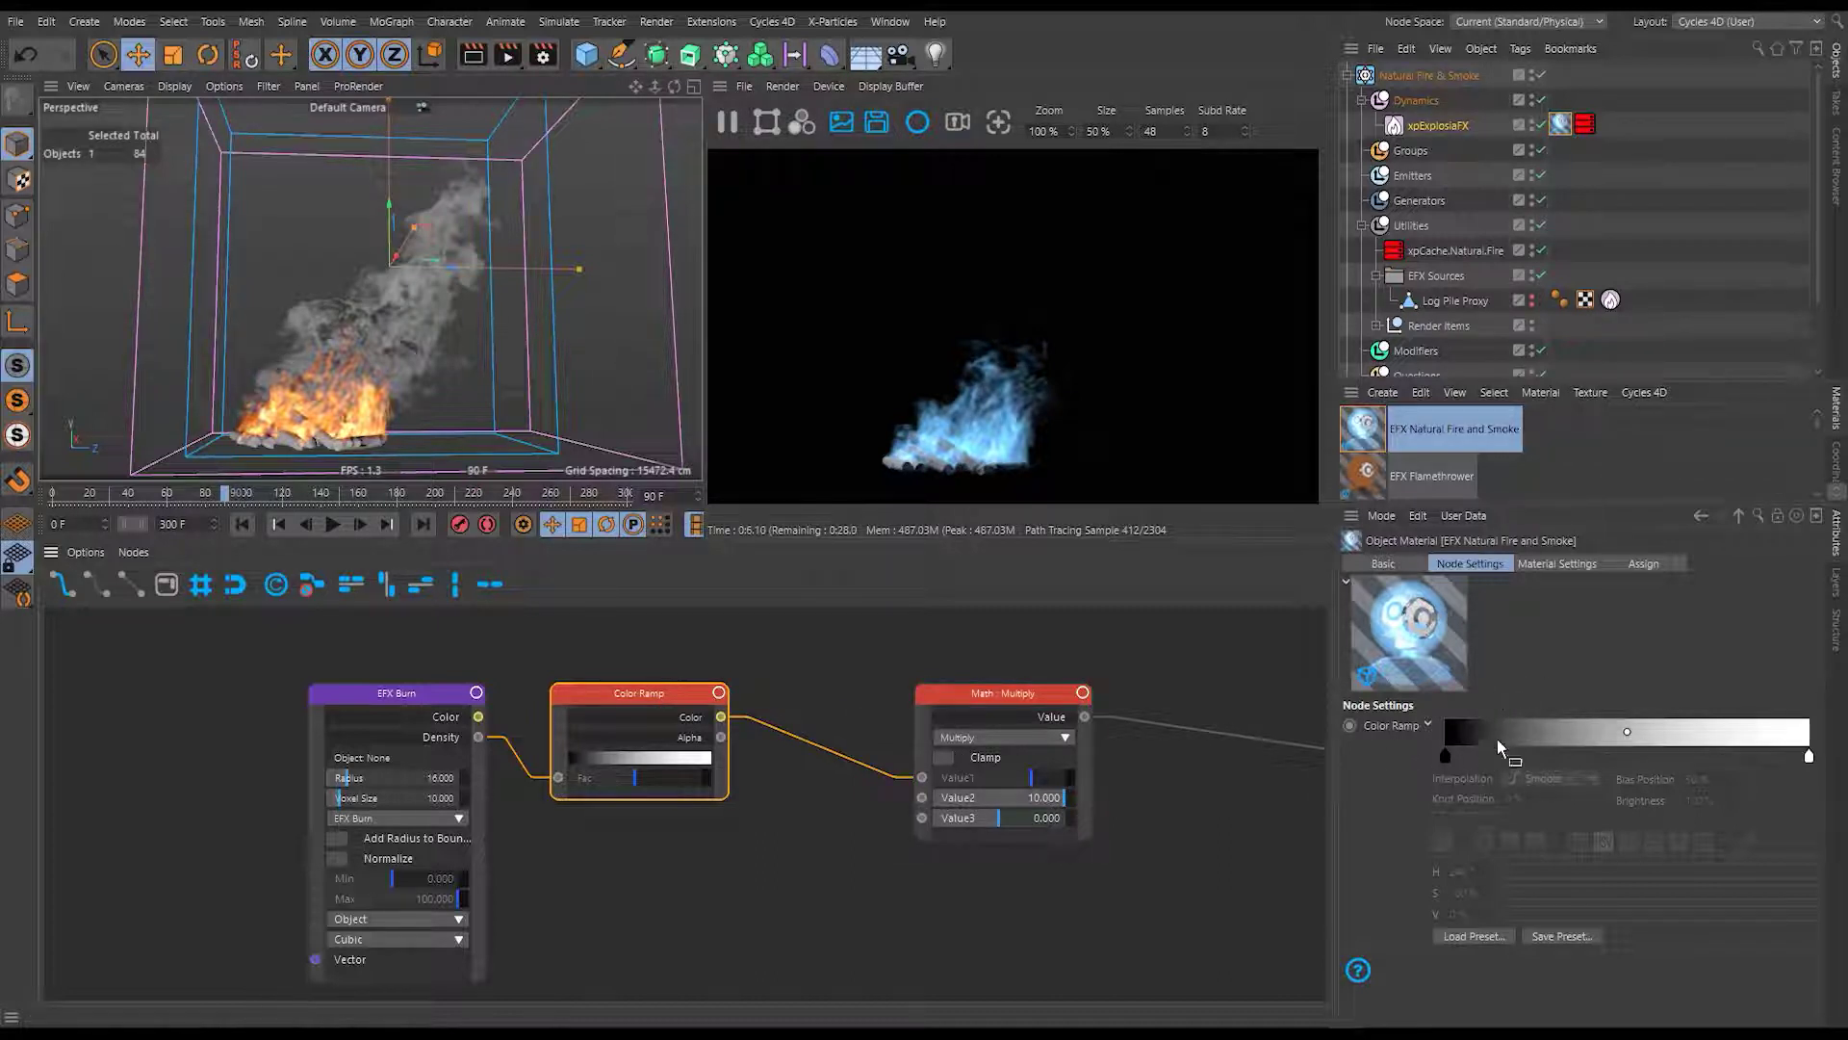
Try several positions for the Color Ramp's black knot and place it at about 19%.
{"action": "left_click", "coordinate": [1808, 757]}
{"action": "left_click_drag", "start_coordinate": [1444, 756], "coordinate": [1545, 757]}
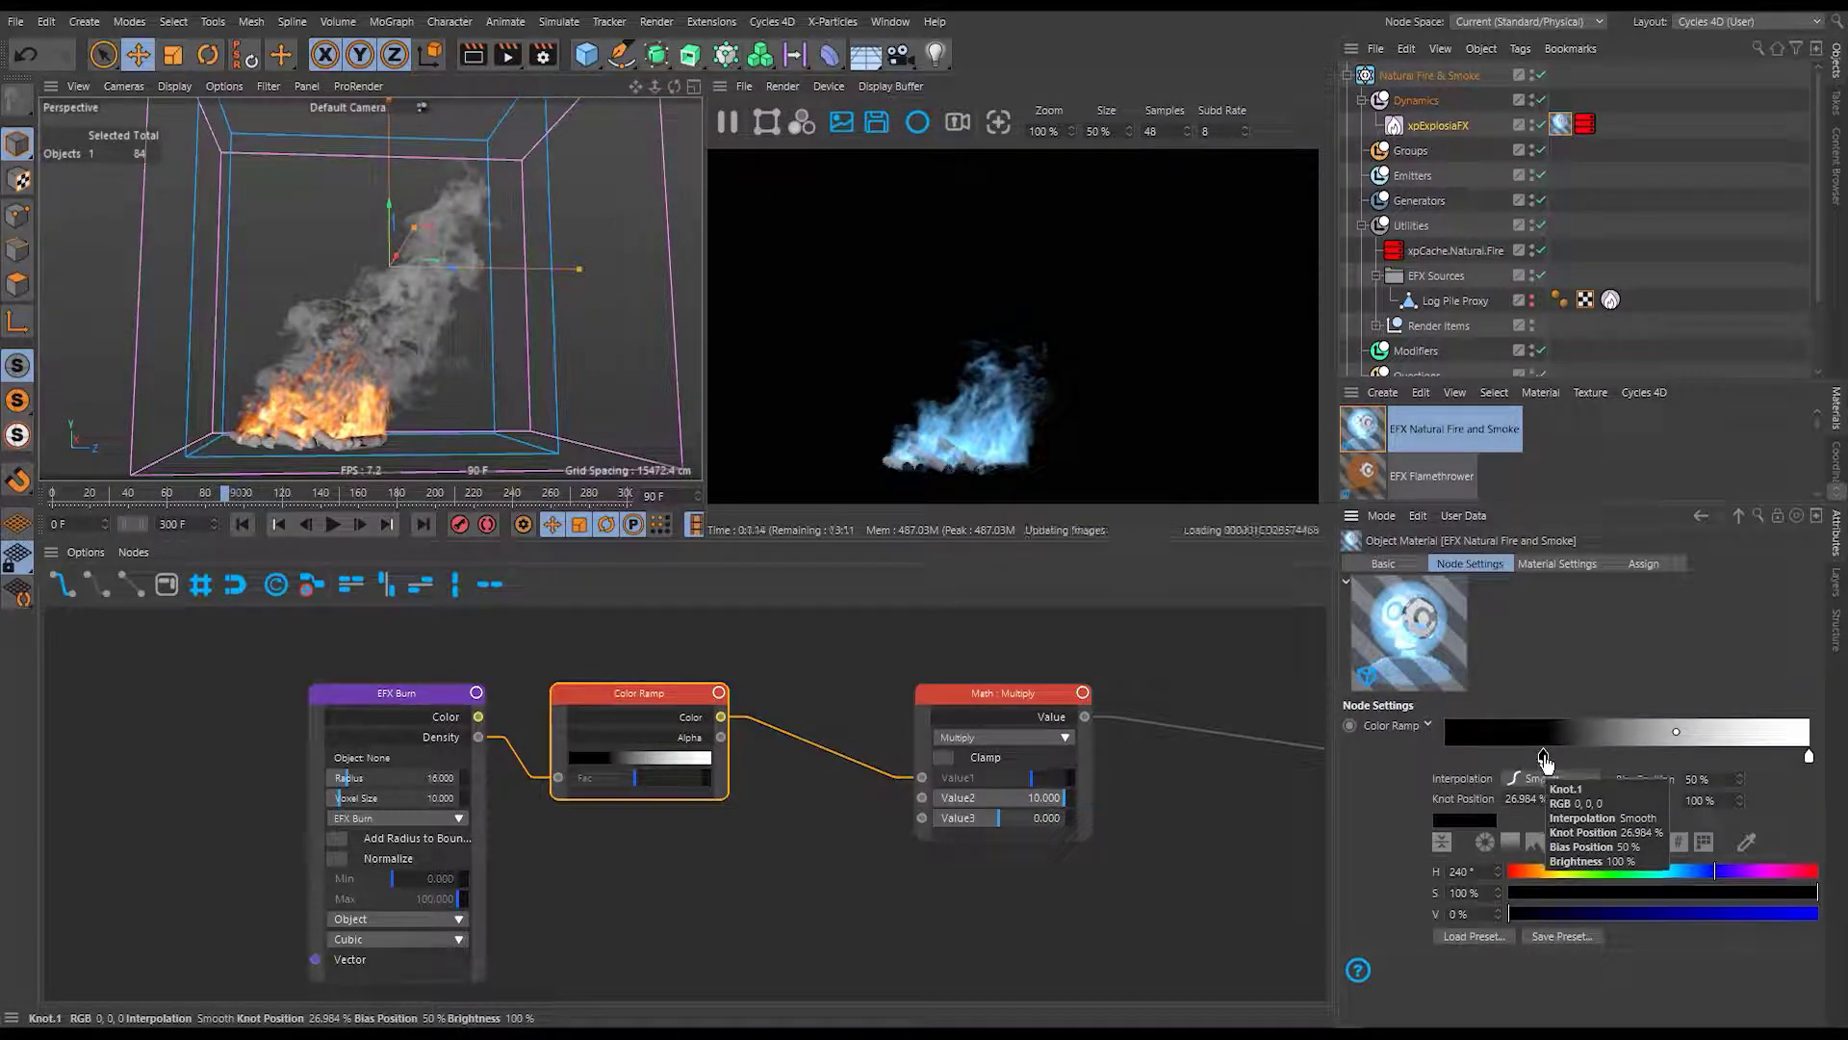
{"action": "left_click_drag", "start_coordinate": [1545, 758], "coordinate": [1626, 760]}
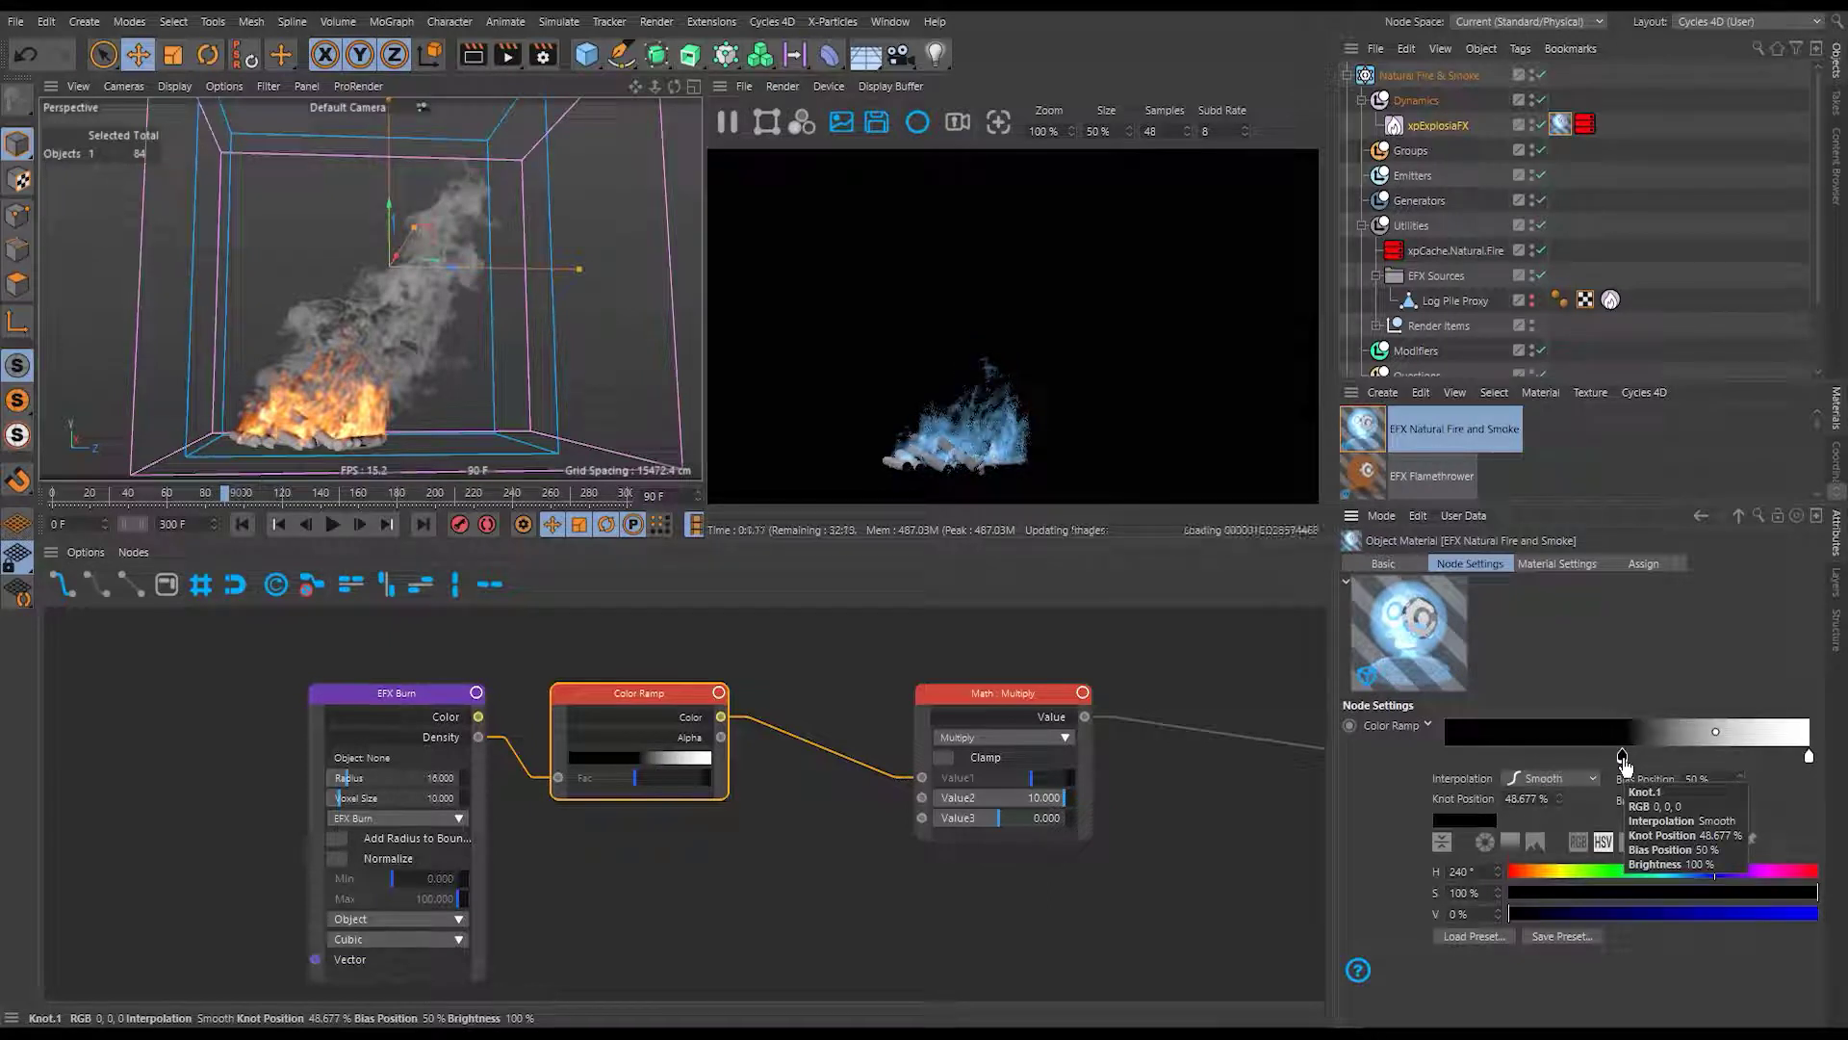
{"action": "left_click_drag", "start_coordinate": [1624, 764], "coordinate": [1613, 765]}
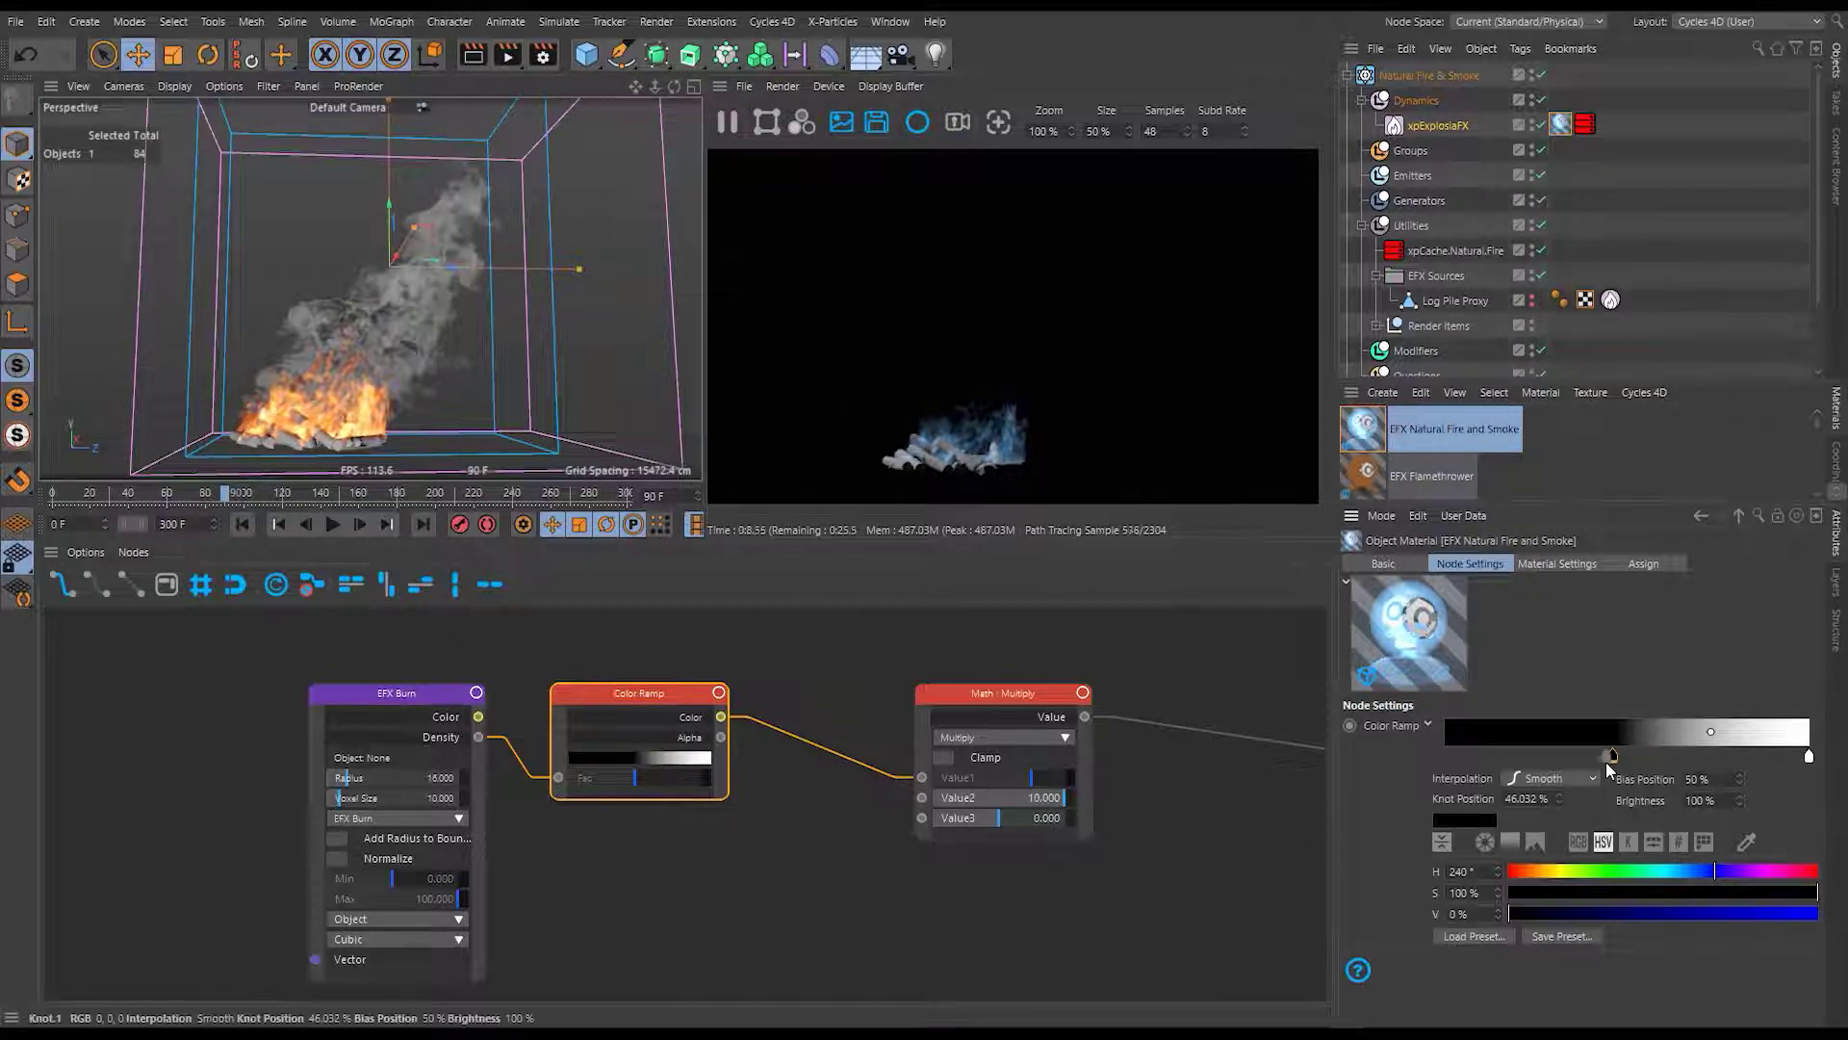
{"action": "left_click_drag", "start_coordinate": [1577, 761], "coordinate": [1517, 760]}
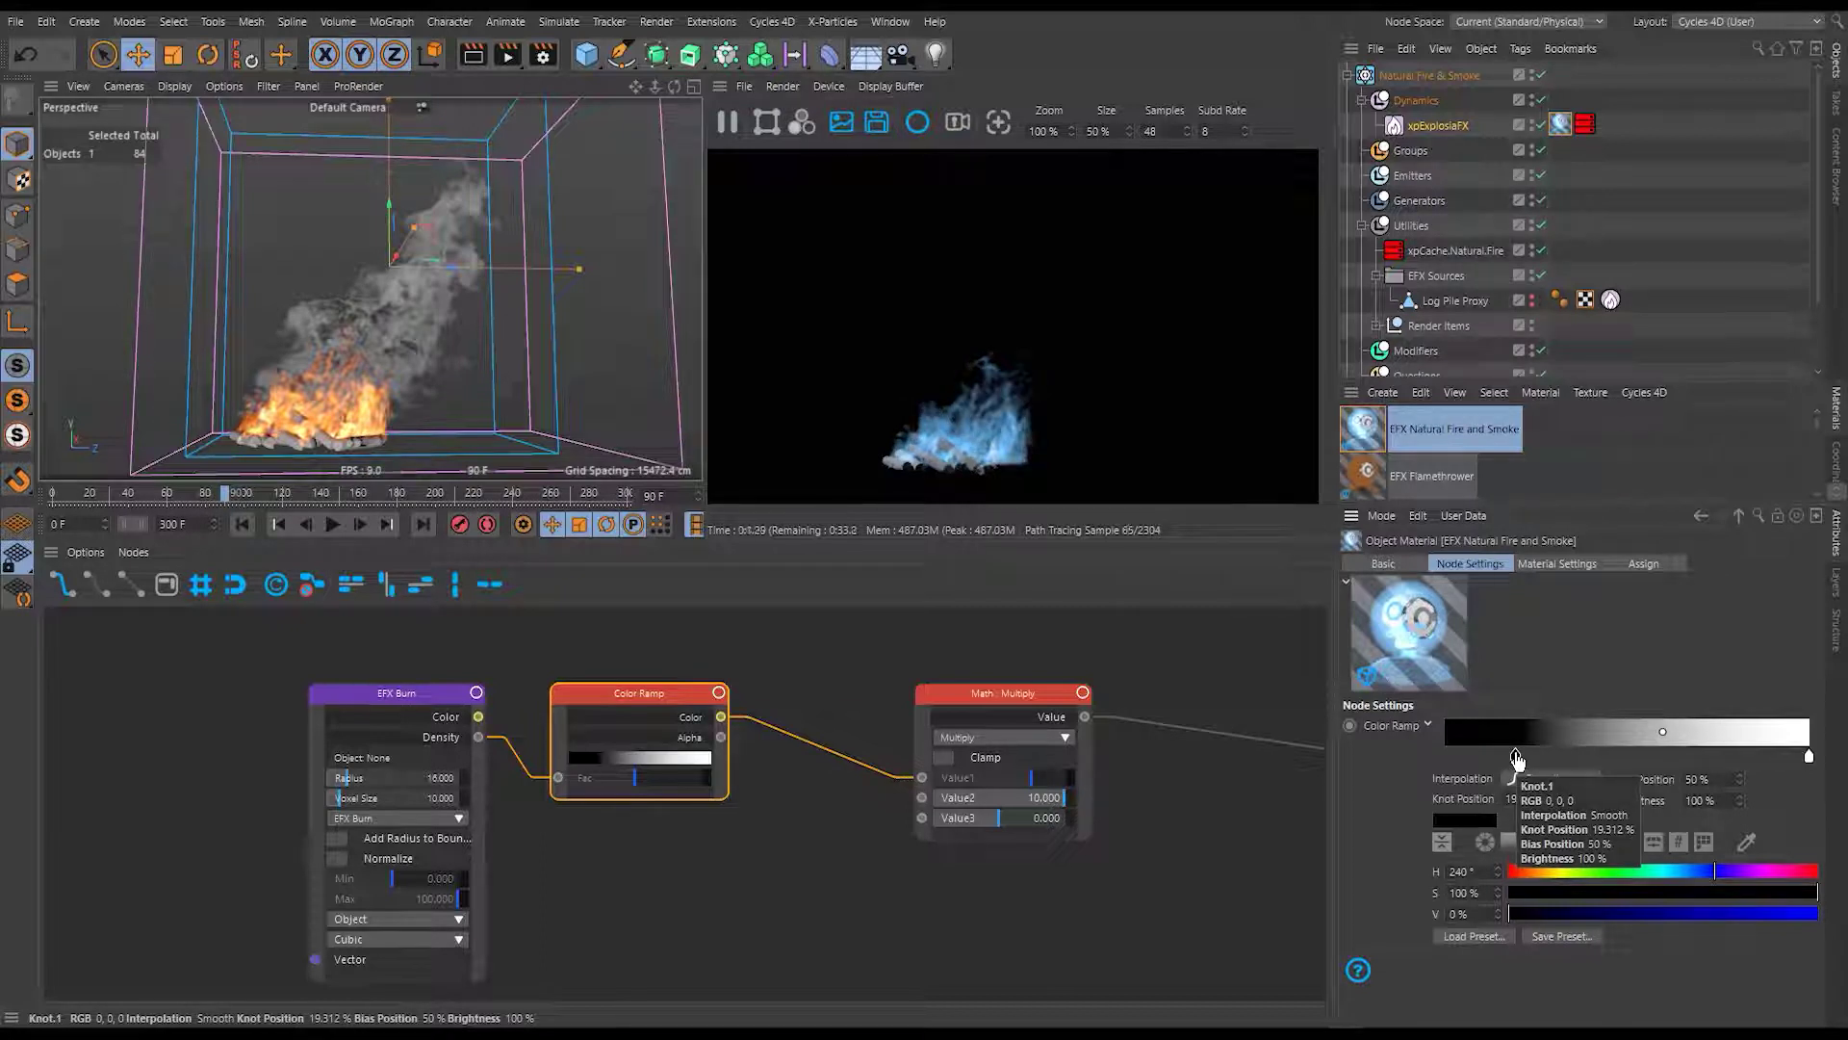
Try the Color Ramp's black knot at 0%, check the fire up close, and place the knot at about 6%.
{"action": "left_click_drag", "start_coordinate": [1517, 760], "coordinate": [1367, 725]}
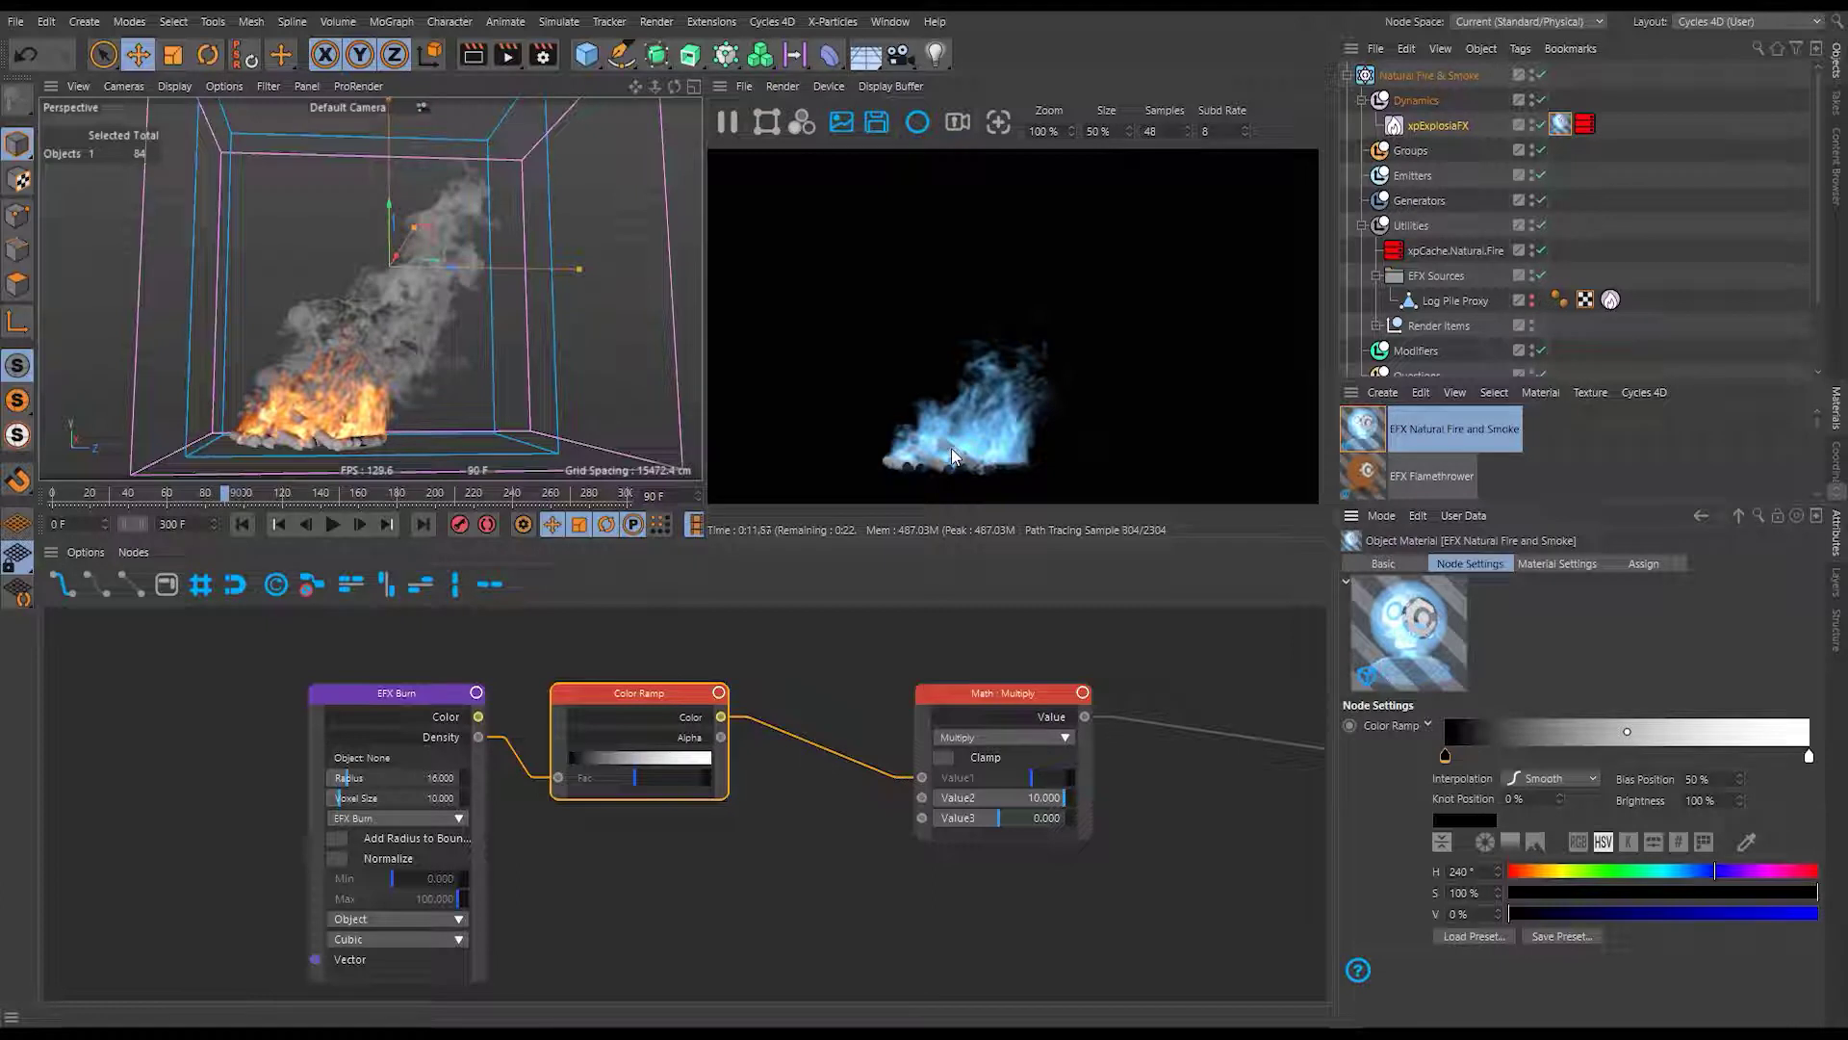
{"action": "scroll", "coordinate": [334, 429], "scroll_direction": "up", "scroll_amount": 2}
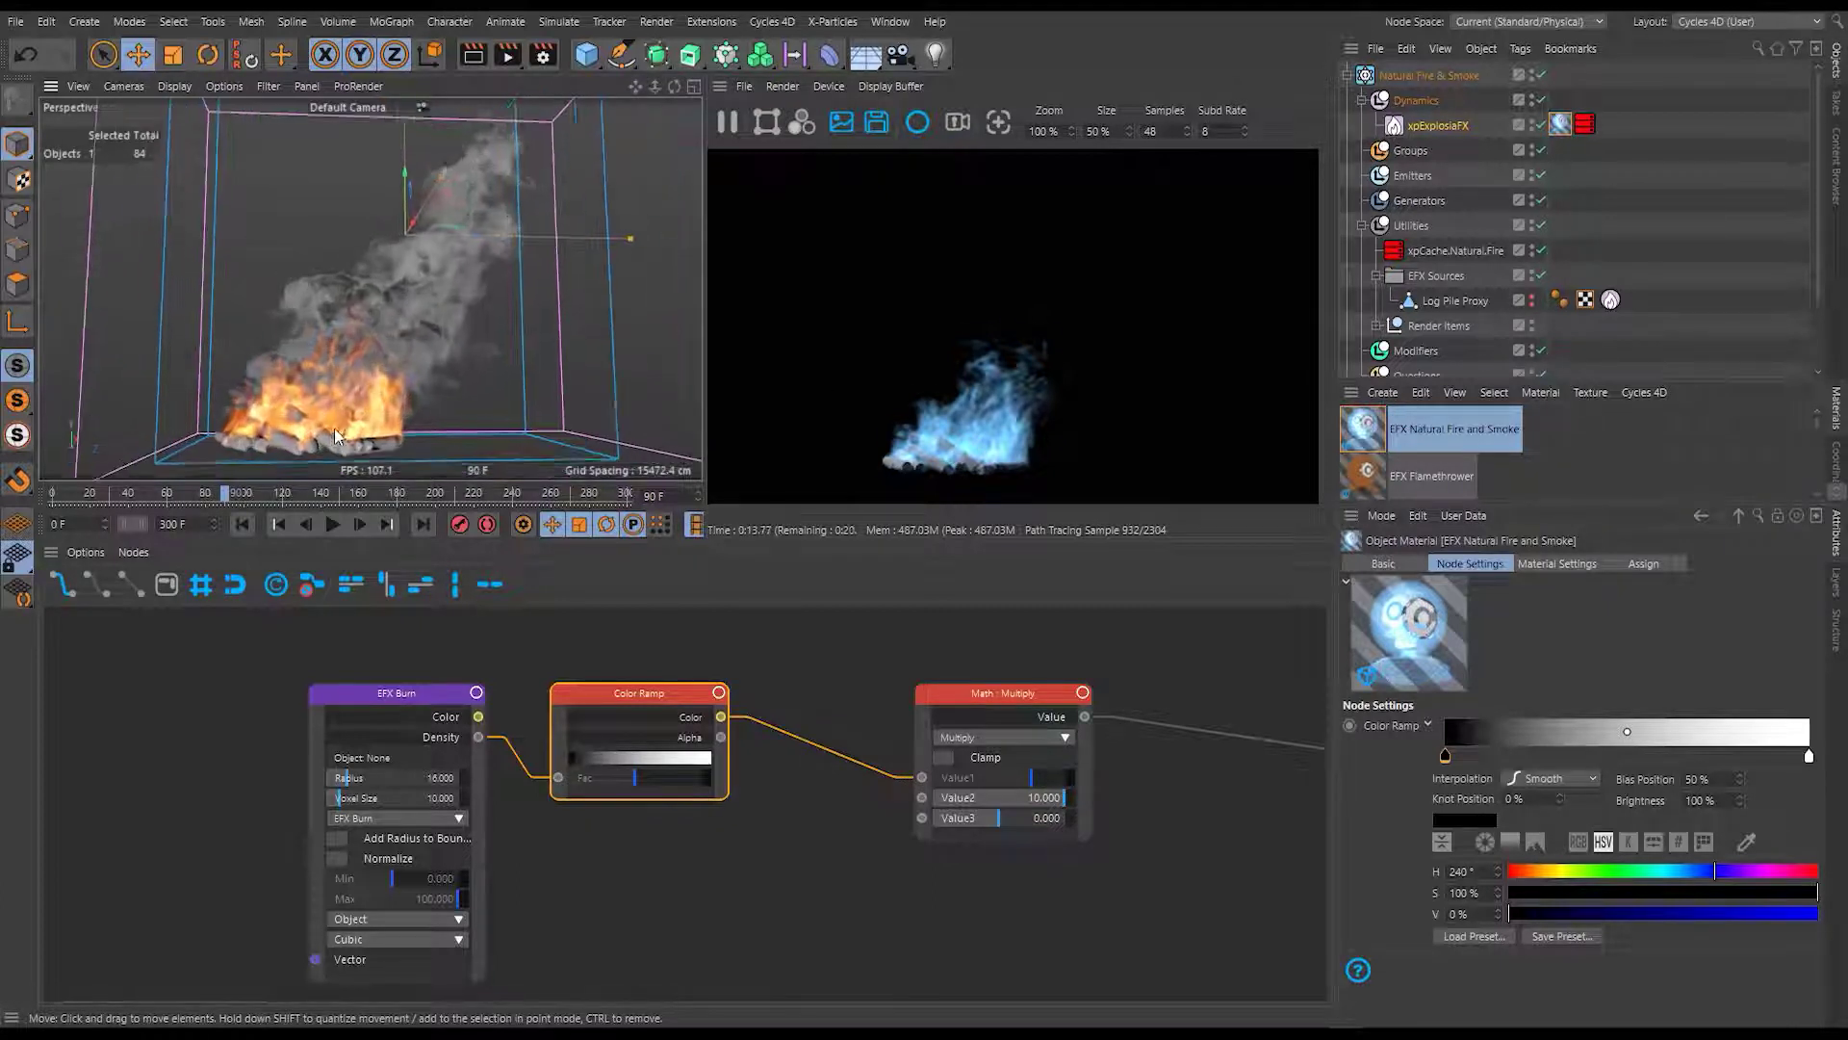
{"action": "scroll", "coordinate": [333, 429], "scroll_direction": "up", "scroll_amount": 4}
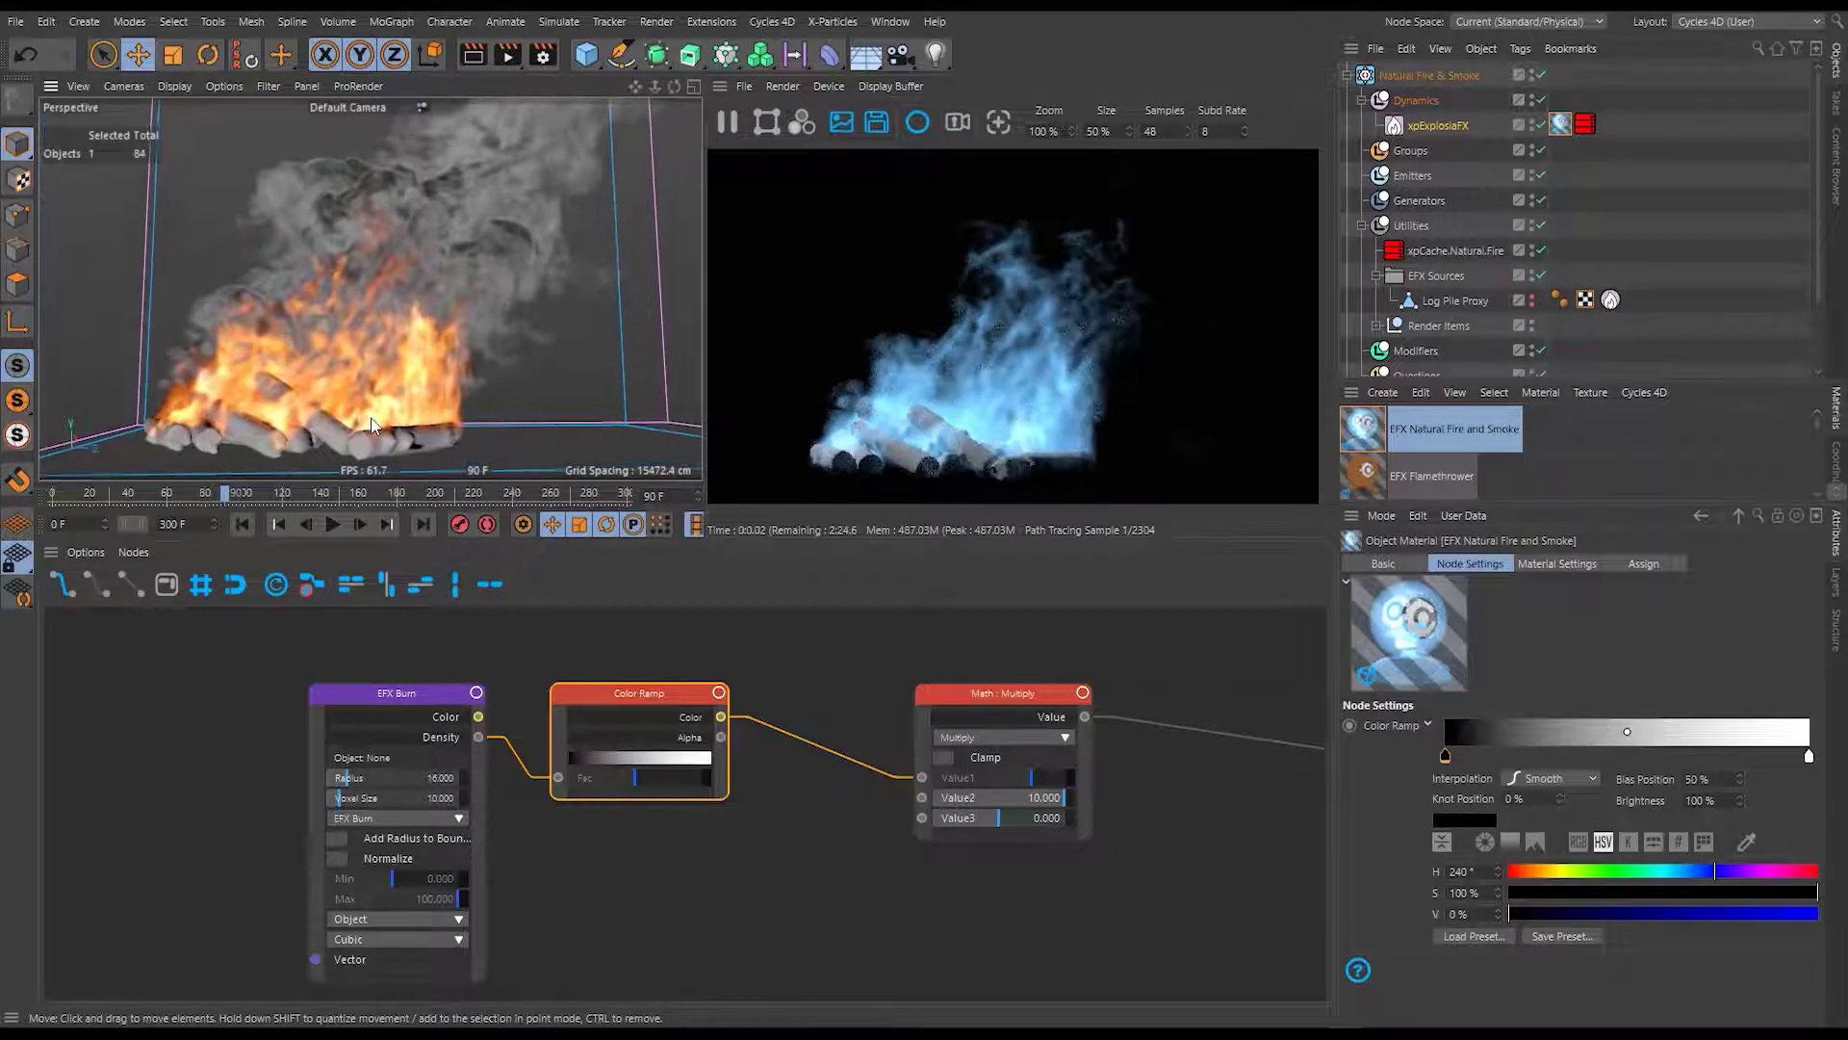
{"action": "scroll", "coordinate": [372, 425], "scroll_direction": "up", "scroll_amount": 1}
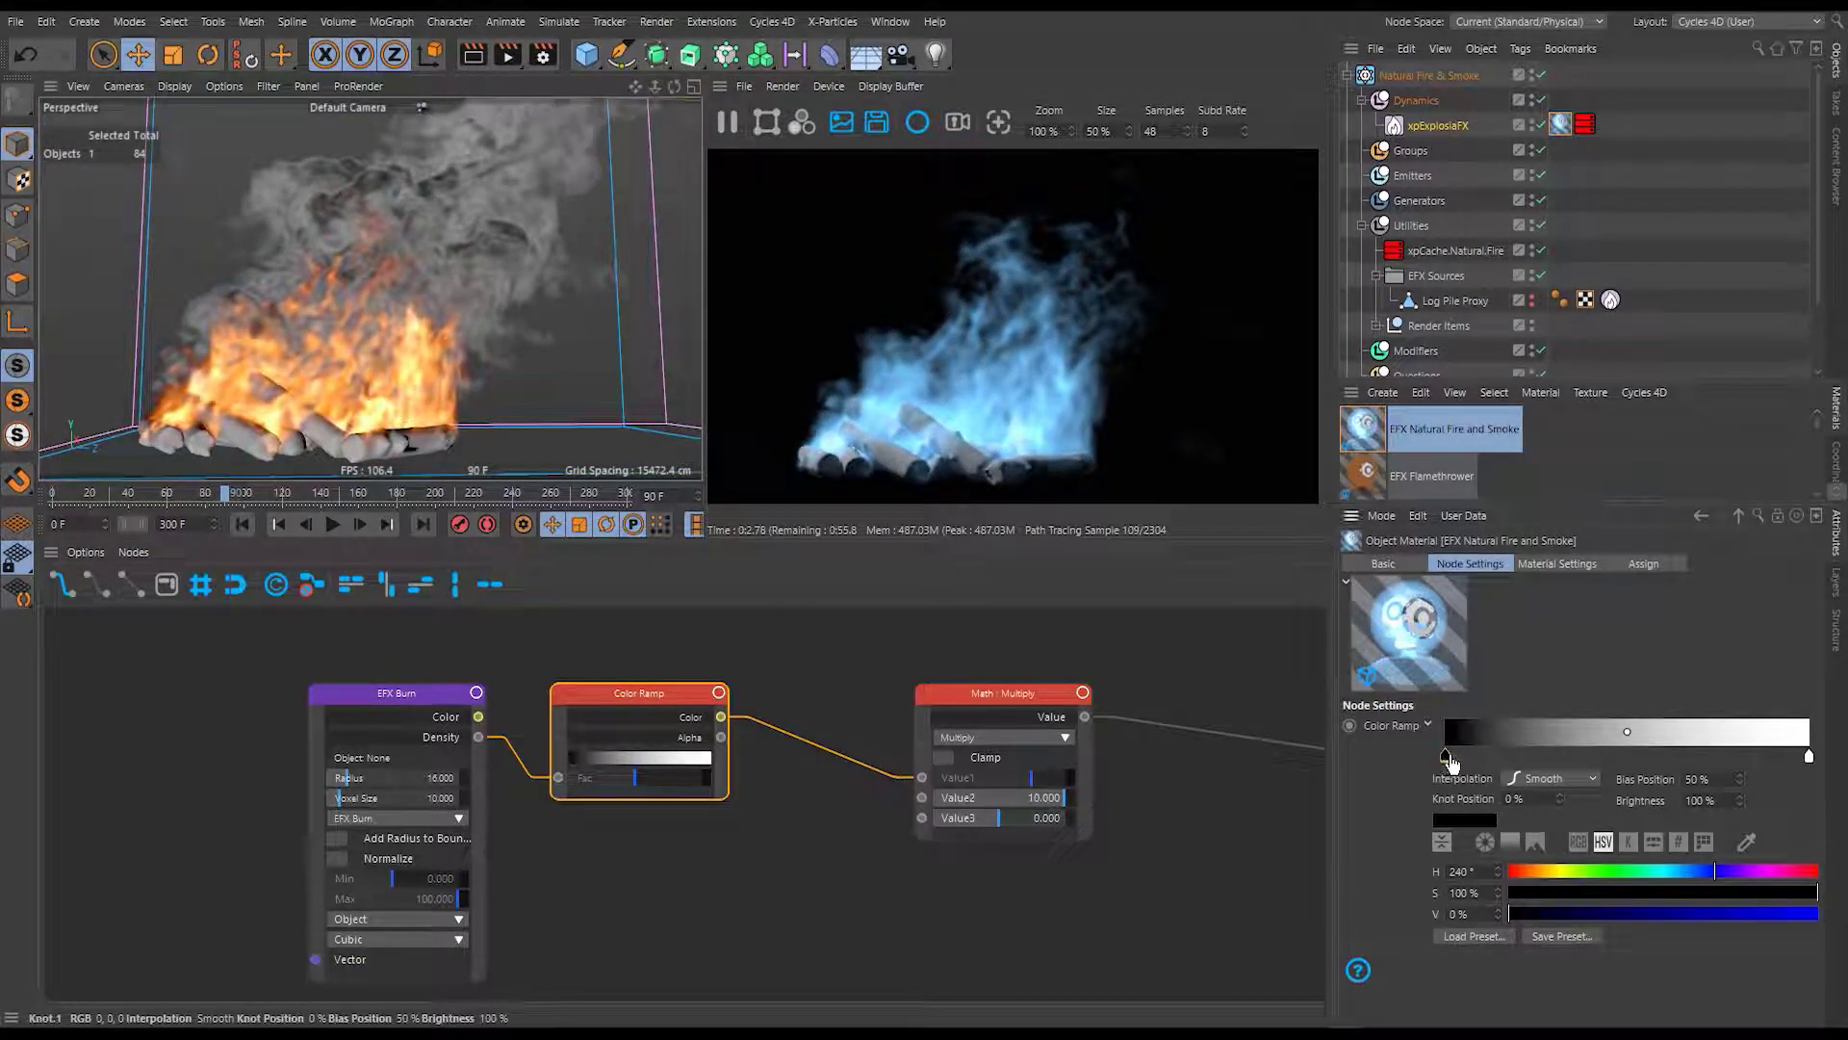
{"action": "left_click_drag", "start_coordinate": [1450, 761], "coordinate": [1468, 758]}
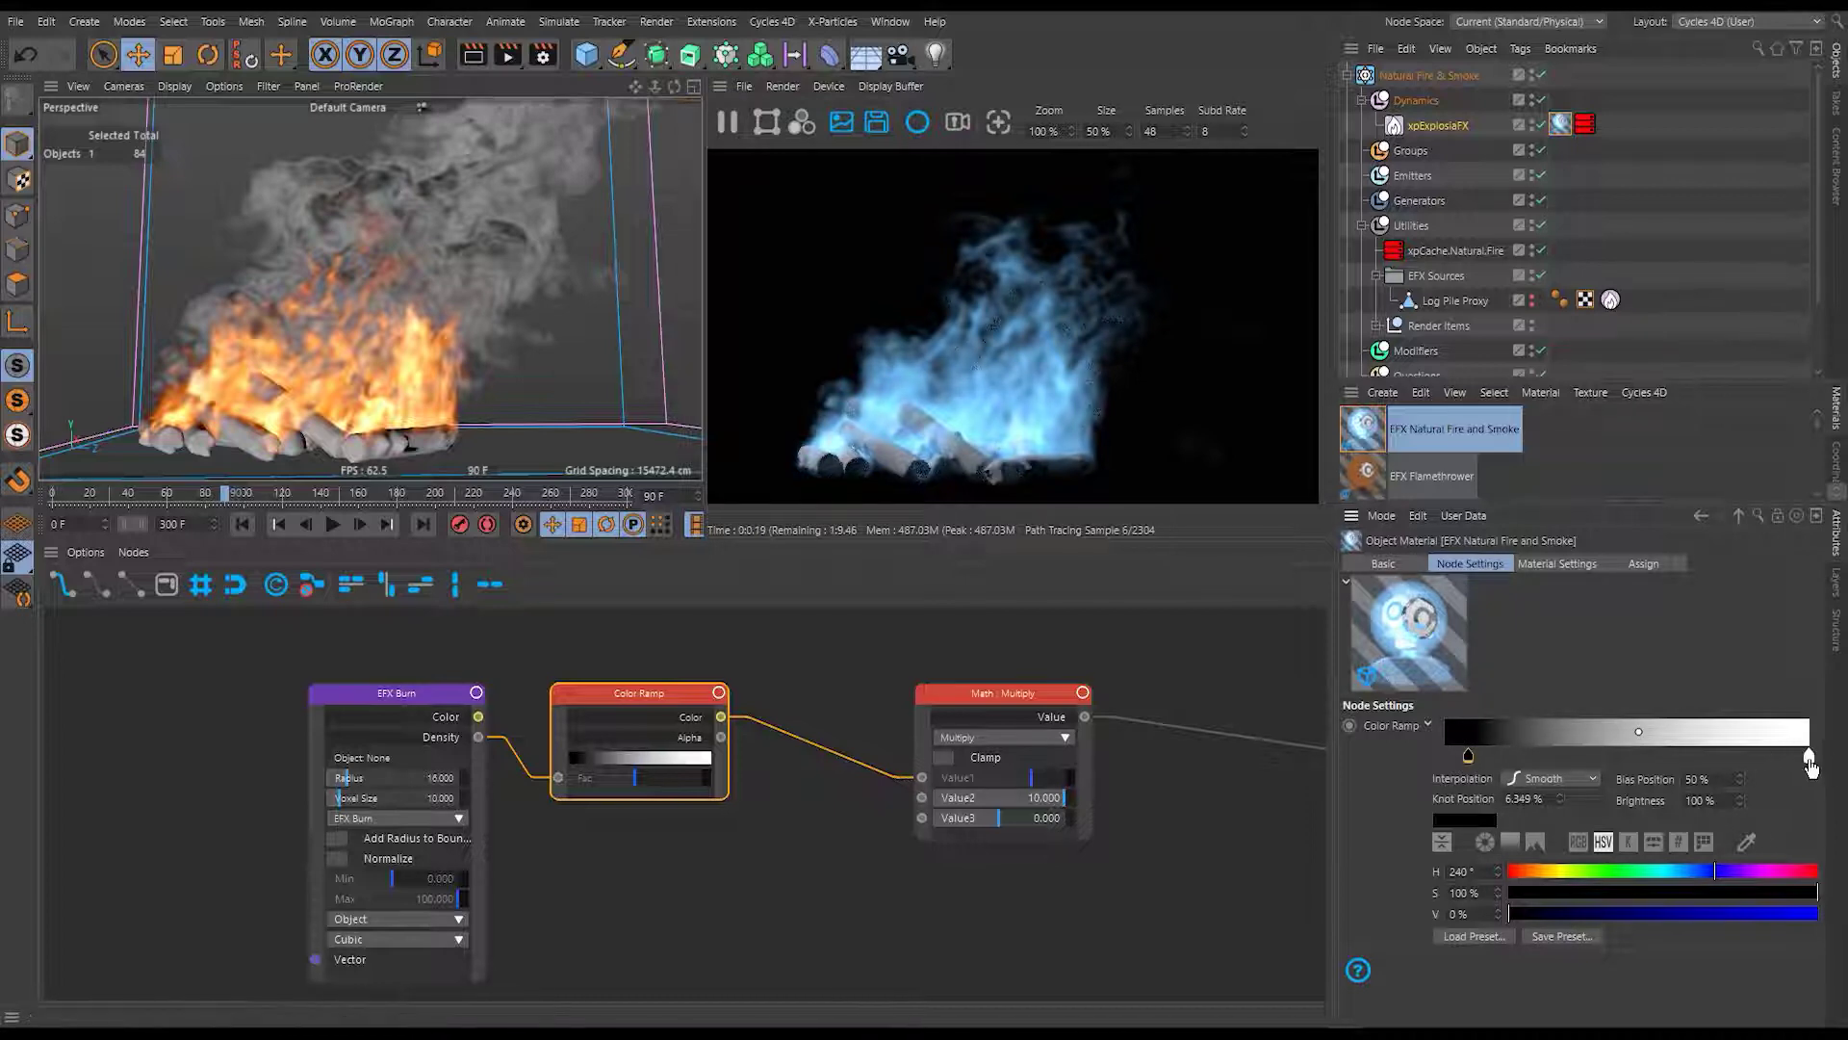
Move the Color Ramp's white knot to about 21% and add a black knot just beyond it at about 27%.
{"action": "left_click_drag", "start_coordinate": [1810, 765], "coordinate": [1522, 759]}
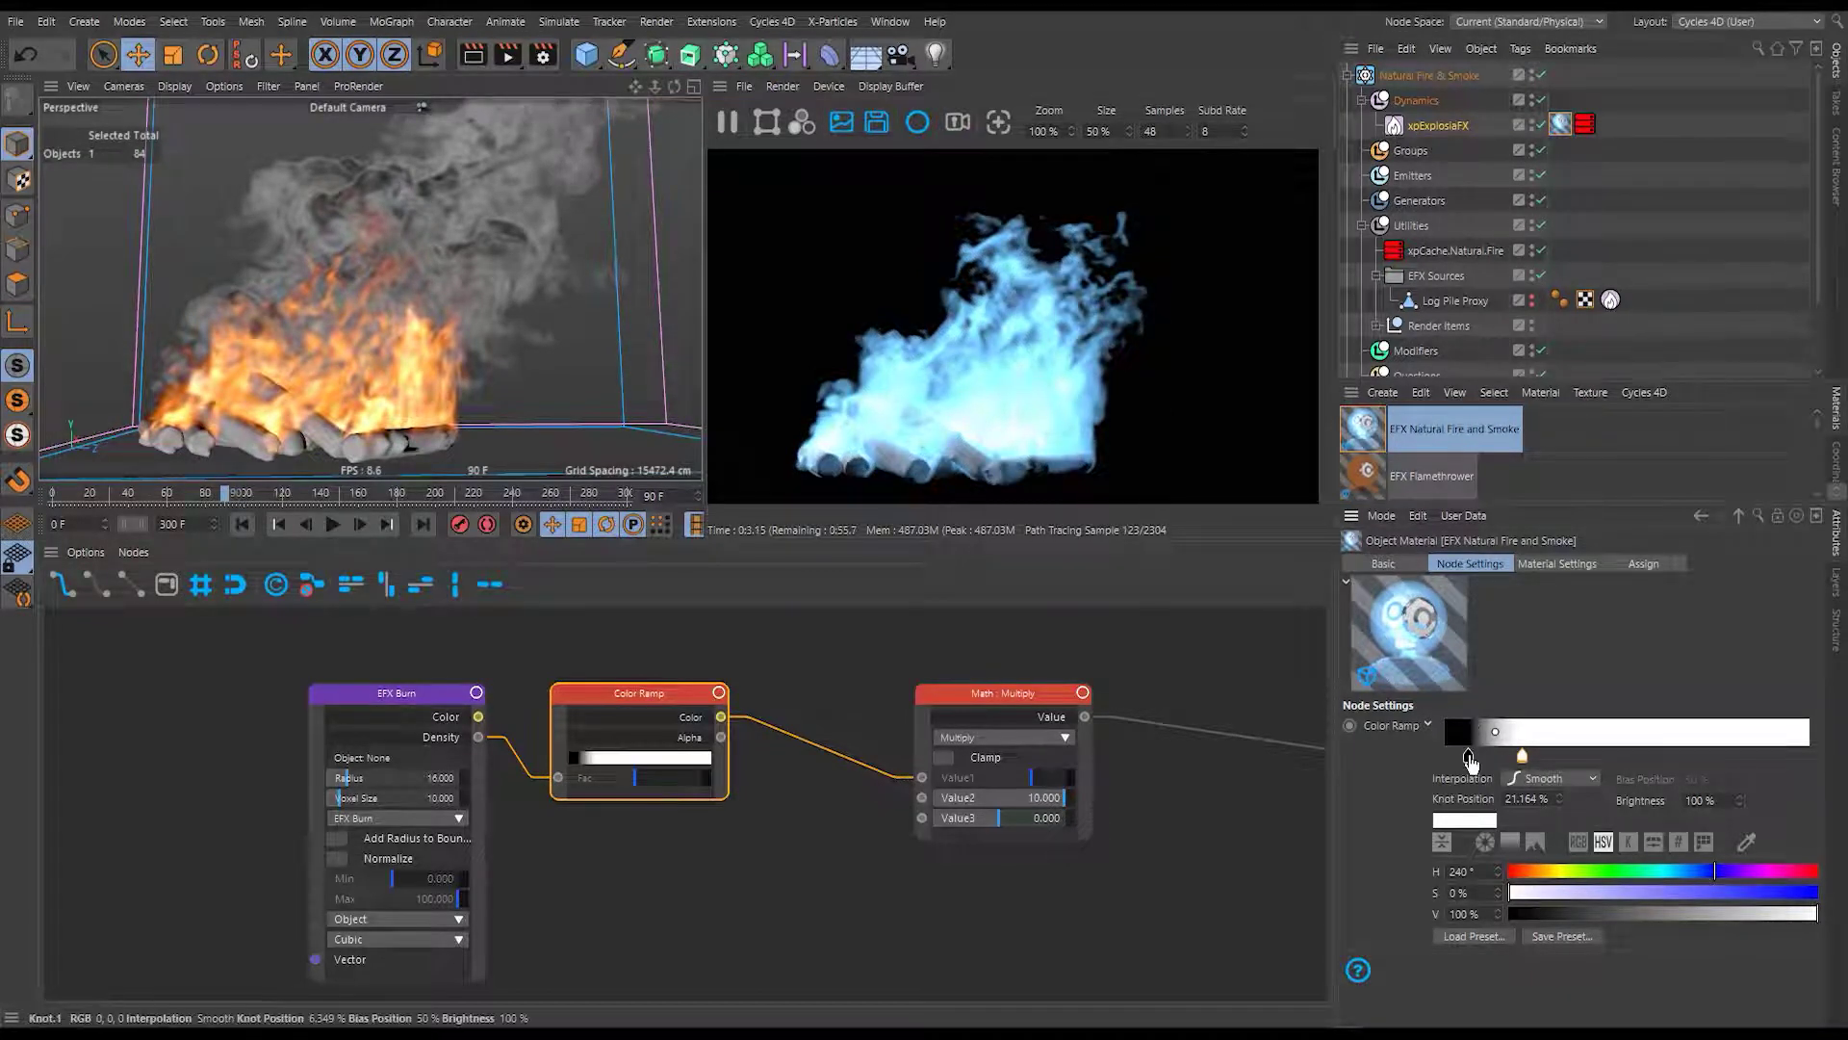
{"action": "left_click", "coordinate": [1548, 757]}
{"action": "left_click_drag", "start_coordinate": [1550, 760], "coordinate": [1546, 758]}
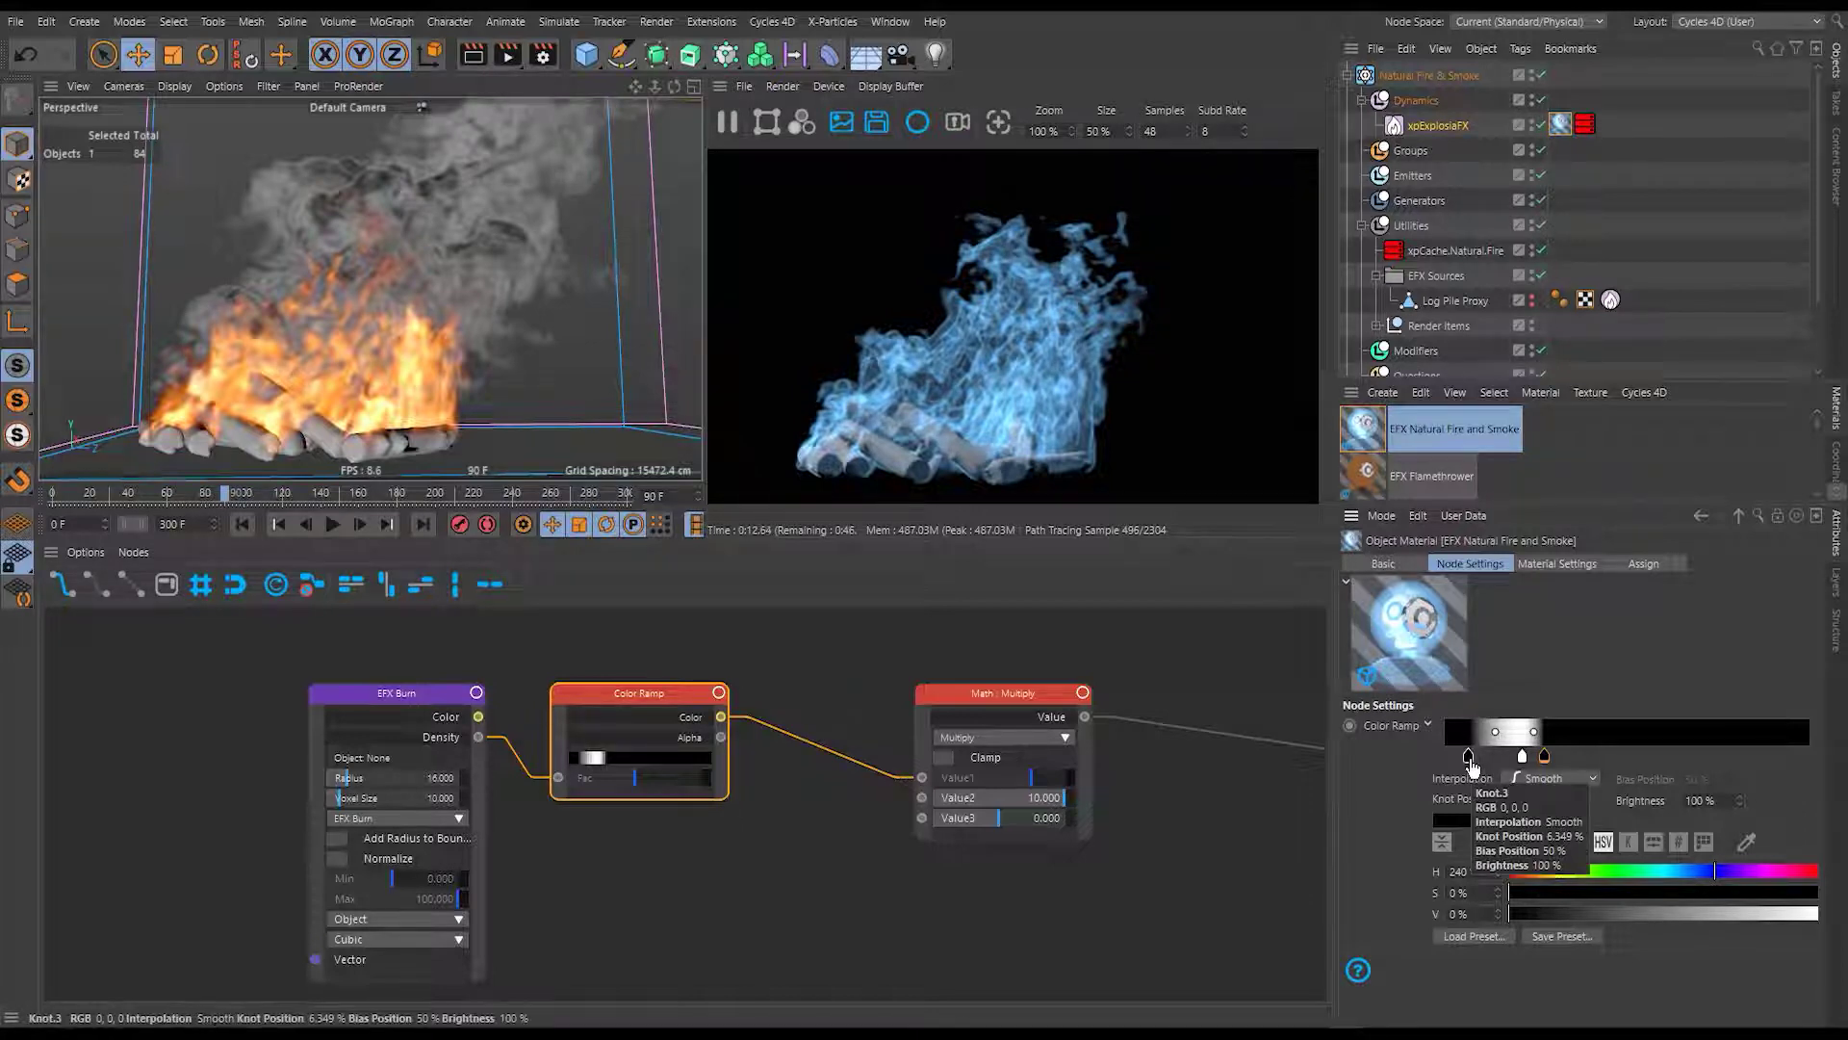
Try the Color Ramp's first black knot at about 19.6%, undo that, and place it at about 8.2%.
{"action": "left_click", "coordinate": [1519, 759]}
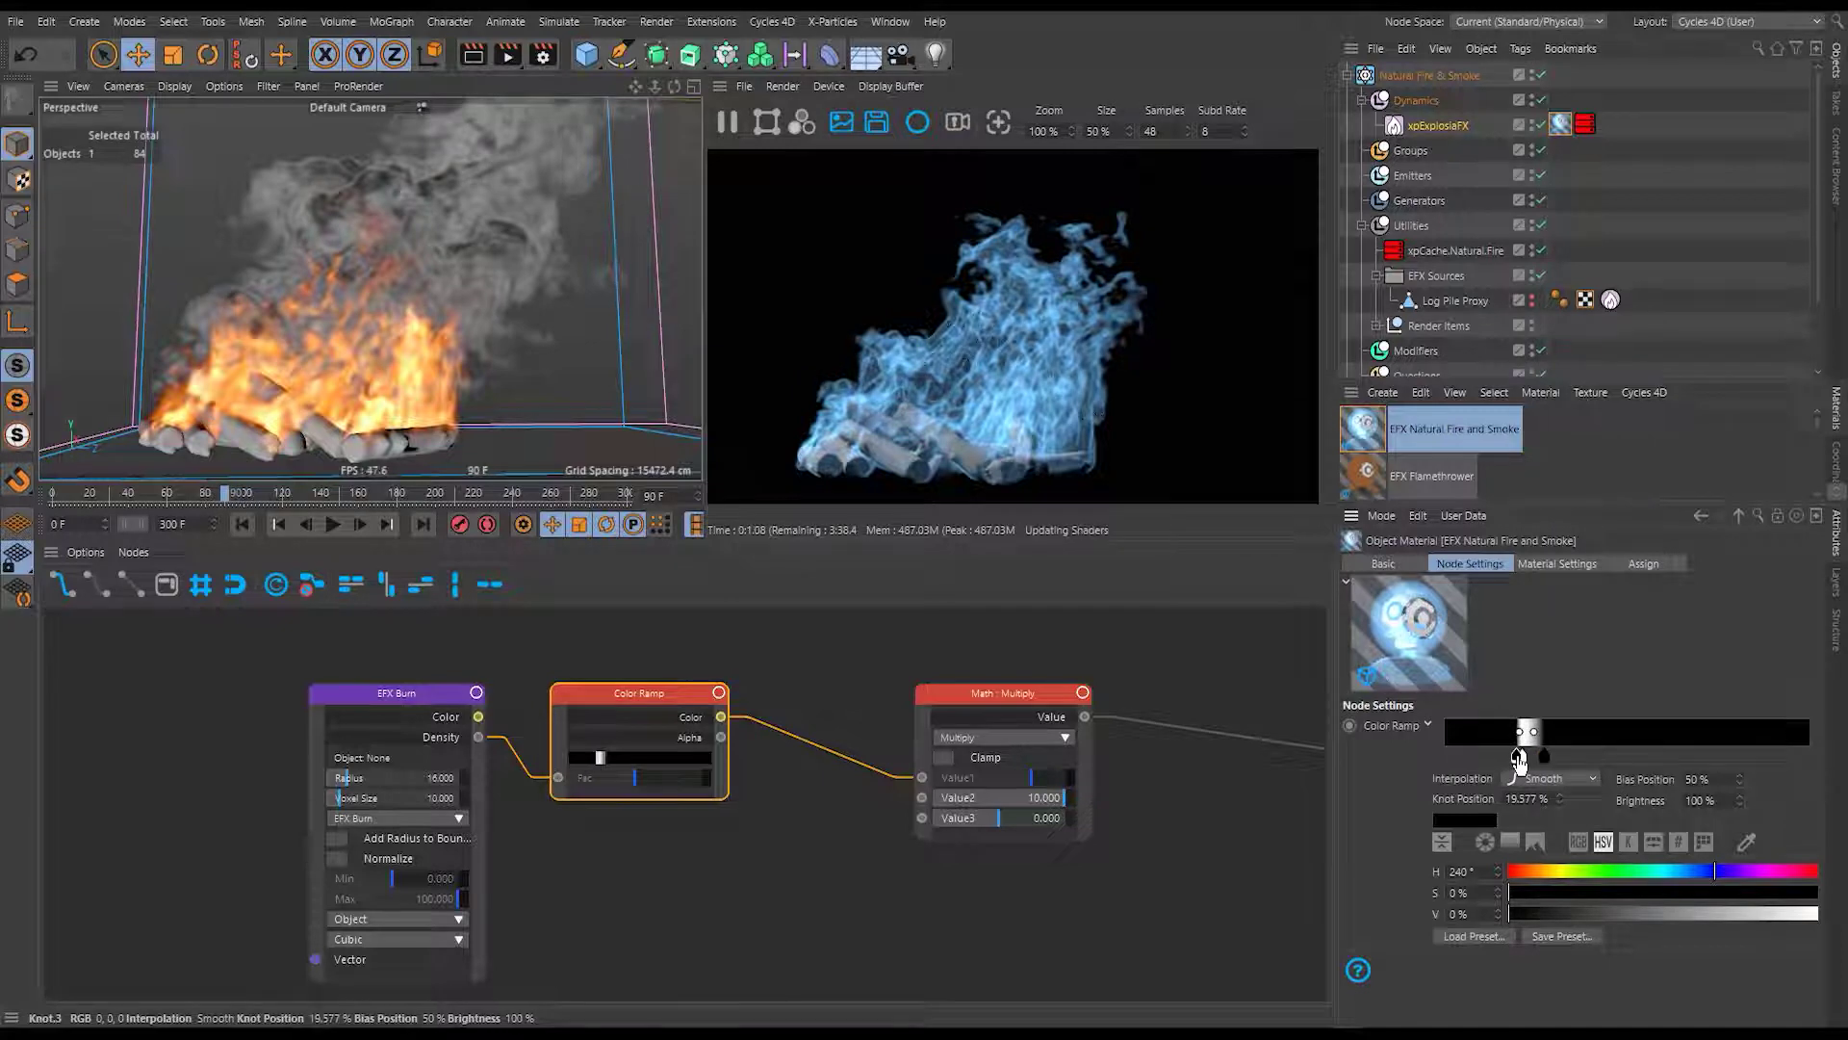
{"action": "left_click_drag", "start_coordinate": [1519, 759], "coordinate": [1520, 759]}
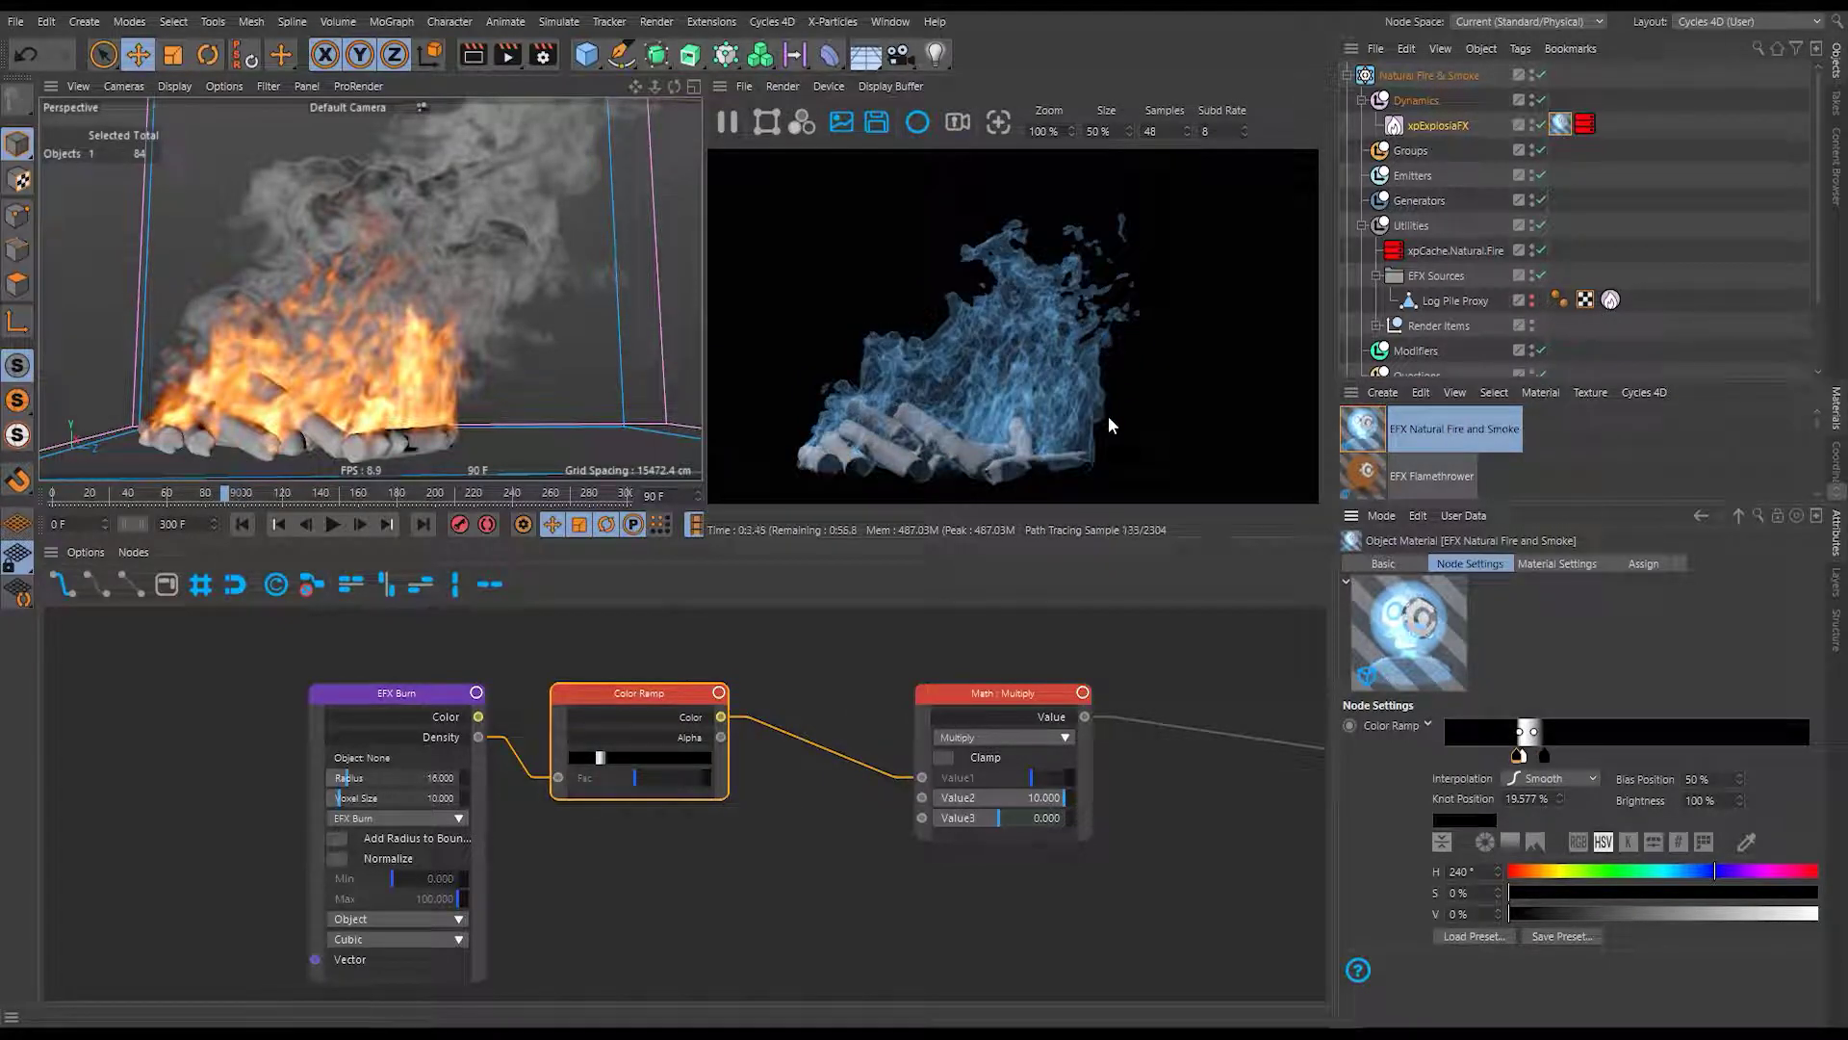
{"action": "key", "text": "ctrl+z"}
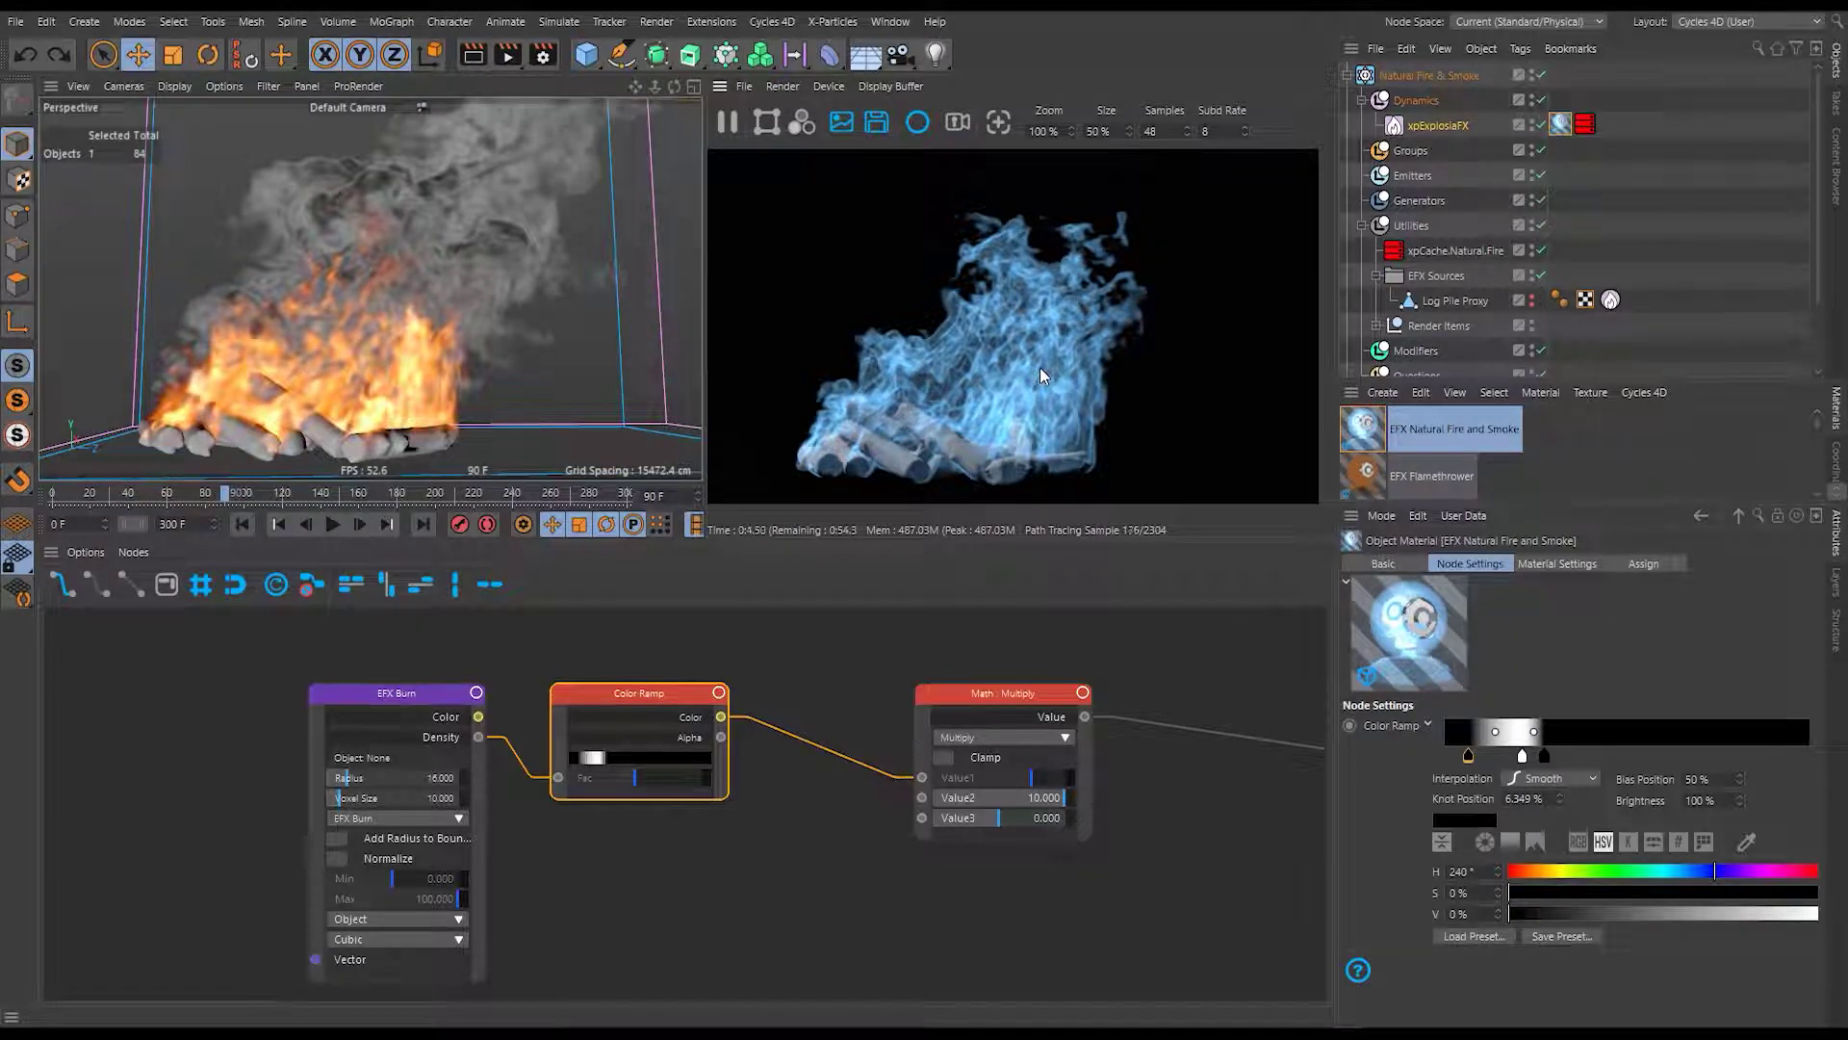
{"action": "key", "text": "ctrl+y"}
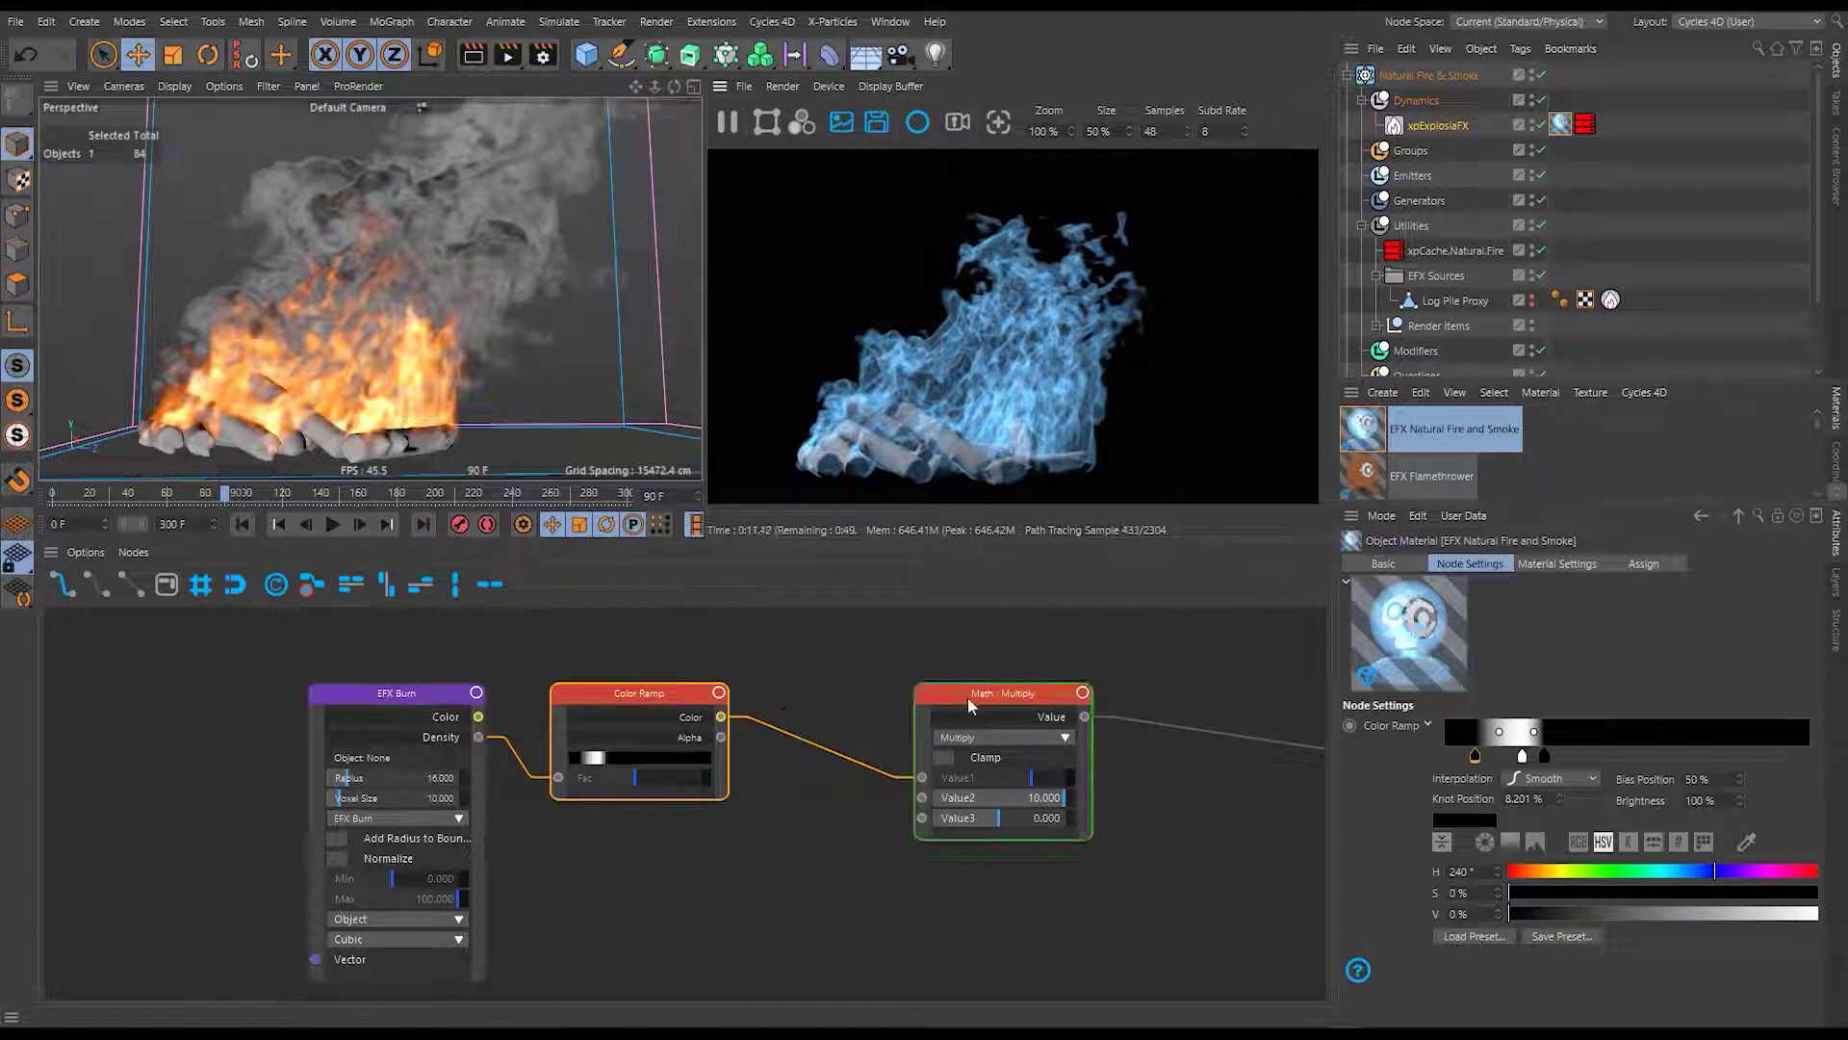
Move the Math Multiply node closer to the Color Ramp and shift the whole EFX Burn chain down in the node graph.
{"action": "left_click_drag", "start_coordinate": [971, 705], "coordinate": [848, 705]}
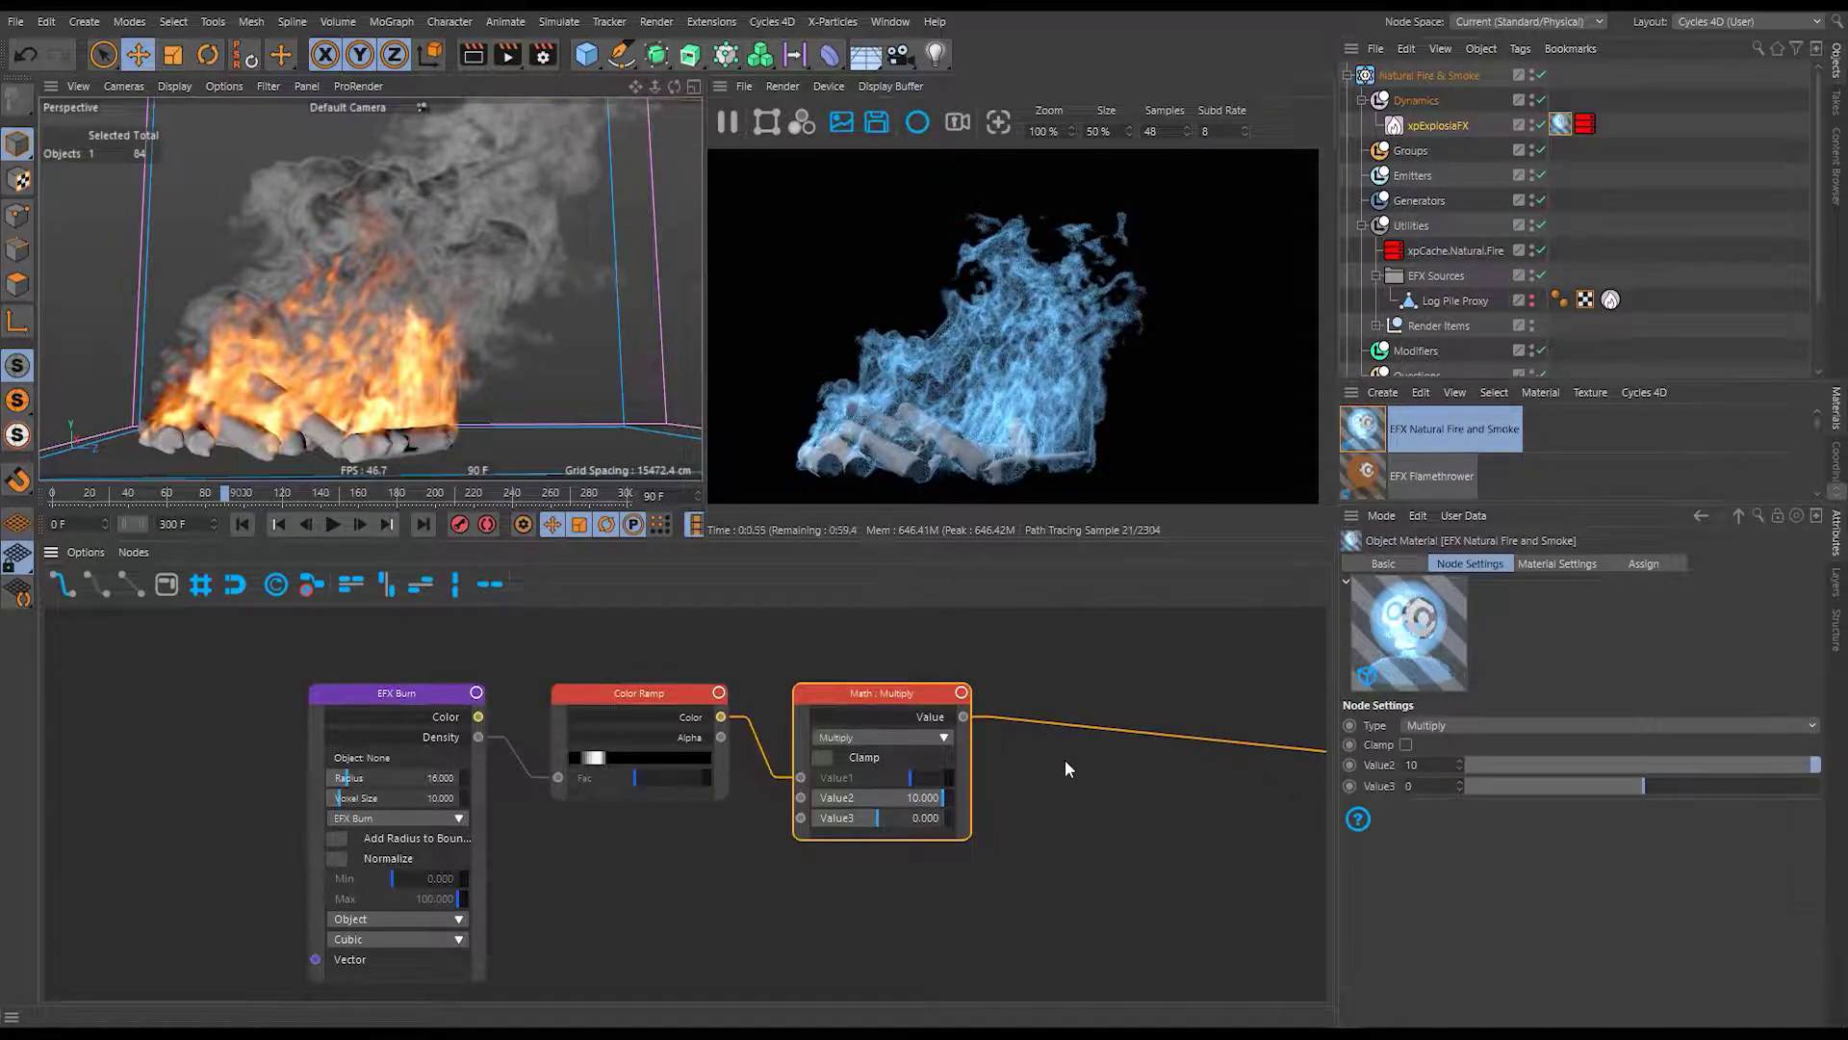
{"action": "scroll", "coordinate": [1062, 772], "scroll_direction": "down", "scroll_amount": 2}
{"action": "middle_click_drag", "start_coordinate": [1229, 841], "coordinate": [916, 867]}
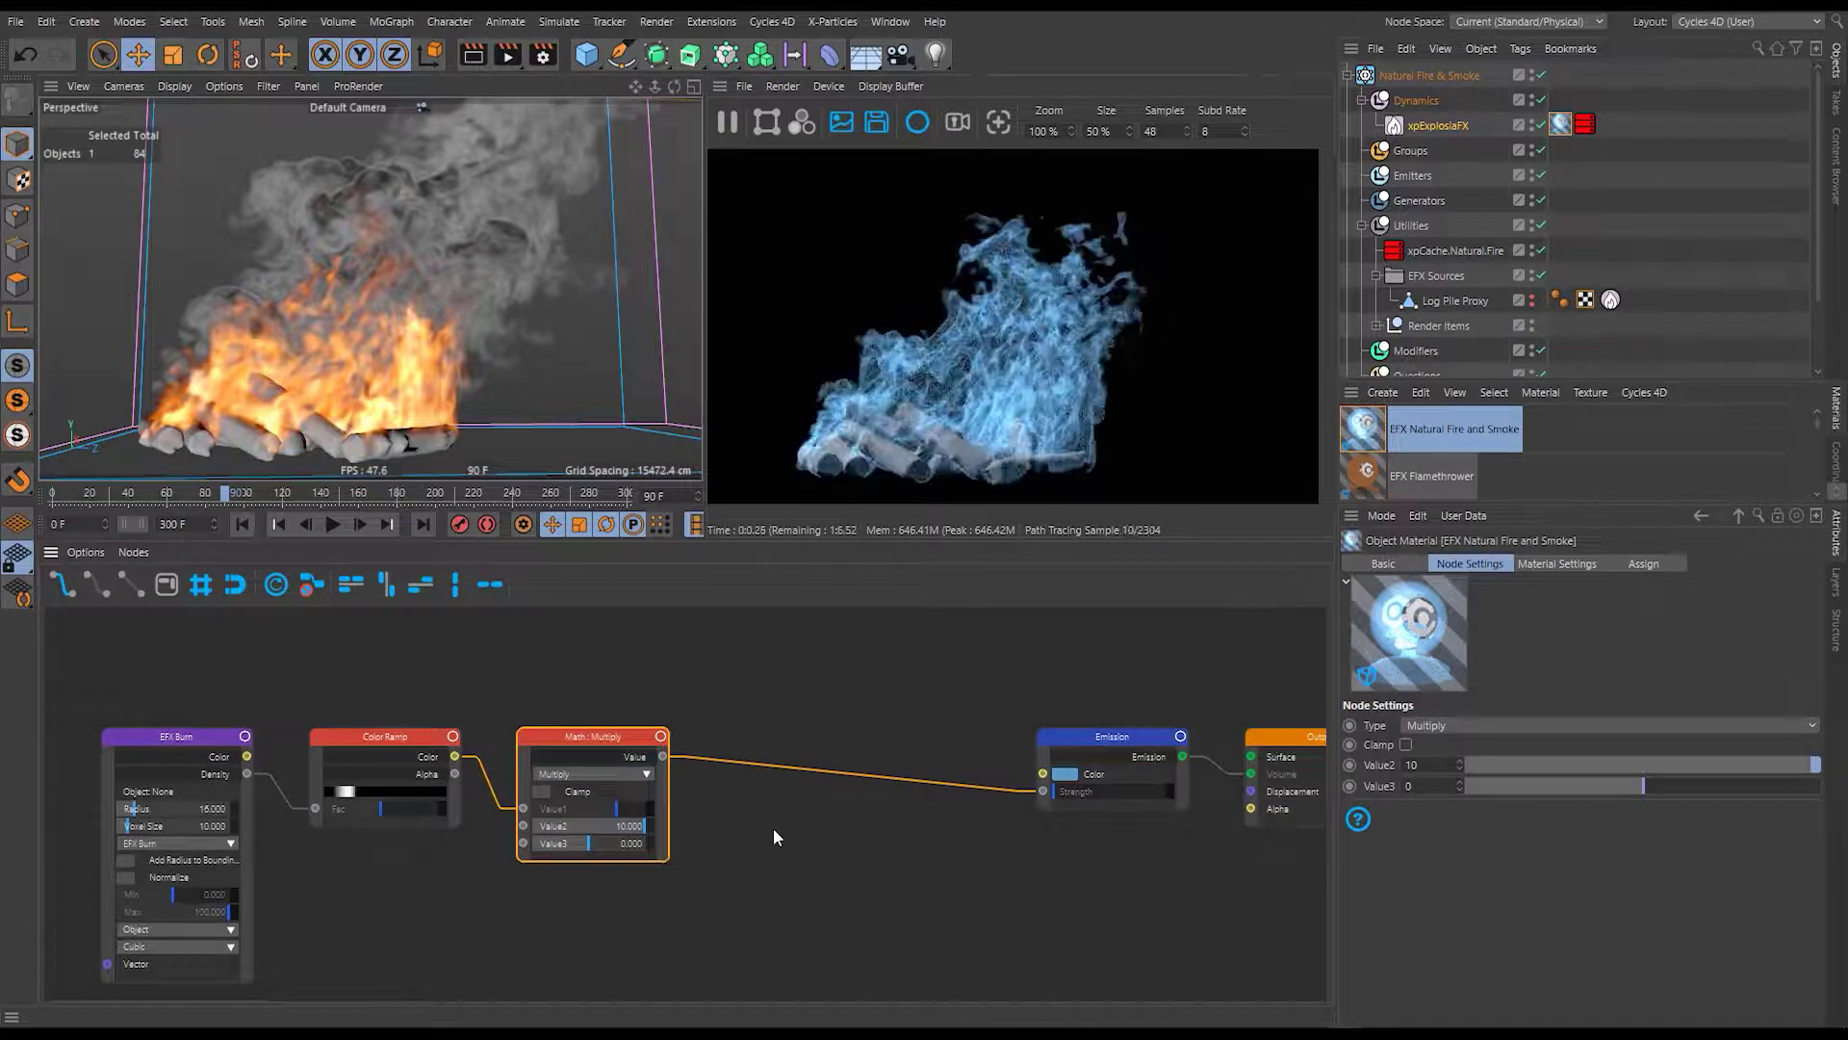
{"action": "mouse_move", "coordinate": [776, 836]}
{"action": "left_mouse_down"}
{"action": "mouse_move", "coordinate": [408, 655]}
{"action": "mouse_move", "coordinate": [164, 658]}
{"action": "left_mouse_up"}
{"action": "mouse_move", "coordinate": [609, 750]}
{"action": "left_mouse_down"}
{"action": "mouse_move", "coordinate": [816, 900]}
{"action": "mouse_move", "coordinate": [713, 959]}
{"action": "left_mouse_up"}
{"action": "left_click", "coordinate": [668, 780]}
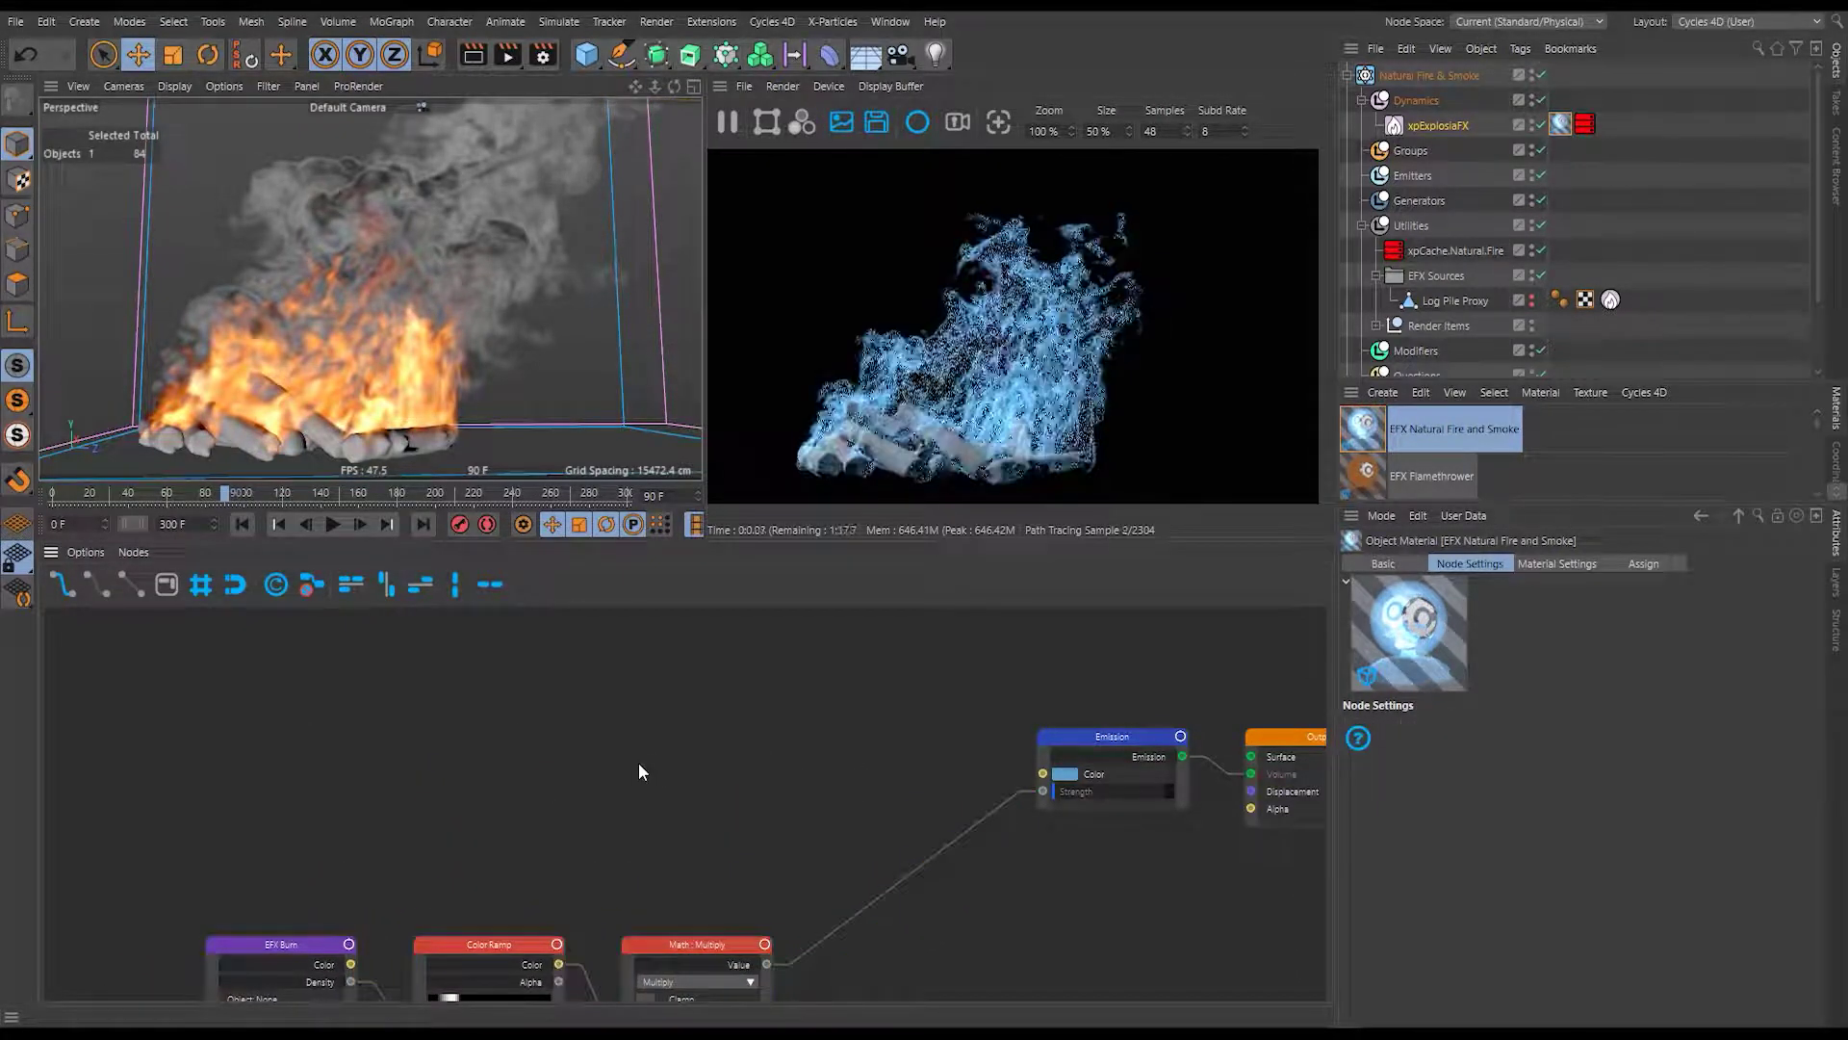
Add a Blackbody node above the EFX Burn chain and connect its Color output to the Emission node's Color input.
{"action": "double_click", "coordinate": [617, 725]}
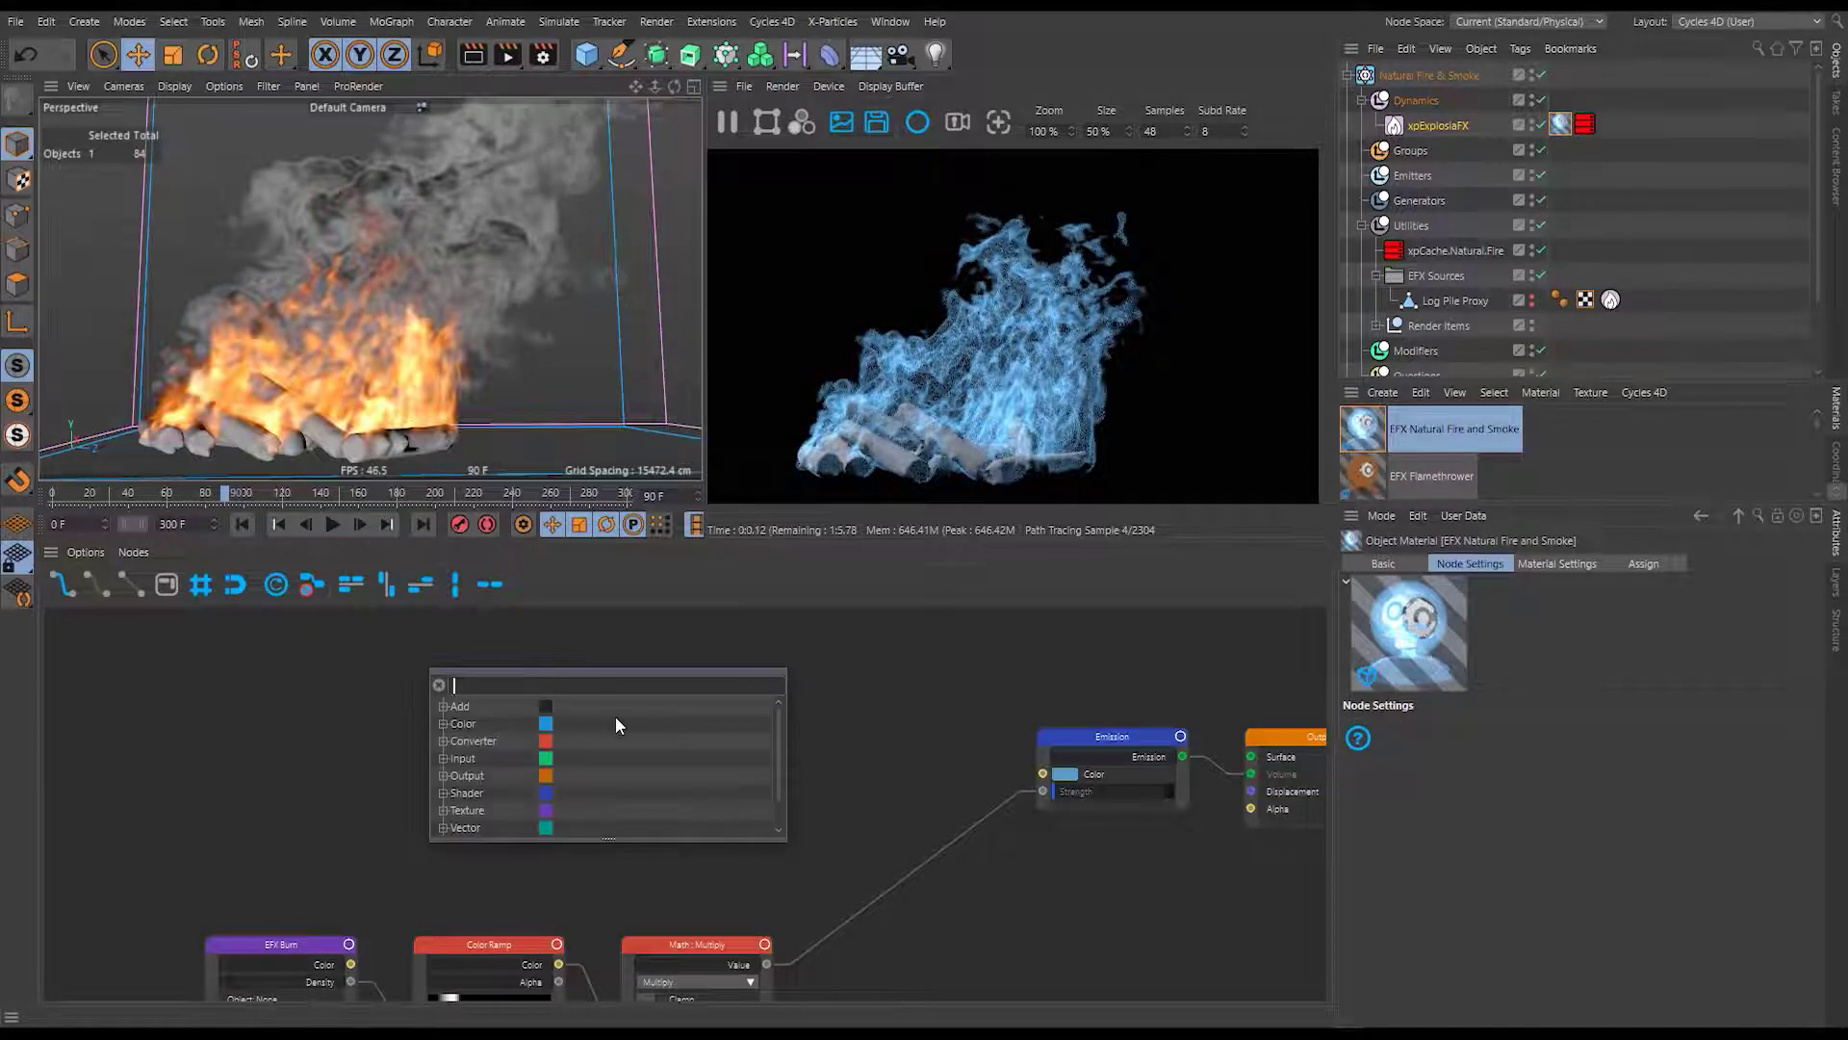
{"action": "type", "text": "black"}
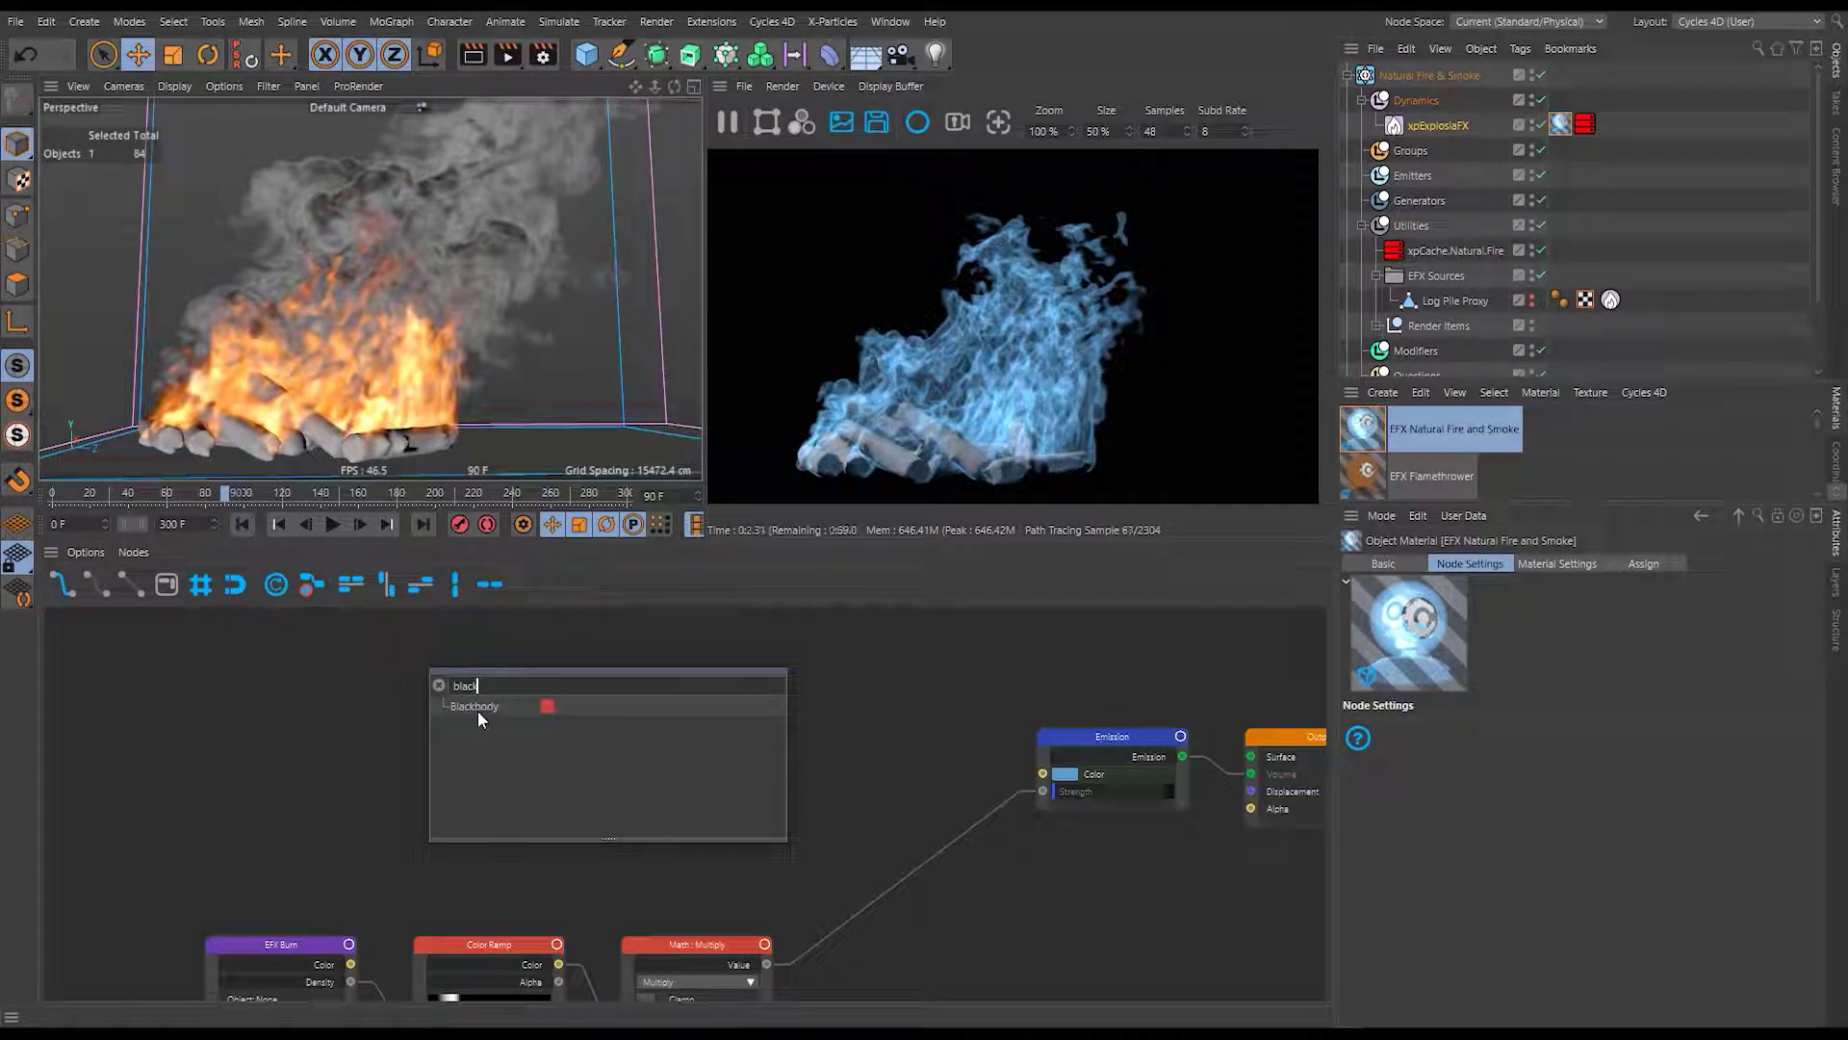
{"action": "left_click_drag", "start_coordinate": [478, 712], "coordinate": [683, 777]}
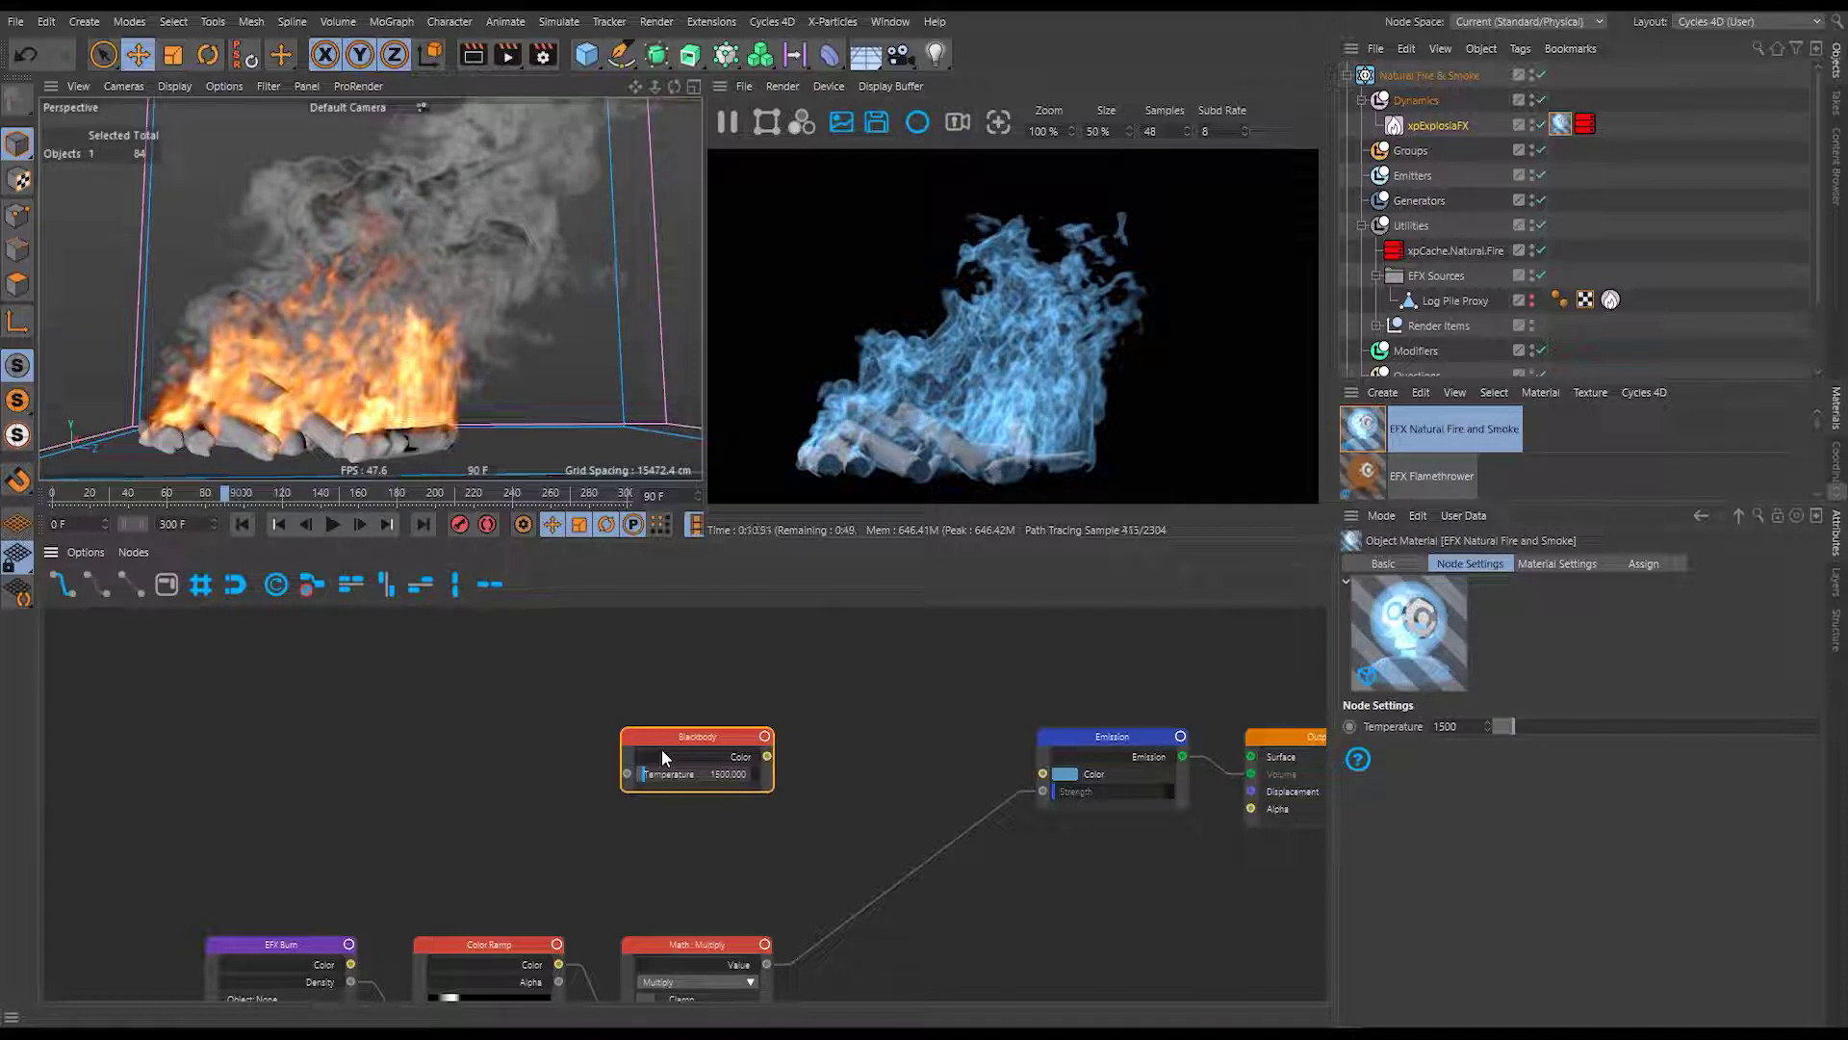
{"action": "left_click_drag", "start_coordinate": [768, 757], "coordinate": [1043, 774]}
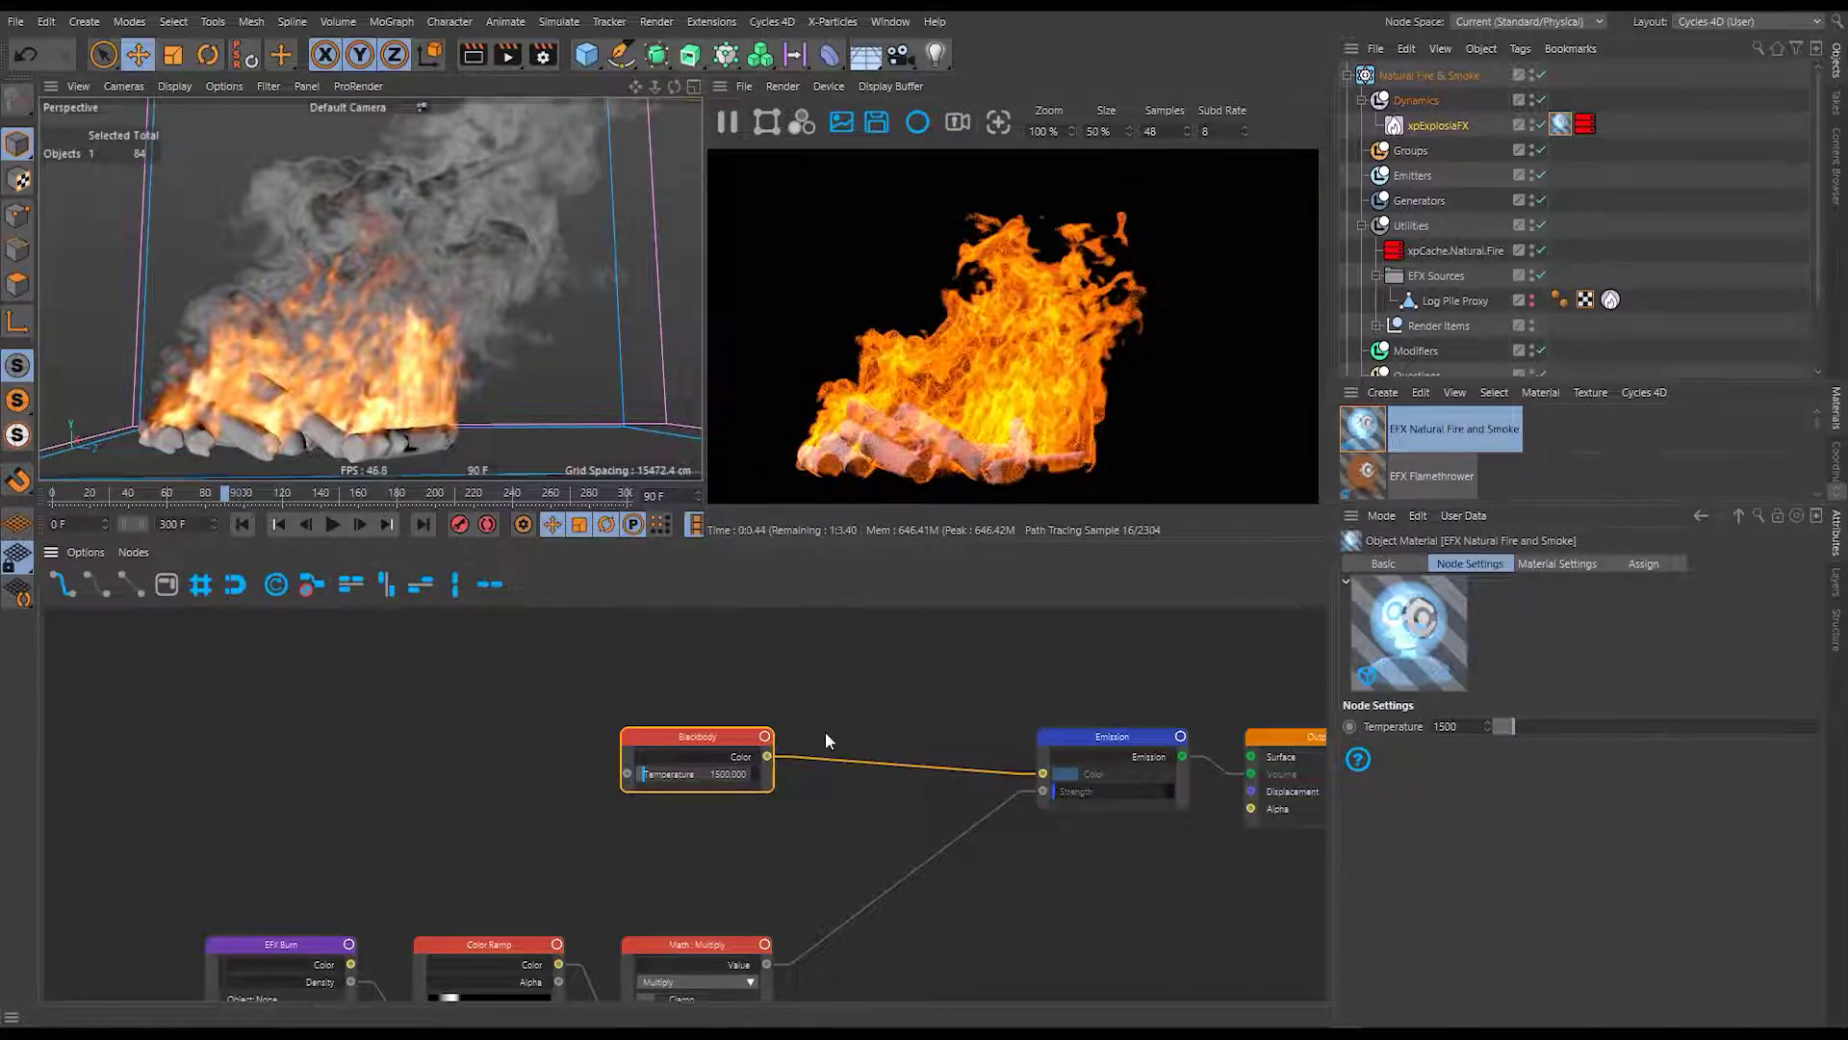
Try Blackbody Temperature values from 800 through about 1600, 2750, 4300 and 7450 up to 12000, and compare the rendered flame colors.
{"action": "left_click", "coordinate": [668, 742]}
{"action": "left_click_drag", "start_coordinate": [1492, 724], "coordinate": [1478, 724]}
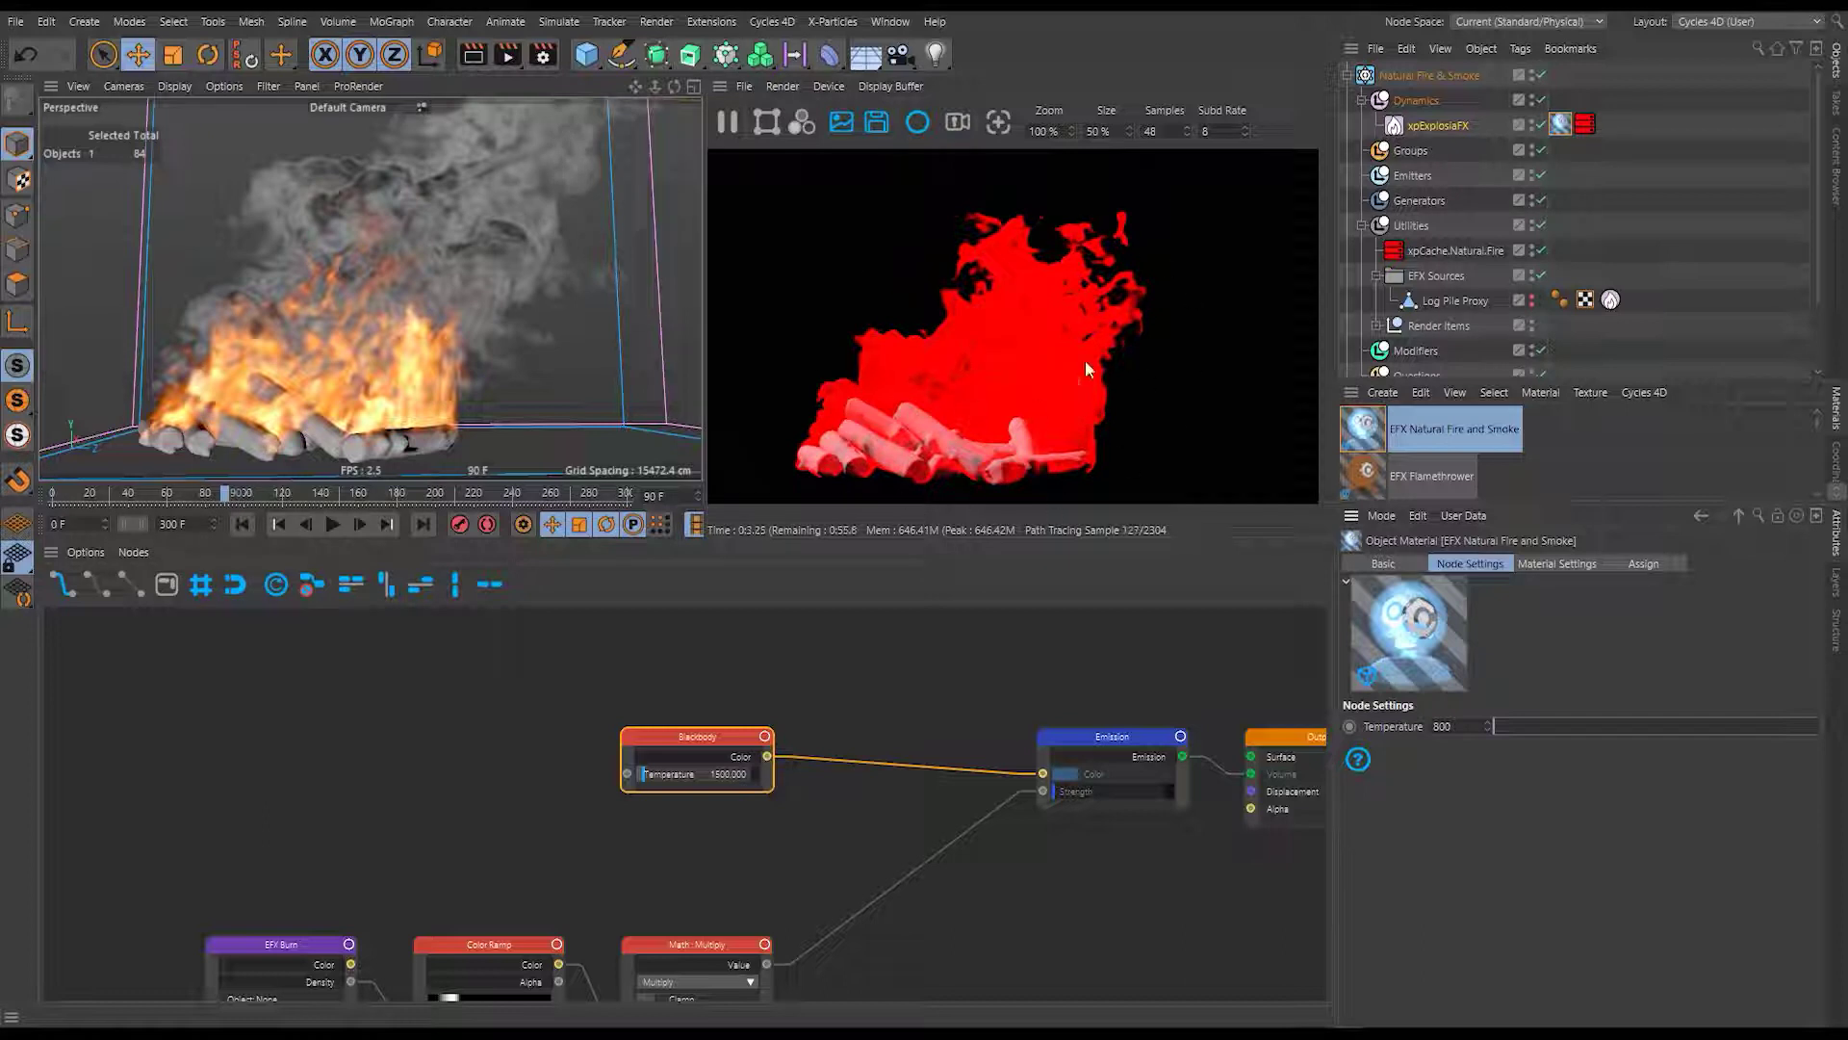
{"action": "left_click_drag", "start_coordinate": [1513, 730], "coordinate": [1517, 732]}
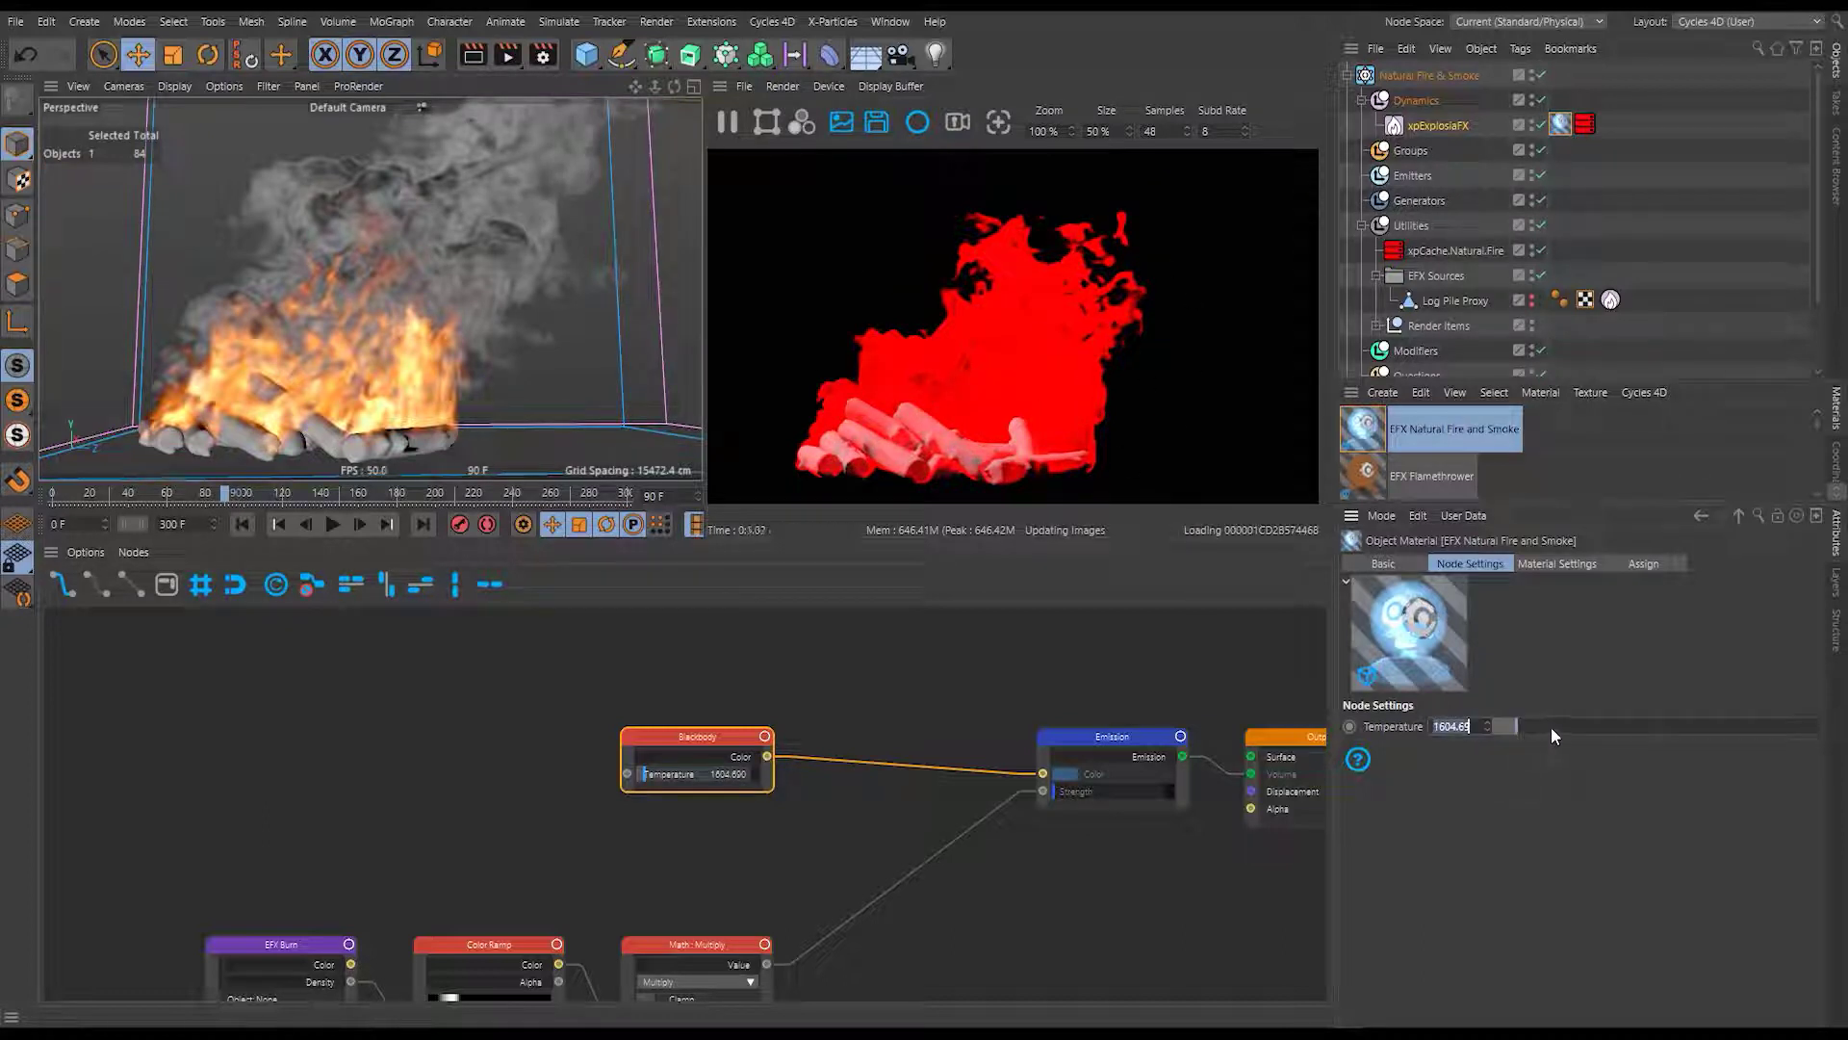
{"action": "left_click", "coordinate": [1551, 726]}
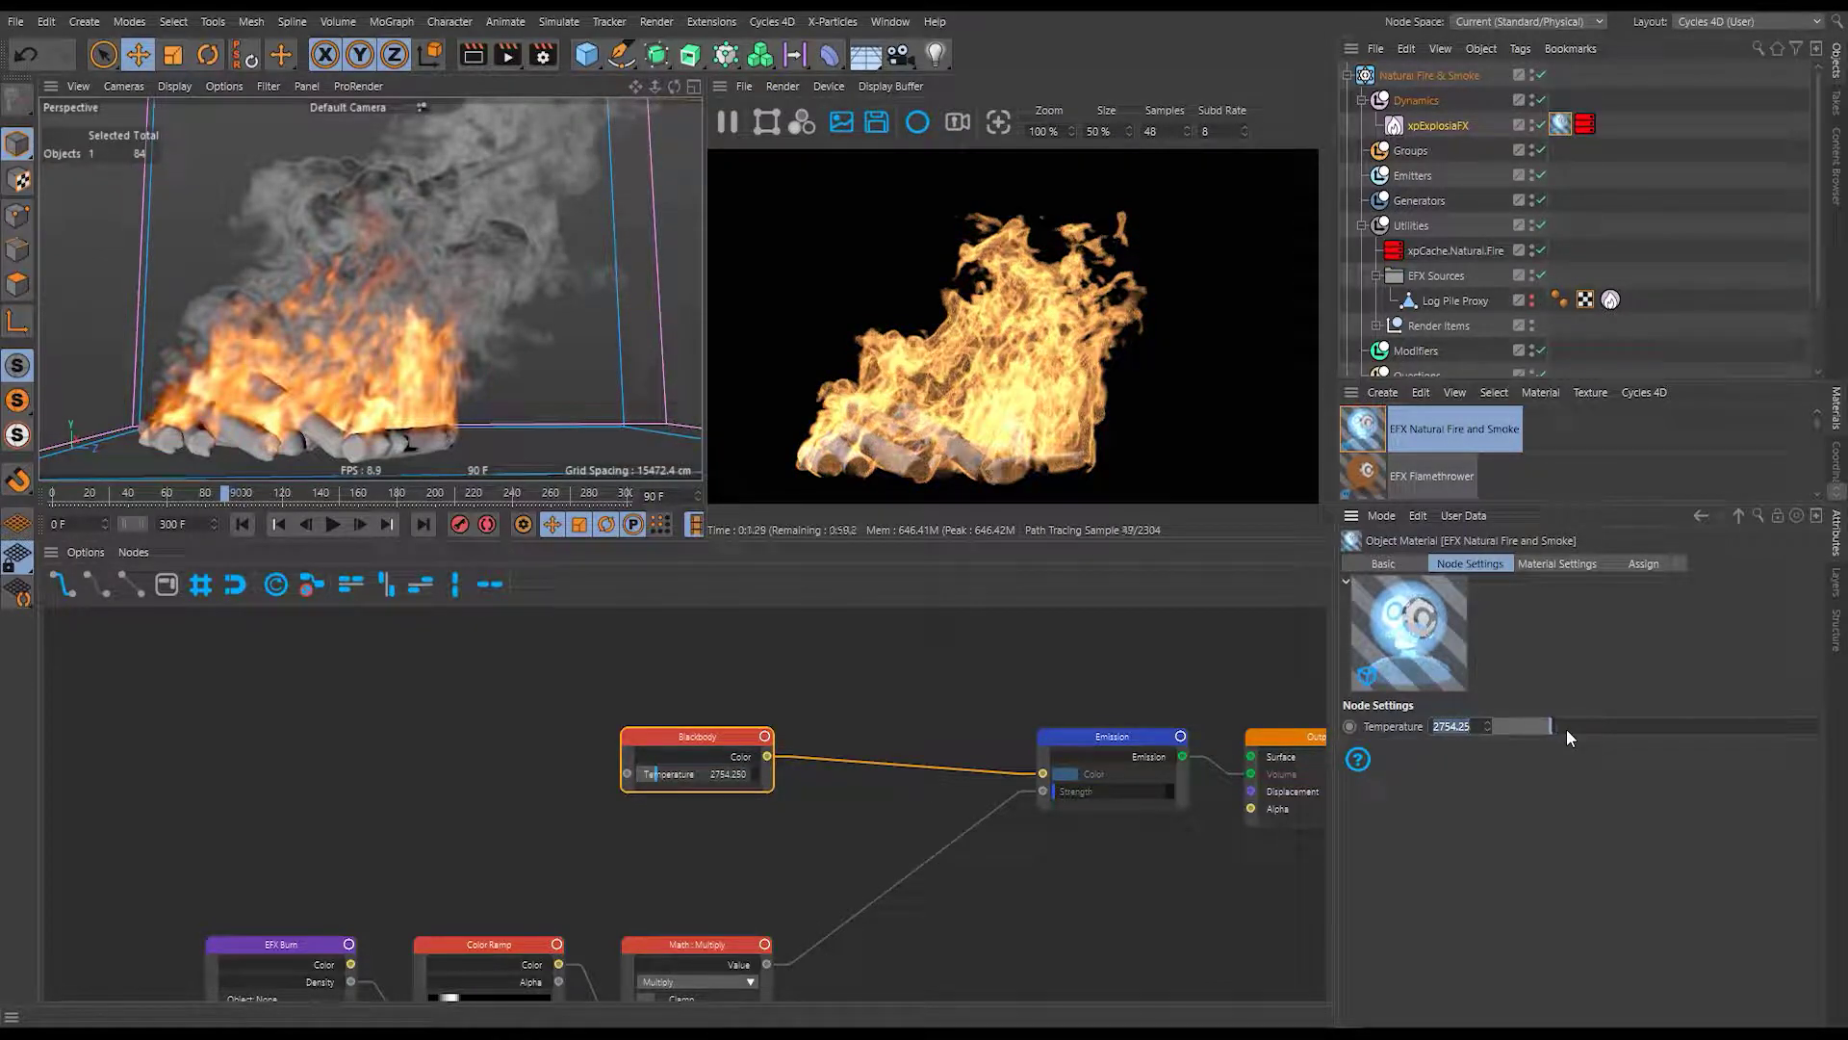
{"action": "left_click", "coordinate": [1567, 730]}
{"action": "left_click", "coordinate": [1596, 729]}
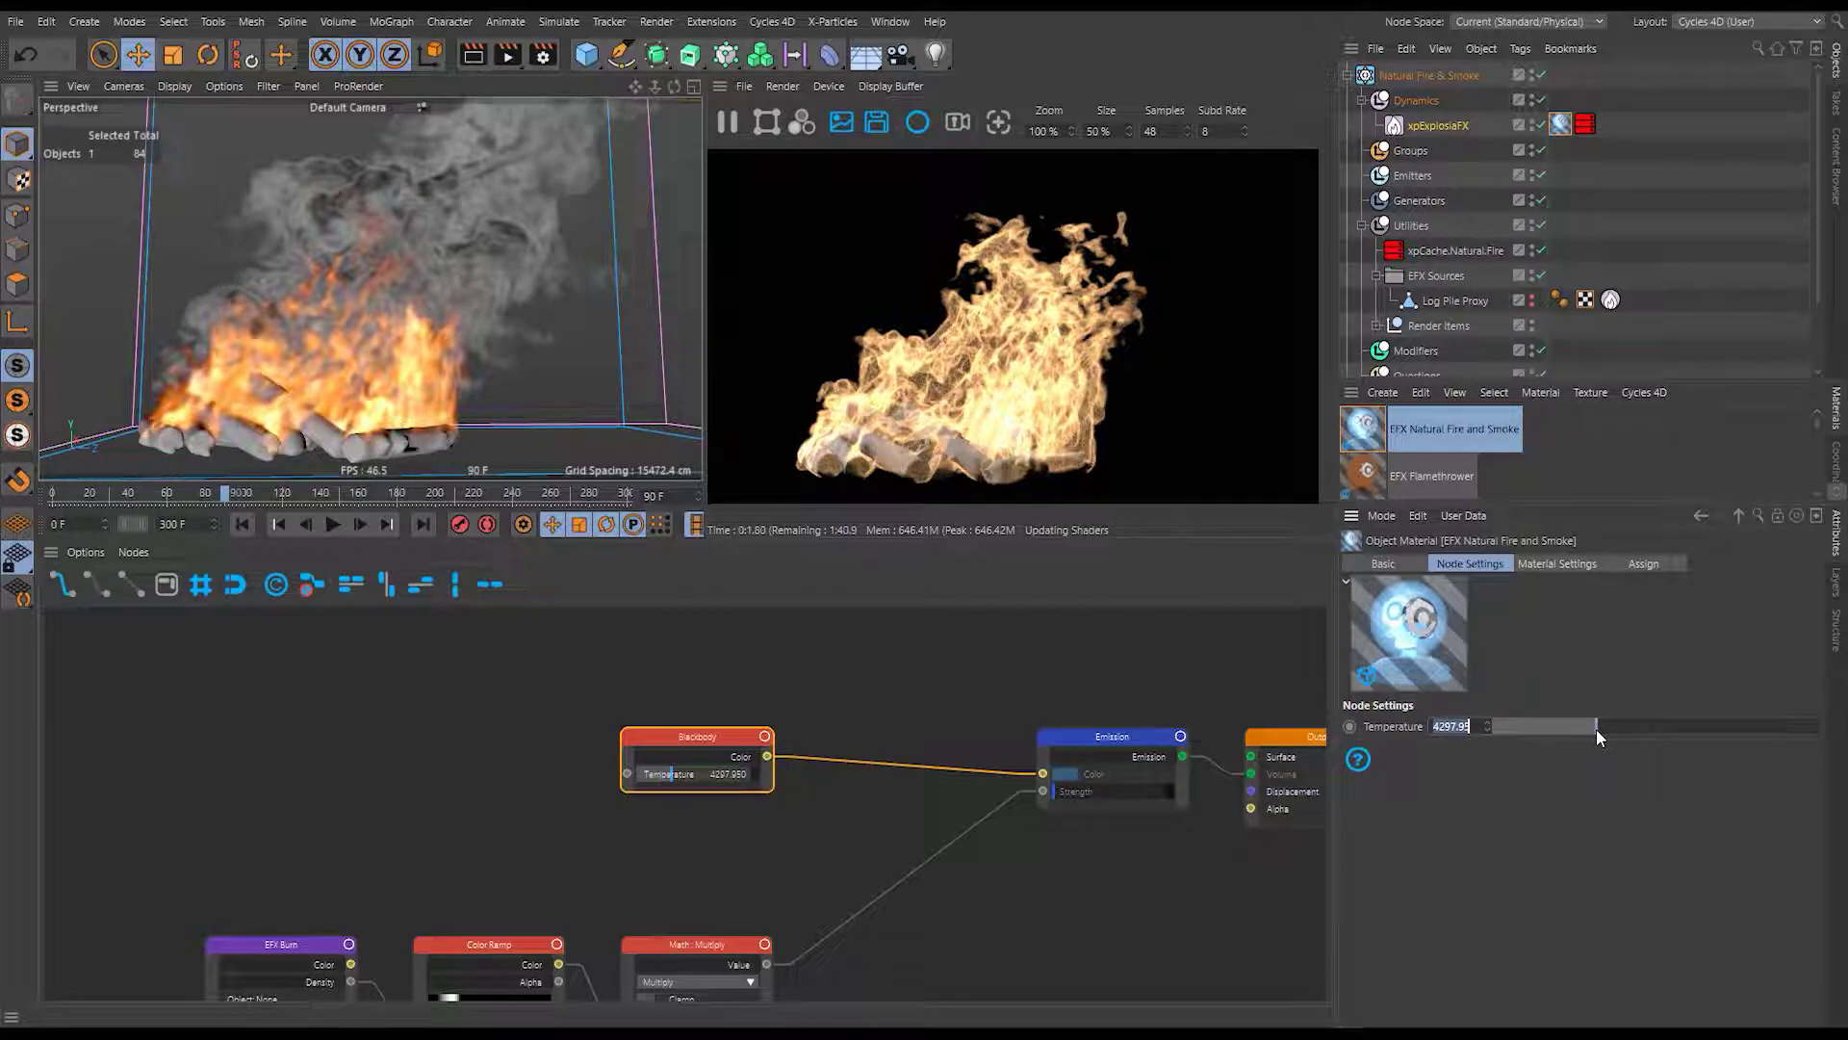
{"action": "left_click", "coordinate": [1689, 730]}
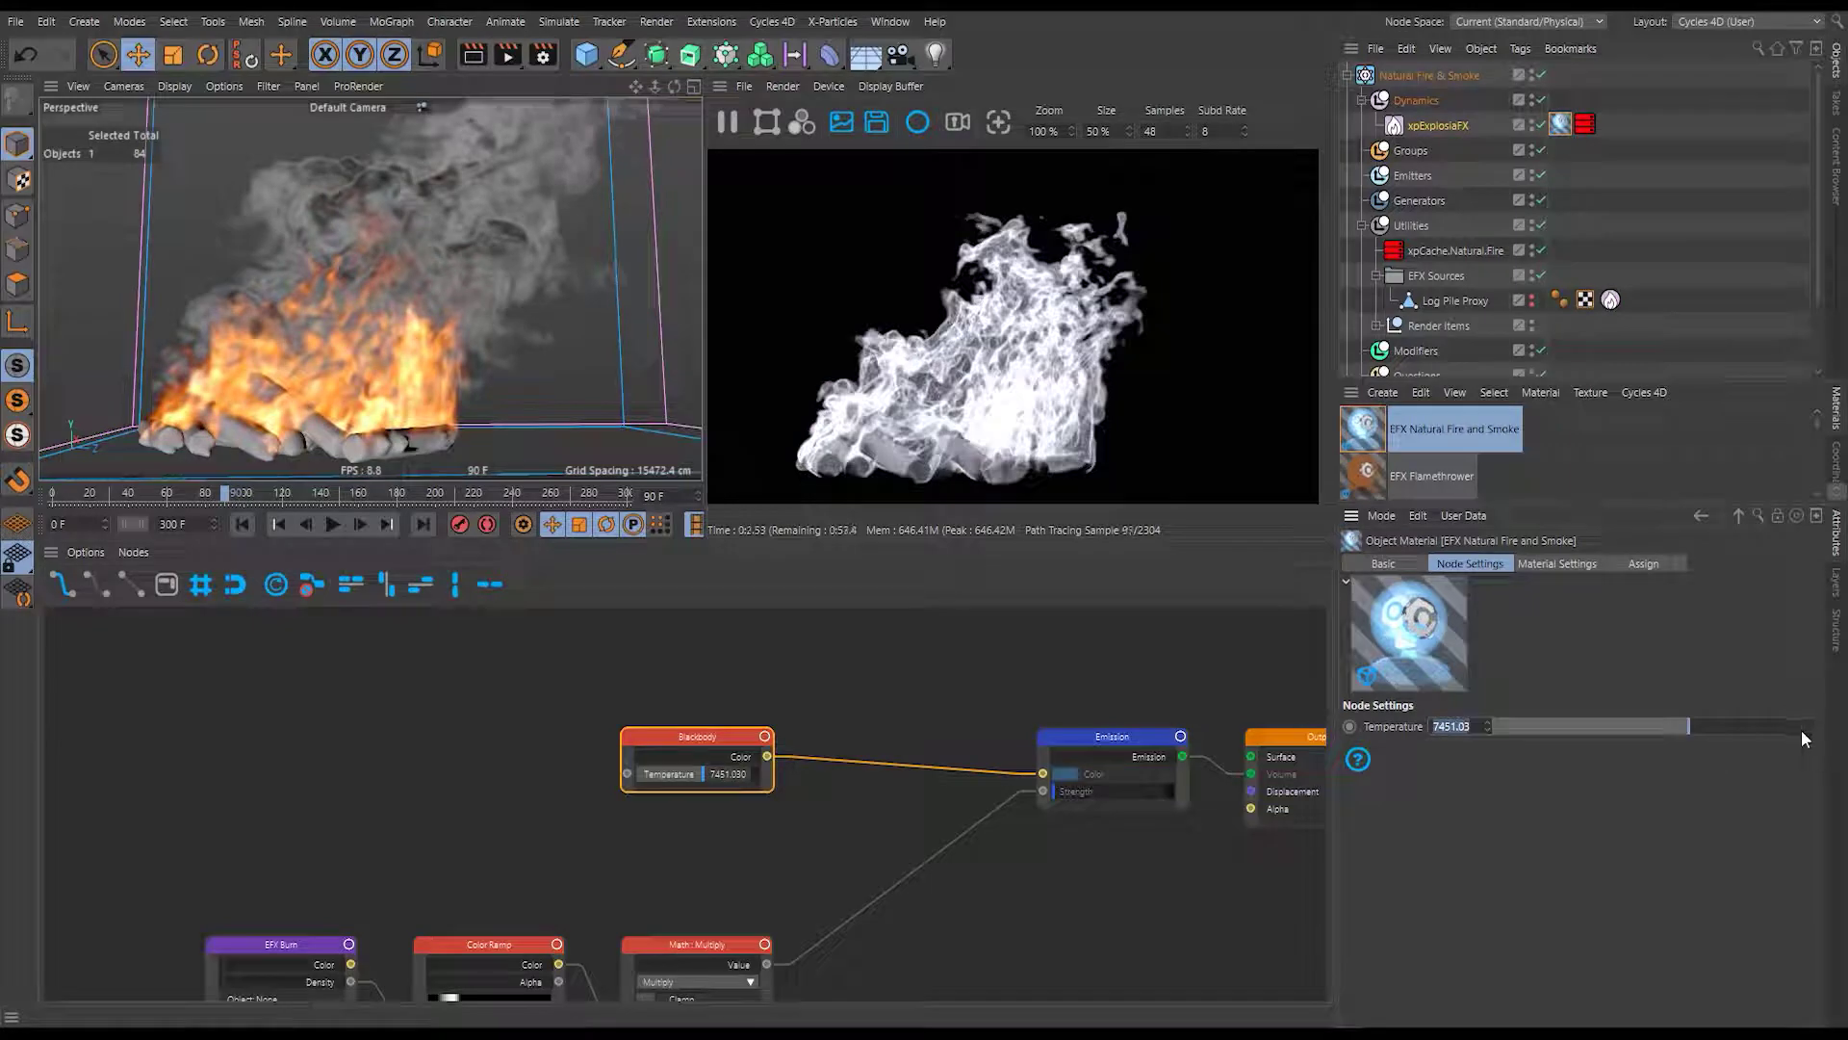
{"action": "left_click", "coordinate": [1811, 728]}
{"action": "left_click", "coordinate": [1818, 728]}
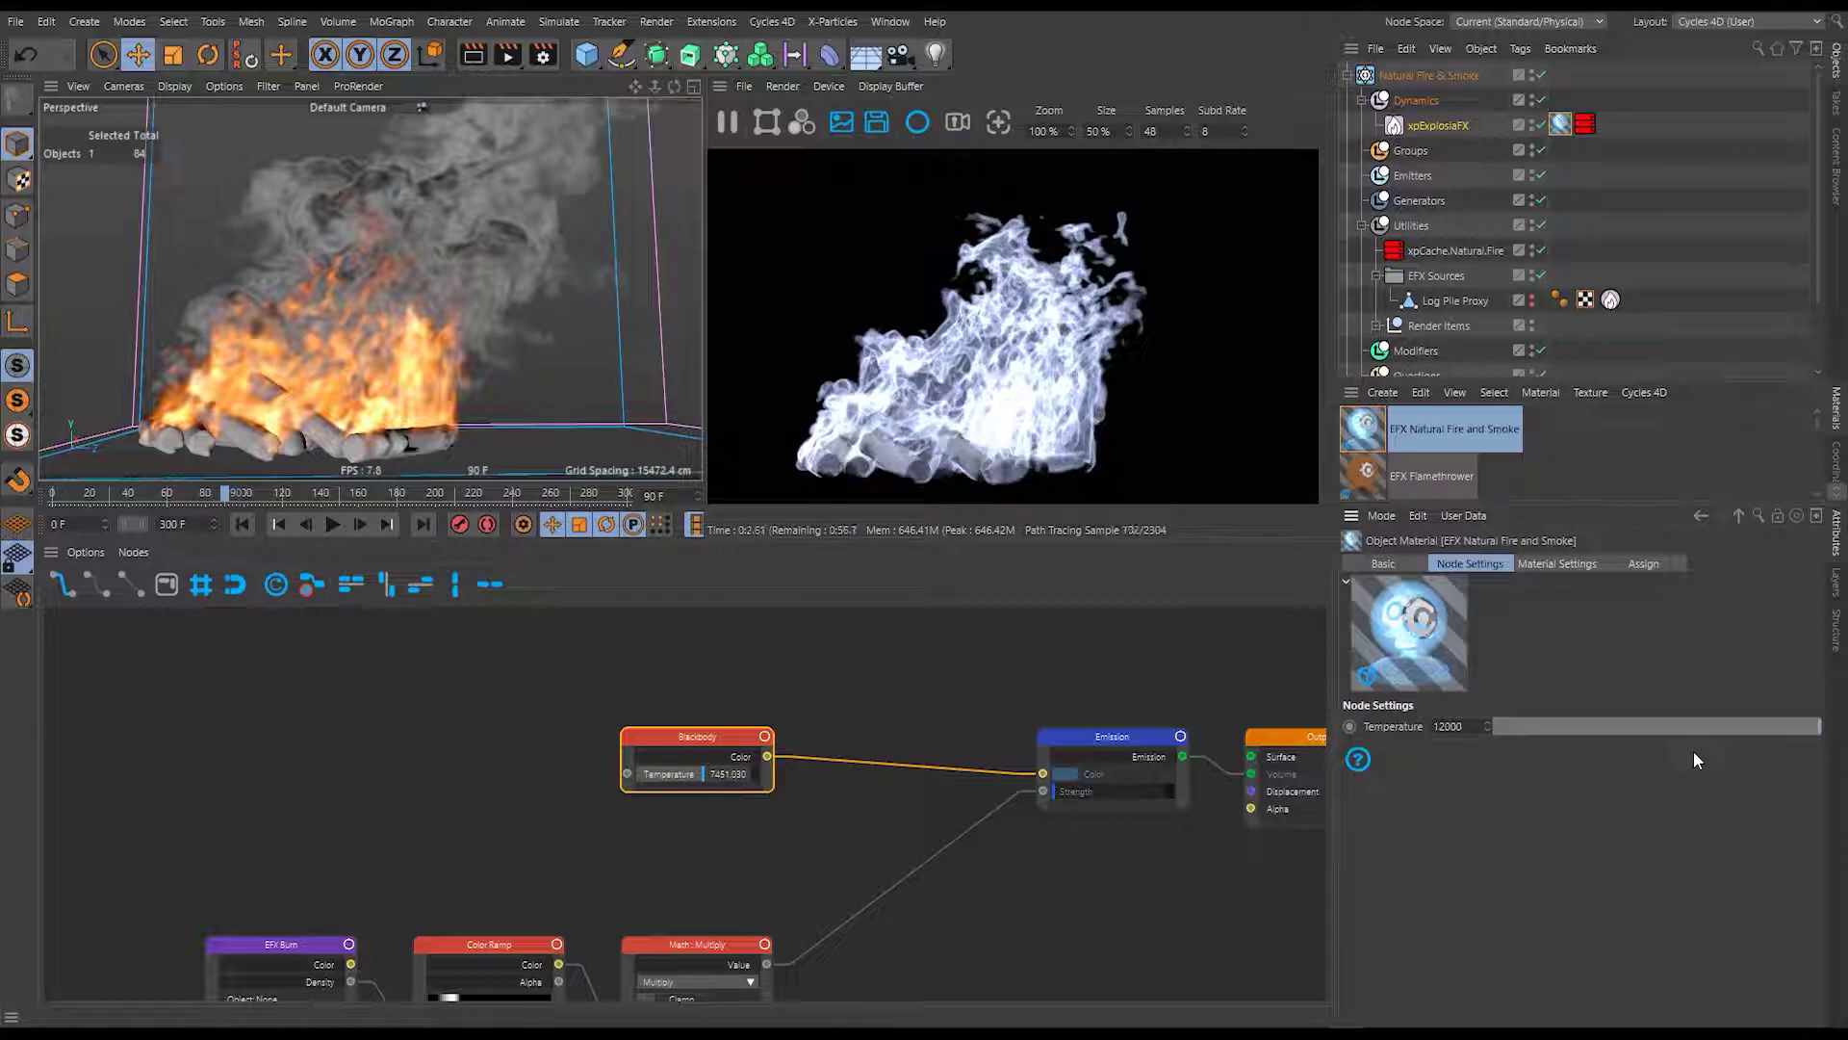
Set the Blackbody node's Temperature to 2000.
{"action": "left_click", "coordinate": [1424, 729]}
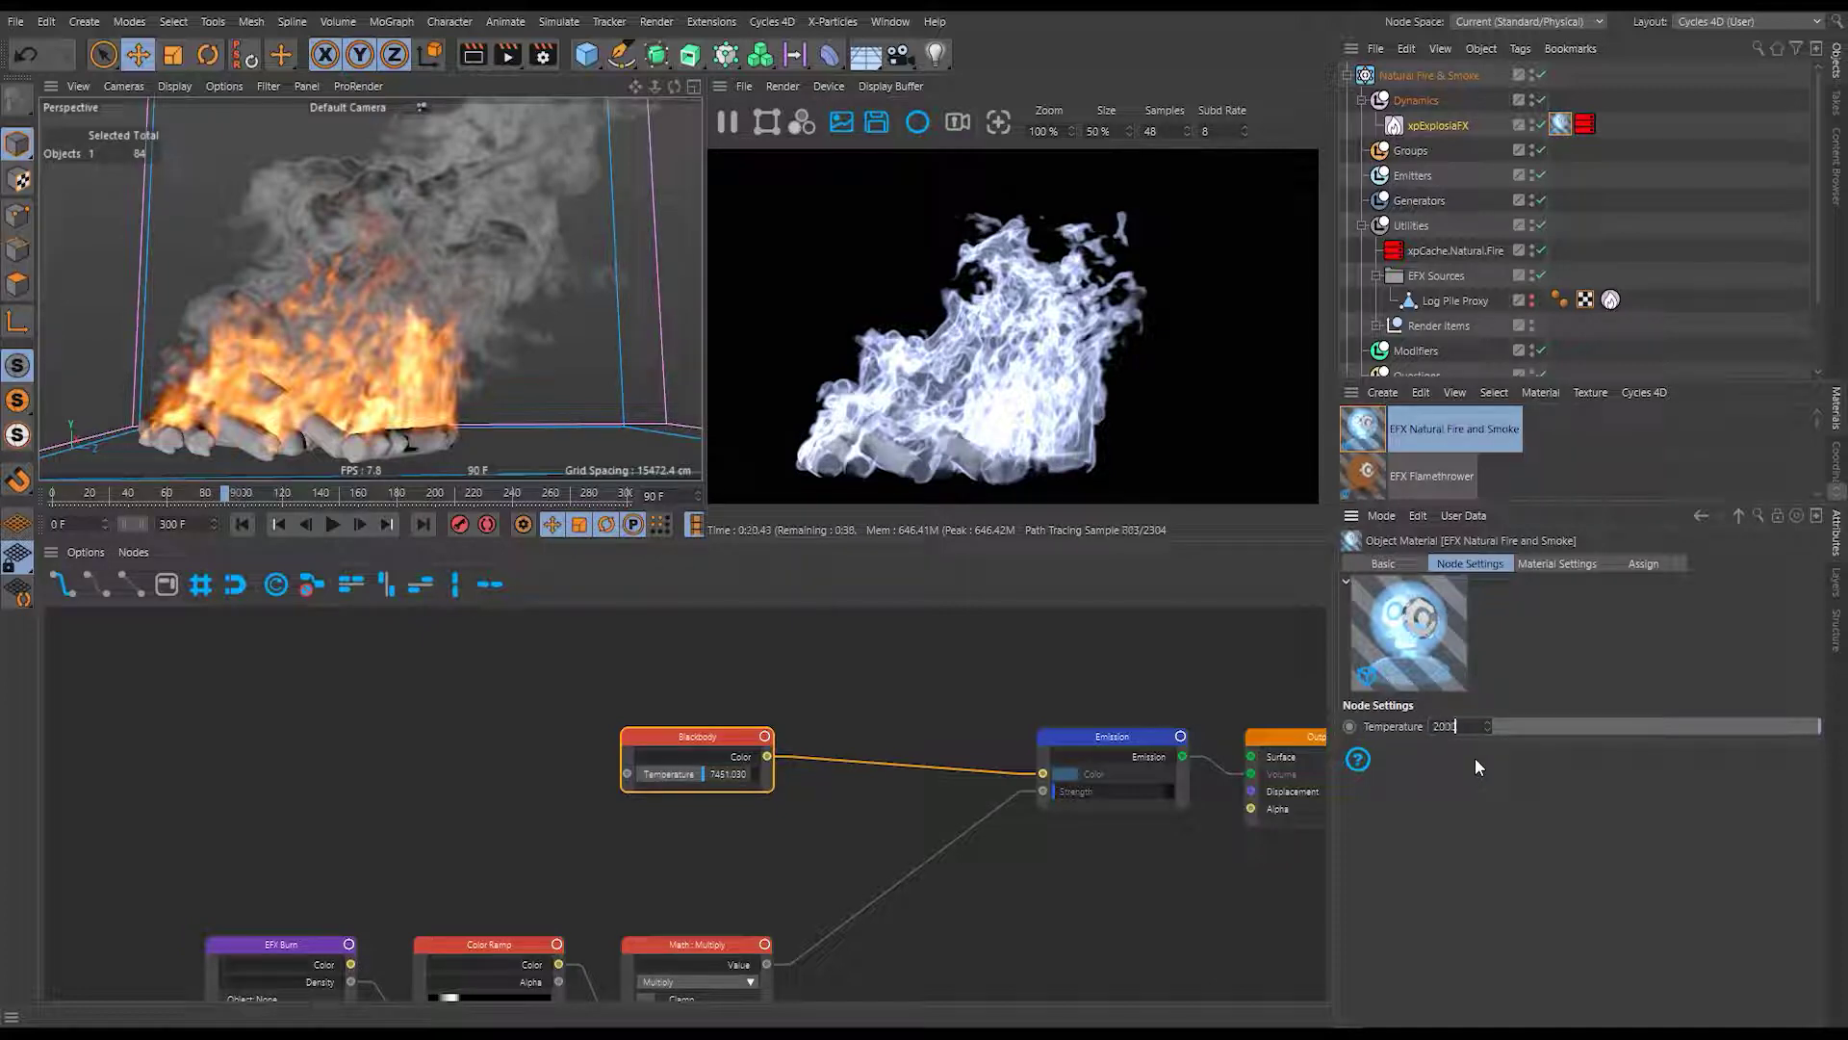
{"action": "type", "text": "00"}
{"action": "key", "text": "Return"}
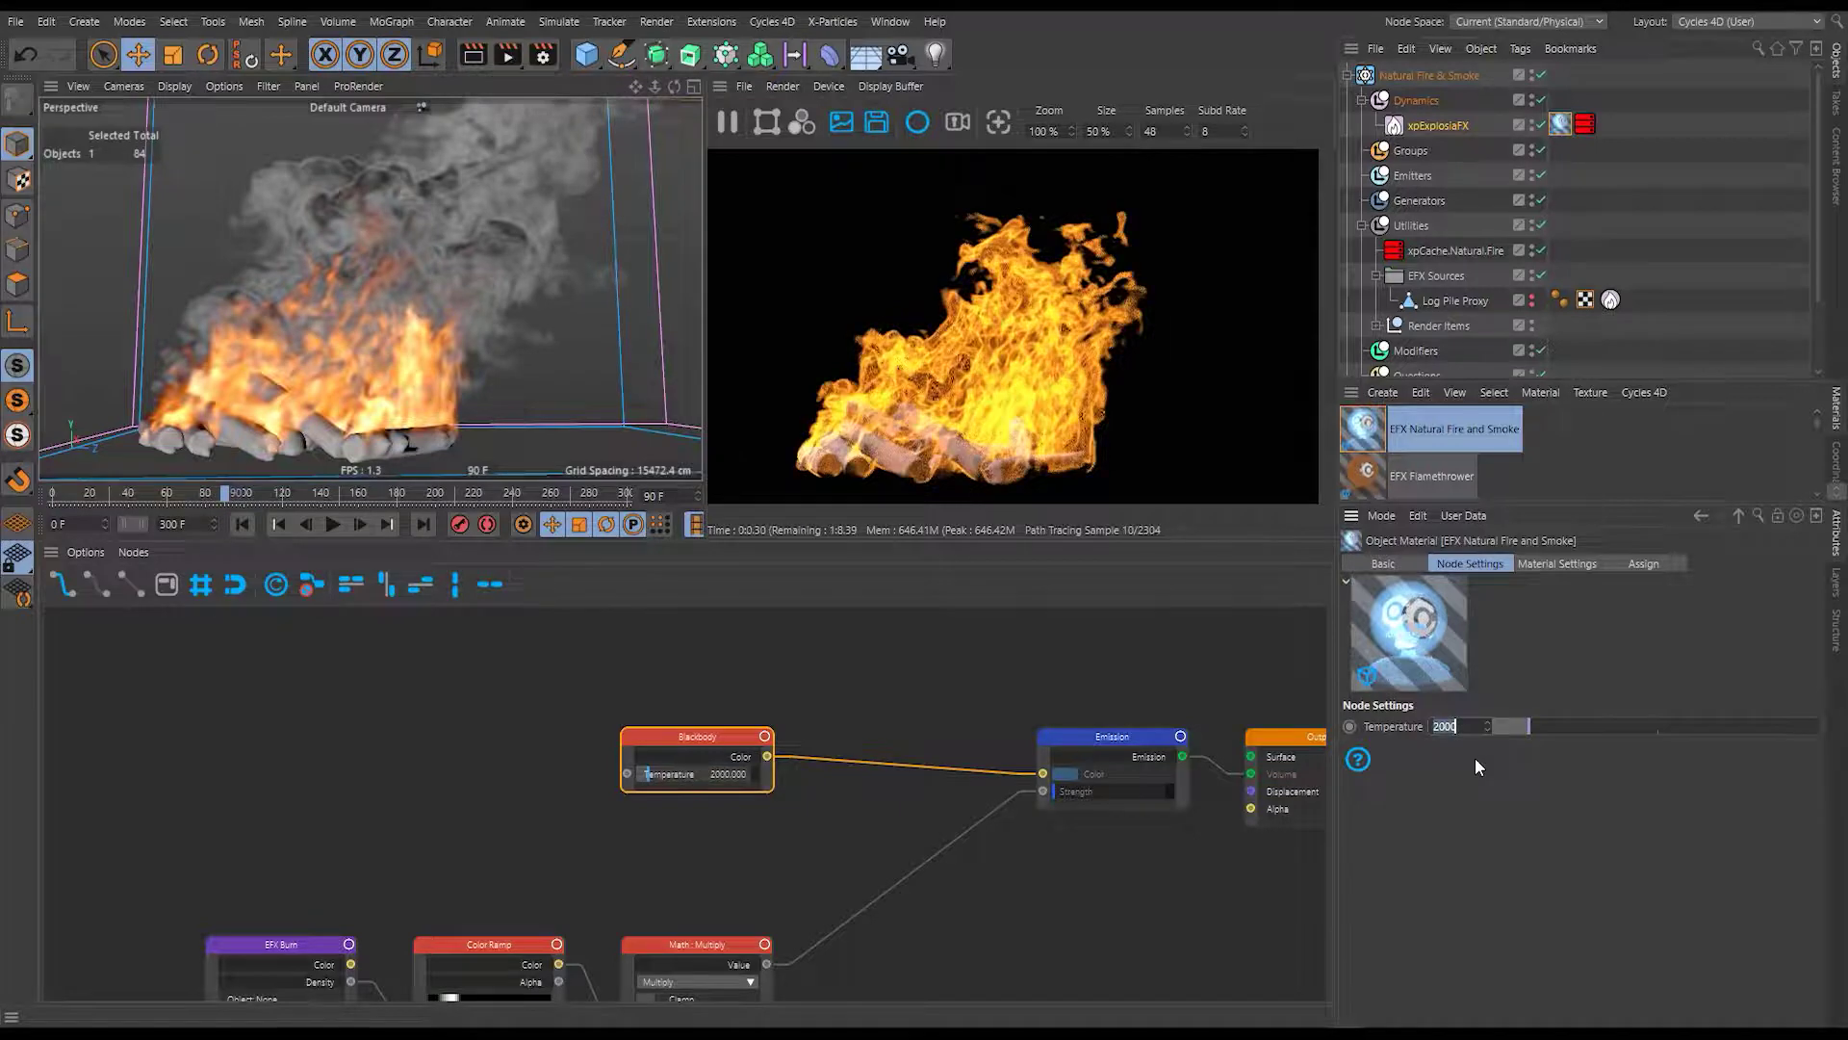
{"action": "left_click", "coordinate": [1476, 760]}
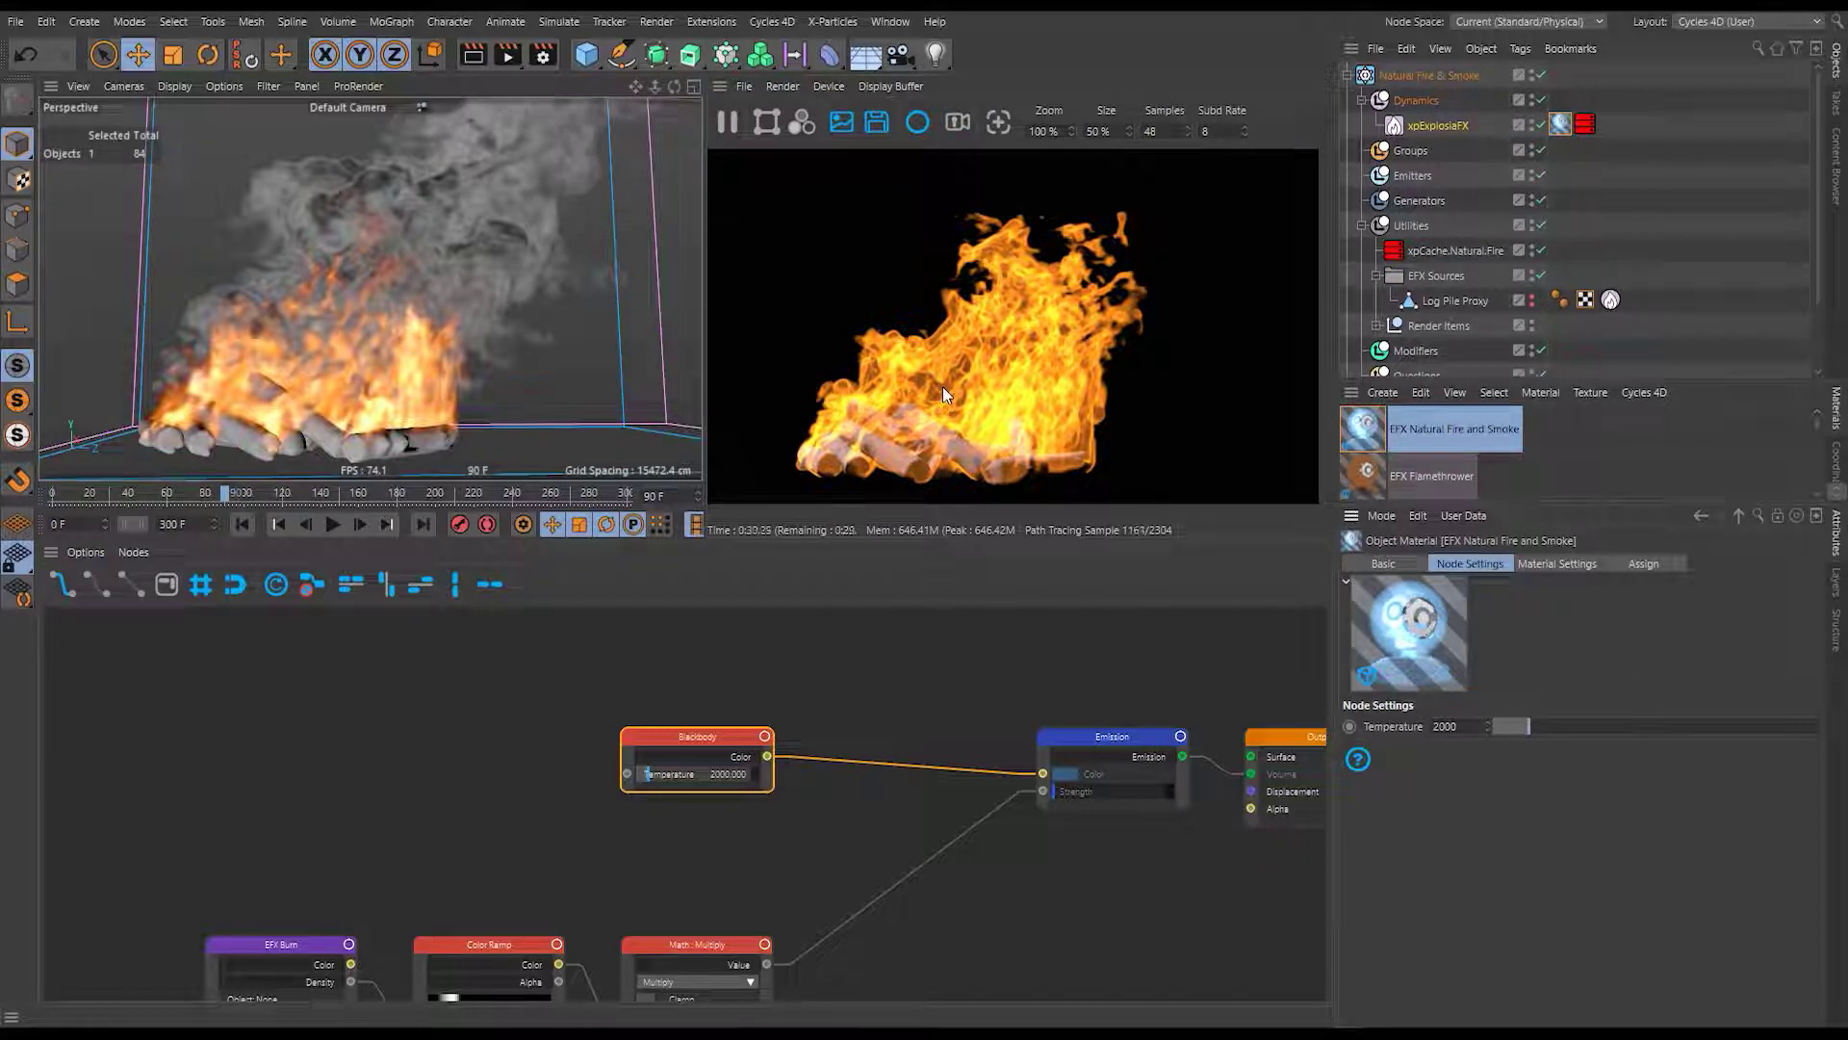
Duplicate the EFX Burn node and place the copy above the original, in the free area beside the Blackbody node.
{"action": "middle_click_drag", "start_coordinate": [418, 893], "coordinate": [616, 742]}
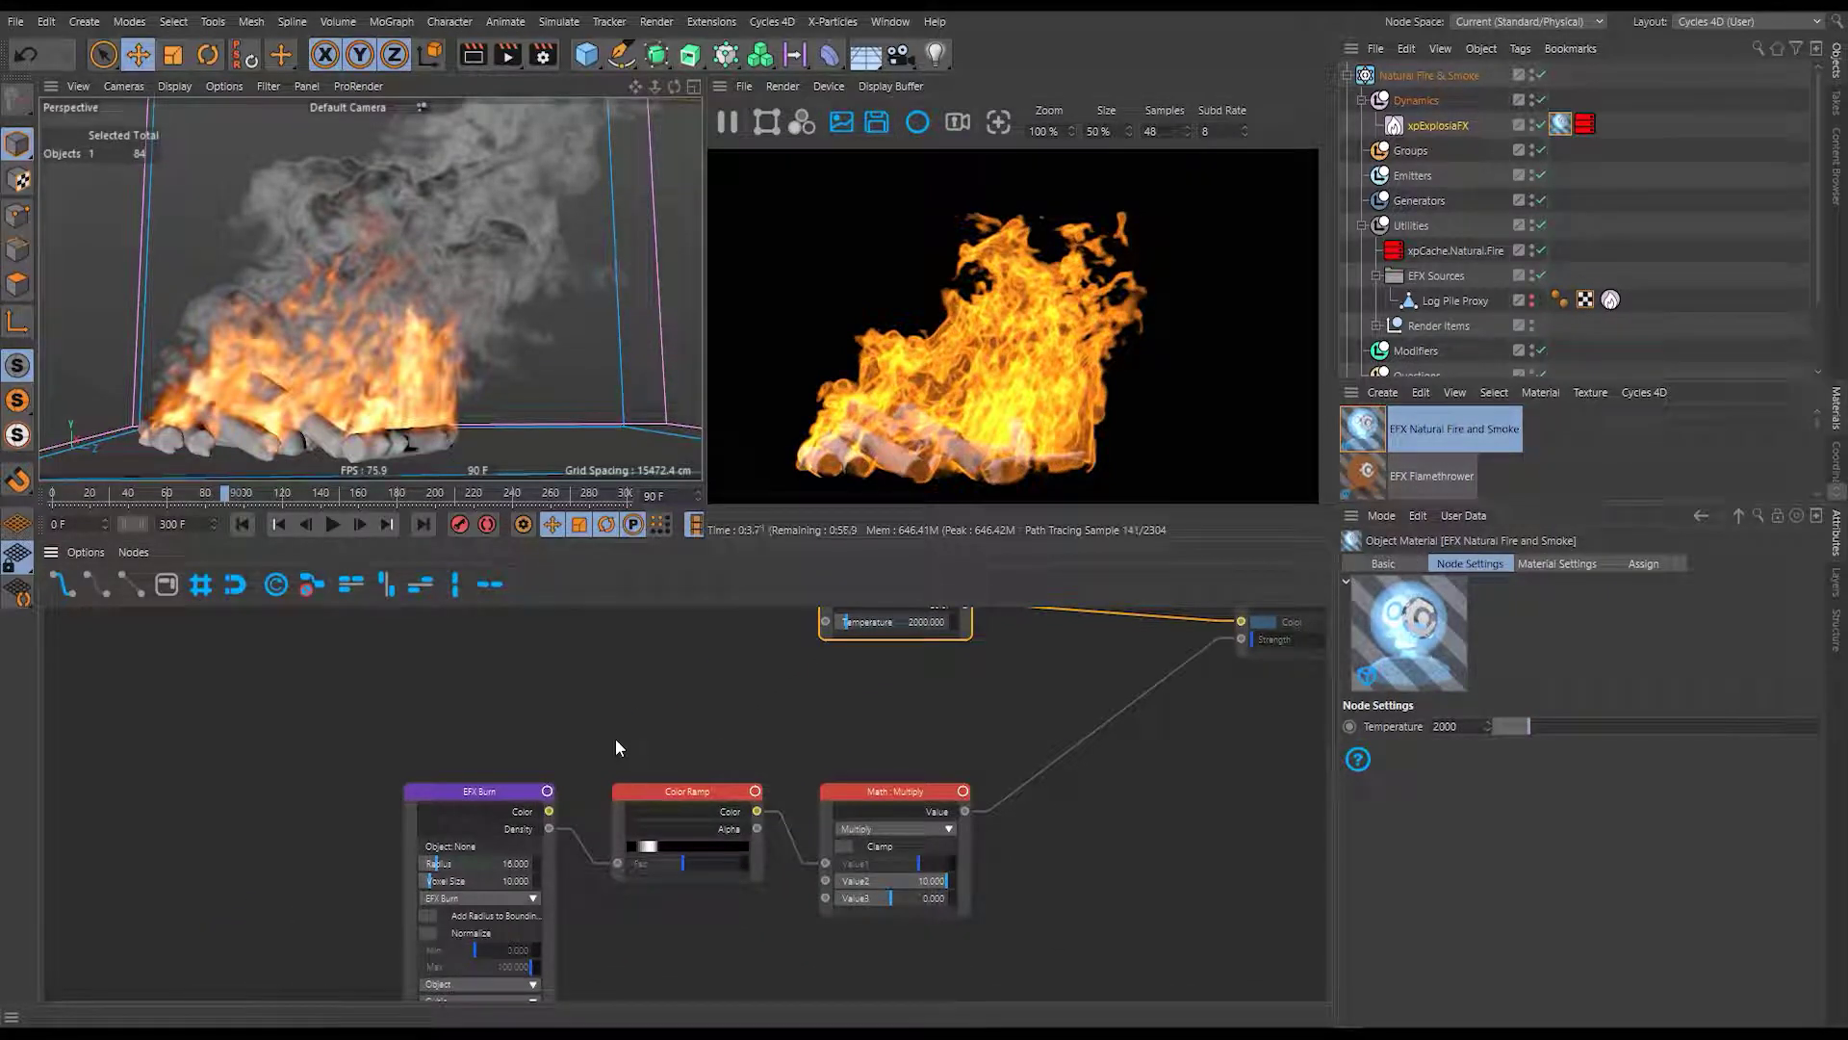
{"action": "left_click", "coordinate": [532, 788]}
{"action": "left_click_drag", "start_coordinate": [749, 741], "coordinate": [427, 909]}
{"action": "middle_click_drag", "start_coordinate": [757, 880], "coordinate": [754, 776]}
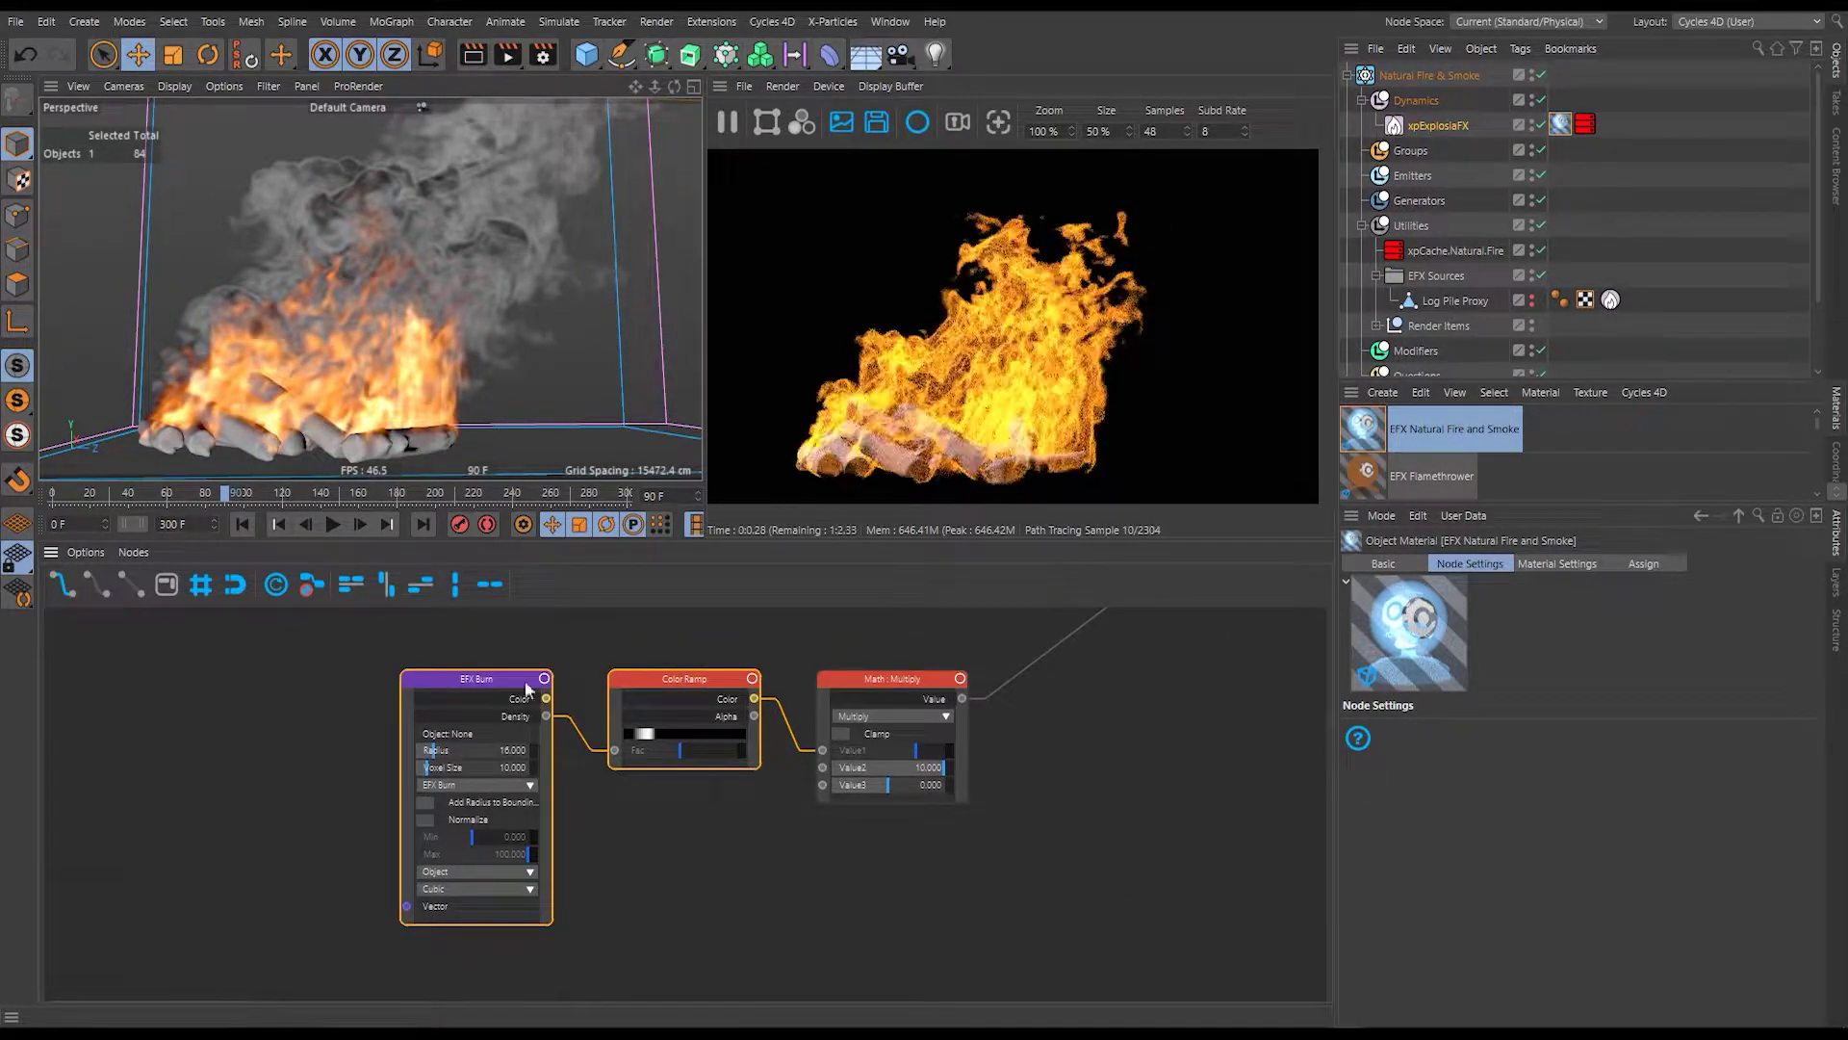
{"action": "left_click", "coordinate": [595, 645]}
{"action": "middle_click_drag", "start_coordinate": [708, 658], "coordinate": [744, 914]}
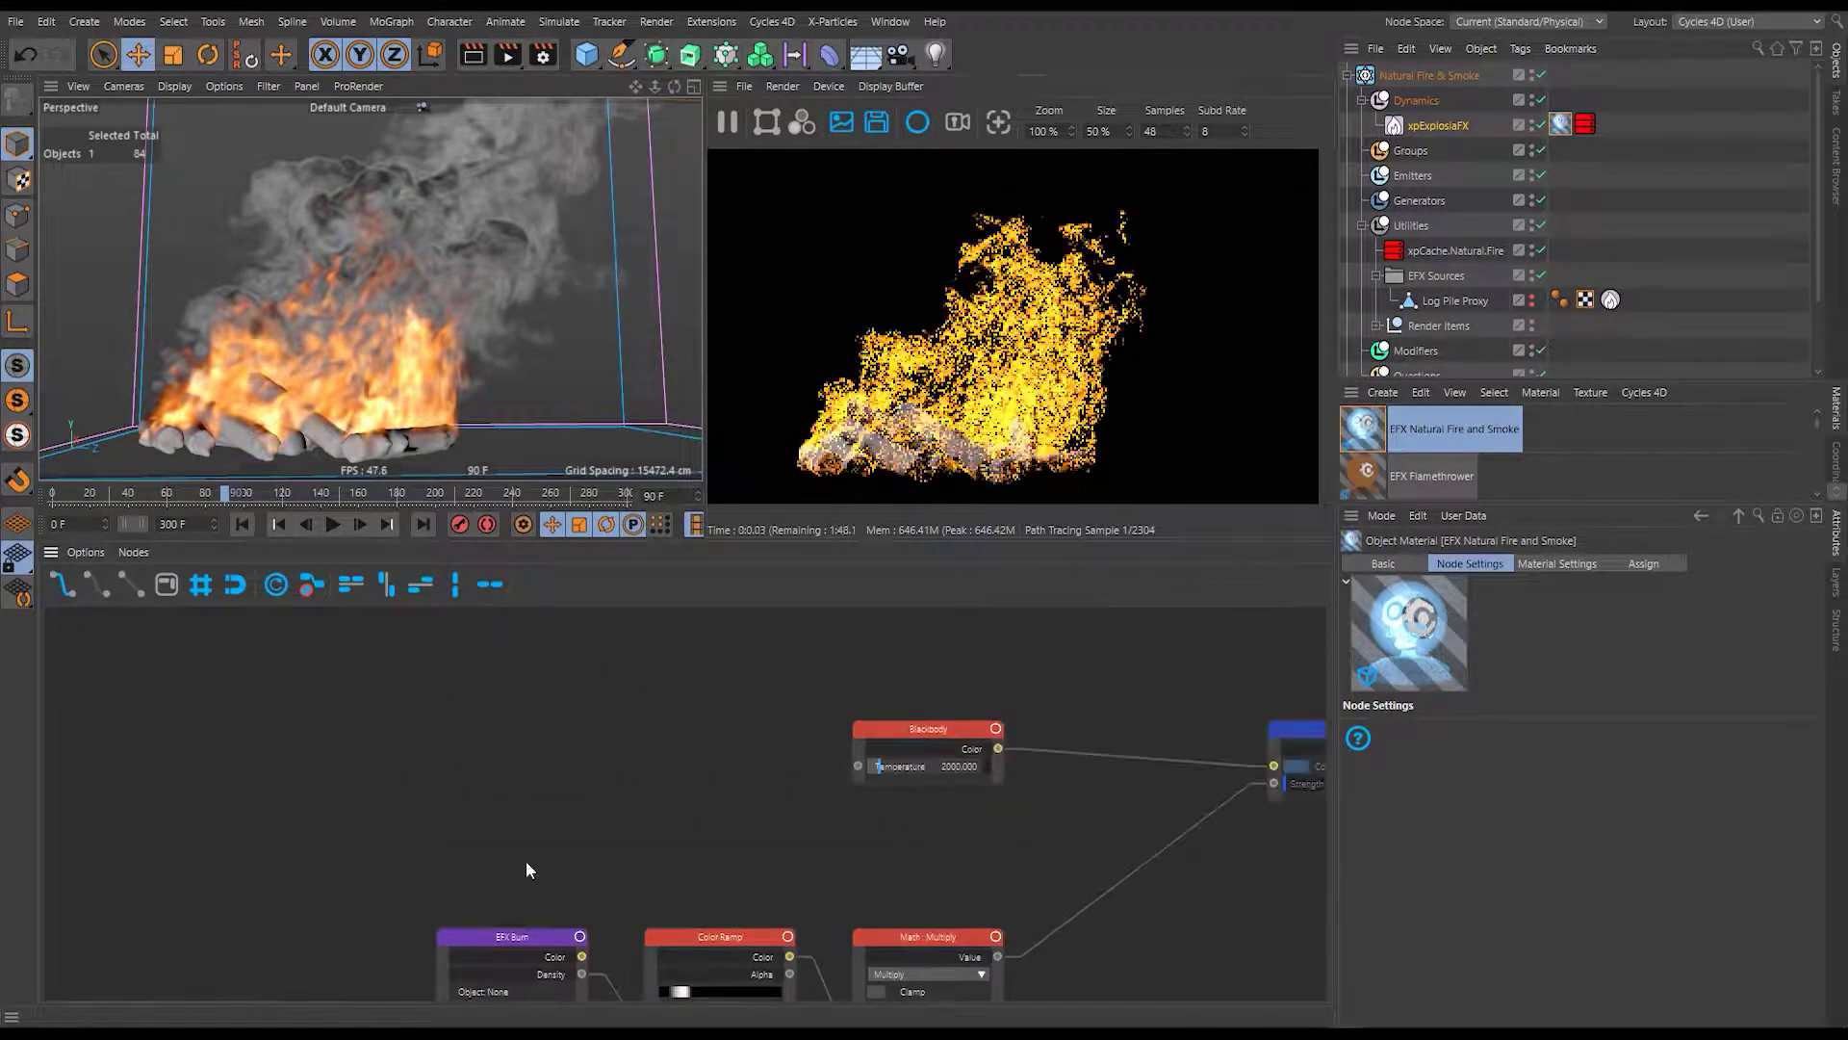
{"action": "left_click", "coordinate": [516, 936]}
{"action": "left_click_drag", "start_coordinate": [516, 936], "coordinate": [545, 628], "text": "ctrl"}
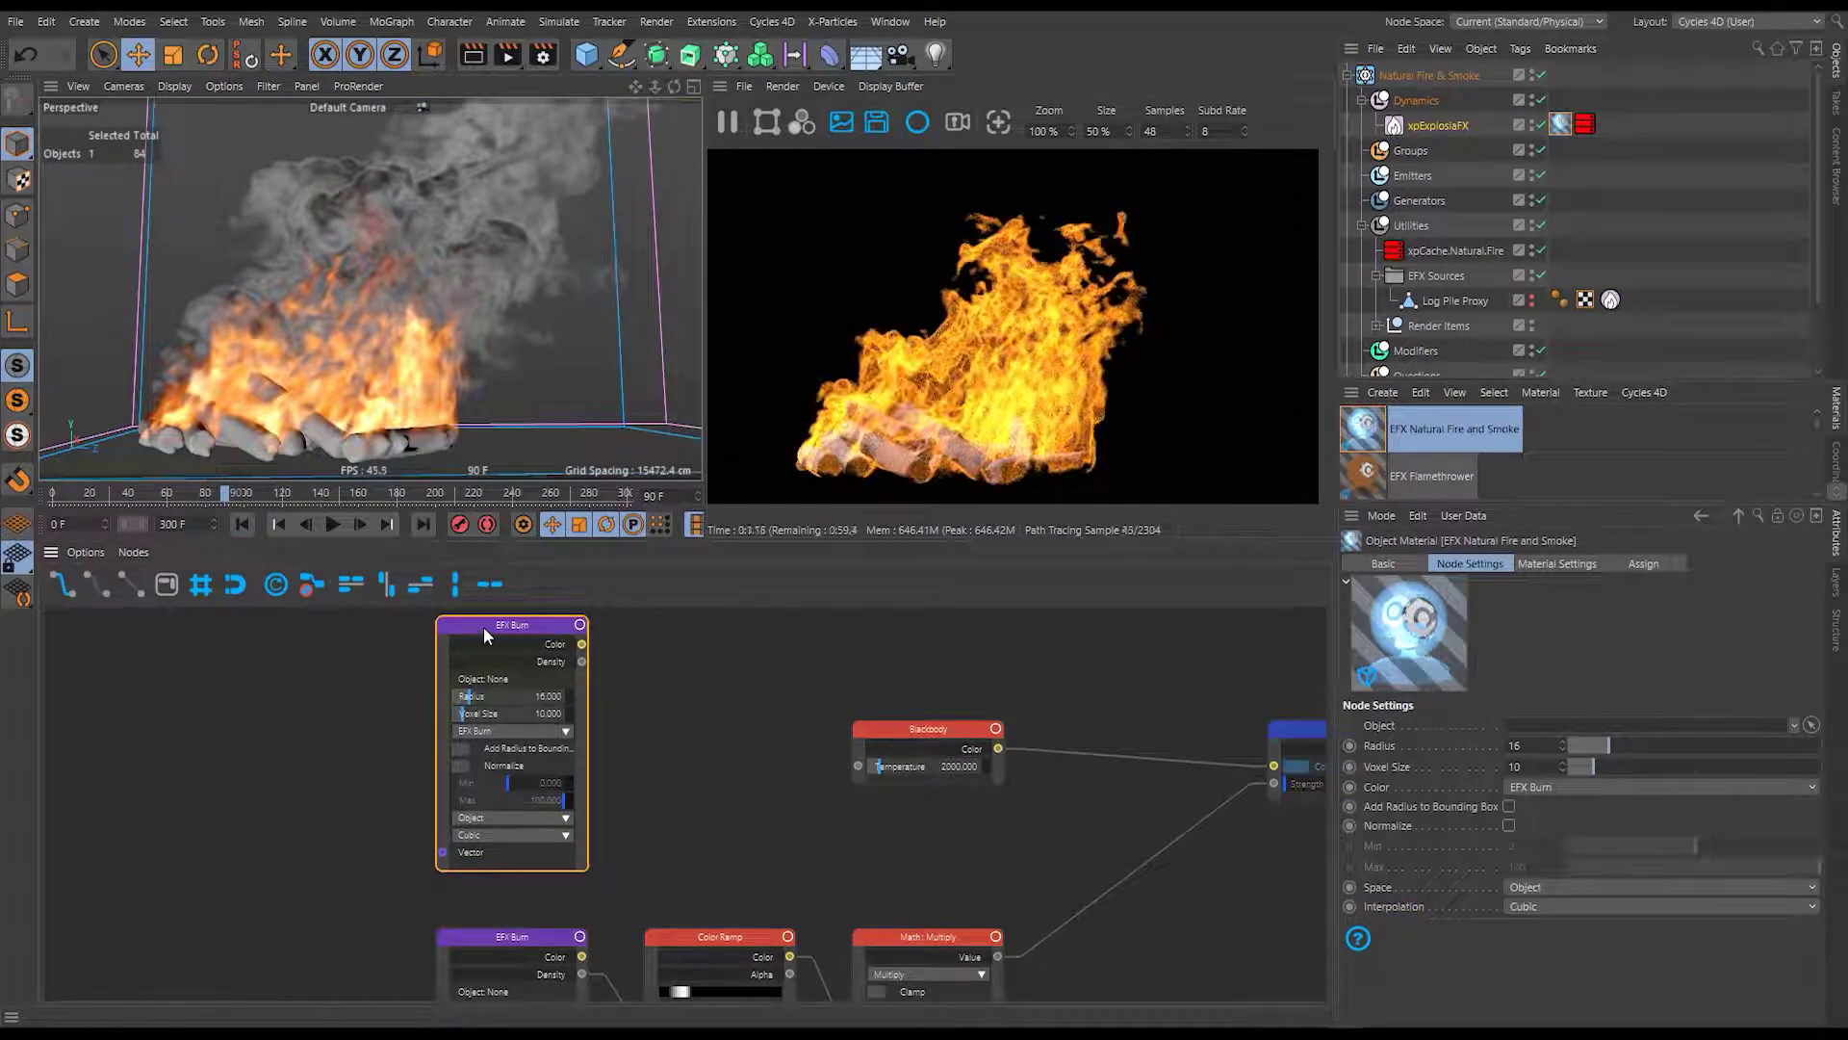
Switch the duplicated node's Color source to EFX Temperature and preview its Density output in the render.
{"action": "left_click", "coordinate": [565, 733]}
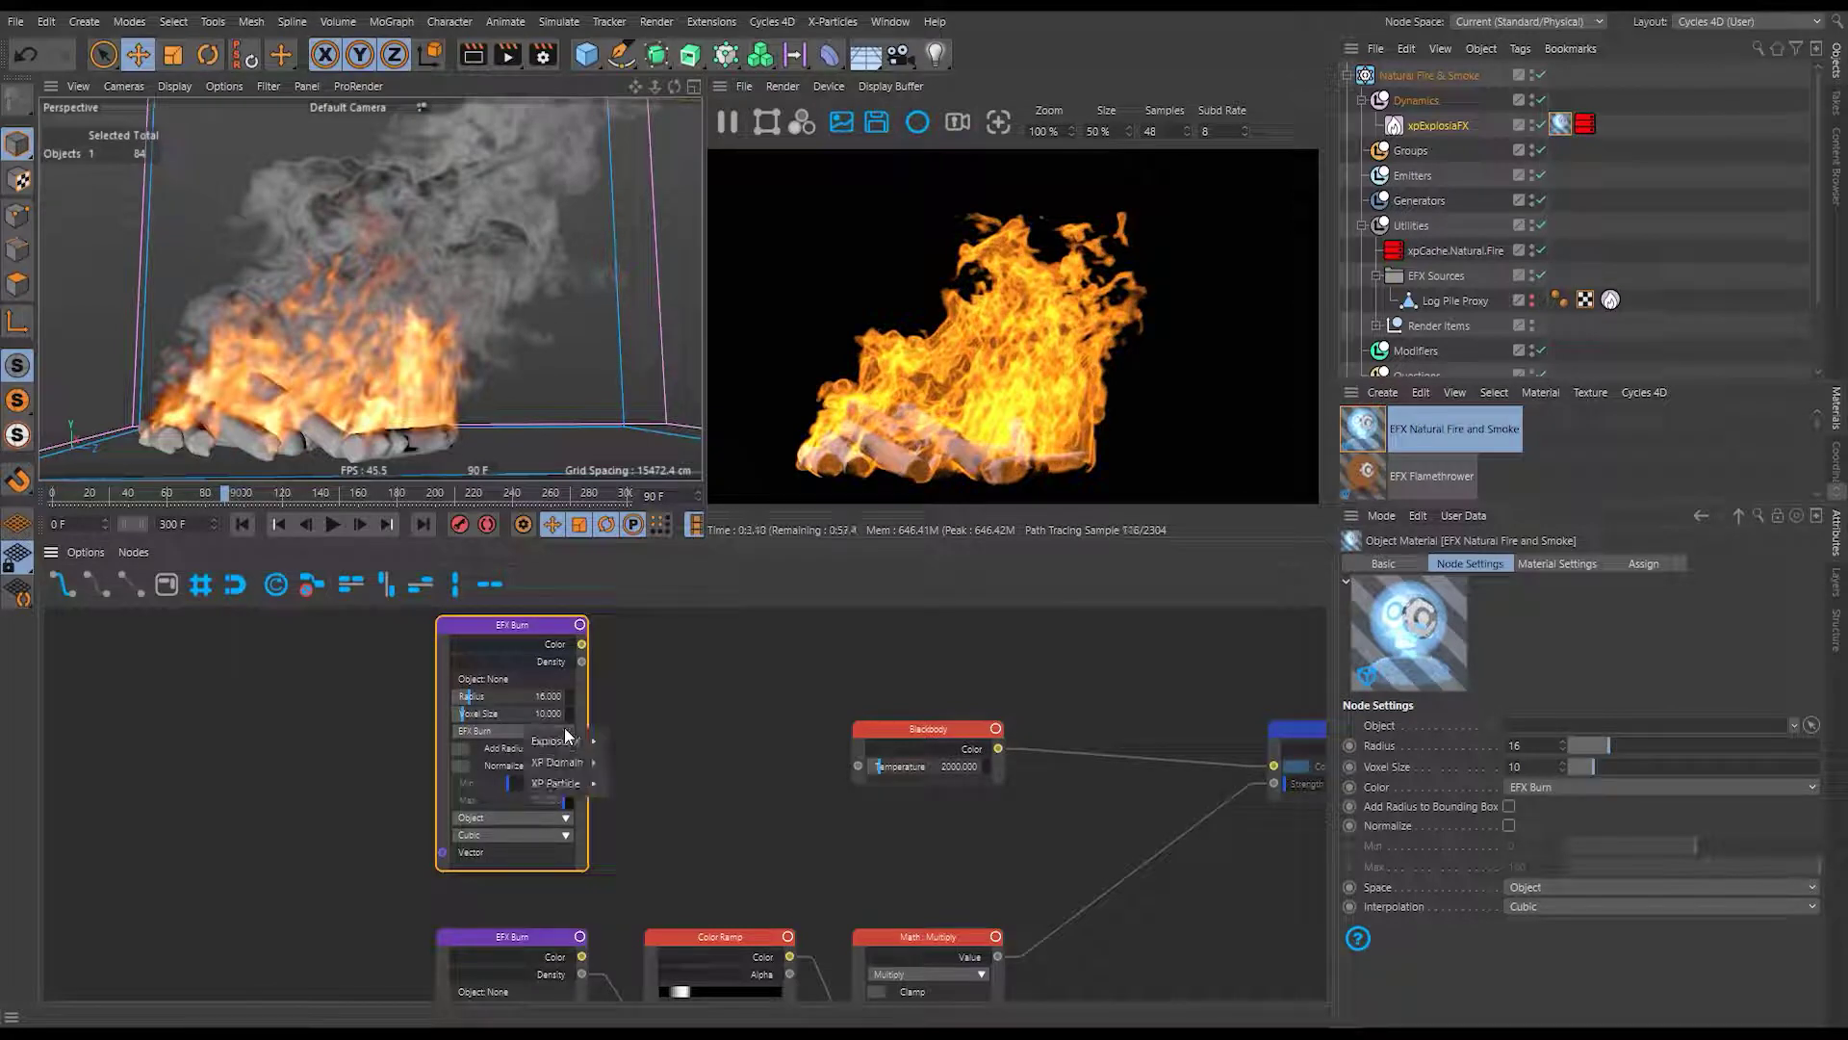
{"action": "mouse_move", "coordinate": [537, 742]}
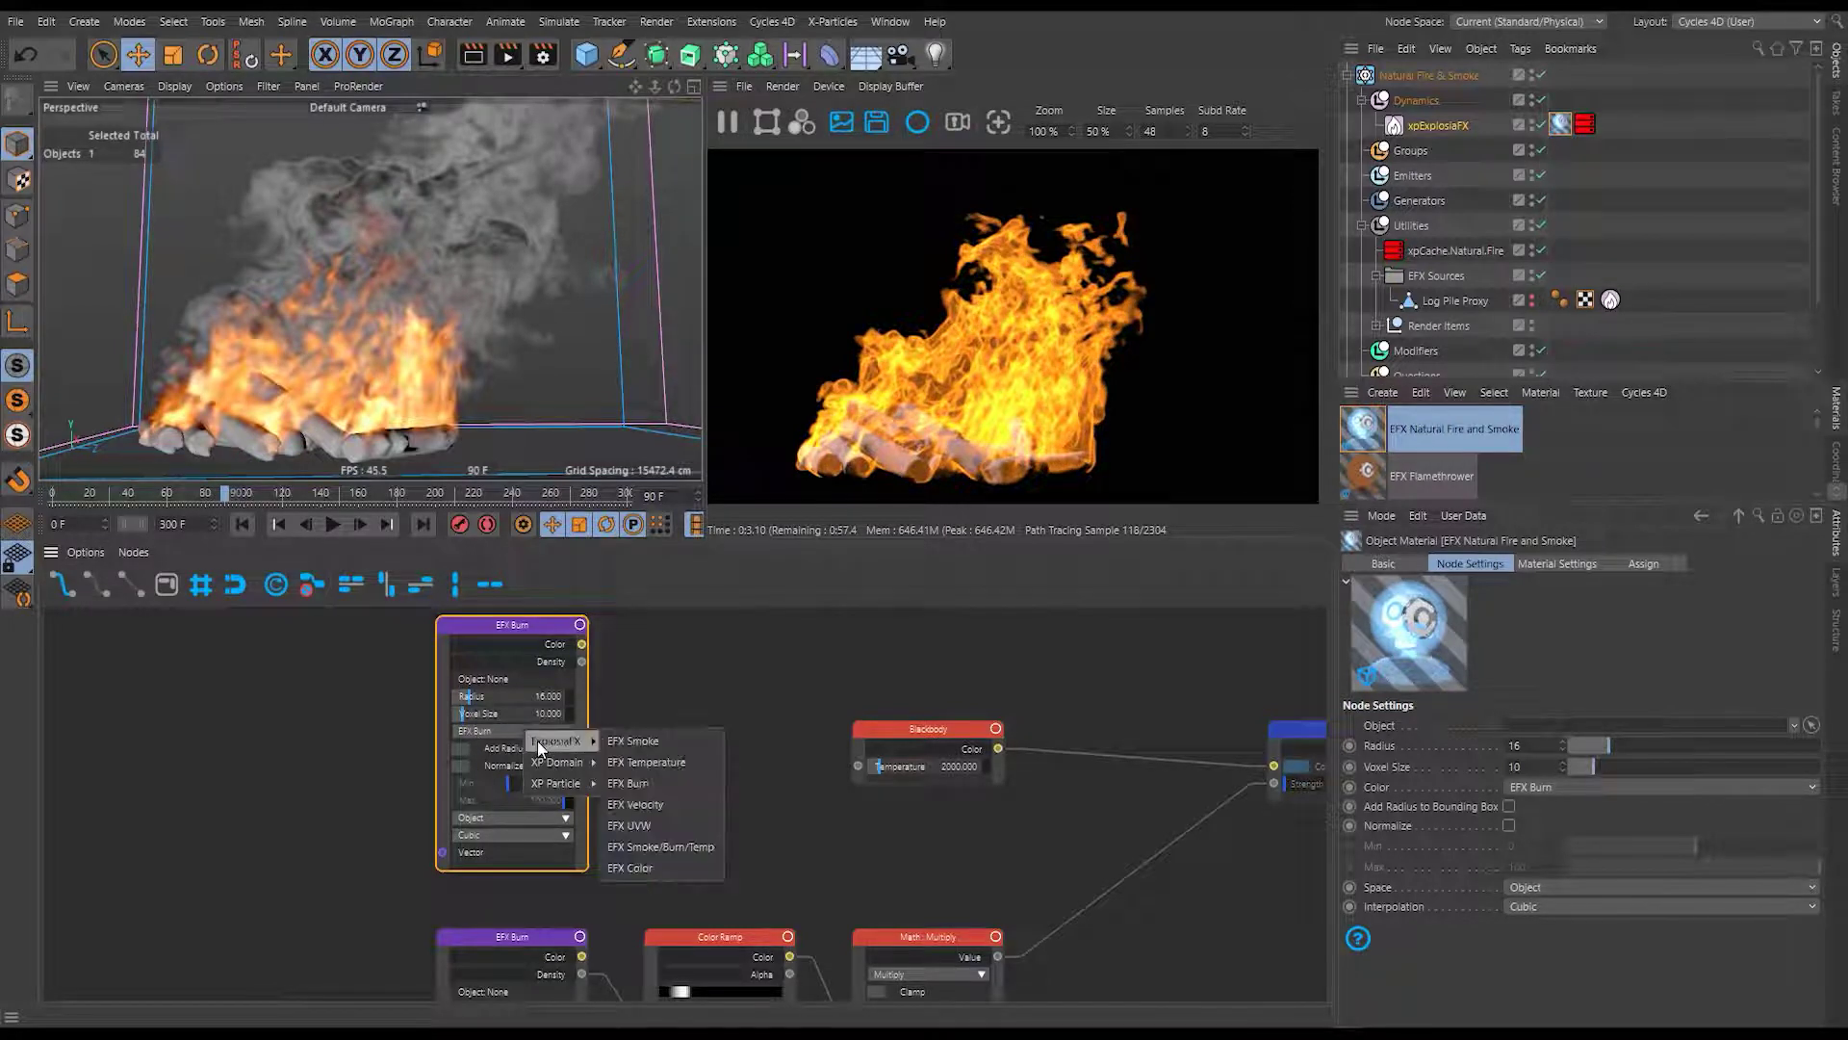
{"action": "left_click", "coordinate": [677, 762]}
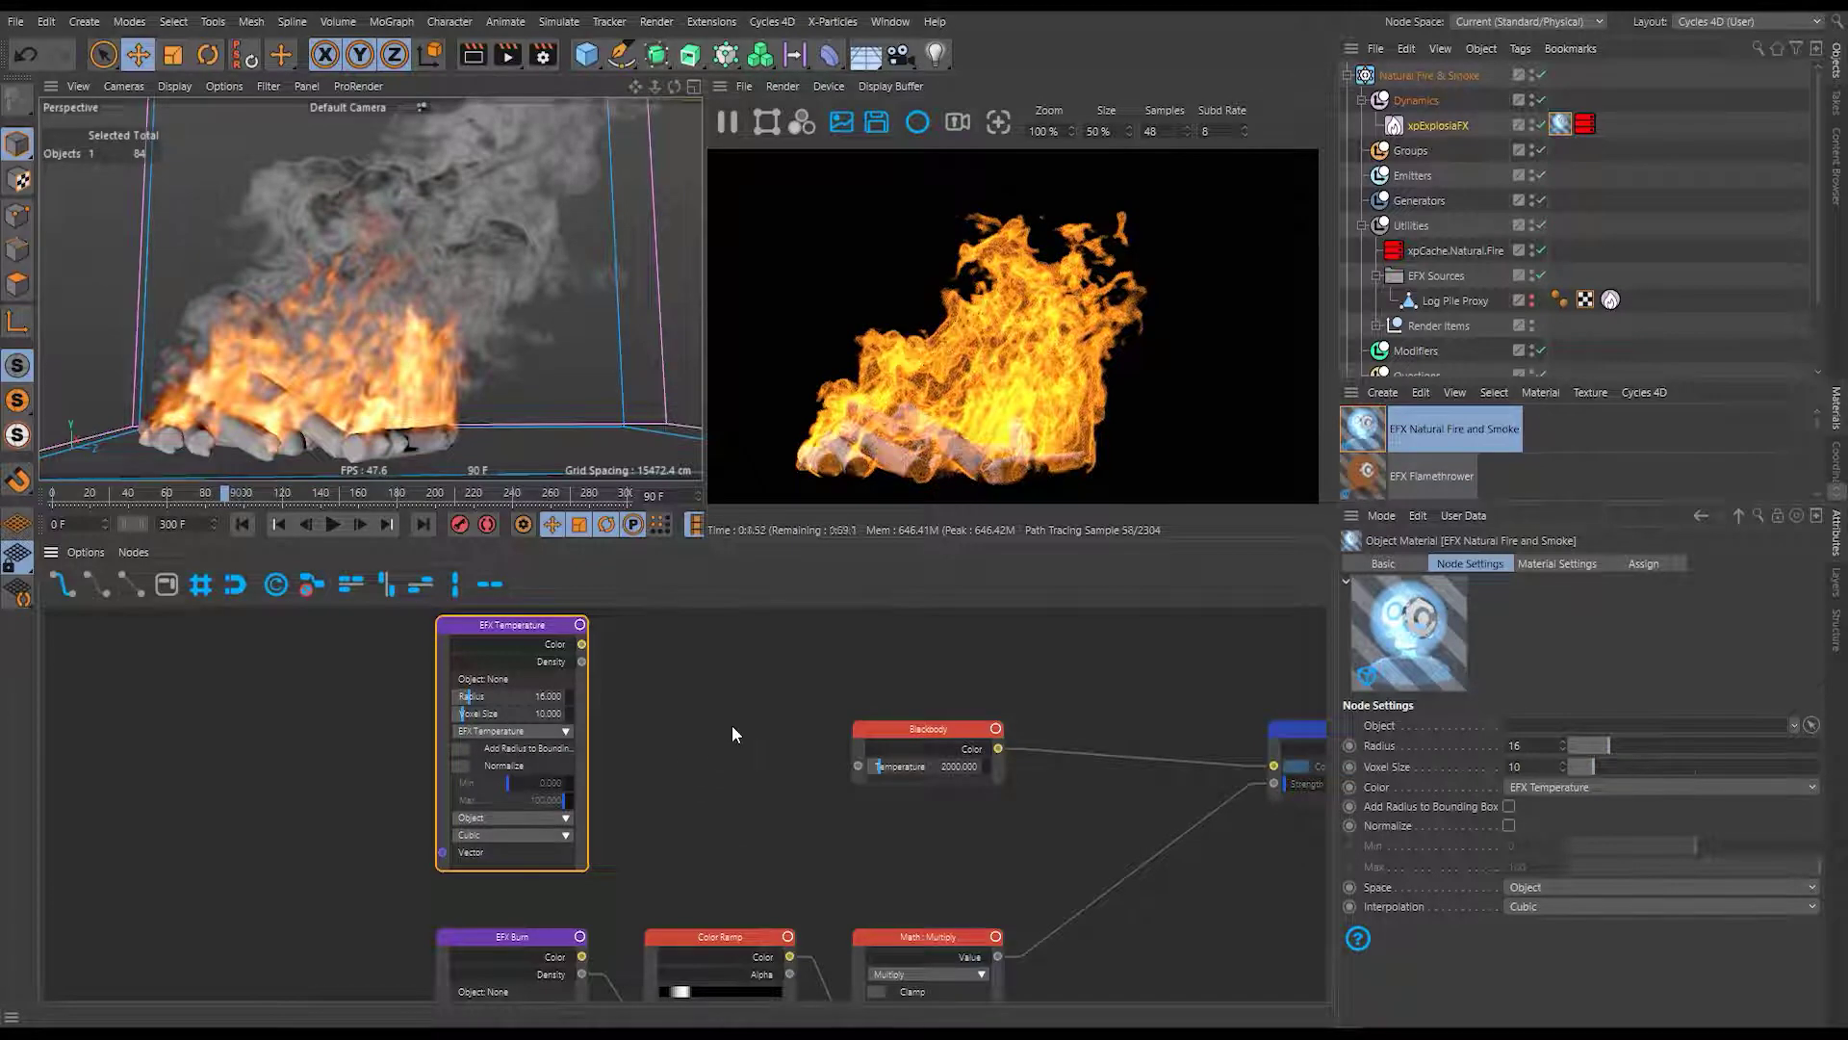
{"action": "left_click", "coordinate": [557, 660]}
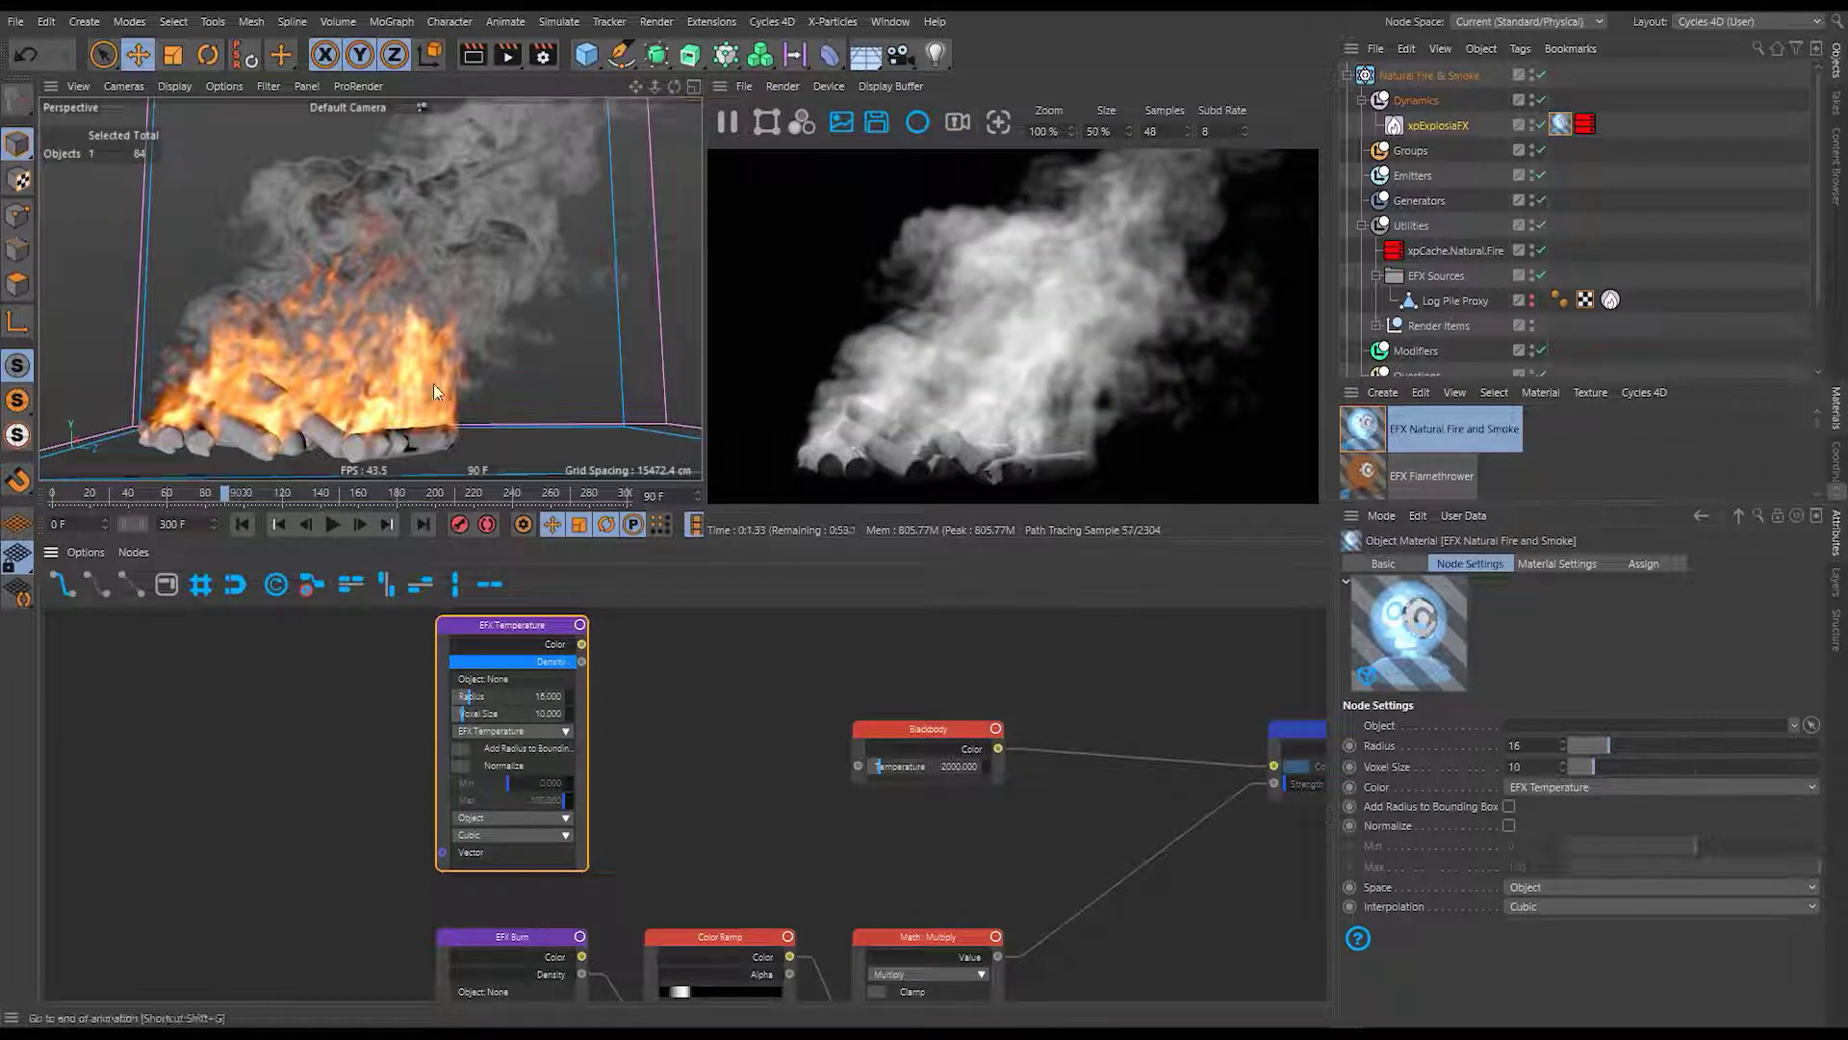
Connect the EFX Temperature node's Density output to the Blackbody node's Temperature input.
{"action": "left_click_drag", "start_coordinate": [470, 355], "coordinate": [179, 437], "text": "alt"}
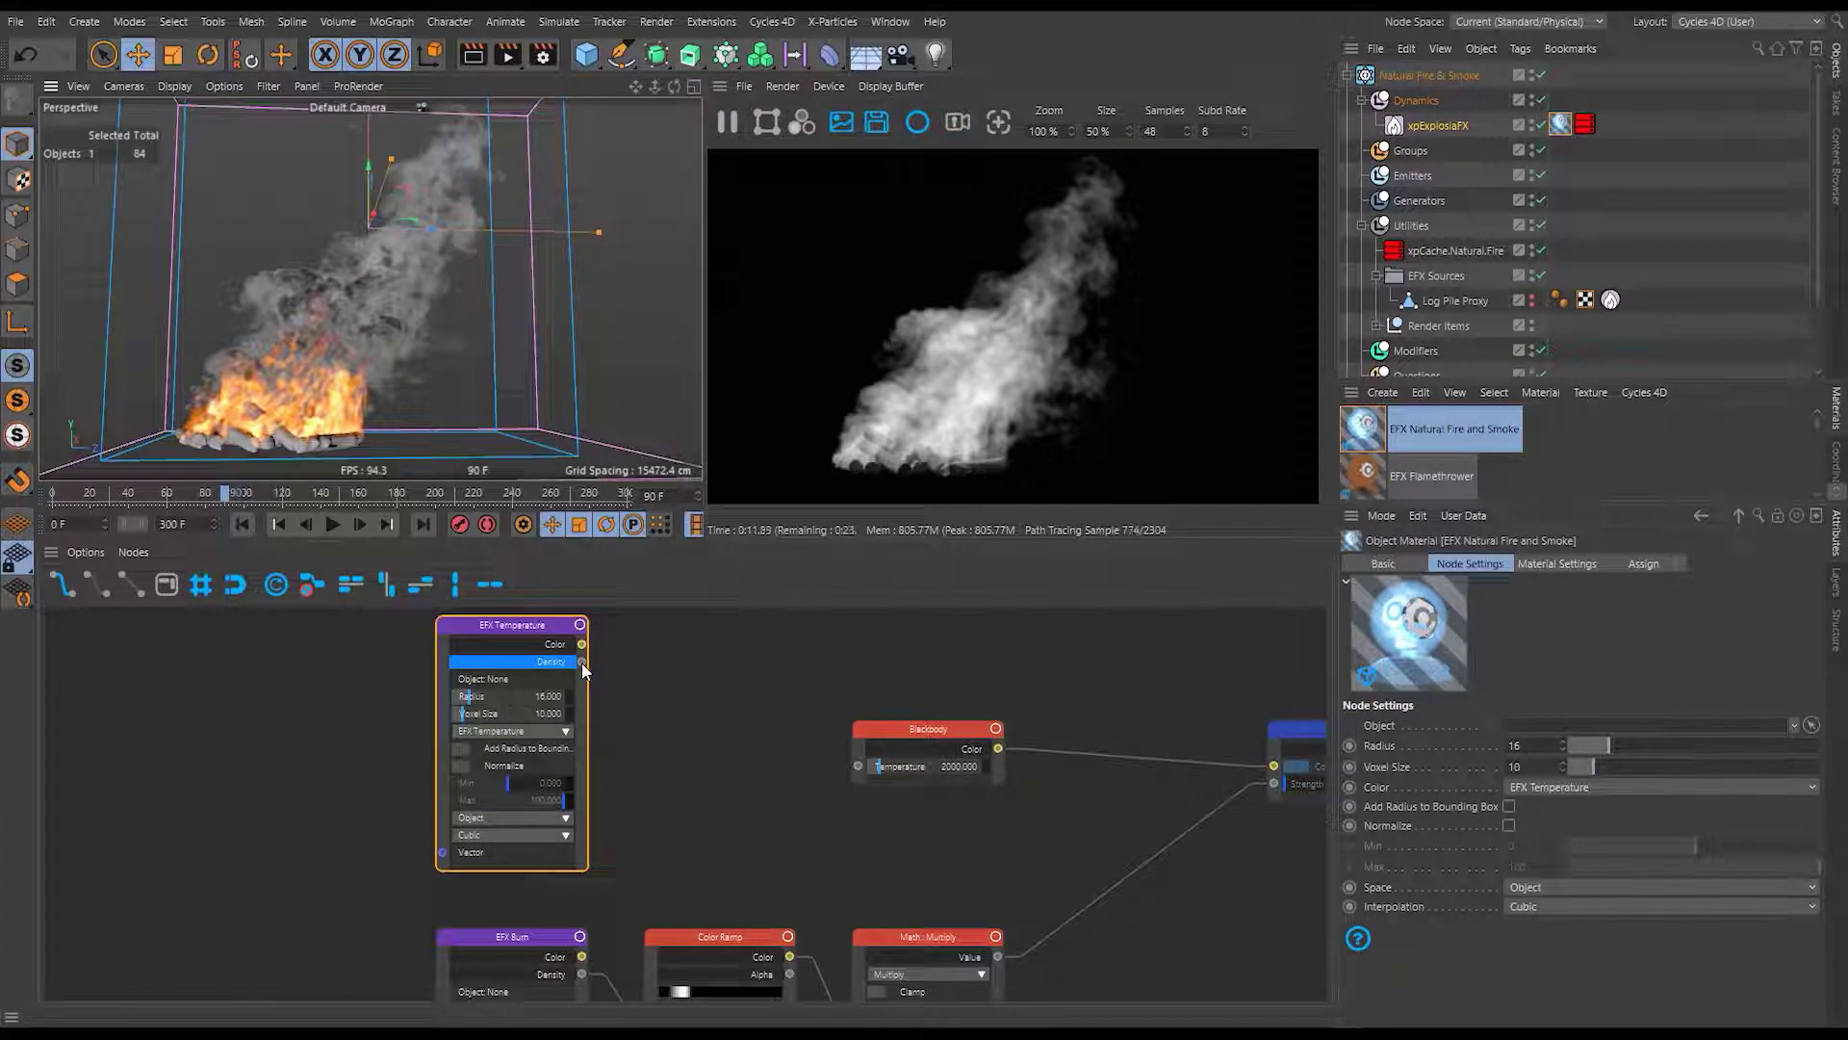
{"action": "left_click_drag", "start_coordinate": [582, 665], "coordinate": [858, 771]}
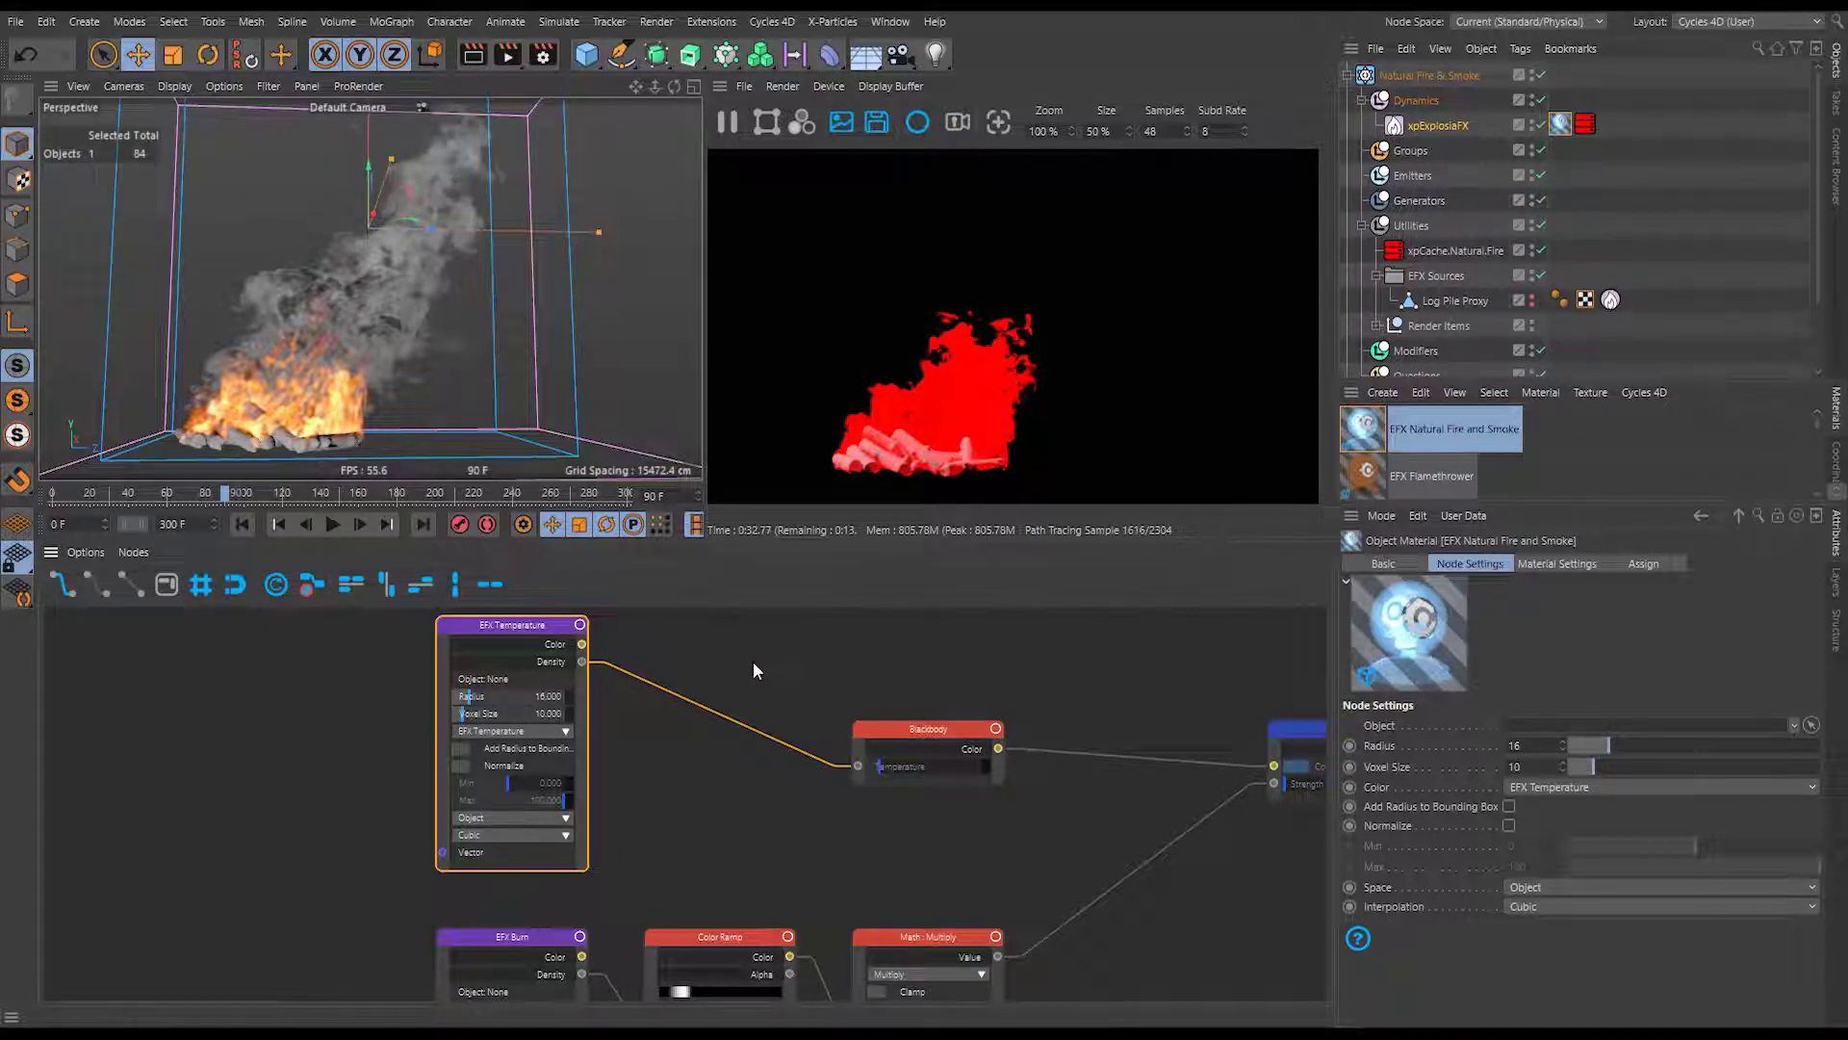
Insert a Map Range node between EFX Temperature and Blackbody, and align the Blackbody node in the same row.
{"action": "middle_click_drag", "start_coordinate": [752, 661], "coordinate": [706, 730]}
{"action": "right_click", "coordinate": [648, 657]}
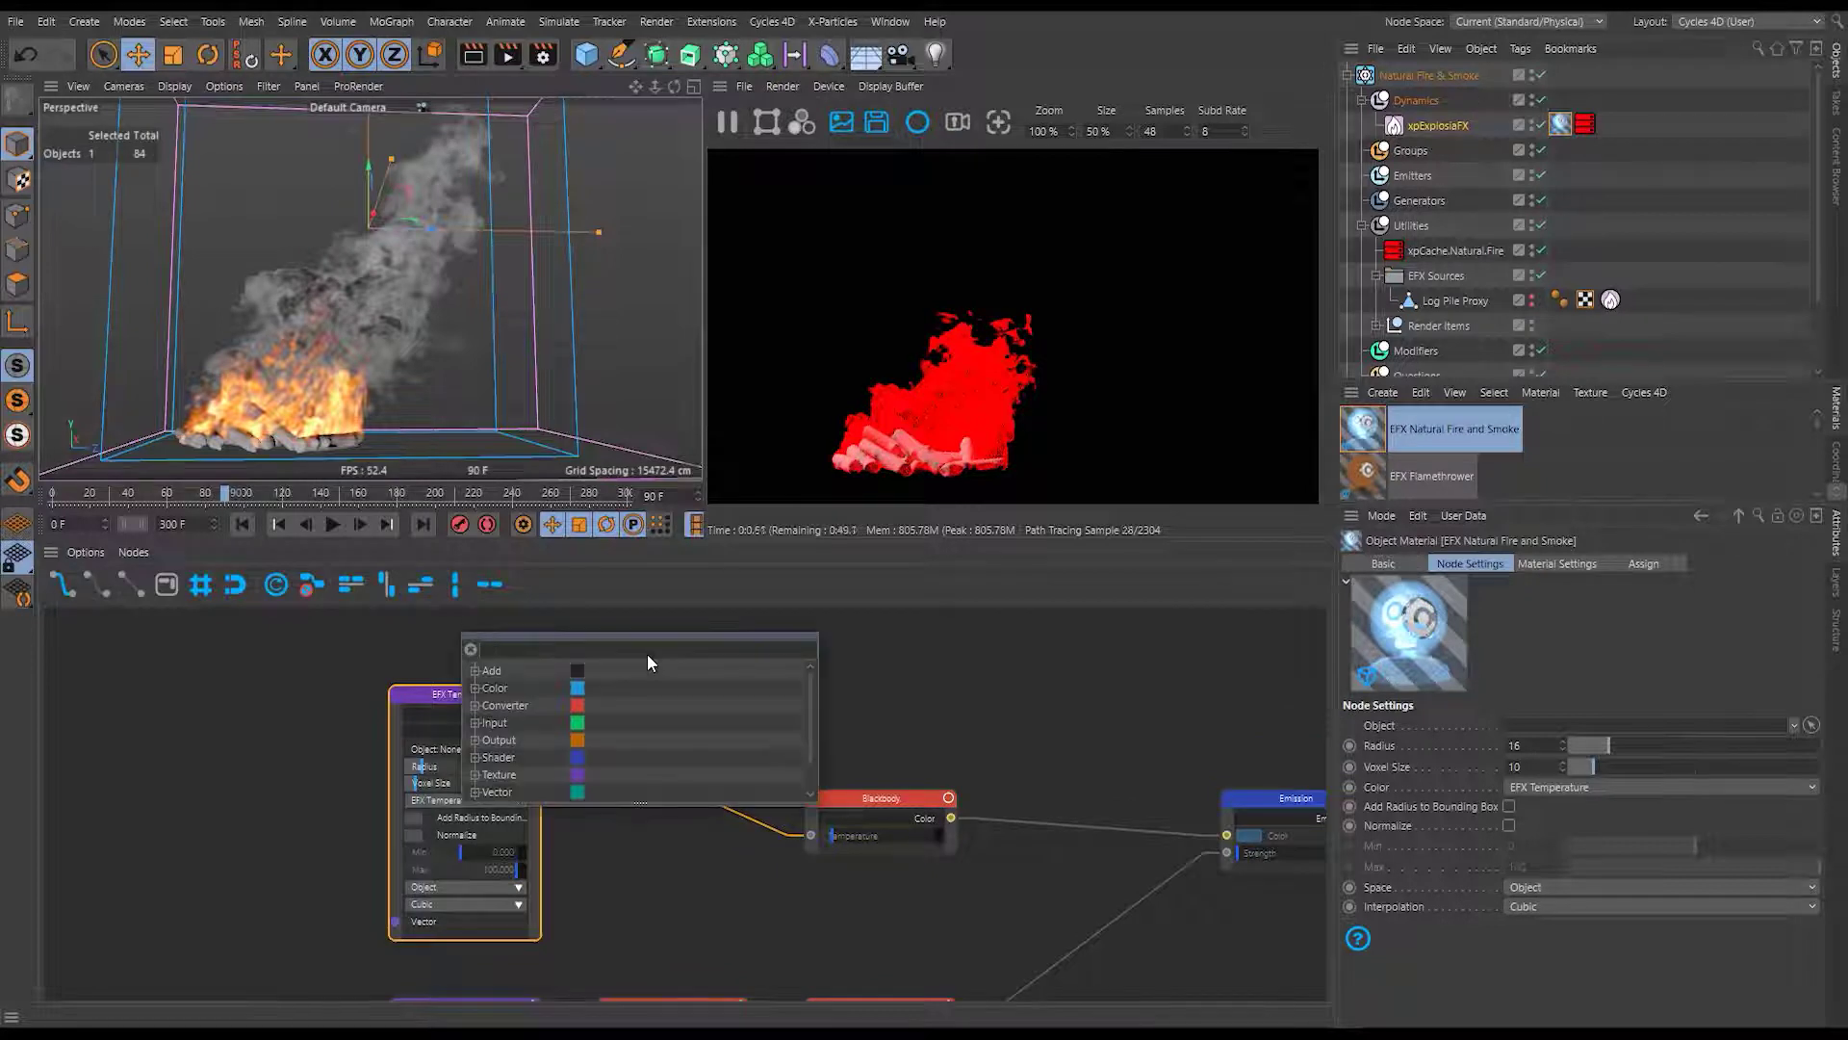
{"action": "type", "text": "map ra"}
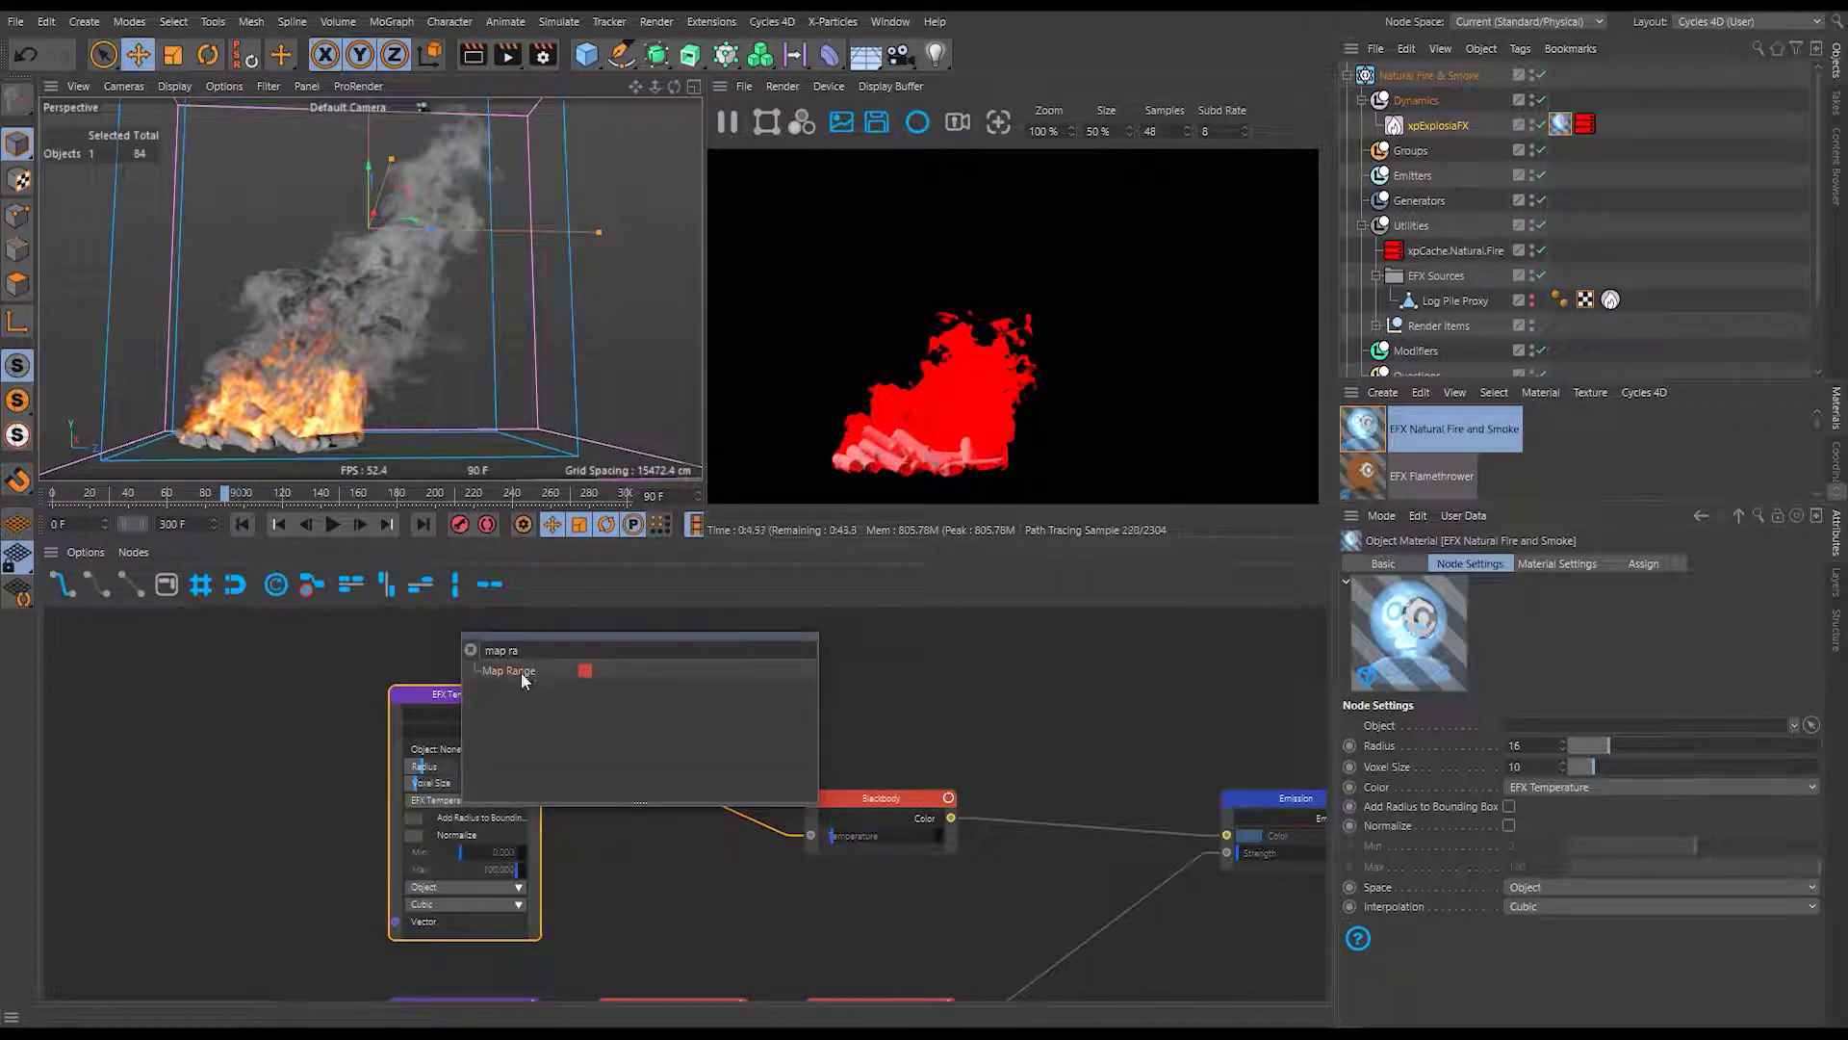
{"action": "key", "text": "Return"}
{"action": "left_click_drag", "start_coordinate": [1041, 650], "coordinate": [684, 696]}
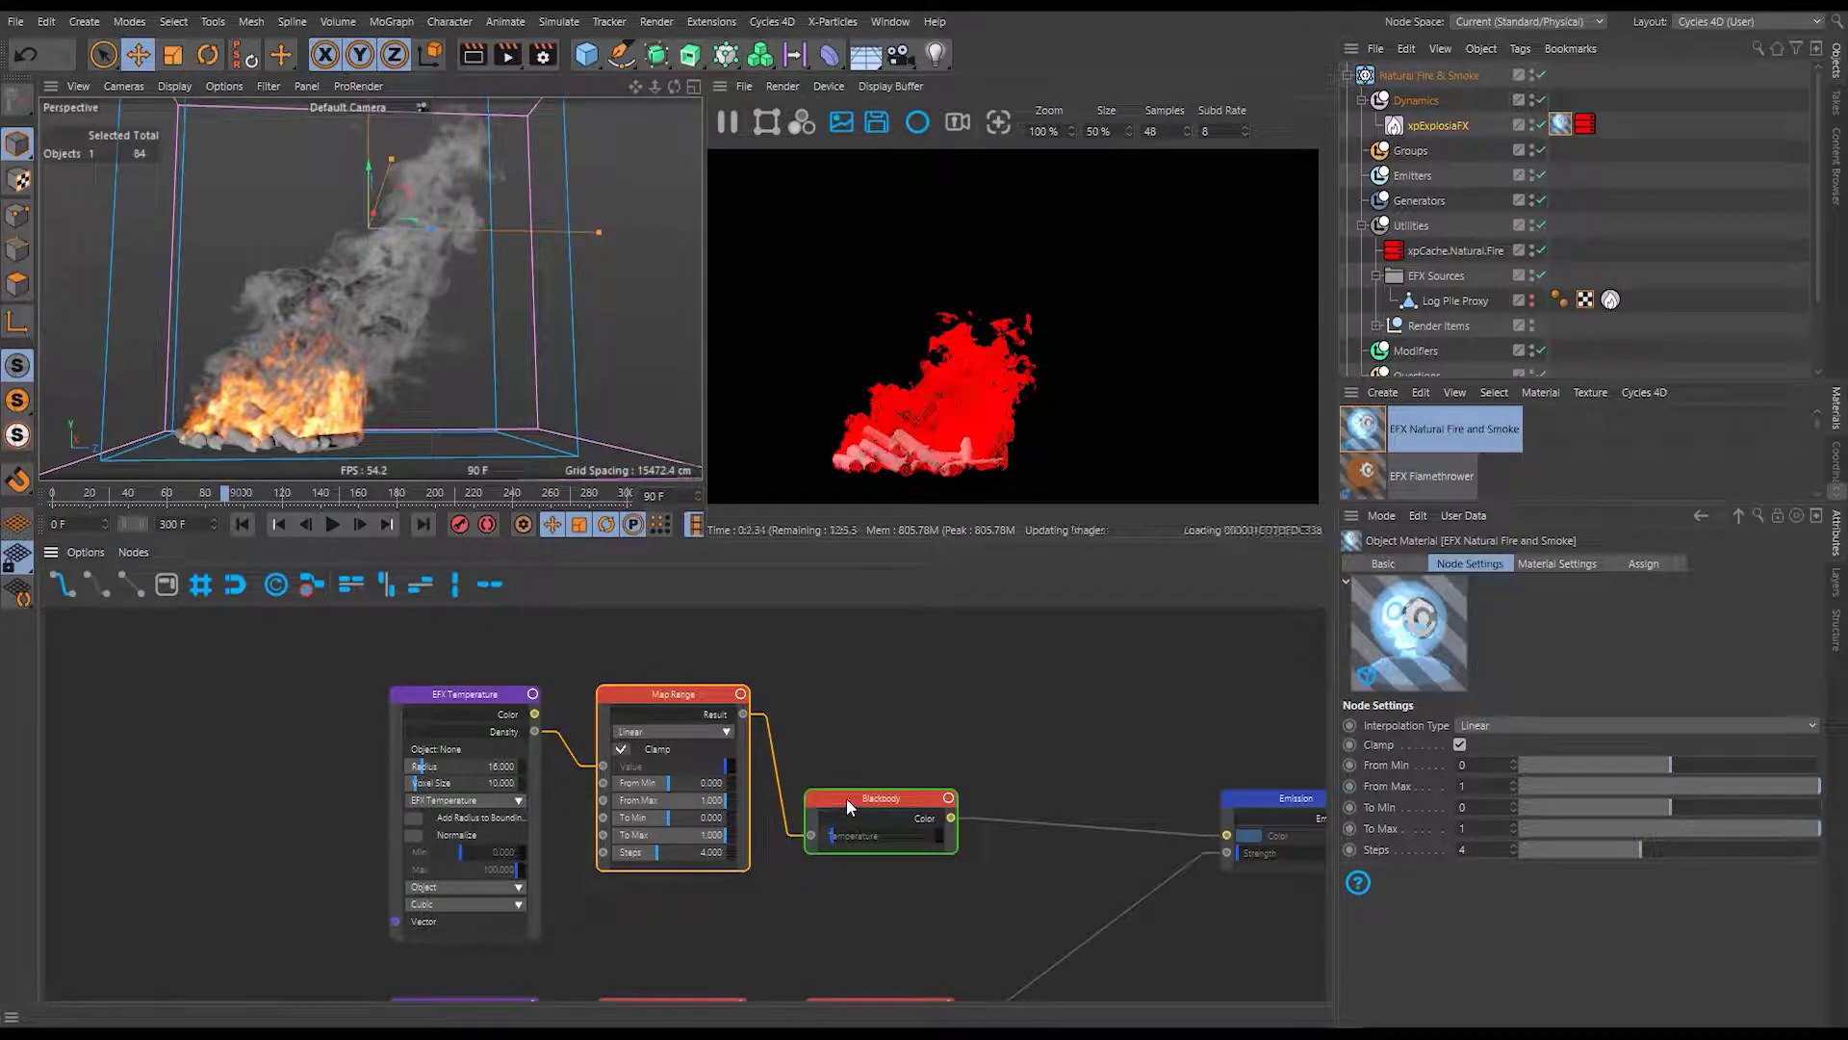
{"action": "left_click_drag", "start_coordinate": [846, 799], "coordinate": [846, 699]}
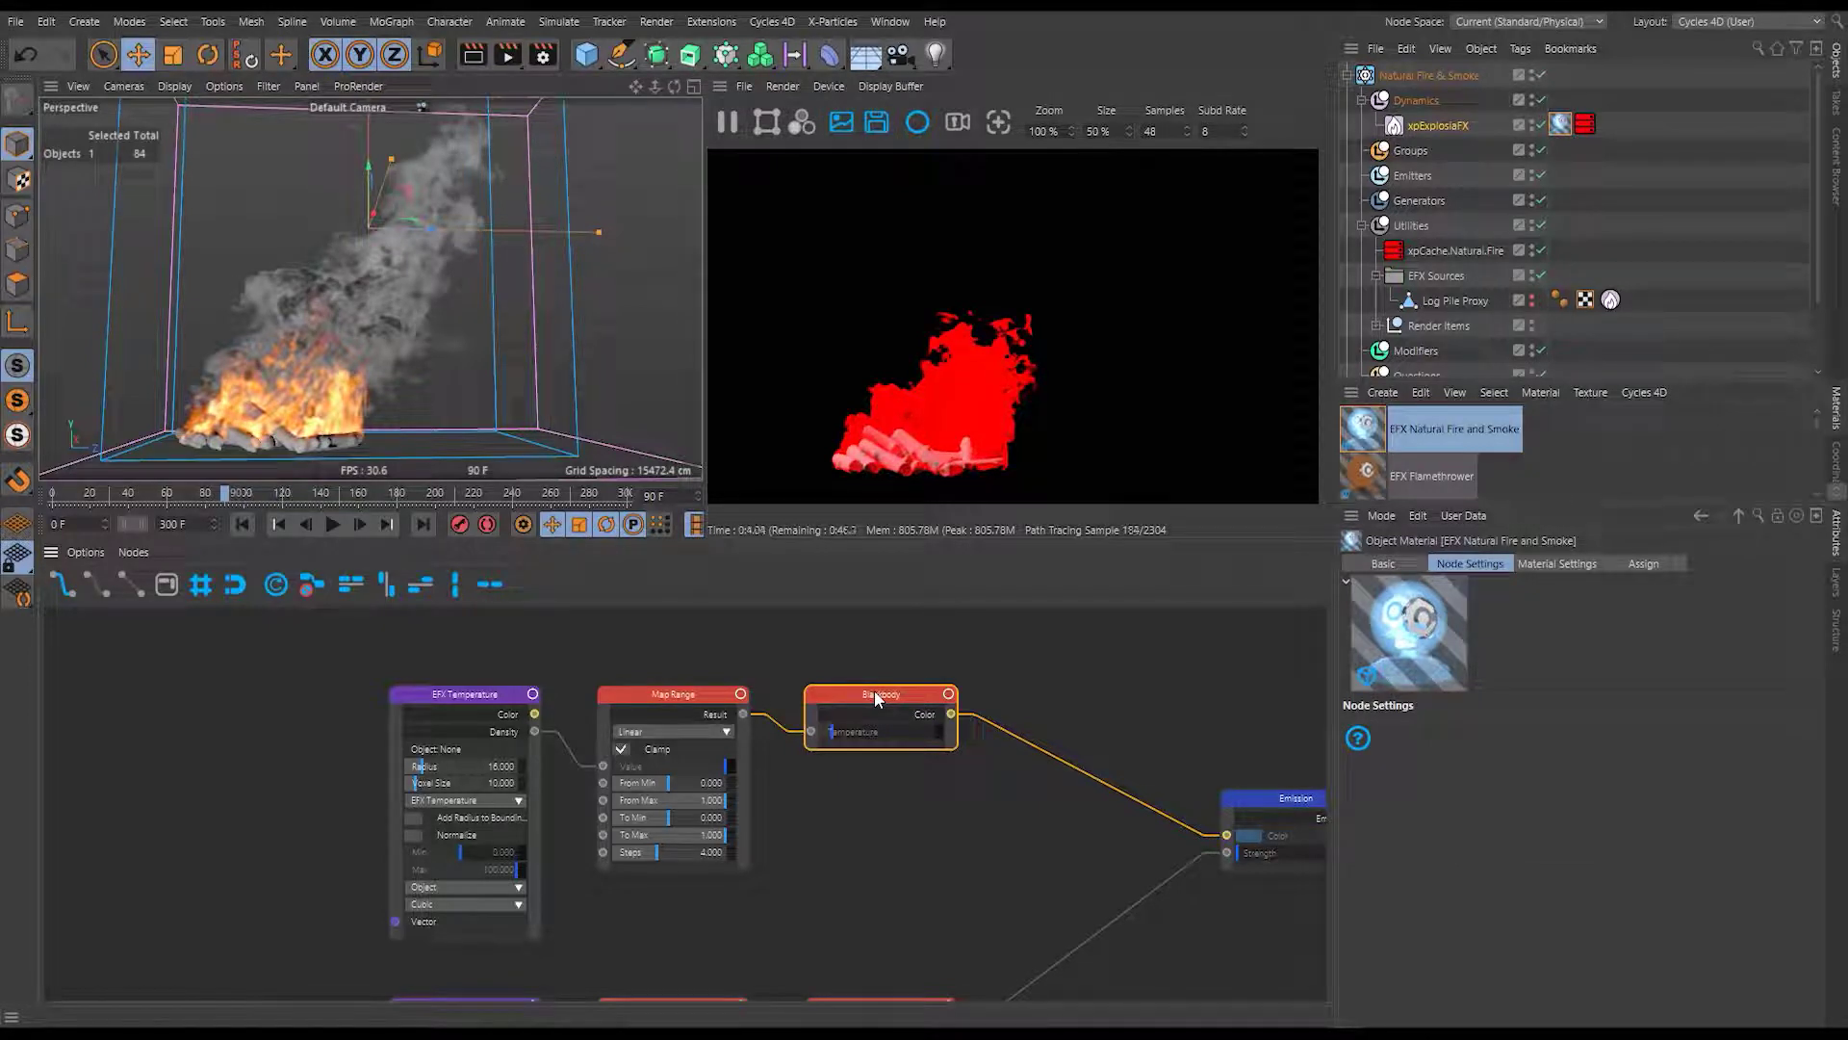
Try a To Max value of 3000 on the Map Range node.
{"action": "left_click", "coordinate": [695, 696]}
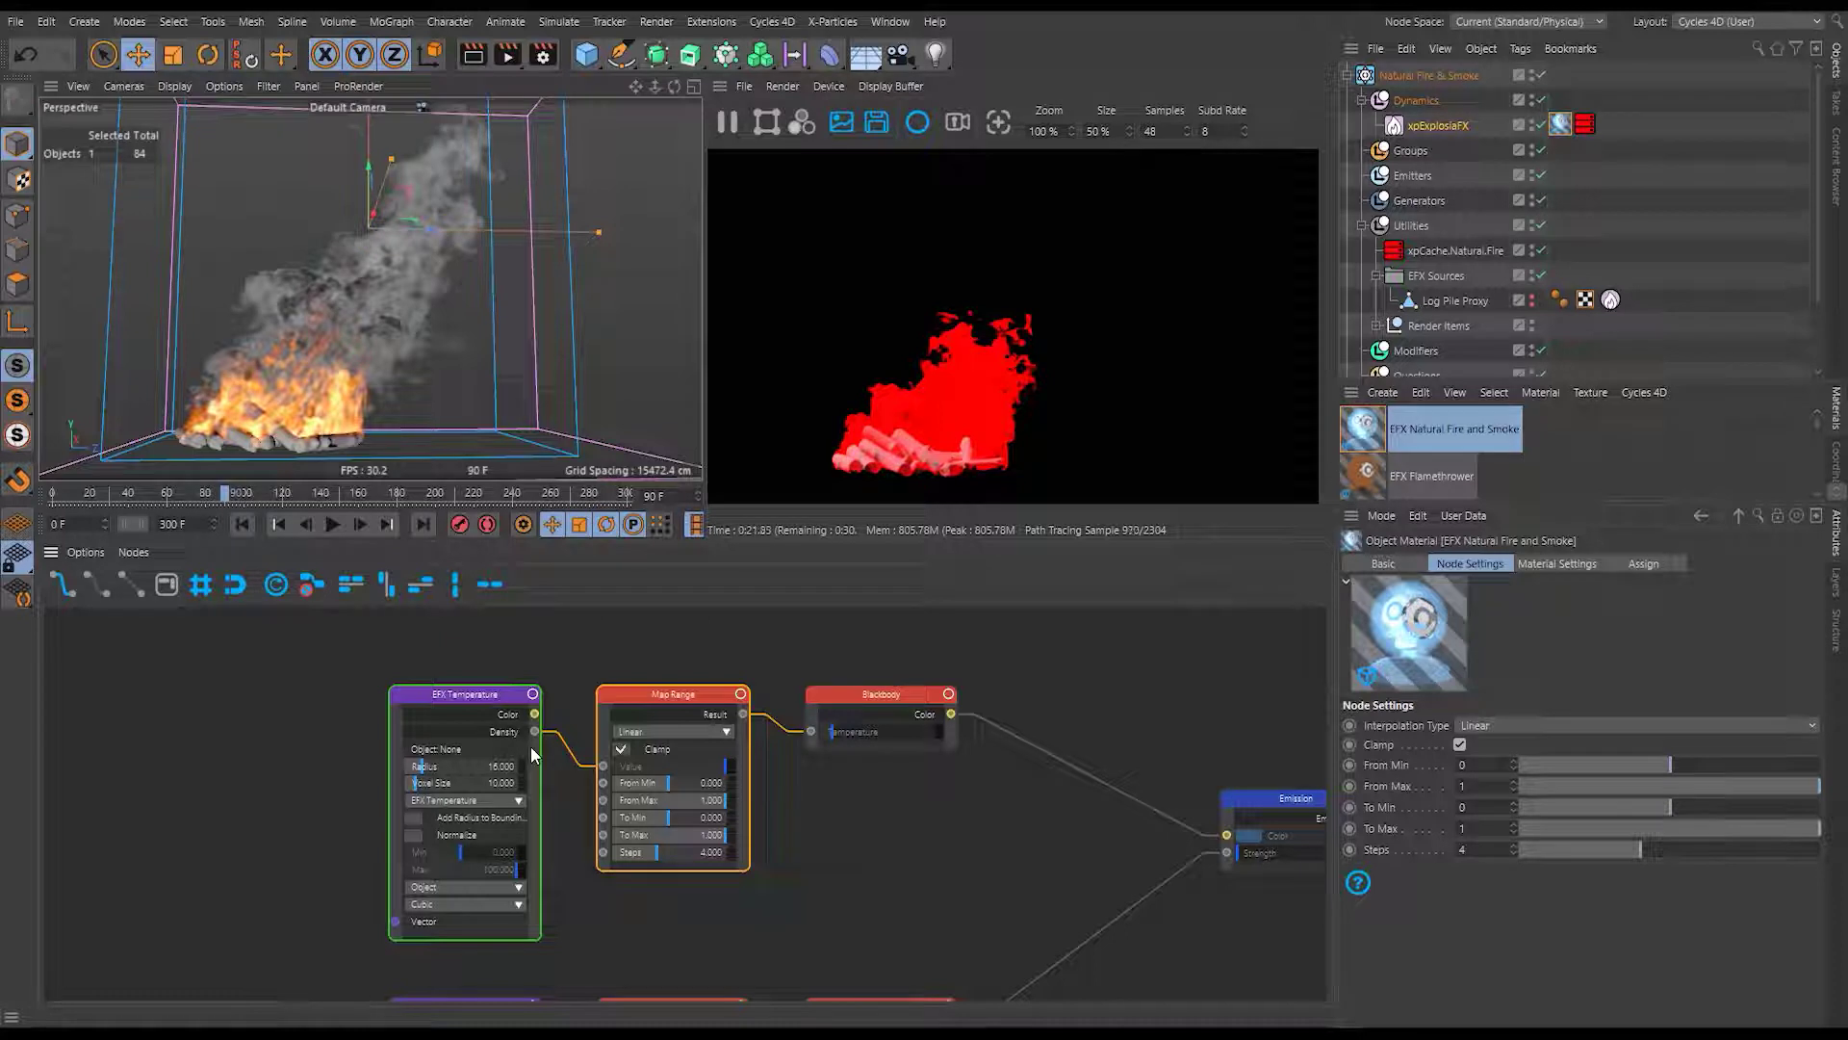
{"action": "double_click", "coordinate": [729, 843]}
{"action": "key", "text": "Return"}
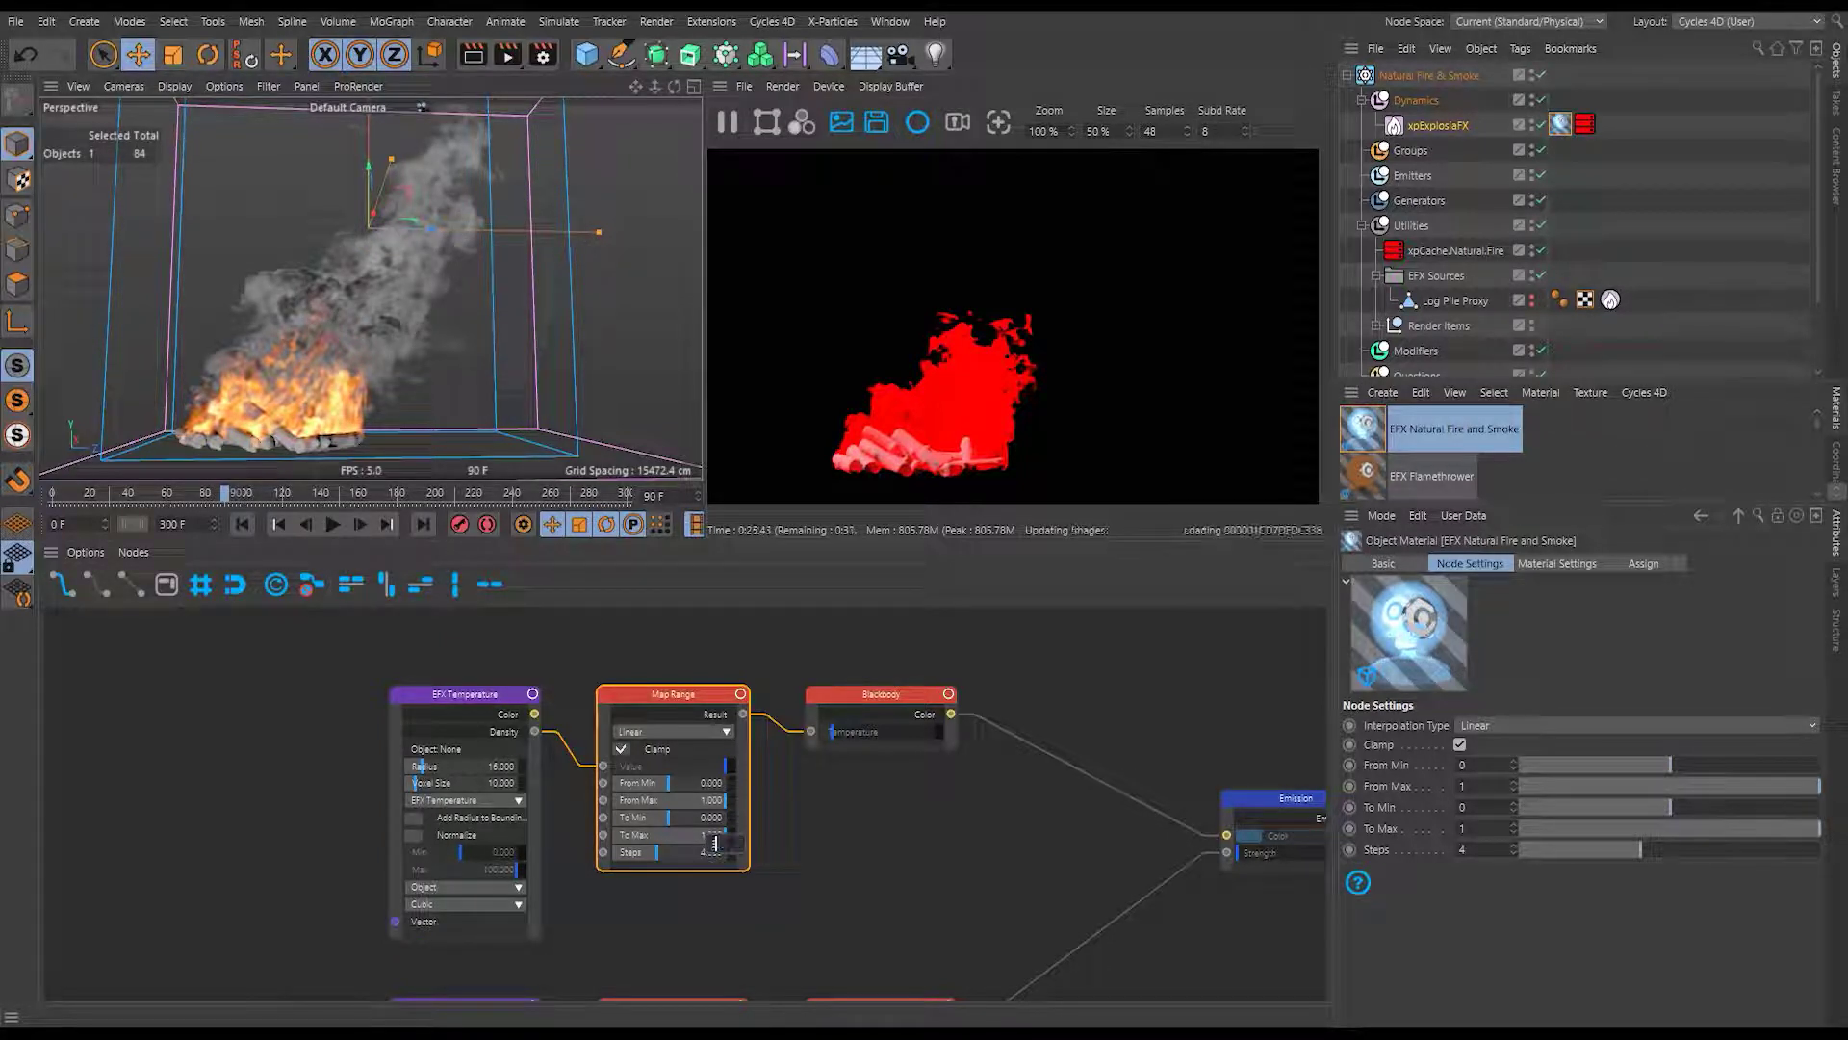
{"action": "type", "text": "3000"}
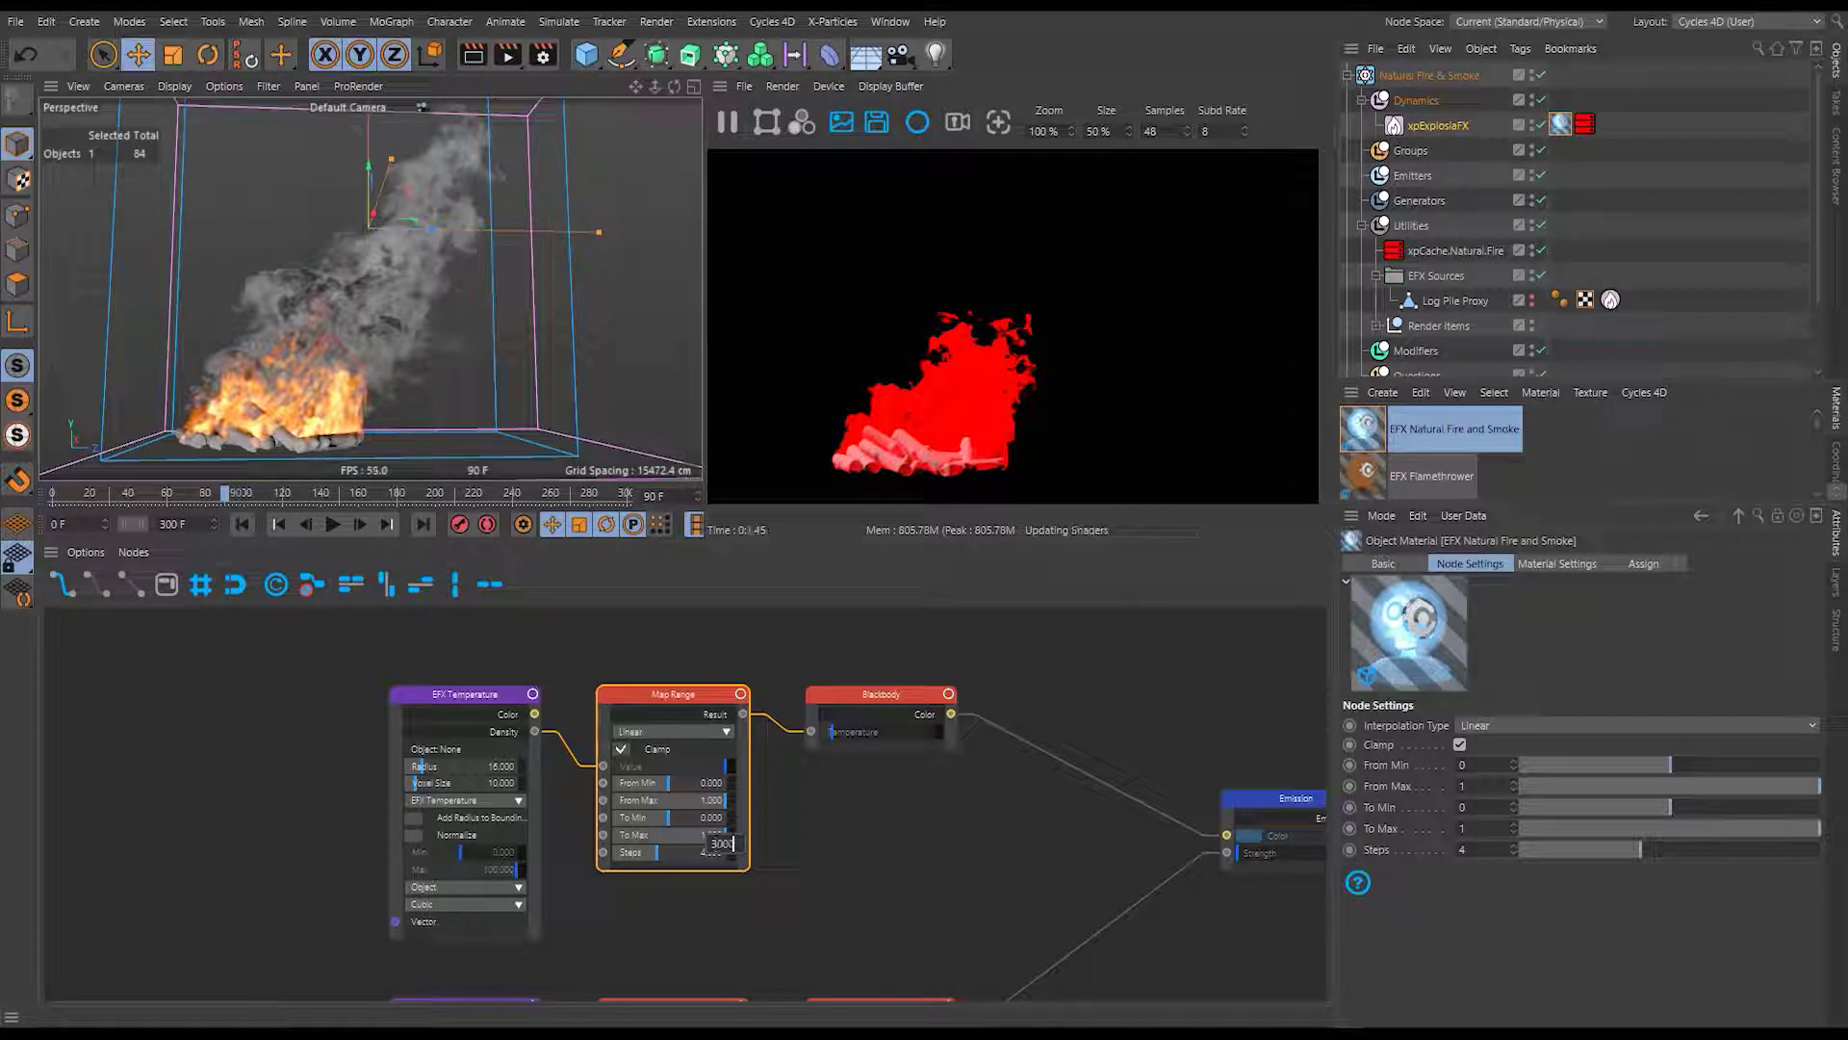
{"action": "key", "text": "Return"}
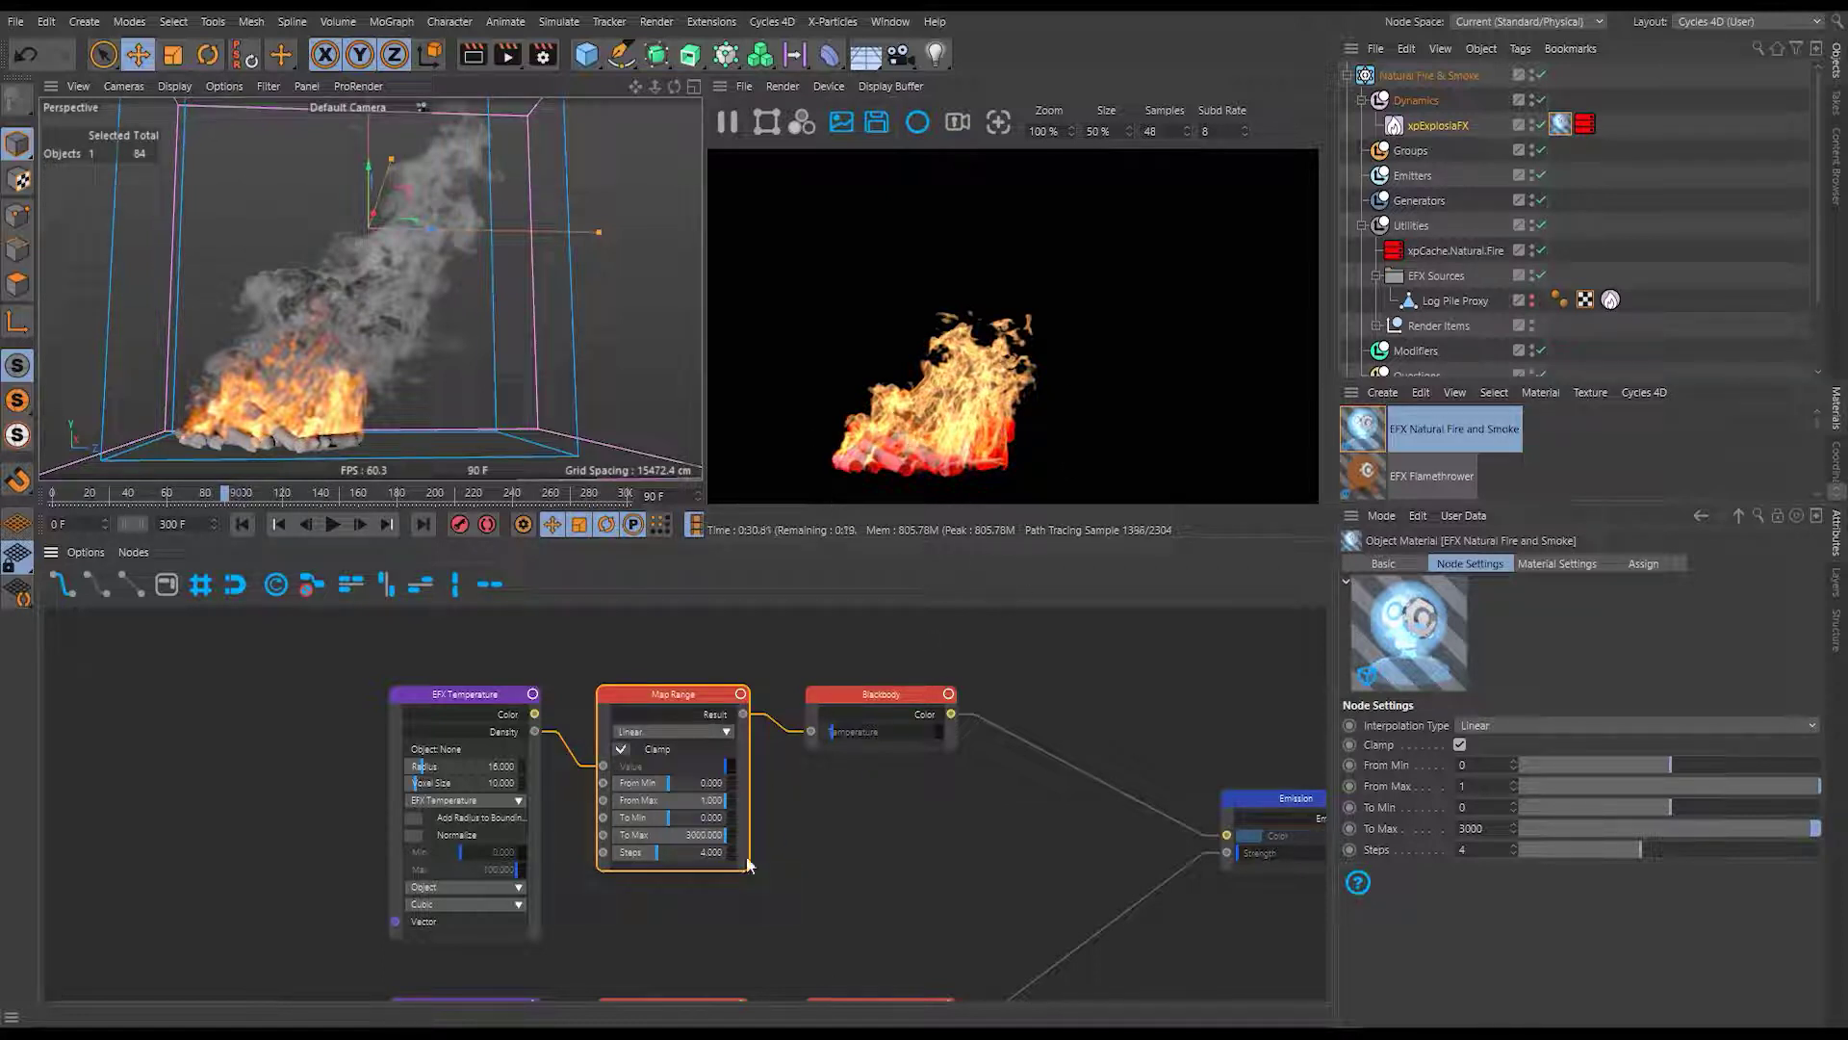
Set the Map Range node's To Min to 800 and To Max to 2400.
{"action": "double_click", "coordinate": [736, 818]}
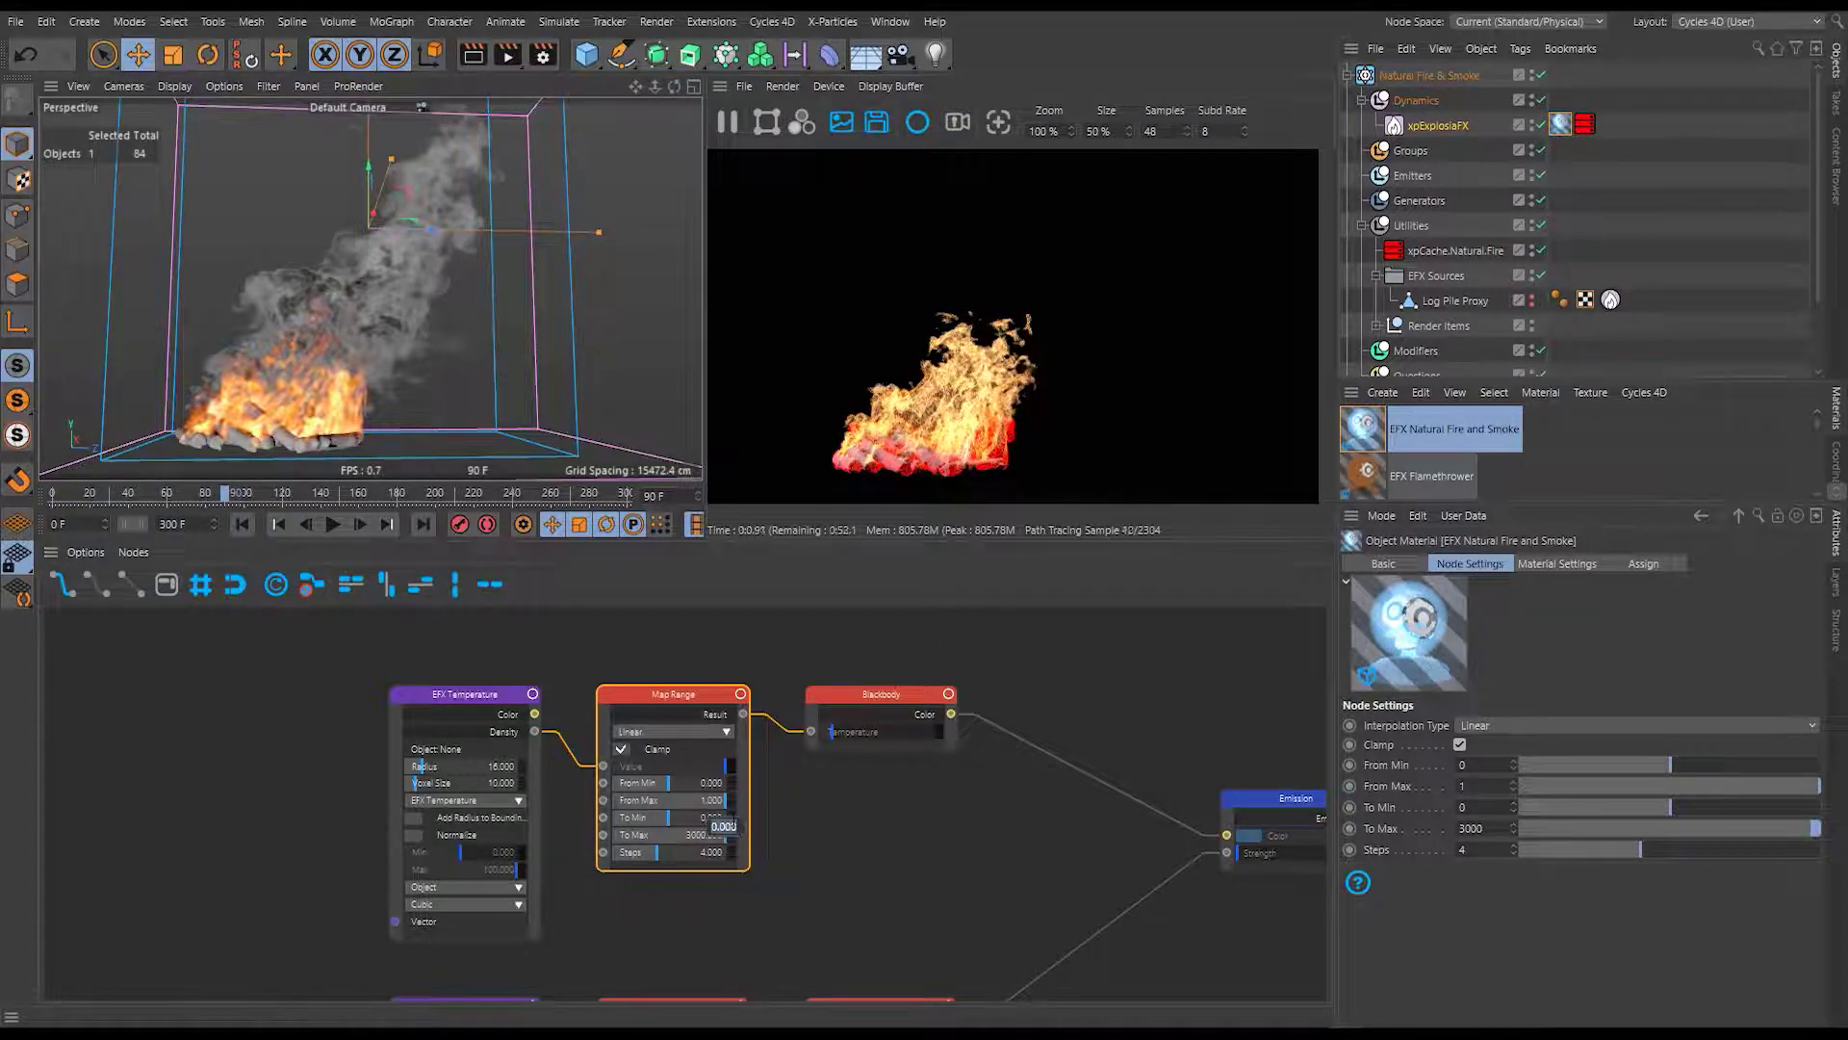
{"action": "type", "text": "800"}
{"action": "key", "text": "Return"}
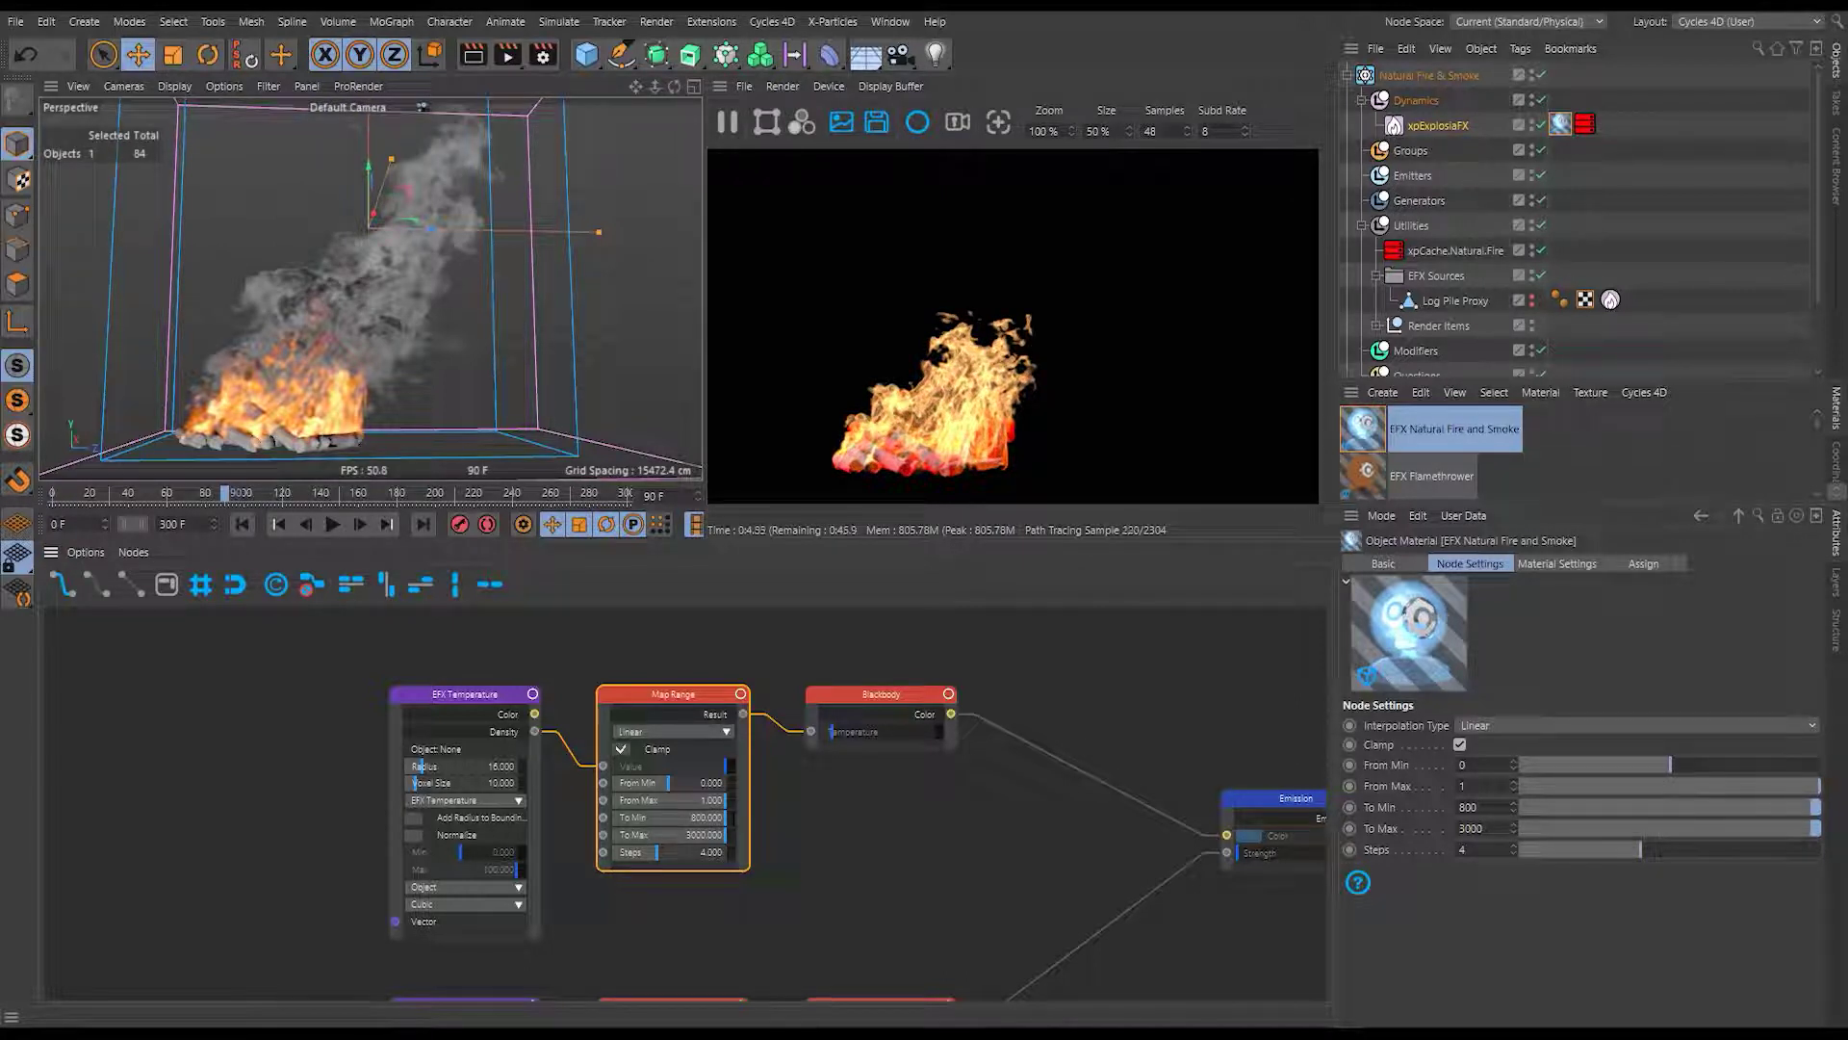
{"action": "double_click", "coordinate": [731, 840]}
{"action": "type", "text": "2"}
{"action": "type", "text": "45"}
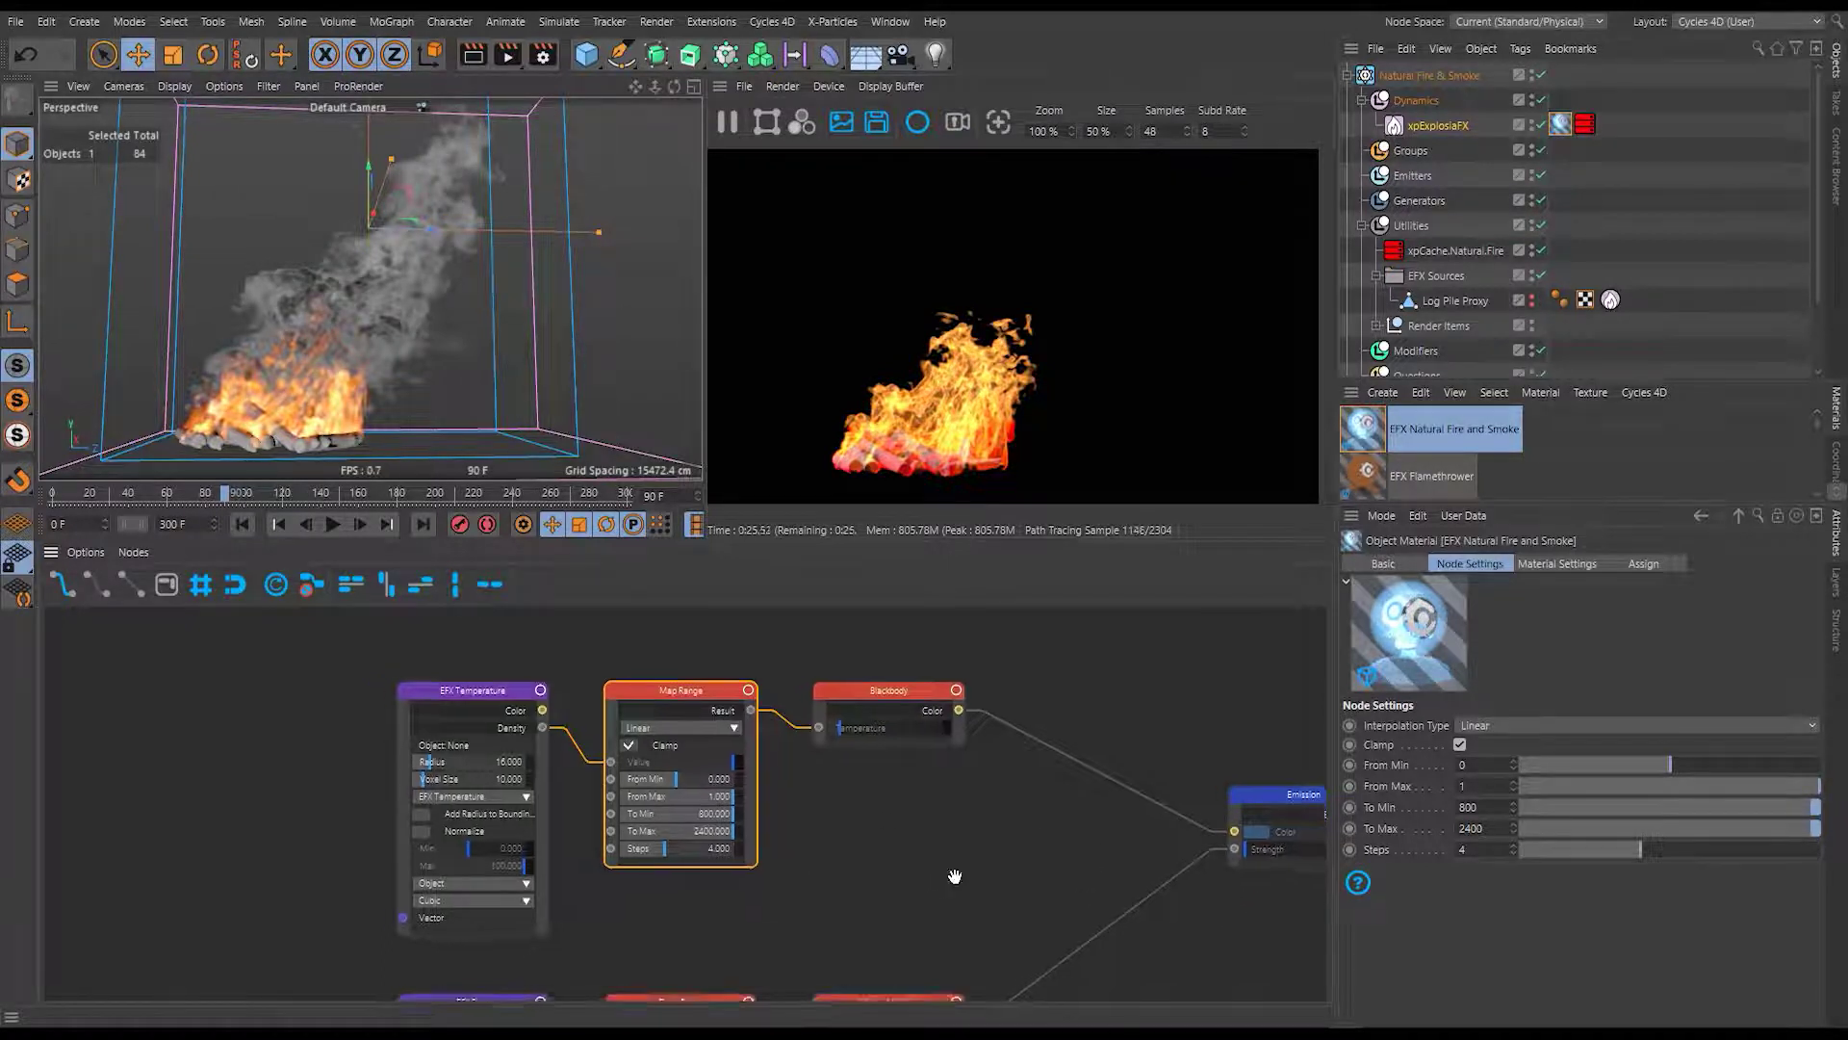
Move the EFX Temperature, Map Range and Blackbody nodes together upward to free space above the EFX Burn branch.
{"action": "left_click_drag", "start_coordinate": [1006, 866], "coordinate": [523, 678]}
{"action": "middle_click_drag", "start_coordinate": [523, 678], "coordinate": [565, 782]}
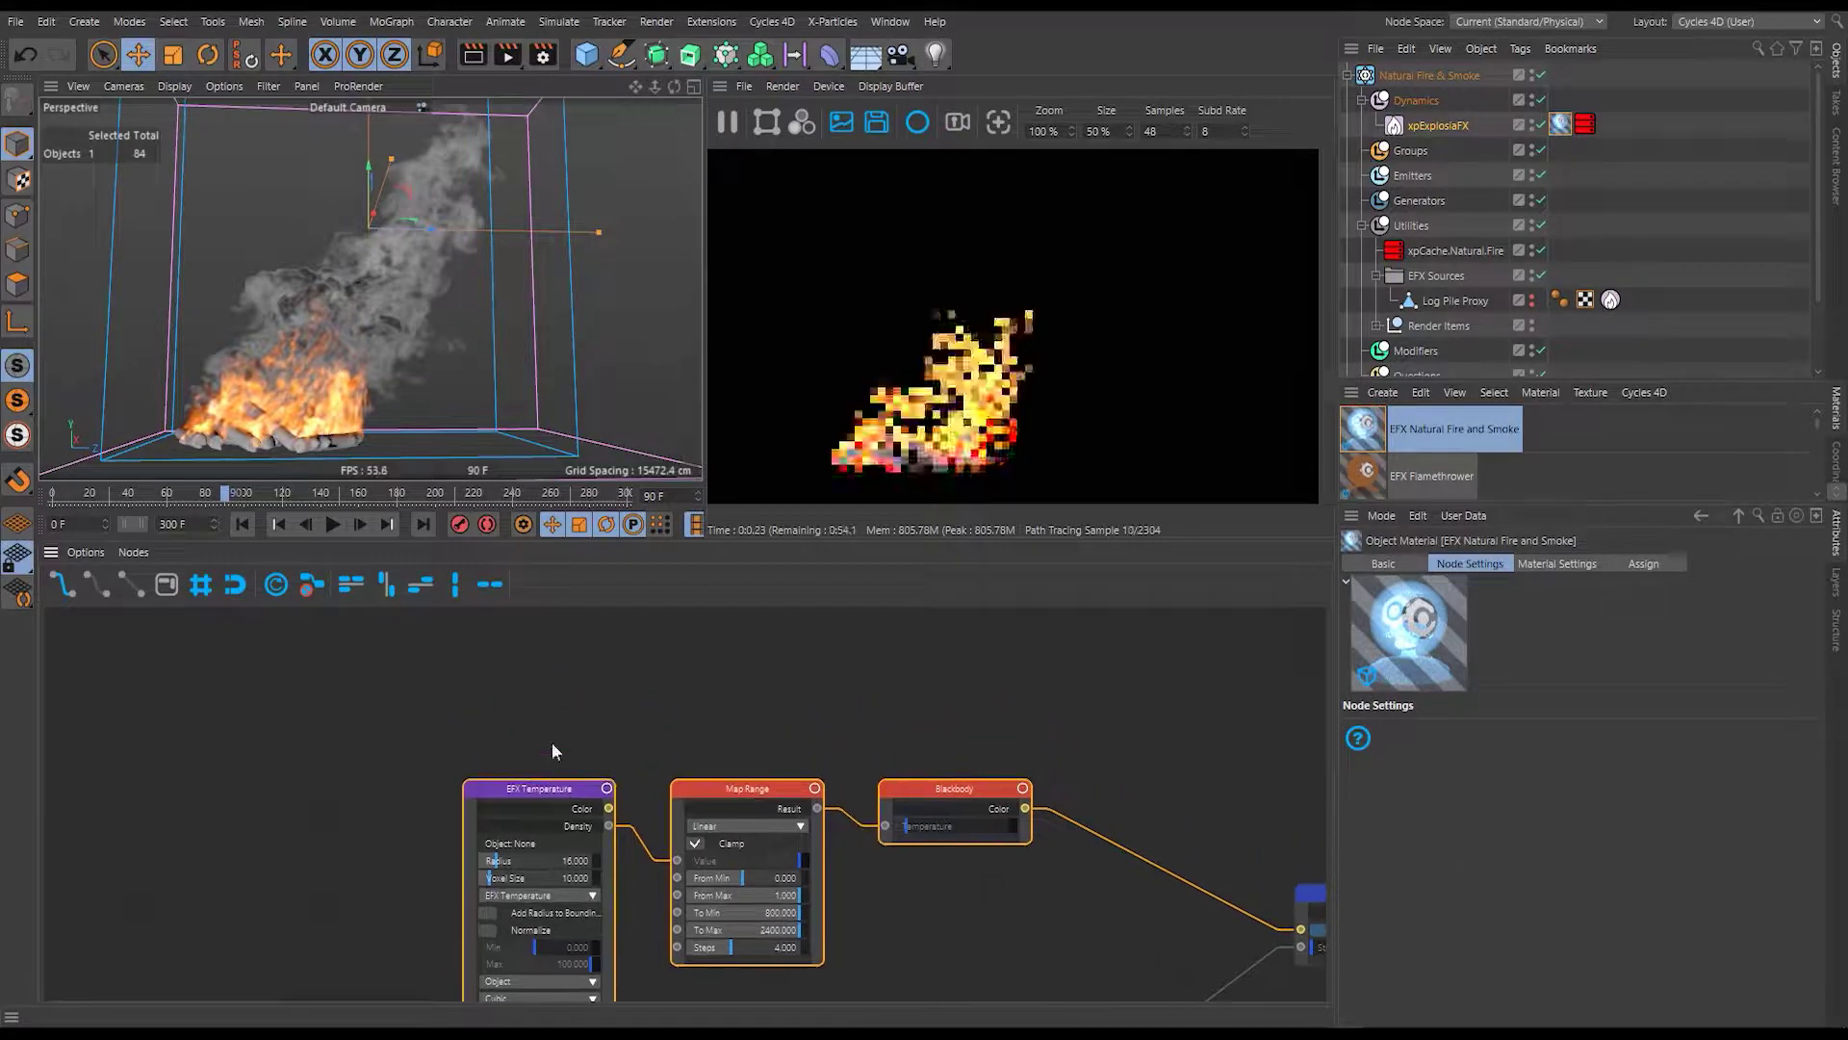
{"action": "left_click_drag", "start_coordinate": [561, 783], "coordinate": [554, 689]}
{"action": "middle_click_drag", "start_coordinate": [897, 858], "coordinate": [817, 650]}
{"action": "left_click", "coordinate": [839, 784]}
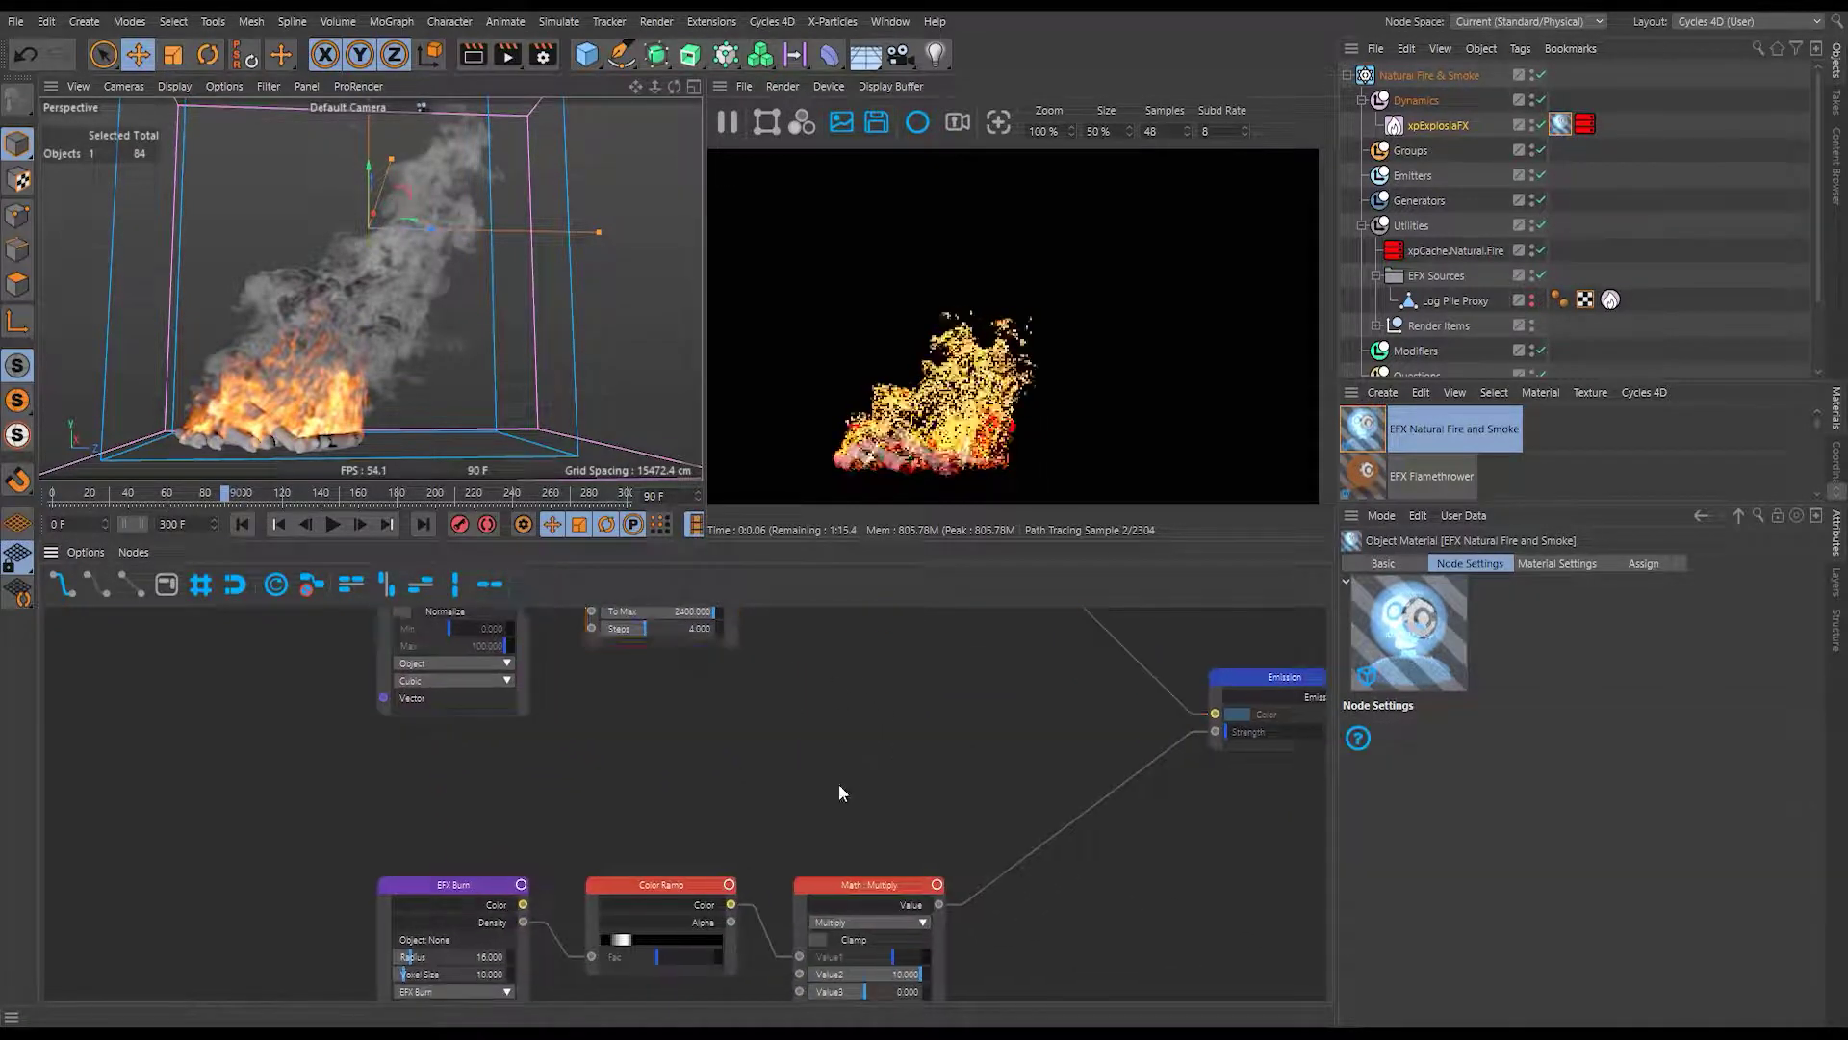
Duplicate the EFX Burn branch's Color Ramp node and place the copy directly above the original.
{"action": "middle_click_drag", "start_coordinate": [839, 783], "coordinate": [649, 778]}
{"action": "scroll", "coordinate": [662, 761], "scroll_direction": "down", "scroll_amount": 2}
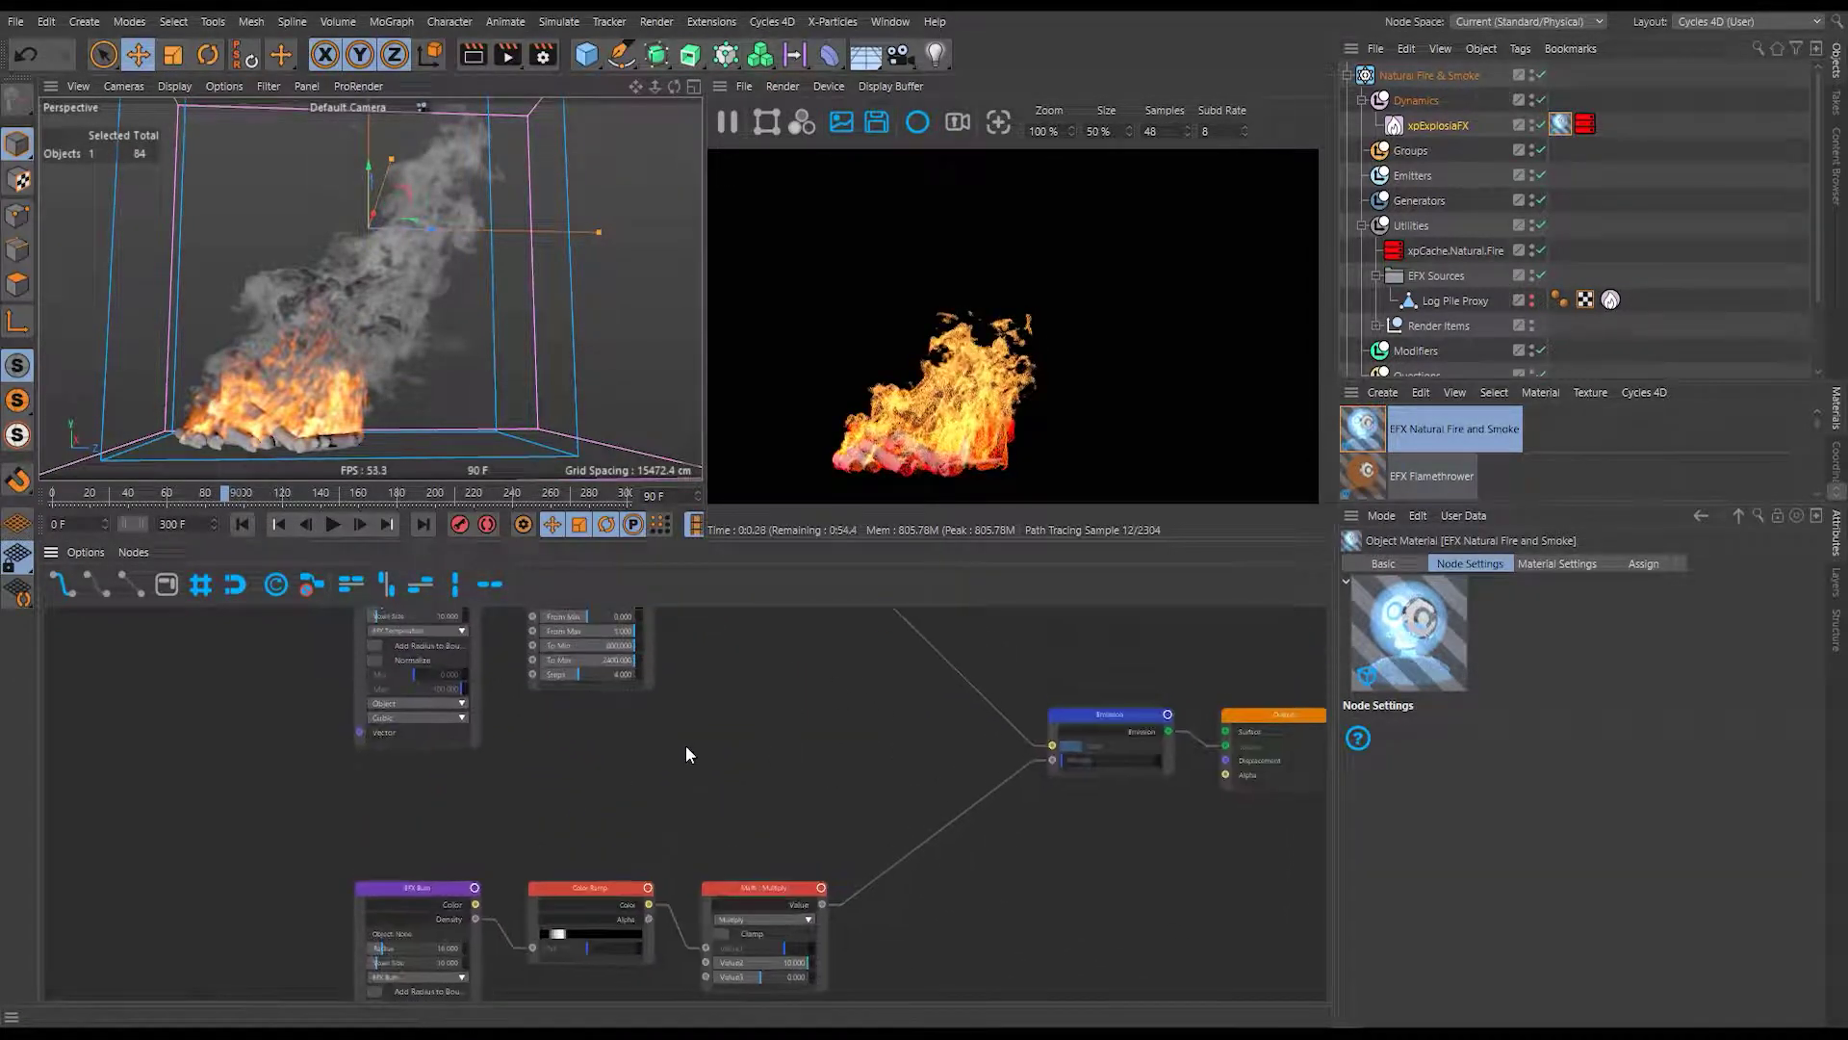
{"action": "middle_click_drag", "start_coordinate": [503, 590], "coordinate": [521, 635]}
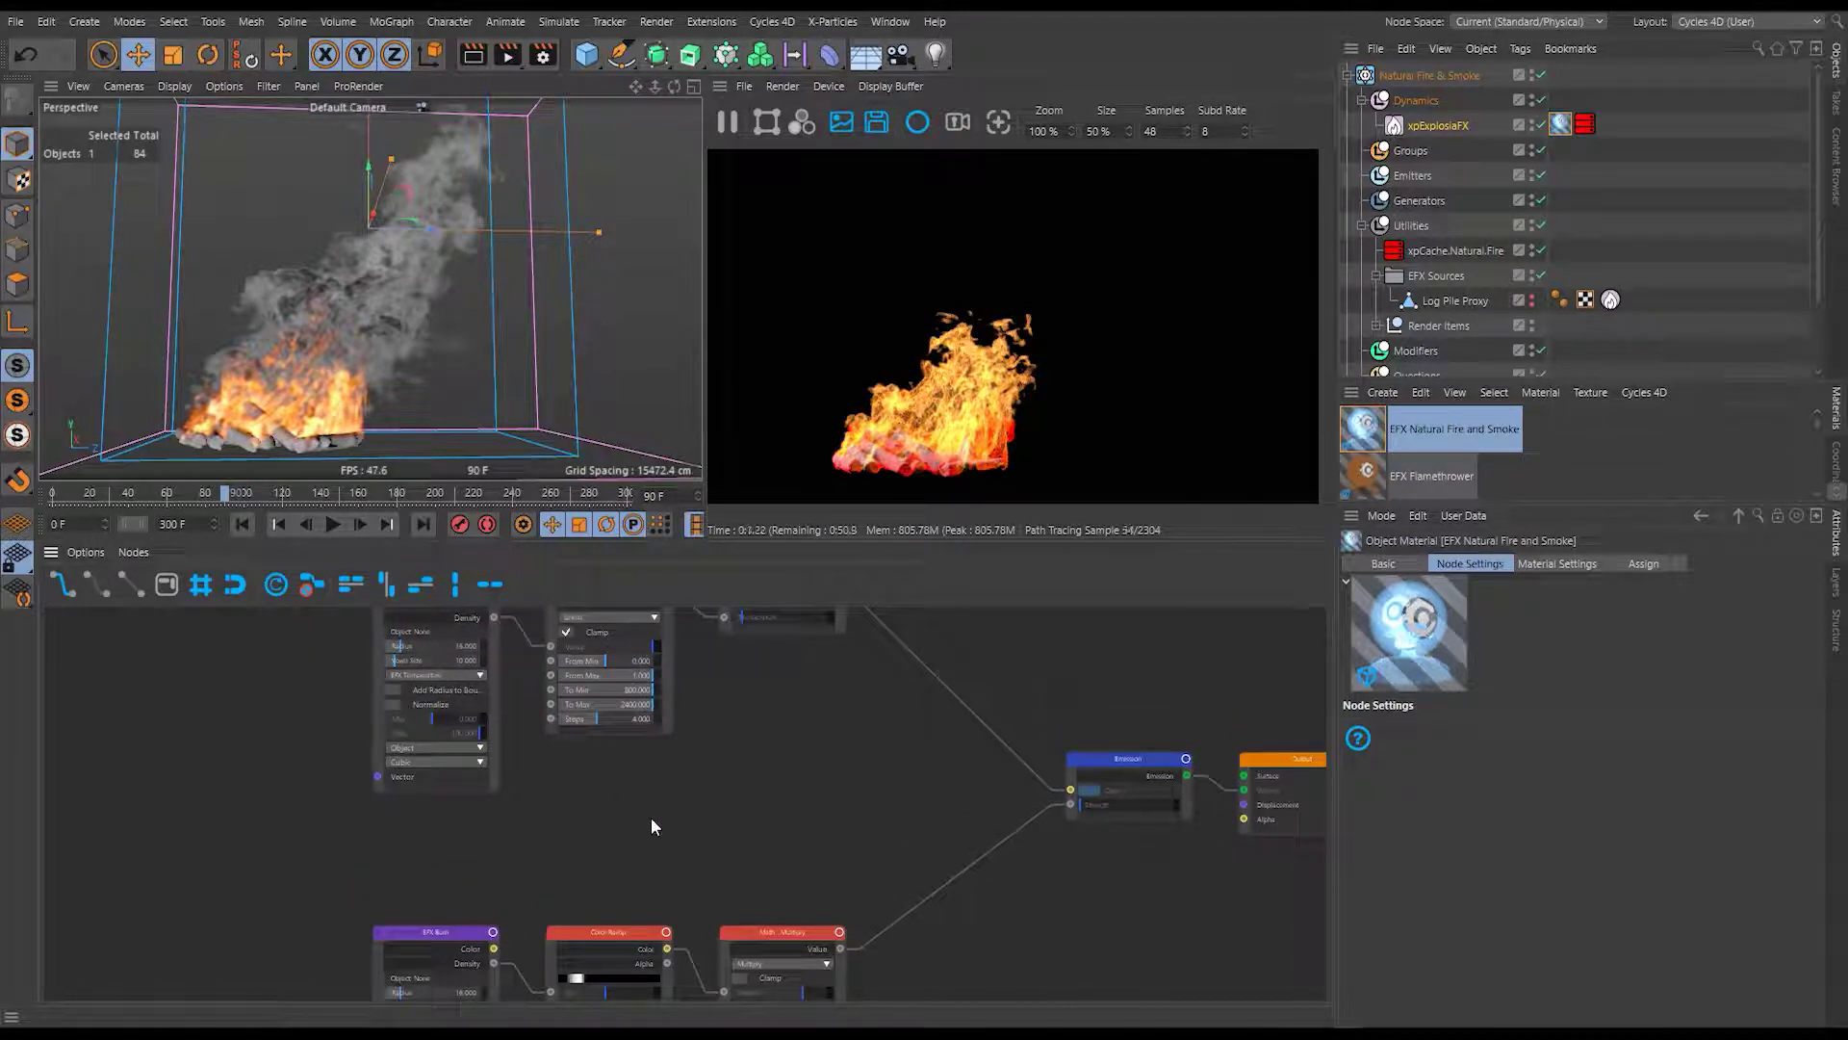
{"action": "middle_click_drag", "start_coordinate": [662, 818], "coordinate": [673, 817]}
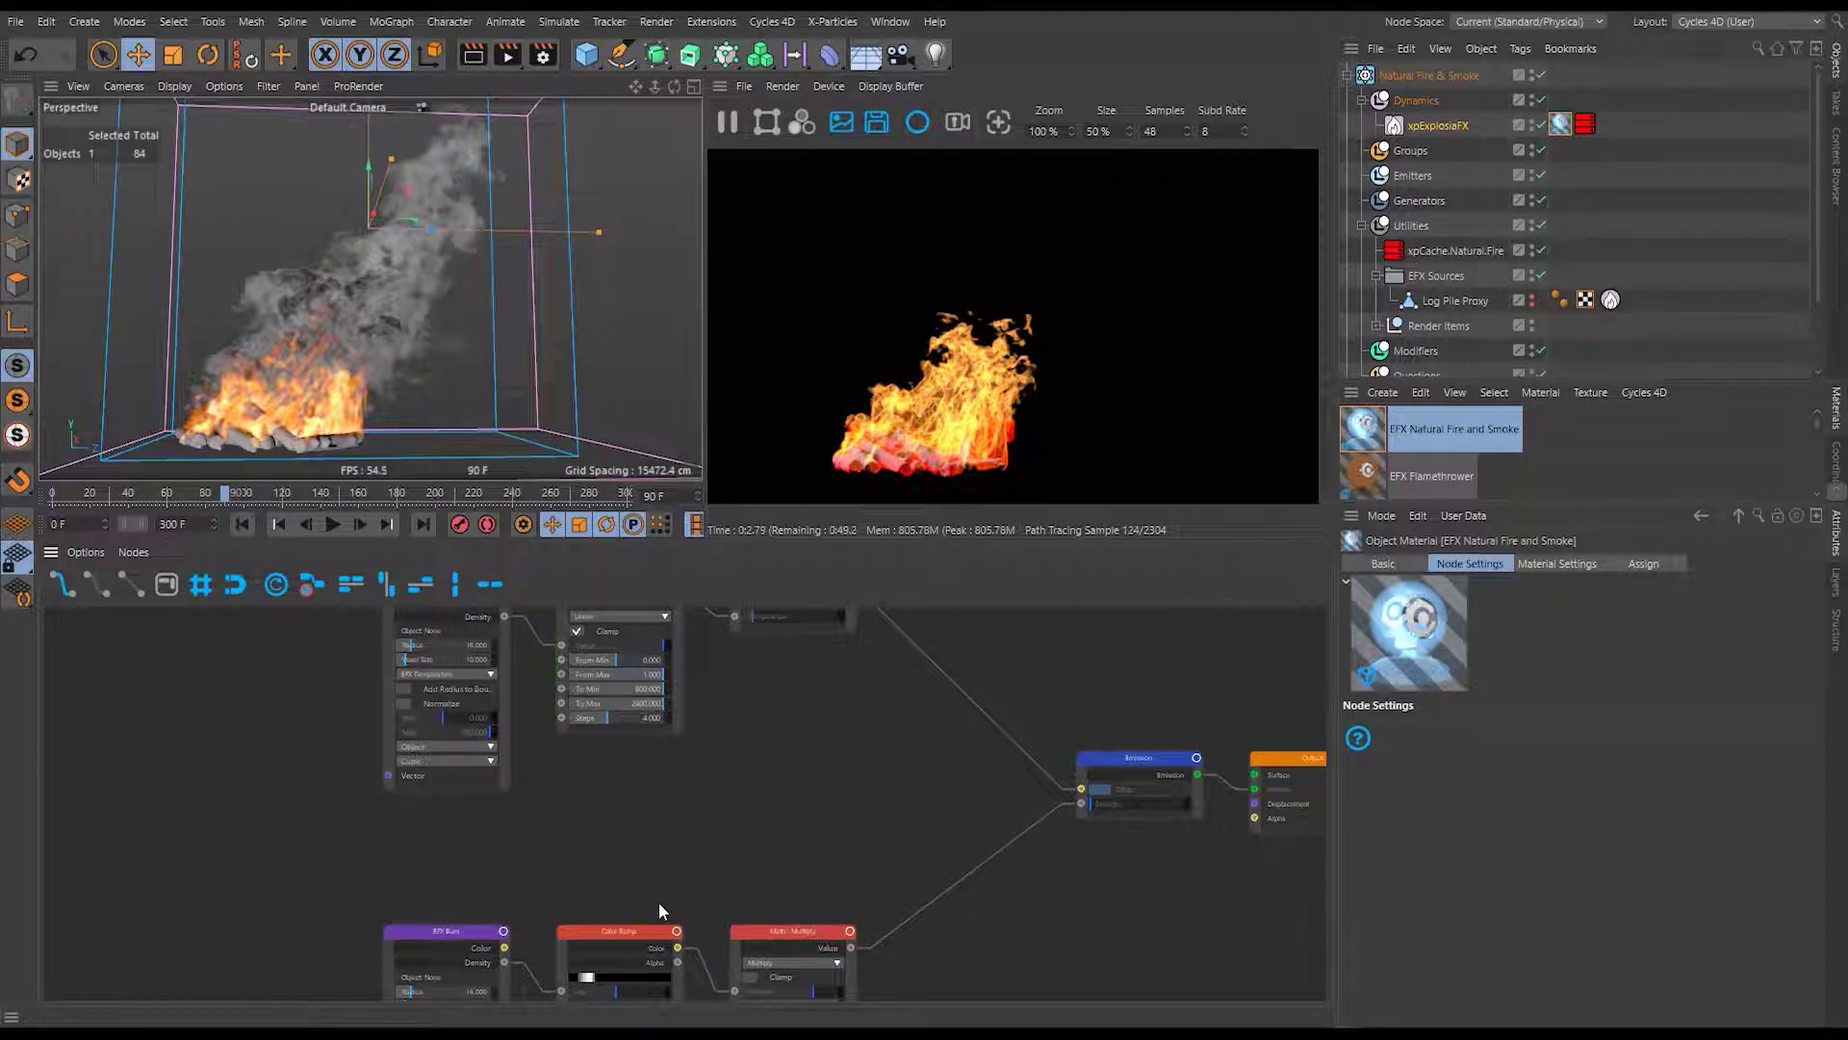
{"action": "left_click_drag", "start_coordinate": [616, 939], "coordinate": [604, 804], "text": "ctrl"}
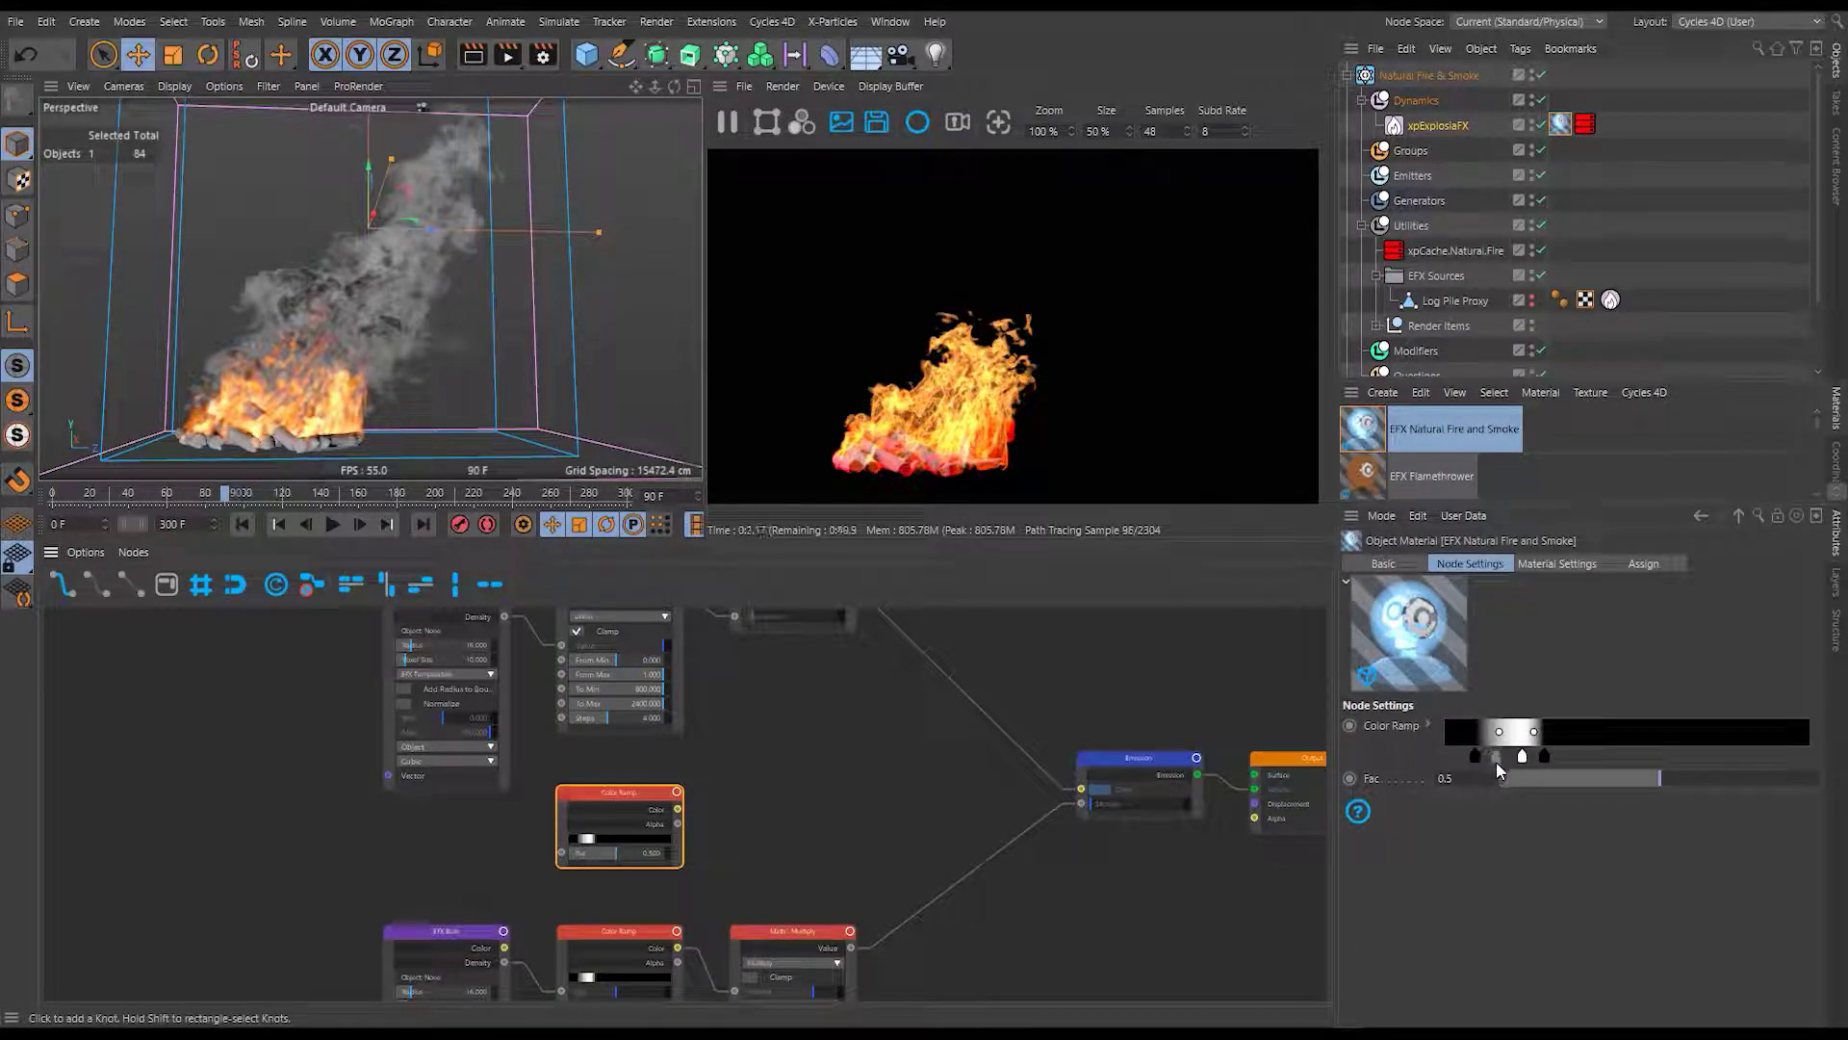
Reset the duplicated Color Ramp to its default black-to-white gradient and feed its Fac input from EFX Temperature's Density.
{"action": "right_click", "coordinate": [1420, 731]}
{"action": "left_click", "coordinate": [1444, 776]}
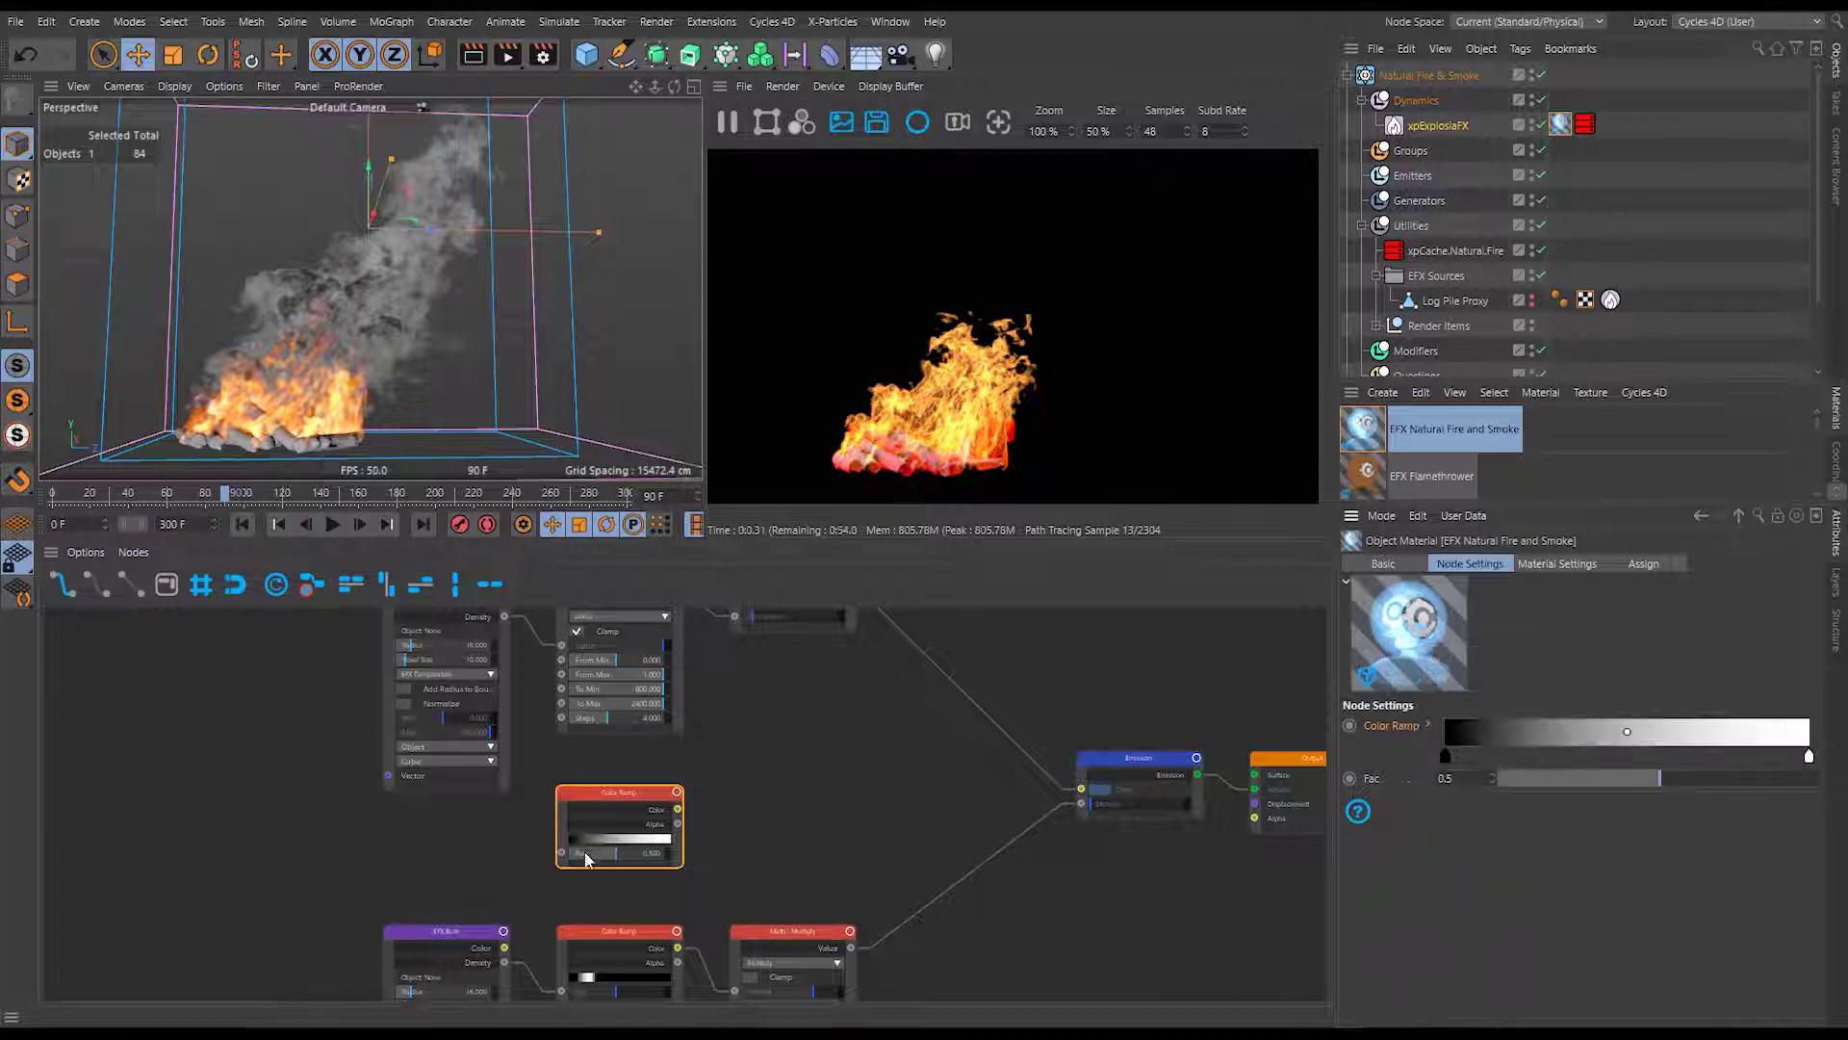
{"action": "left_click_drag", "start_coordinate": [562, 852], "coordinate": [511, 624]}
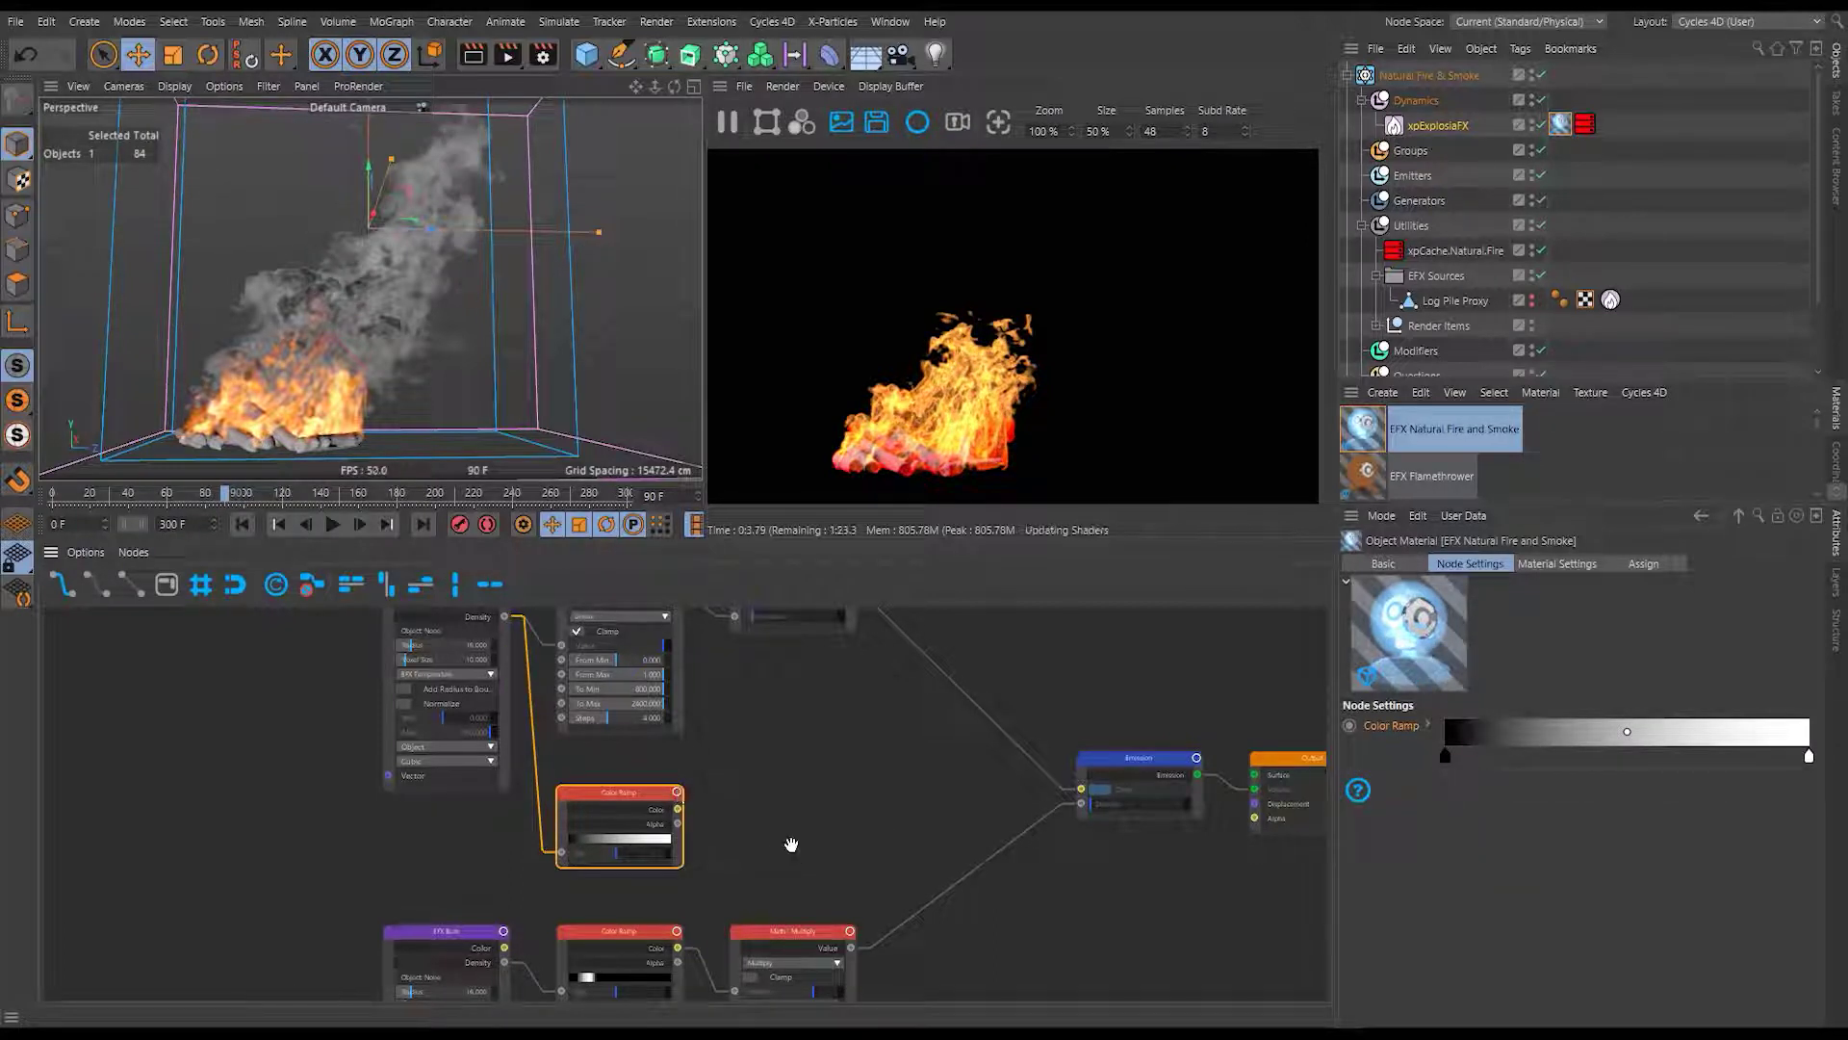
Move the Math: Multiply node toward the Emission node, leaving a gap after the two Color Ramps.
{"action": "middle_click_drag", "start_coordinate": [788, 841], "coordinate": [690, 724]}
{"action": "left_click", "coordinate": [719, 741]}
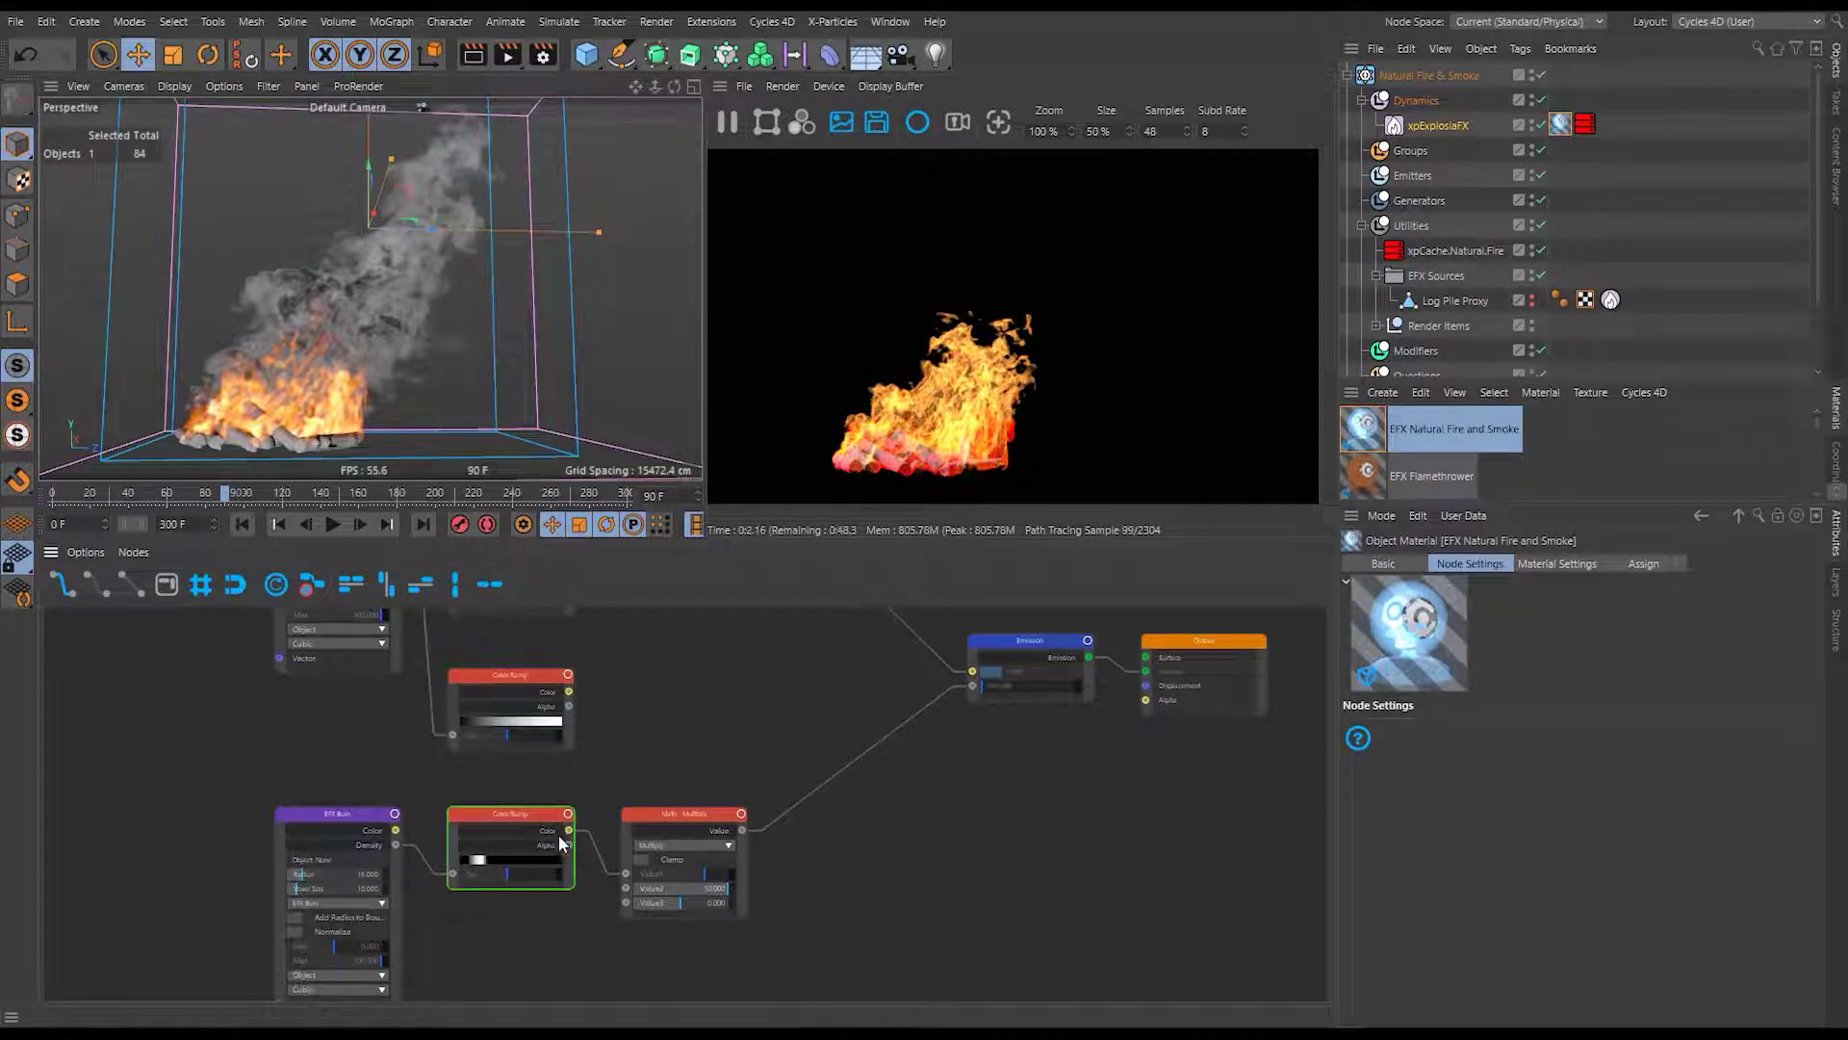
{"action": "left_click_drag", "start_coordinate": [679, 817], "coordinate": [852, 743]}
{"action": "left_click", "coordinate": [770, 672]}
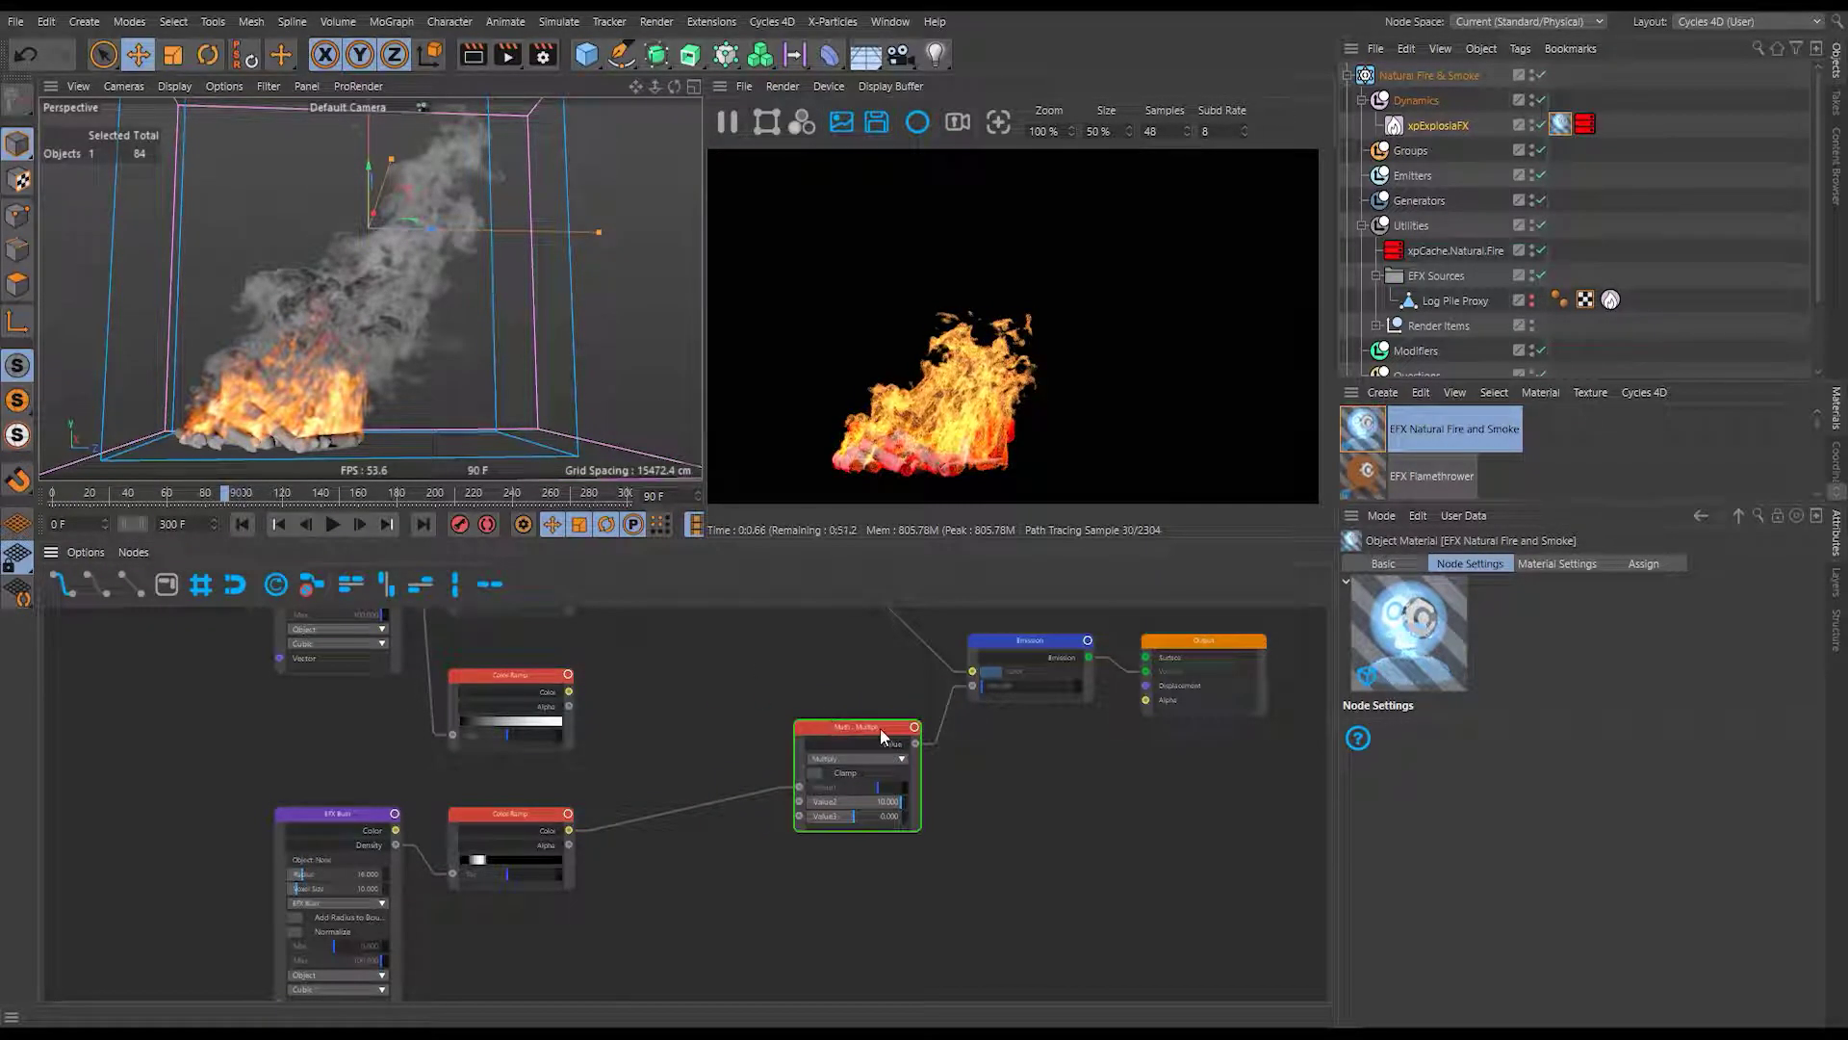
{"action": "left_click", "coordinate": [880, 727]}
Add a Math node in the gap before the Multiply node and cut the link between the EFX Burn Color Ramp and Multiply.
{"action": "double_click", "coordinate": [649, 713]}
{"action": "type", "text": "mat"}
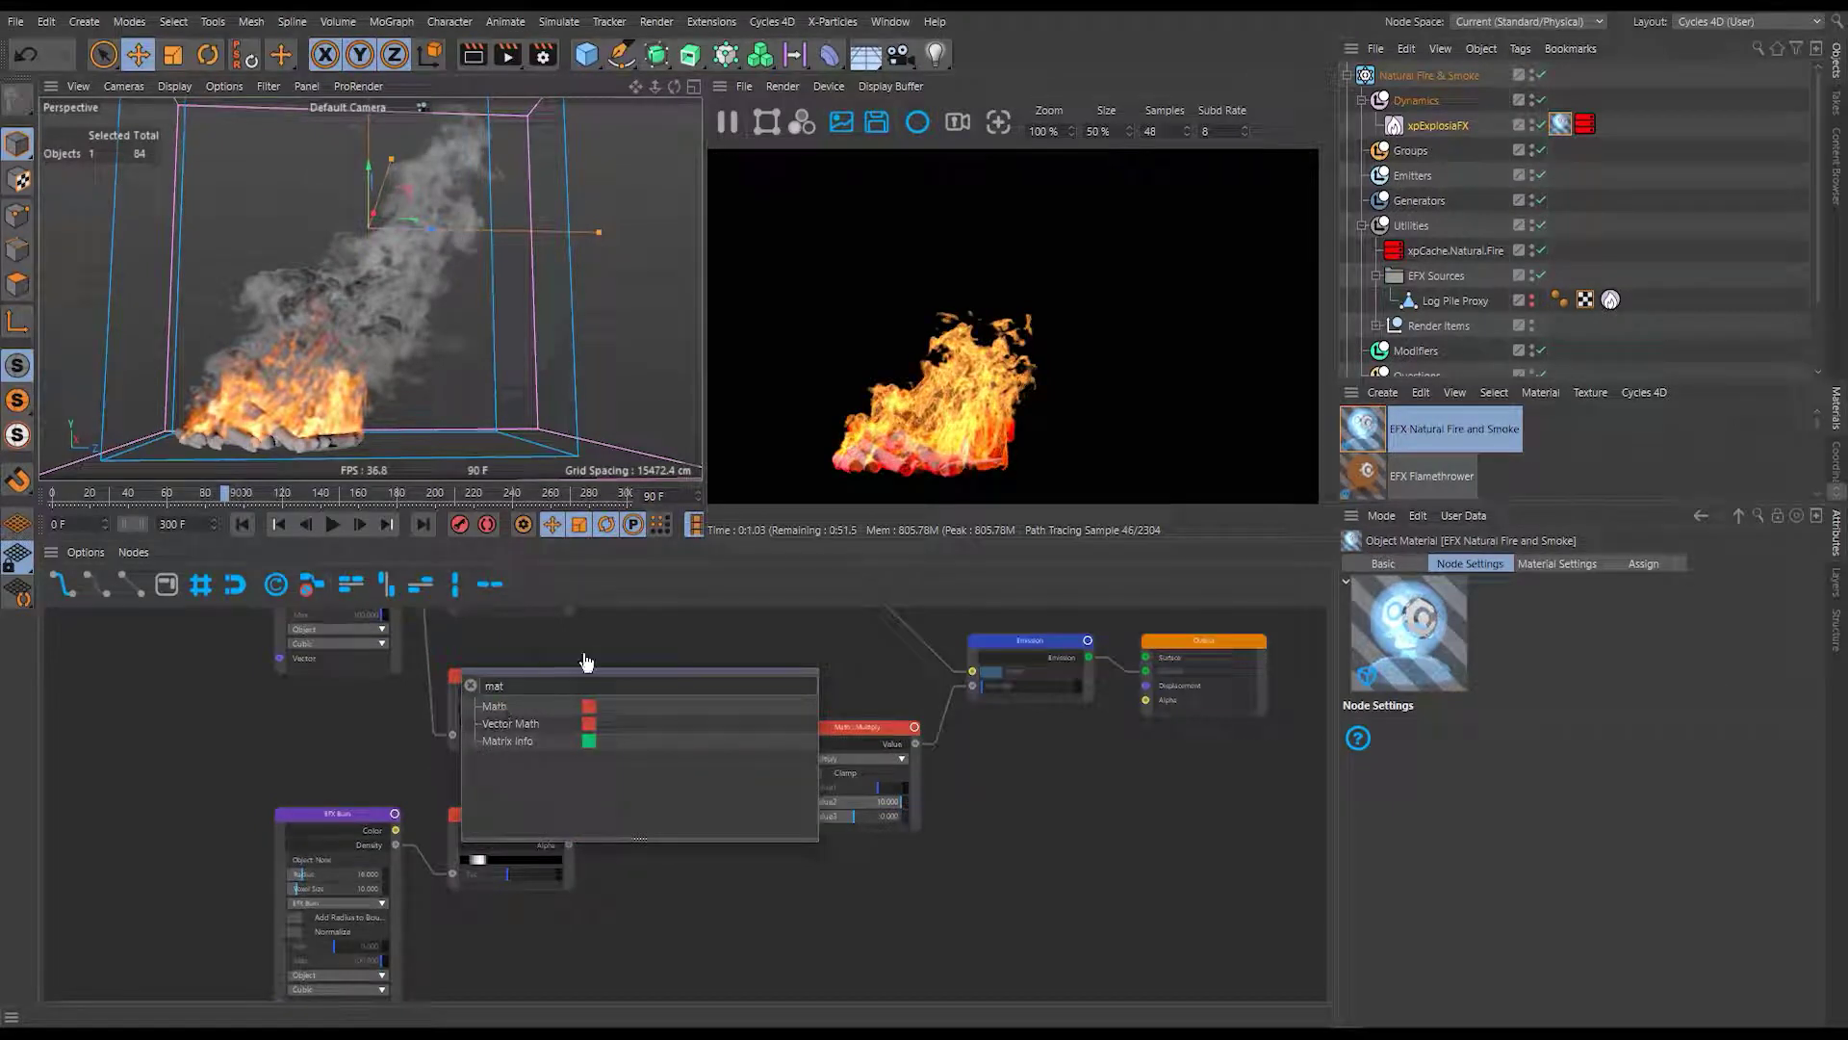
{"action": "key", "text": "Return"}
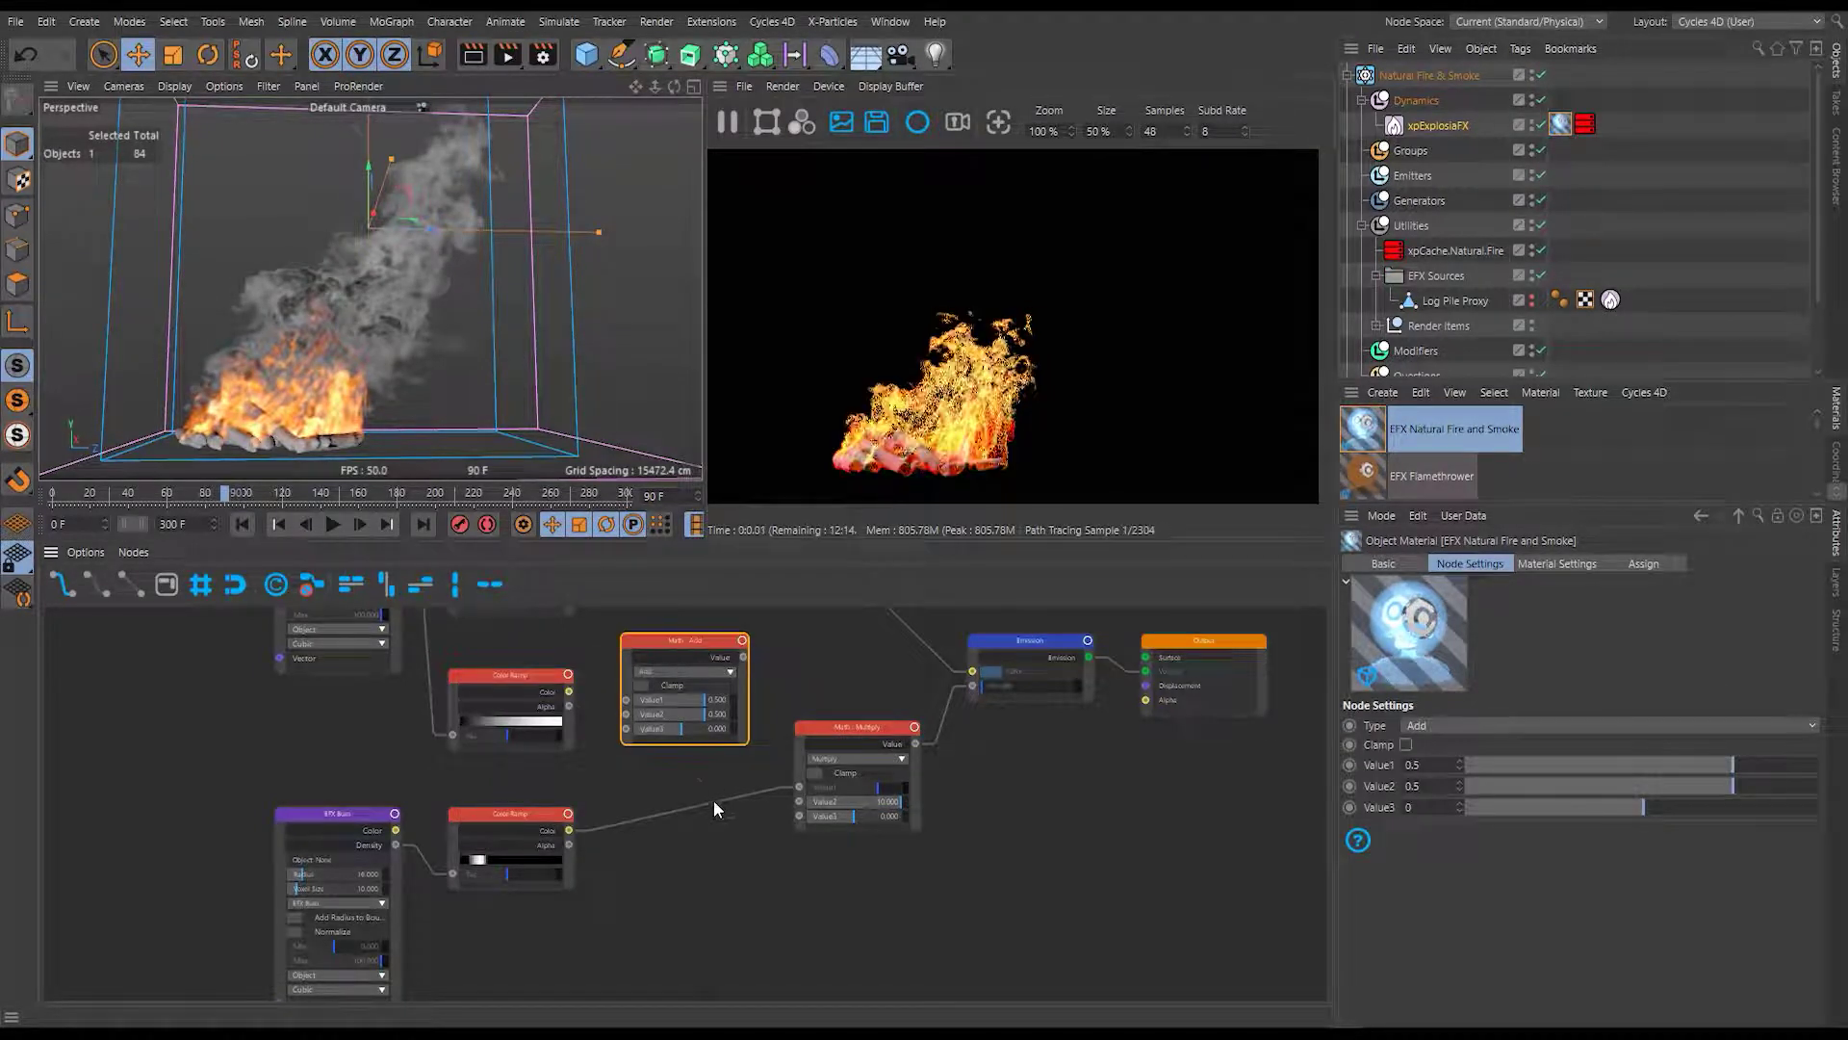
{"action": "left_click_drag", "start_coordinate": [714, 789], "coordinate": [734, 843], "text": "ctrl"}
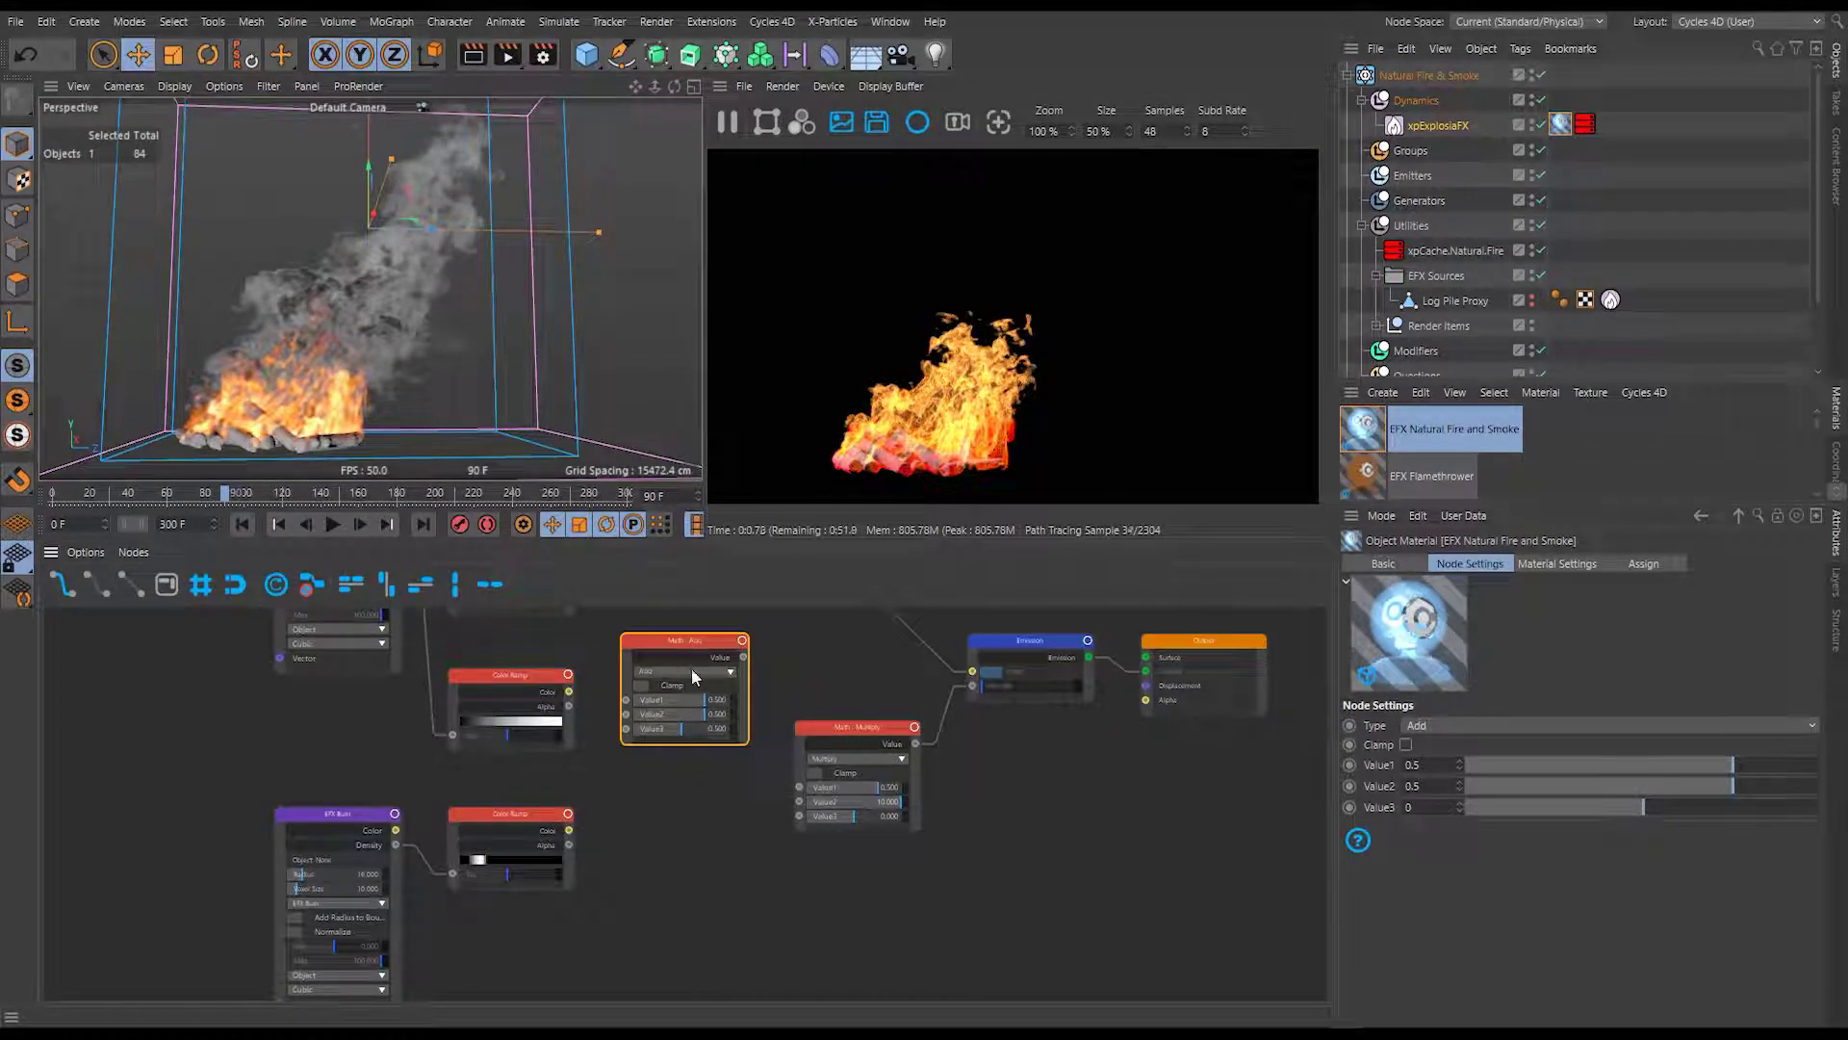
{"action": "left_click_drag", "start_coordinate": [695, 716], "coordinate": [695, 803]}
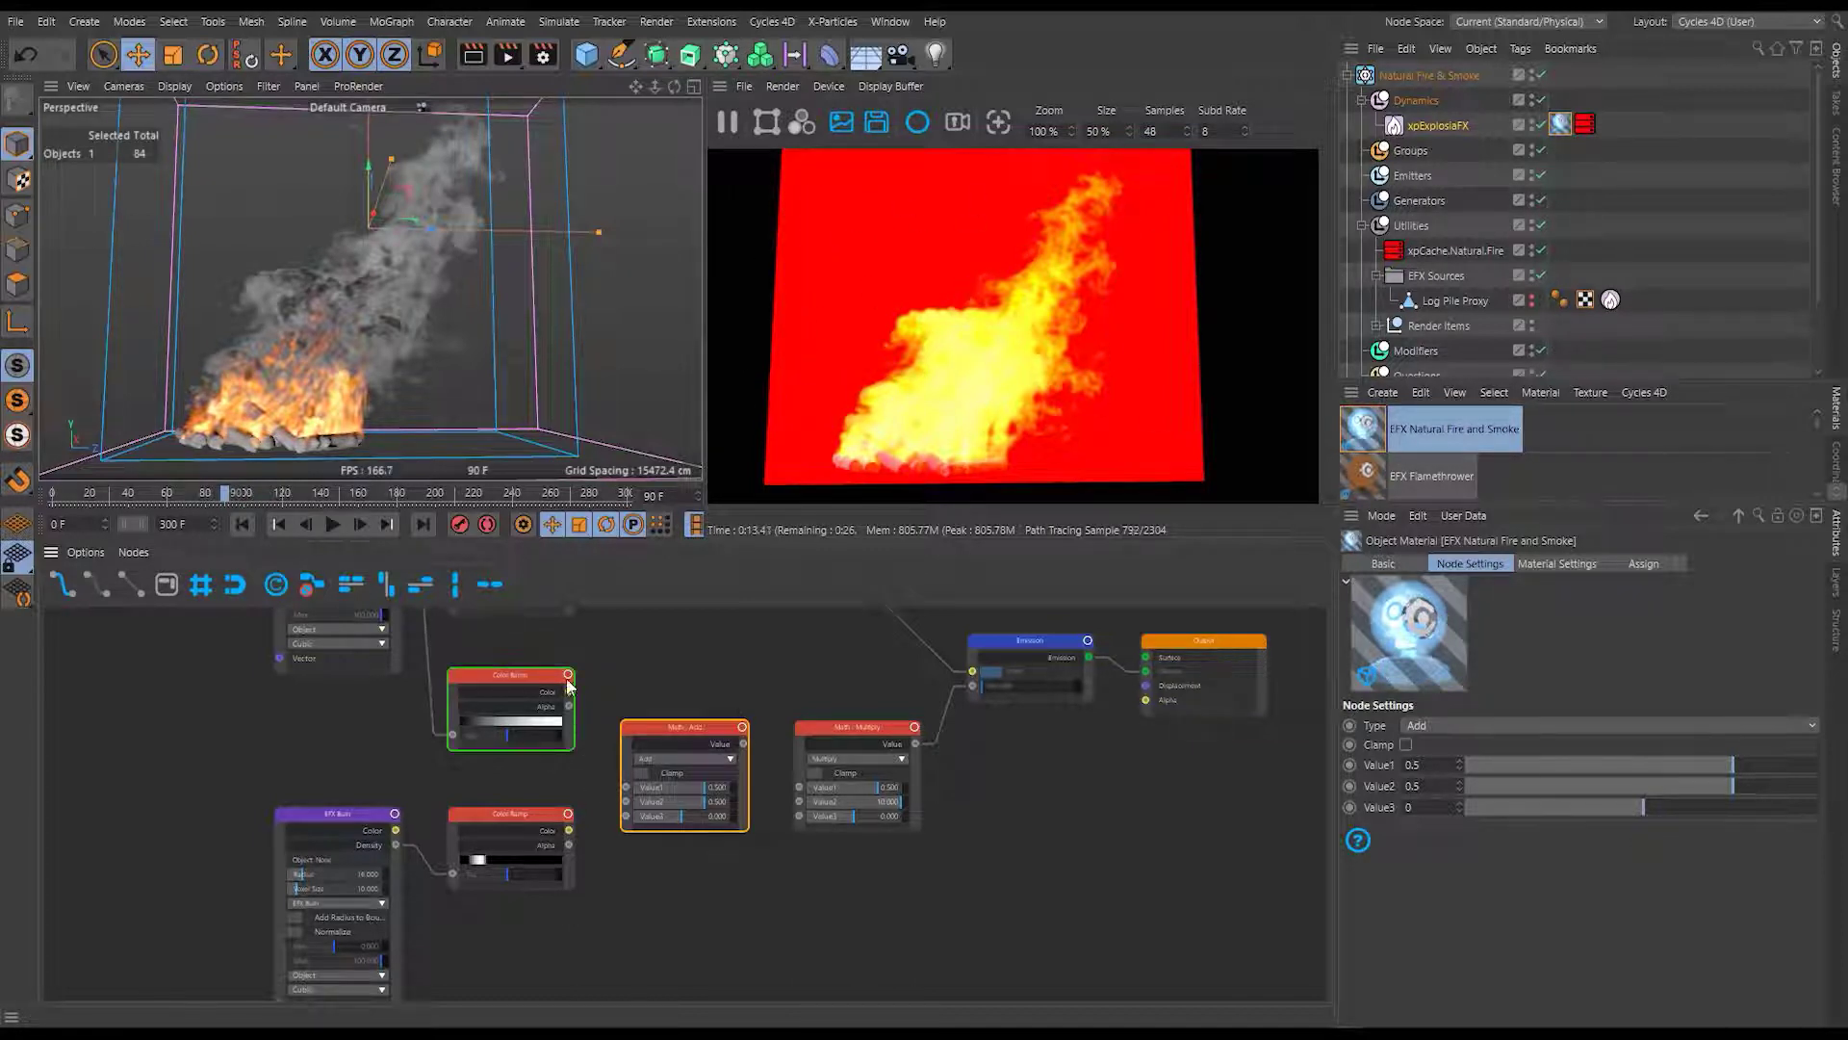
Change the new Math node's type to Multiply.
{"action": "left_click", "coordinate": [680, 758]}
{"action": "mouse_move", "coordinate": [678, 771]}
{"action": "left_click", "coordinate": [760, 812]}
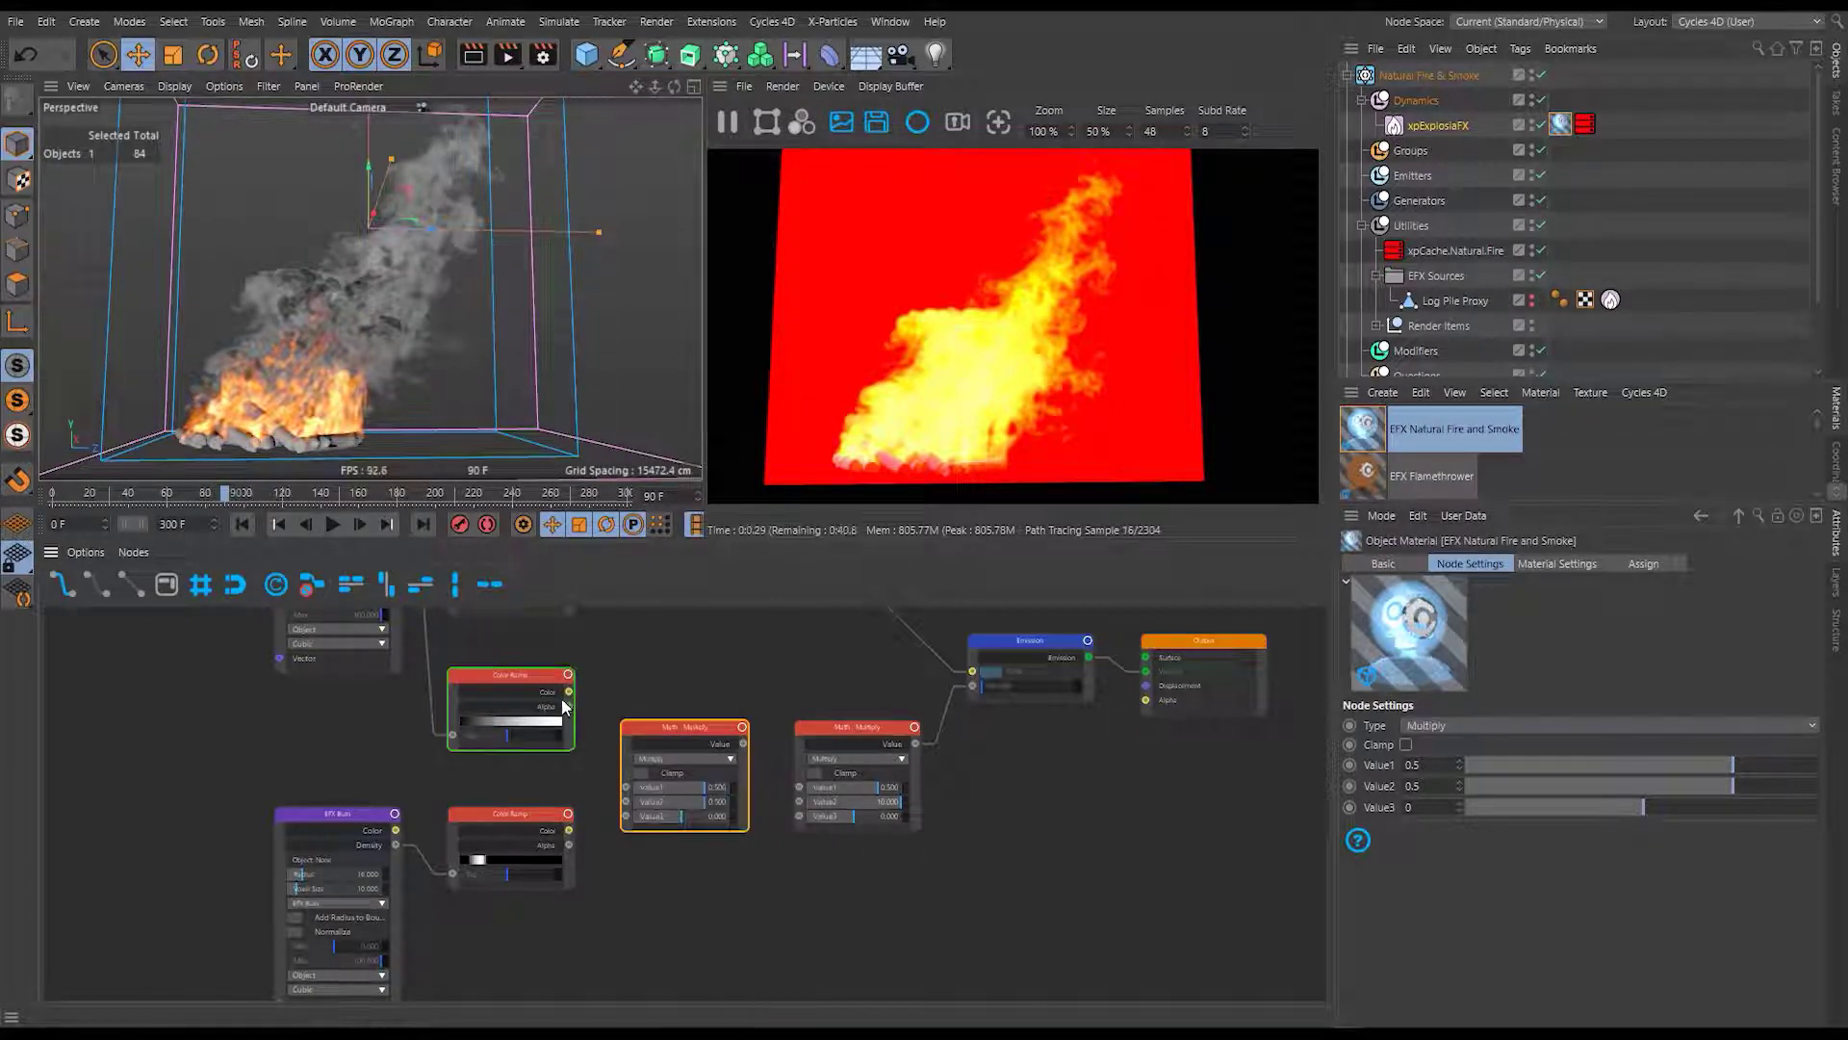
Connect both Color Ramps' Color outputs to the new Multiply node, and its Value output to the existing Multiply's Value1.
{"action": "left_click_drag", "start_coordinate": [569, 691], "coordinate": [569, 830]}
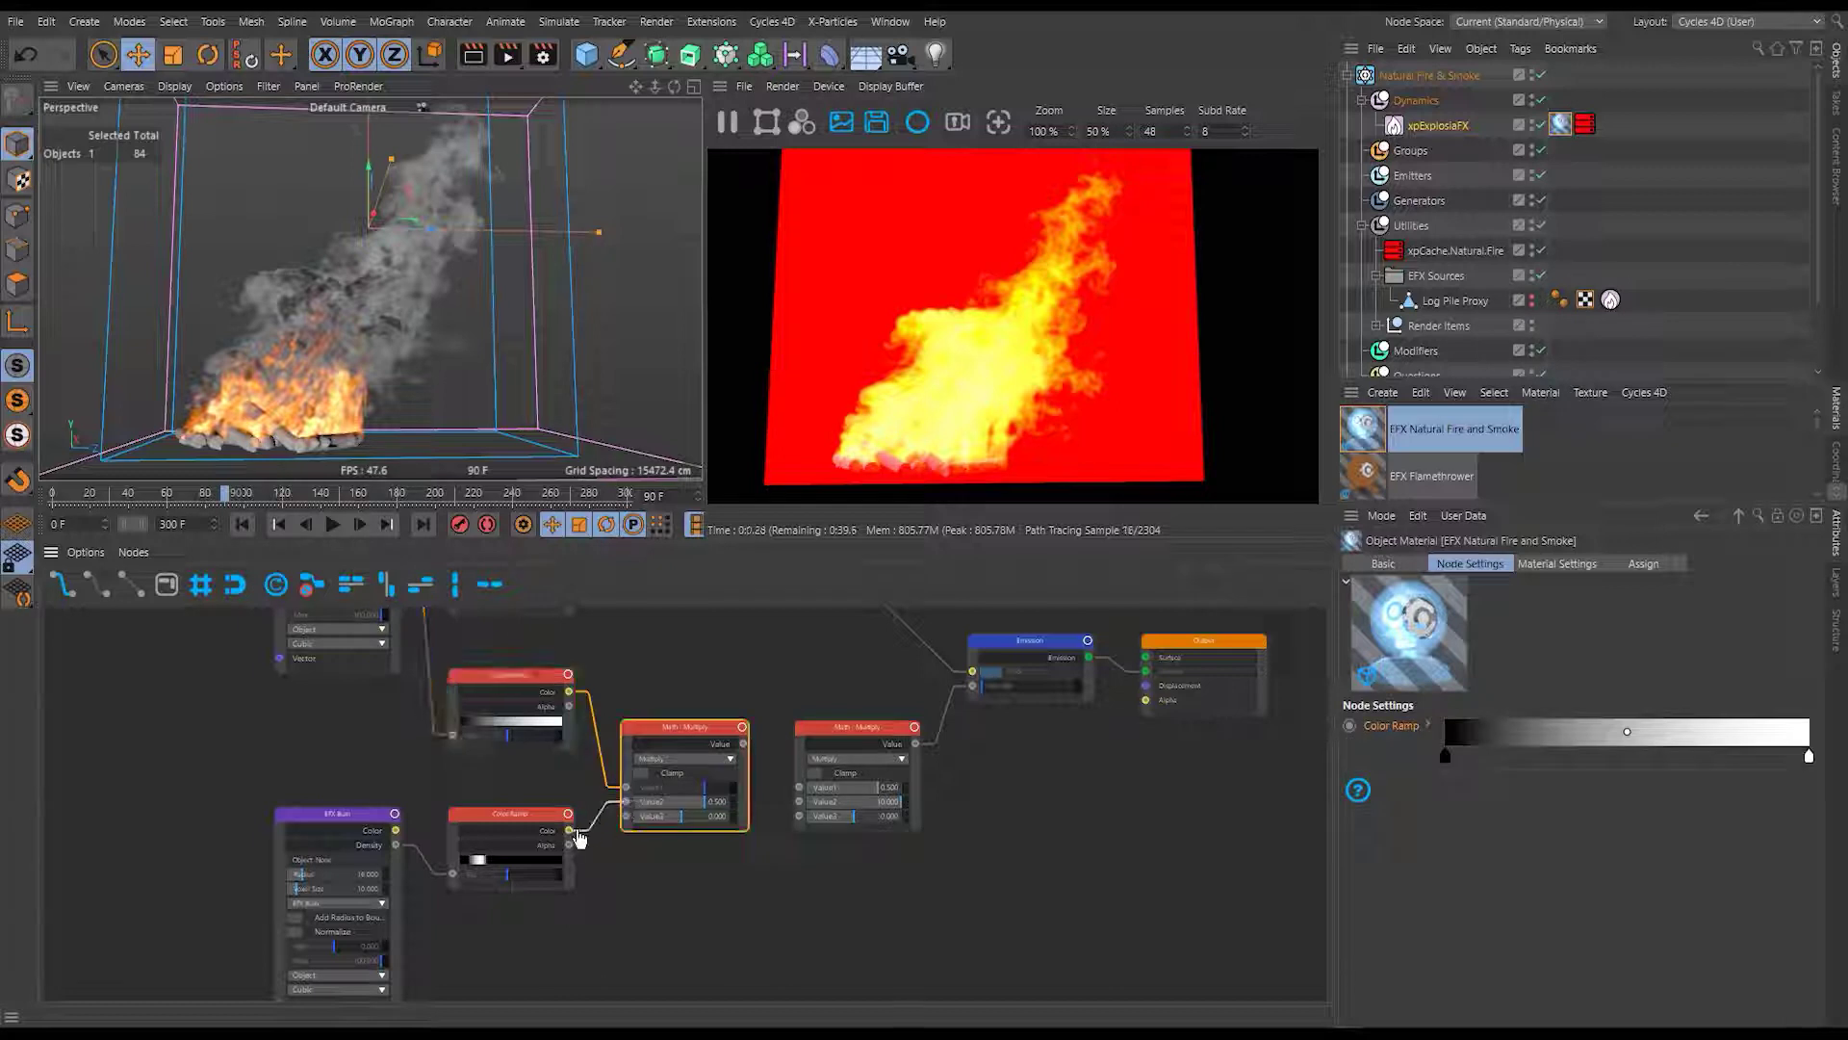
{"action": "left_click", "coordinate": [714, 827]}
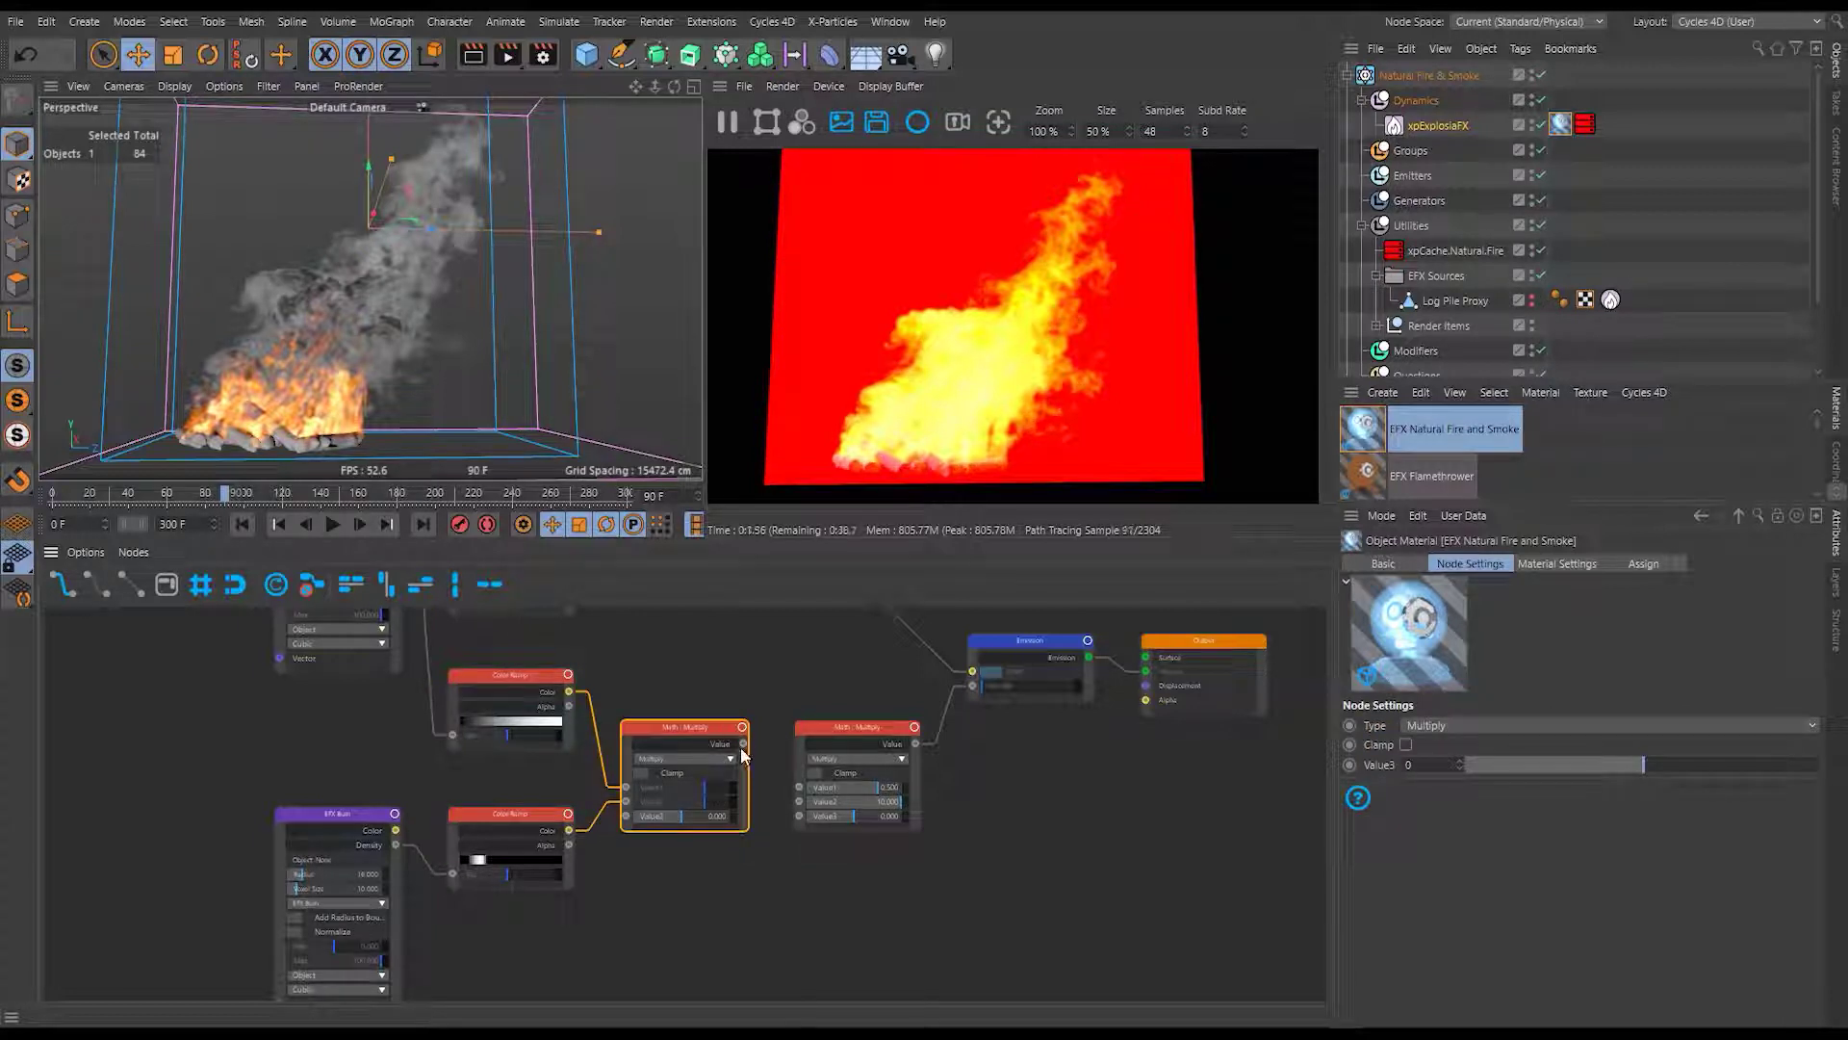
{"action": "left_click_drag", "start_coordinate": [744, 743], "coordinate": [798, 788]}
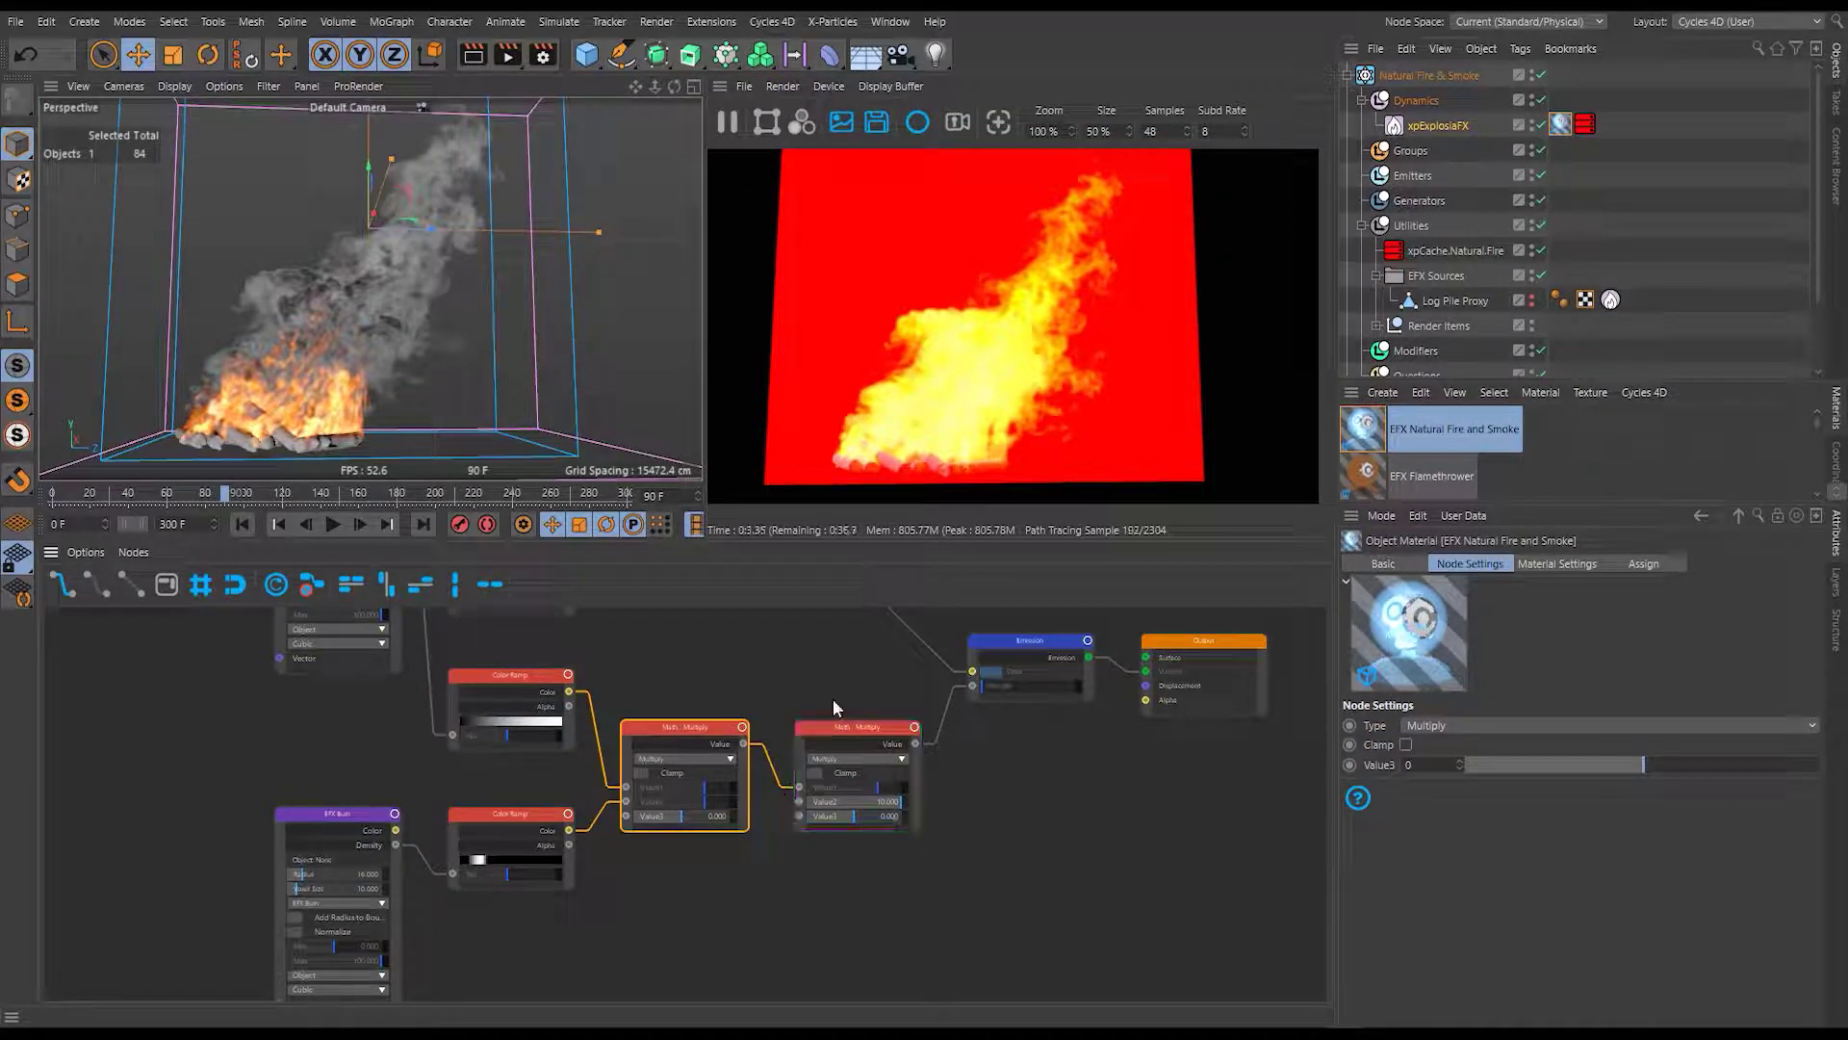
{"action": "left_click", "coordinate": [861, 726]}
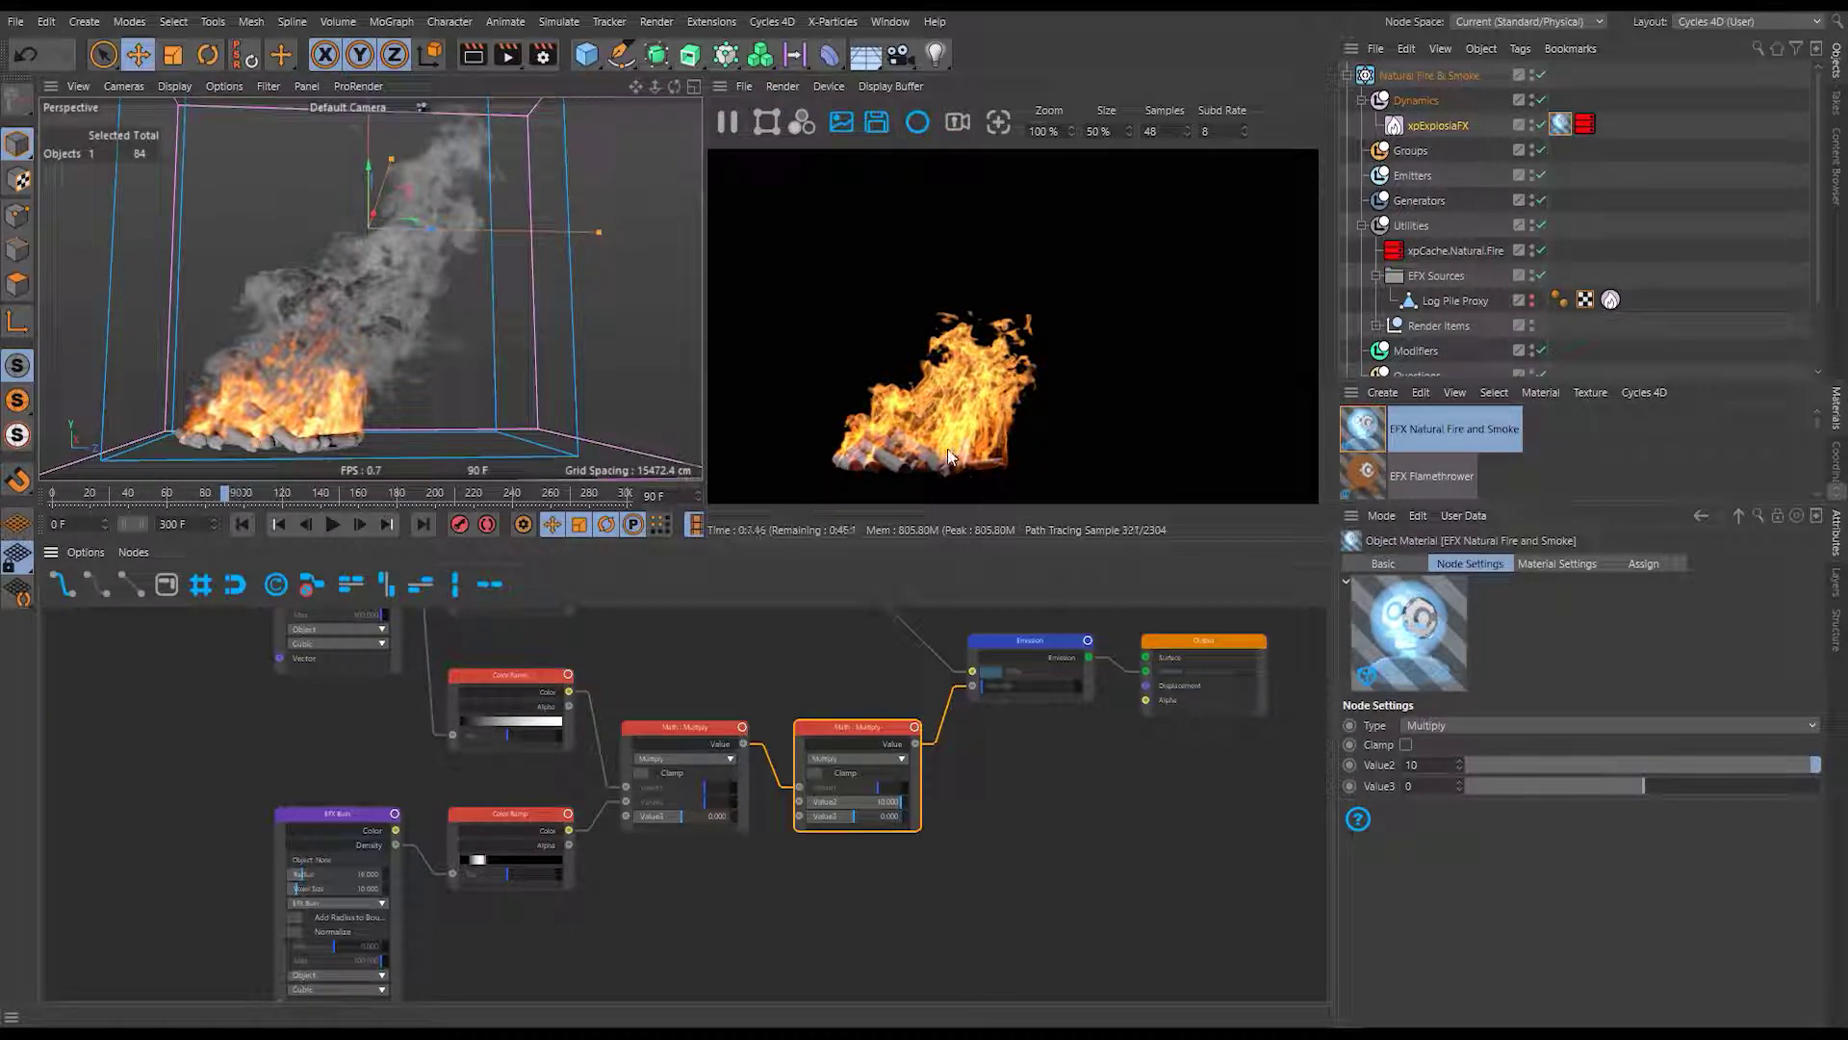
Shift the black knot of the EFX Temperature branch's Color Ramp to about 30% along the gradient.
{"action": "left_click", "coordinate": [525, 684]}
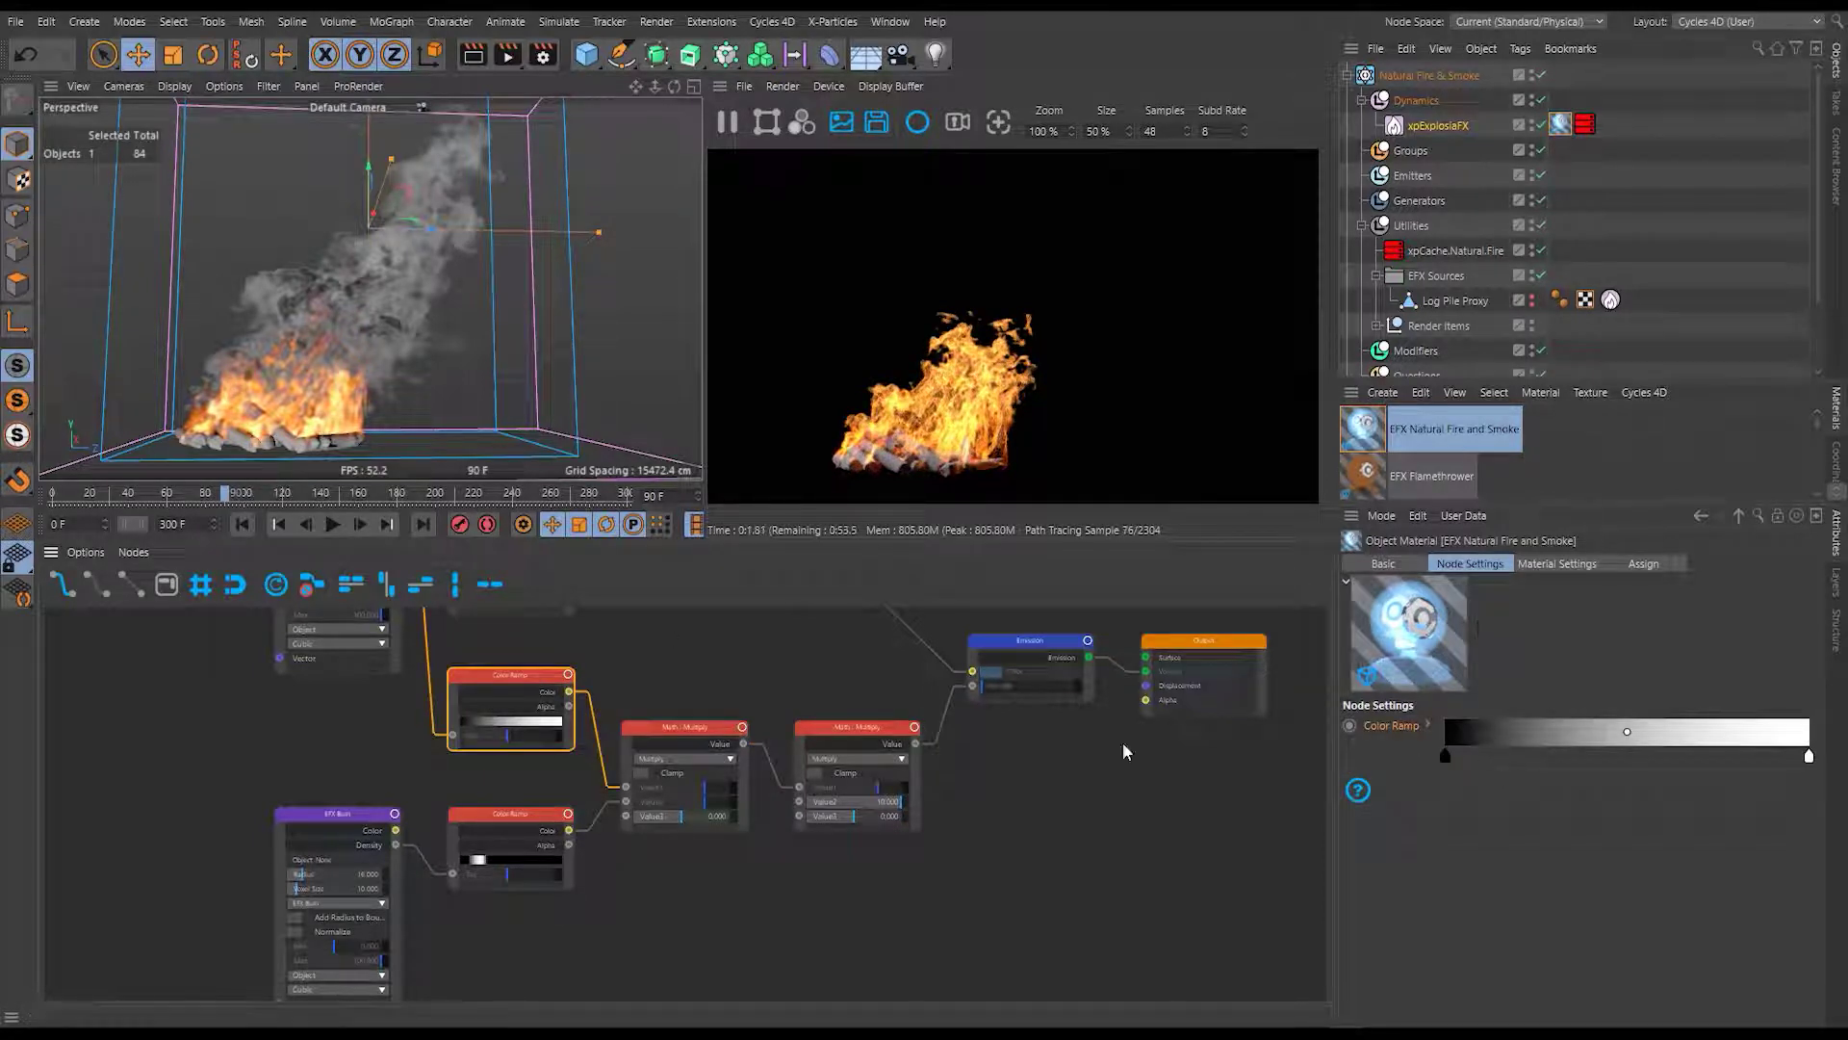
{"action": "left_click", "coordinate": [1505, 756]}
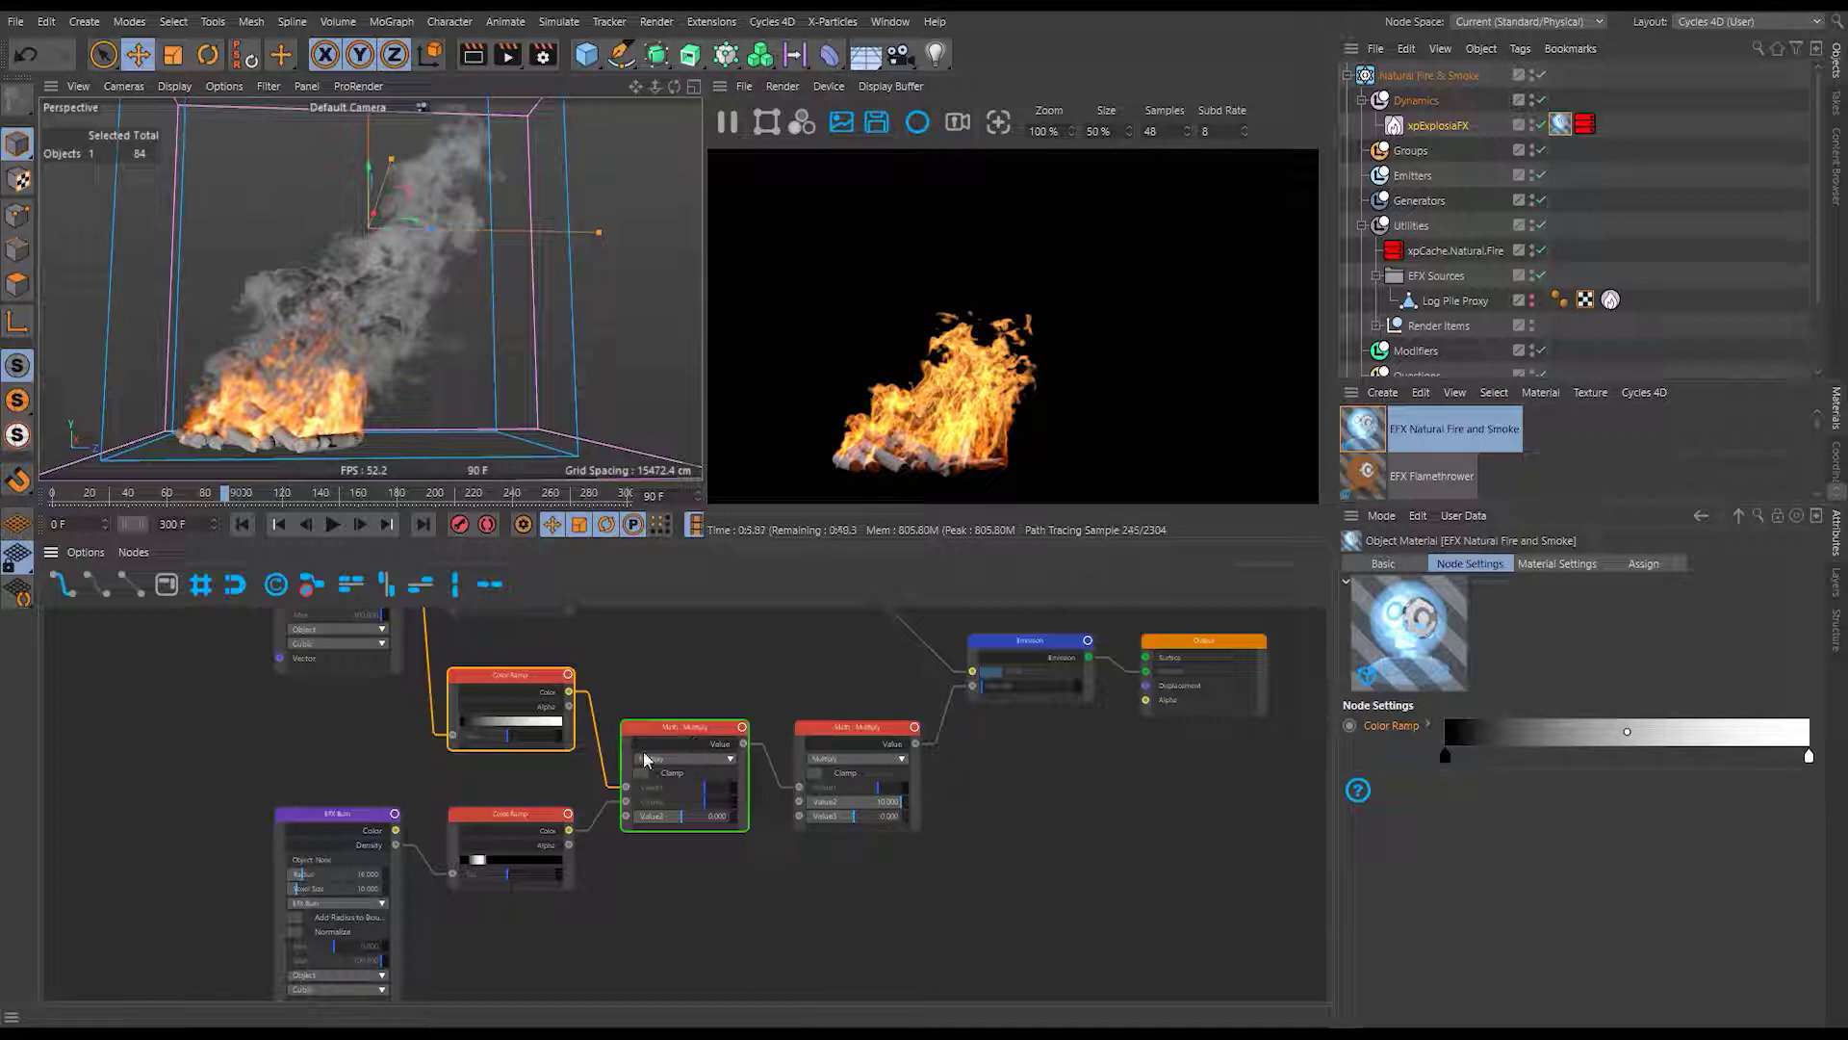
{"action": "left_click_drag", "start_coordinate": [1445, 756], "coordinate": [1553, 756]}
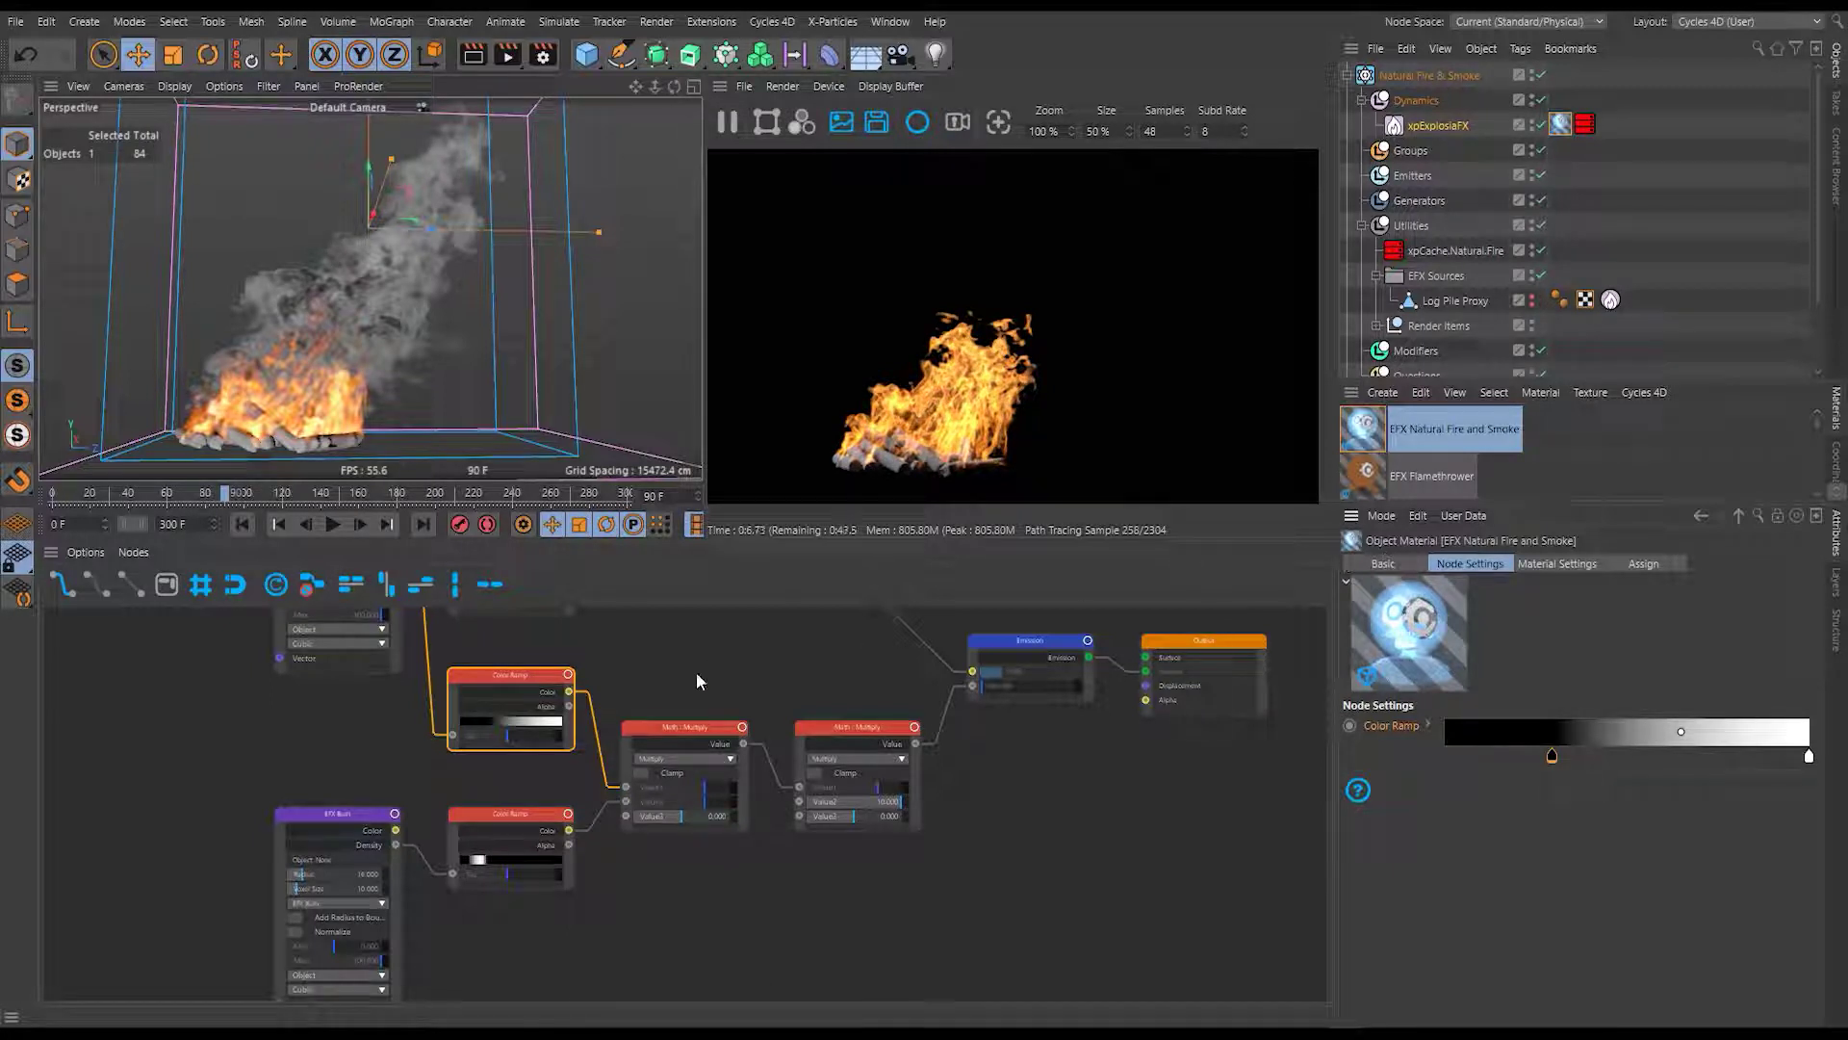
Shift the black knot of the EFX Temperature branch's Color Ramp to about 22% along the gradient.
{"action": "middle_click_drag", "start_coordinate": [689, 670], "coordinate": [711, 857]}
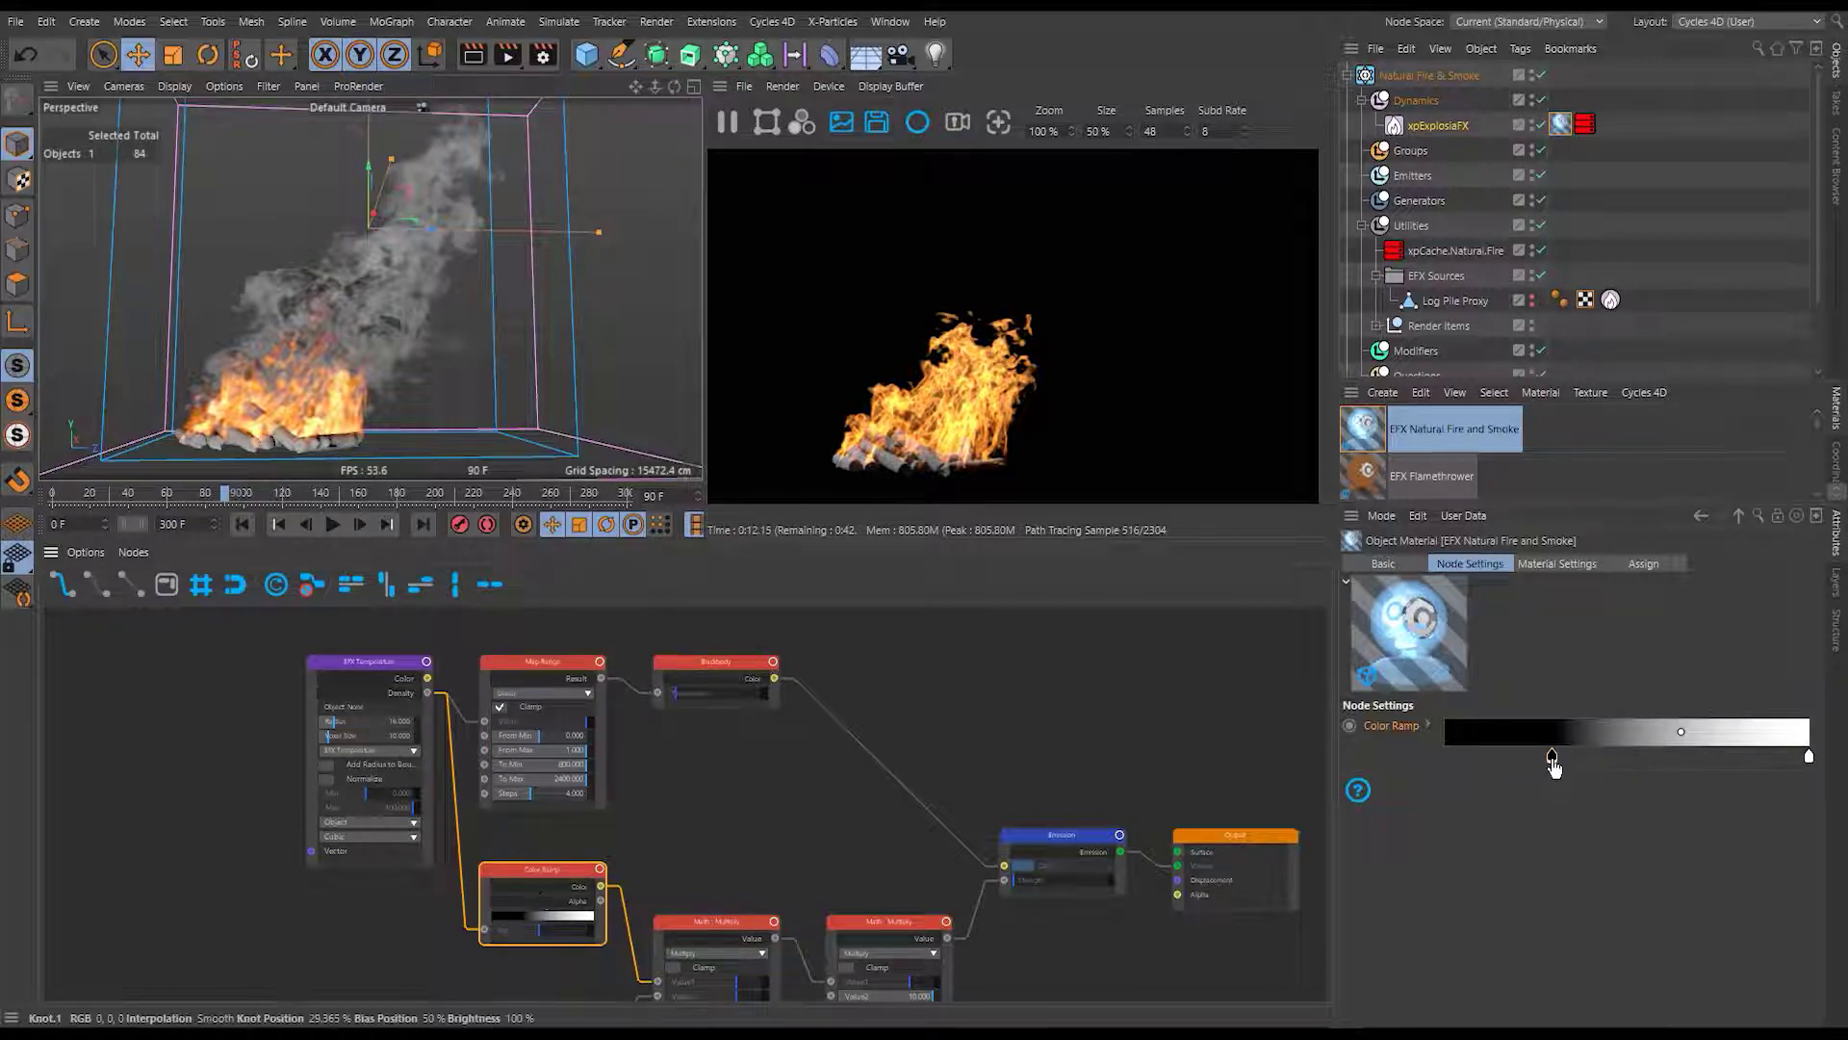
{"action": "mouse_move", "coordinate": [1554, 759]}
{"action": "left_click_drag", "start_coordinate": [1548, 758], "coordinate": [1529, 758]}
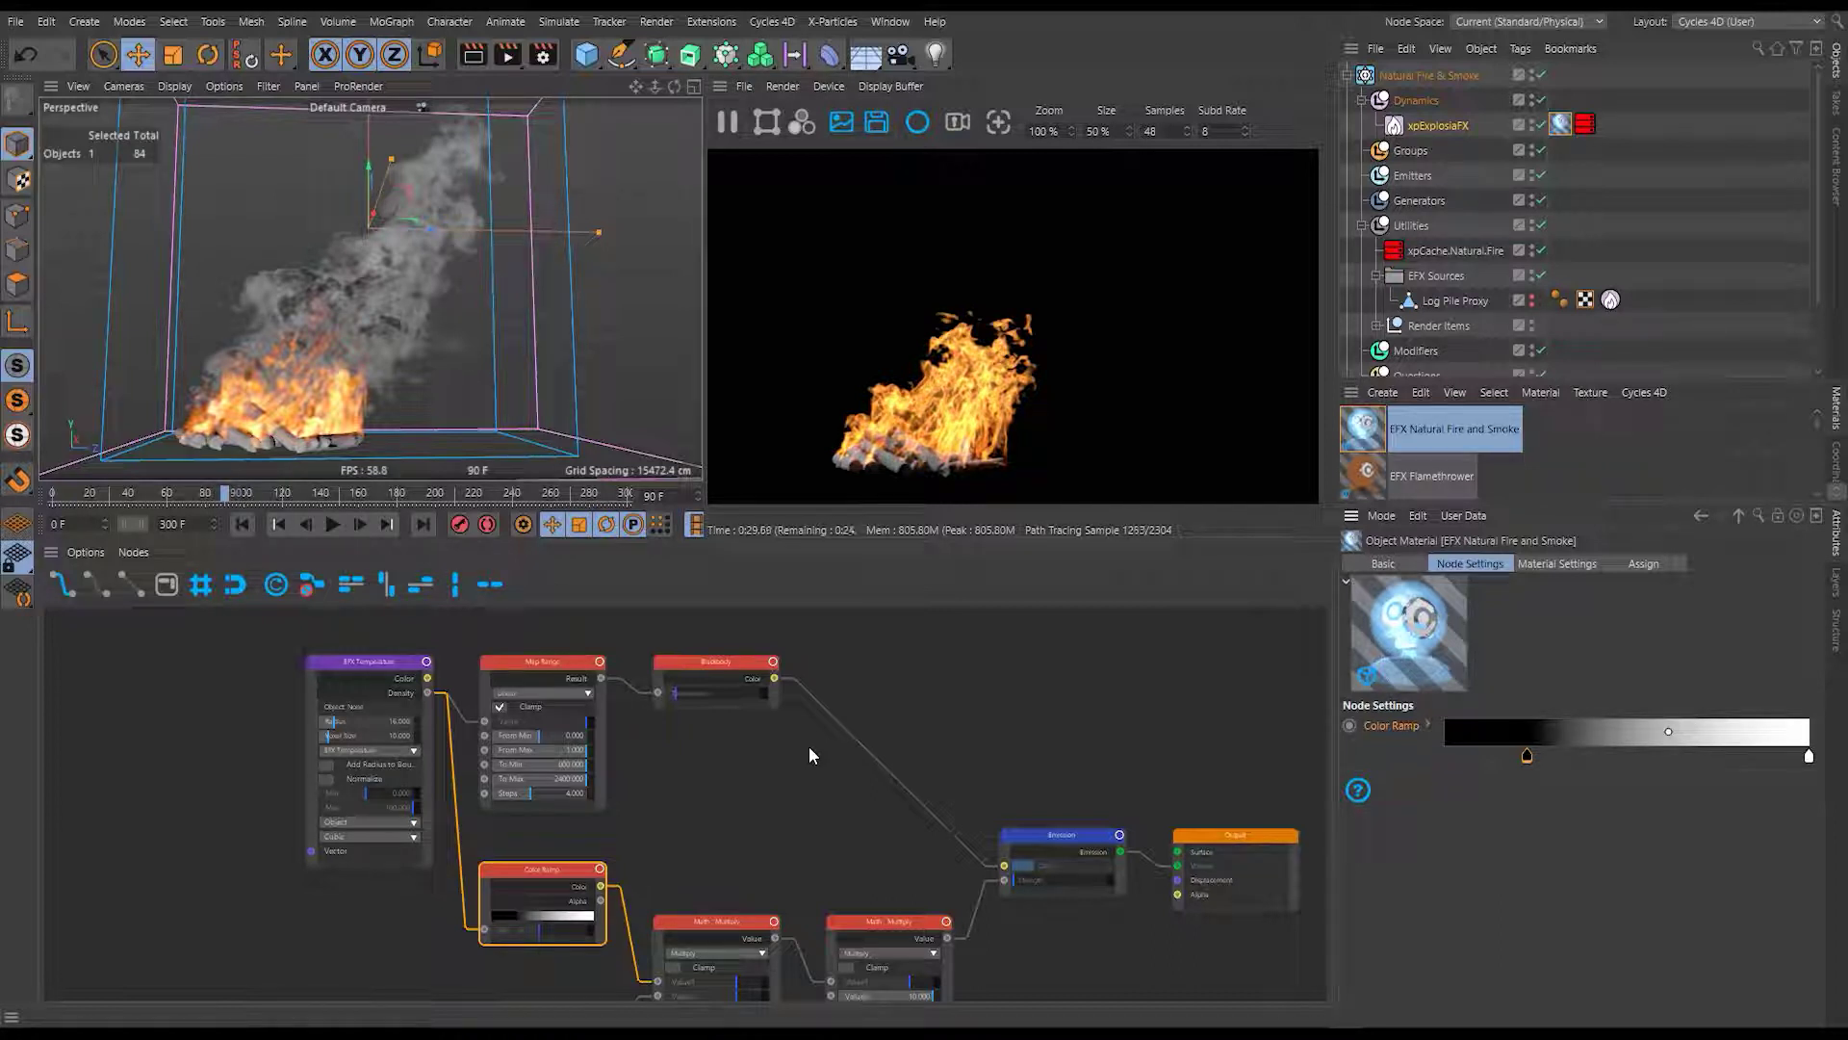
Add an HSV node and insert it into the link between Blackbody's Color output and the Emission node's Color input.
{"action": "double_click", "coordinate": [876, 667]}
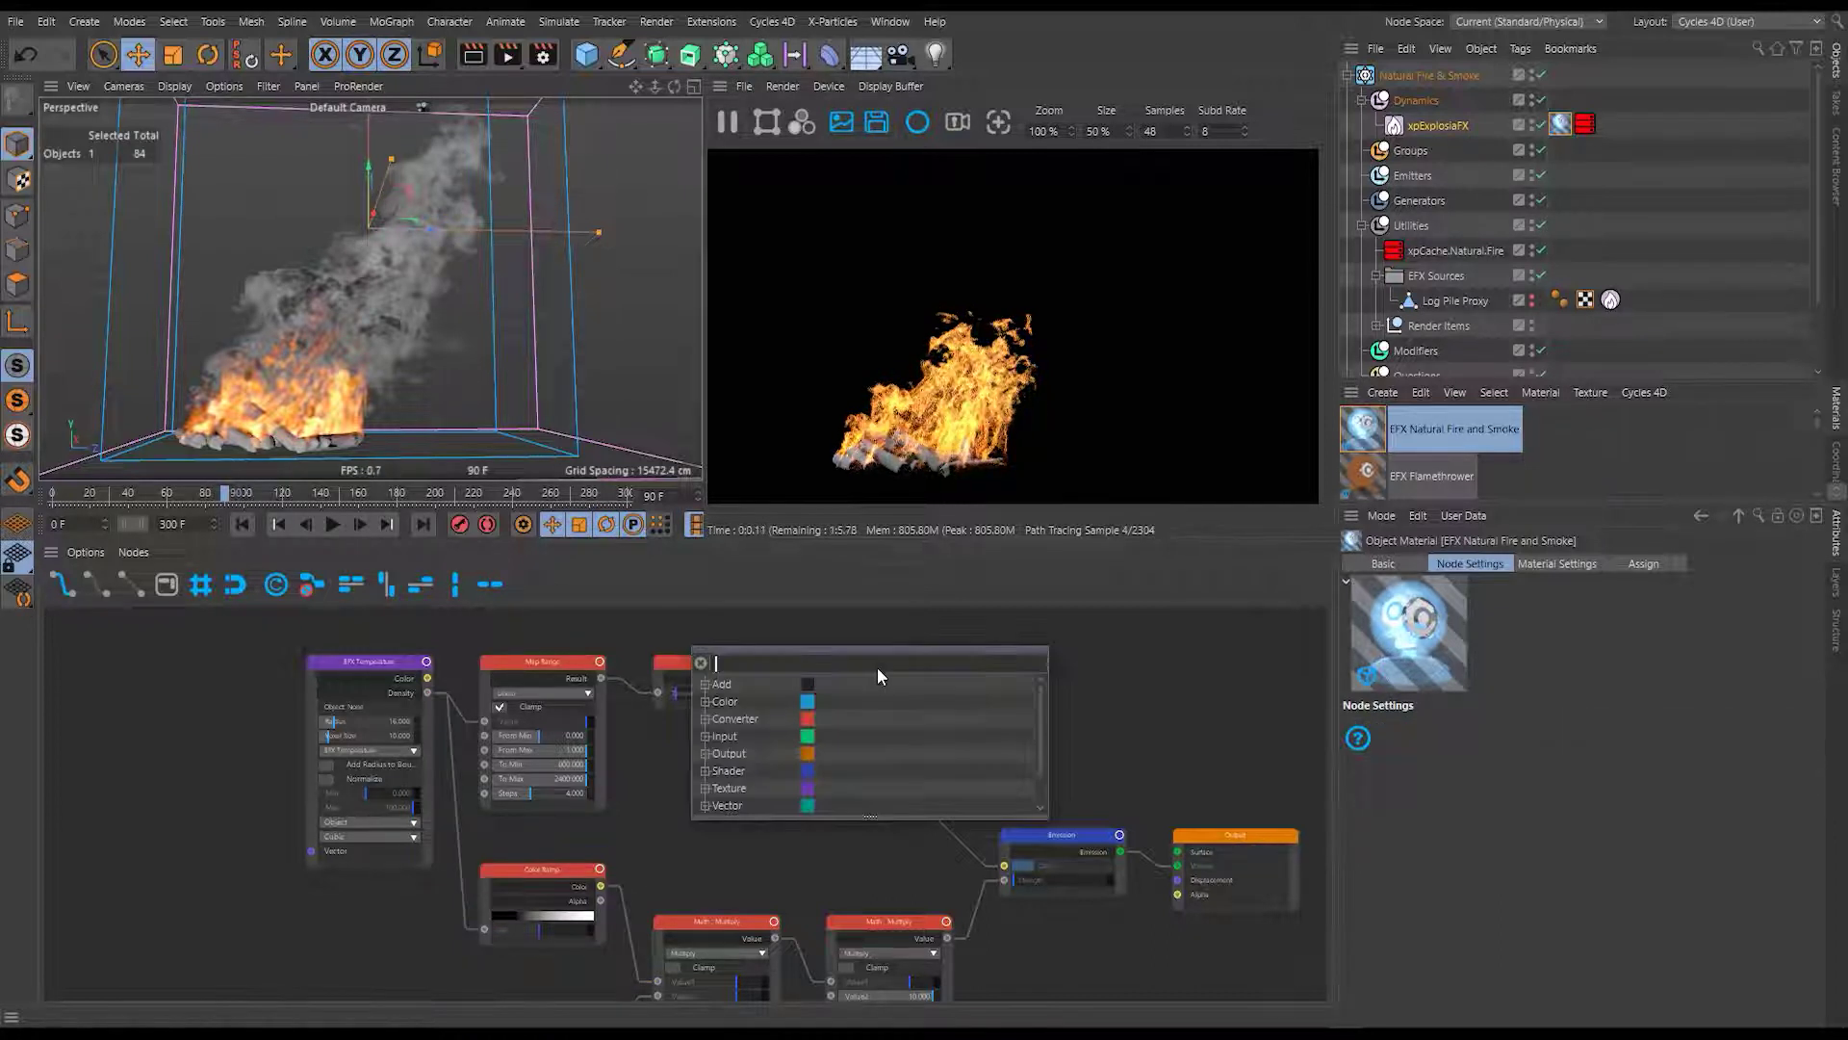
{"action": "type", "text": "hs"}
{"action": "left_click", "coordinate": [724, 685]}
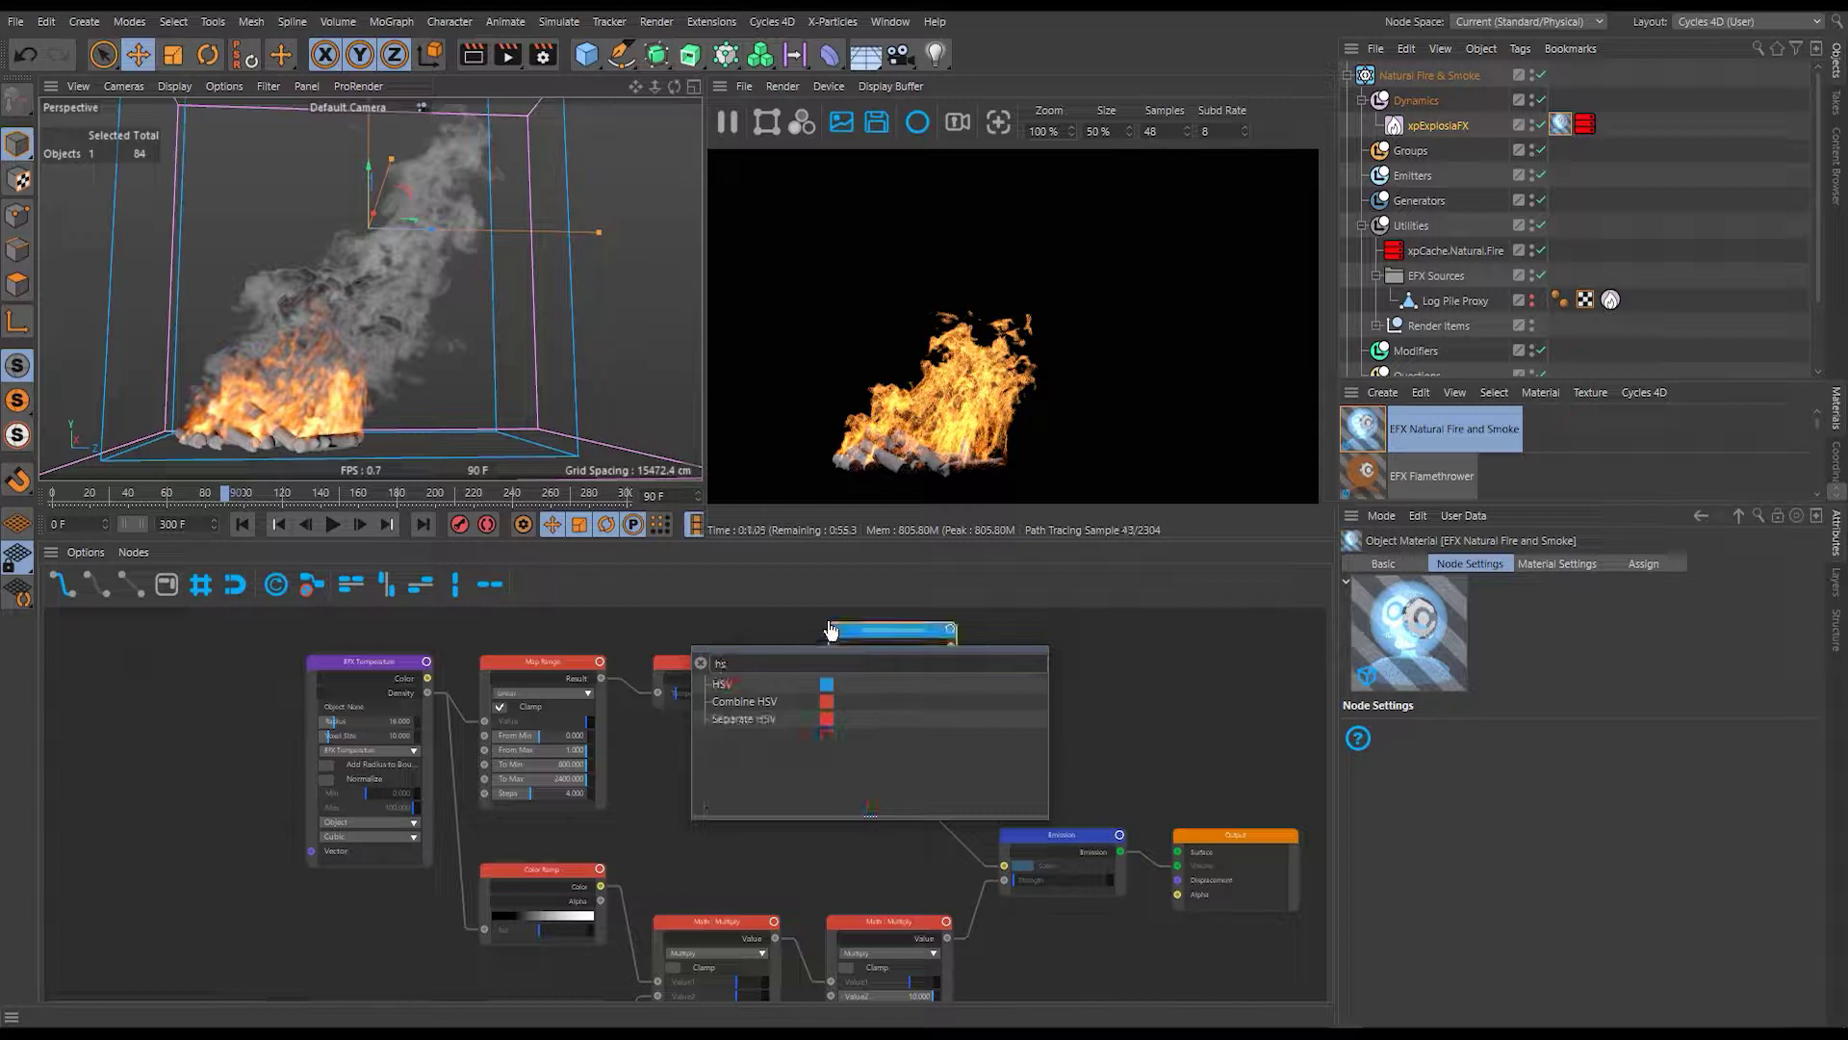
{"action": "left_click", "coordinate": [884, 636]}
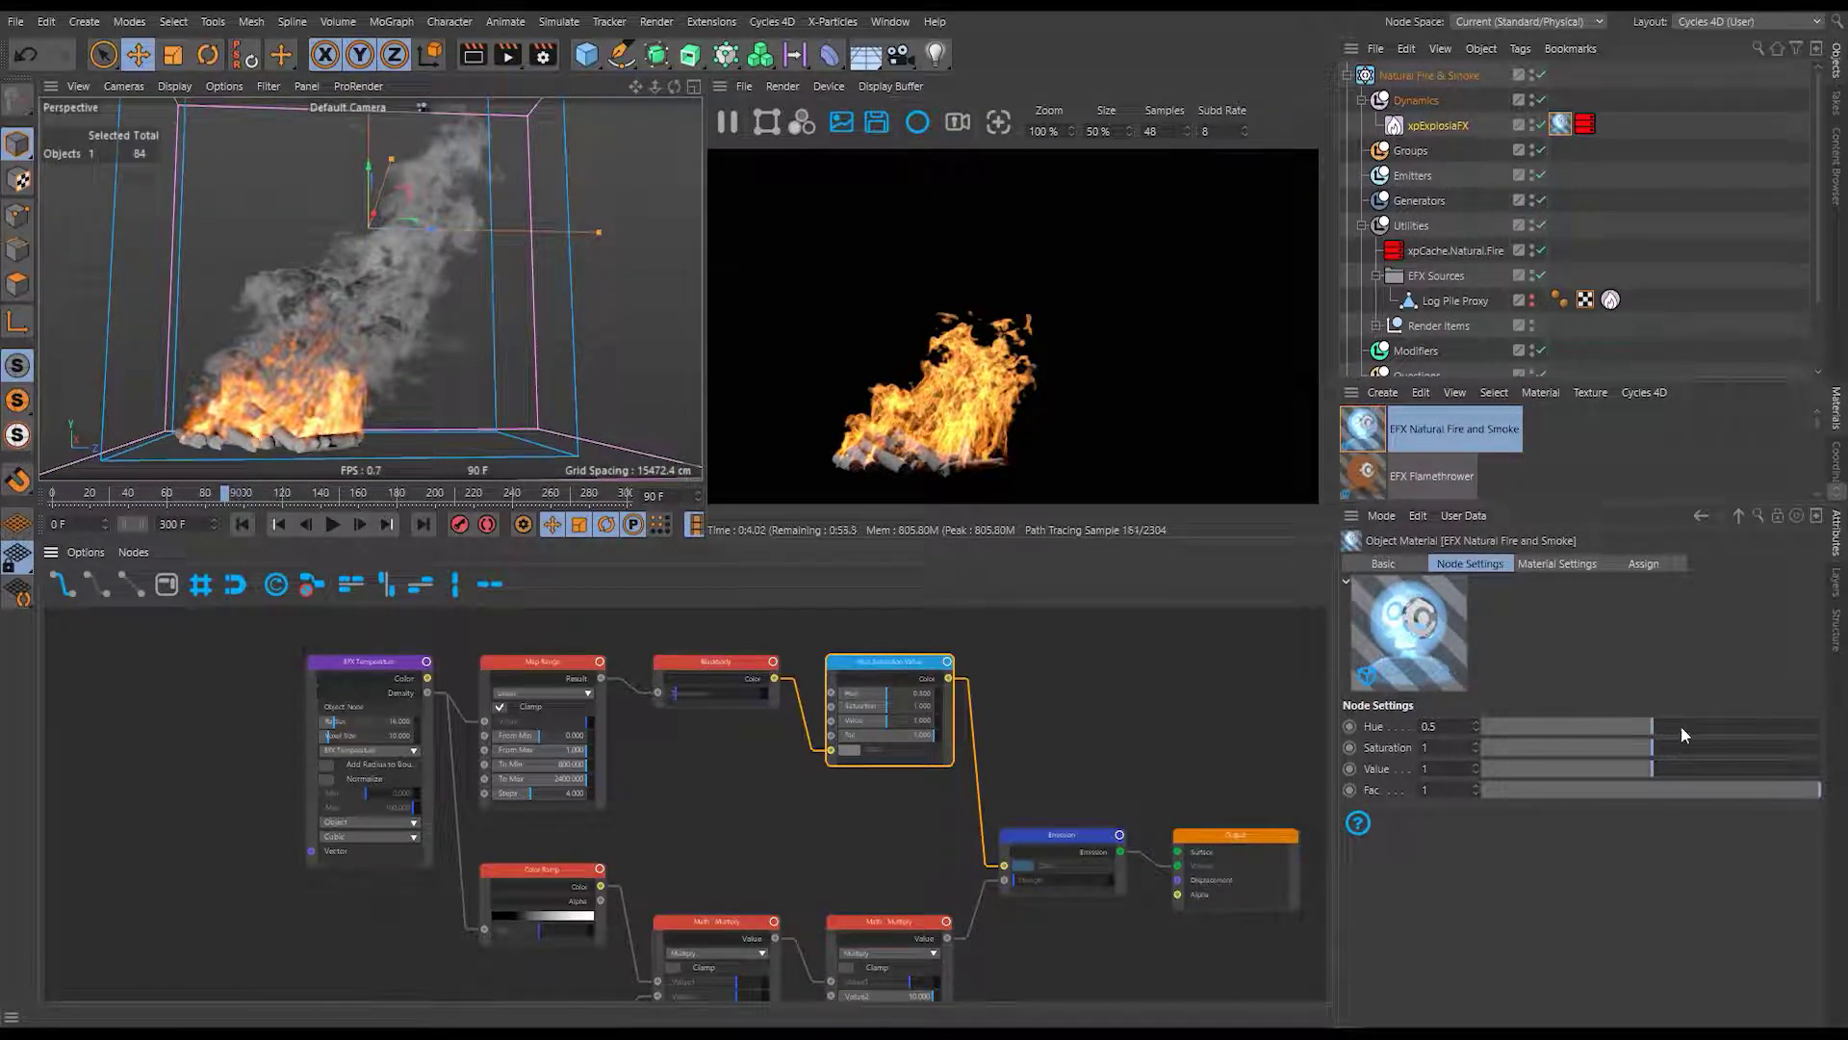
Try Hue values of 0.64 and about 0.78 on the Hue Saturation Value node, and reset Hue to 0.5.
{"action": "left_click_drag", "start_coordinate": [1688, 722], "coordinate": [1694, 730]}
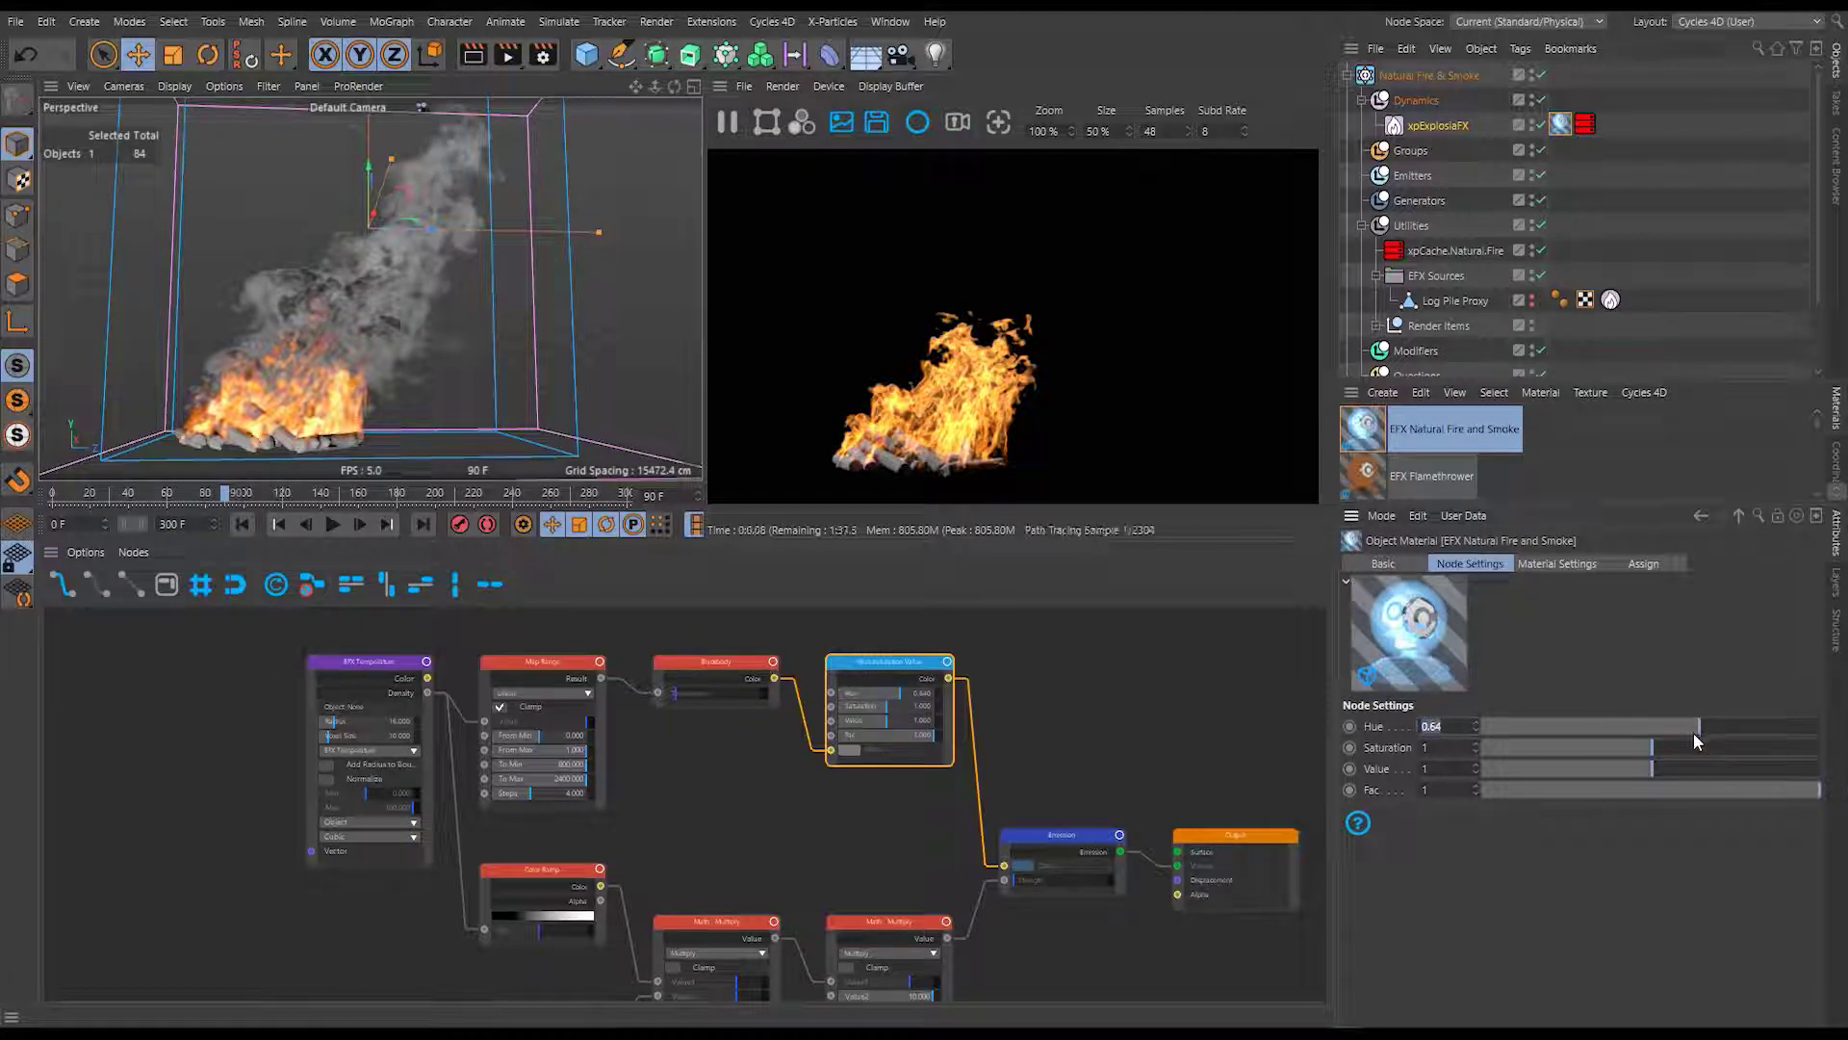
{"action": "left_click", "coordinate": [1746, 730]}
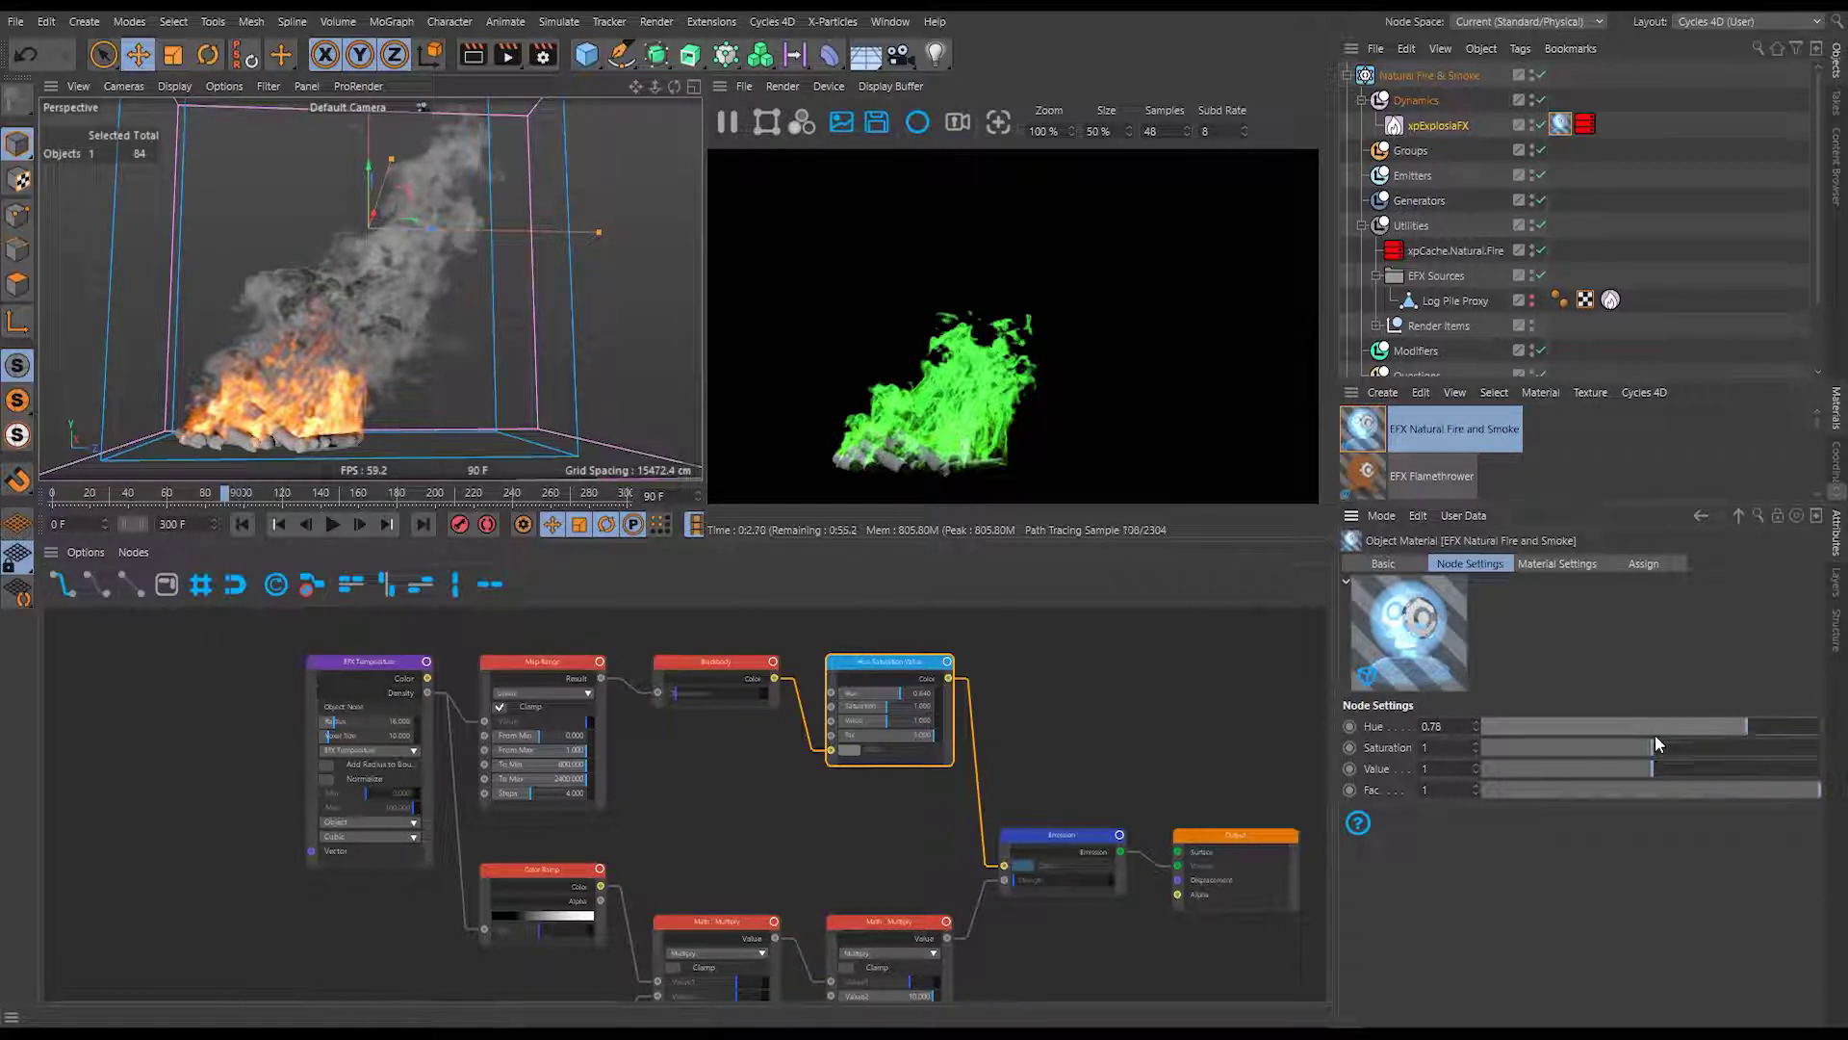
{"action": "left_click", "coordinate": [1455, 731]}
{"action": "type", "text": "0.5"}
{"action": "key", "text": "Return"}
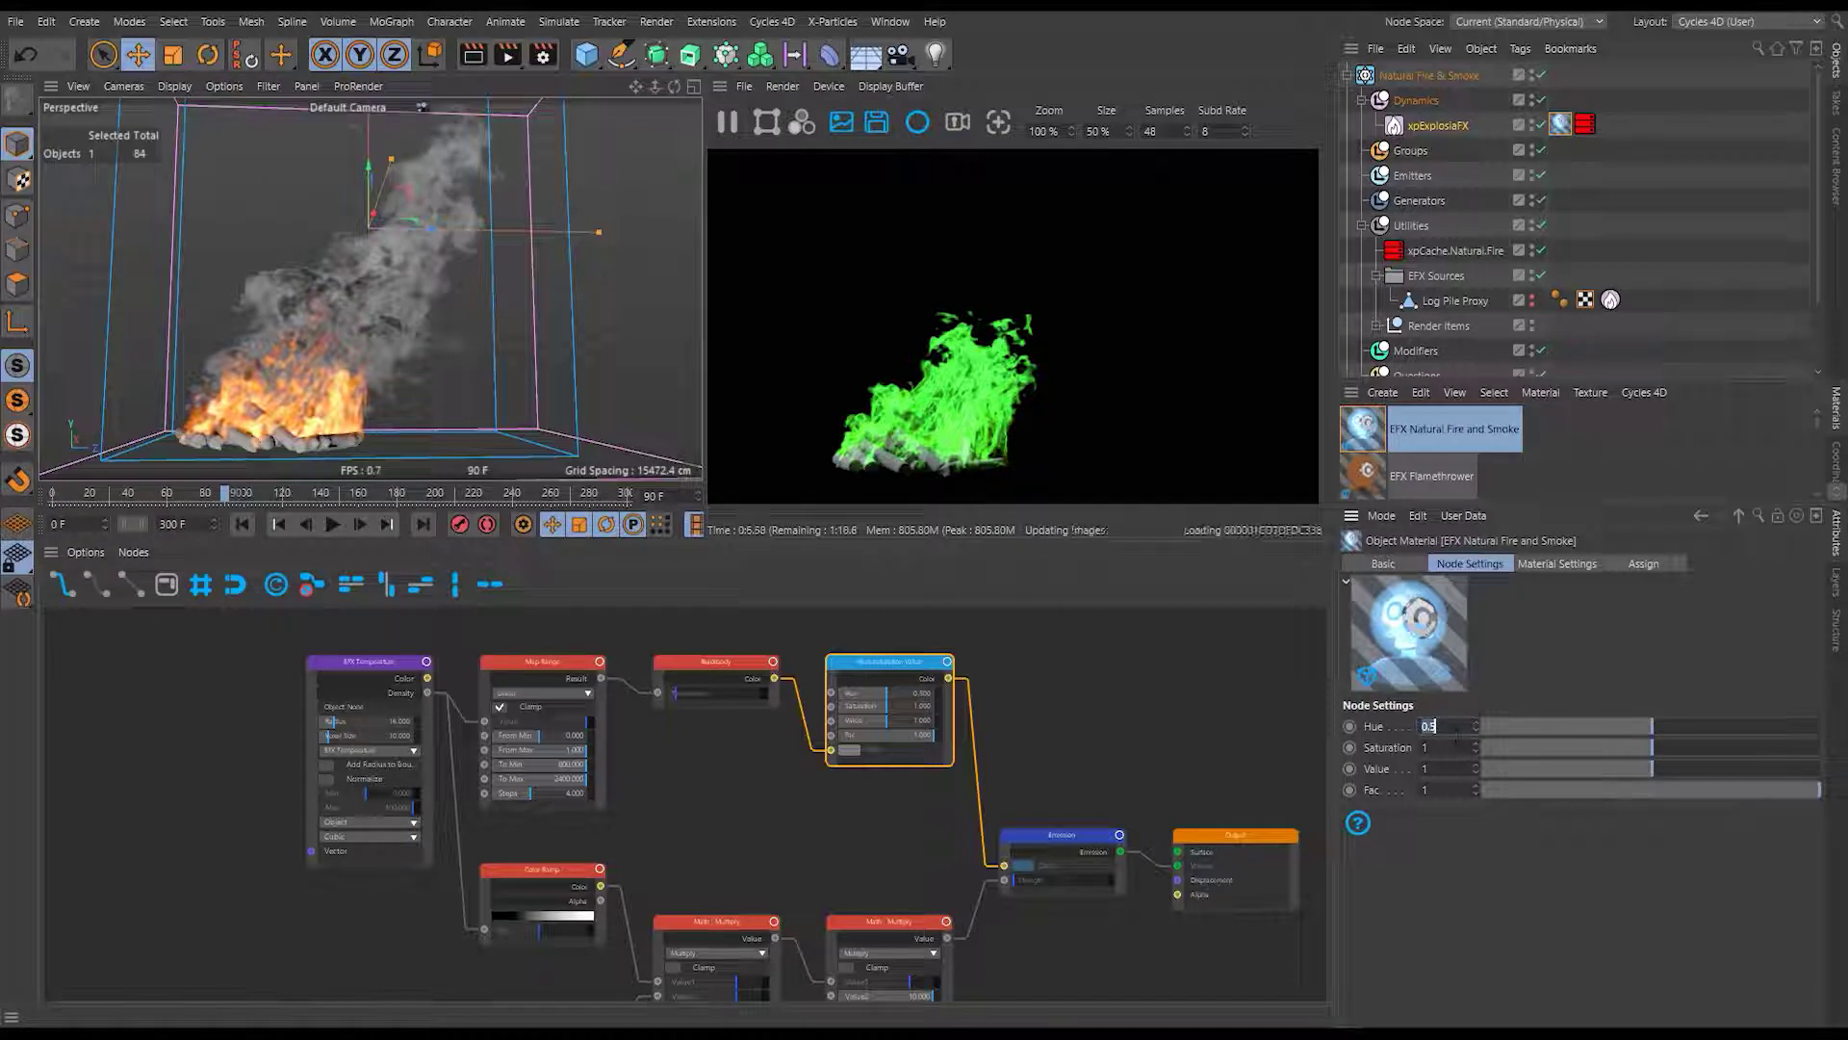
Try a Saturation of 0.5 on the Hue Saturation Value node.
{"action": "key", "text": "Tab"}
{"action": "type", "text": "1"}
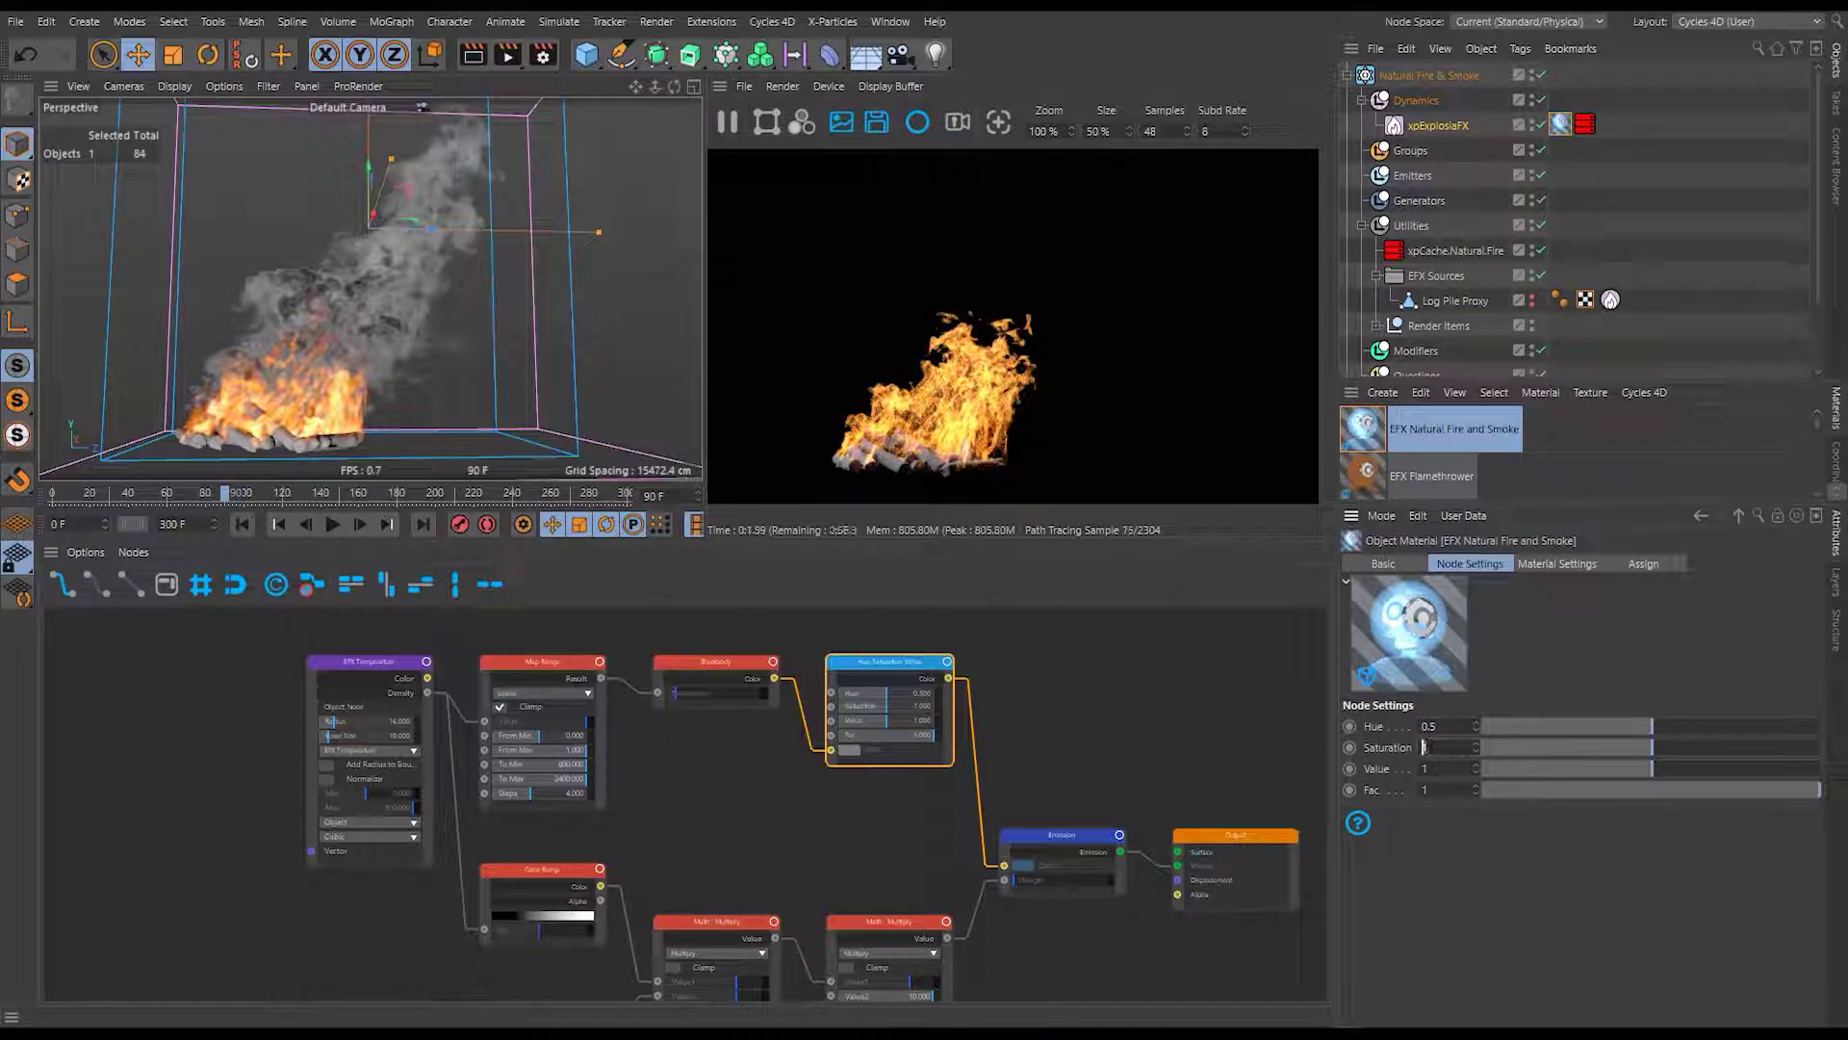
{"action": "type", "text": "0.5"}
{"action": "key", "text": "Return"}
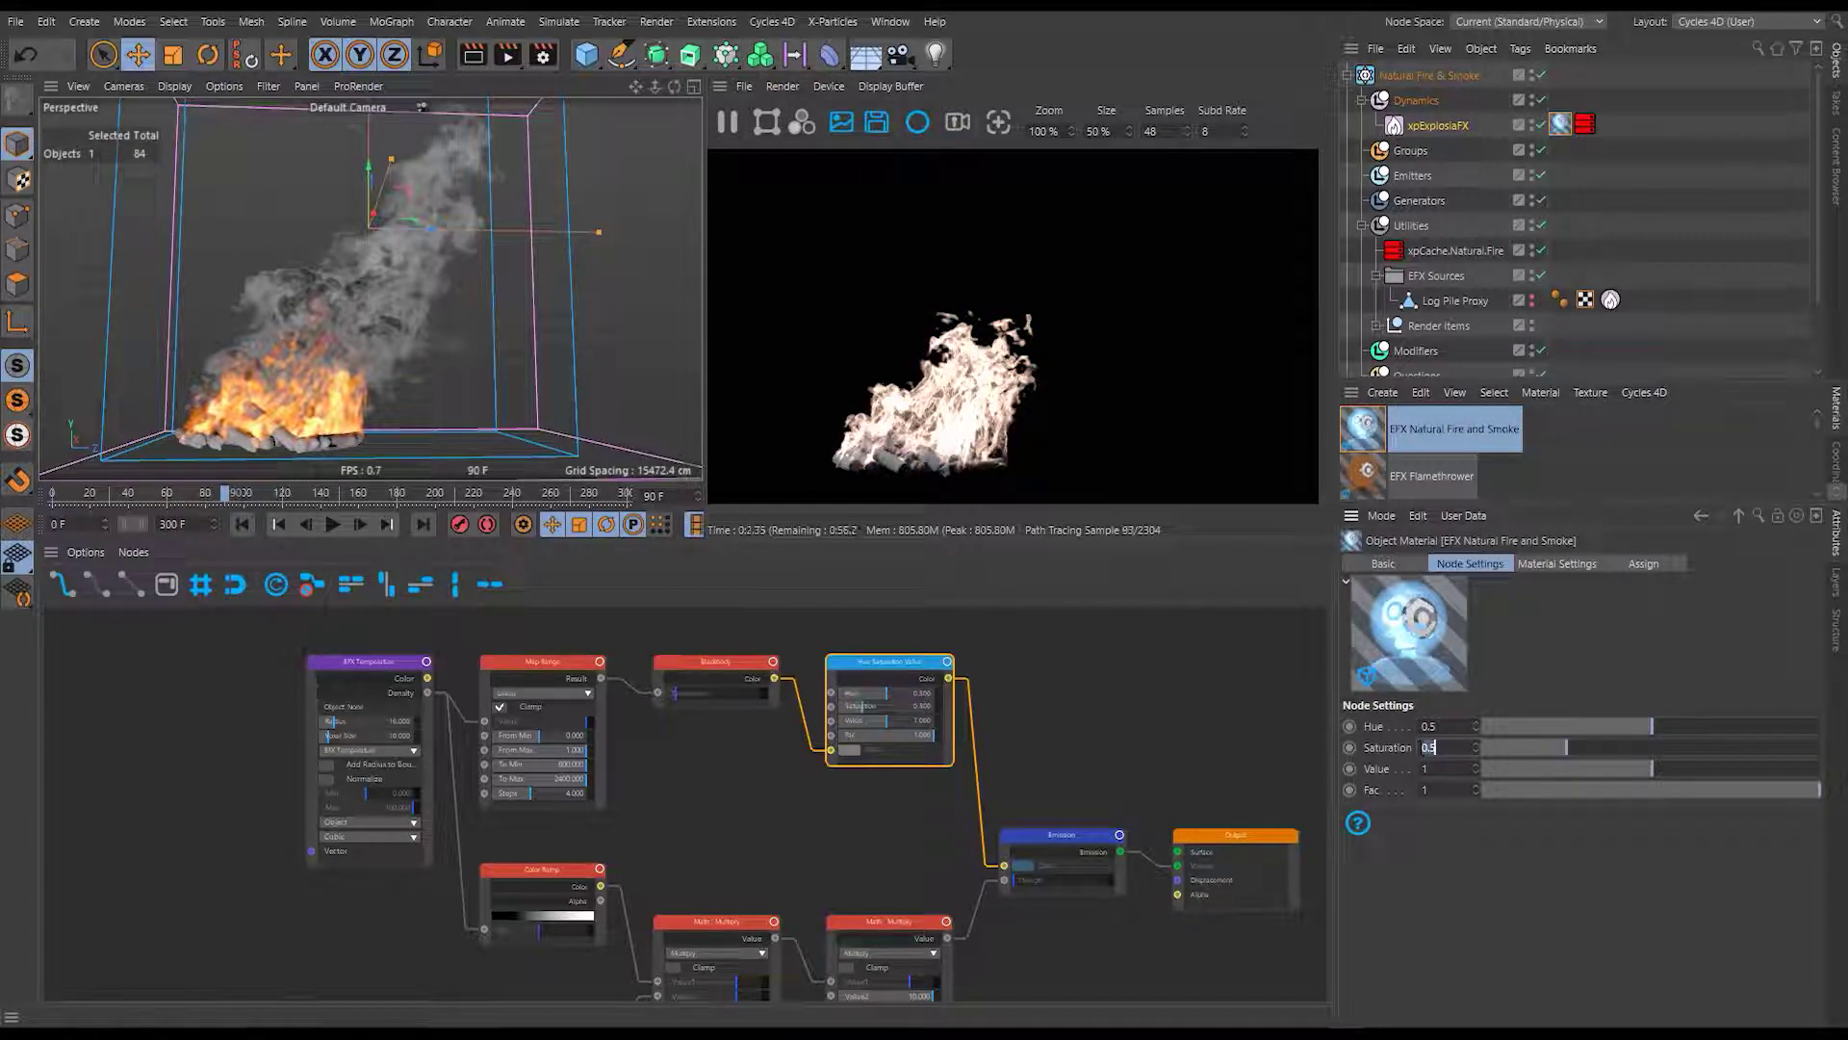
Set the Hue Saturation Value node's Saturation to 0.95.
{"action": "key", "text": "BackSpace"}
{"action": "type", "text": "0.95"}
{"action": "key", "text": "Return"}
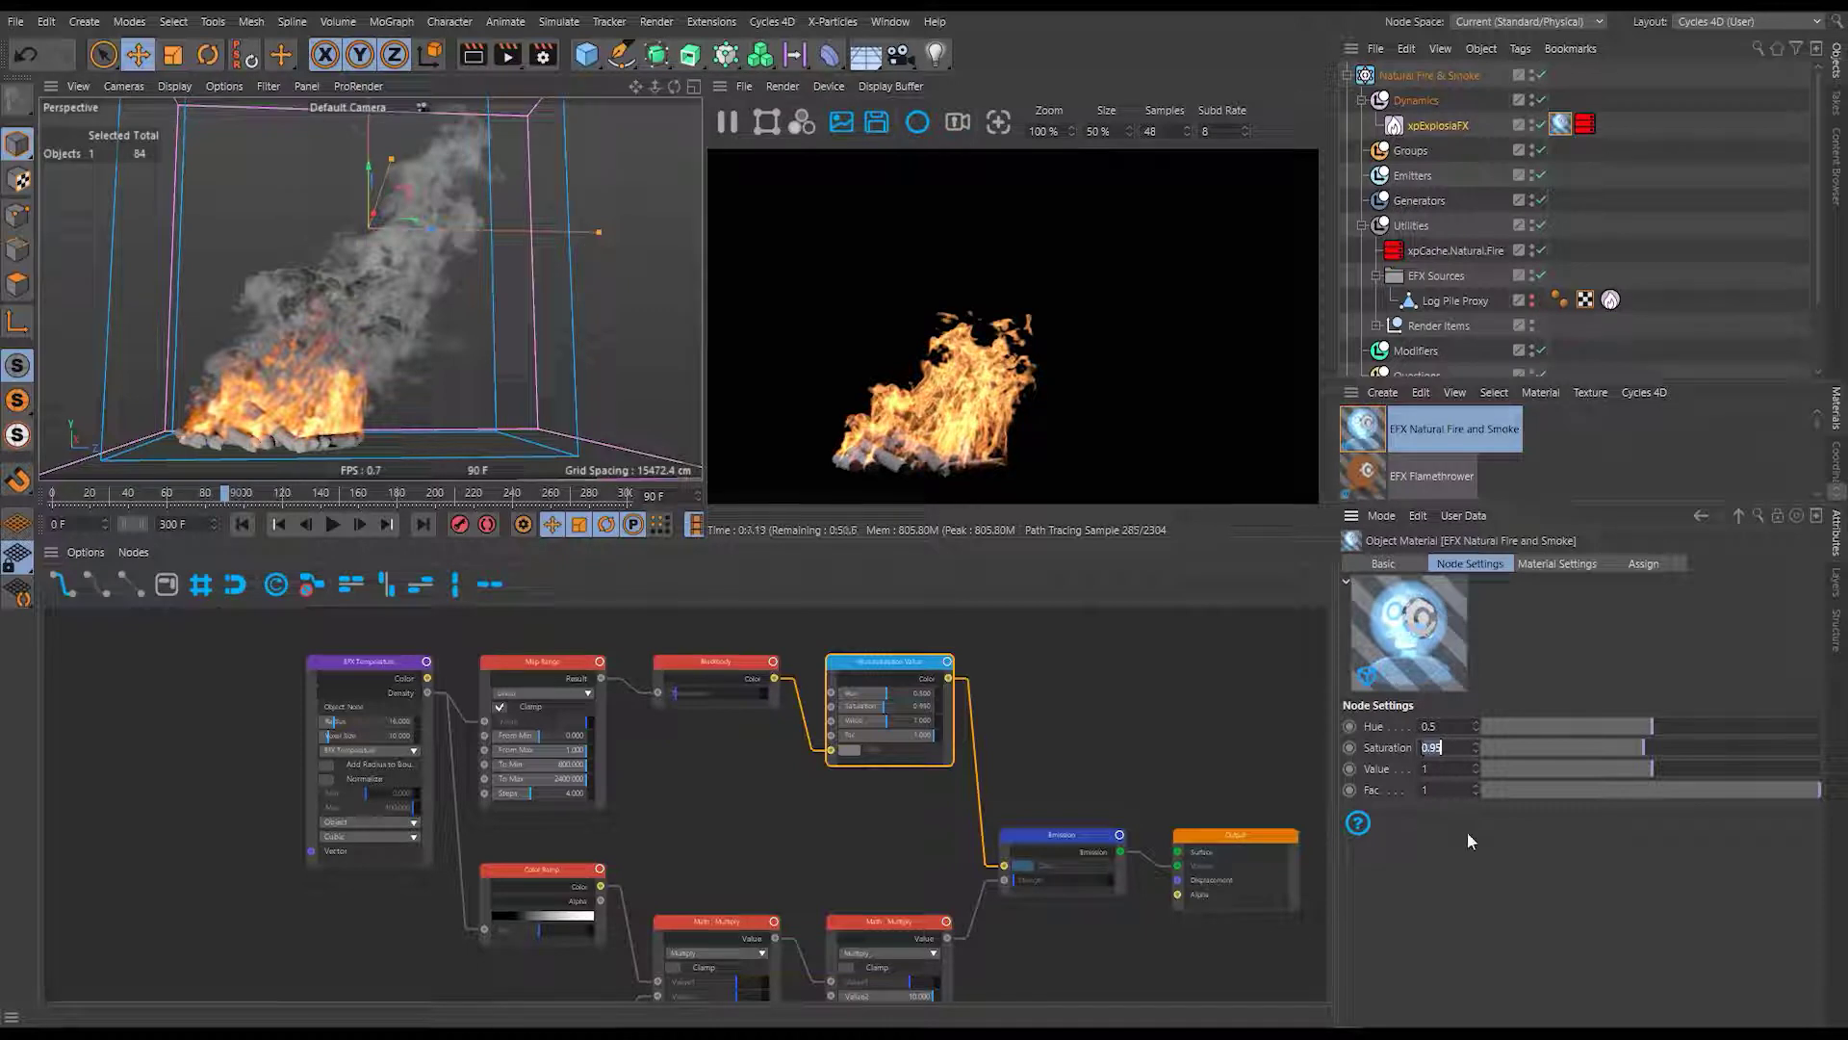
{"action": "key", "text": "Return"}
Move the EFX Temperature branch's Color Ramp node down, directly above the EFX Burn Color Ramp.
{"action": "mouse_move", "coordinate": [672, 956]}
{"action": "middle_mouse_down"}
{"action": "mouse_move", "coordinate": [720, 934]}
{"action": "mouse_move", "coordinate": [868, 733]}
{"action": "middle_mouse_up"}
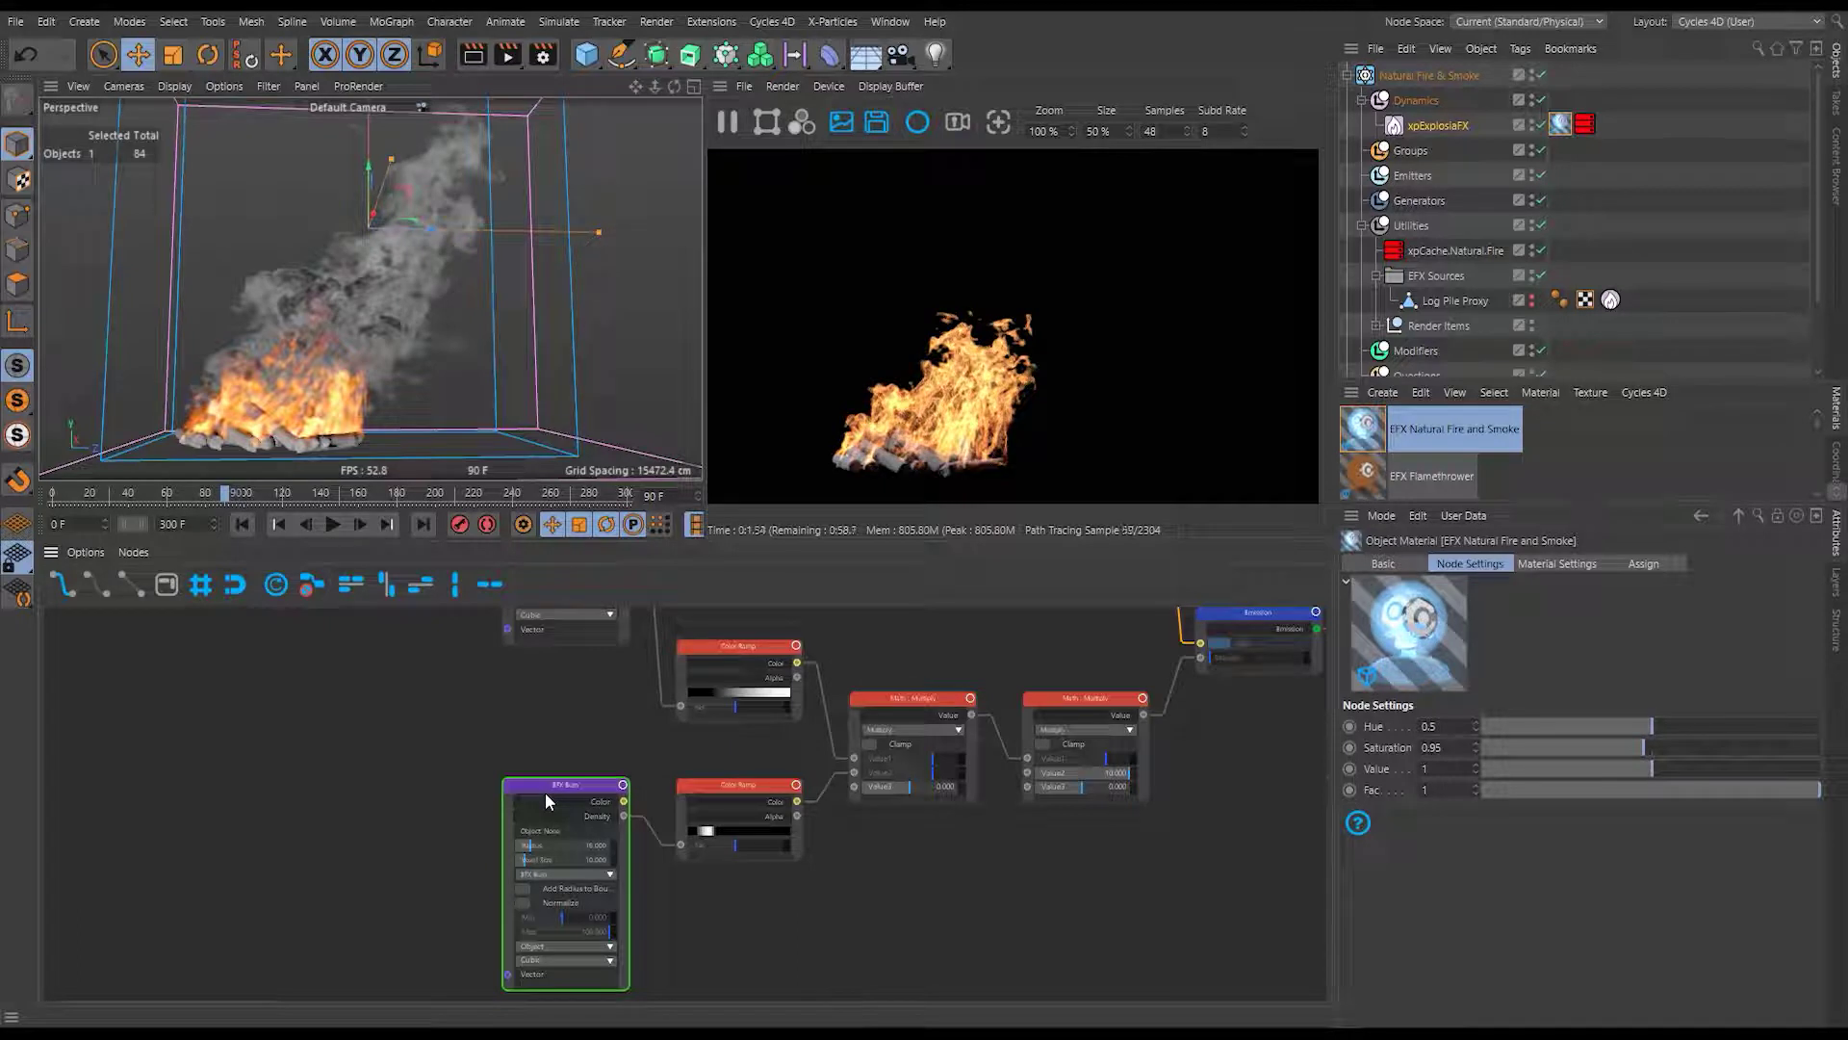
{"action": "middle_click_drag", "start_coordinate": [962, 846], "coordinate": [844, 876]}
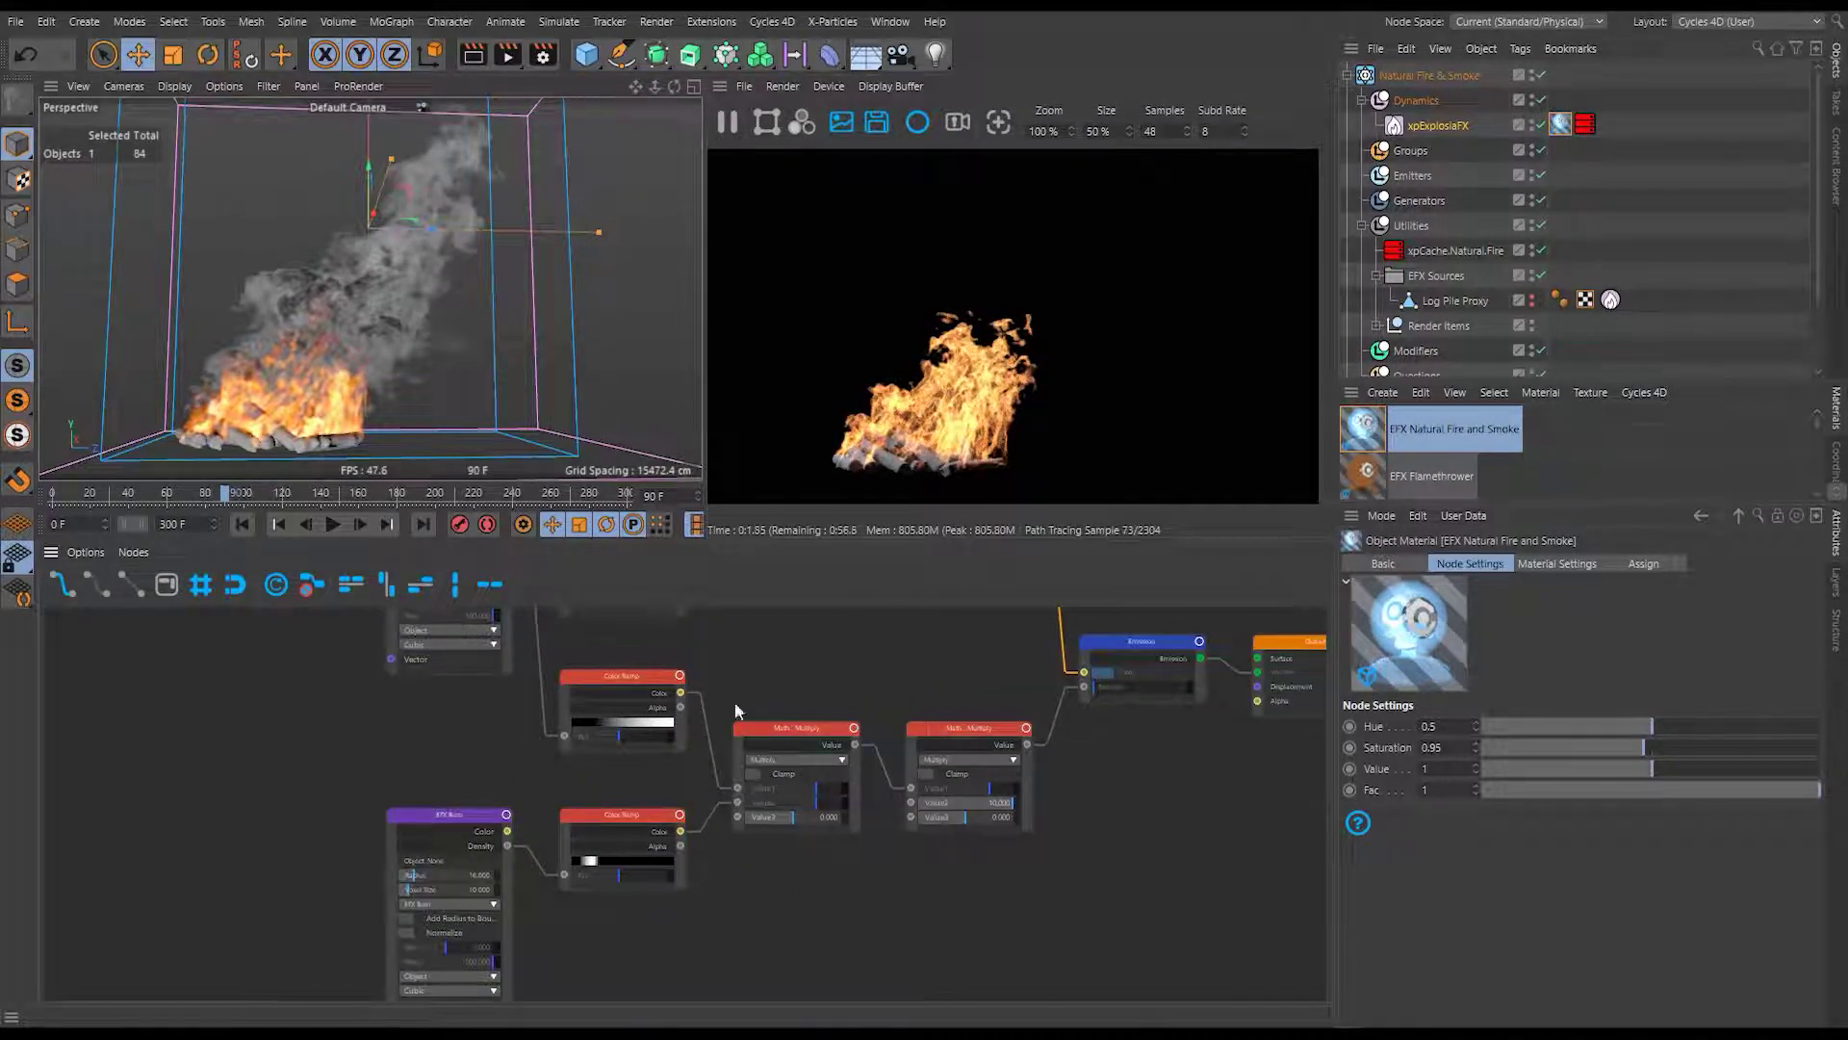
{"action": "middle_click_drag", "start_coordinate": [909, 886], "coordinate": [897, 954]}
{"action": "left_click", "coordinate": [685, 823]}
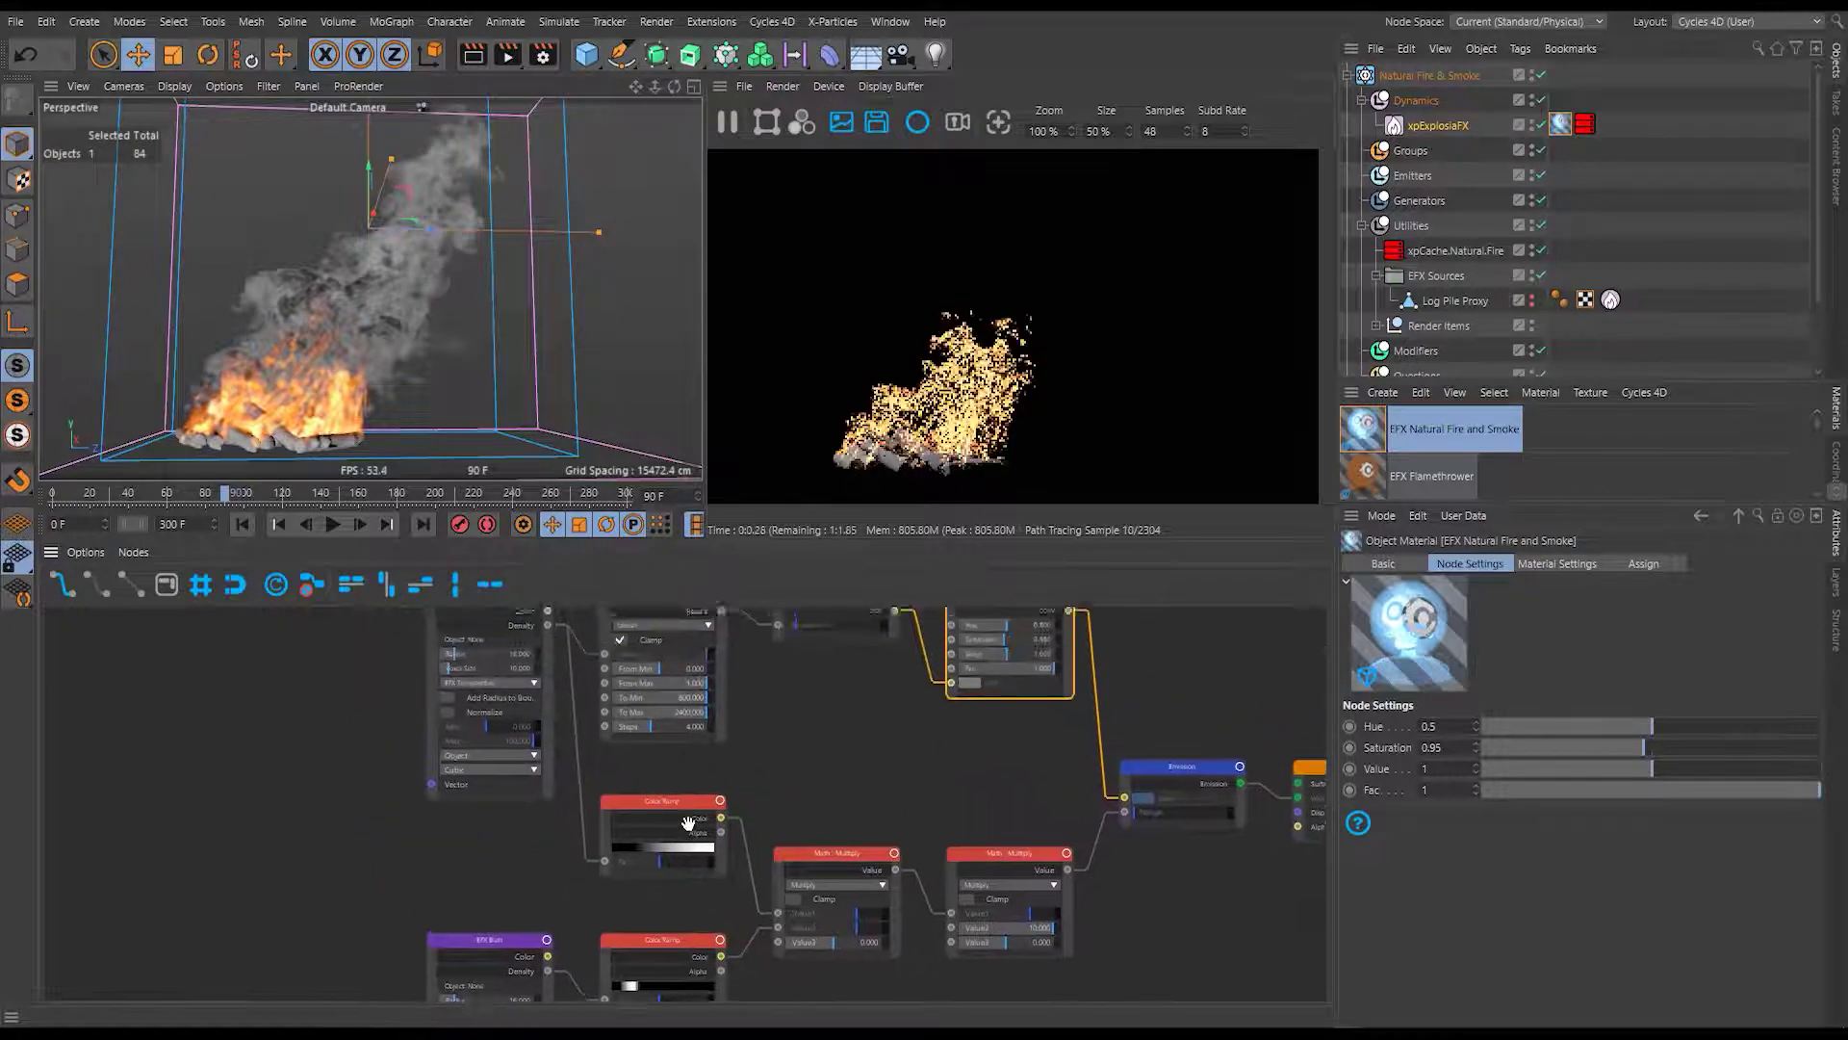
{"action": "left_click_drag", "start_coordinate": [681, 819], "coordinate": [679, 870]}
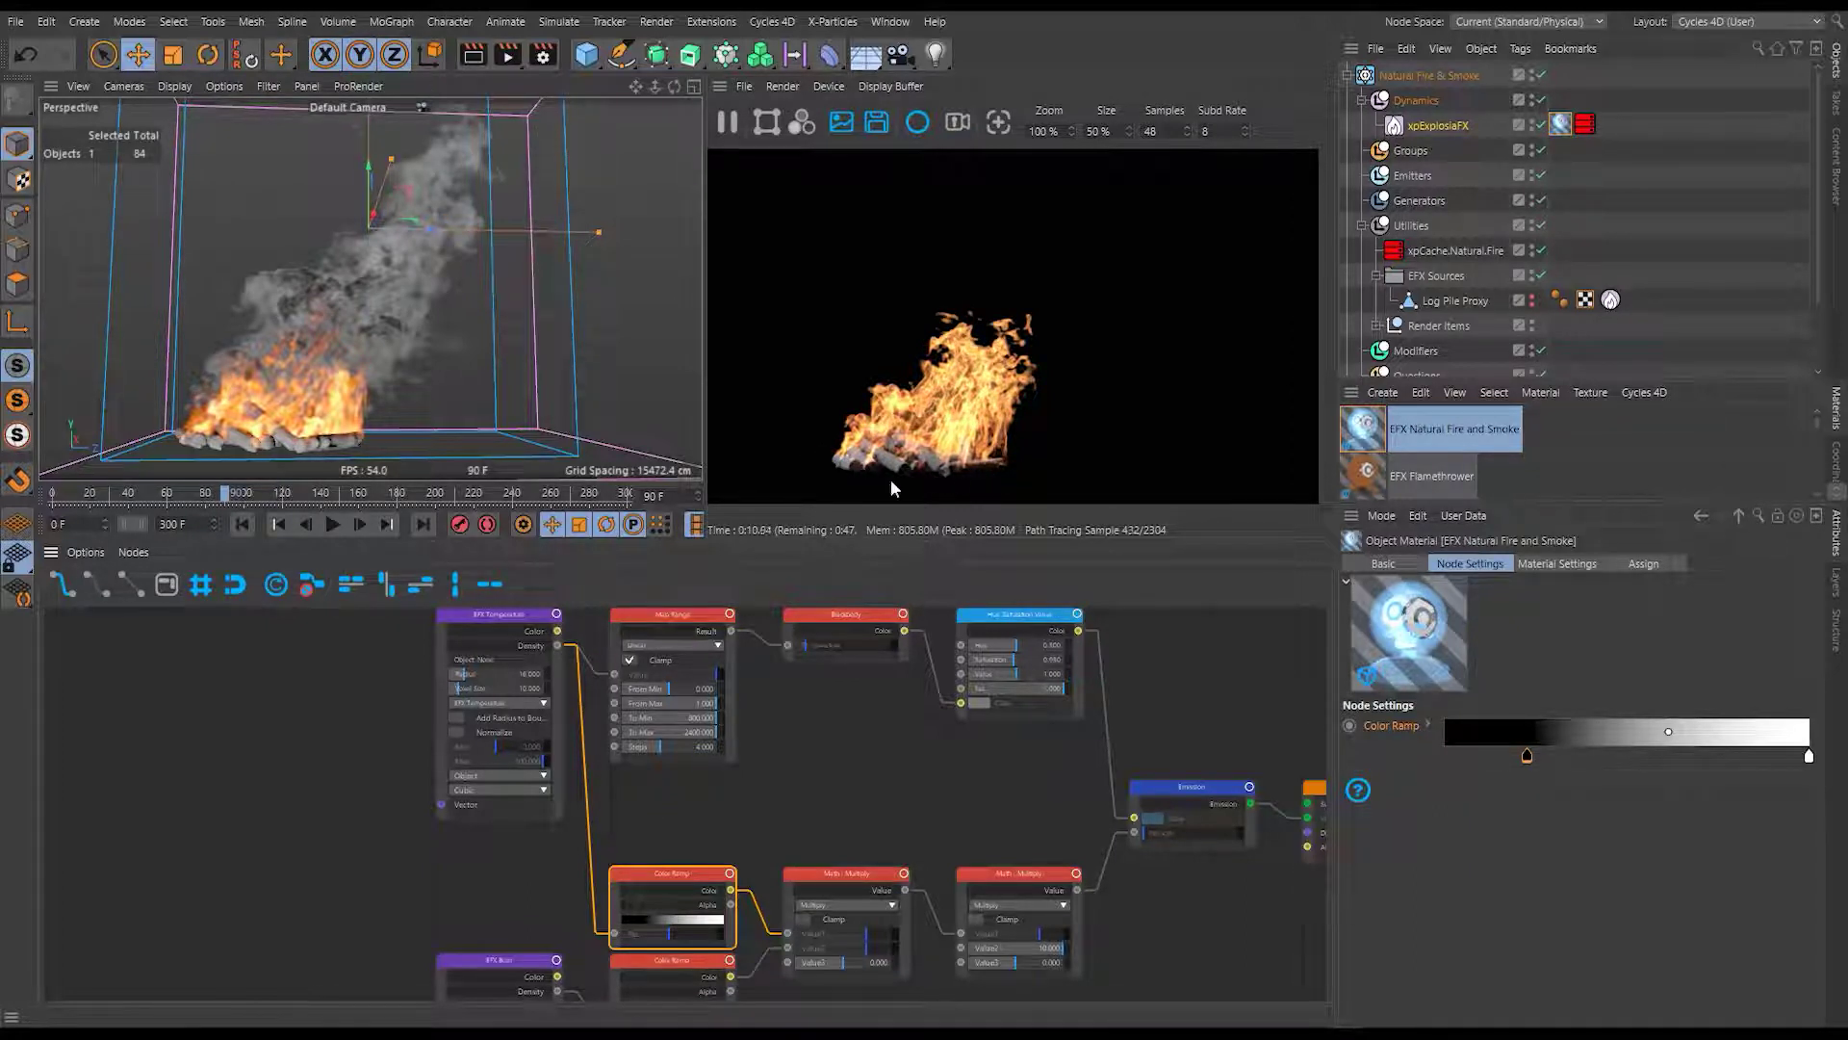
Review the node network, examining the EFX Burn branch, both Multiply nodes, and the EFX Temperature, Map Range and Blackbody chain.
{"action": "middle_click_drag", "start_coordinate": [868, 849], "coordinate": [884, 727]}
{"action": "left_click", "coordinate": [527, 874]}
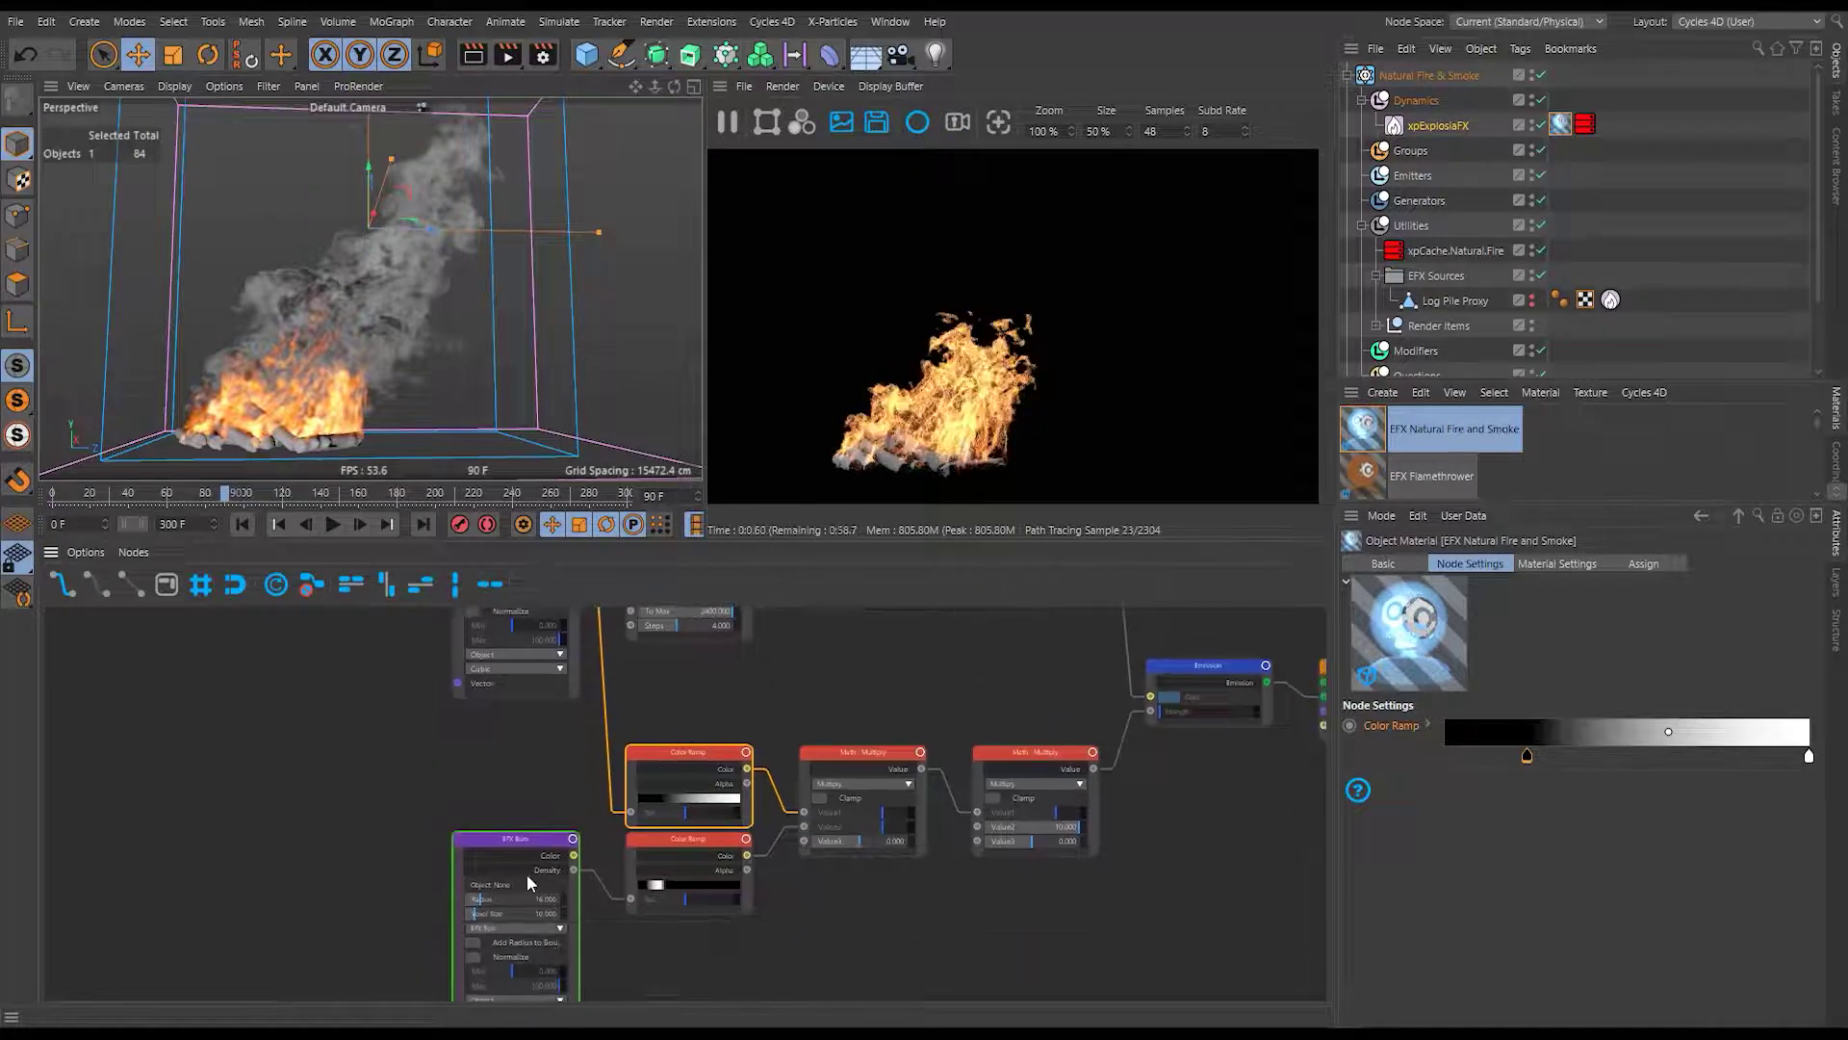
{"action": "left_click", "coordinate": [1045, 767]}
{"action": "middle_click_drag", "start_coordinate": [1045, 767], "coordinate": [961, 794]}
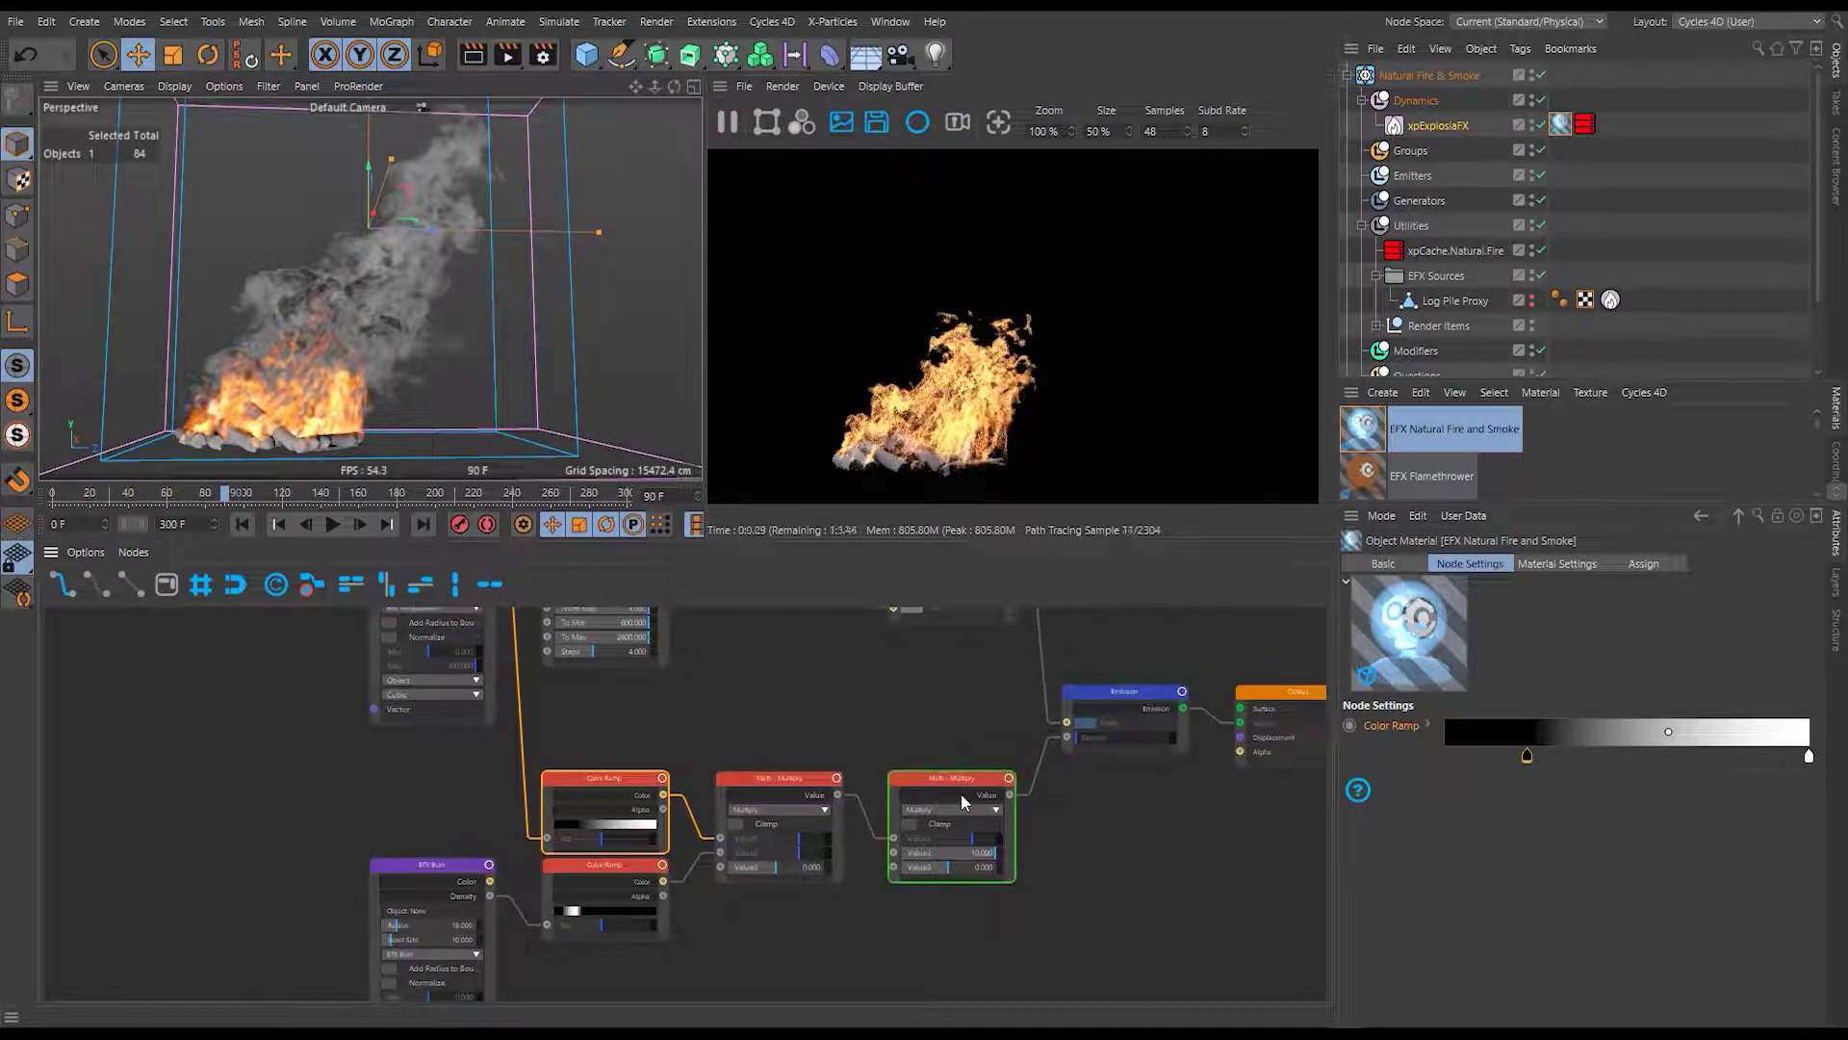
{"action": "left_click", "coordinate": [809, 782]}
{"action": "left_click", "coordinate": [942, 778]}
{"action": "left_click", "coordinate": [782, 782]}
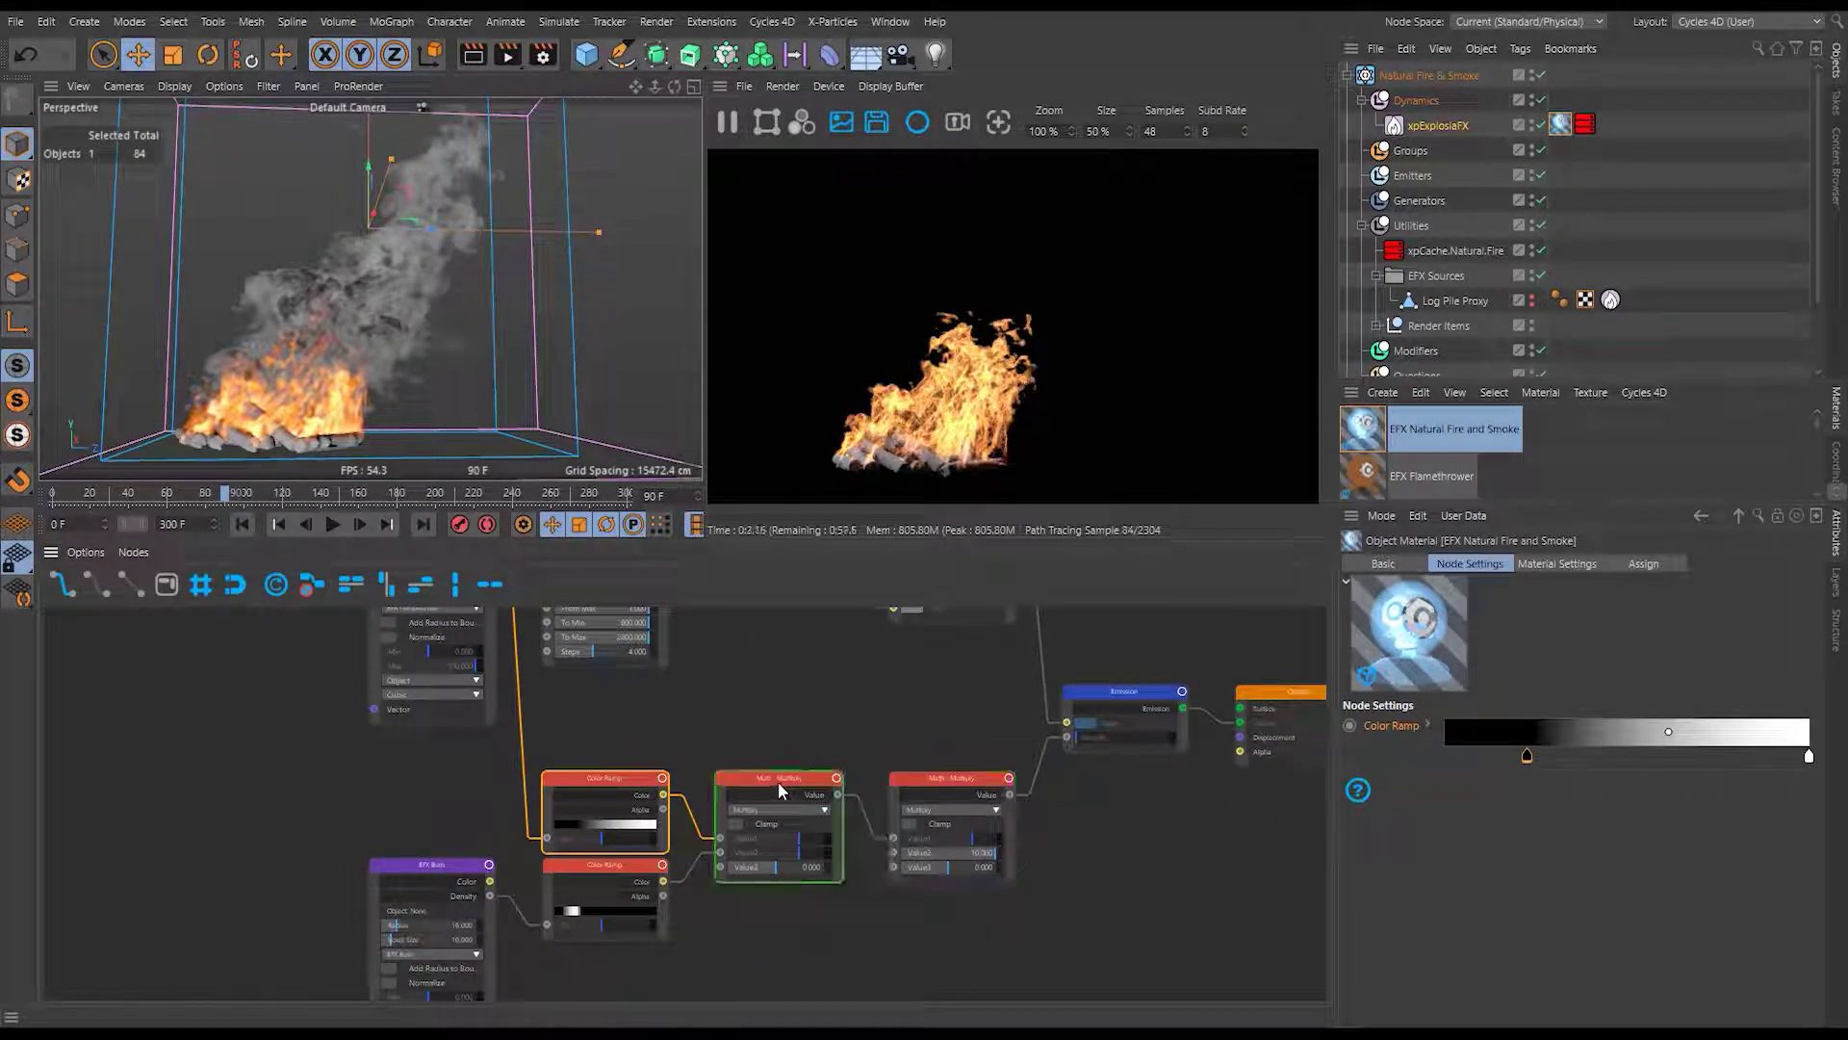
{"action": "left_click", "coordinate": [951, 782]}
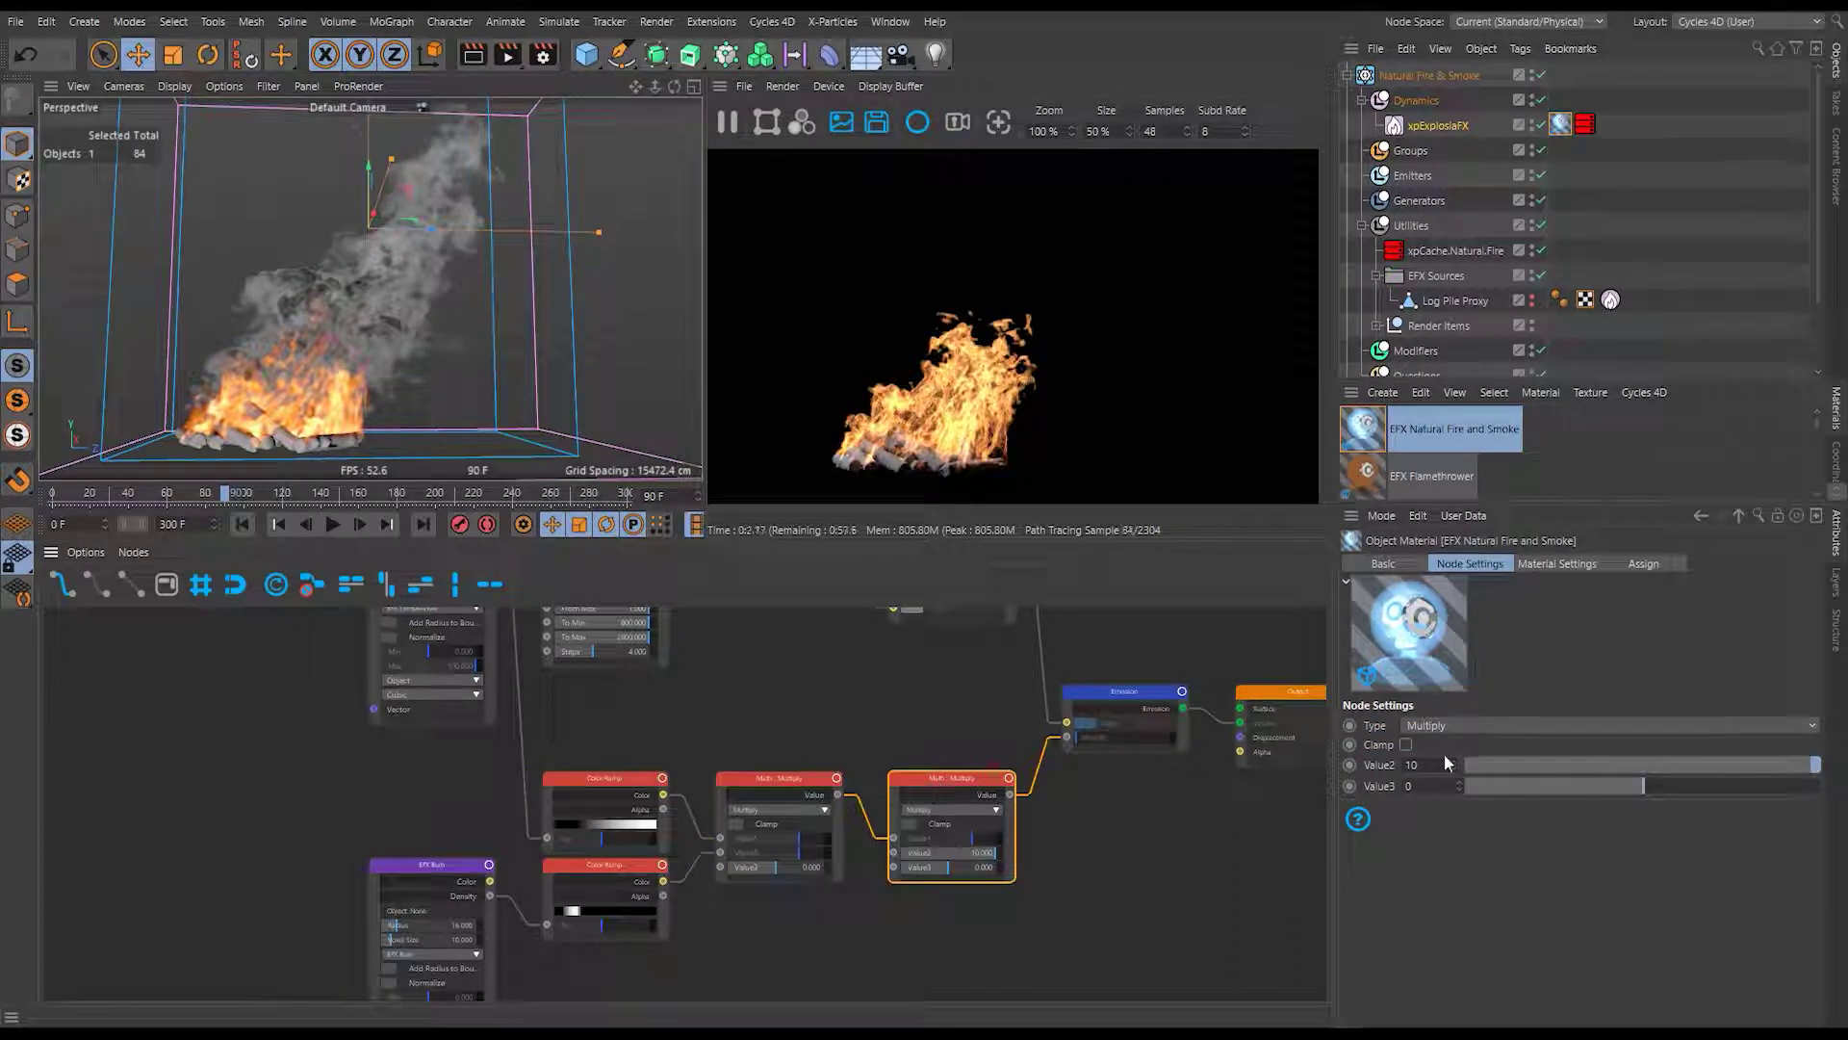
{"action": "middle_click_drag", "start_coordinate": [898, 703], "coordinate": [916, 867]}
{"action": "left_click", "coordinate": [540, 729]}
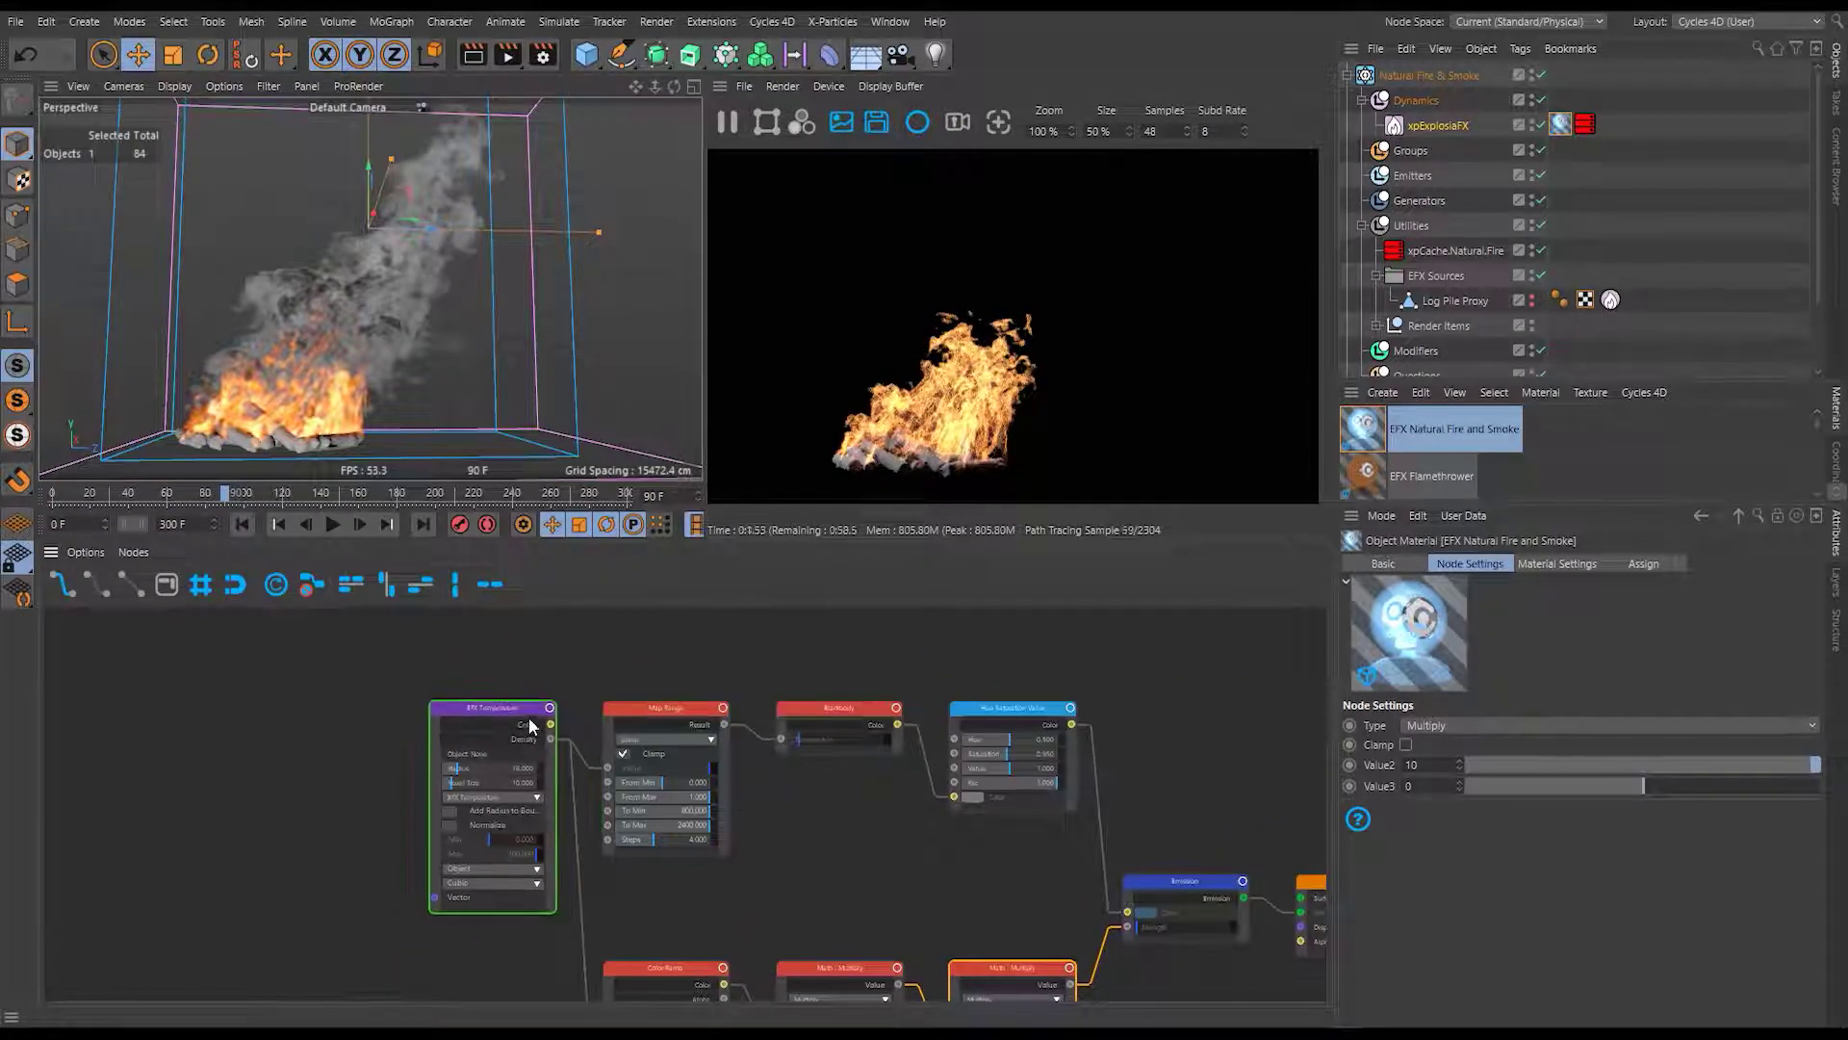
{"action": "left_click", "coordinate": [680, 722]}
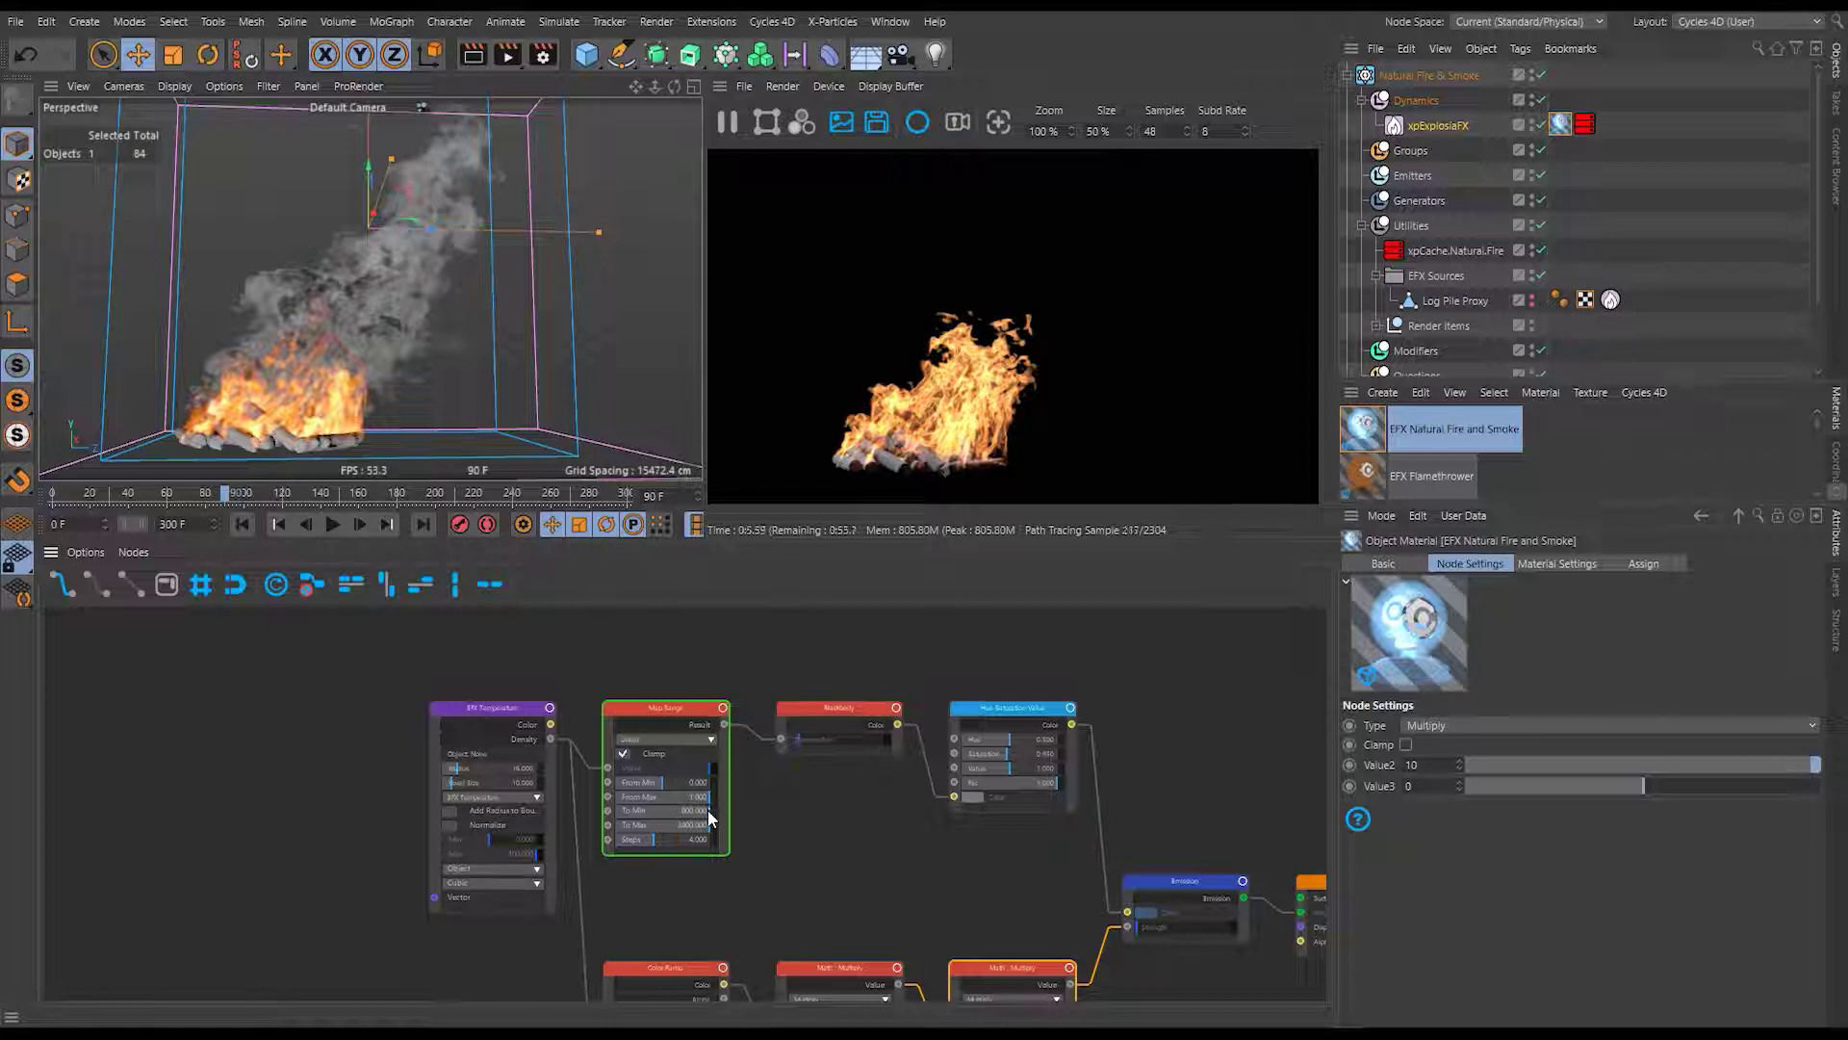
{"action": "left_click_drag", "start_coordinate": [707, 812], "coordinate": [709, 809]}
{"action": "left_click", "coordinate": [791, 730]}
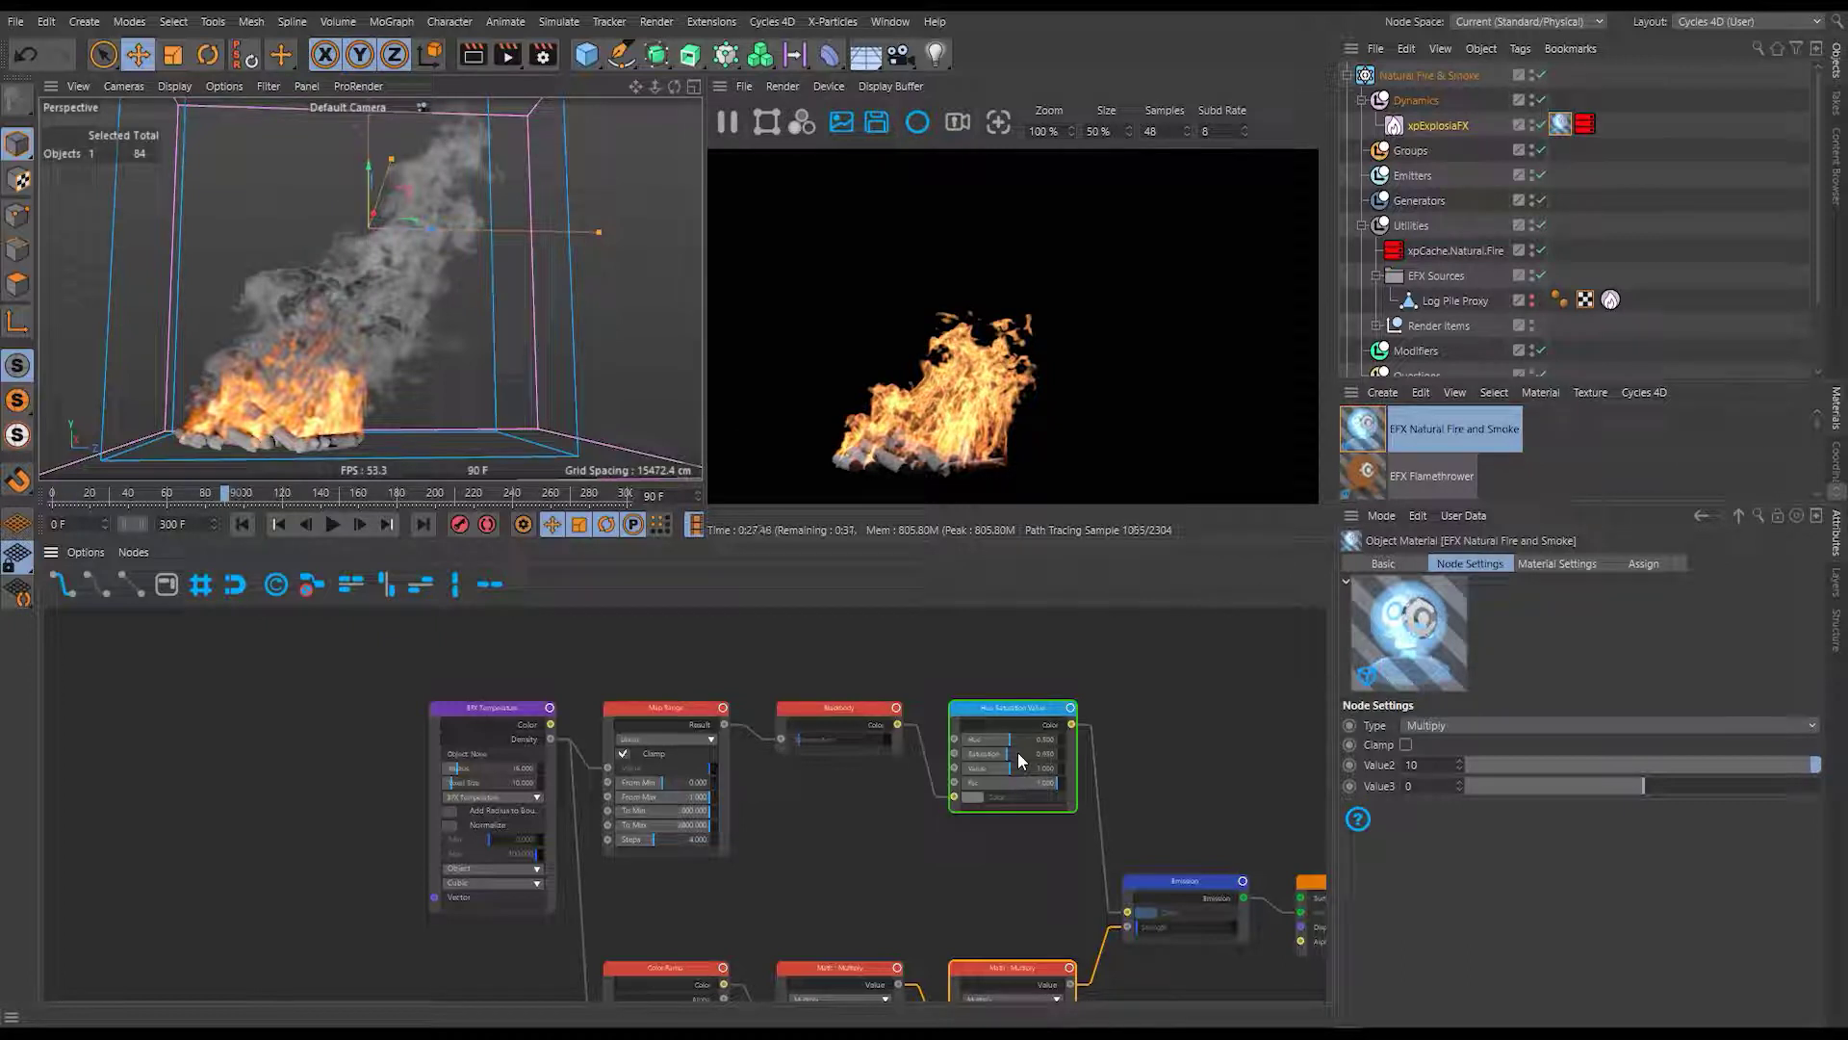
Add a Wavelength node above Blackbody and connect its Color output to the Hue Saturation Value node's Color input, replacing Blackbody.
{"action": "middle_click_drag", "start_coordinate": [820, 679], "coordinate": [776, 701]}
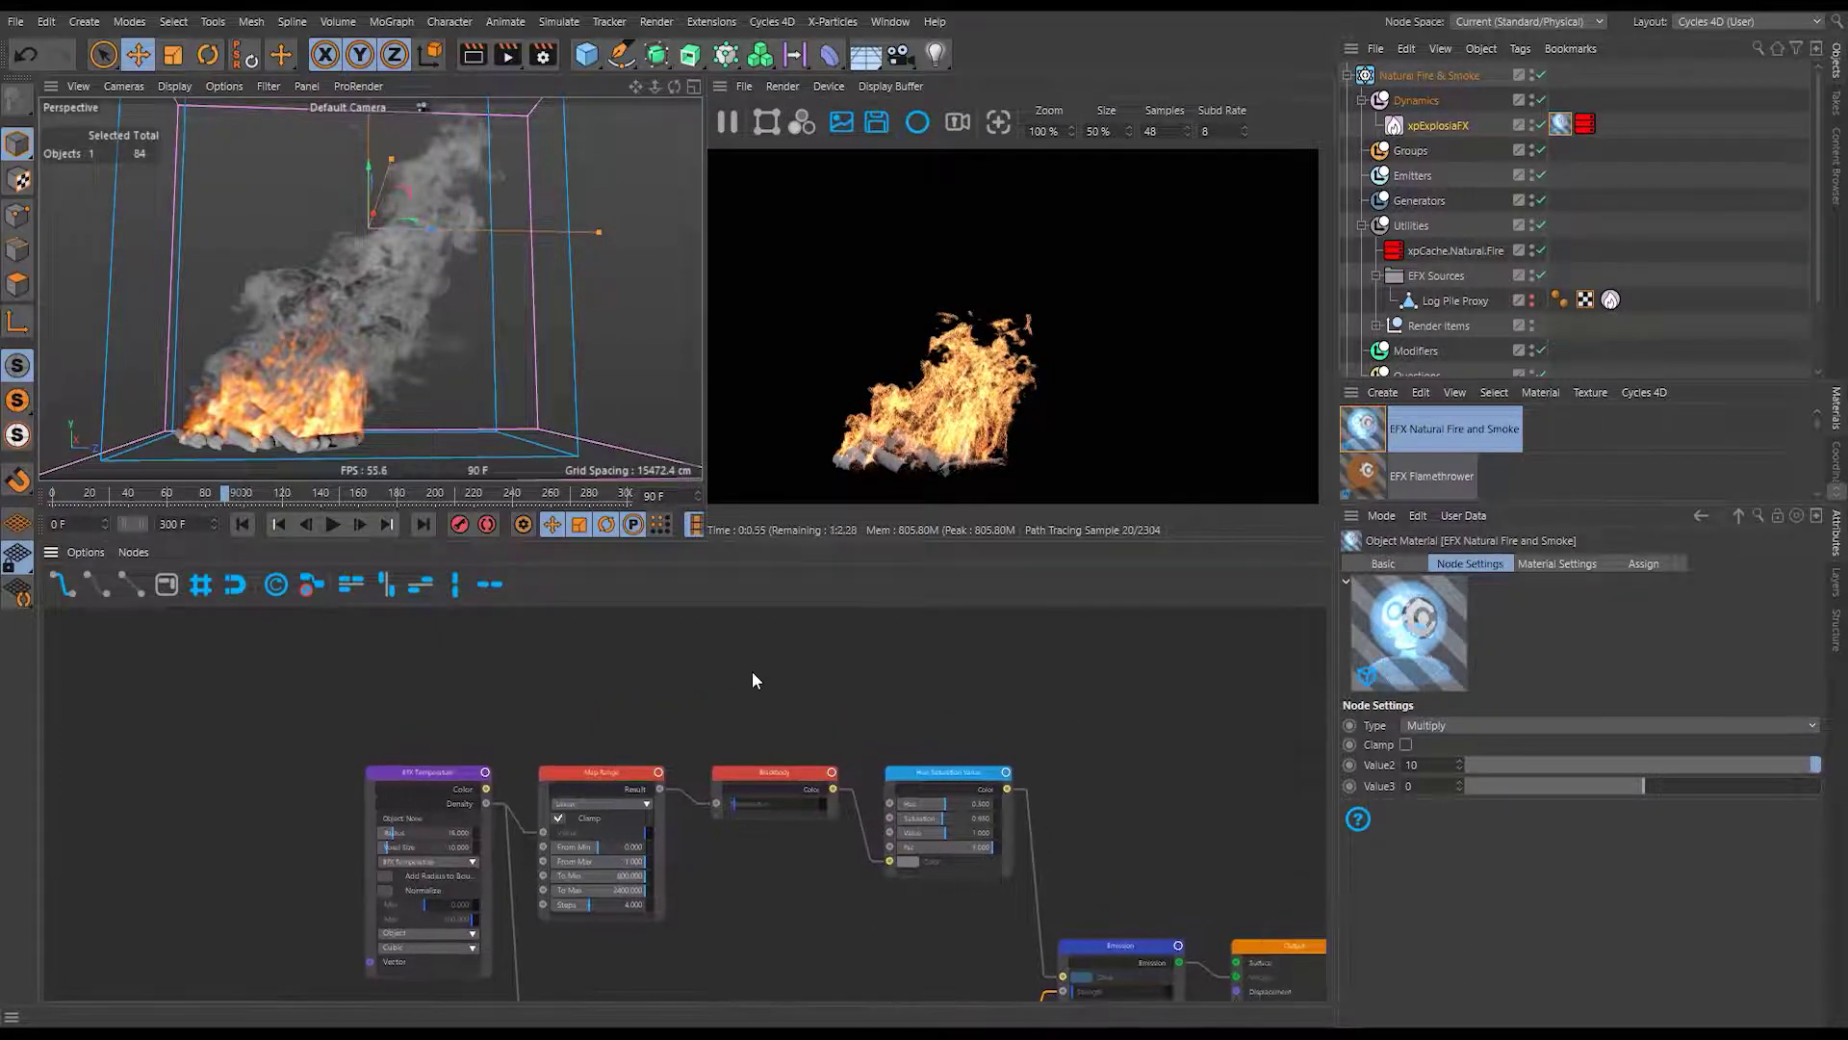
{"action": "double_click", "coordinate": [752, 668]}
{"action": "type", "text": "wav"}
{"action": "left_click", "coordinate": [628, 682]}
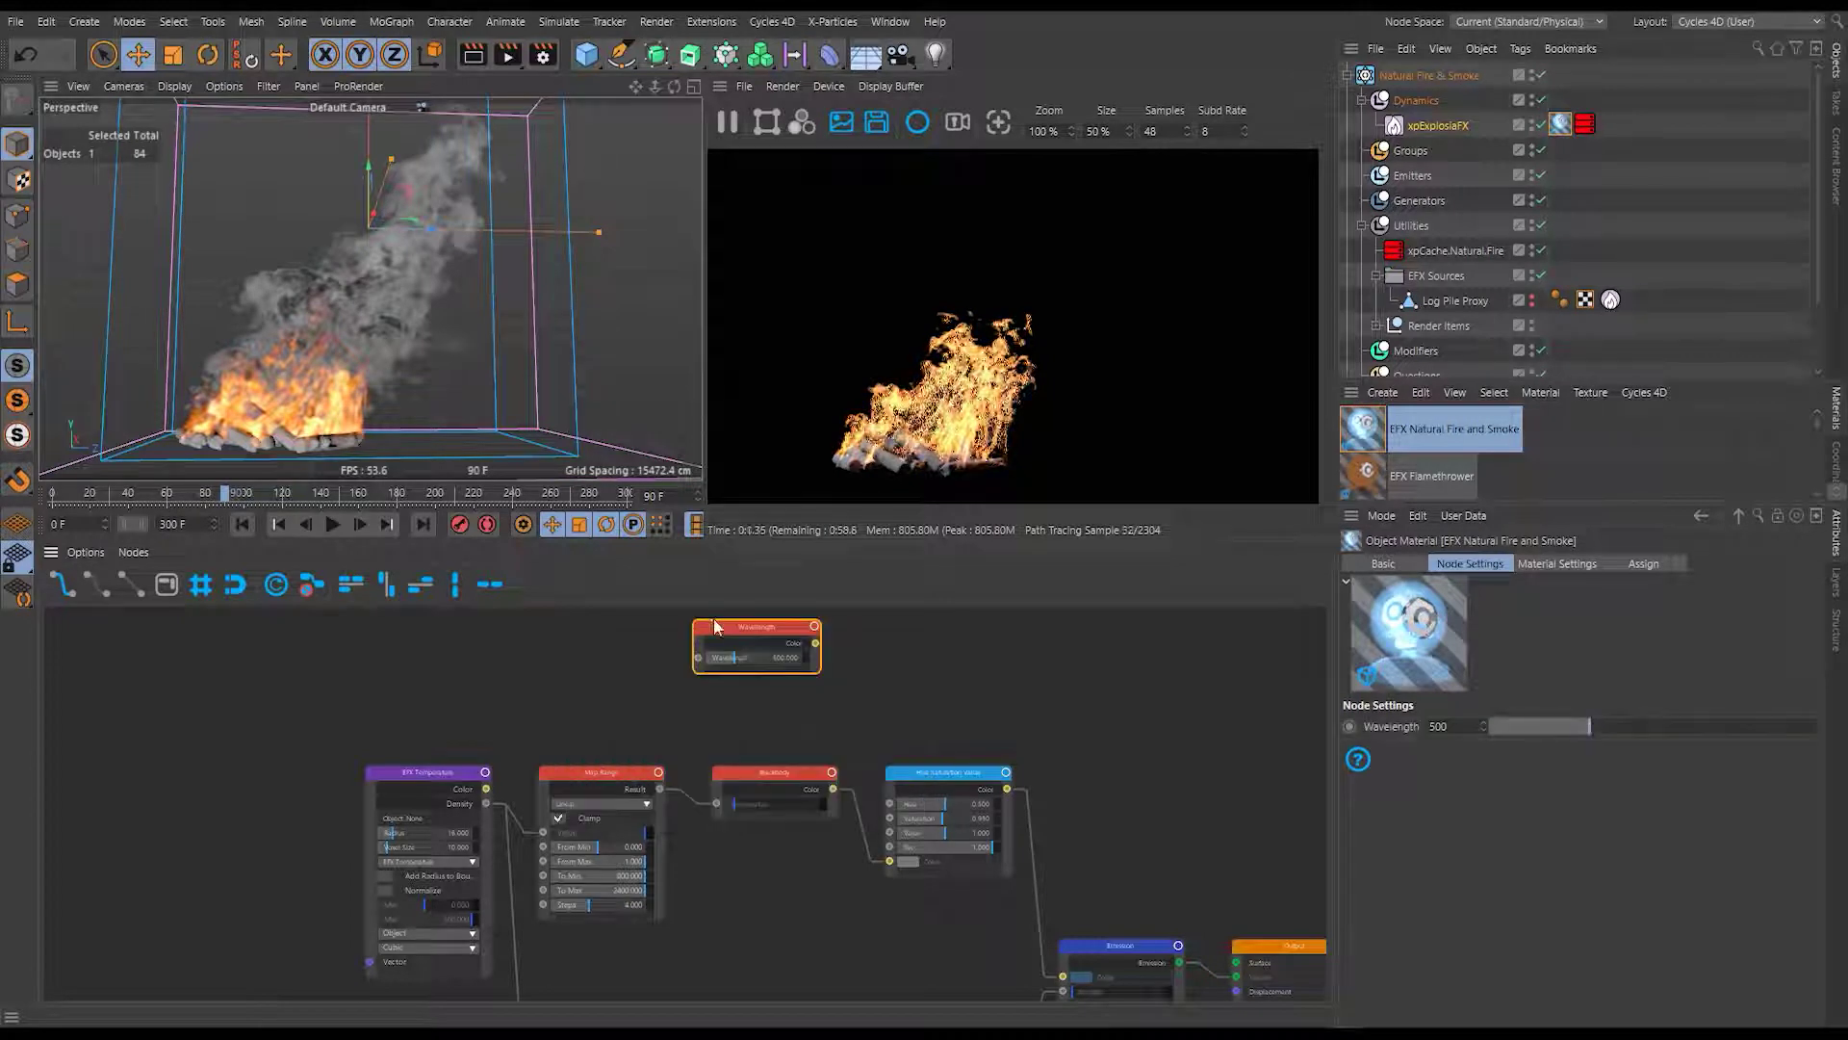
{"action": "left_click_drag", "start_coordinate": [765, 635], "coordinate": [765, 703]}
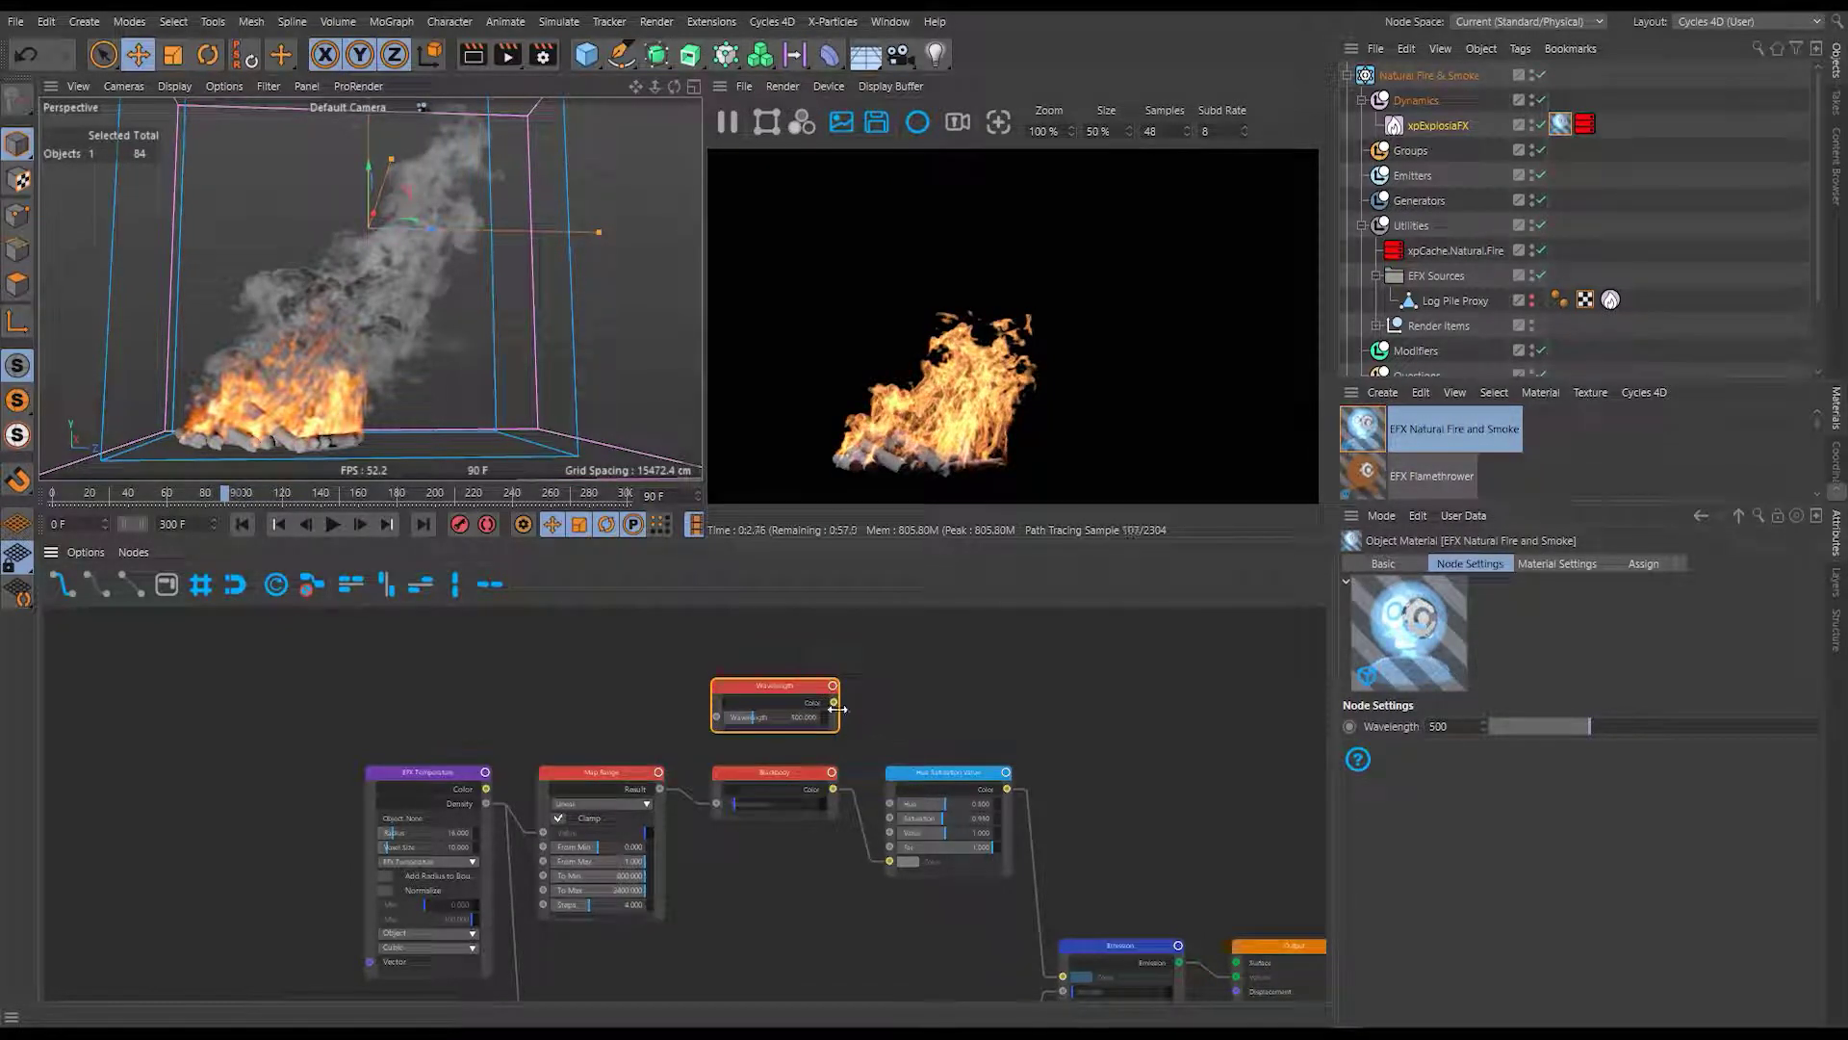
{"action": "left_click_drag", "start_coordinate": [833, 703], "coordinate": [889, 861]}
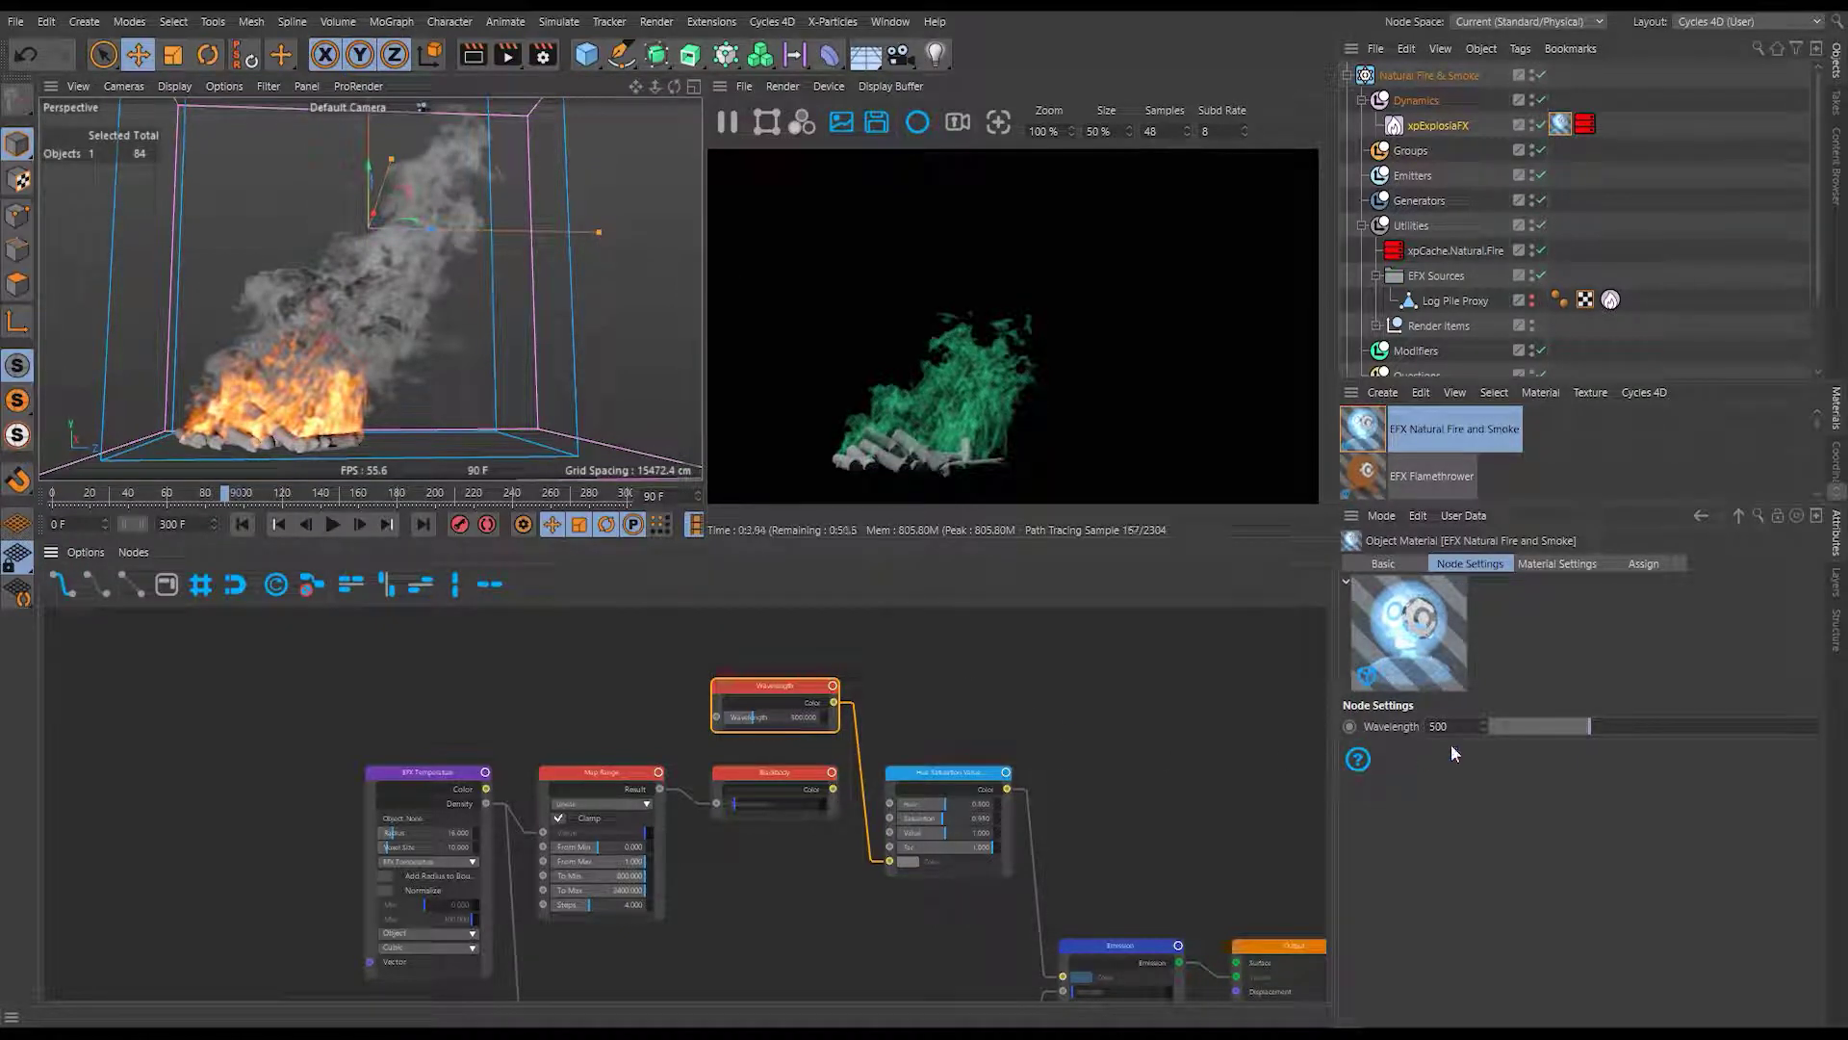
Try a wavelength of about 413 on the Wavelength node, and set it to about 625.
{"action": "key", "text": "s"}
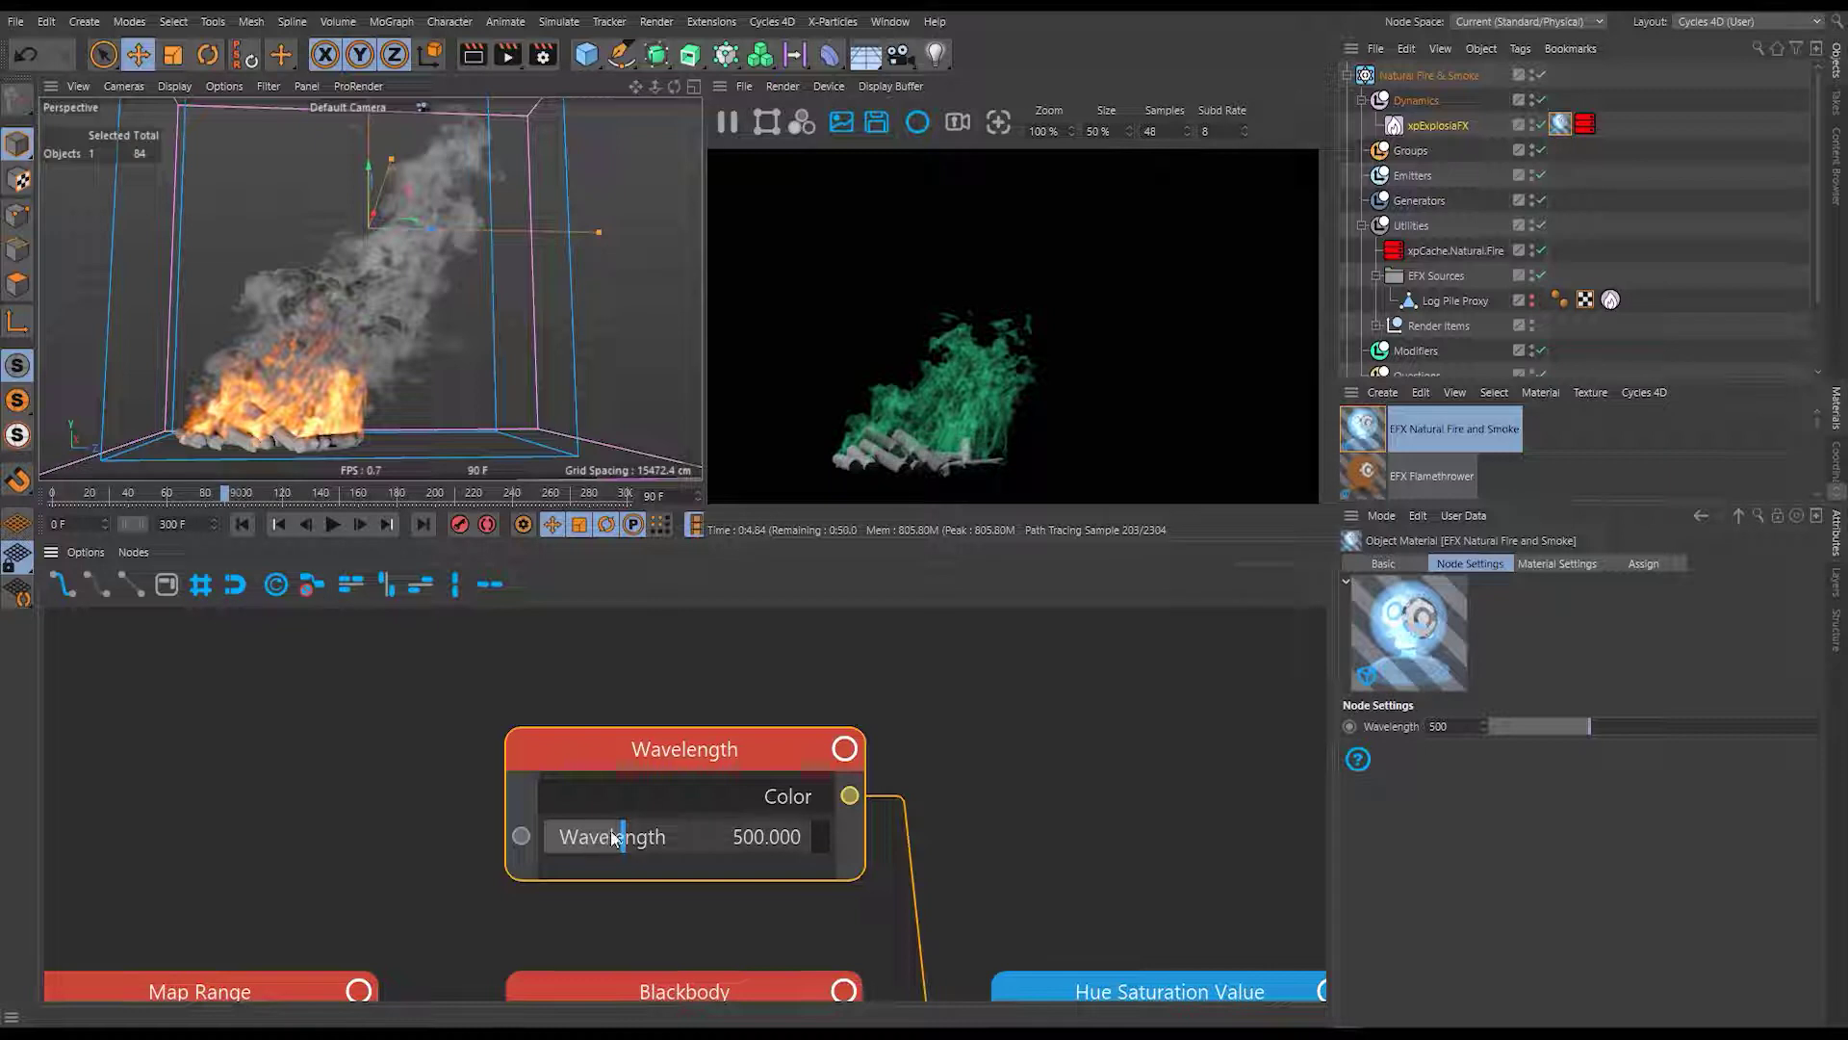
{"action": "left_click_drag", "start_coordinate": [620, 836], "coordinate": [564, 836]}
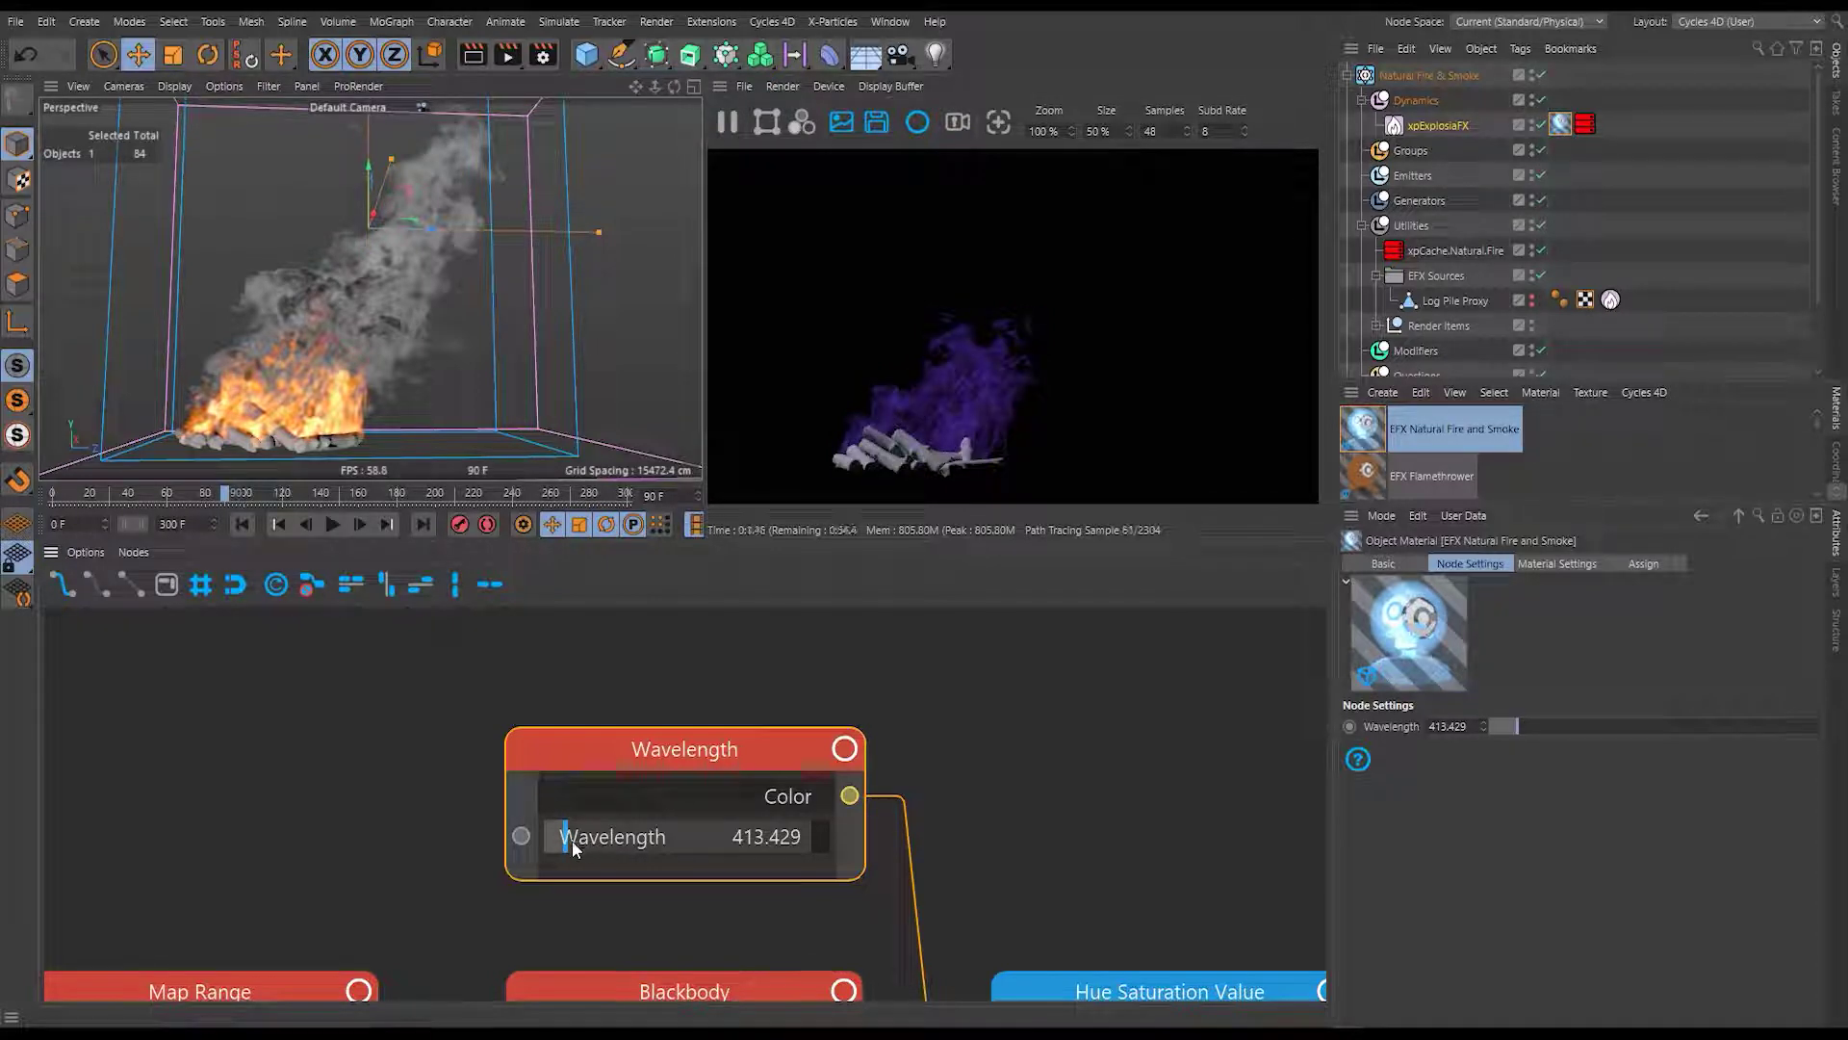
{"action": "left_click", "coordinate": [707, 840]}
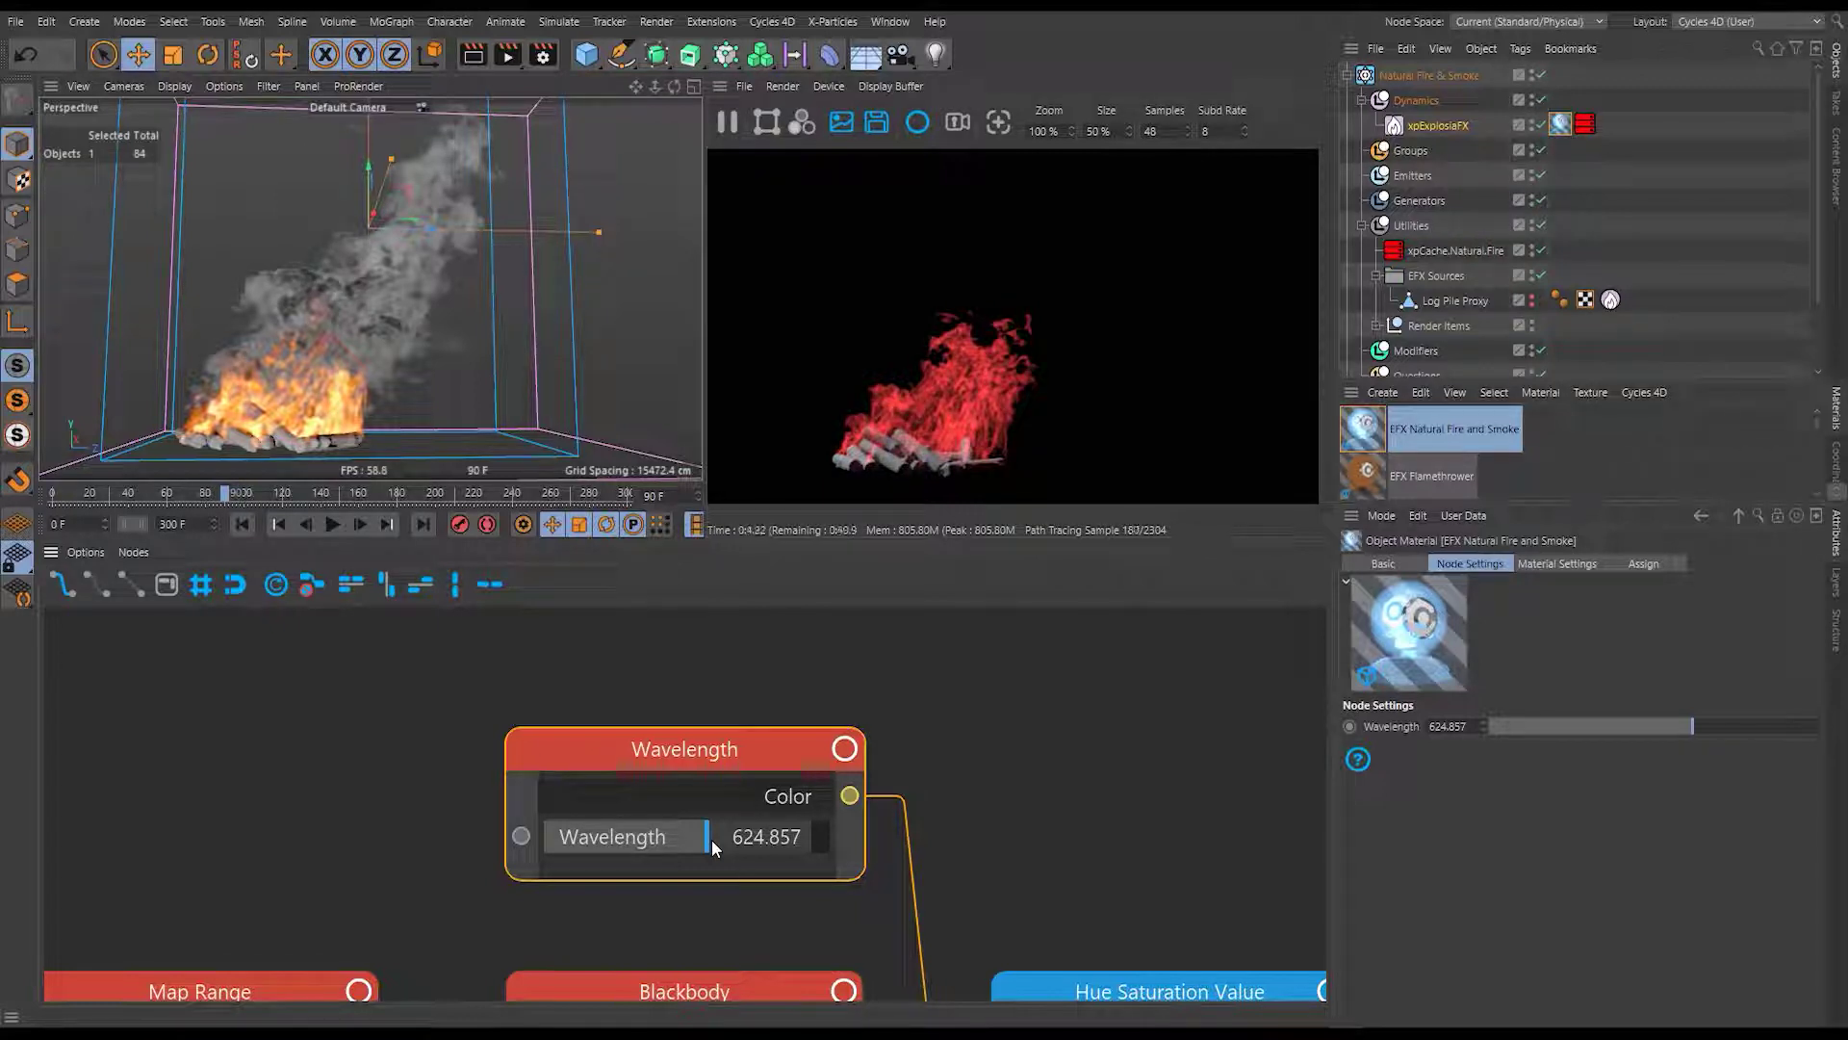
Move the Wavelength node higher above Blackbody and place a duplicate of the Map Range node beside it.
{"action": "scroll", "coordinate": [701, 839], "scroll_direction": "down", "scroll_amount": 2}
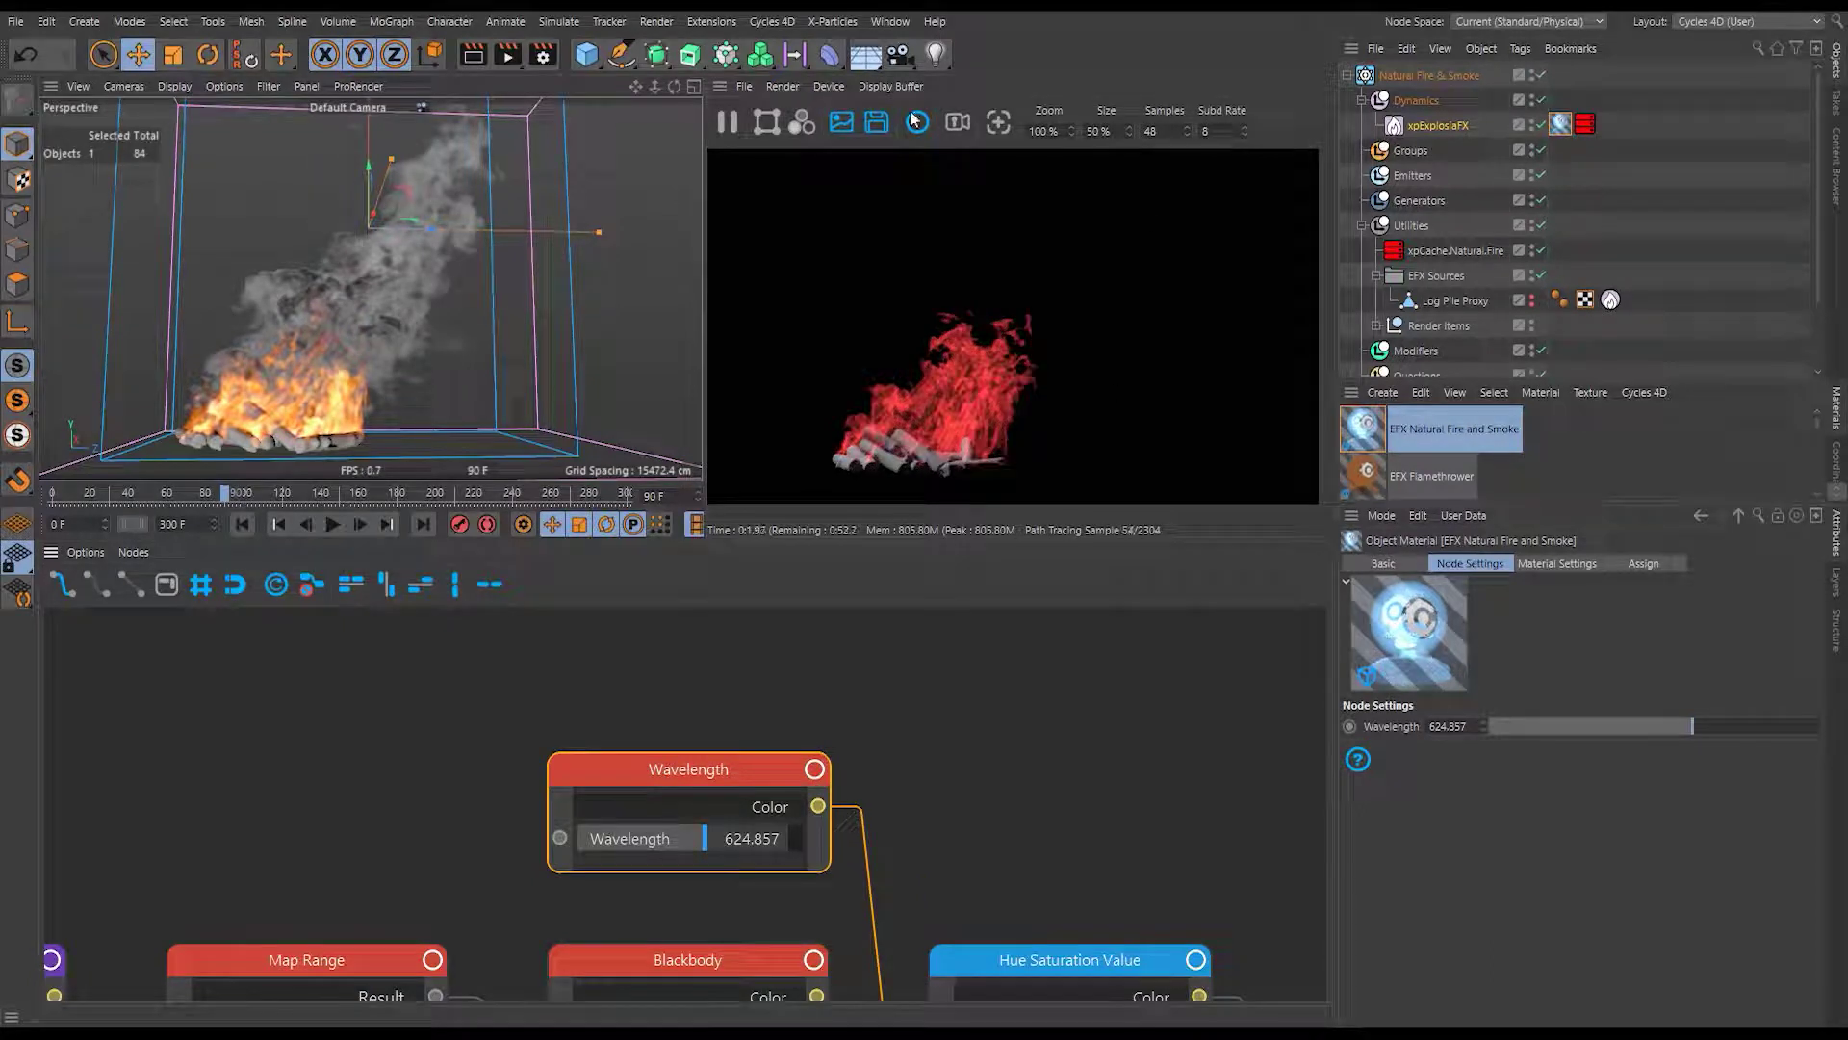
{"action": "scroll", "coordinate": [1005, 725], "scroll_direction": "down", "scroll_amount": 4}
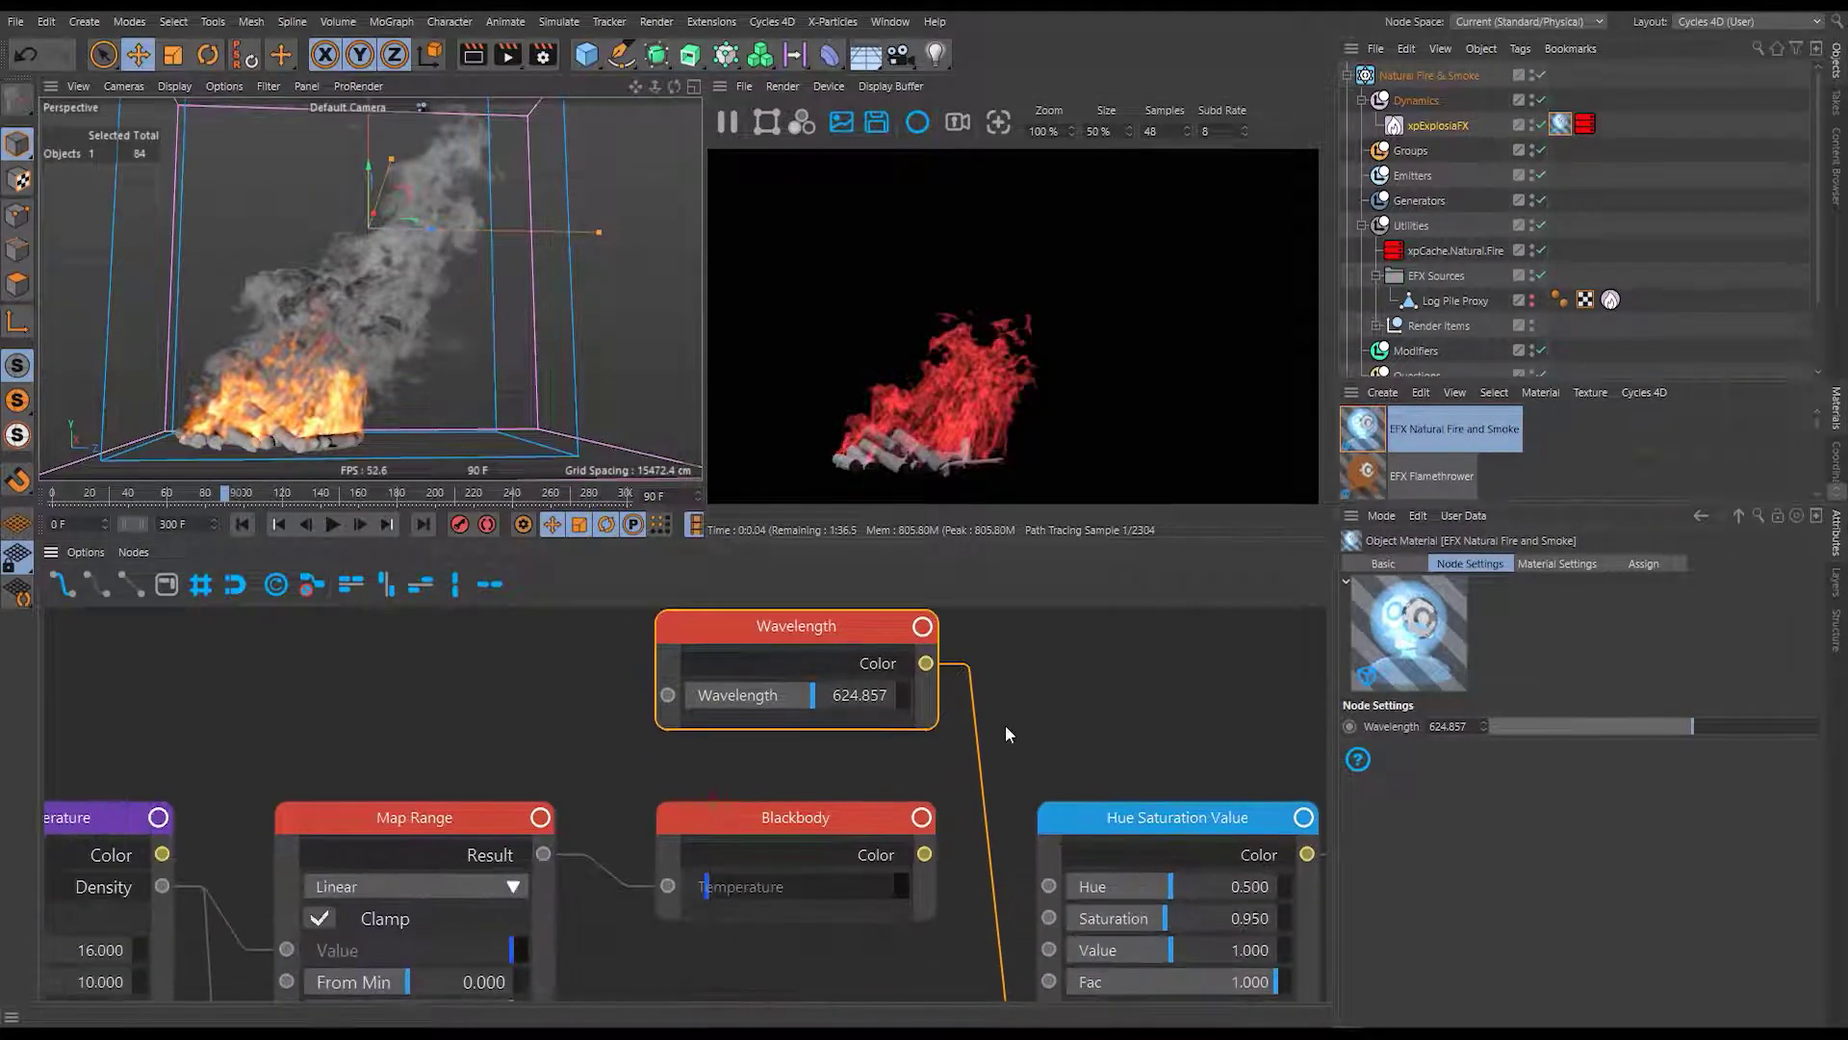
{"action": "scroll", "coordinate": [1087, 700], "scroll_direction": "down", "scroll_amount": 3}
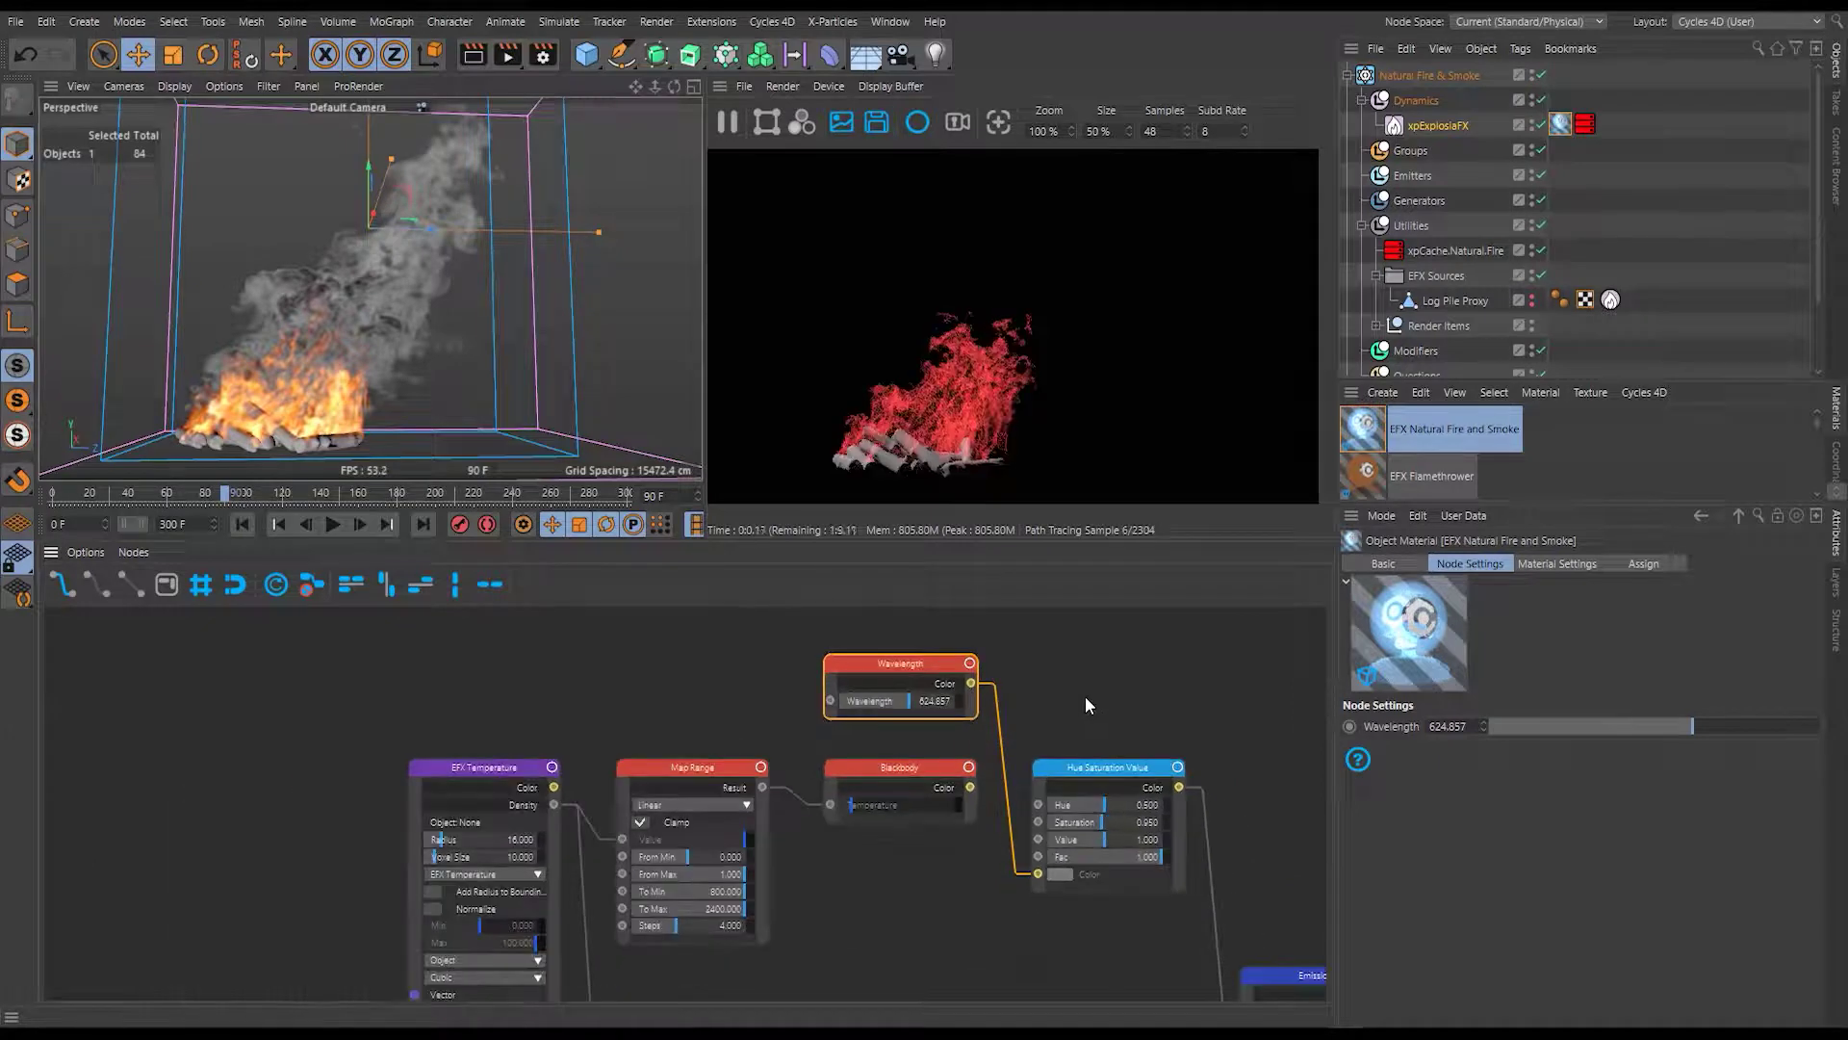
{"action": "left_click_drag", "start_coordinate": [835, 720], "coordinate": [834, 642]}
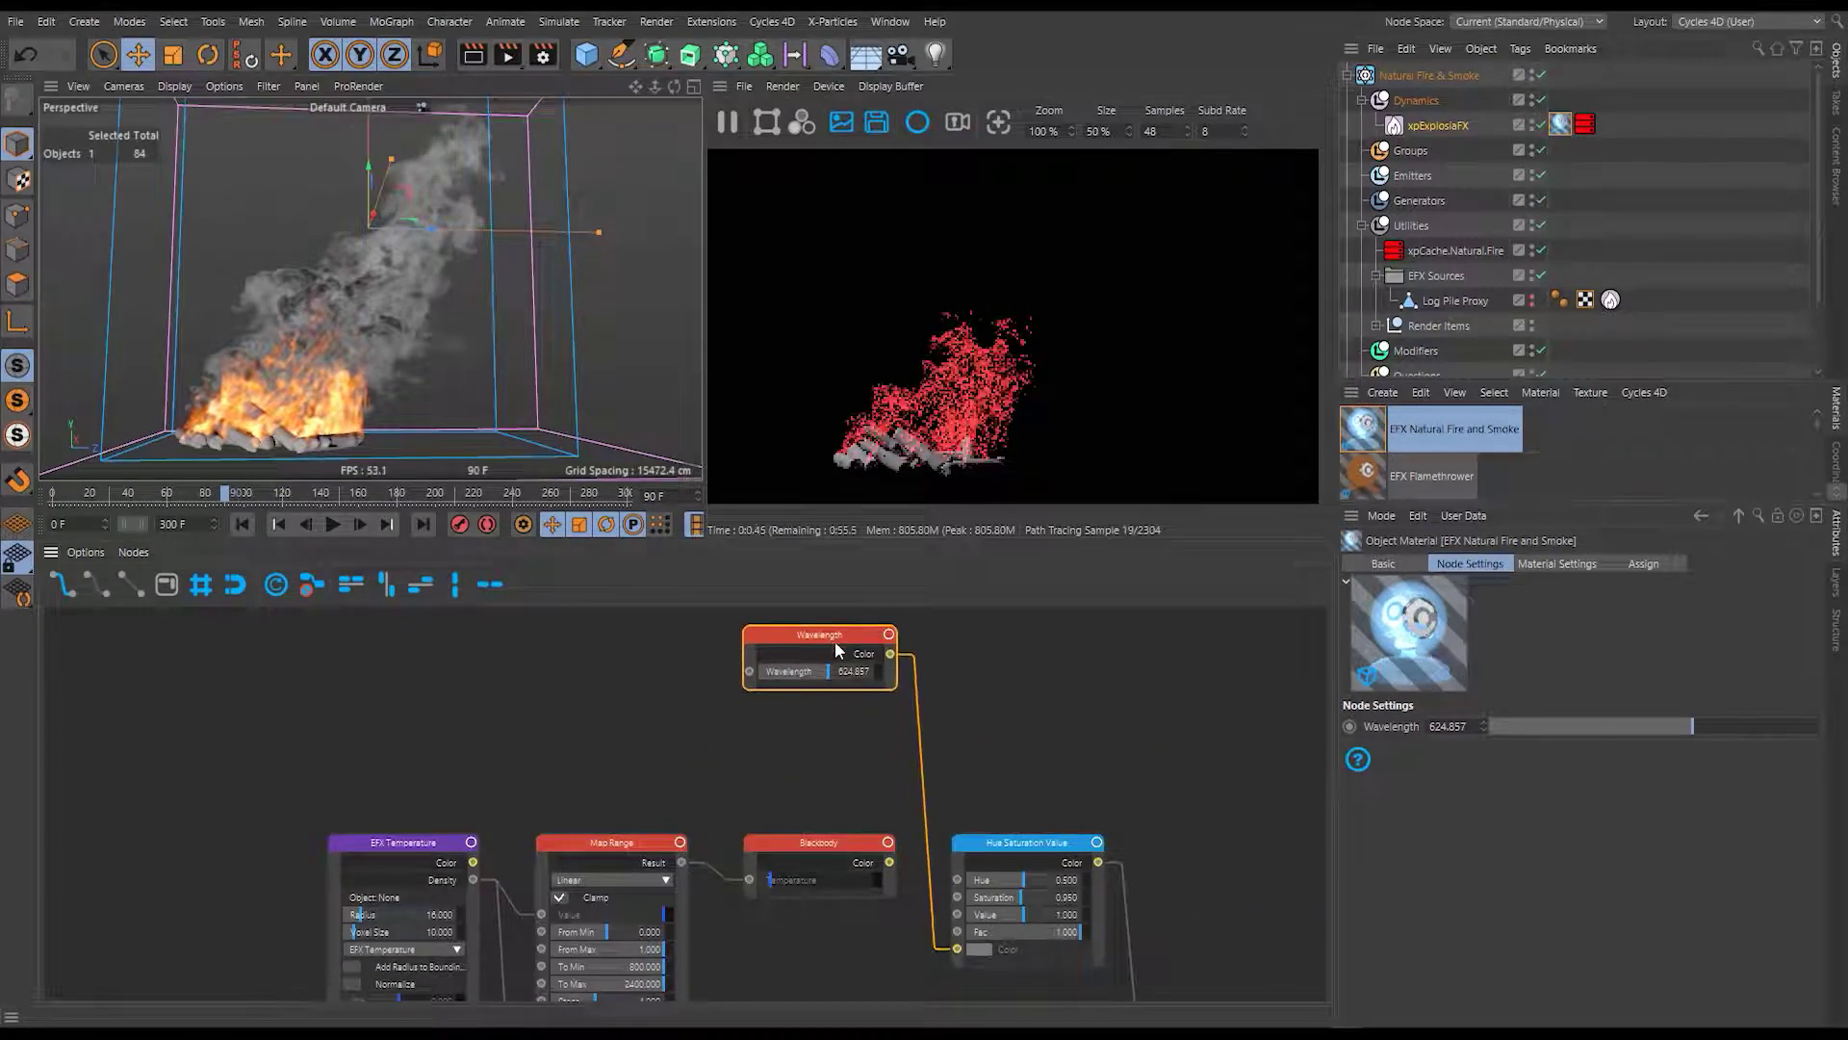
{"action": "left_click", "coordinate": [897, 701]}
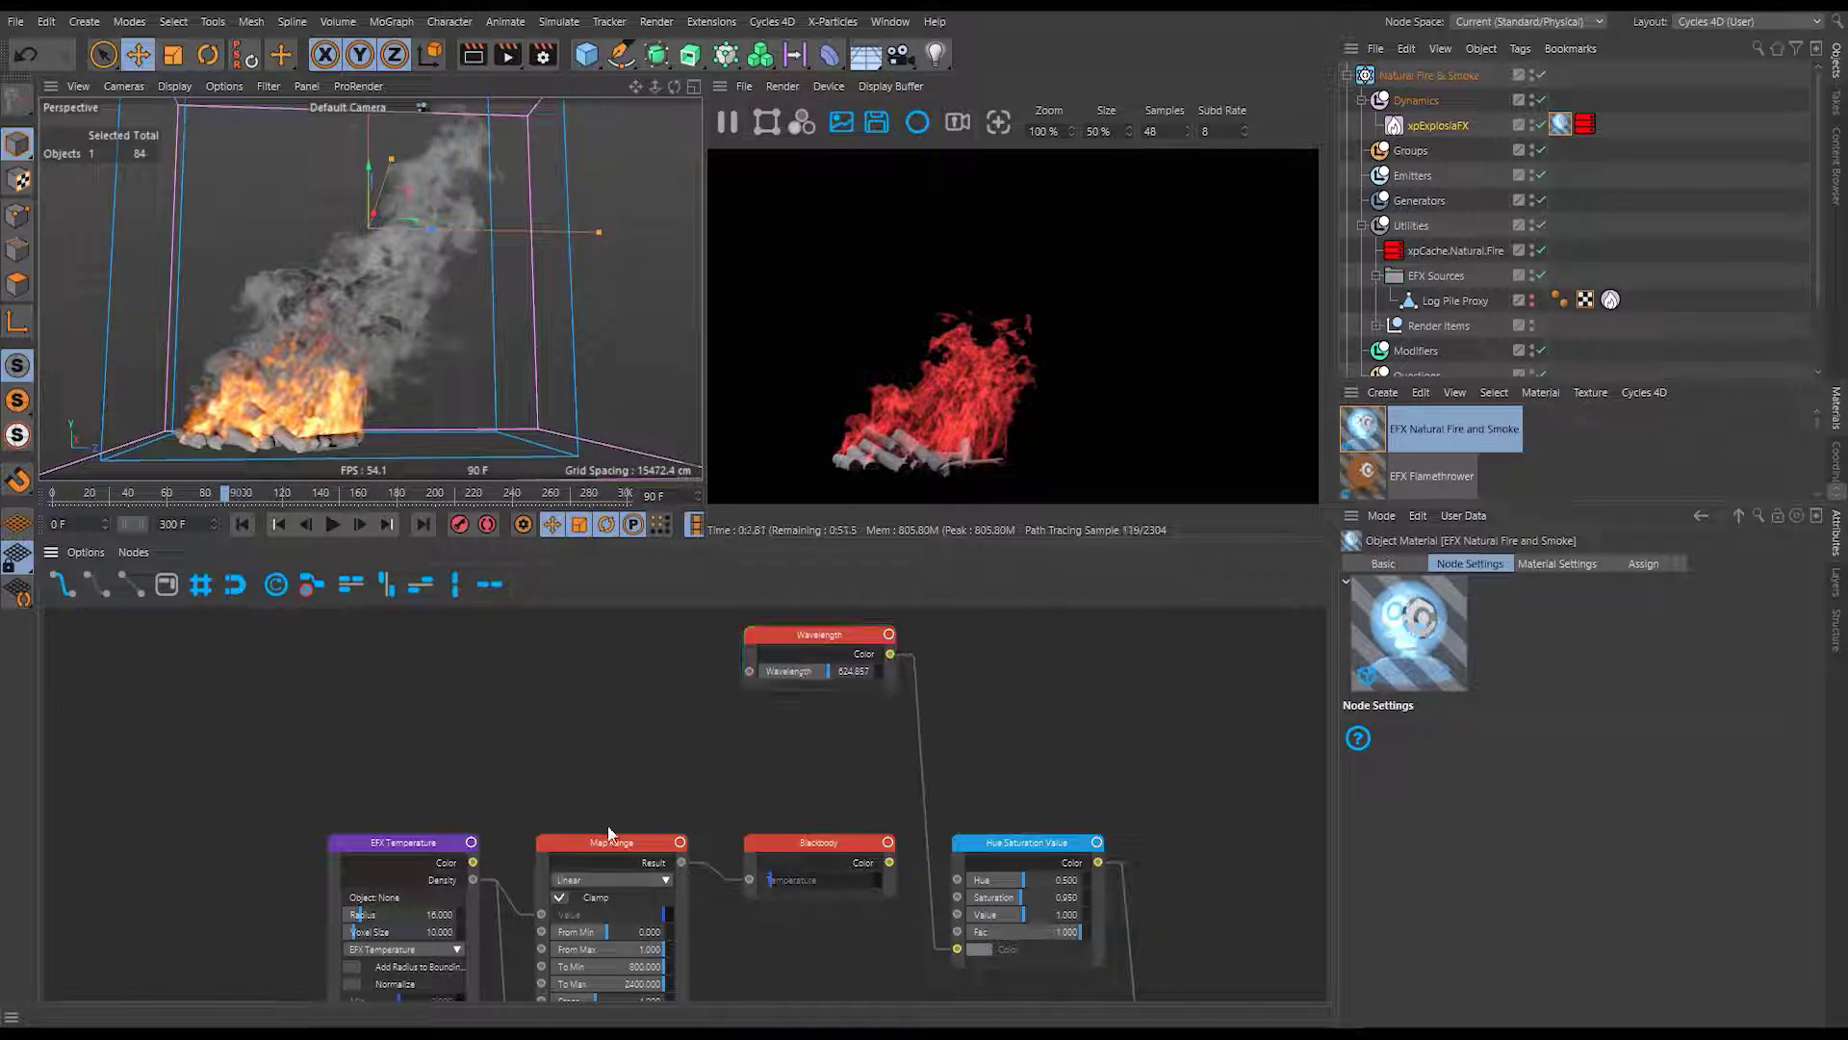
{"action": "left_click_drag", "start_coordinate": [626, 840], "coordinate": [630, 637], "text": "ctrl"}
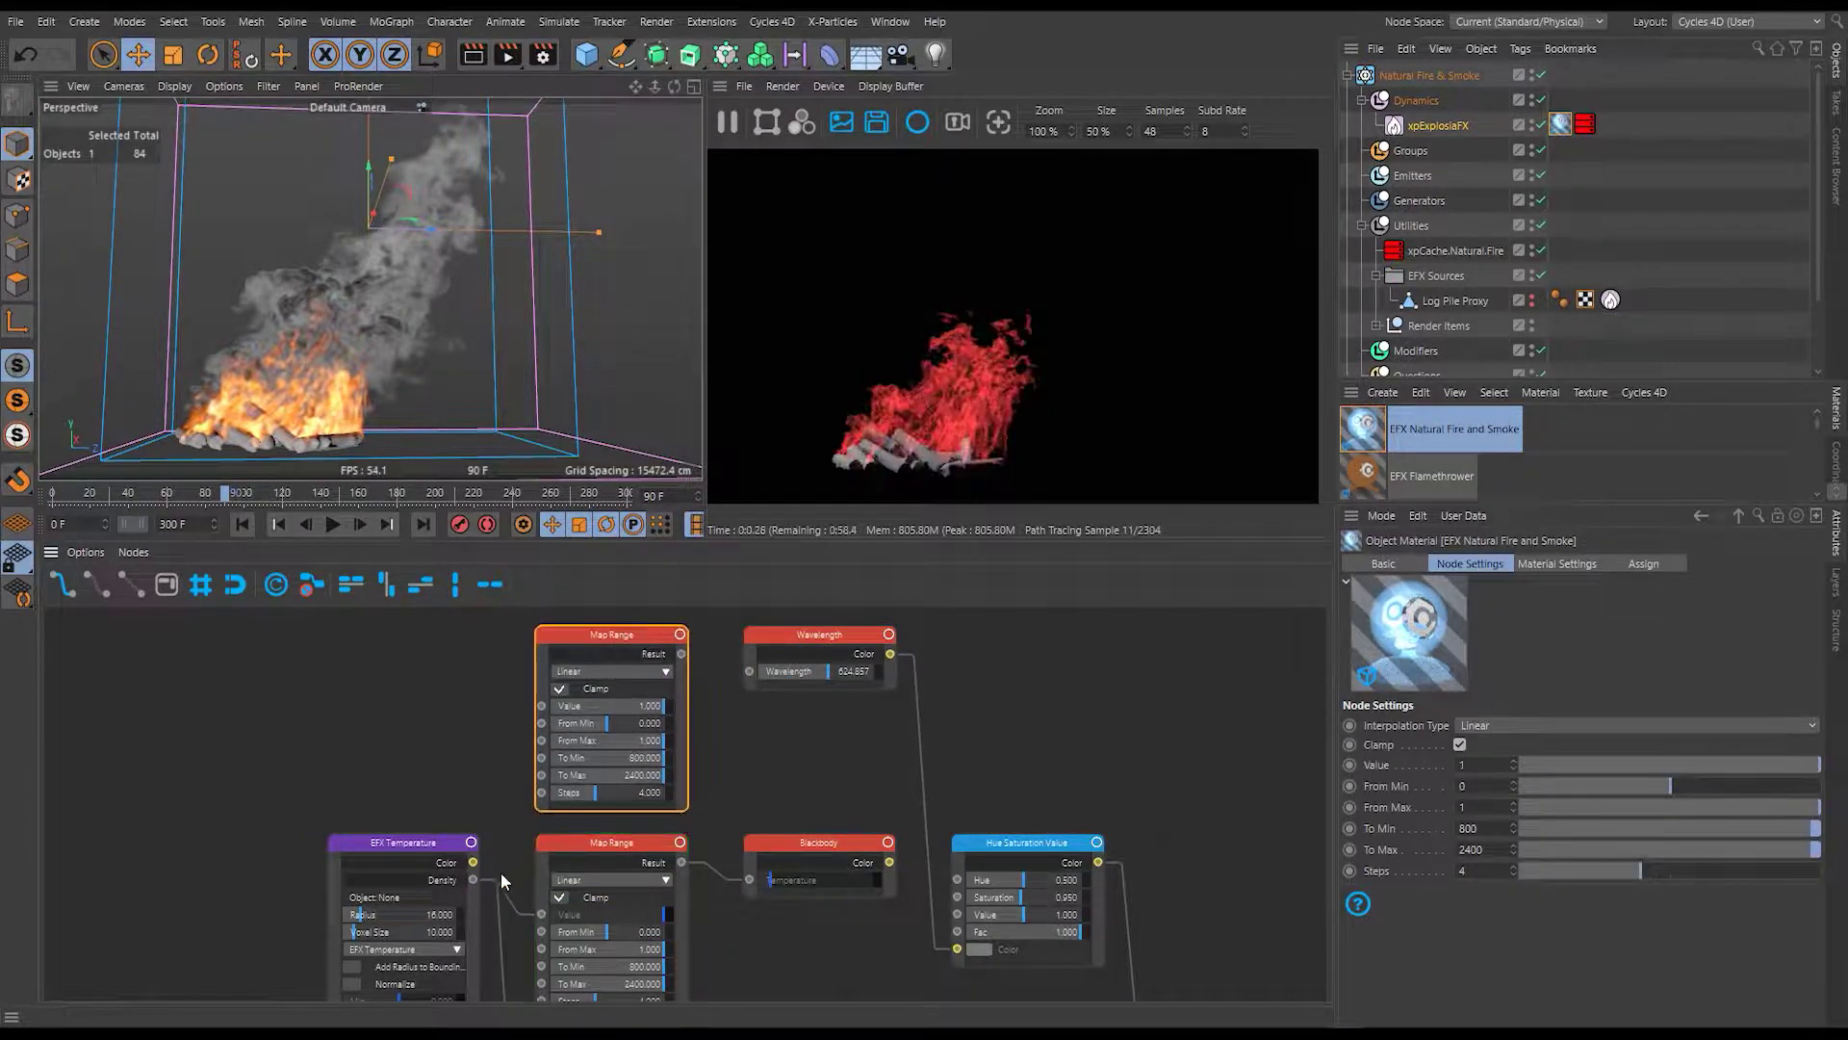
Connect EFX Temperature's Density output to the duplicate Map Range's Value input and set its To Min to 480.
{"action": "left_click_drag", "start_coordinate": [474, 879], "coordinate": [541, 706]}
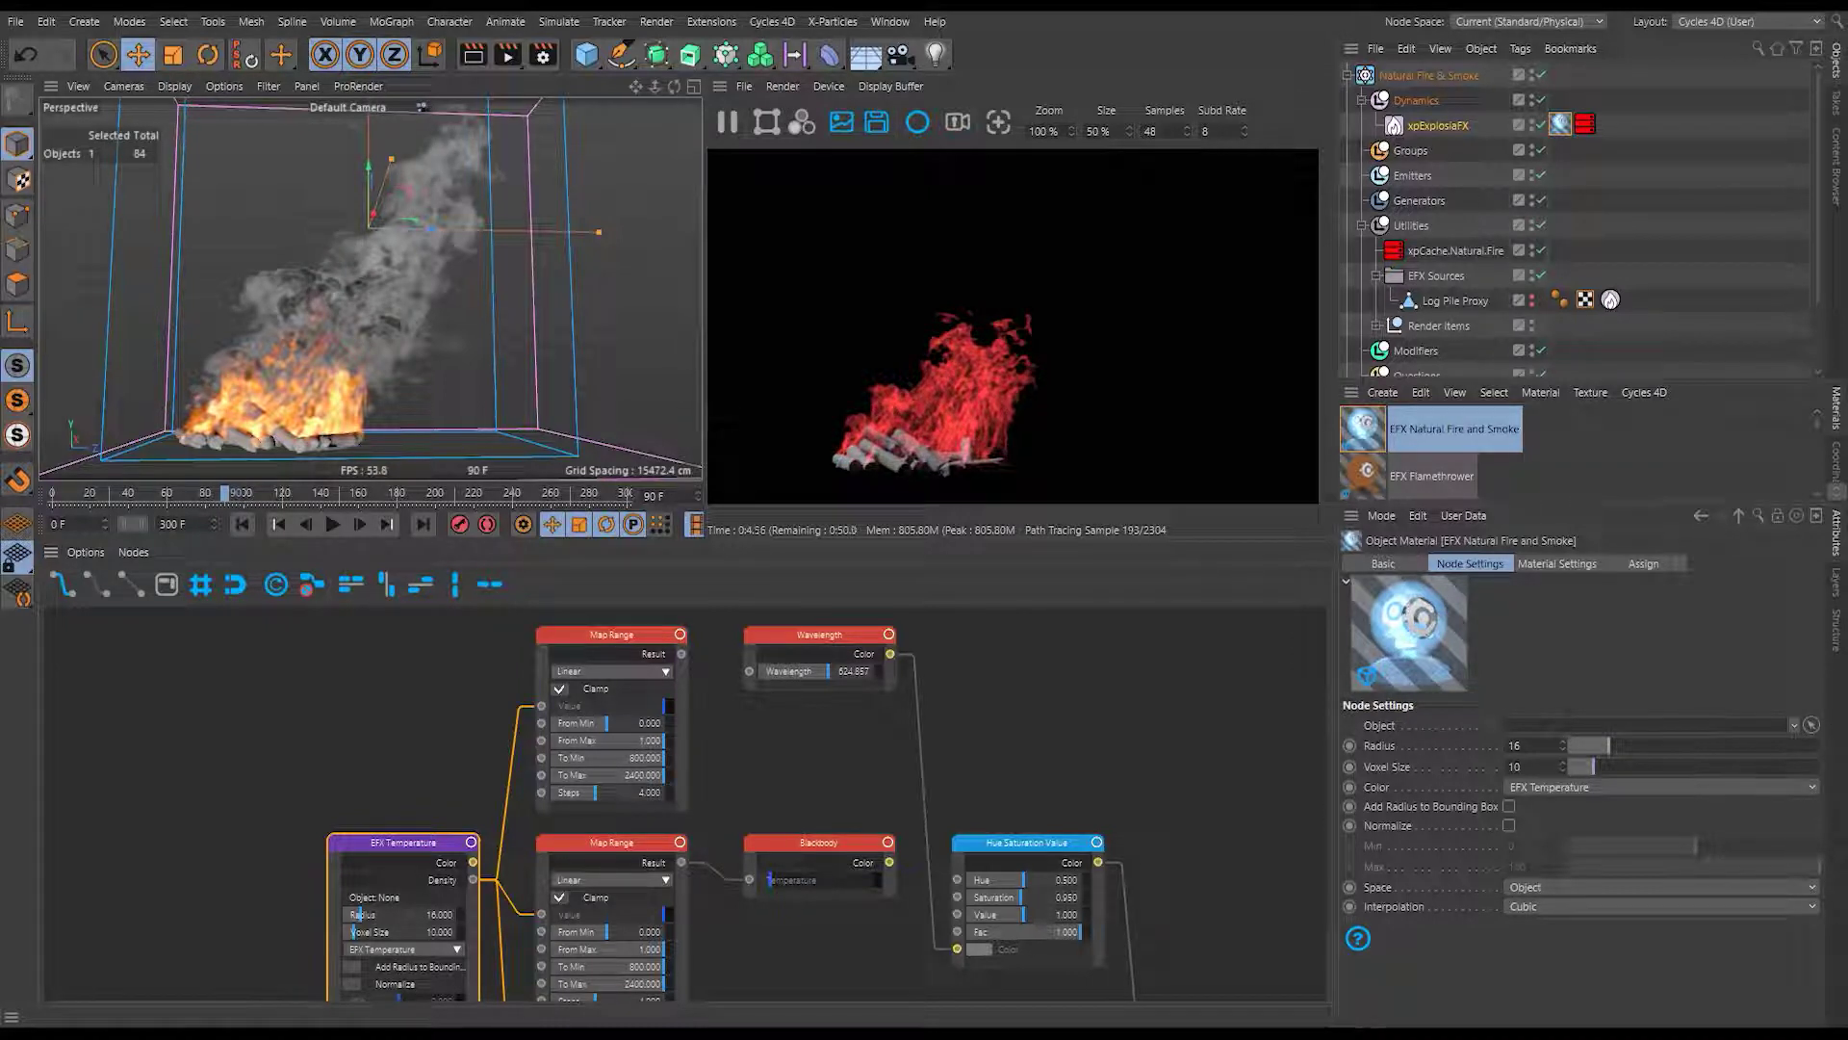
{"action": "left_click", "coordinate": [668, 758]}
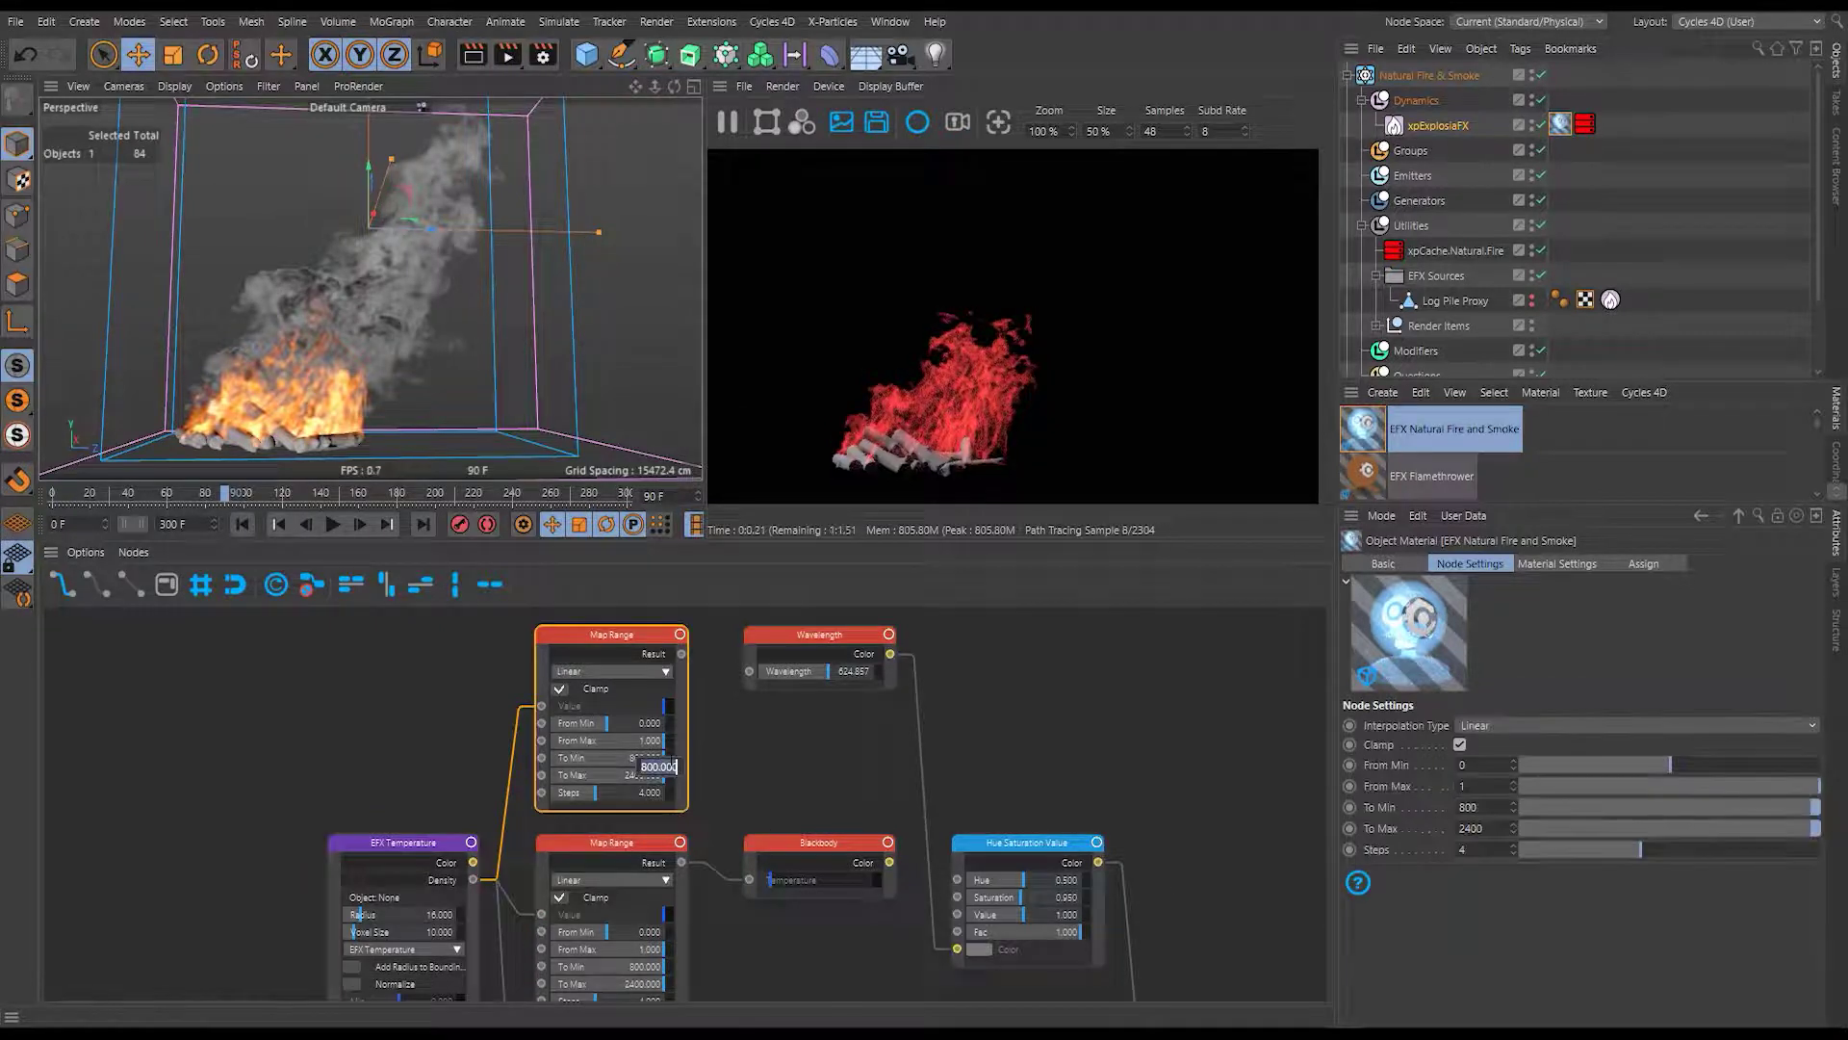
{"action": "double_click", "coordinate": [644, 757]}
{"action": "type", "text": "480"}
{"action": "key", "text": "Return"}
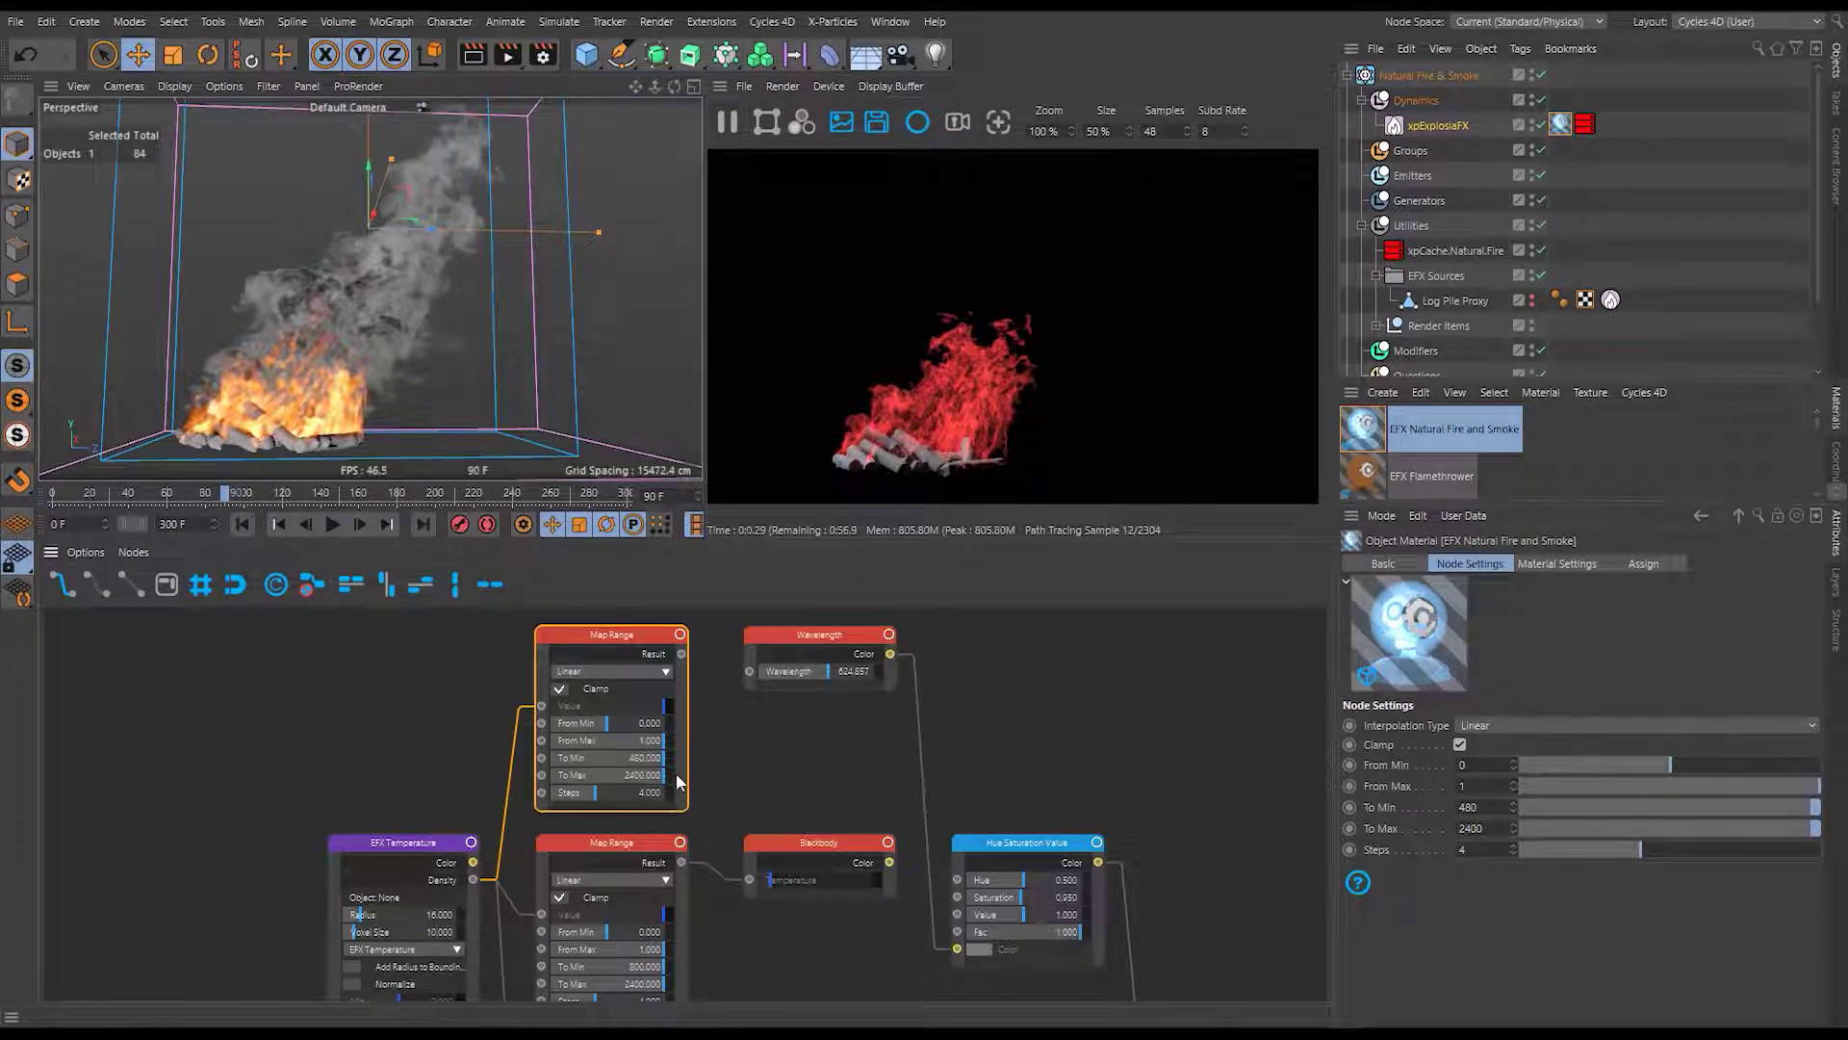
Set the duplicate Map Range's To Max to 625 and connect its Result output to the Wavelength node's input.
{"action": "double_click", "coordinate": [671, 777]}
{"action": "type", "text": "625"}
{"action": "key", "text": "Return"}
{"action": "left_click_drag", "start_coordinate": [681, 654], "coordinate": [749, 671]}
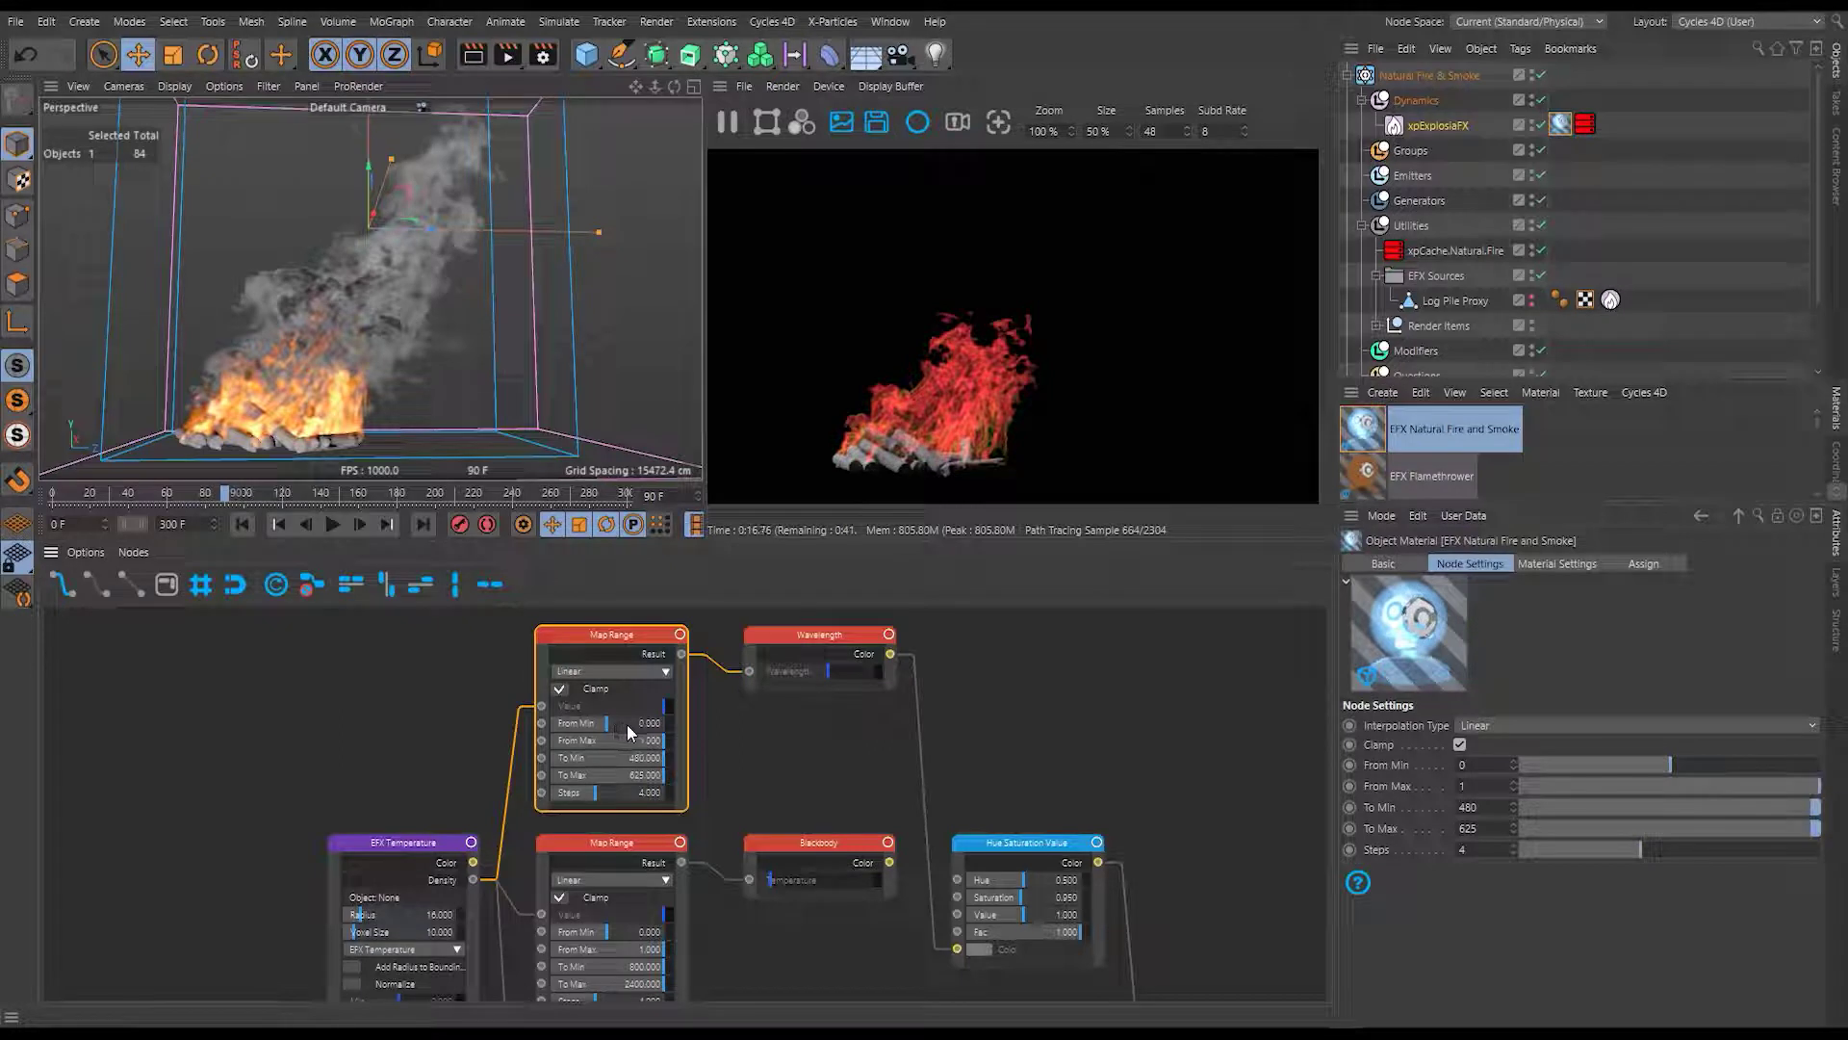
Try a From Min of about 0.516 on the upper Map Range, and set From Min to 1 and From Max to 0.5.
{"action": "left_click_drag", "start_coordinate": [628, 724], "coordinate": [640, 726]}
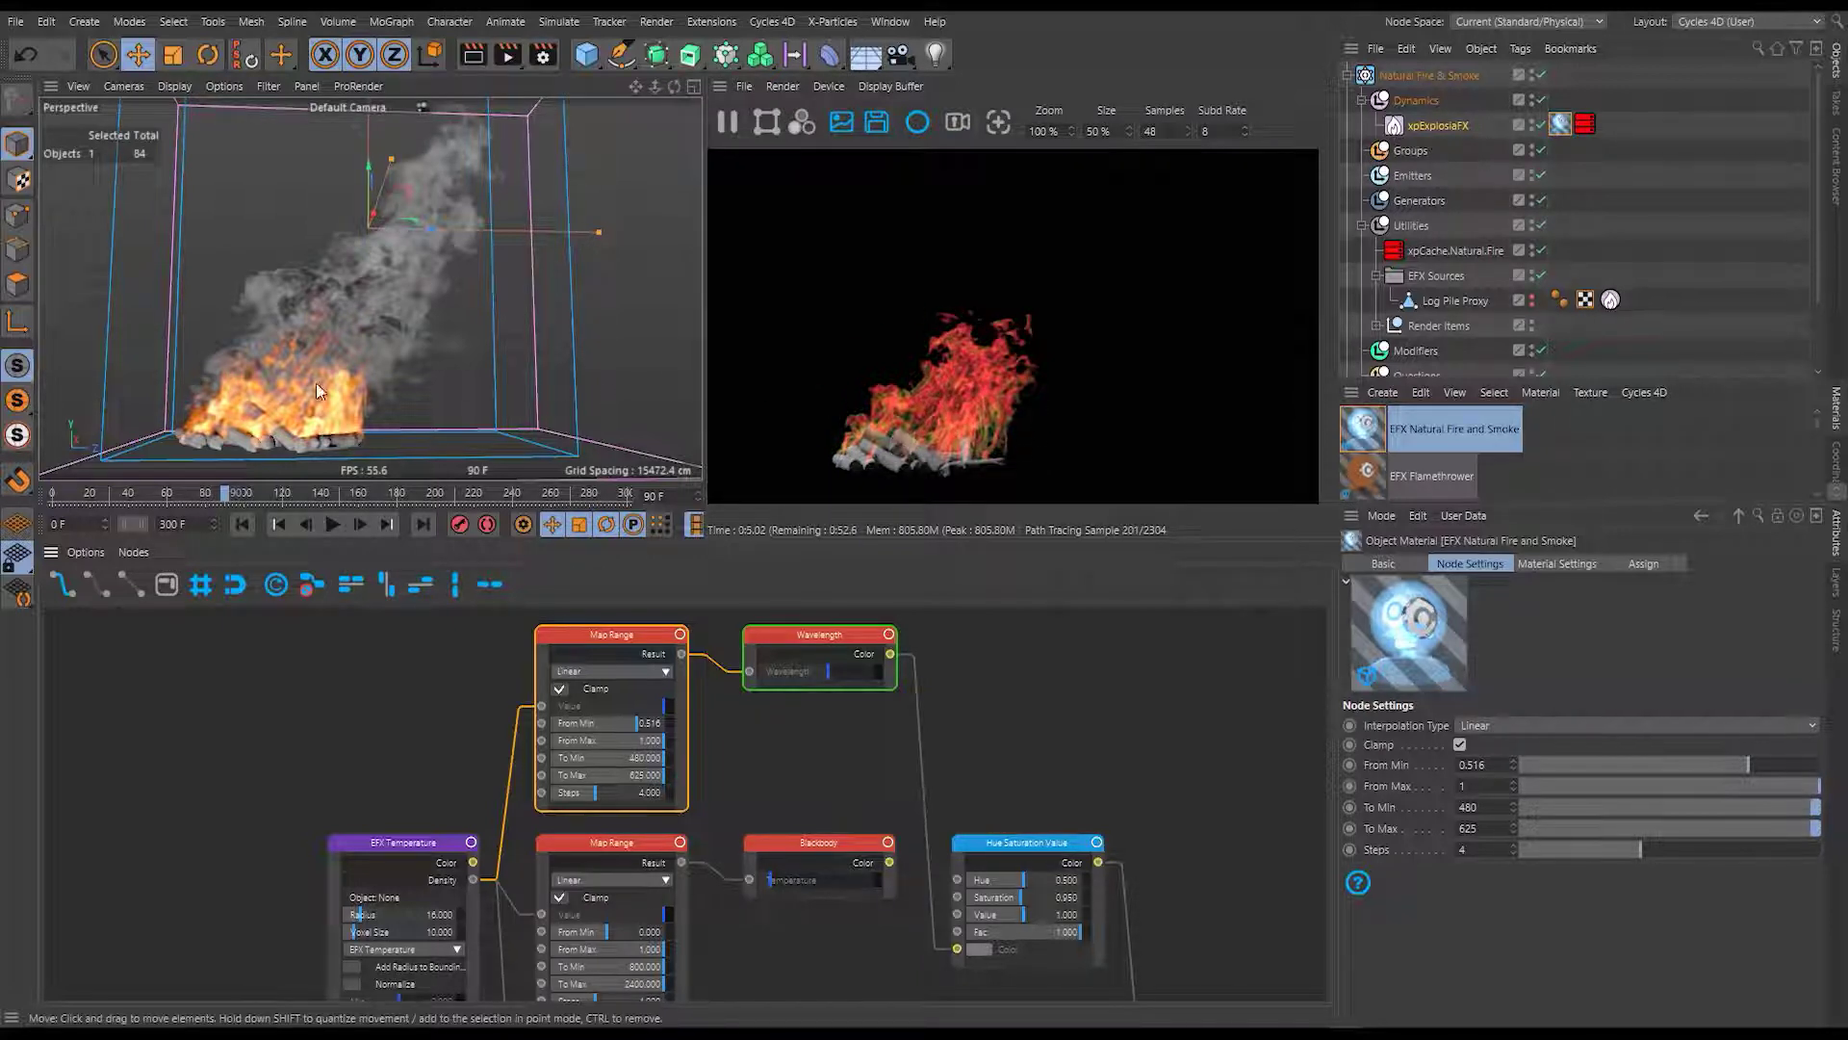
{"action": "scroll", "coordinate": [420, 389], "scroll_direction": "up", "scroll_amount": 5}
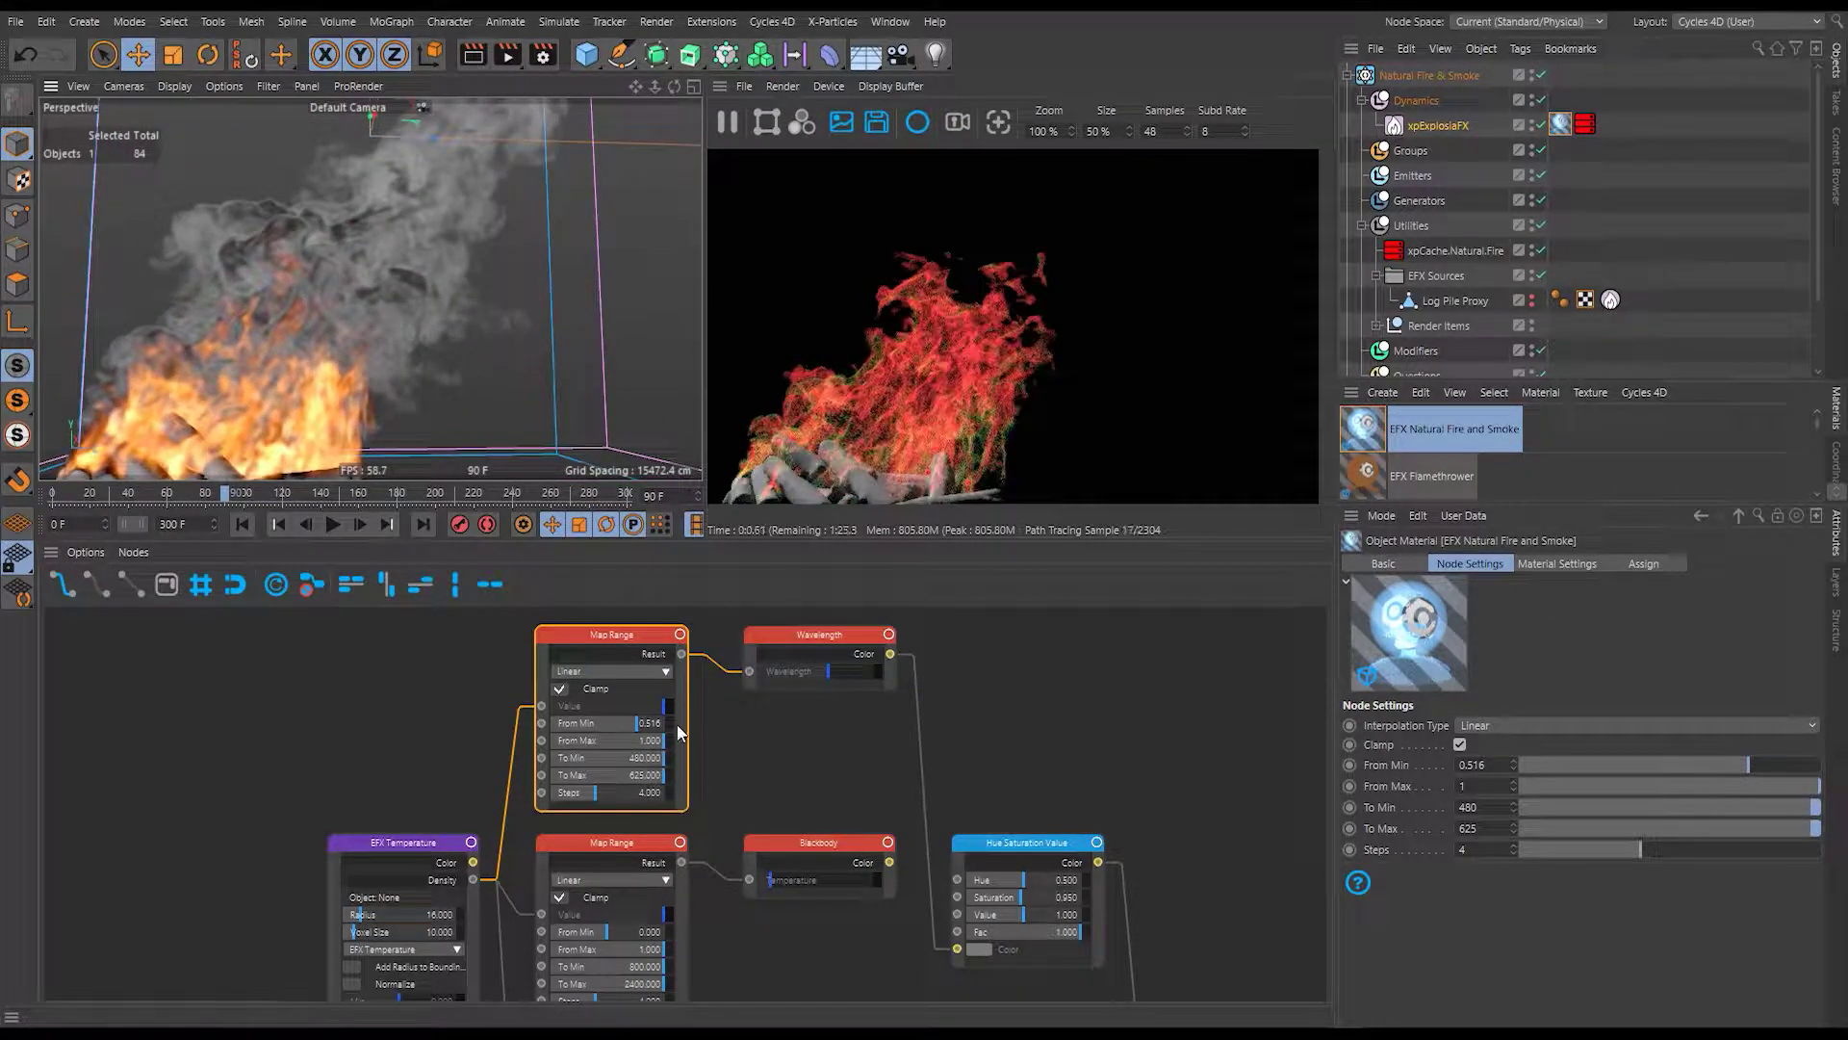
{"action": "left_click_drag", "start_coordinate": [647, 724], "coordinate": [668, 743]}
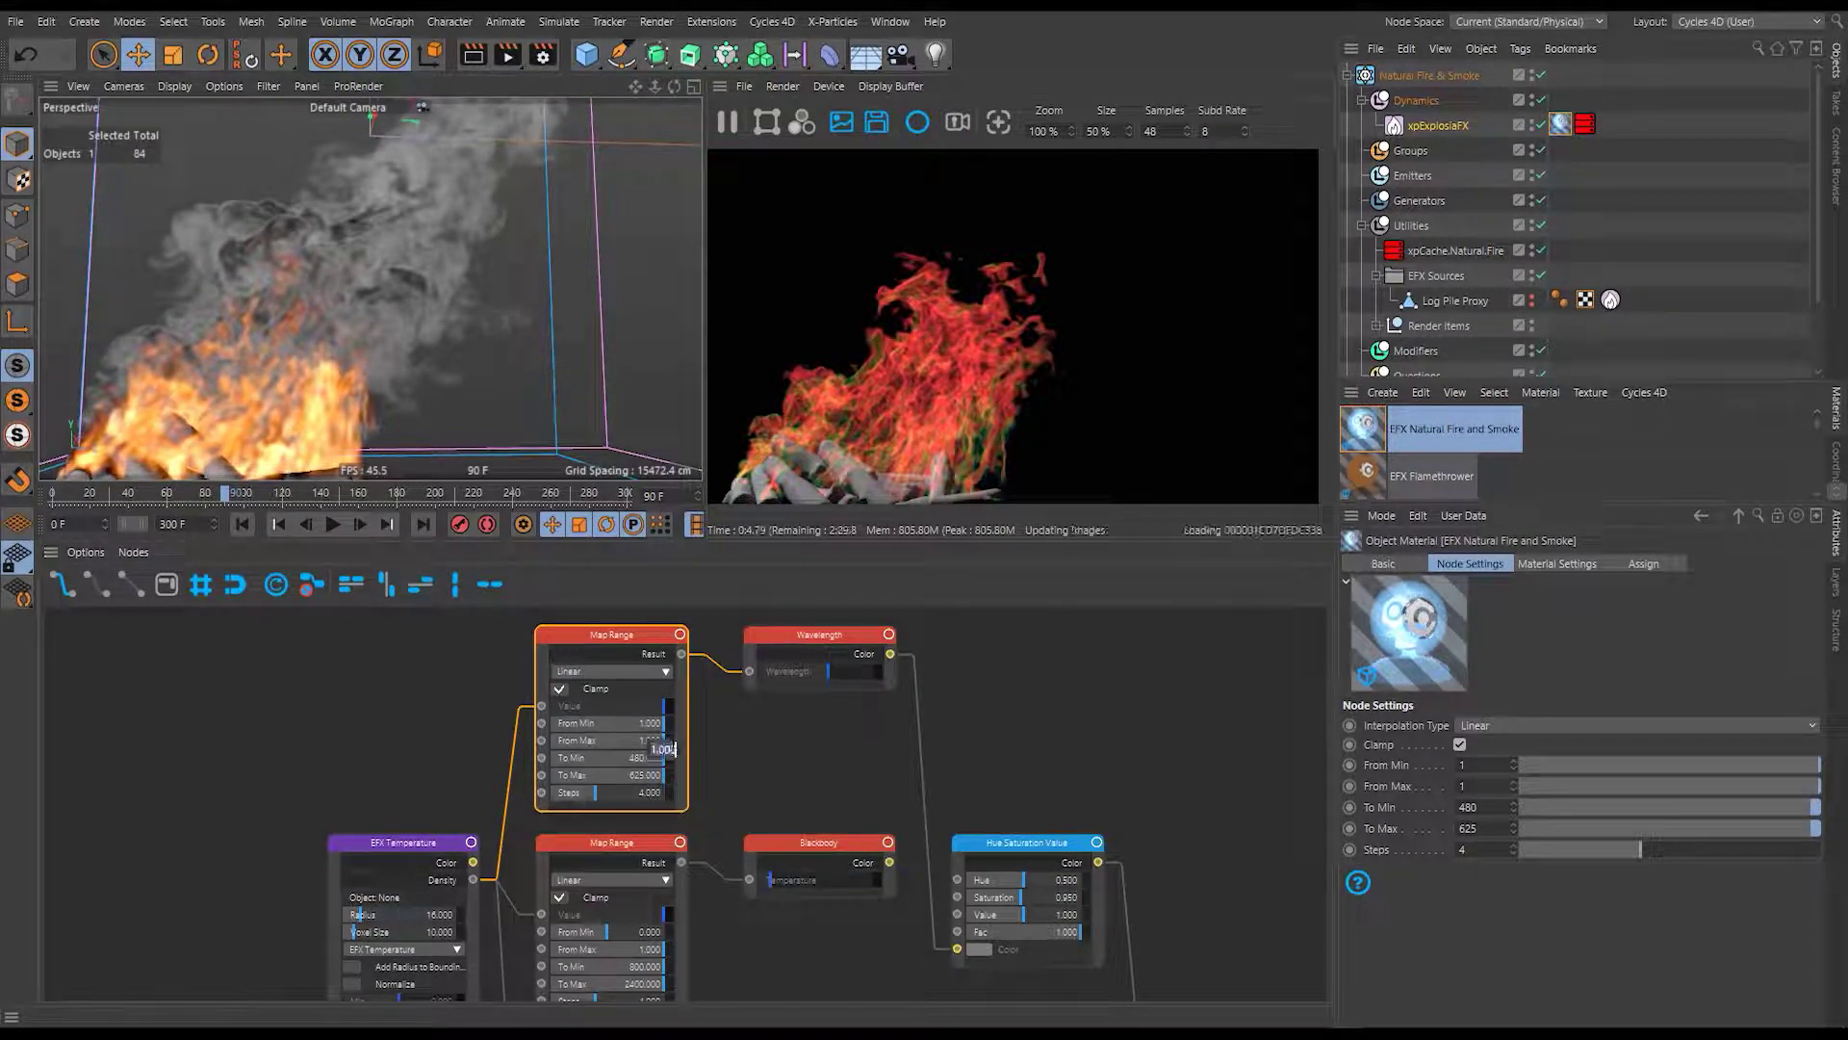
{"action": "left_click_drag", "start_coordinate": [672, 740], "coordinate": [649, 735]}
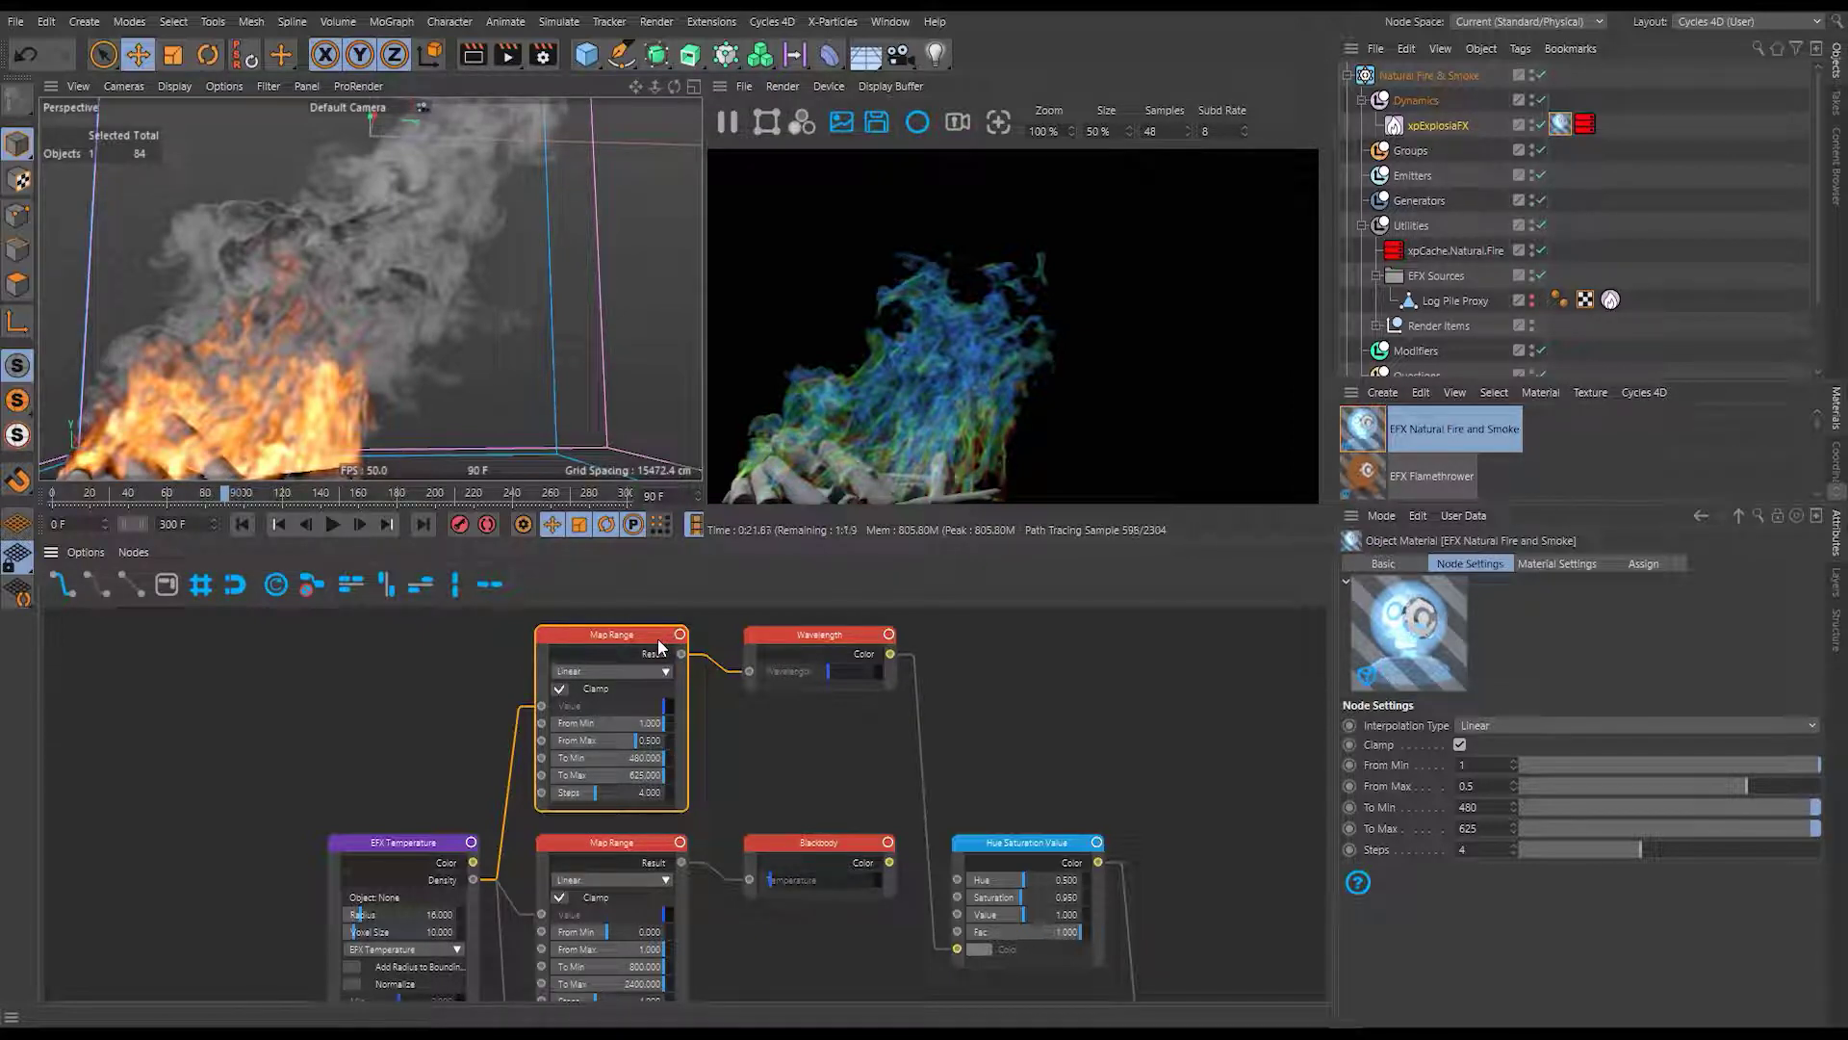
{"action": "left_click", "coordinate": [804, 637]}
{"action": "left_click", "coordinate": [601, 637]}
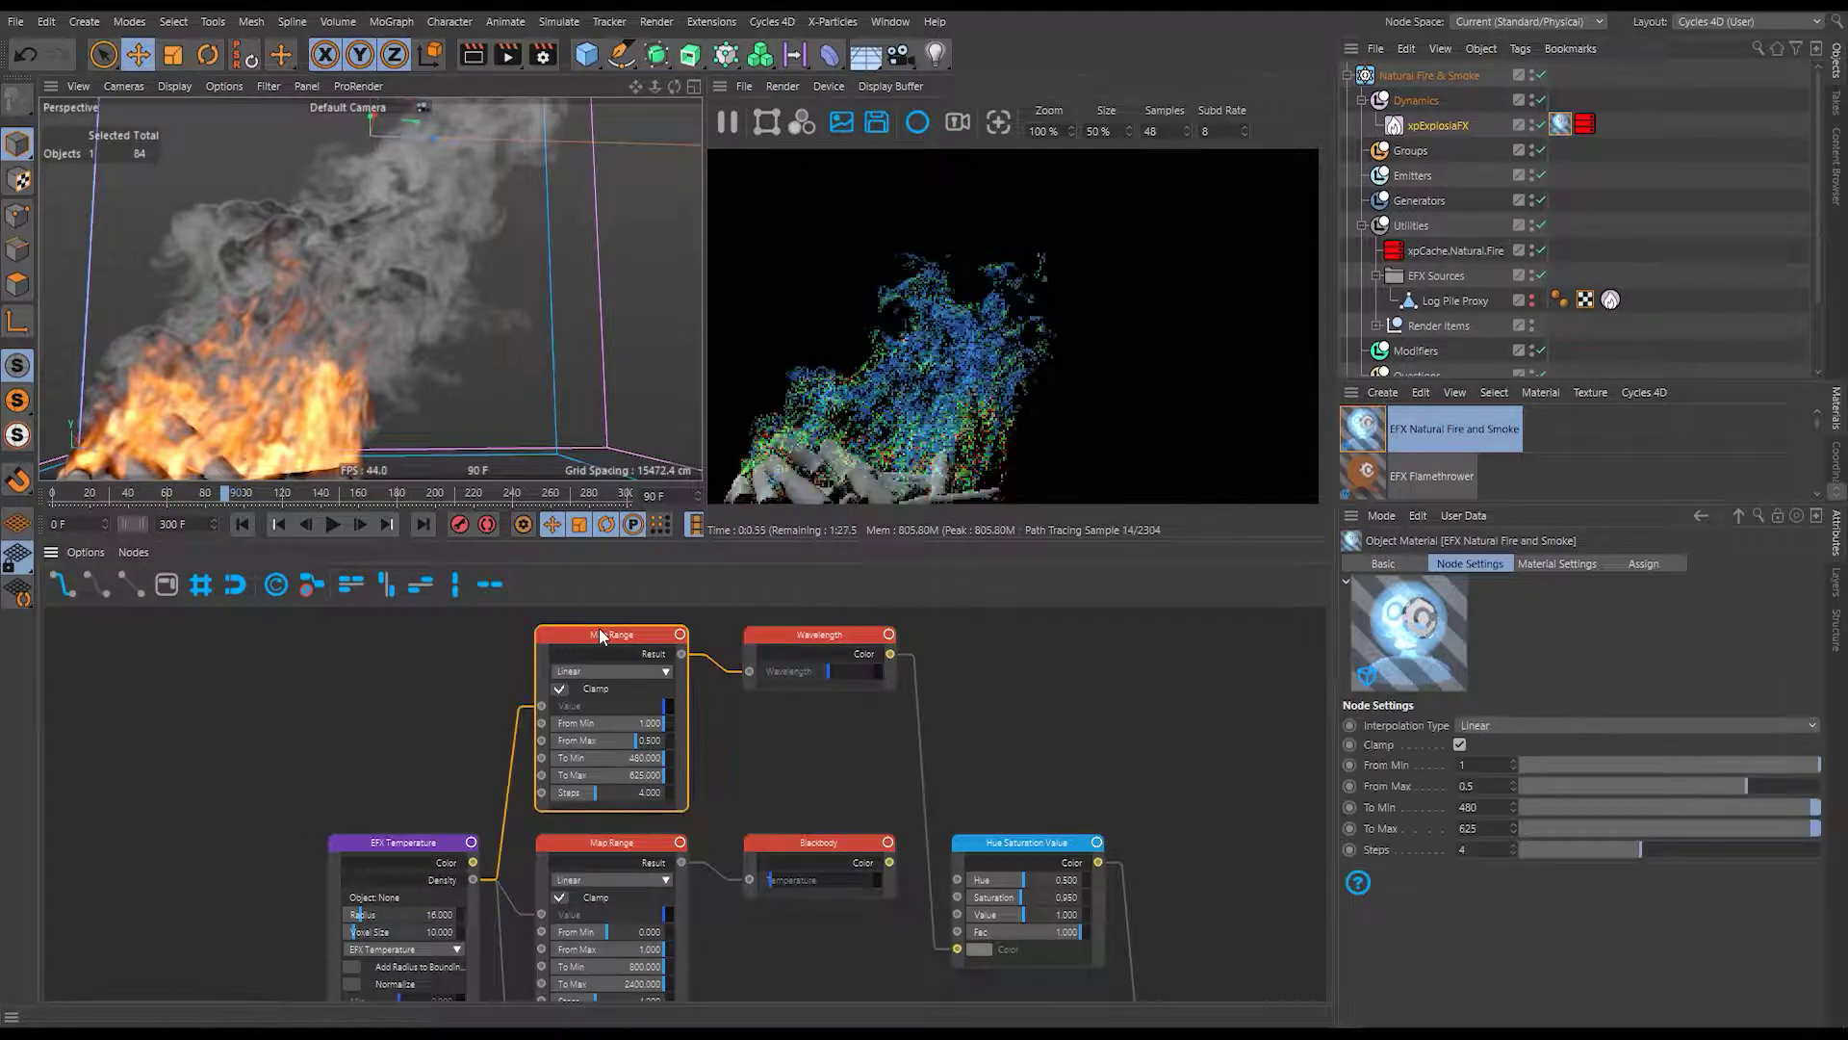
Add a Color Ramp node above the Map Range and Wavelength nodes.
{"action": "left_click", "coordinate": [840, 772]}
{"action": "middle_click_drag", "start_coordinate": [734, 557], "coordinate": [742, 690]}
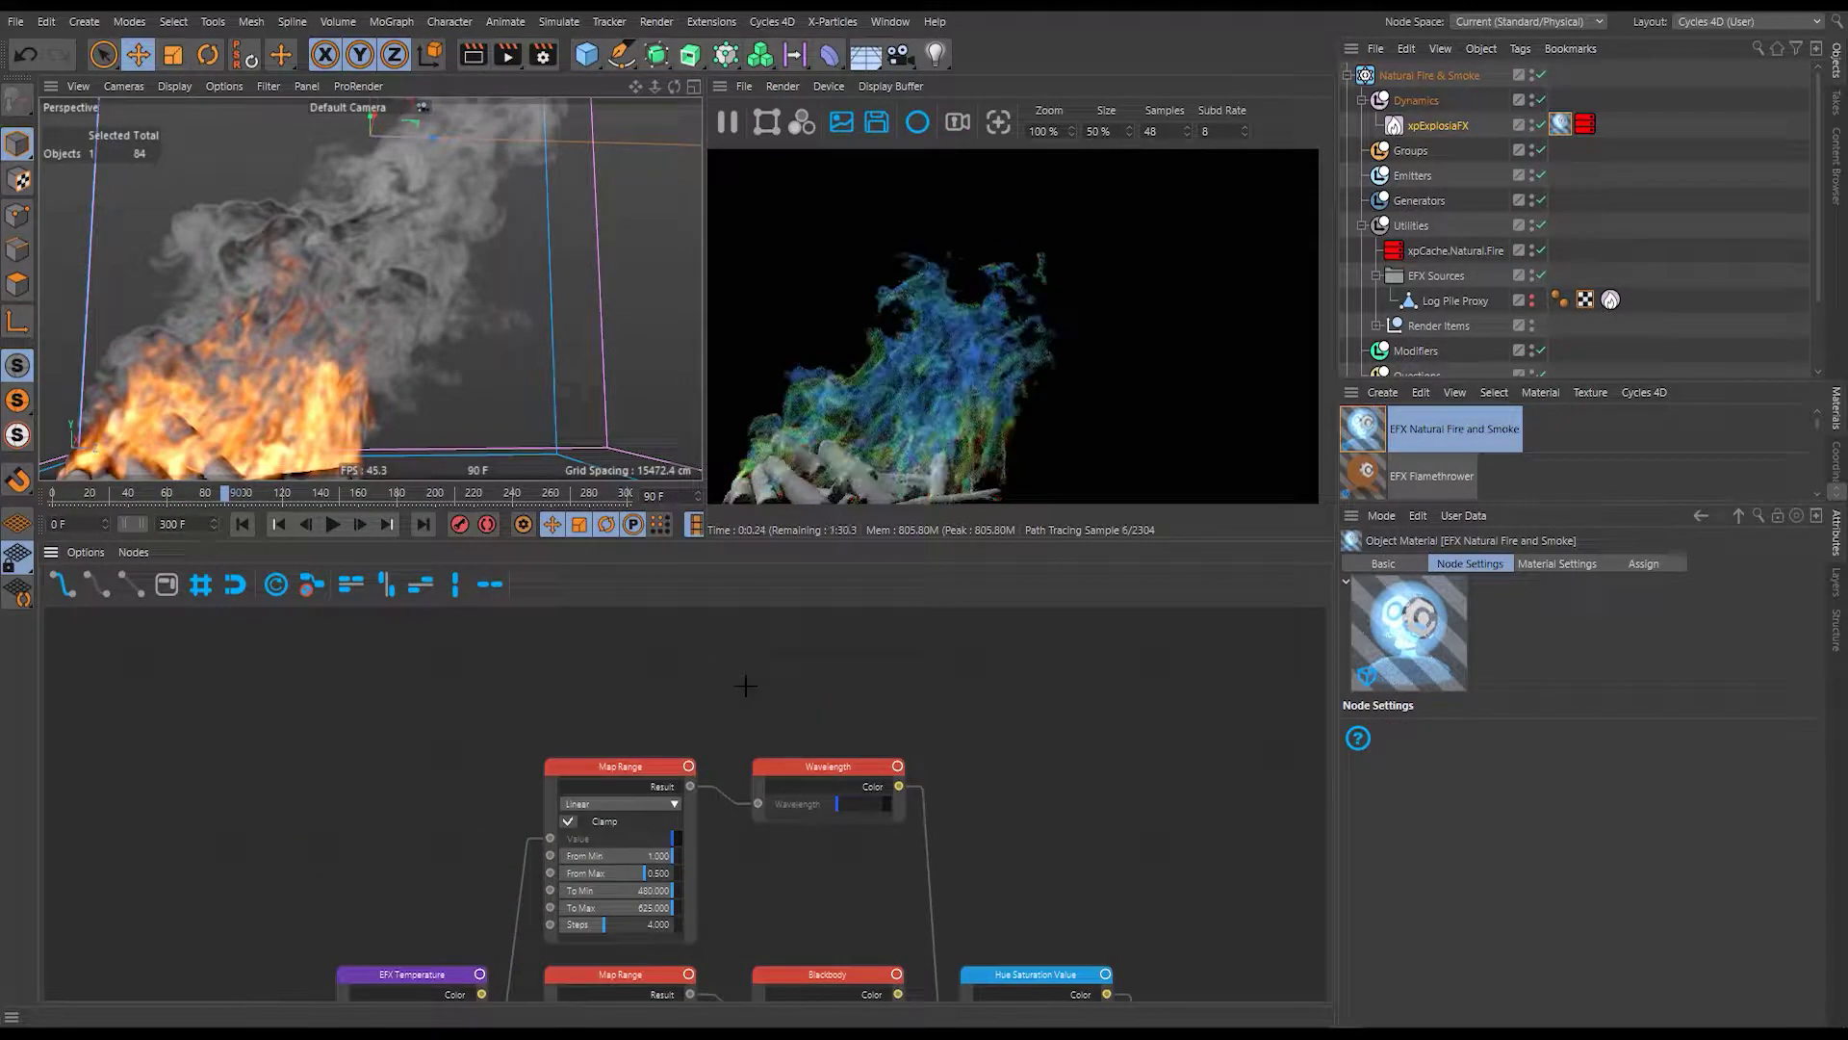
{"action": "double_click", "coordinate": [746, 684]}
{"action": "type", "text": "color"}
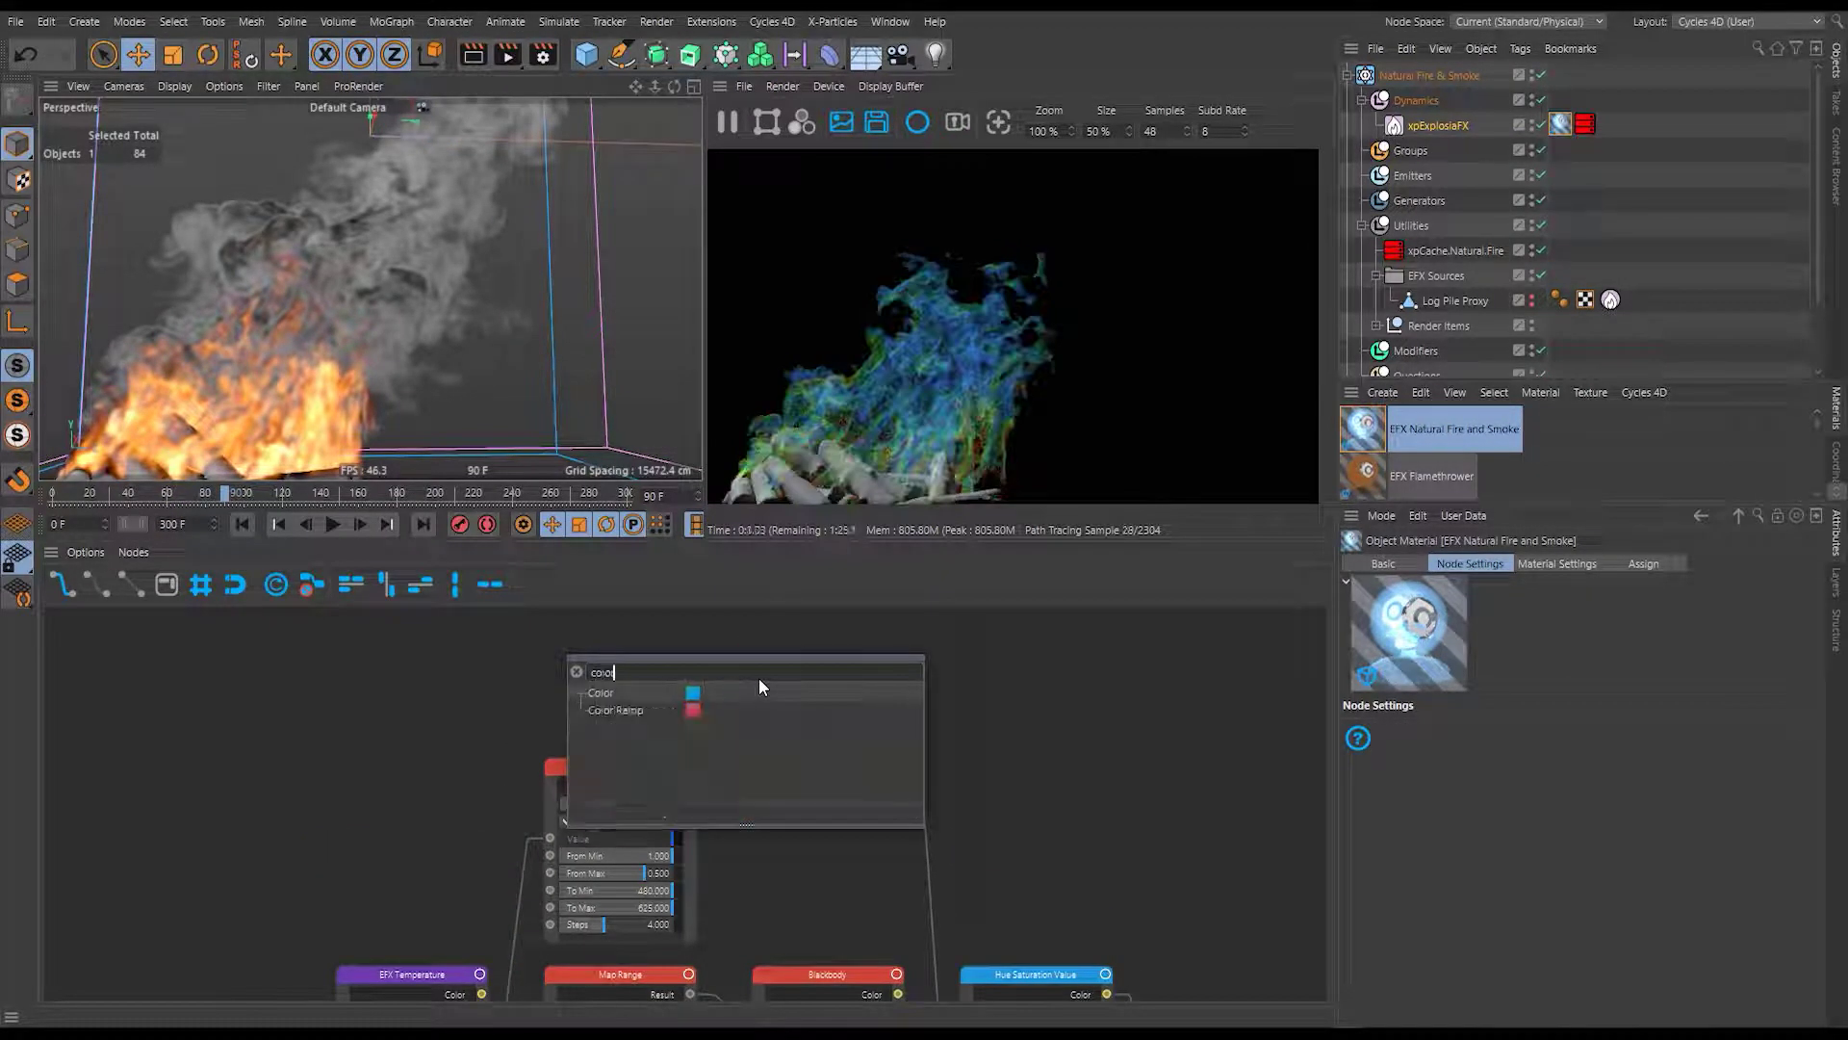
{"action": "left_click_drag", "start_coordinate": [627, 710], "coordinate": [748, 629]}
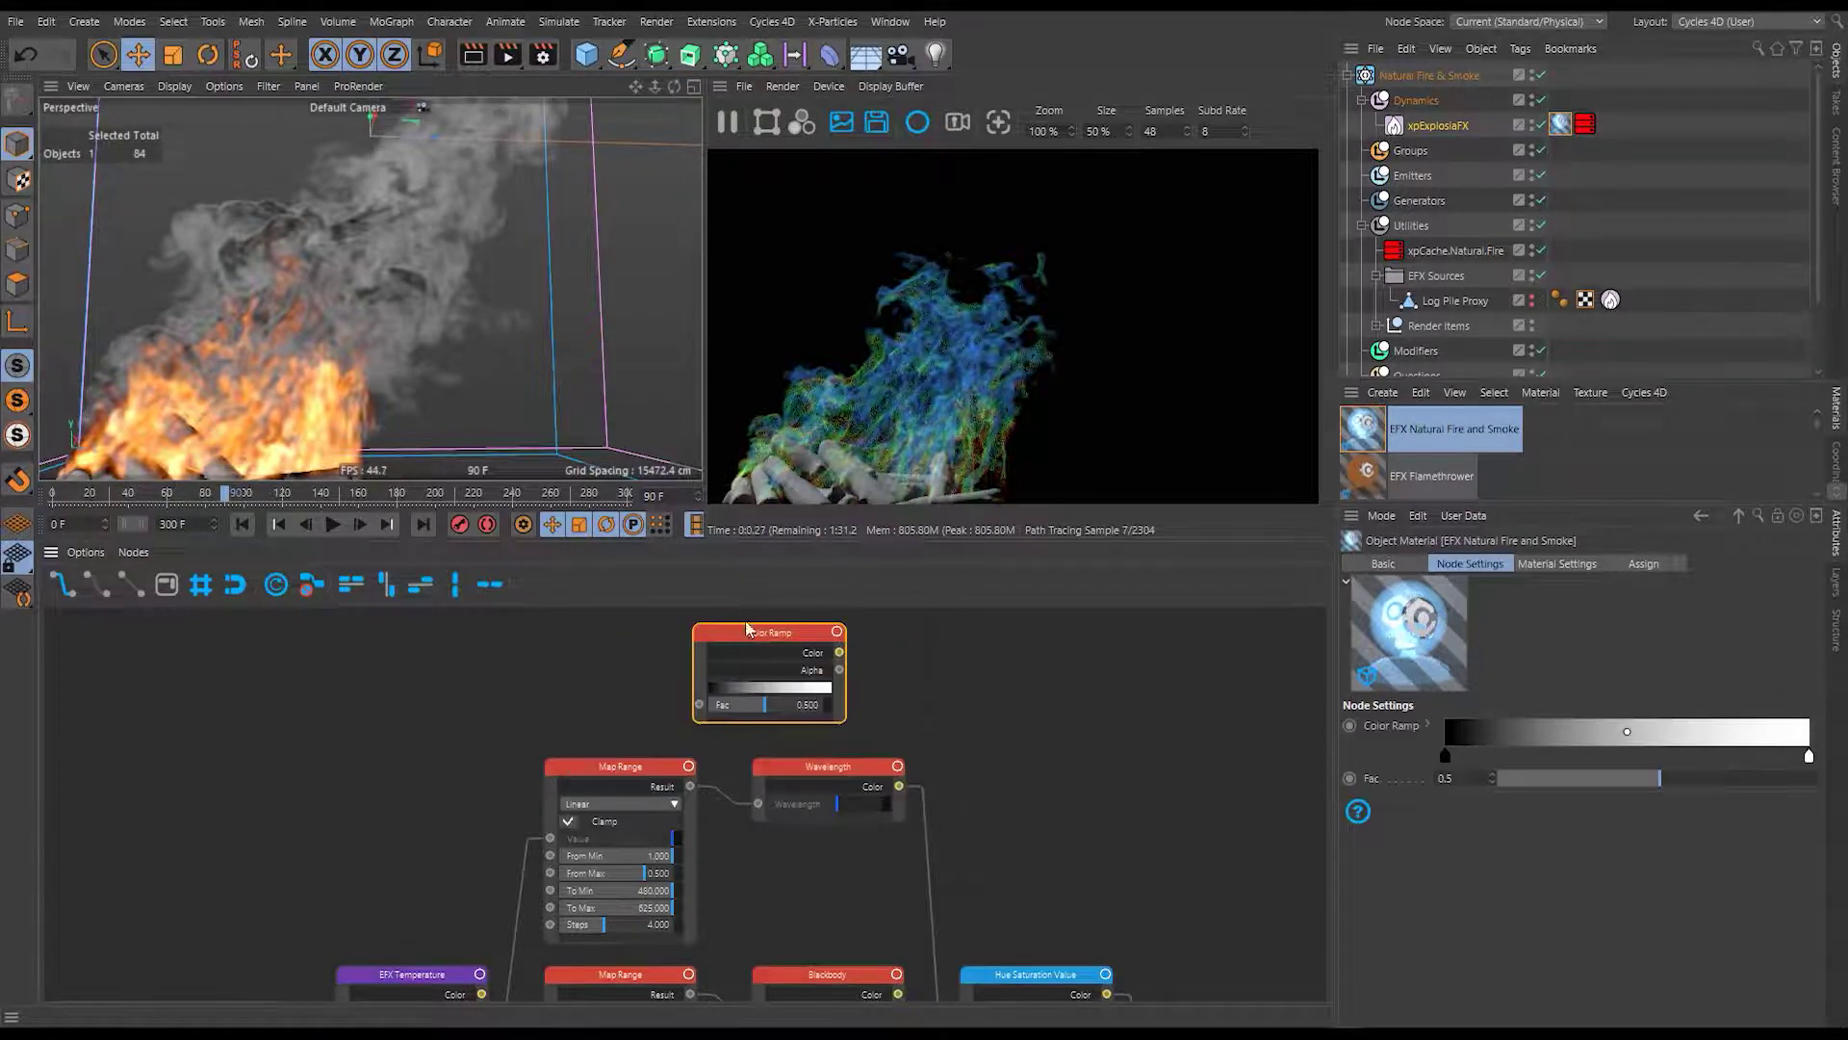
Connect EFX Temperature's Density to the new Color Ramp's Fac, and the ramp's Color output to the Hue Saturation Value node's Color input.
{"action": "scroll", "coordinate": [606, 828], "scroll_direction": "down", "scroll_amount": 3}
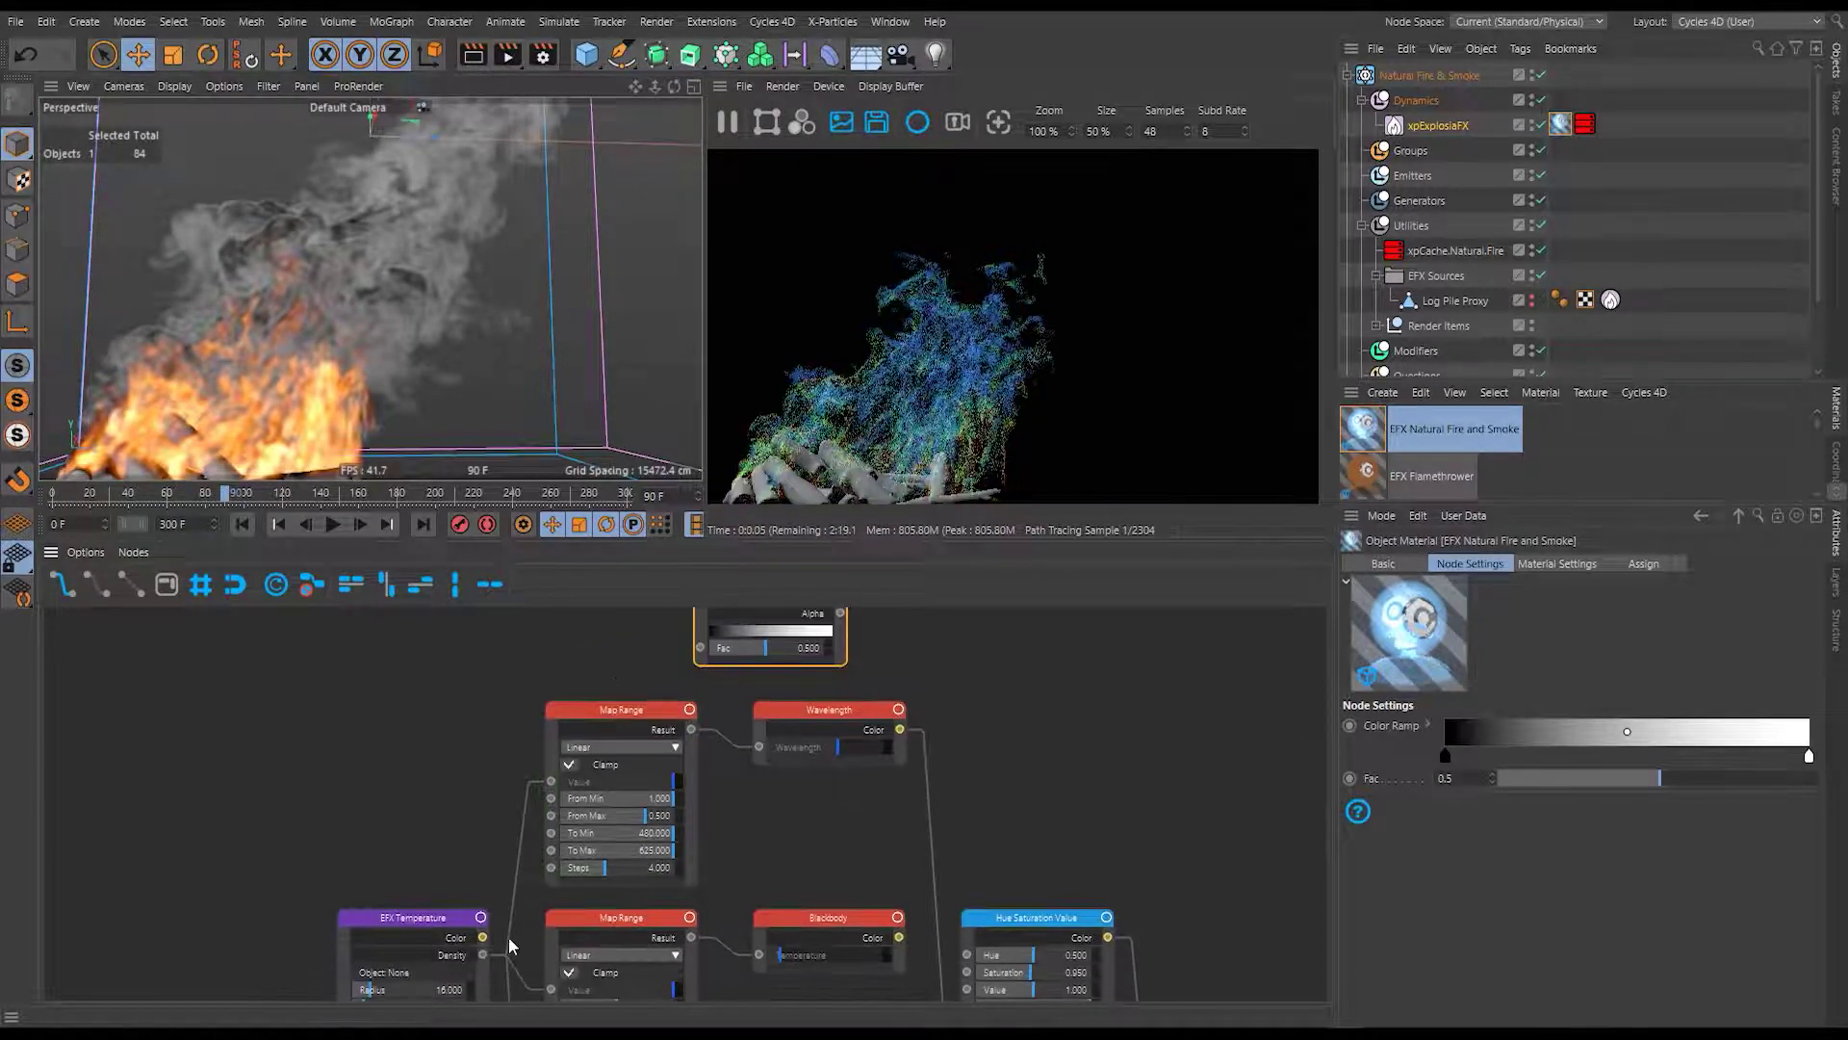
{"action": "left_click_drag", "start_coordinate": [485, 955], "coordinate": [698, 647]}
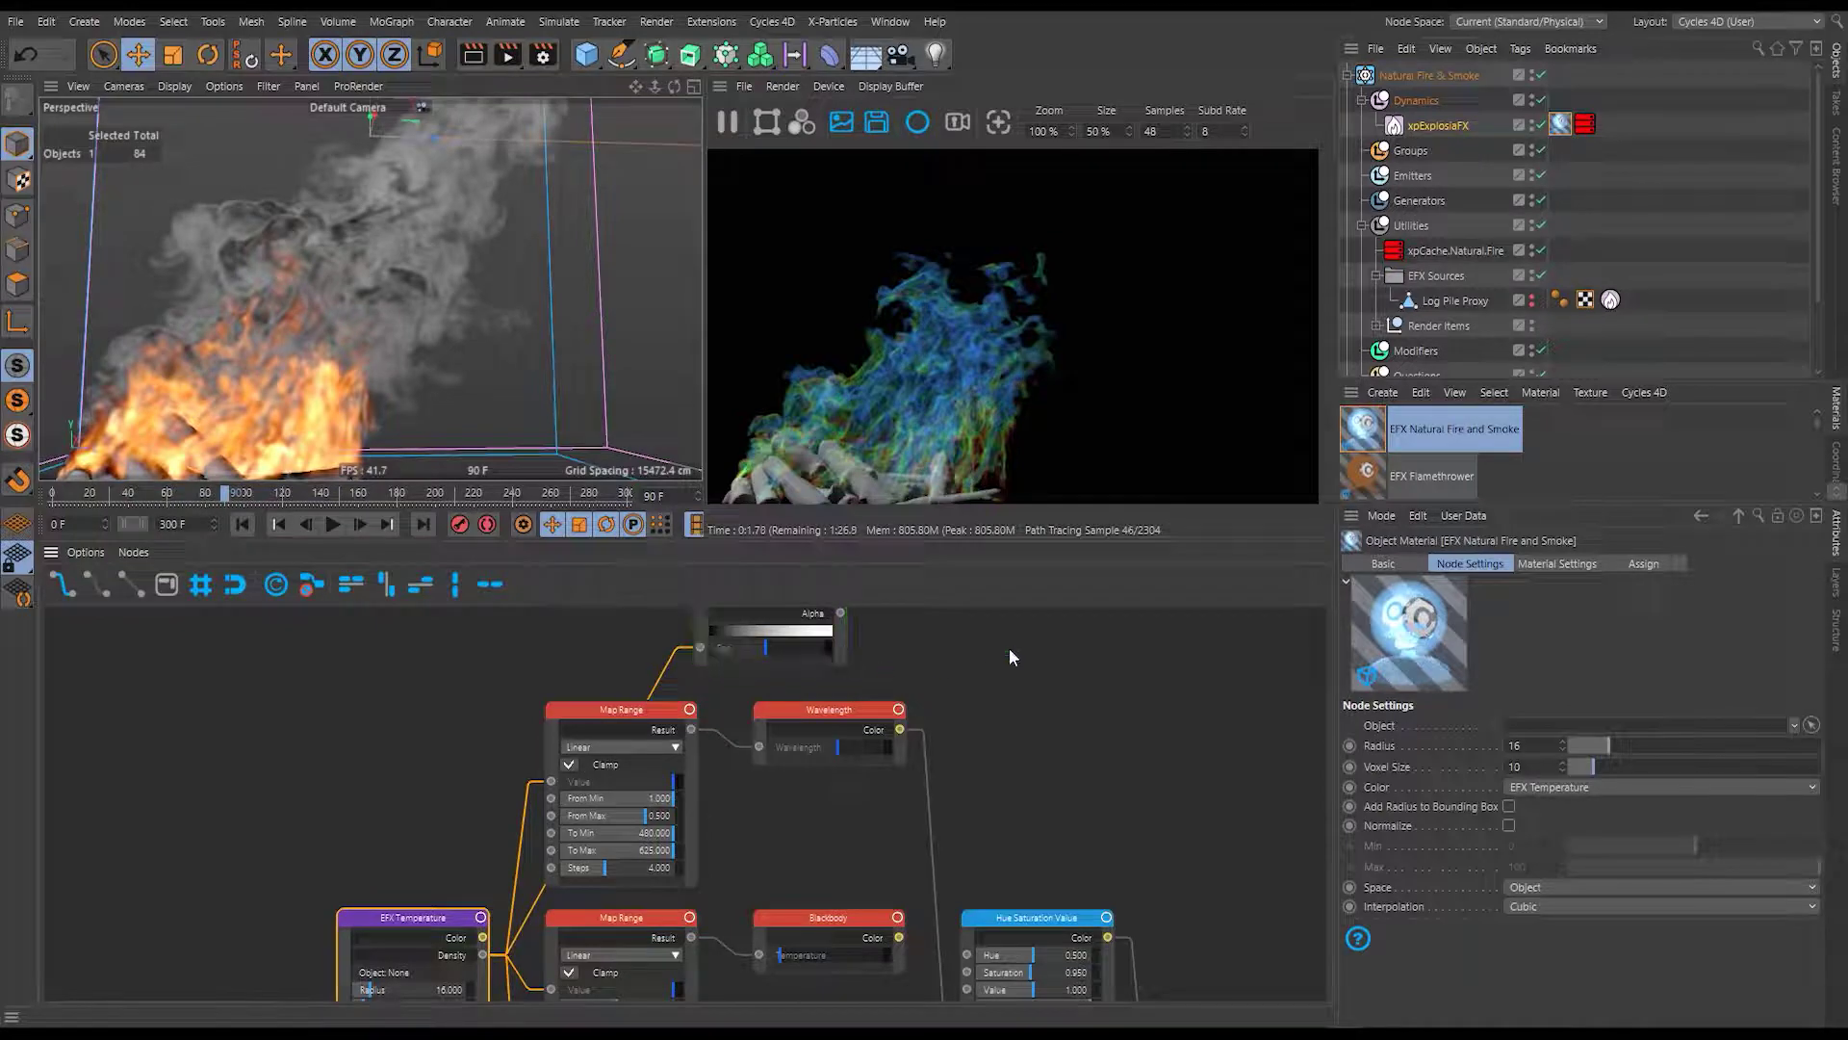
{"action": "scroll", "coordinate": [862, 639], "scroll_direction": "up", "scroll_amount": 3}
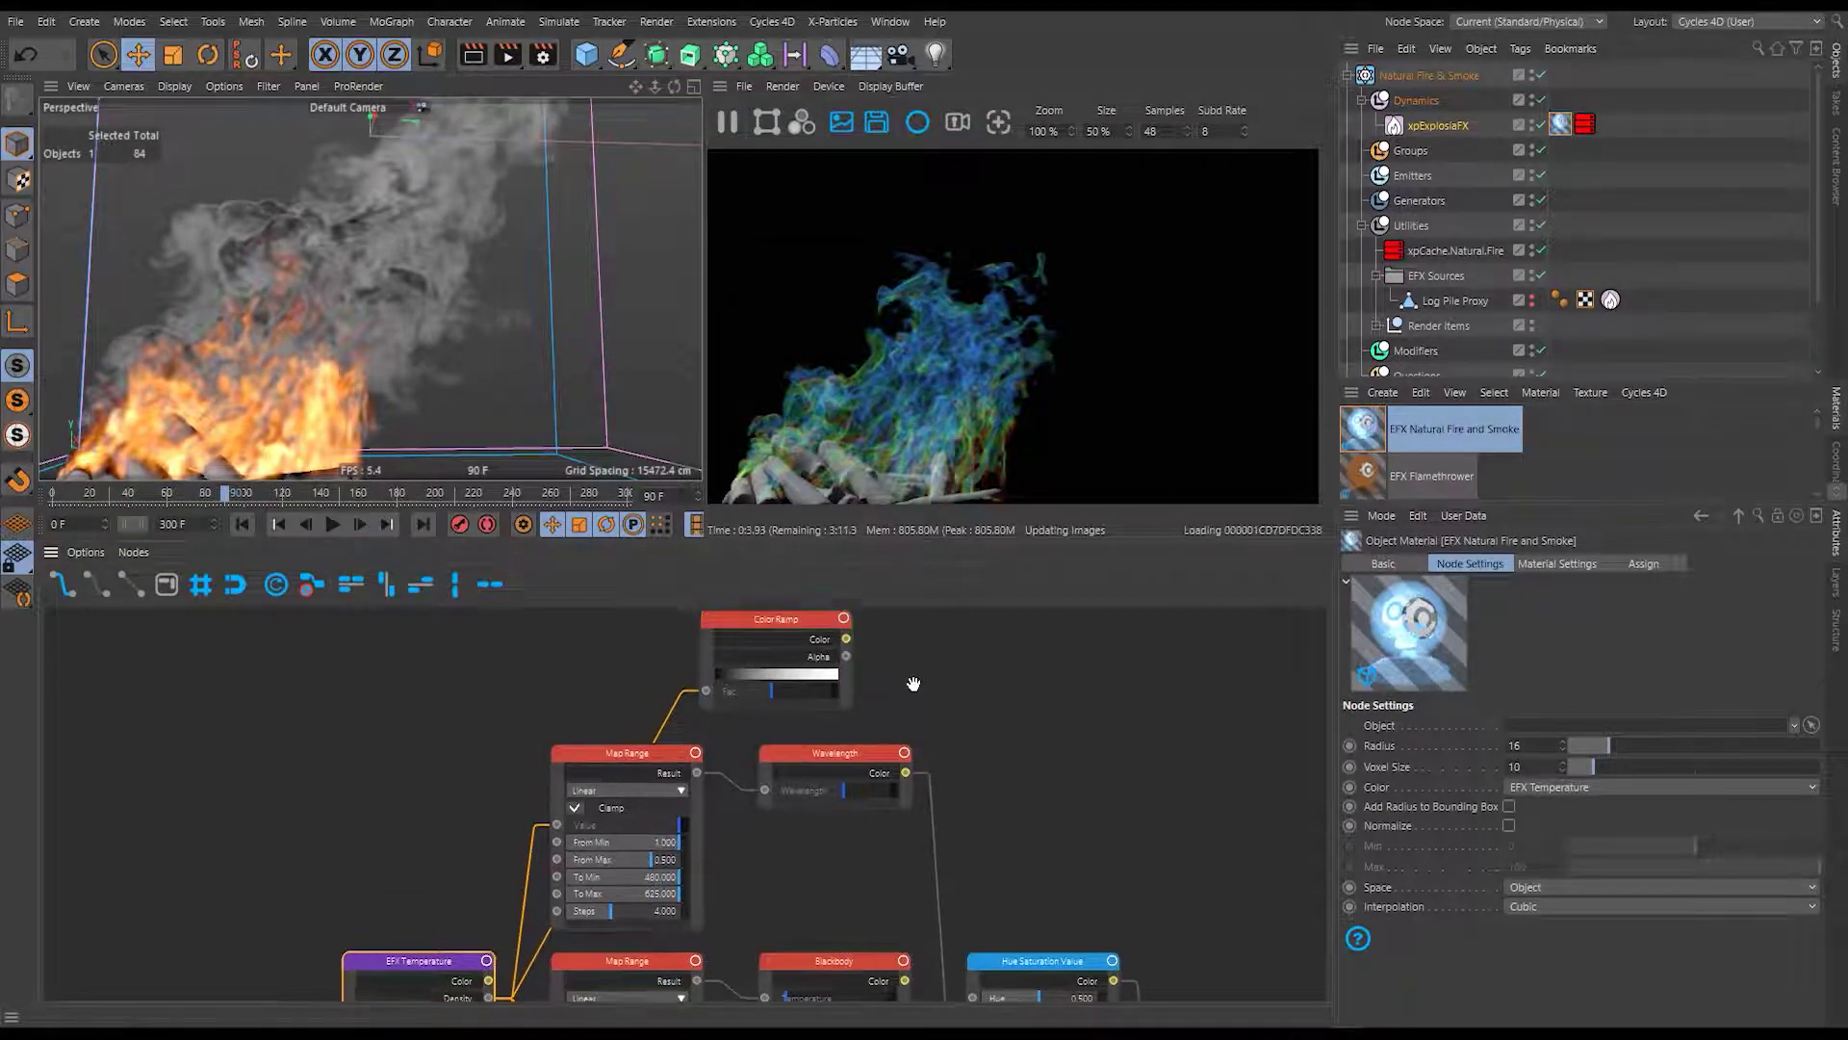
{"action": "scroll", "coordinate": [1030, 754], "scroll_direction": "down", "scroll_amount": 3}
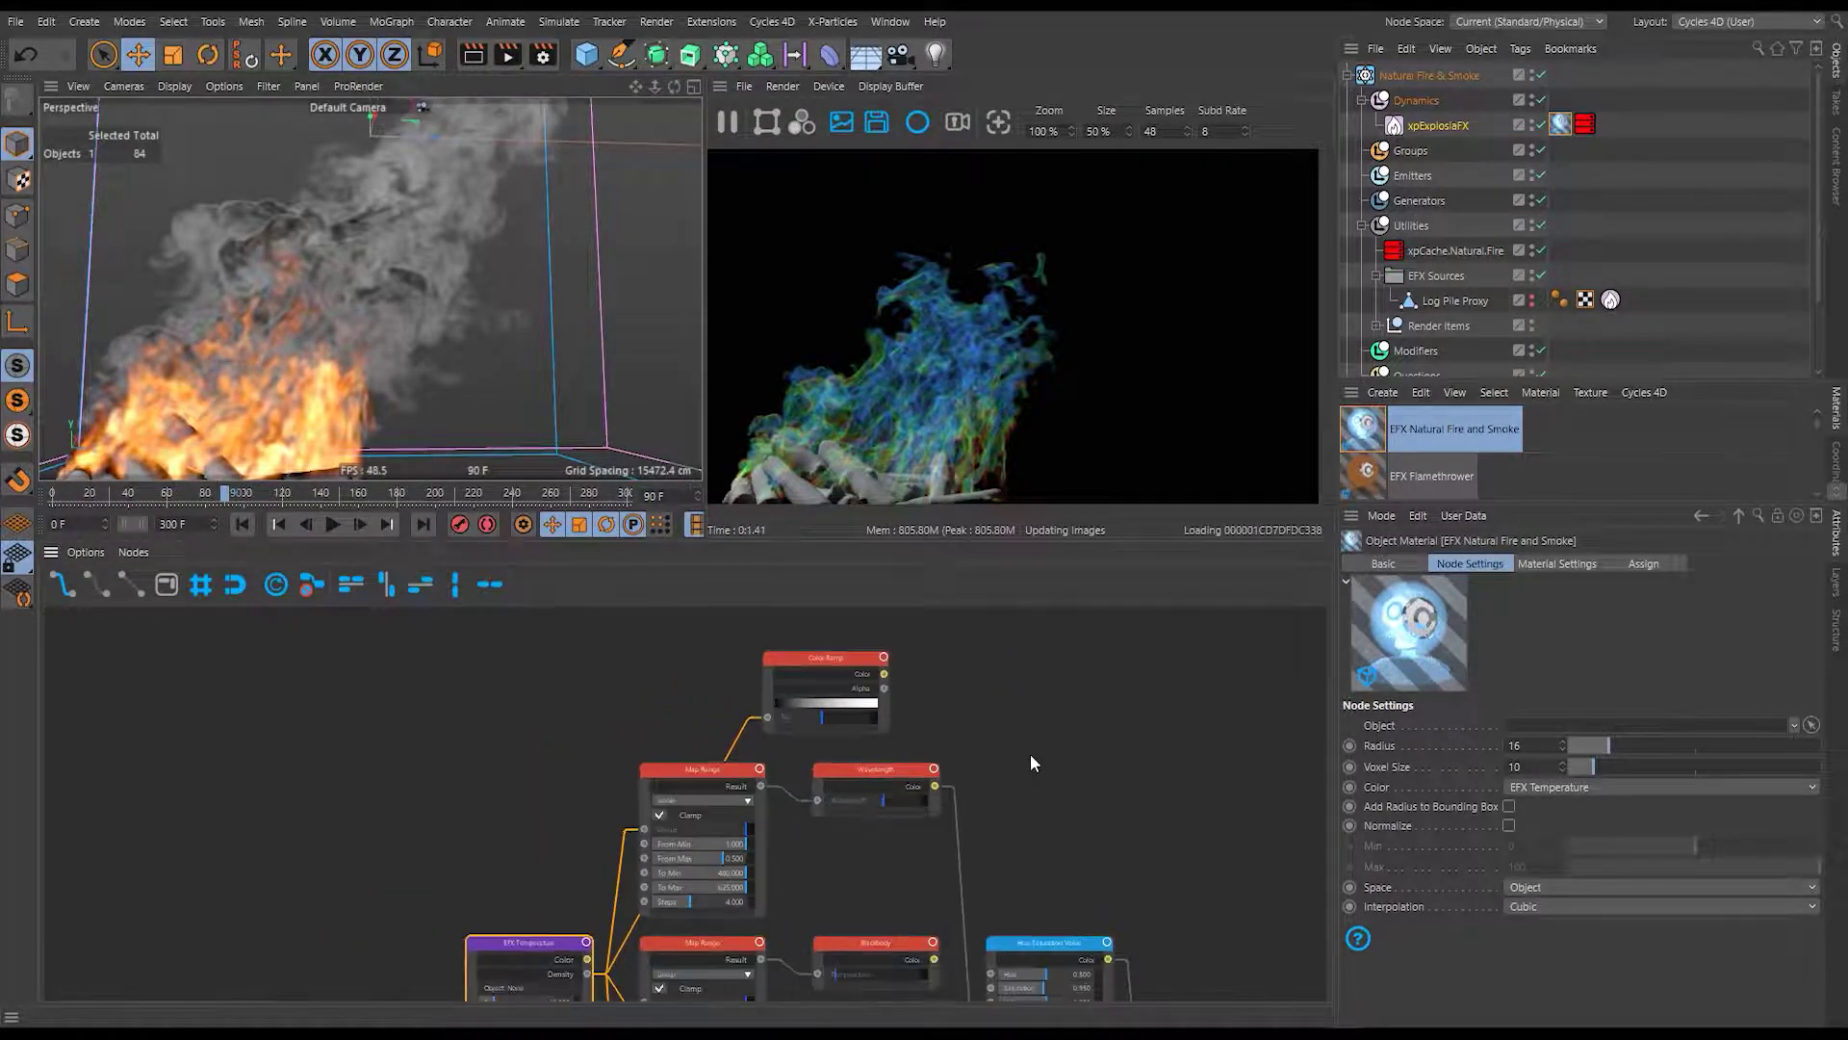
{"action": "middle_click_drag", "start_coordinate": [1030, 776], "coordinate": [969, 747]}
{"action": "left_click_drag", "start_coordinate": [797, 623], "coordinate": [905, 982]}
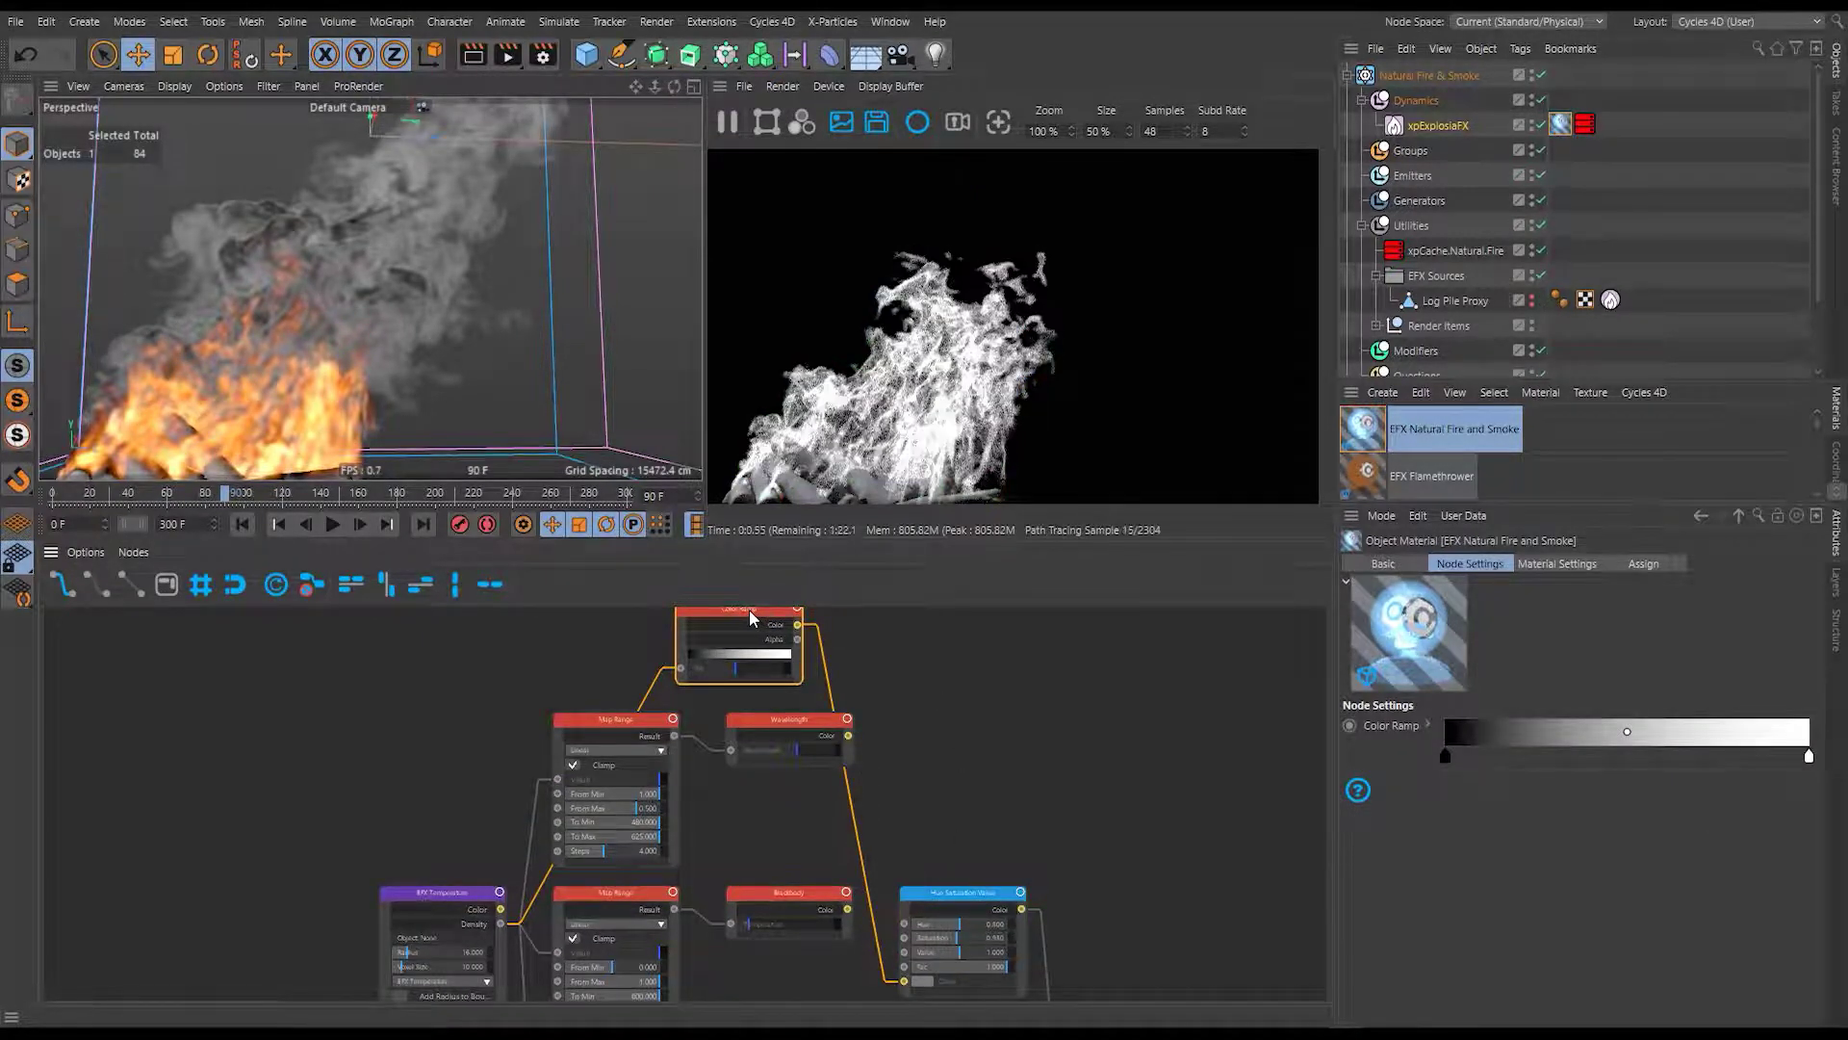
Load the Heat 2 gradient preset into the new Color Ramp.
{"action": "left_click", "coordinate": [1428, 724]}
{"action": "left_click", "coordinate": [1459, 936]}
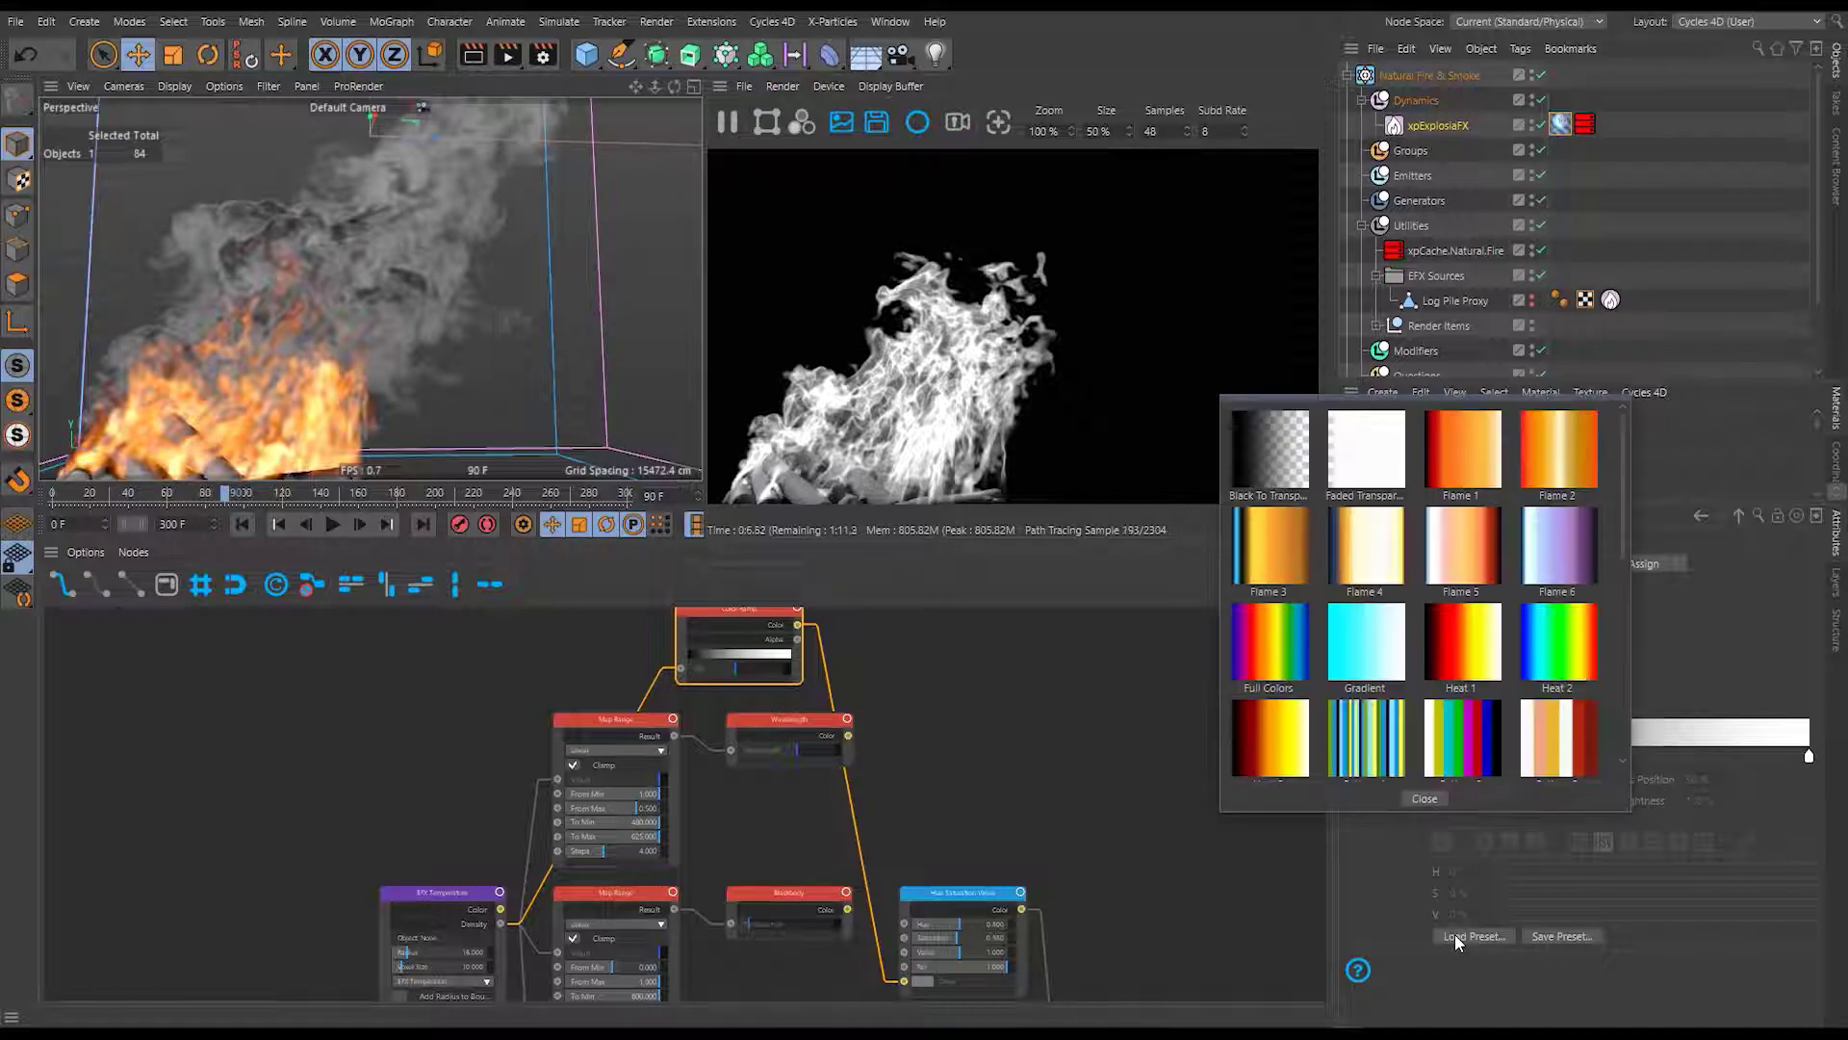
{"action": "left_click", "coordinate": [1554, 659]}
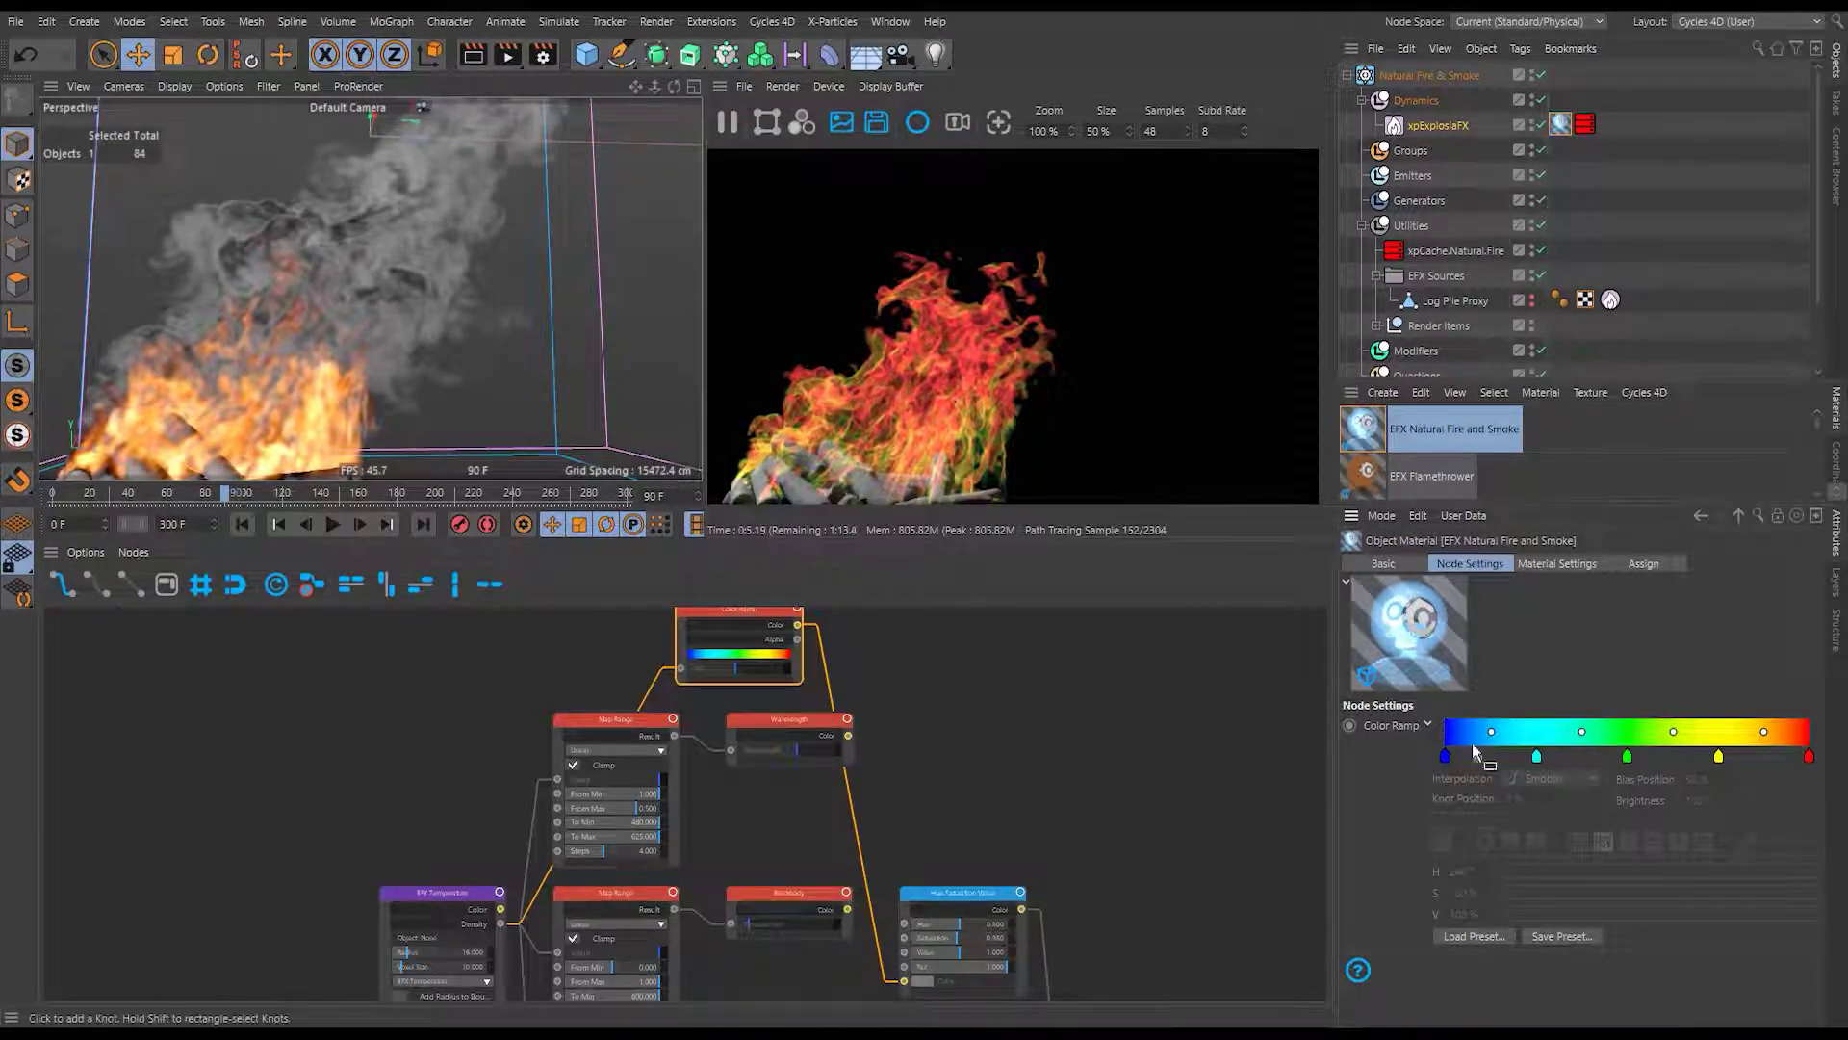
Load the stepped multicolour bars preset into the Color Ramp and invert the gradient.
{"action": "left_click", "coordinate": [1459, 939]}
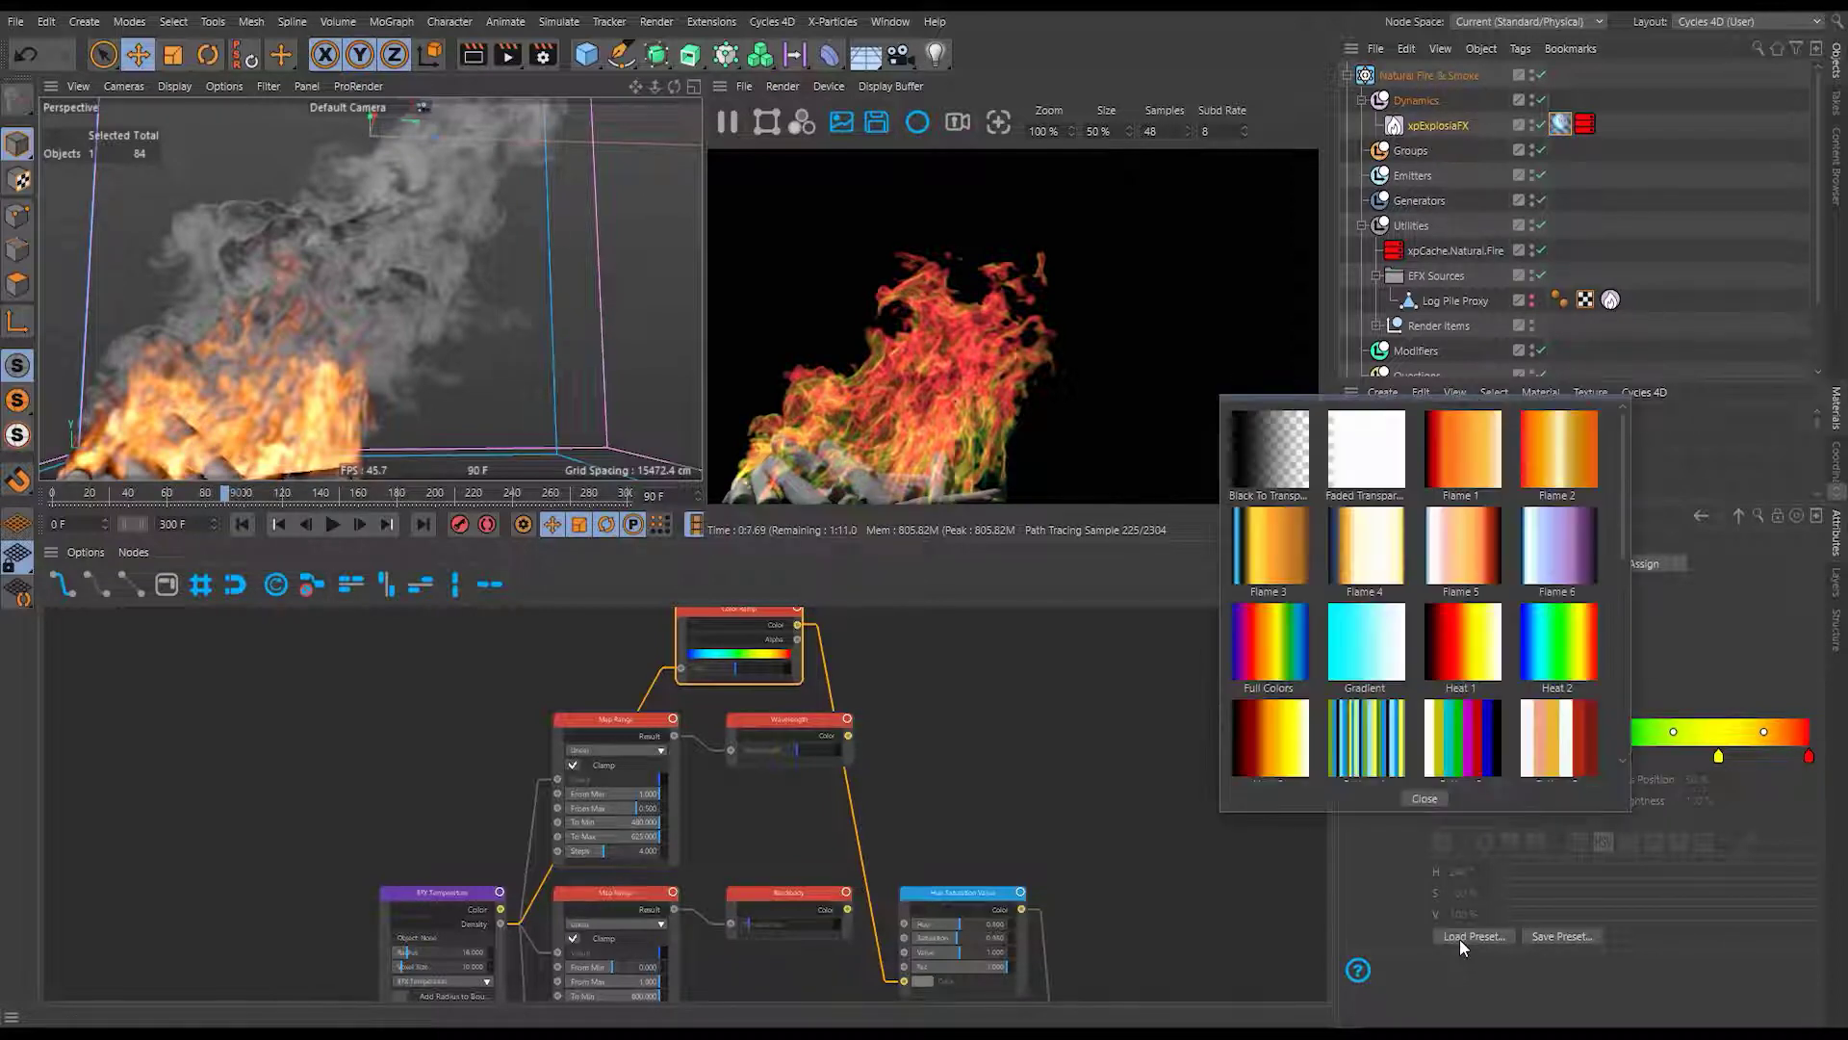
{"action": "left_click", "coordinate": [1465, 737]}
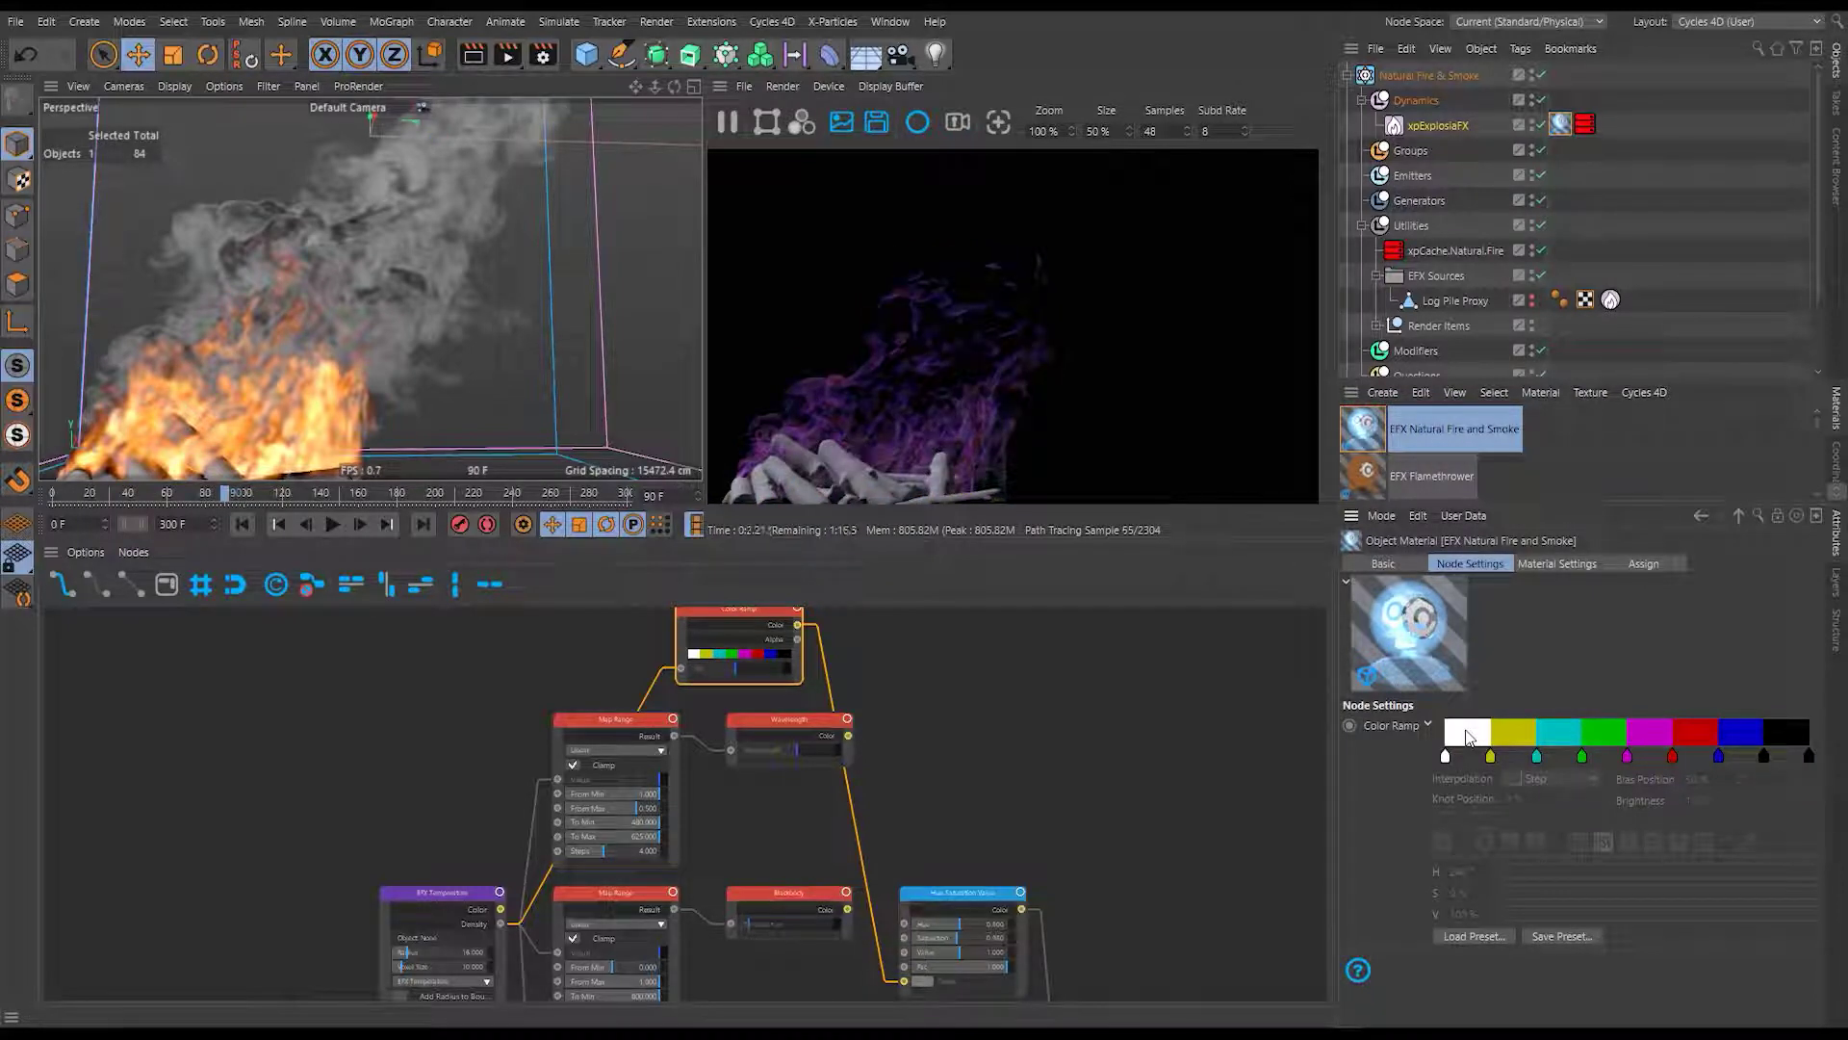
{"action": "right_click", "coordinate": [1467, 737]}
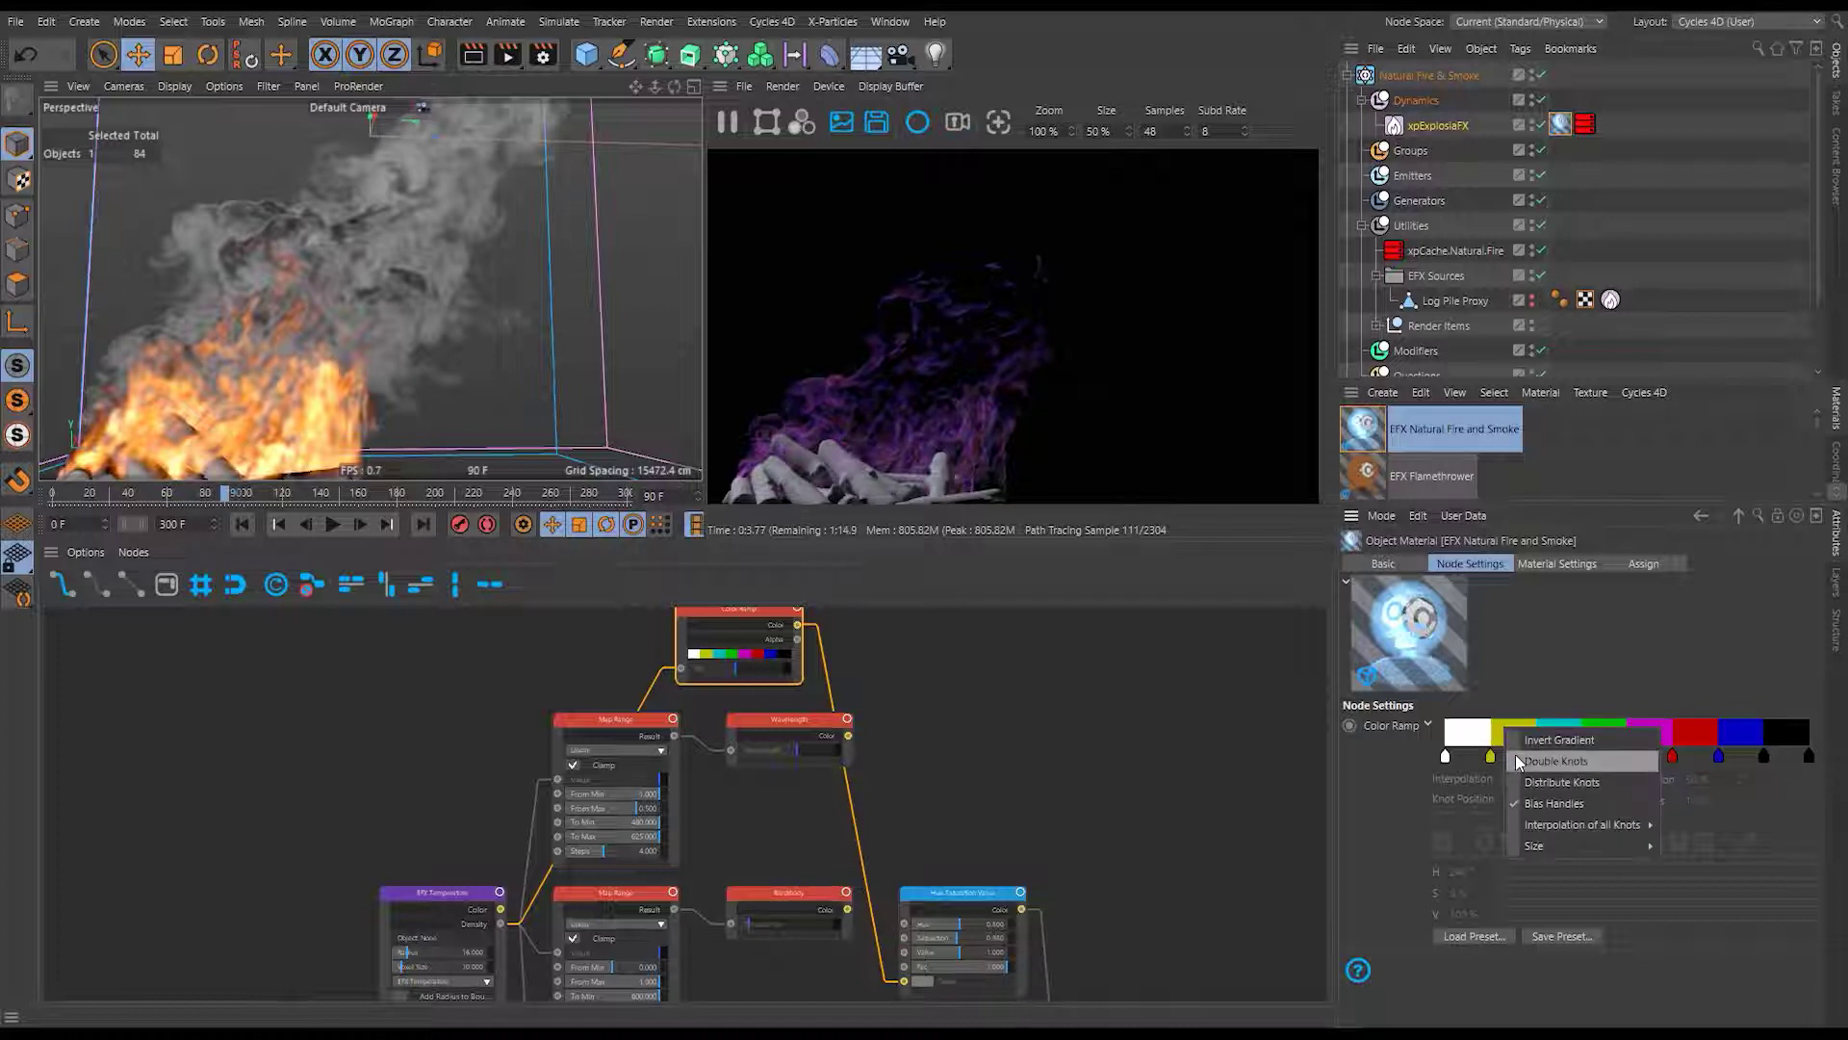
{"action": "left_click", "coordinate": [1521, 761]}
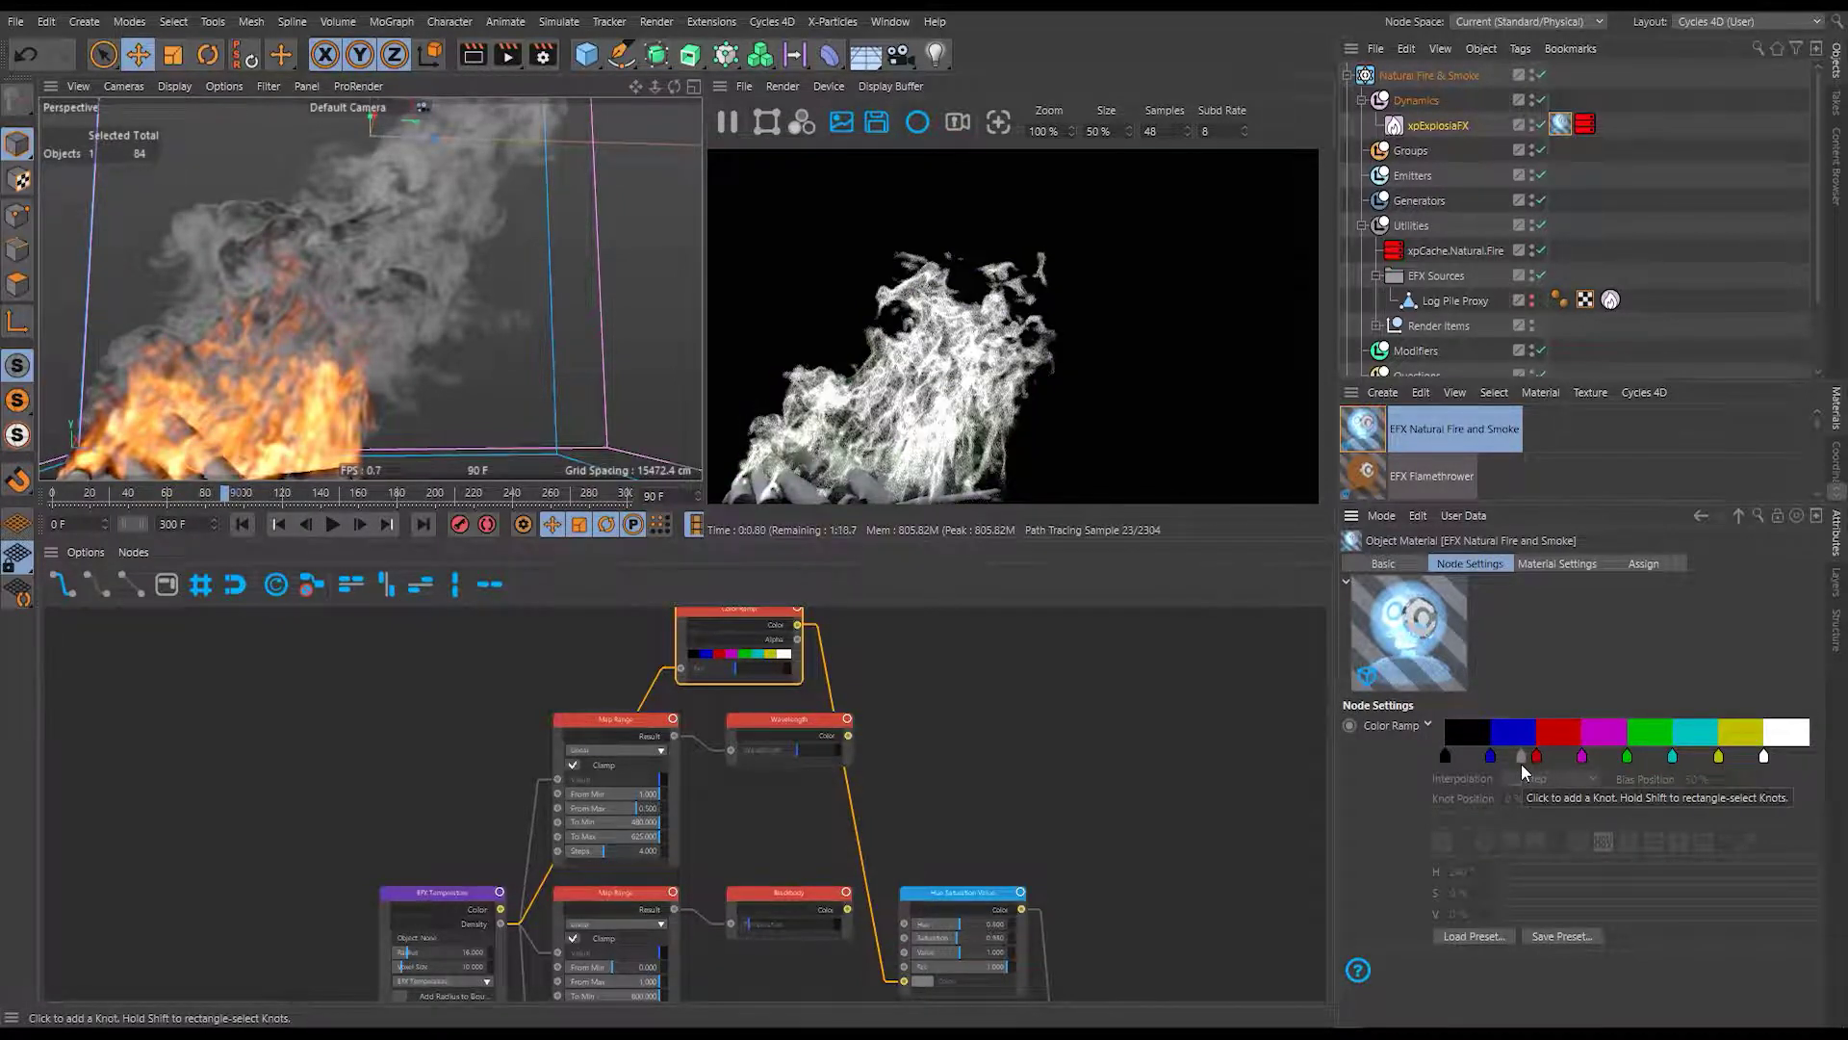
Add a gradient knot at about 95.5% in the ramp's white band and color it magenta with H 306°, S 100%, V 100%.
{"action": "left_click", "coordinate": [1536, 751]}
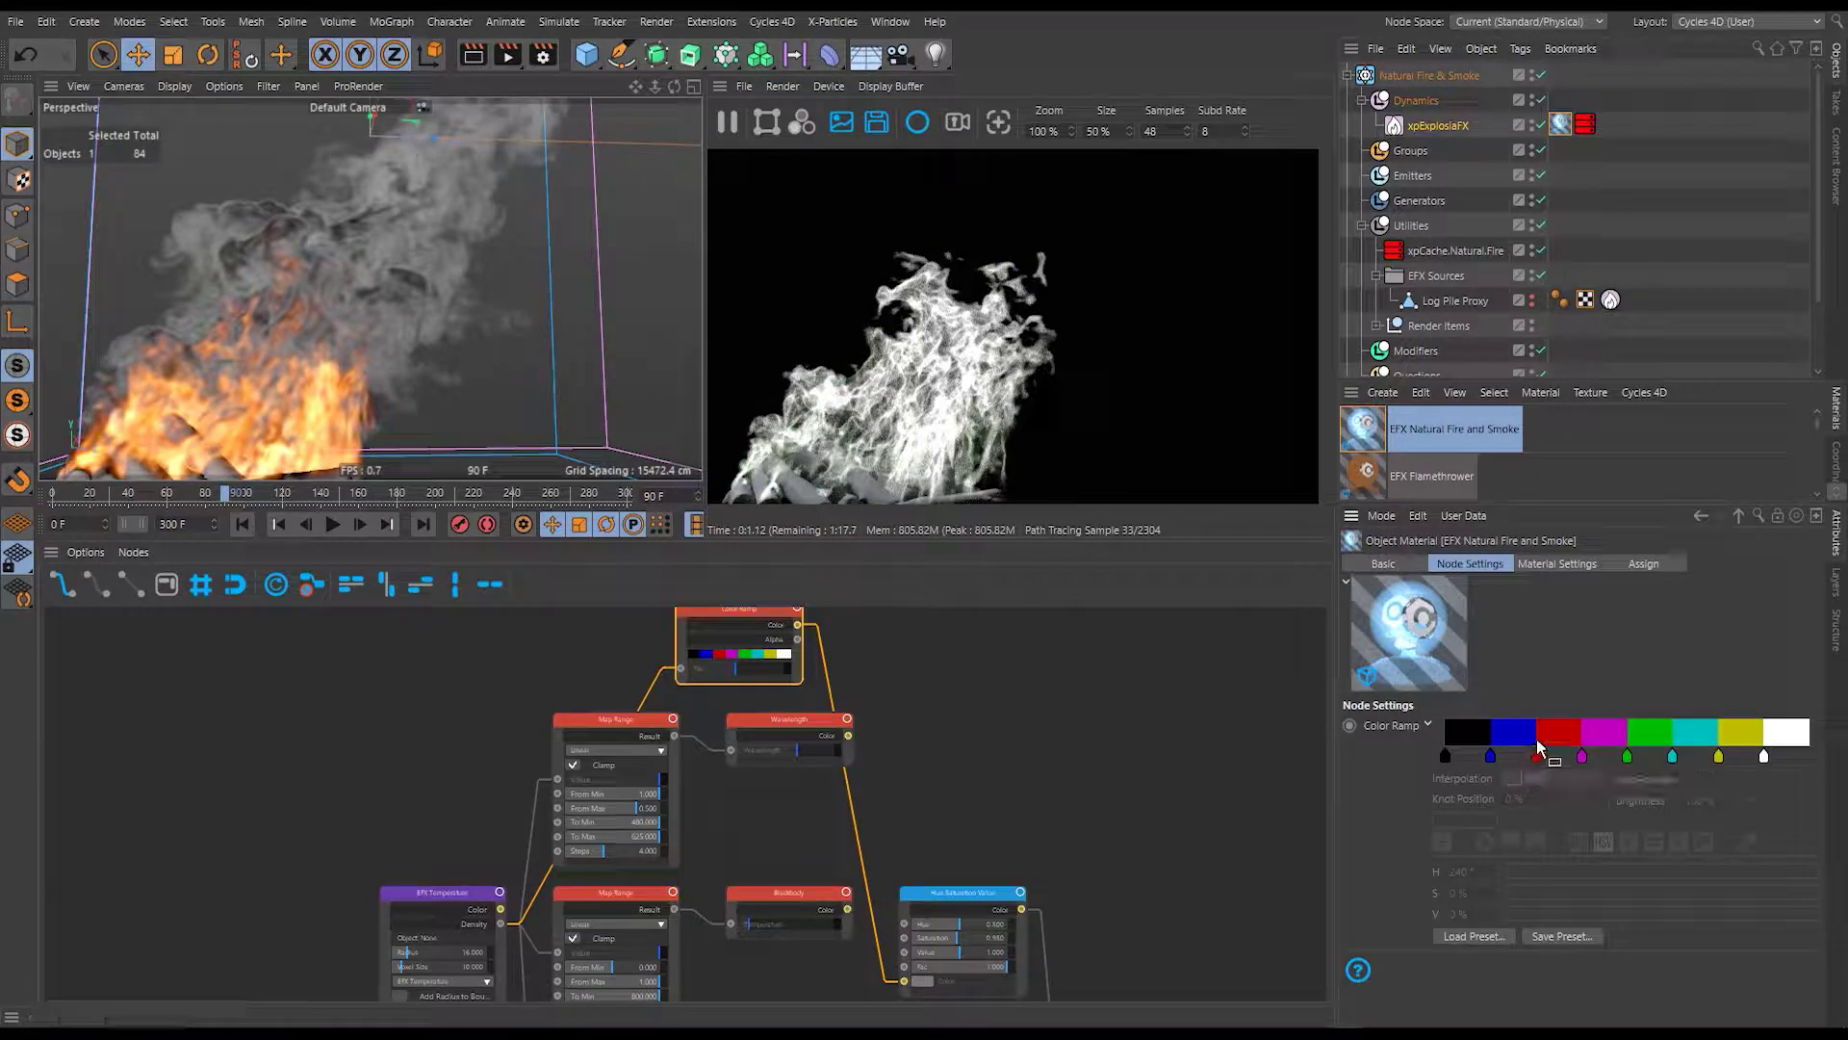
{"action": "left_click", "coordinate": [1764, 754]}
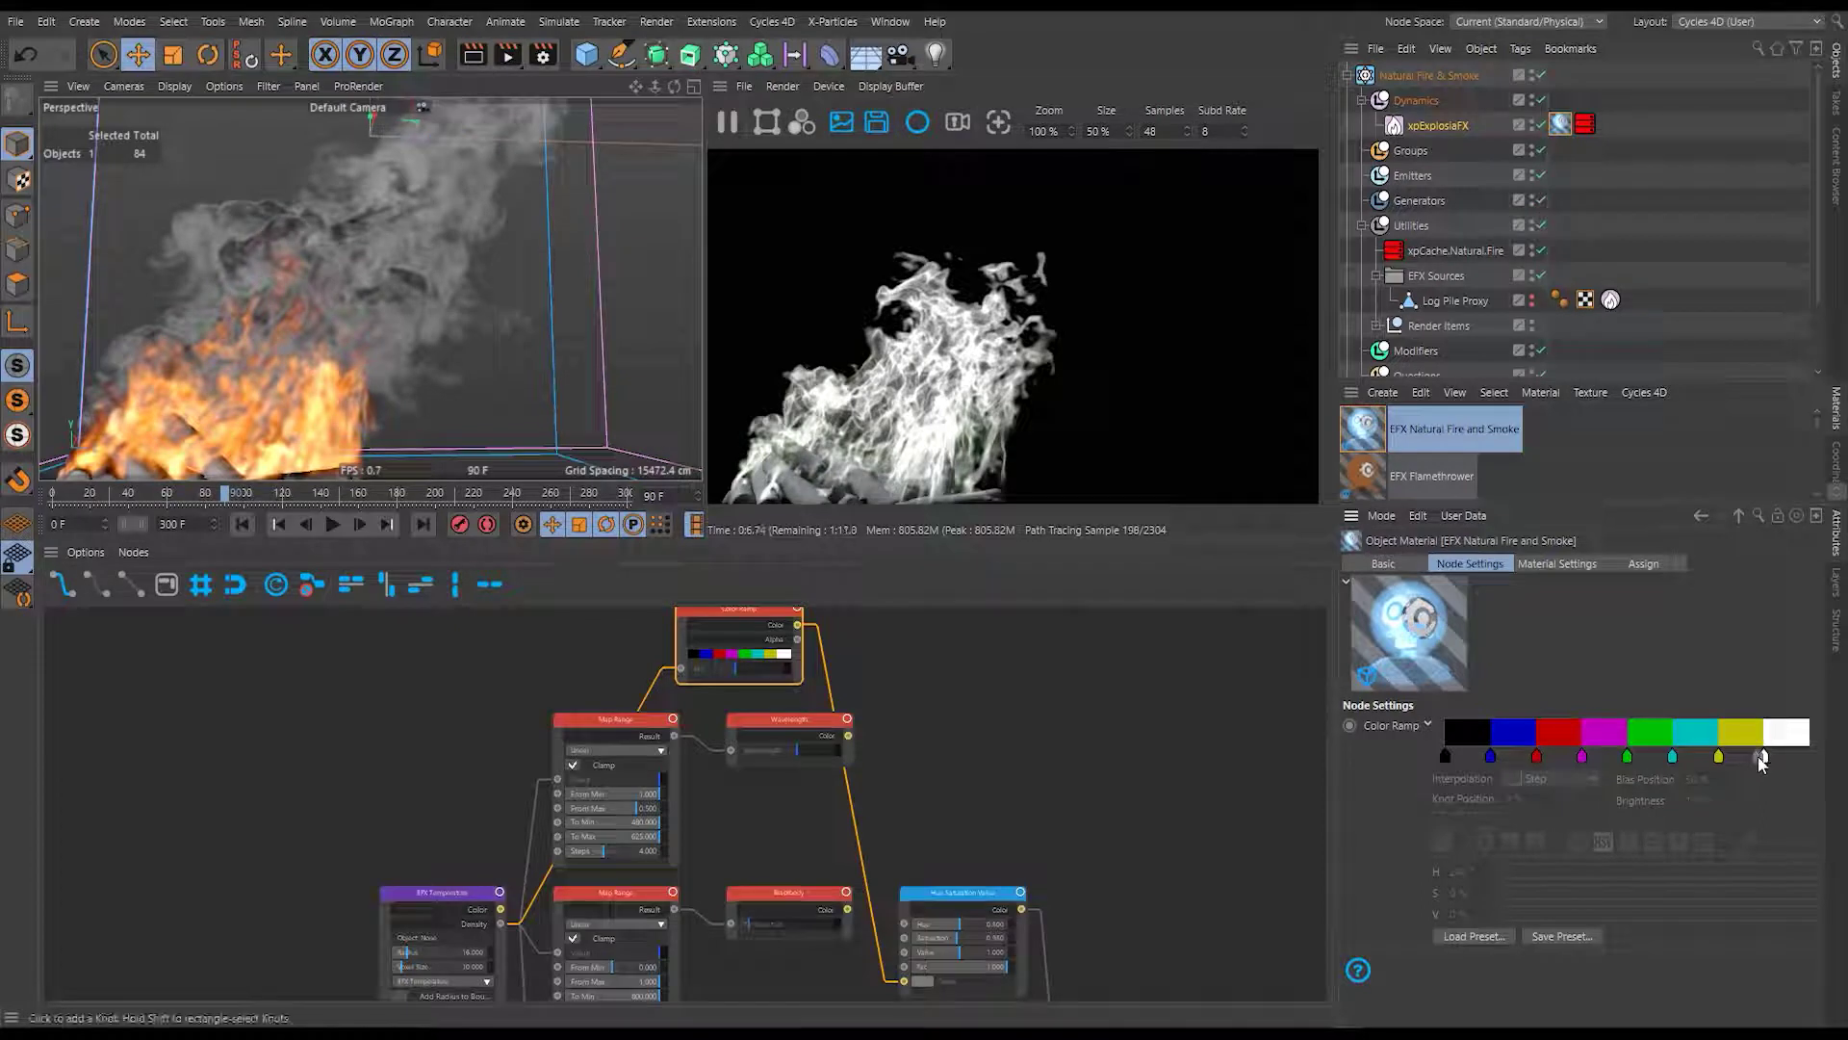
{"action": "double_click", "coordinate": [1801, 758]}
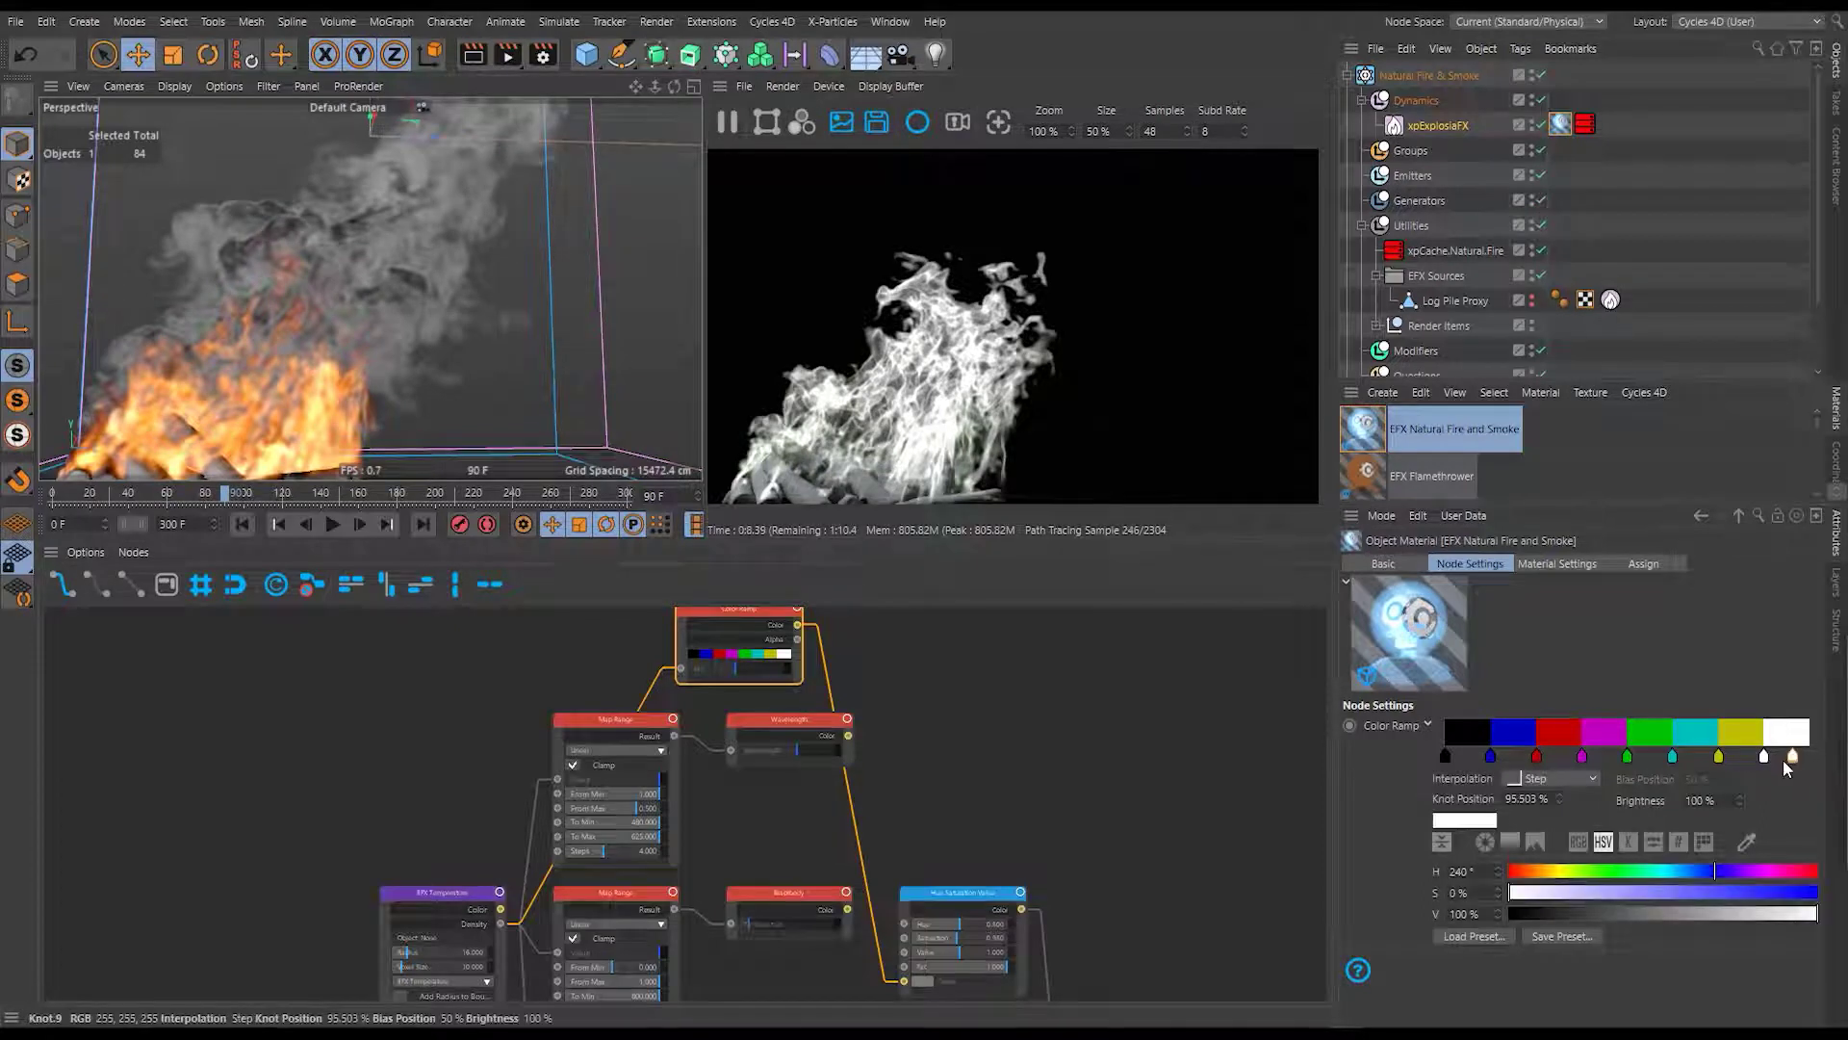
{"action": "left_click", "coordinate": [1691, 654]}
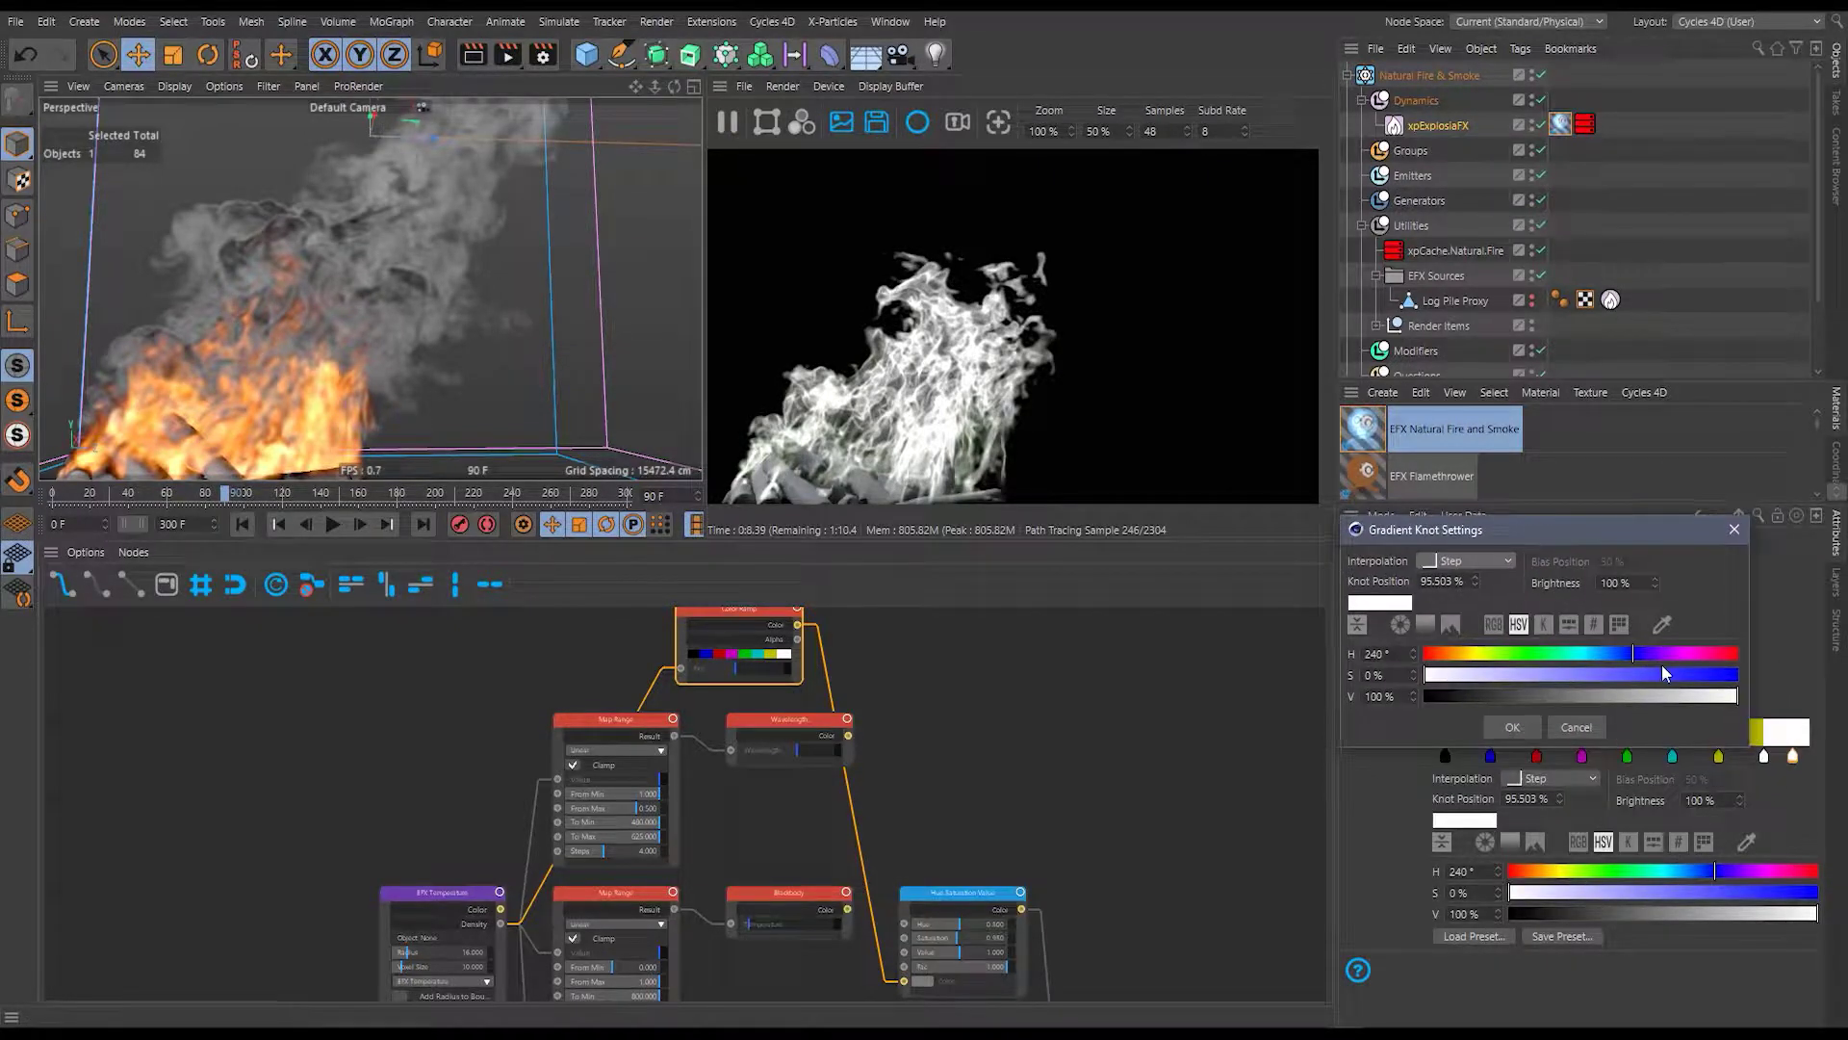
{"action": "left_click_drag", "start_coordinate": [1661, 675], "coordinate": [1726, 679]}
{"action": "left_click", "coordinate": [1512, 727]}
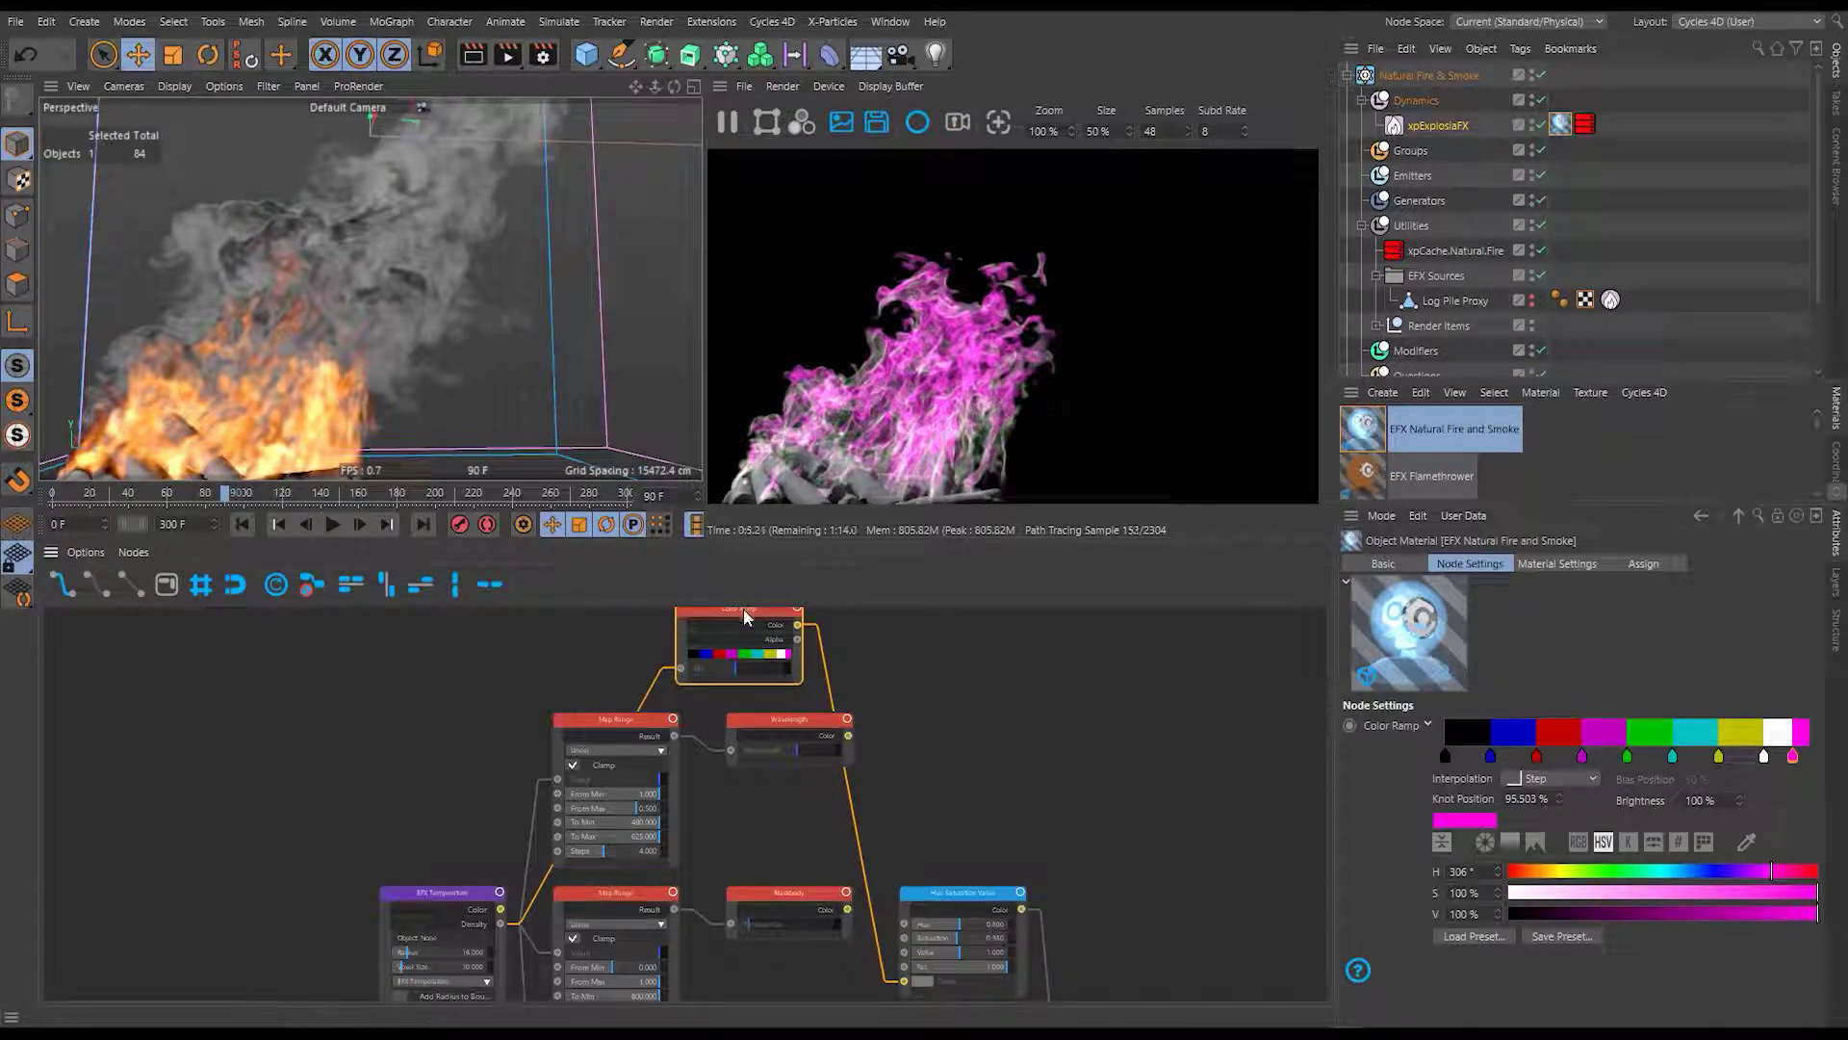
Delete the new Color Ramp node and reconnect Blackbody's Color output to the Hue Saturation Value node's Color input.
{"action": "key", "text": "Delete"}
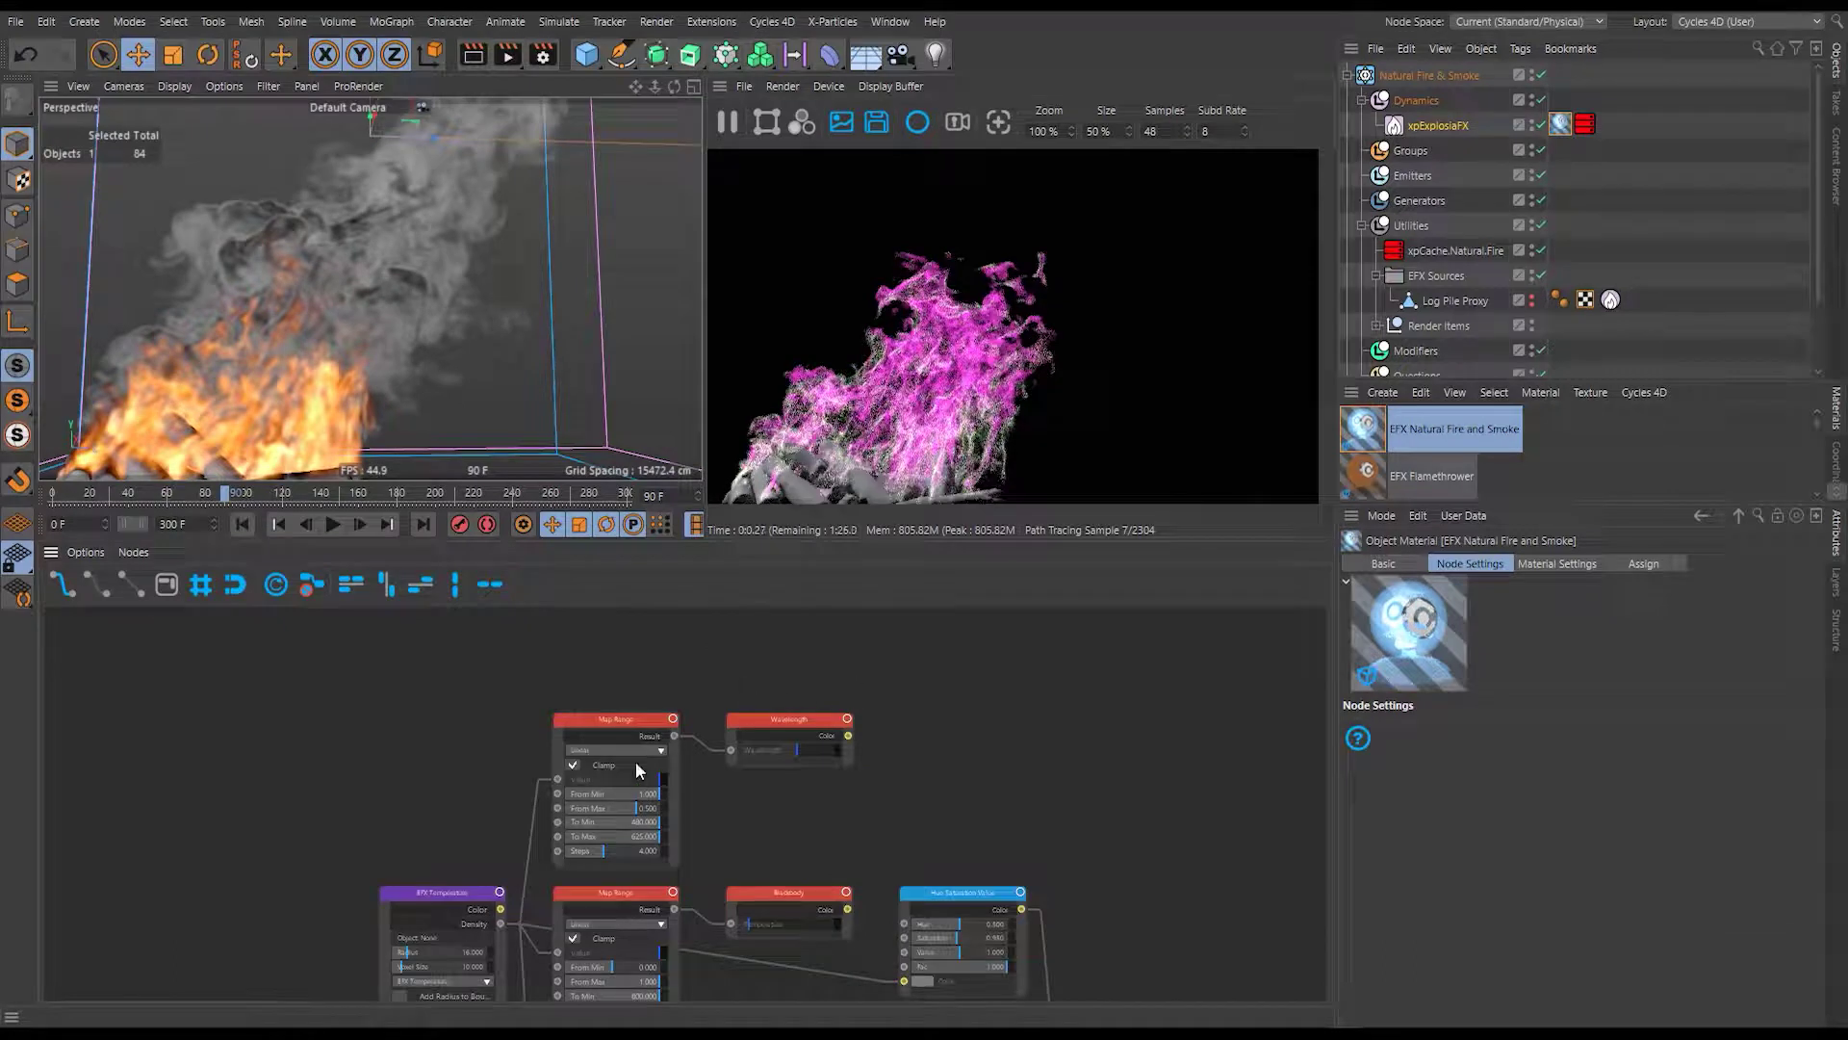
{"action": "left_click", "coordinate": [847, 908]}
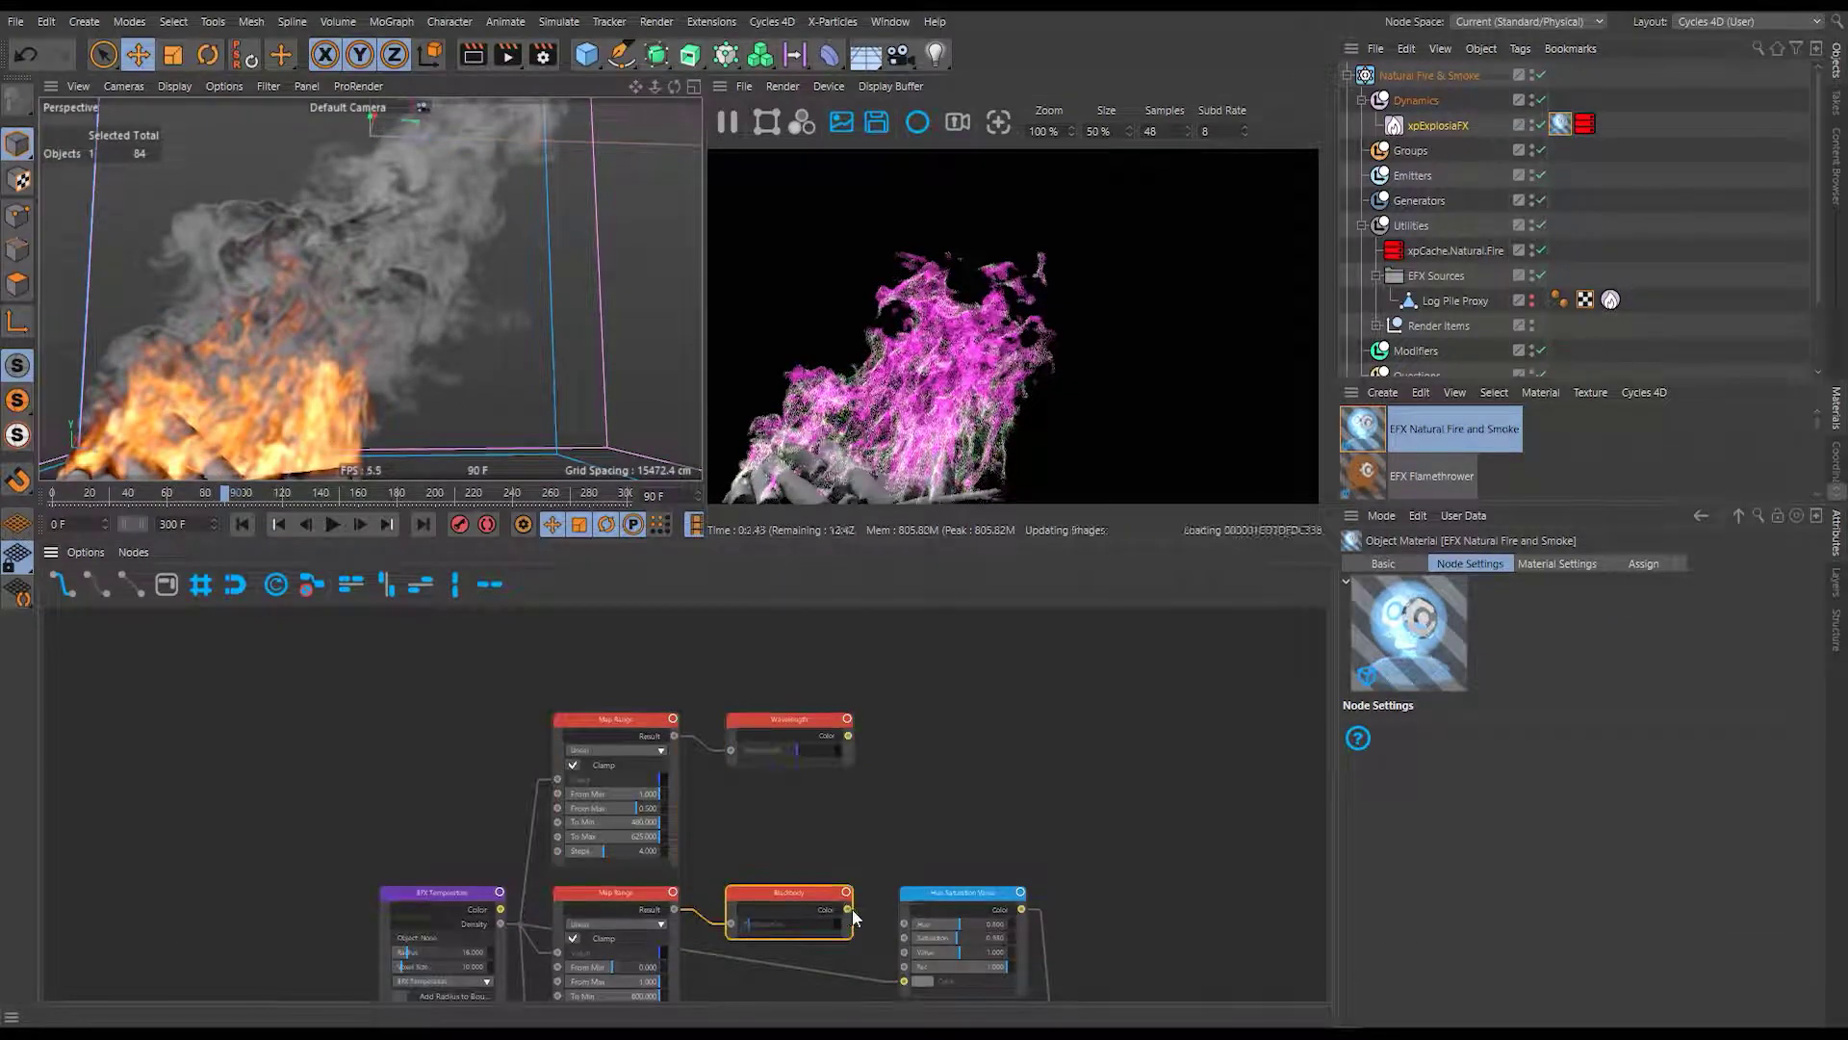
{"action": "left_click_drag", "start_coordinate": [886, 972], "coordinate": [904, 981]}
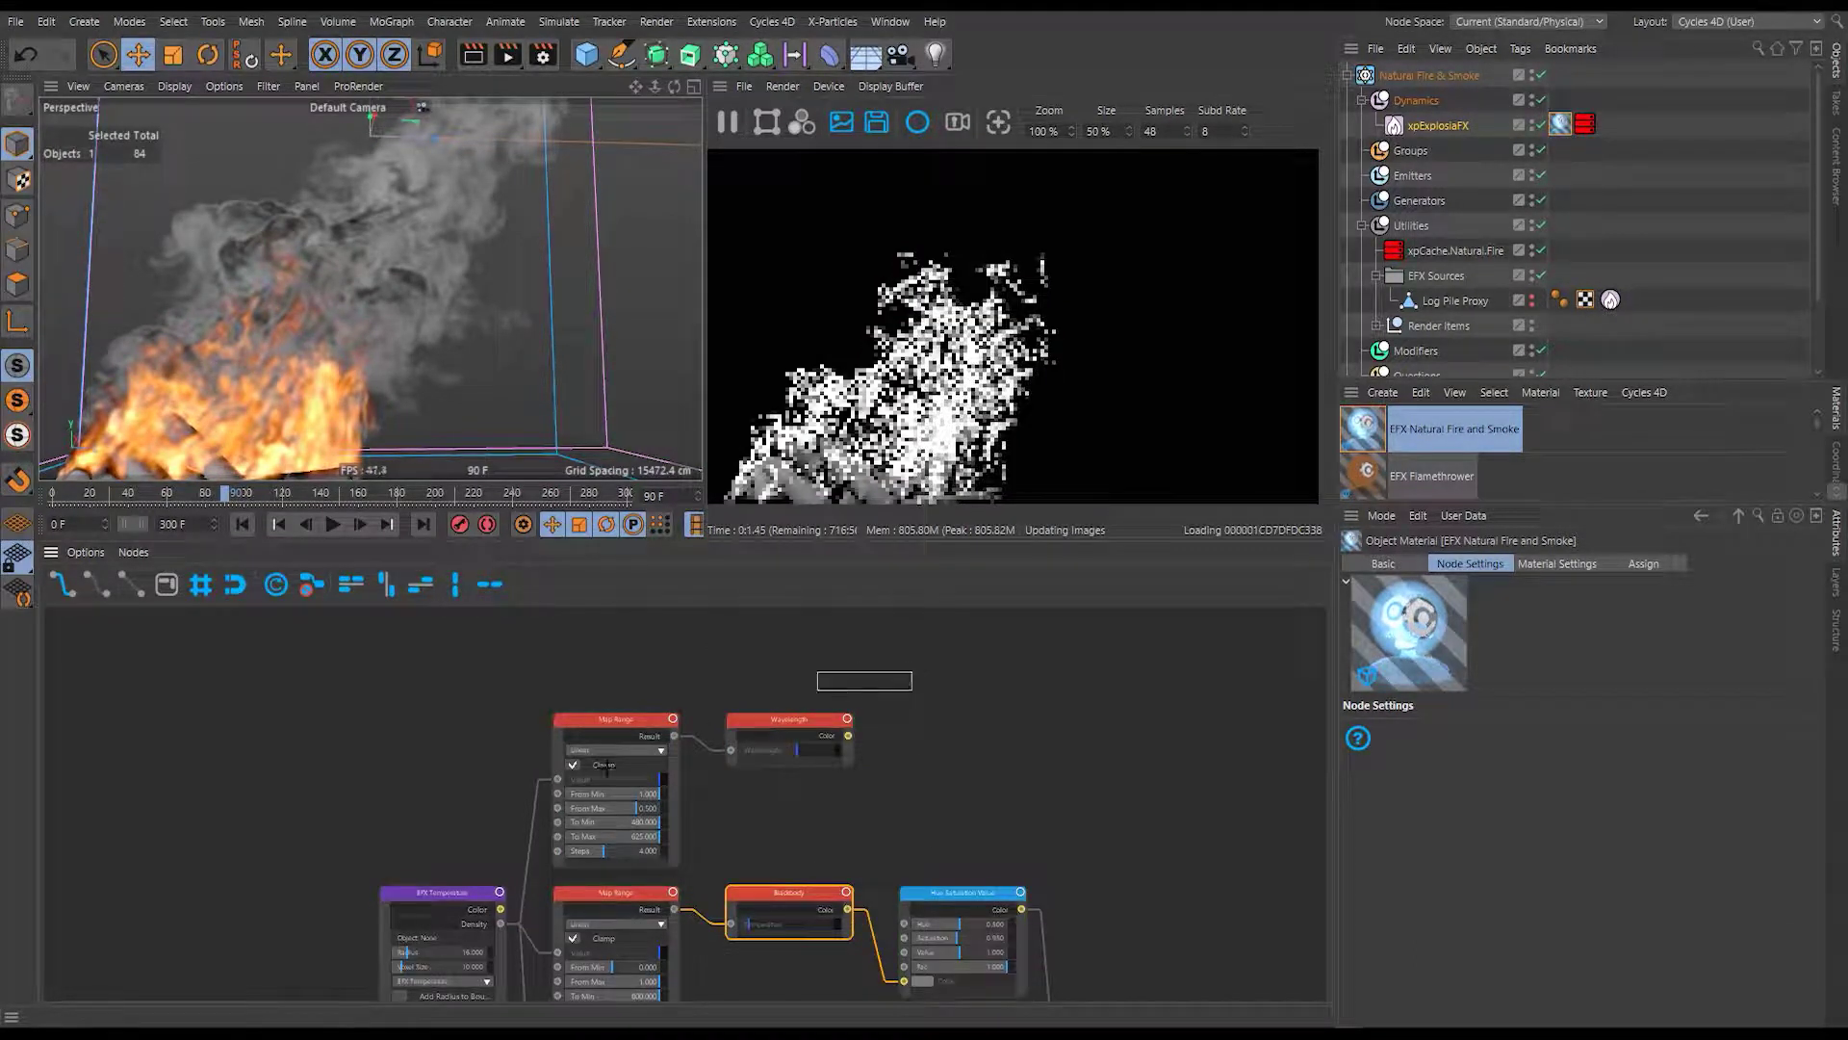
Delete the duplicate Map Range and Wavelength nodes above the Blackbody chain.
{"action": "left_click_drag", "start_coordinate": [619, 662], "coordinate": [857, 770]}
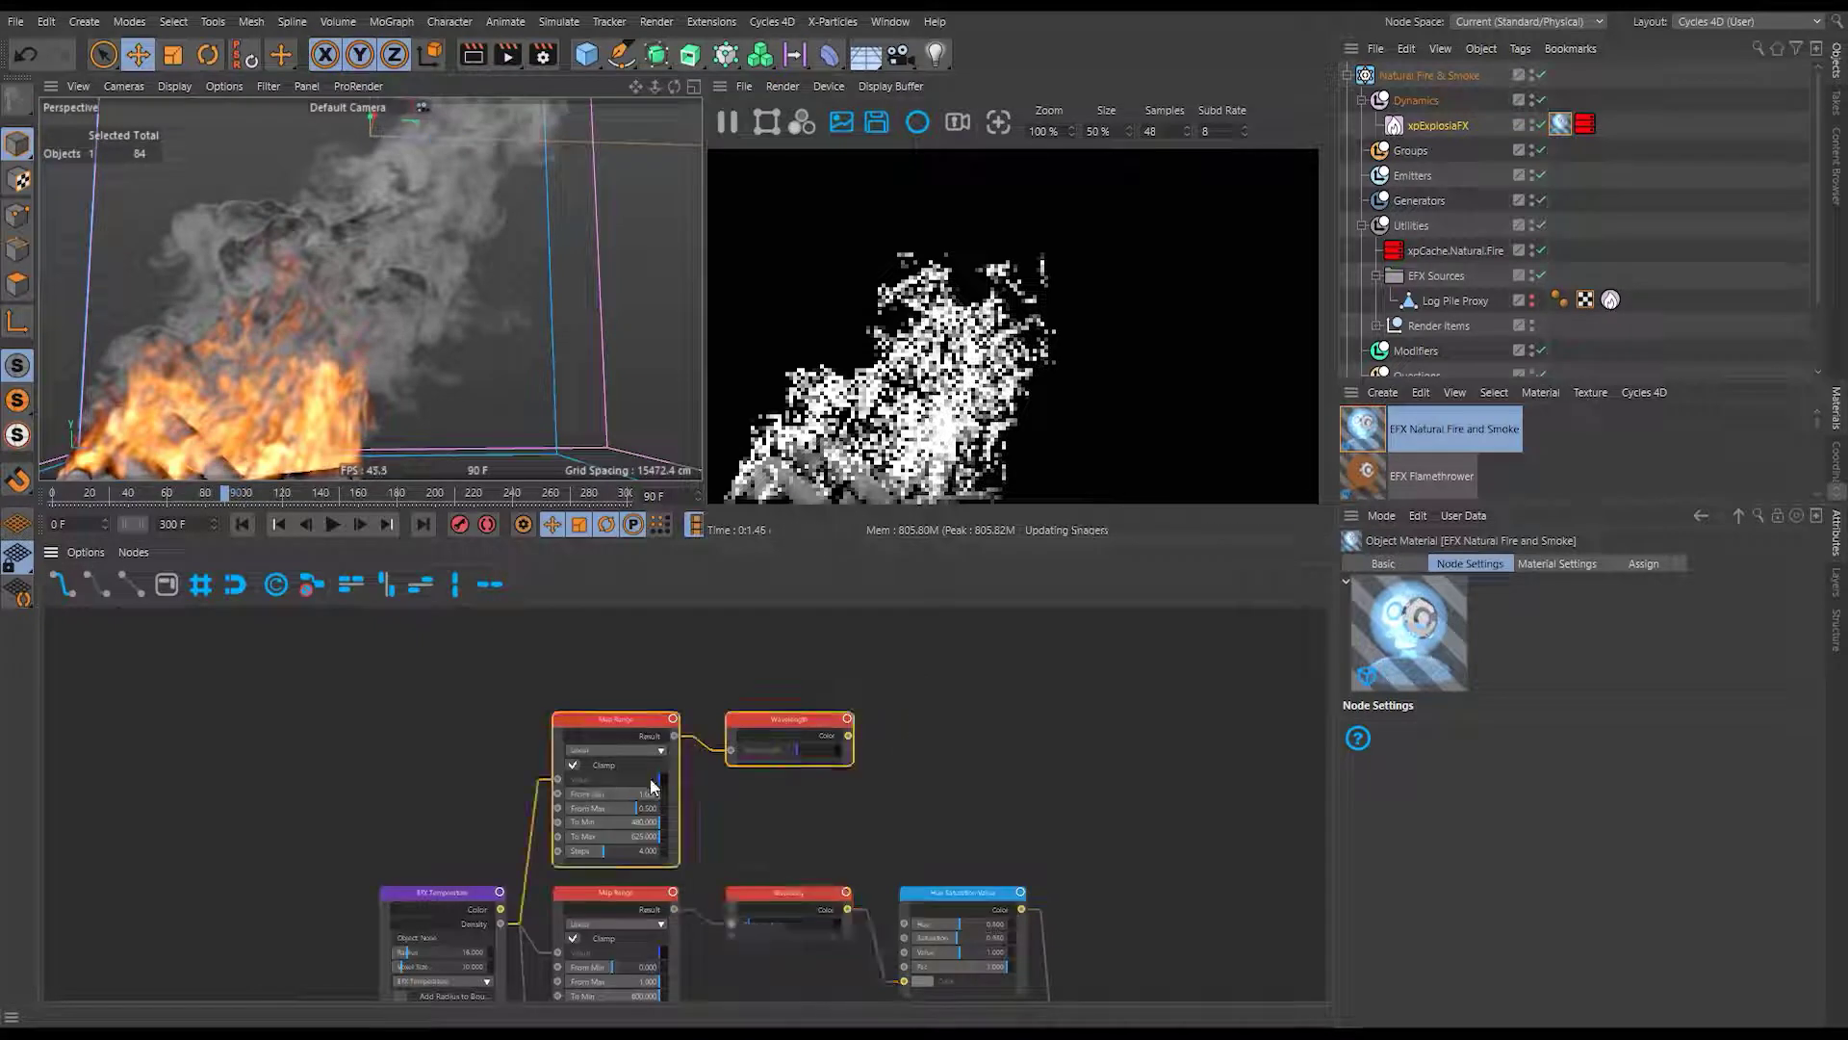
{"action": "key", "text": "Delete"}
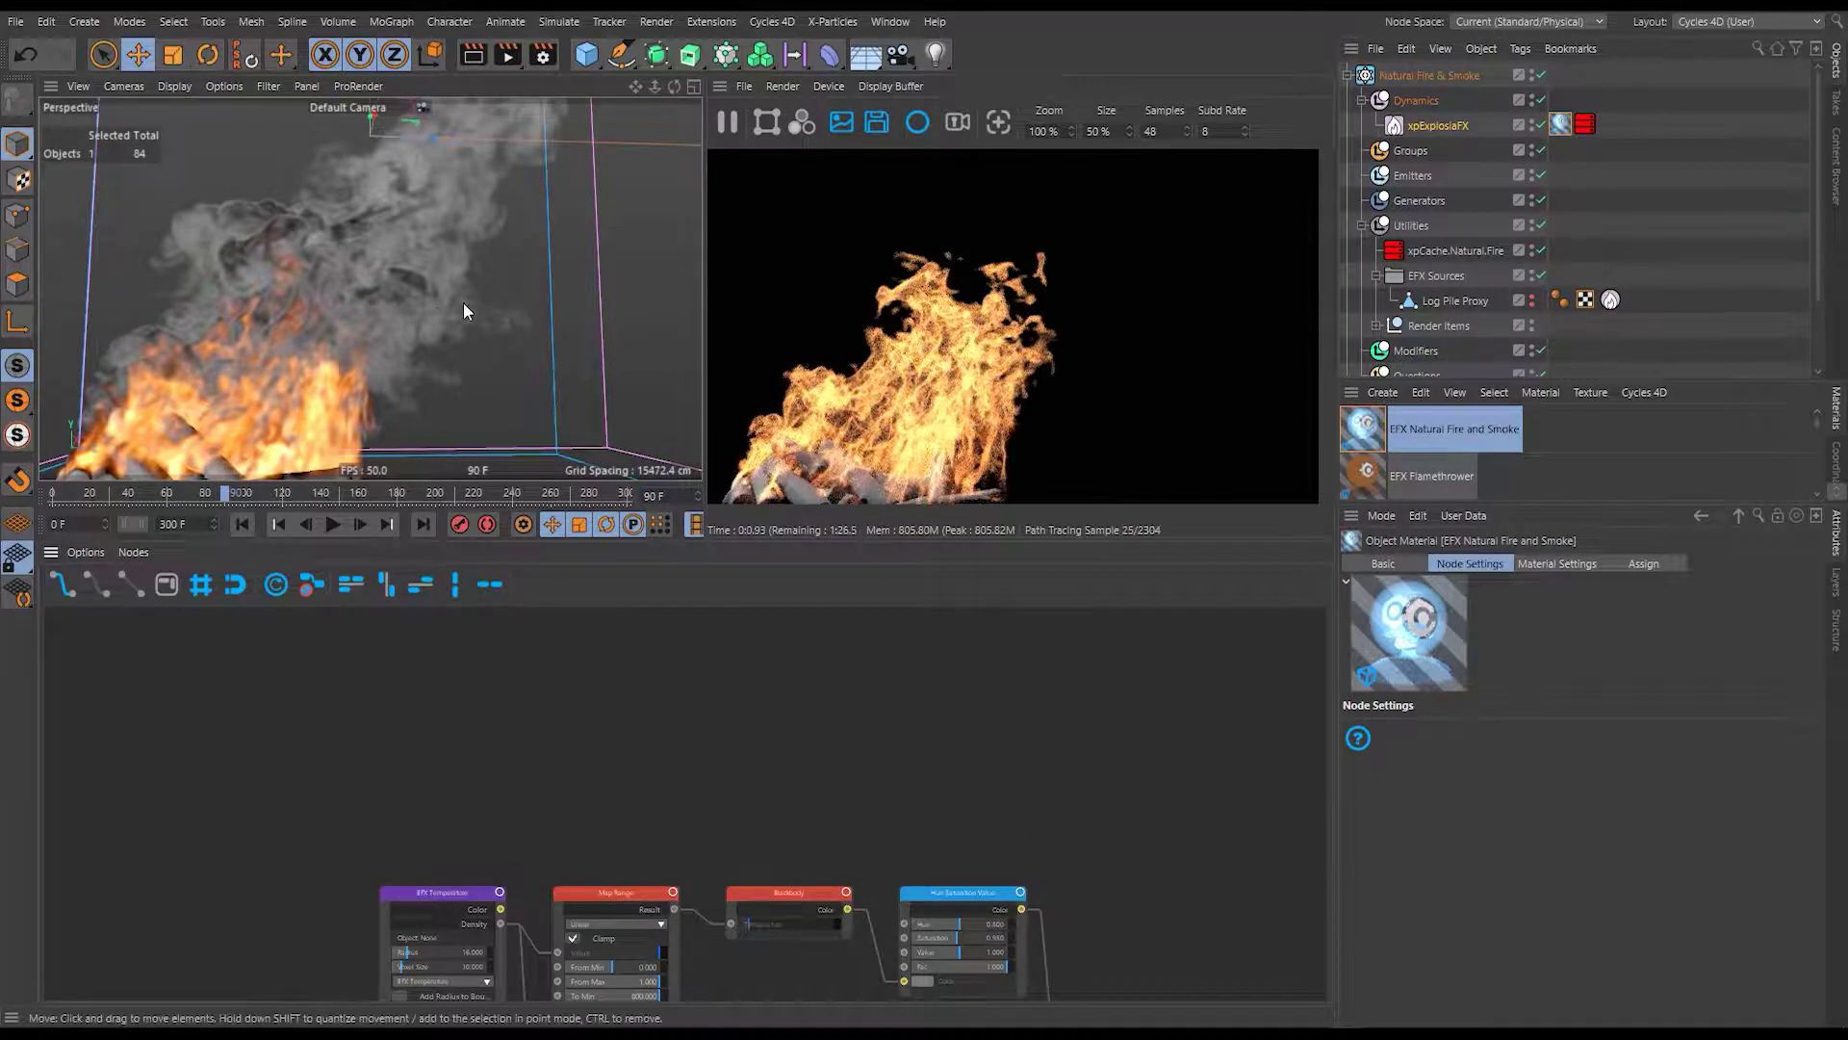
Move the Emission node slightly higher than the Output node, with the whole fire simulation framed in the viewport.
{"action": "left_click_drag", "start_coordinate": [464, 302], "coordinate": [367, 360], "text": "alt"}
{"action": "key", "text": "h"}
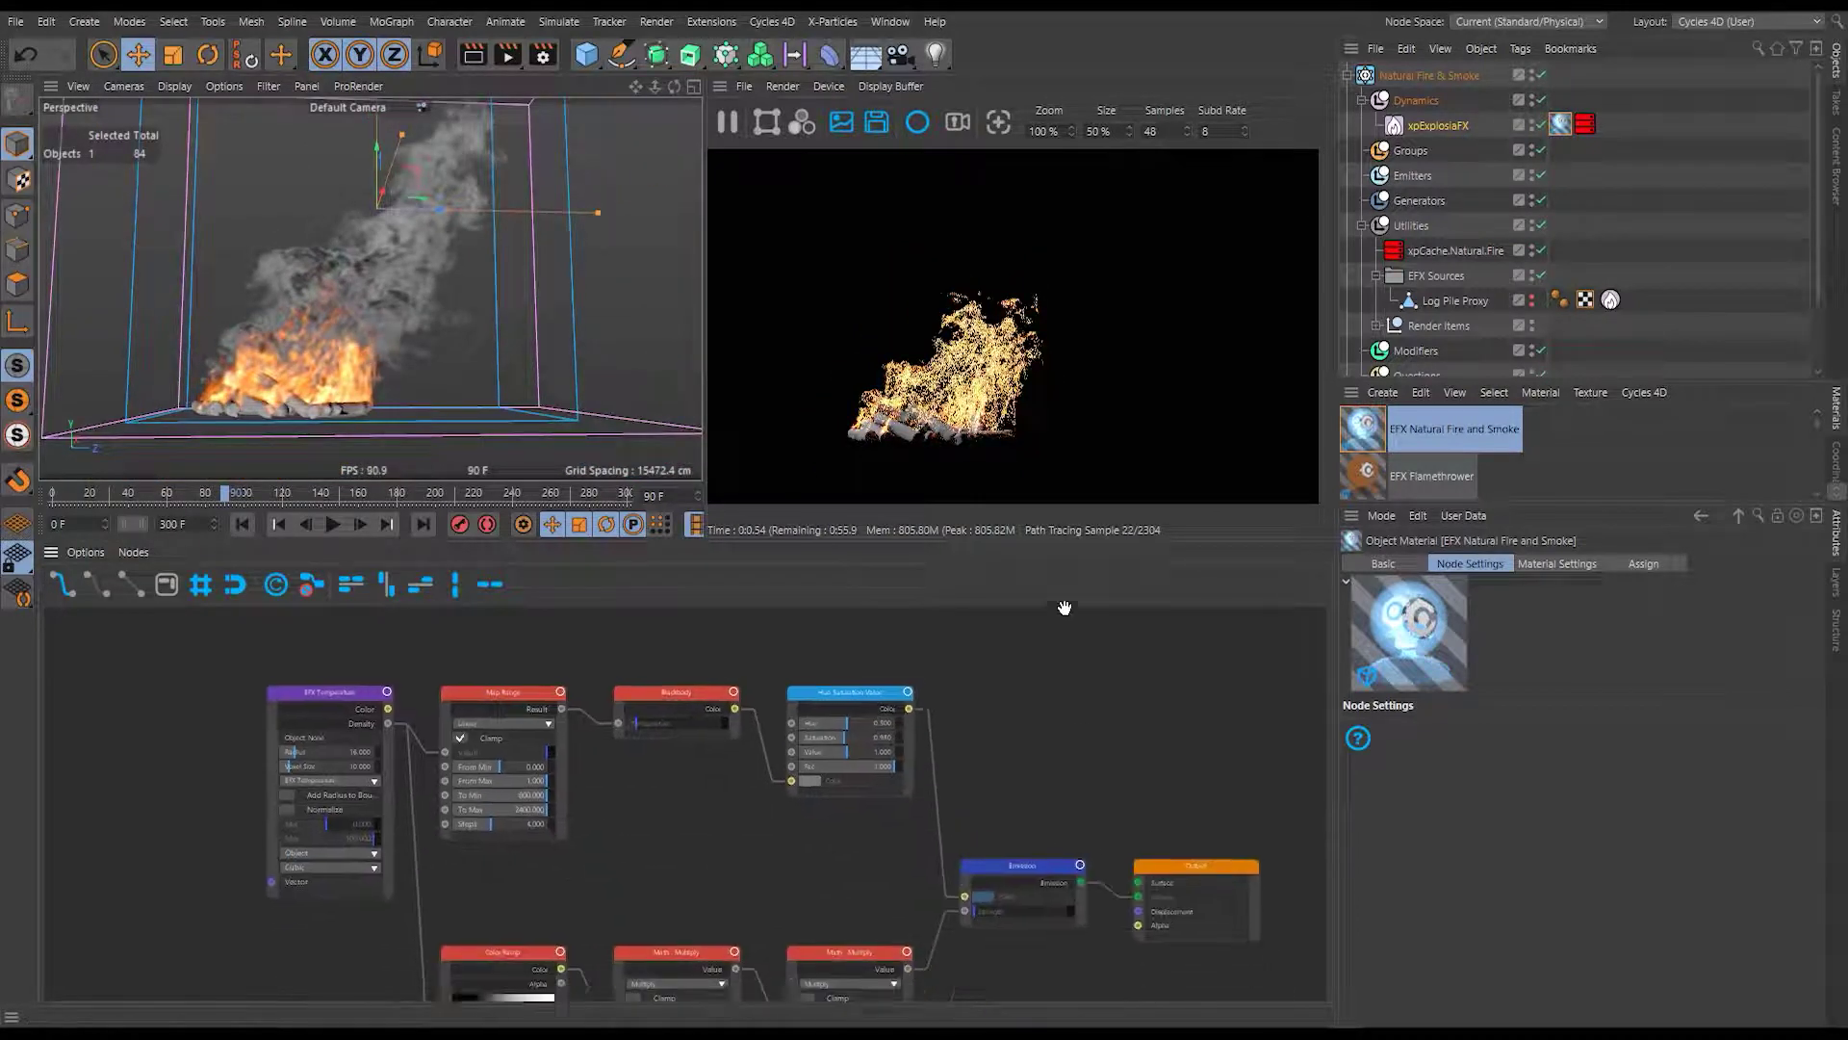
{"action": "scroll", "coordinate": [1020, 719], "scroll_direction": "down", "scroll_amount": 1}
{"action": "middle_click_drag", "start_coordinate": [1020, 719], "coordinate": [1065, 732]}
{"action": "left_click_drag", "start_coordinate": [1051, 783], "coordinate": [1044, 735]}
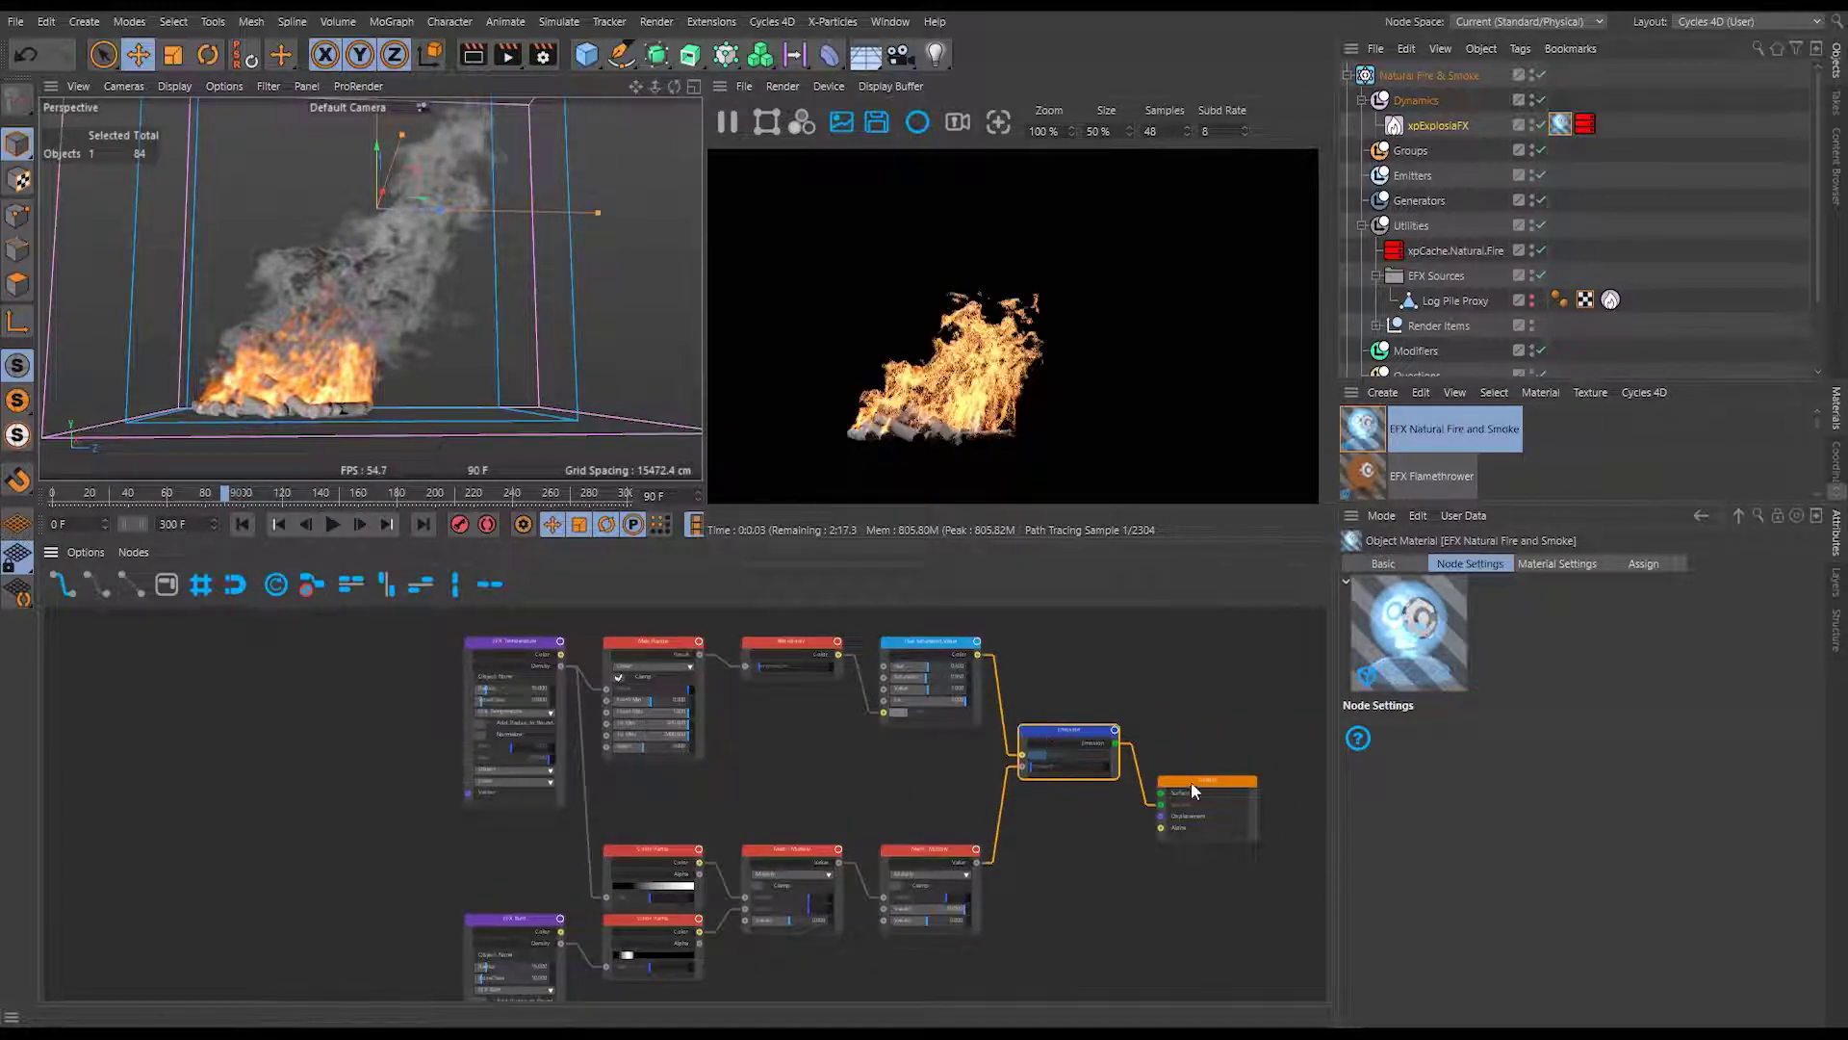
Move the Output node well above the flame node network, clear of the Emission node.
{"action": "left_click_drag", "start_coordinate": [1192, 782], "coordinate": [1209, 639]}
{"action": "middle_click_drag", "start_coordinate": [1209, 640], "coordinate": [1008, 671]}
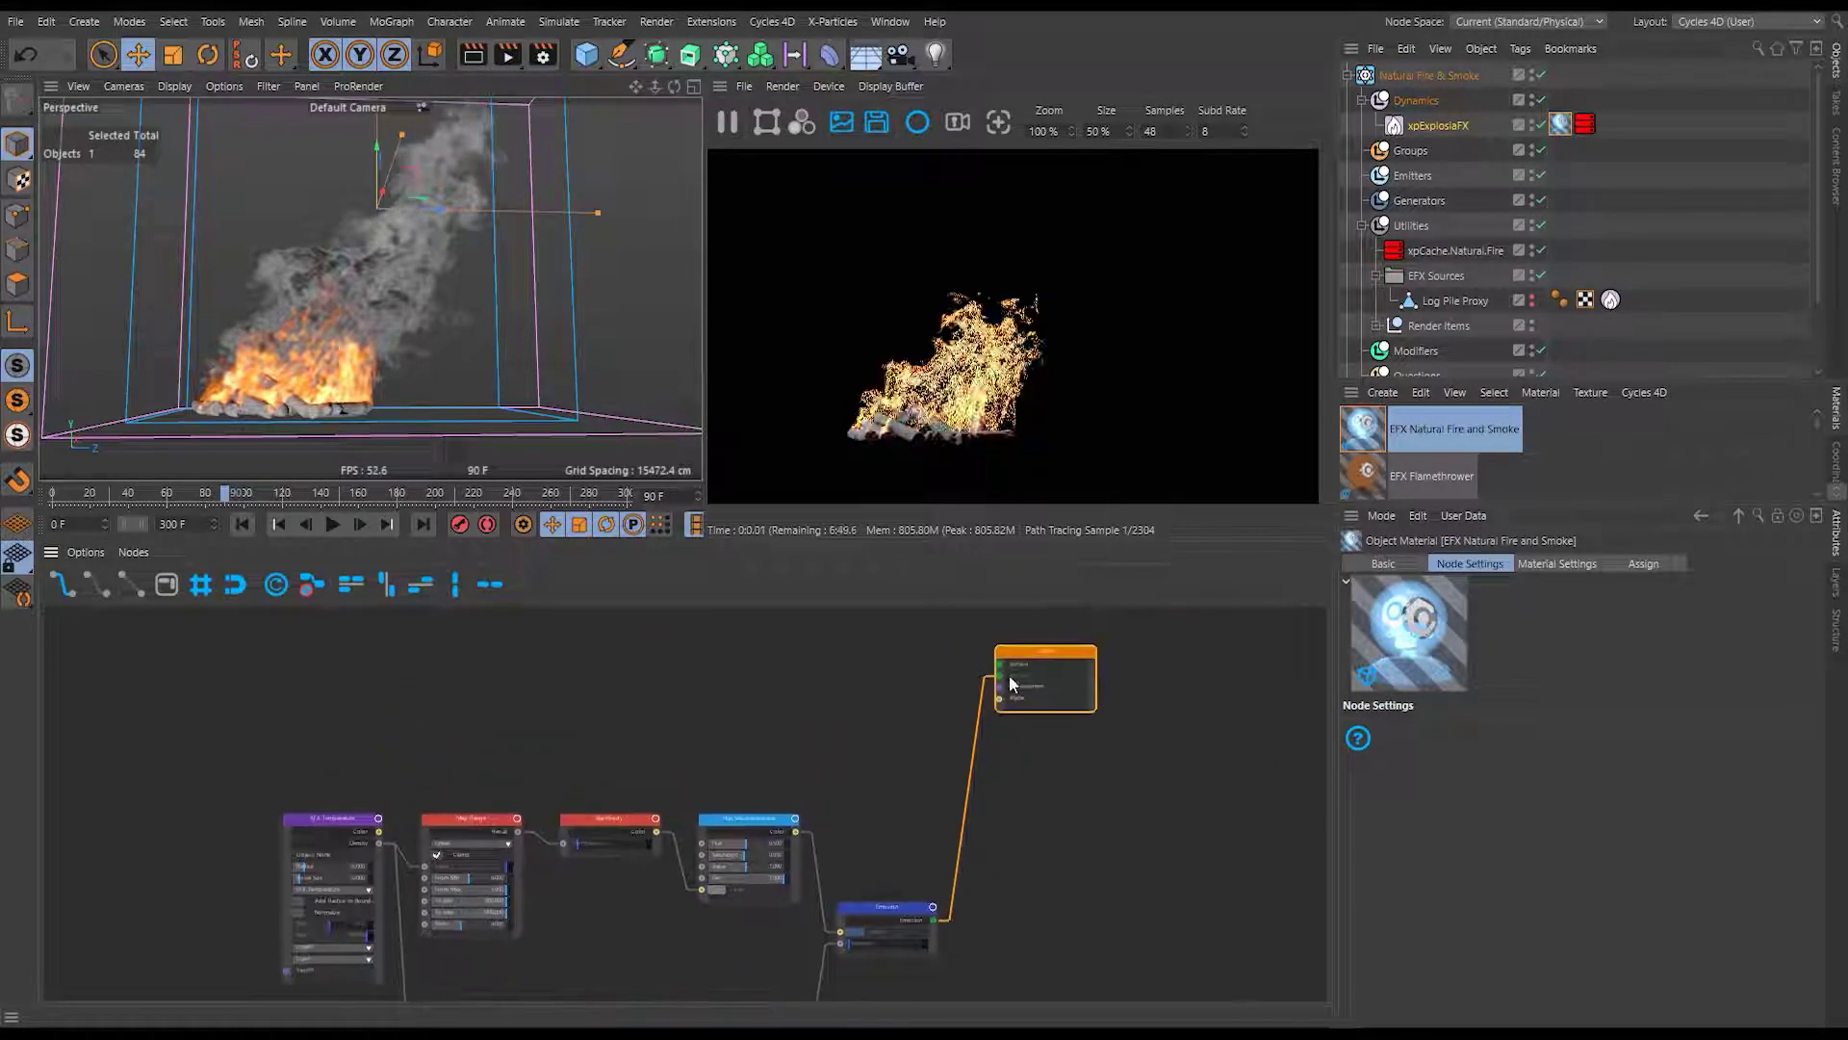
{"action": "left_click_drag", "start_coordinate": [1008, 670], "coordinate": [1090, 621]}
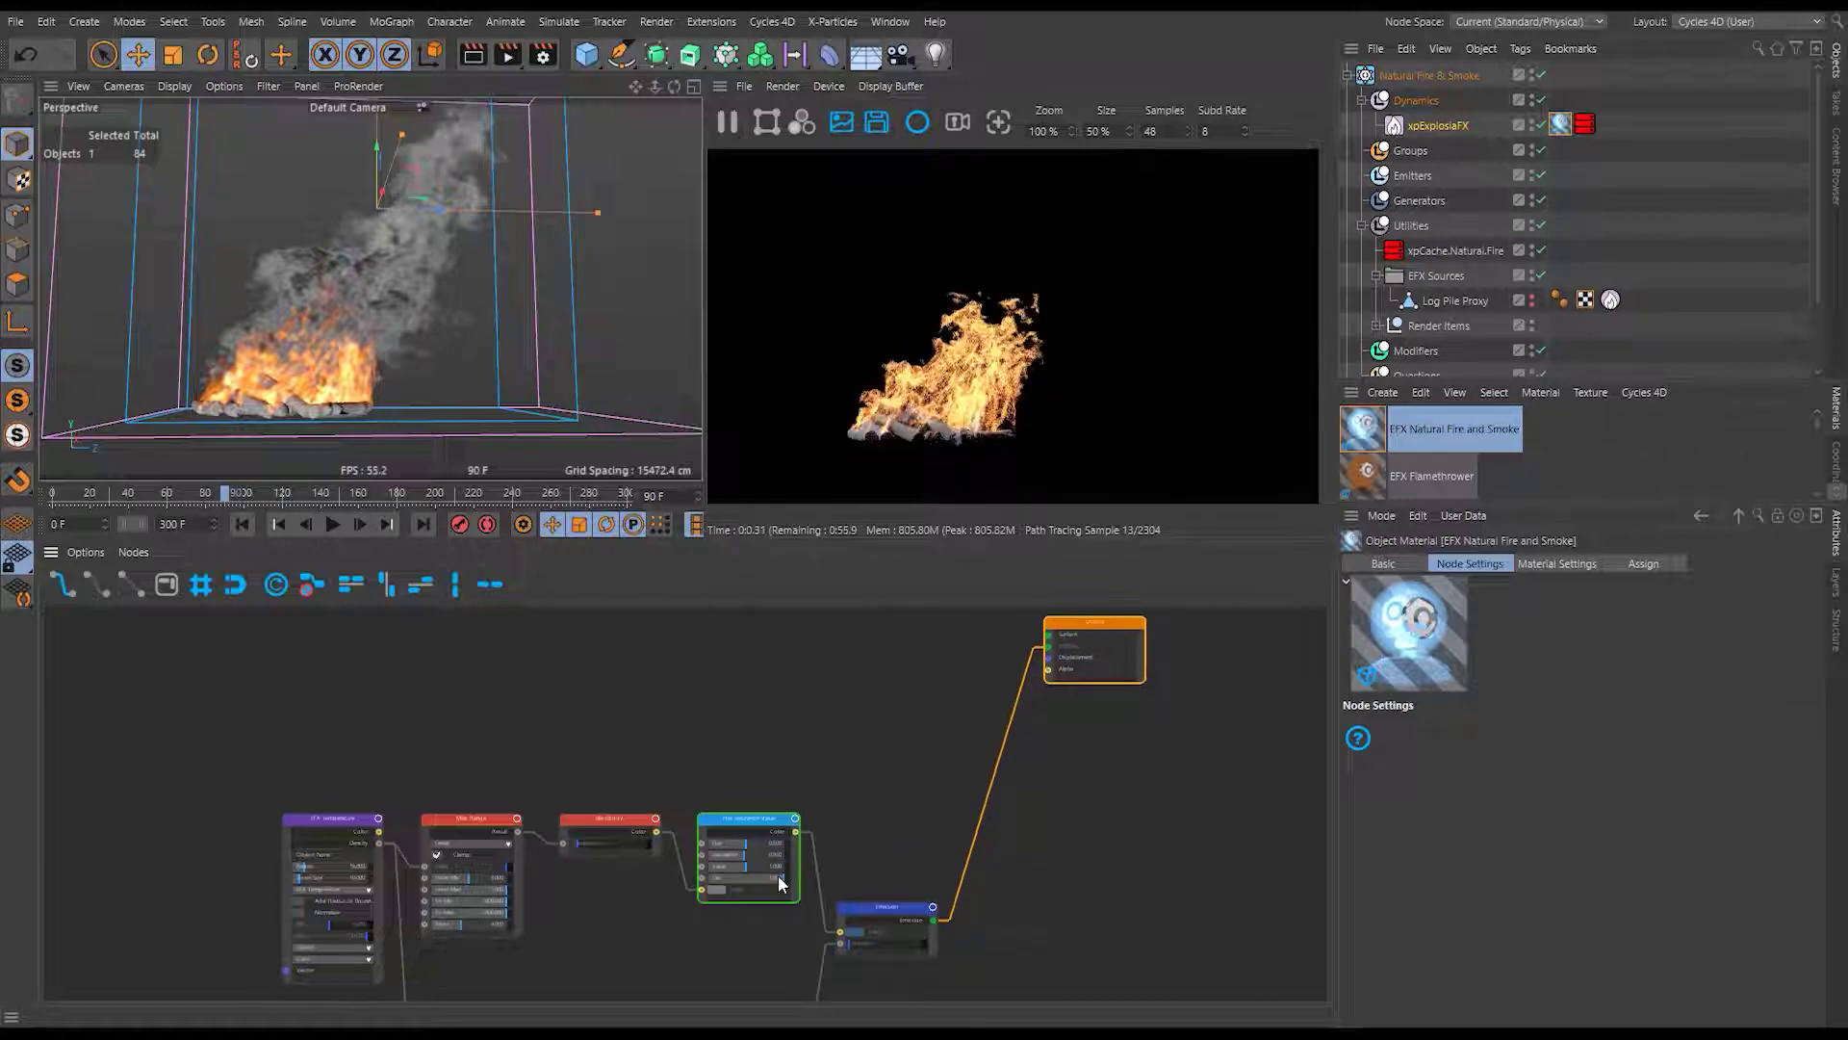
Group all the flame nodes, from EFX Temperature and EFX Burn through Emission, into one frame, leaving the Output node outside.
{"action": "middle_click_drag", "start_coordinate": [778, 875], "coordinate": [1047, 740]}
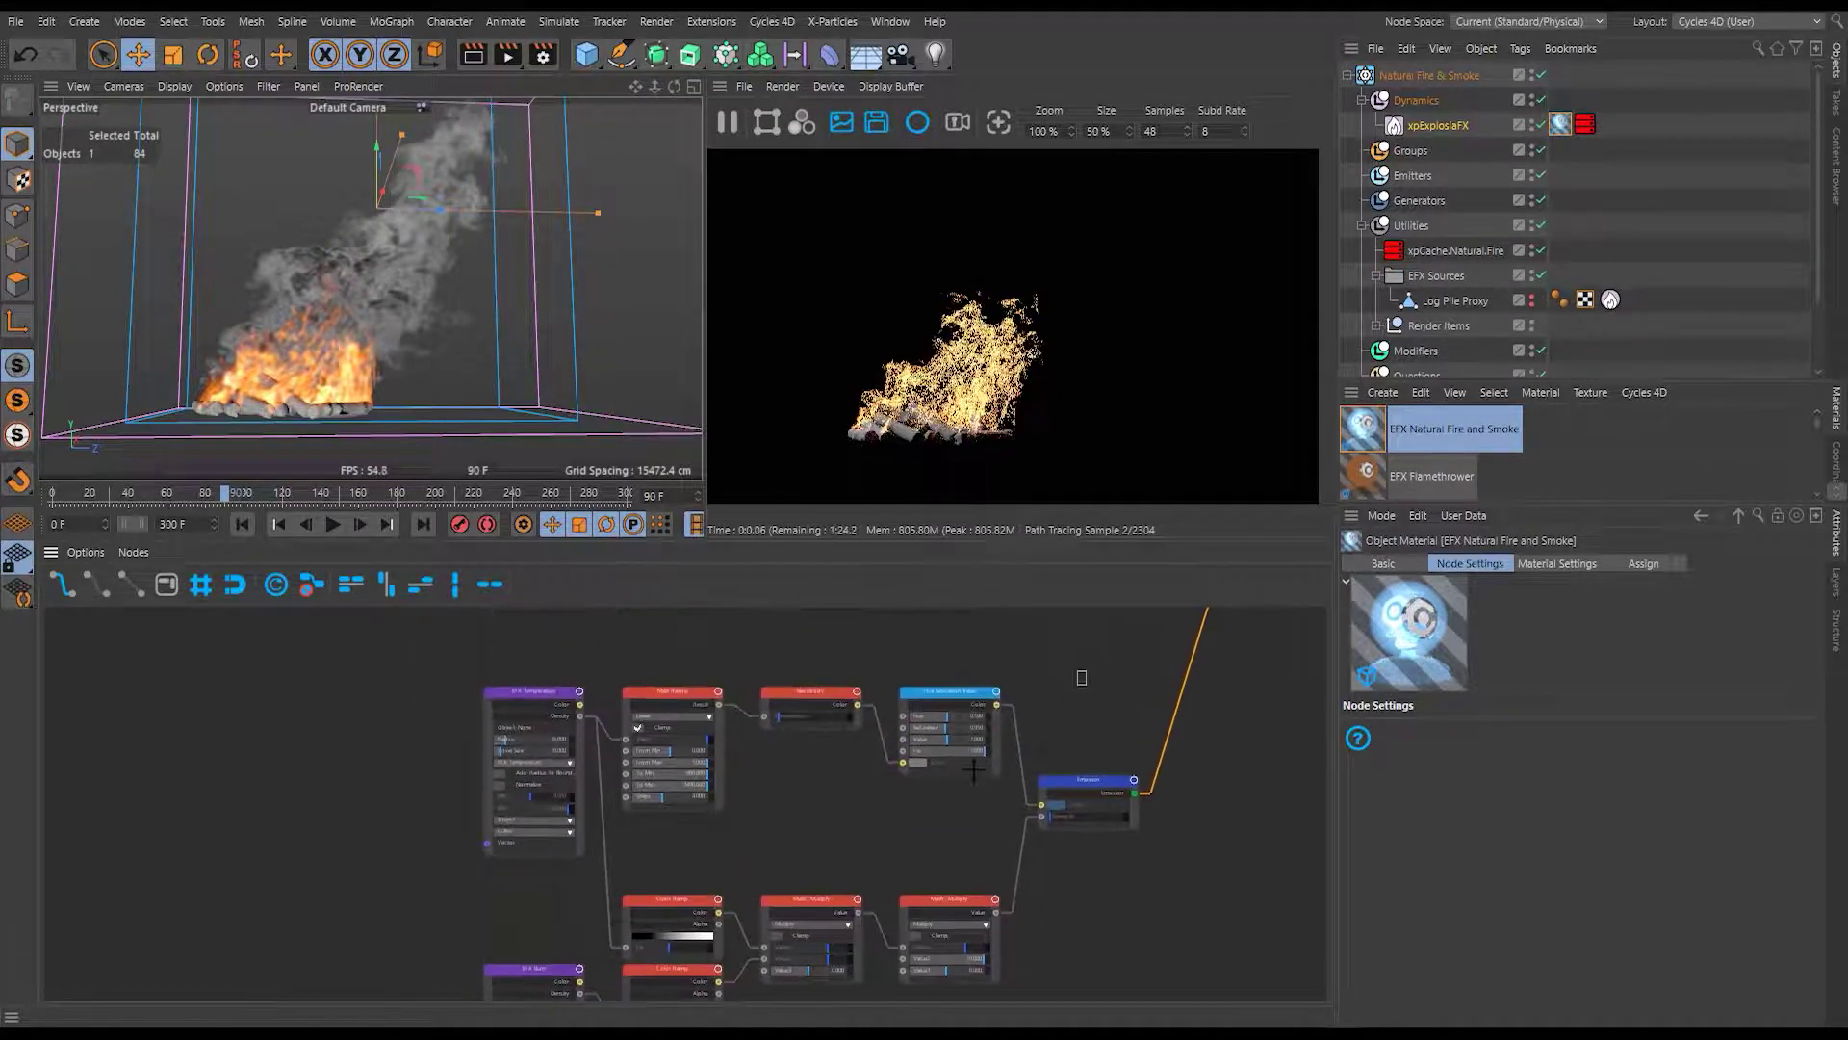
{"action": "left_click_drag", "start_coordinate": [1093, 667], "coordinate": [478, 1002]}
{"action": "middle_click_drag", "start_coordinate": [876, 811], "coordinate": [834, 731]}
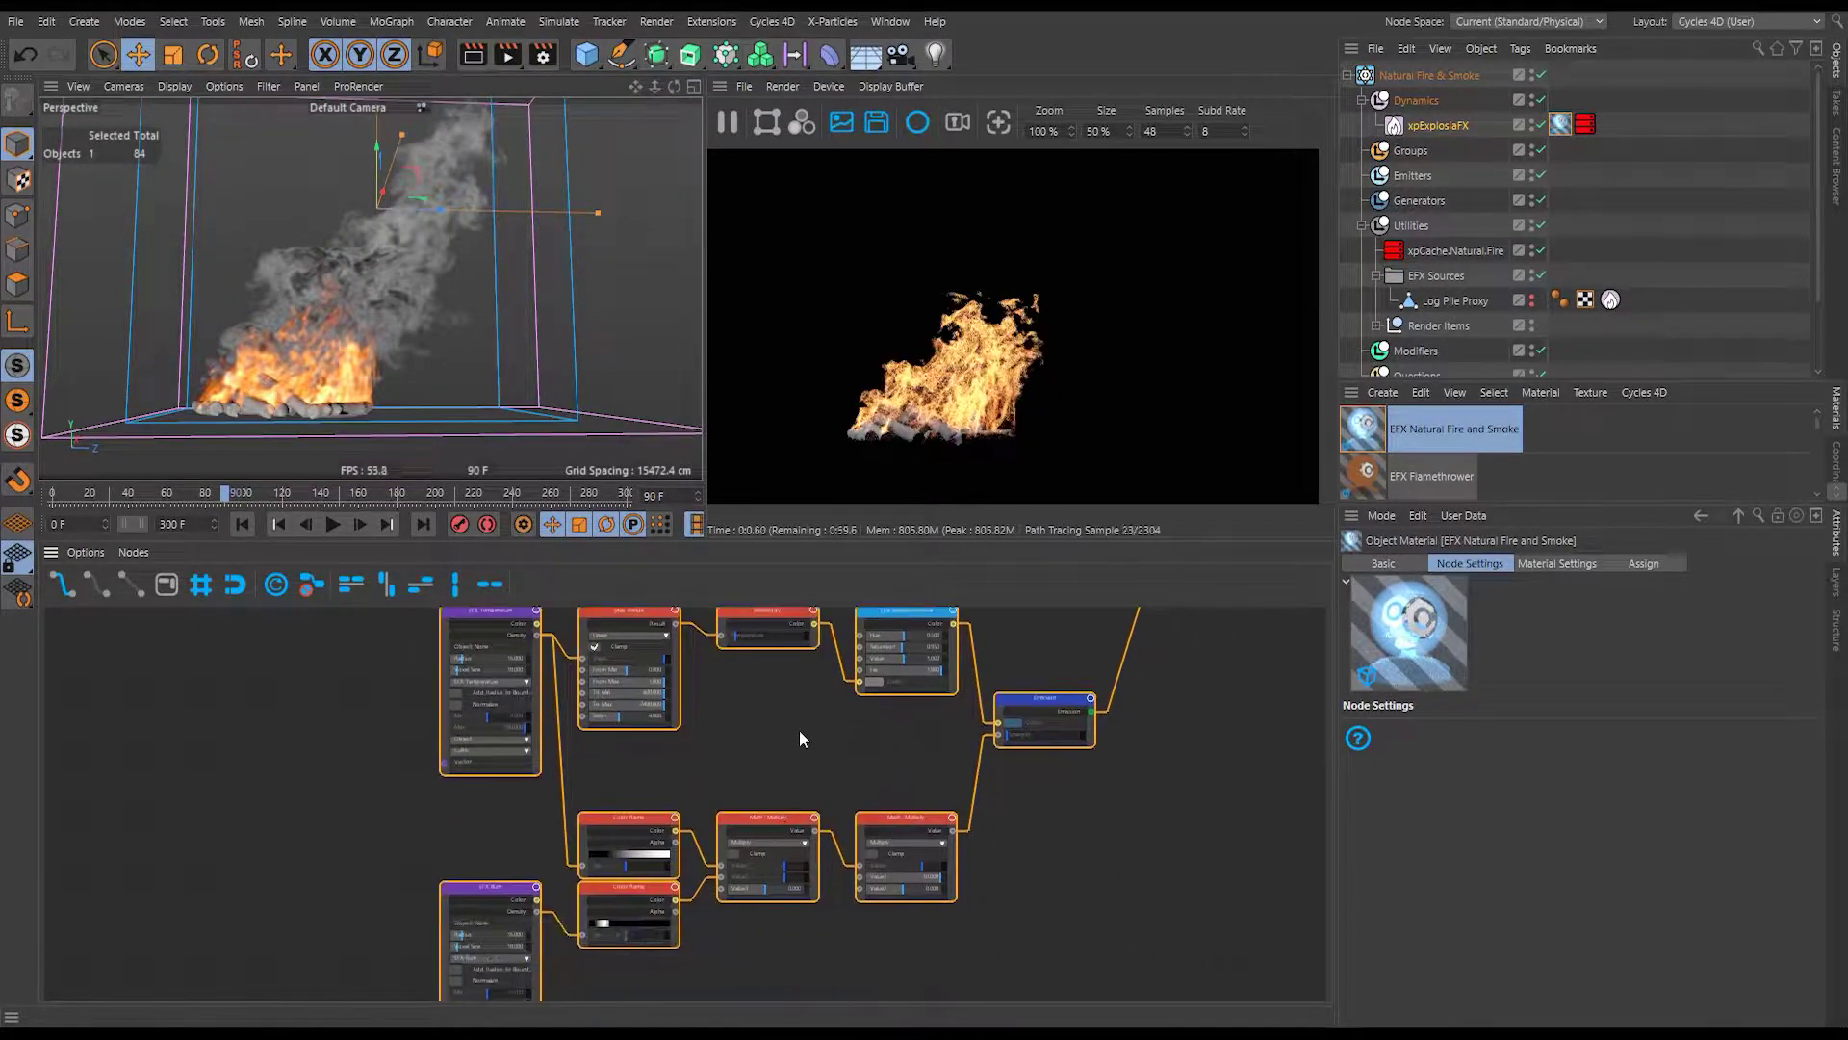
{"action": "key", "text": "ctrl+g"}
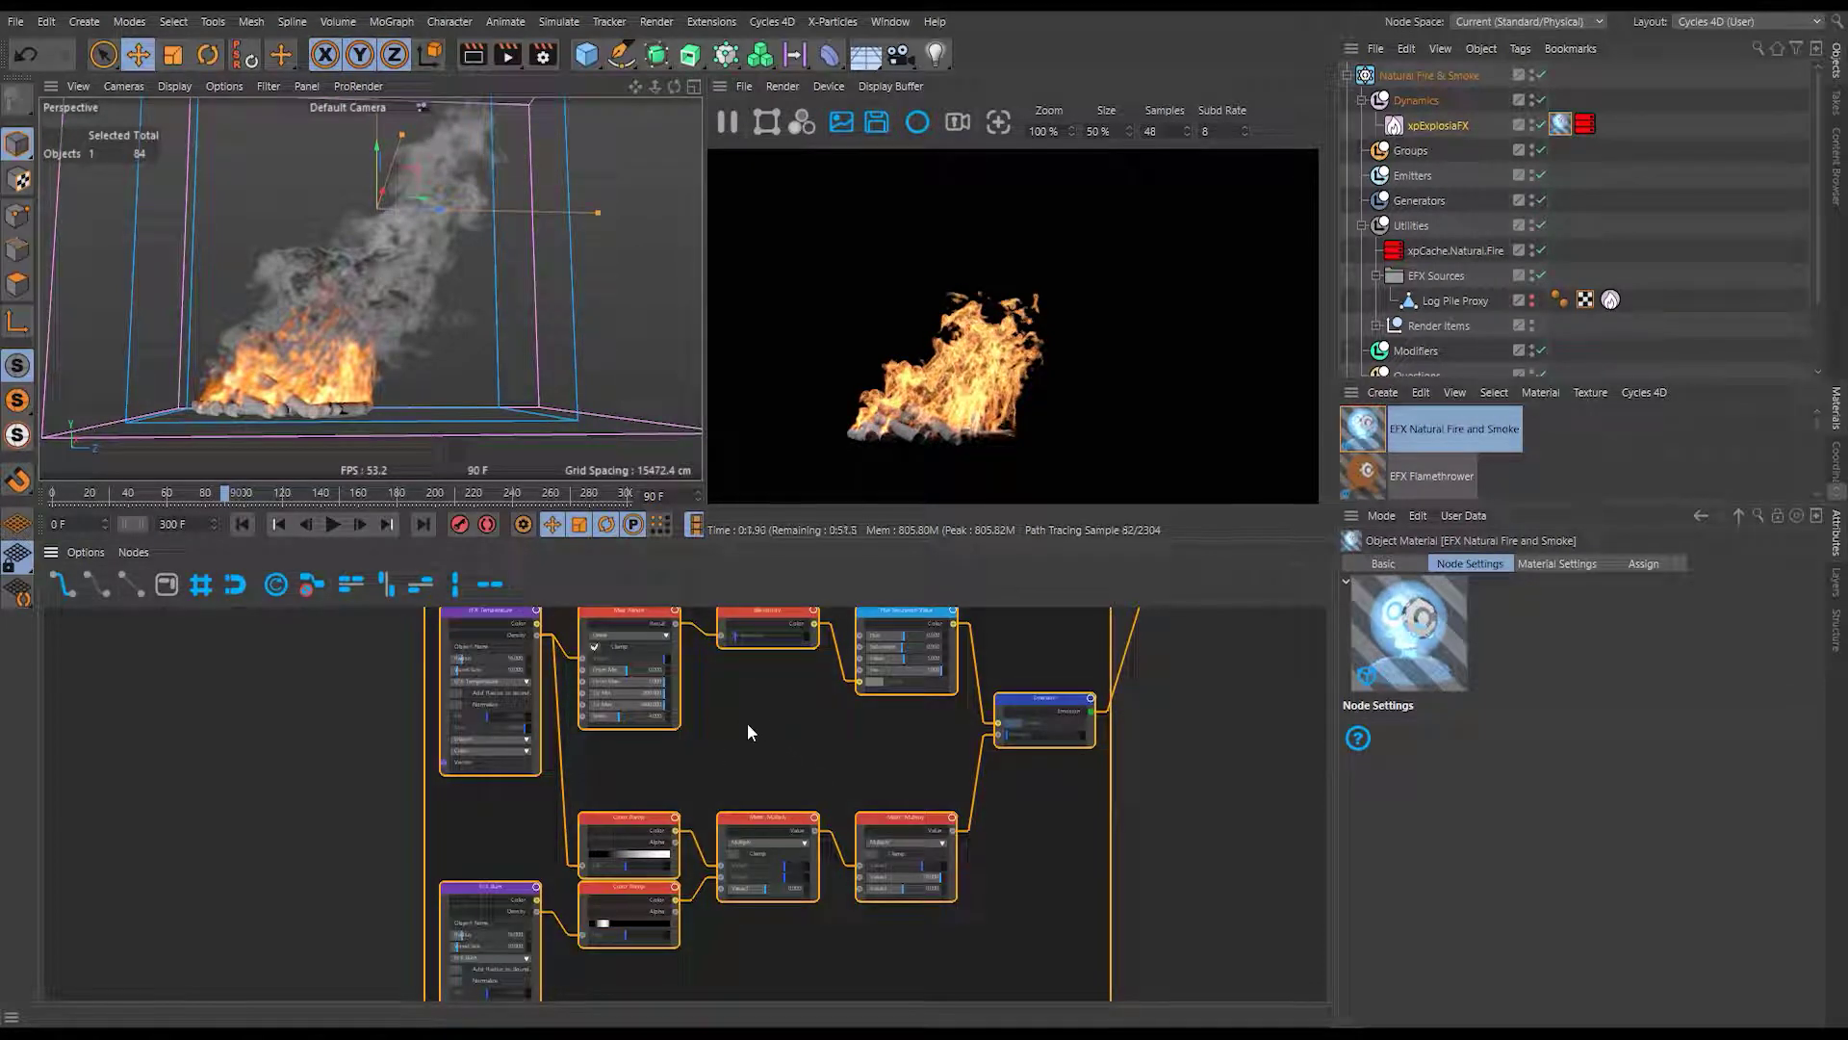
Rename the frame around the fire nodes as Flames.
{"action": "middle_click_drag", "start_coordinate": [747, 724], "coordinate": [757, 764]}
{"action": "left_click", "coordinate": [760, 626]}
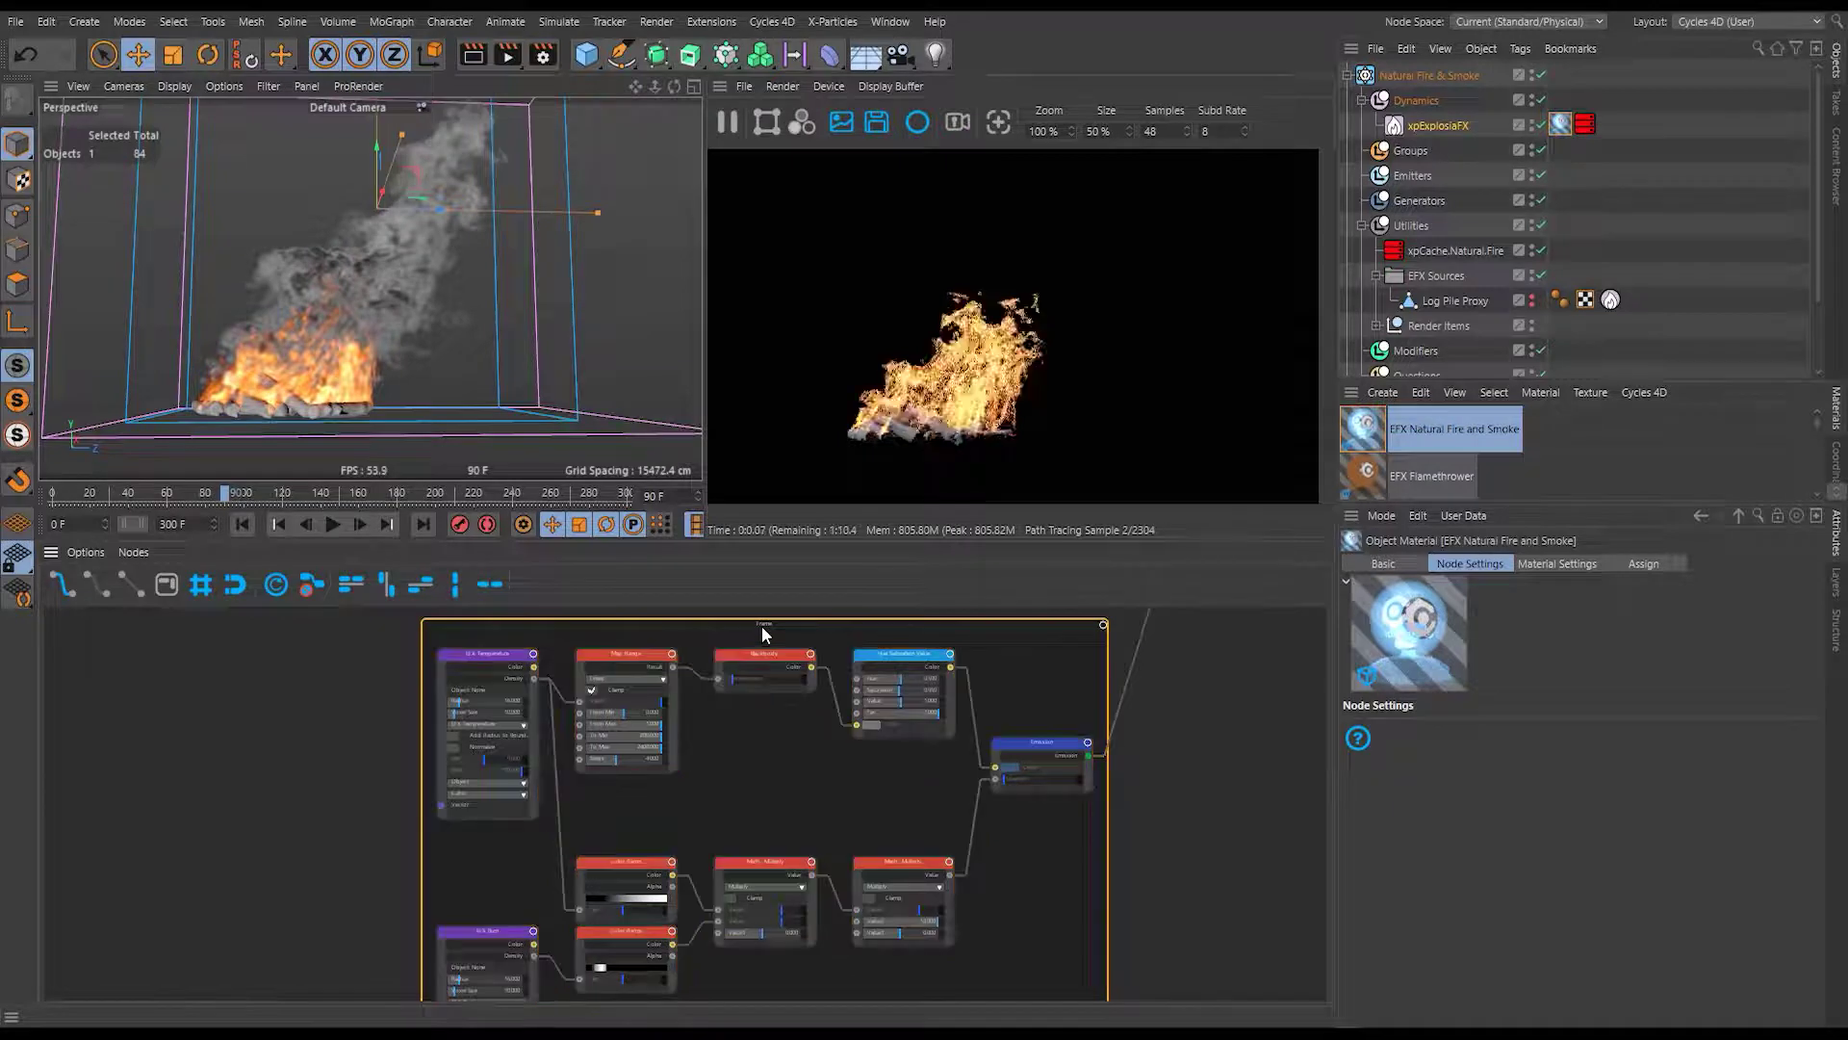
{"action": "scroll", "coordinate": [761, 626], "scroll_direction": "up", "scroll_amount": 4}
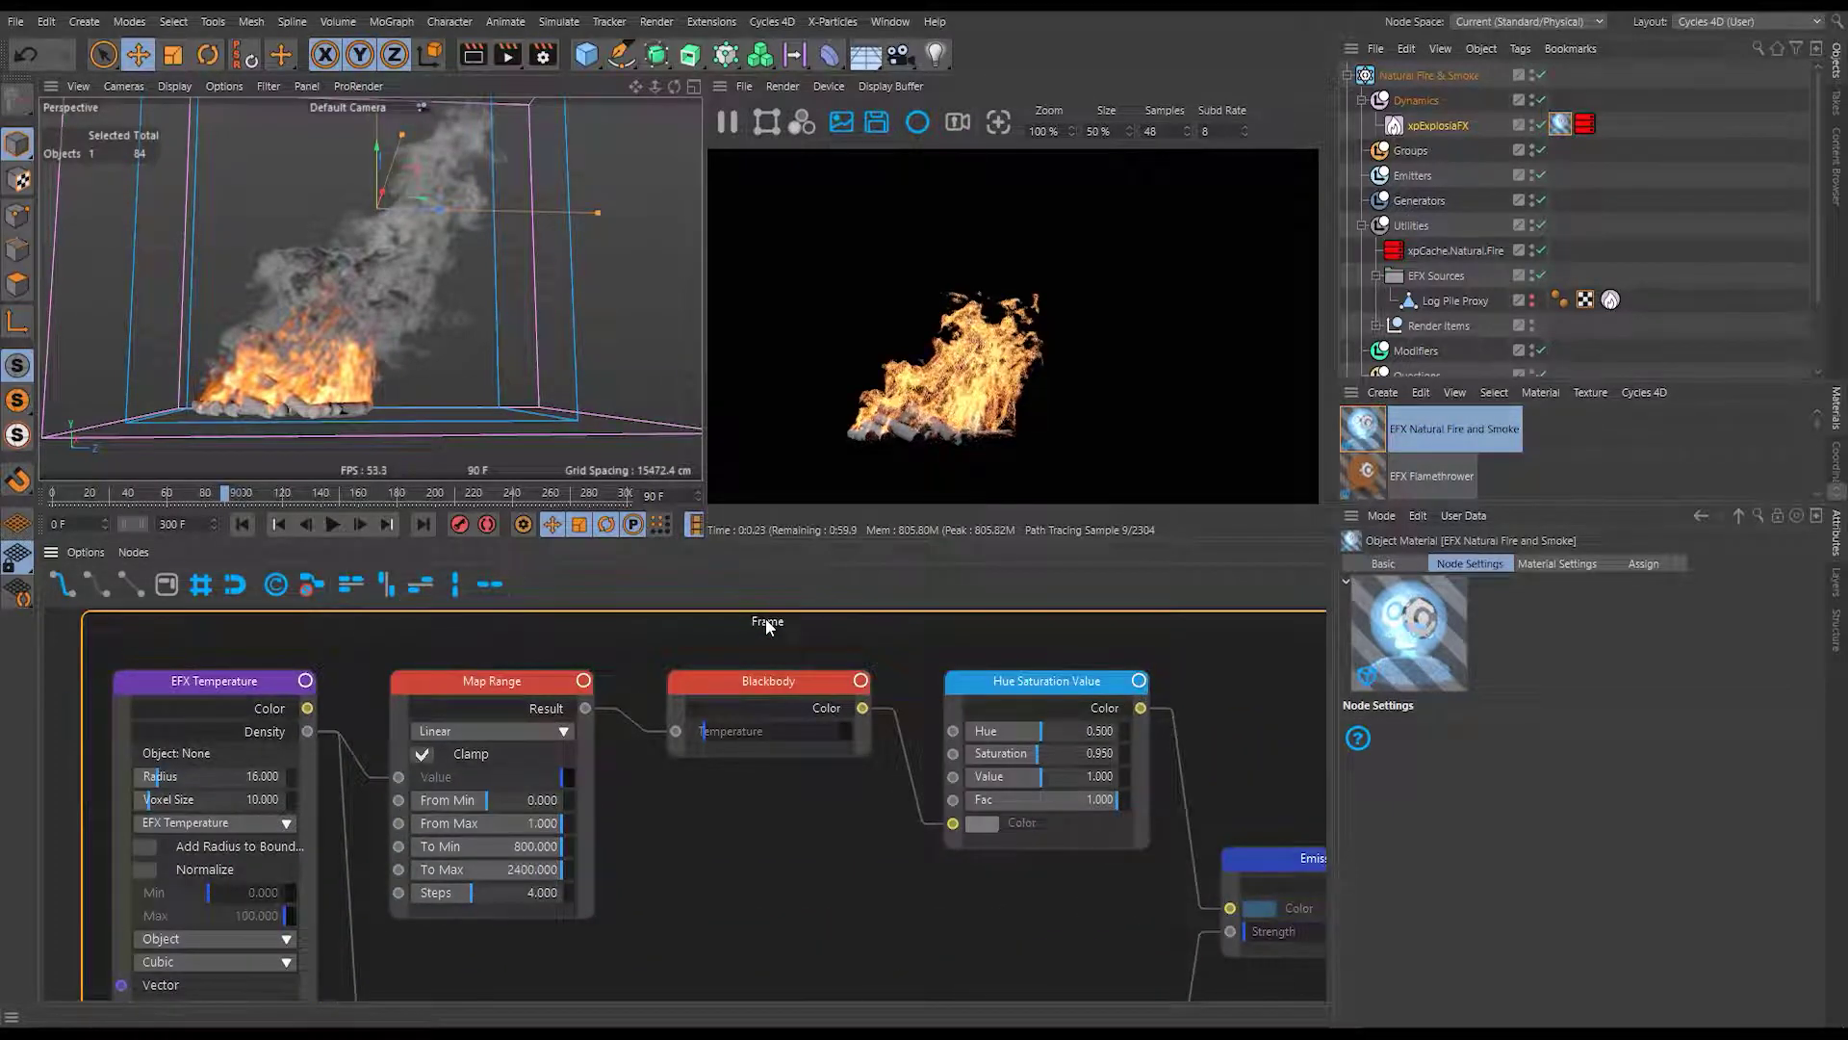
{"action": "double_click", "coordinate": [767, 627]}
{"action": "type", "text": "Fla"}
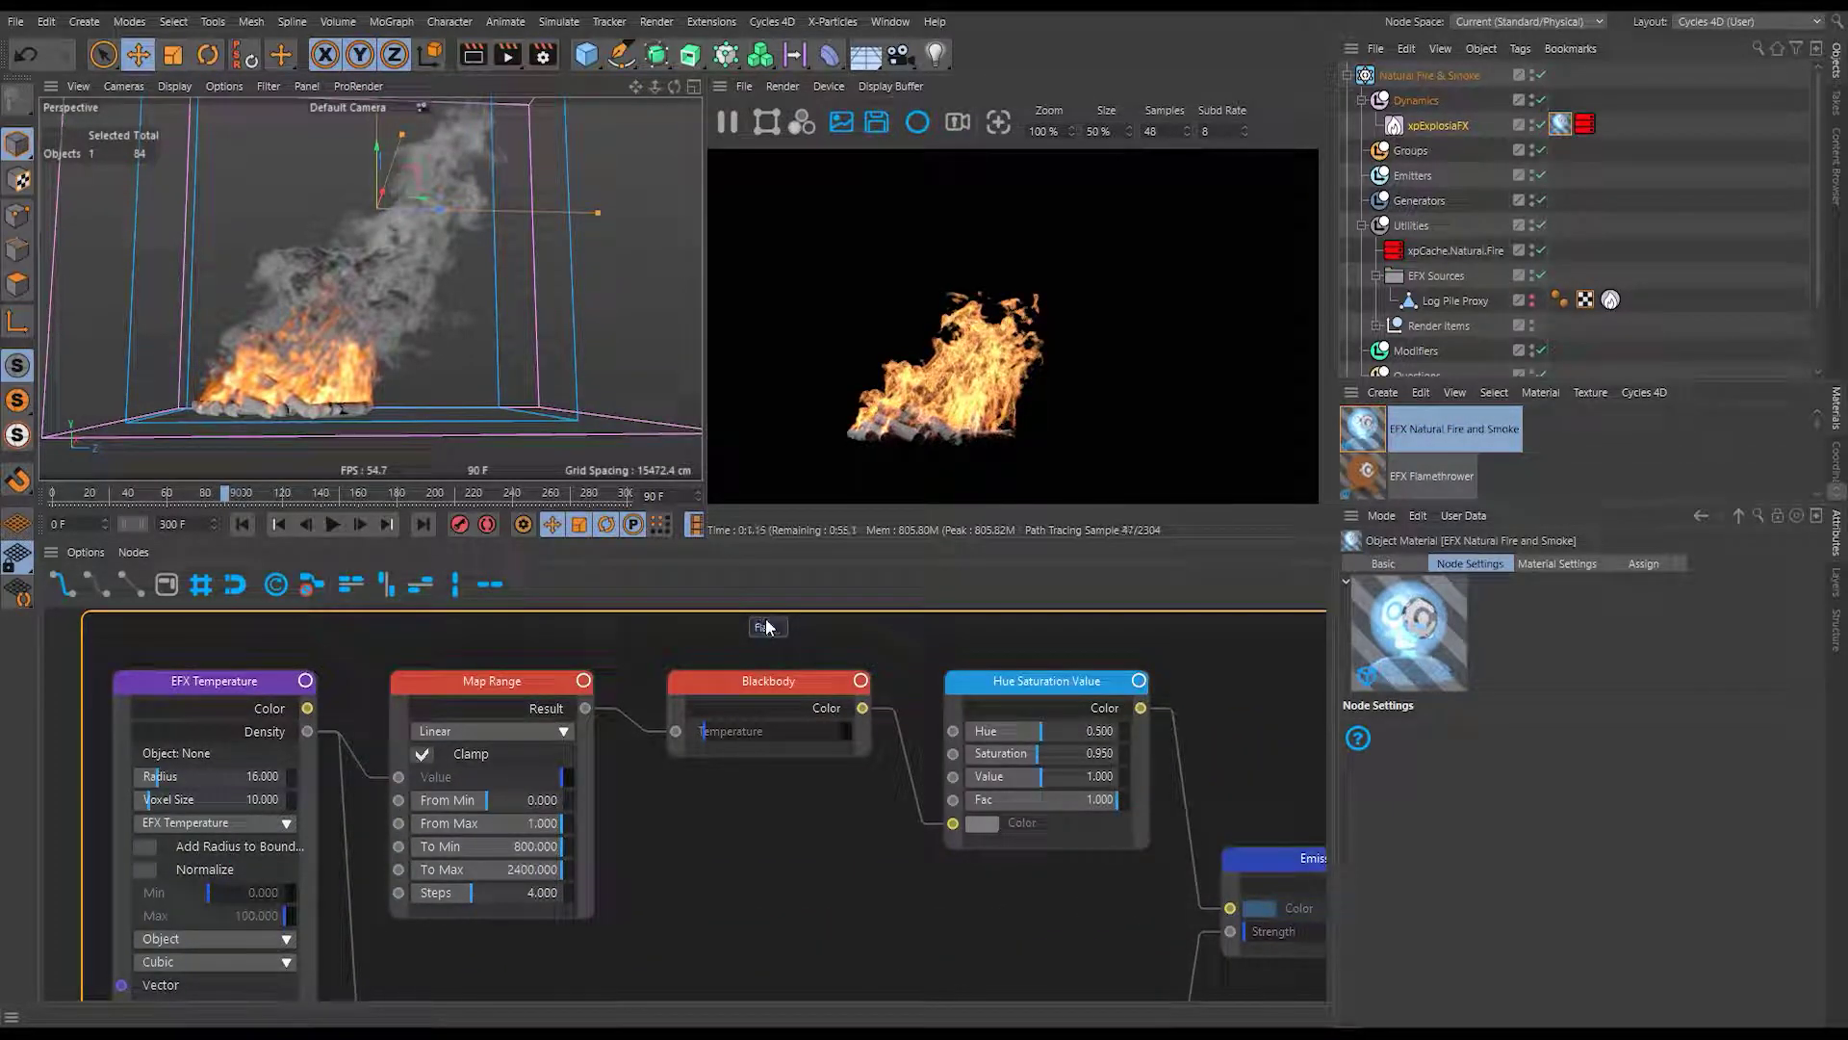
{"action": "type", "text": "mes"}
{"action": "key", "text": "Return"}
{"action": "left_click", "coordinate": [849, 729]}
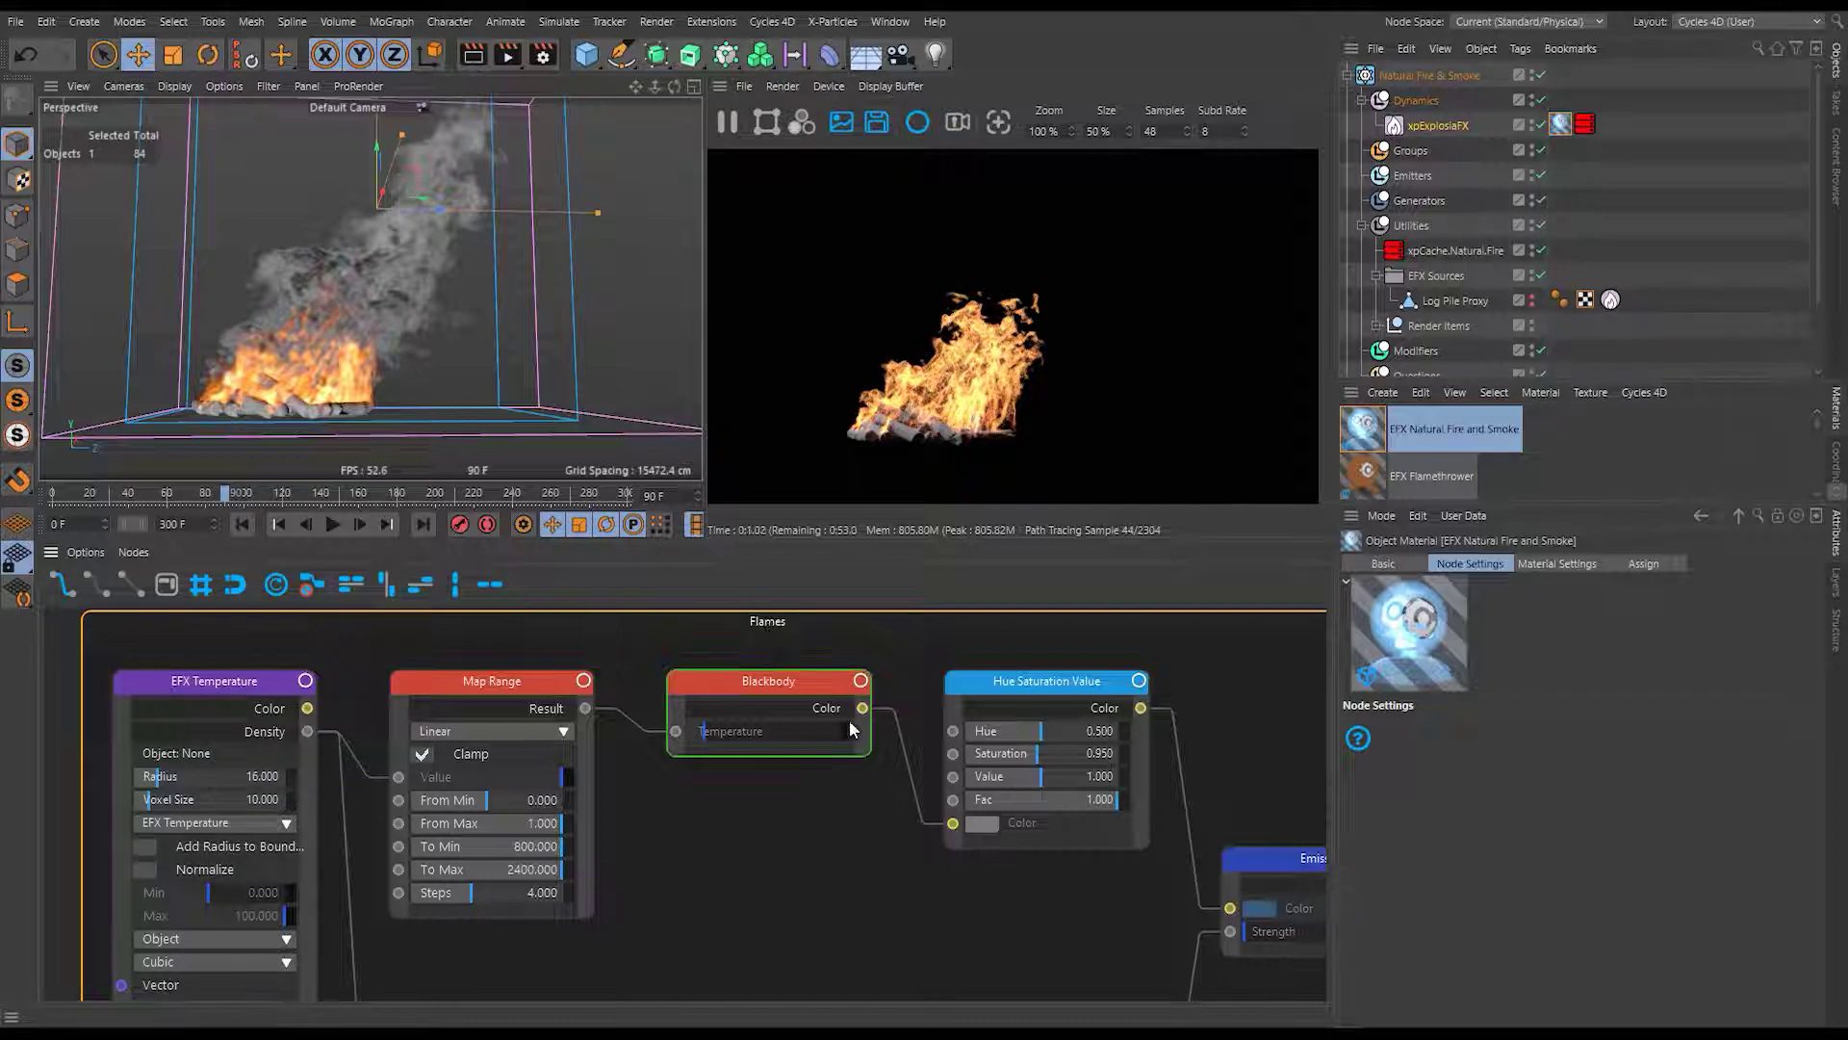
Duplicate the EFX Temperature node into the empty space above the Flames frame and switch the copy's data channel to EFX Smoke.
{"action": "scroll", "coordinate": [774, 691], "scroll_direction": "down", "scroll_amount": 4}
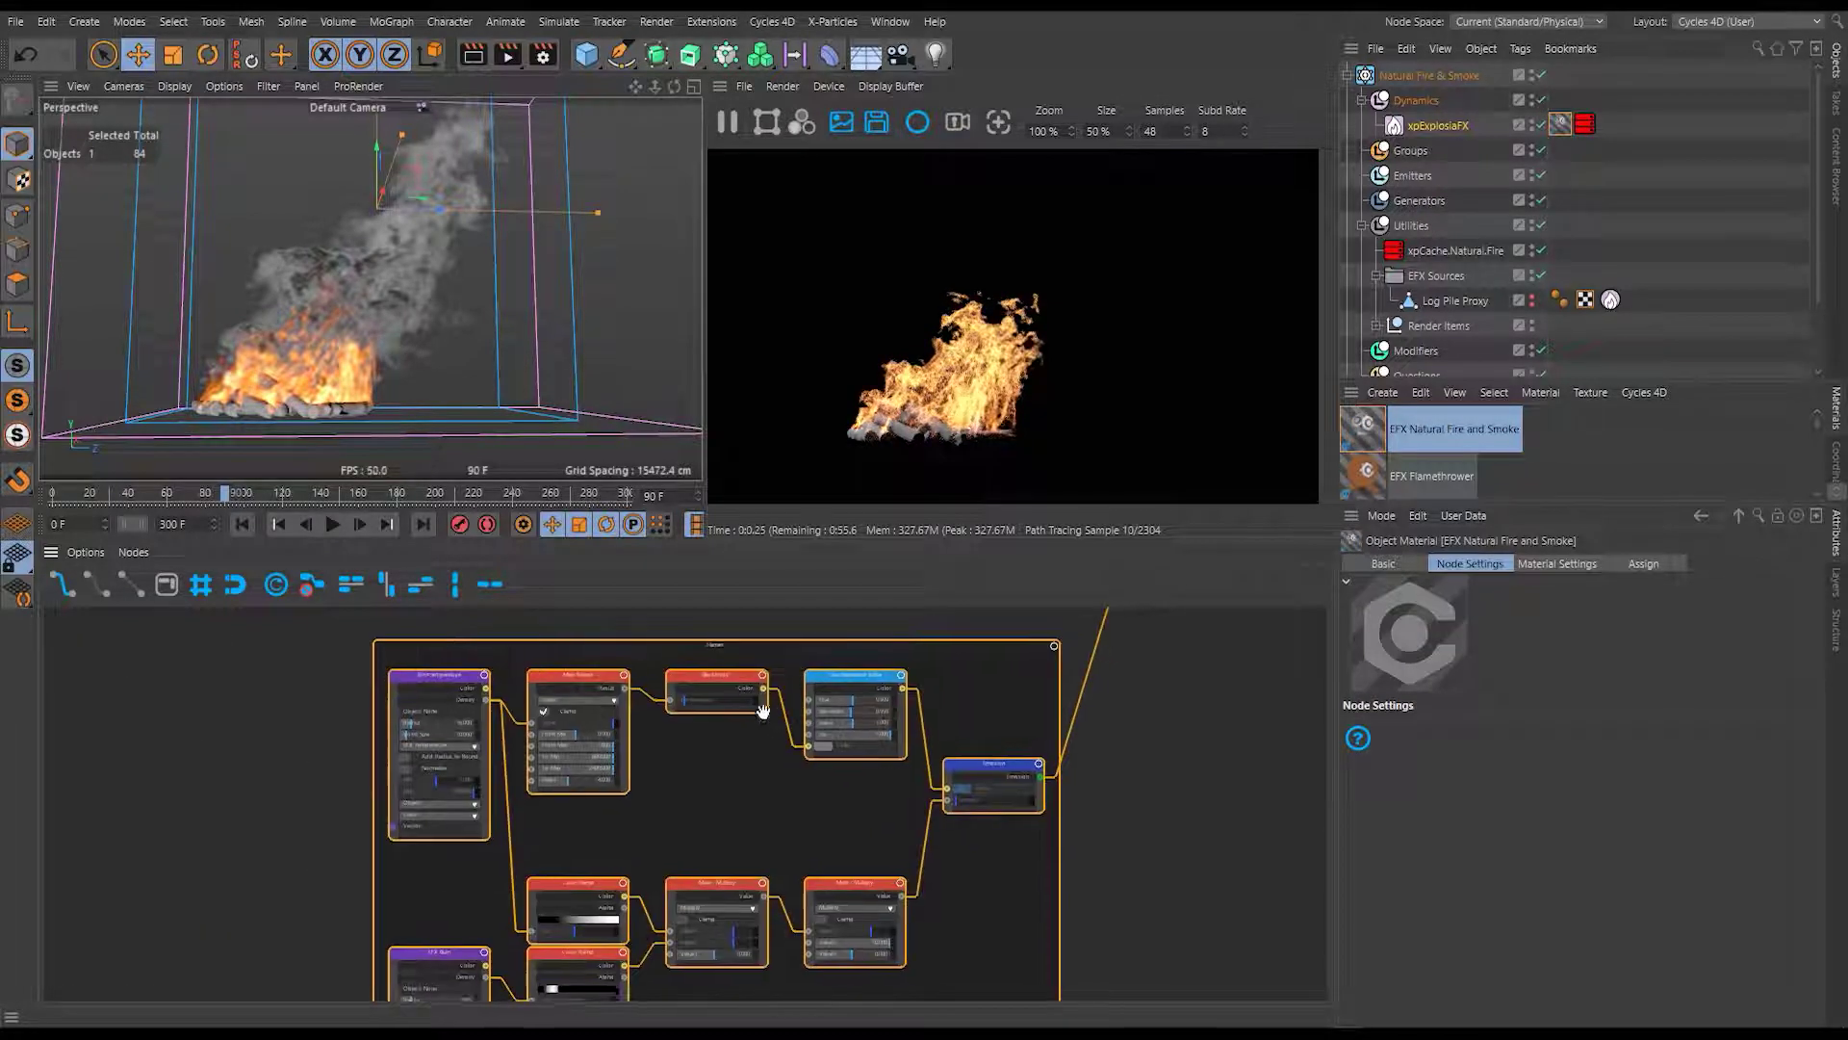
{"action": "middle_click_drag", "start_coordinate": [762, 711], "coordinate": [784, 801]}
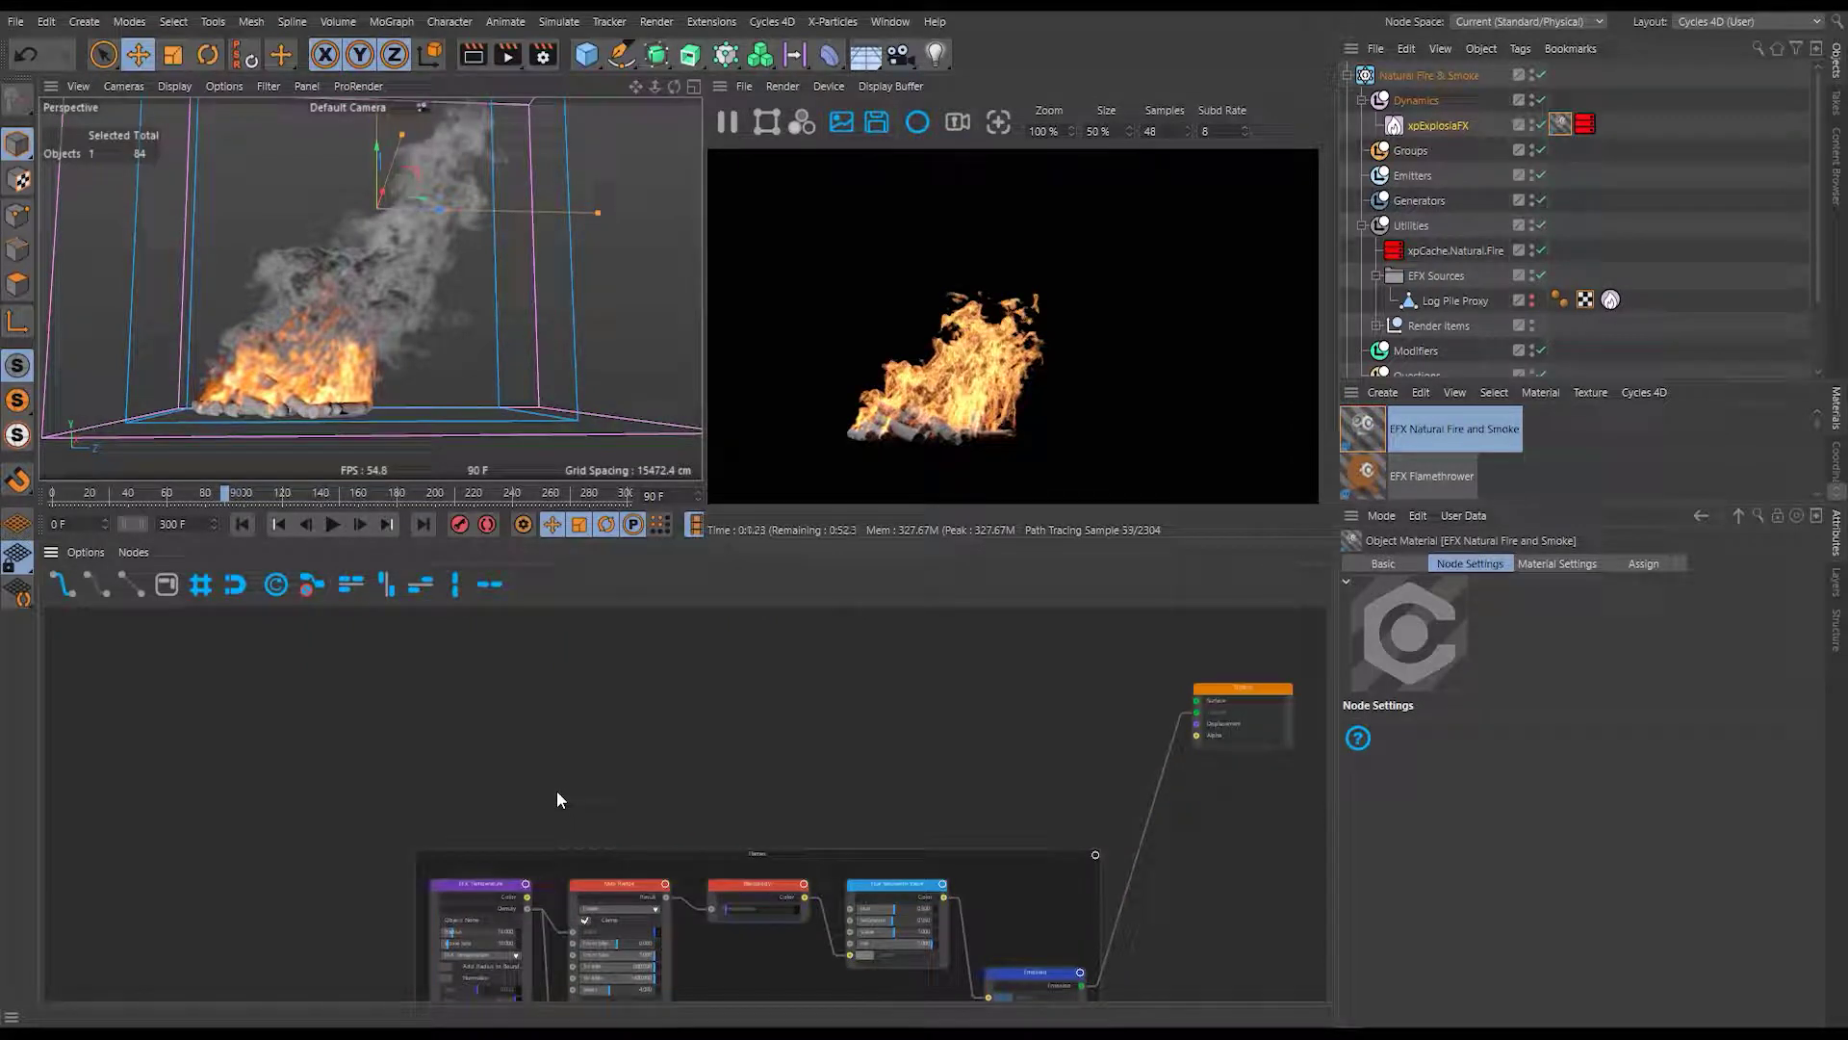
{"action": "left_click", "coordinate": [487, 883]}
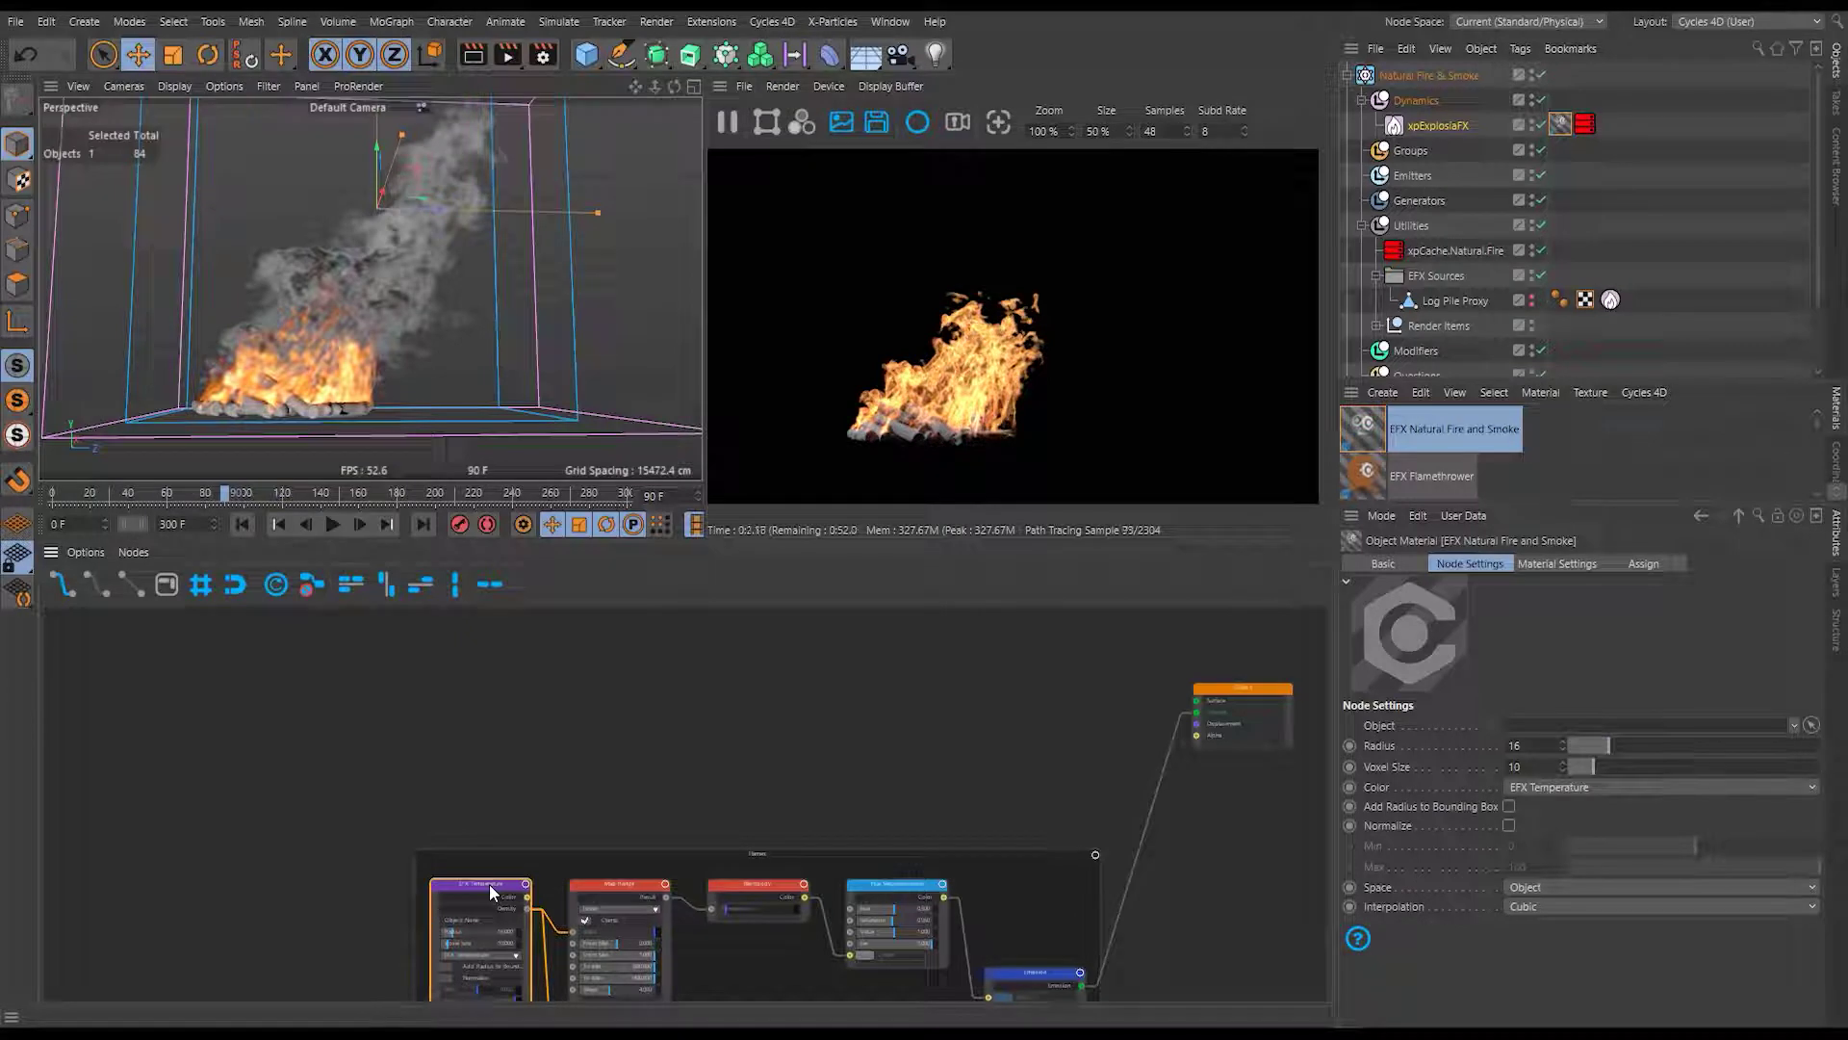
{"action": "left_click_drag", "start_coordinate": [491, 890], "coordinate": [491, 645], "text": "ctrl"}
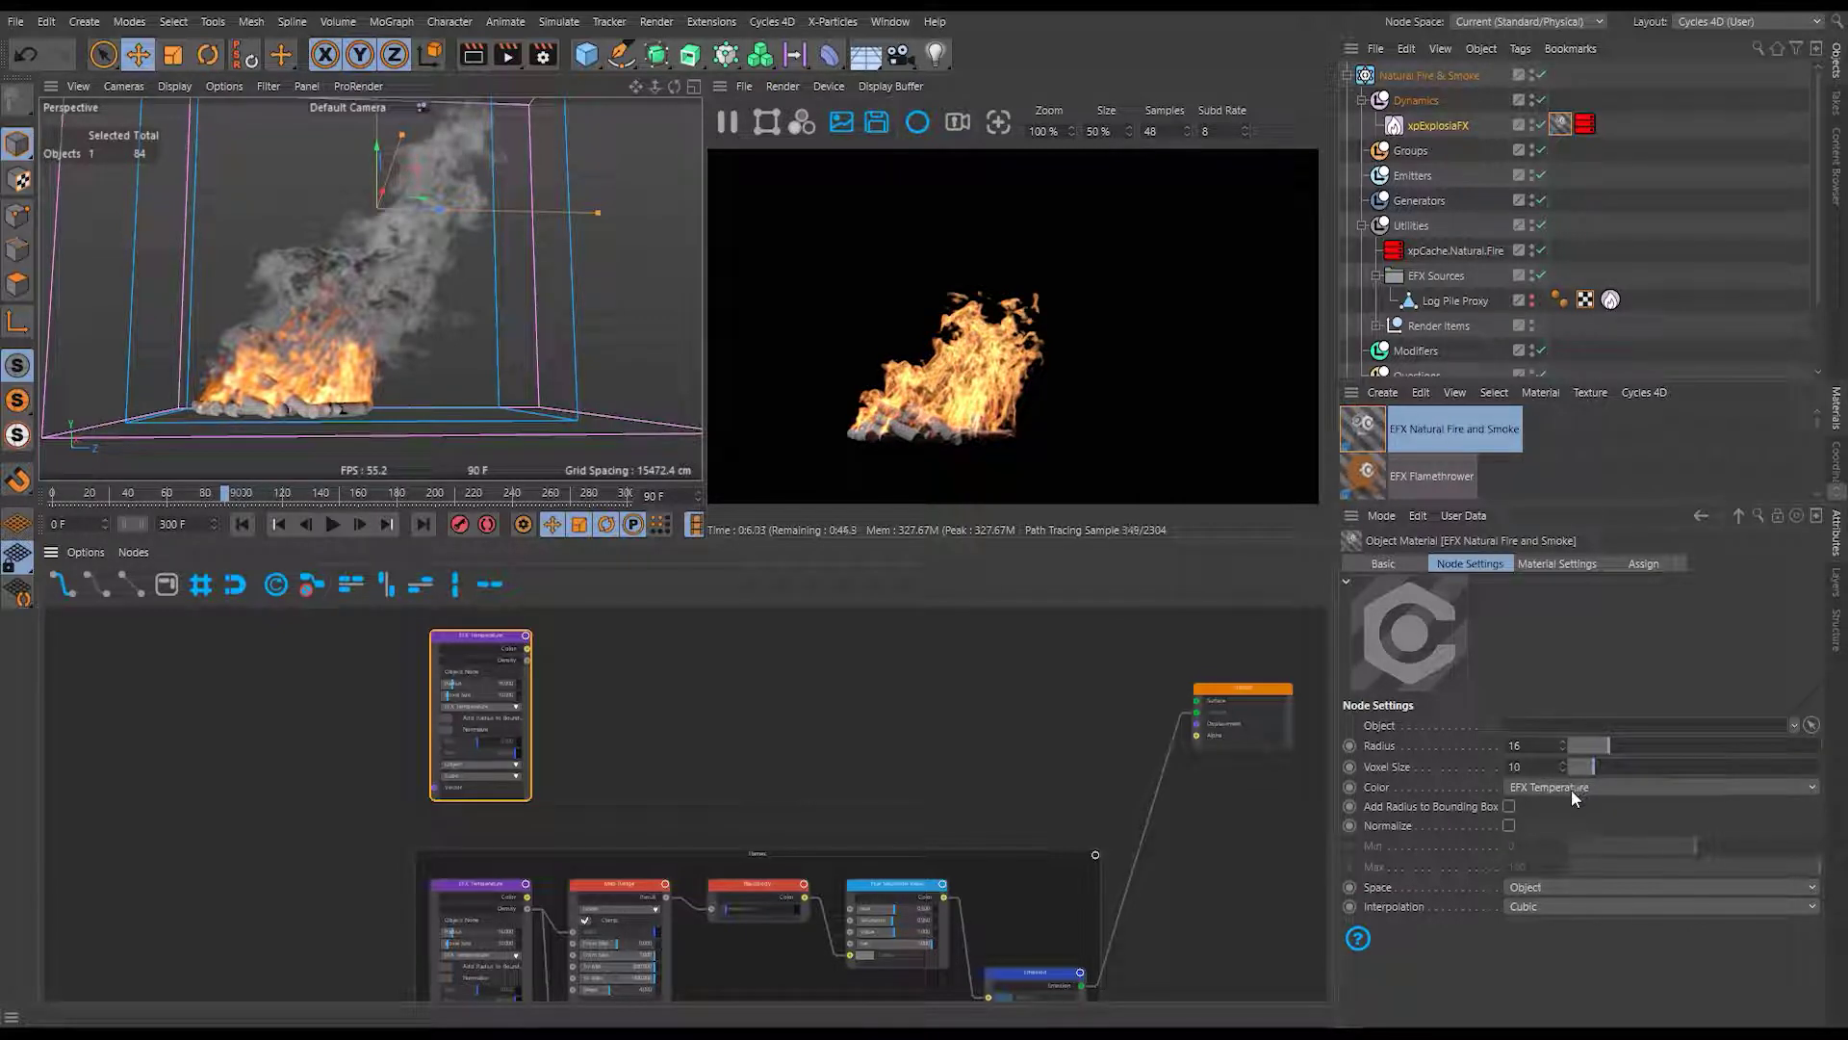
{"action": "left_click", "coordinate": [514, 713]}
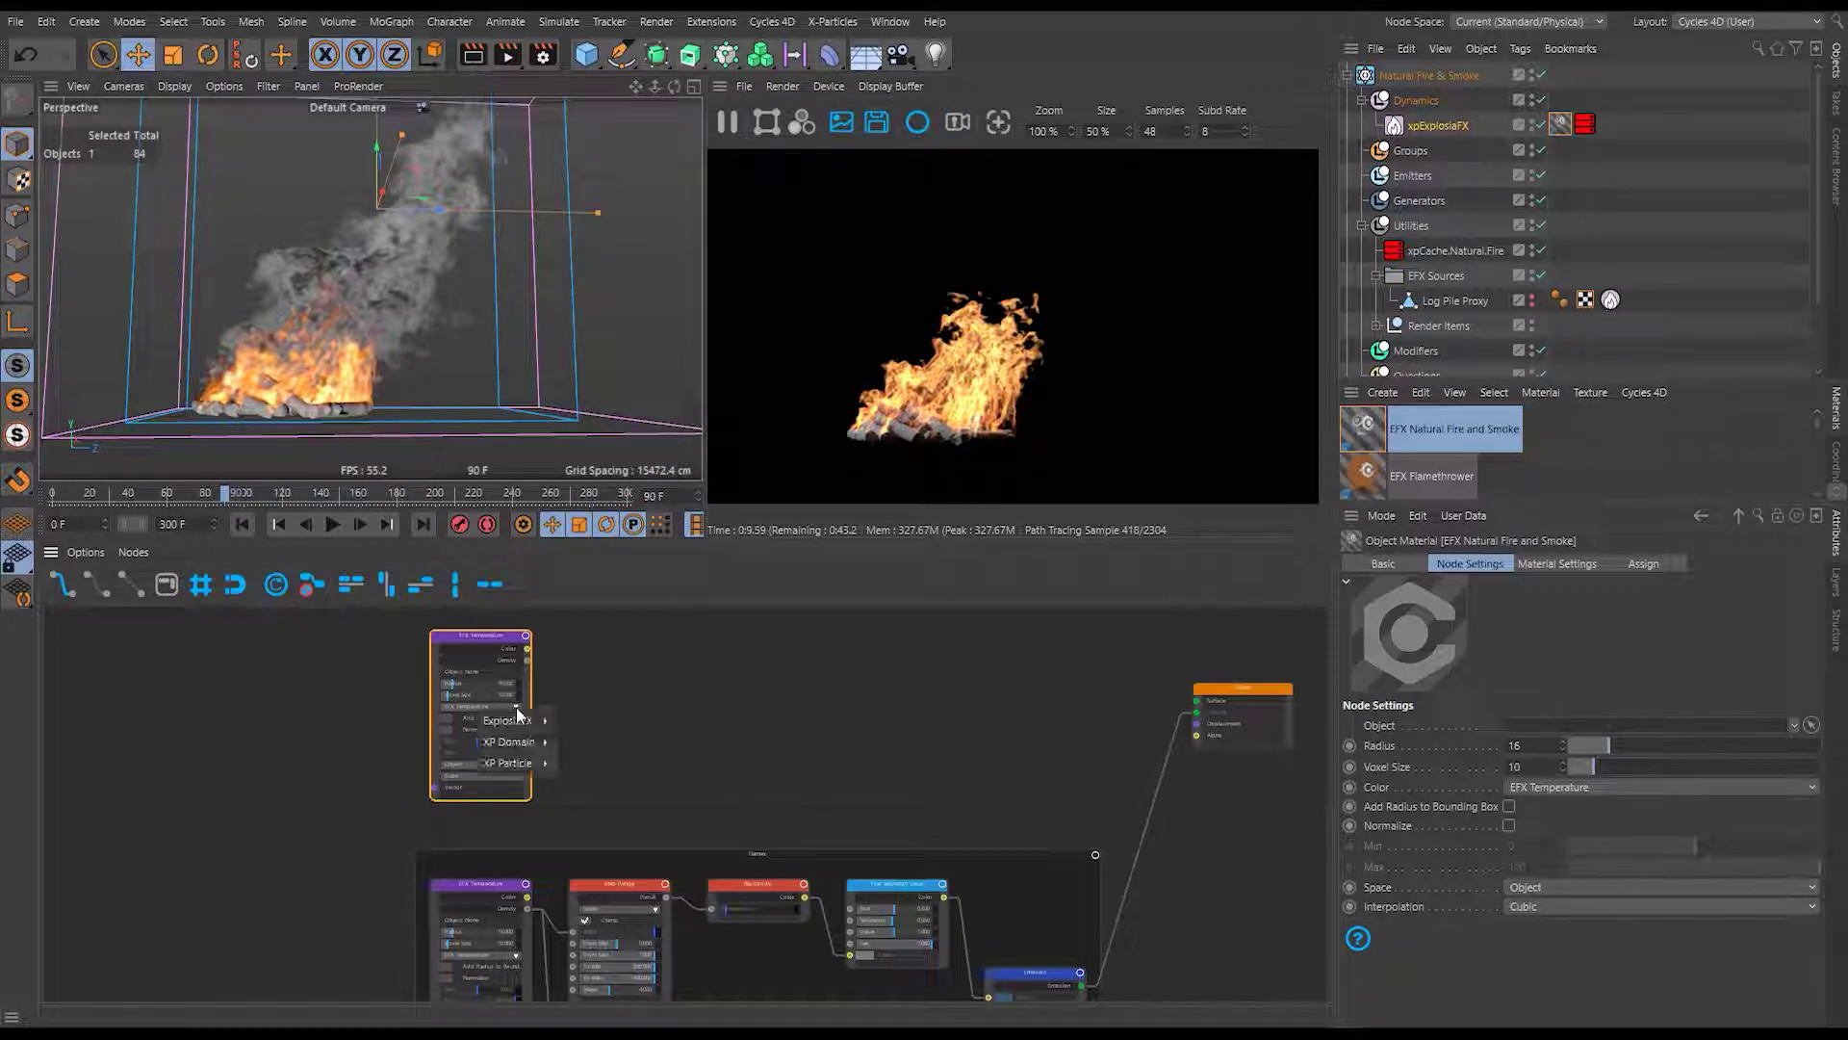
{"action": "mouse_move", "coordinate": [511, 720]}
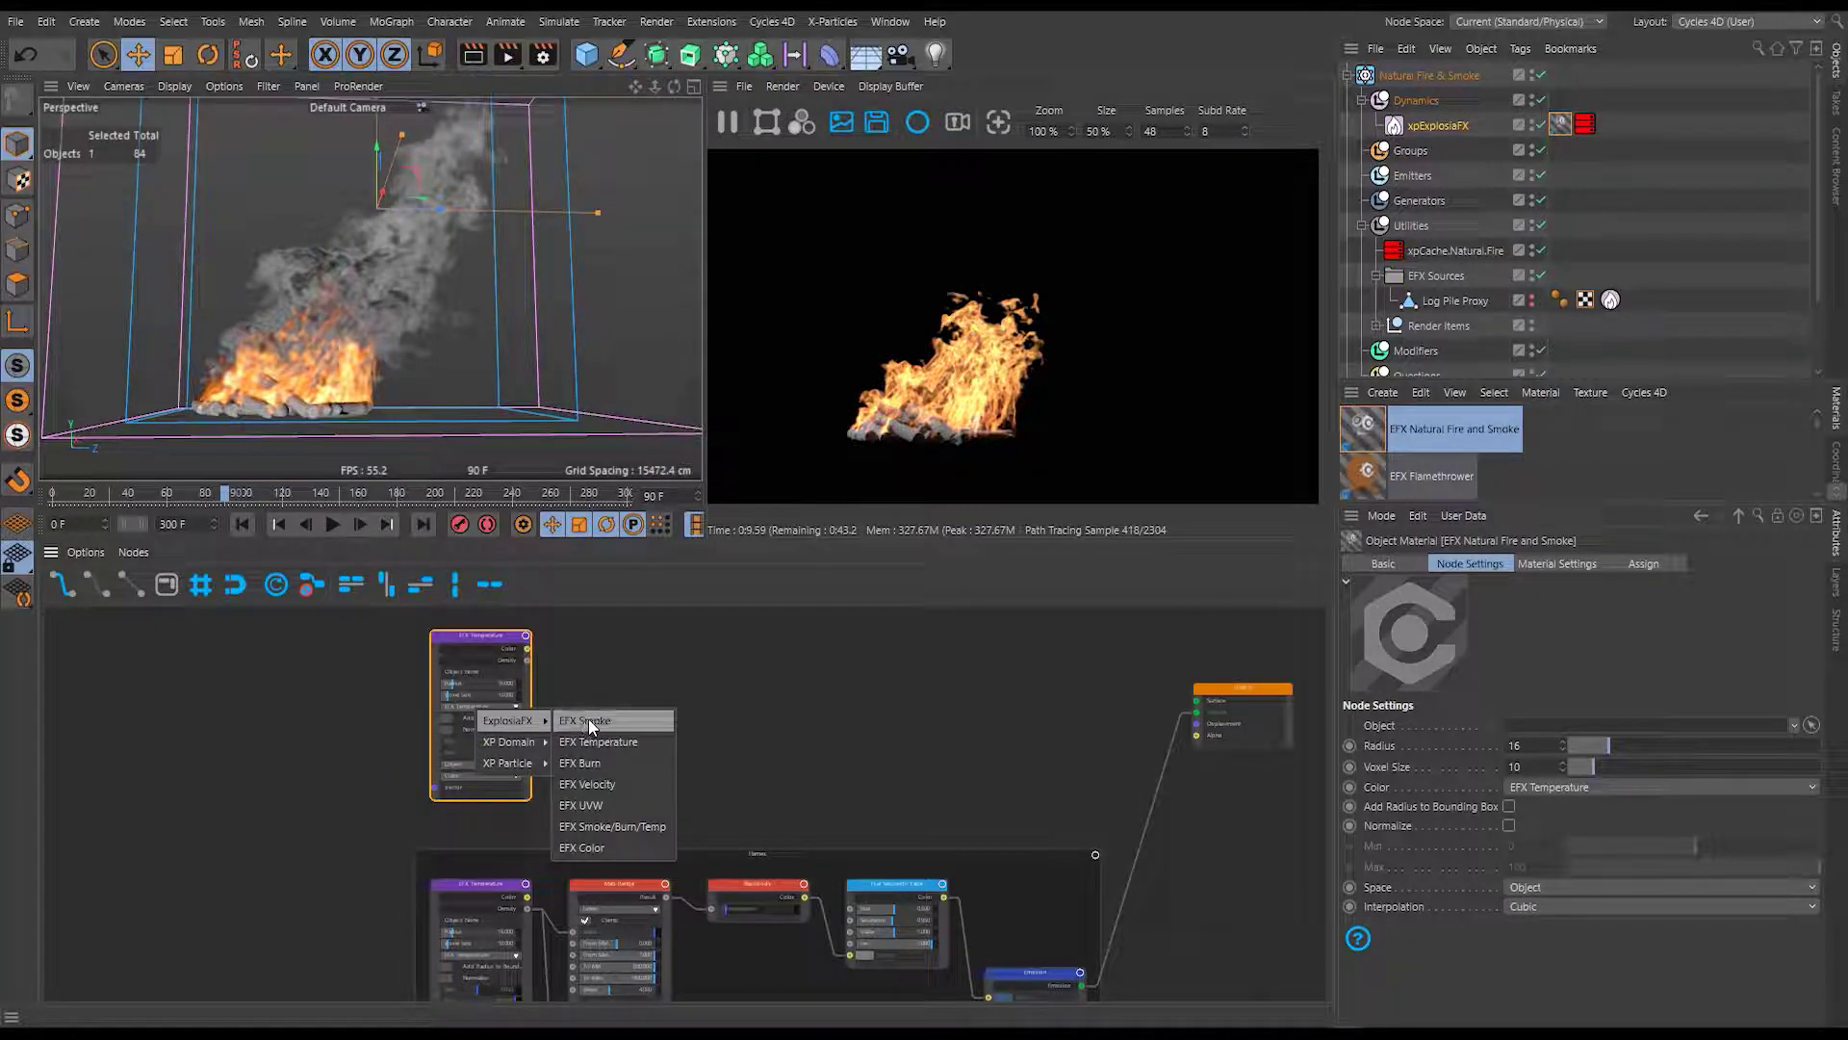
{"action": "left_click", "coordinate": [626, 719]}
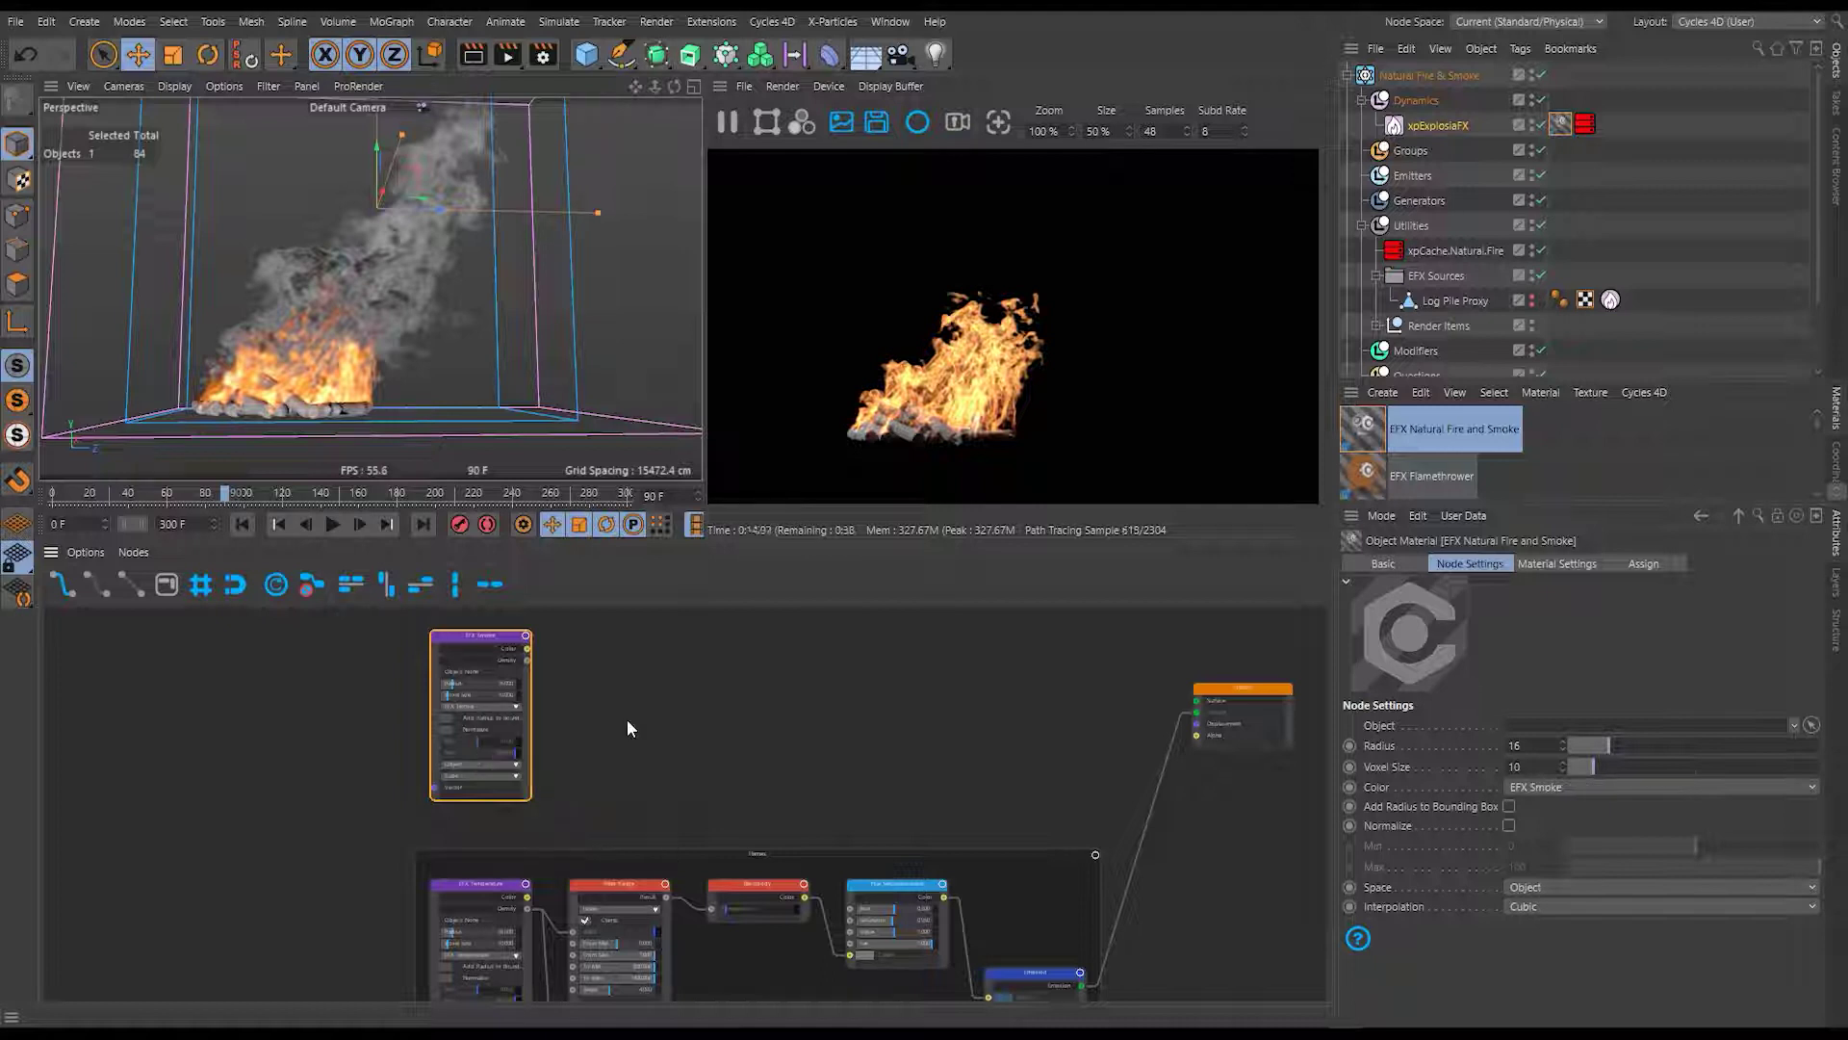
Preview the EFX Smoke node's Density output in the live render and examine the smoke.
{"action": "left_click", "coordinate": [508, 659]}
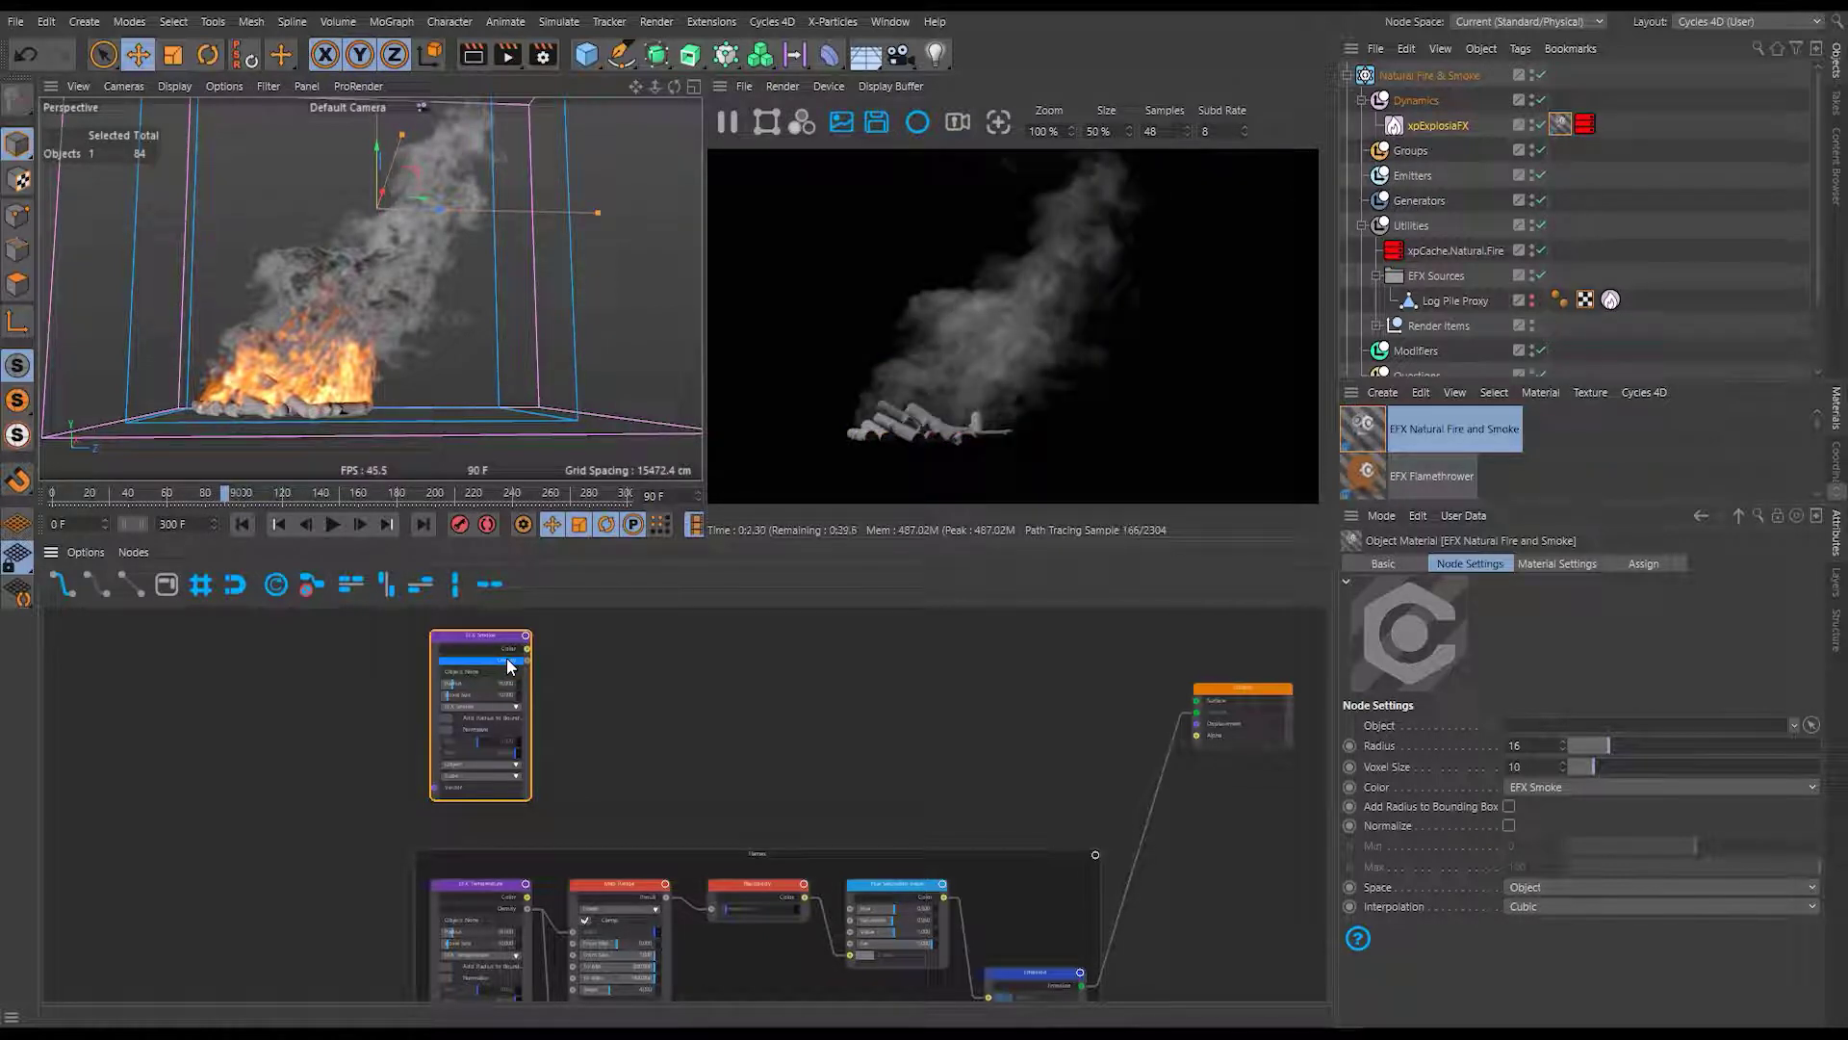
{"action": "scroll", "coordinate": [510, 685], "scroll_direction": "up", "scroll_amount": 5}
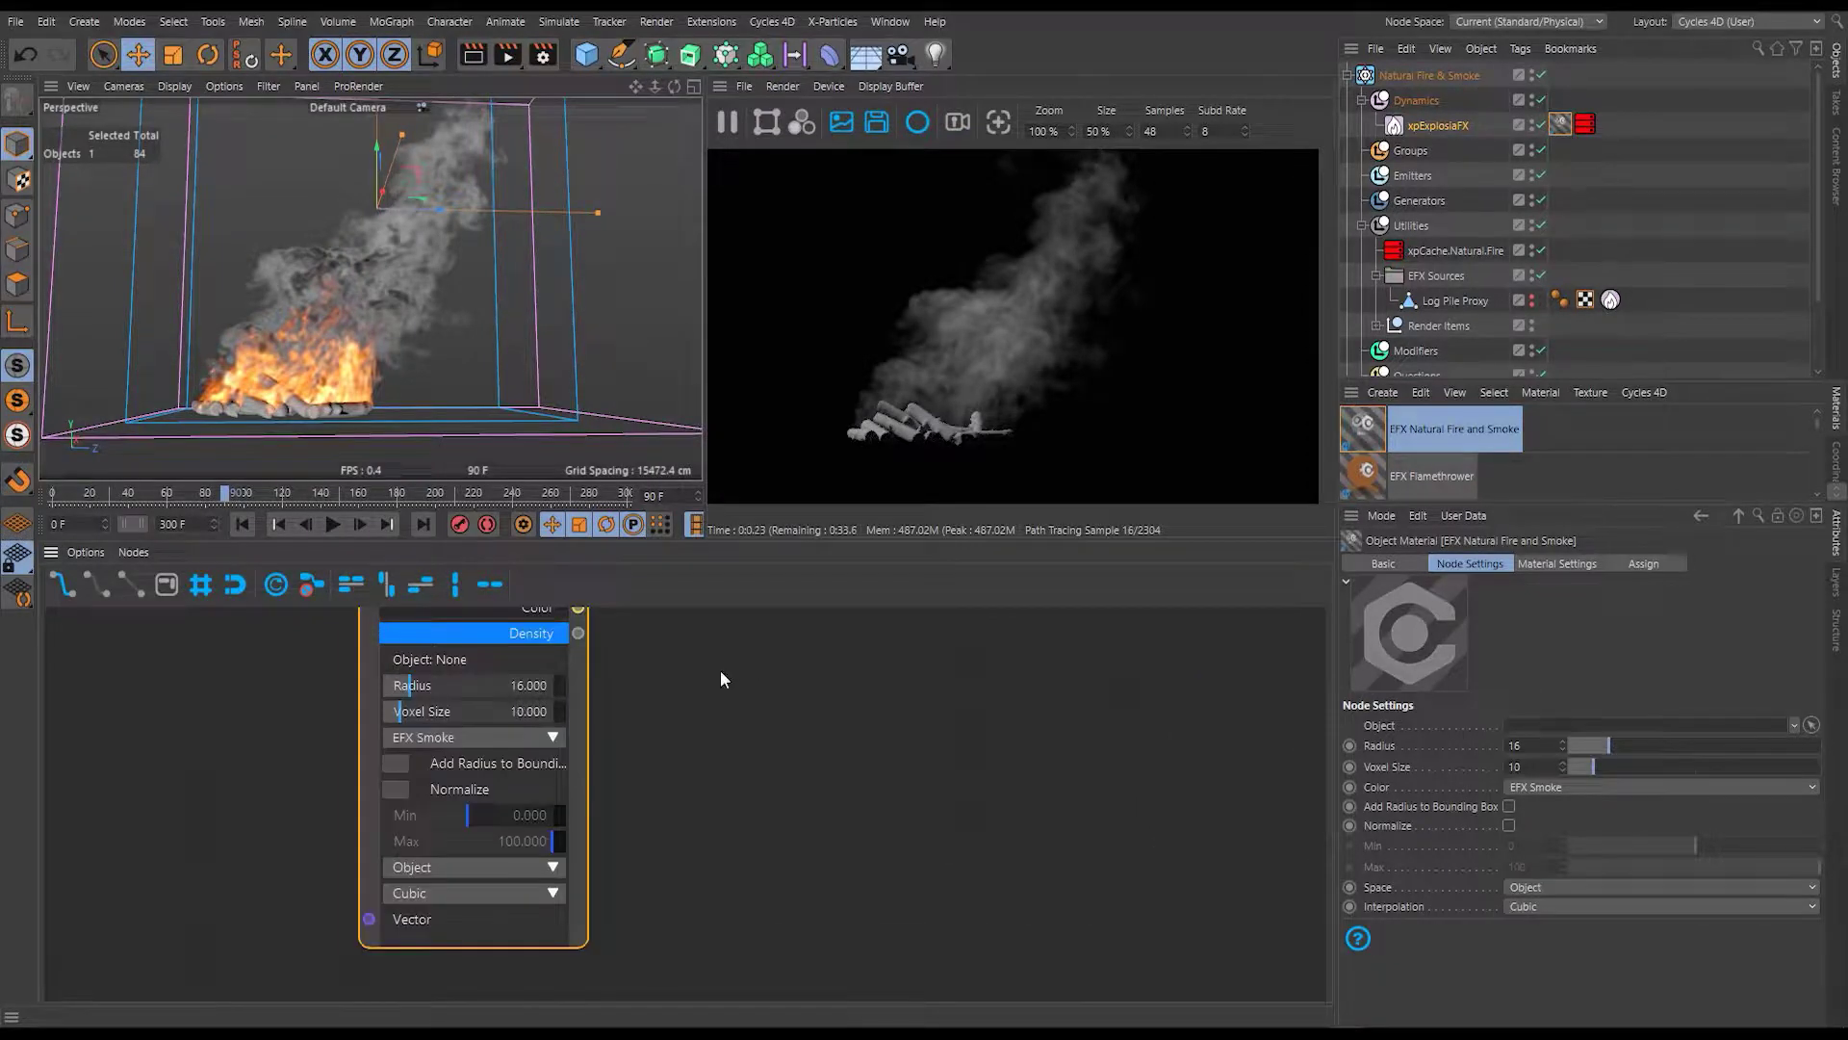
{"action": "scroll", "coordinate": [720, 670], "scroll_direction": "down", "scroll_amount": 5}
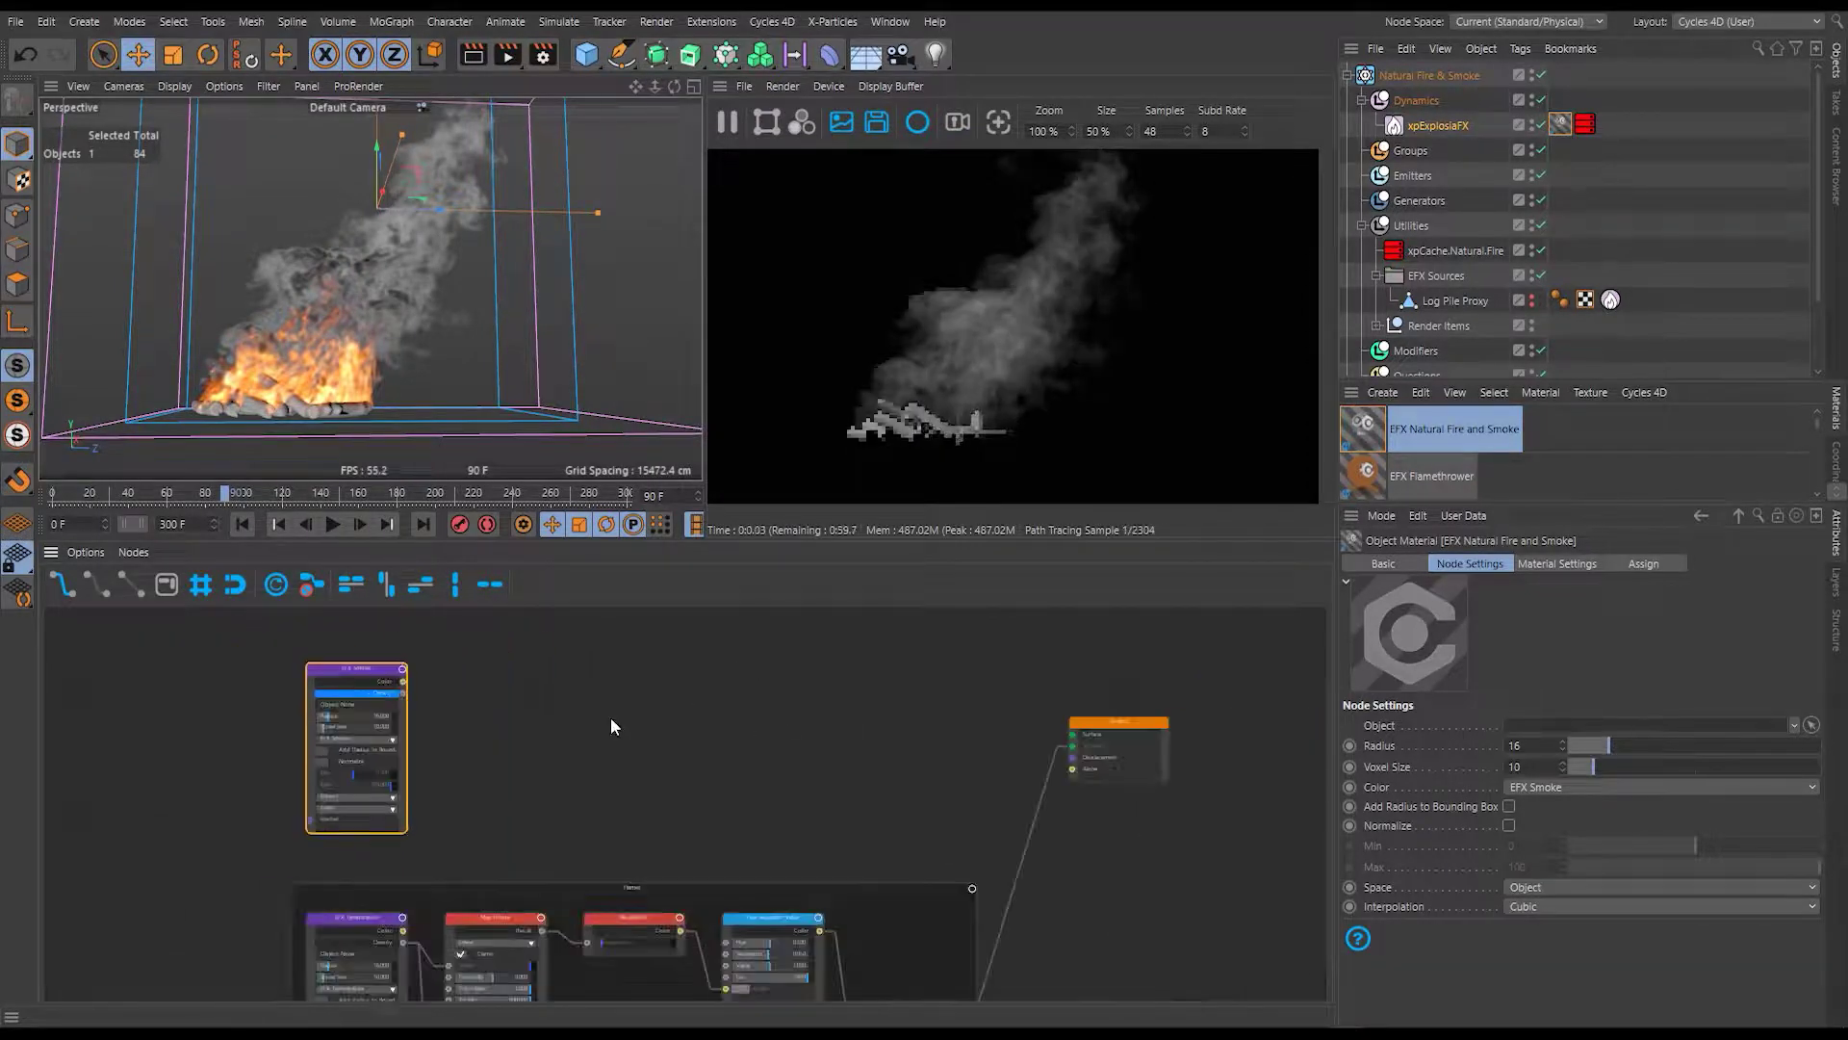
{"action": "middle_click_drag", "start_coordinate": [610, 716], "coordinate": [599, 352]}
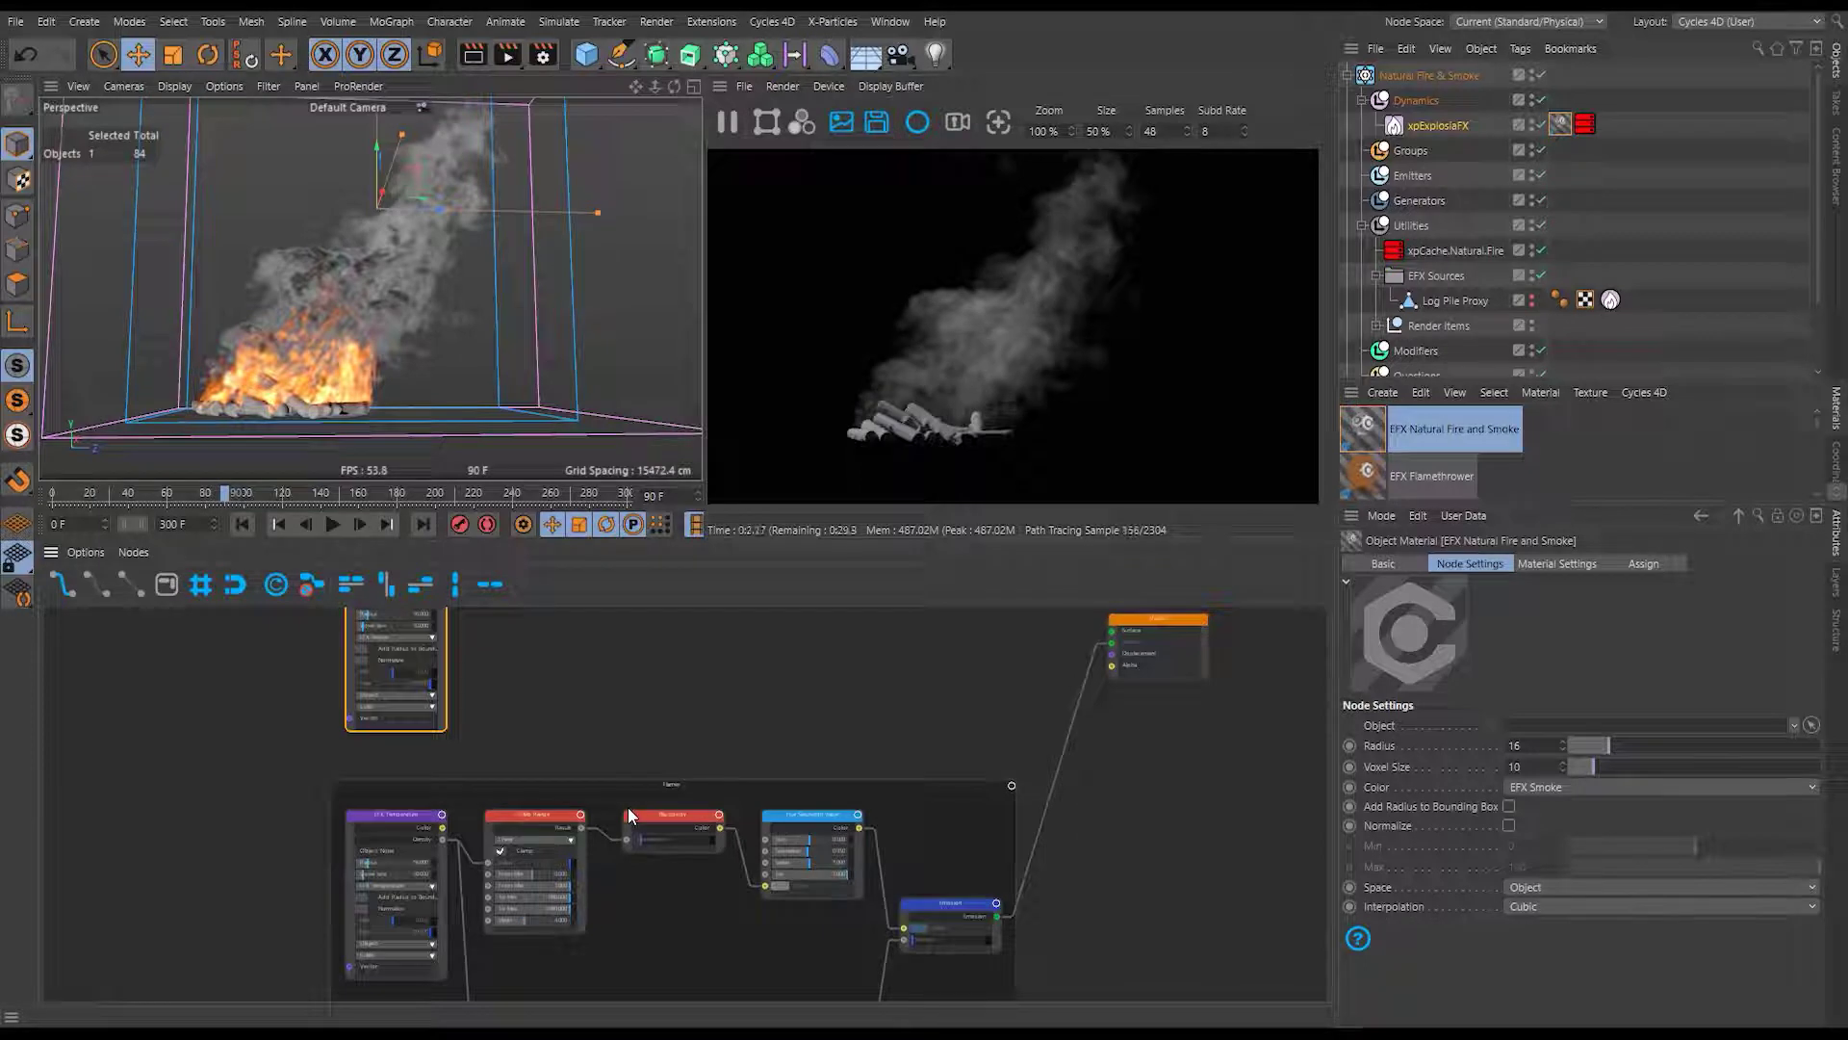
{"action": "middle_click_drag", "start_coordinate": [607, 732], "coordinate": [599, 798]}
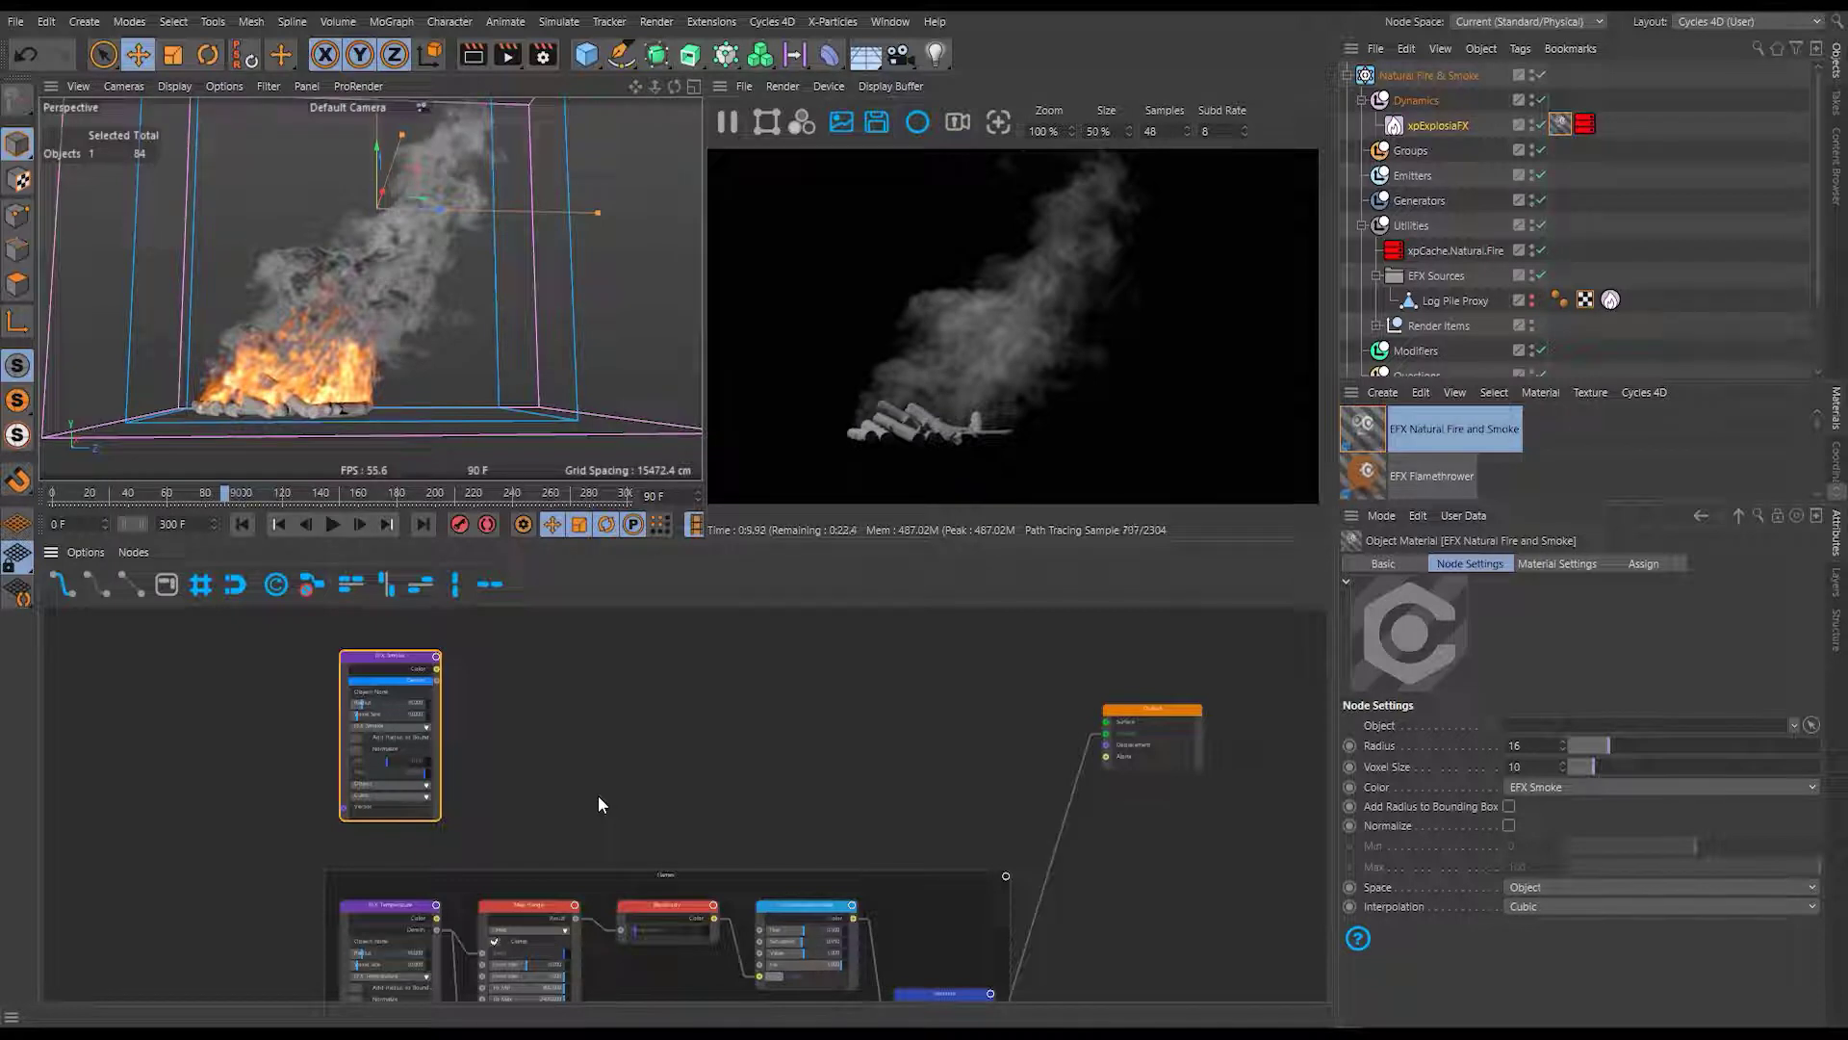
Add a Volume Scatter node between the EFX Smoke node and the Output node.
{"action": "middle_click_drag", "start_coordinate": [731, 685], "coordinate": [763, 722]}
{"action": "scroll", "coordinate": [761, 721], "scroll_direction": "up", "scroll_amount": 3}
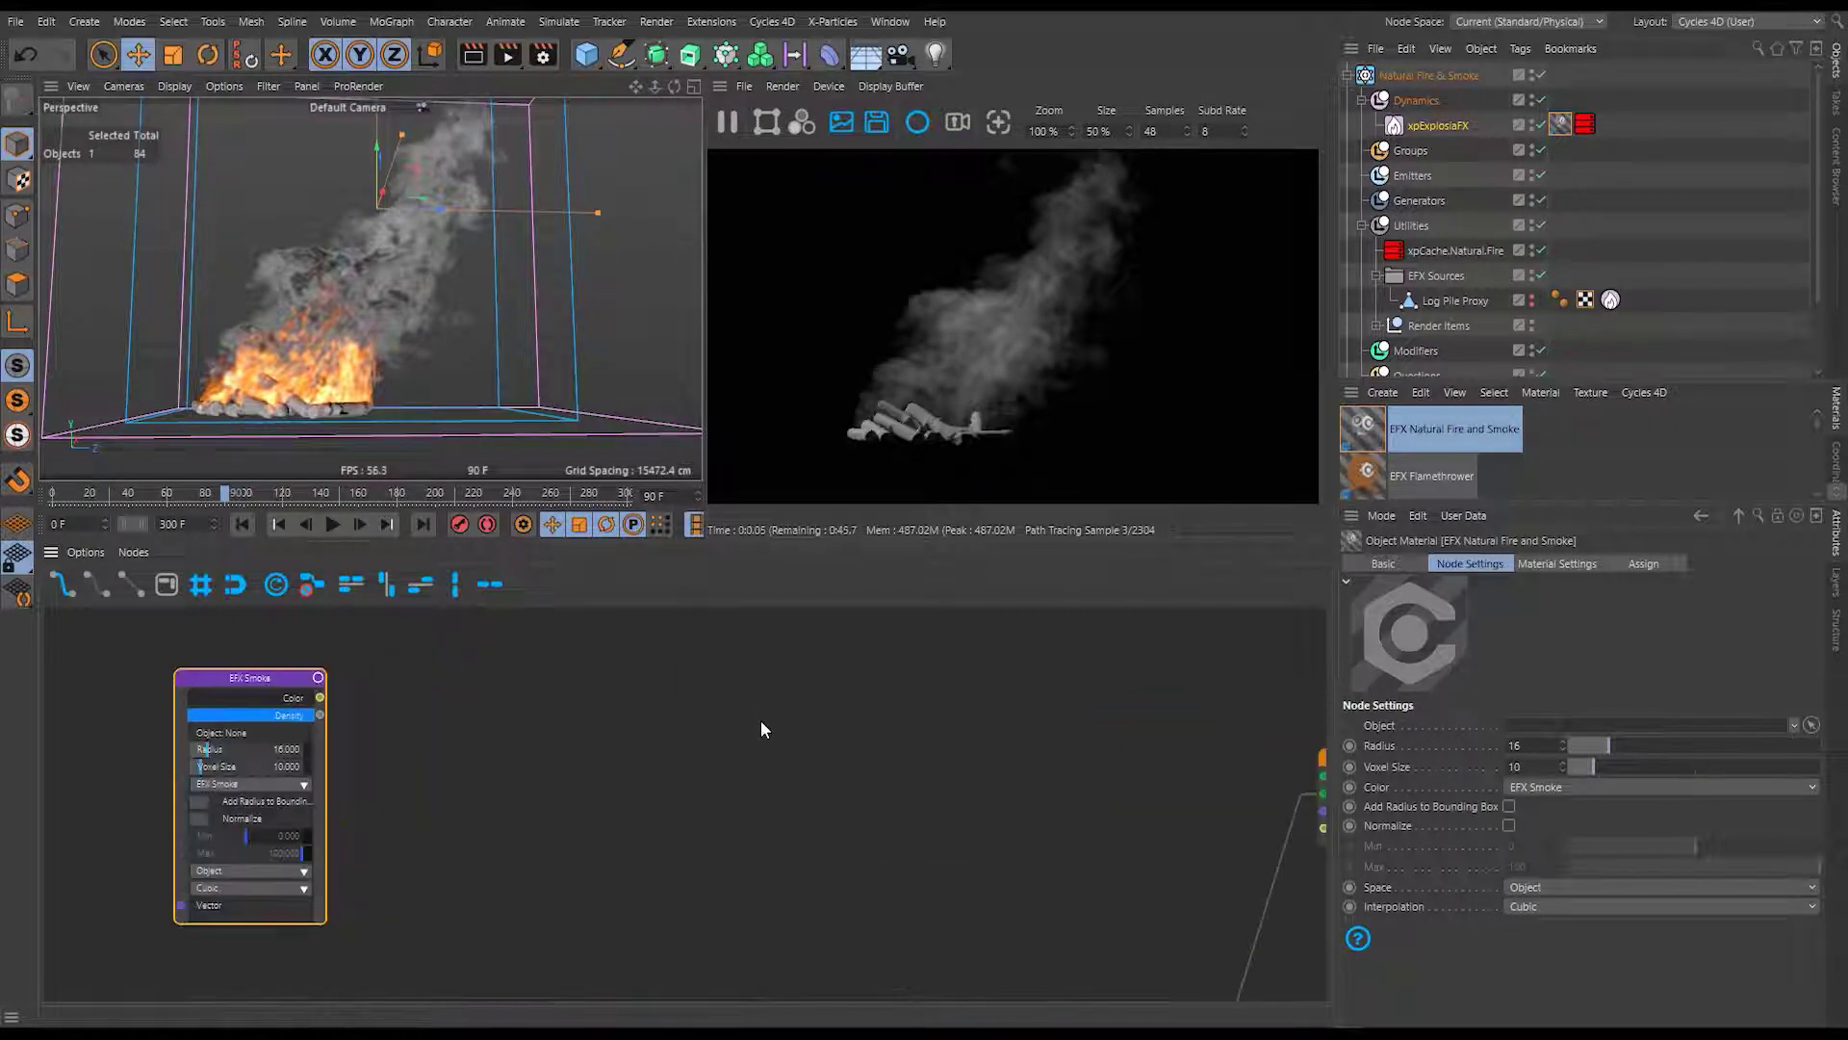
{"action": "double_click", "coordinate": [865, 692]}
{"action": "type", "text": "scat"}
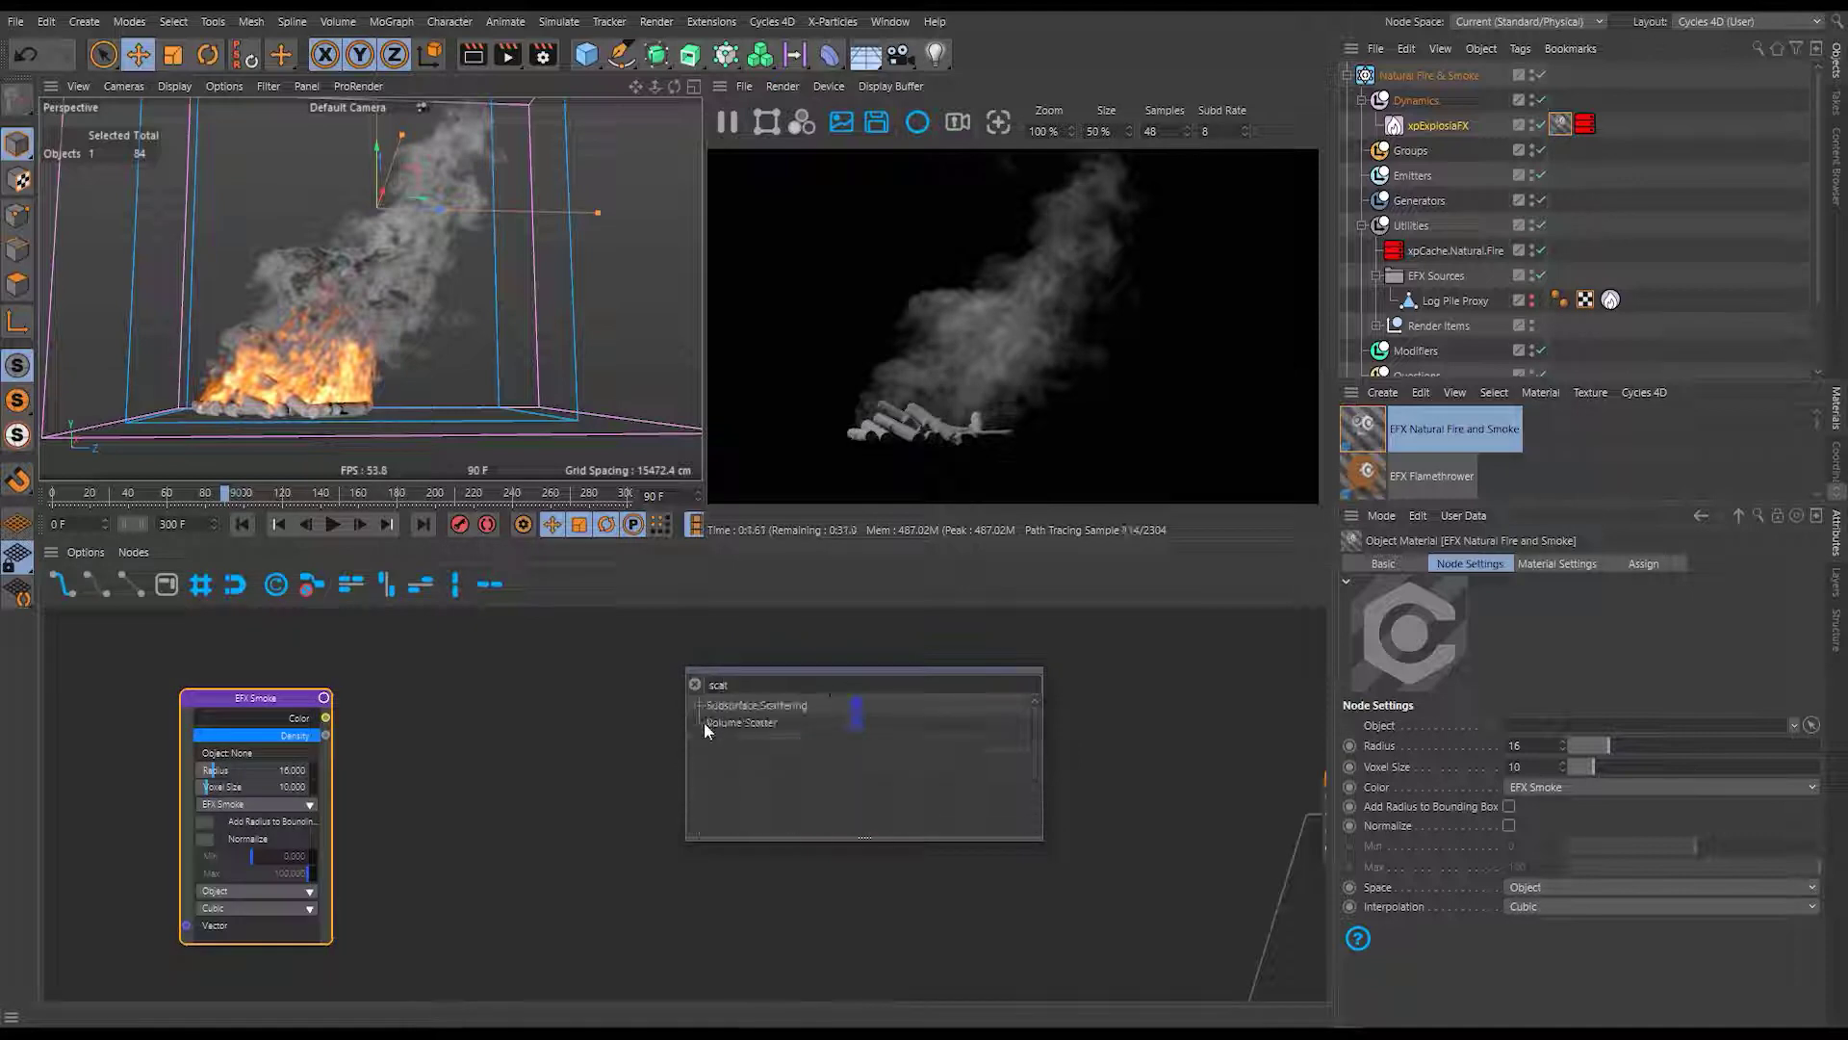
{"action": "key", "text": "Down"}
{"action": "key", "text": "Return"}
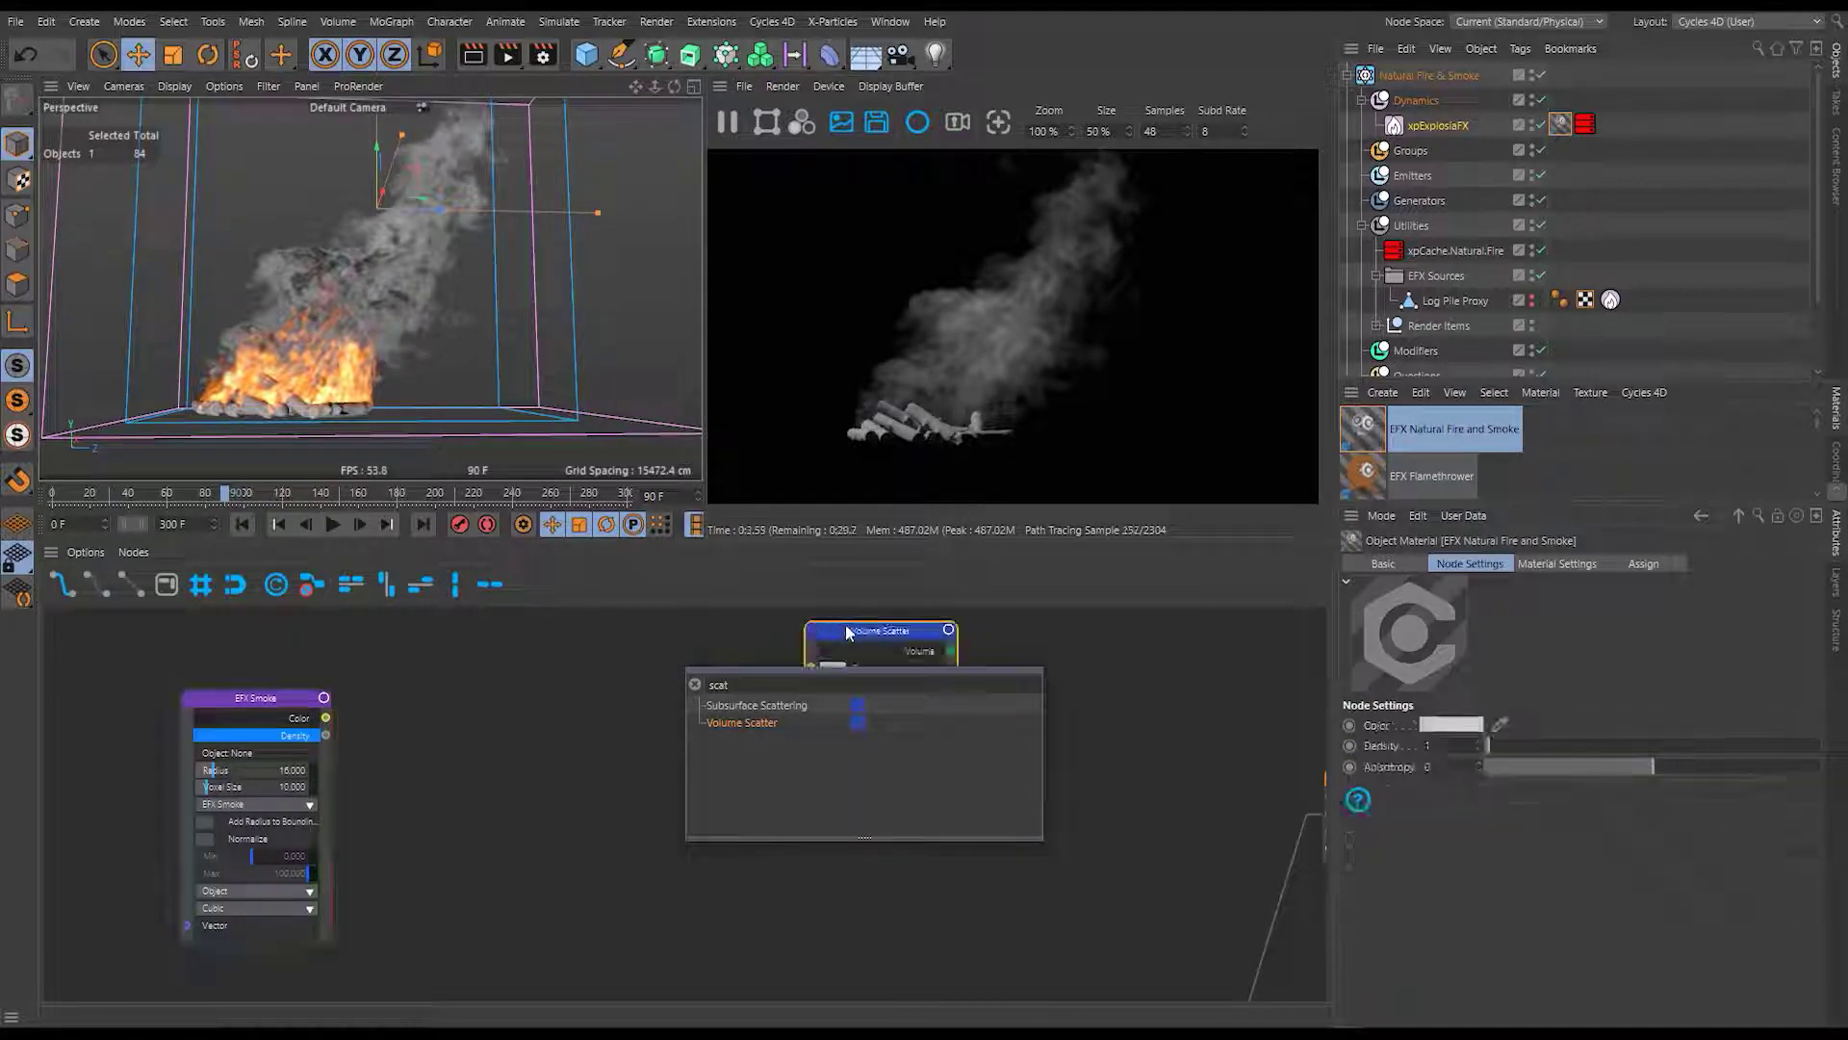
{"action": "left_click_drag", "start_coordinate": [859, 644], "coordinate": [857, 657]}
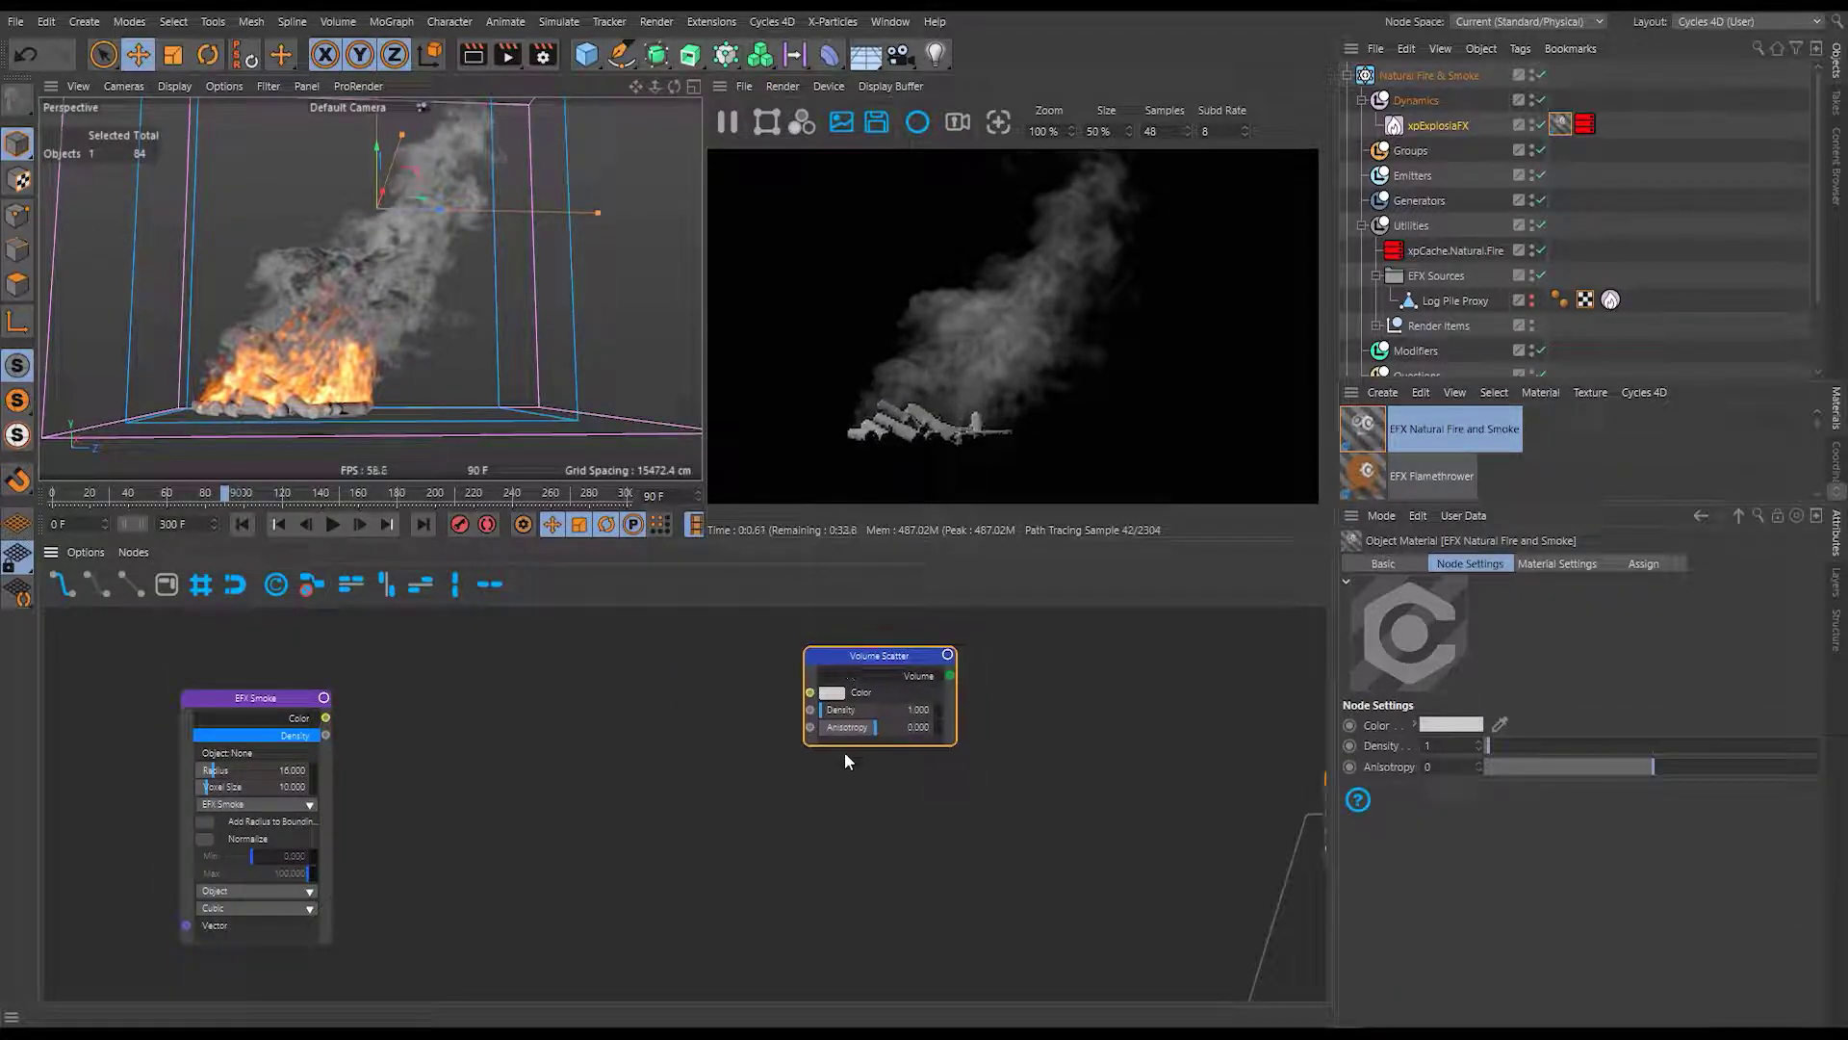
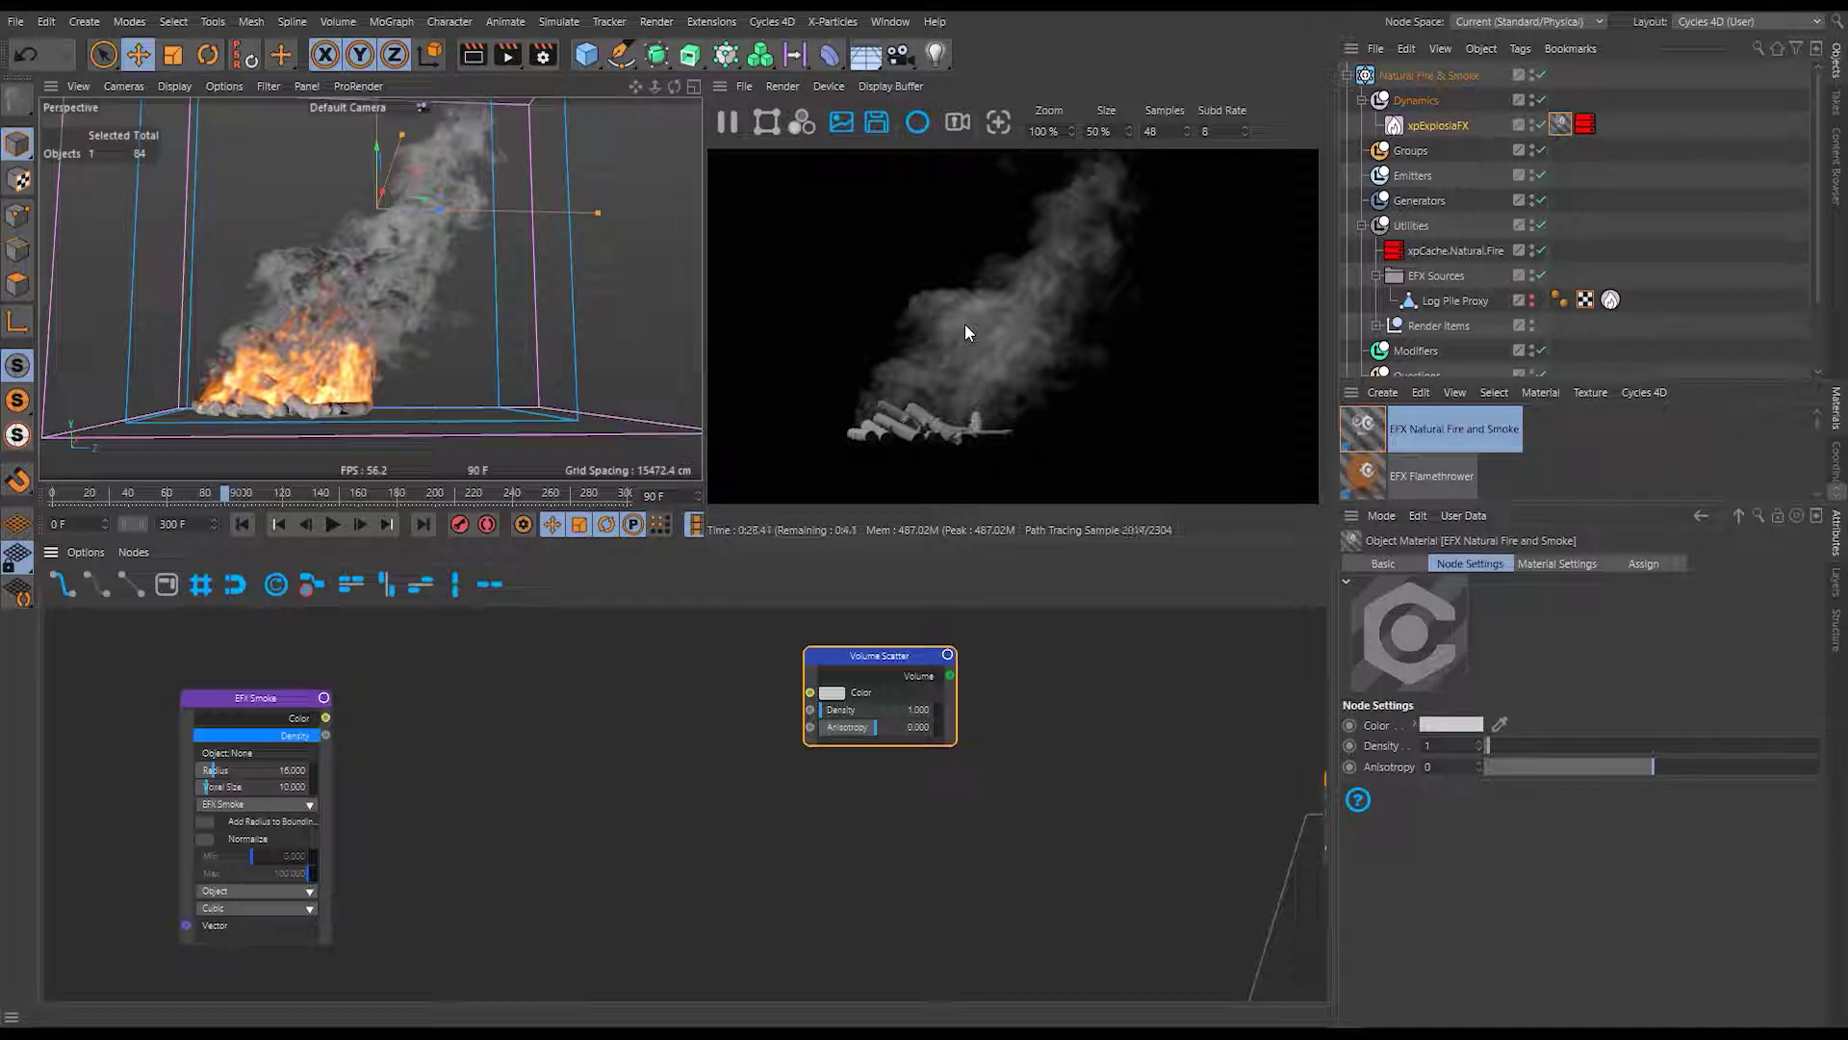
Add a Volume Absorption node directly below the Volume Scatter node.
{"action": "left_click", "coordinate": [837, 754]}
{"action": "key", "text": "space"}
{"action": "type", "text": "ab"}
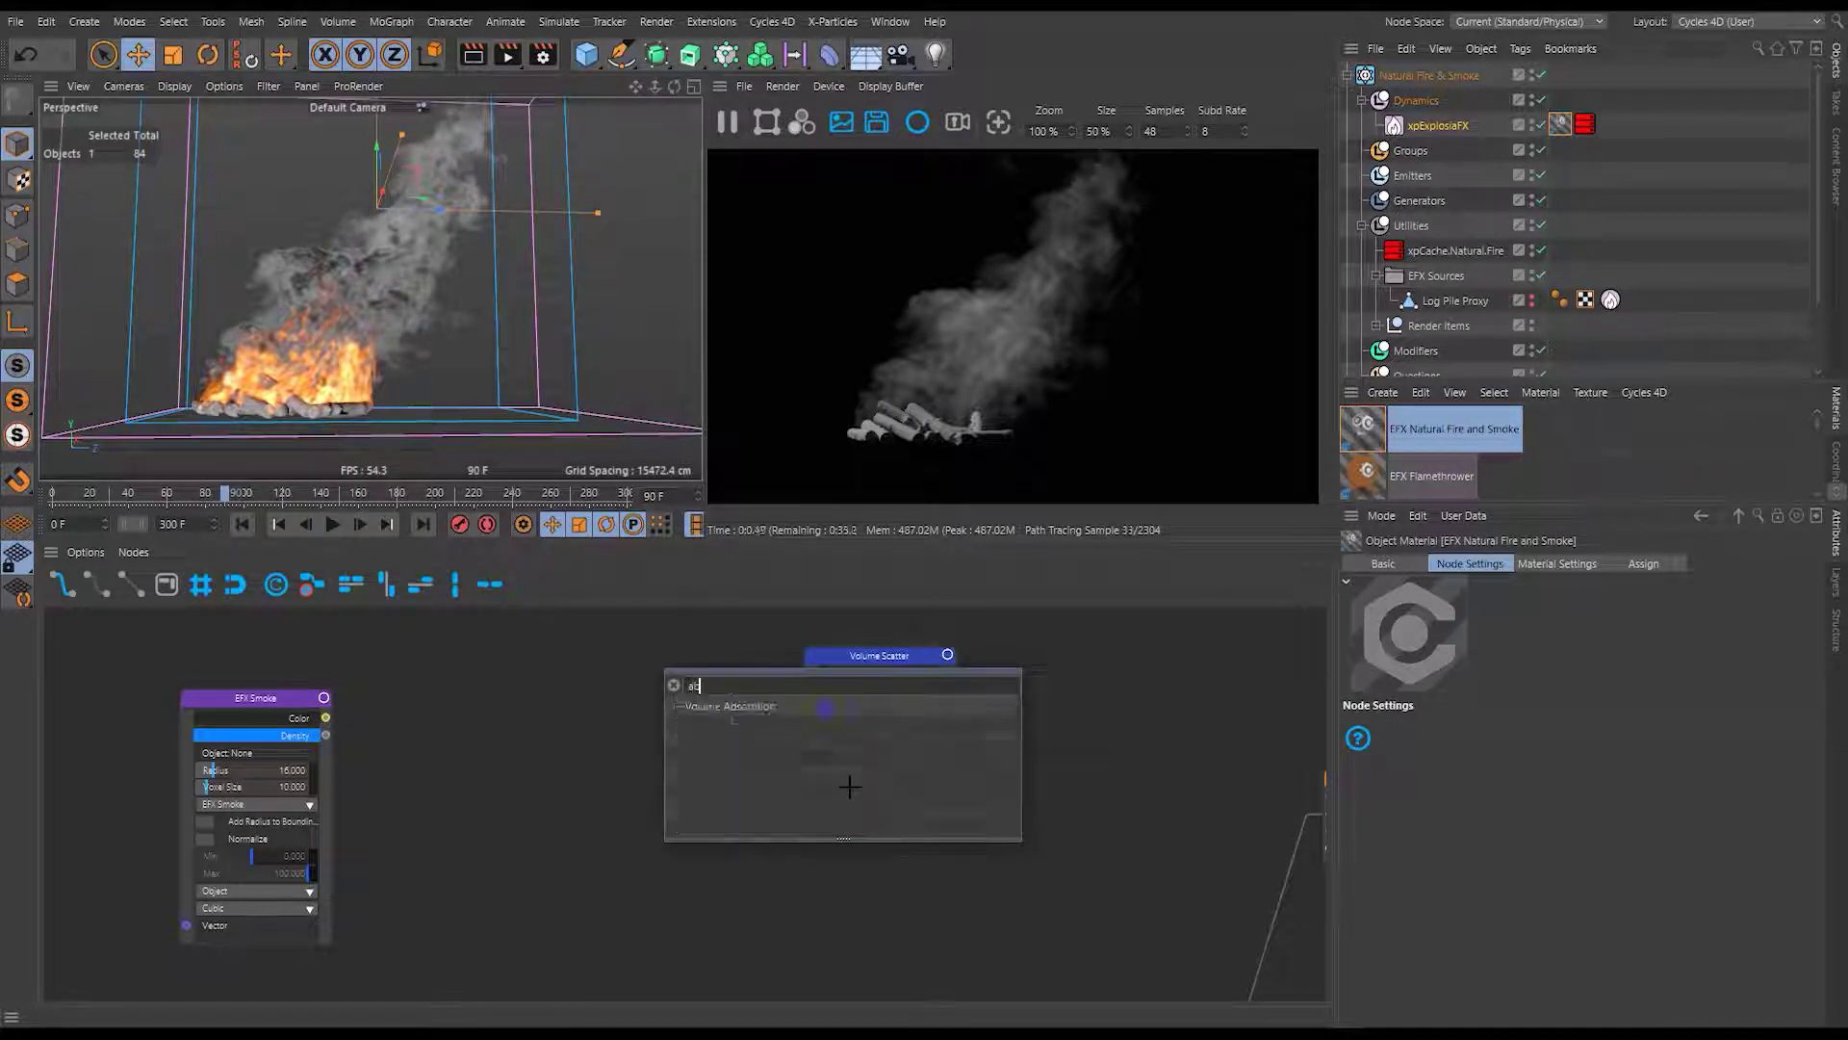
{"action": "left_click_drag", "start_coordinate": [720, 698], "coordinate": [844, 771]}
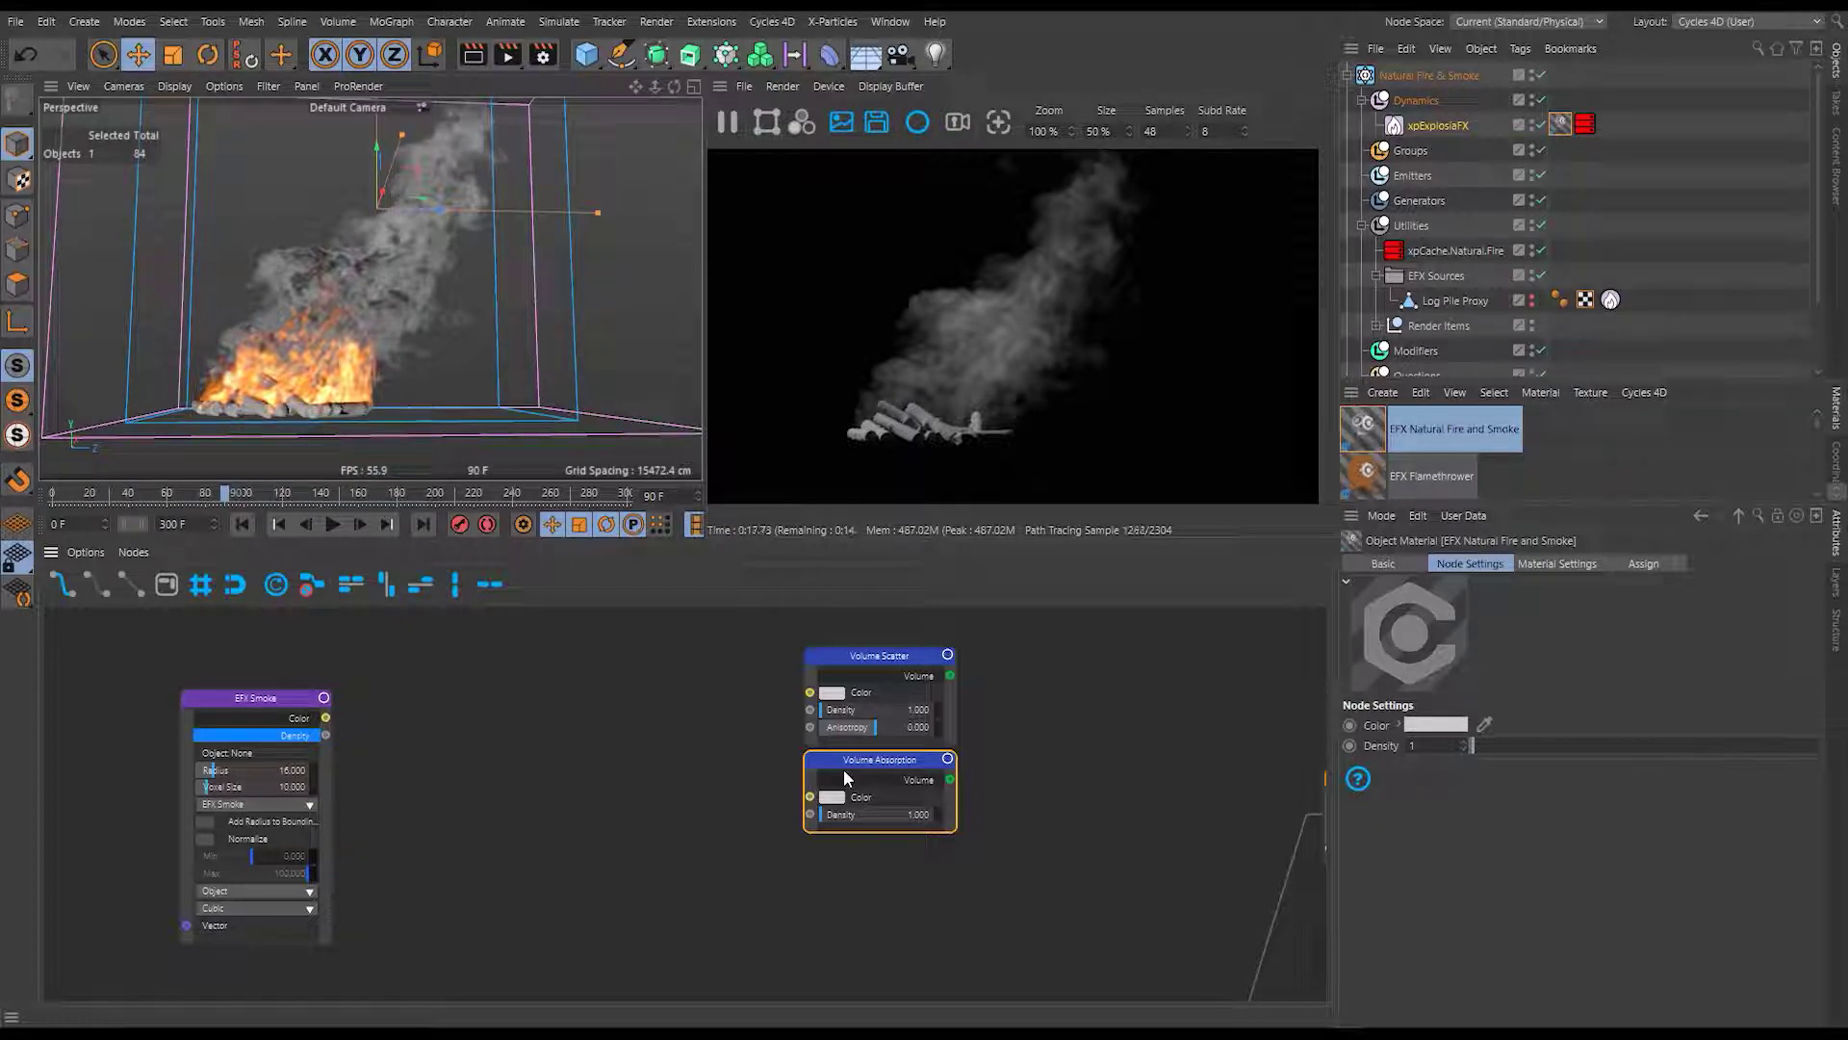
Connect EFX Smoke's Density to Volume Scatter's Density and the scatter's Volume output to Output's Volume, with the Density preview turned off.
{"action": "left_click", "coordinate": [325, 735]}
{"action": "left_click_drag", "start_coordinate": [325, 734], "coordinate": [810, 709]}
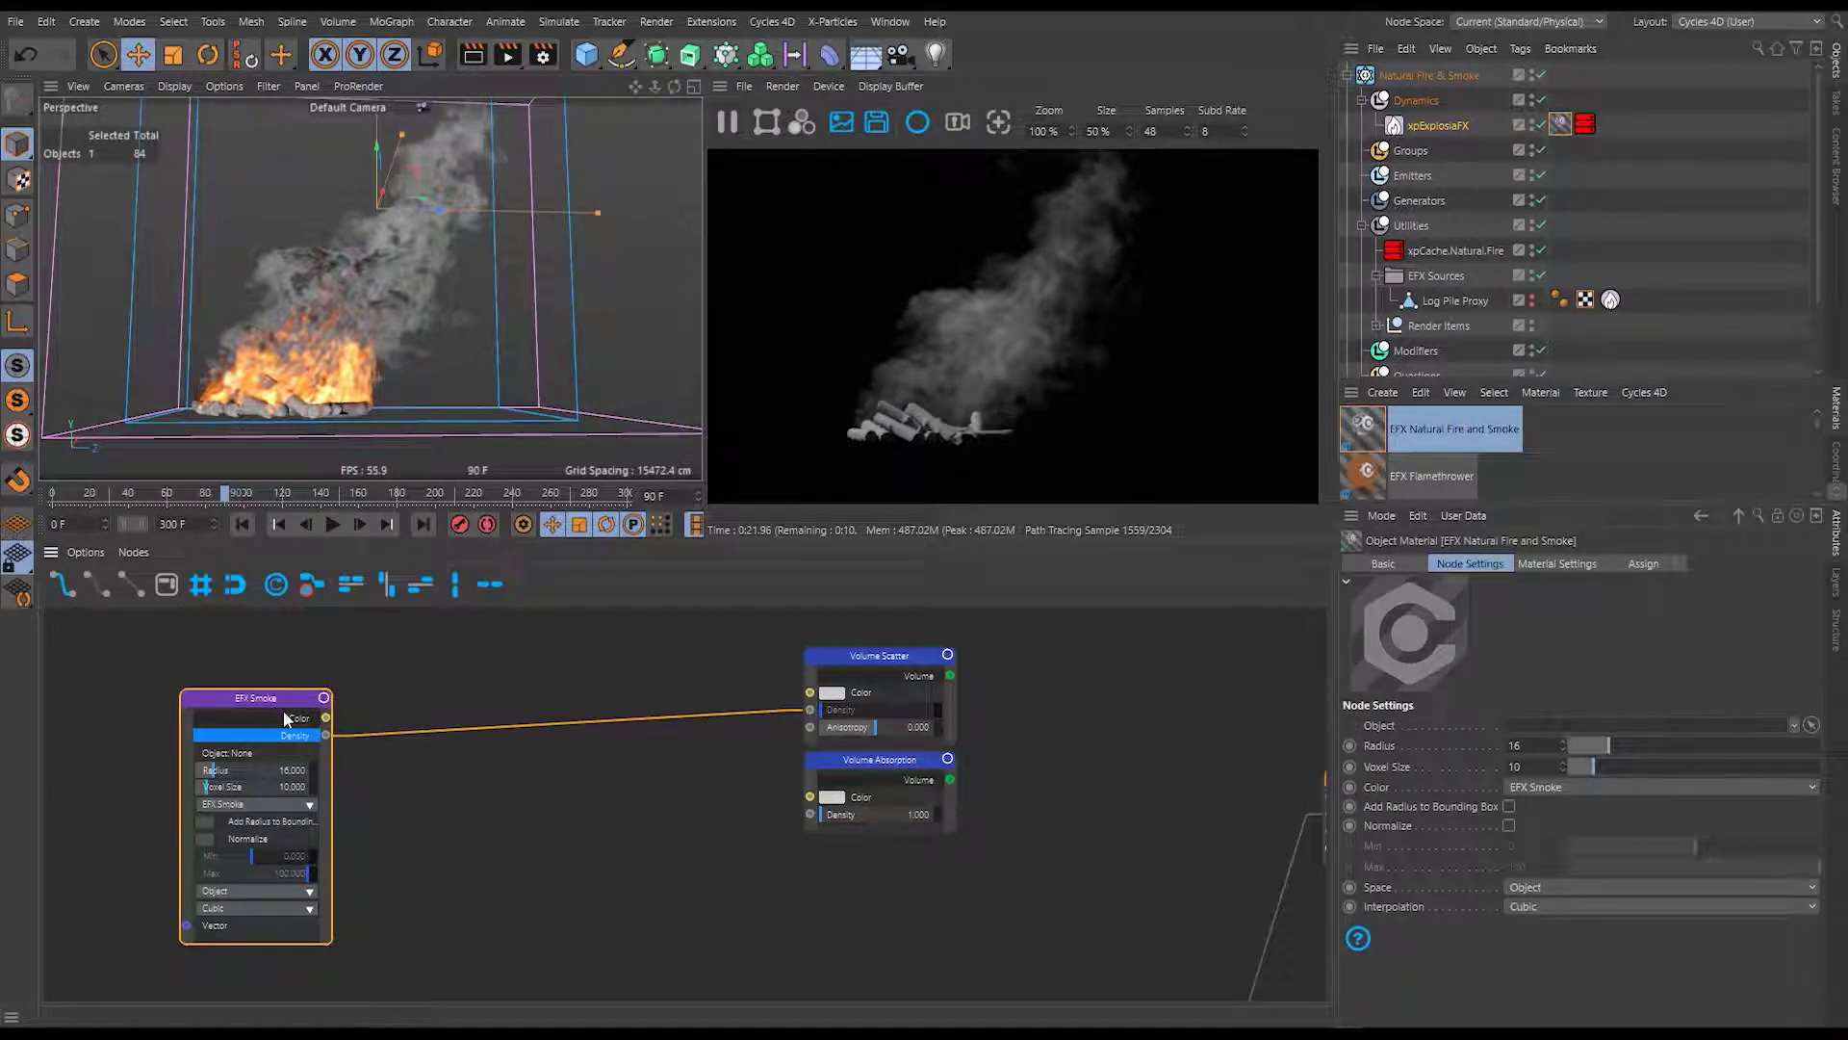
{"action": "middle_click_drag", "start_coordinate": [1105, 835], "coordinate": [940, 654]}
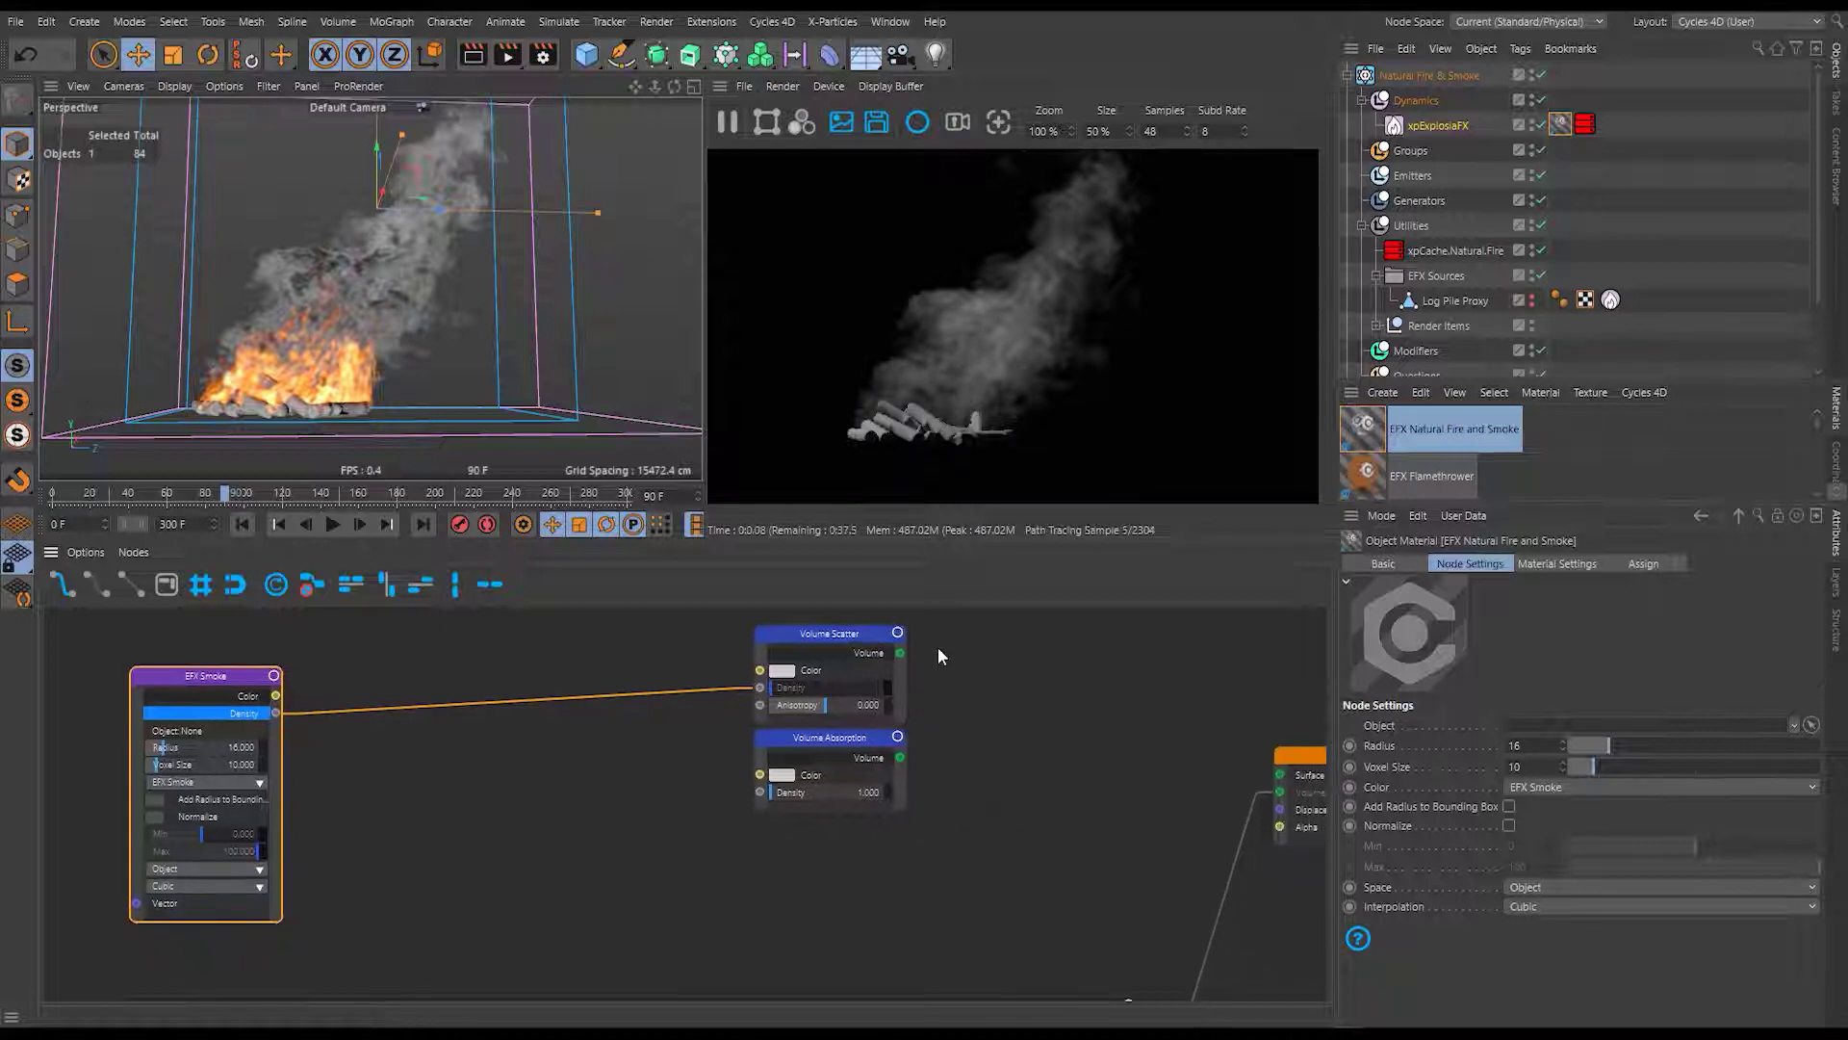
{"action": "left_click_drag", "start_coordinate": [900, 652], "coordinate": [1278, 793]}
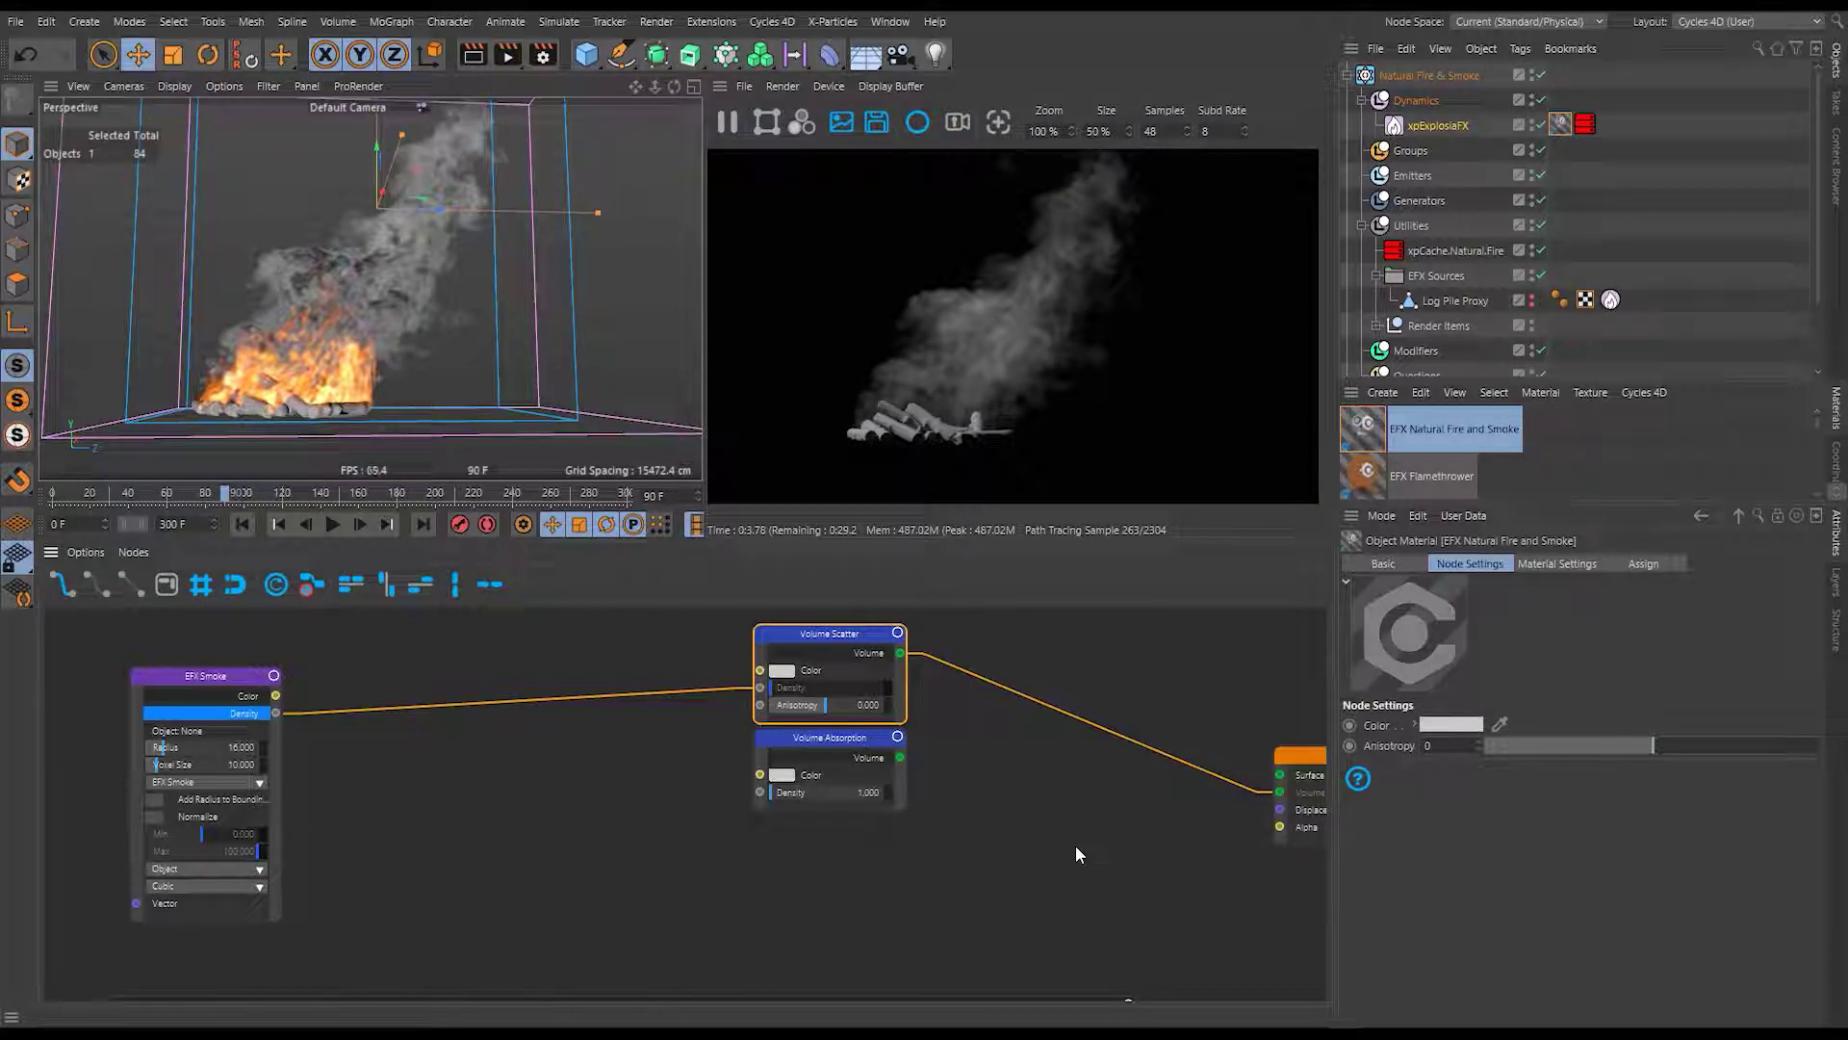
{"action": "left_click", "coordinate": [199, 717]}
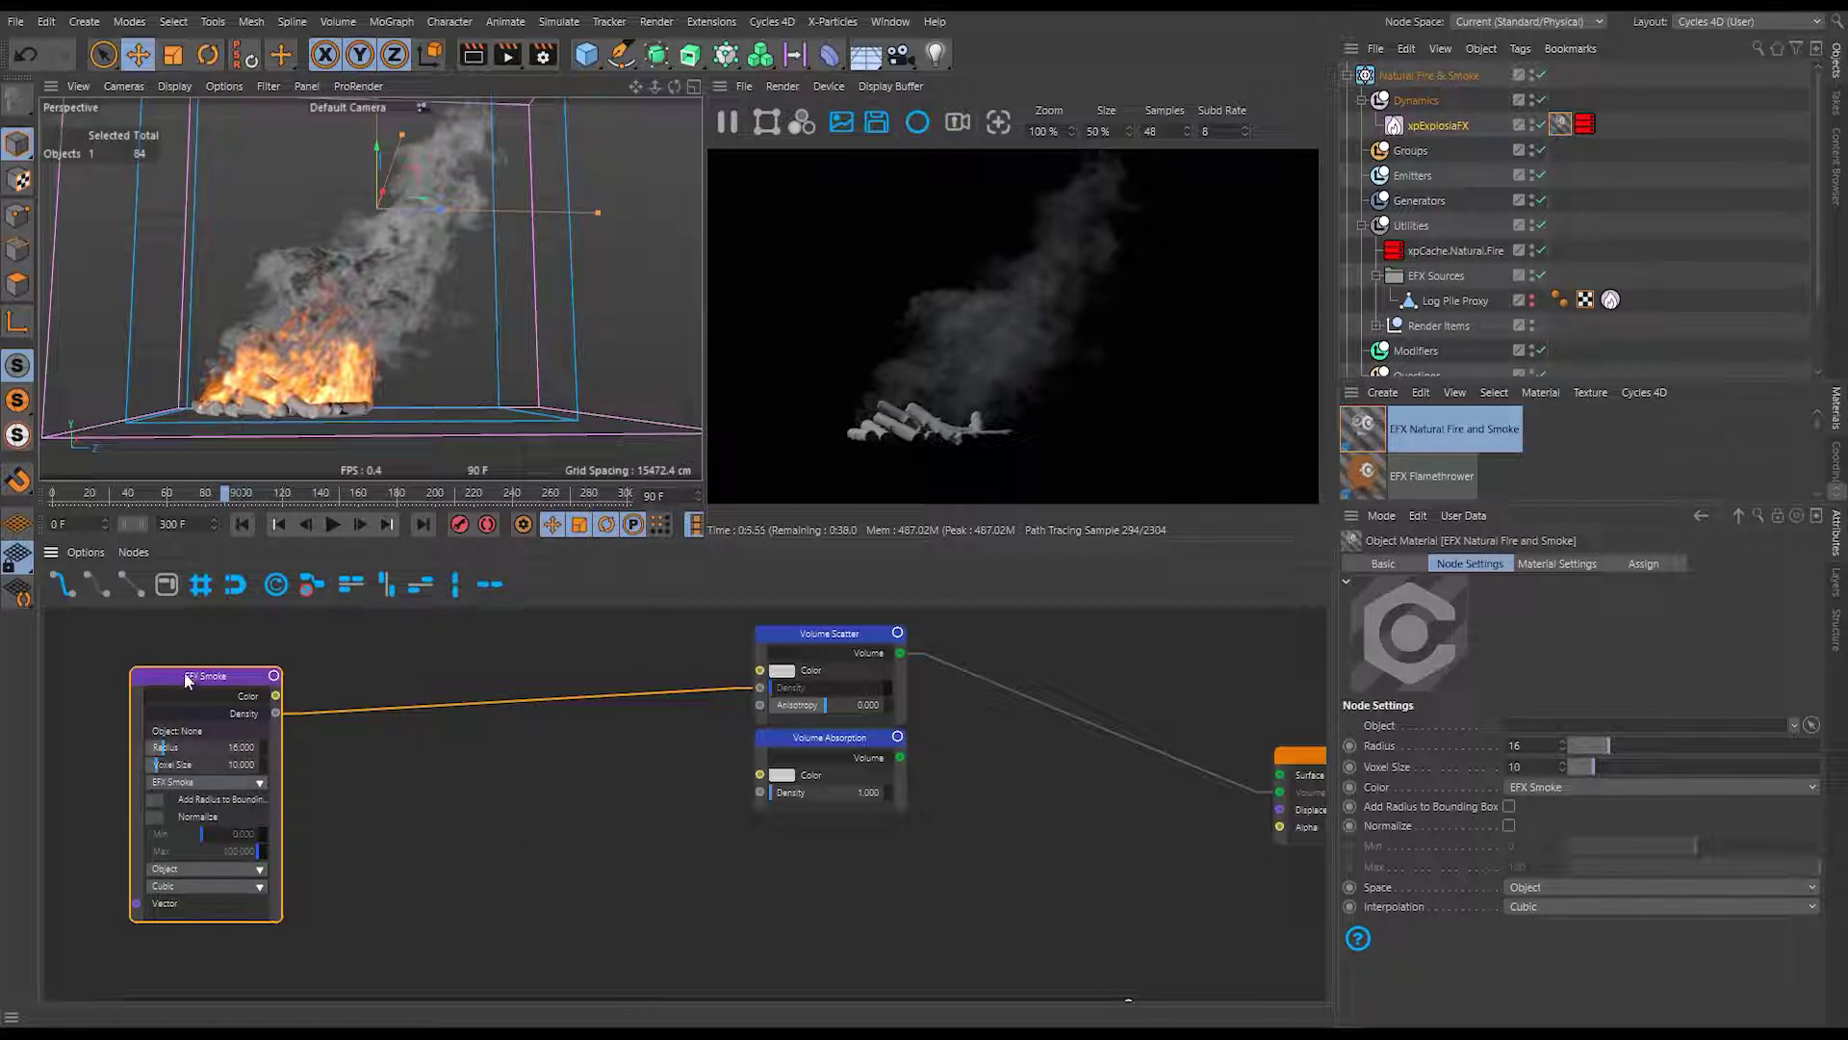
Insert a Math node into the link between EFX Smoke's Density and Volume Scatter's Density, placed just beside Volume Scatter.
{"action": "double_click", "coordinate": [524, 741]}
{"action": "type", "text": "ma"}
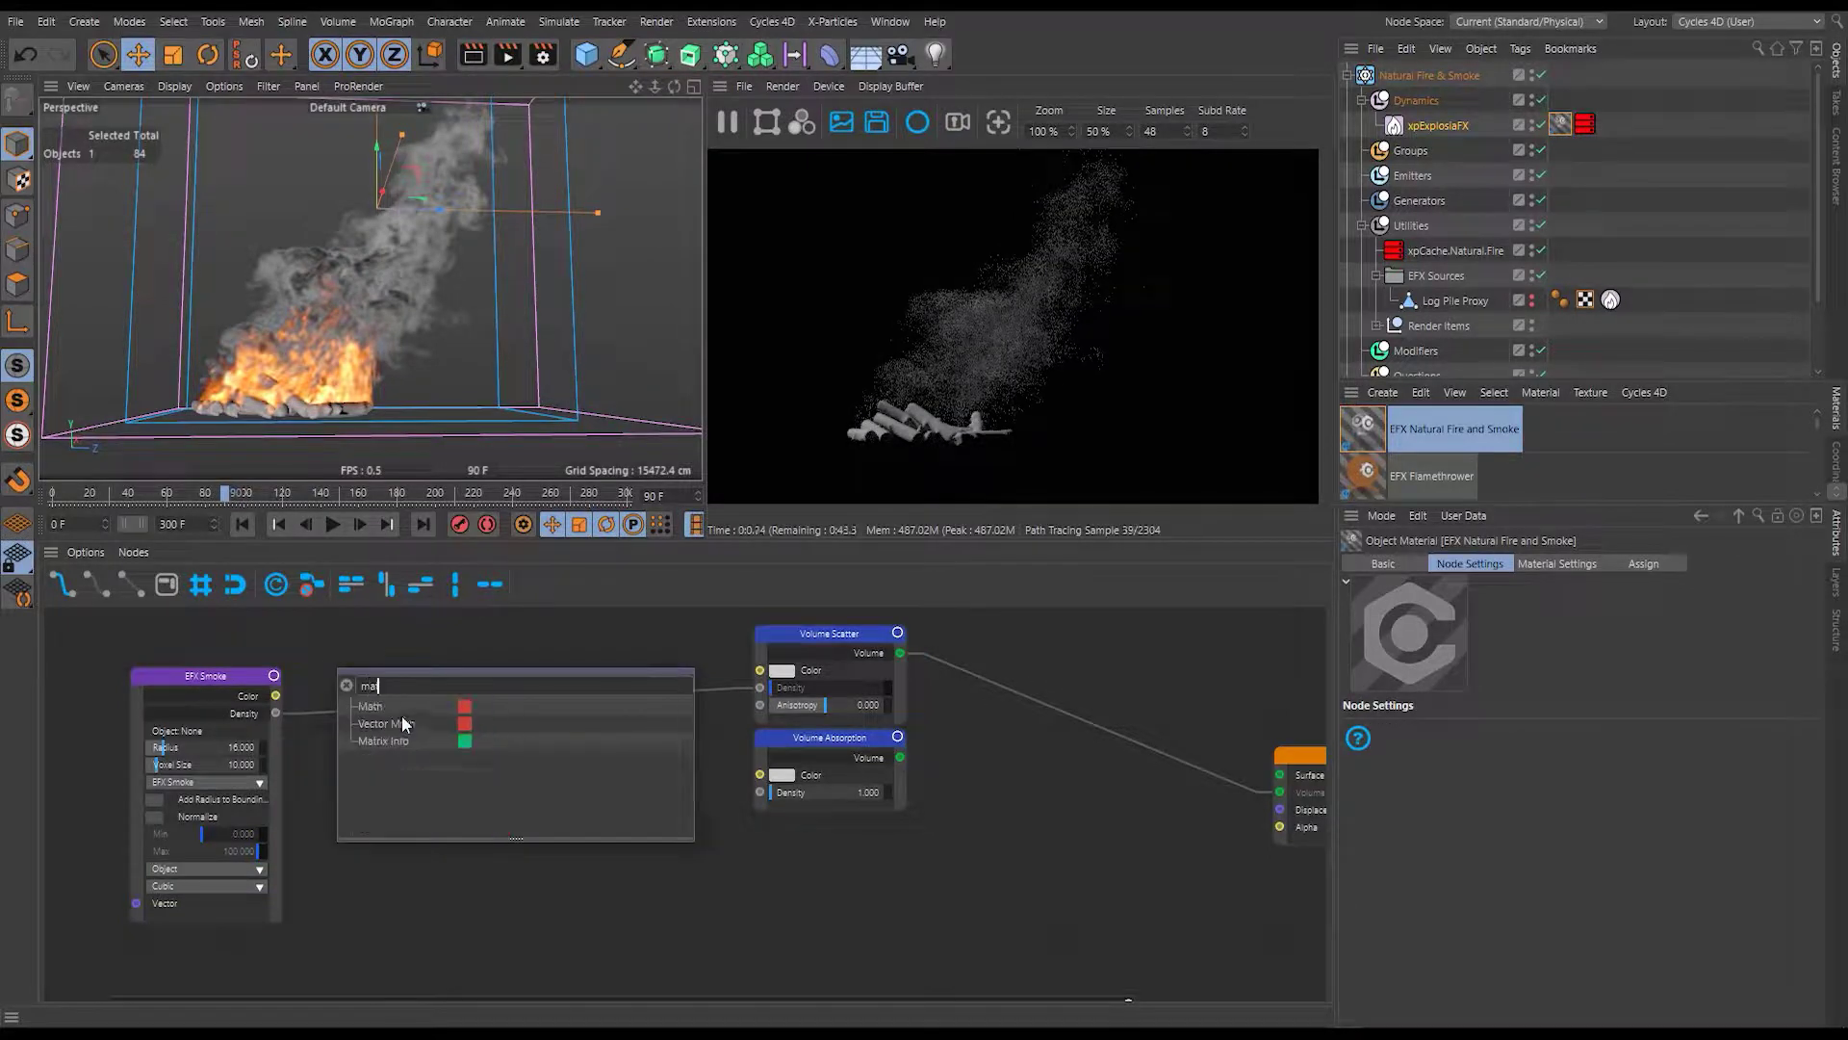
{"action": "left_click", "coordinate": [371, 706]}
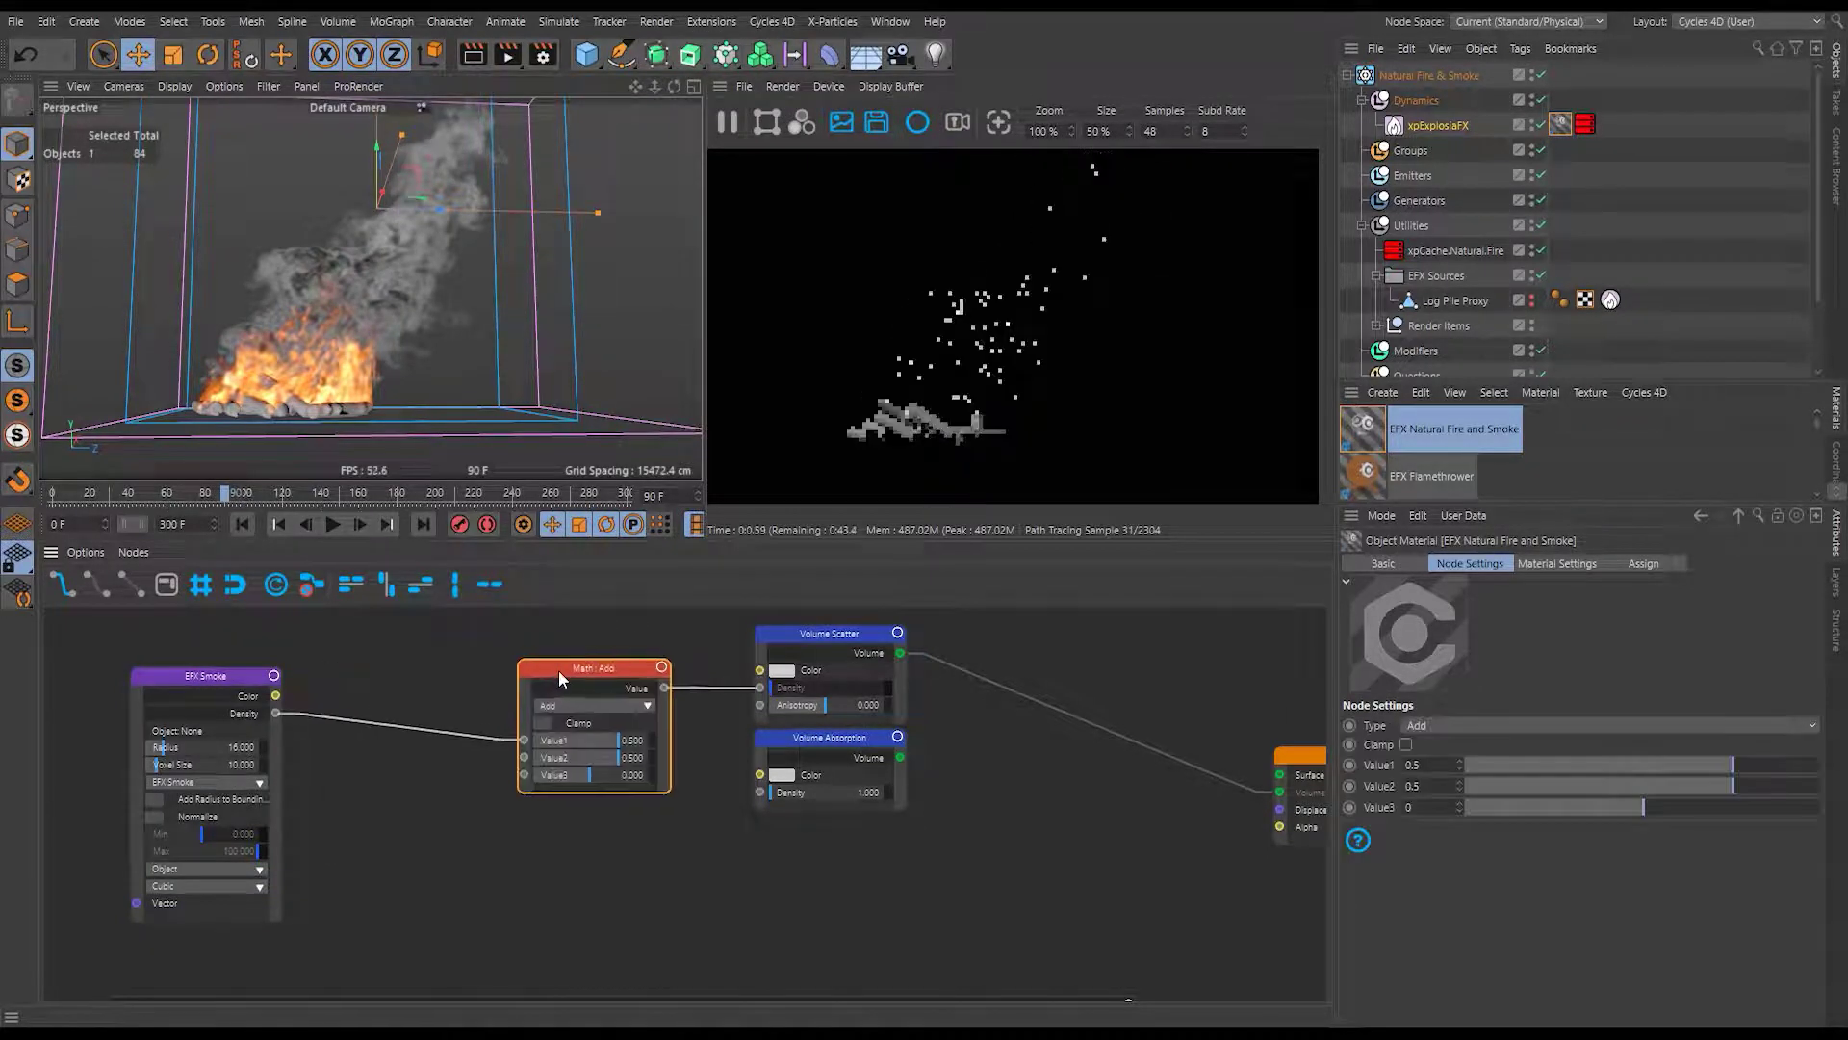
{"action": "left_click_drag", "start_coordinate": [559, 670], "coordinate": [586, 636]}
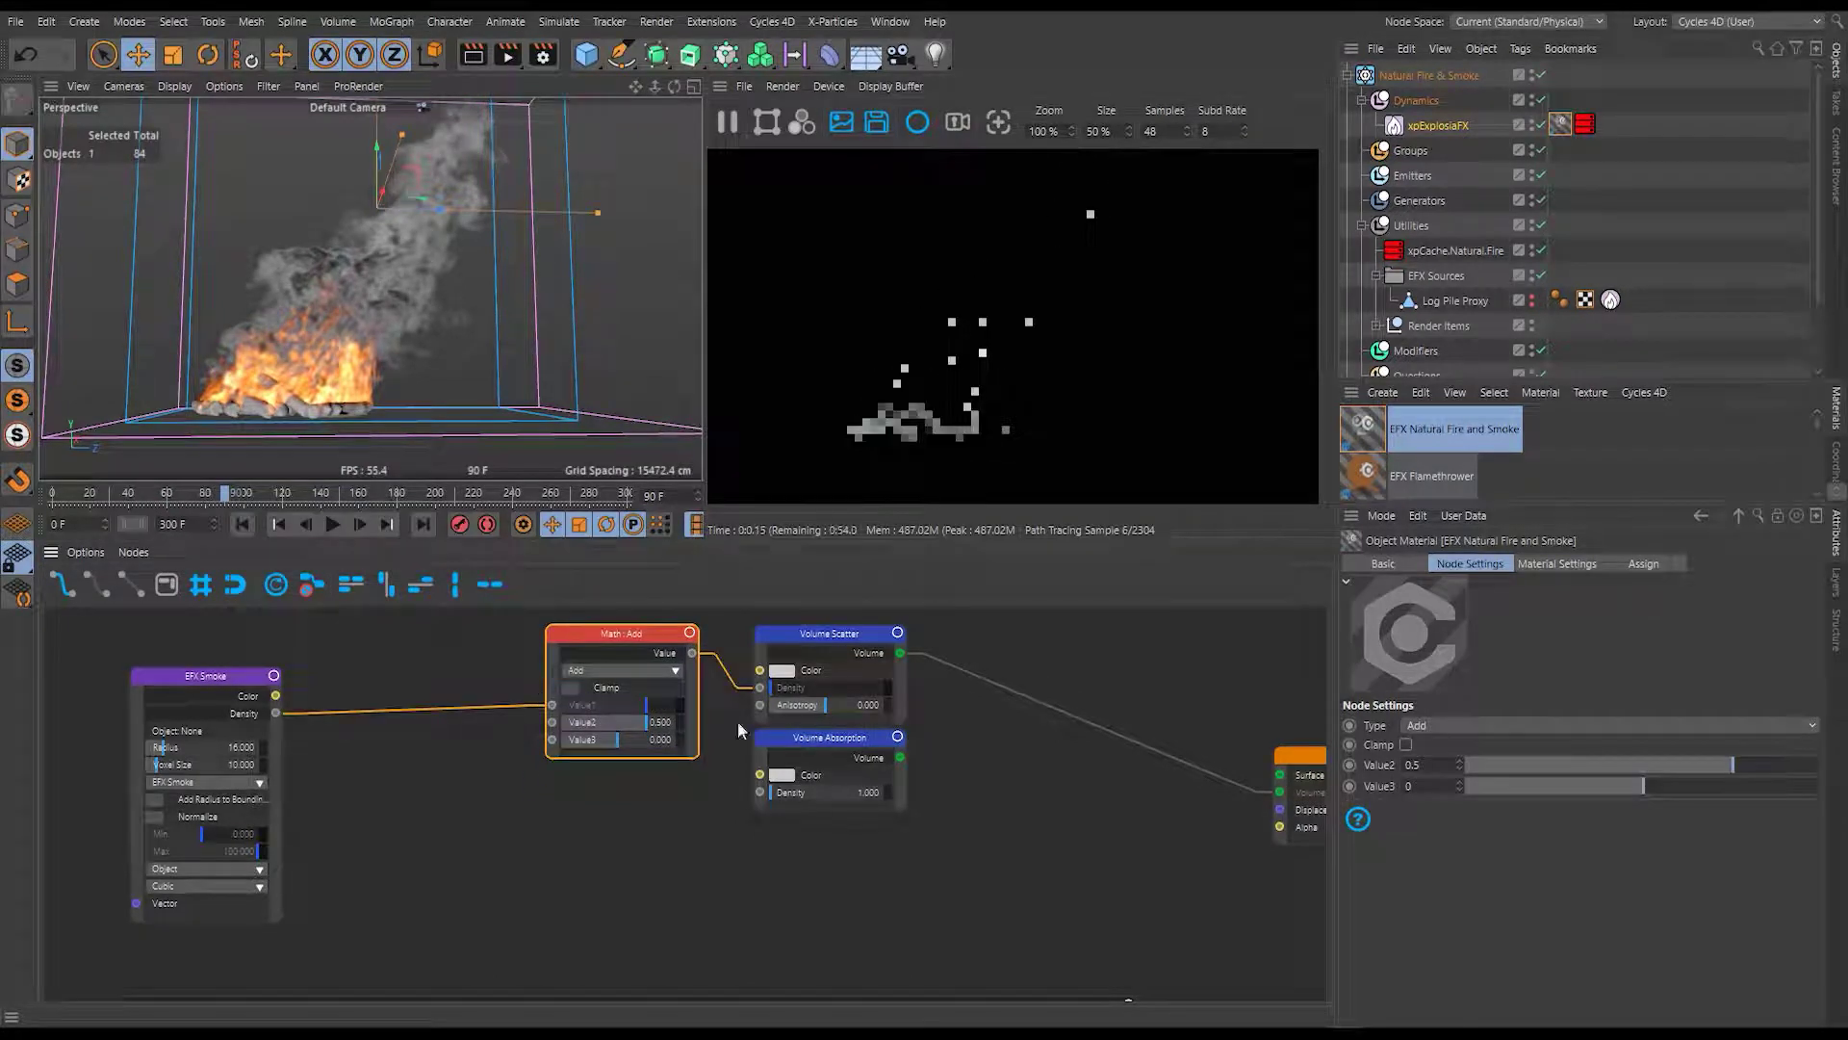
Set the Math node's type to Multiply and its Value2 to 20 to thicken the smoke density.
{"action": "left_click", "coordinate": [1493, 721]}
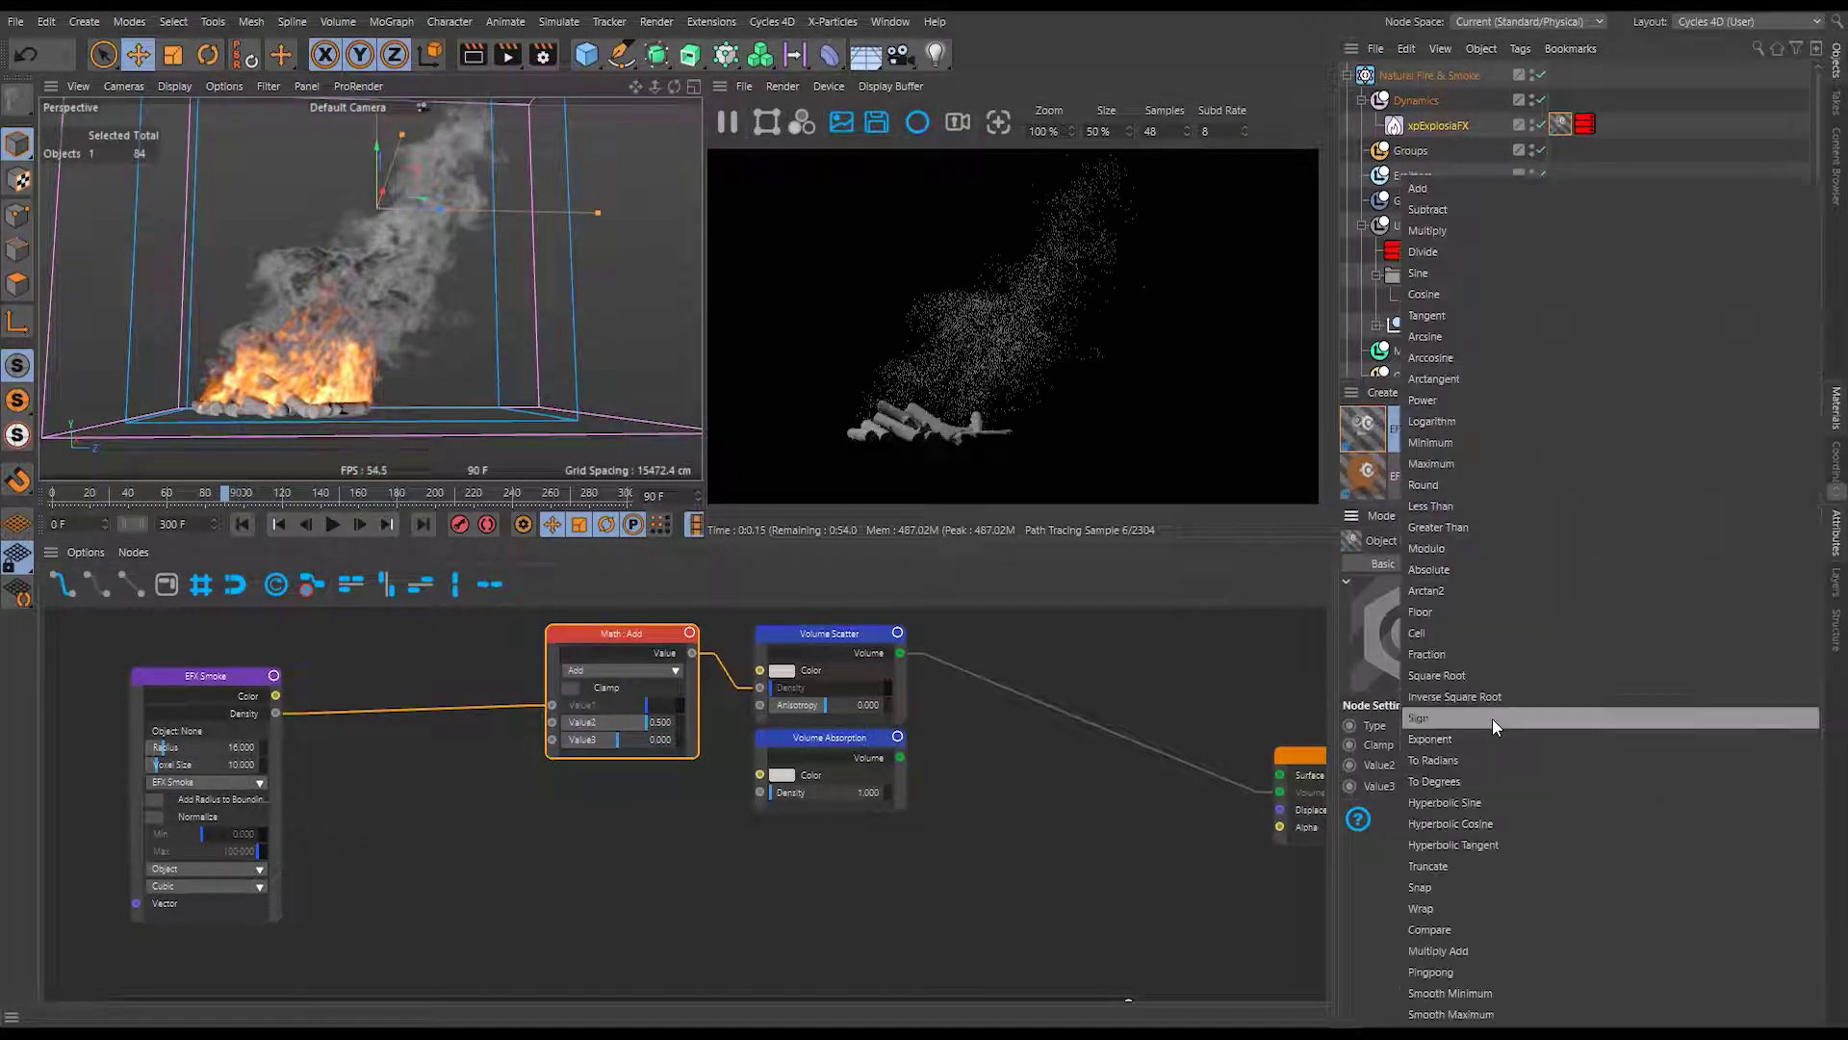
{"action": "left_click", "coordinate": [1442, 231]}
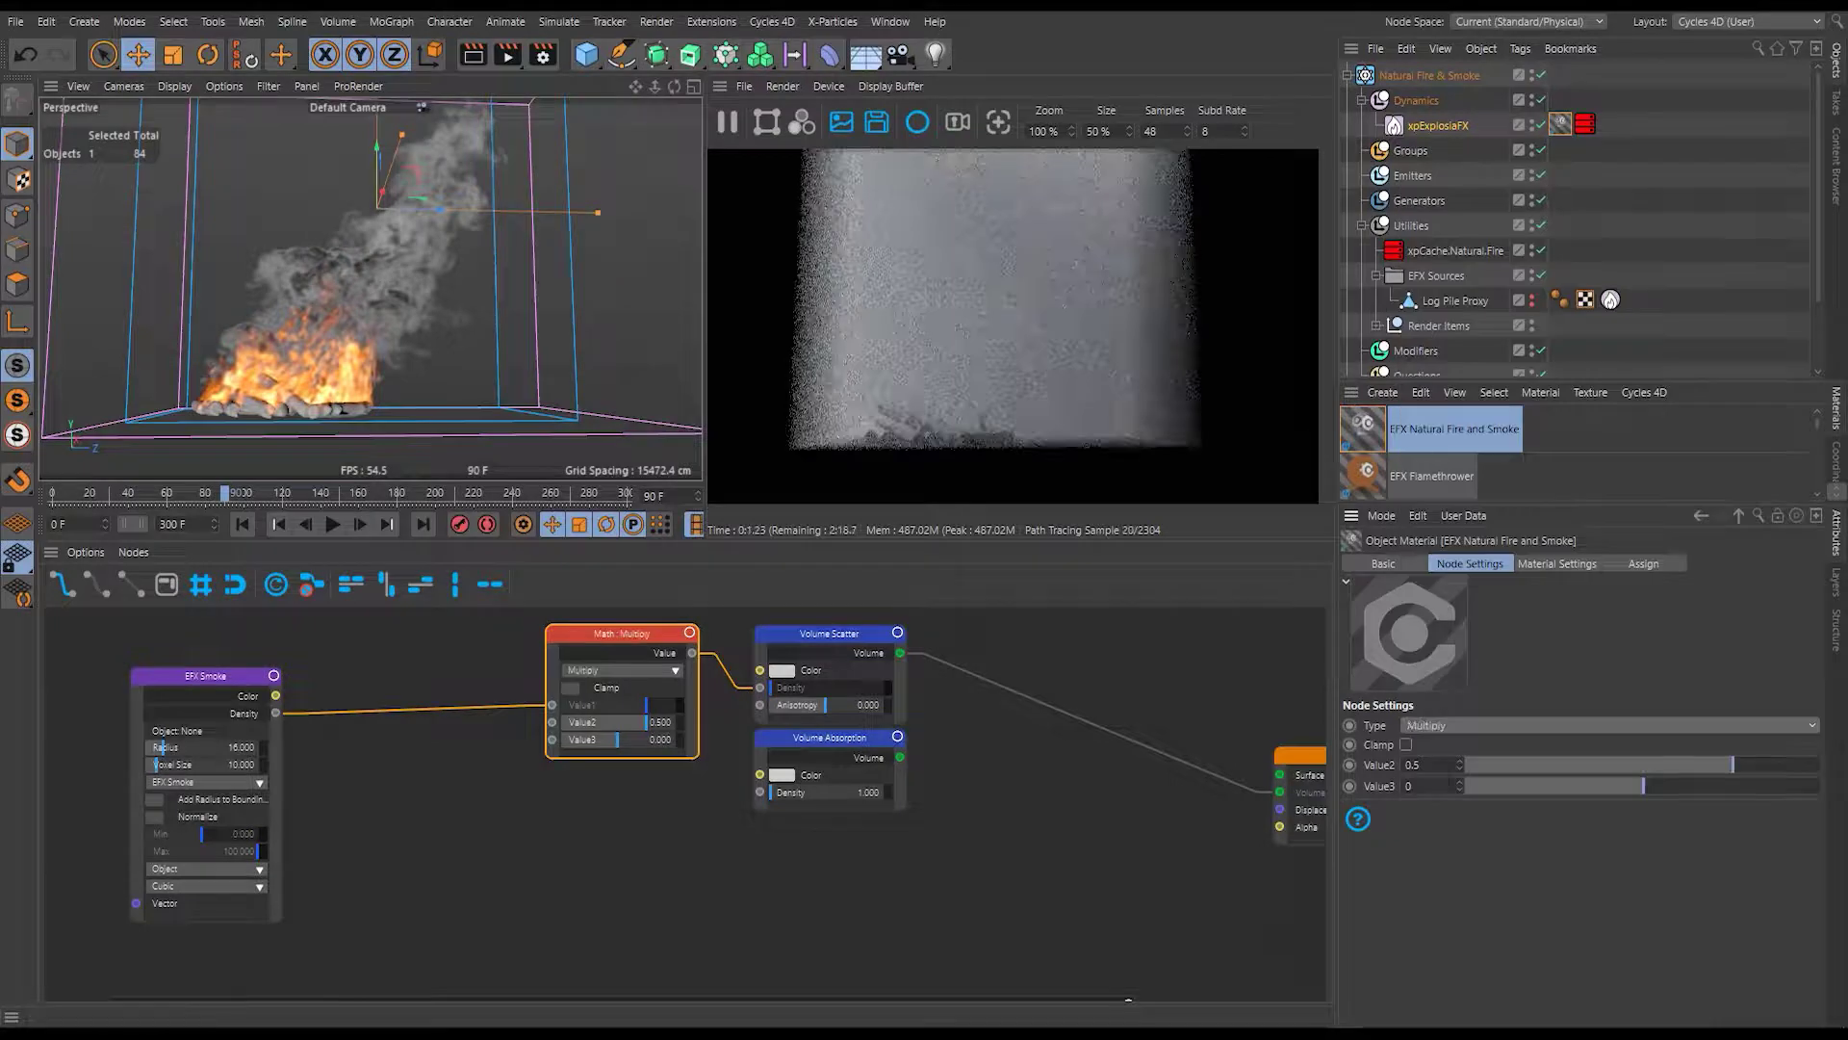
{"action": "double_click", "coordinate": [1413, 764]}
{"action": "type", "text": "10"}
{"action": "key", "text": "BackSpace"}
{"action": "key", "text": "BackSpace"}
{"action": "type", "text": "20"}
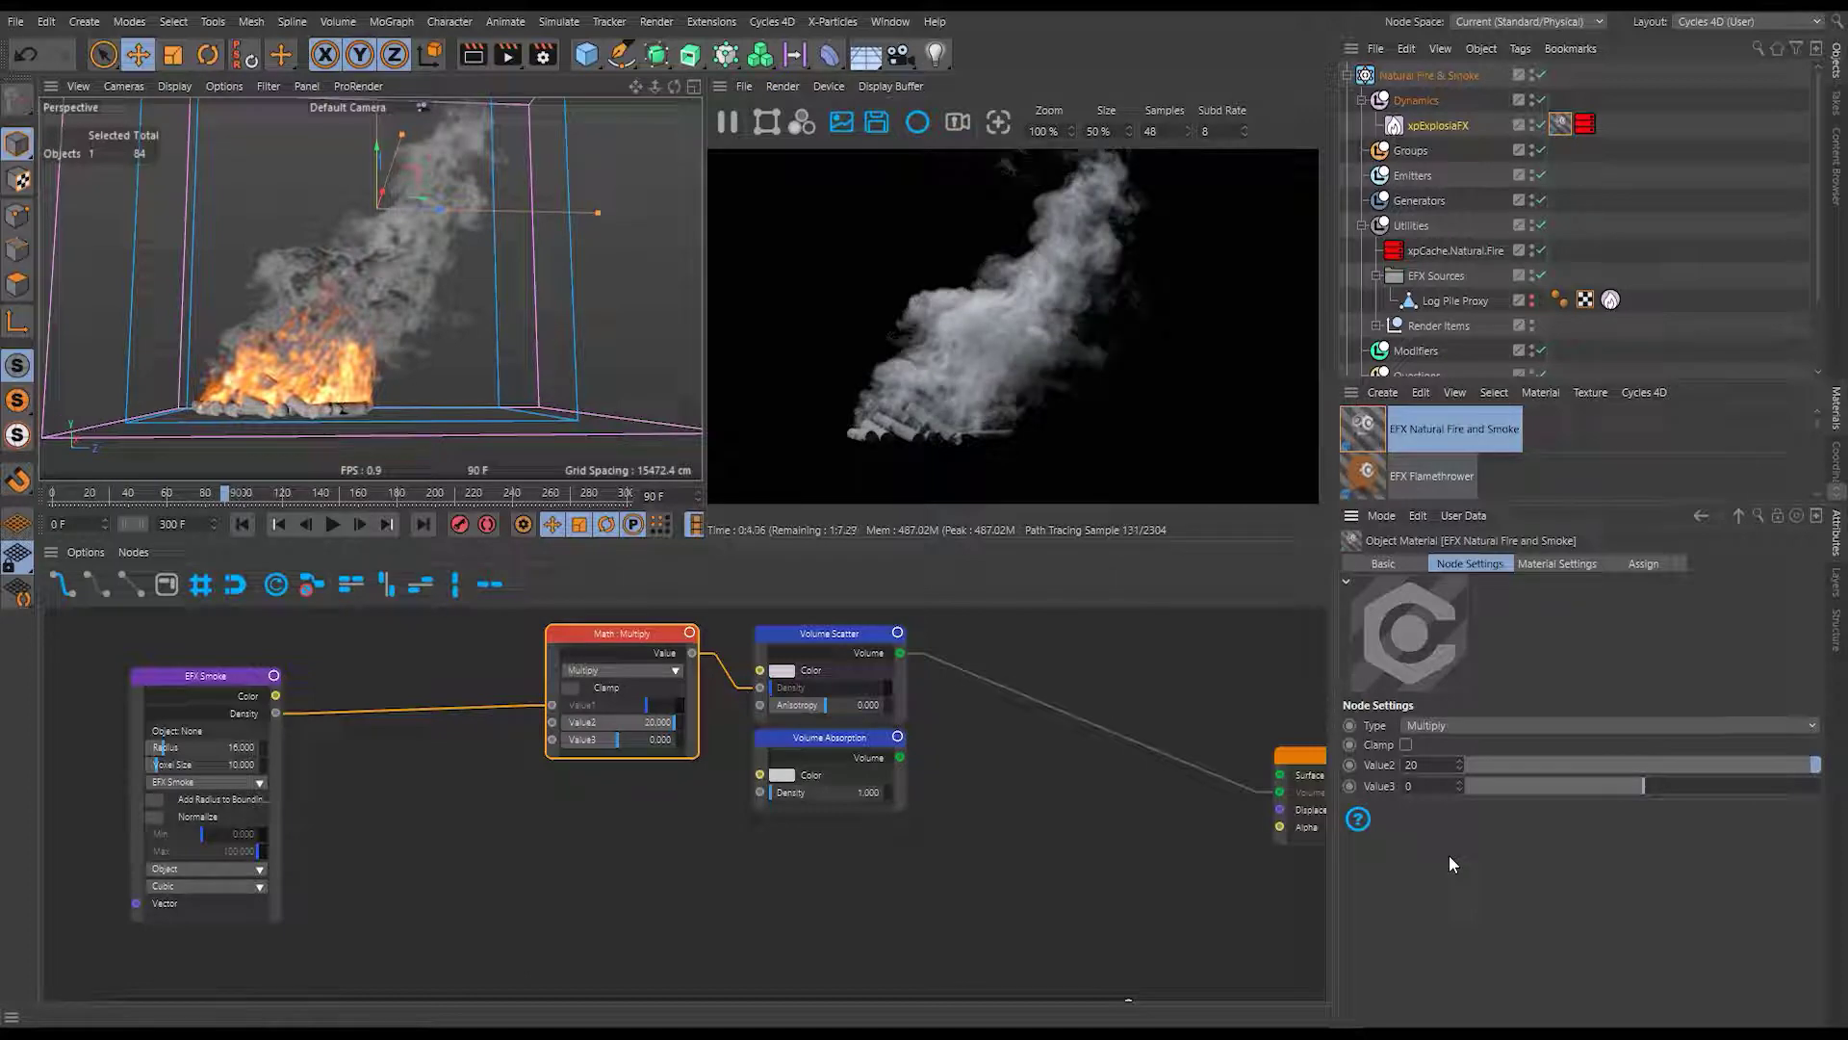
{"action": "left_click_drag", "start_coordinate": [338, 408], "coordinate": [216, 402], "text": "alt"}
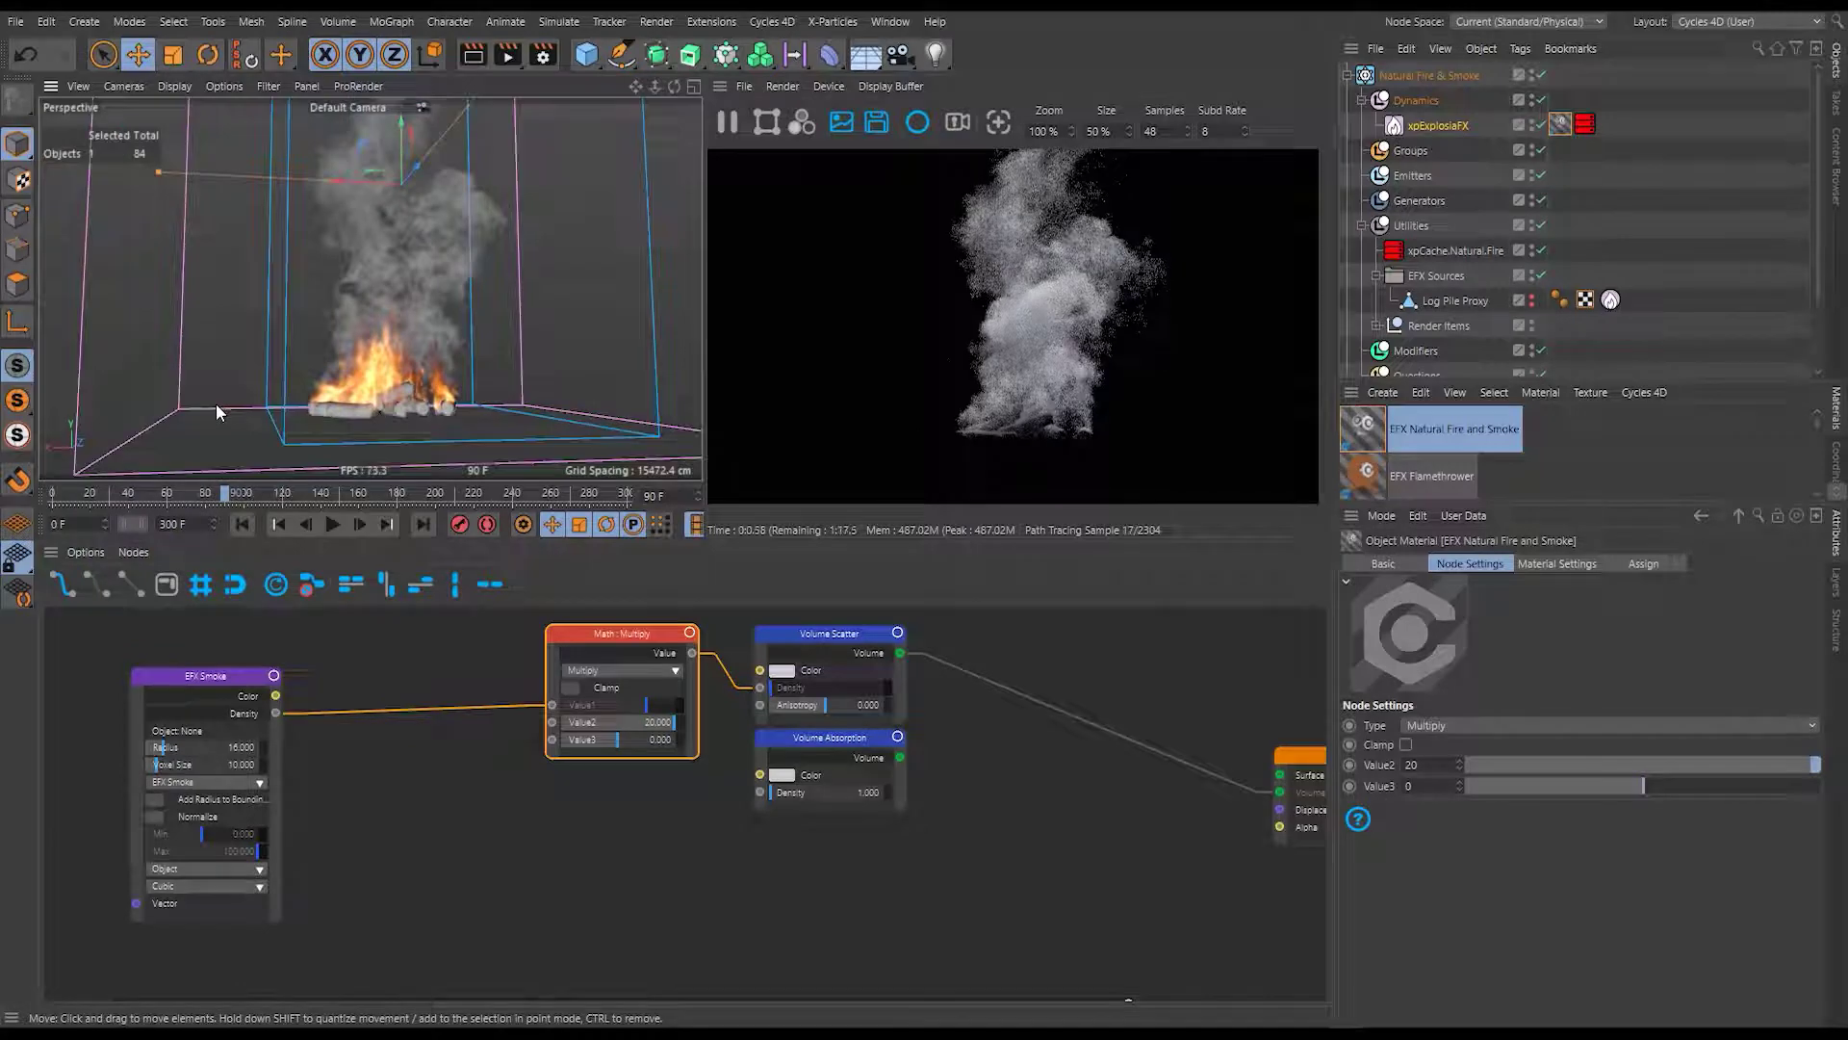
{"action": "left_click_drag", "start_coordinate": [331, 405], "coordinate": [539, 423], "text": "alt"}
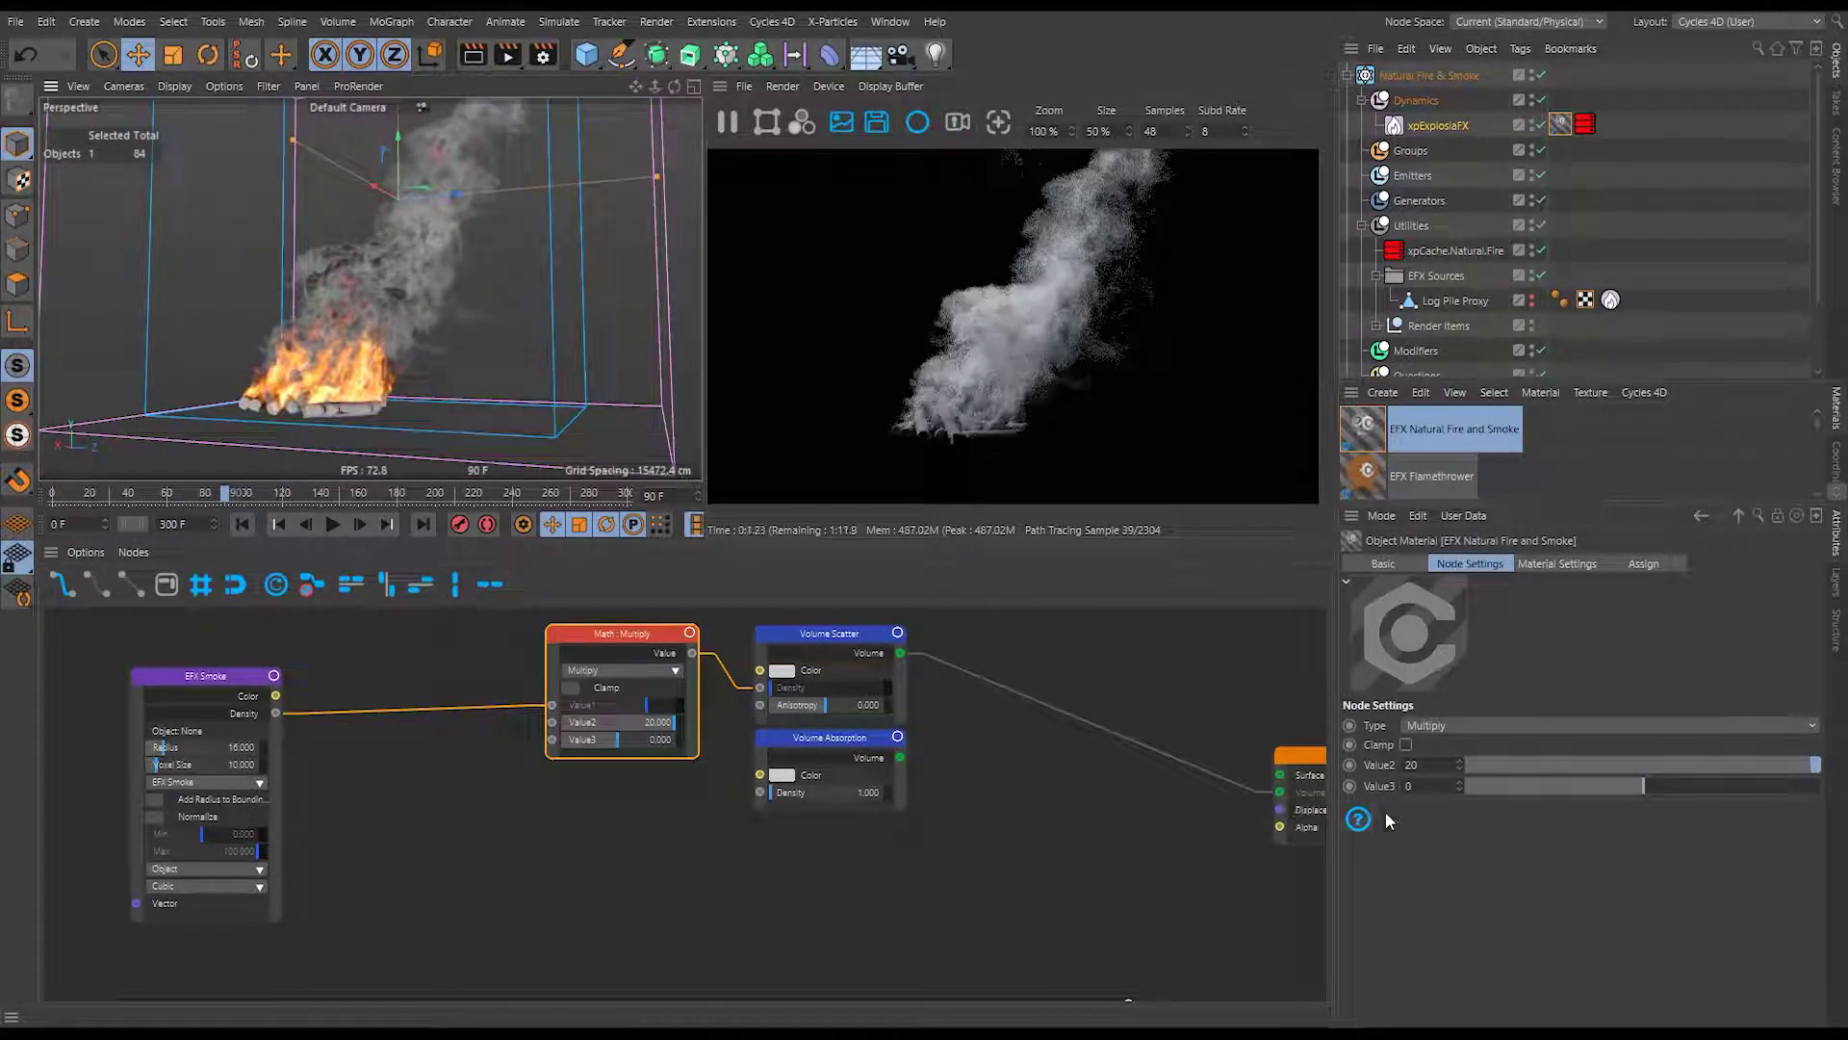
Try a Value2 of 200 on the Multiply node for denser smoke, then undo the change.
{"action": "double_click", "coordinate": [1415, 764]}
{"action": "type", "text": "200"}
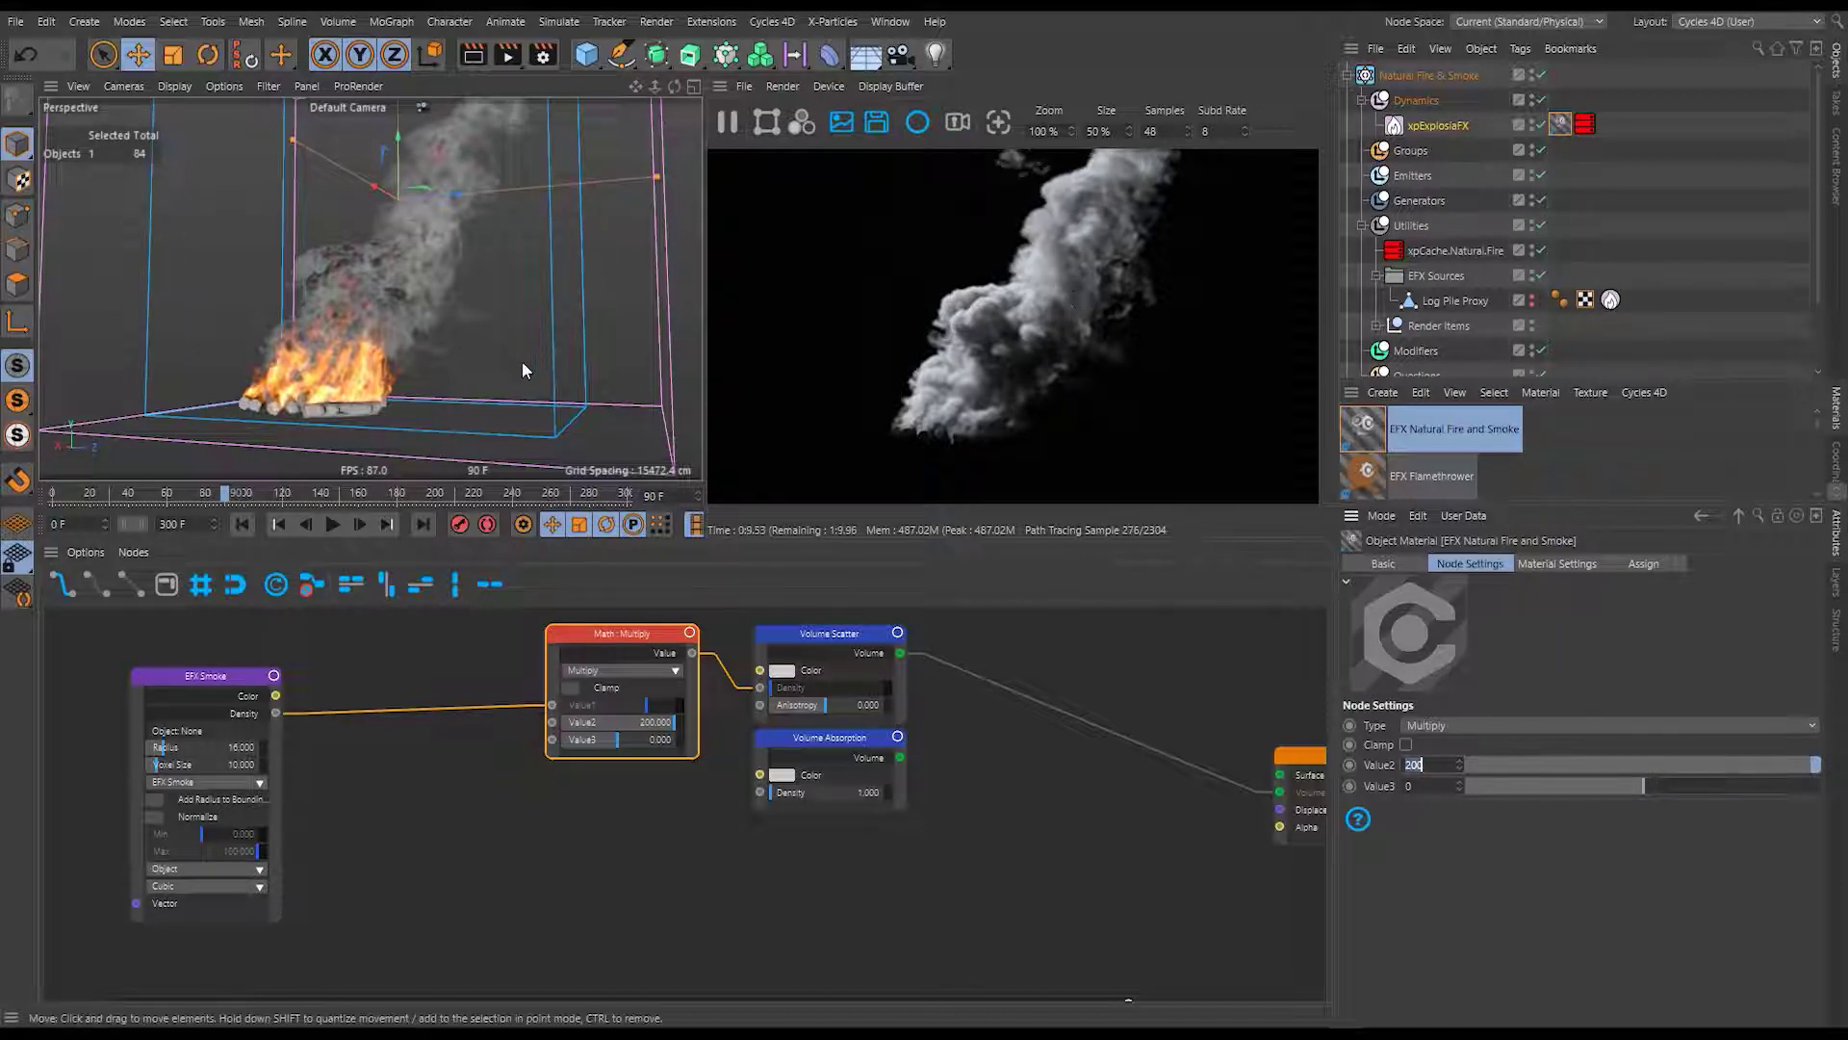
{"action": "mouse_move", "coordinate": [522, 361]}
{"action": "left_mouse_down", "text": "alt"}
{"action": "mouse_move", "coordinate": [343, 408]}
{"action": "mouse_move", "coordinate": [523, 416]}
{"action": "mouse_move", "coordinate": [250, 397]}
{"action": "left_mouse_up", "text": "alt"}
{"action": "key", "text": "ctrl+z"}
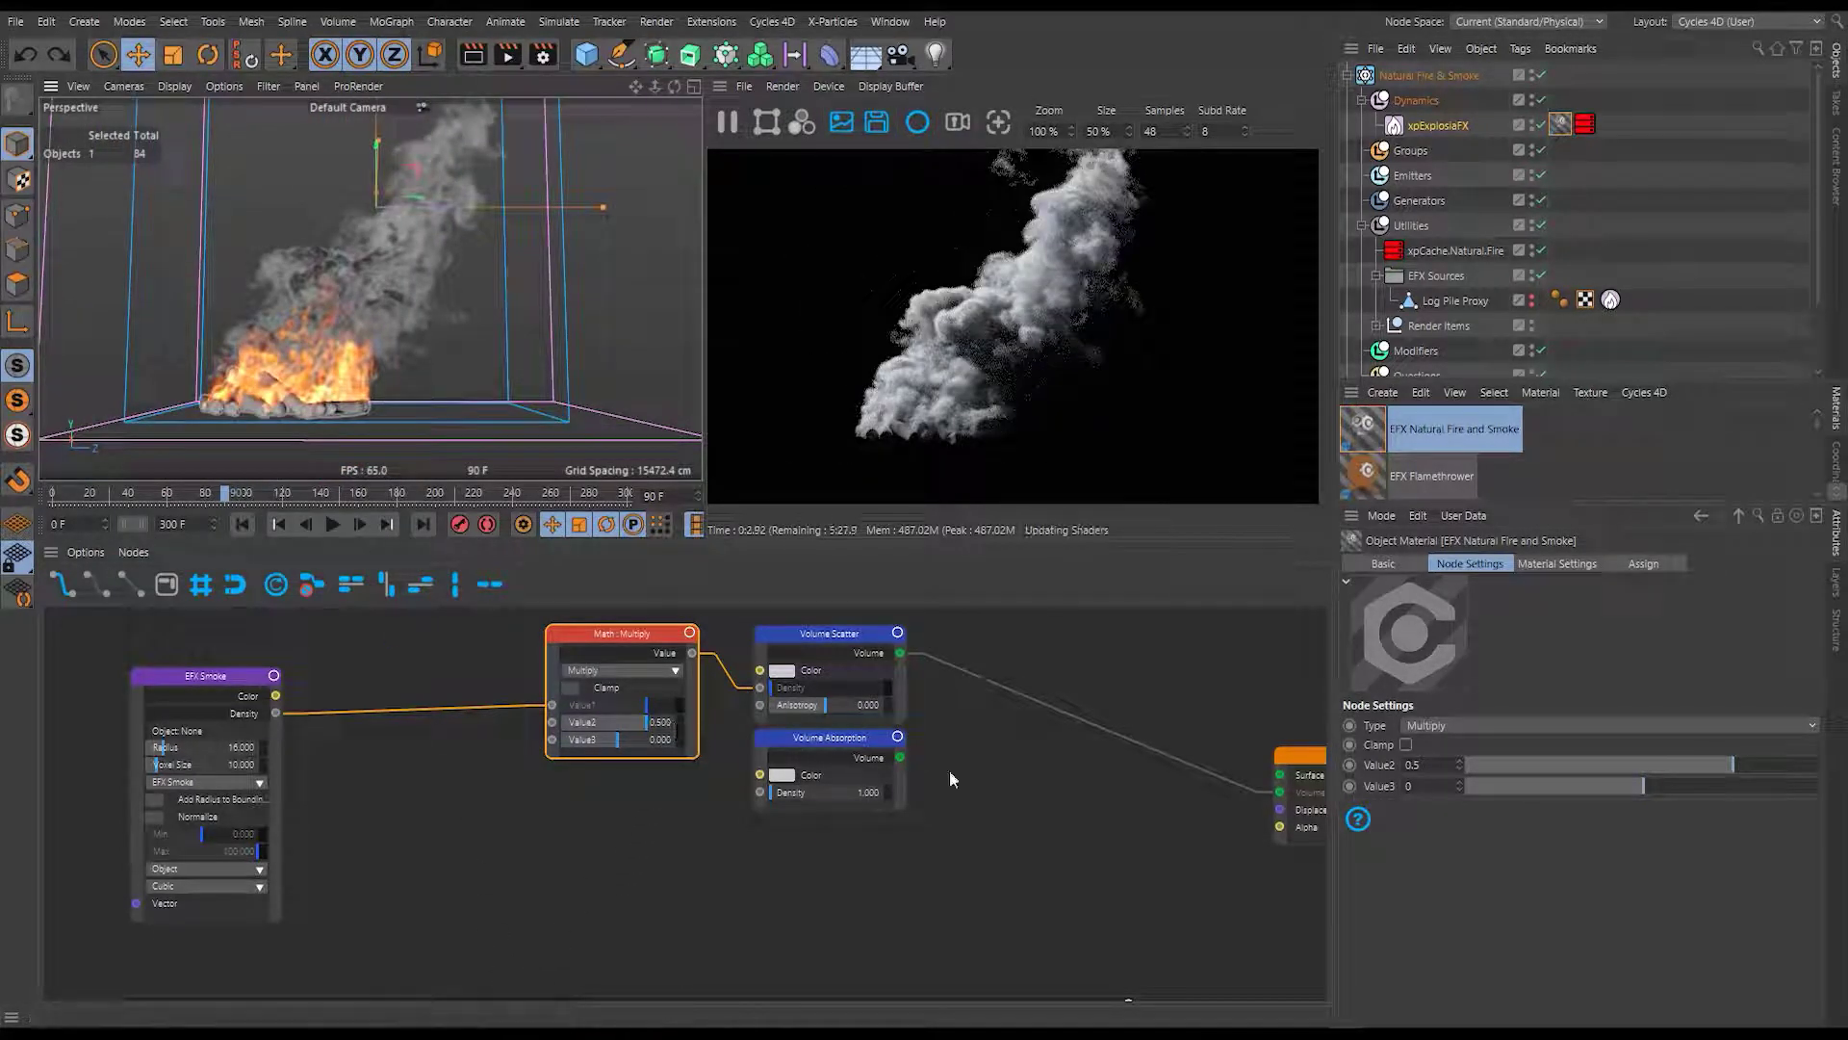
Enter 20 again as the Multiply node's Value2.
{"action": "double_click", "coordinate": [1439, 763]}
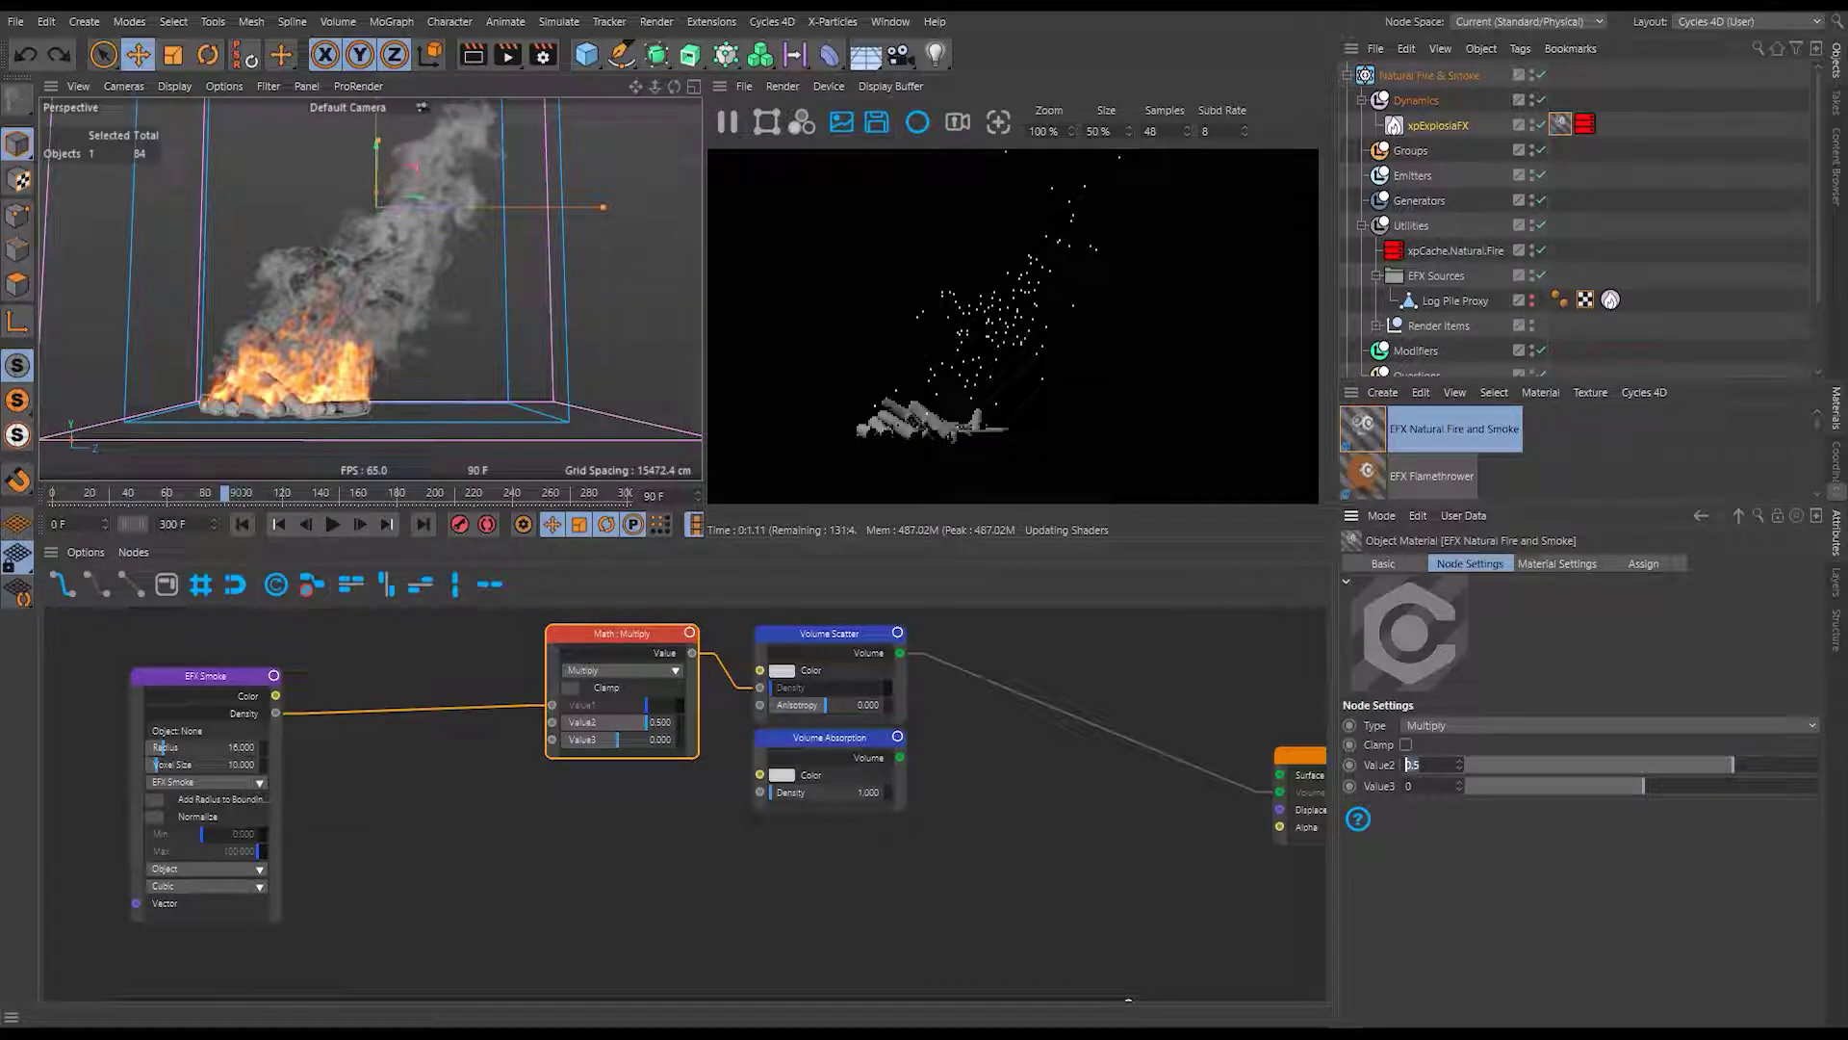
{"action": "type", "text": "20"}
{"action": "key", "text": "Return"}
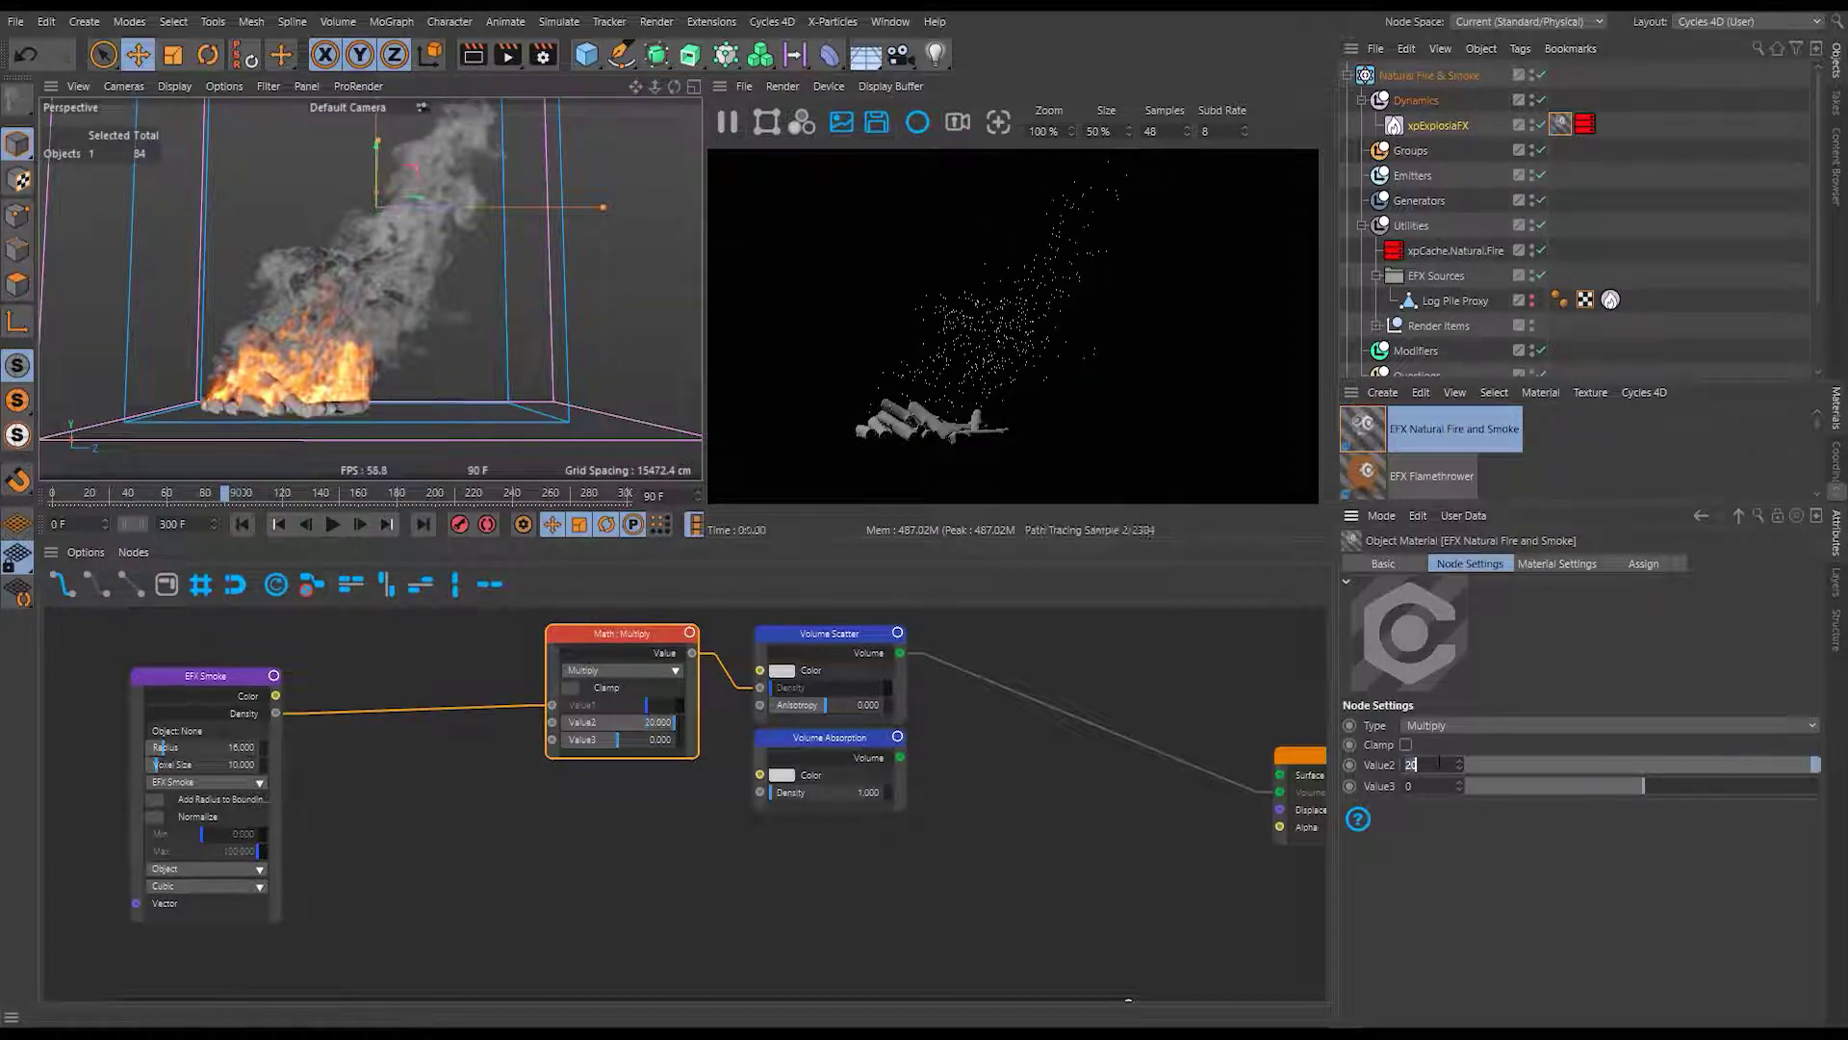
{"action": "left_click", "coordinate": [1459, 882]}
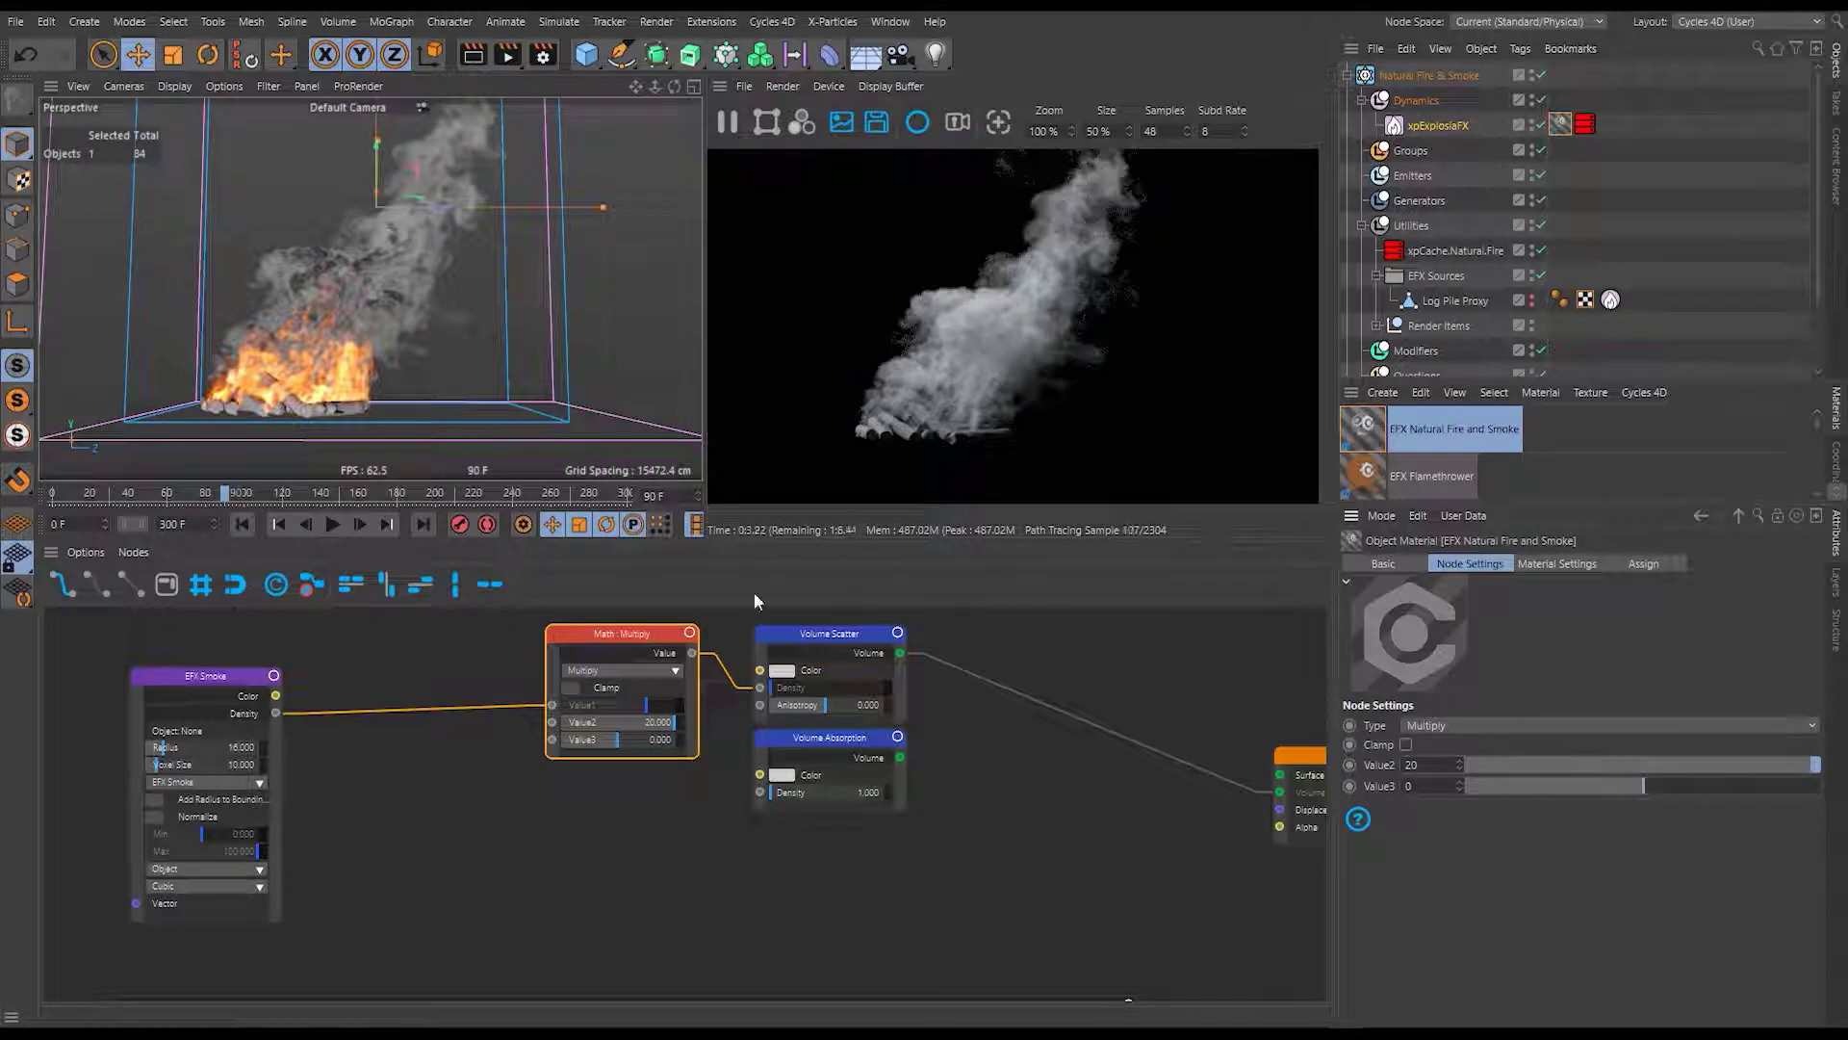
Insert a Color Ramp node between EFX Smoke's Density and the Multiply node, connecting the ramp's Color output to Value1.
{"action": "middle_click_drag", "start_coordinate": [416, 780], "coordinate": [462, 720]}
{"action": "left_click_drag", "start_coordinate": [462, 720], "coordinate": [311, 674]}
{"action": "double_click", "coordinate": [476, 662]}
{"action": "type", "text": "ram"}
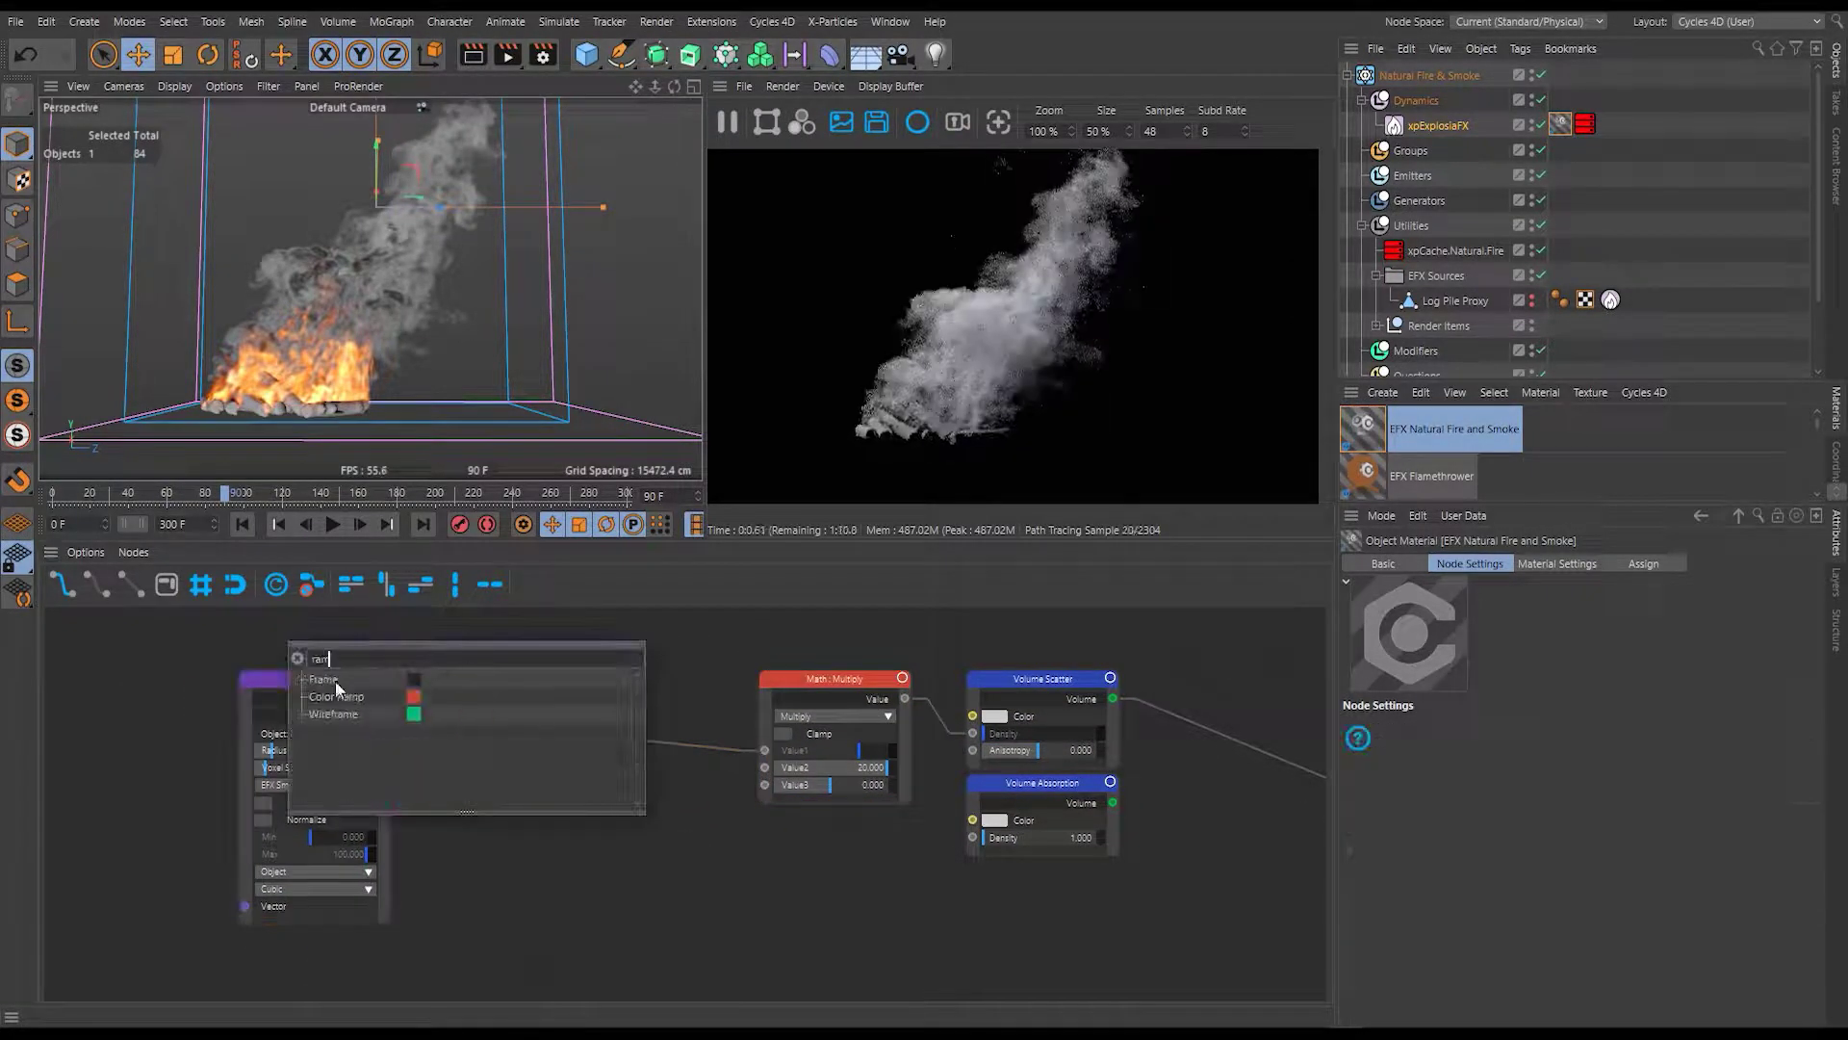
{"action": "left_click", "coordinate": [337, 696]}
{"action": "left_click_drag", "start_coordinate": [587, 881], "coordinate": [517, 693]}
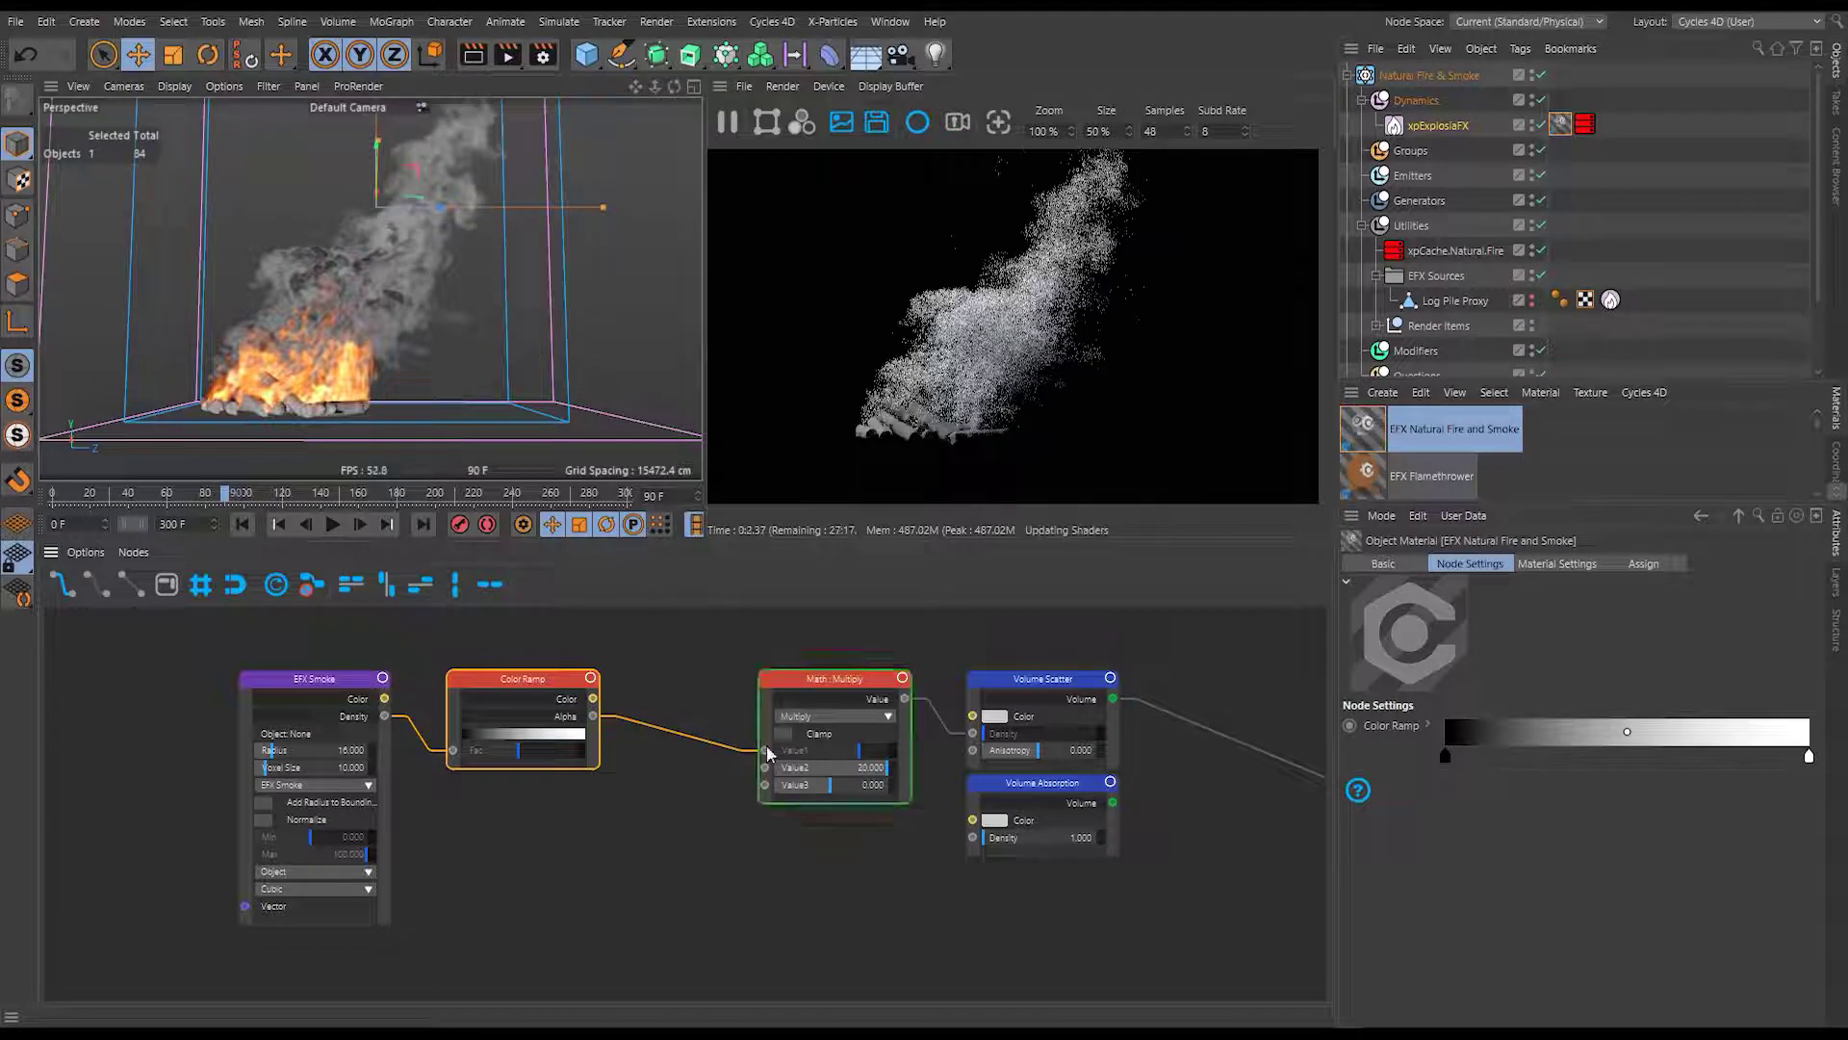
{"action": "left_click_drag", "start_coordinate": [592, 700], "coordinate": [765, 750]}
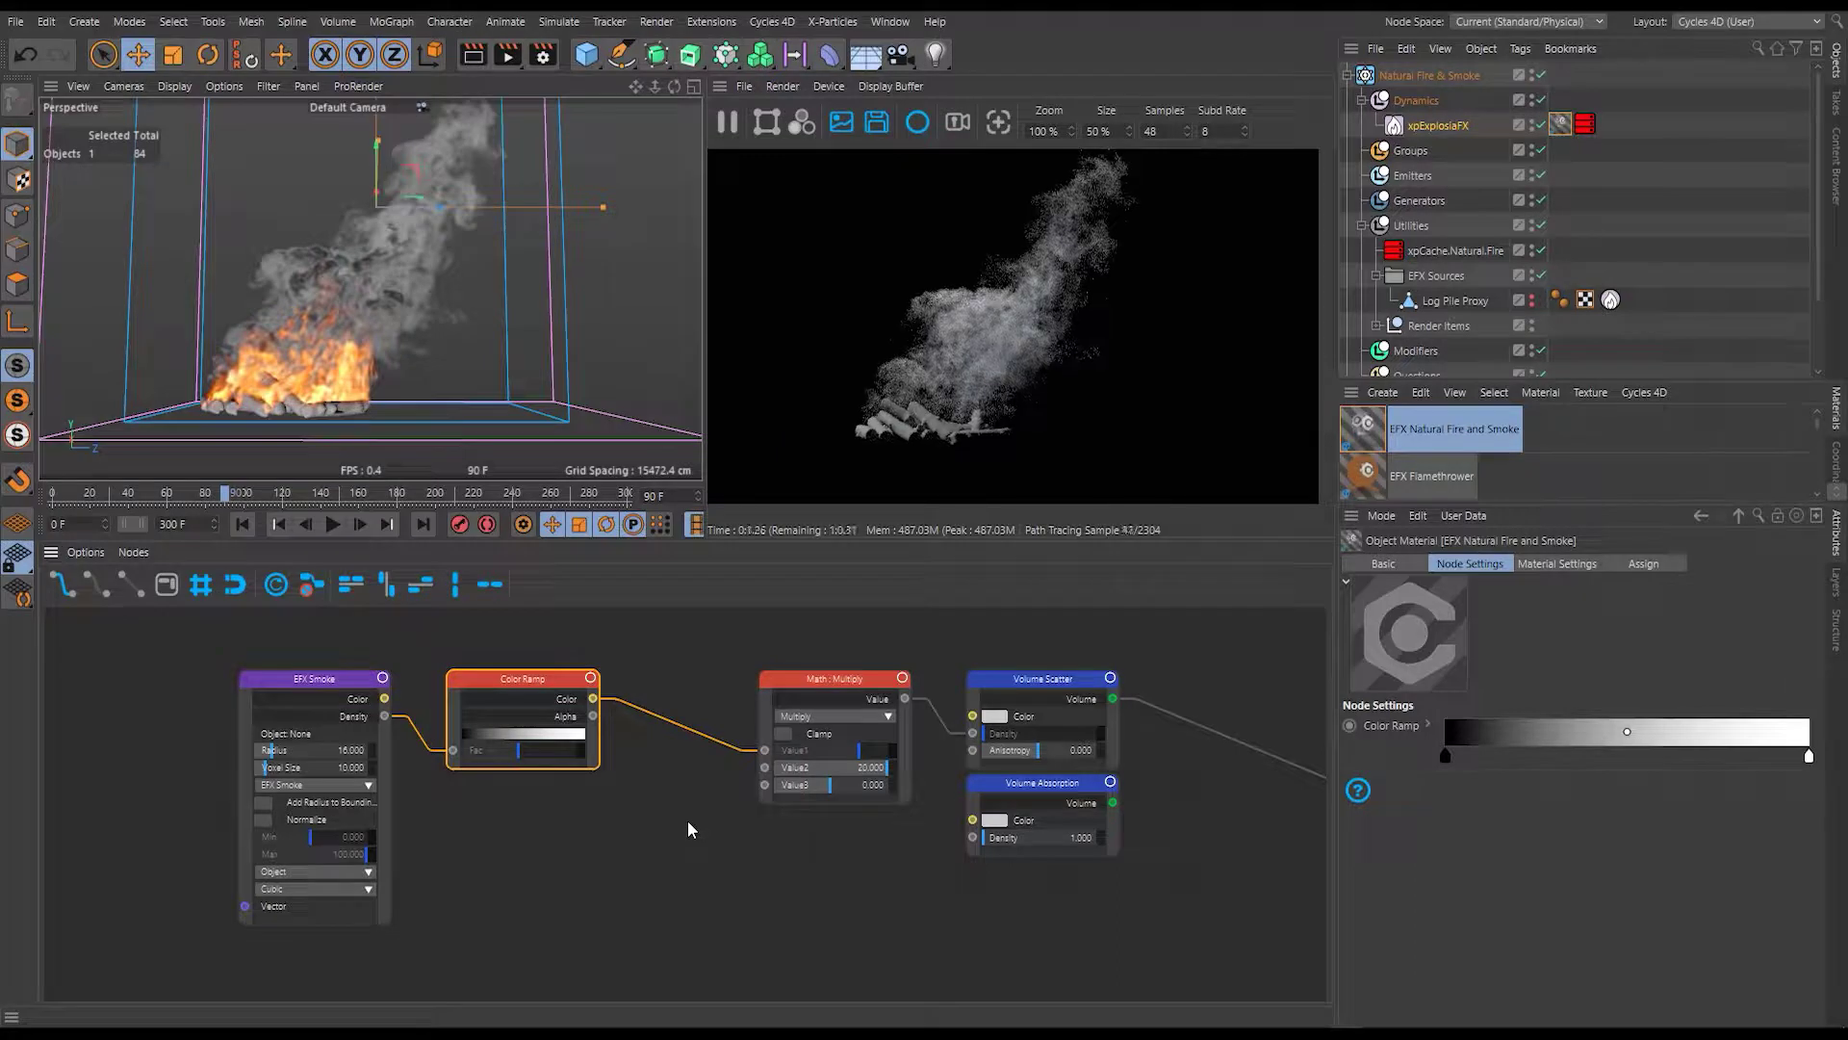
Shift the Color Ramp's black knot inward, trying about 29% and 10% before settling at about 2.4%.
{"action": "left_click", "coordinate": [513, 680]}
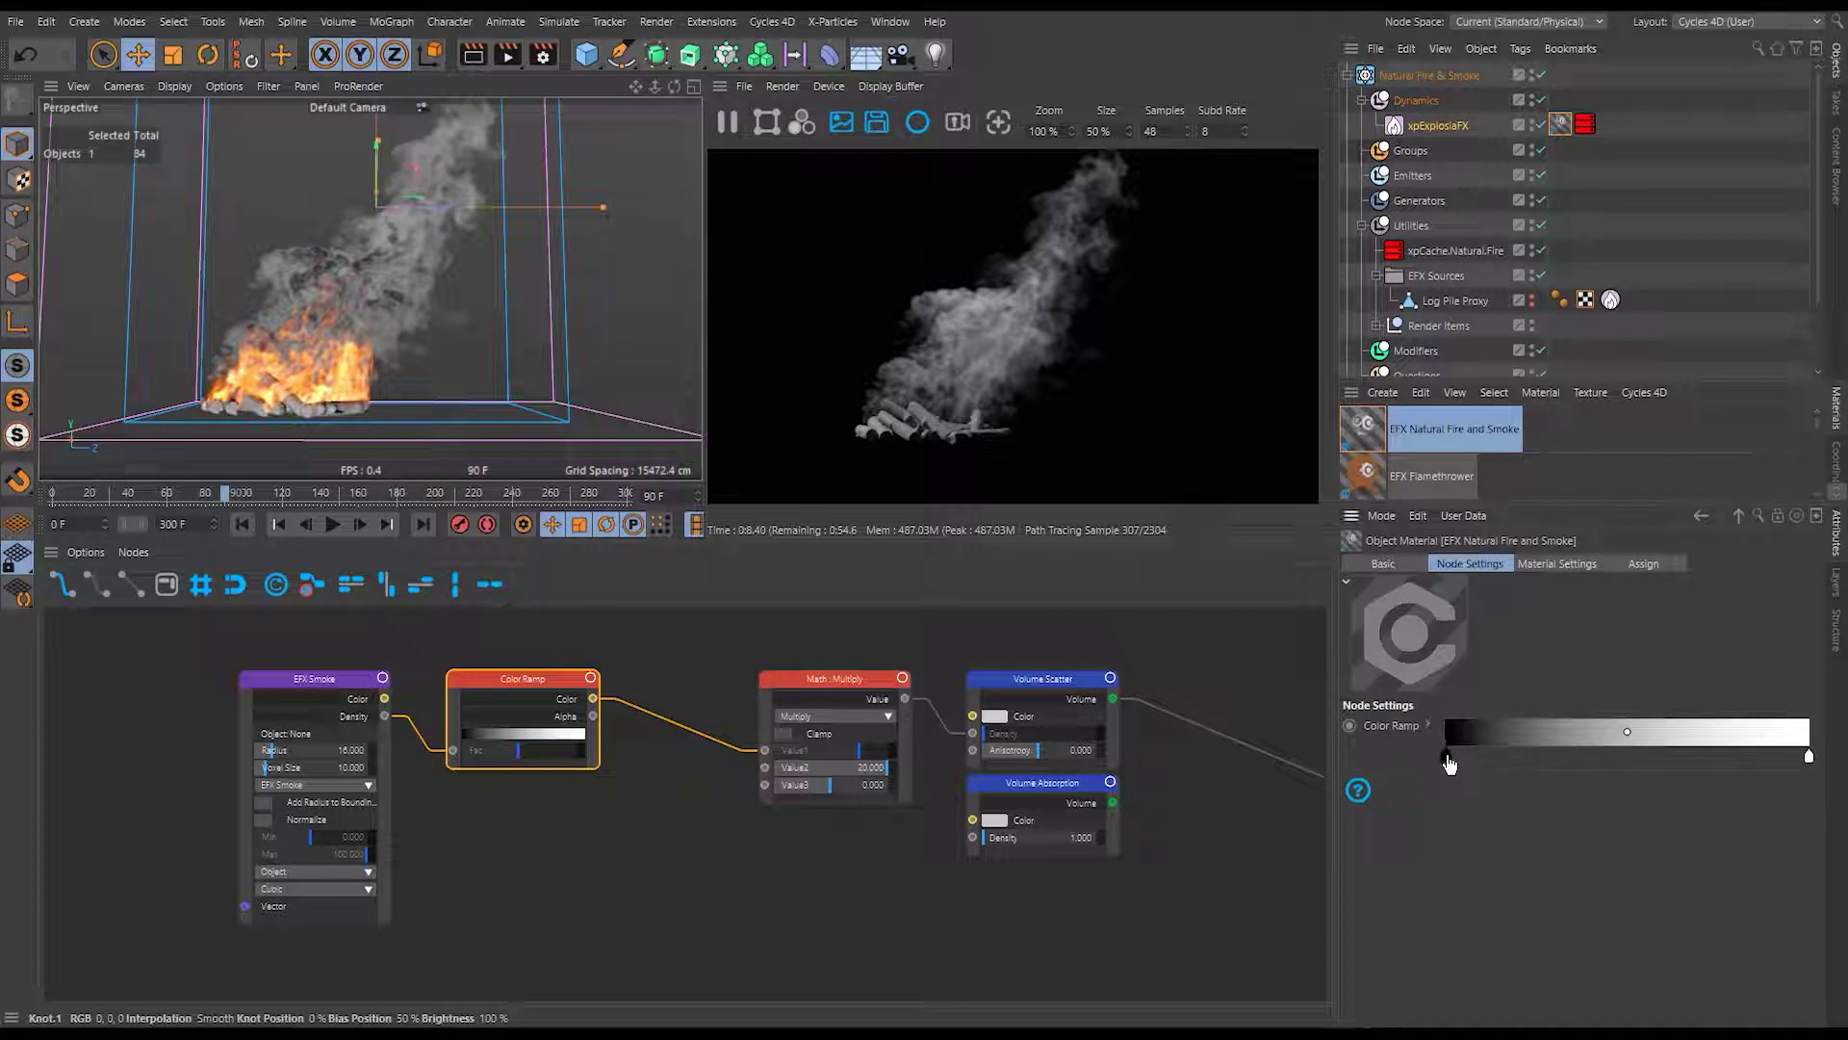
{"action": "left_click_drag", "start_coordinate": [1447, 757], "coordinate": [1549, 758]}
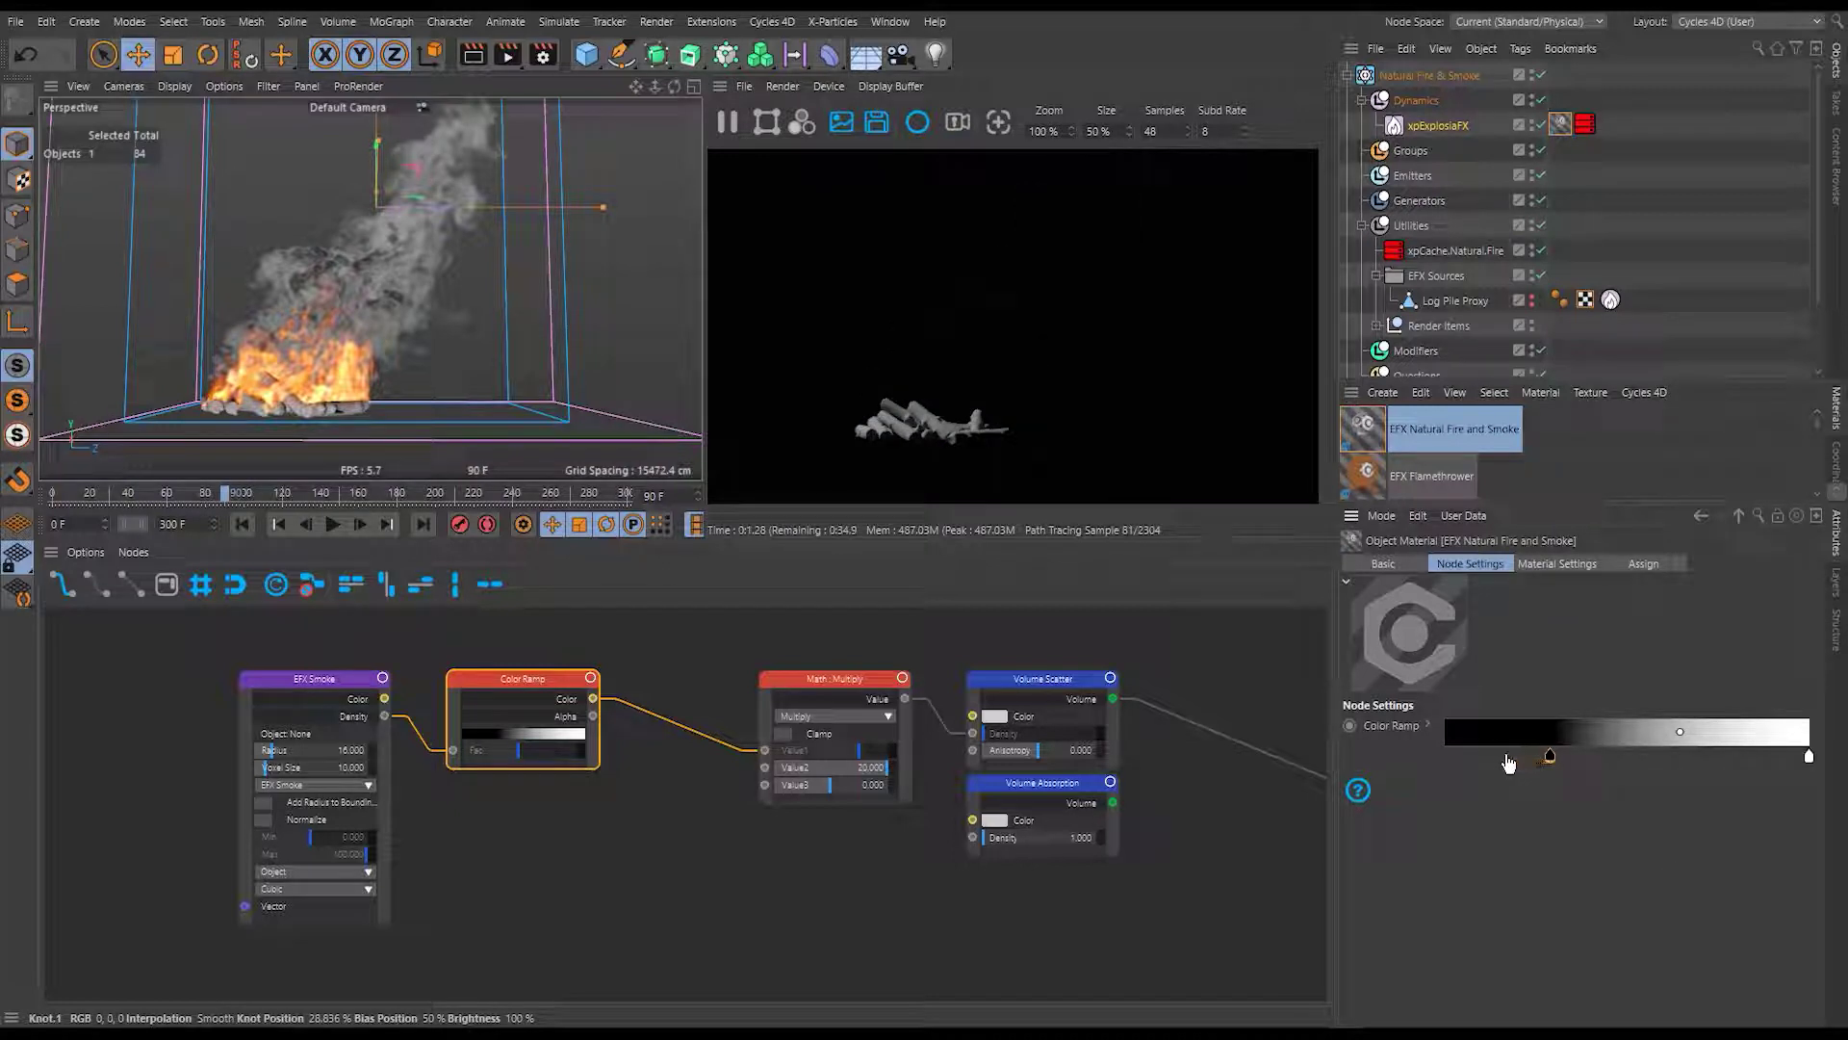
{"action": "left_click_drag", "start_coordinate": [1550, 756], "coordinate": [1481, 757]}
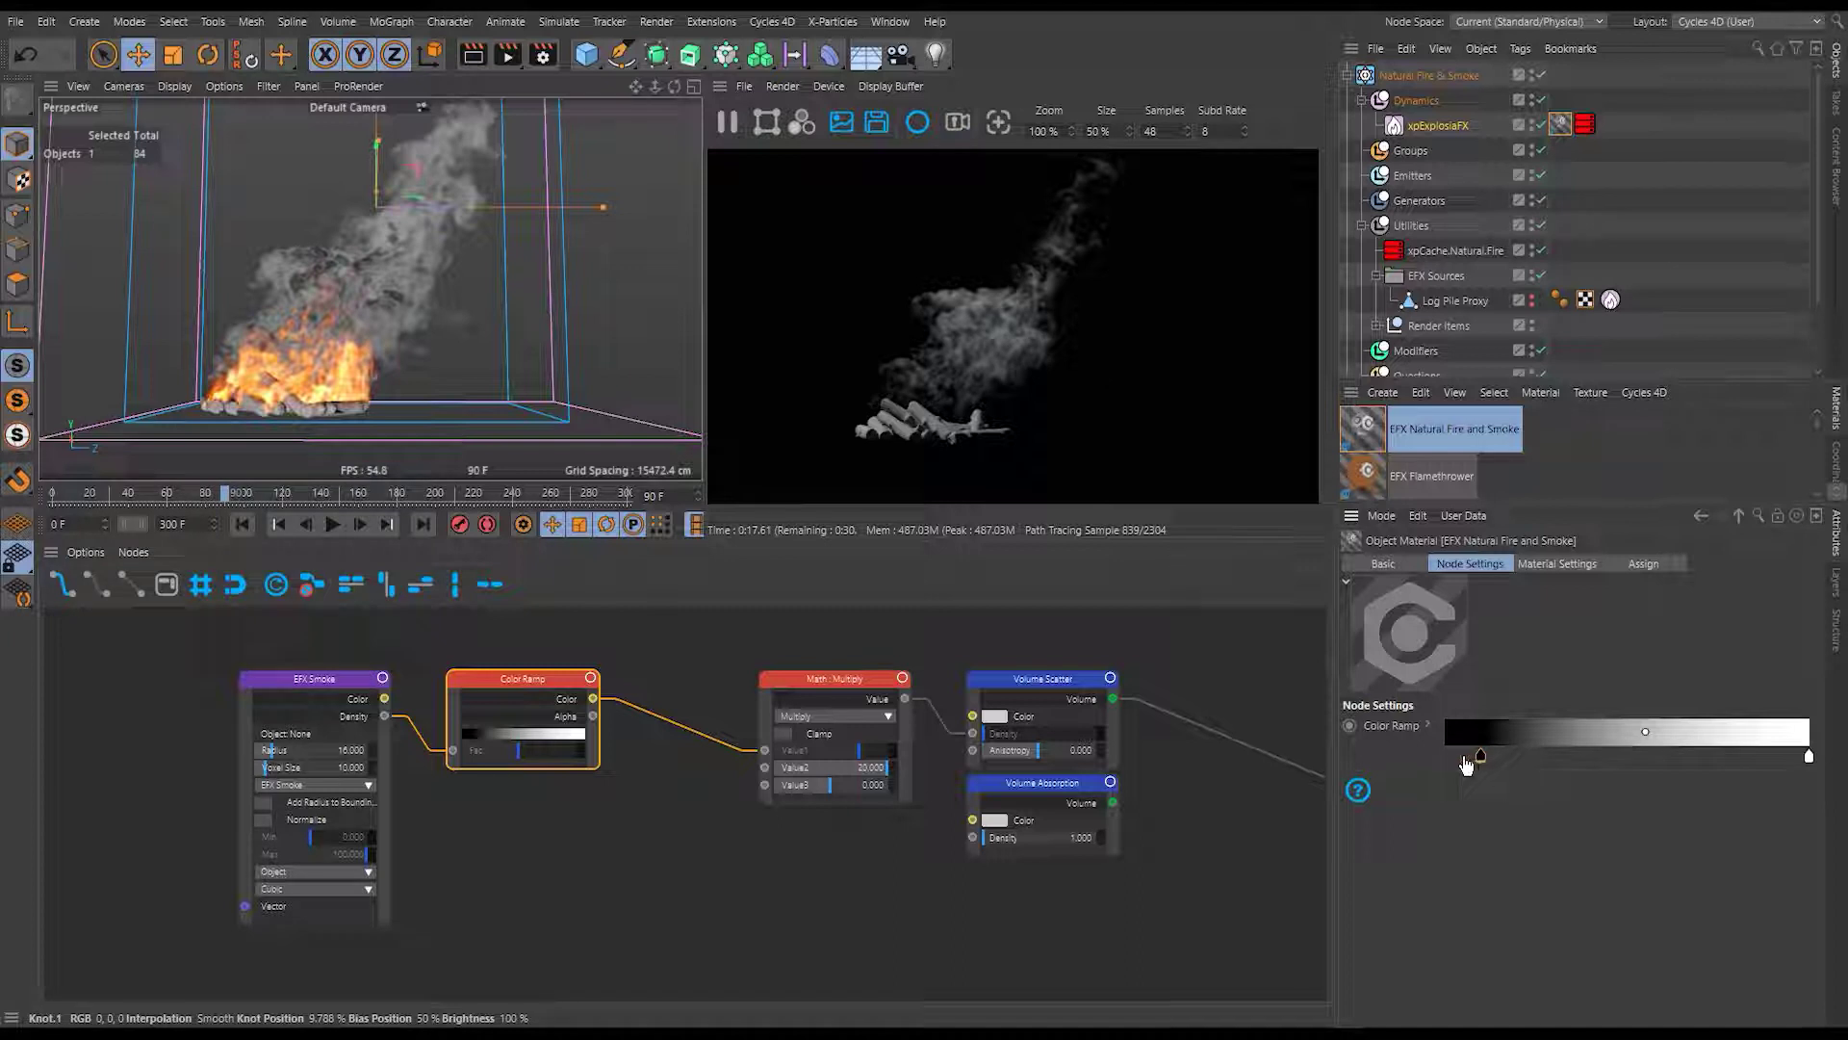
{"action": "left_click_drag", "start_coordinate": [1456, 765], "coordinate": [1453, 760]}
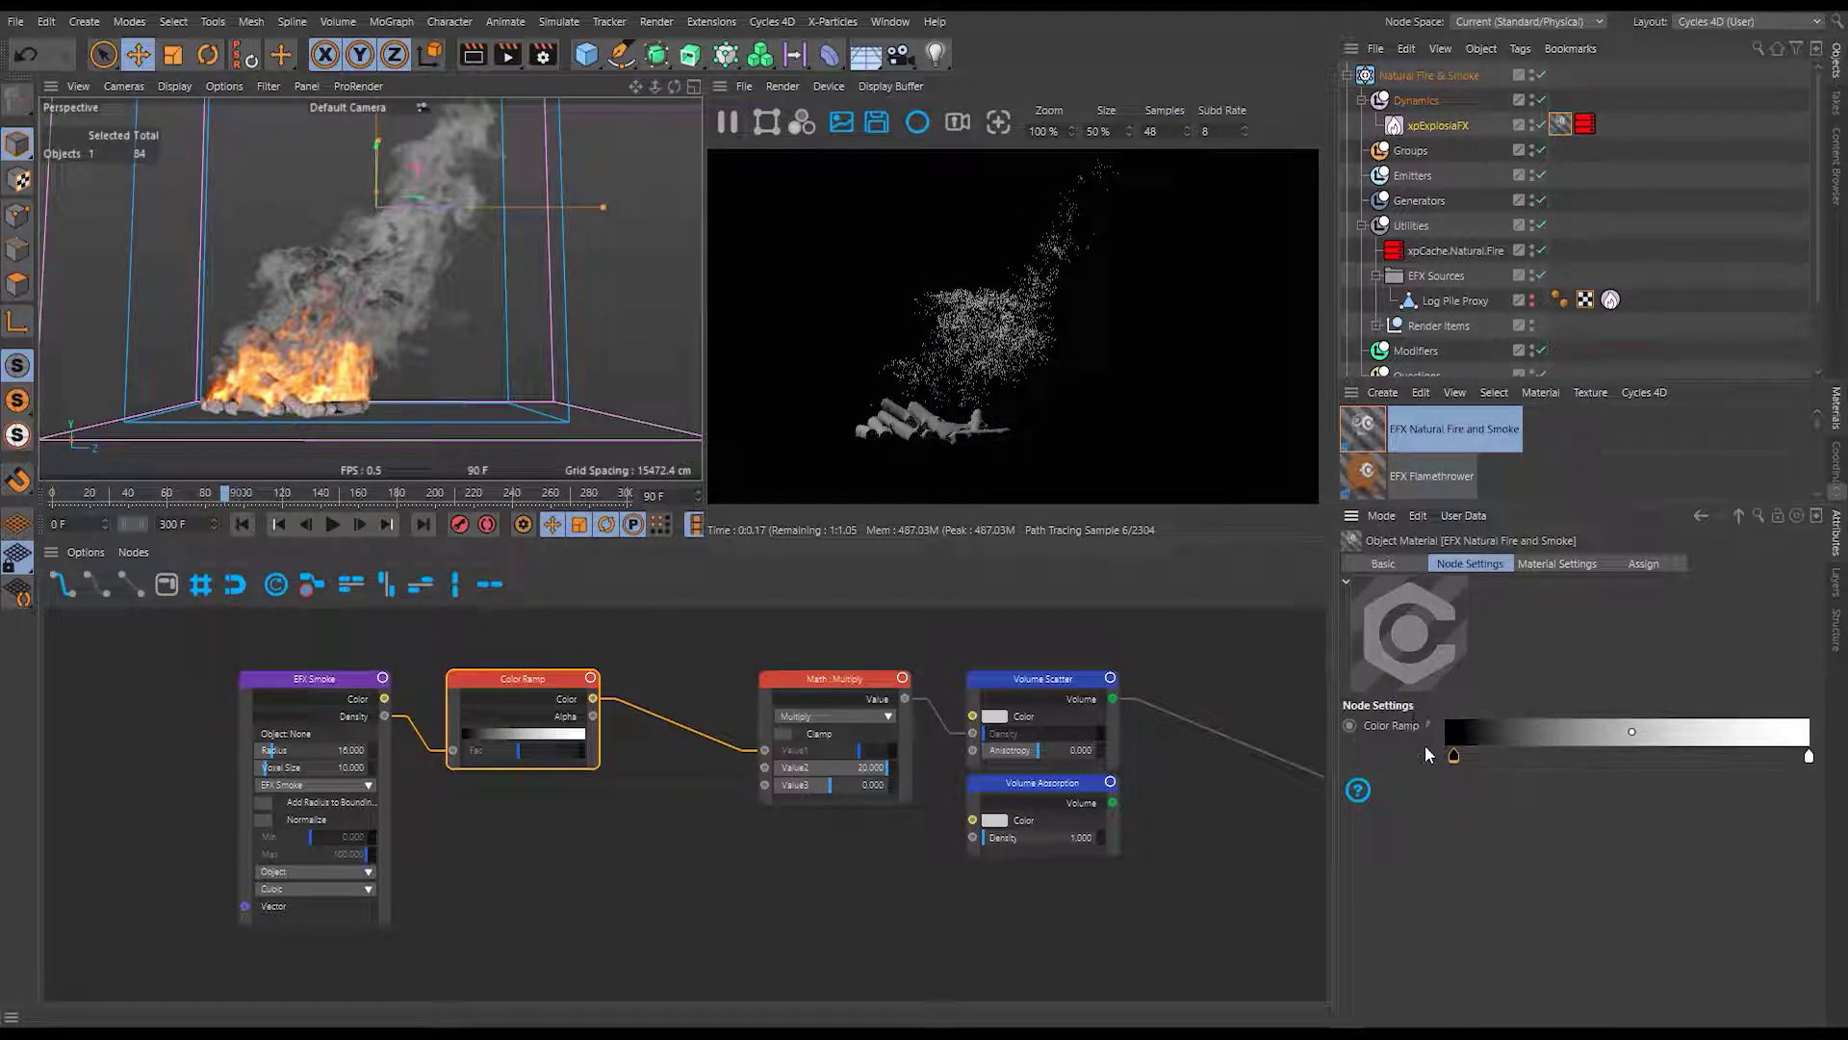
Set both Color Ramp knots to Cubic interpolation and move the gradient's bias position to about 18%.
{"action": "left_click", "coordinate": [1808, 756]}
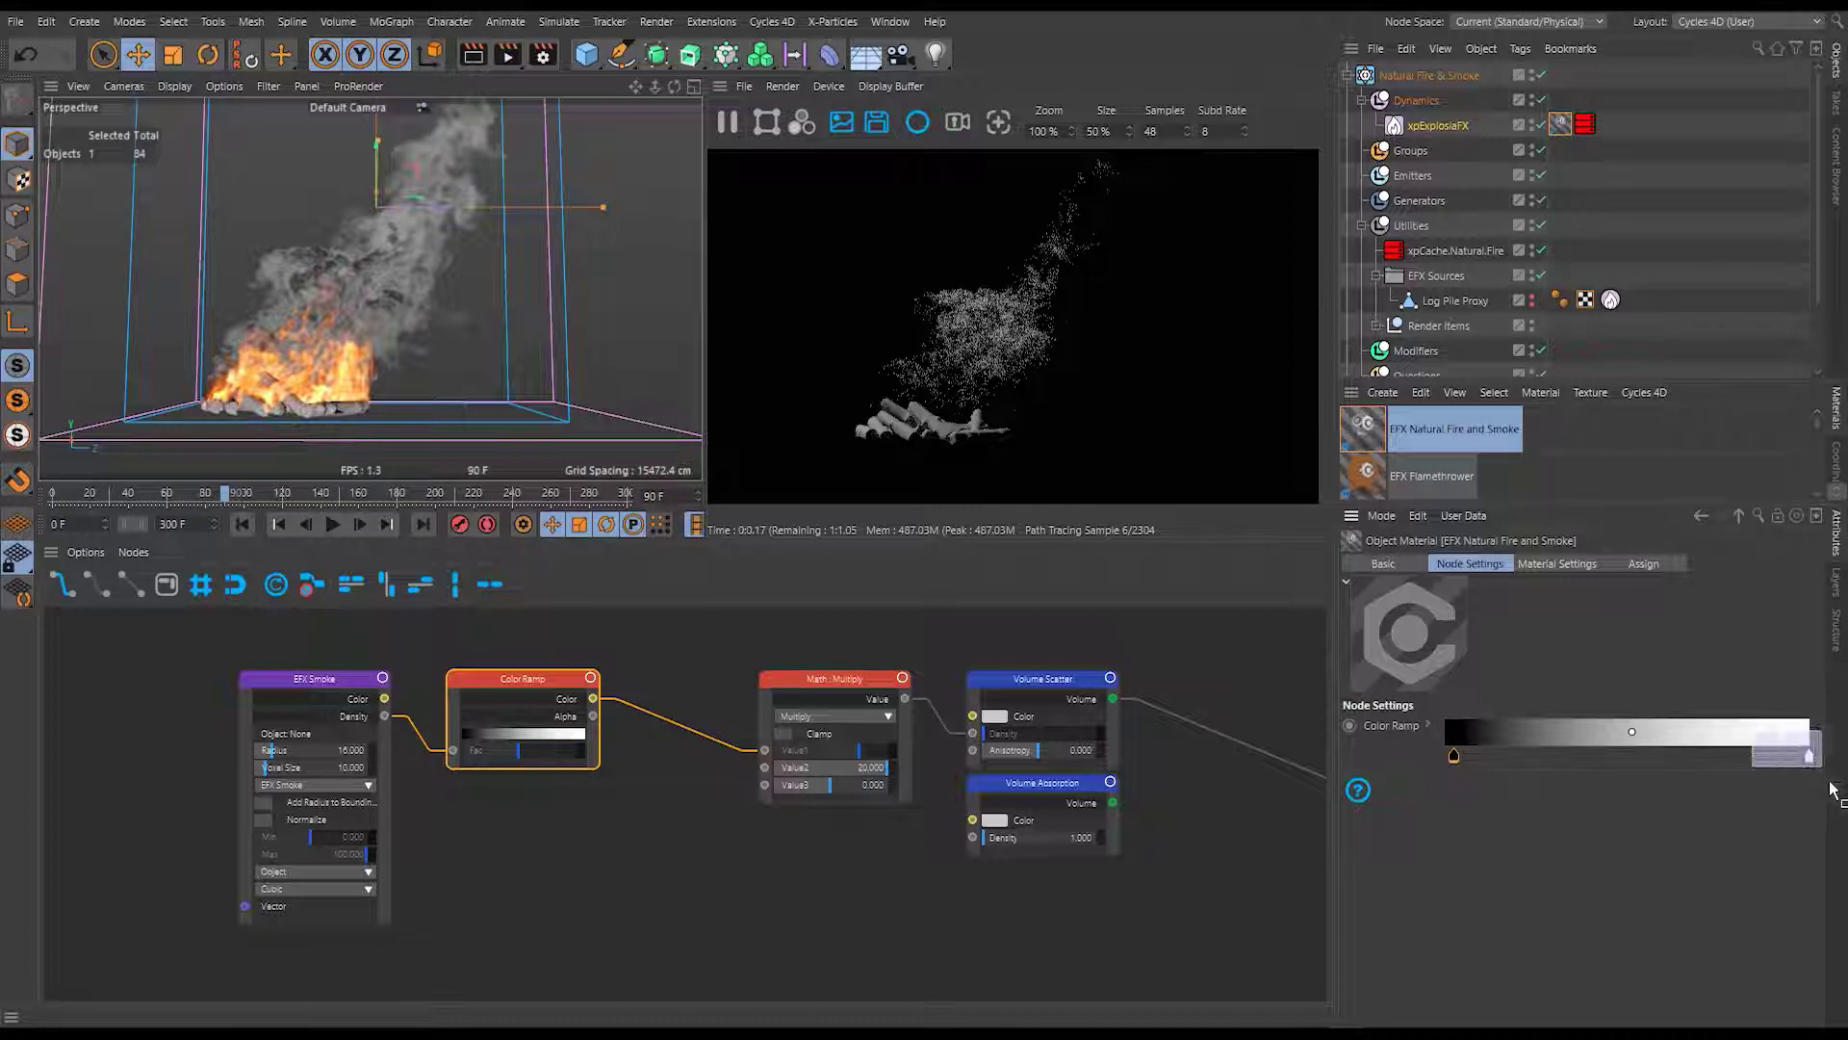
{"action": "left_click", "coordinate": [1428, 726]}
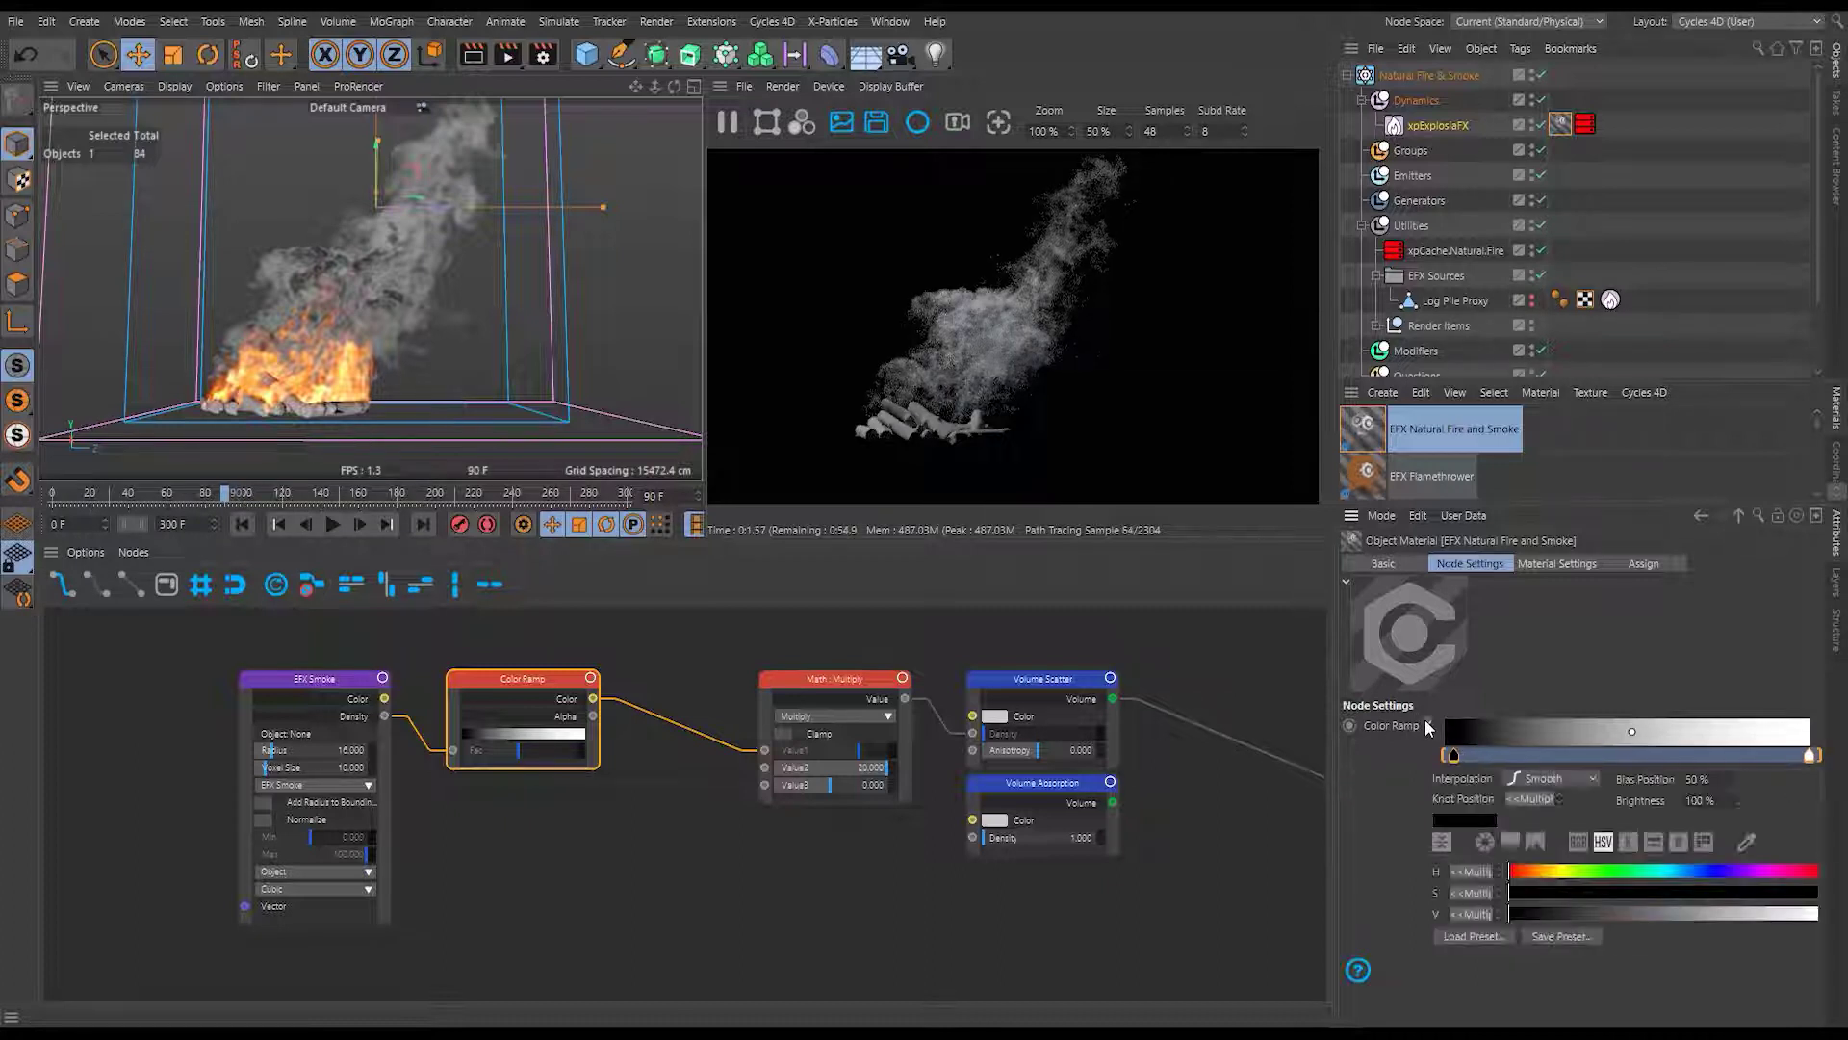
{"action": "left_click", "coordinate": [1551, 778]}
{"action": "left_click", "coordinate": [1561, 816]}
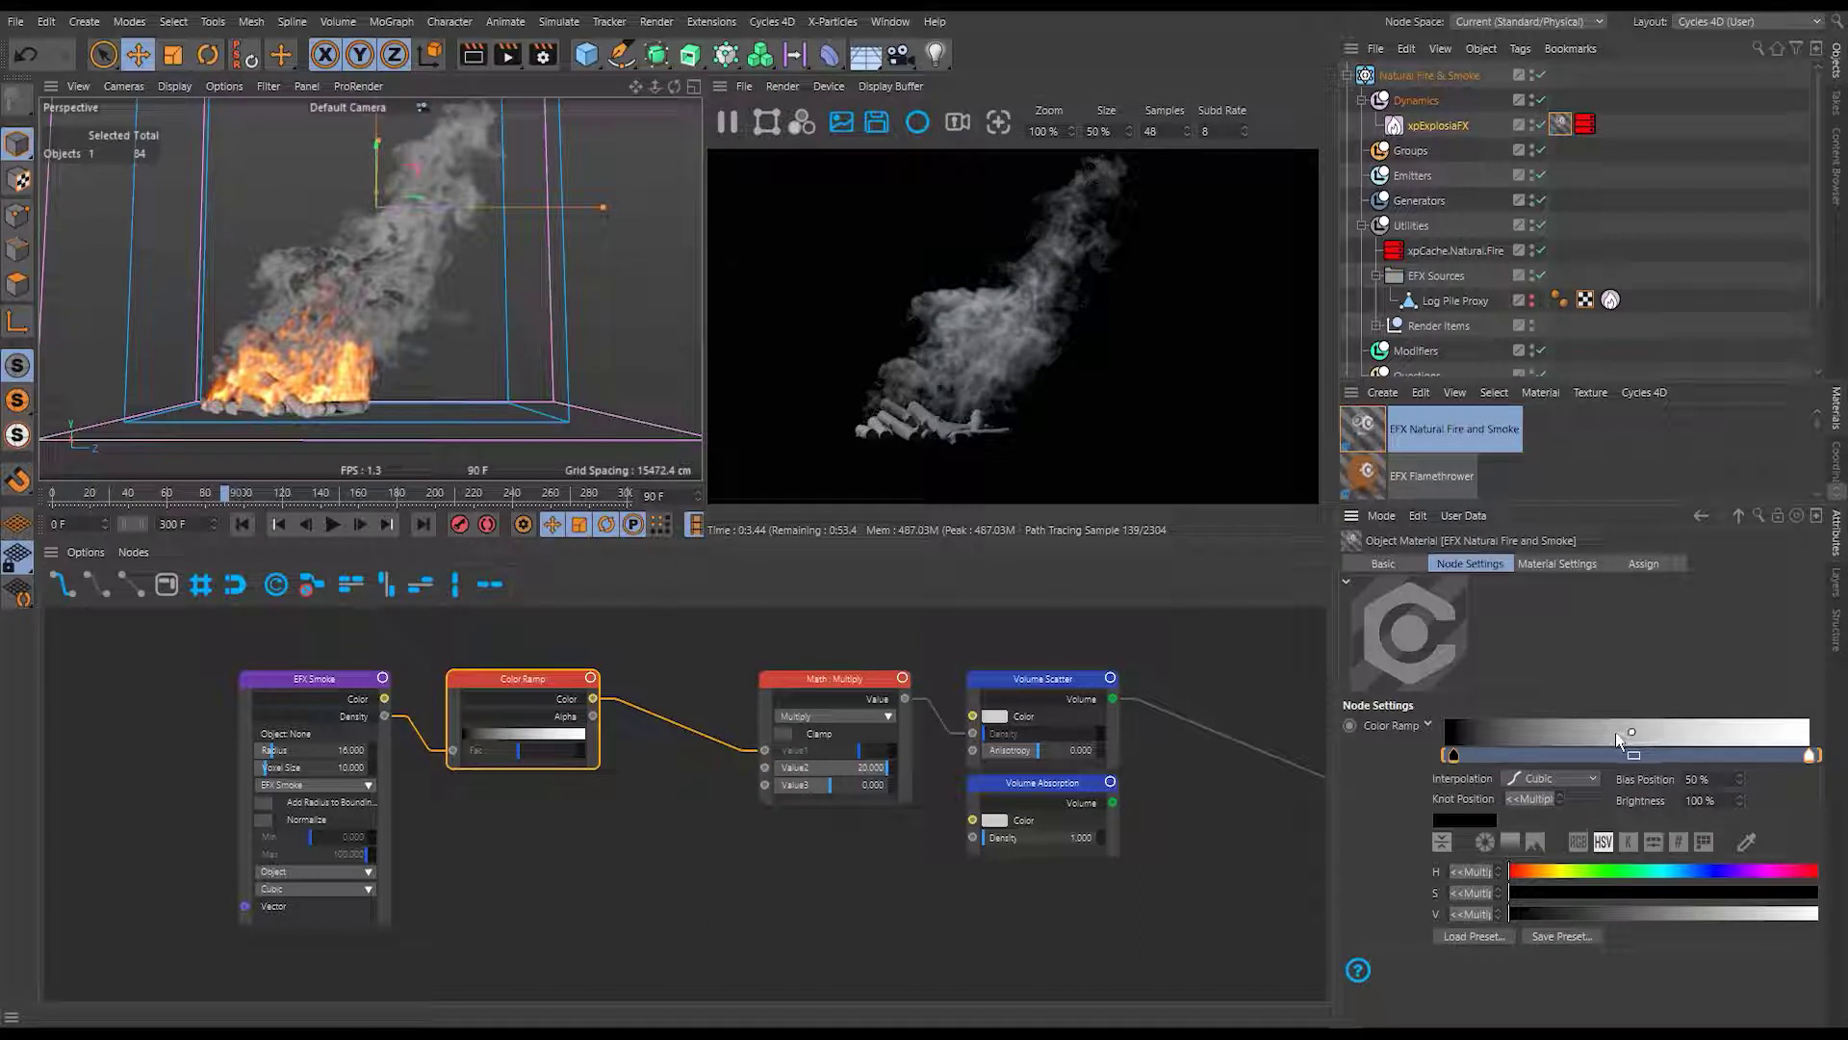
{"action": "left_click_drag", "start_coordinate": [1631, 731], "coordinate": [1506, 737]}
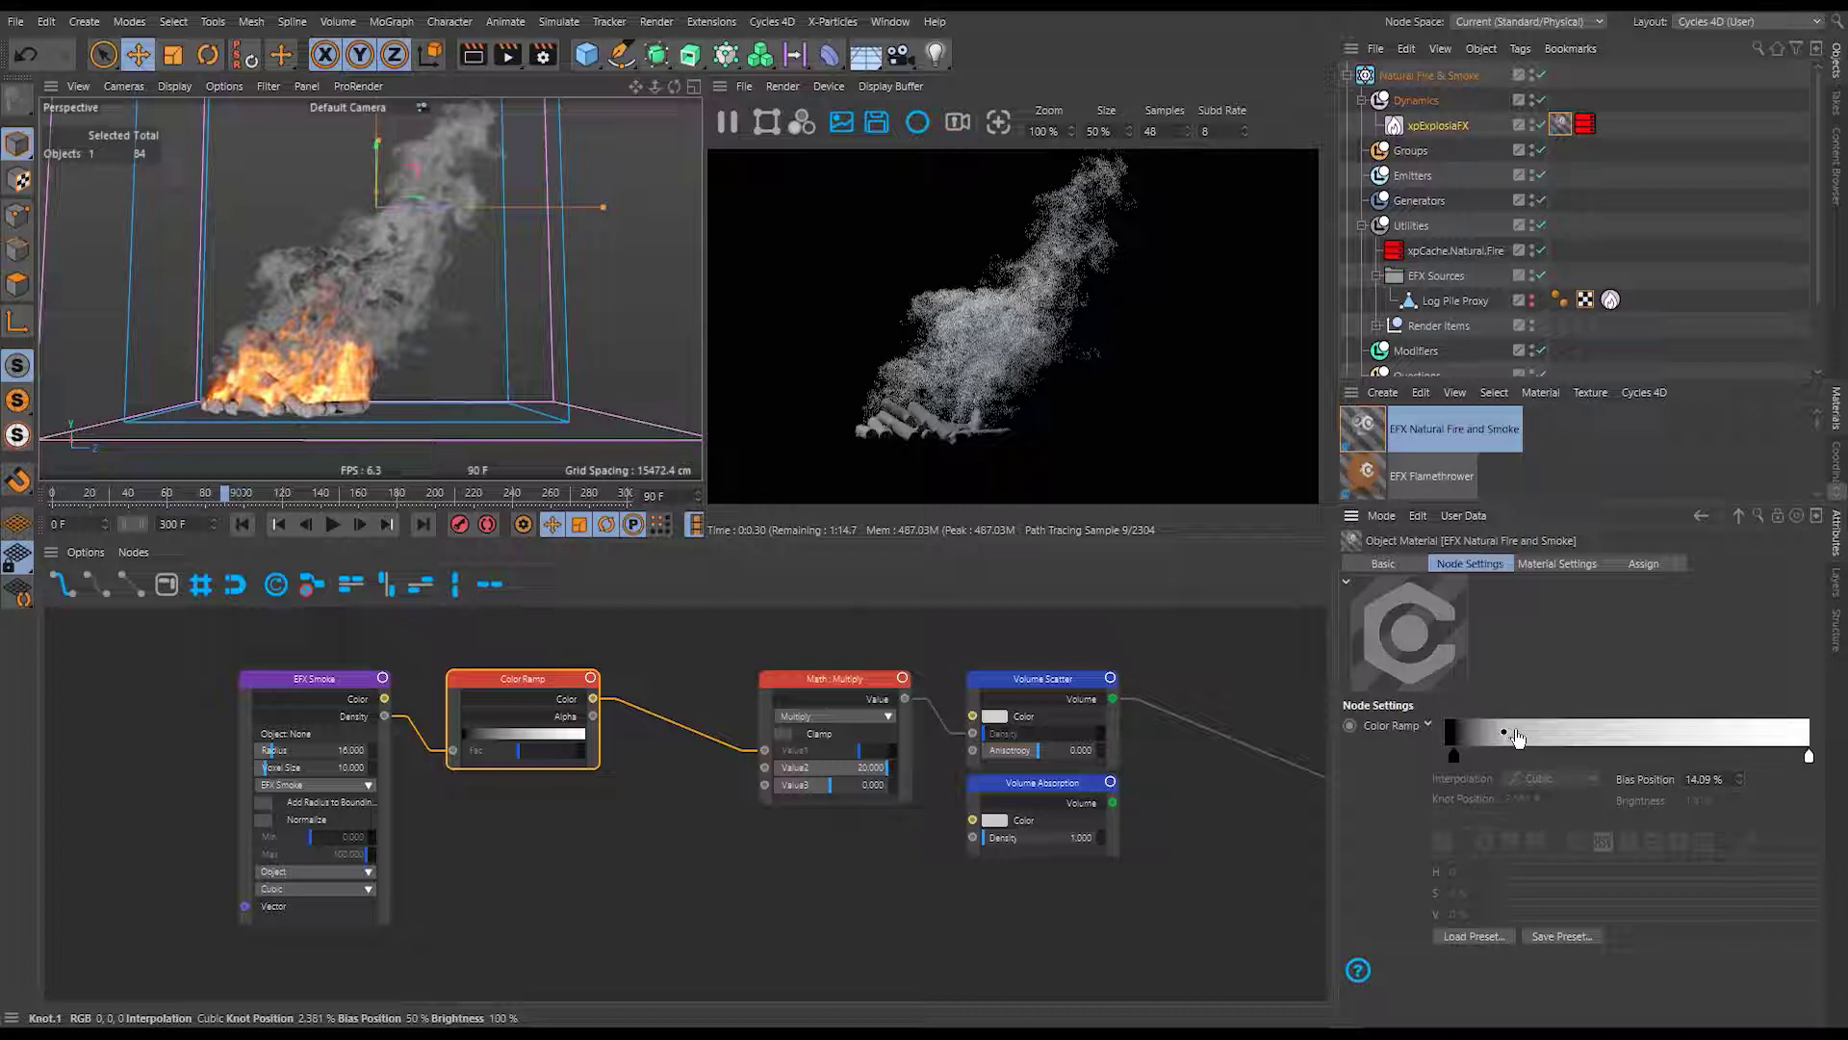
{"action": "left_click_drag", "start_coordinate": [1517, 734], "coordinate": [1526, 734]}
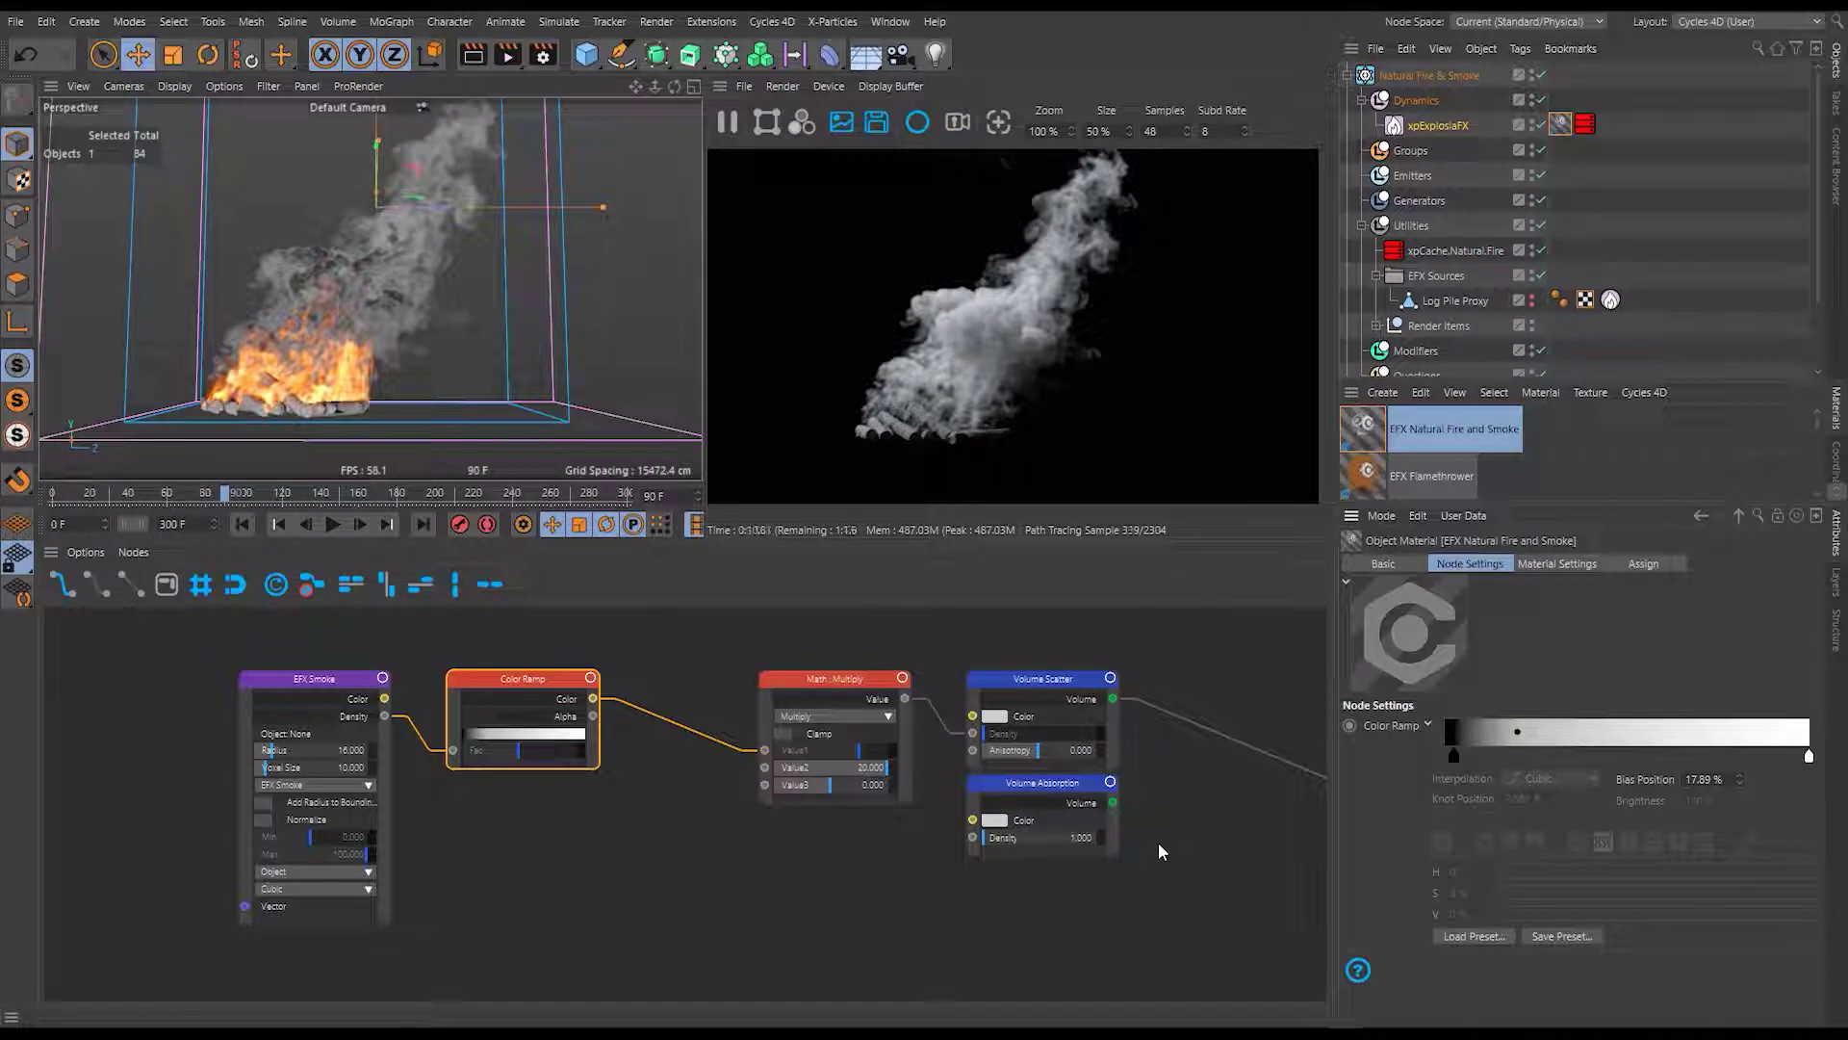
Connect the Multiply node's Value output to Volume Absorption's Density as well.
{"action": "middle_click_drag", "start_coordinate": [1230, 862], "coordinate": [1159, 840]}
{"action": "left_click_drag", "start_coordinate": [835, 685], "coordinate": [905, 824]}
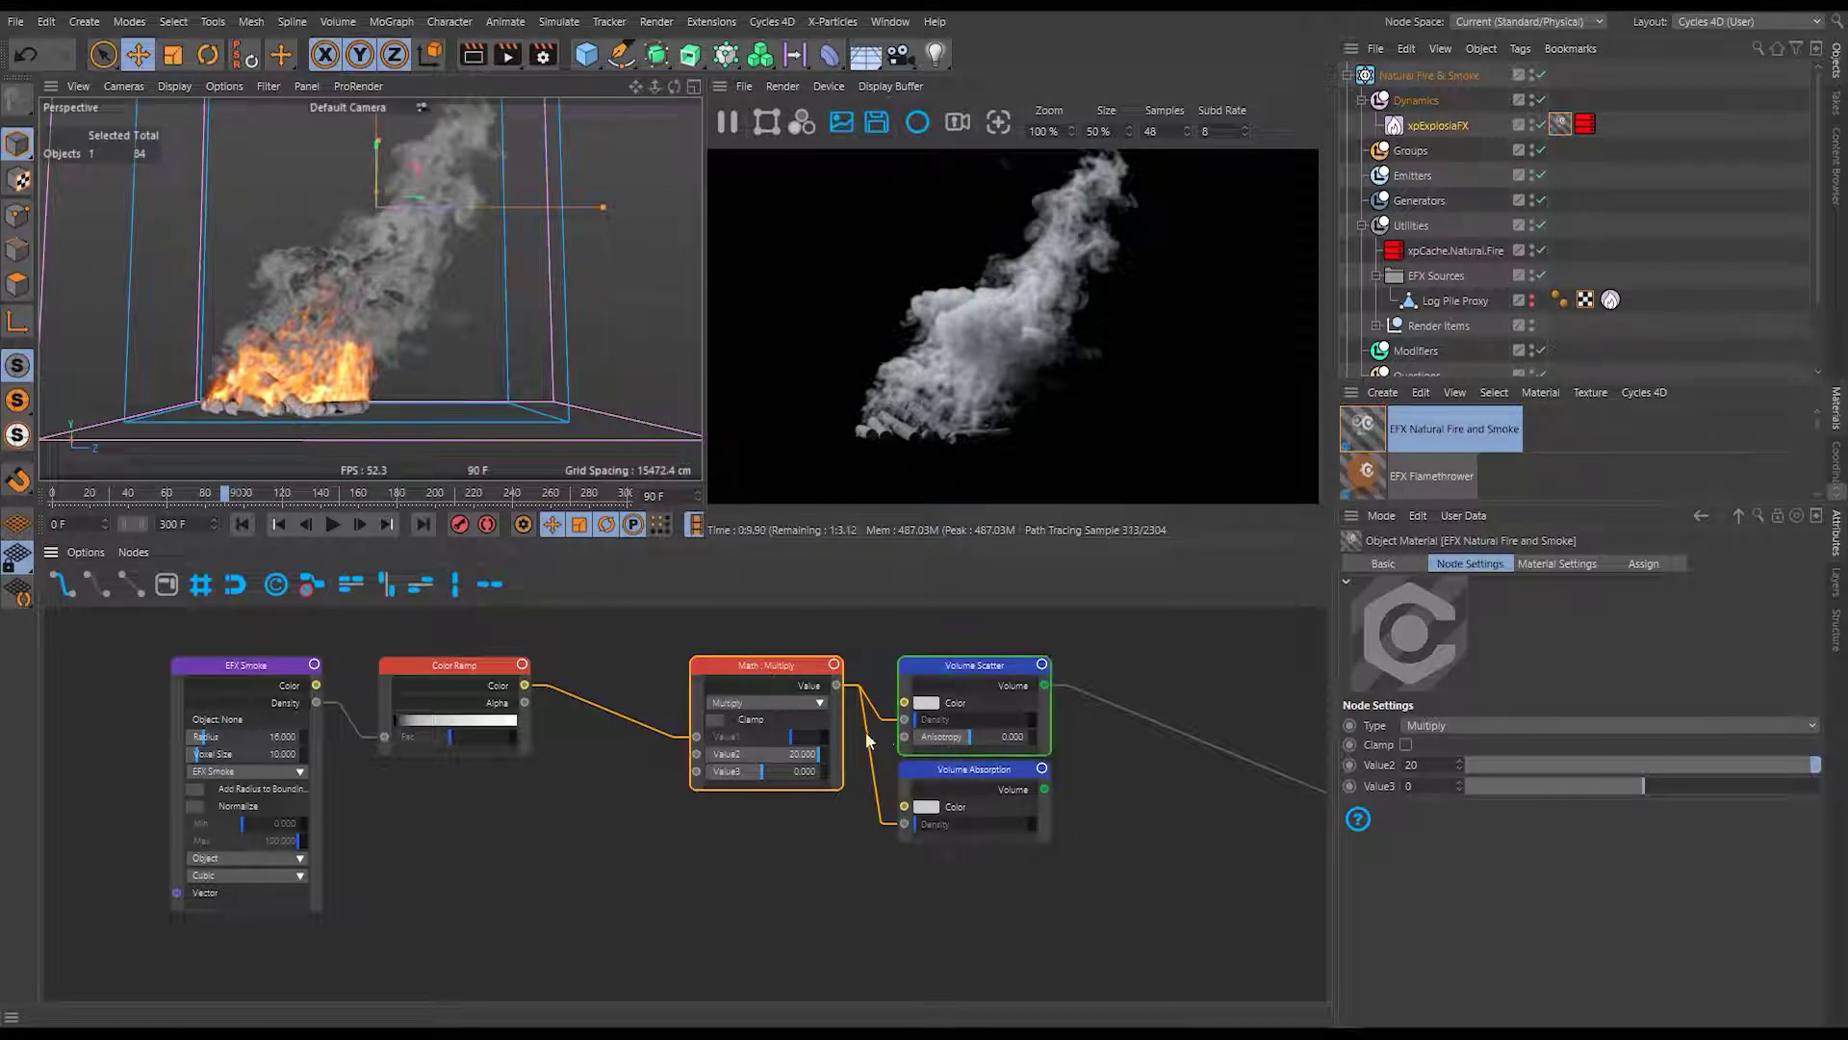
Insert an Add Shader between Volume Scatter and Output, and connect Volume Absorption's Volume output to its Shader2 input.
{"action": "middle_click_drag", "start_coordinate": [1156, 863], "coordinate": [806, 857]}
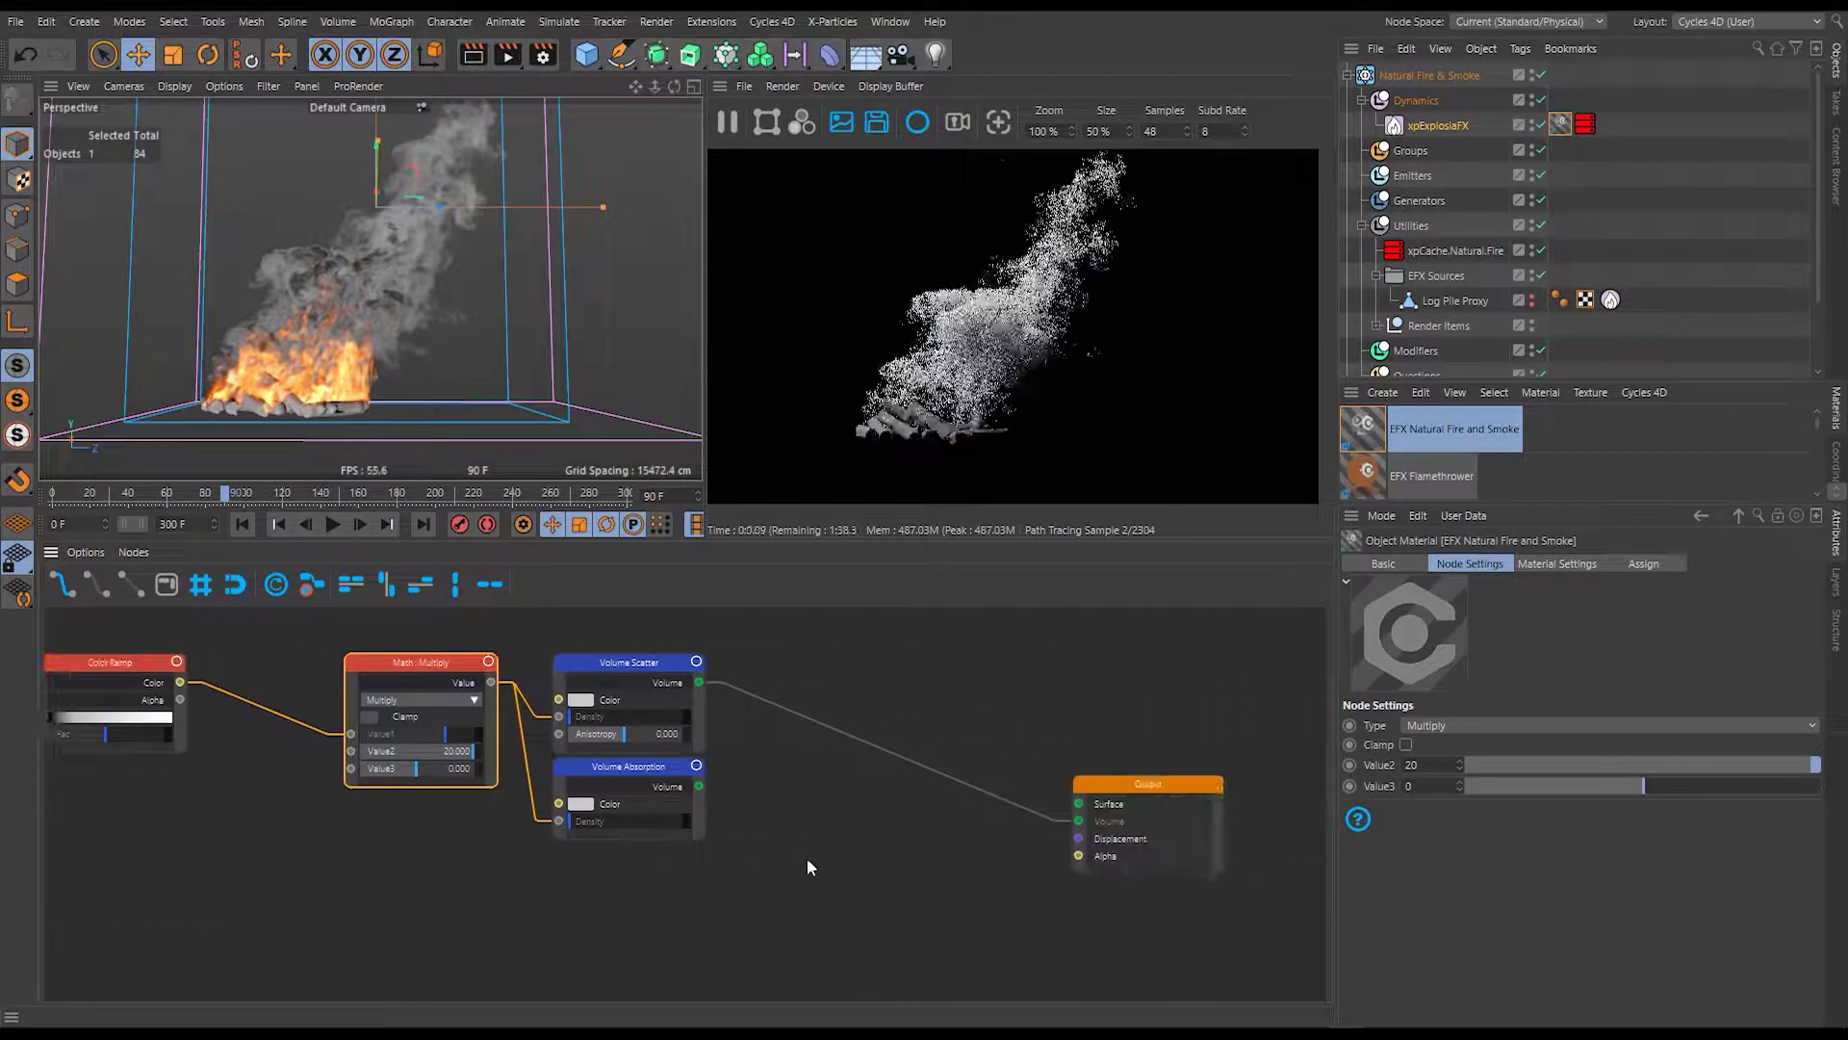
{"action": "left_click", "coordinate": [689, 770]}
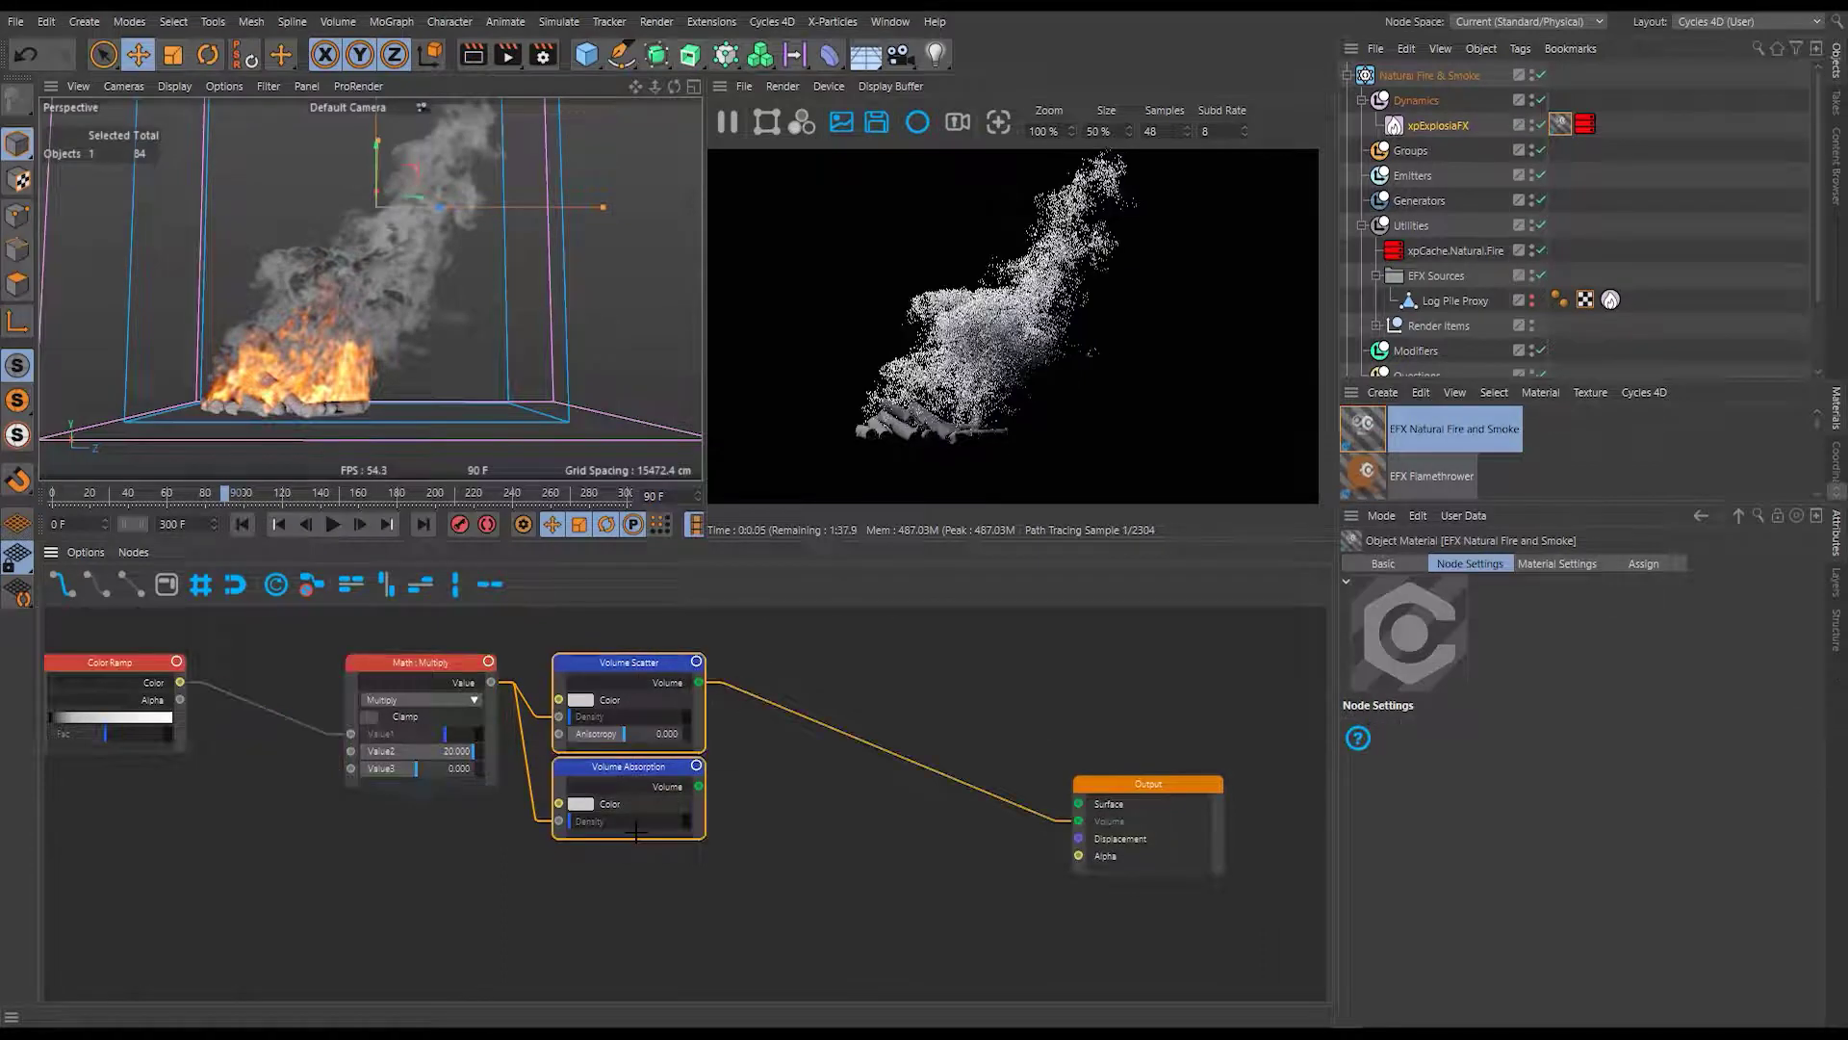
{"action": "left_click", "coordinate": [837, 789]}
{"action": "right_click", "coordinate": [810, 702]}
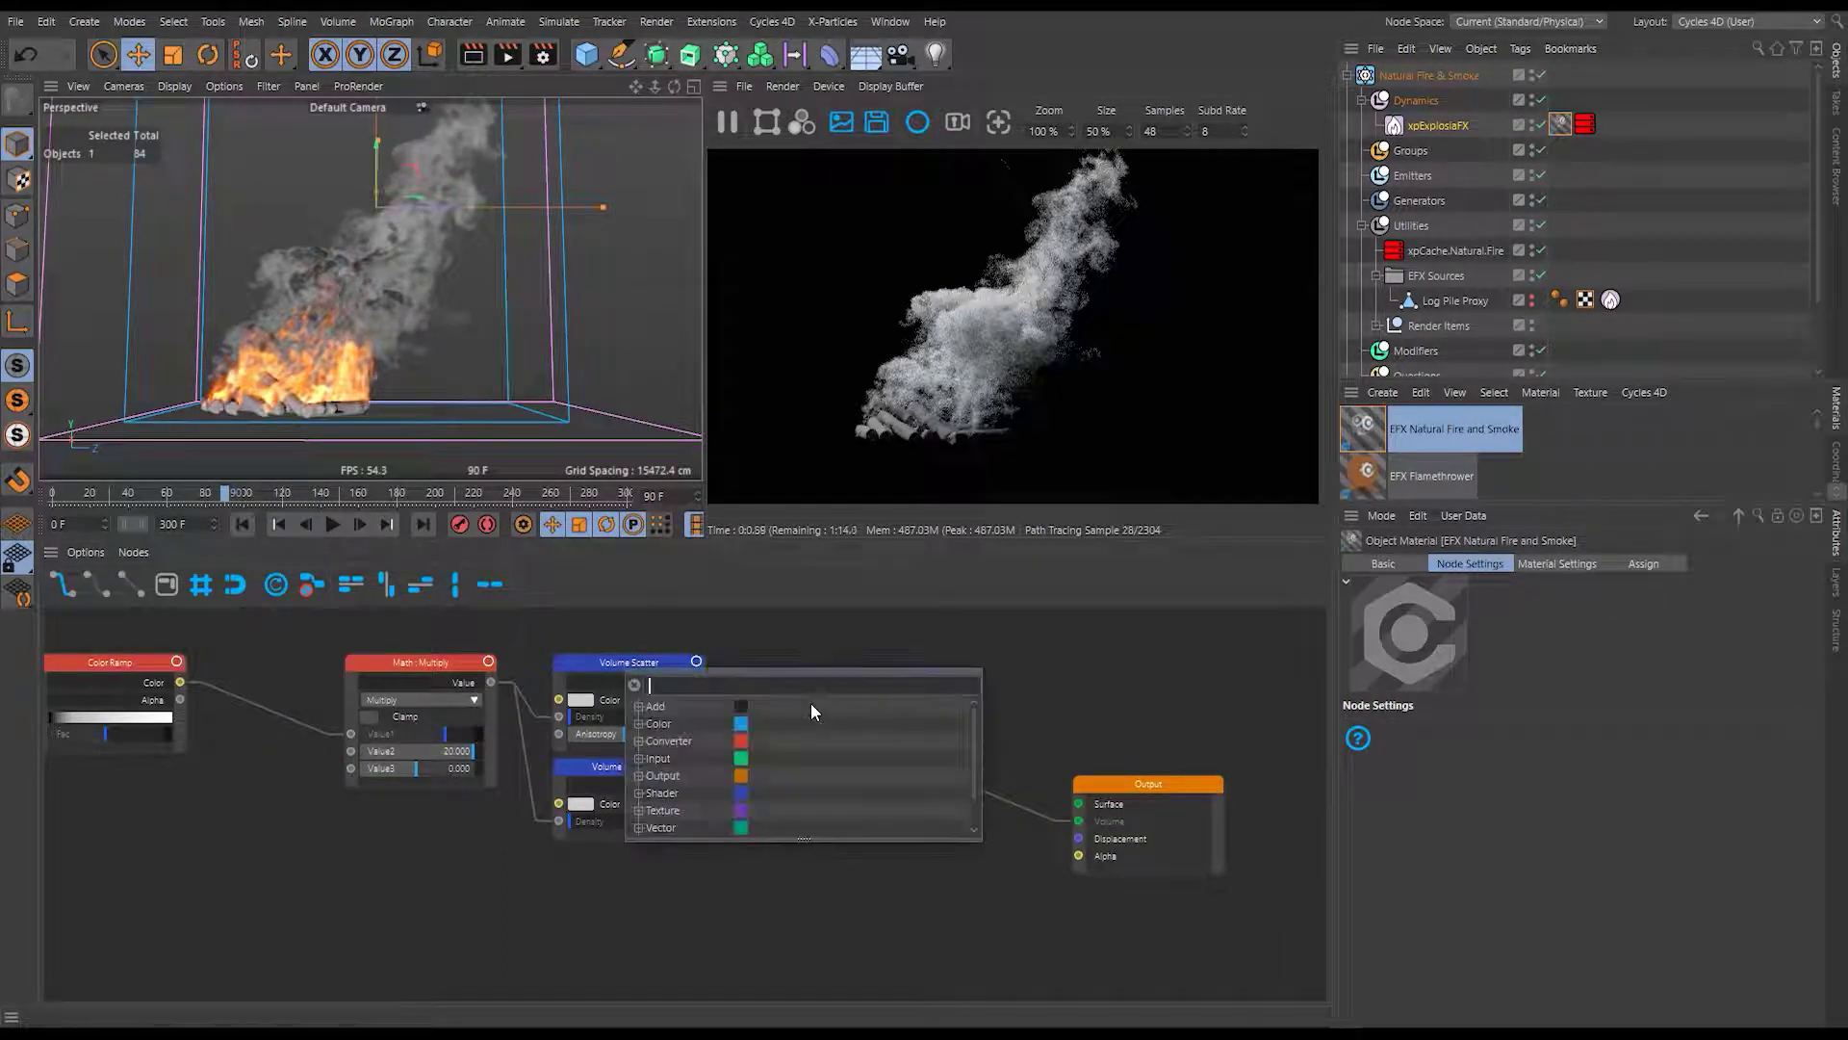
{"action": "type", "text": "add"}
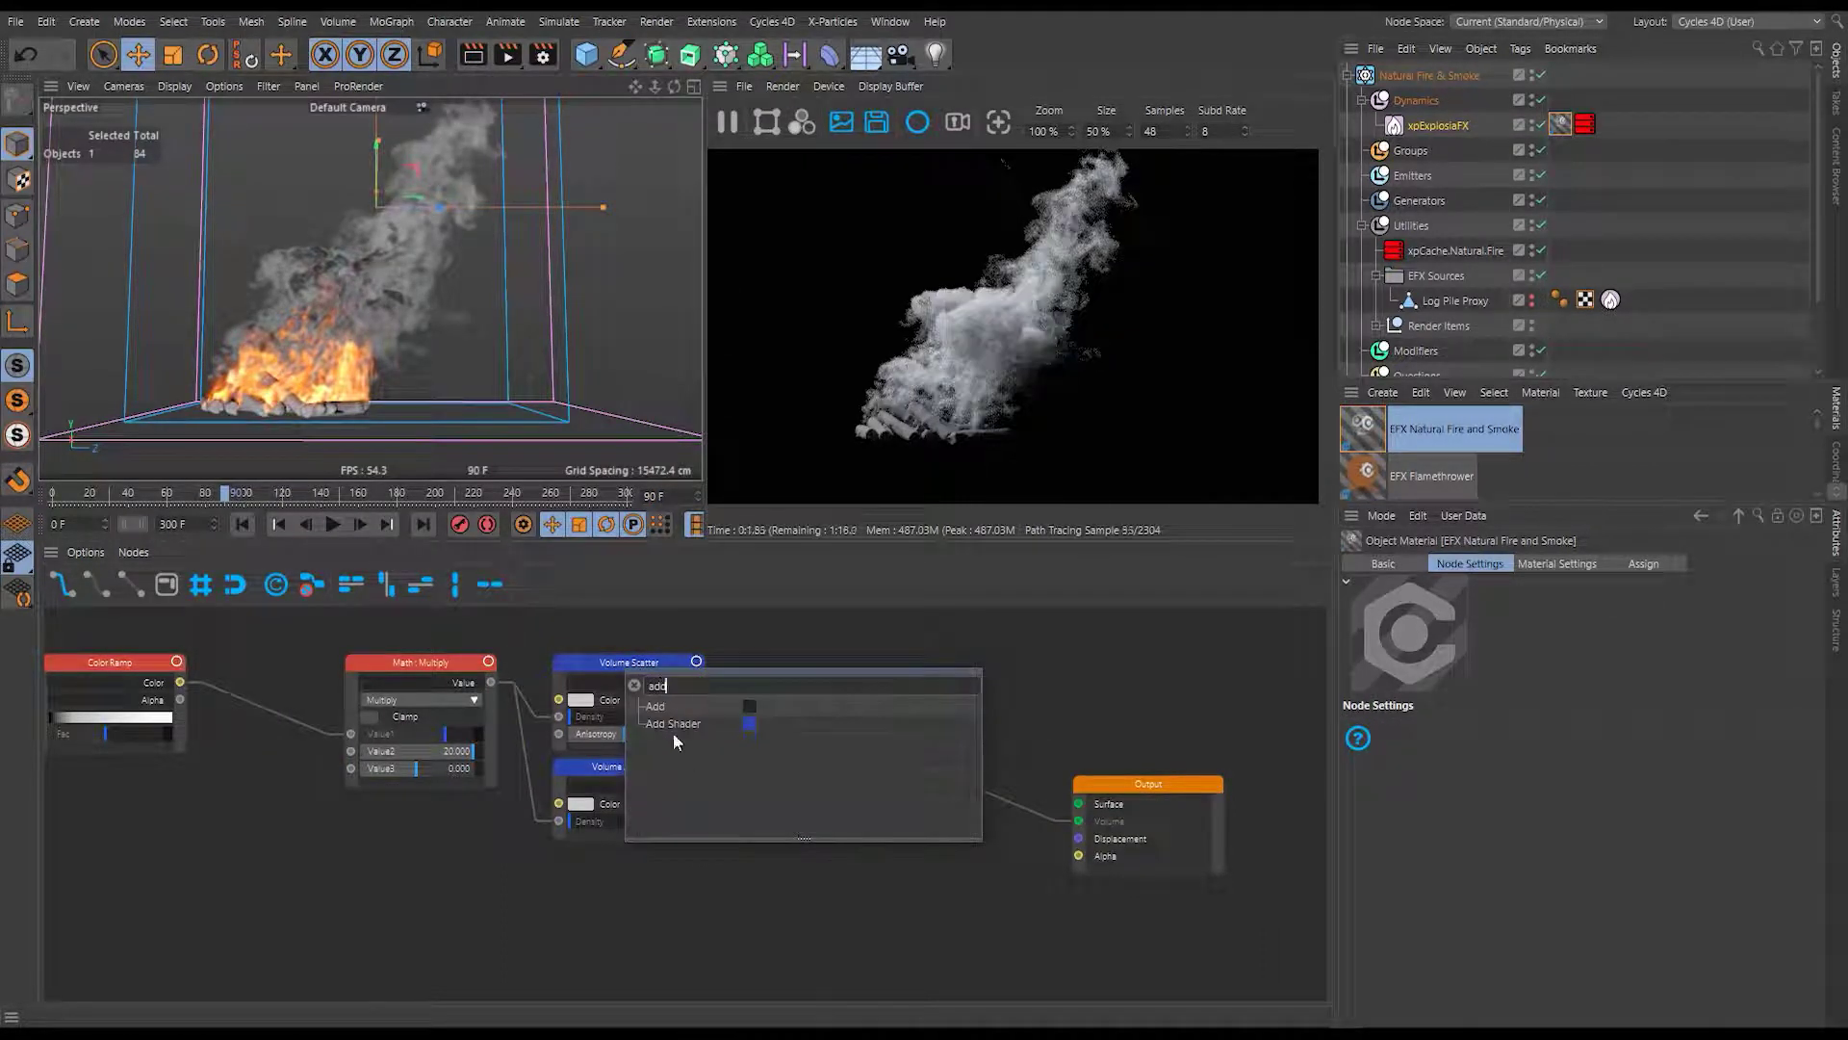
{"action": "left_click_drag", "start_coordinate": [679, 722], "coordinate": [823, 710]}
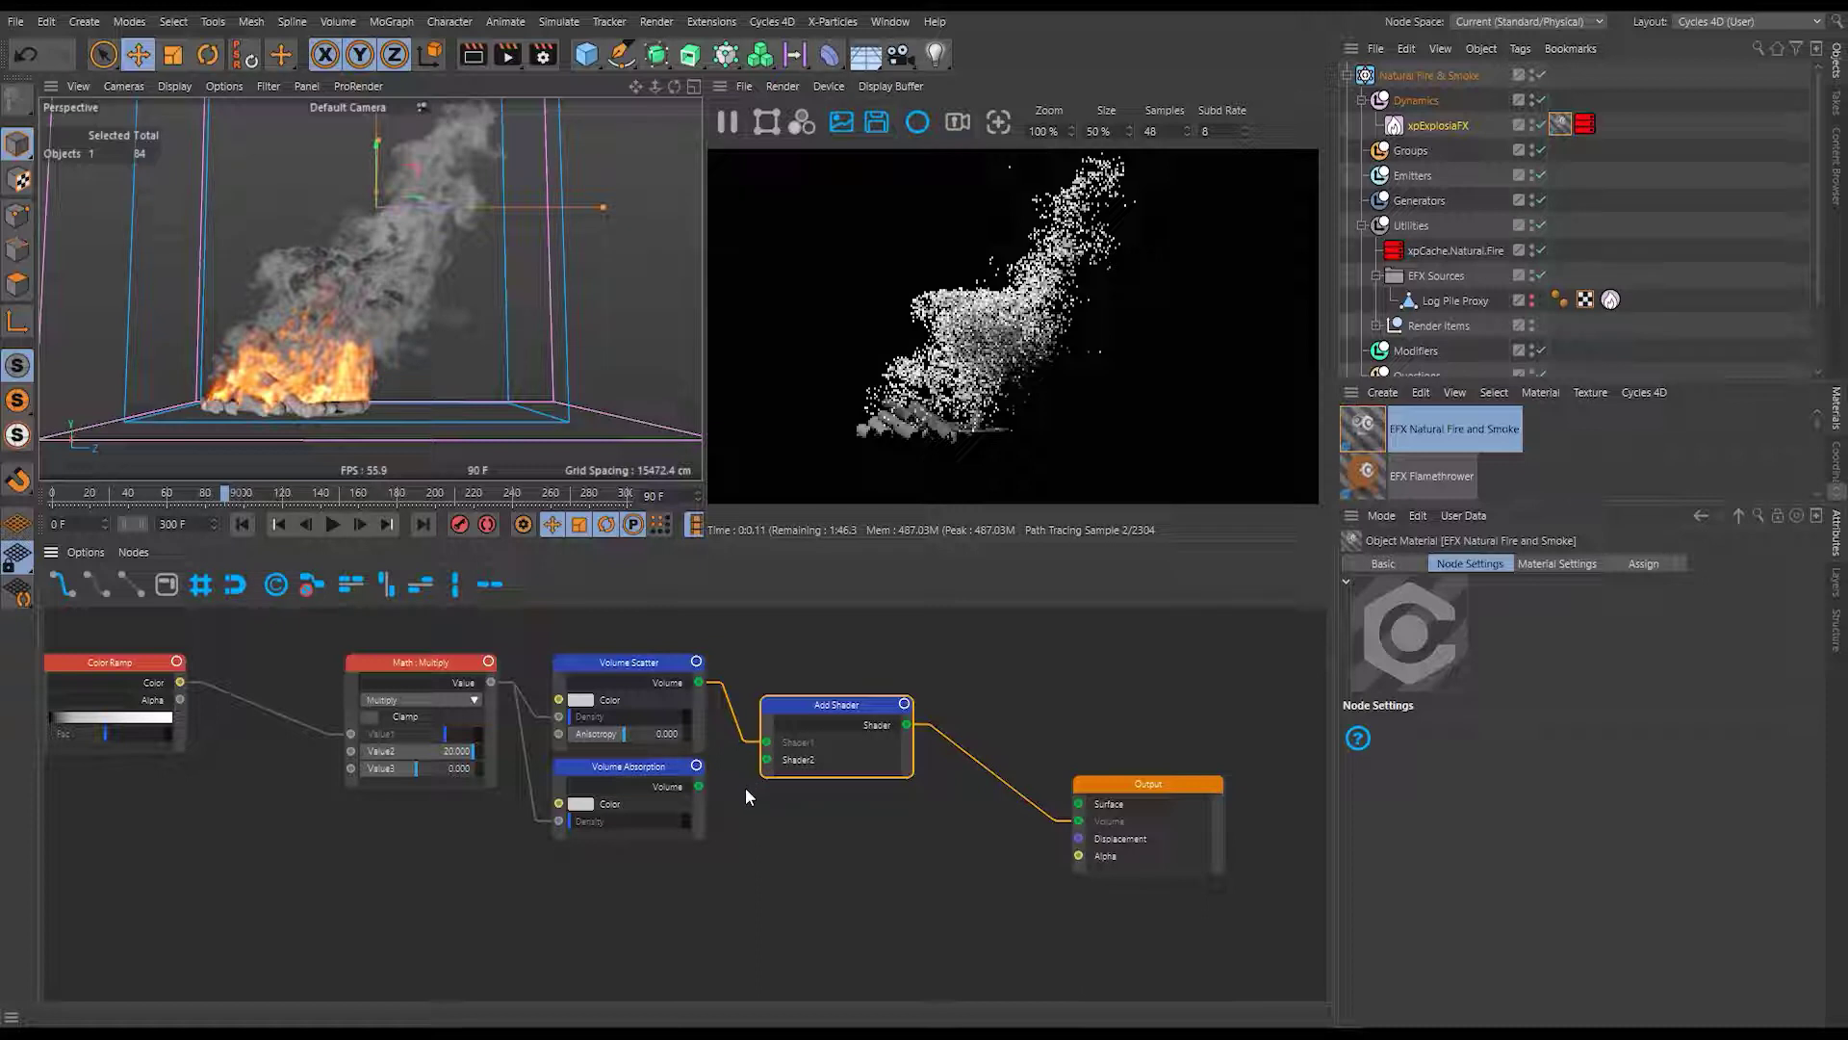
{"action": "left_click_drag", "start_coordinate": [766, 759], "coordinate": [700, 787]}
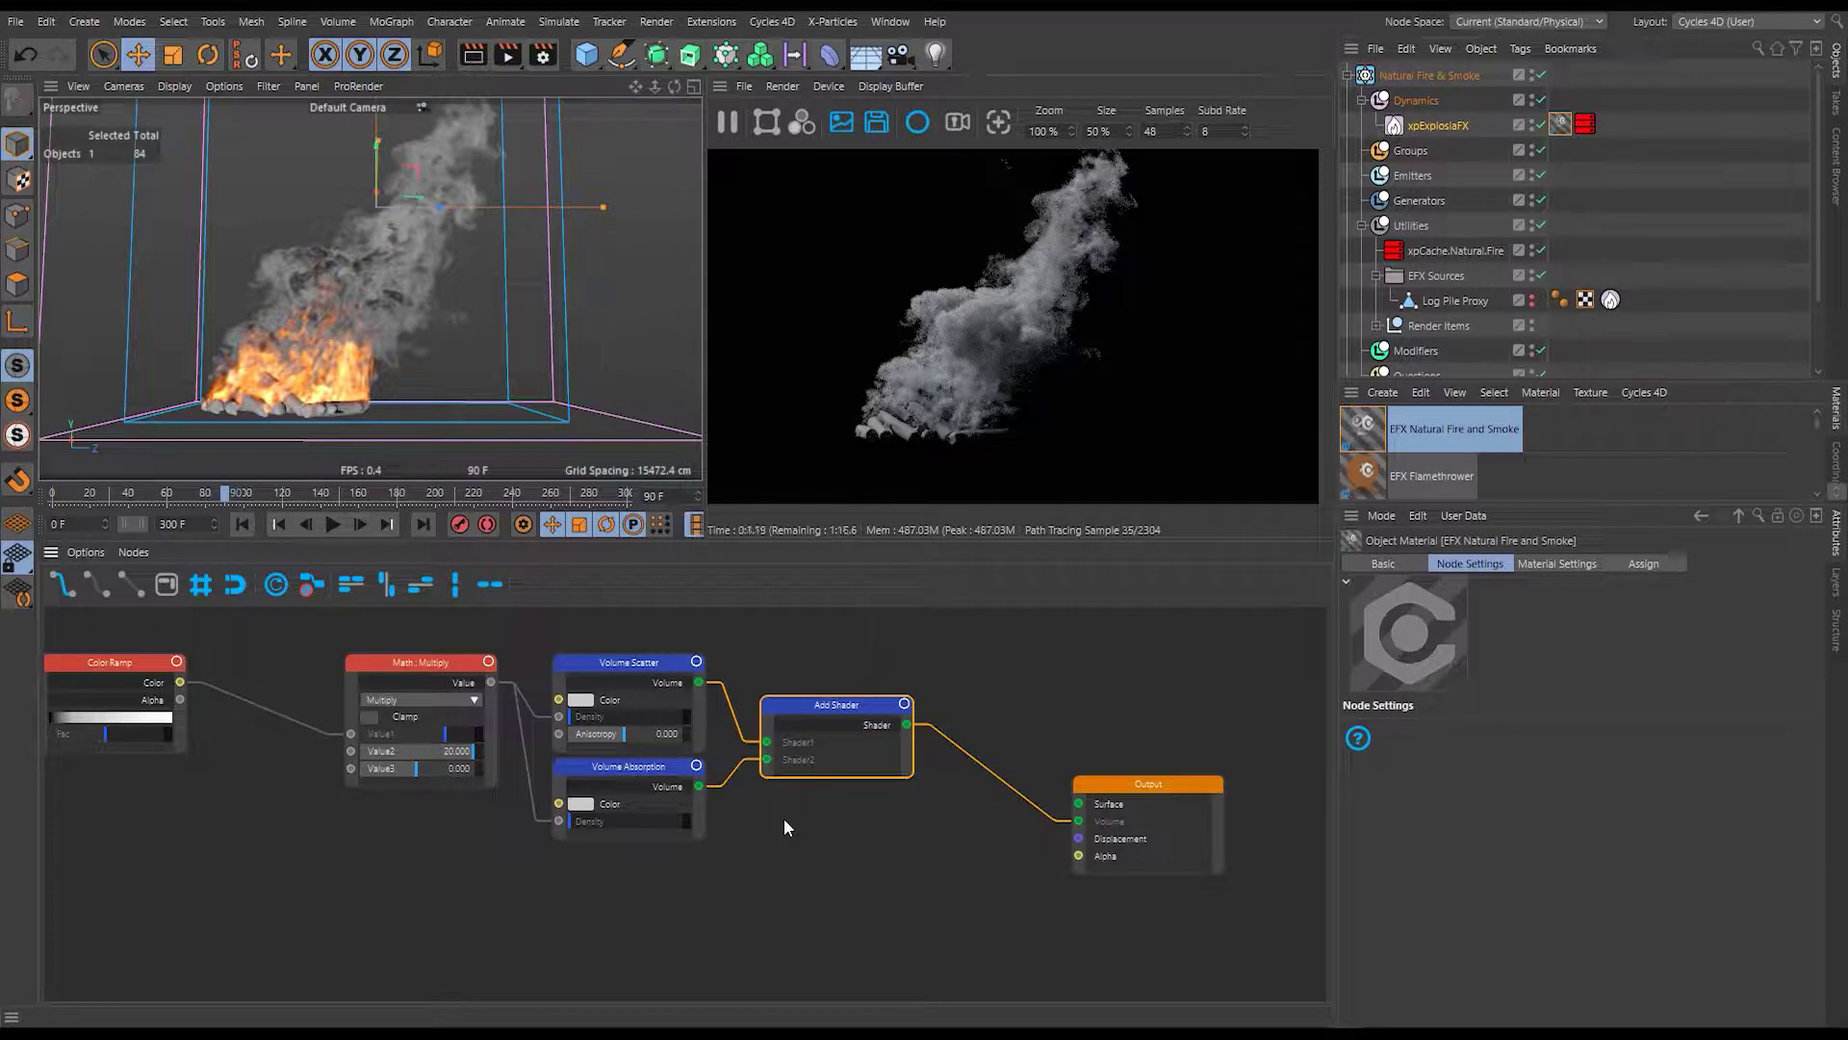
Darken Volume Absorption's color to an HSV value of 15% and check the smoke render from other angles.
{"action": "left_click", "coordinate": [583, 808]}
{"action": "left_click", "coordinate": [560, 781]}
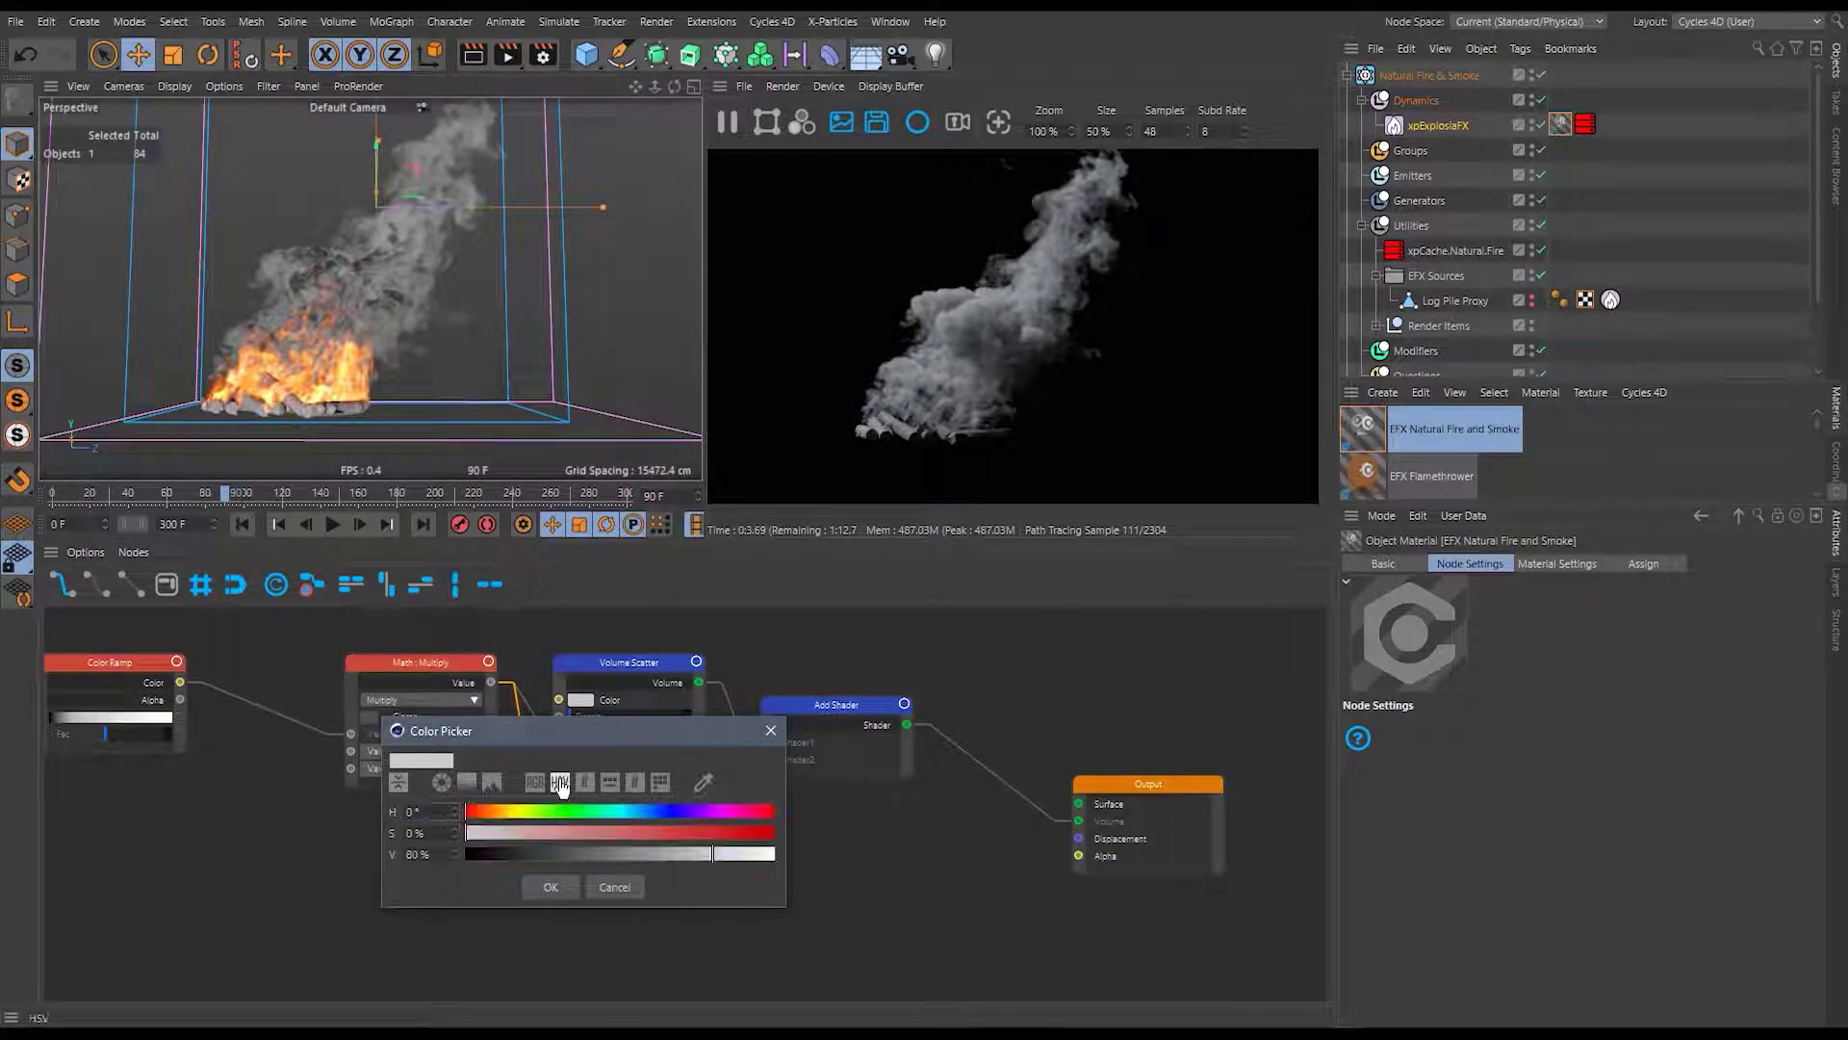
{"action": "left_click_drag", "start_coordinate": [575, 729], "coordinate": [1073, 699]}
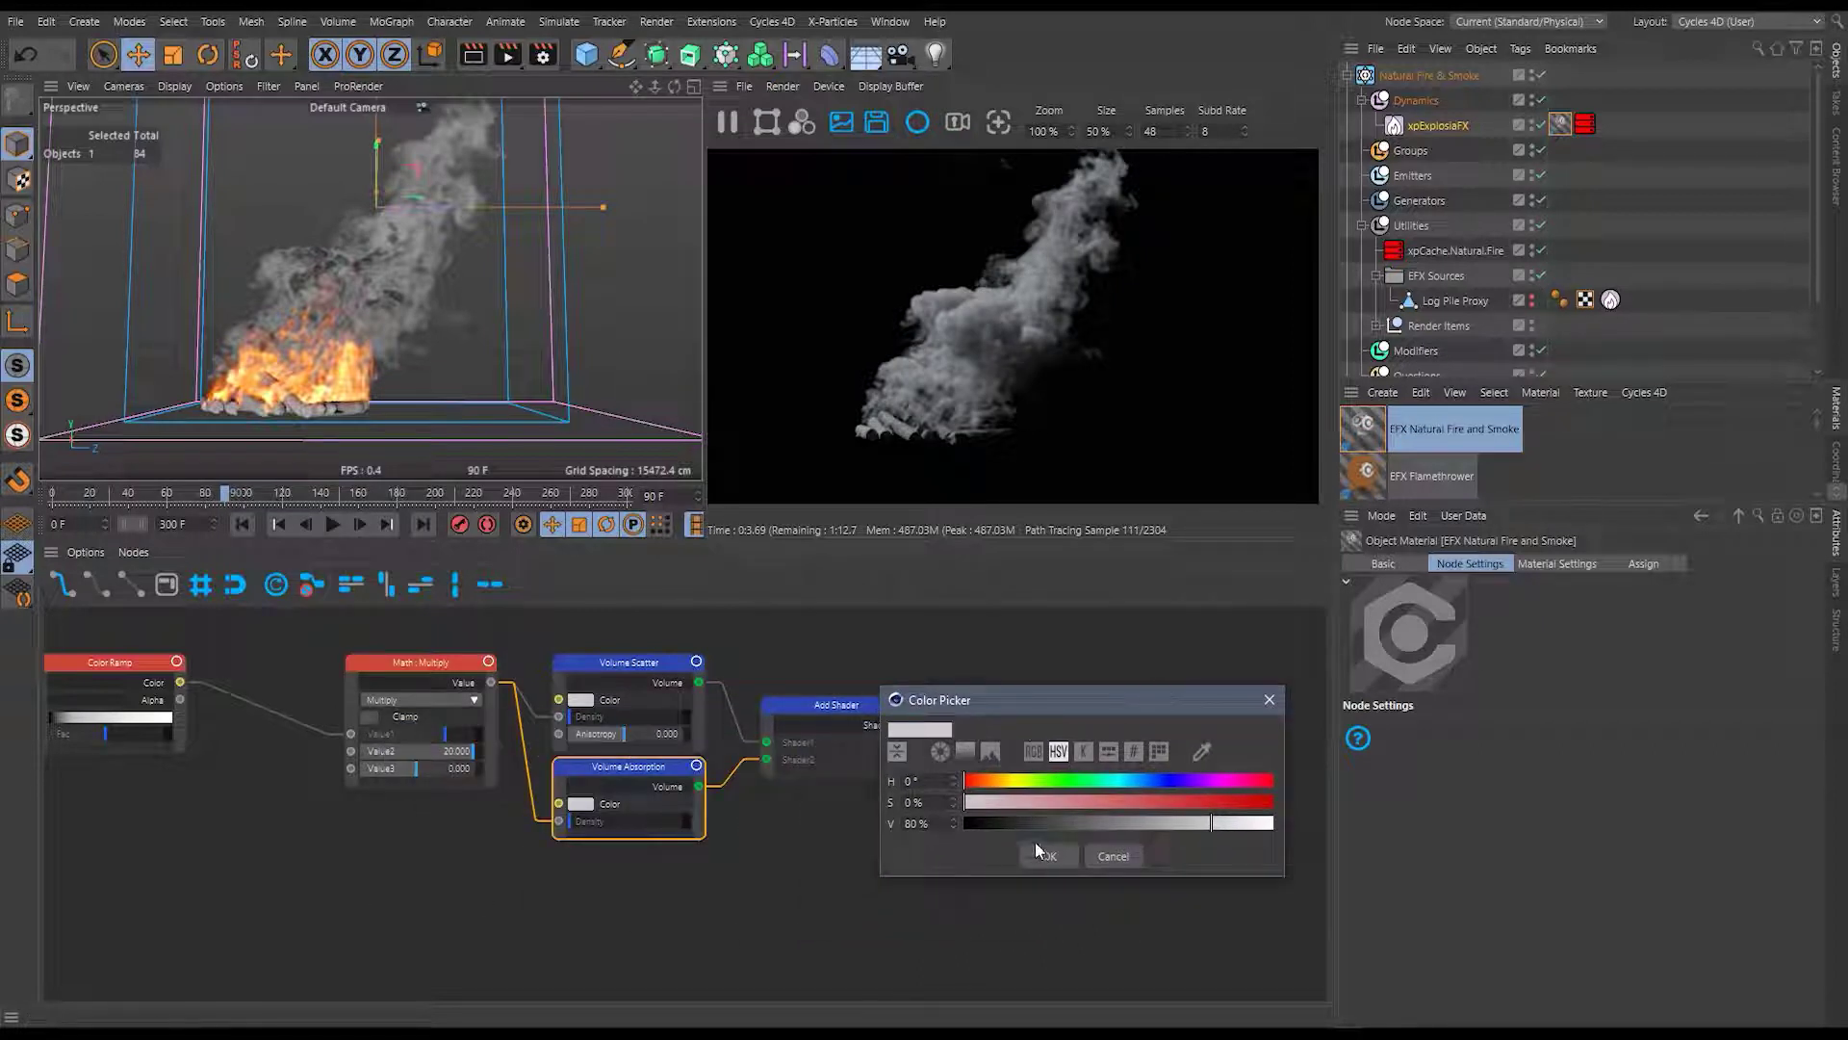
{"action": "left_click_drag", "start_coordinate": [1175, 829], "coordinate": [1026, 828]}
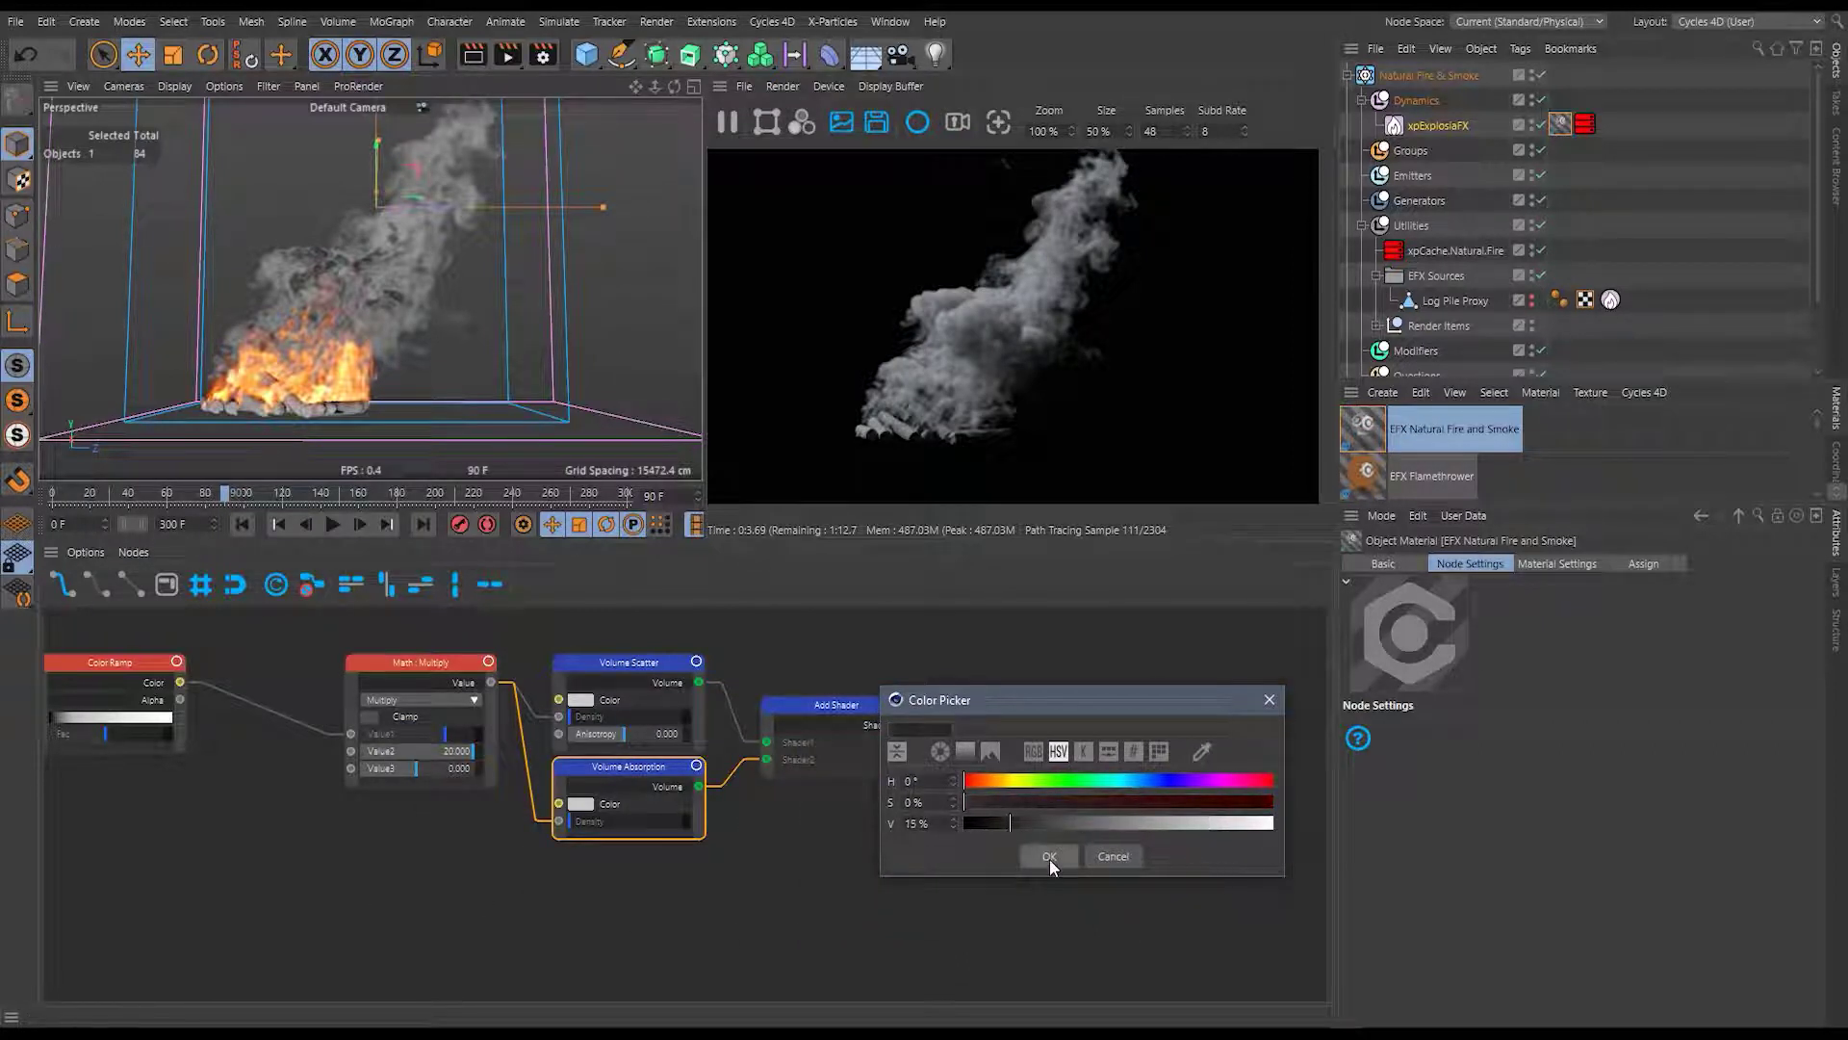
{"action": "left_click", "coordinate": [1050, 856]}
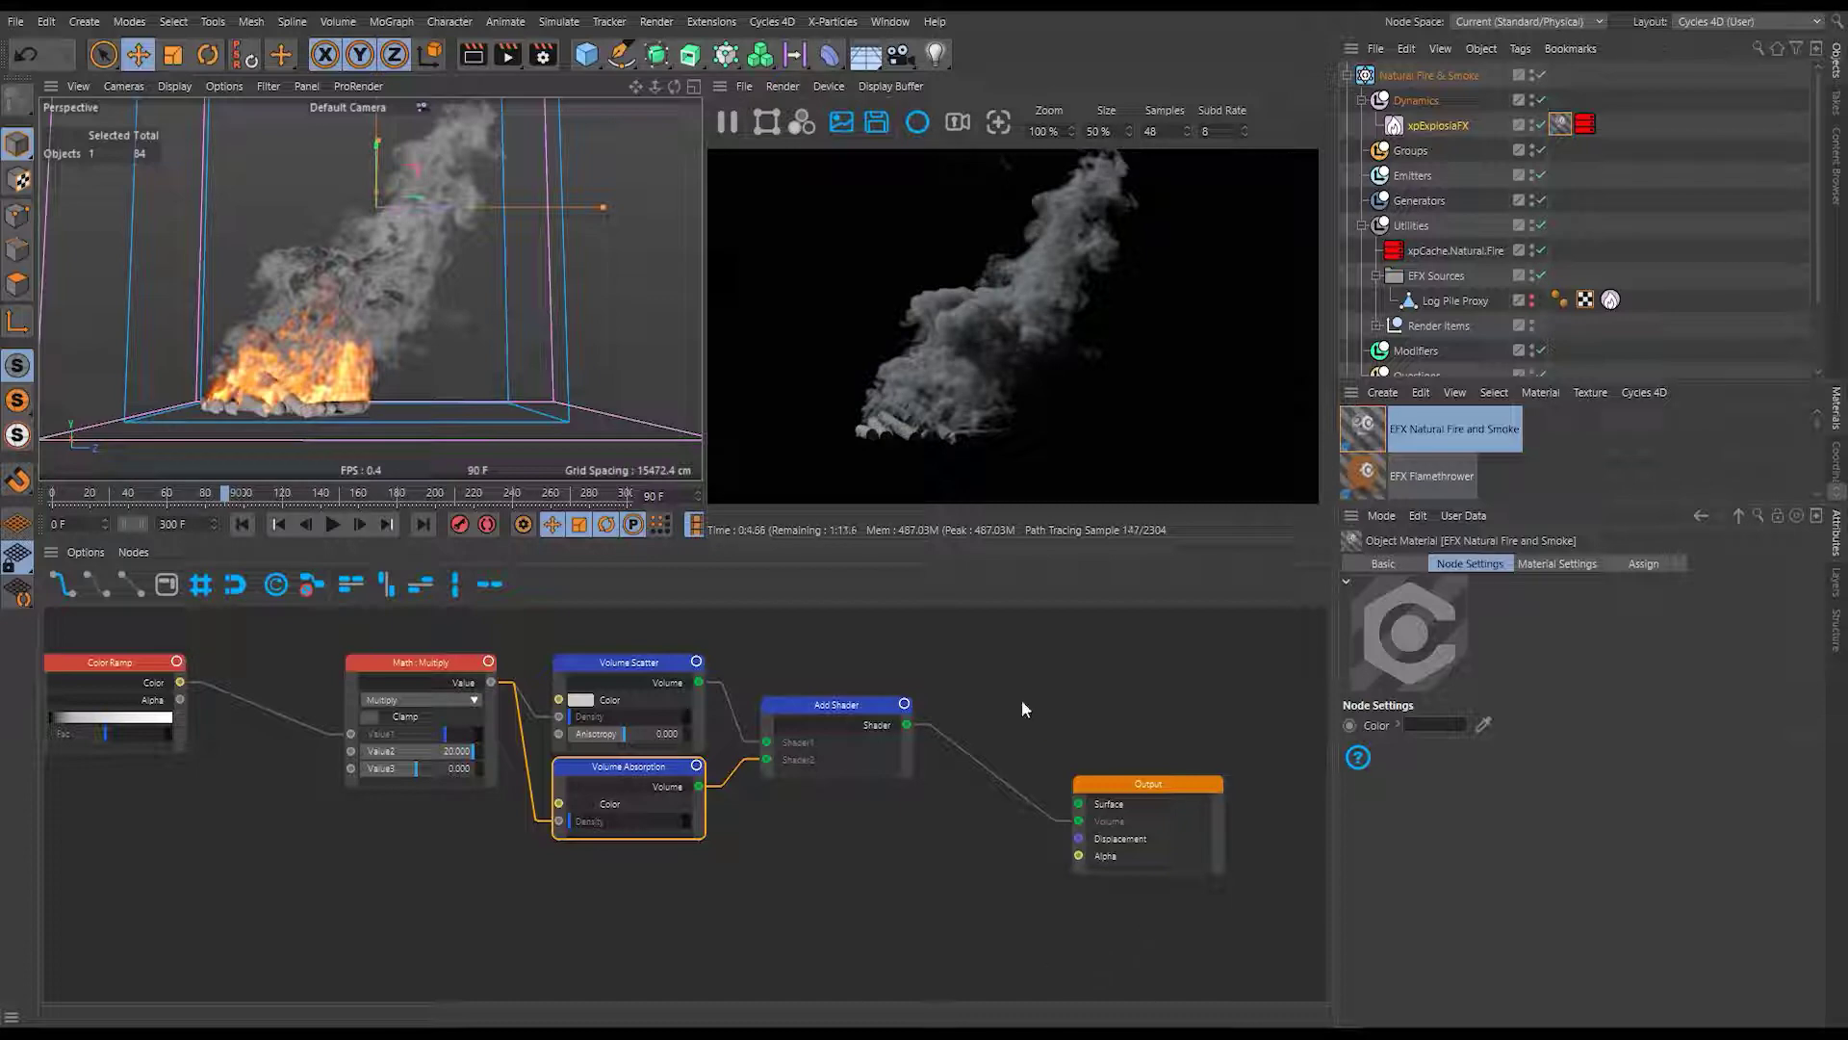
{"action": "left_click_drag", "start_coordinate": [347, 423], "coordinate": [5, 428], "text": "alt"}
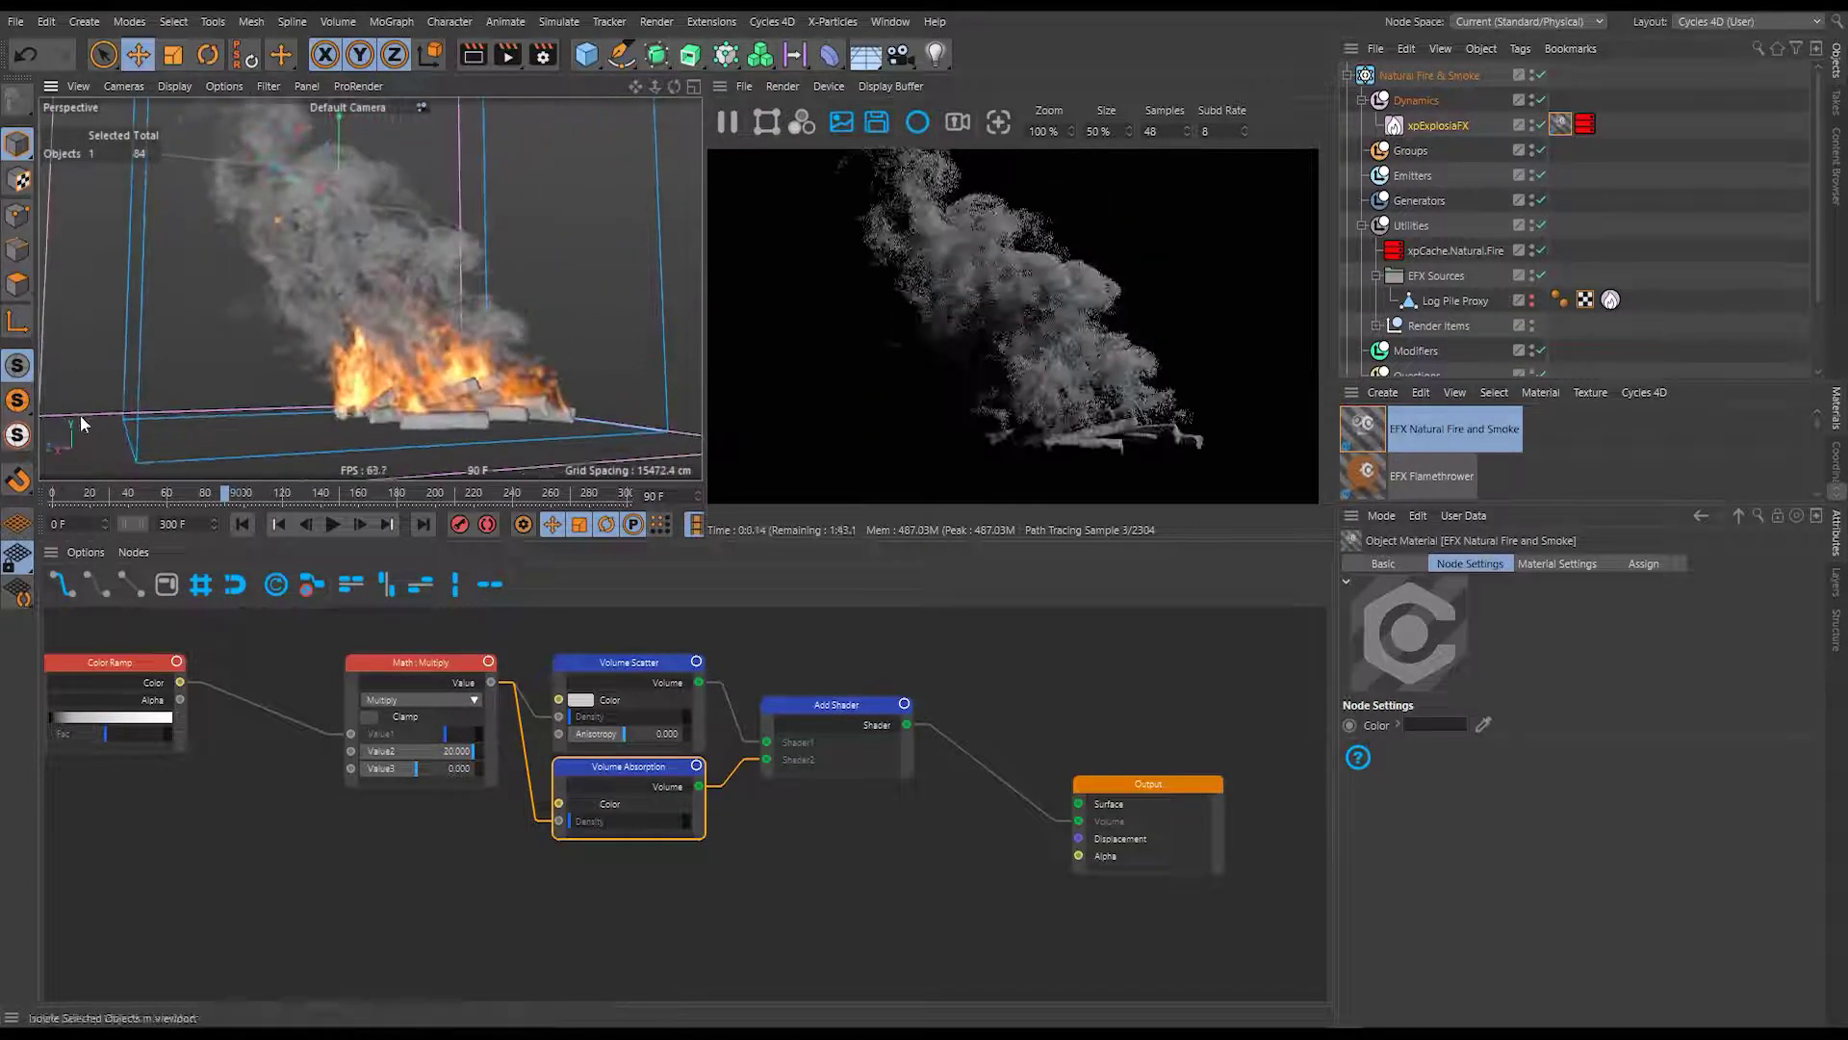
{"action": "mouse_move", "coordinate": [407, 406]}
{"action": "left_mouse_down", "text": "alt"}
{"action": "mouse_move", "coordinate": [726, 398]}
{"action": "mouse_move", "coordinate": [373, 402]}
{"action": "mouse_move", "coordinate": [372, 417]}
{"action": "left_mouse_up", "text": "alt"}
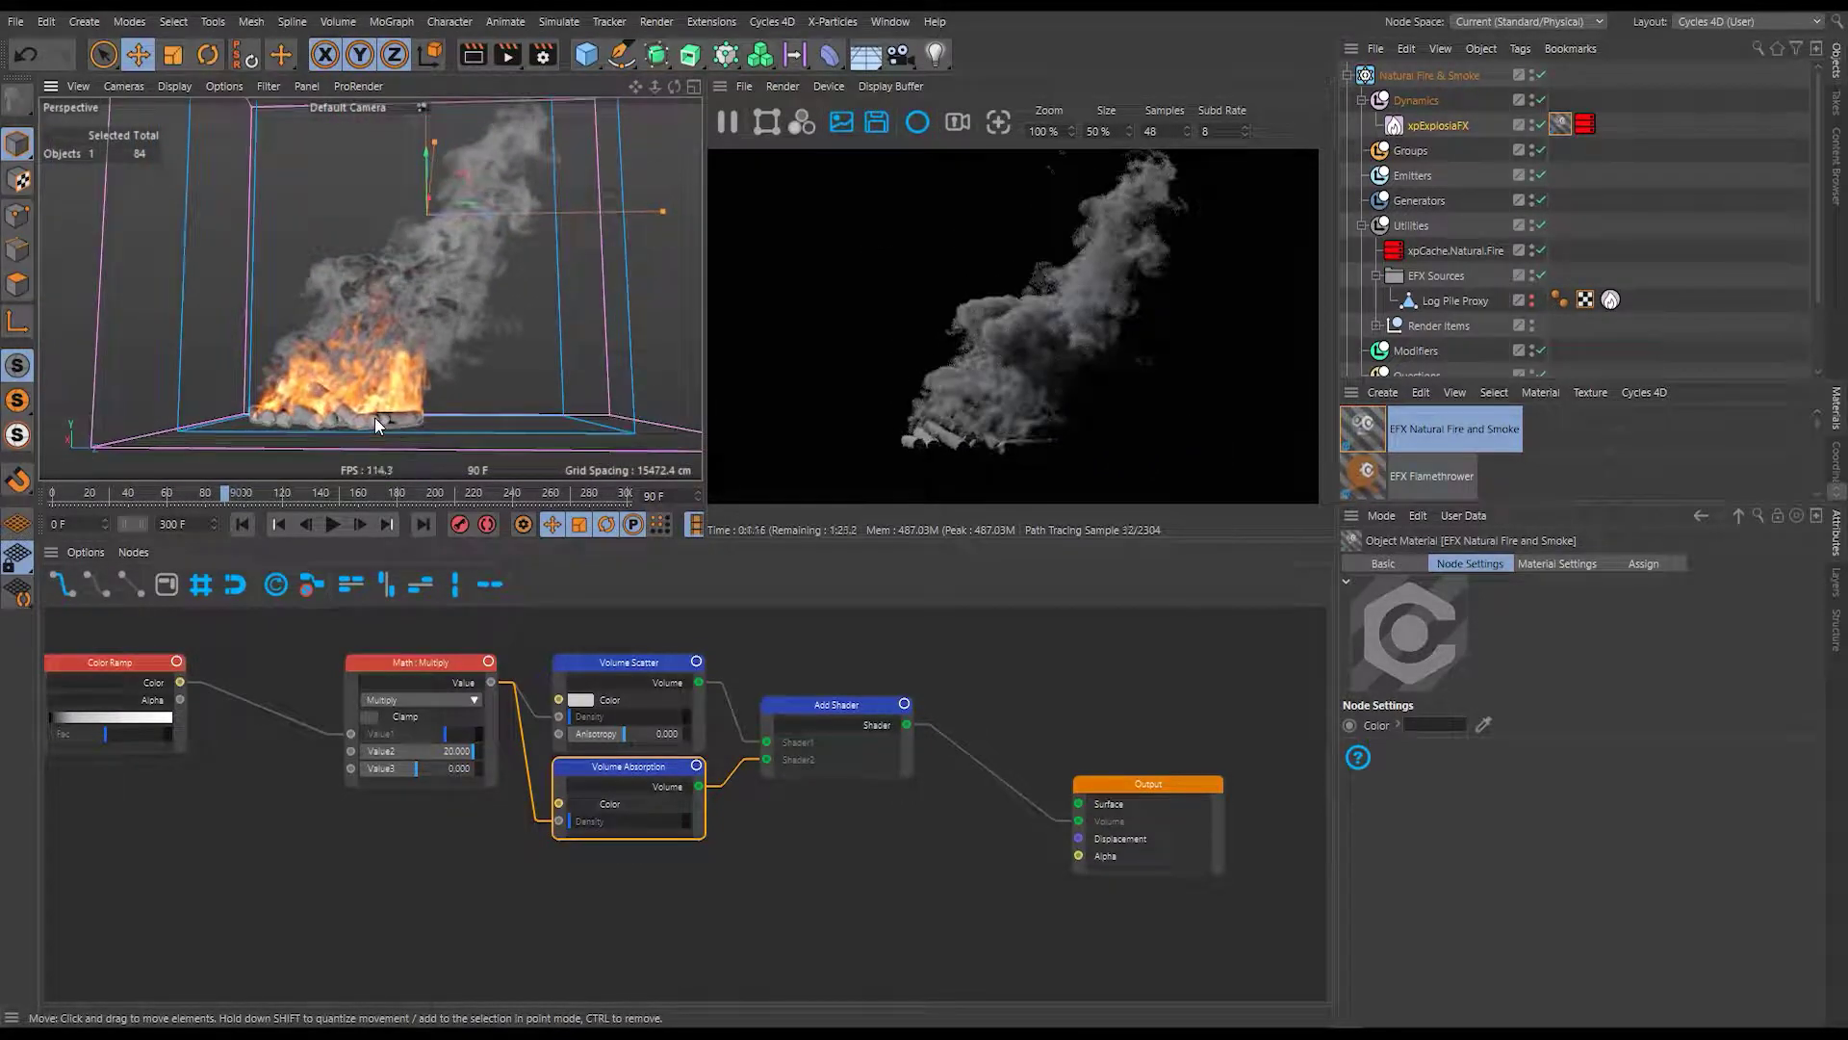
Tint Volume Scatter's color blue with an HSV hue of 215° and saturation of 30%, keeping the value at 80%.
{"action": "left_click", "coordinate": [584, 699]}
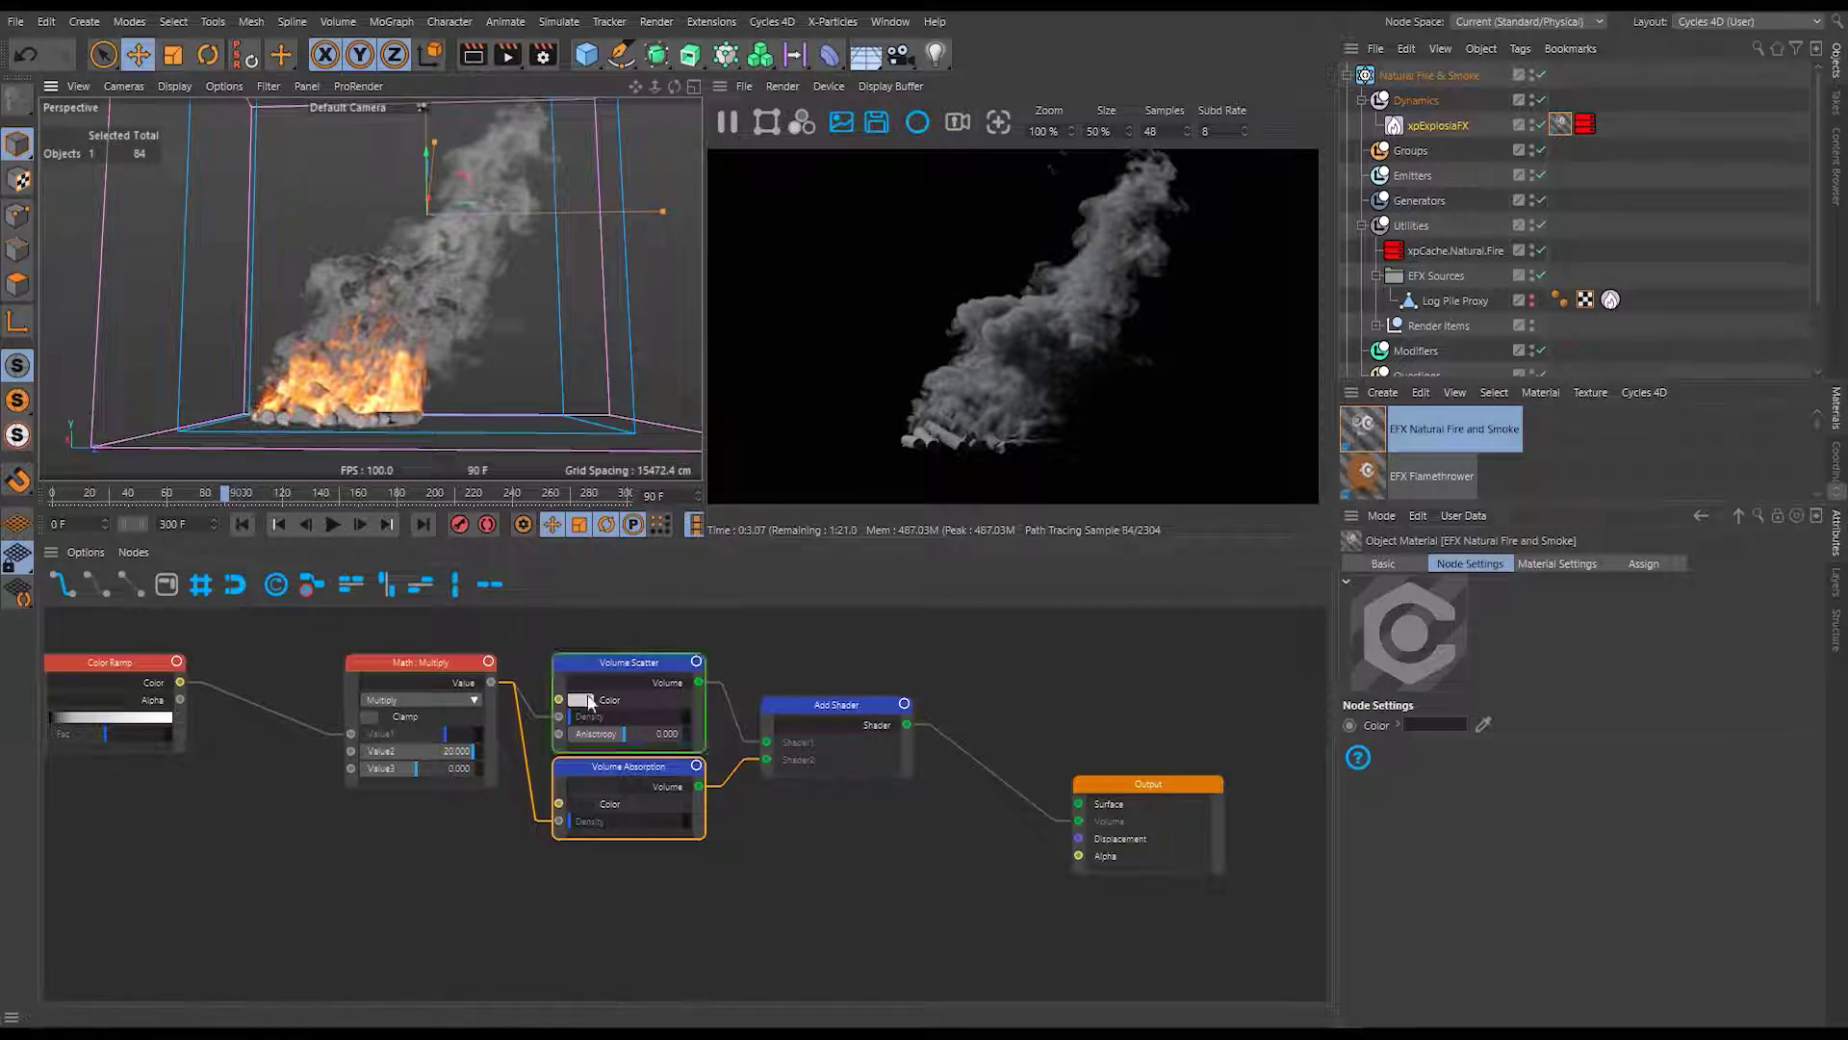
{"action": "left_click", "coordinate": [614, 691]}
{"action": "left_click", "coordinate": [647, 691]}
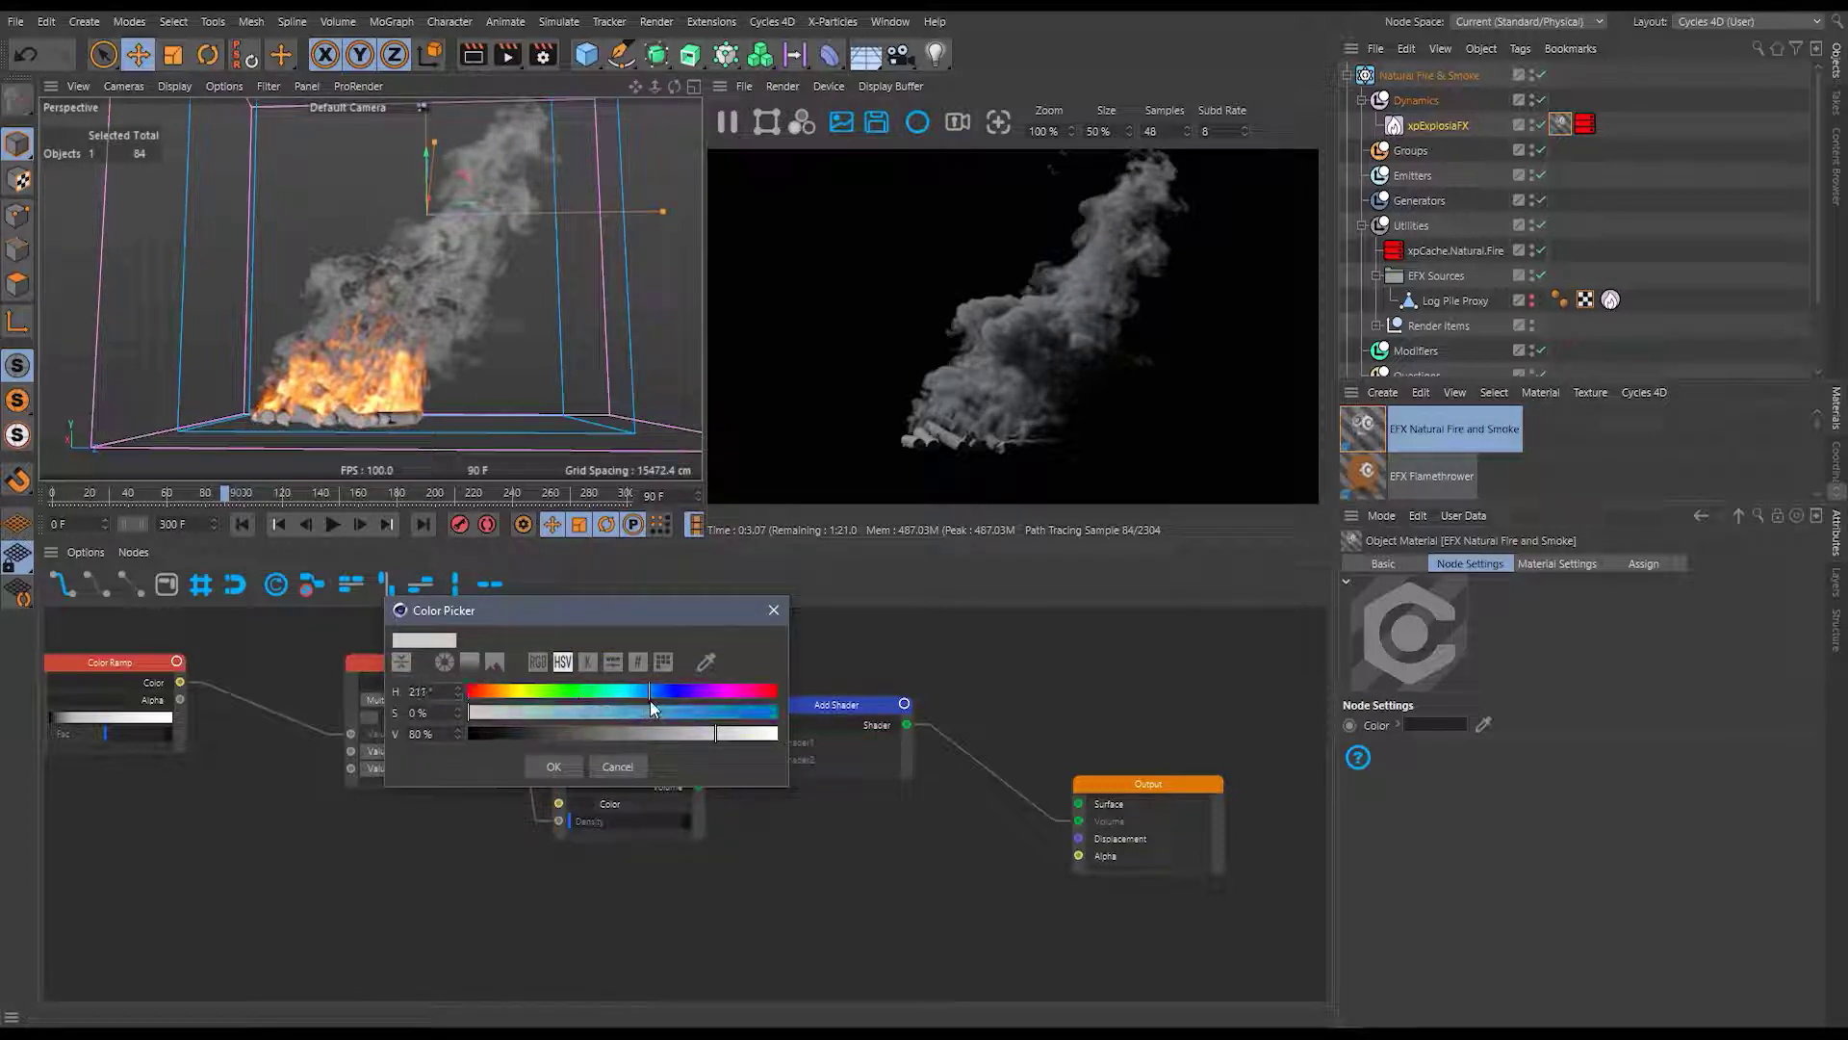
{"action": "type", "text": "215"}
{"action": "key", "text": "Tab"}
{"action": "type", "text": "40"}
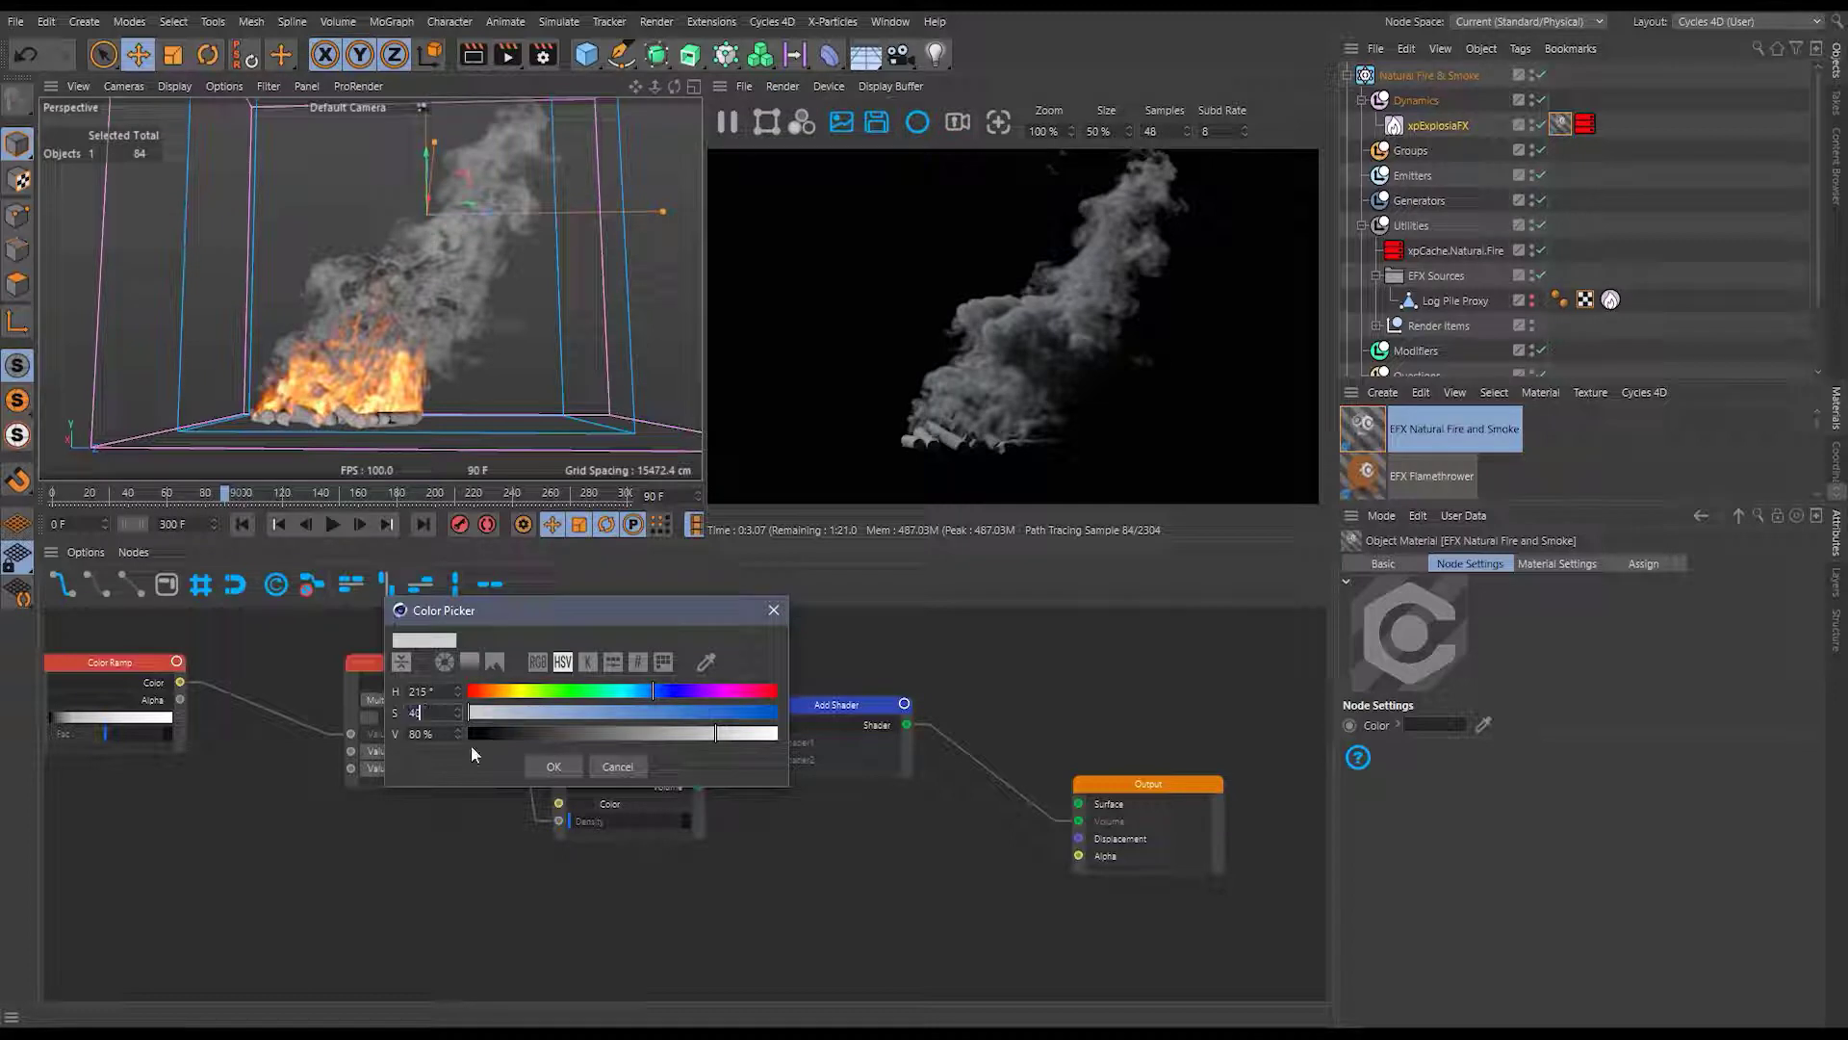
{"action": "key", "text": "Return"}
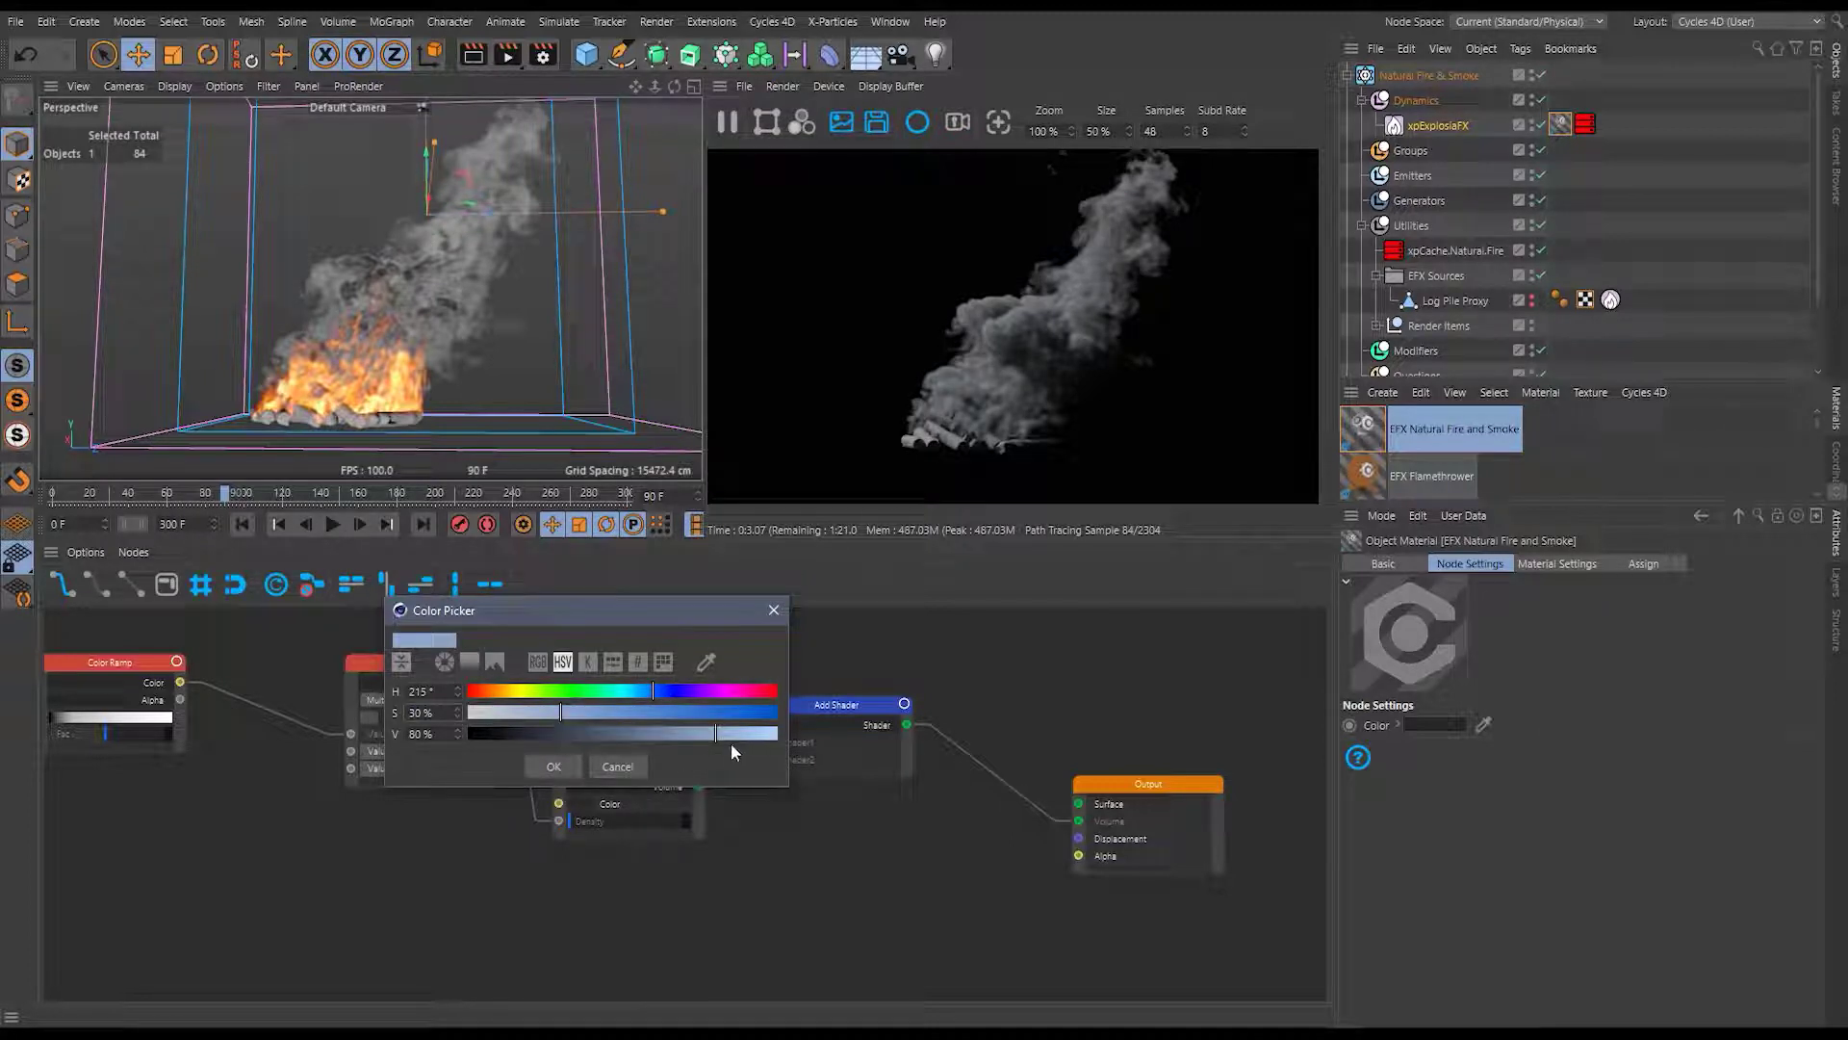
{"action": "left_click", "coordinate": [553, 767]}
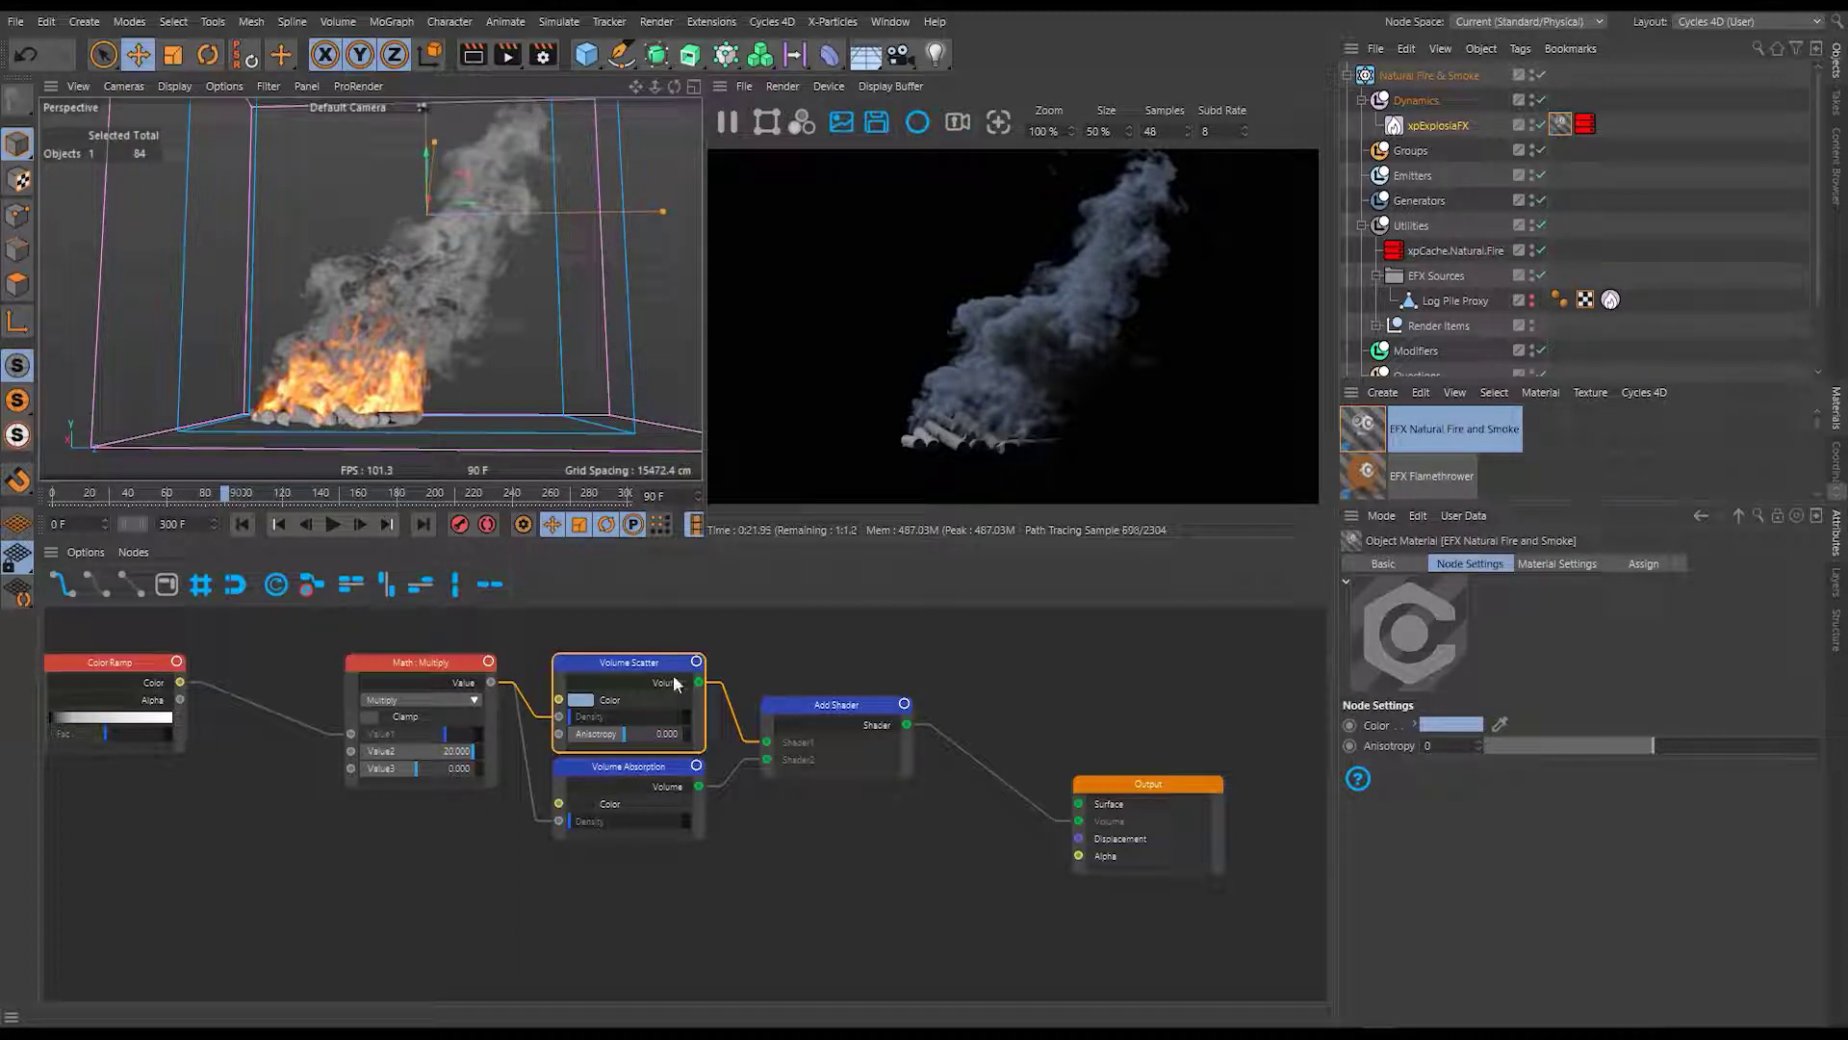
Brighten Volume Scatter's blue color to an HSV value of 100% and raise its saturation to 40%.
{"action": "left_click", "coordinate": [584, 701]}
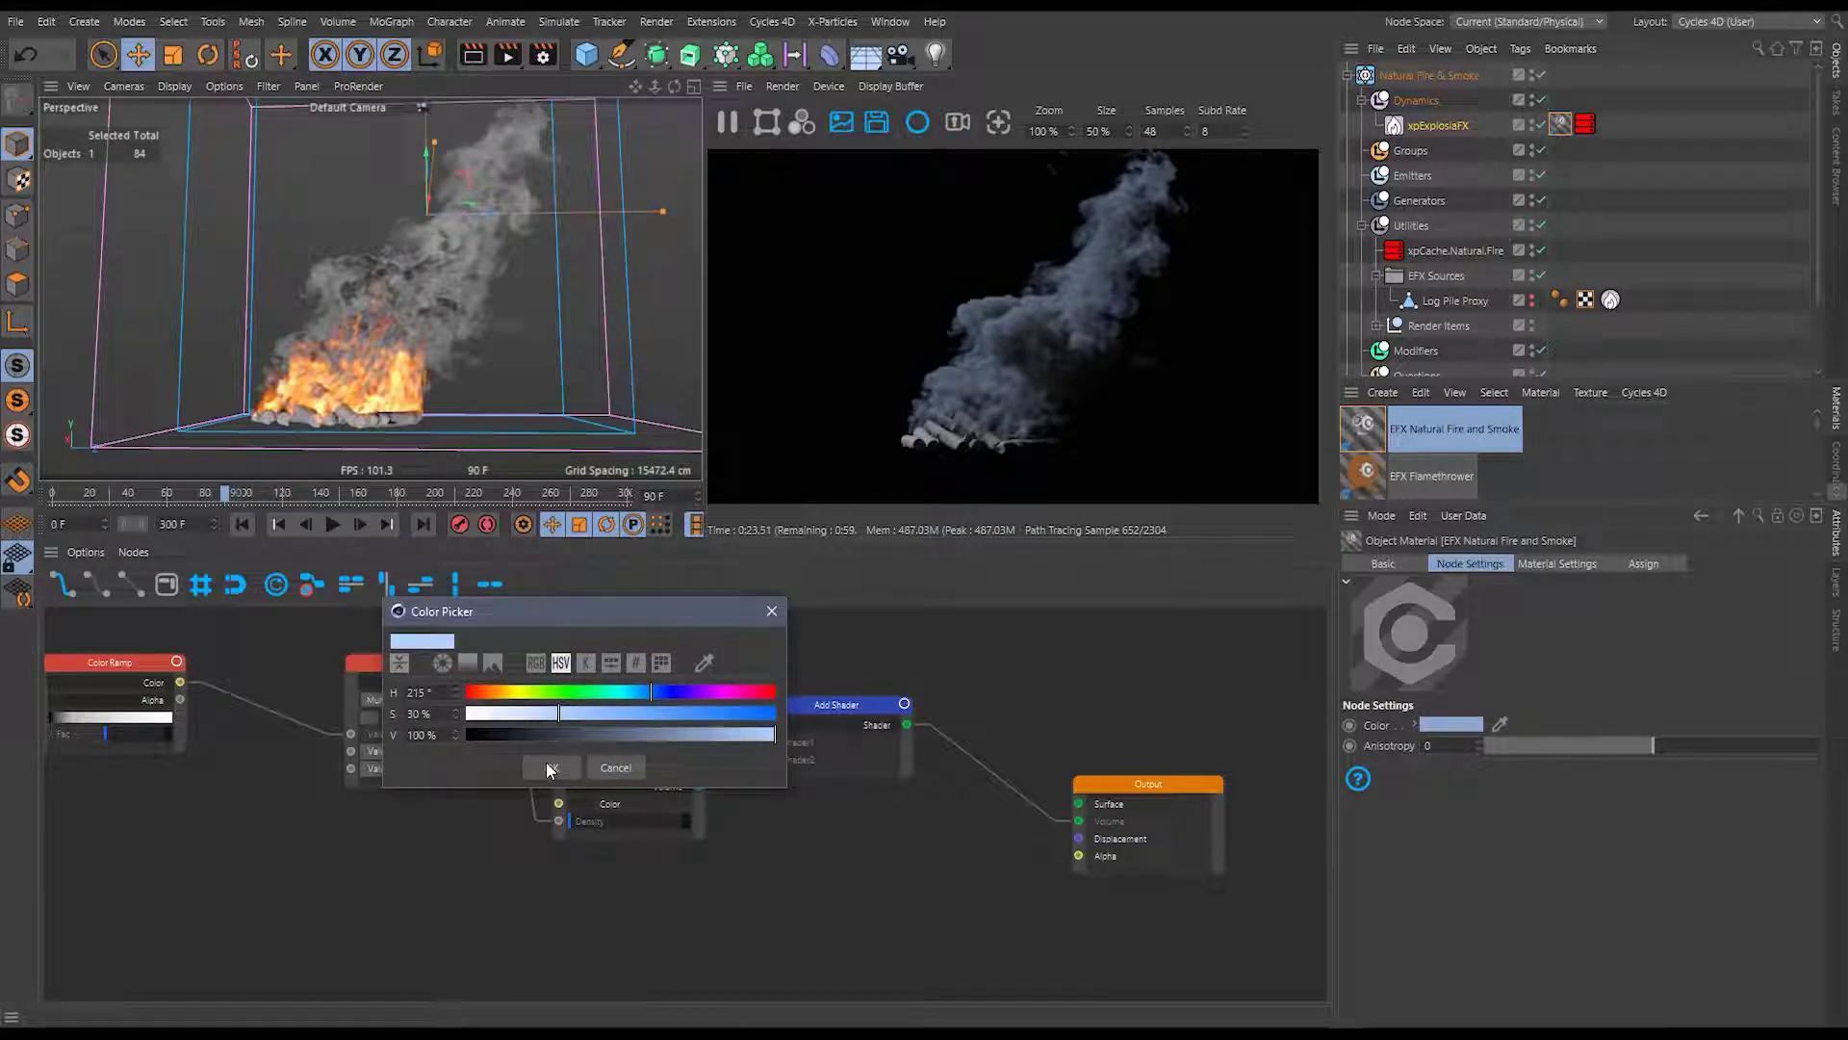
{"action": "double_click", "coordinate": [416, 714]}
{"action": "type", "text": "40"}
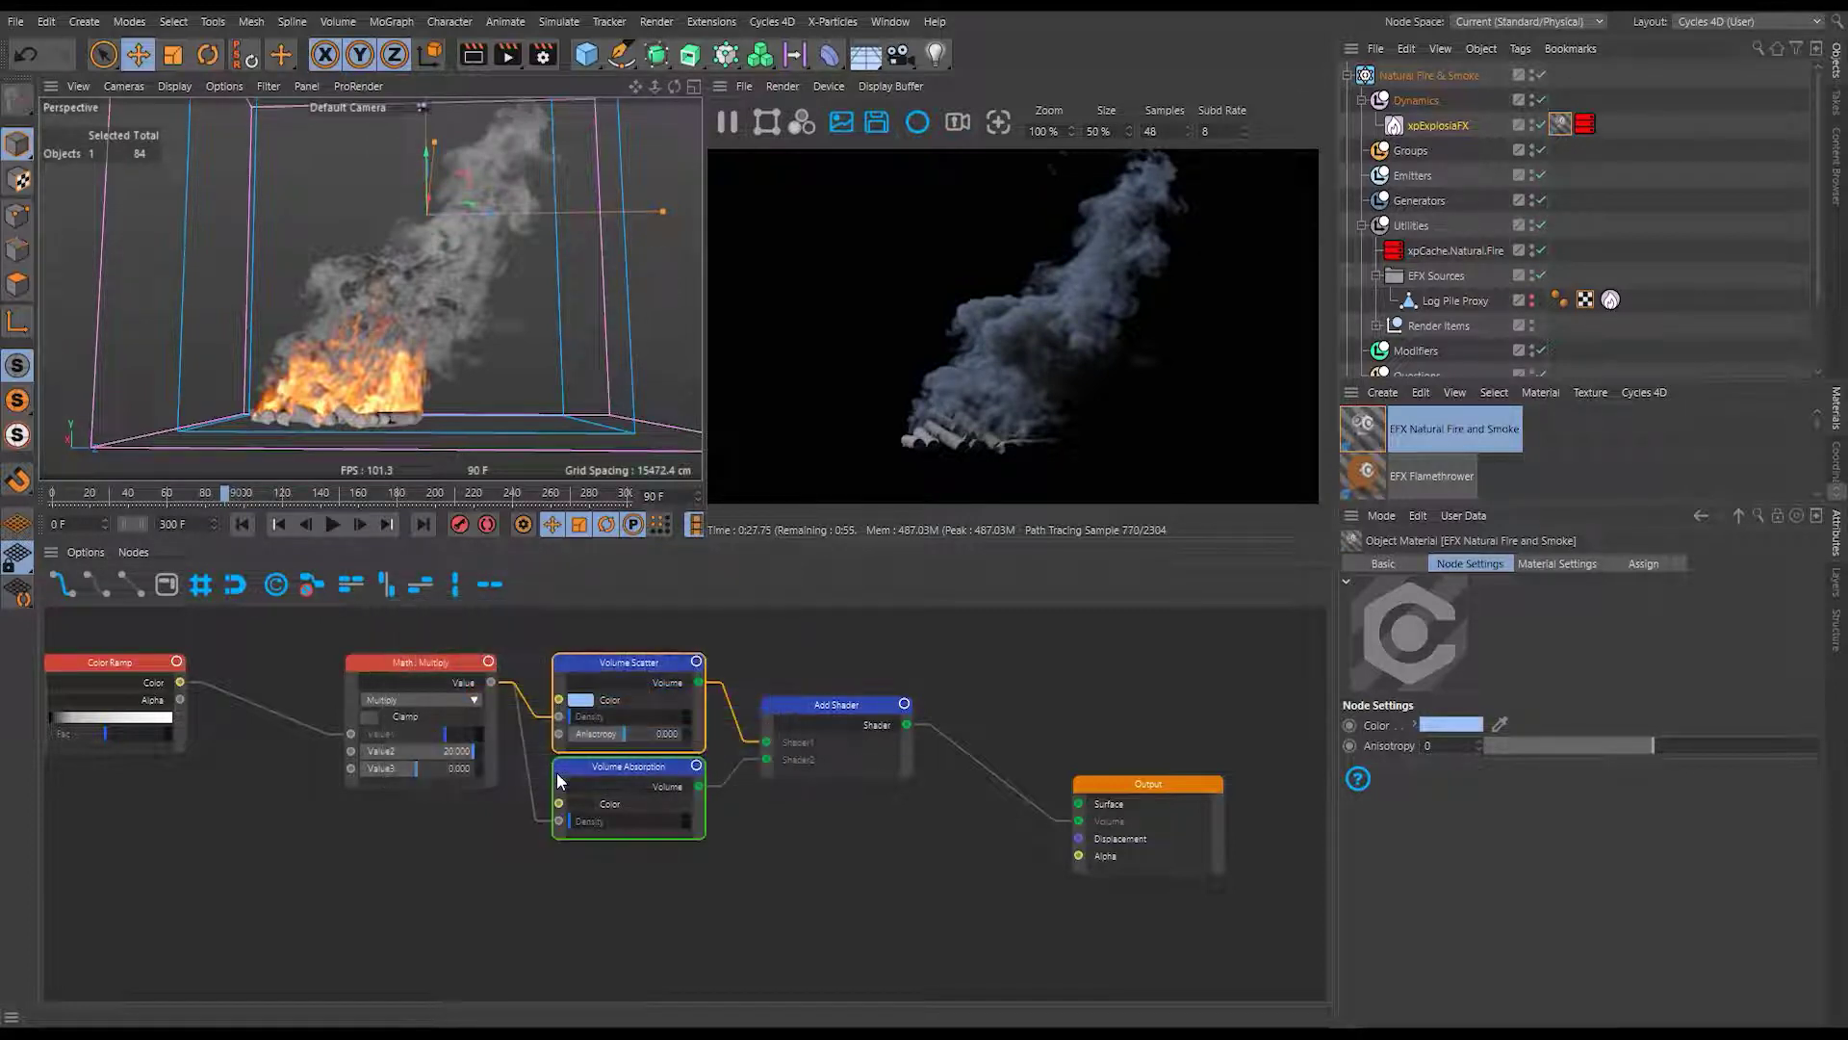
{"action": "left_click", "coordinate": [553, 768]}
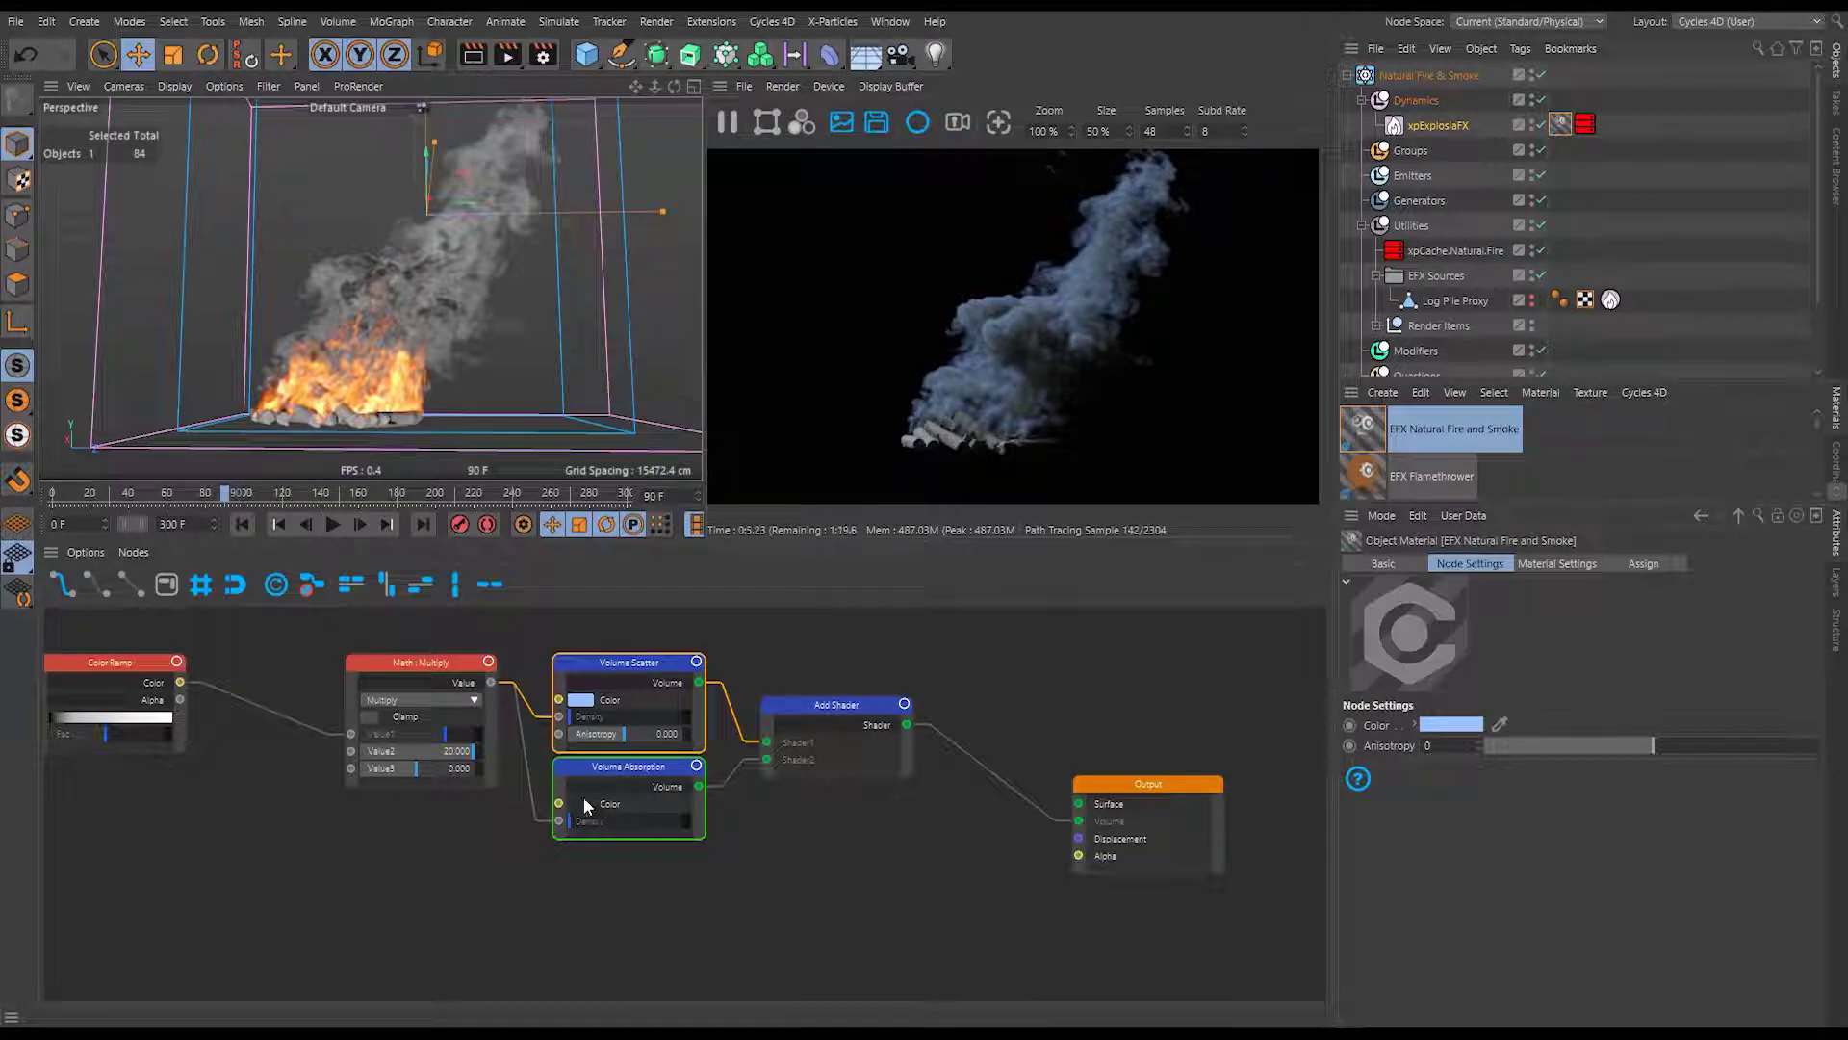
Open Volume Absorption's color and sample Volume Scatter's blue into it with the color picker's eyedropper.
{"action": "left_click", "coordinate": [583, 799]}
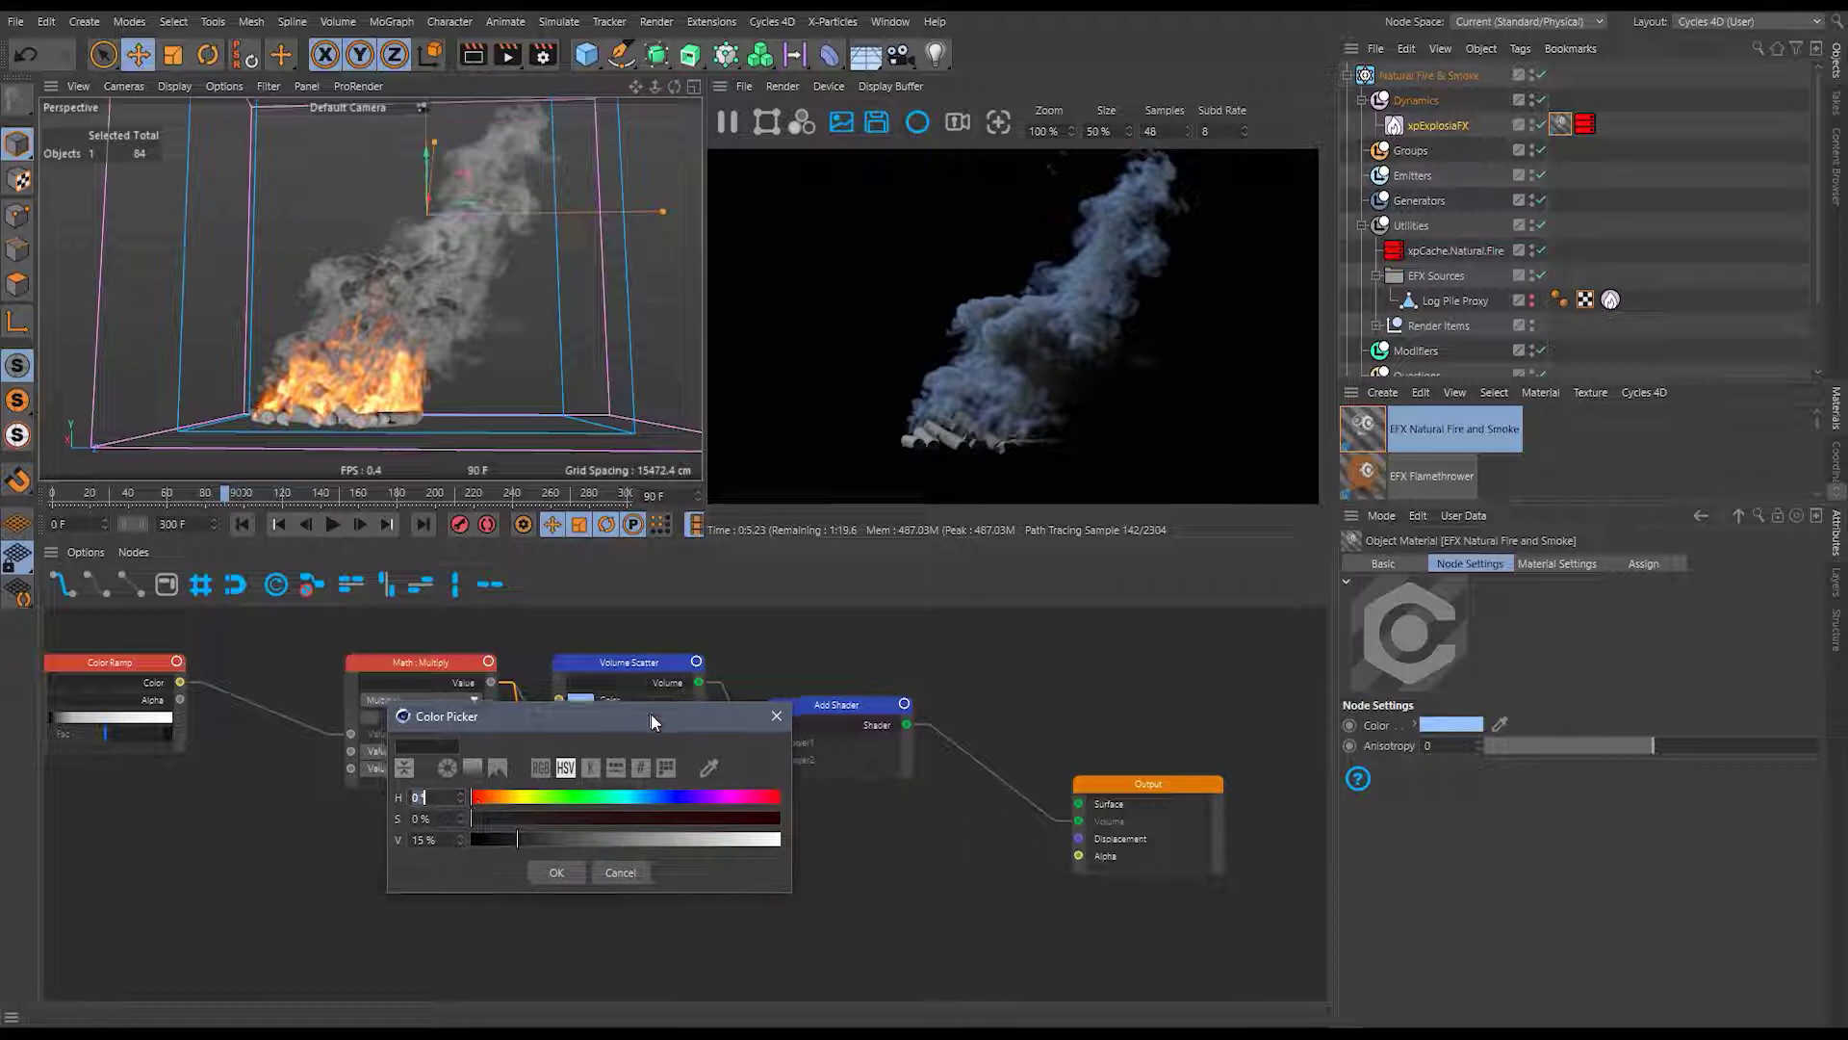
{"action": "left_click_drag", "start_coordinate": [651, 713], "coordinate": [1013, 691]}
{"action": "left_click", "coordinate": [1070, 737]}
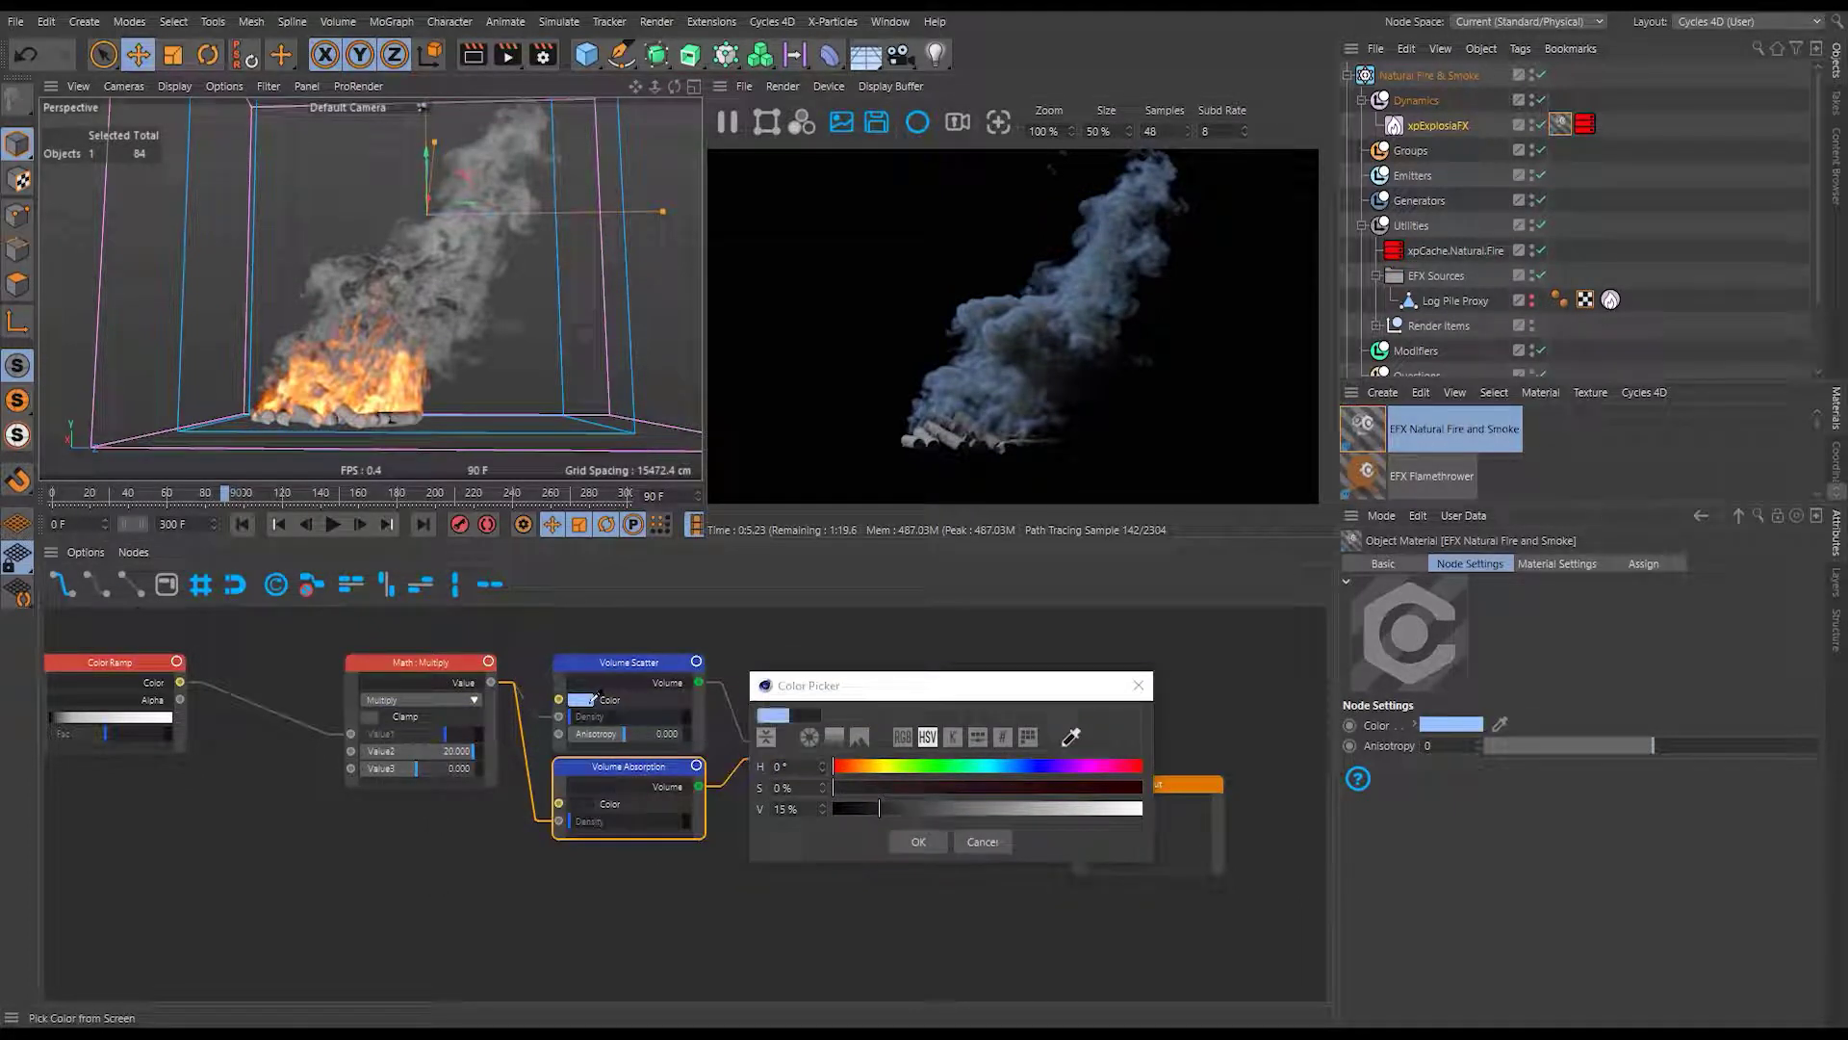
{"action": "left_click", "coordinate": [583, 701]}
Offset the sampled hue by -180 from 215° to give Volume Absorption the complementary orange, with 40% saturation and 100% value.
{"action": "double_click", "coordinate": [789, 766]}
{"action": "type", "text": "2"}
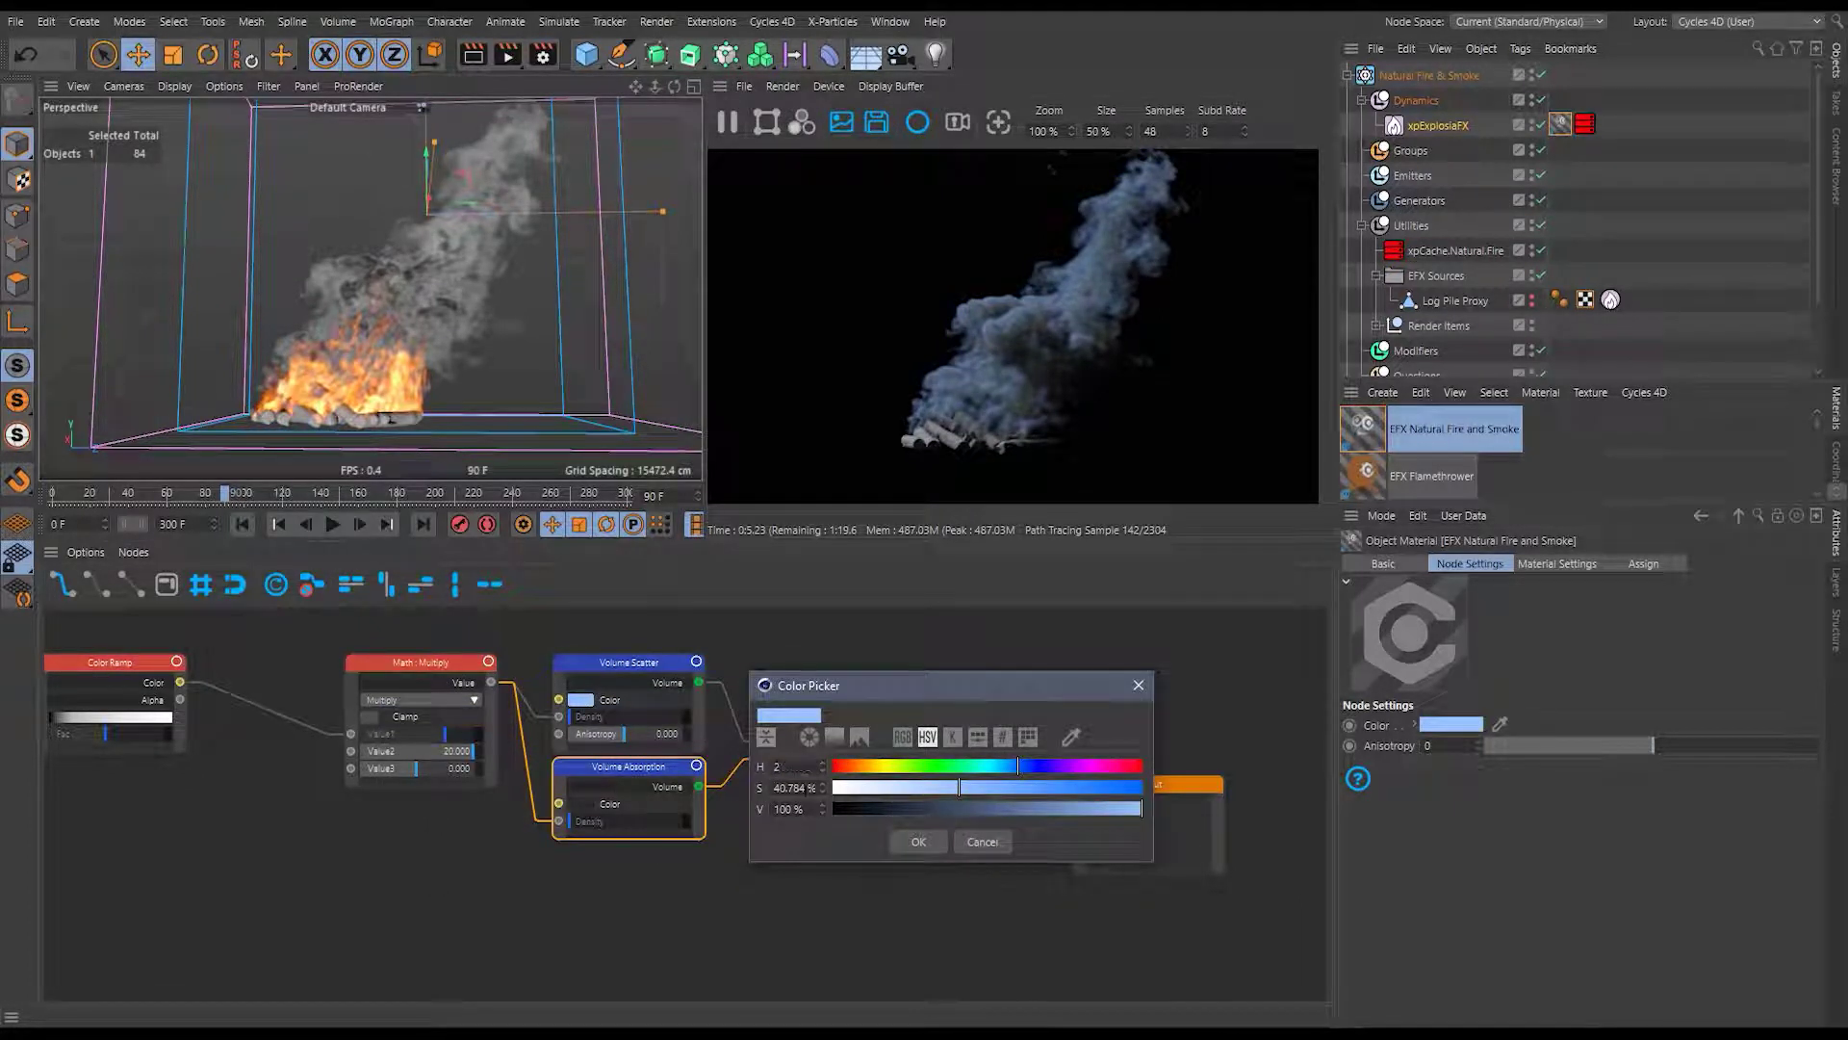
{"action": "type", "text": "15"}
{"action": "key", "text": "Return"}
{"action": "type", "text": "-180"}
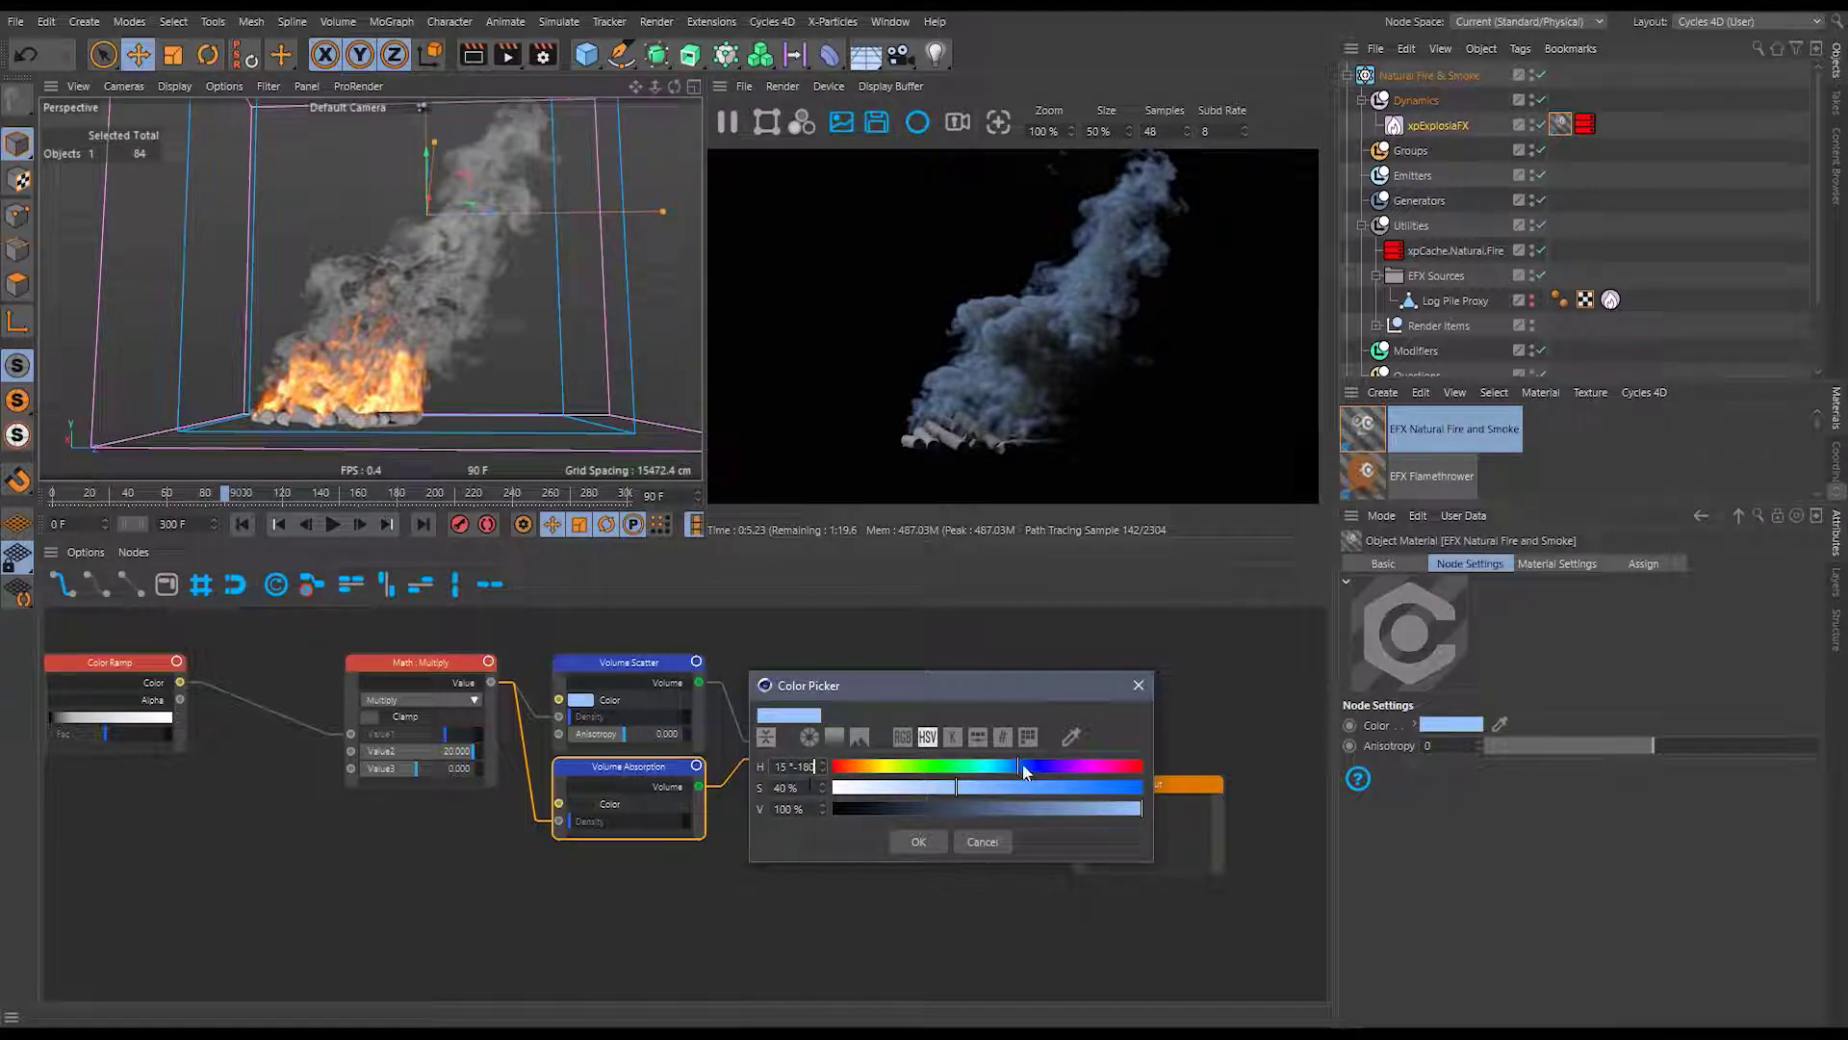
{"action": "key", "text": "Tab"}
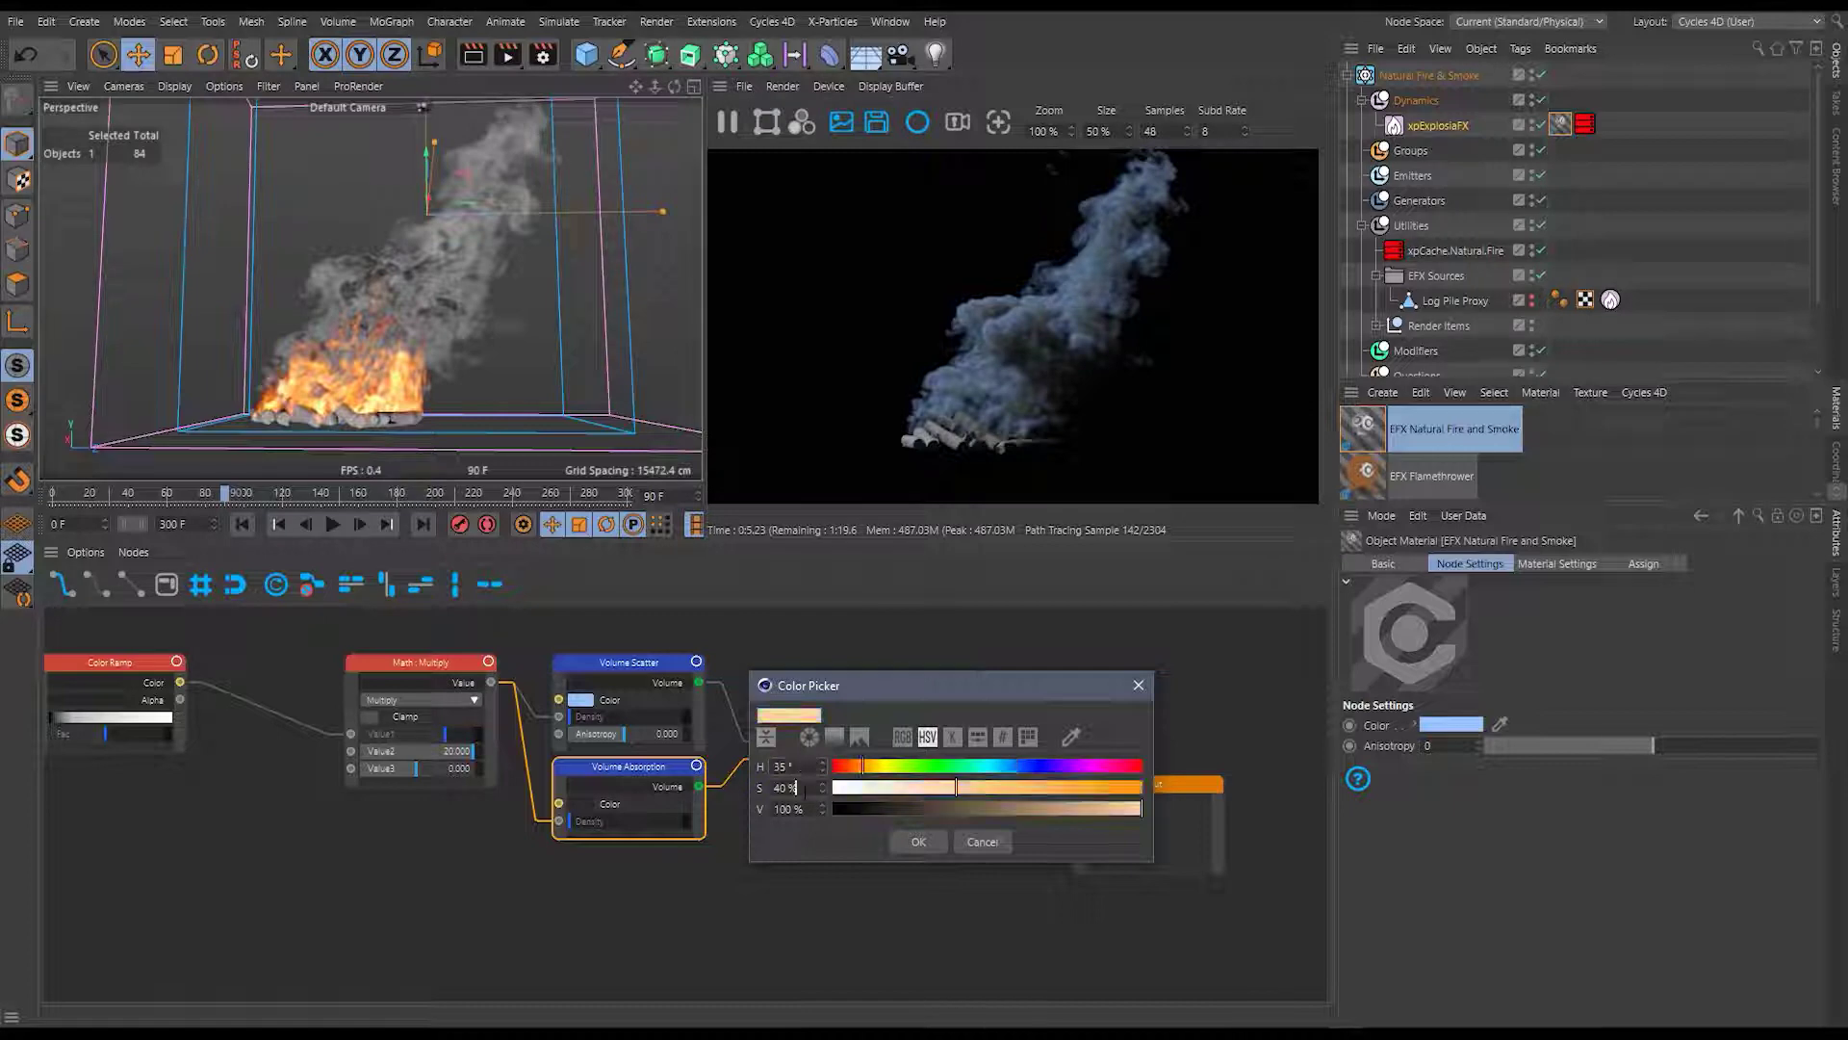
{"action": "left_click", "coordinate": [918, 842]}
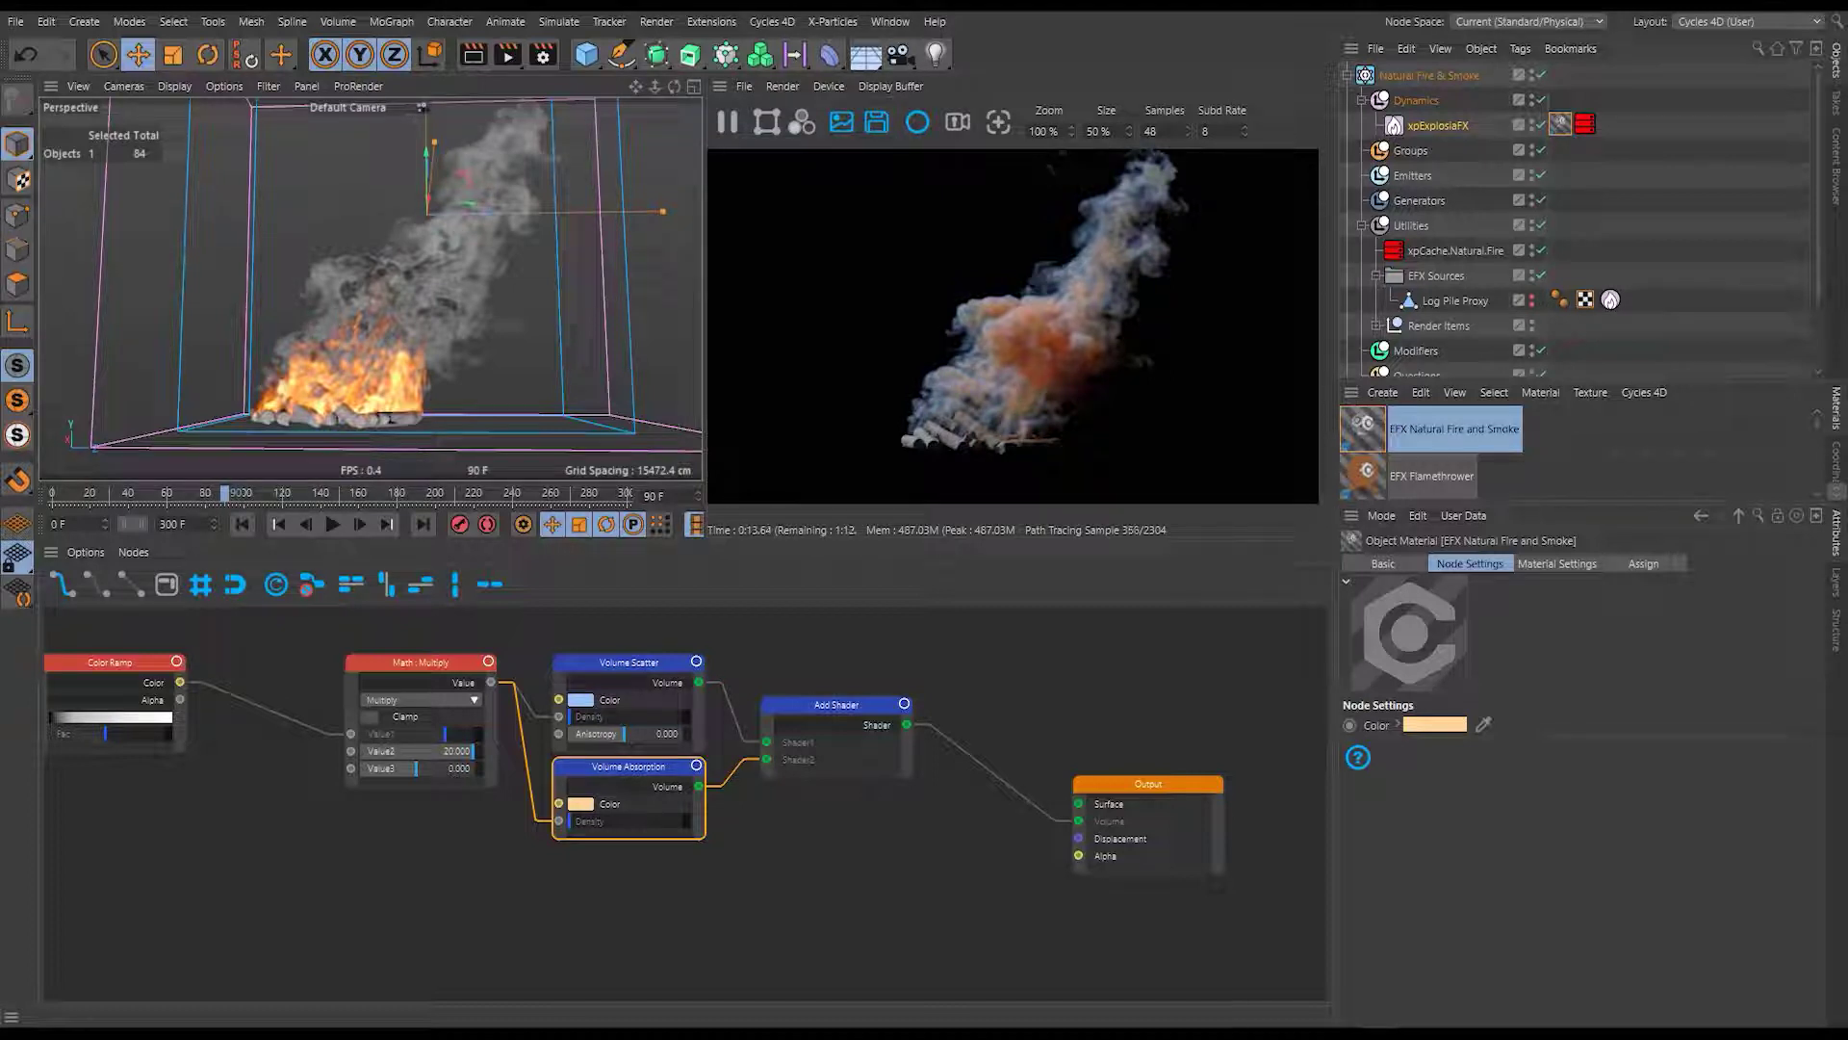
Soften Volume Absorption's orange color to an HSV saturation of 30% and a value of 90%.
{"action": "left_click", "coordinate": [580, 803]}
{"action": "key", "text": "Tab"}
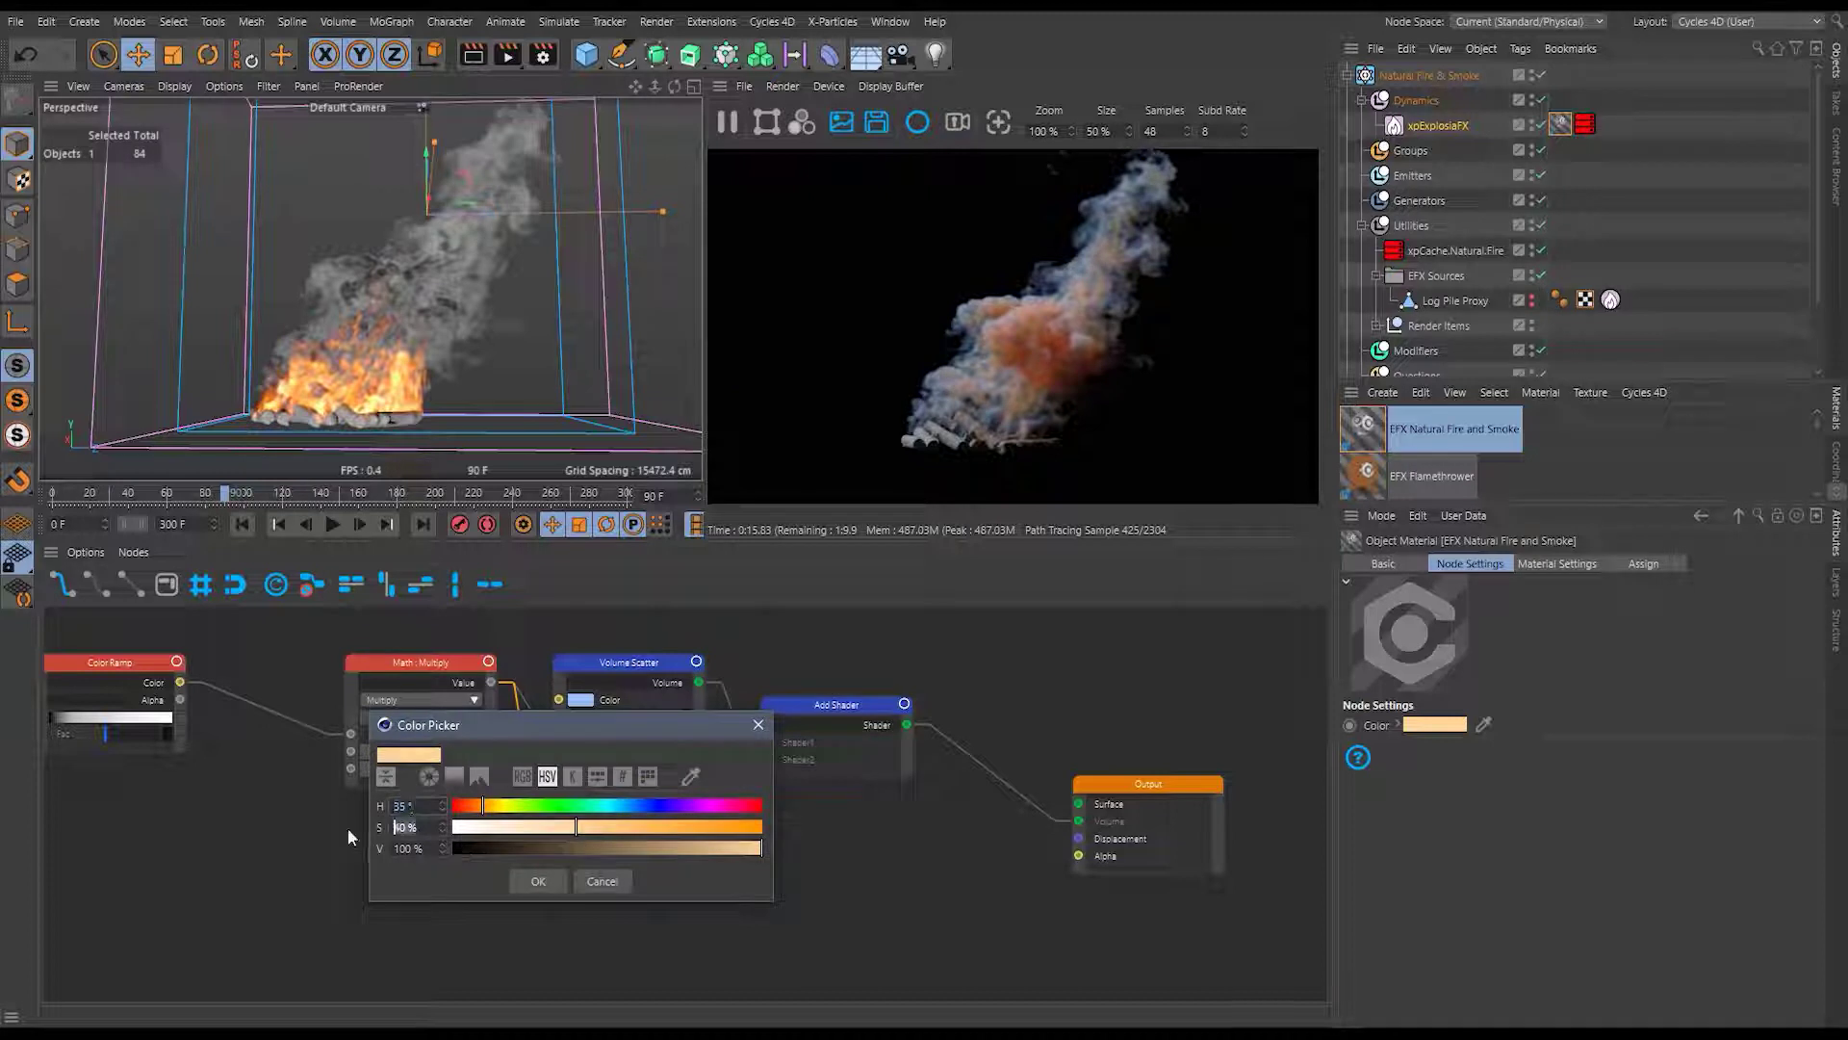
{"action": "type", "text": "30"}
{"action": "key", "text": "Tab"}
{"action": "double_click", "coordinate": [421, 847]}
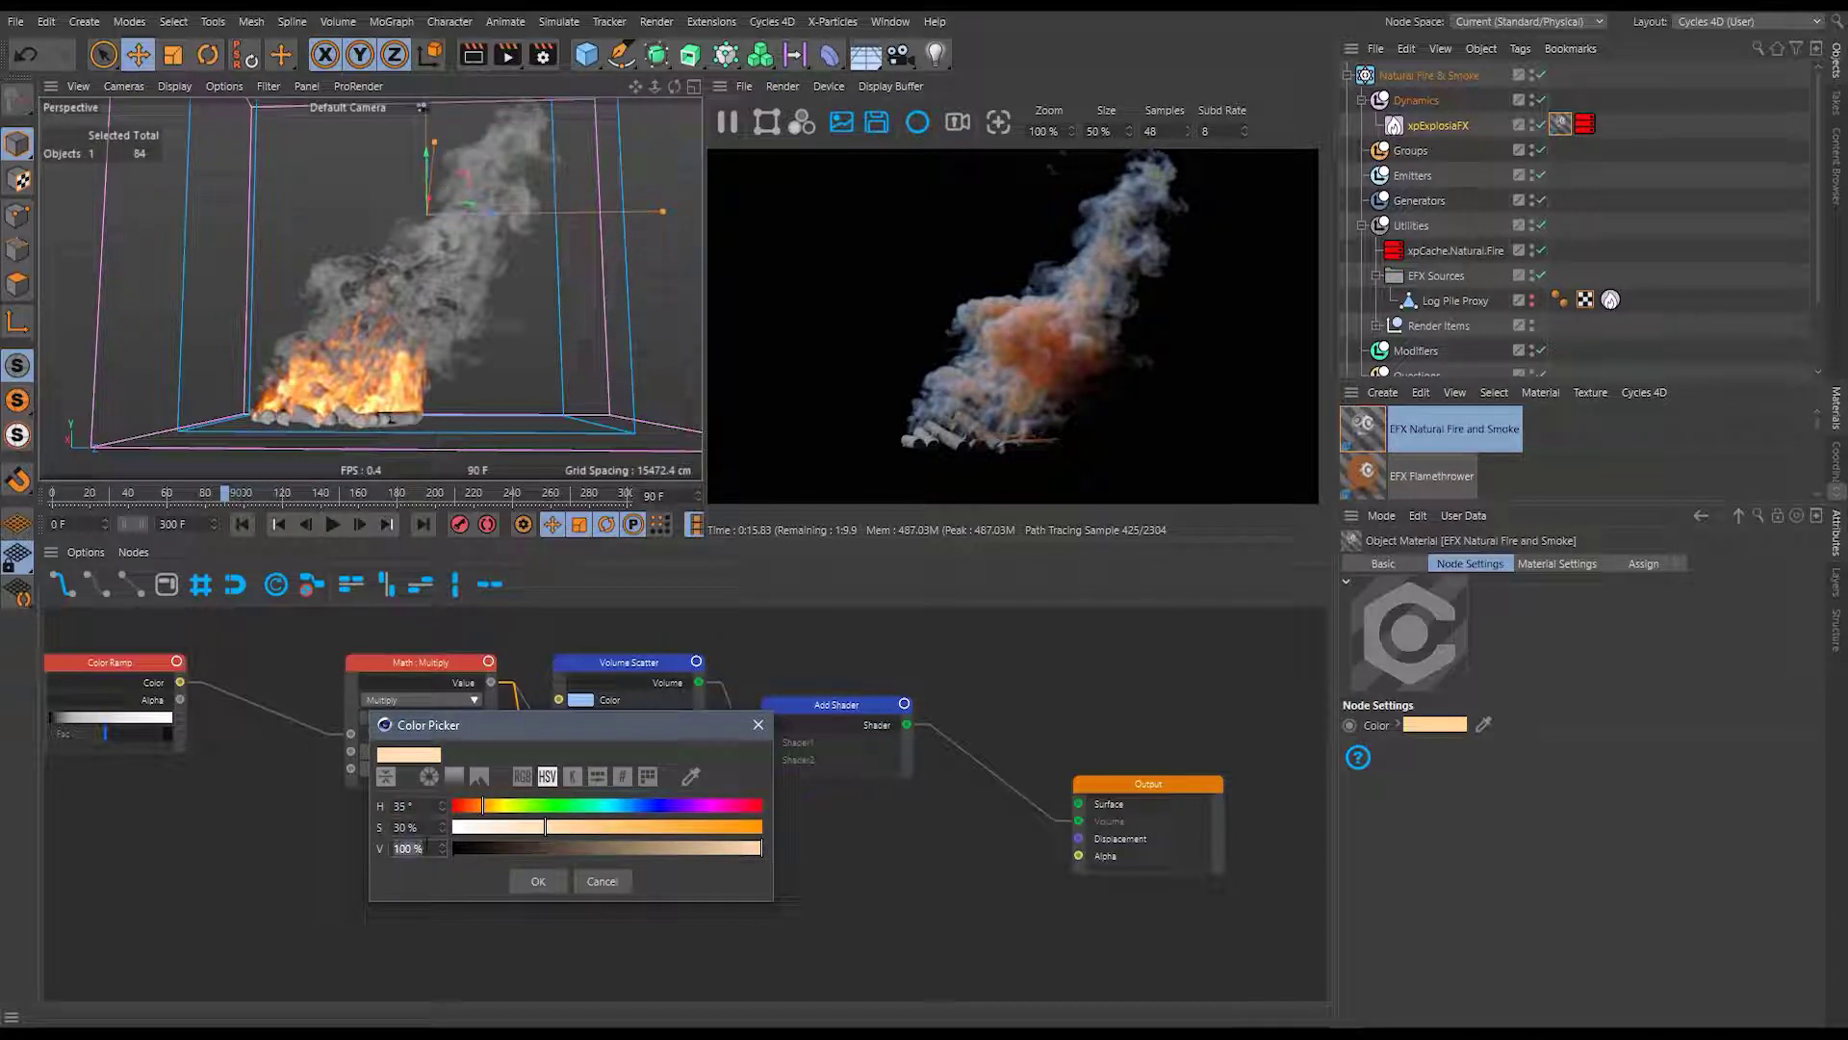
{"action": "type", "text": "90"}
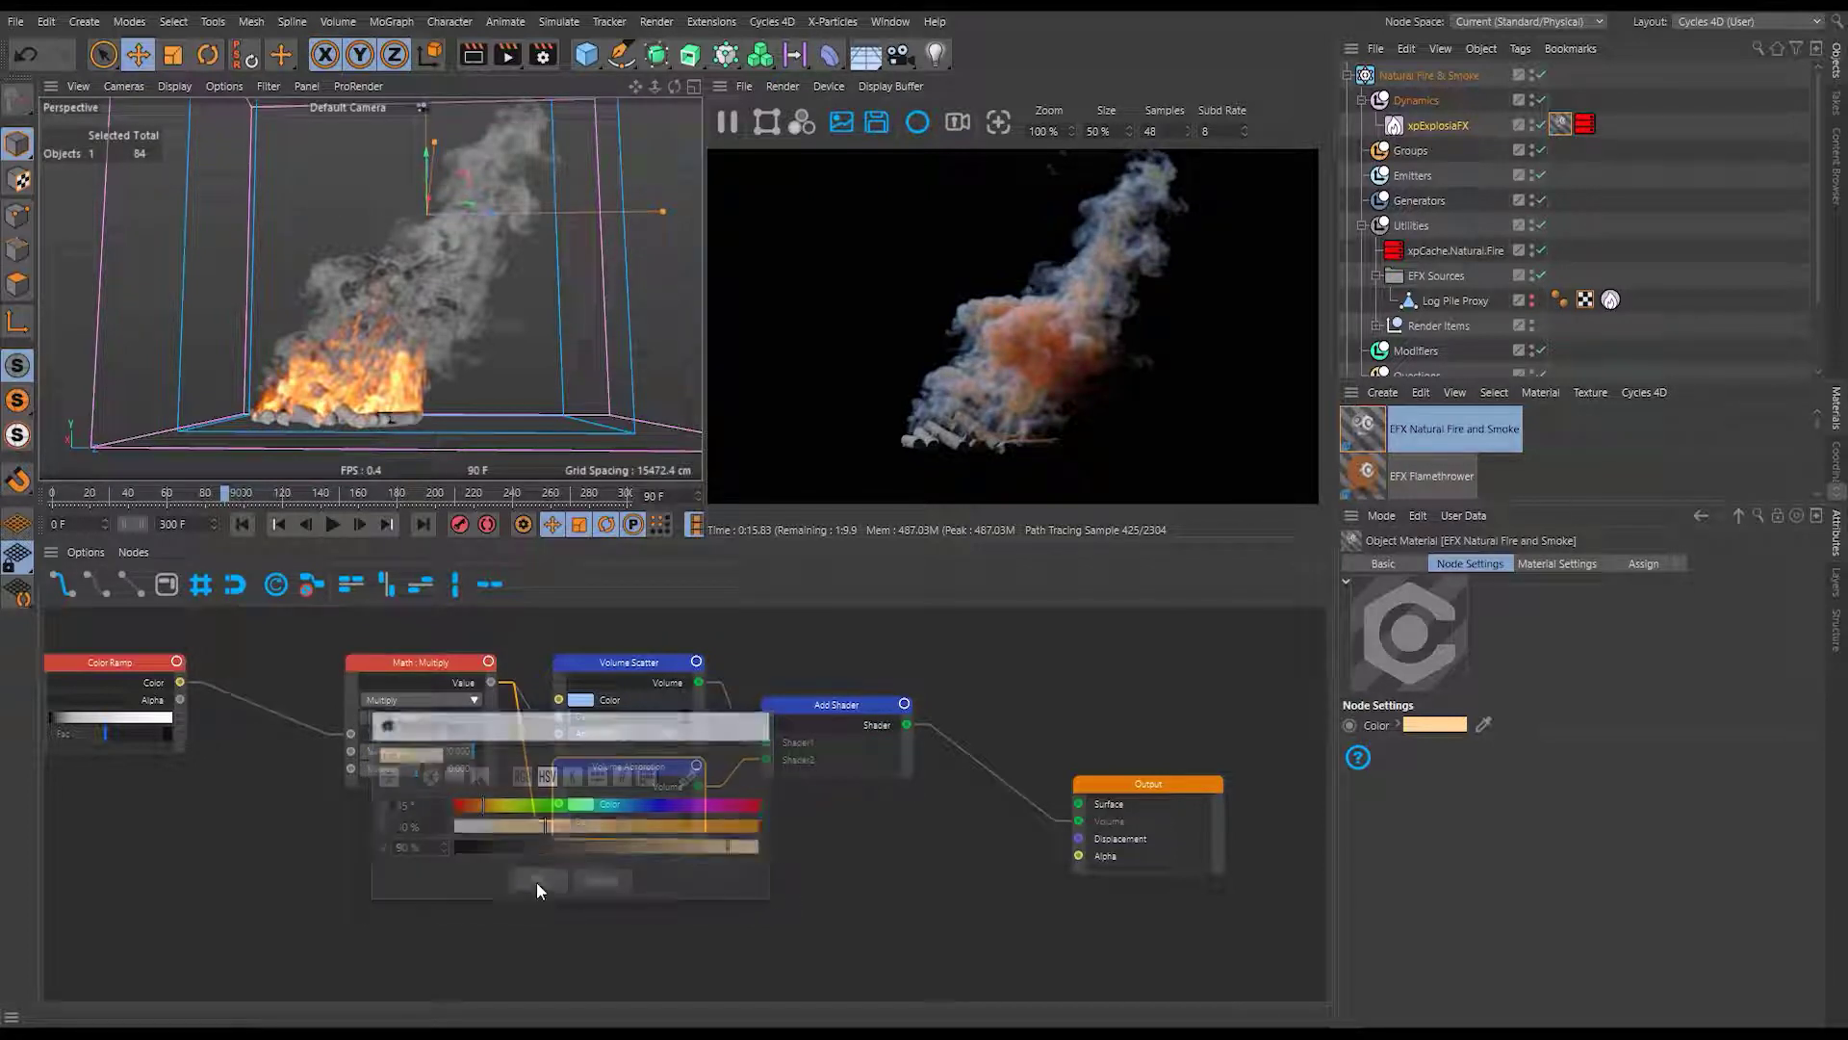
{"action": "left_click", "coordinate": [536, 881]}
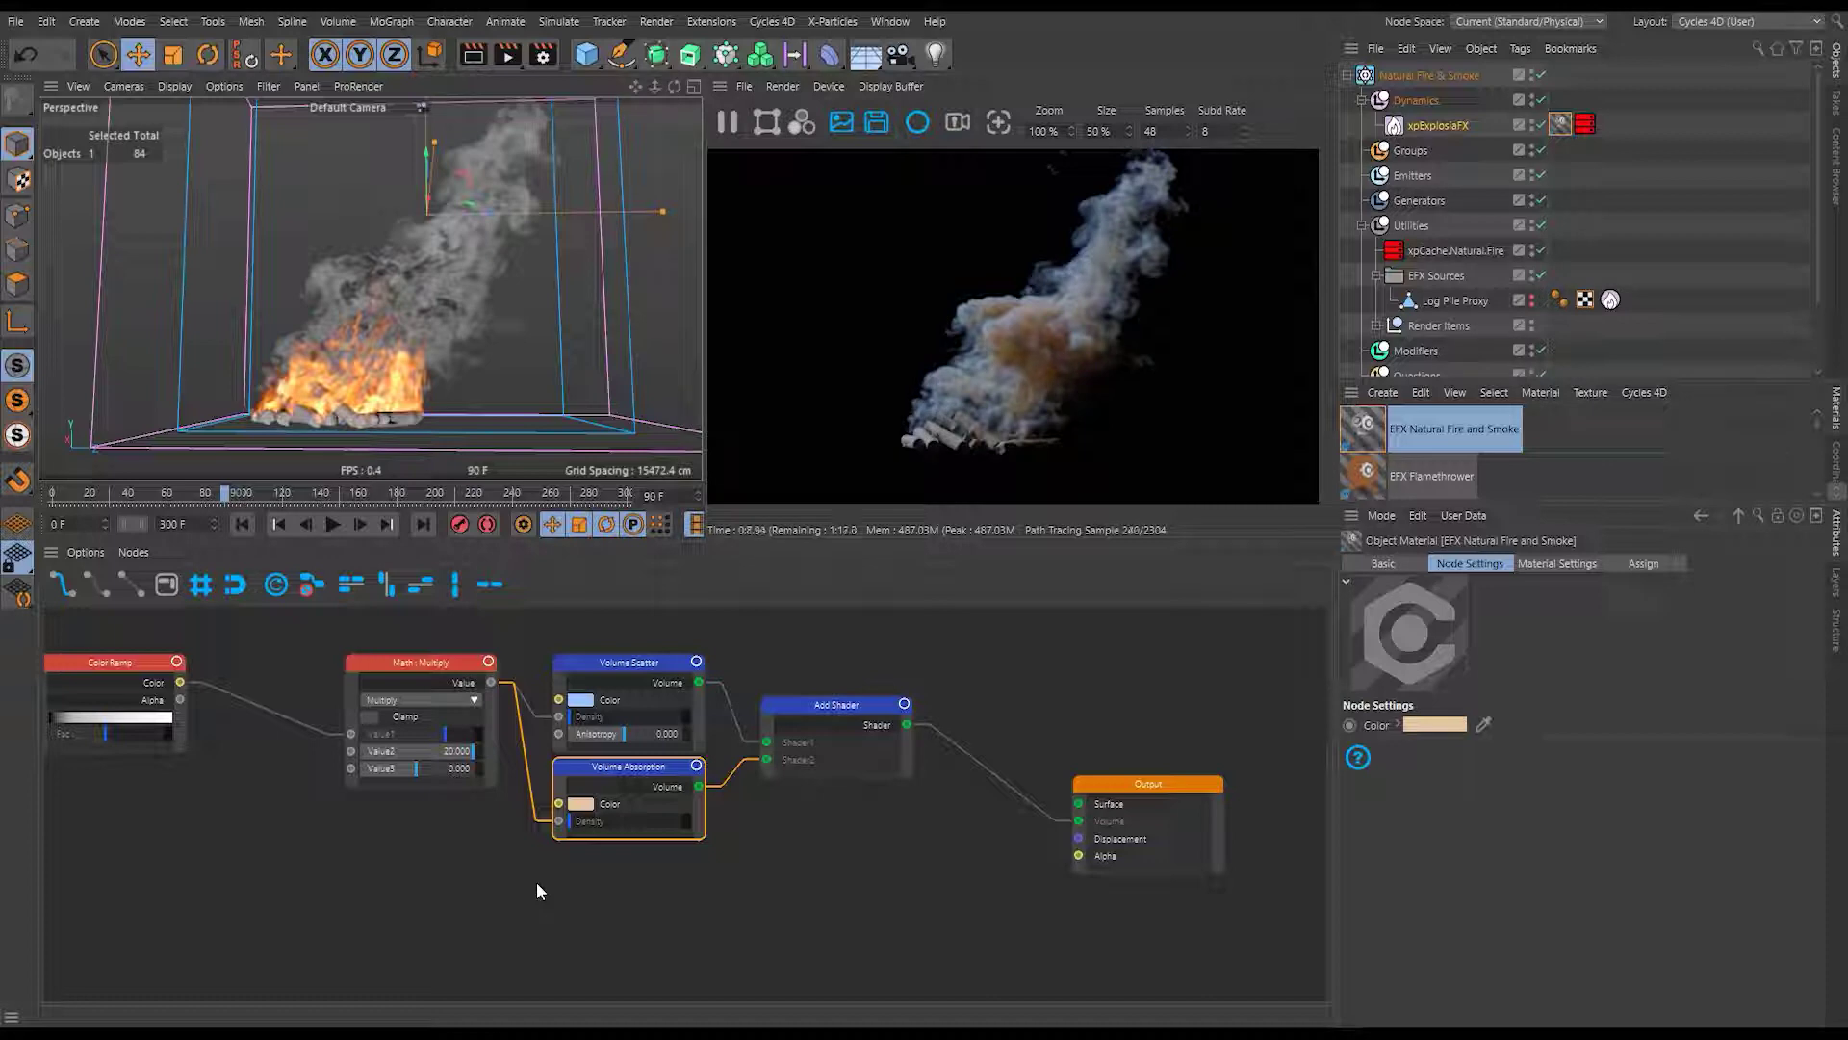
Move the scatter, absorption and Add Shader nodes closer to Multiply, and line the whole smoke chain up above the flames group.
{"action": "scroll", "coordinate": [616, 787], "scroll_direction": "down", "scroll_amount": 3}
{"action": "middle_click_drag", "start_coordinate": [476, 728], "coordinate": [691, 706]}
{"action": "left_click_drag", "start_coordinate": [691, 706], "coordinate": [622, 709]}
{"action": "left_click_drag", "start_coordinate": [768, 641], "coordinate": [1026, 840]}
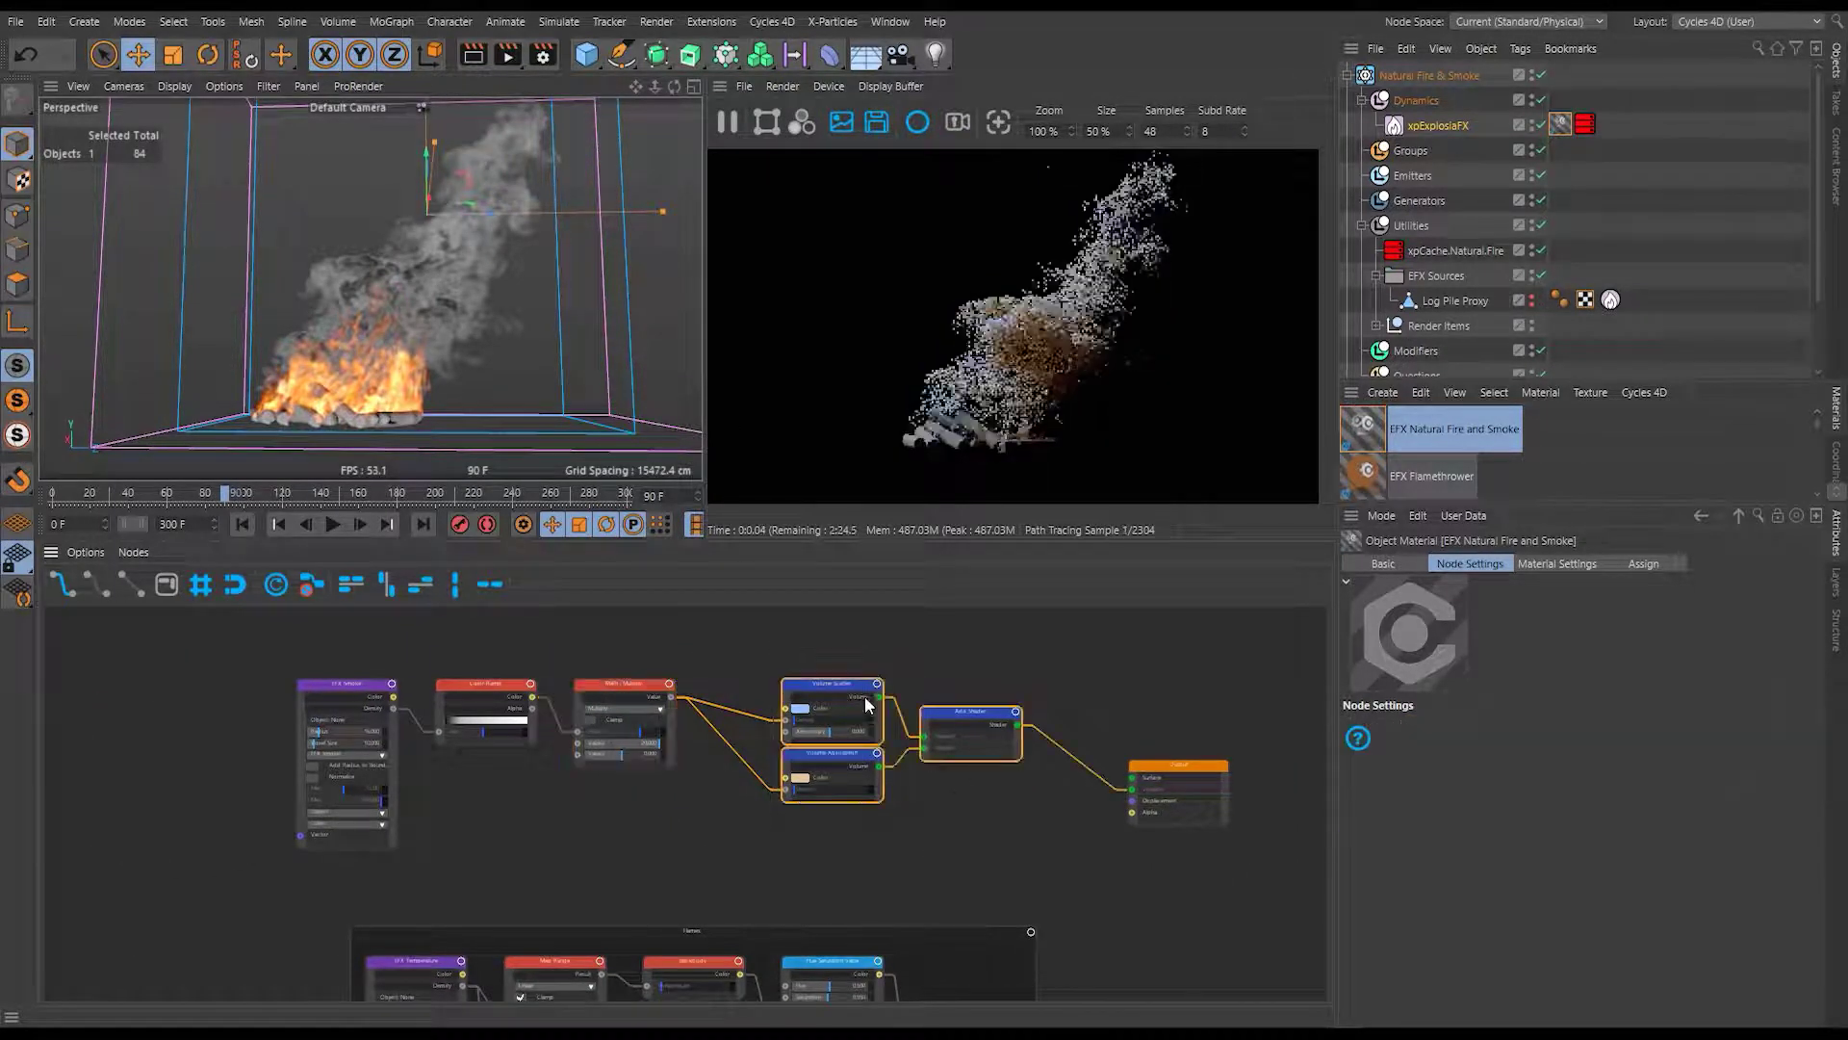
{"action": "left_click_drag", "start_coordinate": [866, 703], "coordinate": [794, 676]}
{"action": "left_click", "coordinate": [813, 684]}
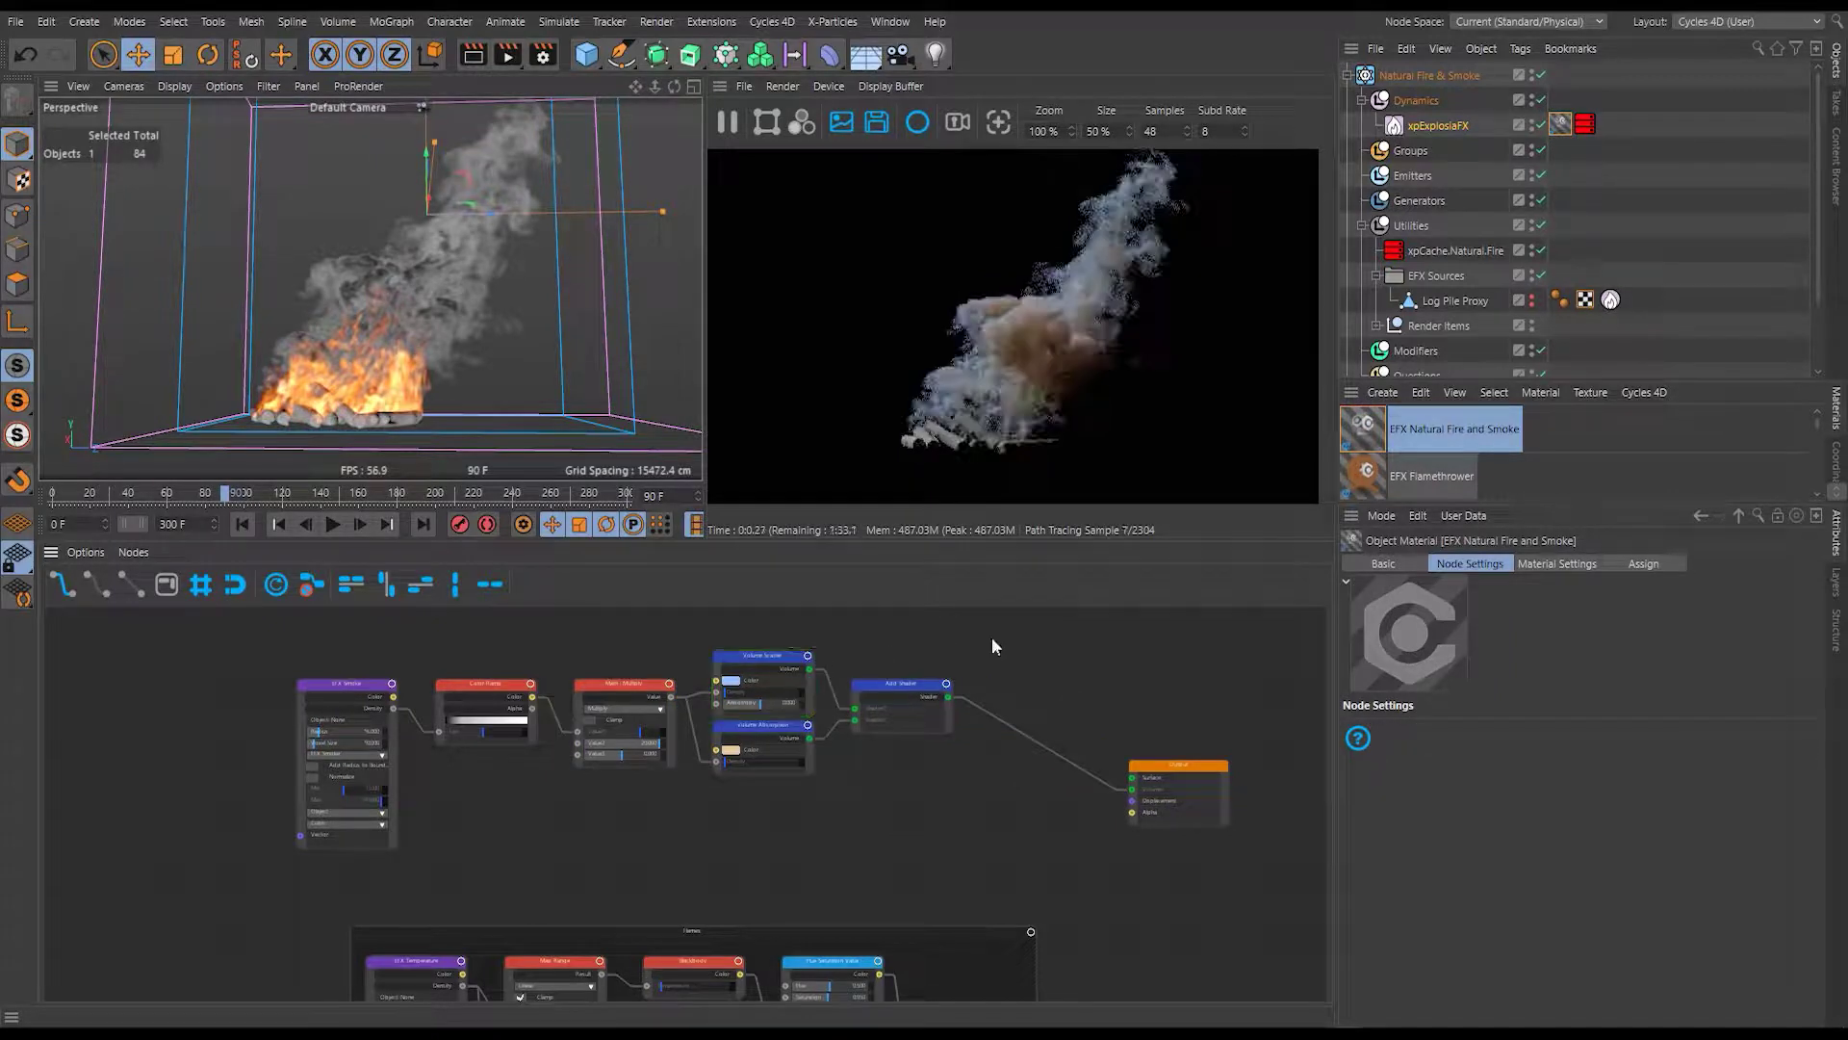
{"action": "left_click_drag", "start_coordinate": [971, 626], "coordinate": [251, 852]}
{"action": "left_click_drag", "start_coordinate": [344, 684], "coordinate": [420, 684]}
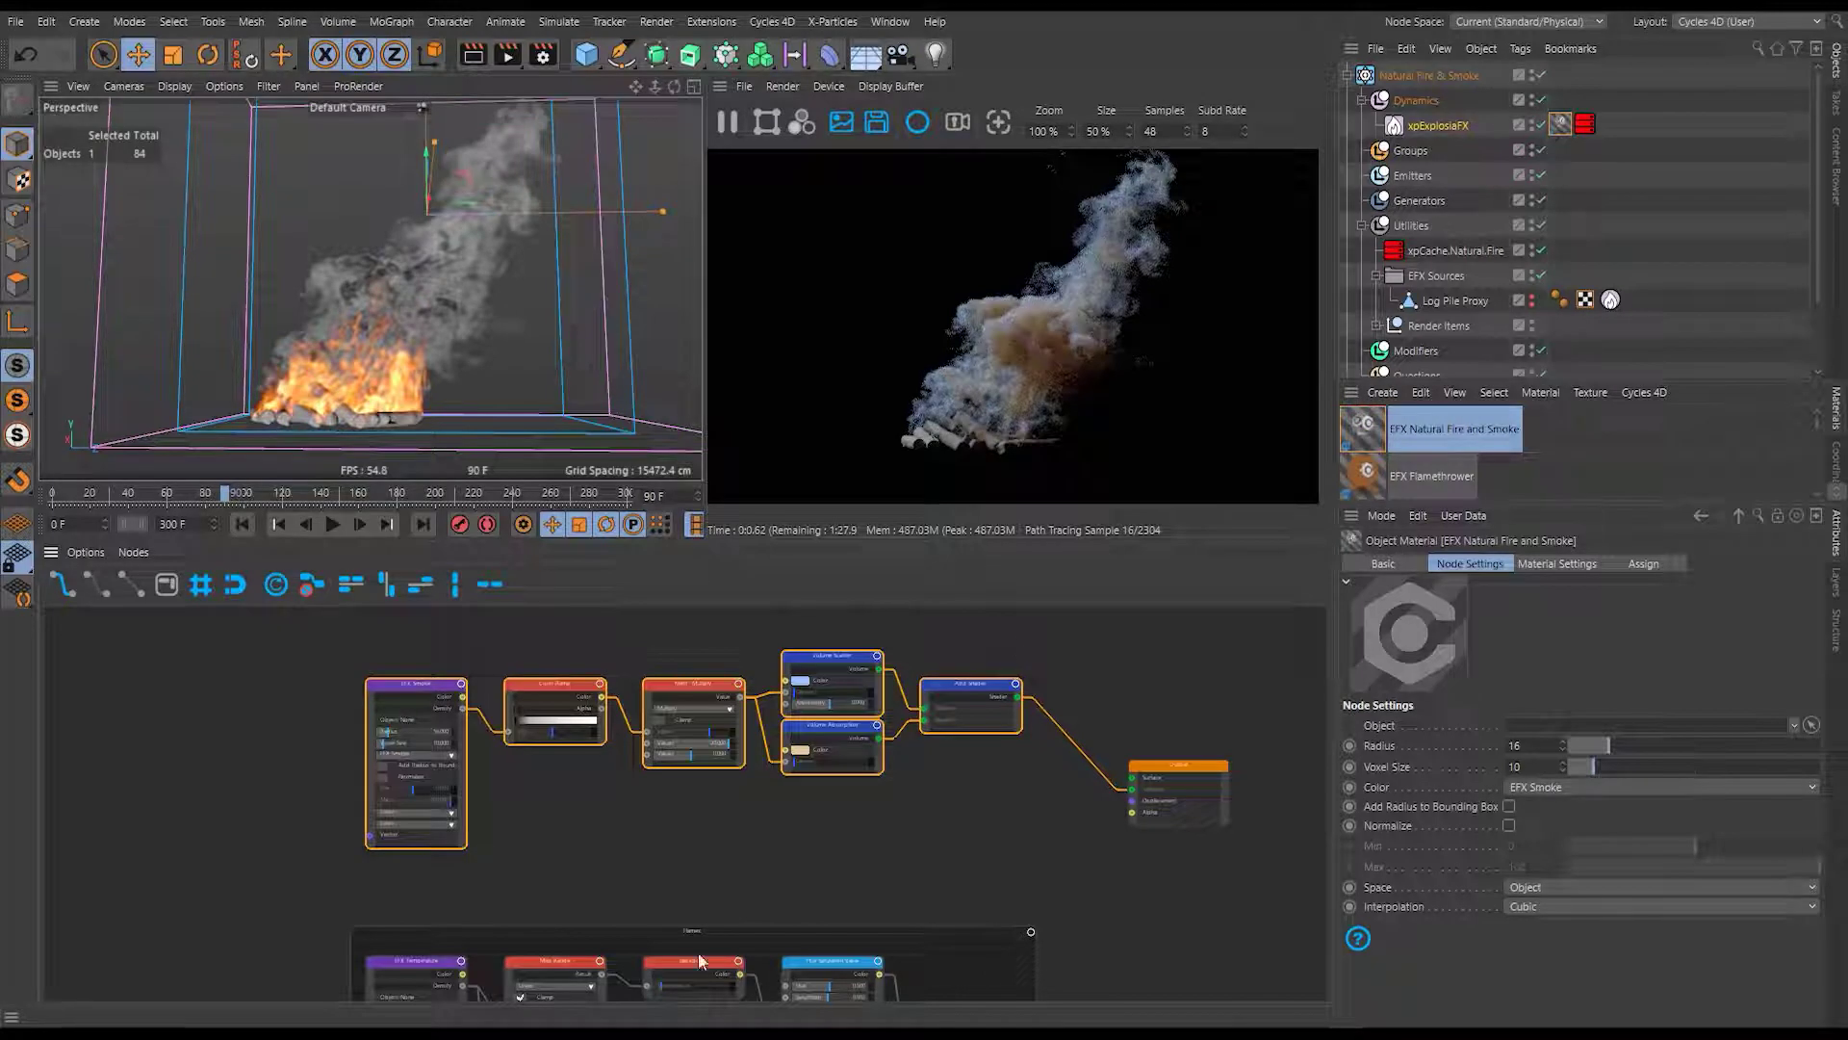
Group all the smoke nodes, leaving Output outside, and name the group Smoke.
{"action": "left_click_drag", "start_coordinate": [968, 628], "coordinate": [369, 791]}
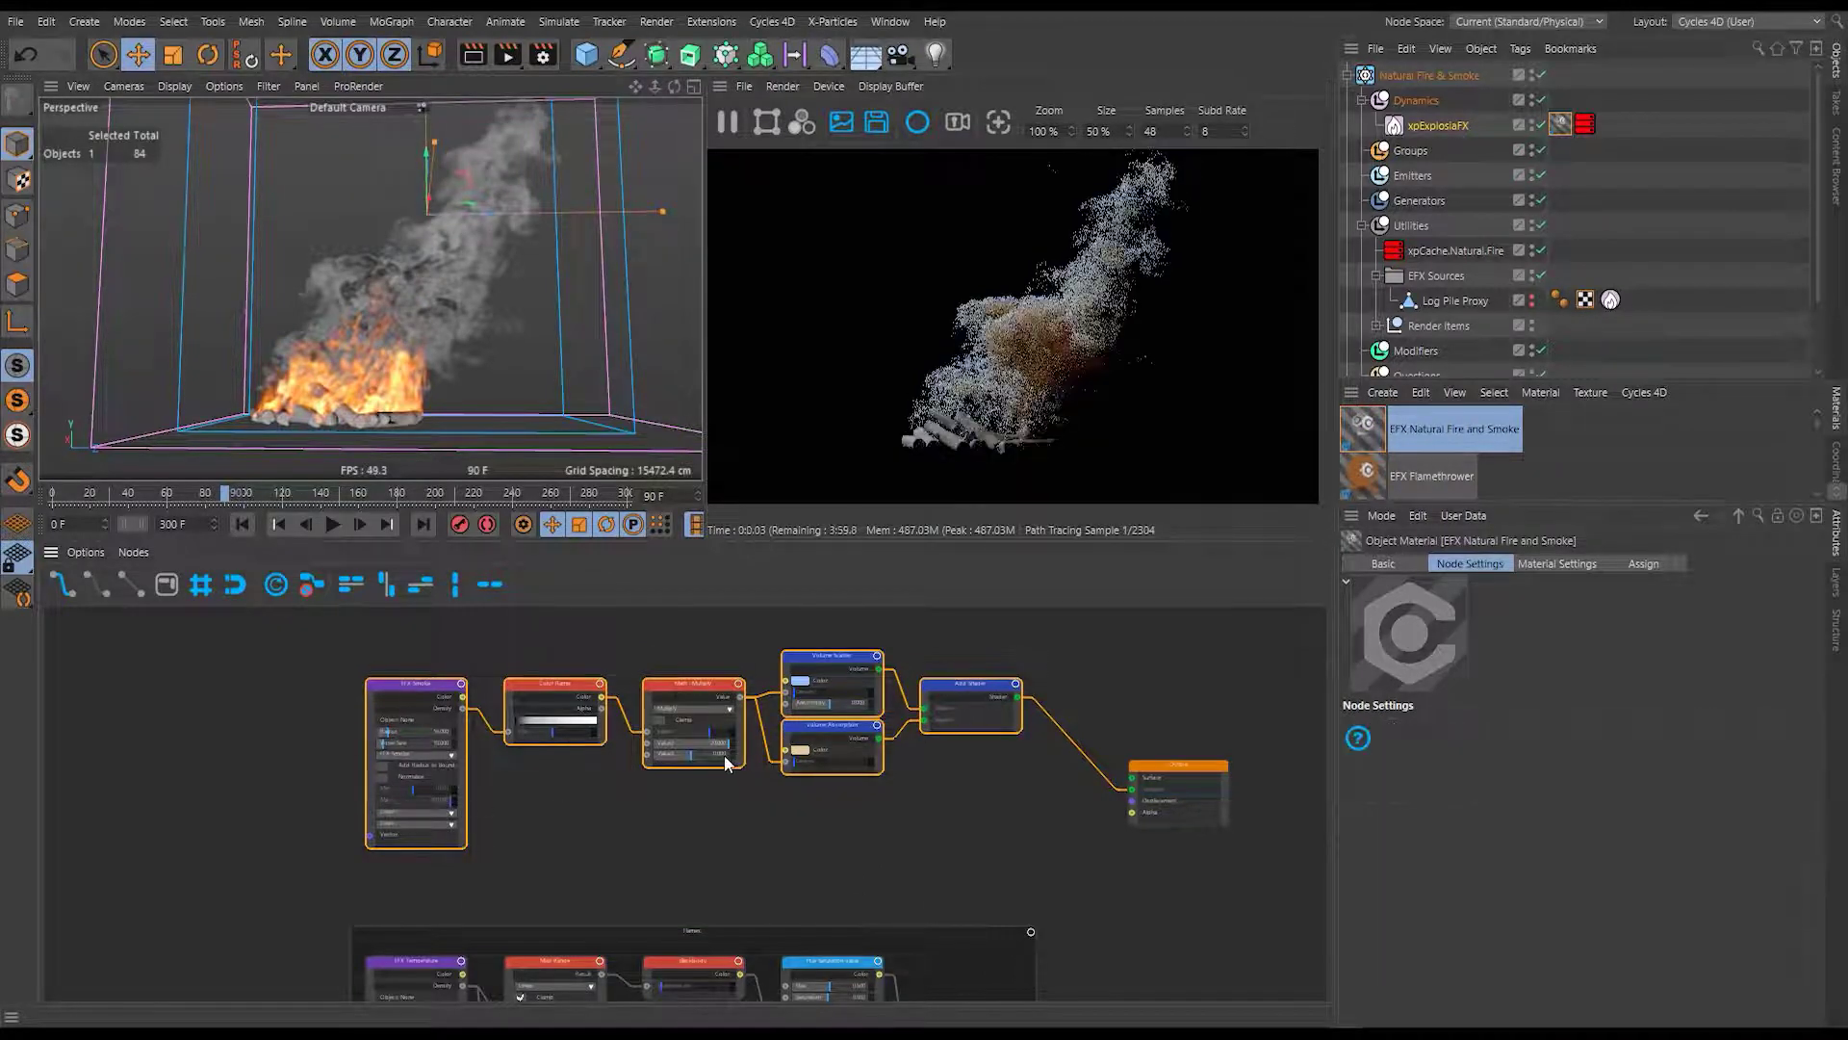
{"action": "key", "text": "ctrl+g"}
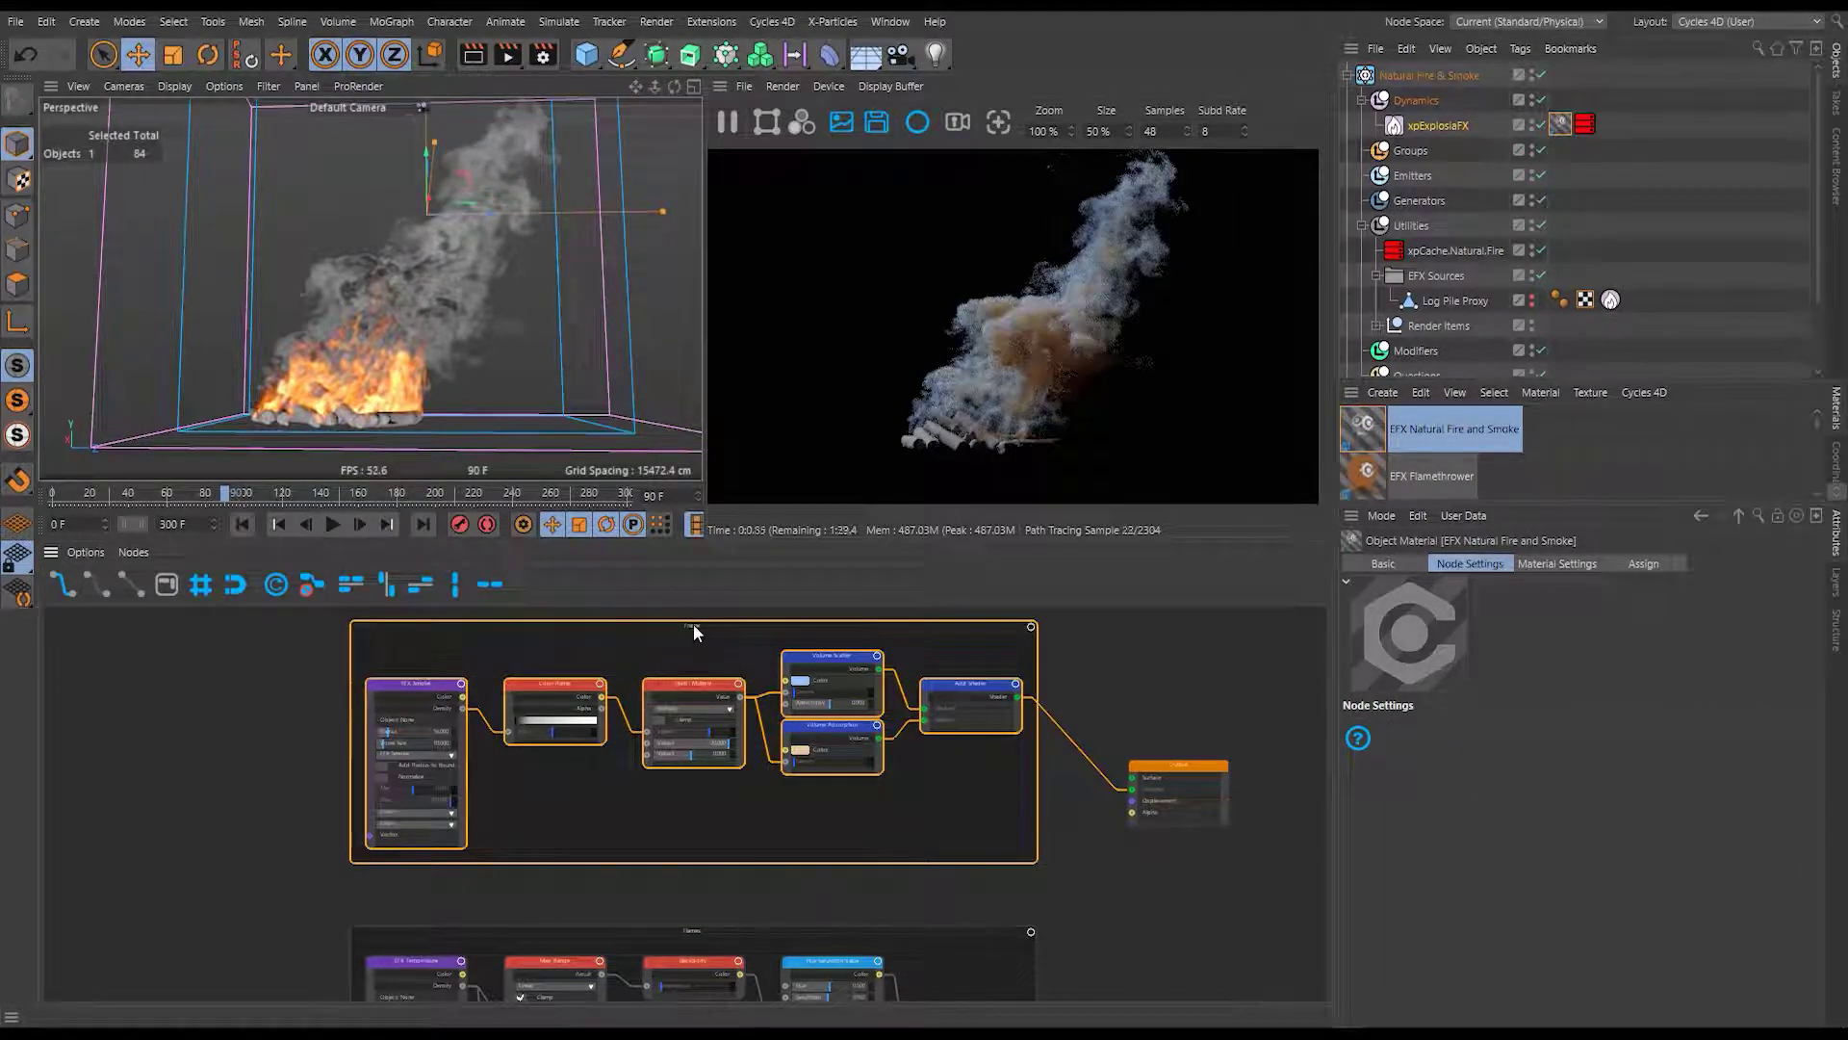
{"action": "double_click", "coordinate": [693, 624]}
{"action": "type", "text": "Smoke"}
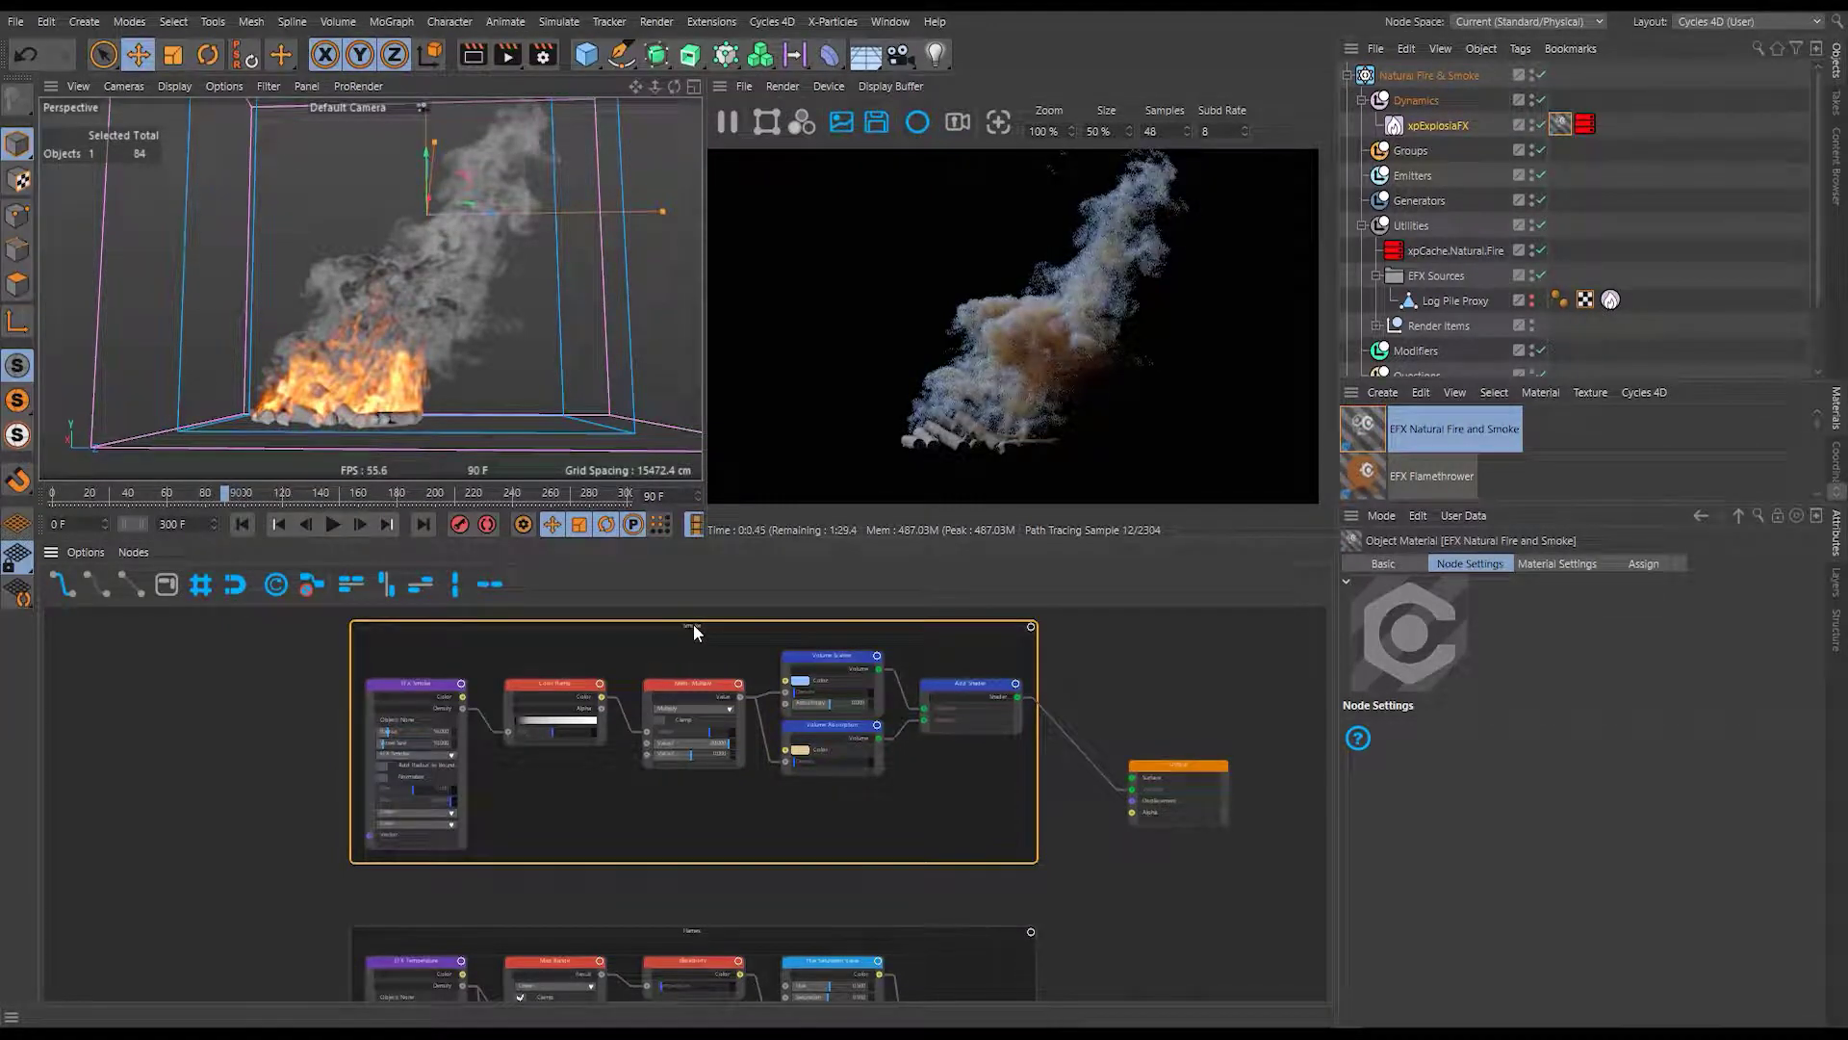
Reposition Output beside the two groups and feed its Volume from a copied Add Shader combining the smoke and flame shaders.
{"action": "middle_click_drag", "start_coordinate": [1209, 809], "coordinate": [928, 673]}
{"action": "left_click_drag", "start_coordinate": [928, 673], "coordinate": [1066, 732]}
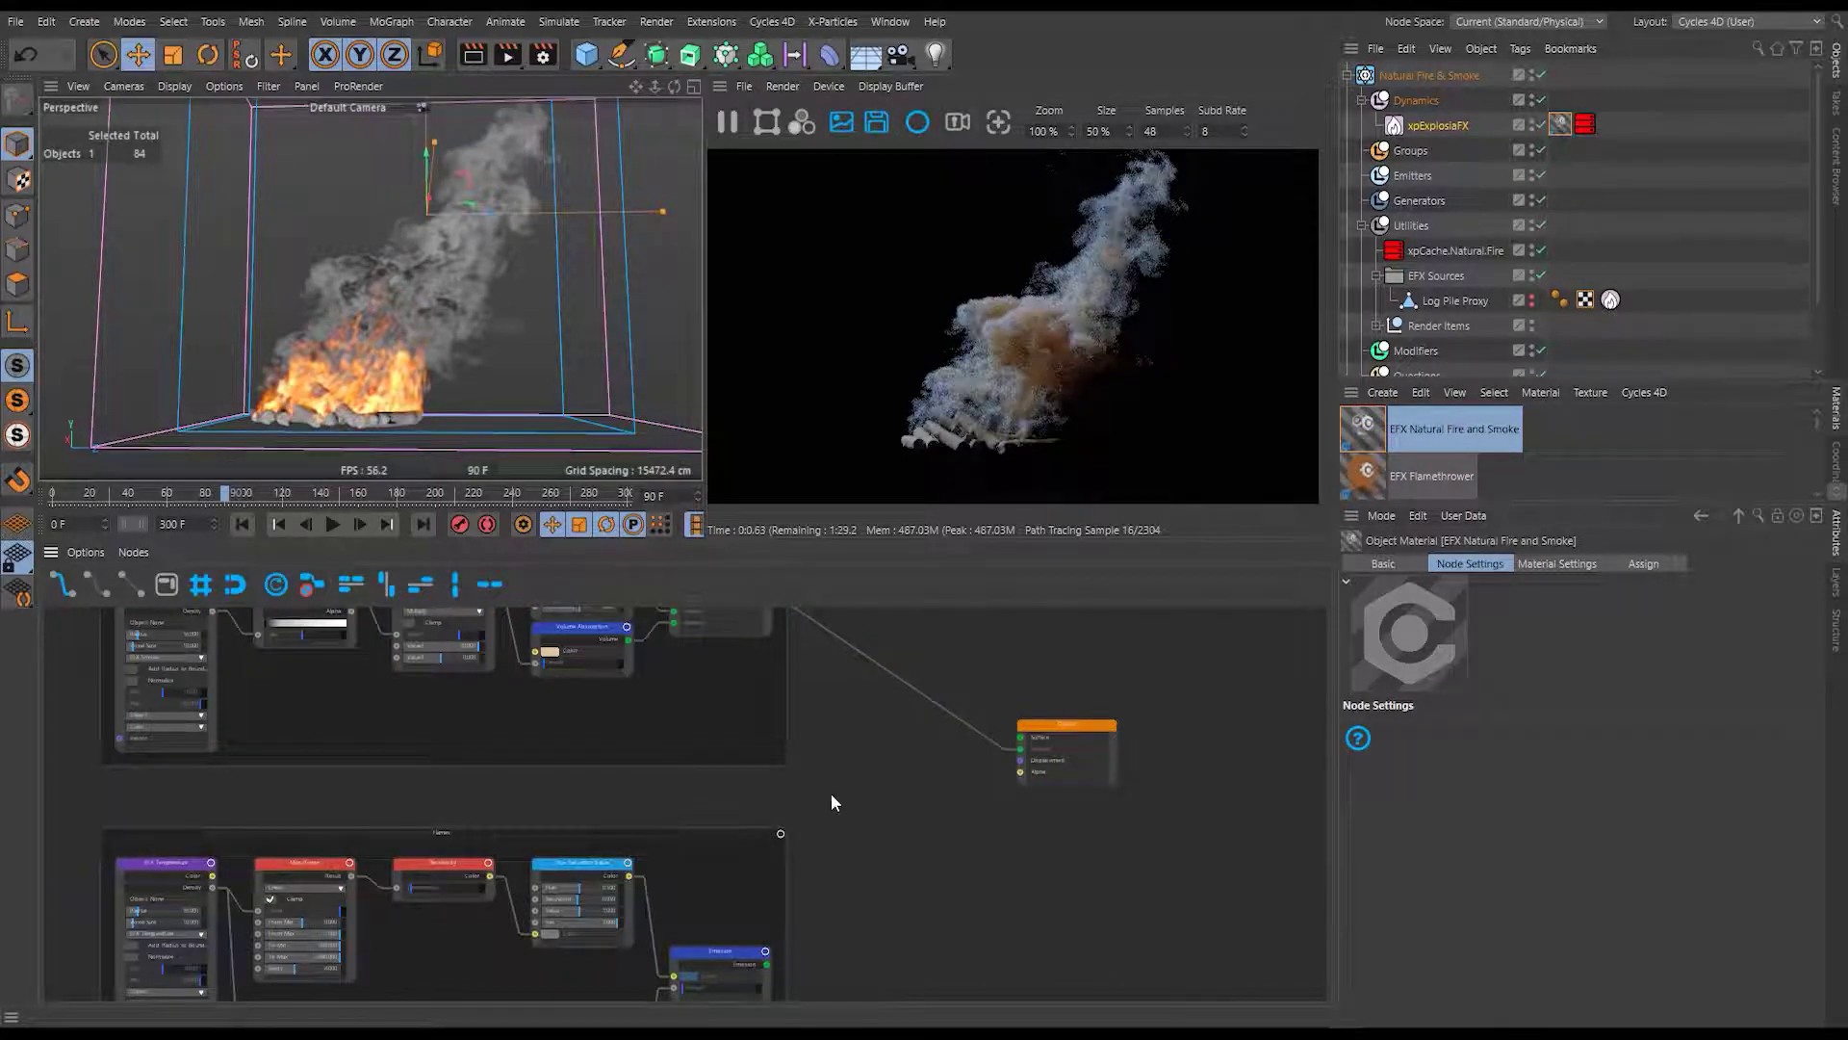
{"action": "mouse_move", "coordinate": [829, 800]}
{"action": "middle_mouse_down"}
{"action": "mouse_move", "coordinate": [841, 878]}
{"action": "mouse_move", "coordinate": [837, 794]}
{"action": "middle_mouse_up"}
{"action": "scroll", "coordinate": [838, 794], "scroll_direction": "down", "scroll_amount": 2}
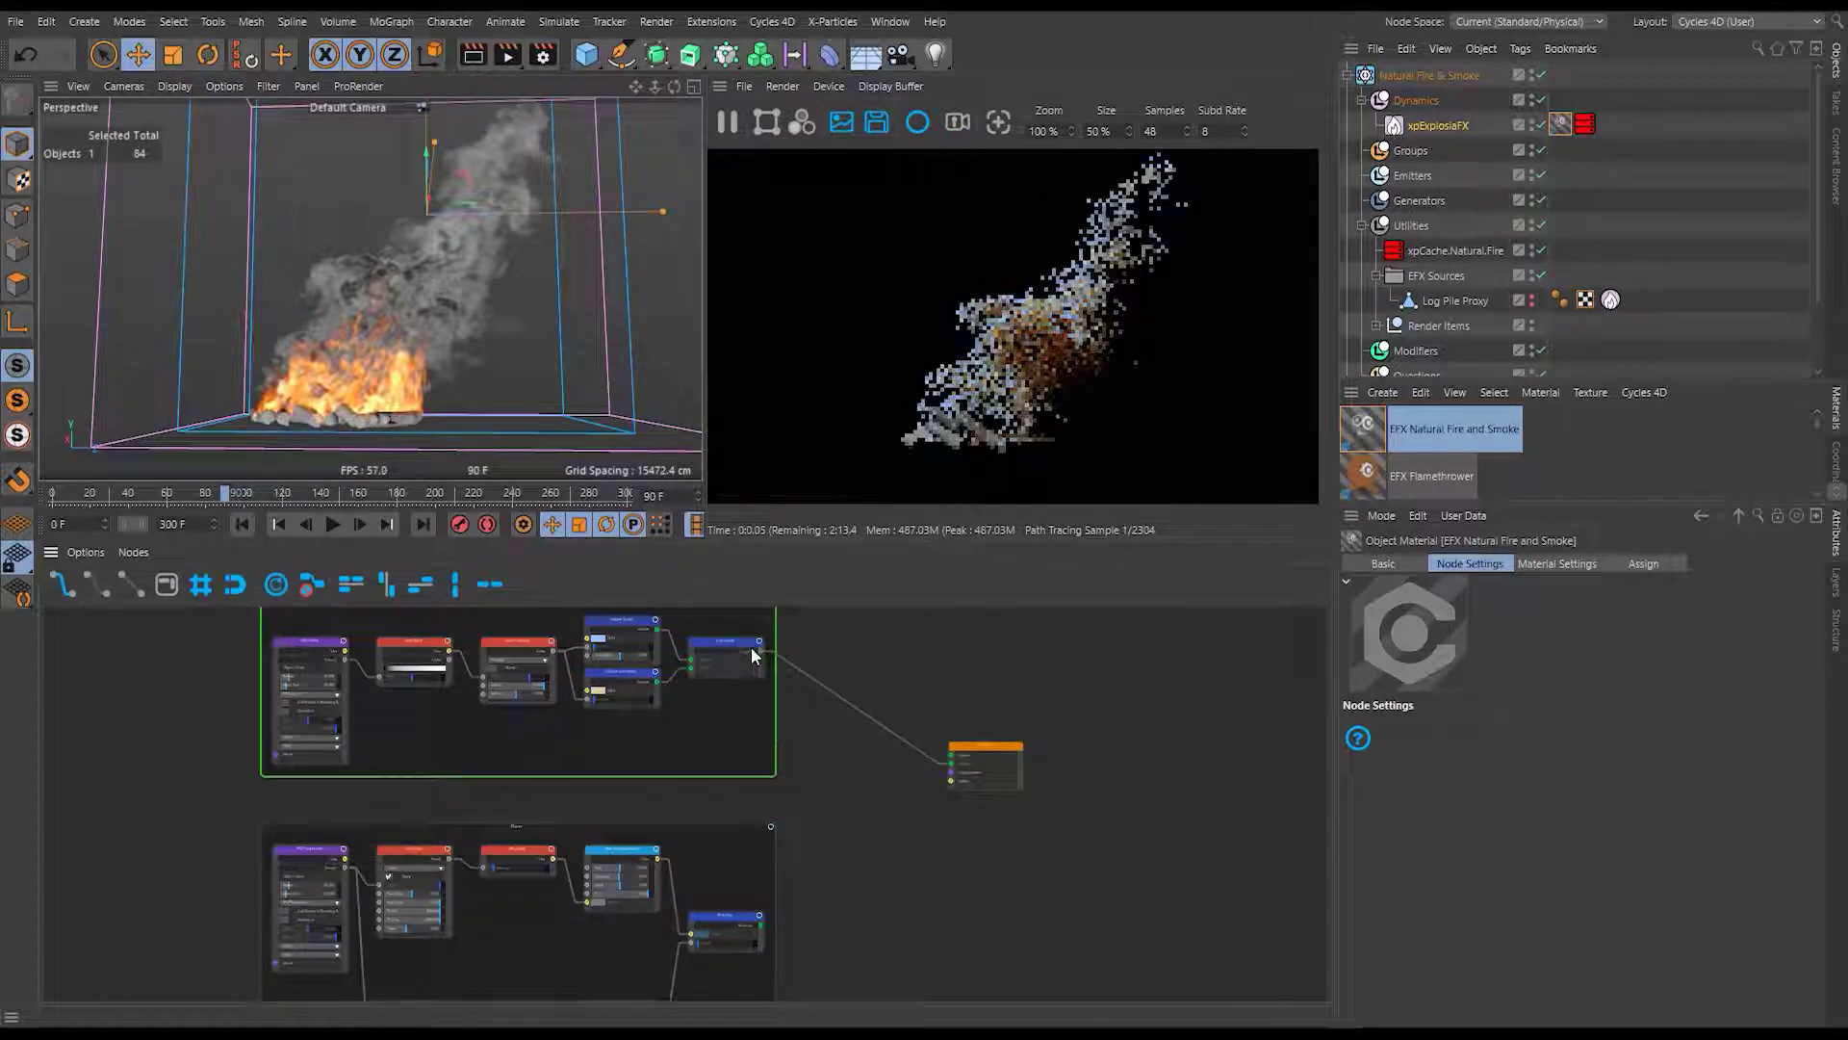
{"action": "left_click", "coordinate": [727, 643]}
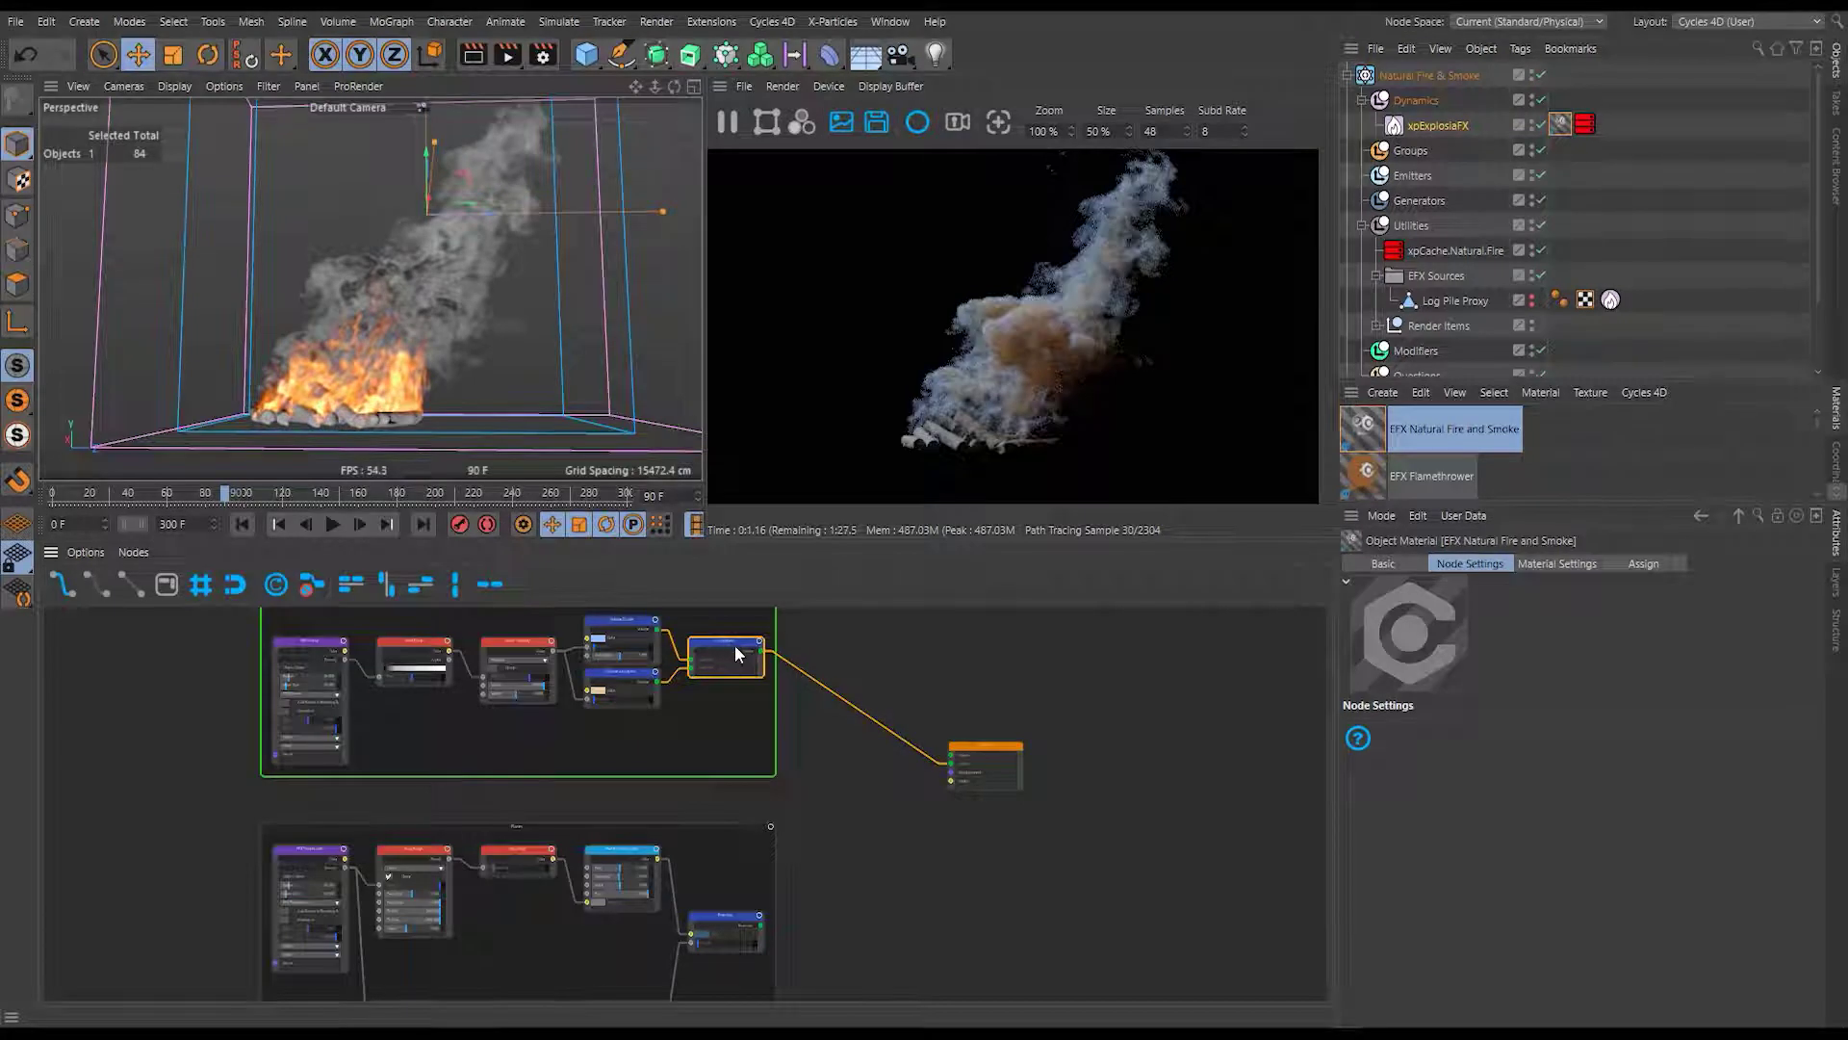
{"action": "left_click_drag", "start_coordinate": [735, 645], "coordinate": [762, 927], "text": "ctrl"}
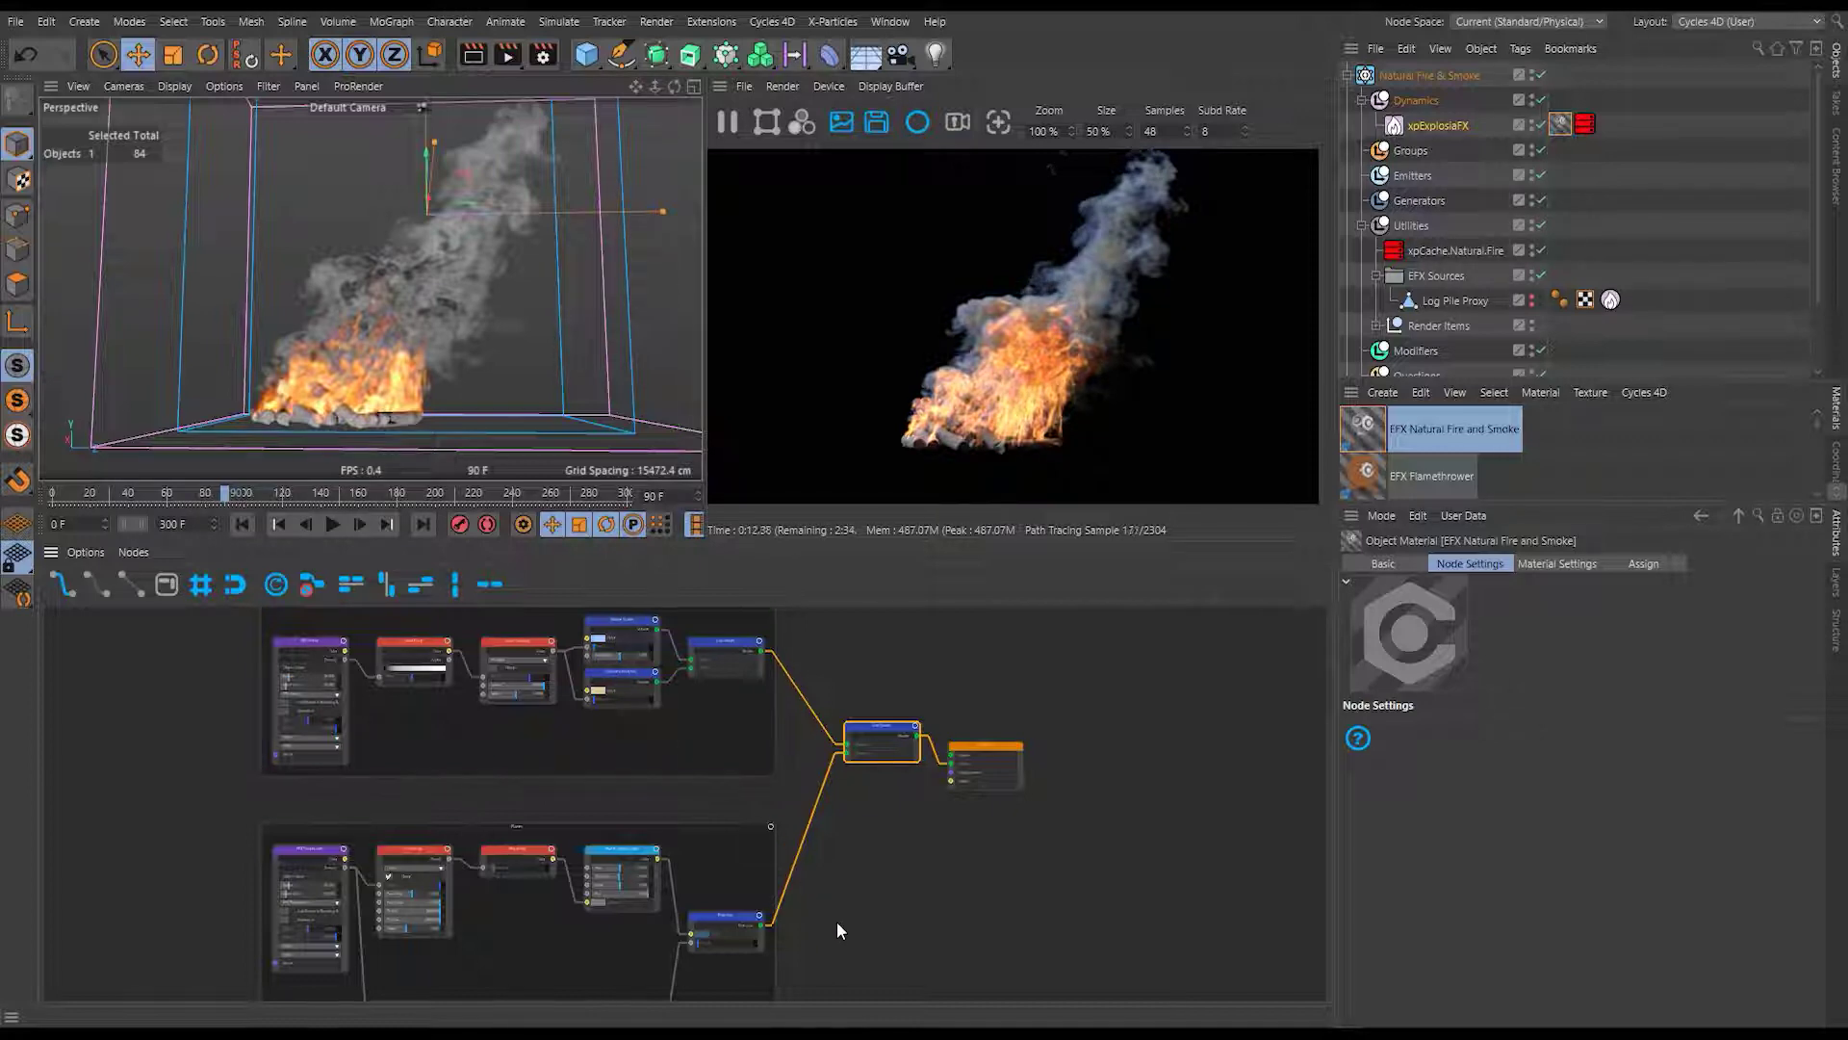
Frame the complete node graph and line the combining Add Shader up with Output.
{"action": "middle_click_drag", "start_coordinate": [835, 921], "coordinate": [911, 730]}
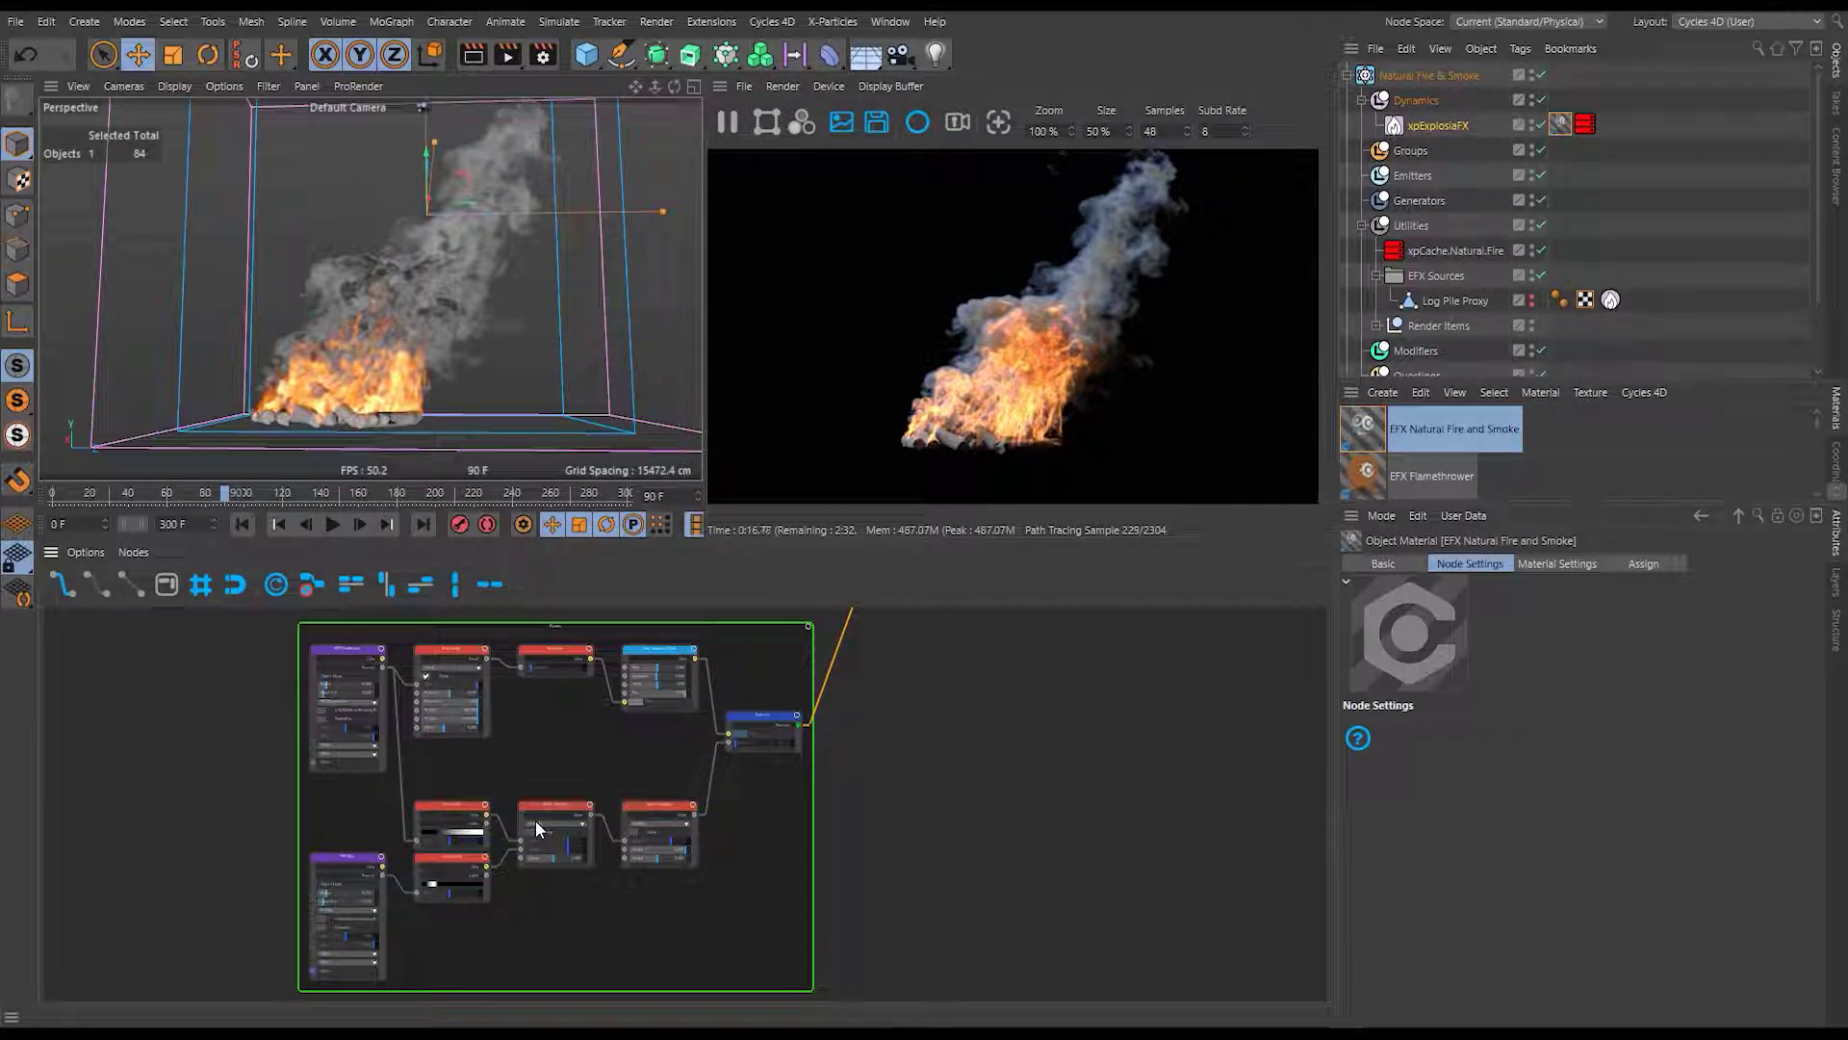
{"action": "left_click", "coordinate": [903, 716]}
{"action": "key", "text": "h"}
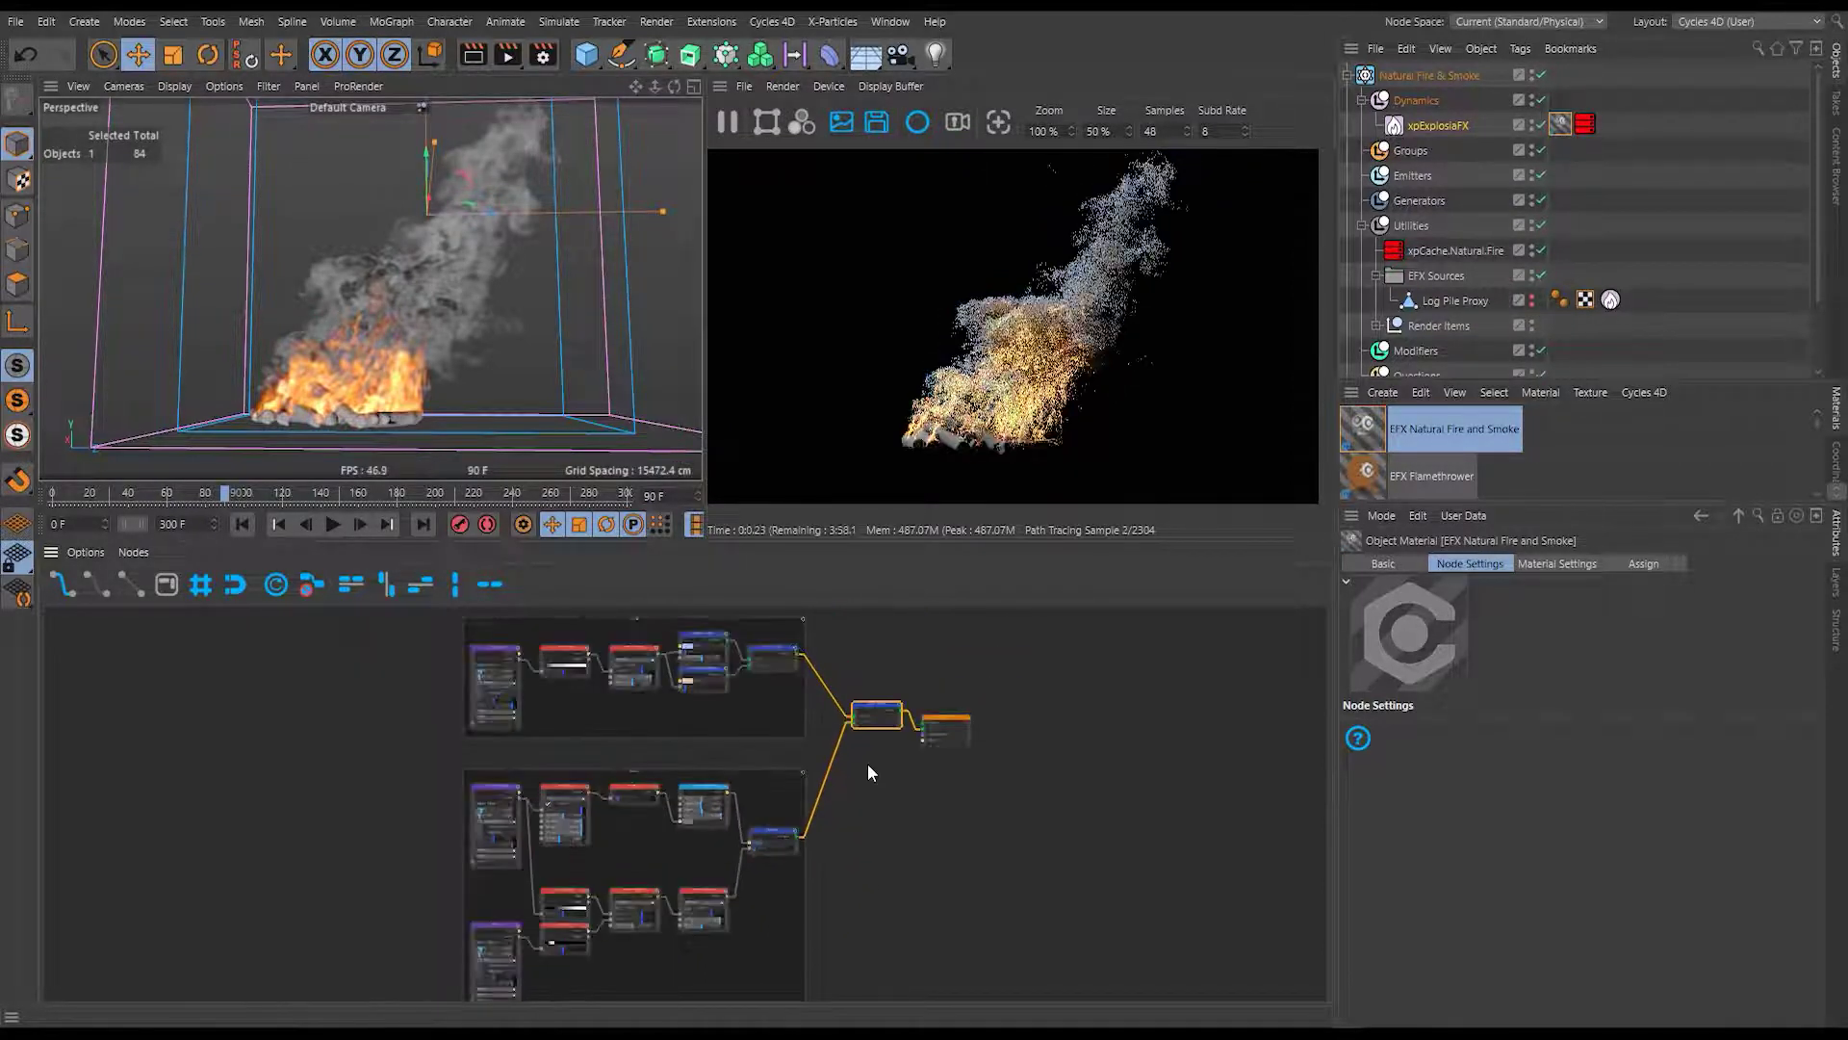
{"action": "left_click", "coordinate": [867, 729]}
{"action": "left_click_drag", "start_coordinate": [867, 729], "coordinate": [875, 729]}
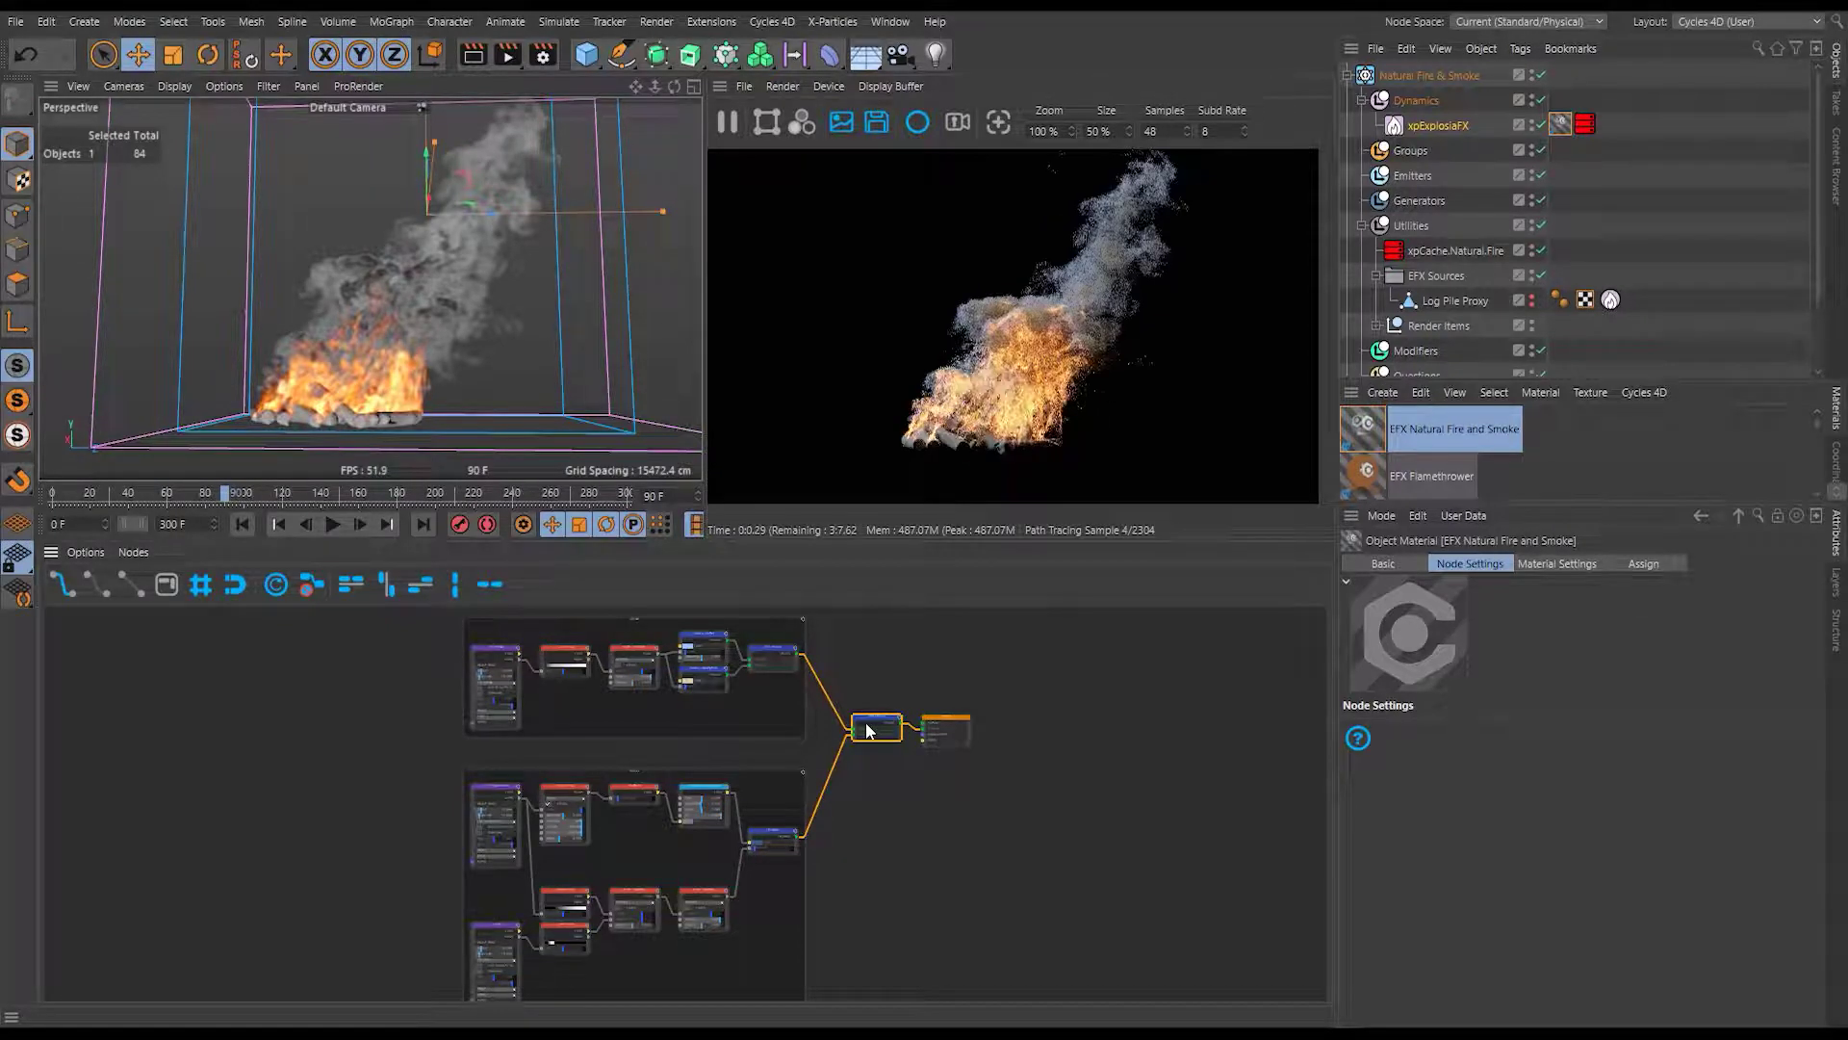
Play the simulation from the start to frame 30 and examine the combined fire and smoke render close up and from farther away.
{"action": "left_click_drag", "start_coordinate": [396, 305], "coordinate": [346, 424], "text": "alt"}
{"action": "left_click", "coordinate": [279, 523]}
{"action": "left_click", "coordinate": [333, 524]}
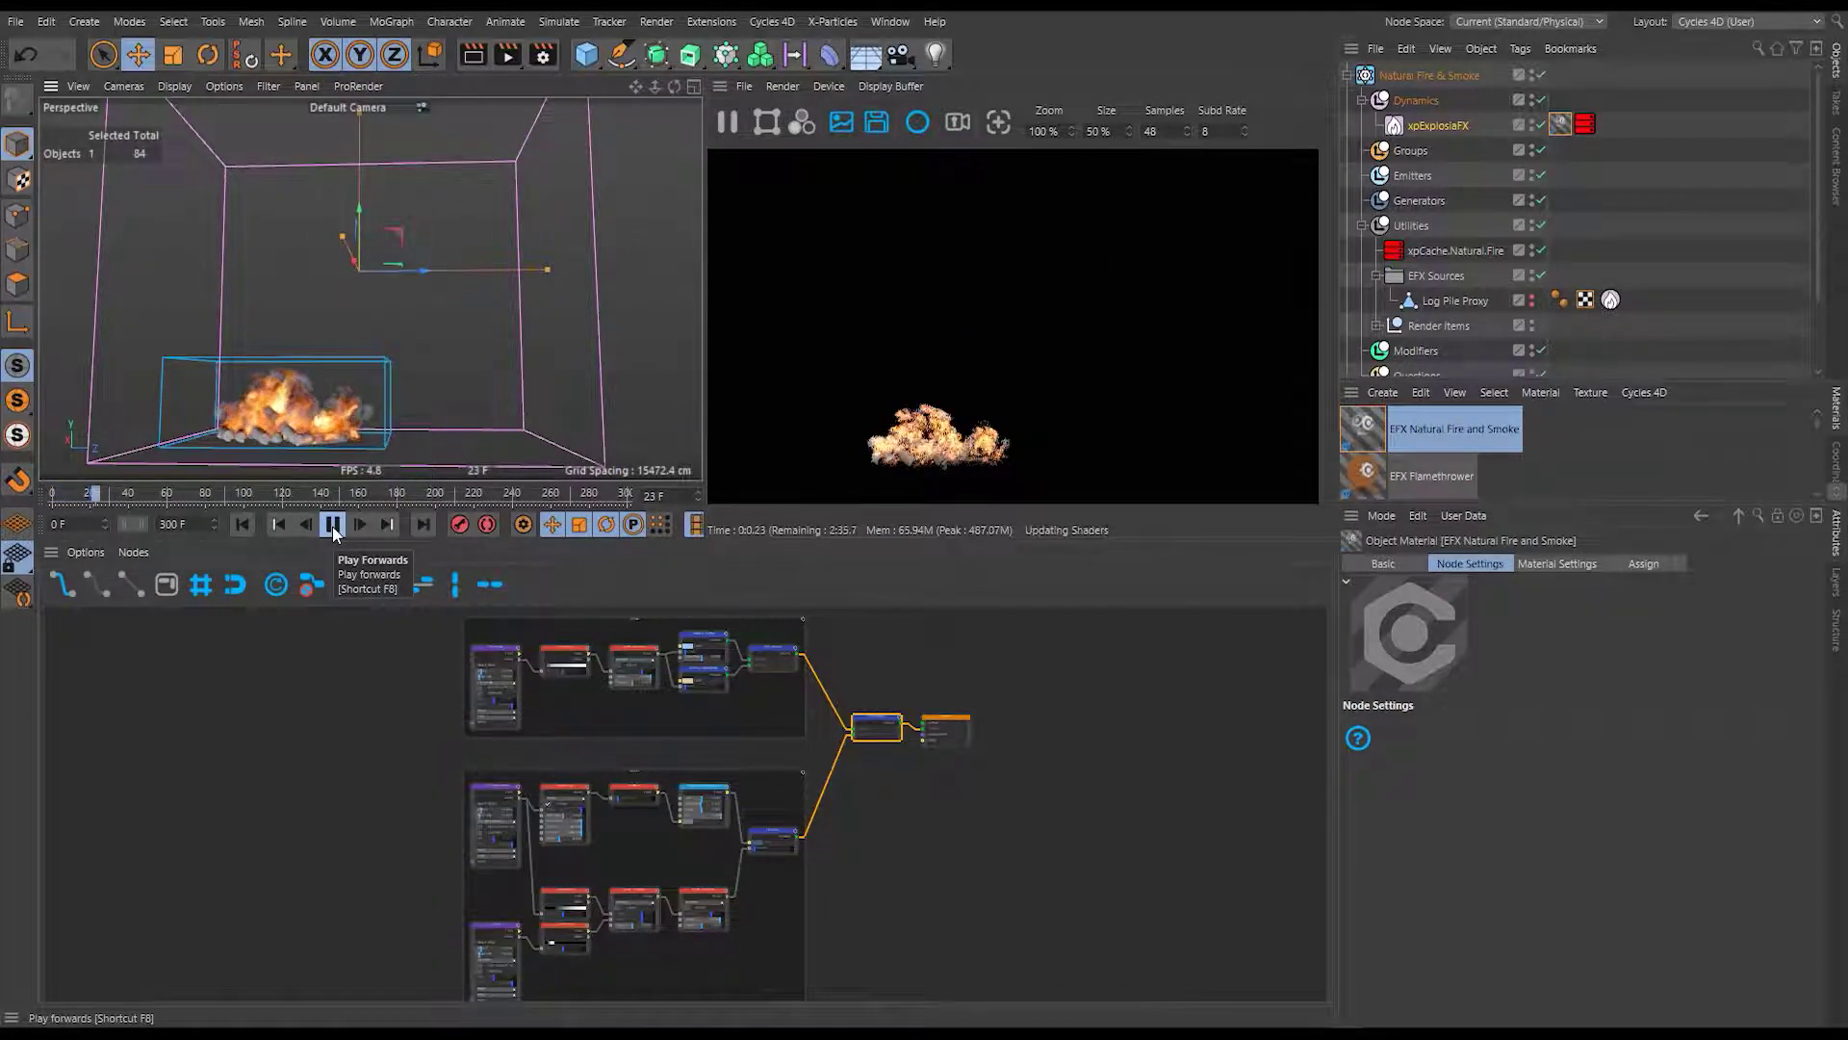
{"action": "left_click", "coordinate": [333, 524]}
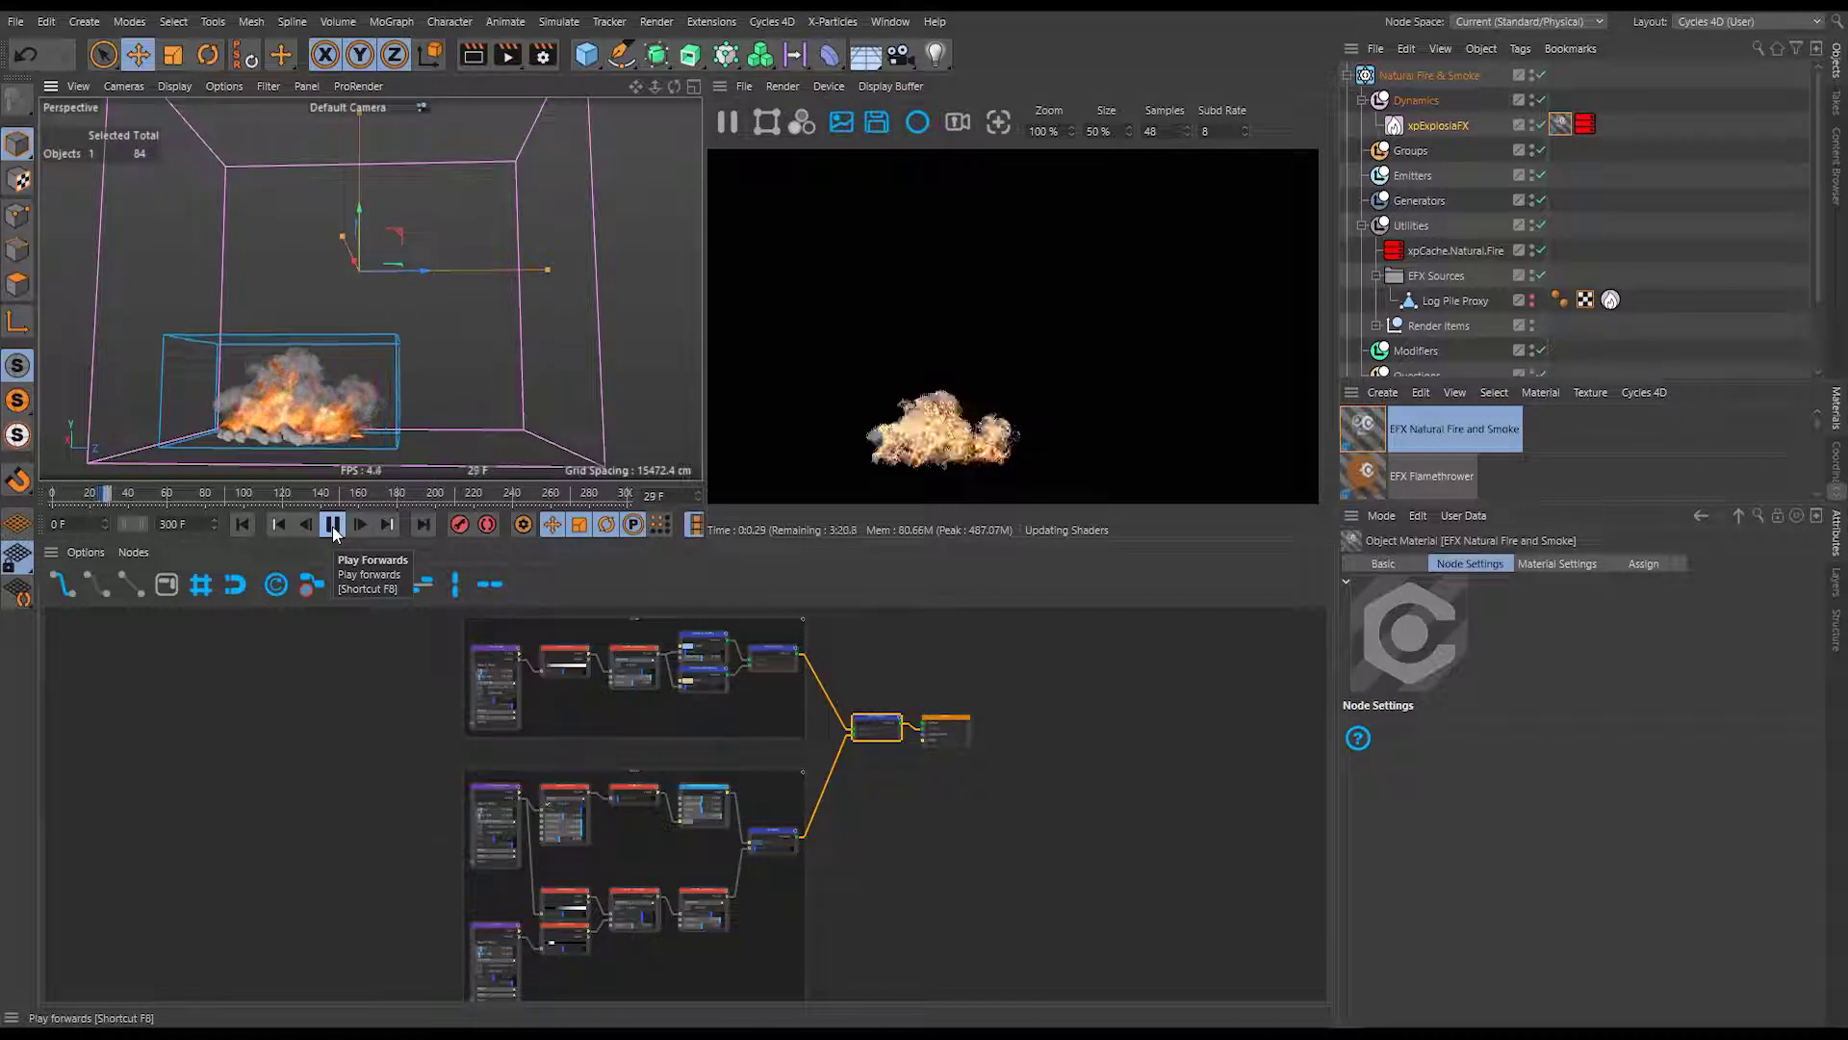
{"action": "scroll", "coordinate": [293, 403], "scroll_direction": "up", "scroll_amount": 8}
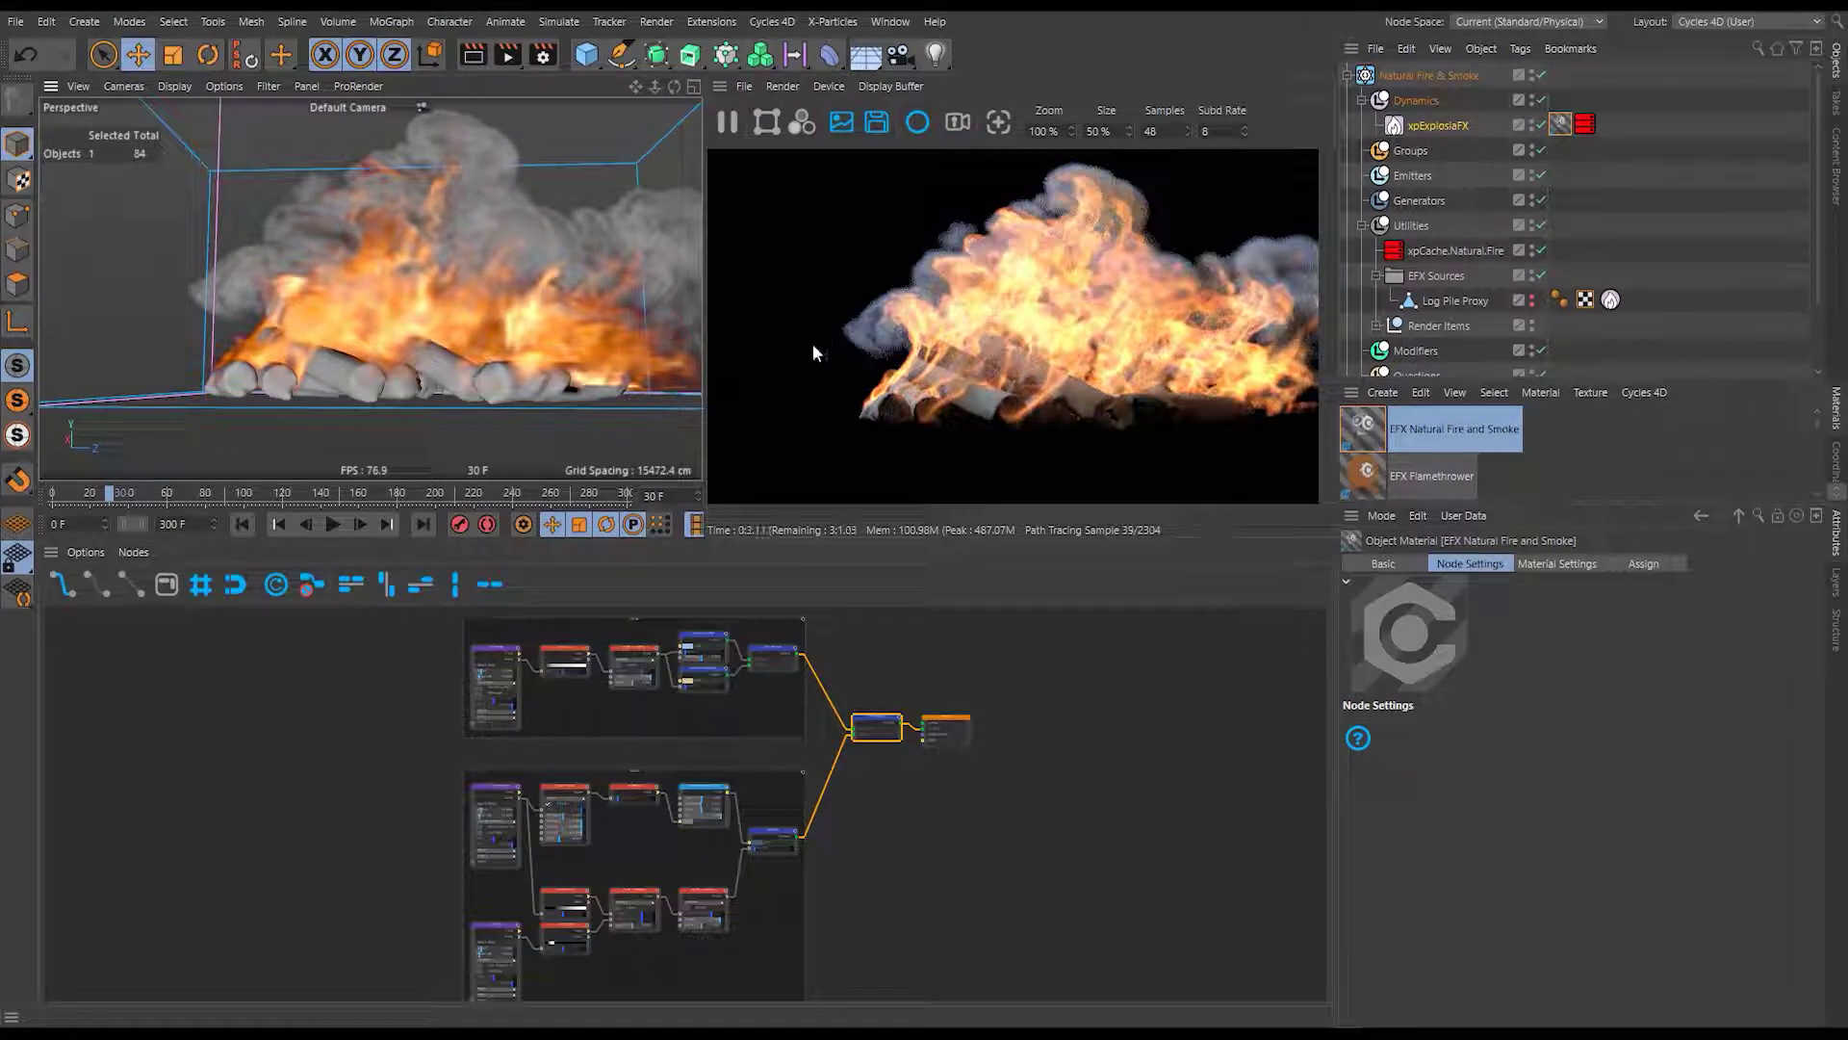
{"action": "scroll", "coordinate": [489, 344], "scroll_direction": "down", "scroll_amount": 5}
{"action": "left_click_drag", "start_coordinate": [489, 345], "coordinate": [374, 391], "text": "alt"}
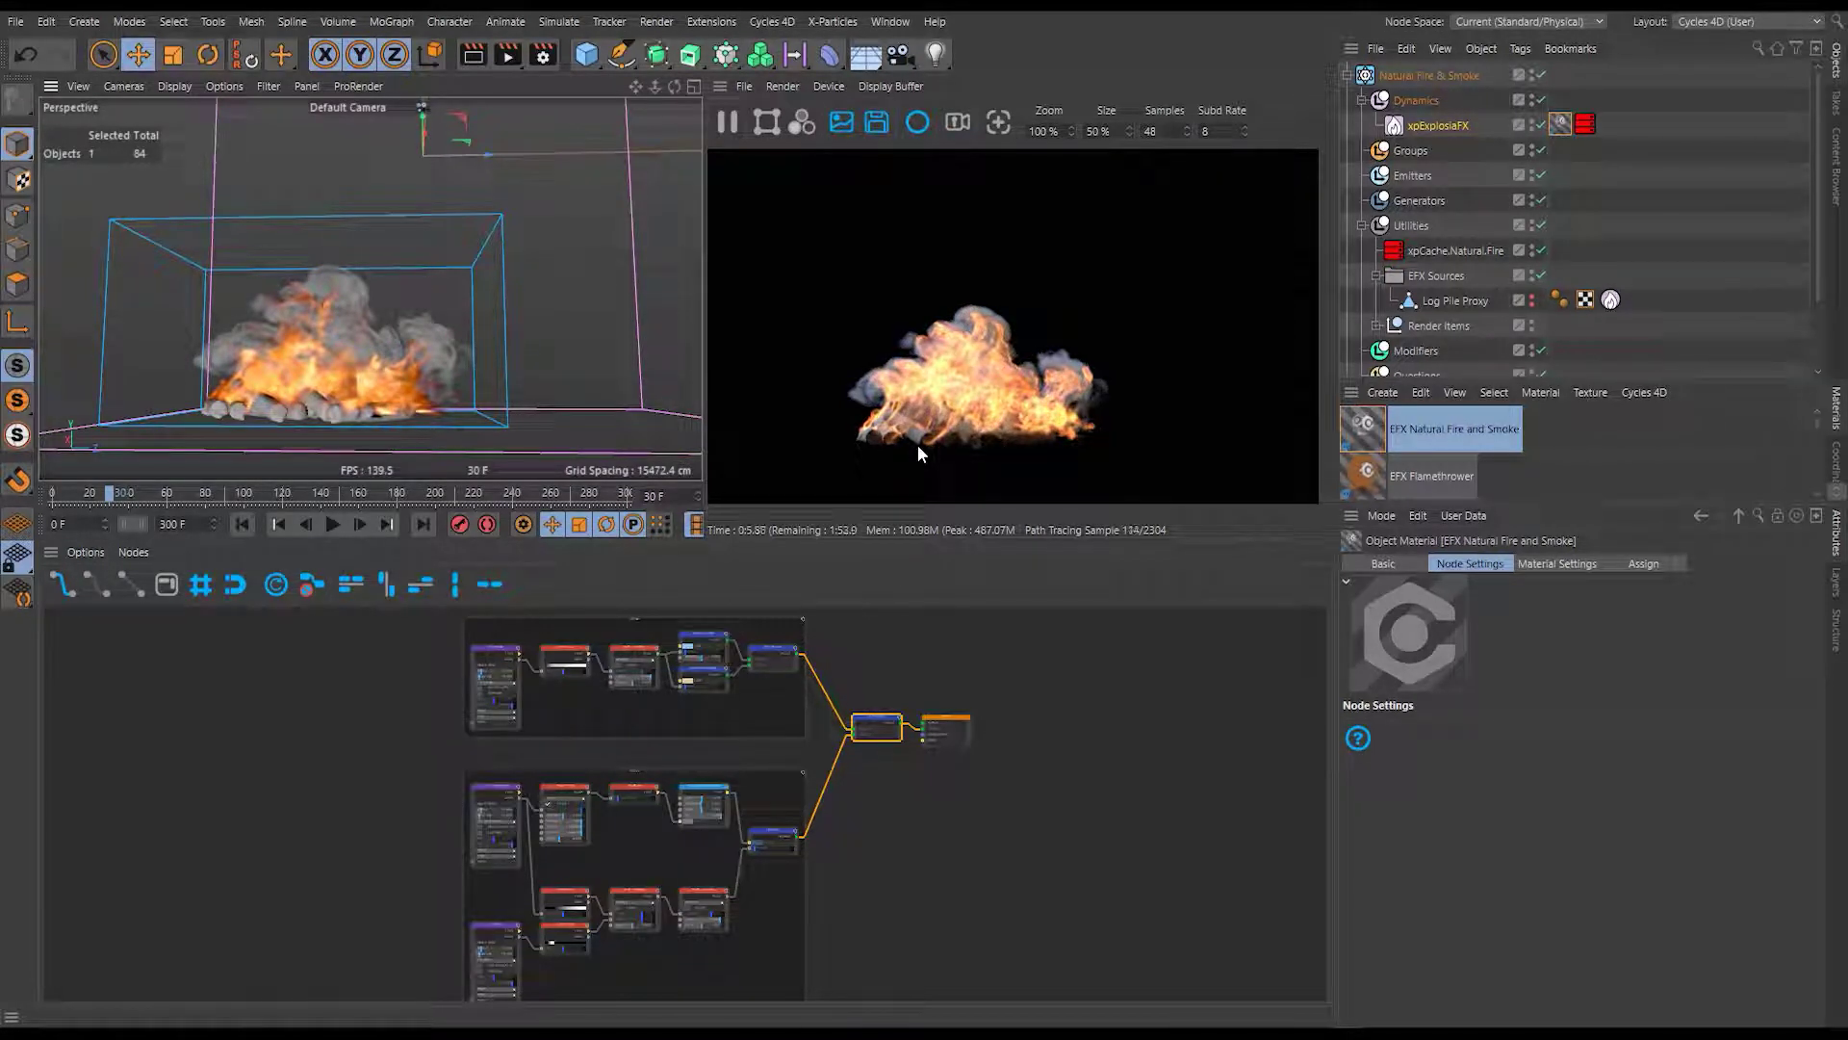
Play the simulation to frame 52, jump to frames 159, 219 and 203, and examine the fire and smoke render from different angles.
{"action": "left_click", "coordinate": [334, 525]}
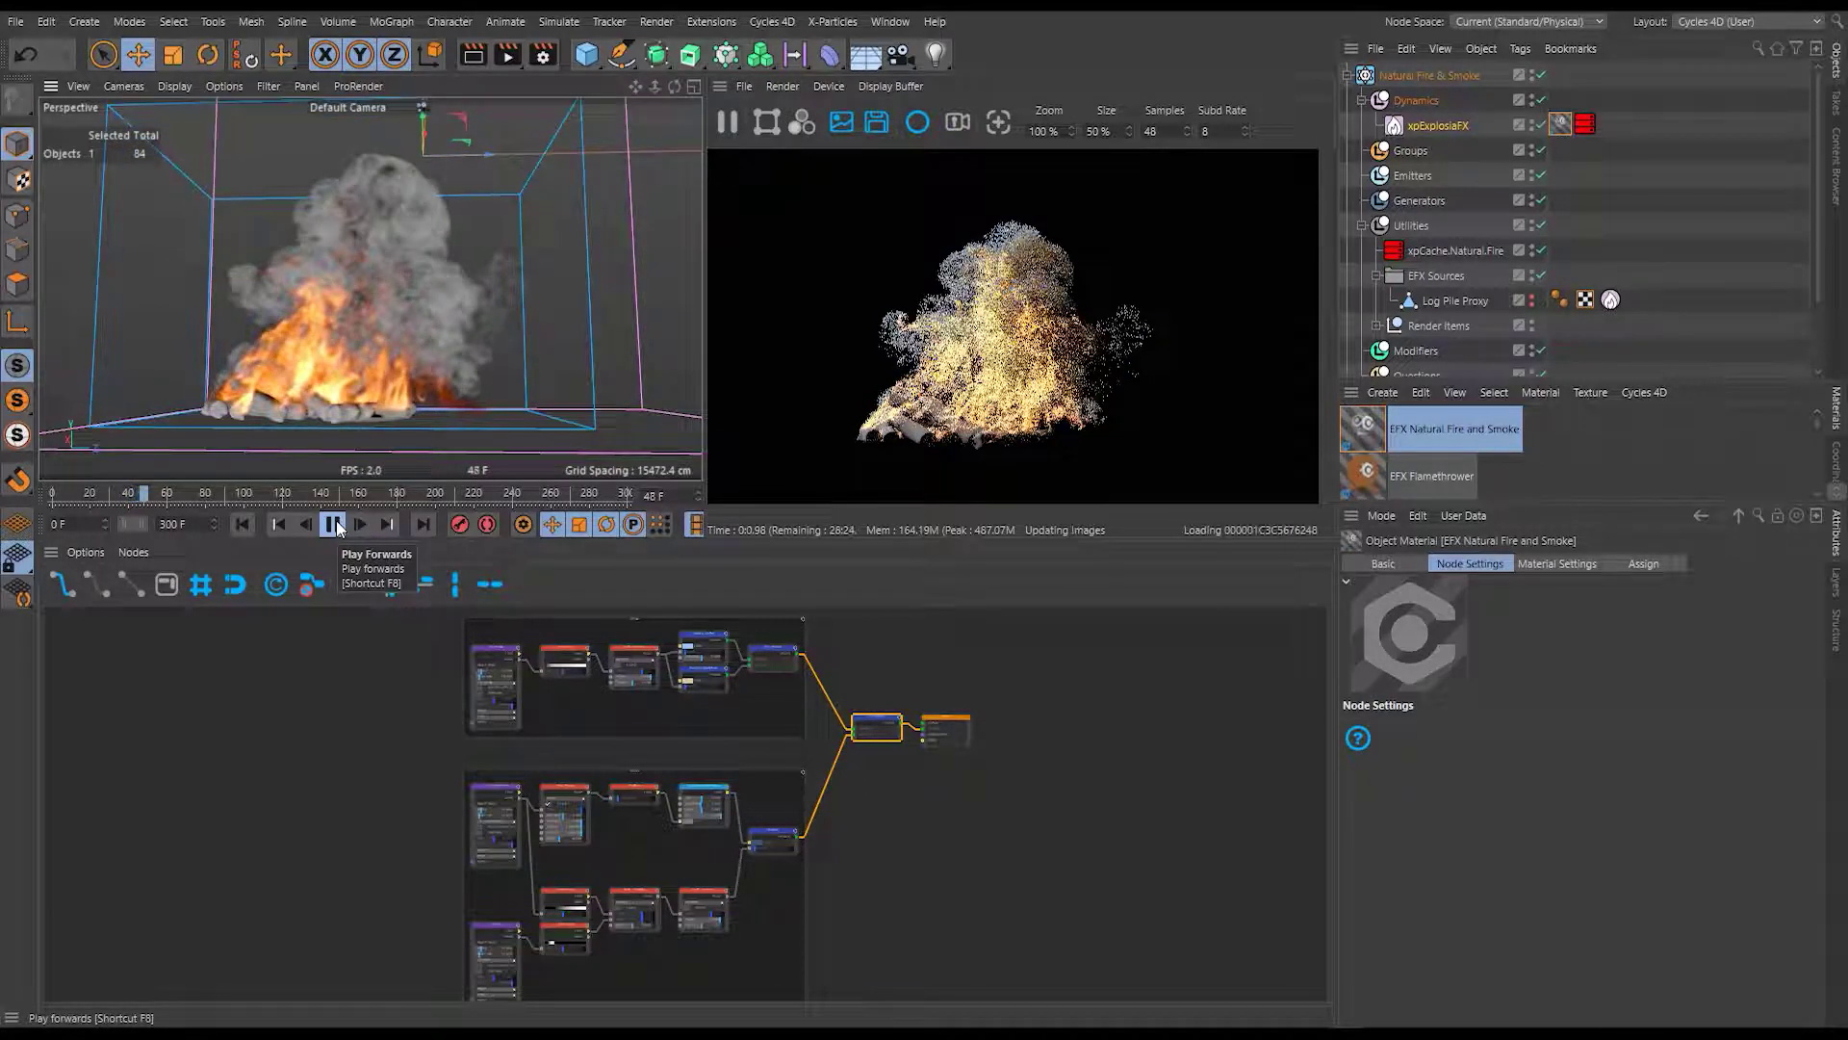
{"action": "left_click", "coordinate": [334, 525]}
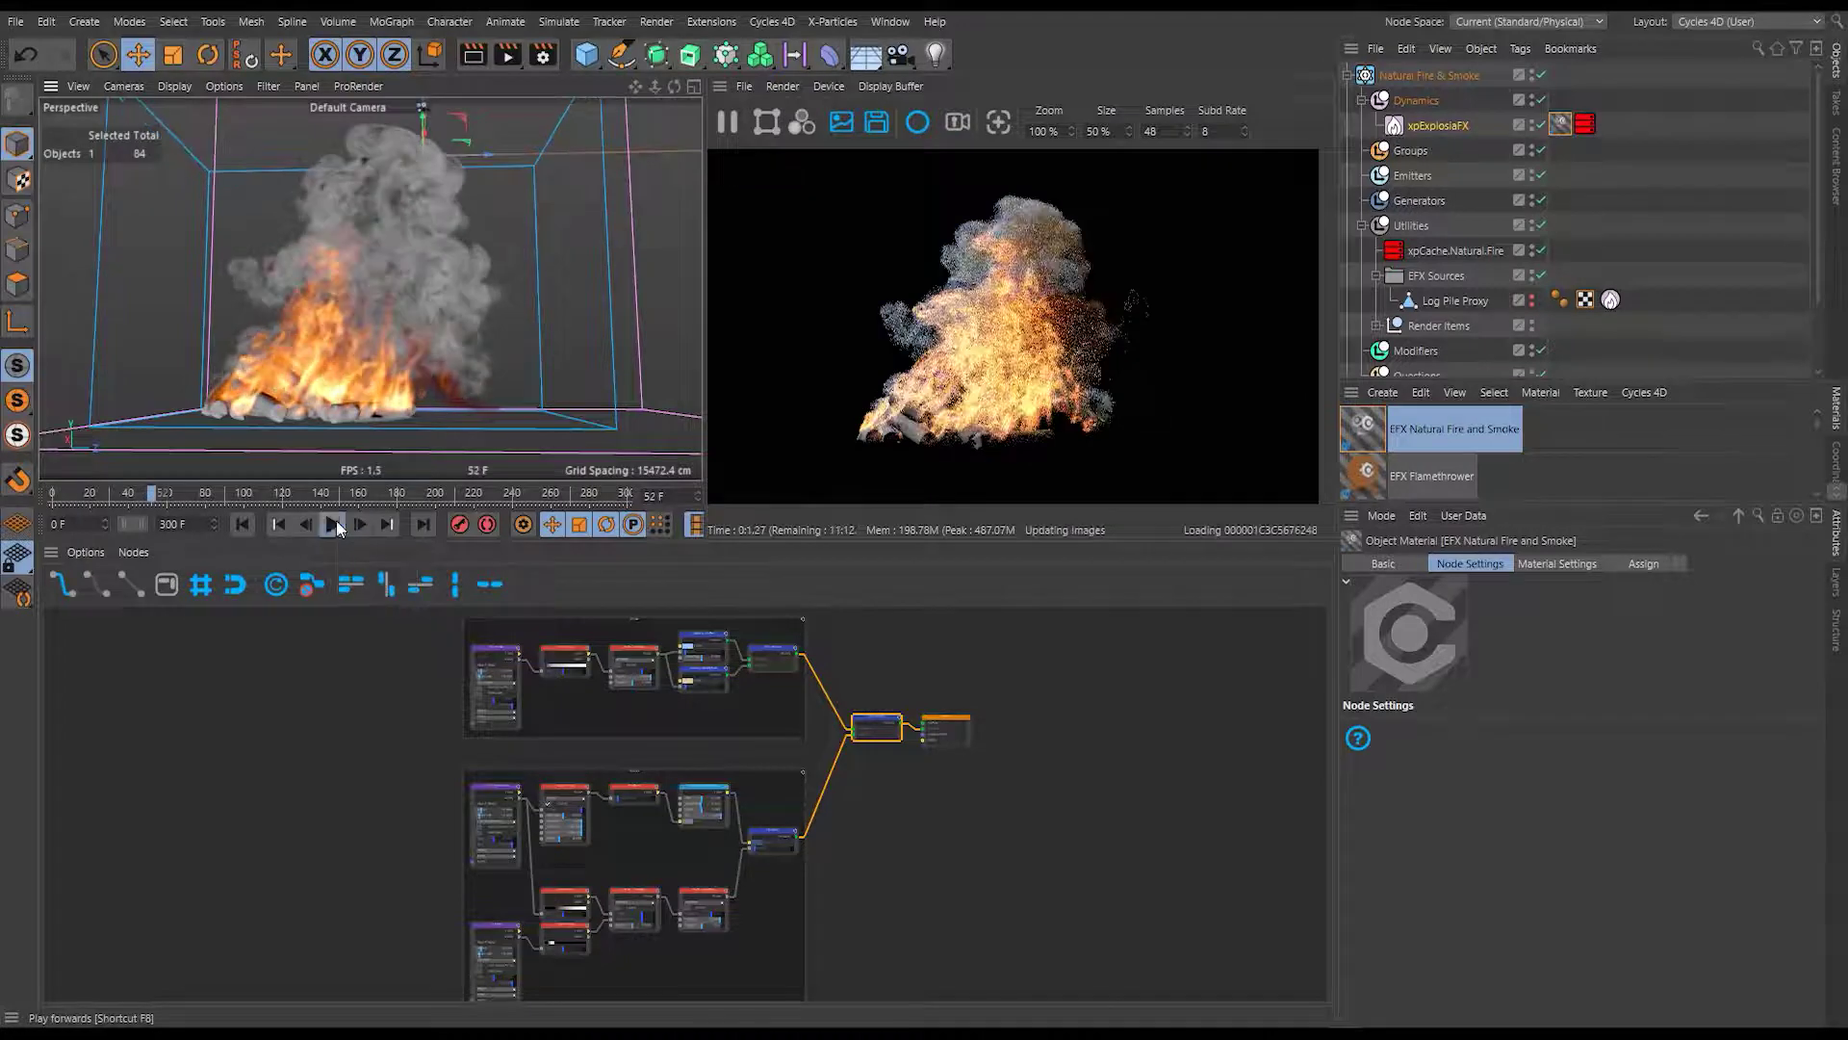
{"action": "scroll", "coordinate": [341, 394], "scroll_direction": "down", "scroll_amount": 5}
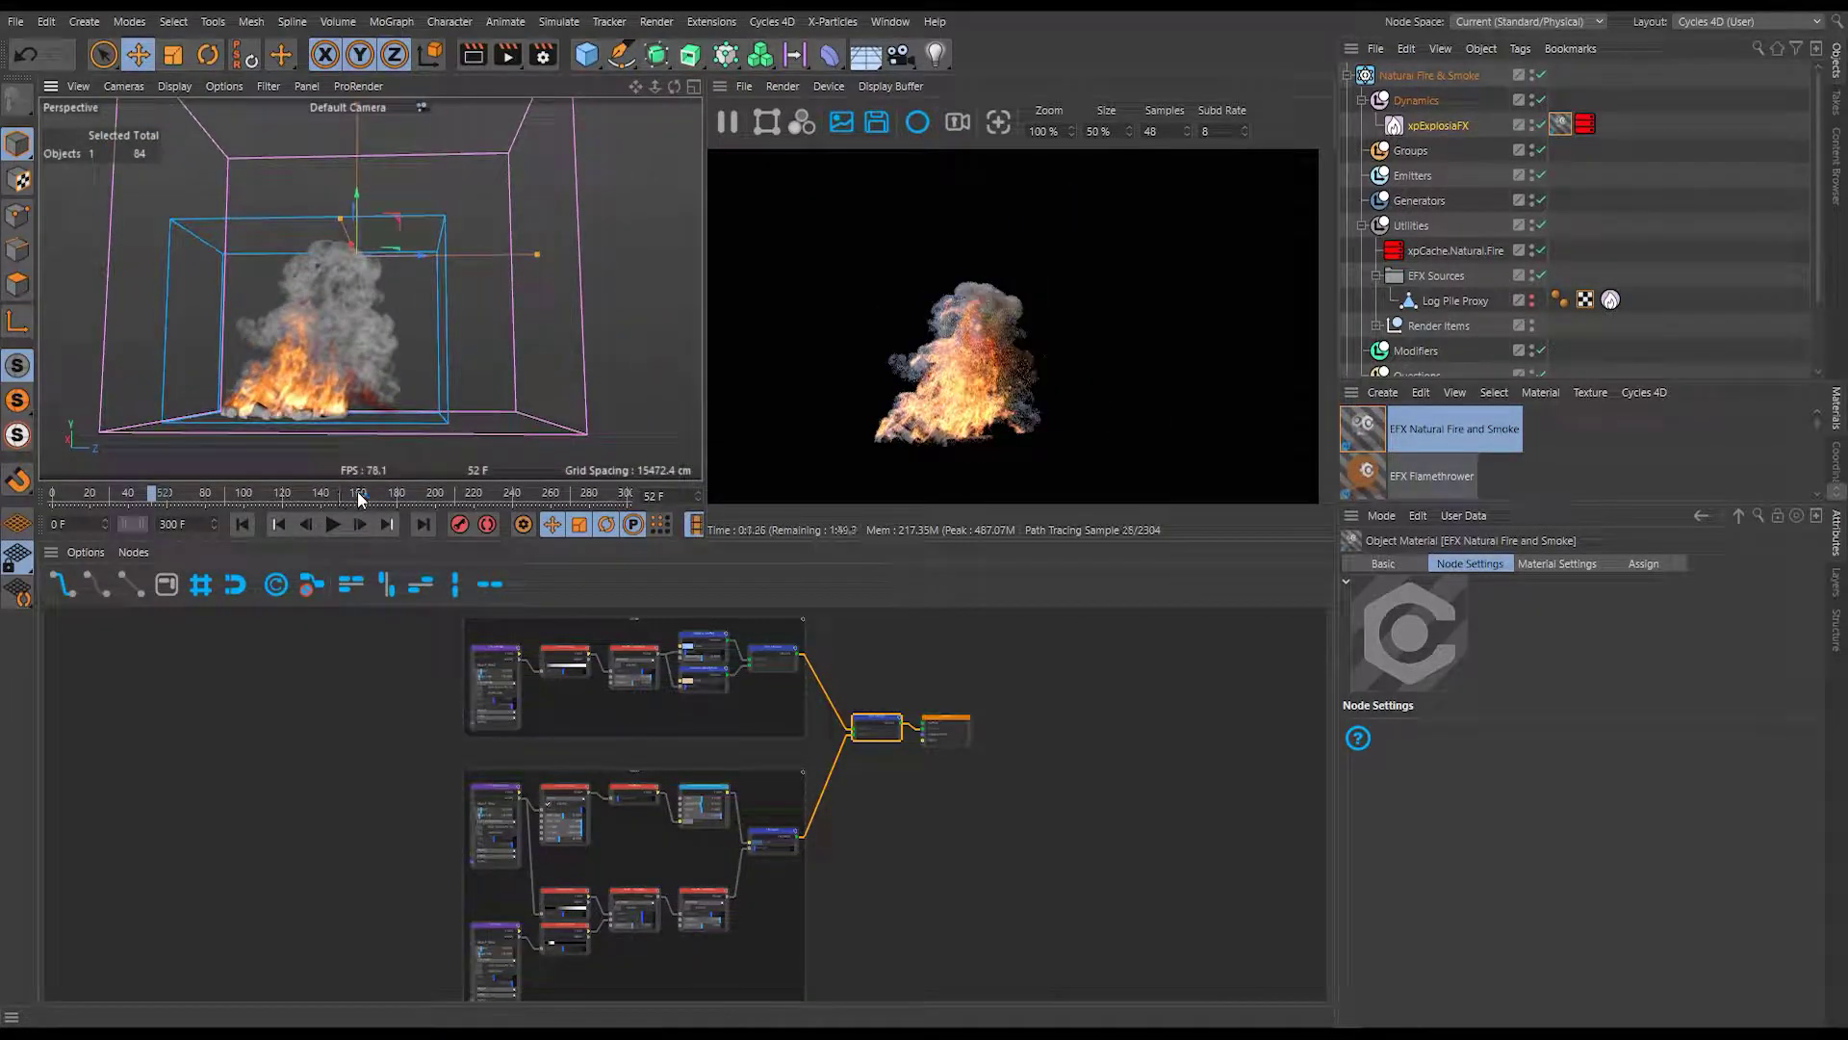
{"action": "left_click", "coordinate": [361, 497]}
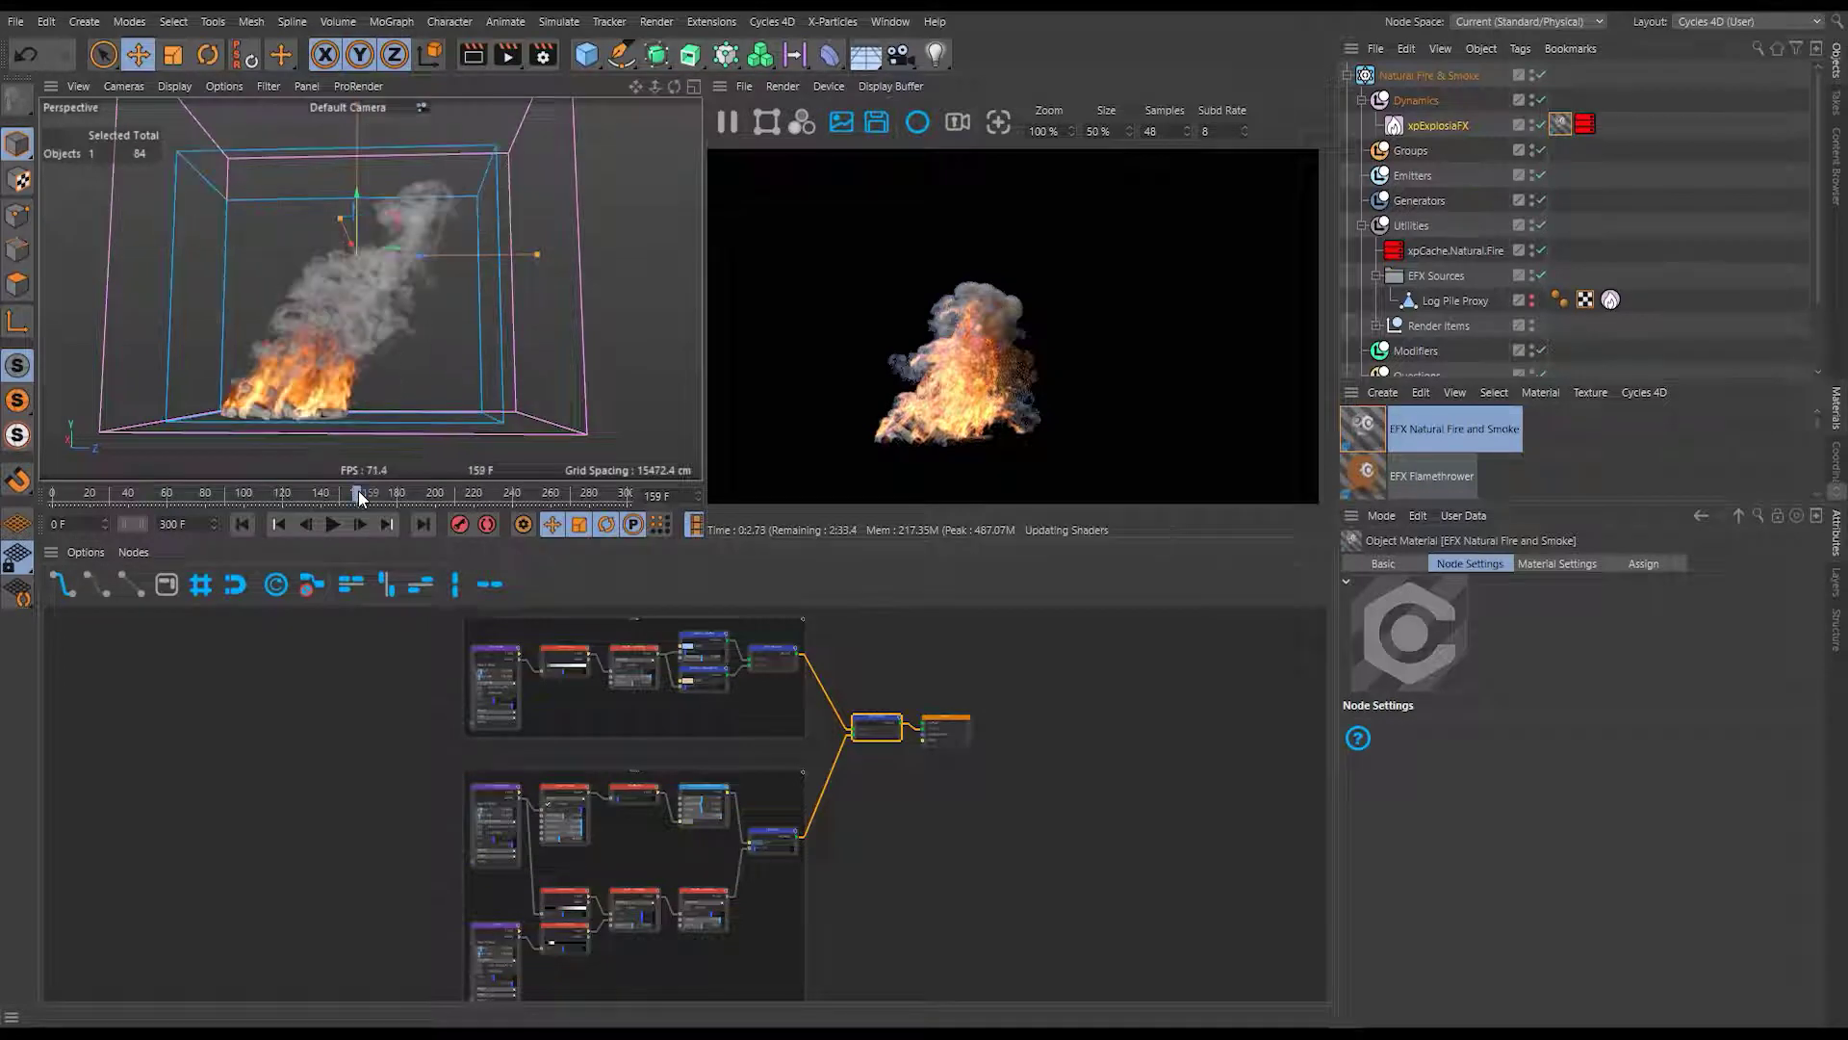
{"action": "left_click", "coordinate": [474, 497]}
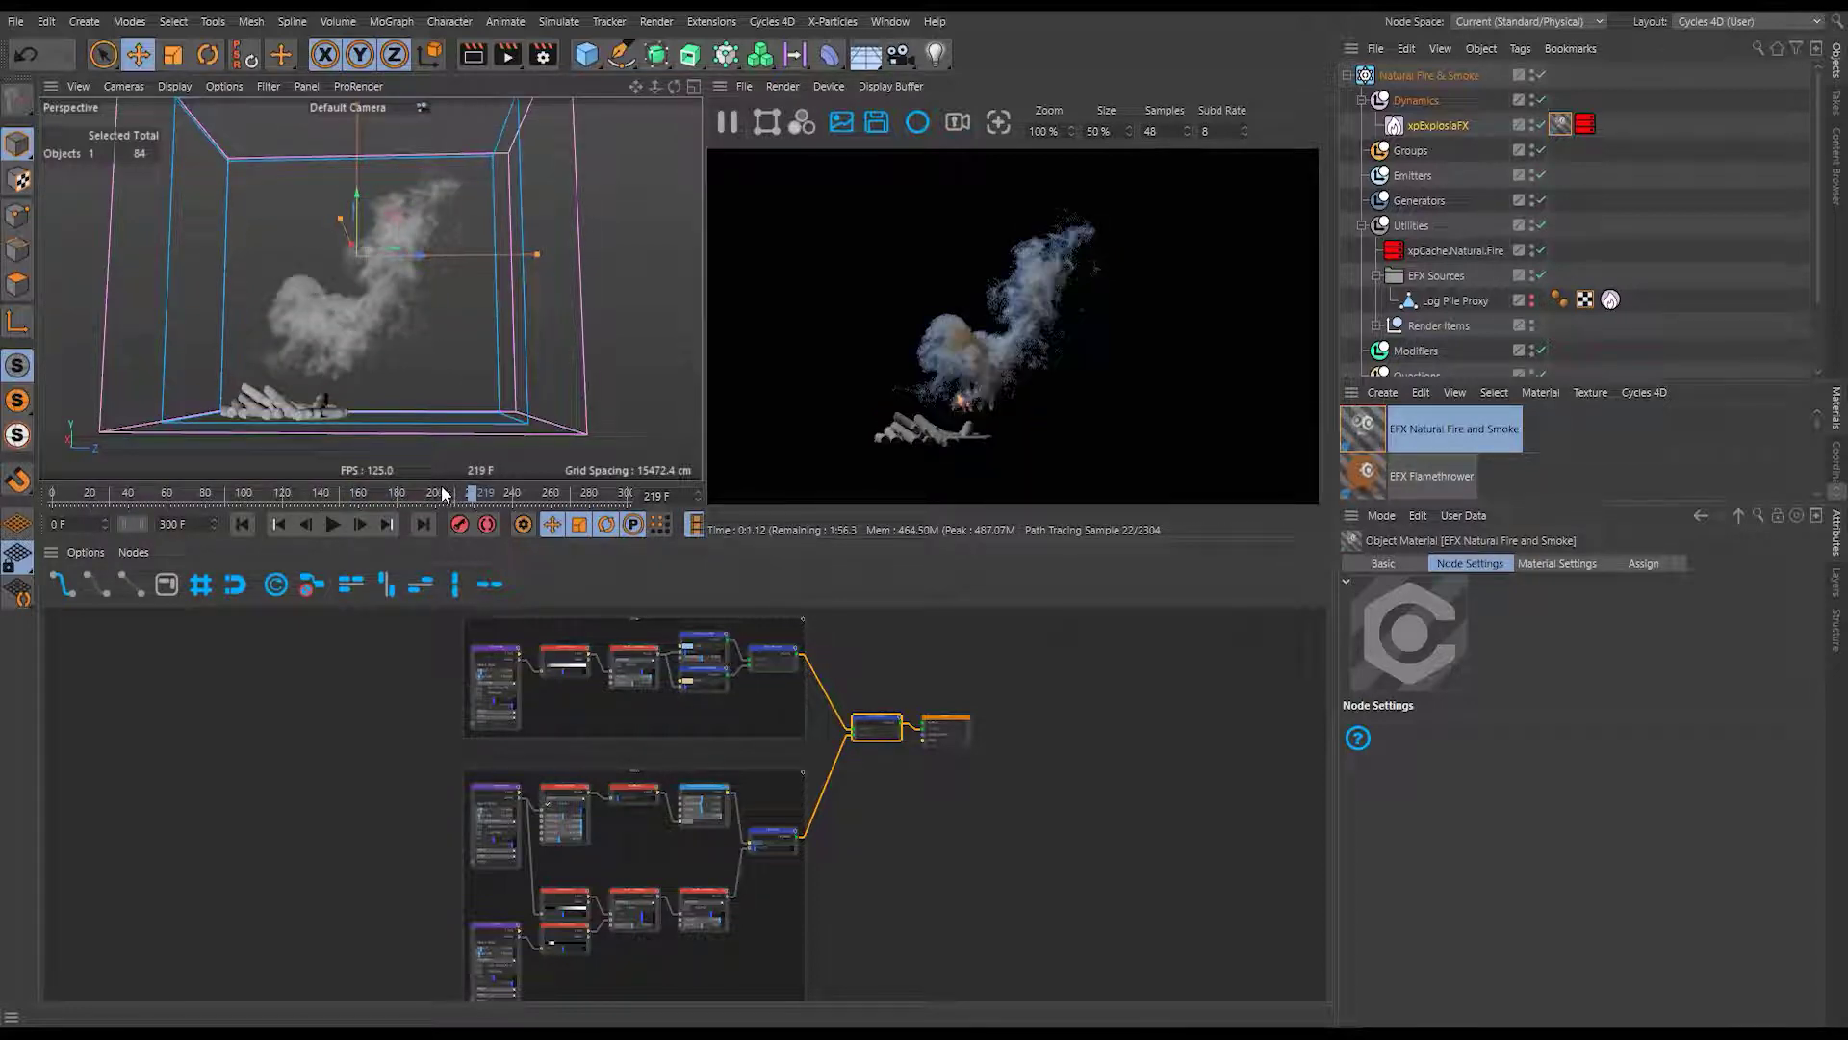
{"action": "left_click", "coordinate": [441, 494]}
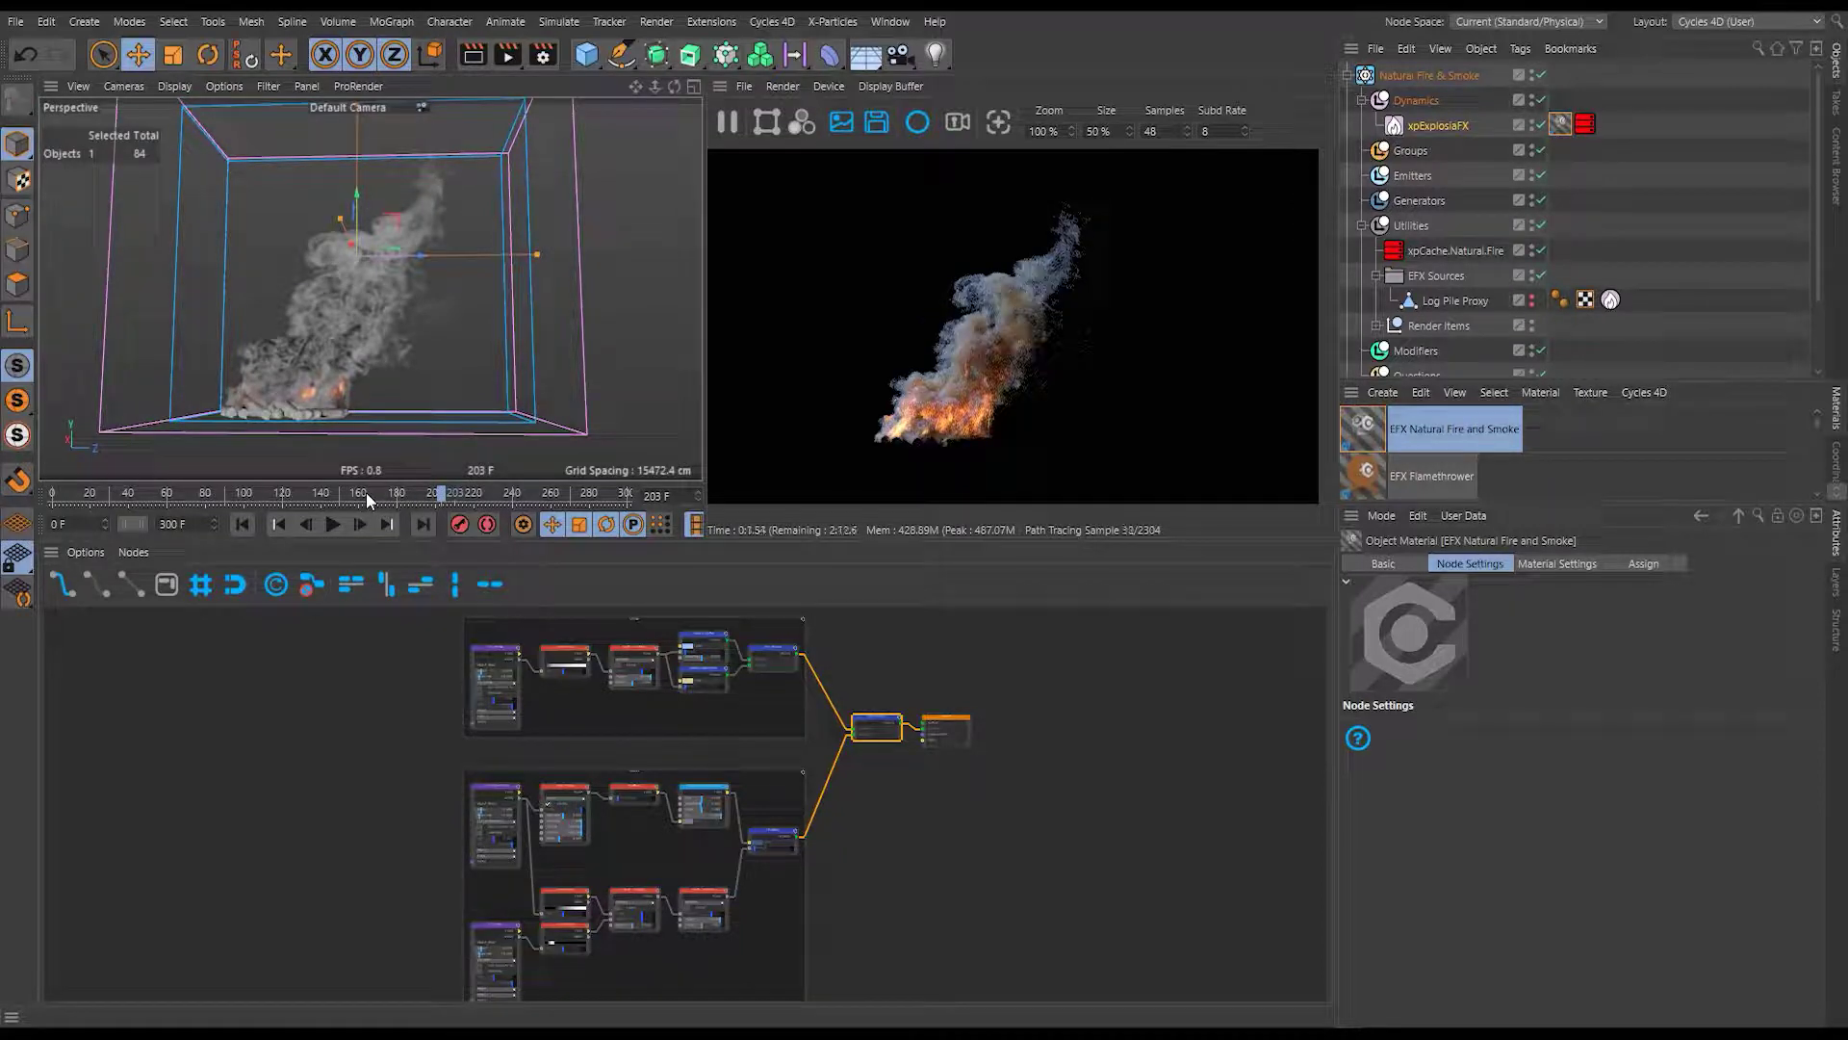
{"action": "left_click_drag", "start_coordinate": [310, 400], "coordinate": [97, 426], "text": "alt"}
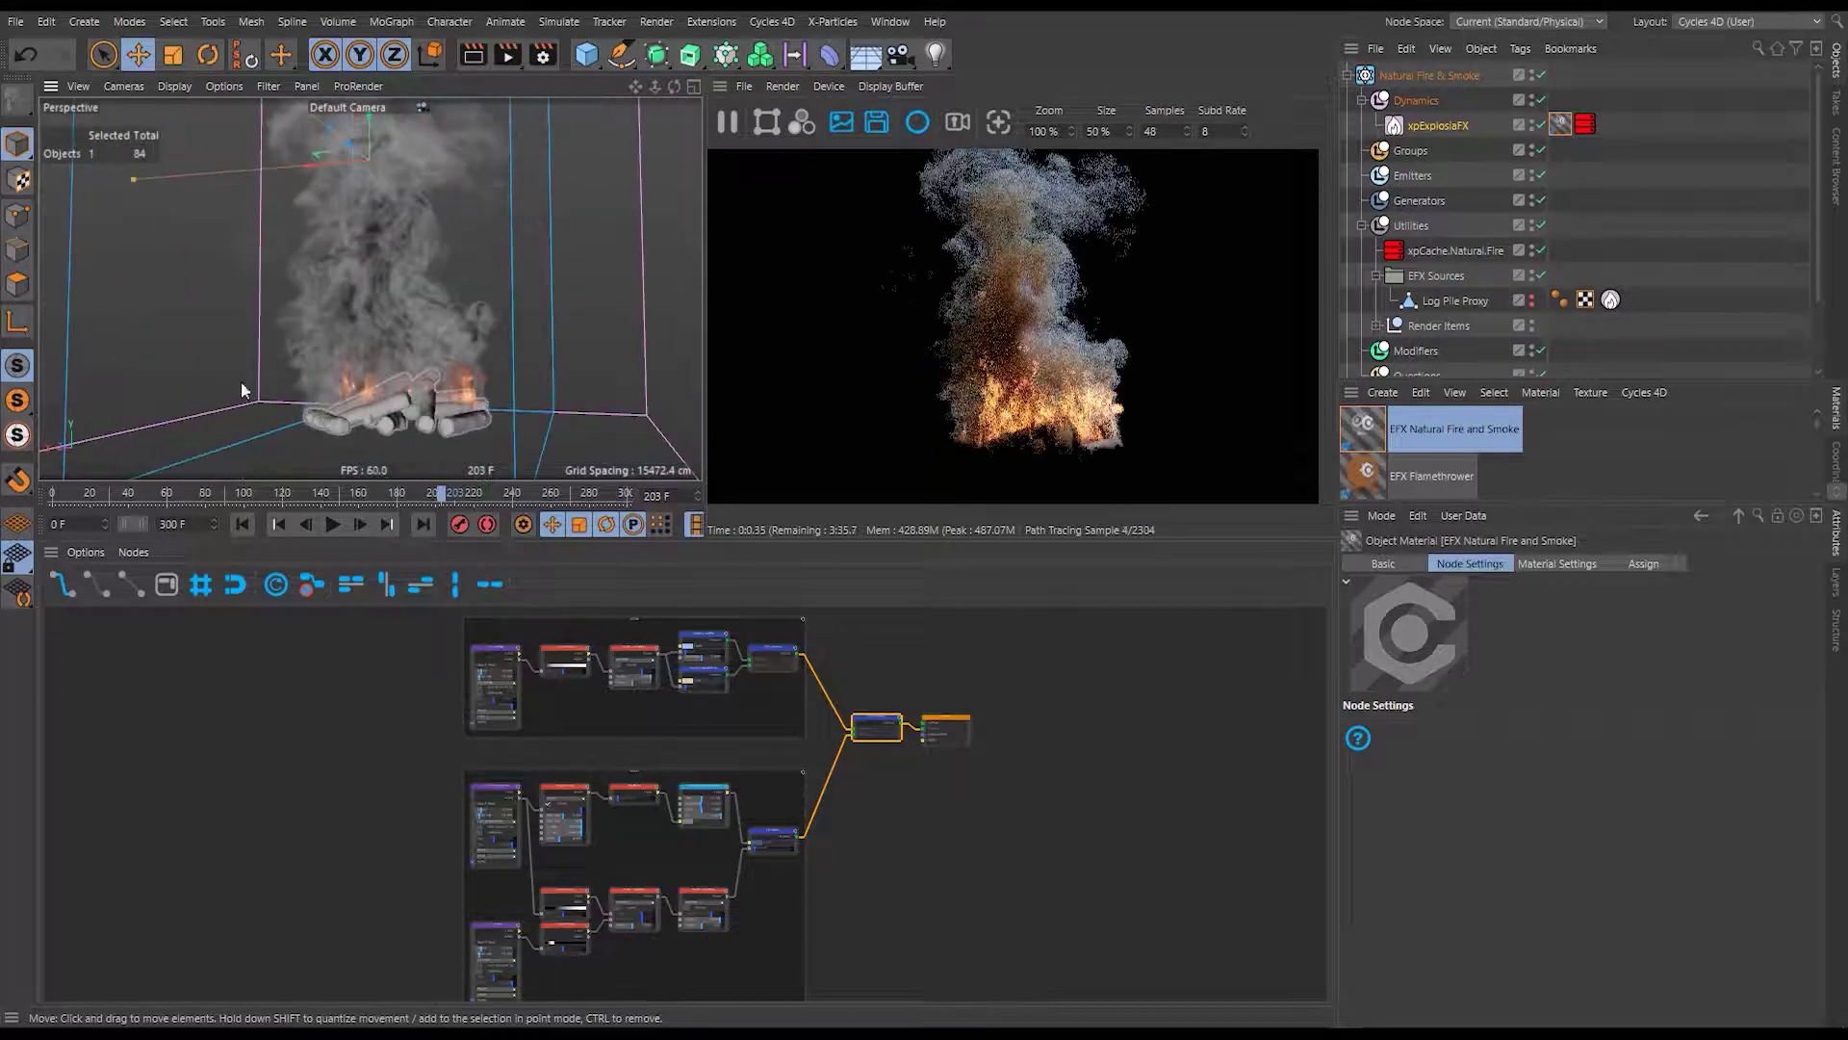
{"action": "left_click_drag", "start_coordinate": [343, 406], "coordinate": [403, 391], "text": "alt"}
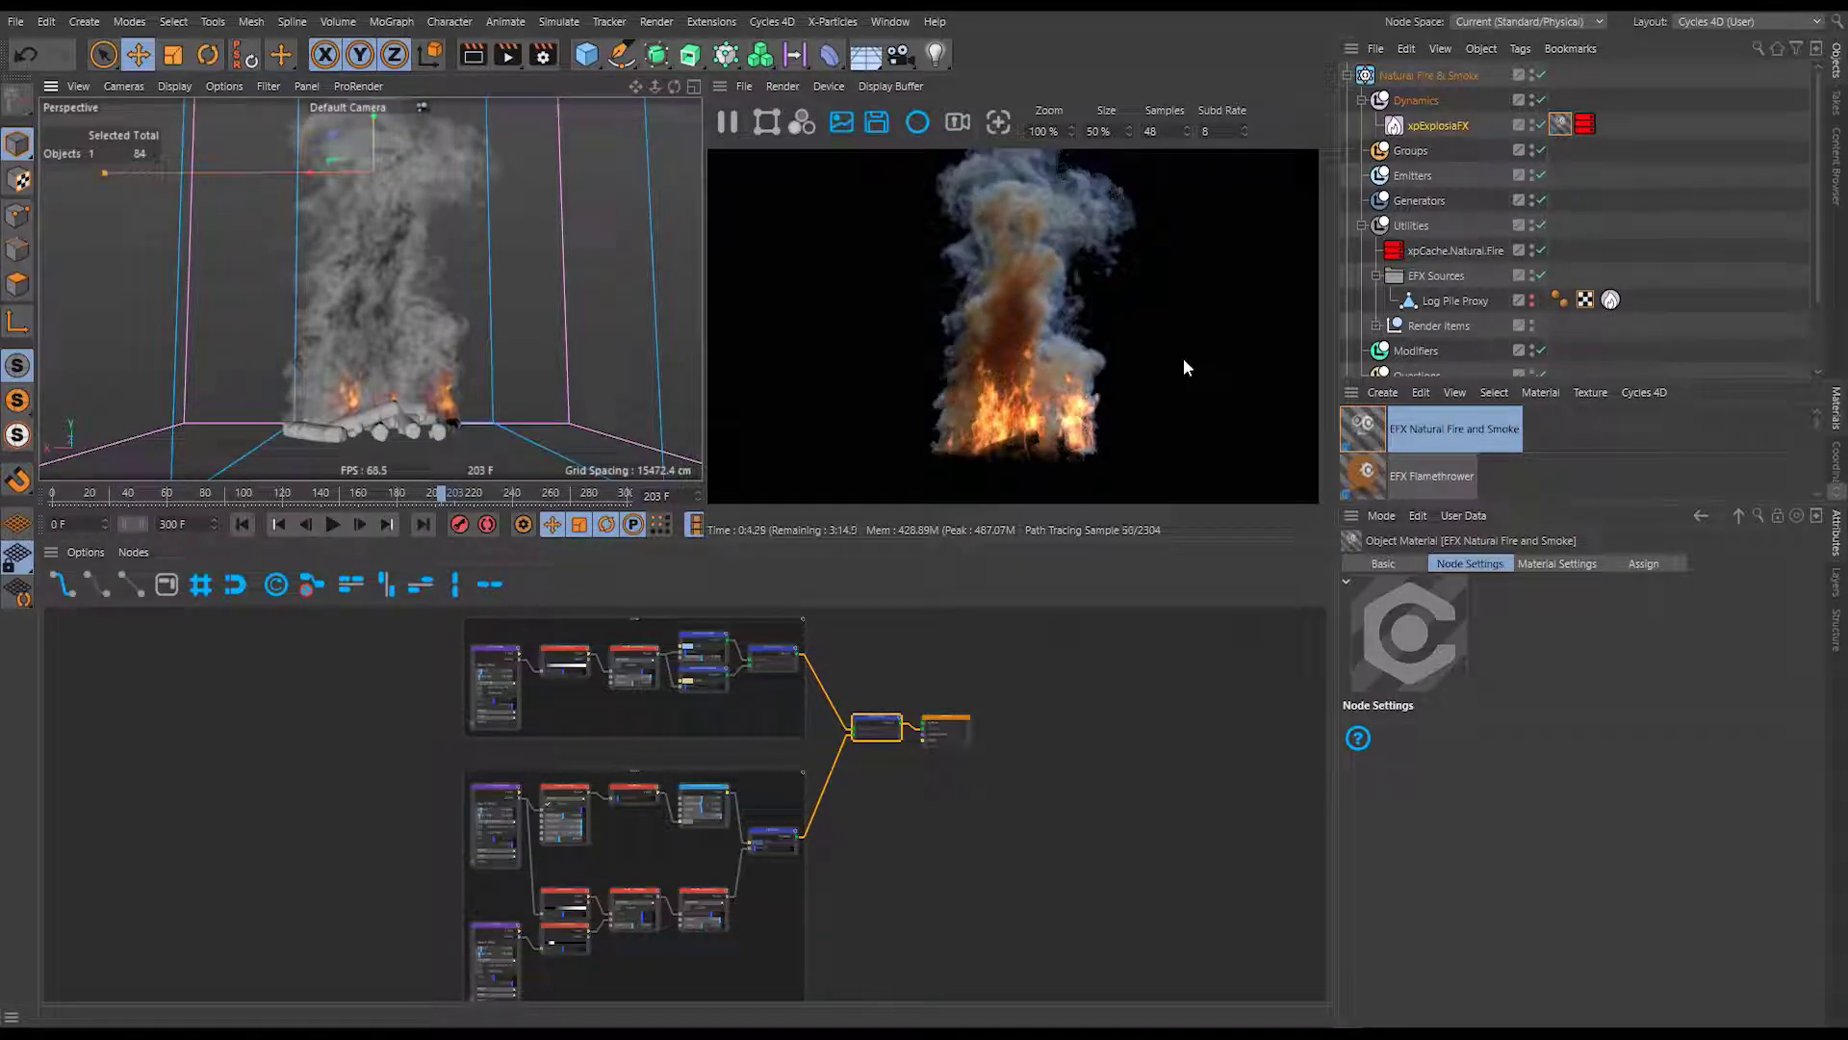
Expand the scene's Environment group and enable its Floor and cyEnvironment (Daylight) objects.
{"action": "scroll", "coordinate": [1396, 329], "scroll_direction": "down", "scroll_amount": 3}
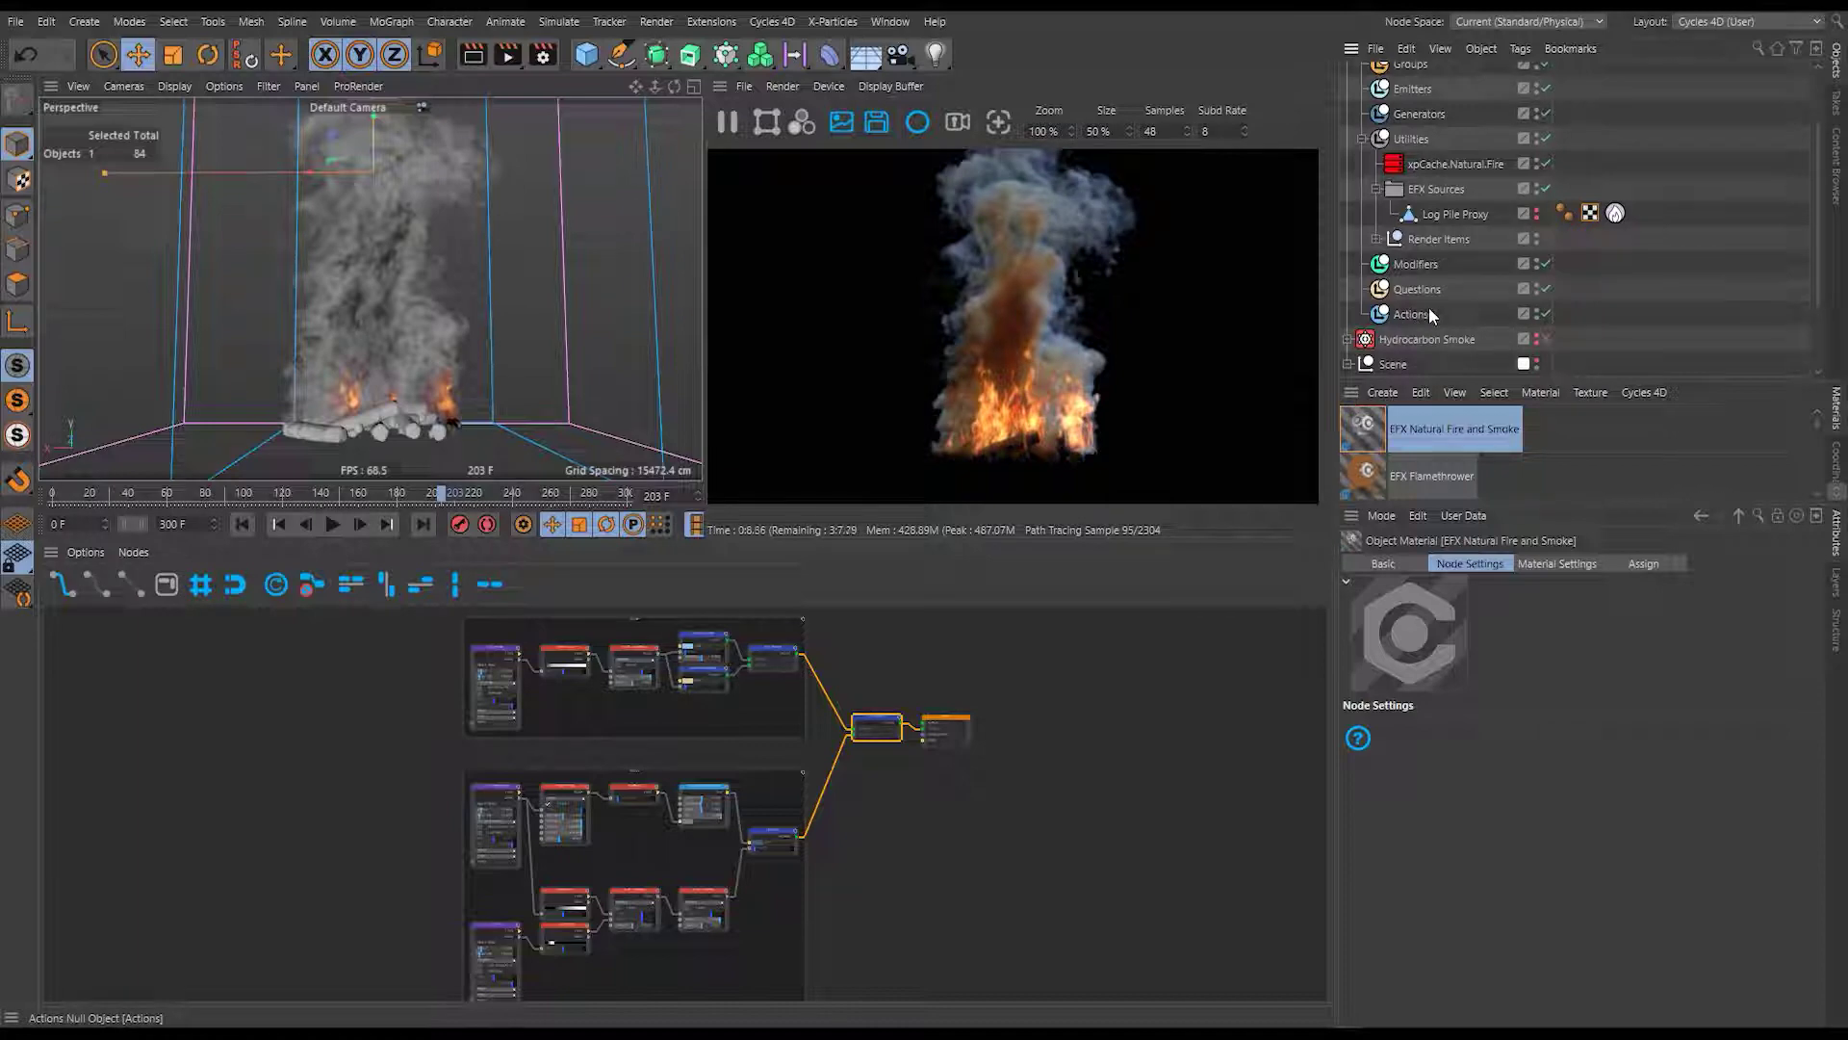
{"action": "scroll", "coordinate": [1428, 308], "scroll_direction": "down", "scroll_amount": 4}
{"action": "left_click_drag", "start_coordinate": [319, 414], "coordinate": [287, 390], "text": "alt"}
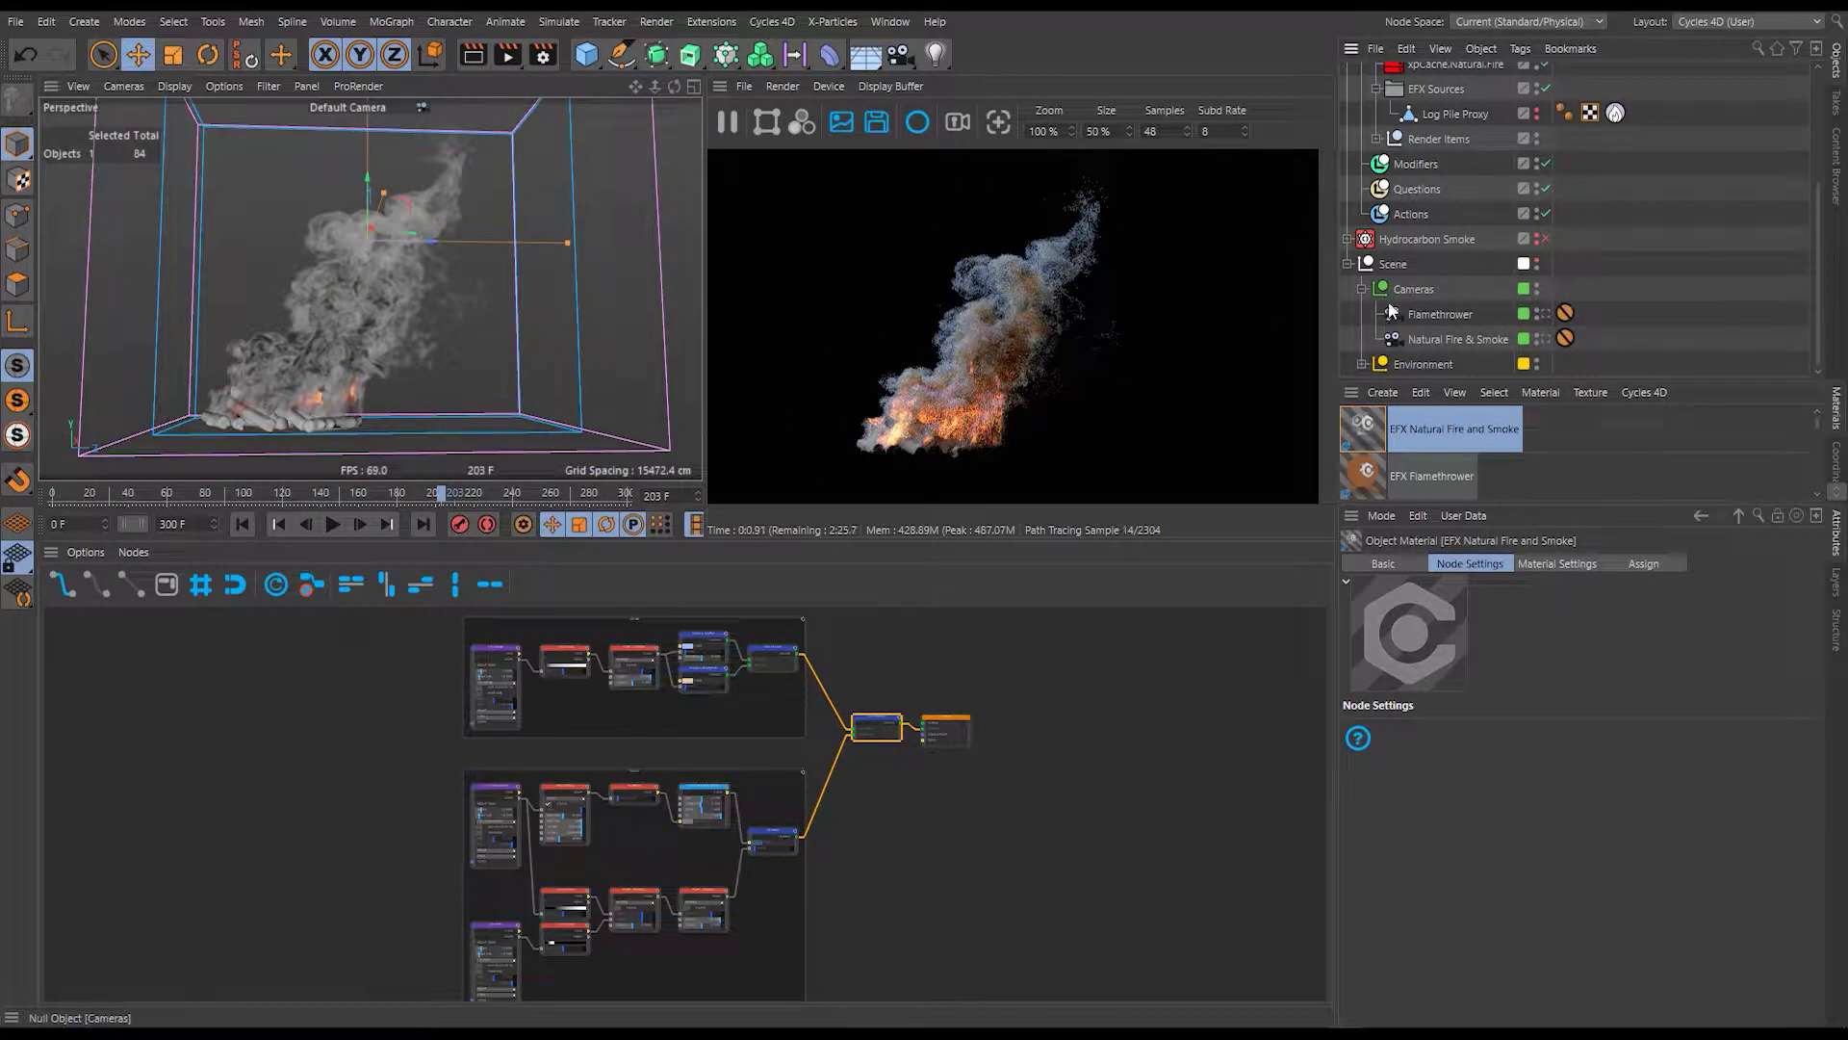
{"action": "left_click", "coordinate": [1361, 364]}
{"action": "scroll", "coordinate": [1585, 281], "scroll_direction": "down", "scroll_amount": 4}
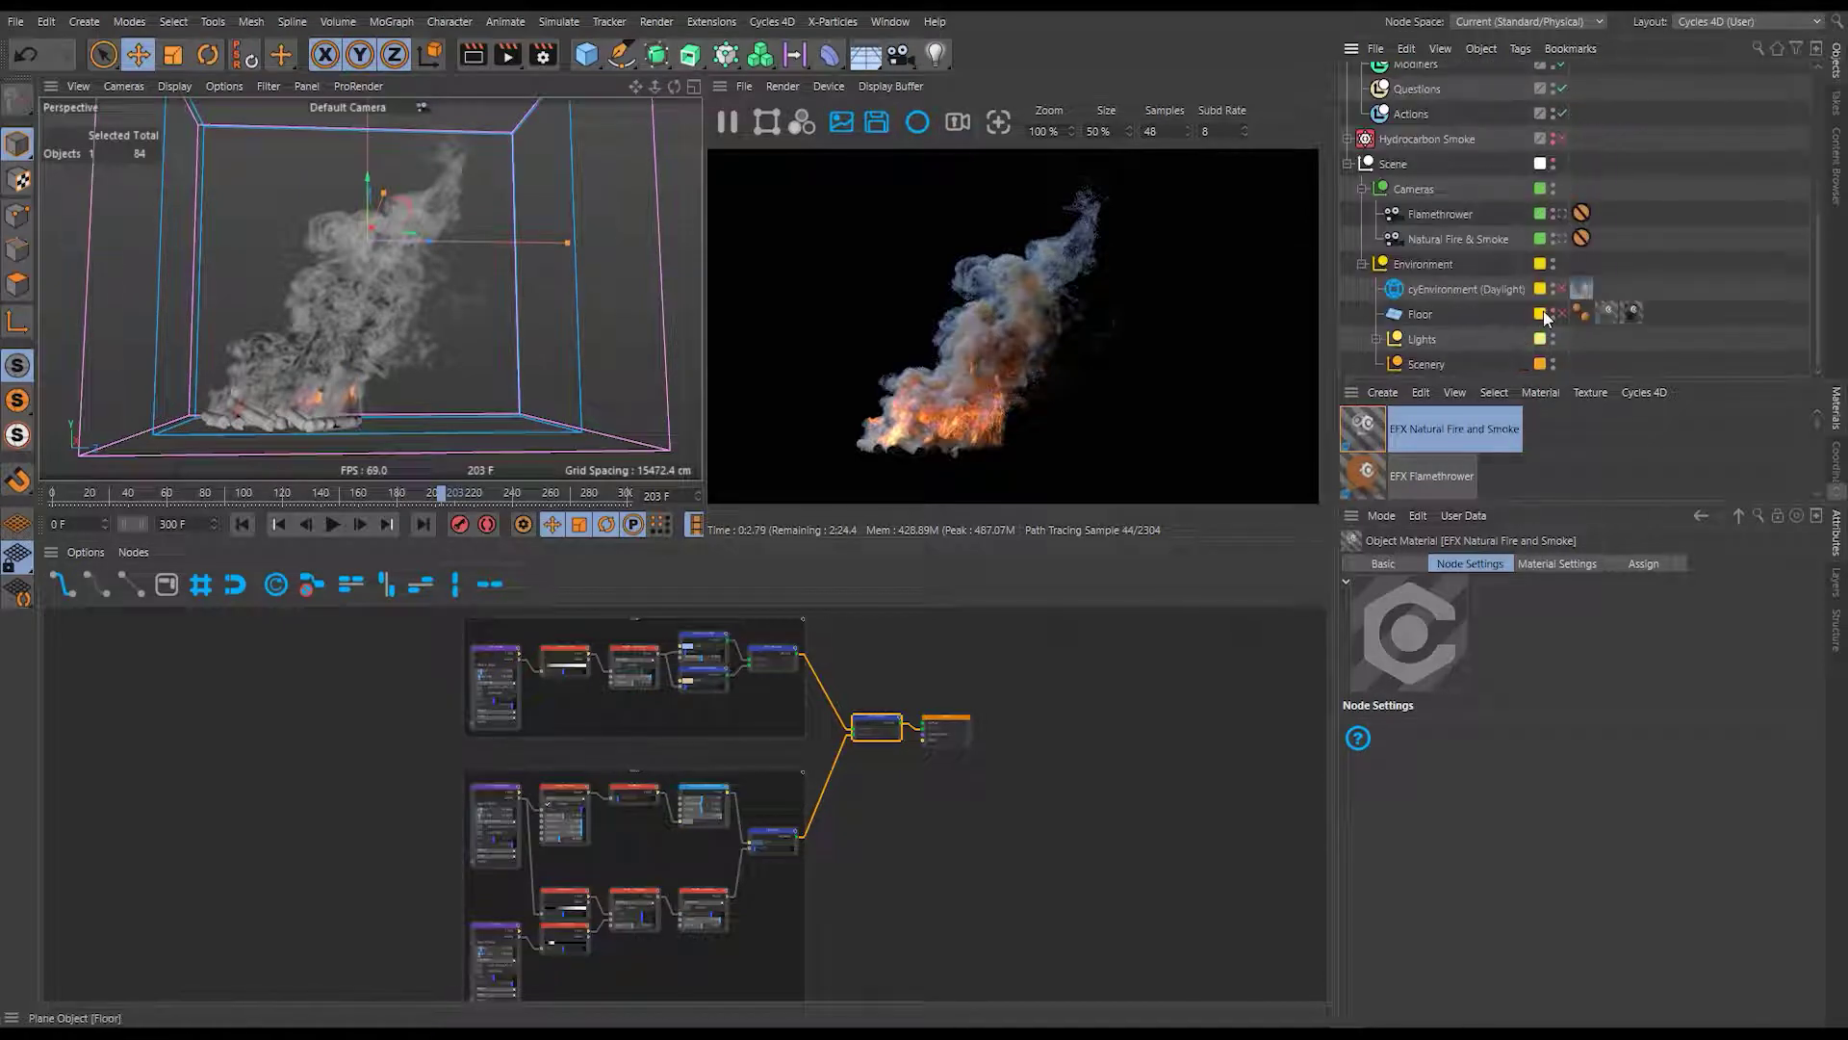
{"action": "left_click", "coordinate": [1560, 314]}
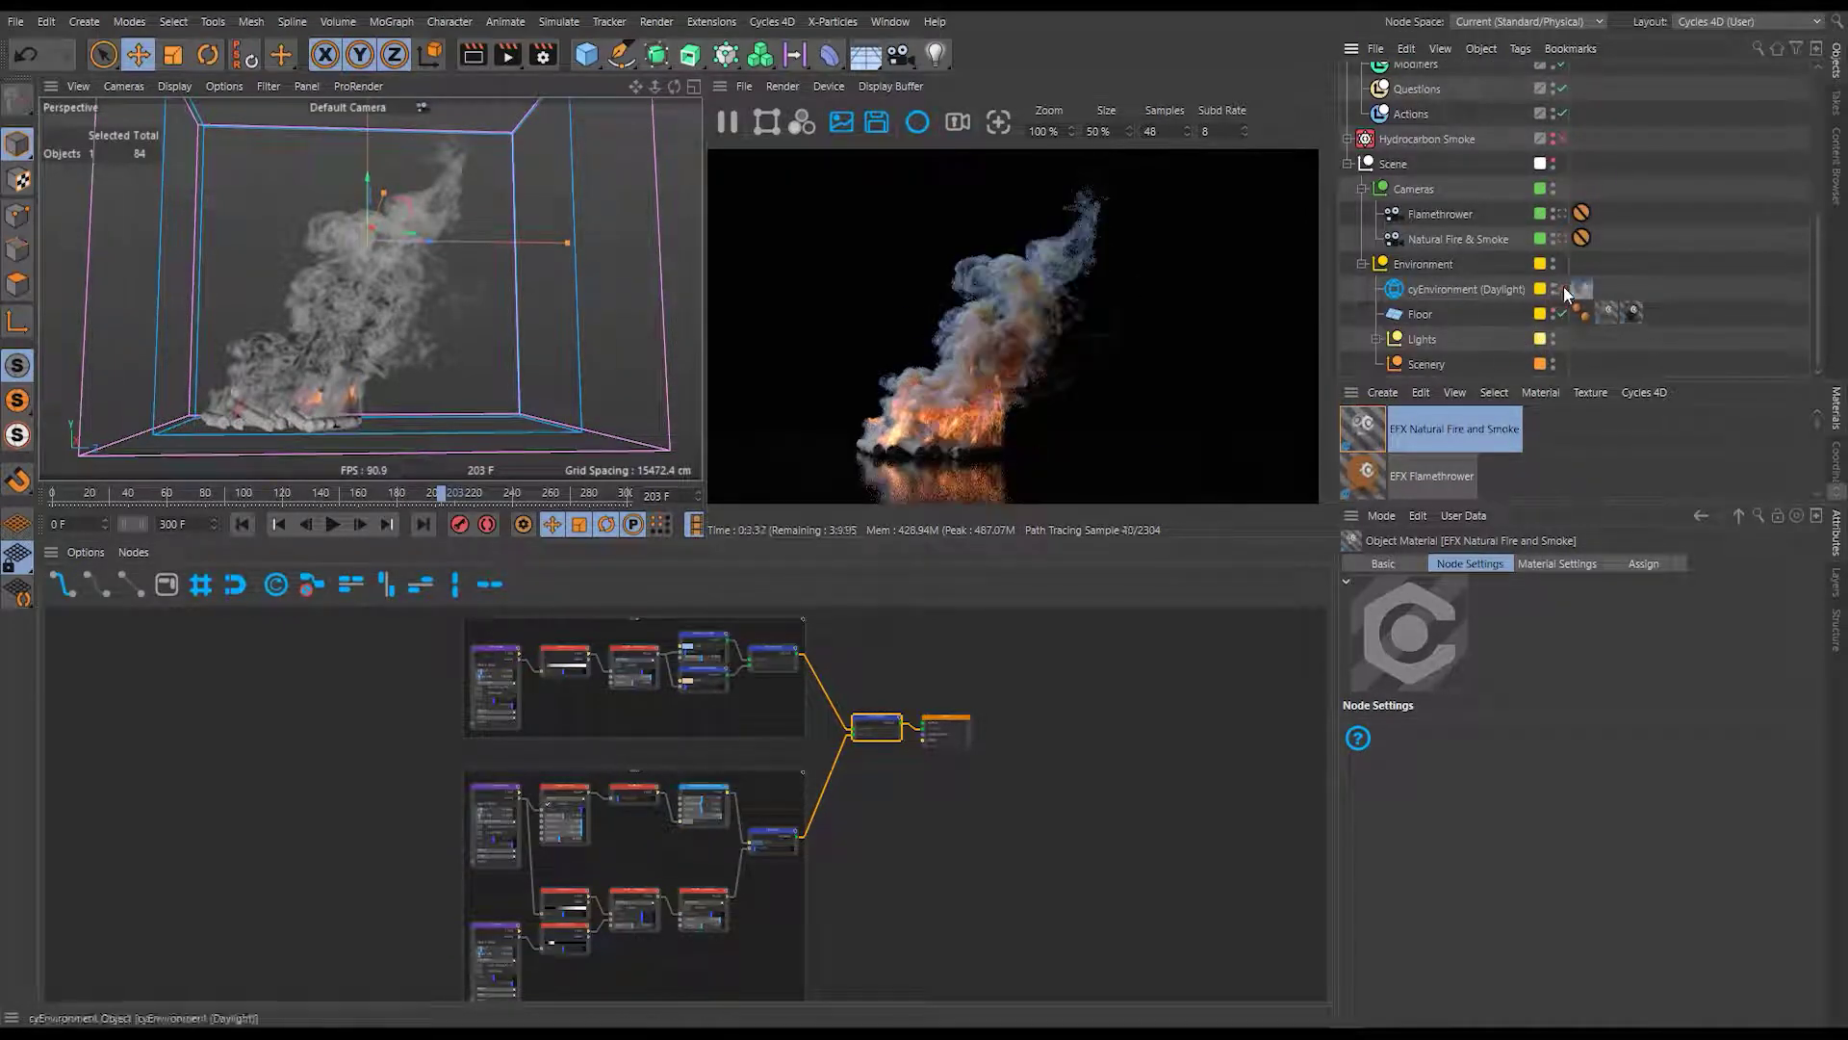
{"action": "left_click", "coordinate": [1562, 288]}
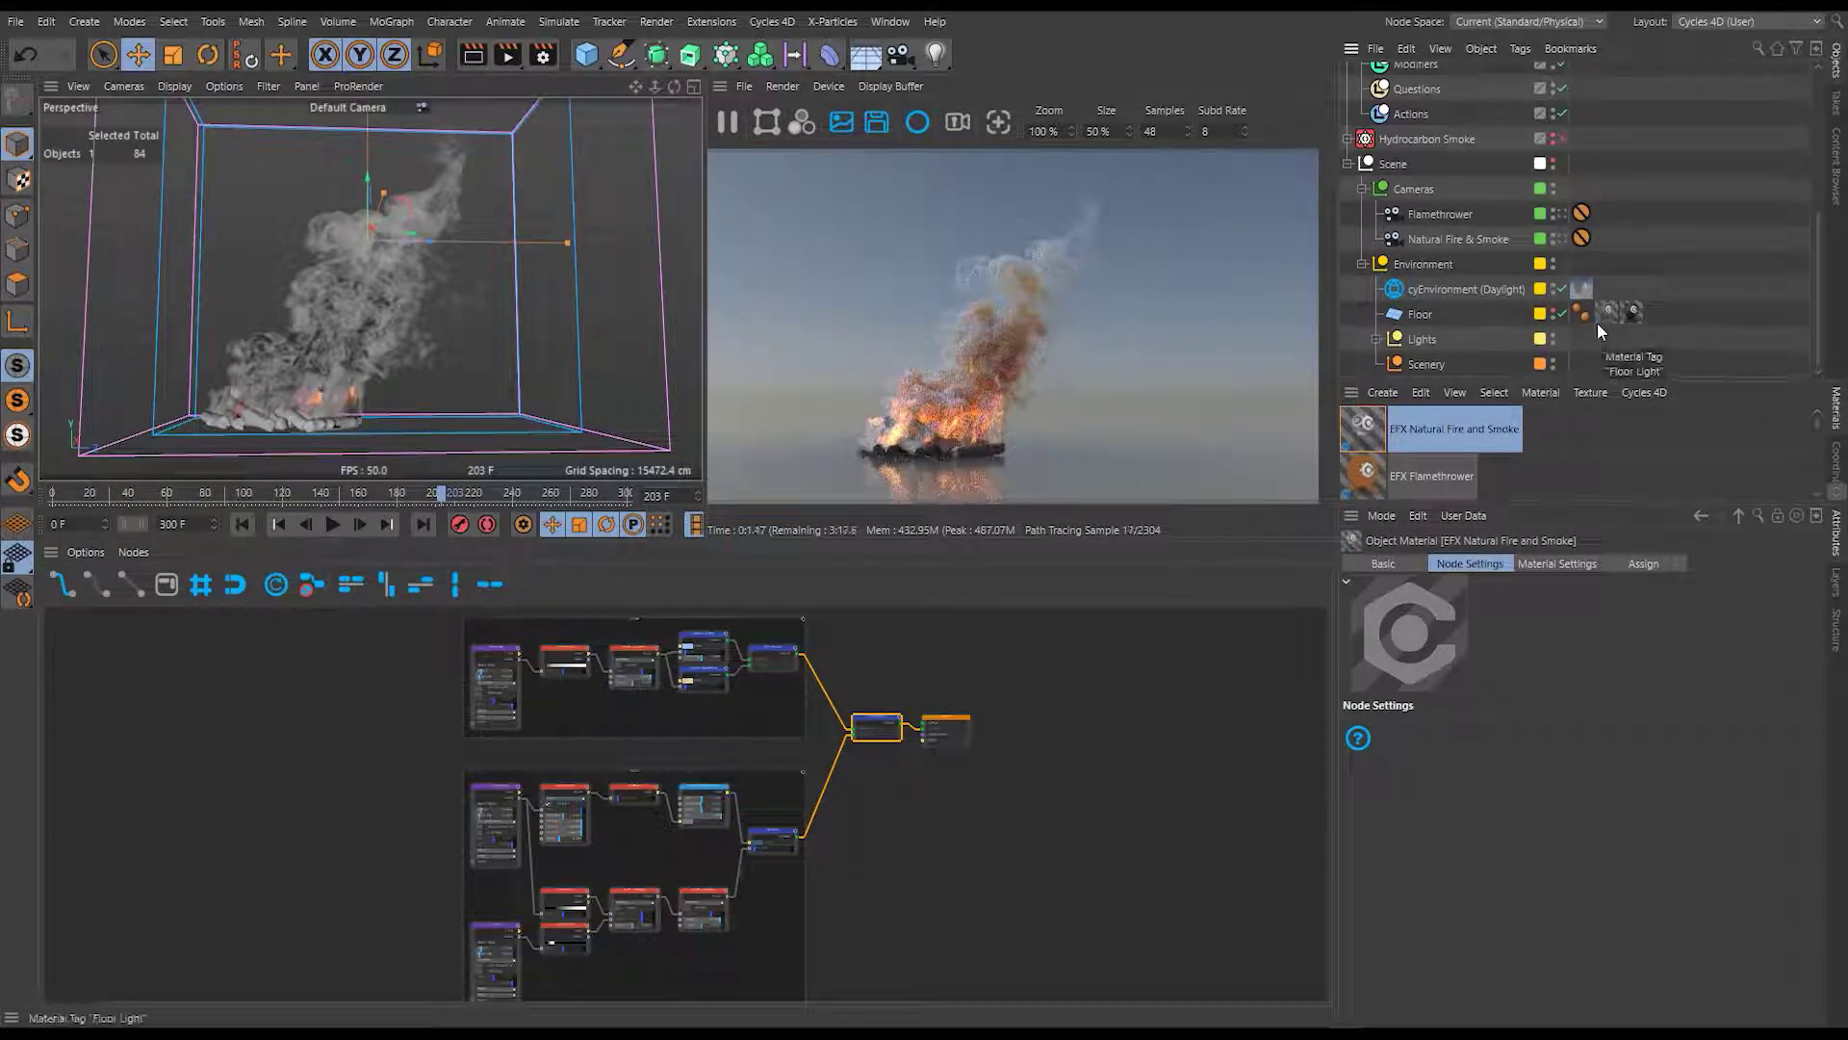
Examine the burning log pile under daylight from several camera angles.
{"action": "left_click_drag", "start_coordinate": [383, 384], "coordinate": [337, 423], "text": "alt"}
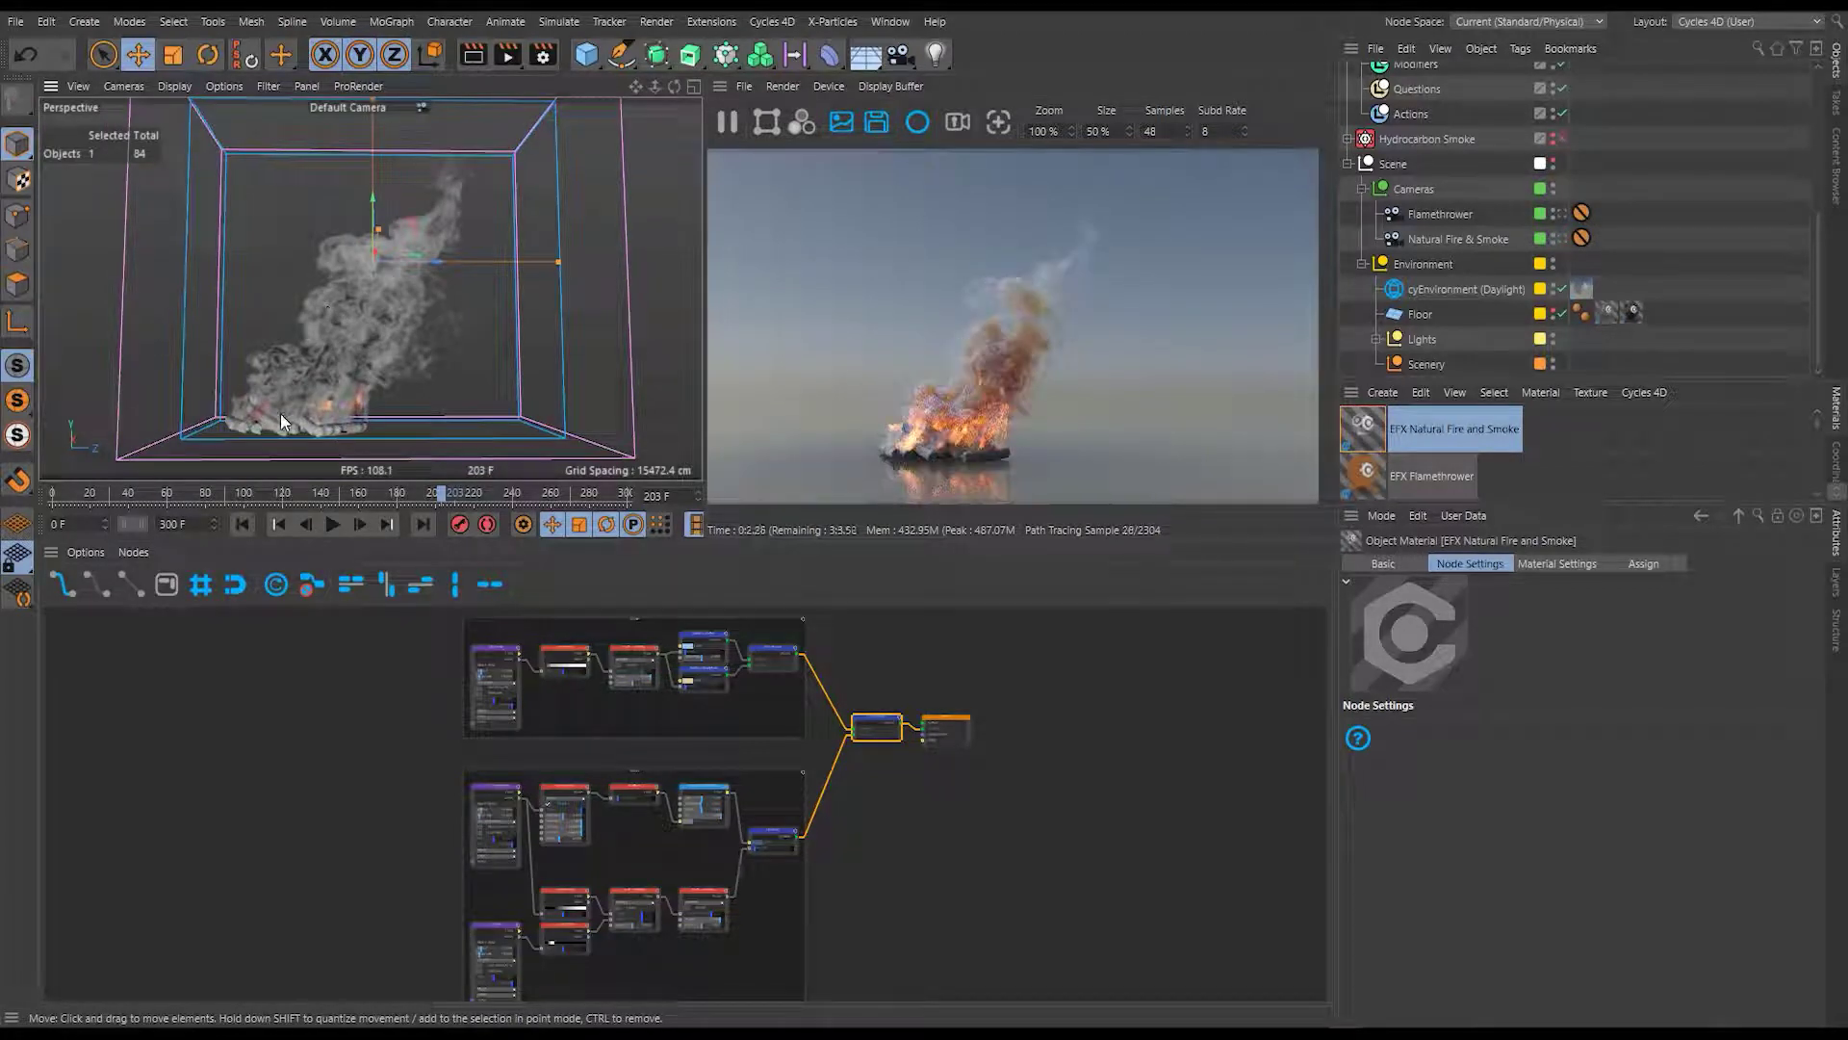
{"action": "left_click_drag", "start_coordinate": [280, 413], "coordinate": [3, 423], "text": "alt"}
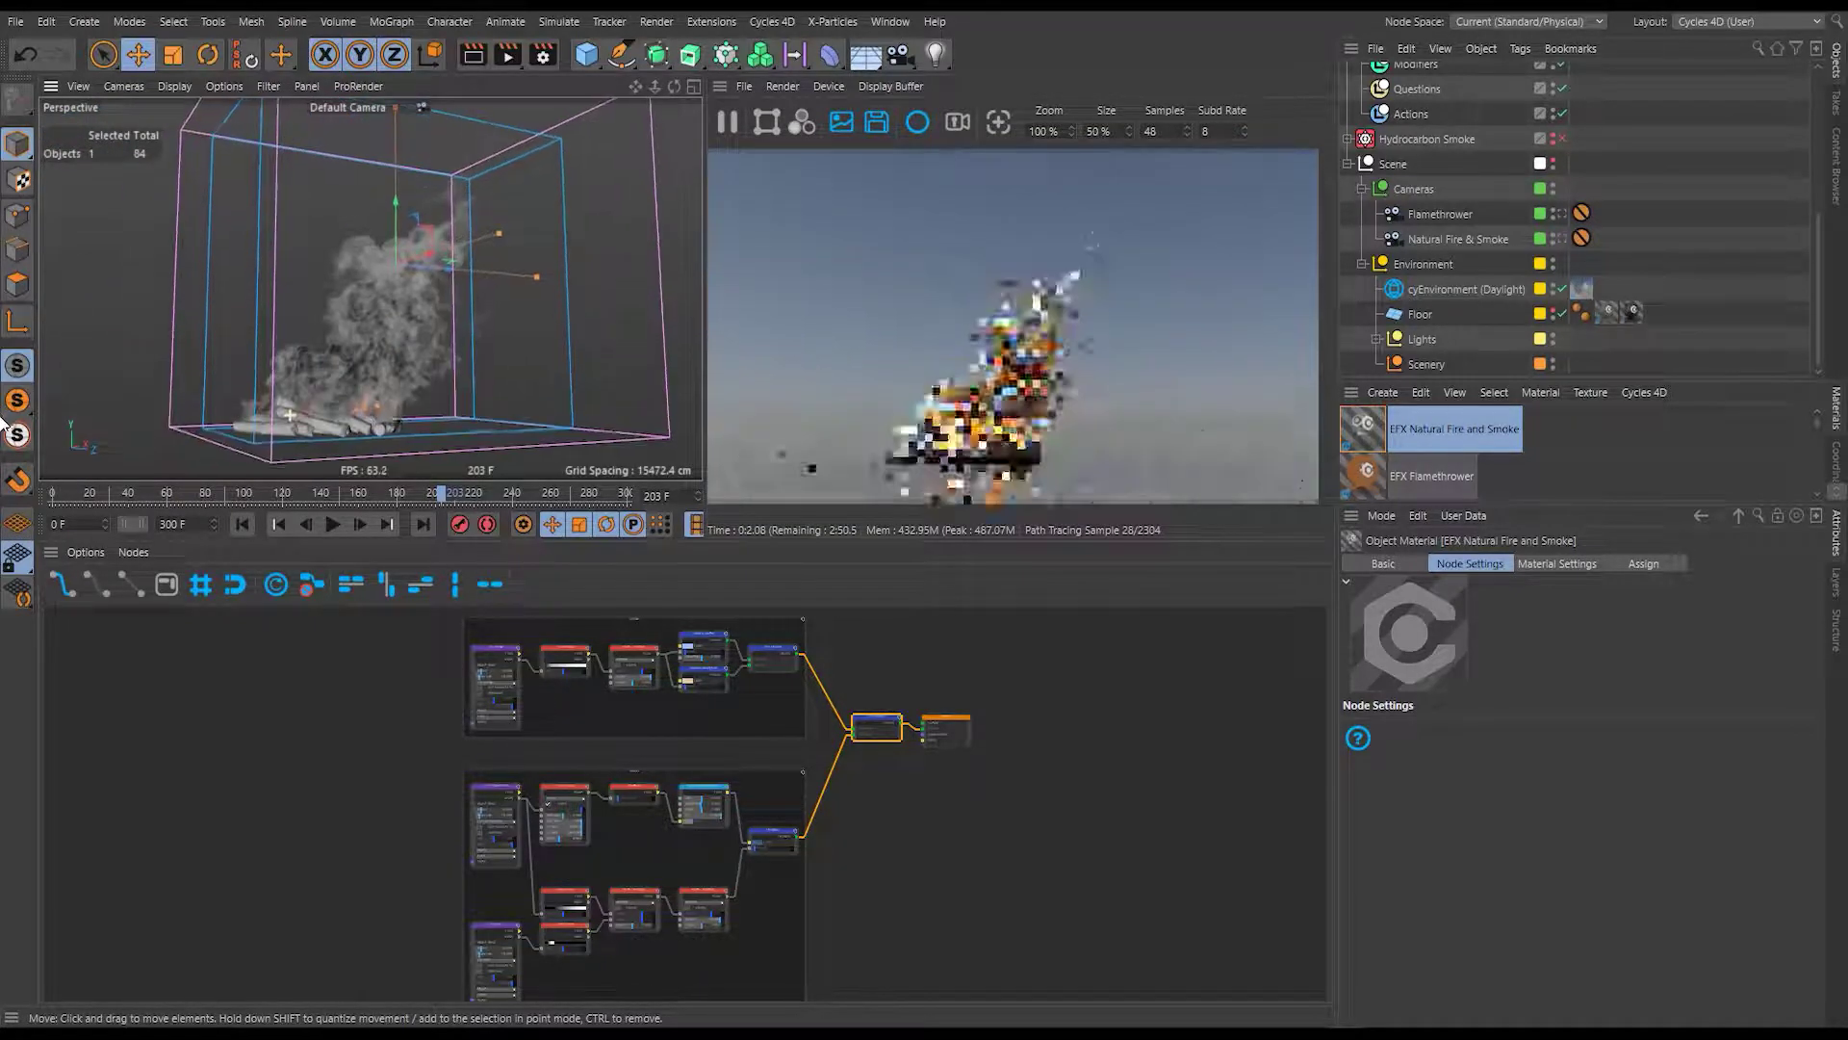
{"action": "left_click_drag", "start_coordinate": [297, 422], "coordinate": [245, 423], "text": "alt"}
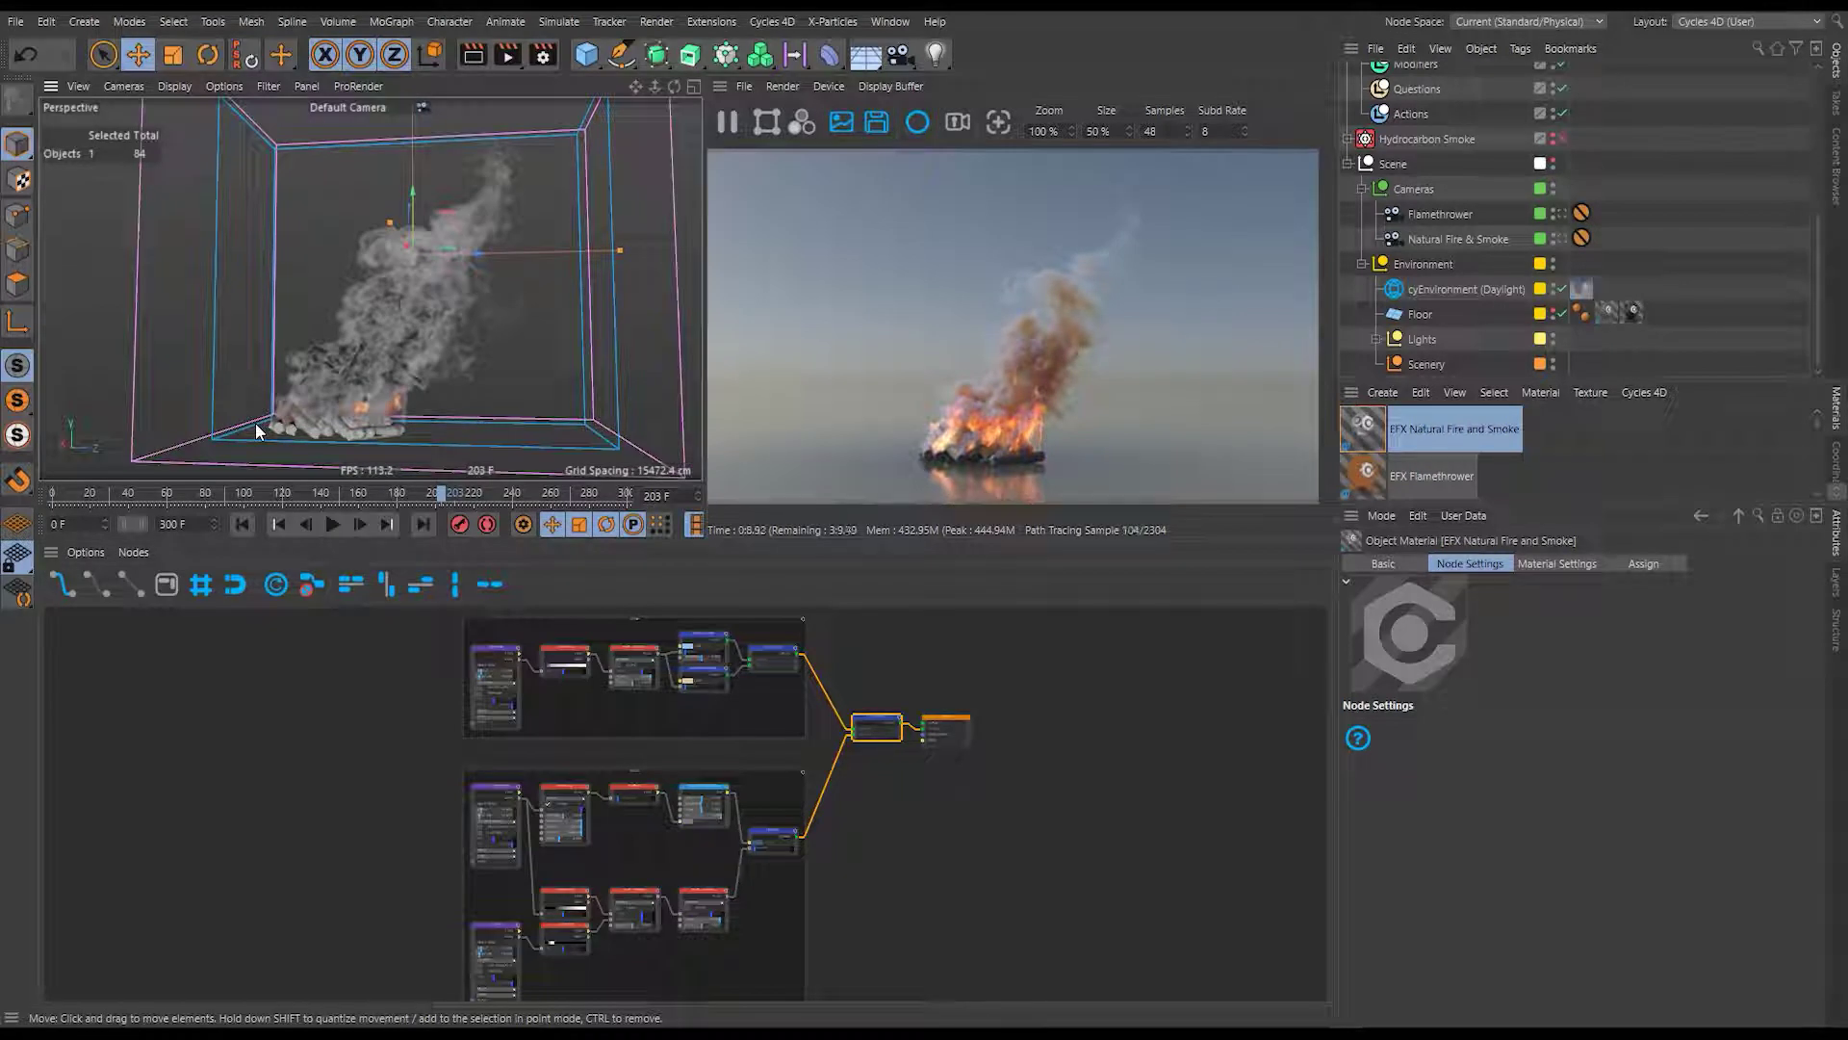
Open the render settings beside the preview and look over the Cycles 4D integrator and volume sampling options.
{"action": "left_click", "coordinate": [542, 55]}
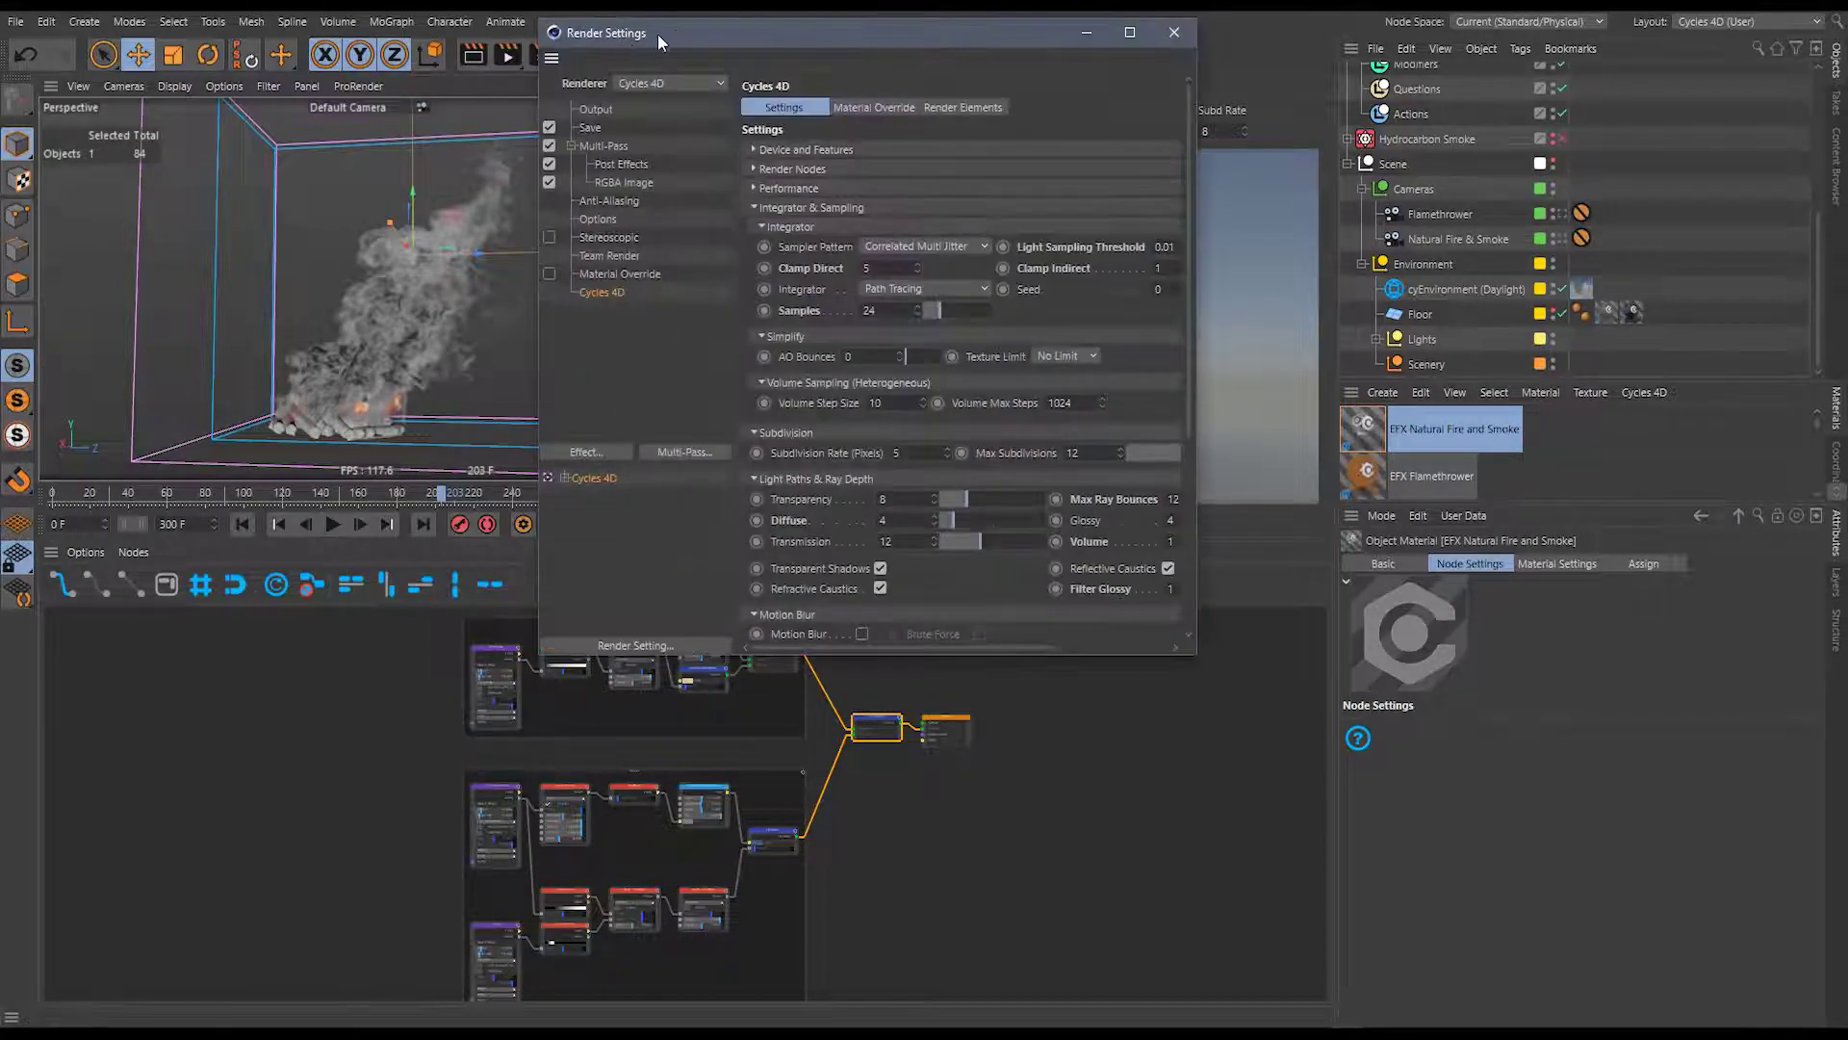
{"action": "left_click_drag", "start_coordinate": [657, 32], "coordinate": [1301, 368]}
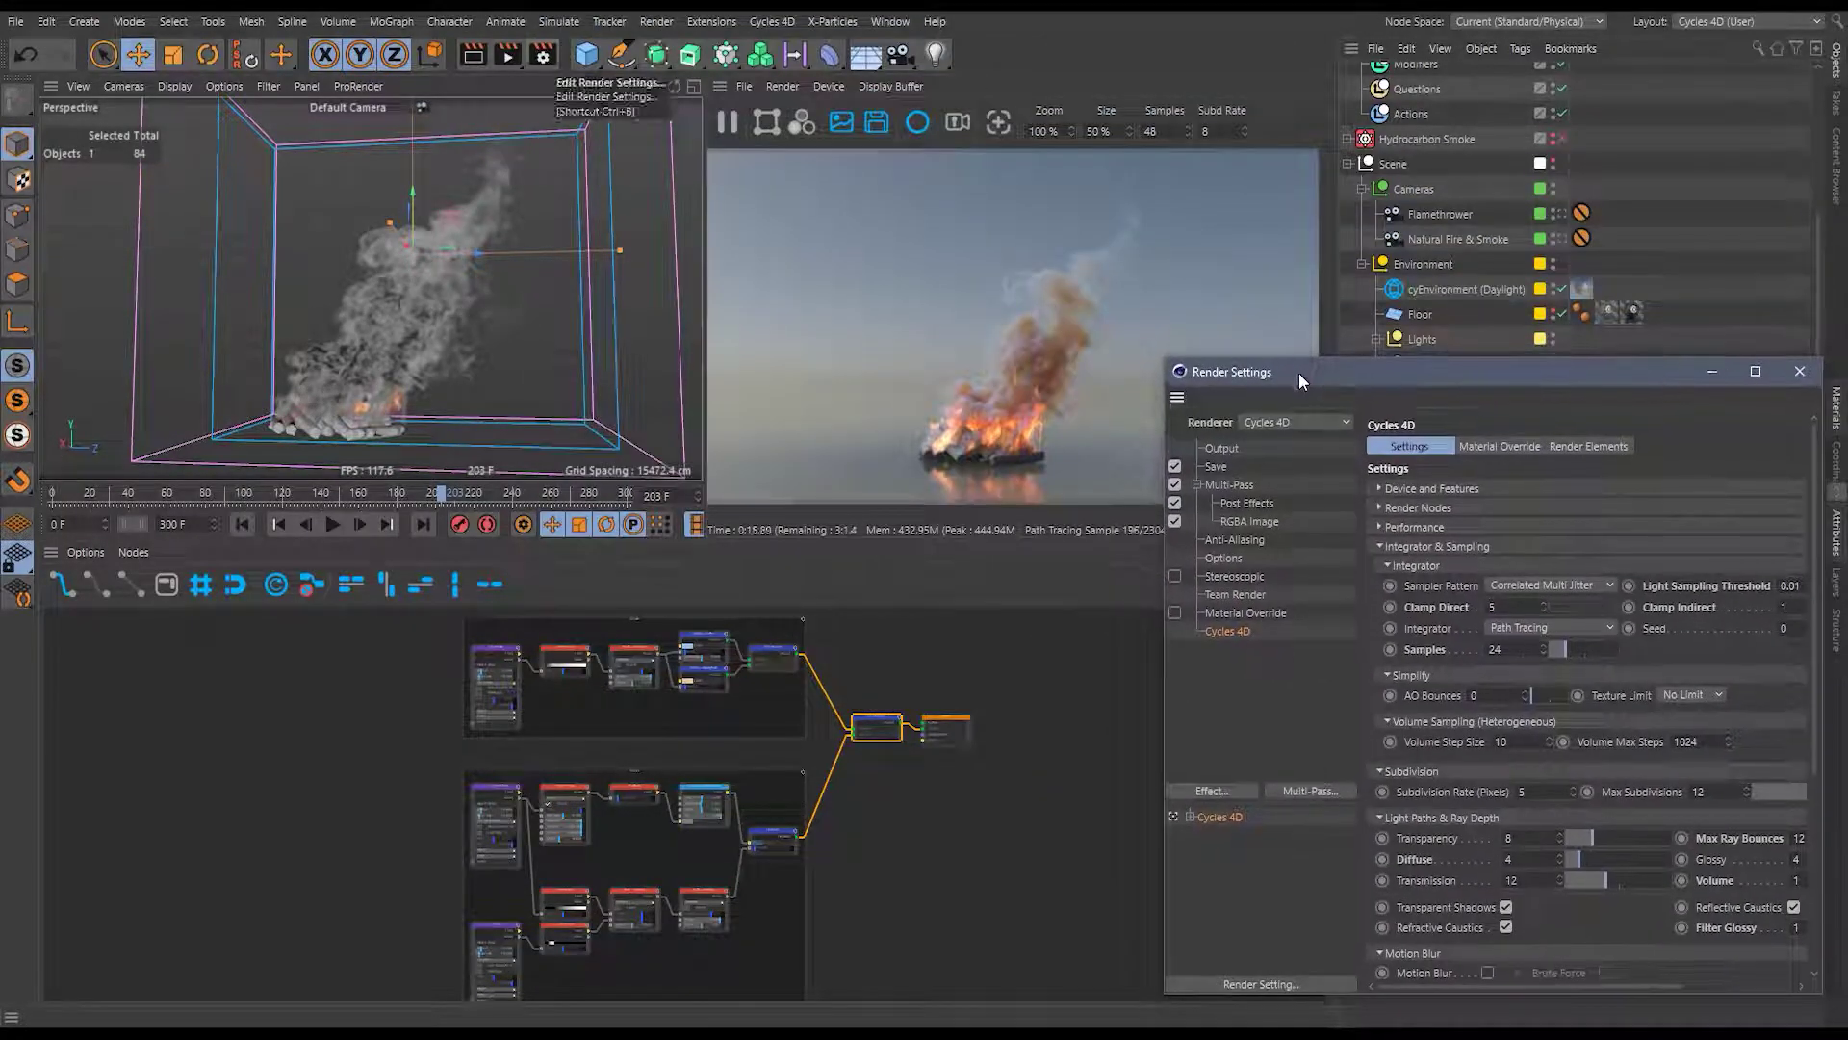
{"action": "left_click", "coordinate": [1236, 628]}
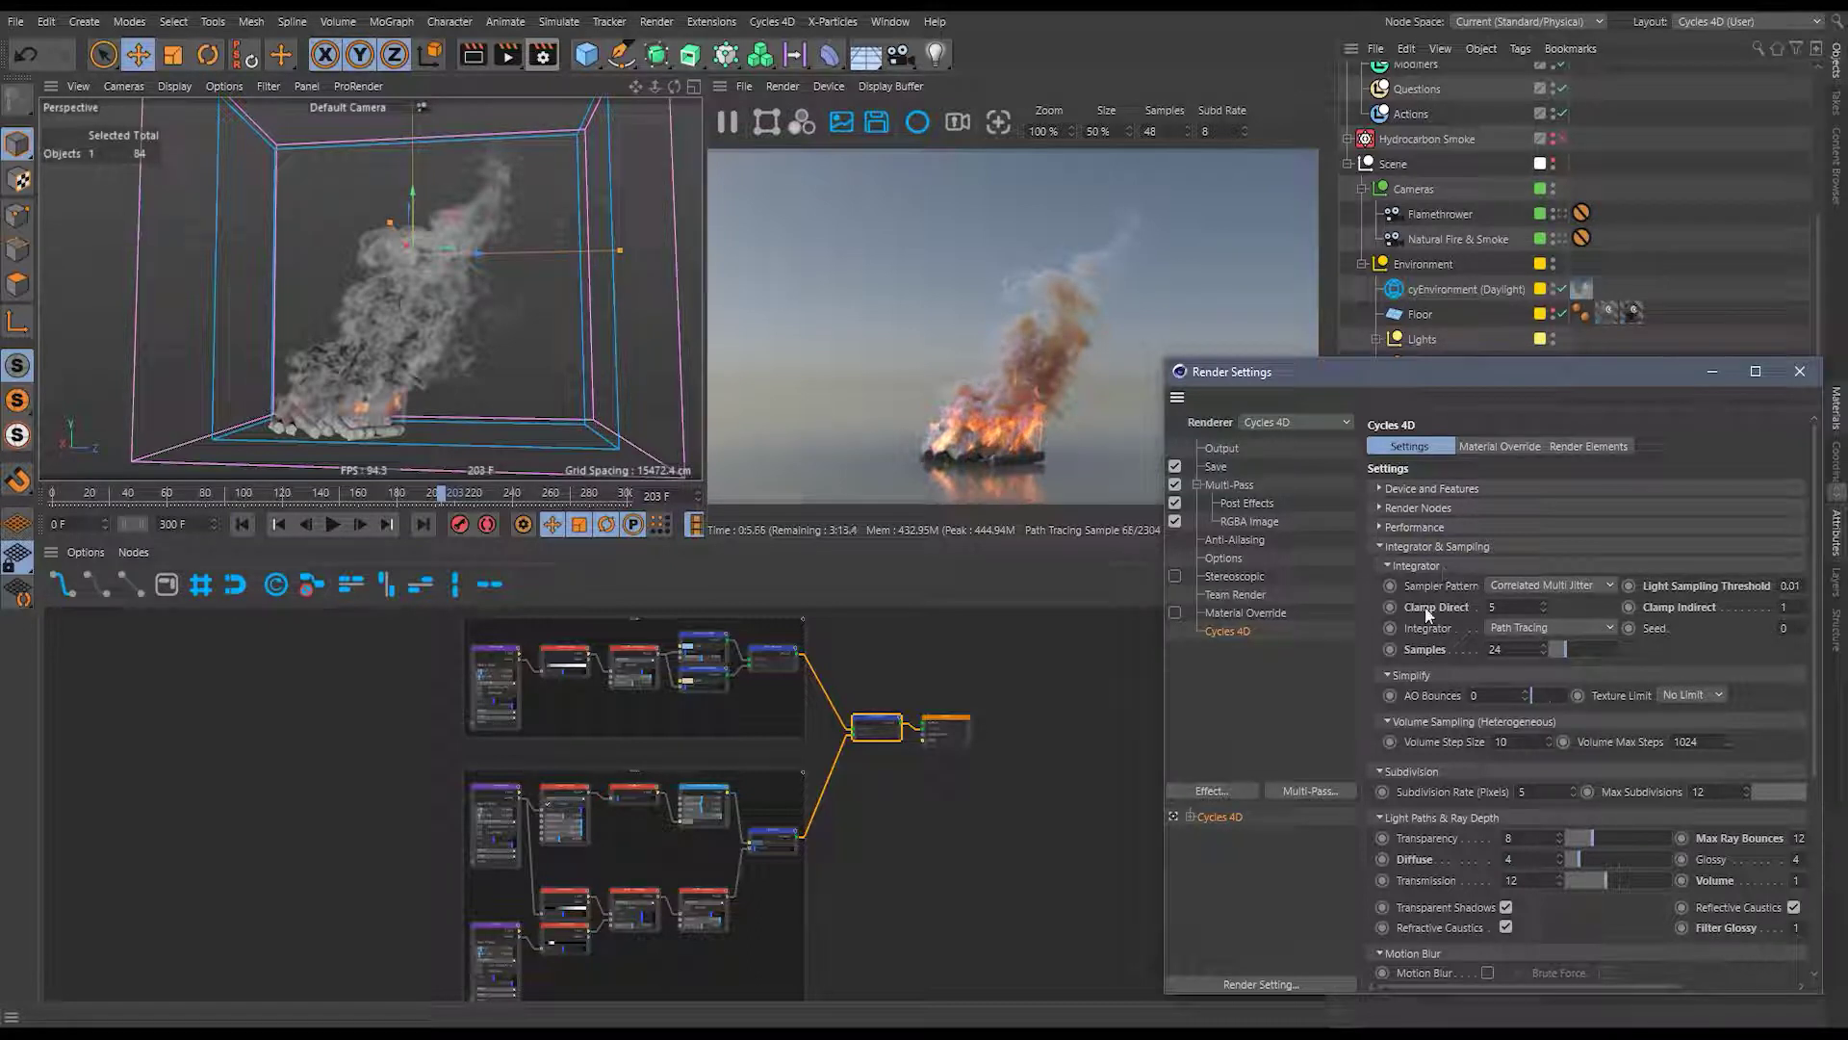
{"action": "scroll", "coordinate": [1711, 648], "scroll_direction": "down", "scroll_amount": 2}
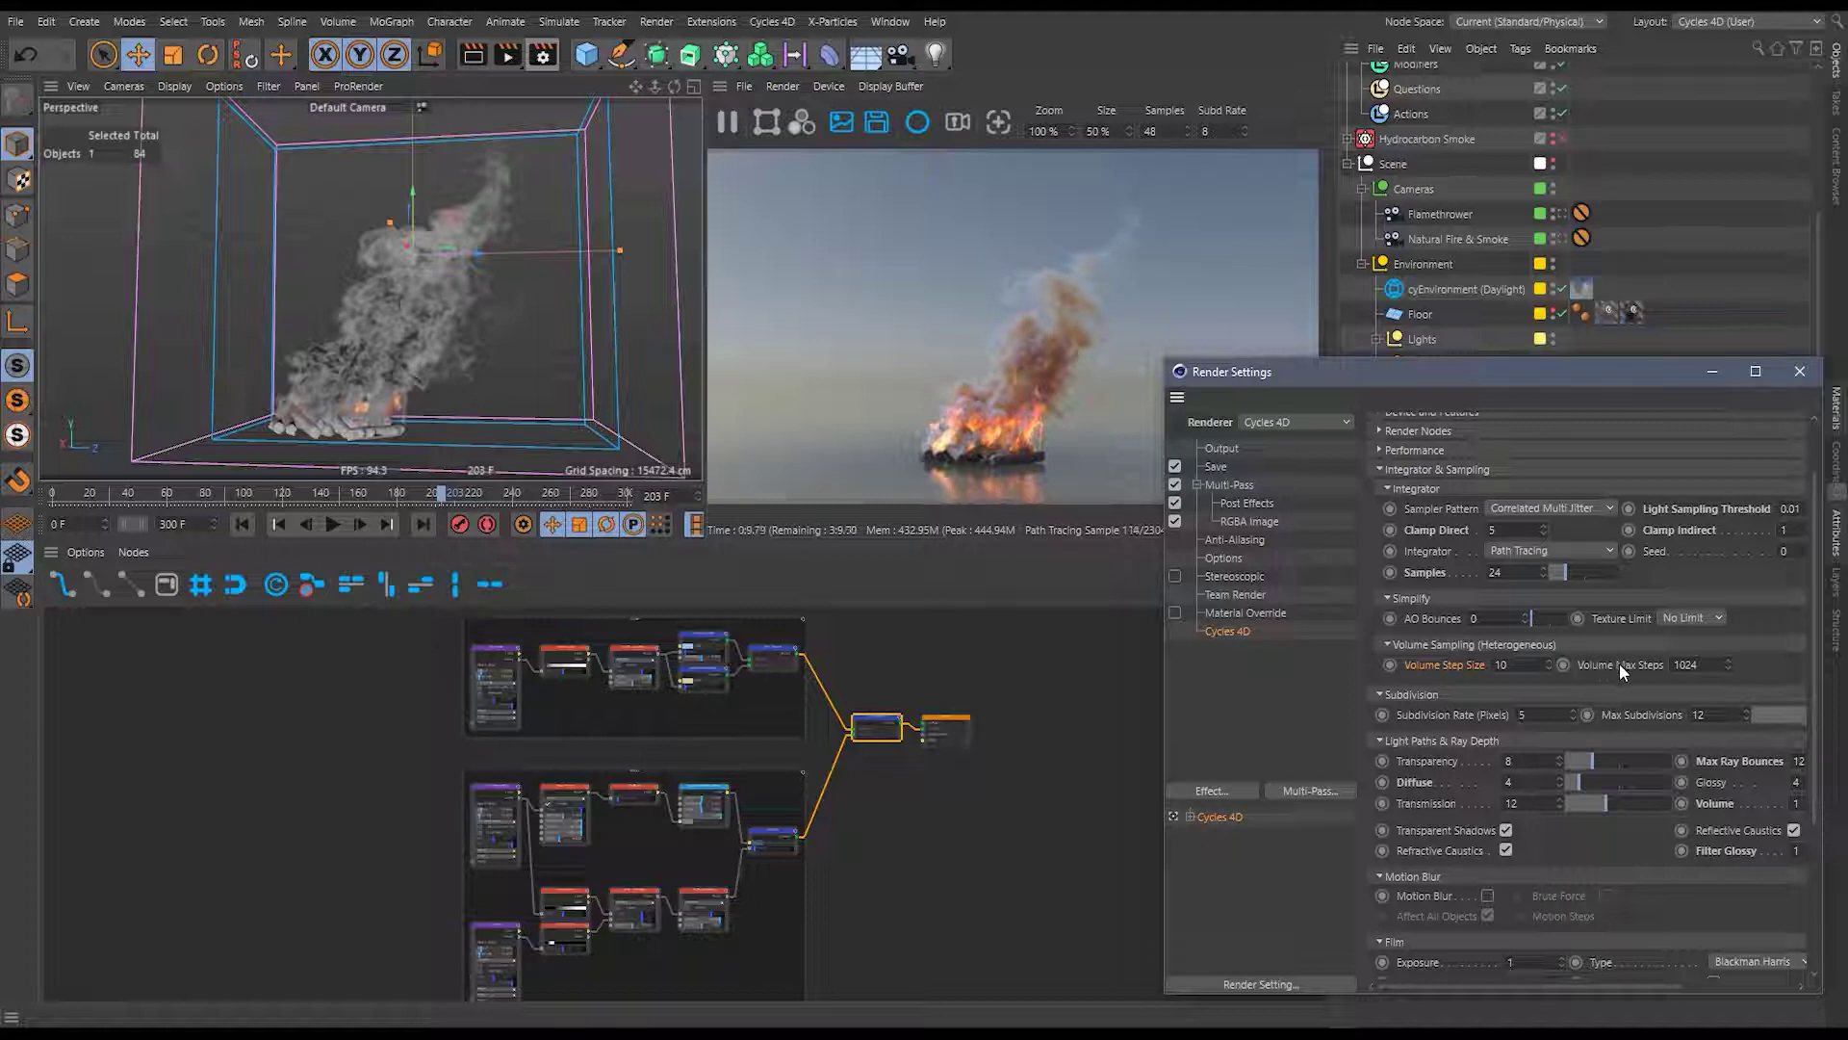
Try a Volume Step Size of 1 for the render, then restore it to 10.
{"action": "left_click", "coordinate": [1503, 664]}
{"action": "left_click", "coordinate": [1497, 664]}
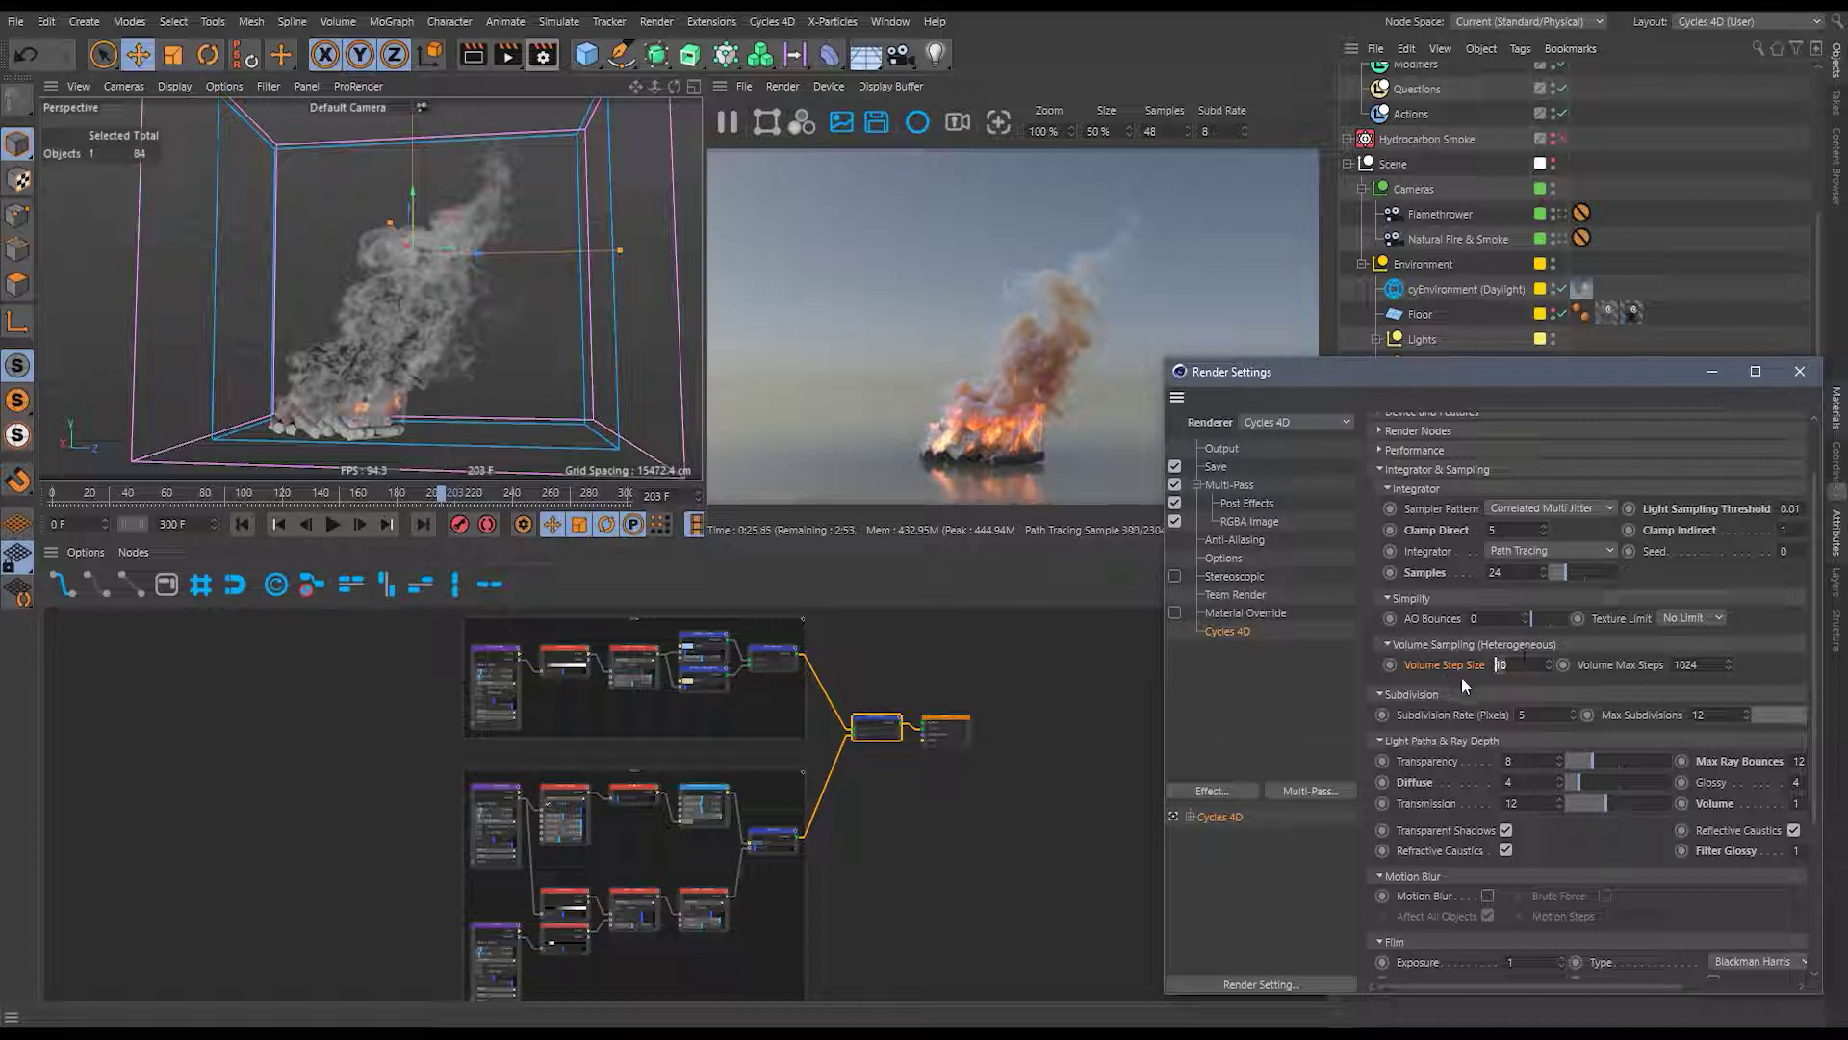
{"action": "type", "text": "1"}
{"action": "key", "text": "Return"}
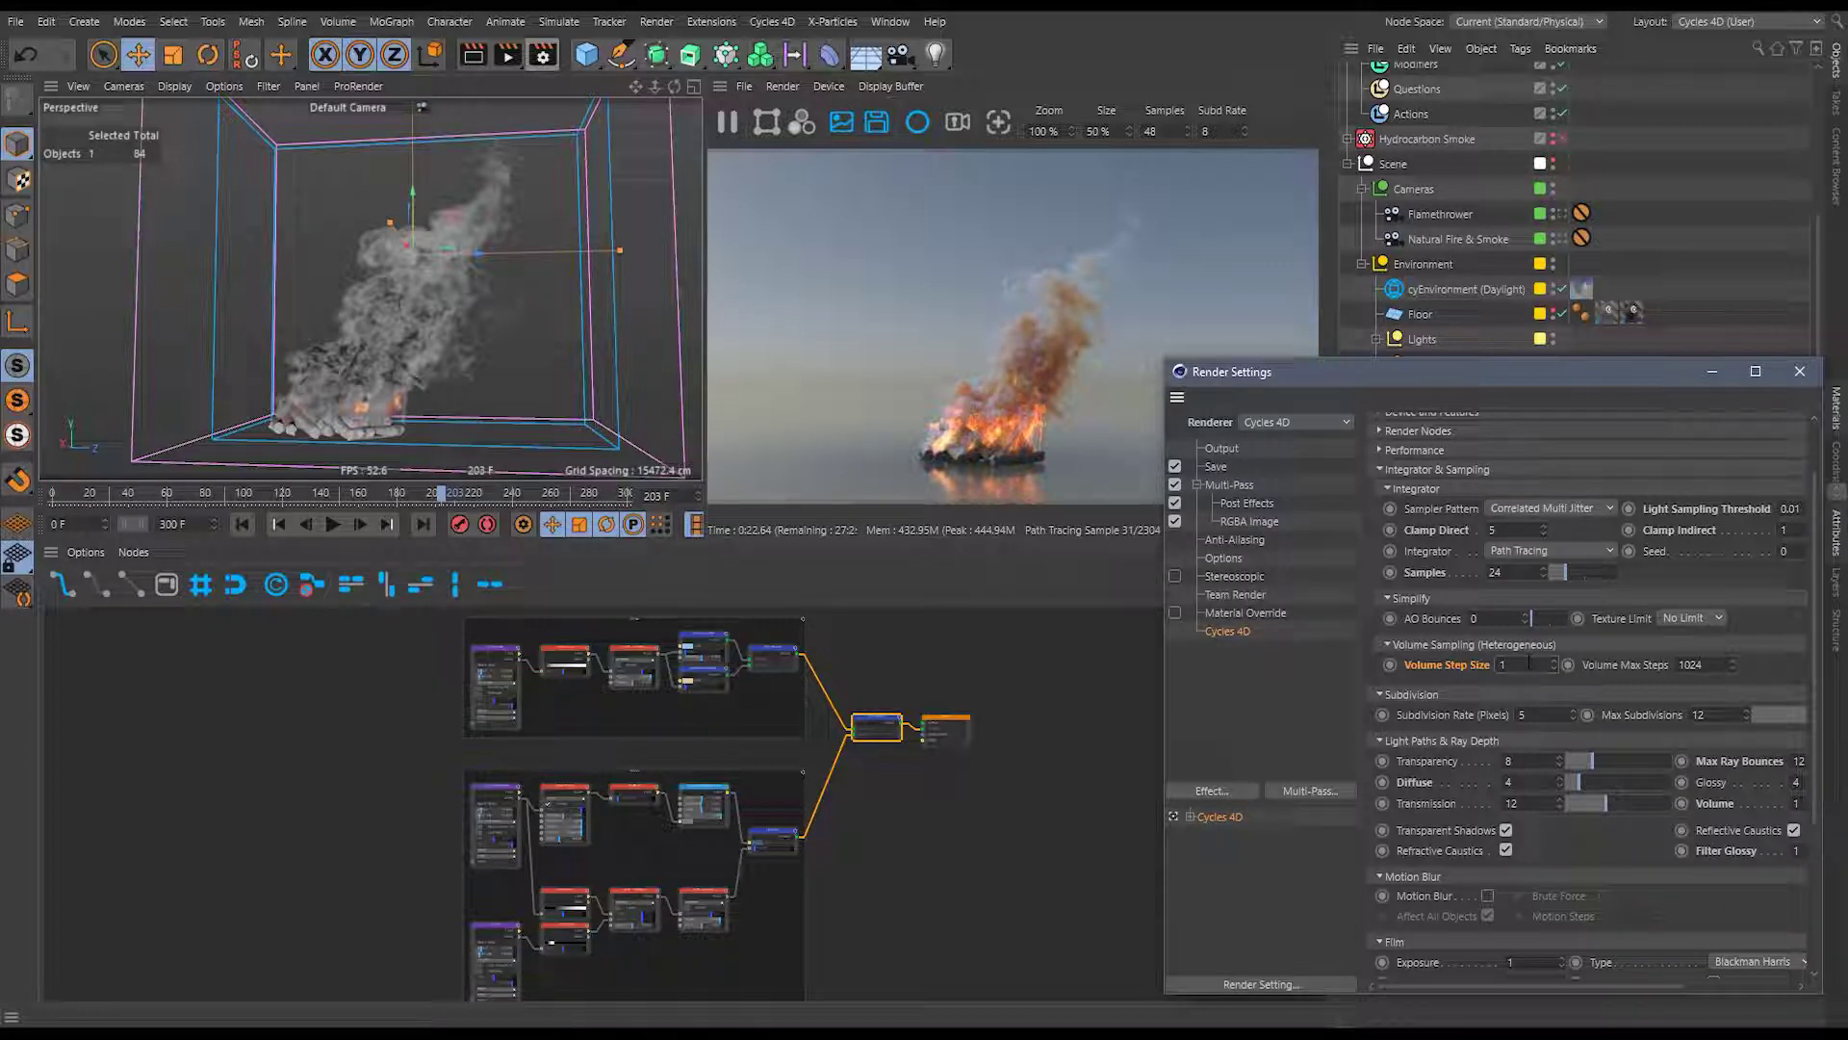
{"action": "type", "text": "0"}
{"action": "key", "text": "Return"}
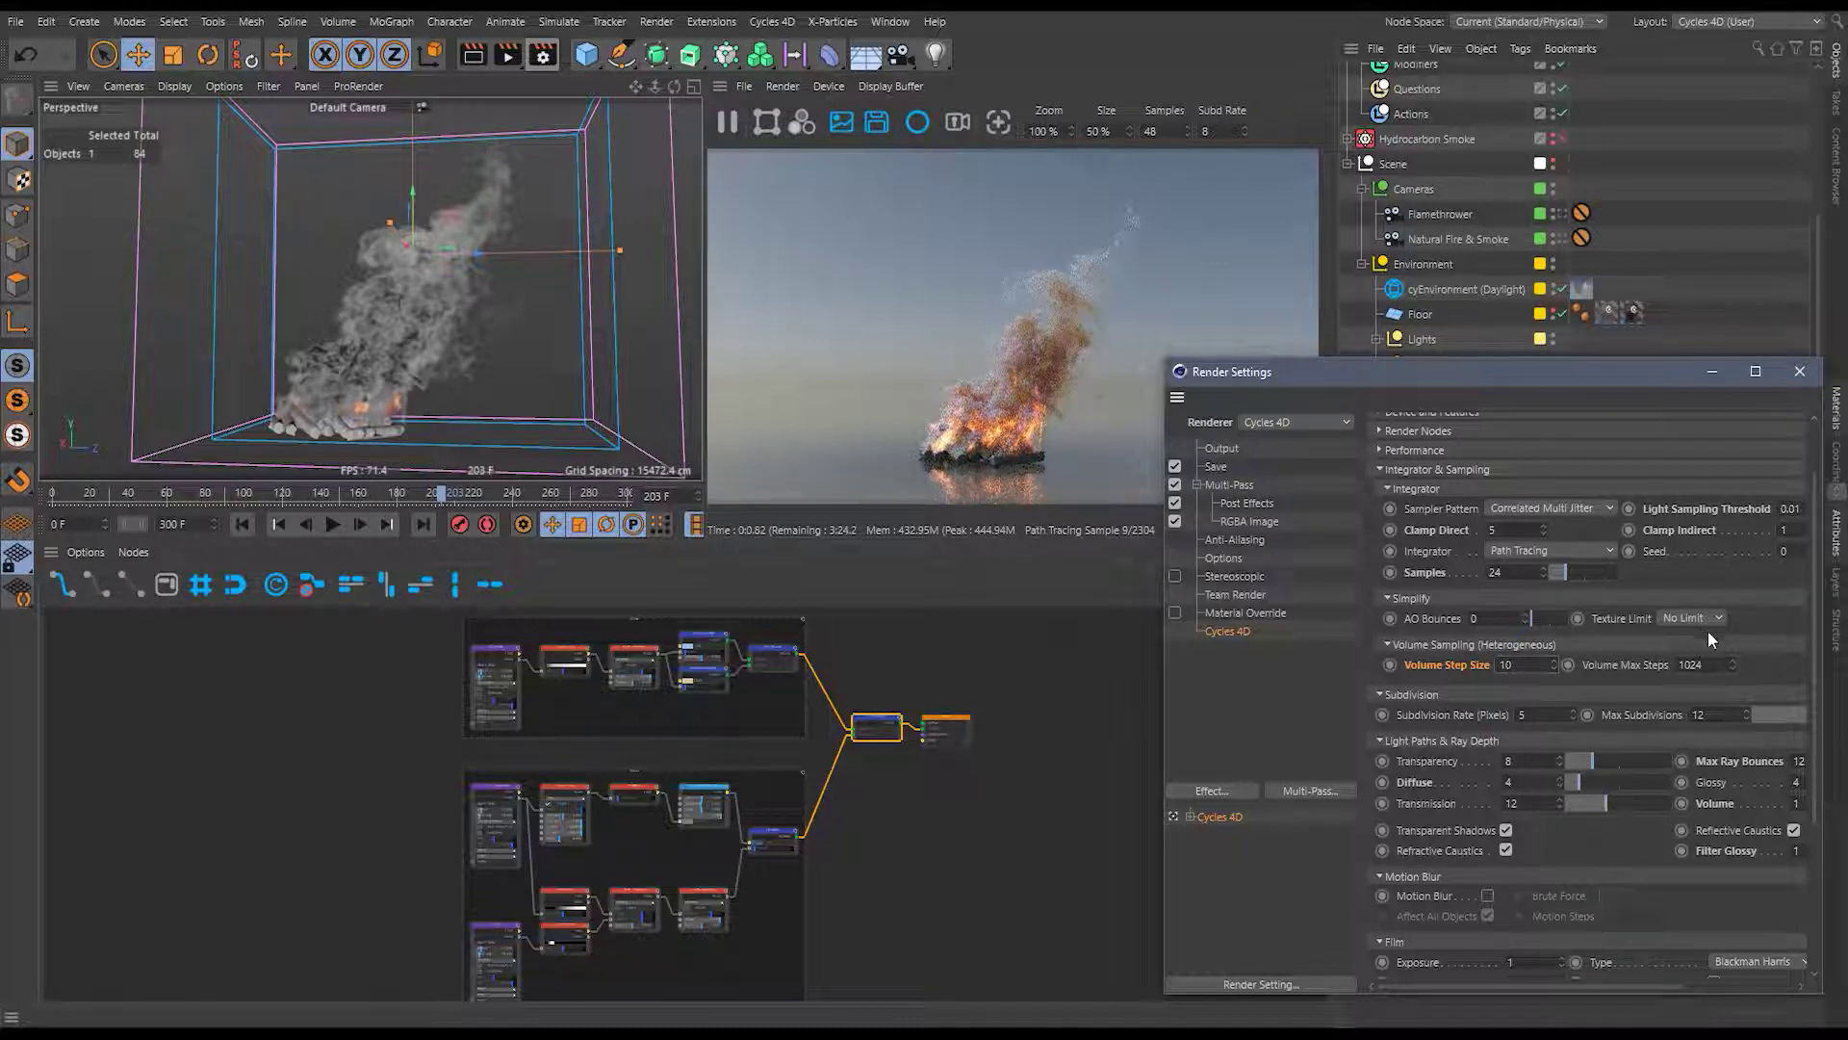
Widen the render settings, try Volume ray depths of 0 and 14, and return the depth to 1.
{"action": "middle_click_drag", "start_coordinate": [1708, 632], "coordinate": [1740, 498]}
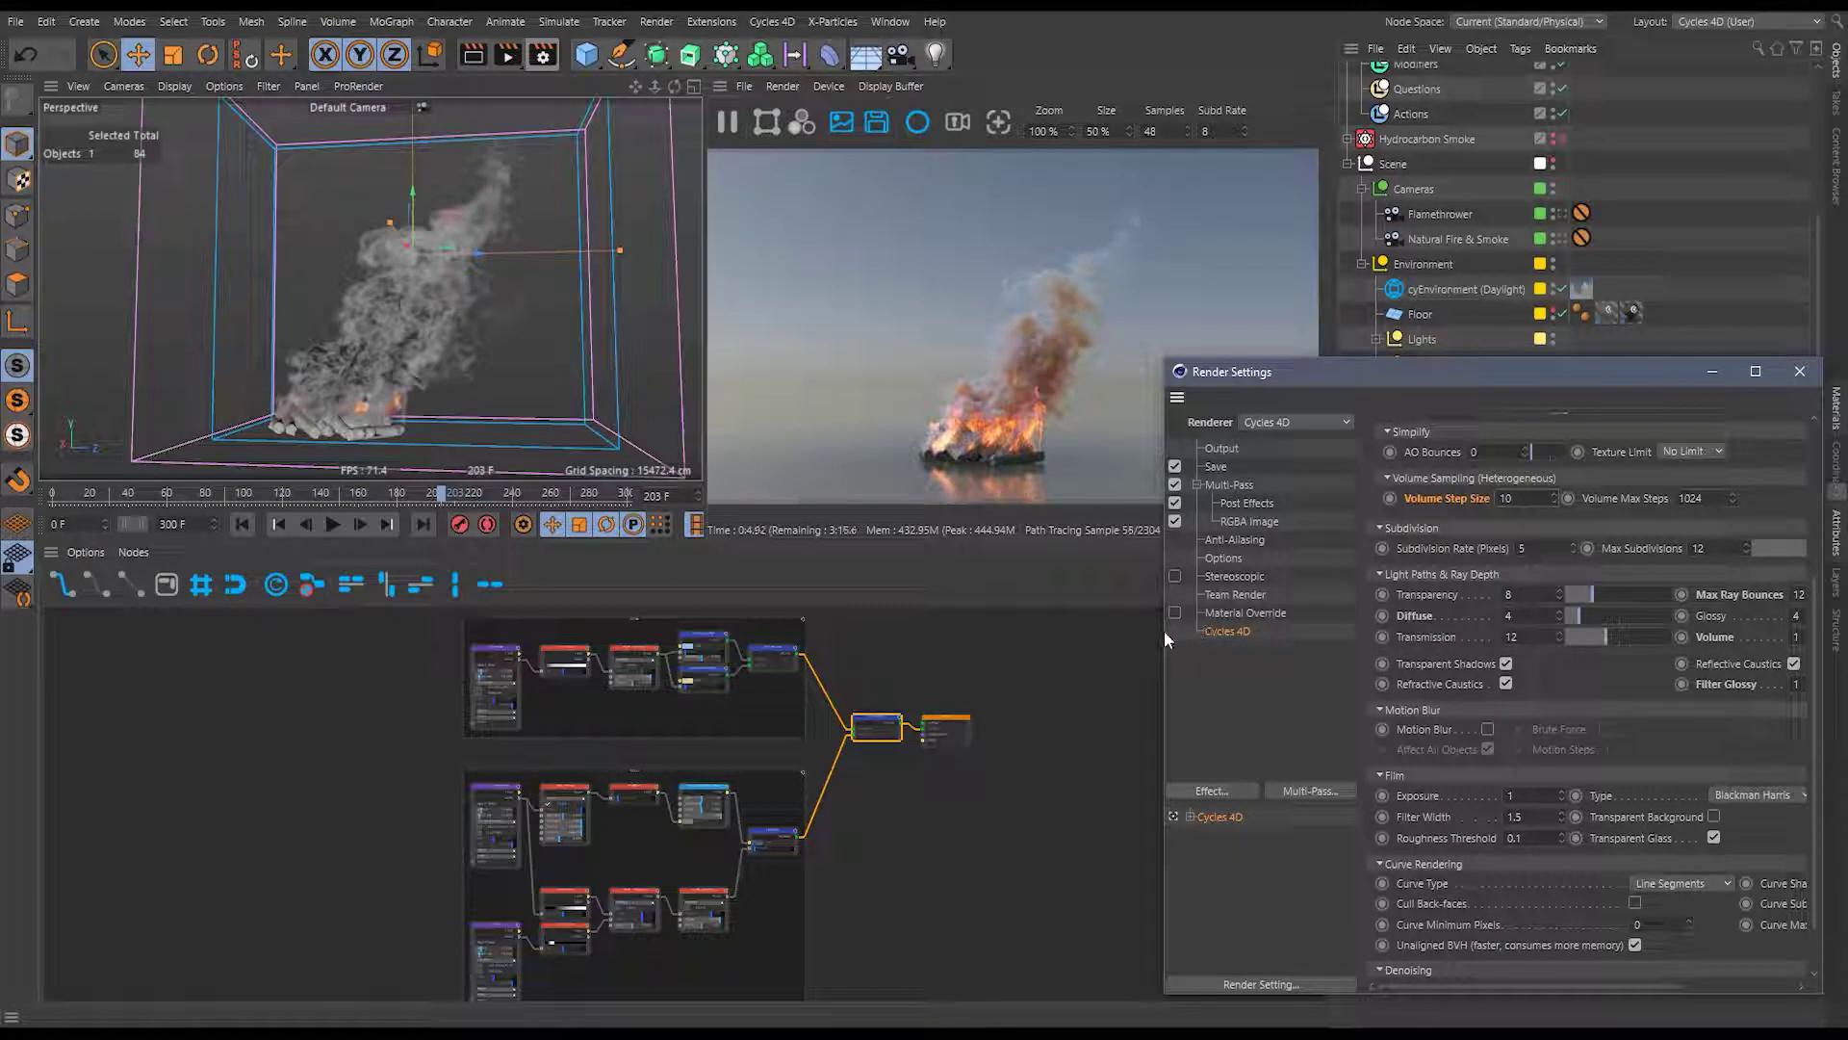
{"action": "left_click_drag", "start_coordinate": [1164, 631], "coordinate": [1061, 631]}
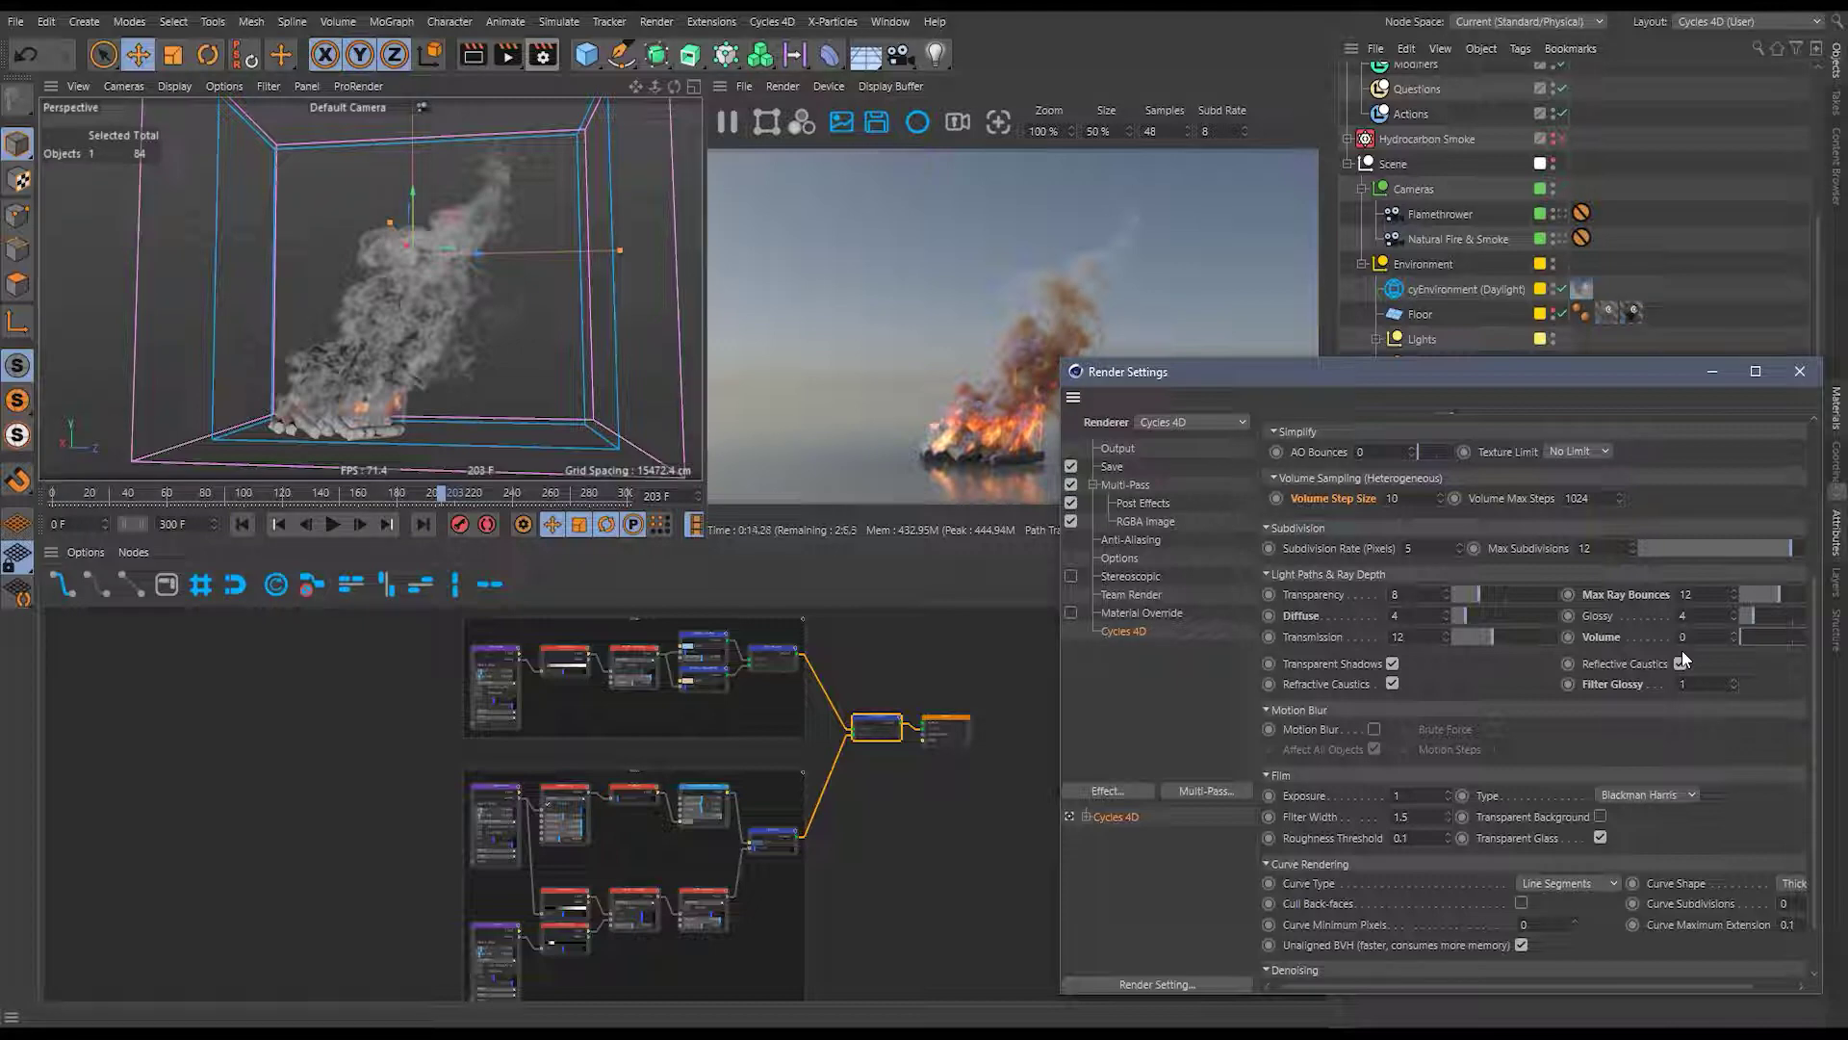
{"action": "left_click_drag", "start_coordinate": [1769, 631], "coordinate": [1784, 638]}
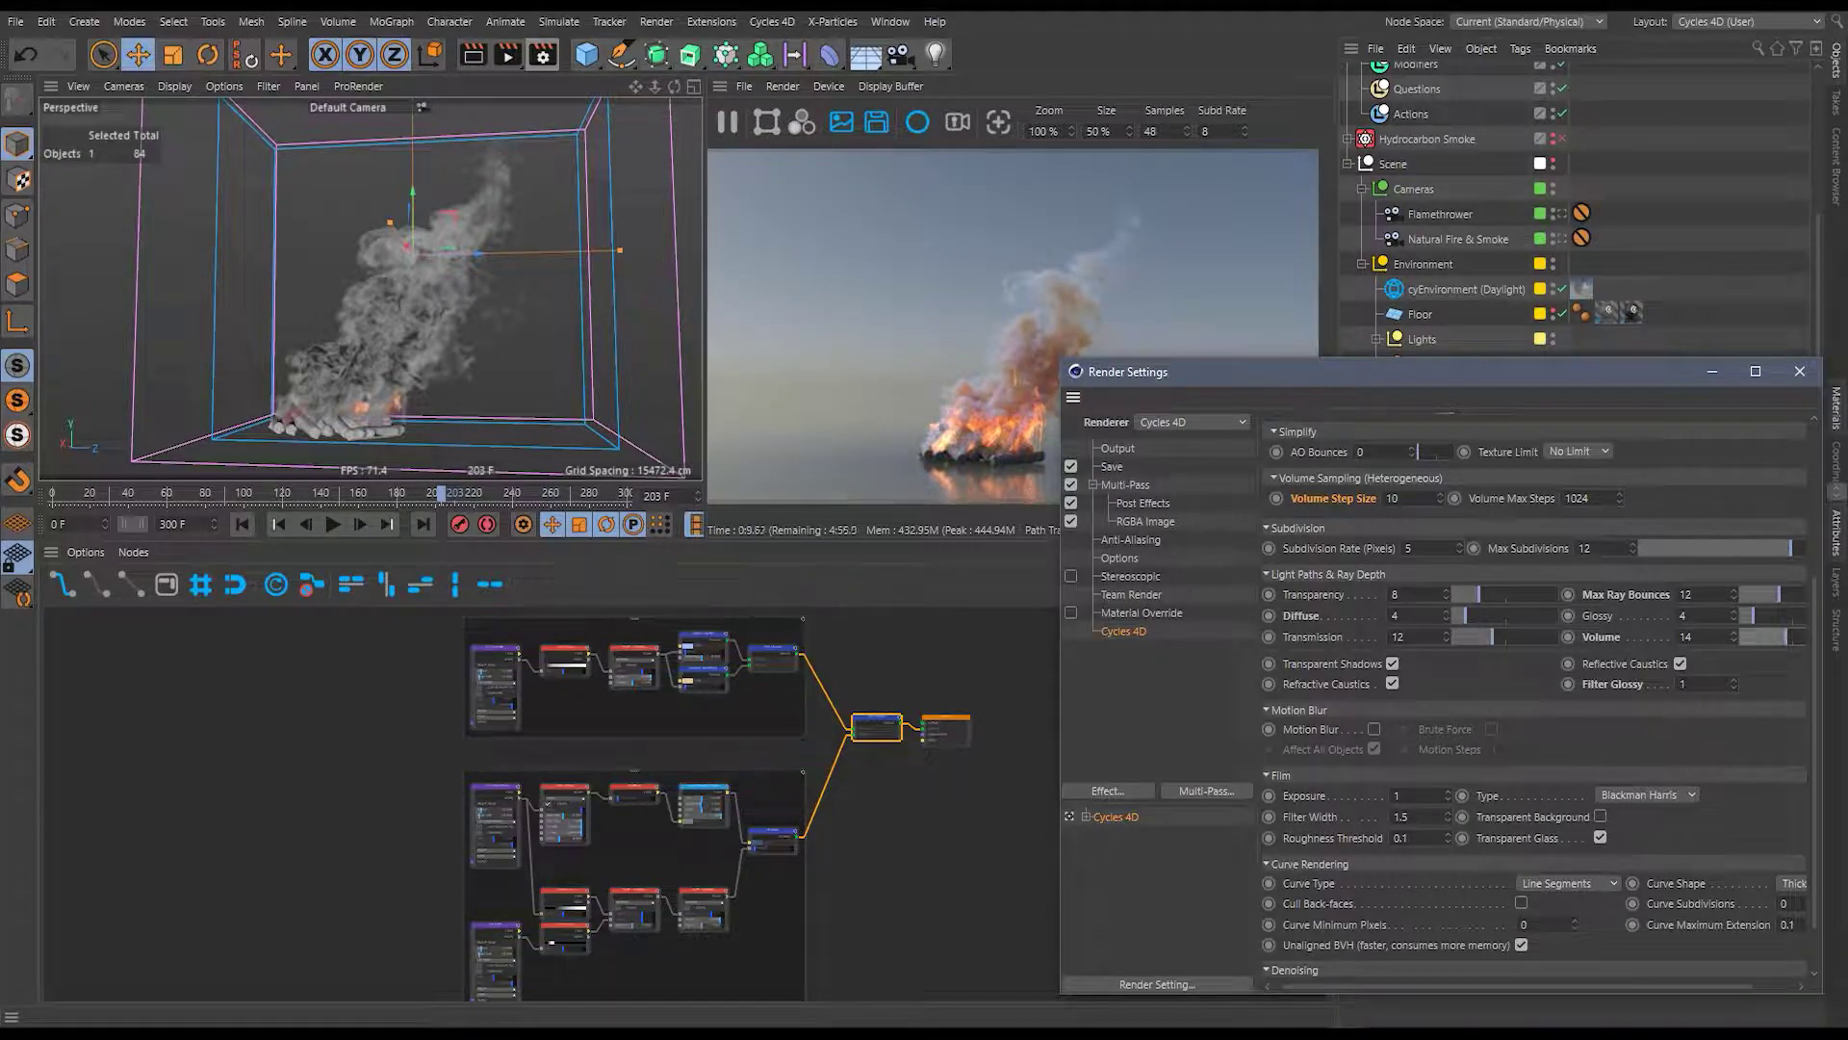
{"action": "double_click", "coordinate": [1690, 636]}
{"action": "type", "text": "1"}
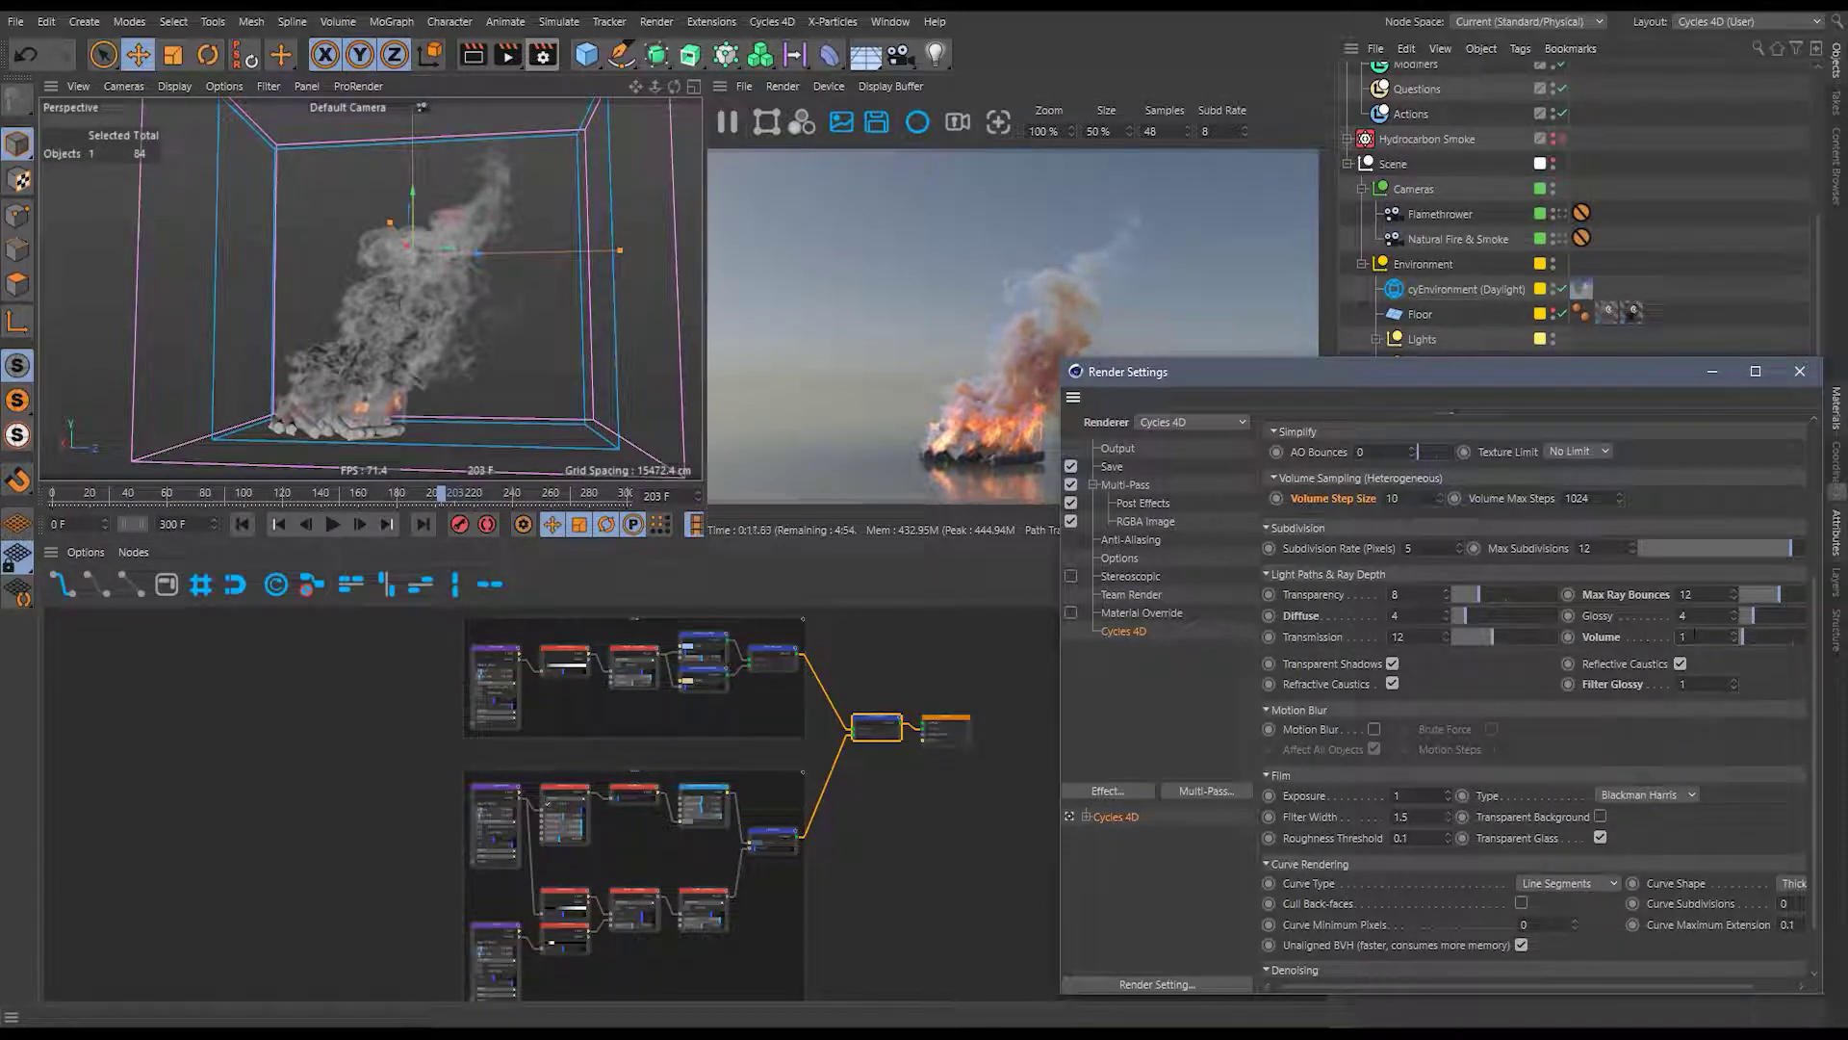
{"action": "key", "text": "Return"}
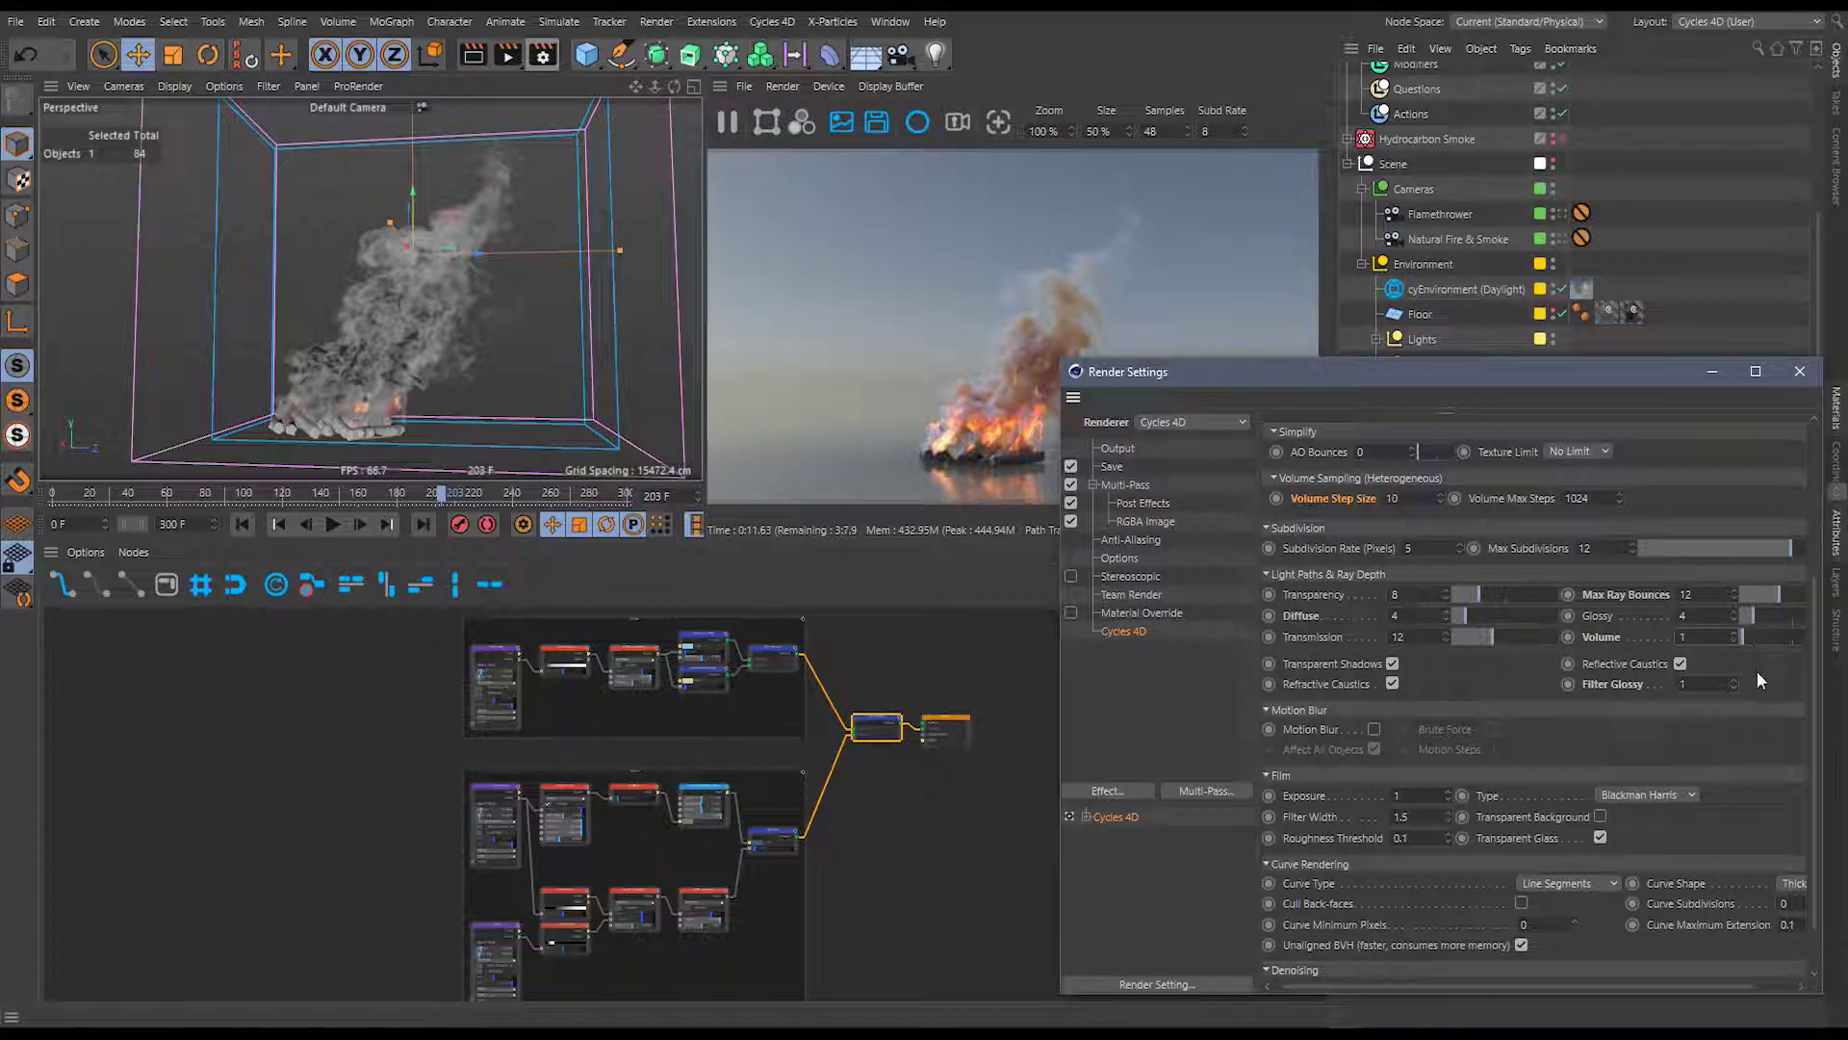
Try Clamp Direct values of 1 and 0.5 in the Cycles 4D integrator and close the render settings.
{"action": "scroll", "coordinate": [1757, 672], "scroll_direction": "up", "scroll_amount": 5}
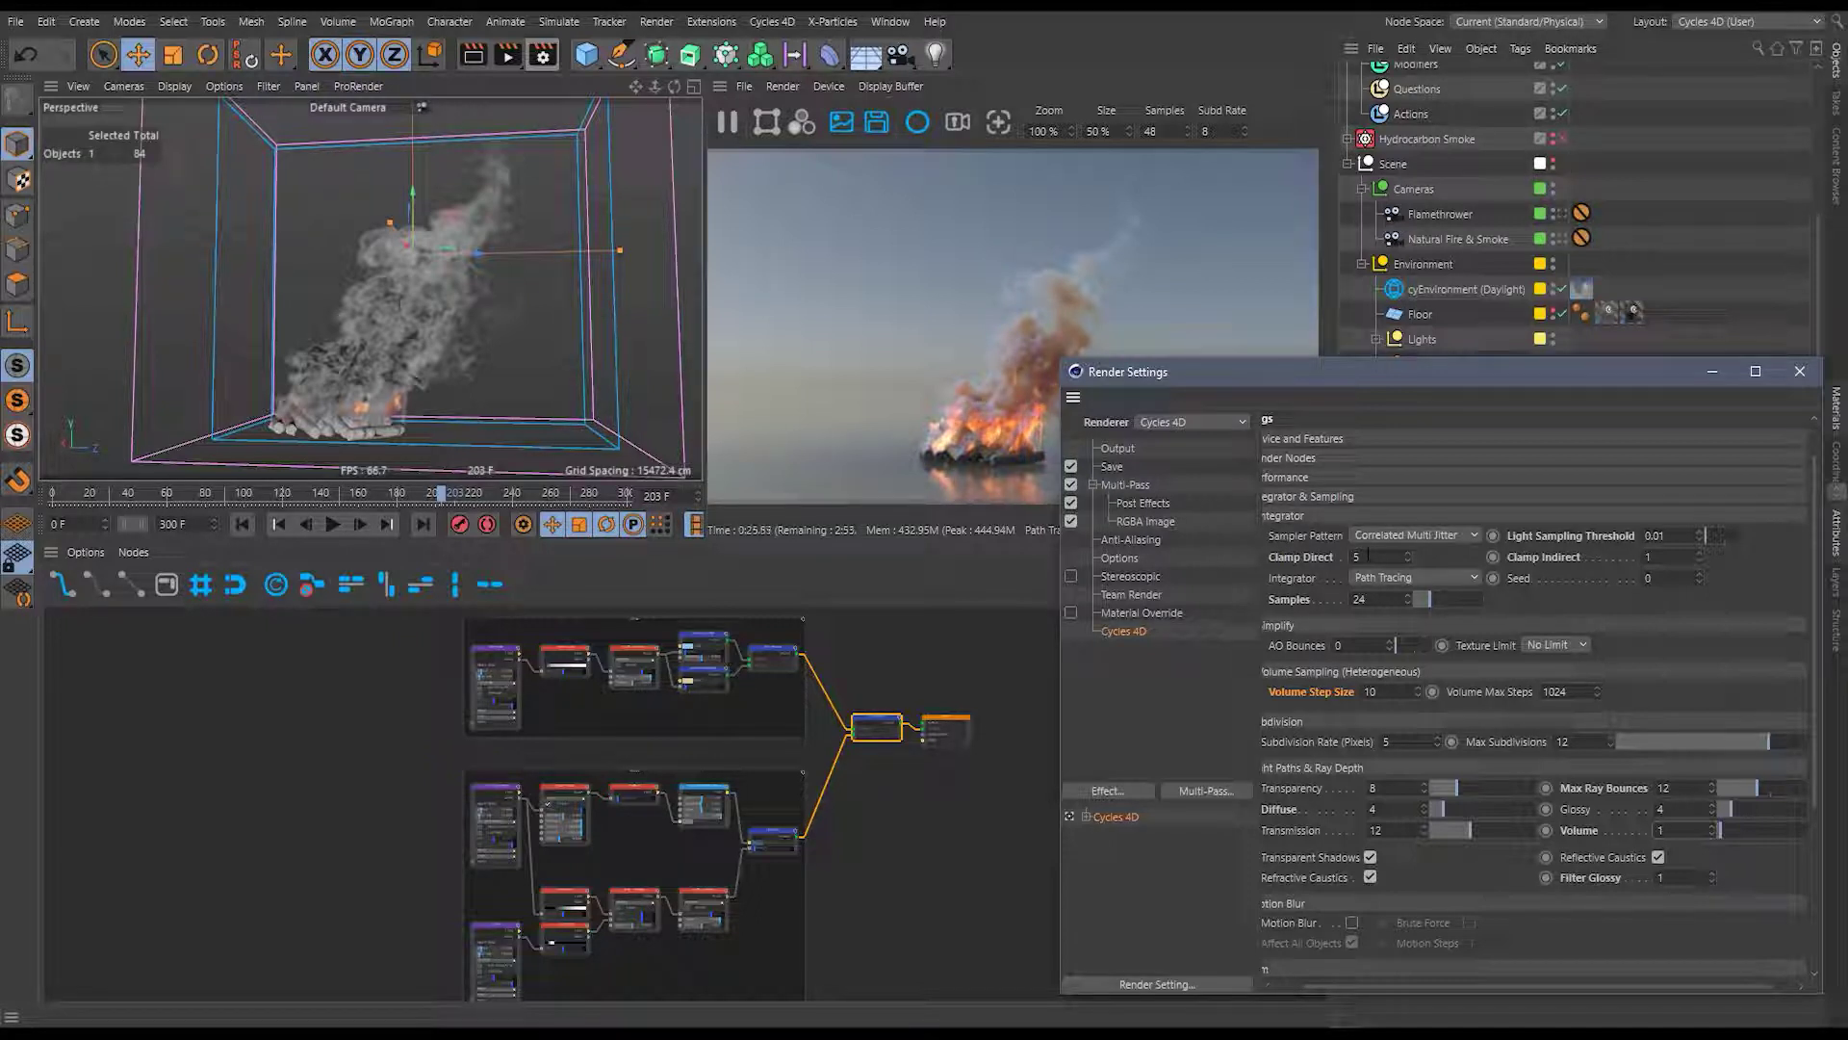
{"action": "key", "text": "BackSpace"}
{"action": "type", "text": "1"}
{"action": "key", "text": "Return"}
{"action": "key", "text": "BackSpace"}
{"action": "type", "text": "2"}
{"action": "key", "text": "BackSpace"}
{"action": "type", "text": "0.5"}
{"action": "key", "text": "Return"}
{"action": "left_click", "coordinate": [1800, 374]}
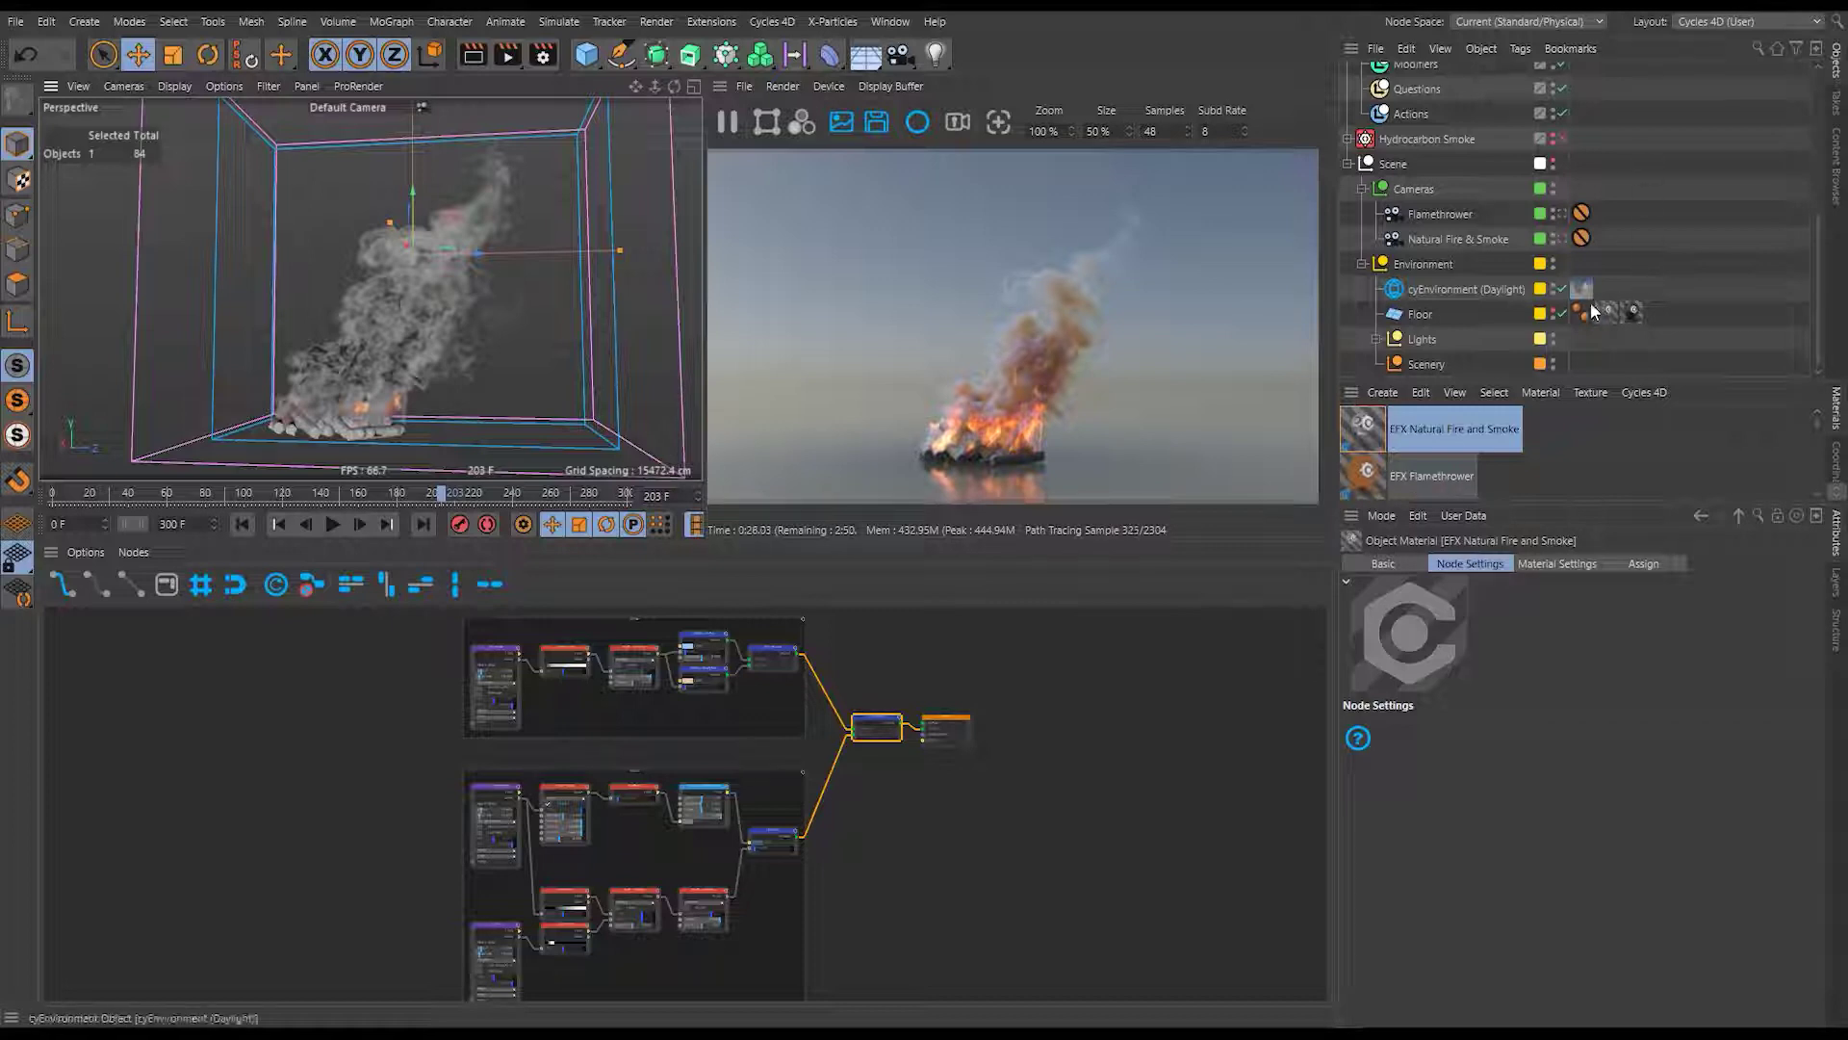
Disable cyEnvironment (Daylight) and bring up the coordinates of the Rotation Offset null inside the Lights group.
{"action": "left_click", "coordinate": [1565, 288]}
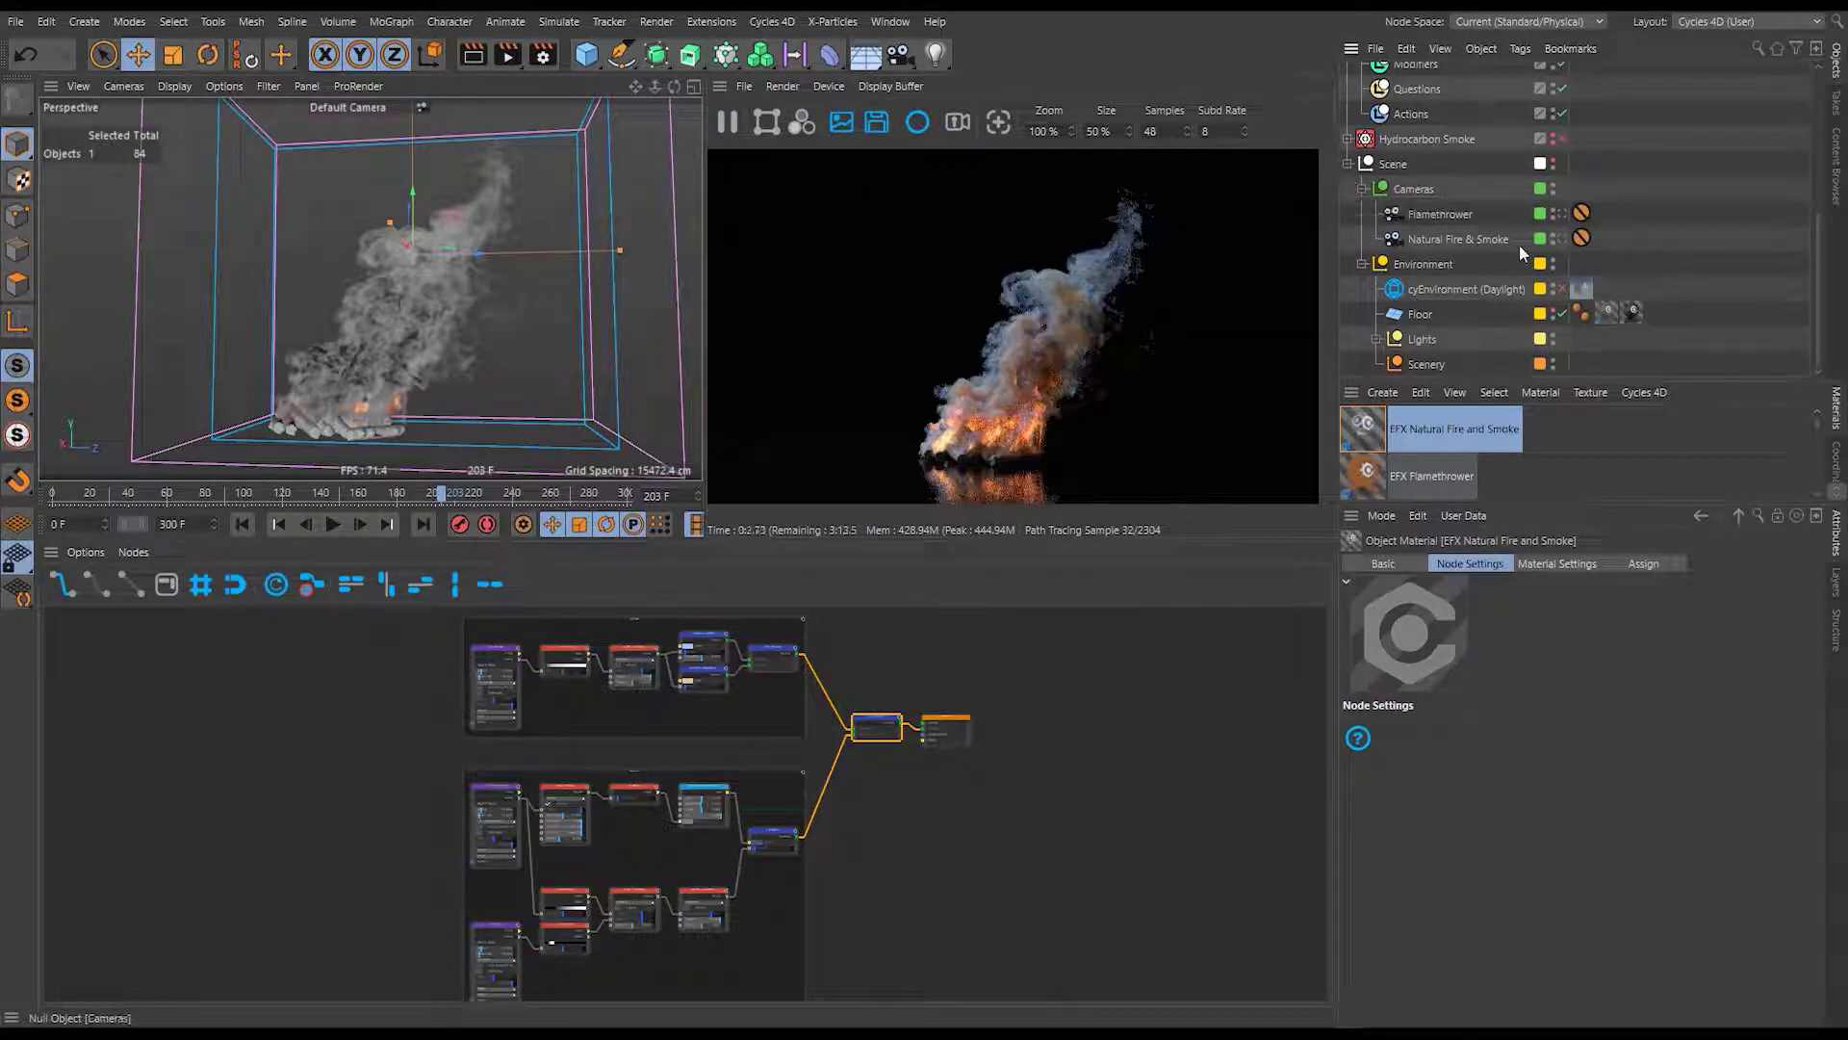
{"action": "scroll", "coordinate": [1571, 200], "scroll_direction": "up", "scroll_amount": 4}
{"action": "scroll", "coordinate": [1571, 199], "scroll_direction": "down", "scroll_amount": 4}
{"action": "left_click", "coordinate": [1416, 345]}
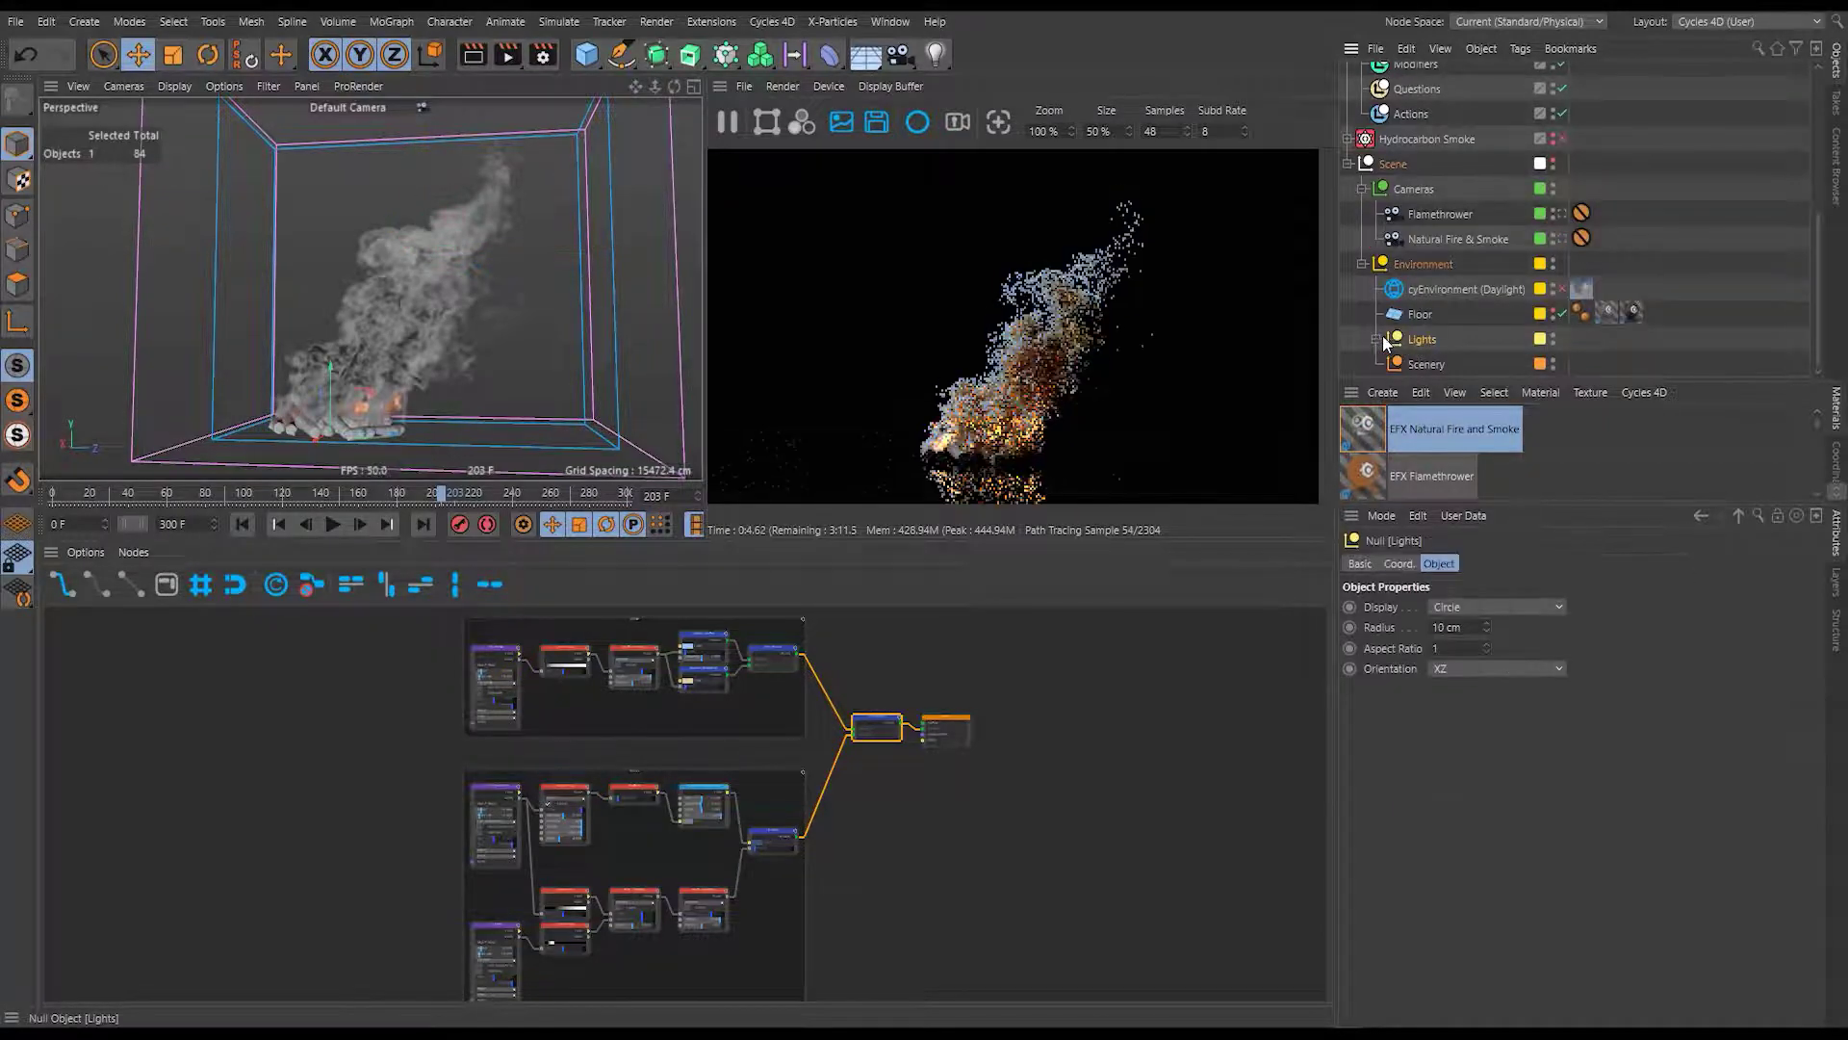
{"action": "left_click", "coordinate": [1375, 339]}
{"action": "left_click", "coordinate": [1444, 365]}
{"action": "left_click", "coordinate": [1400, 564]}
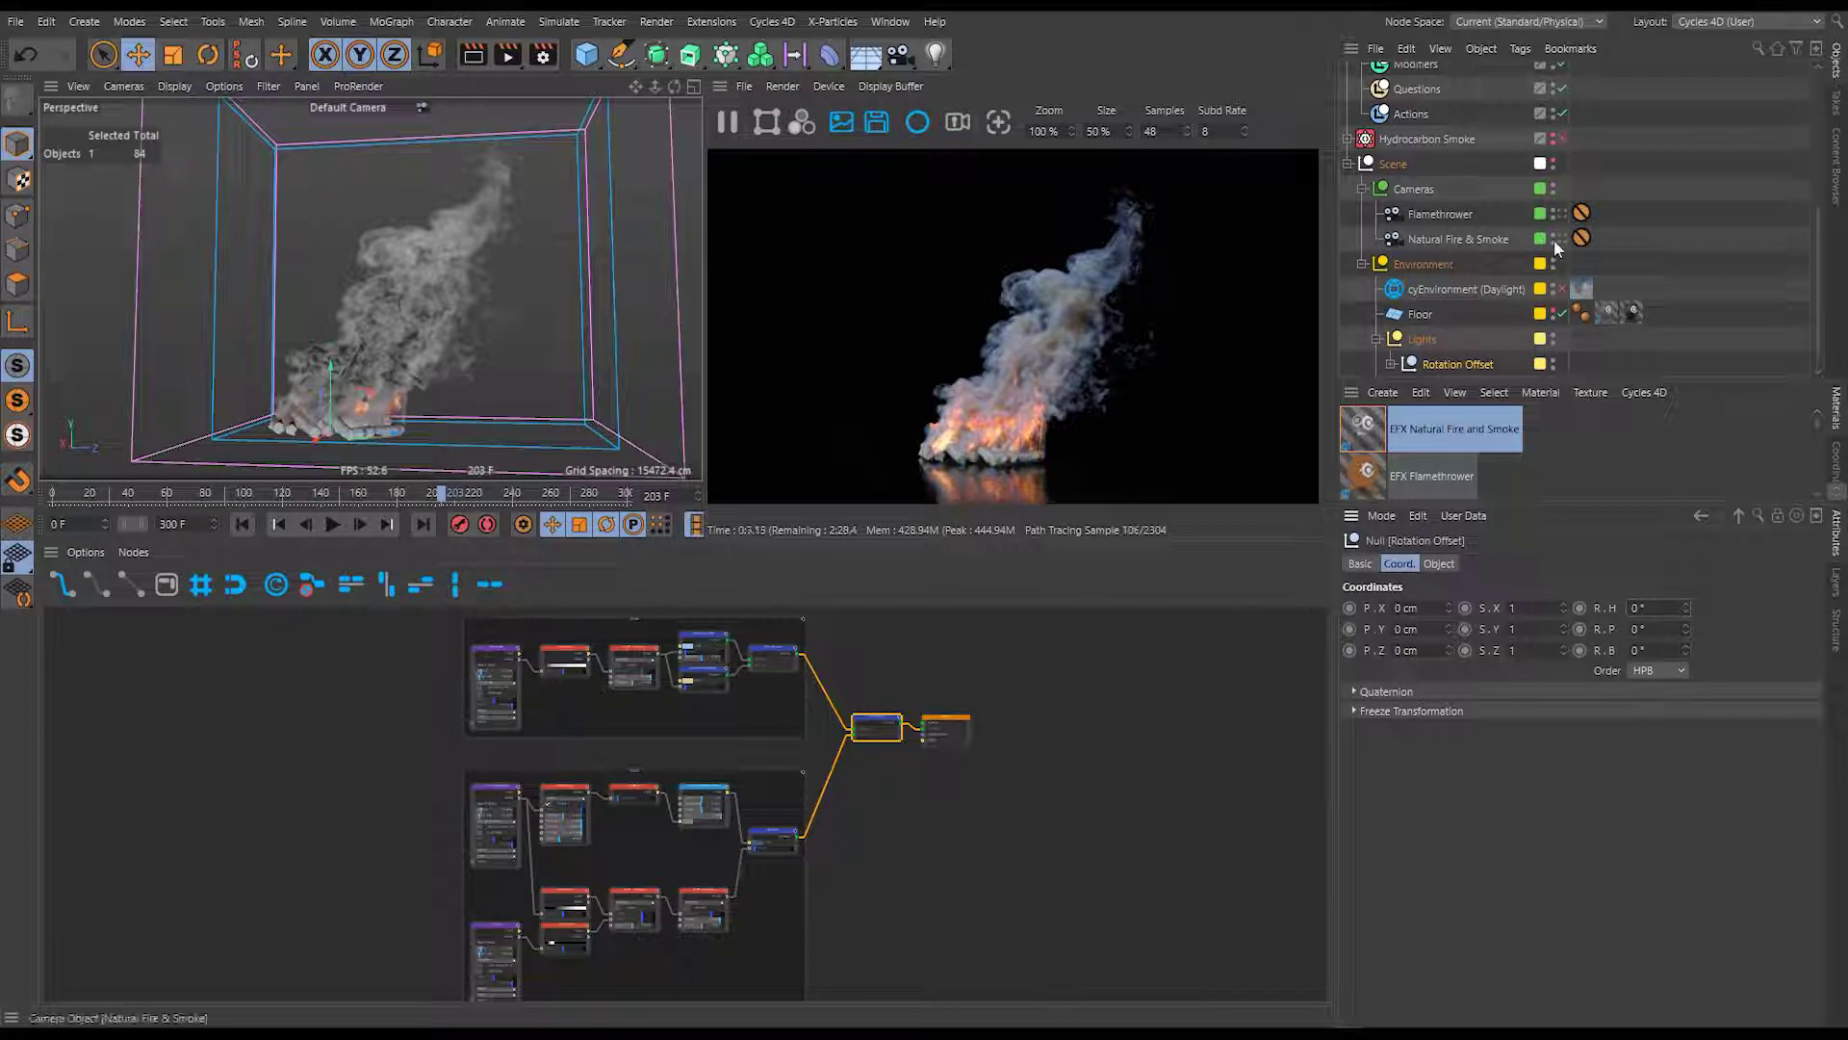
Disable the Natural Fire & Smoke system, collapse its hierarchy and hide it.
{"action": "scroll", "coordinate": [1555, 239], "scroll_direction": "up", "scroll_amount": 5}
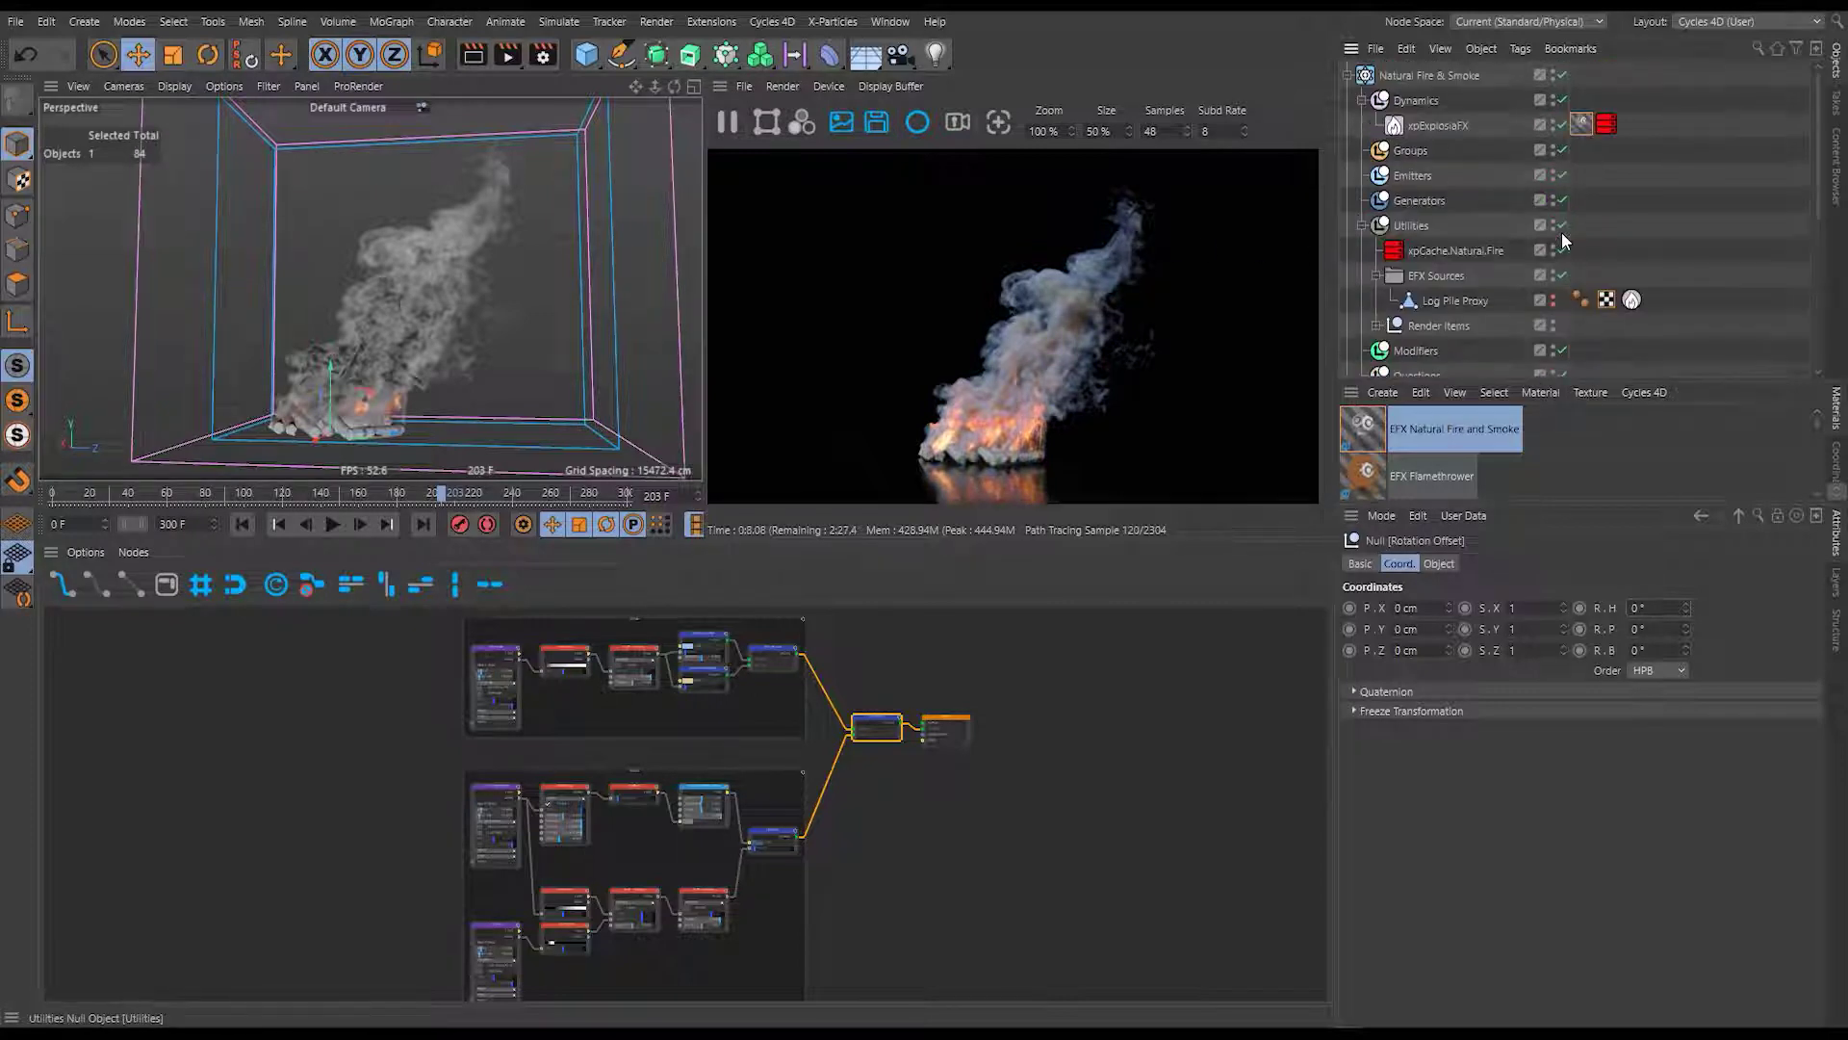
{"action": "left_click", "coordinate": [1562, 75]}
{"action": "left_click", "coordinate": [1346, 75]}
{"action": "left_click", "coordinate": [1551, 75]}
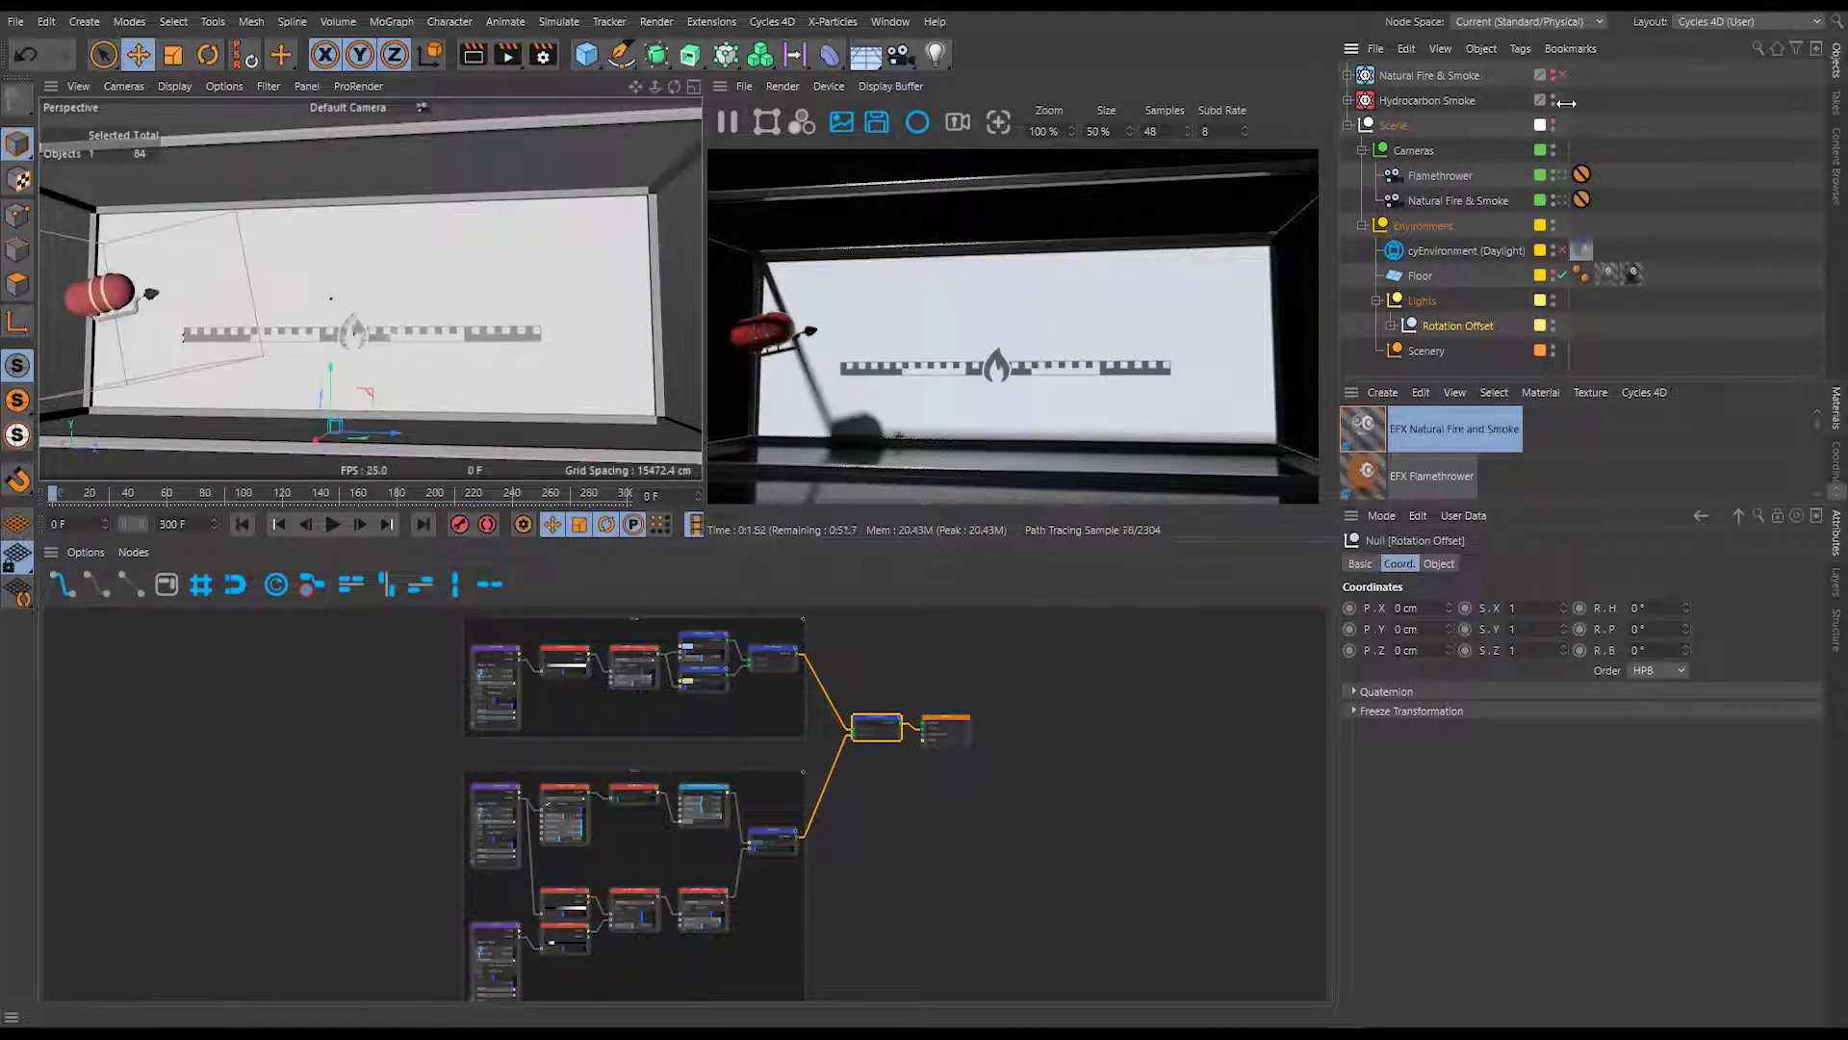
Enable the Hydrocarbon Smoke system and expand its Dynamics and Emitters hierarchy down to the Flamethrower nozzle's emitter.
{"action": "left_click", "coordinate": [1562, 101]}
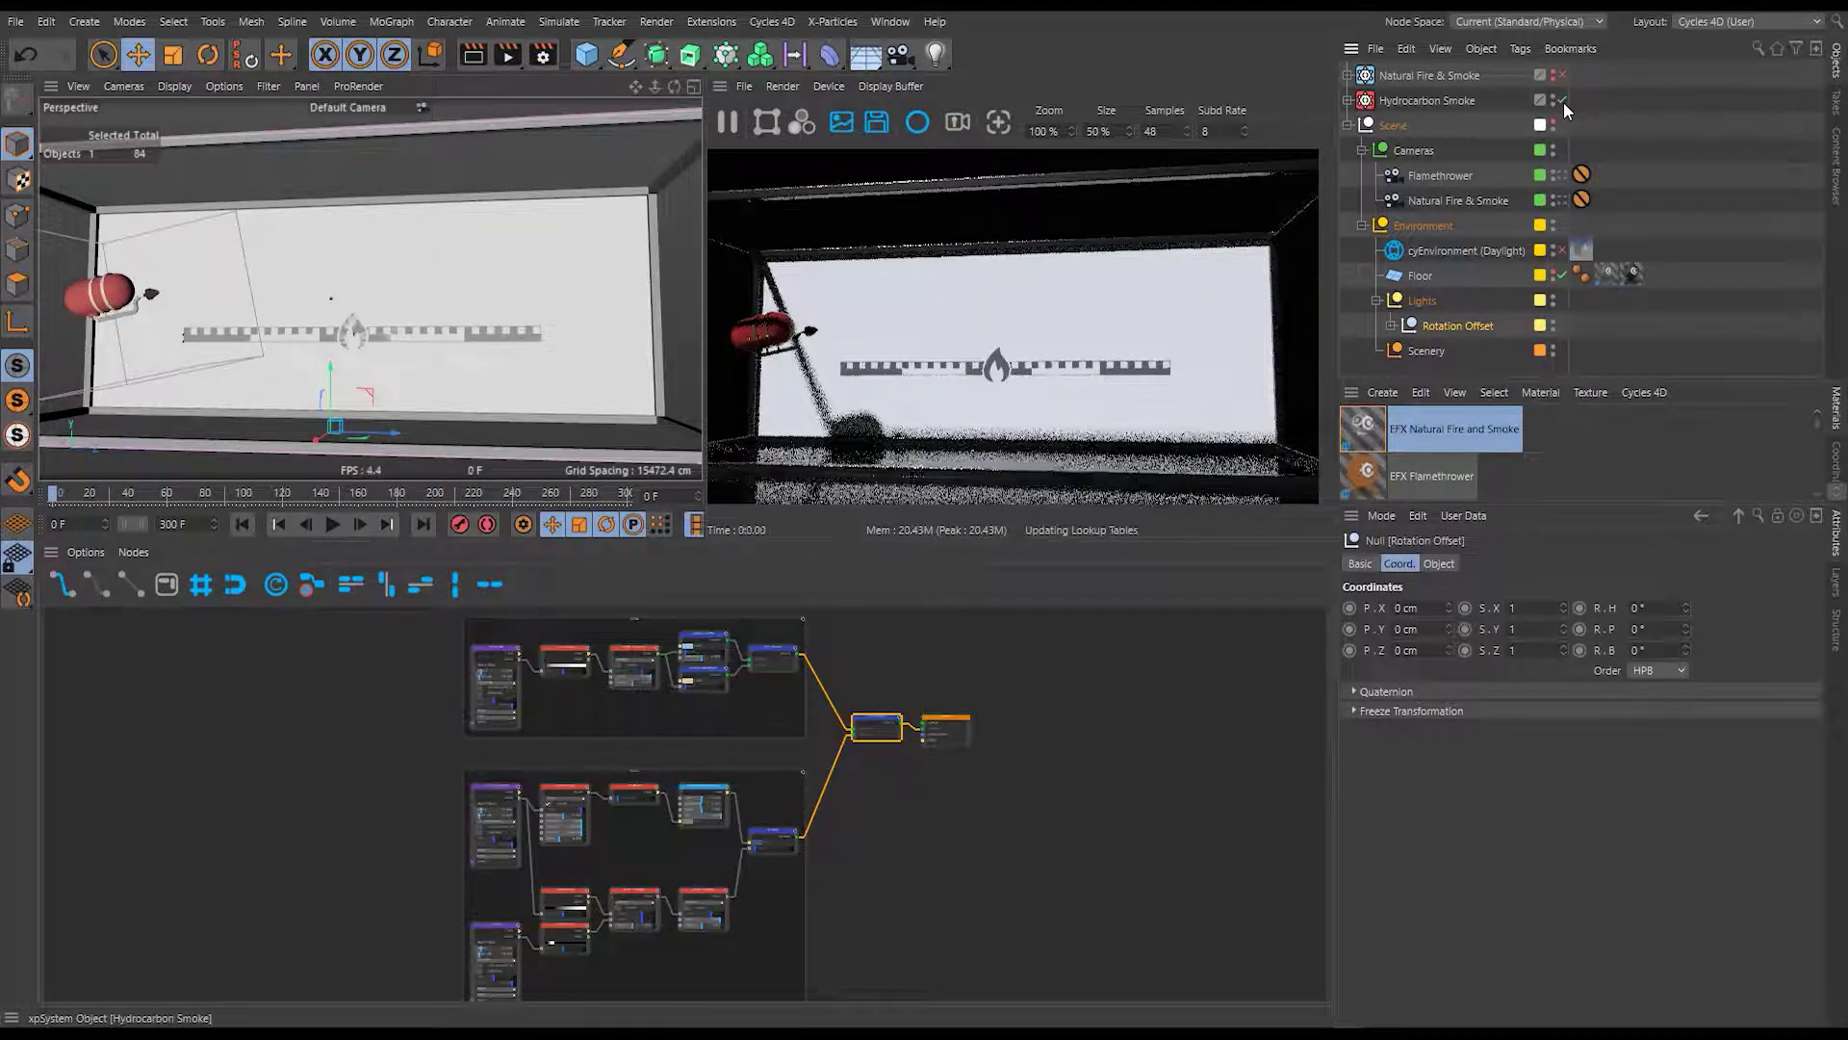
{"action": "left_click", "coordinate": [1347, 100]}
{"action": "left_click", "coordinate": [1361, 125]}
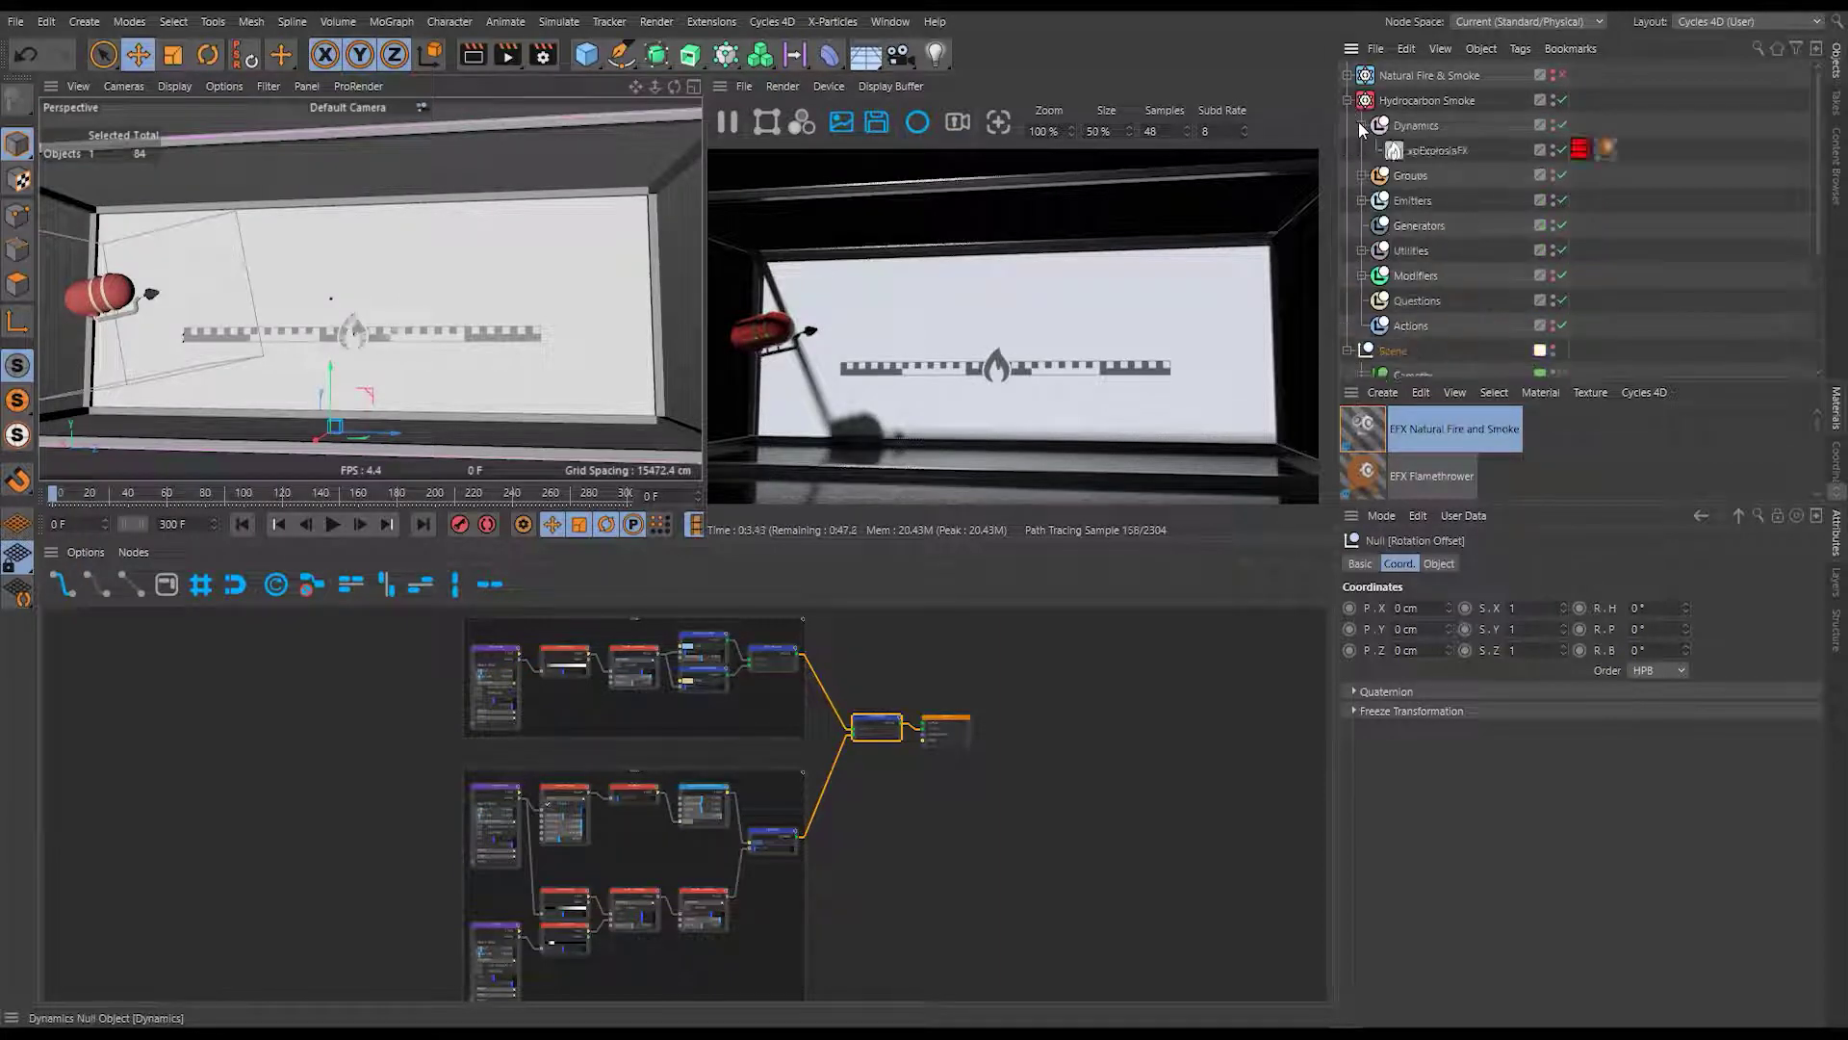
{"action": "left_click", "coordinate": [1361, 200]}
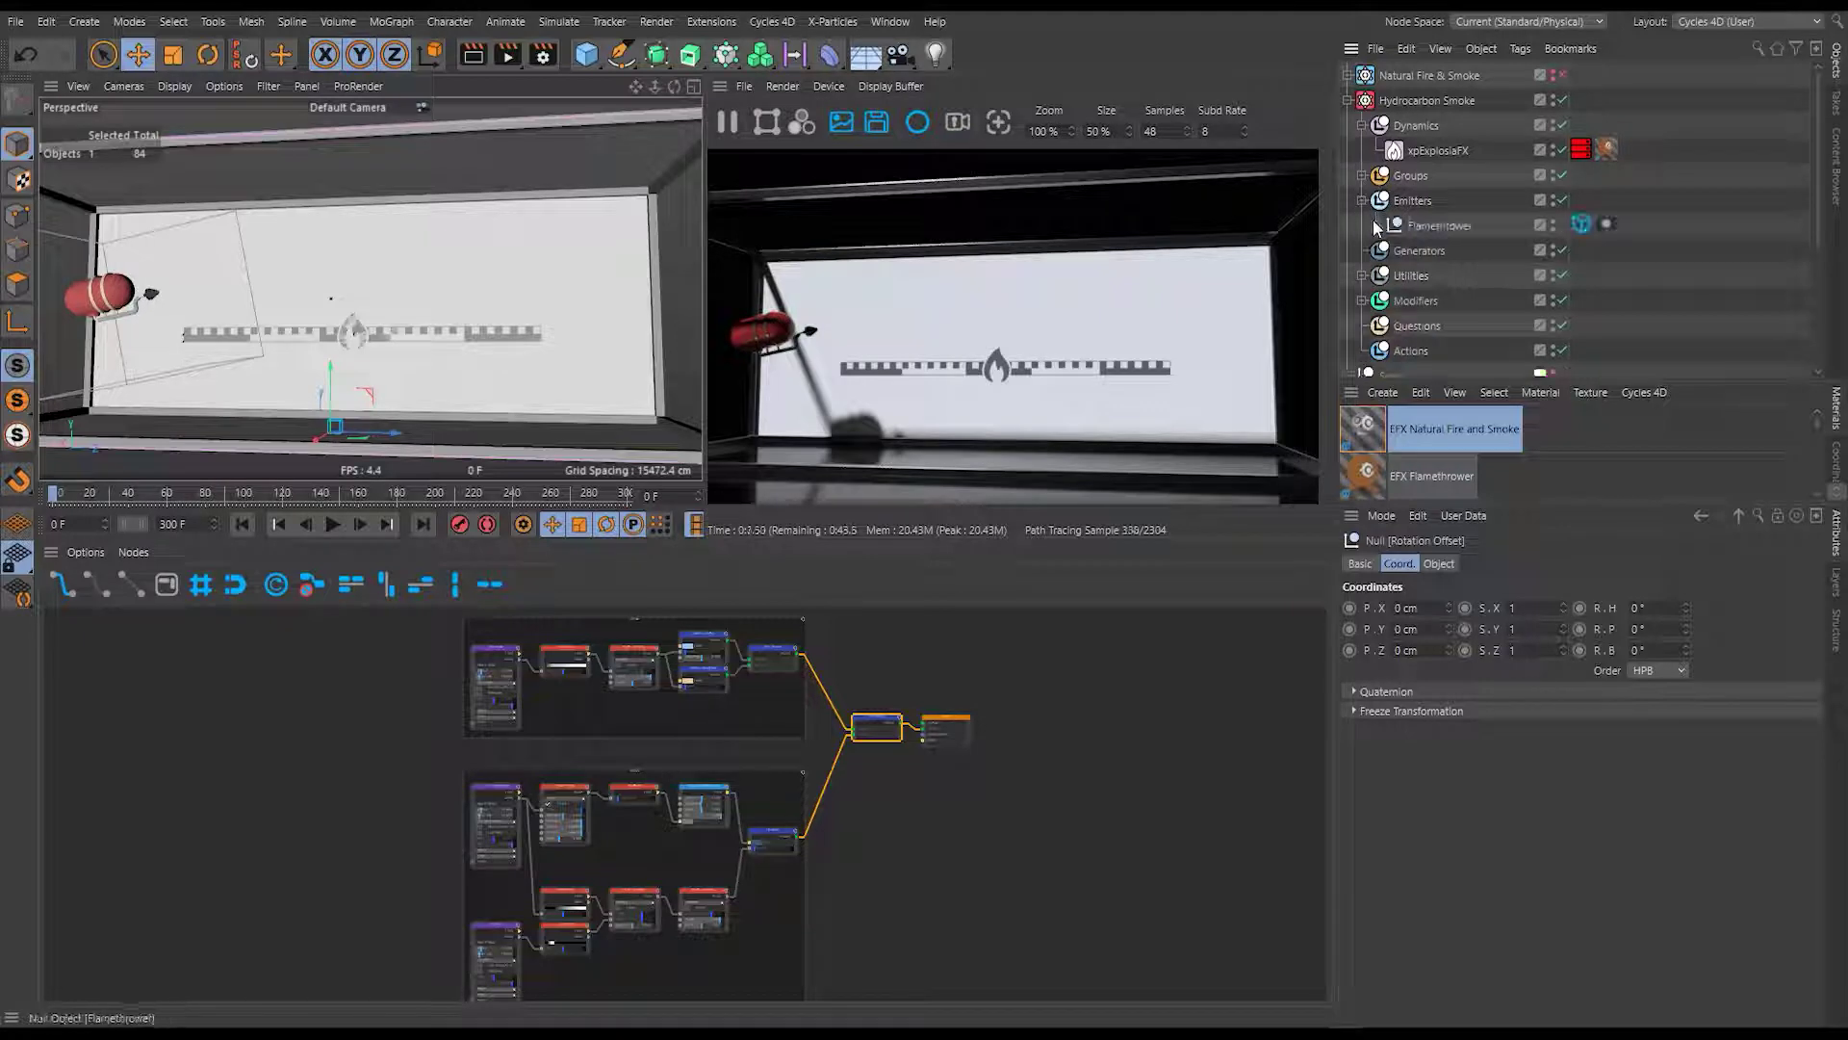
{"action": "left_click", "coordinate": [1375, 225]}
{"action": "left_click", "coordinate": [1390, 250]}
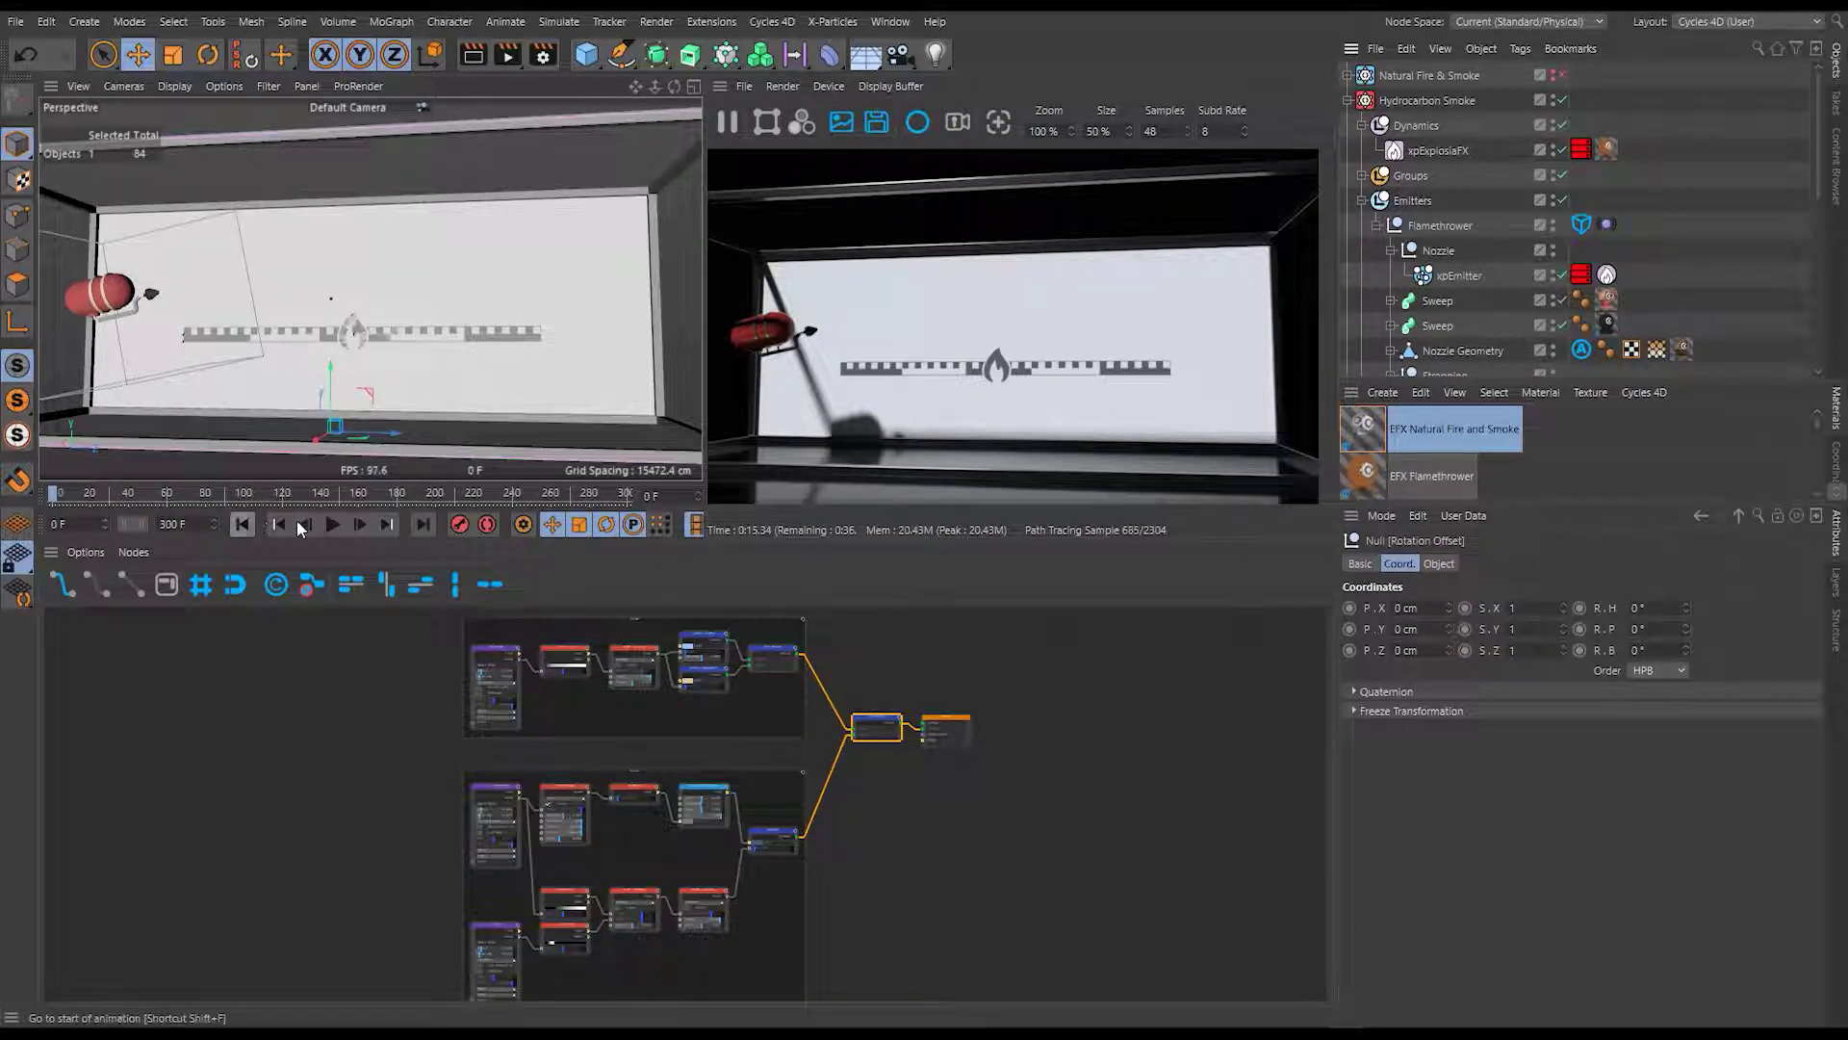
Run the flamethrower simulation to frame 36, stop it, and switch the viewport to the Flamethrower camera.
{"action": "left_click", "coordinate": [332, 524]}
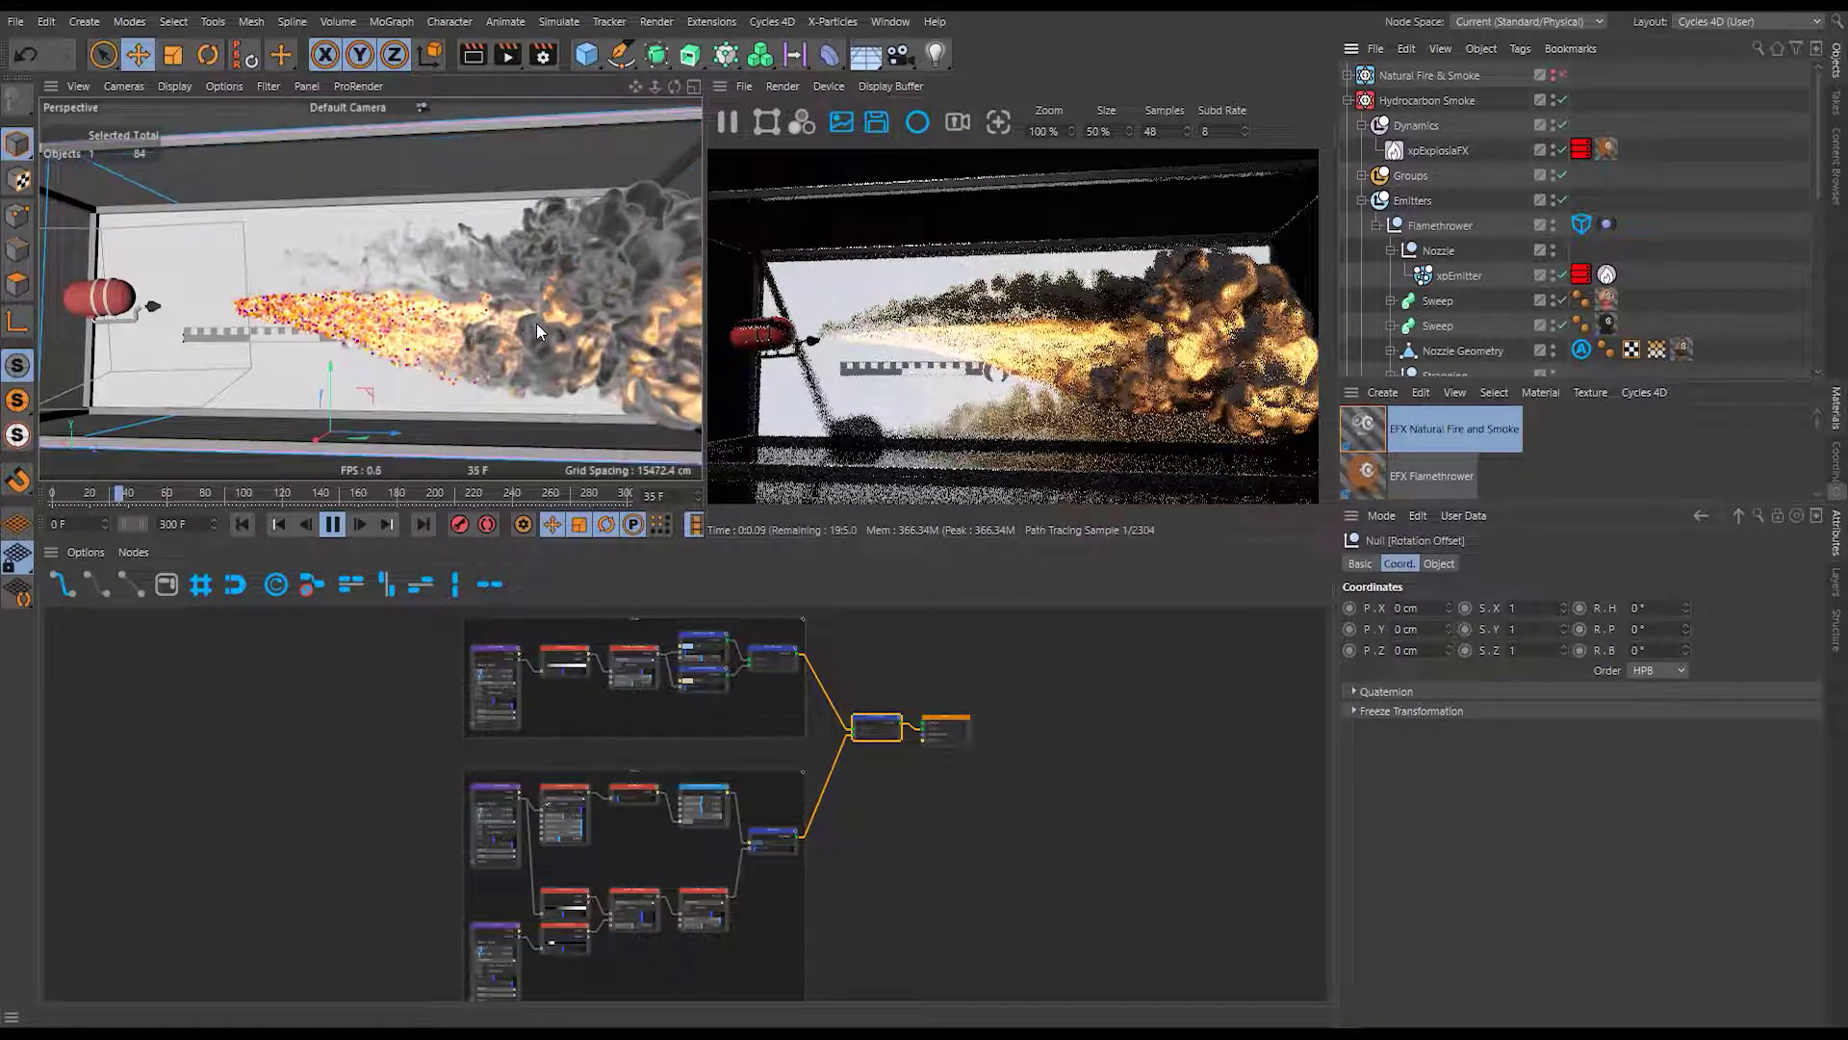
{"action": "left_click", "coordinate": [332, 525]}
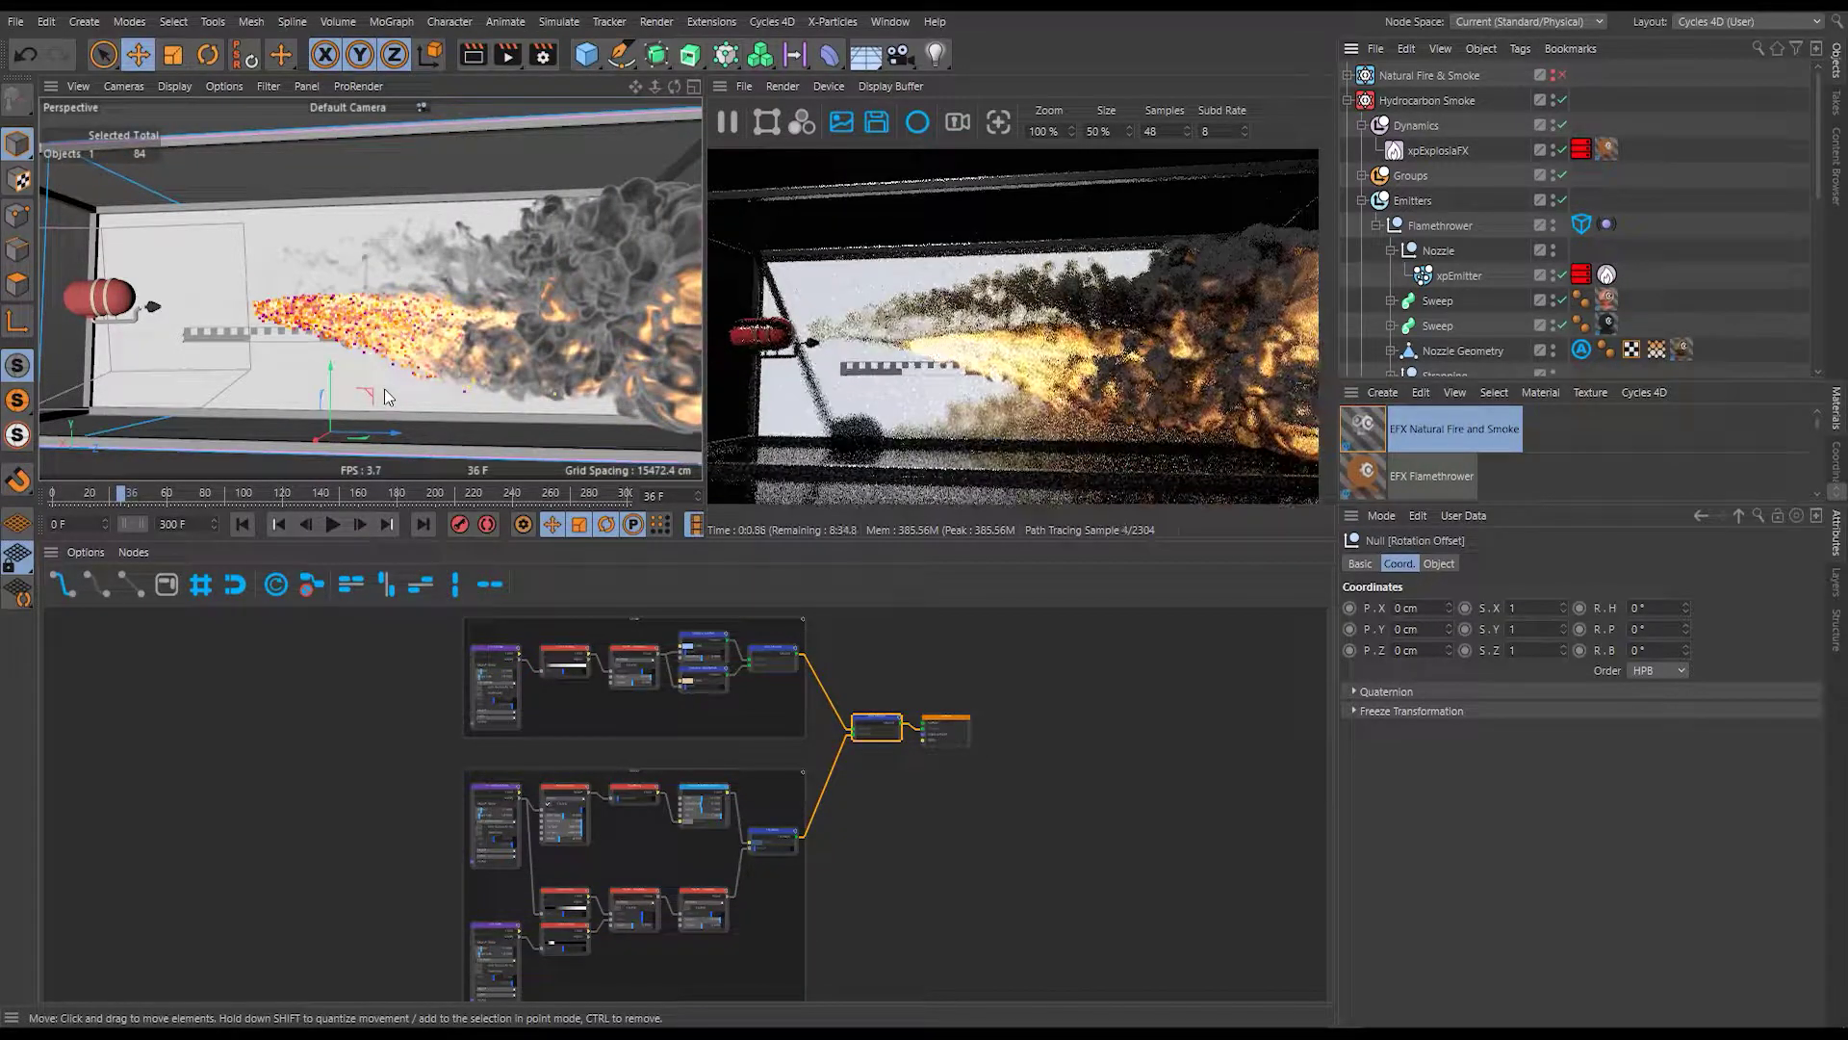
{"action": "left_click", "coordinate": [345, 104]}
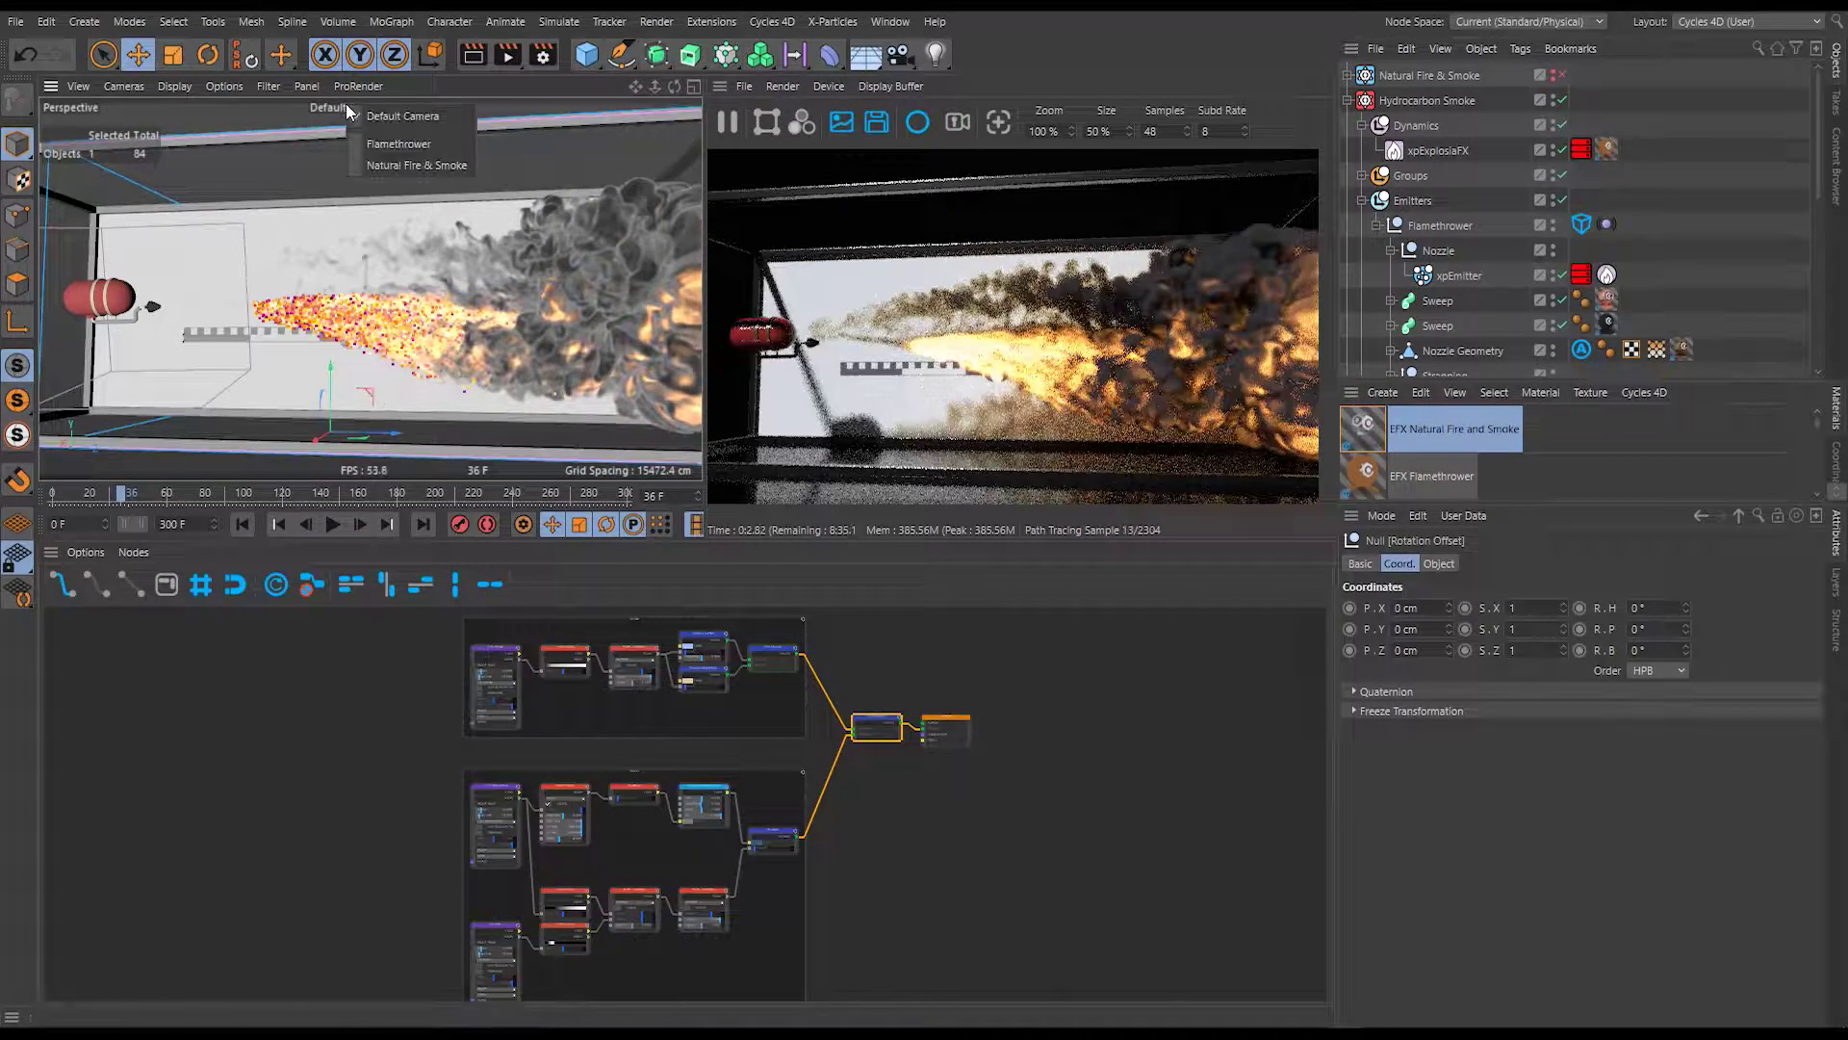
{"action": "left_click", "coordinate": [368, 143]}
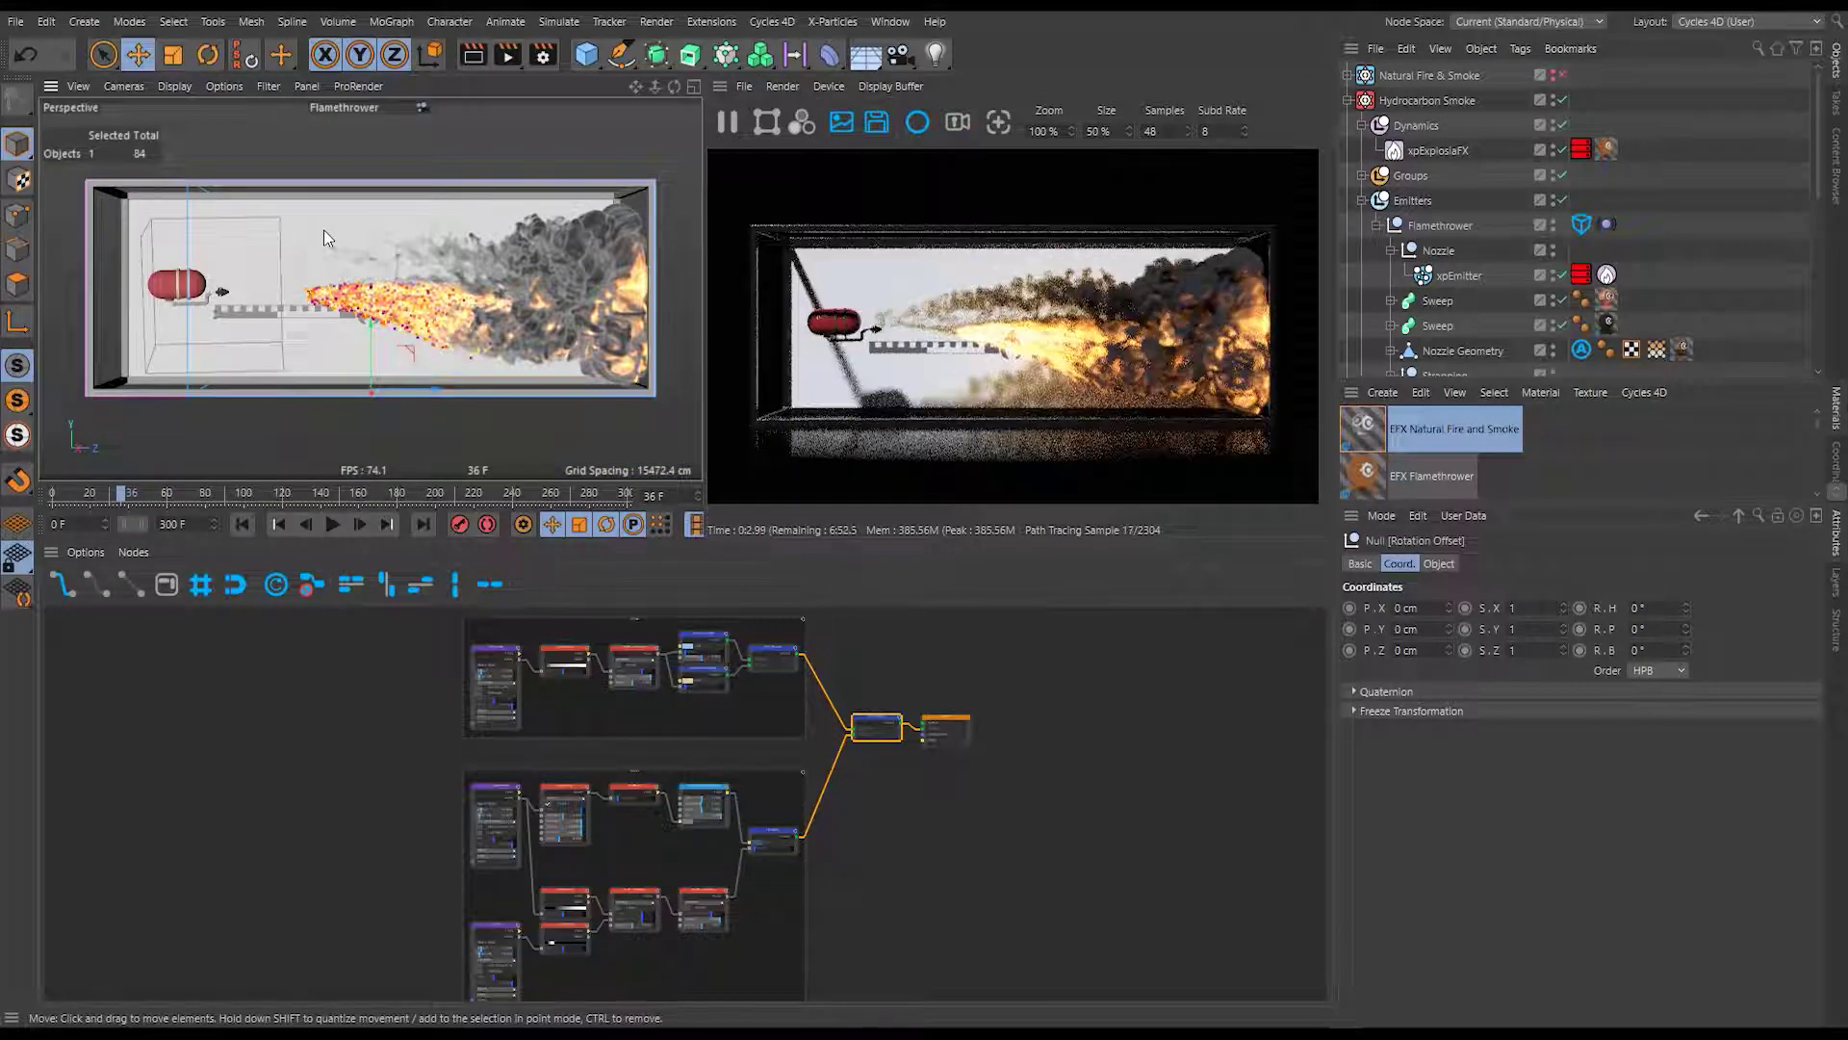
Bring up the EFX Flamethrower material's nodes and examine its burn and temperature group feeding the Emission shader.
{"action": "left_click", "coordinate": [1438, 472]}
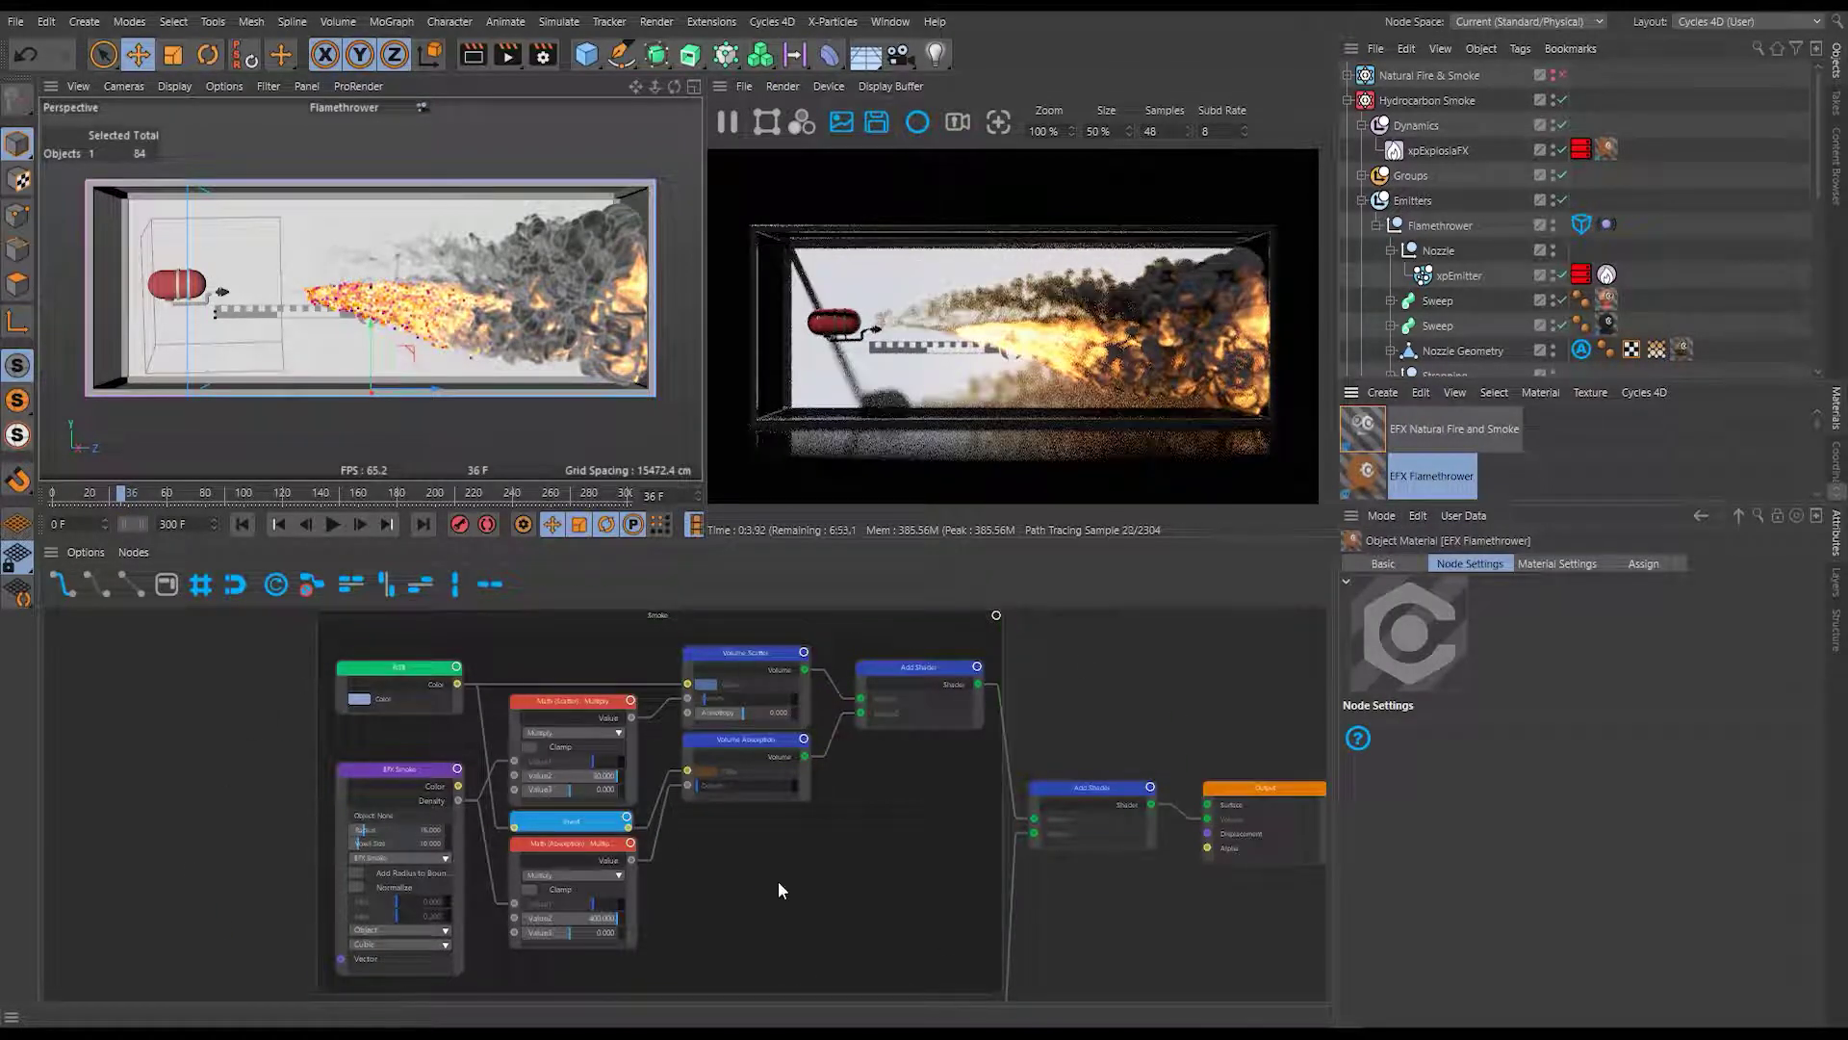
{"action": "left_click", "coordinate": [841, 680]}
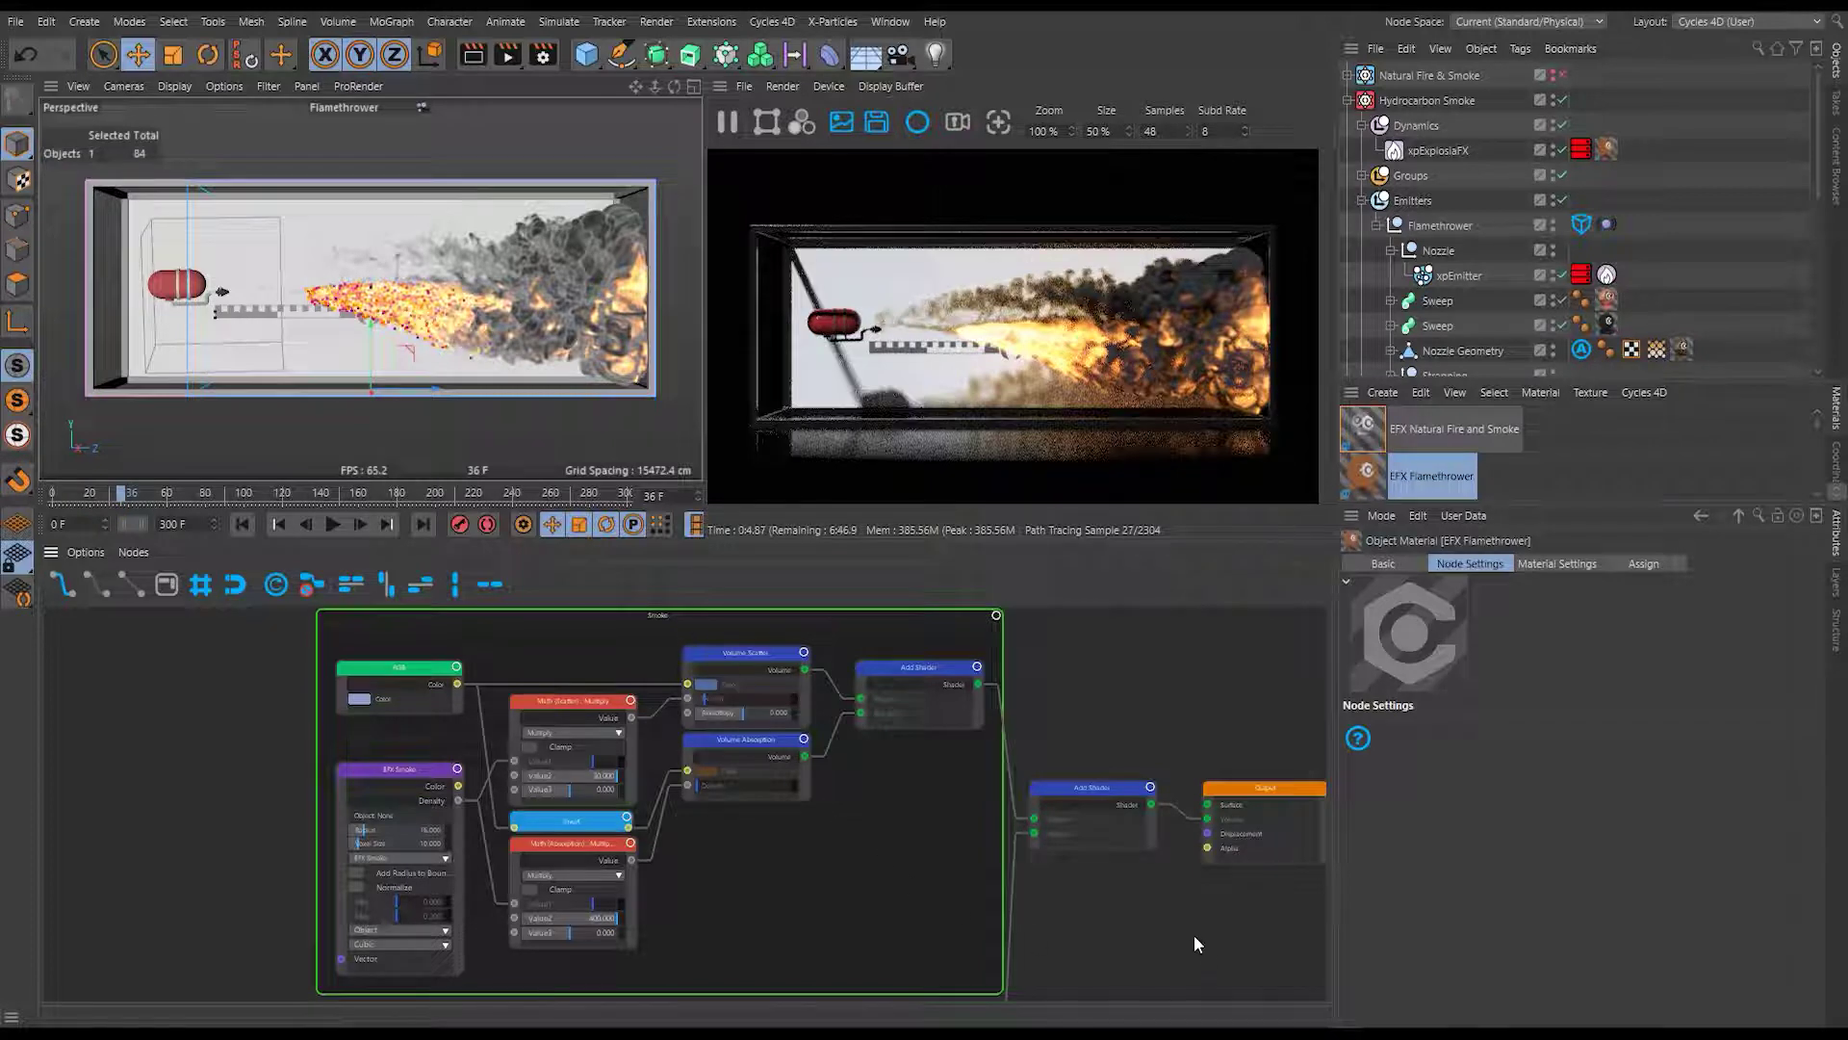
{"action": "scroll", "coordinate": [1171, 827], "scroll_direction": "up", "scroll_amount": 2}
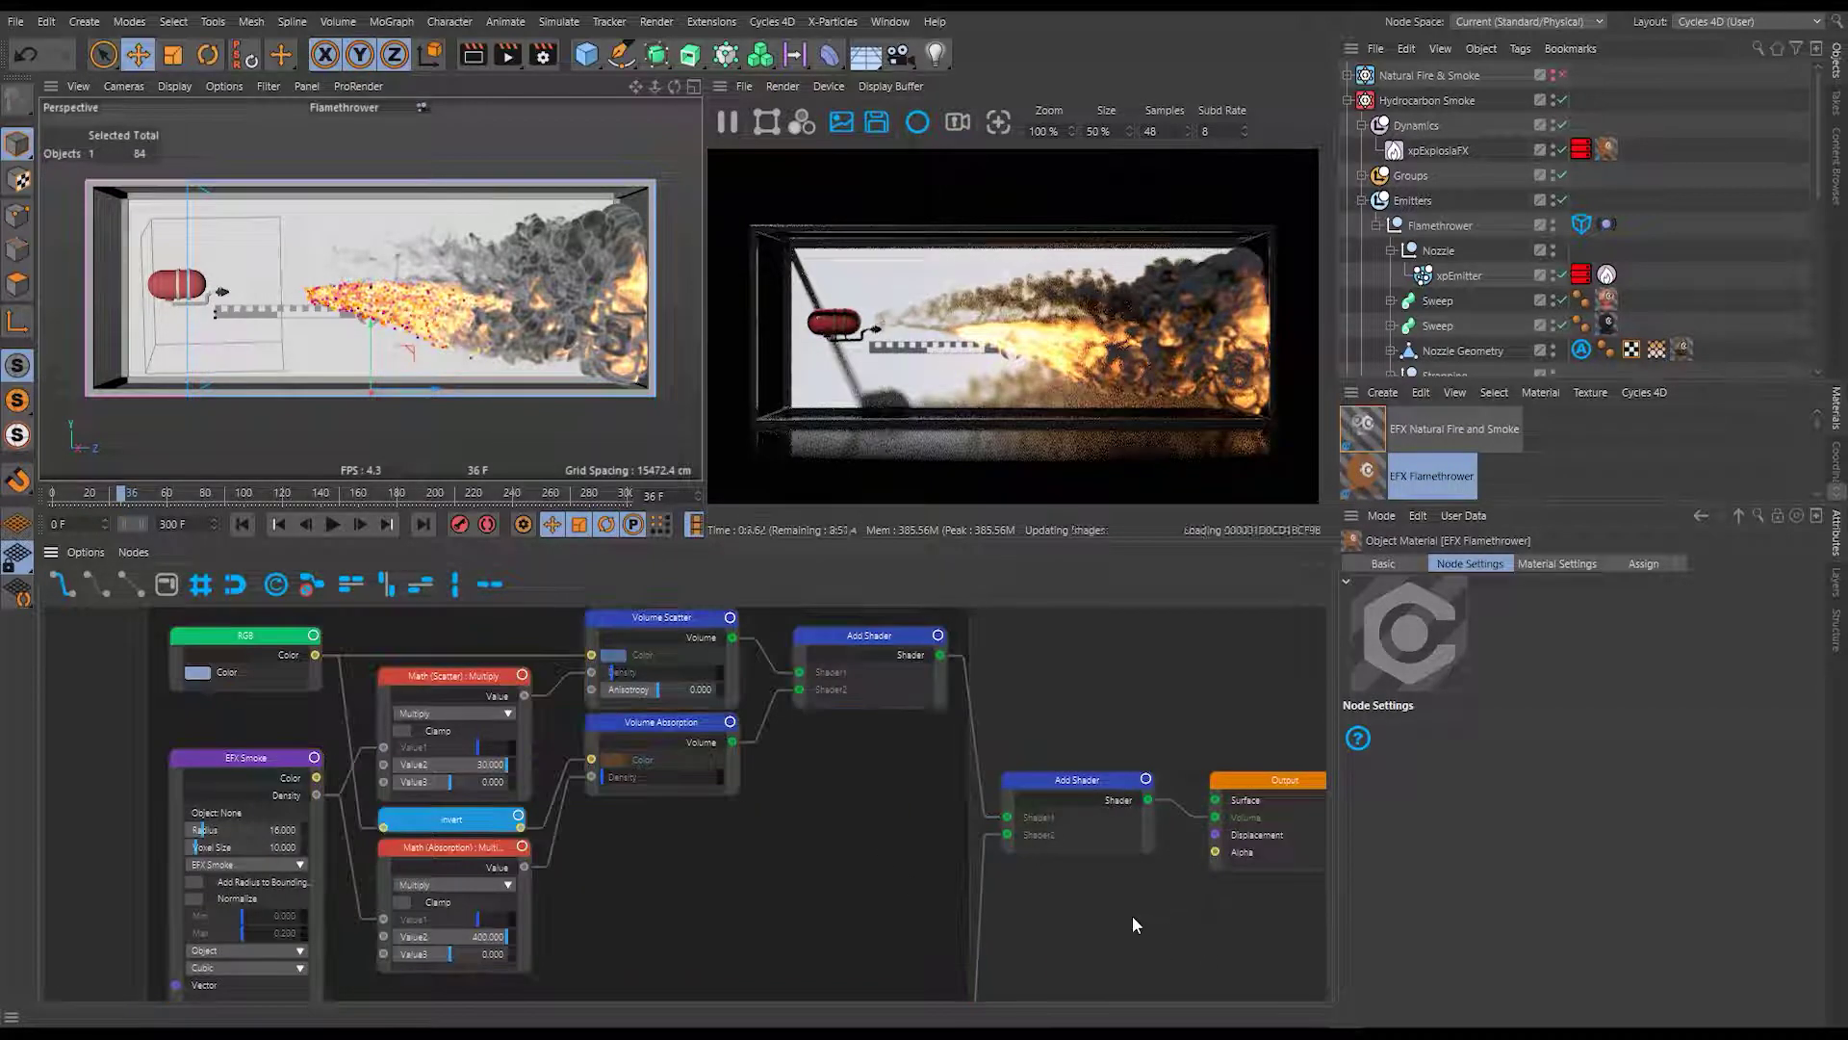
{"action": "scroll", "coordinate": [1132, 915], "scroll_direction": "down", "scroll_amount": 2}
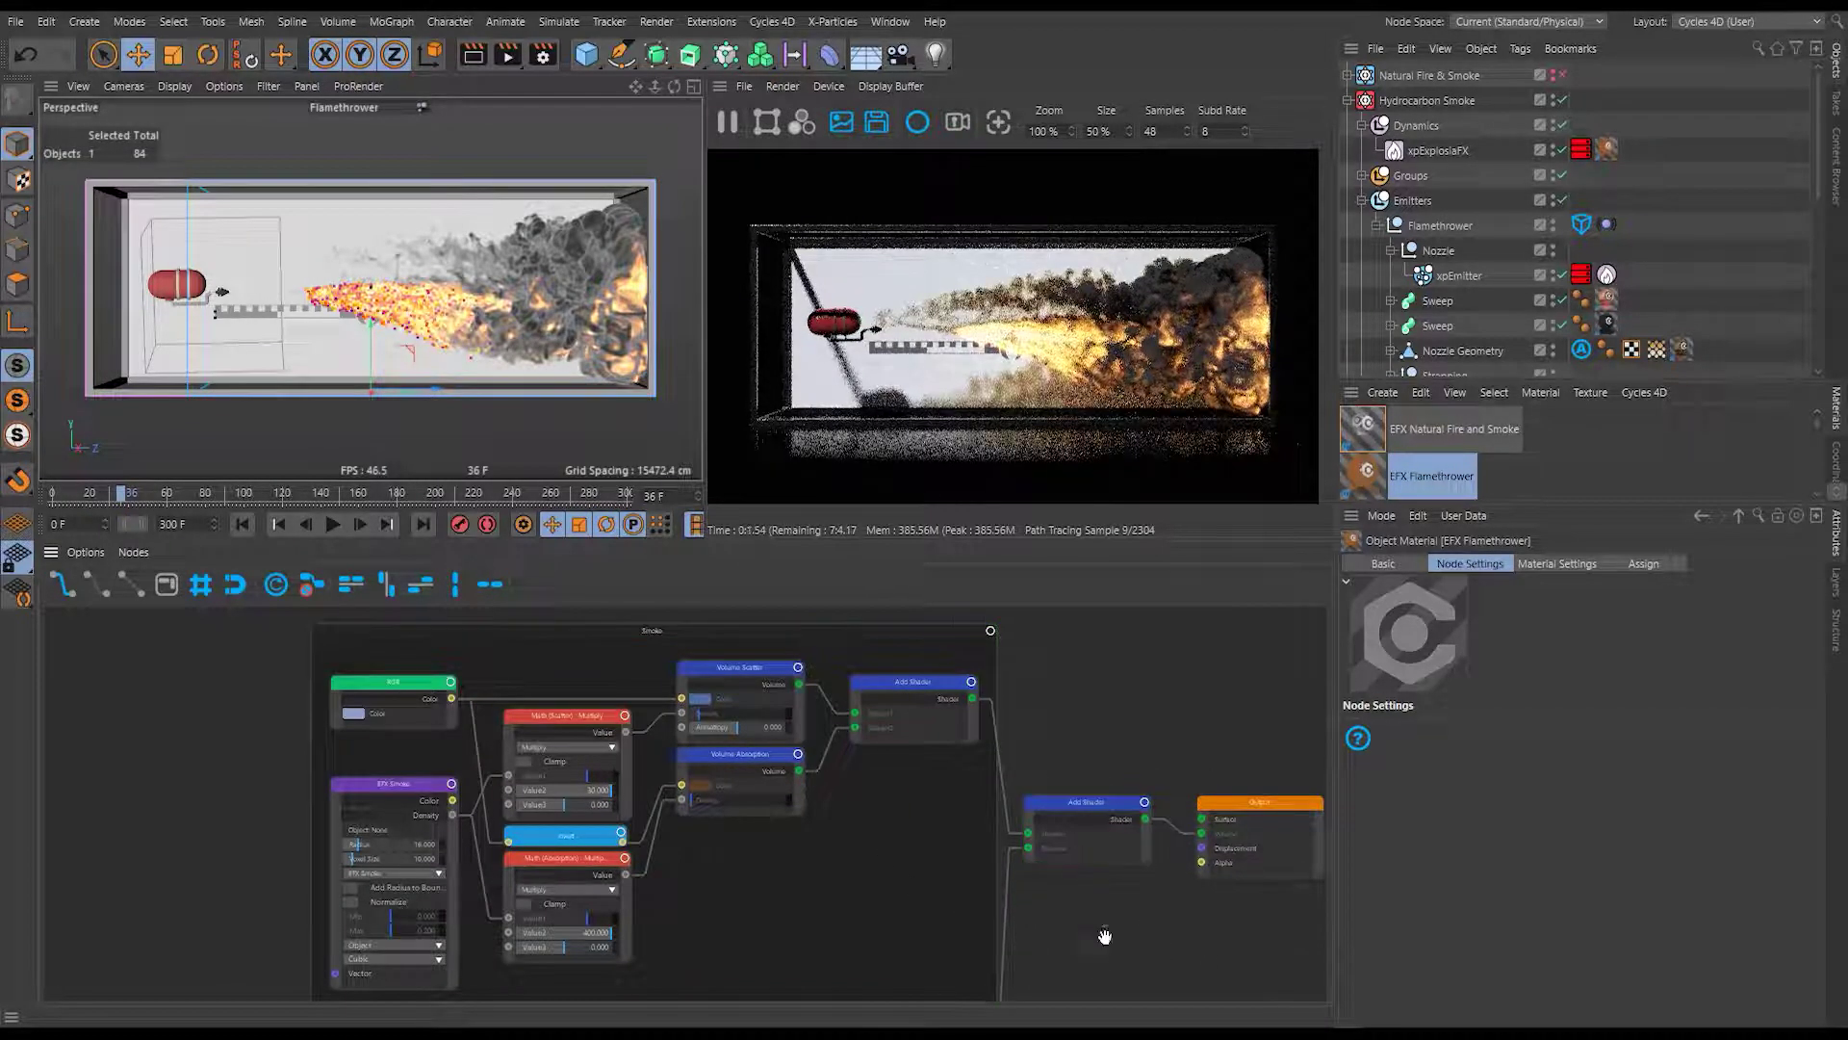
{"action": "middle_click_drag", "start_coordinate": [1104, 936], "coordinate": [866, 606]}
{"action": "left_click", "coordinate": [617, 622]}
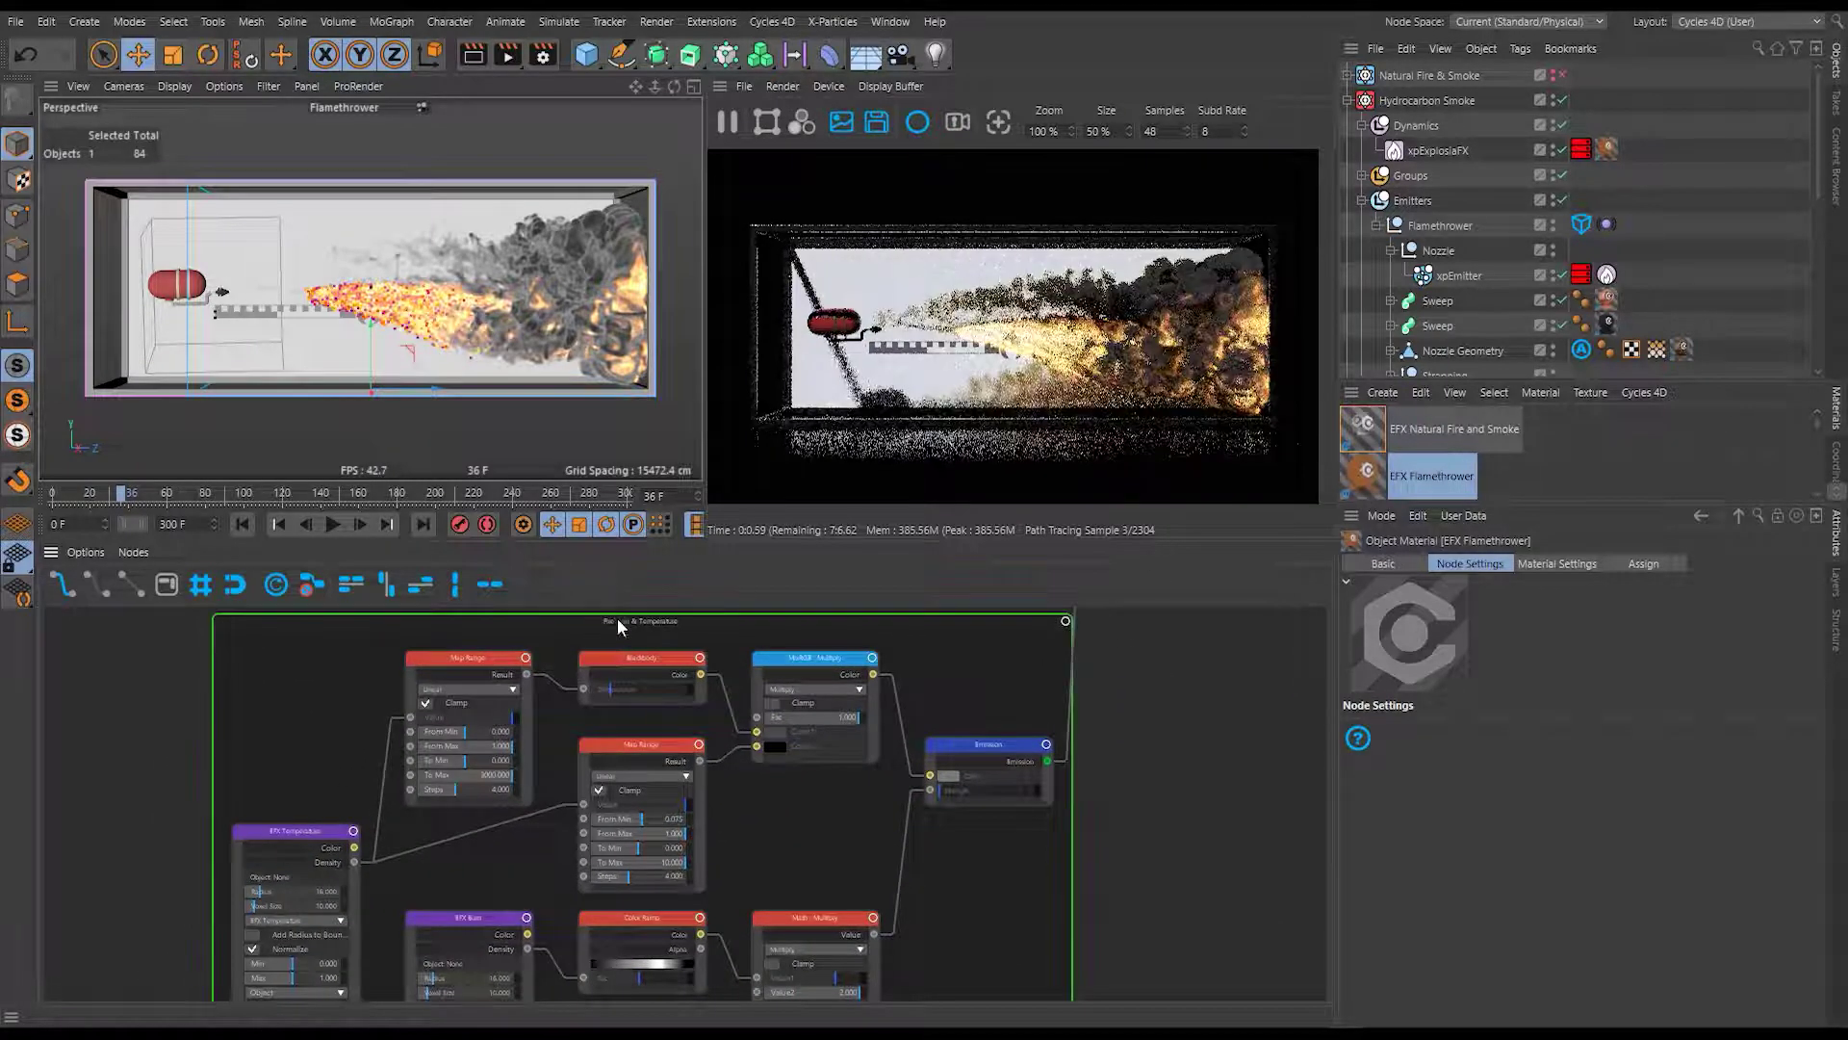
{"action": "mouse_move", "coordinate": [1155, 837]}
{"action": "middle_mouse_down"}
{"action": "mouse_move", "coordinate": [1218, 764]}
{"action": "mouse_move", "coordinate": [1238, 784]}
{"action": "middle_mouse_up"}
{"action": "left_click", "coordinate": [559, 862]}
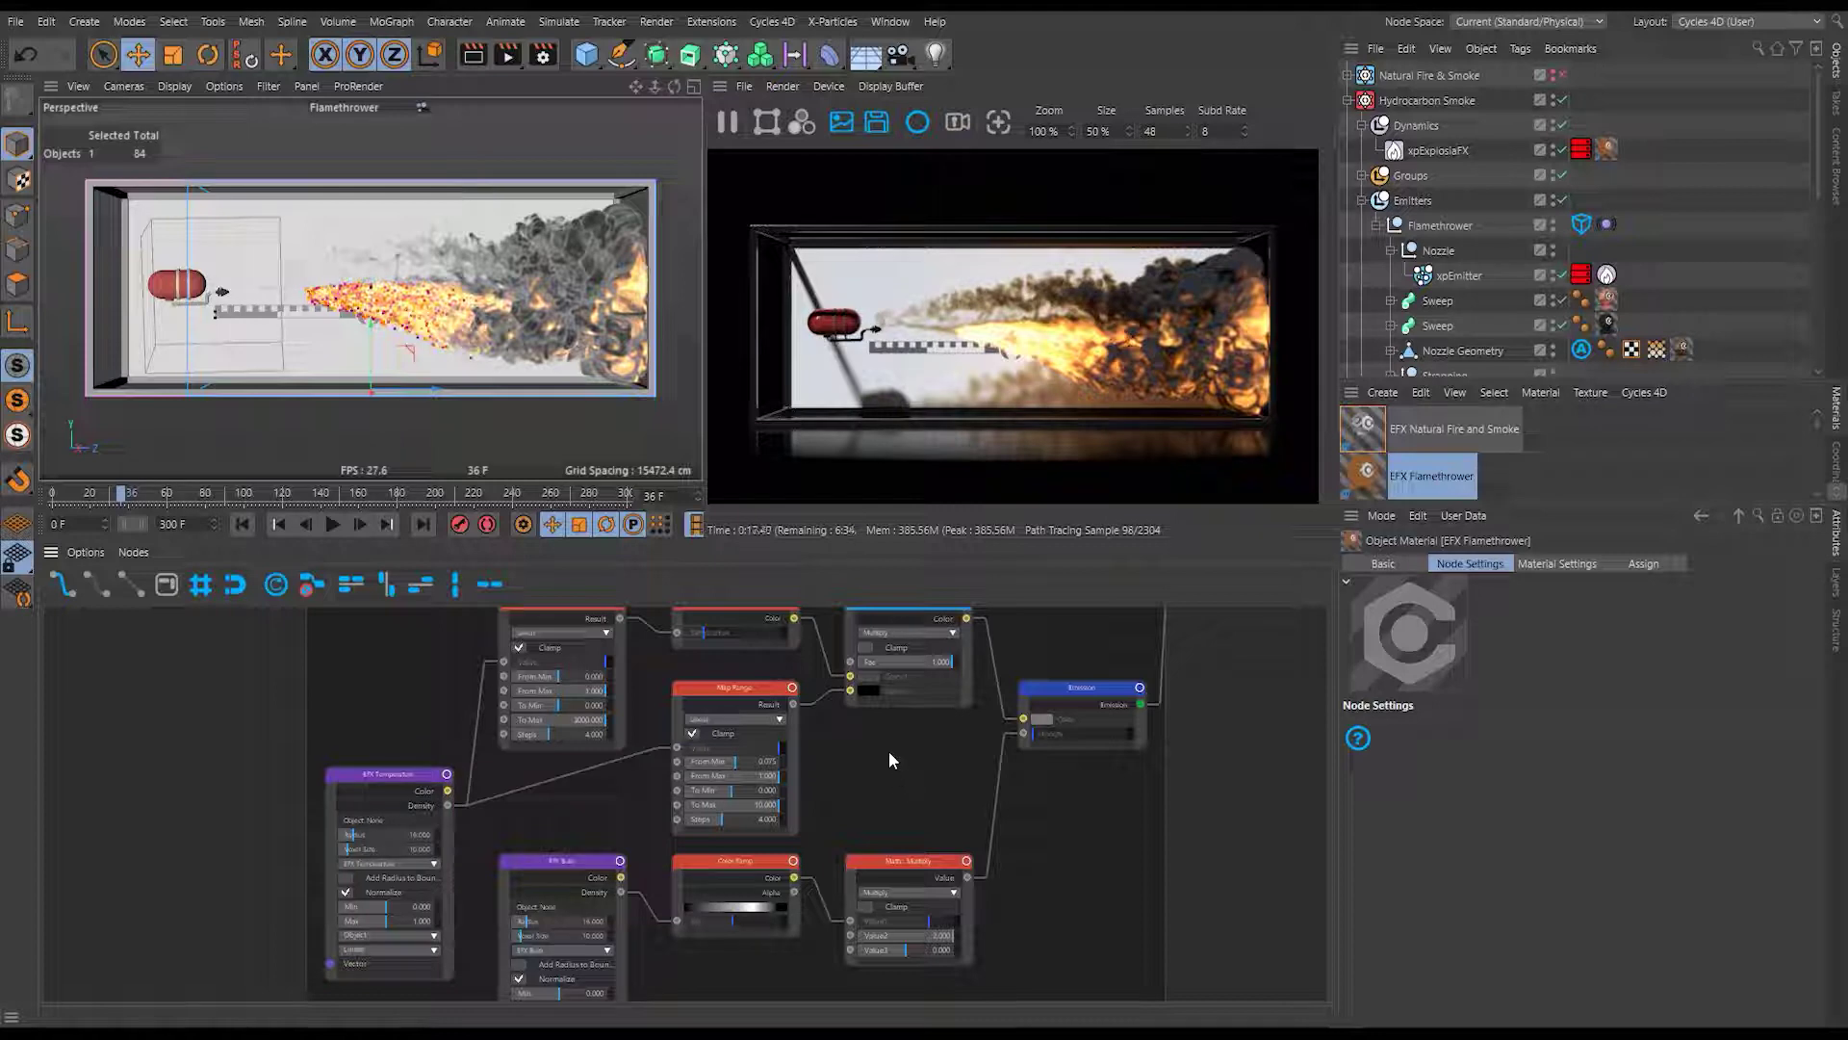
{"action": "middle_click_drag", "start_coordinate": [891, 761], "coordinate": [876, 821]}
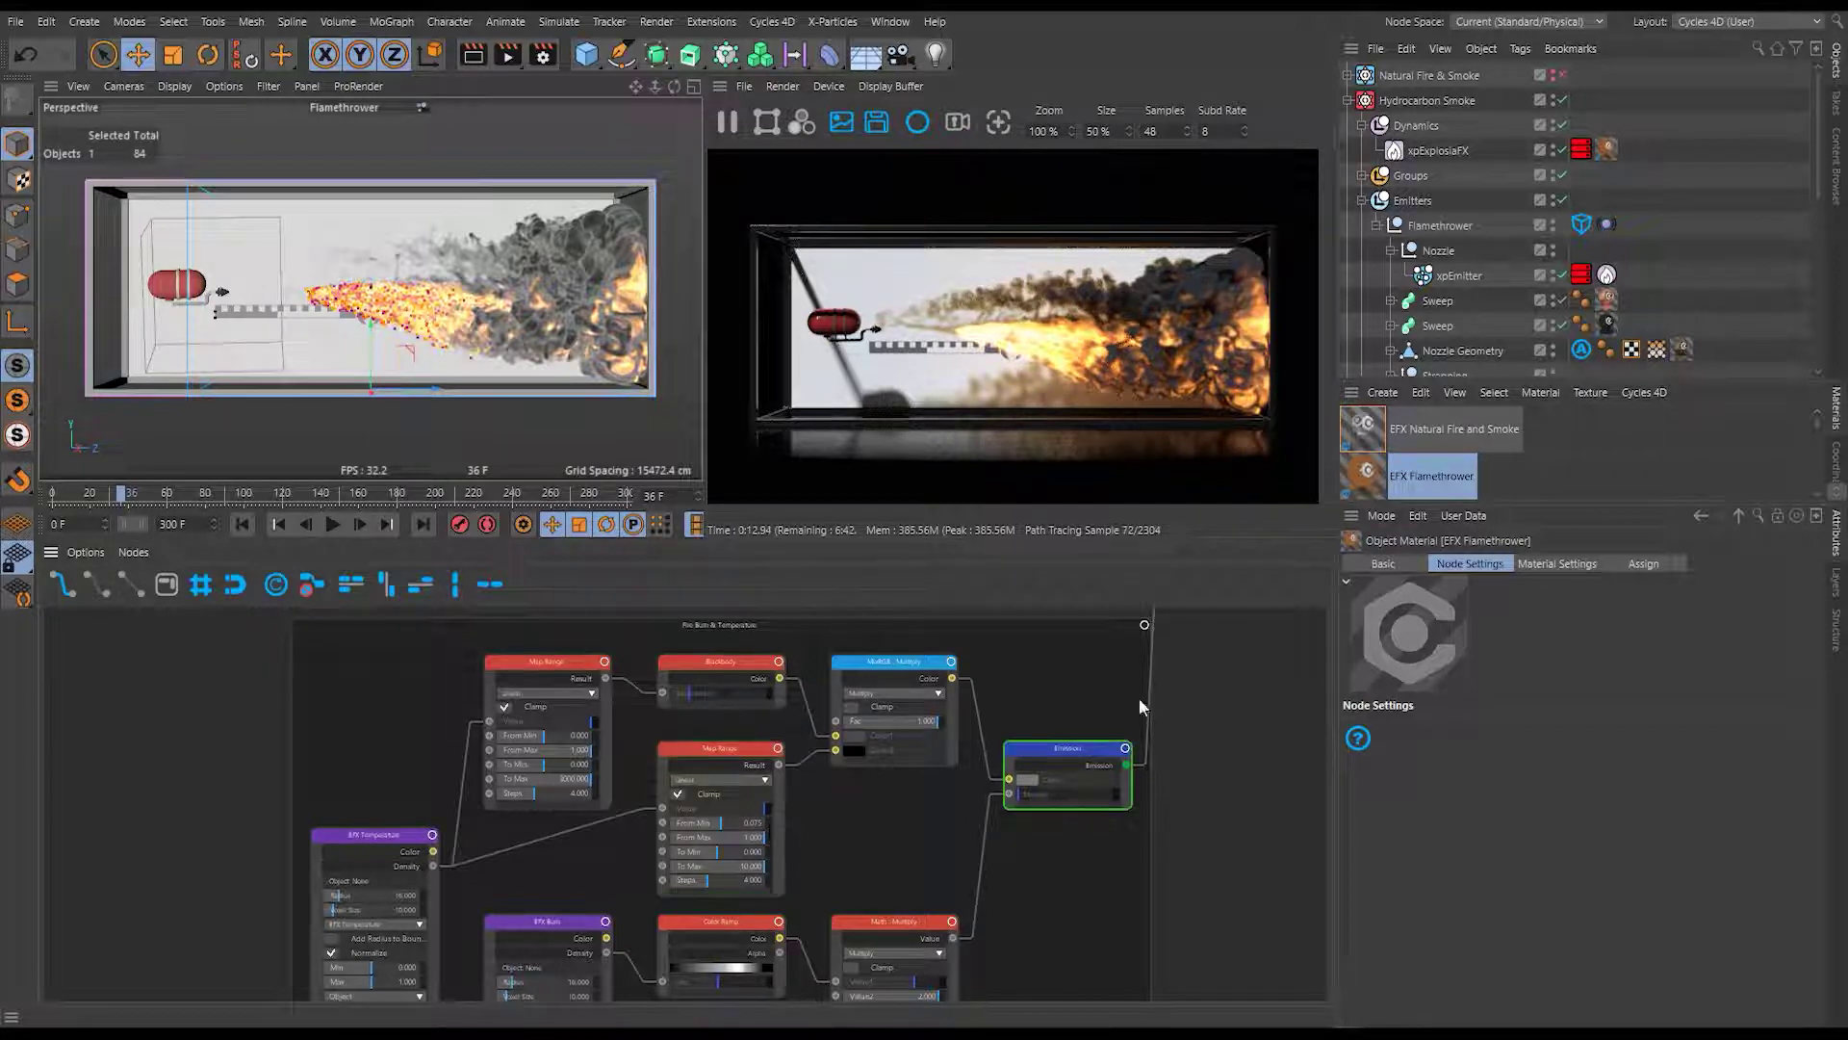
Examine the EFX Flamethrower Smoke group: the RGB colour, the Scatter and Absorption Multiply nodes, and the volume shaders they drive.
{"action": "middle_click_drag", "start_coordinate": [1041, 683], "coordinate": [1046, 916]}
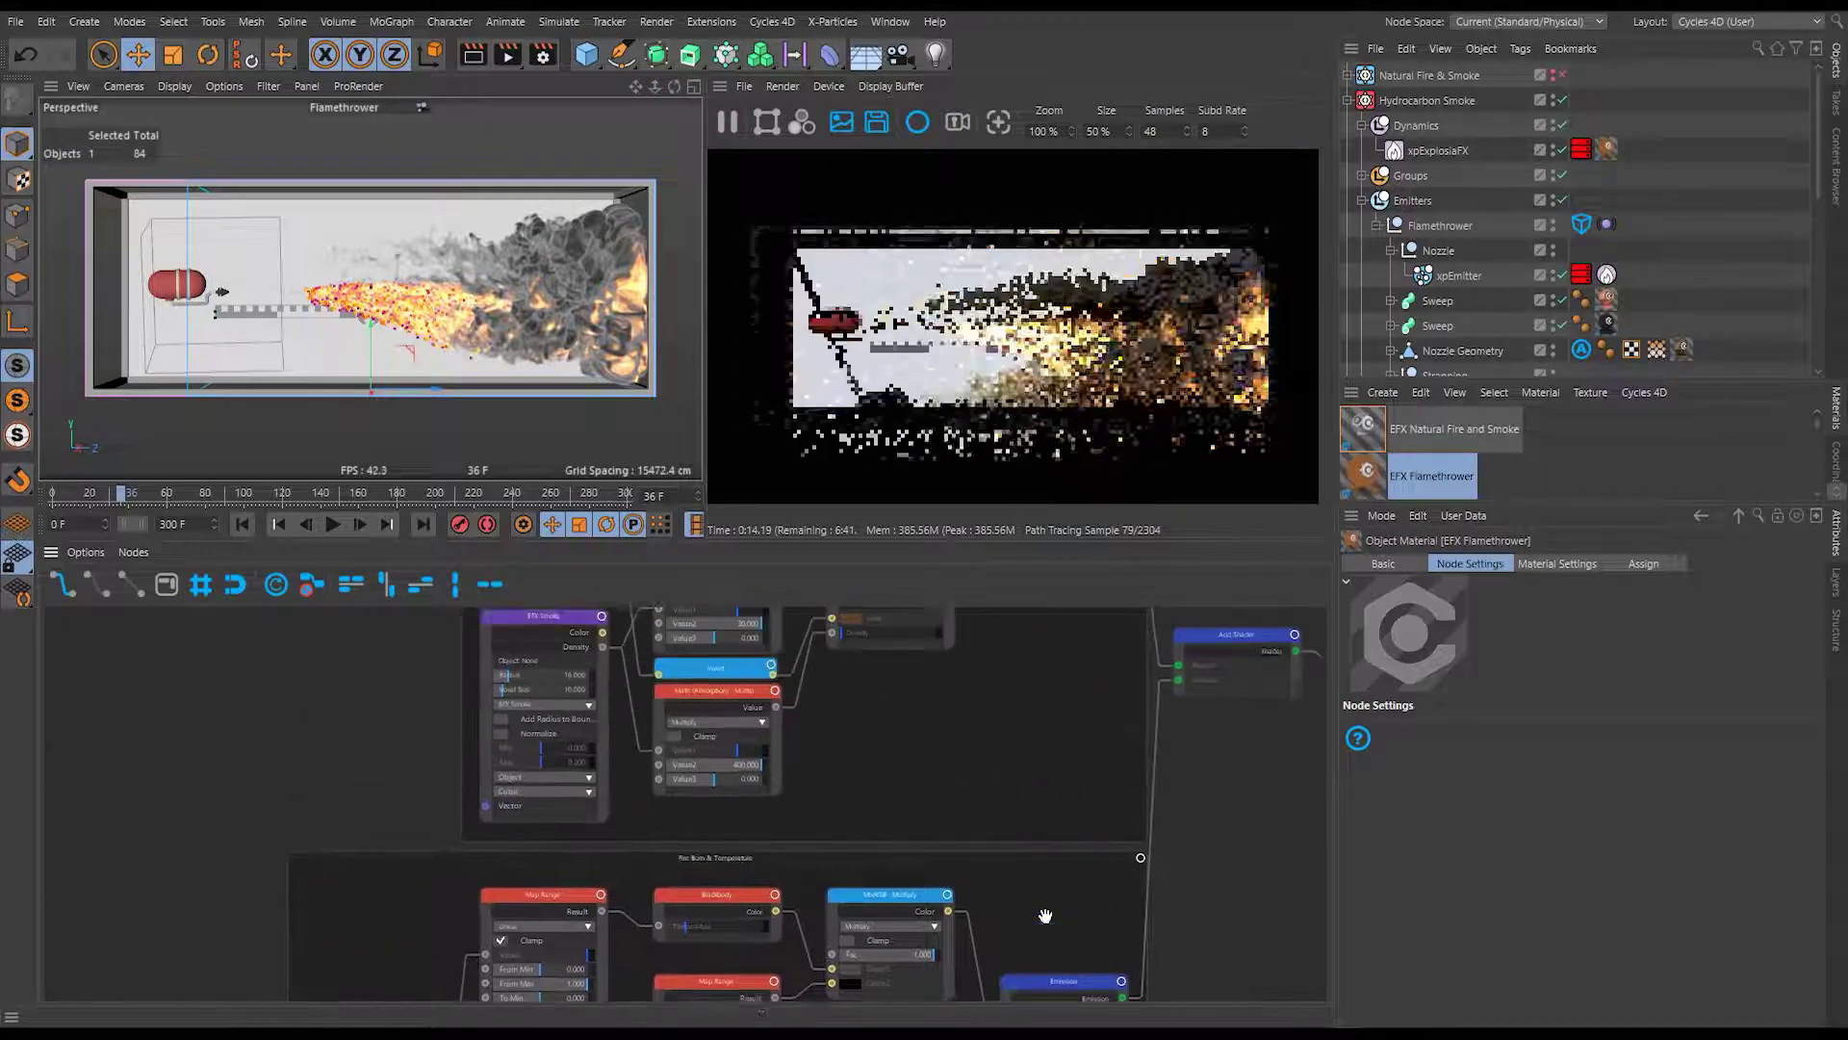
{"action": "middle_click_drag", "start_coordinate": [1056, 747], "coordinate": [963, 892]}
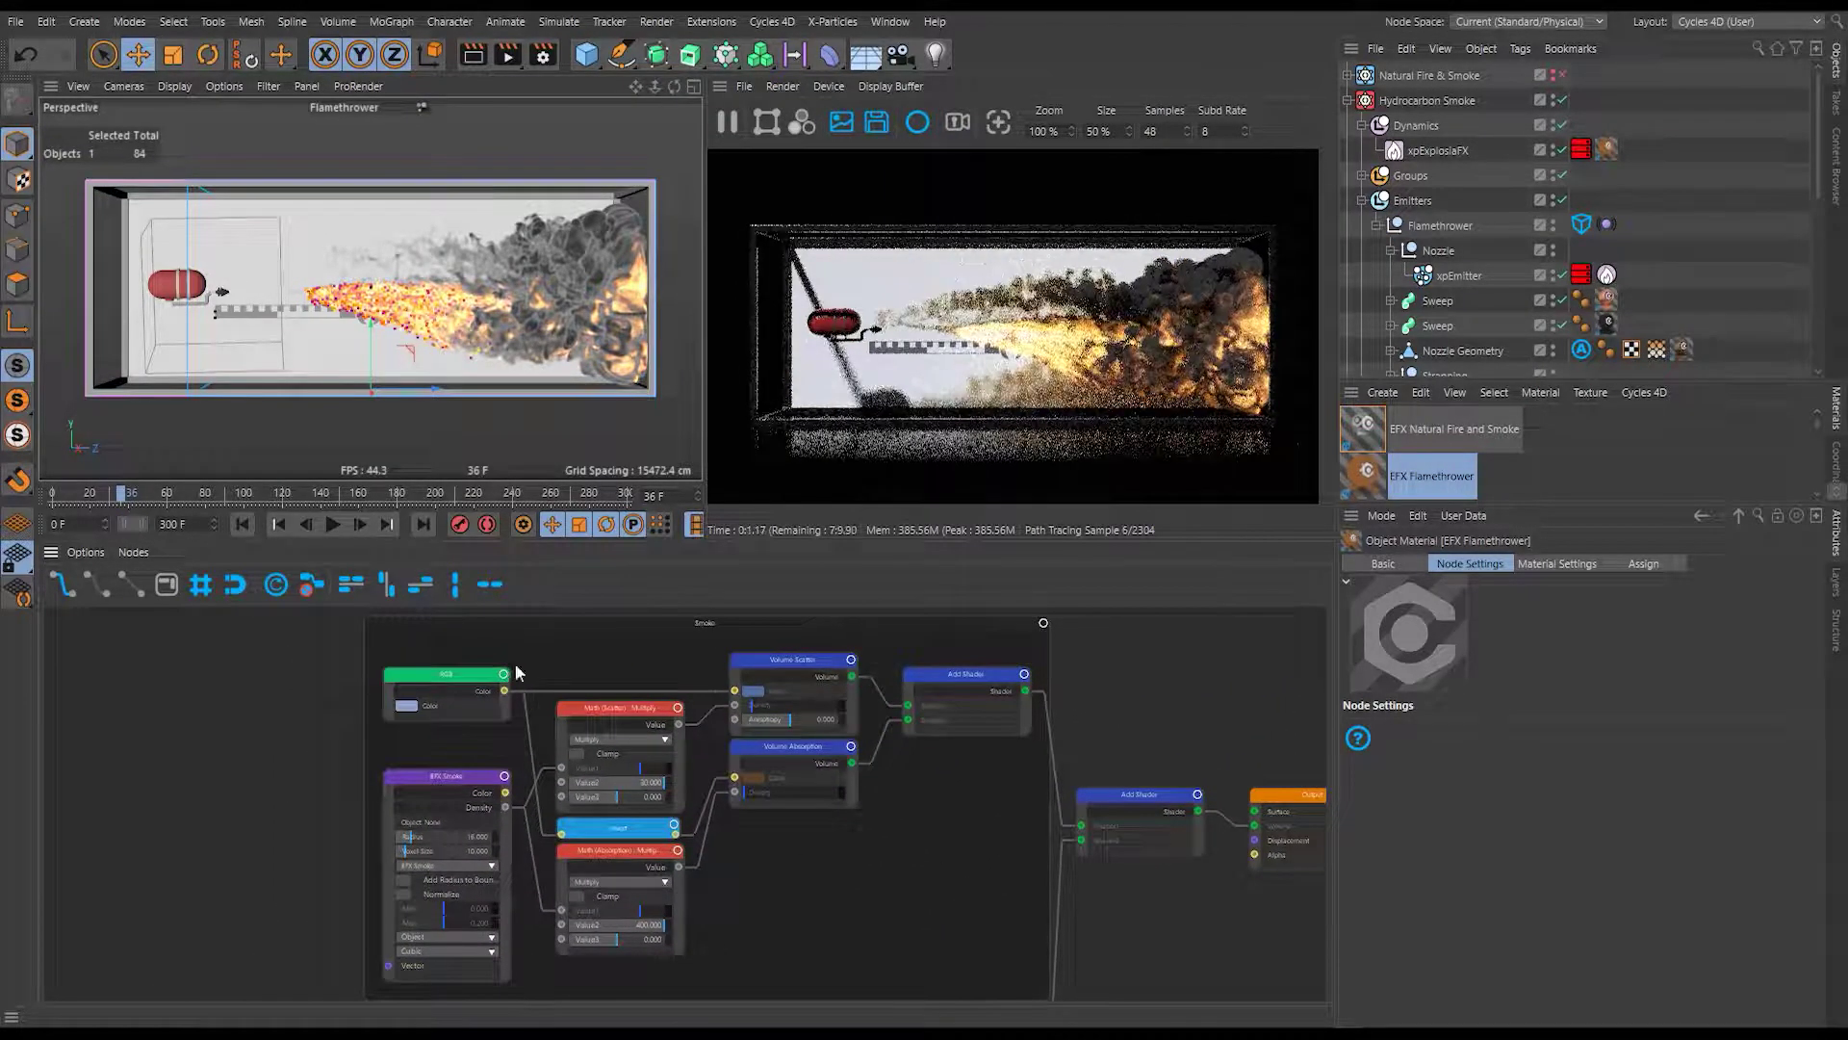
{"action": "left_click", "coordinate": [470, 684]}
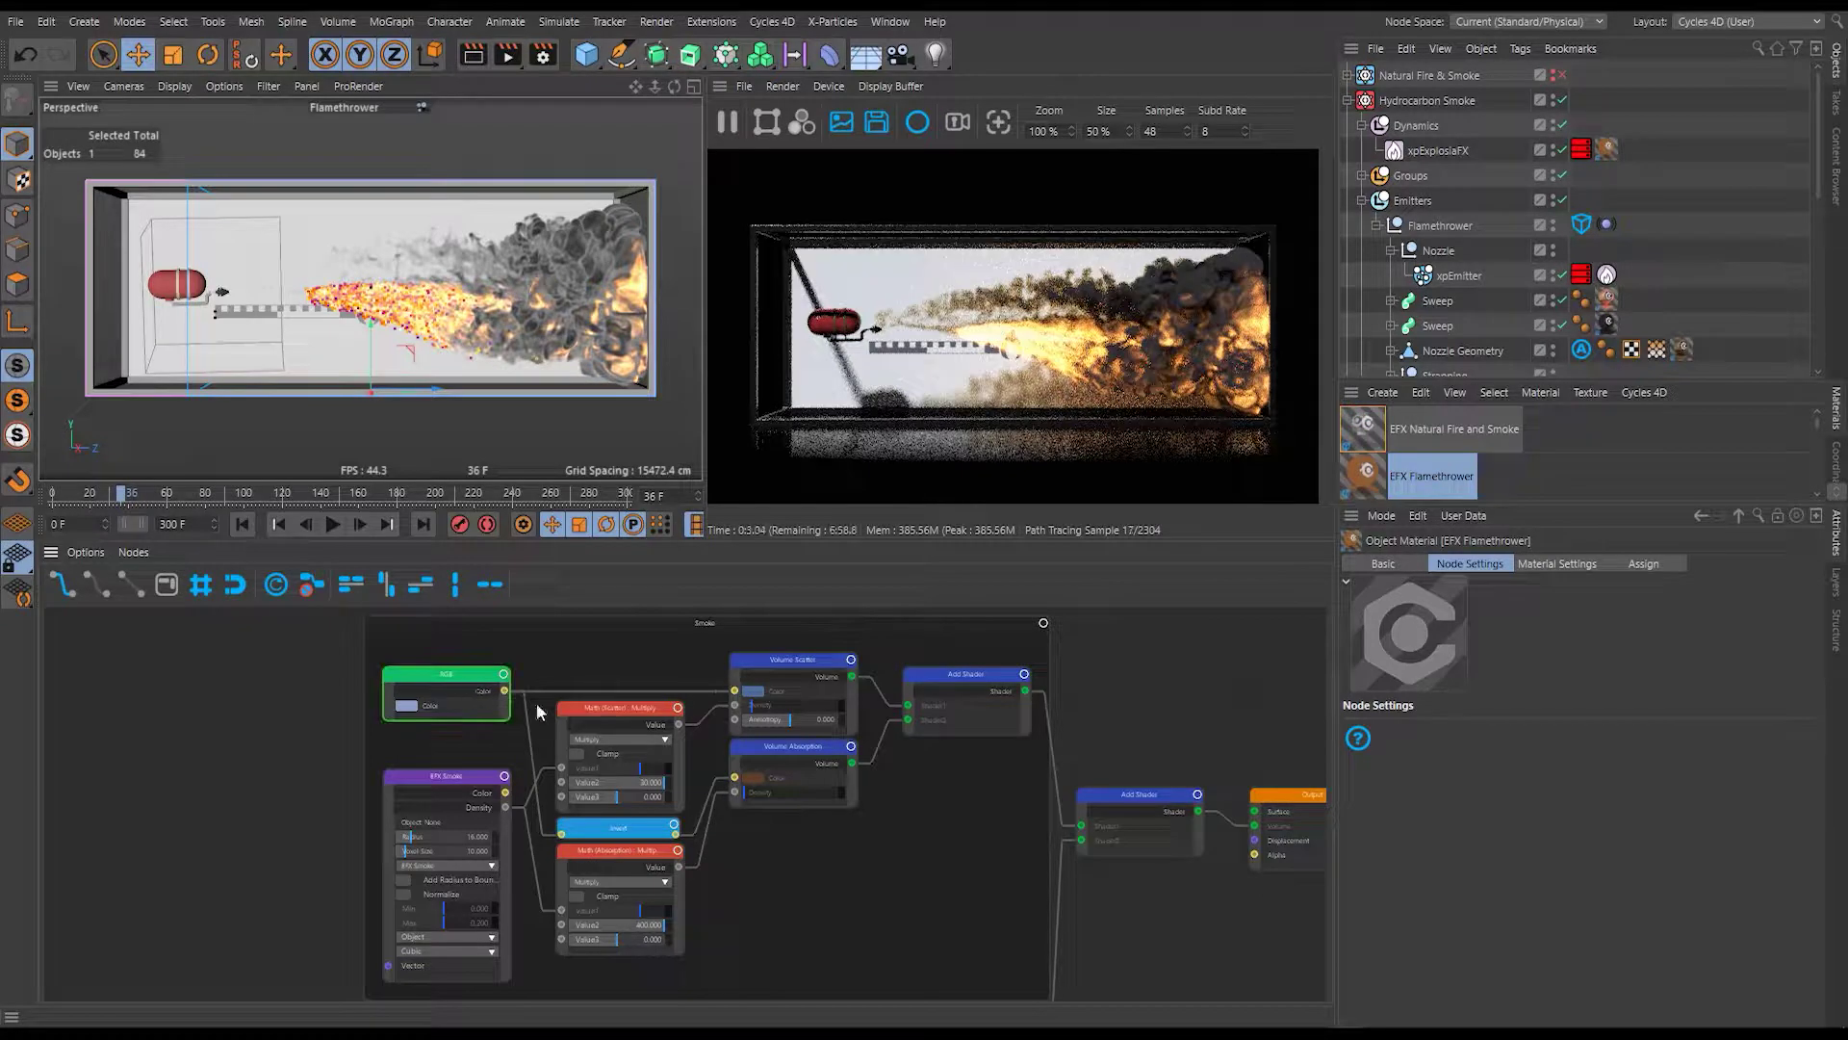
{"action": "left_click", "coordinate": [616, 715]}
{"action": "left_click", "coordinate": [781, 671]}
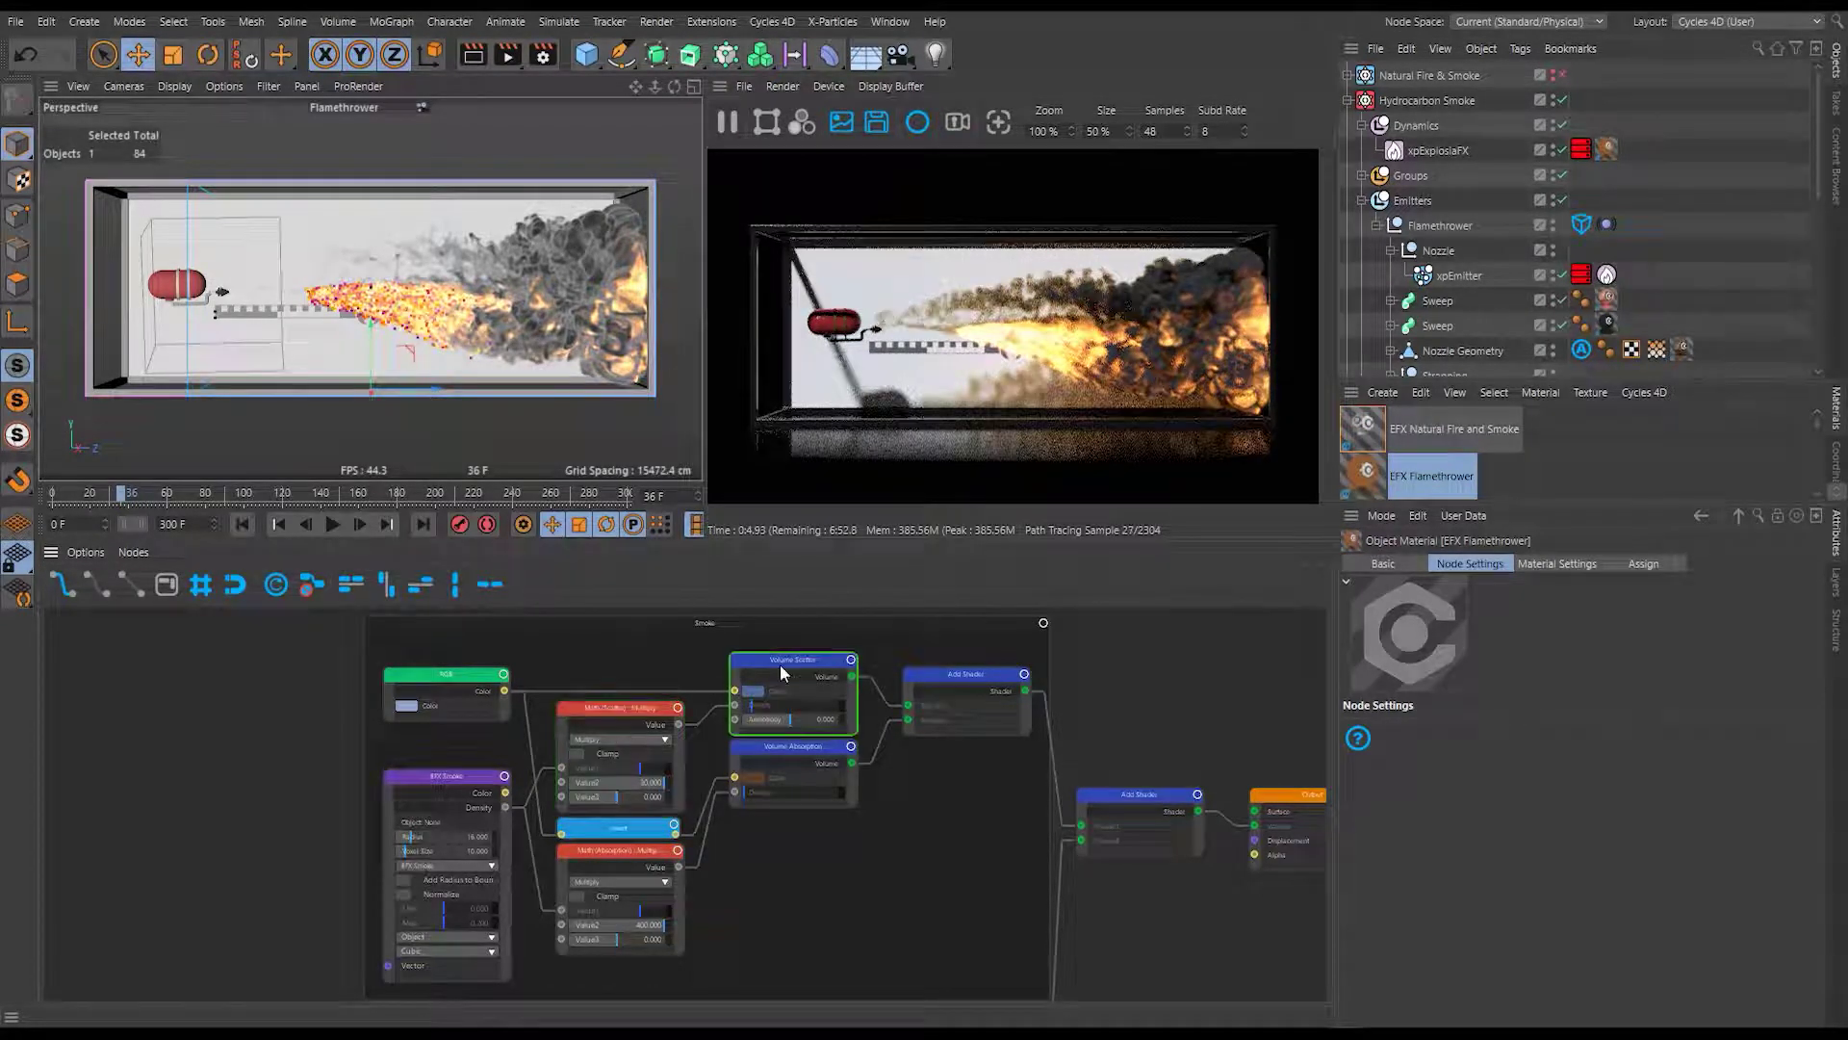
{"action": "left_click", "coordinate": [616, 710]}
{"action": "scroll", "coordinate": [616, 710], "scroll_direction": "up", "scroll_amount": 5}
{"action": "scroll", "coordinate": [687, 768], "scroll_direction": "down", "scroll_amount": 1}
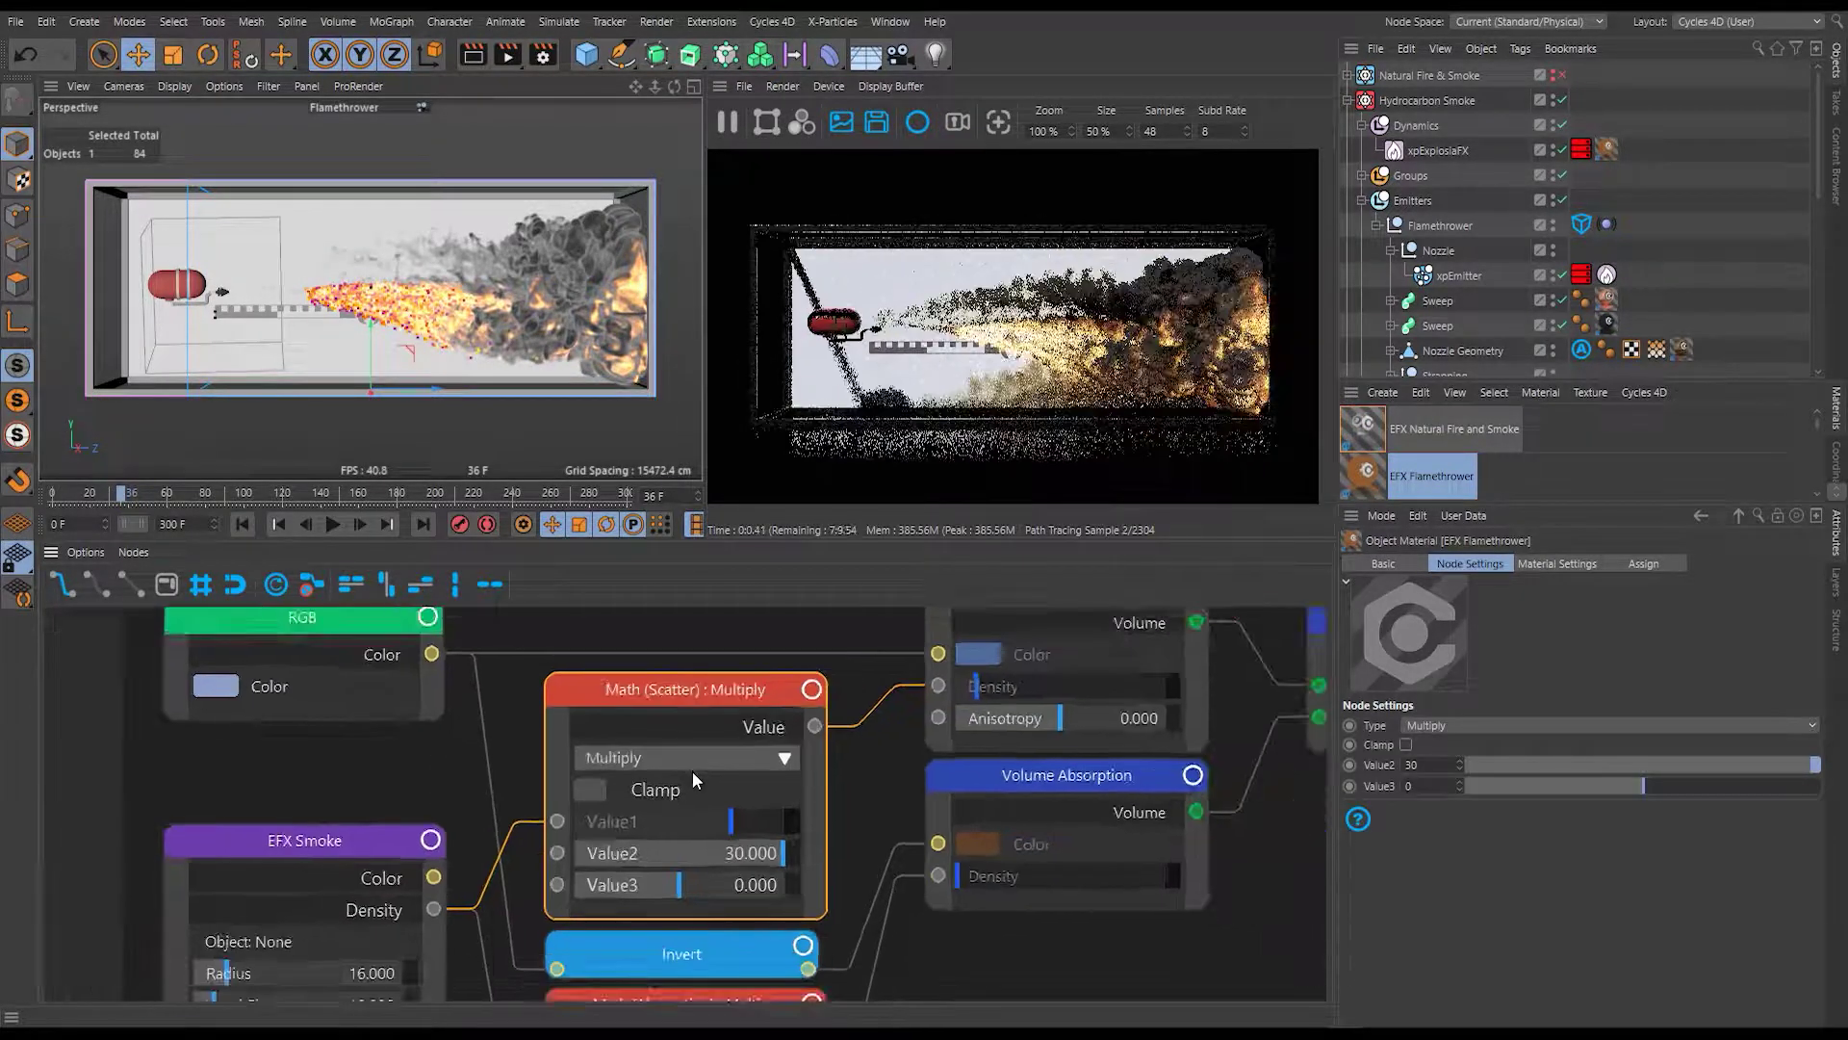
{"action": "scroll", "coordinate": [692, 771], "scroll_direction": "down", "scroll_amount": 4}
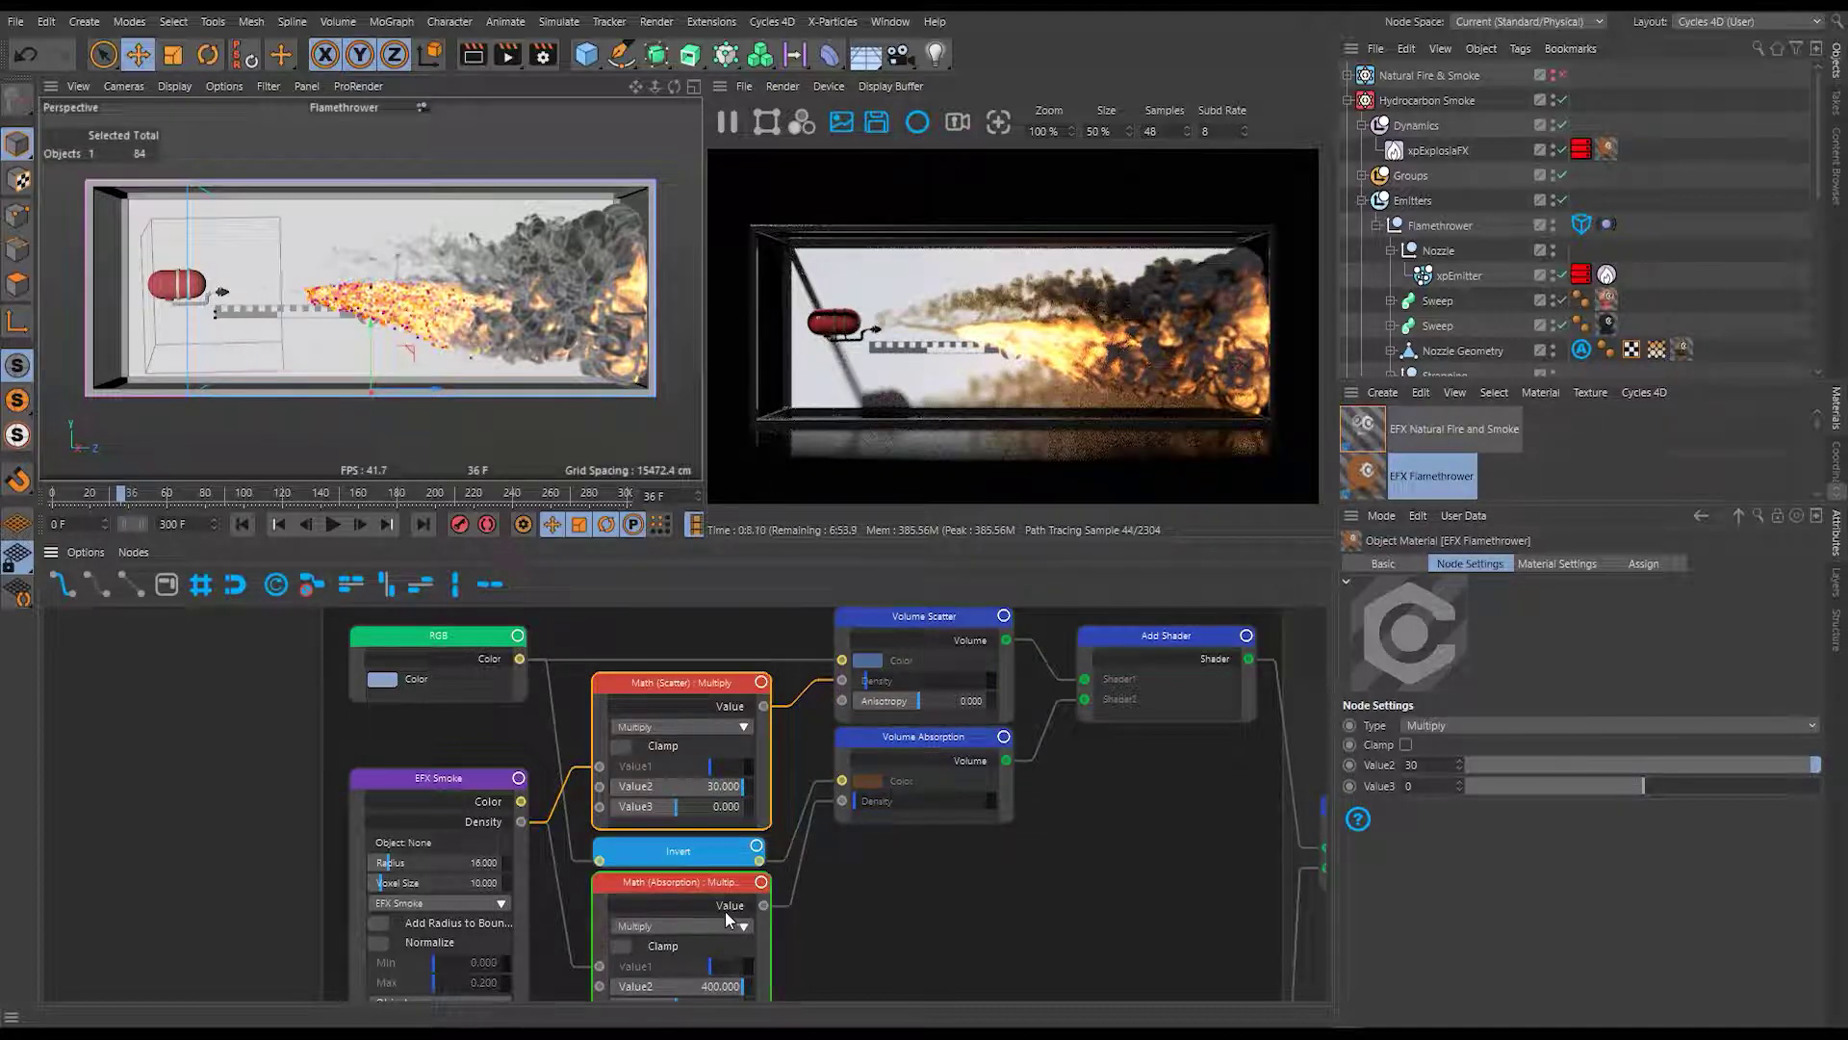
{"action": "left_click", "coordinate": [744, 928]}
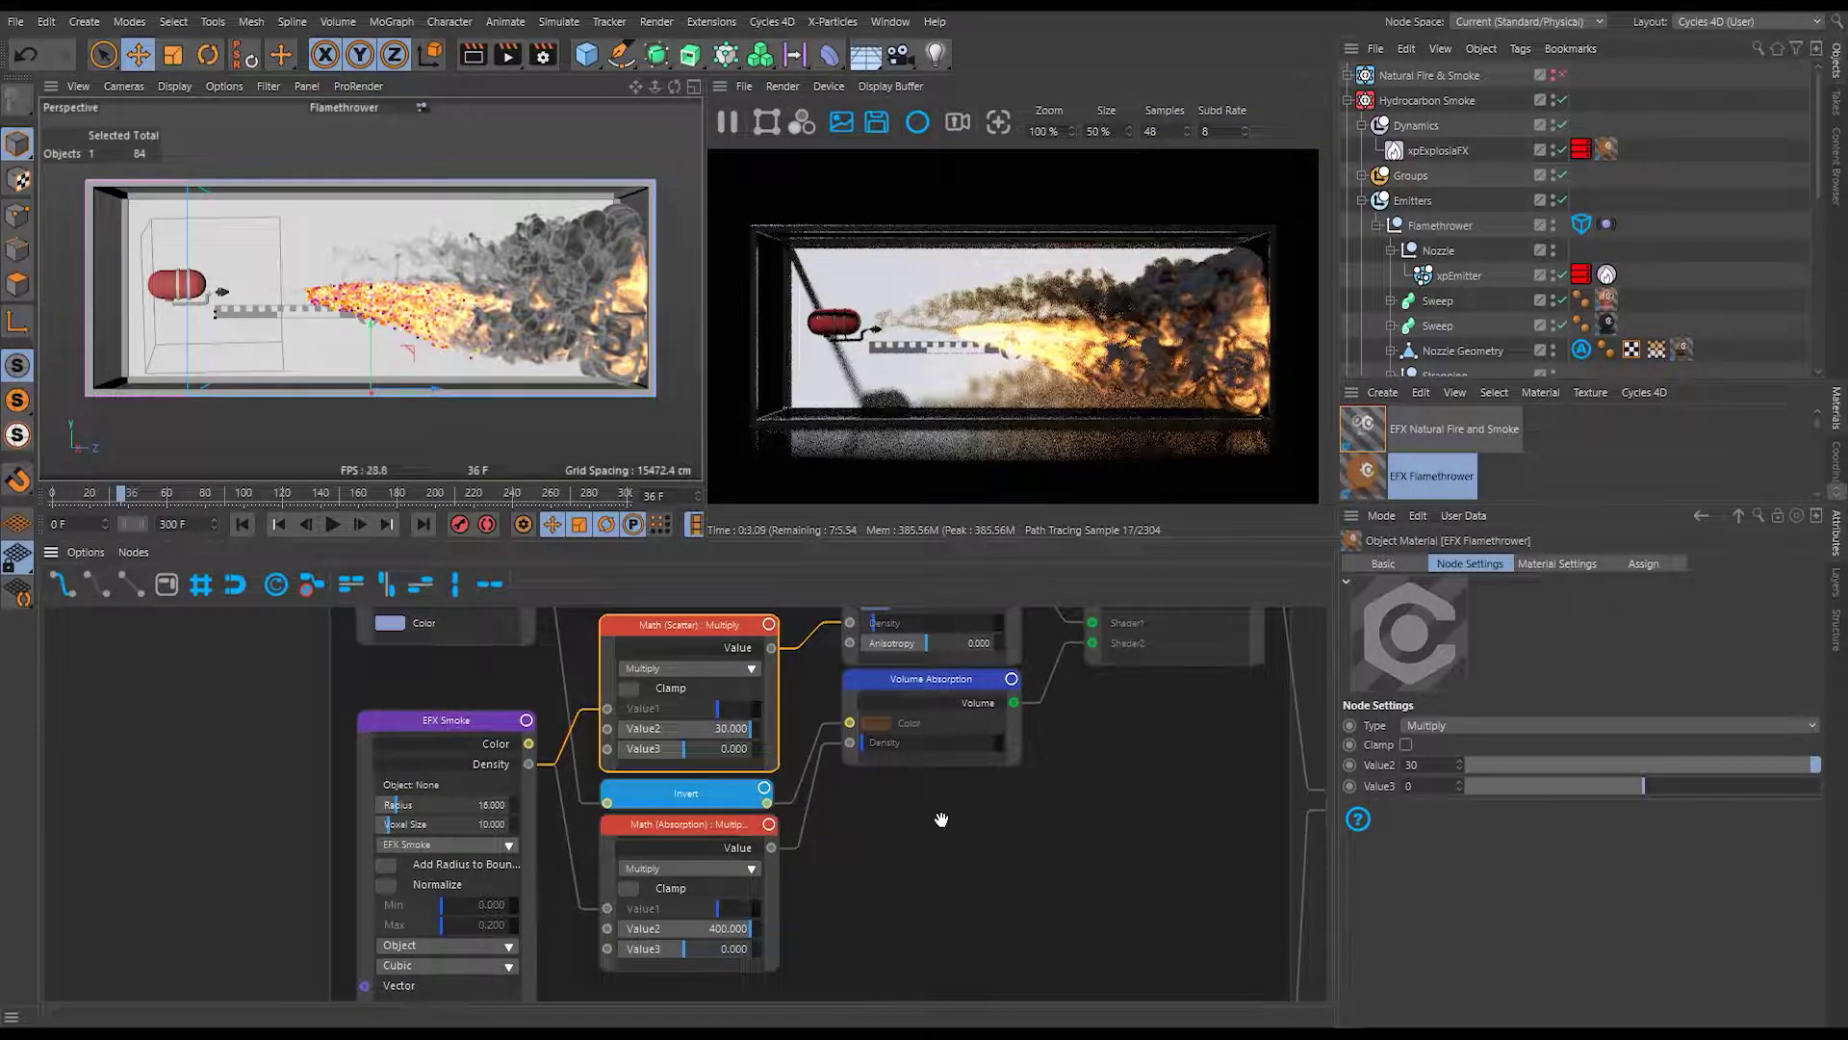
{"action": "middle_click_drag", "start_coordinate": [940, 812], "coordinate": [951, 908]}
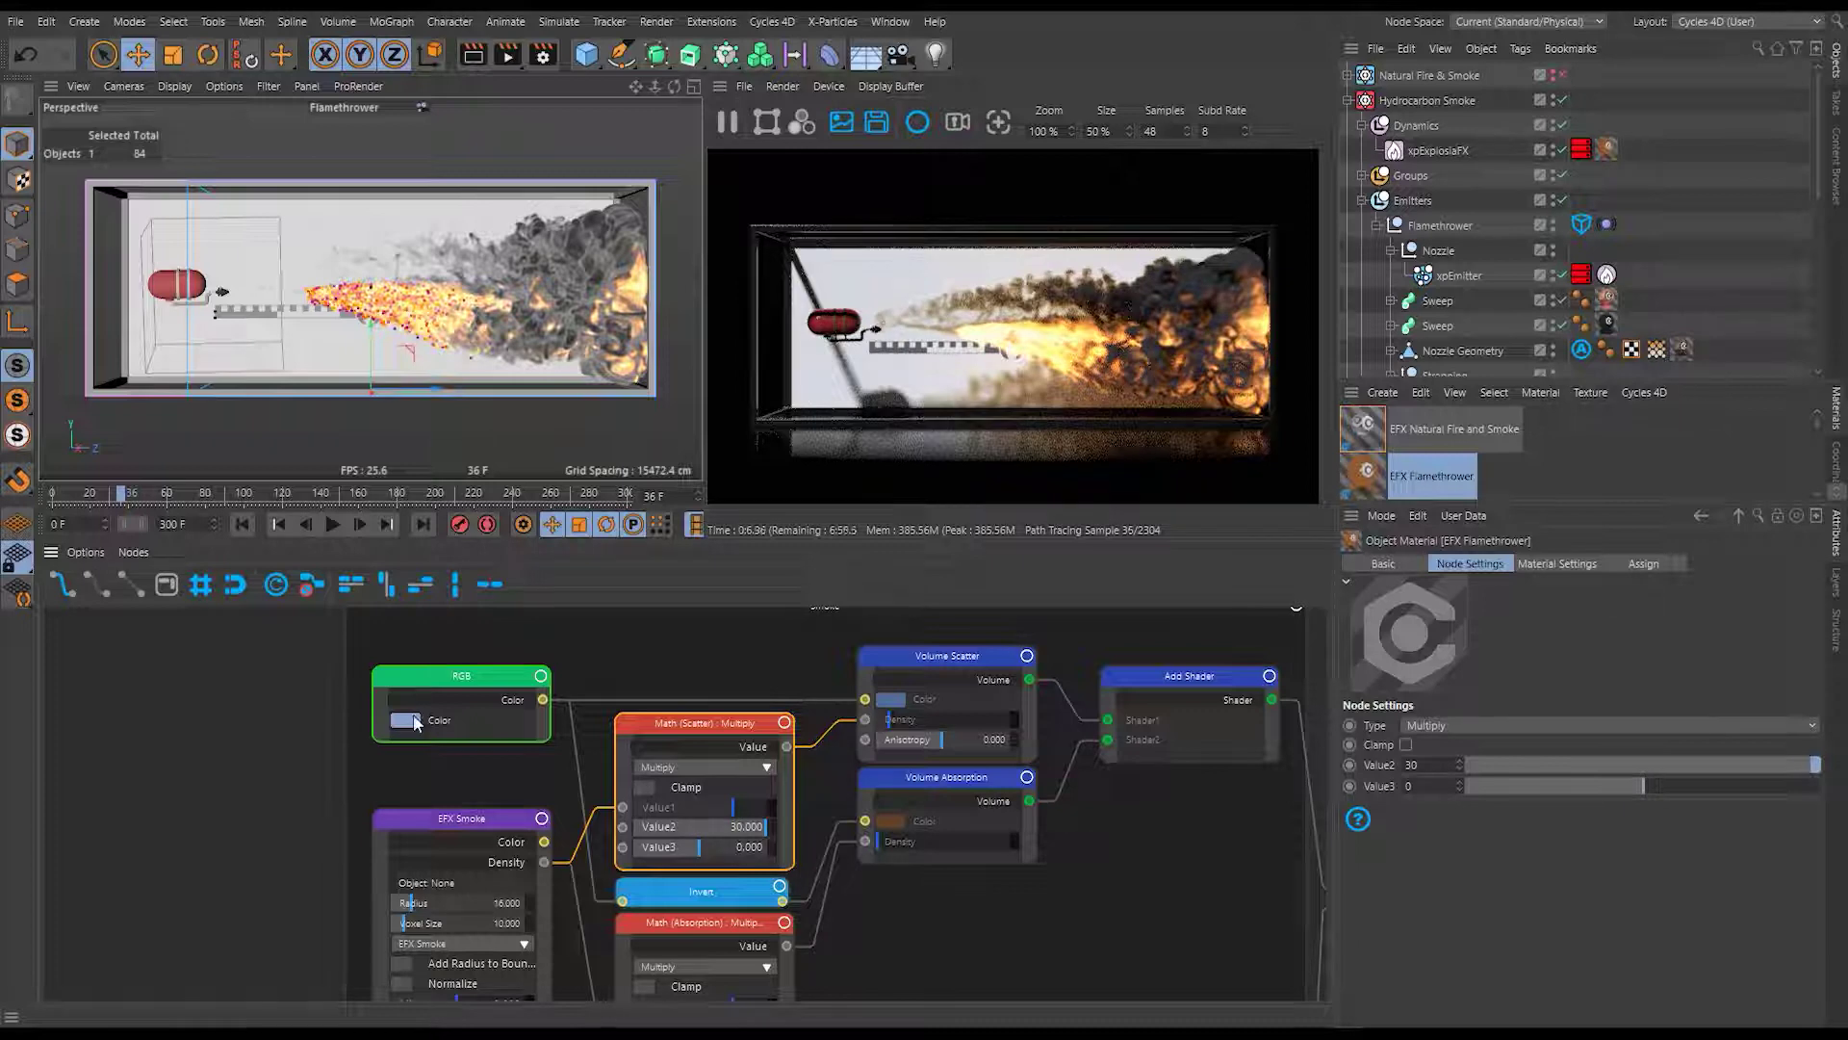
{"action": "left_click", "coordinate": [480, 673]}
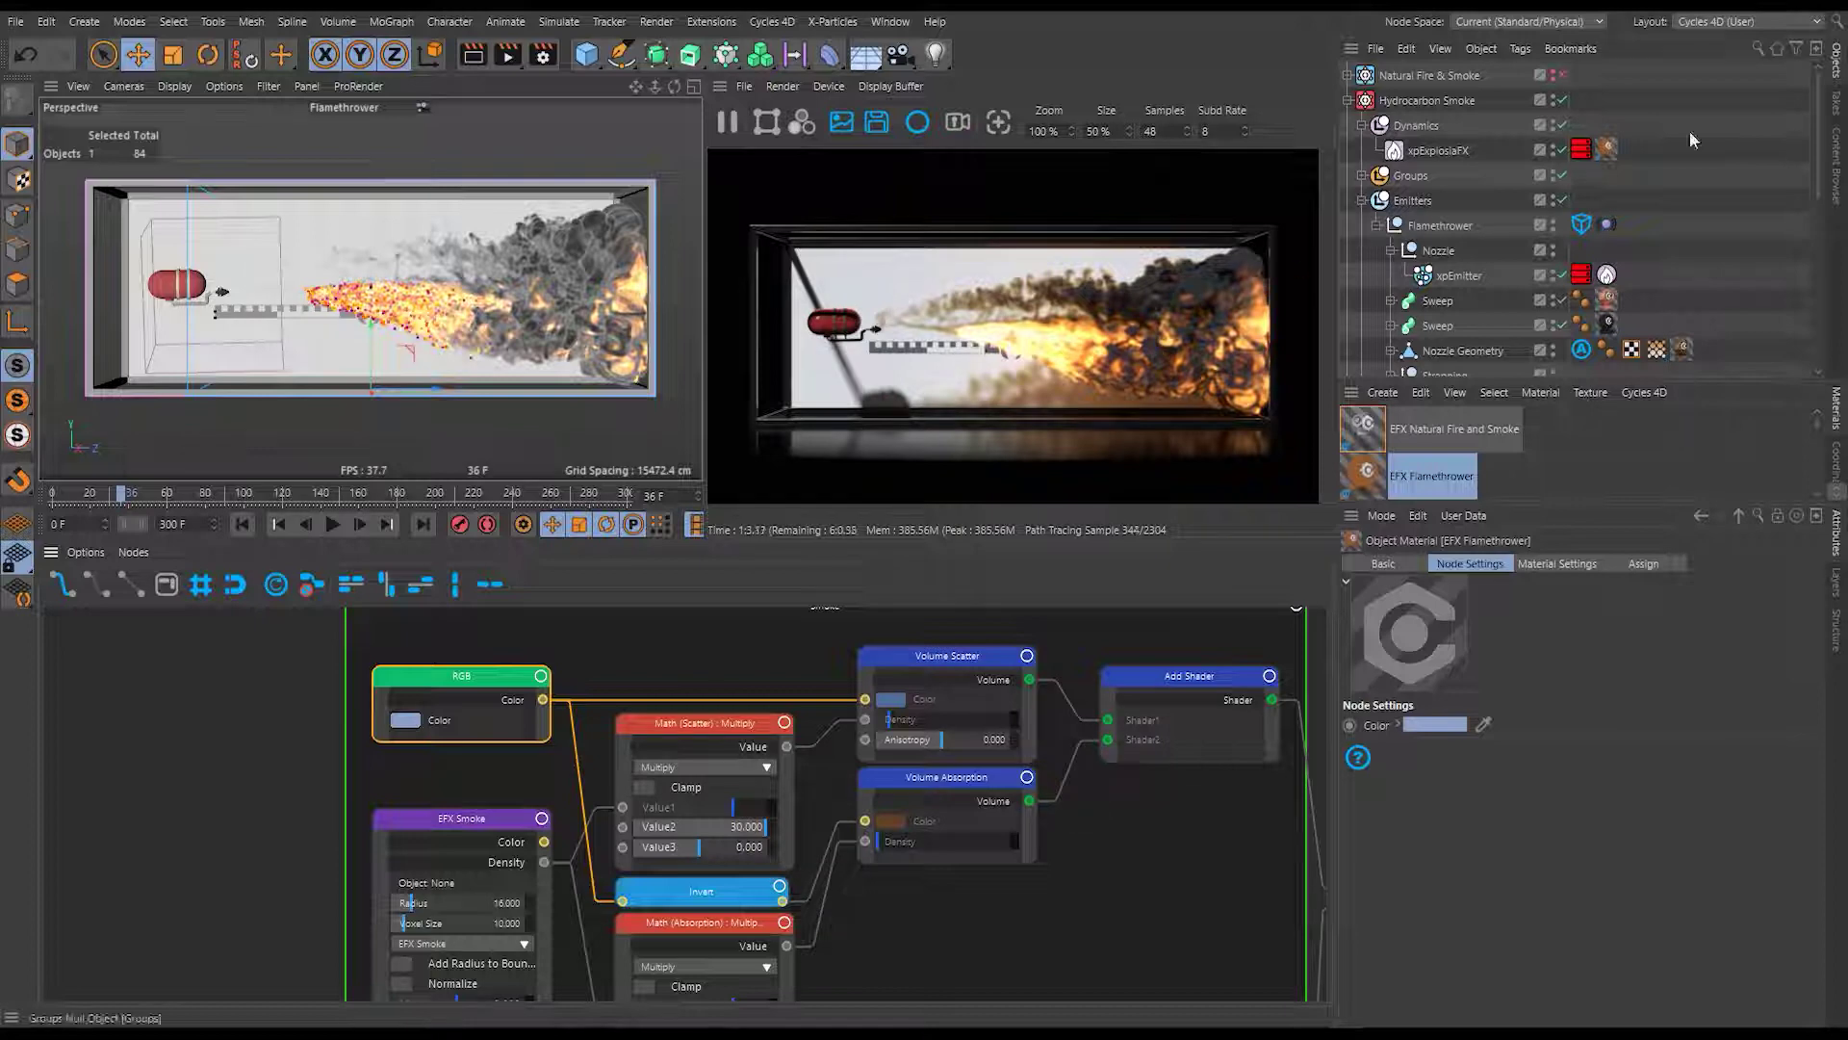
Try the EFX Natural Fire and Smoke material on the Hydrocarbon Smoke system's xpExplosiaFX object in place of its current material.
{"action": "scroll", "coordinate": [841, 765], "scroll_direction": "down", "scroll_amount": 2}
{"action": "scroll", "coordinate": [840, 762], "scroll_direction": "down", "scroll_amount": 2}
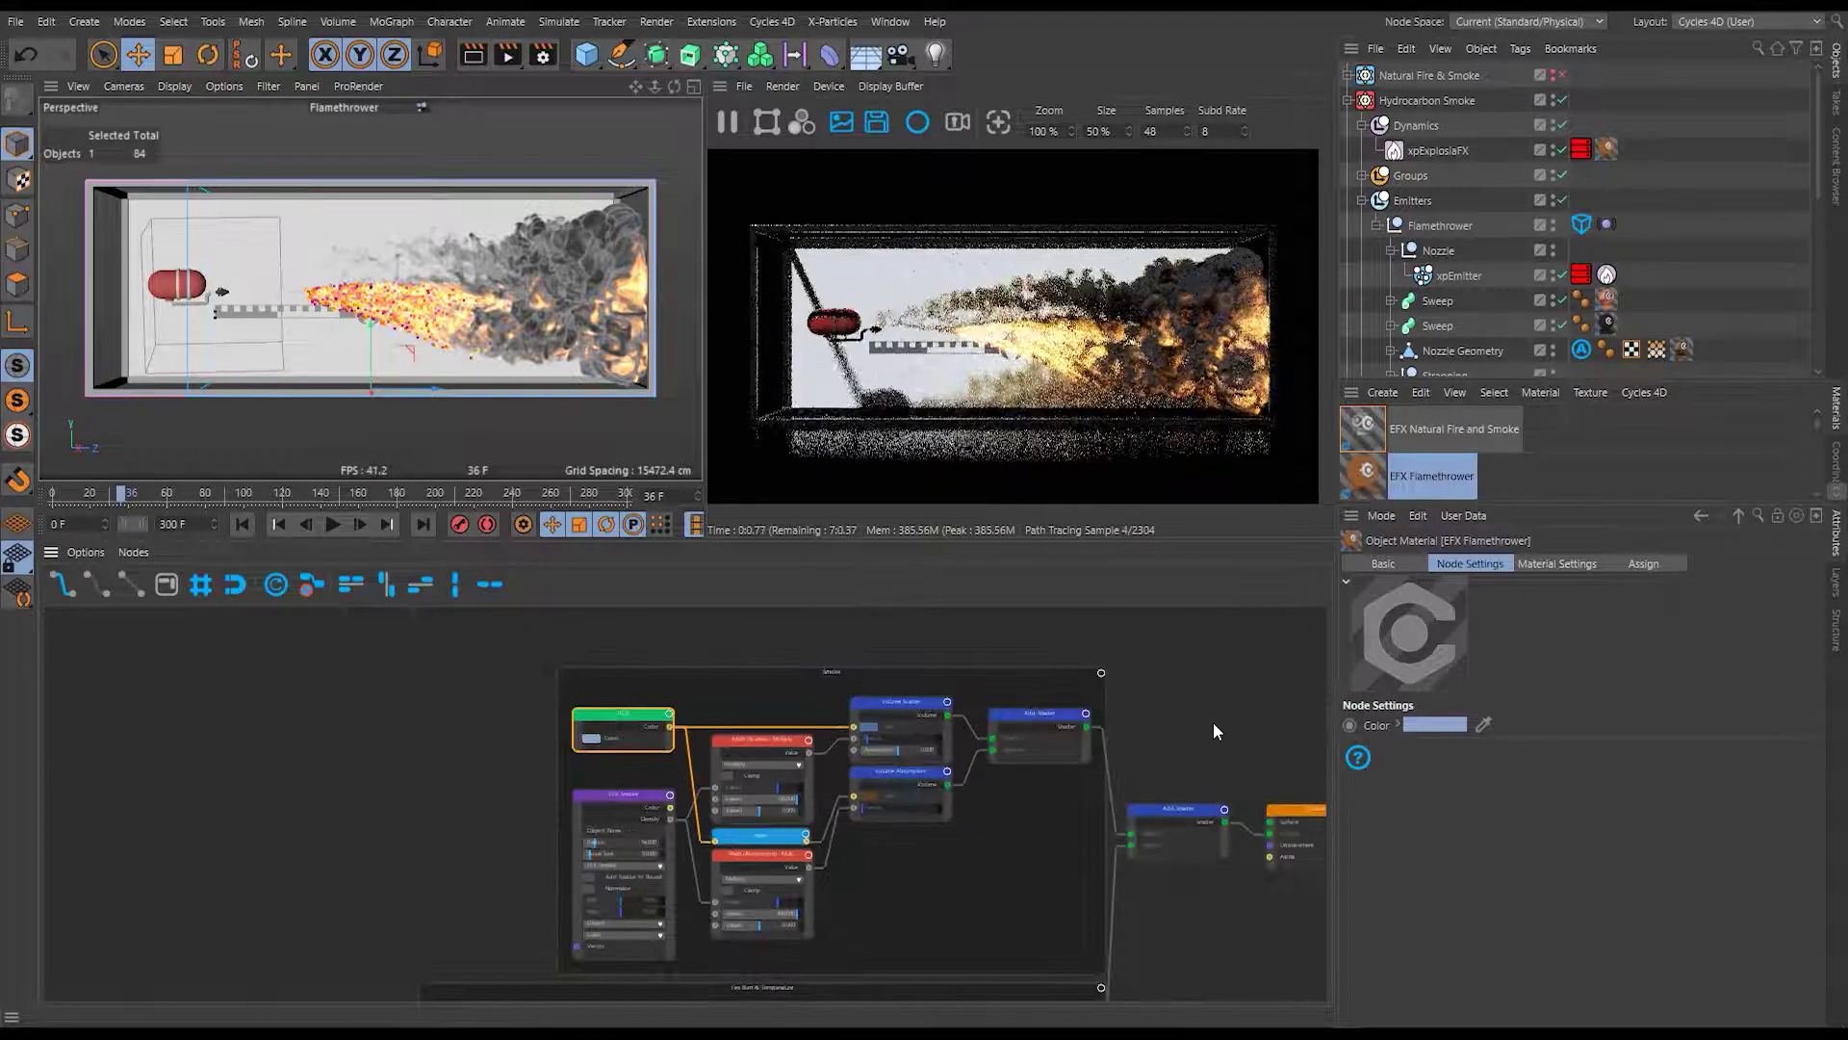
{"action": "middle_click_drag", "start_coordinate": [1213, 722], "coordinate": [1015, 661]}
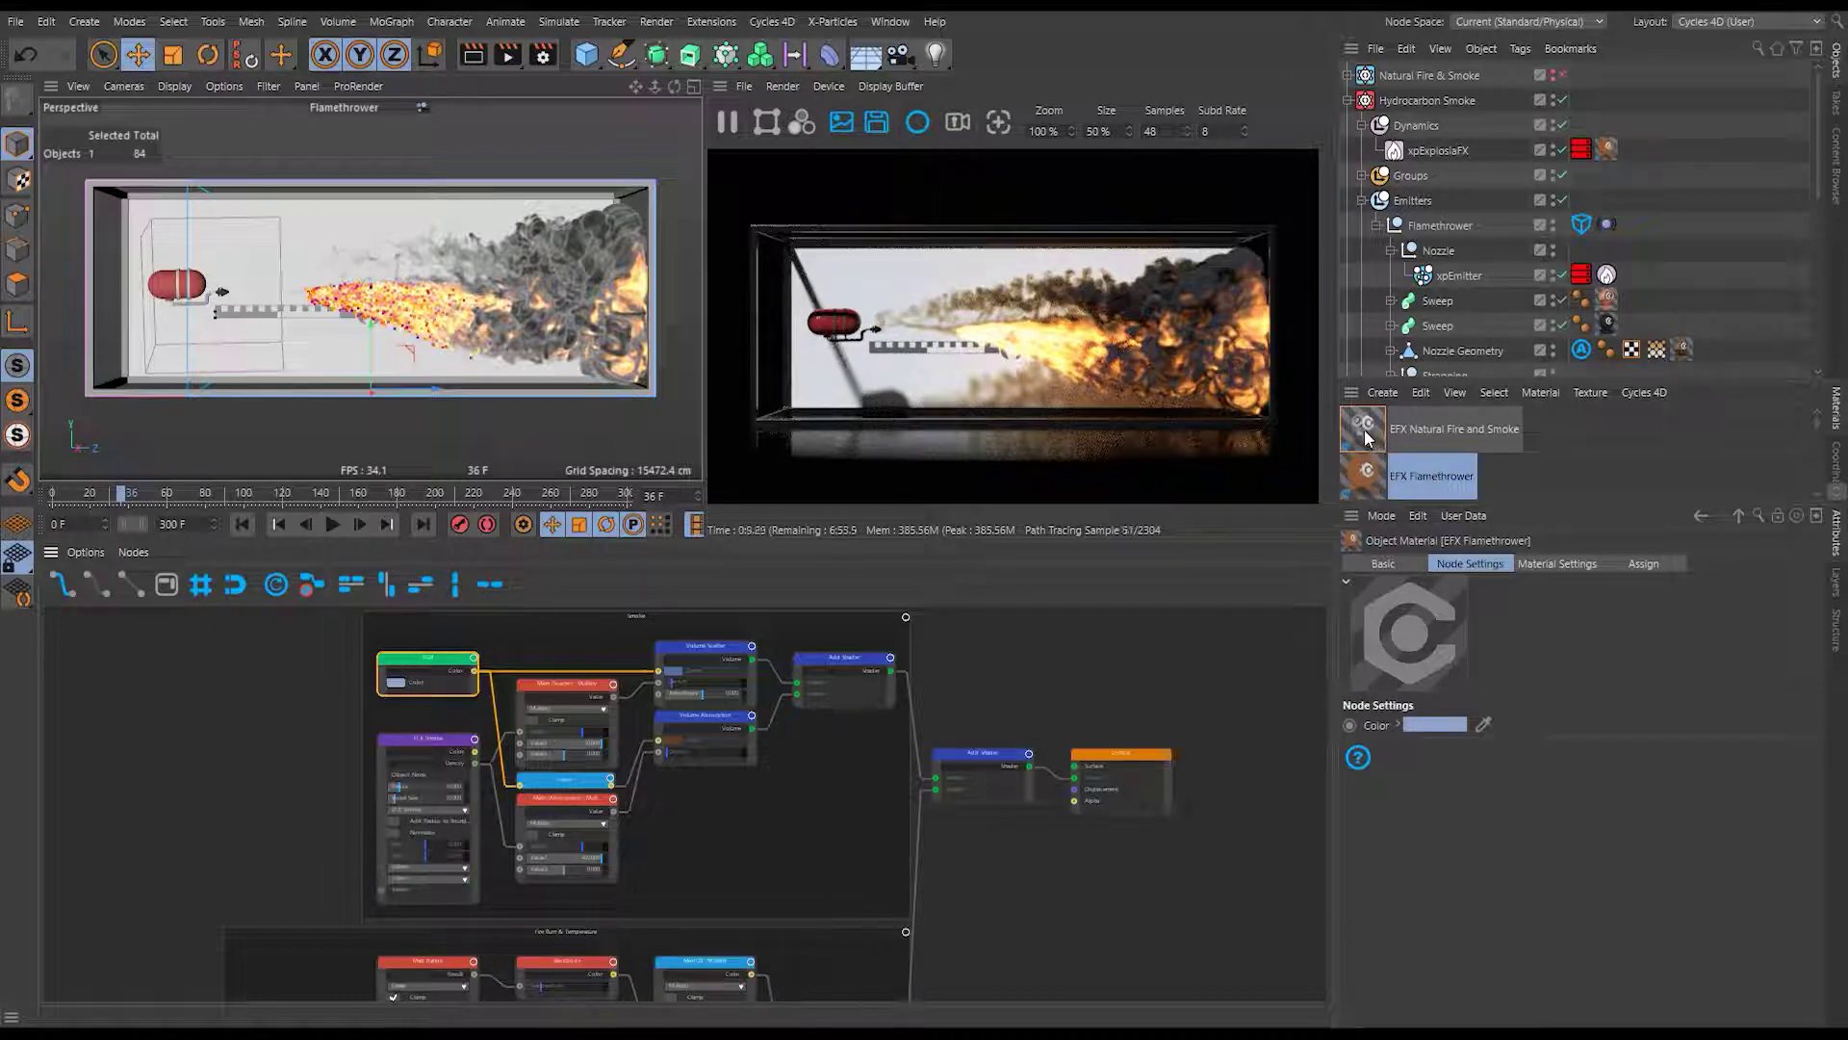
{"action": "left_click_drag", "start_coordinate": [1372, 438], "coordinate": [1613, 149]}
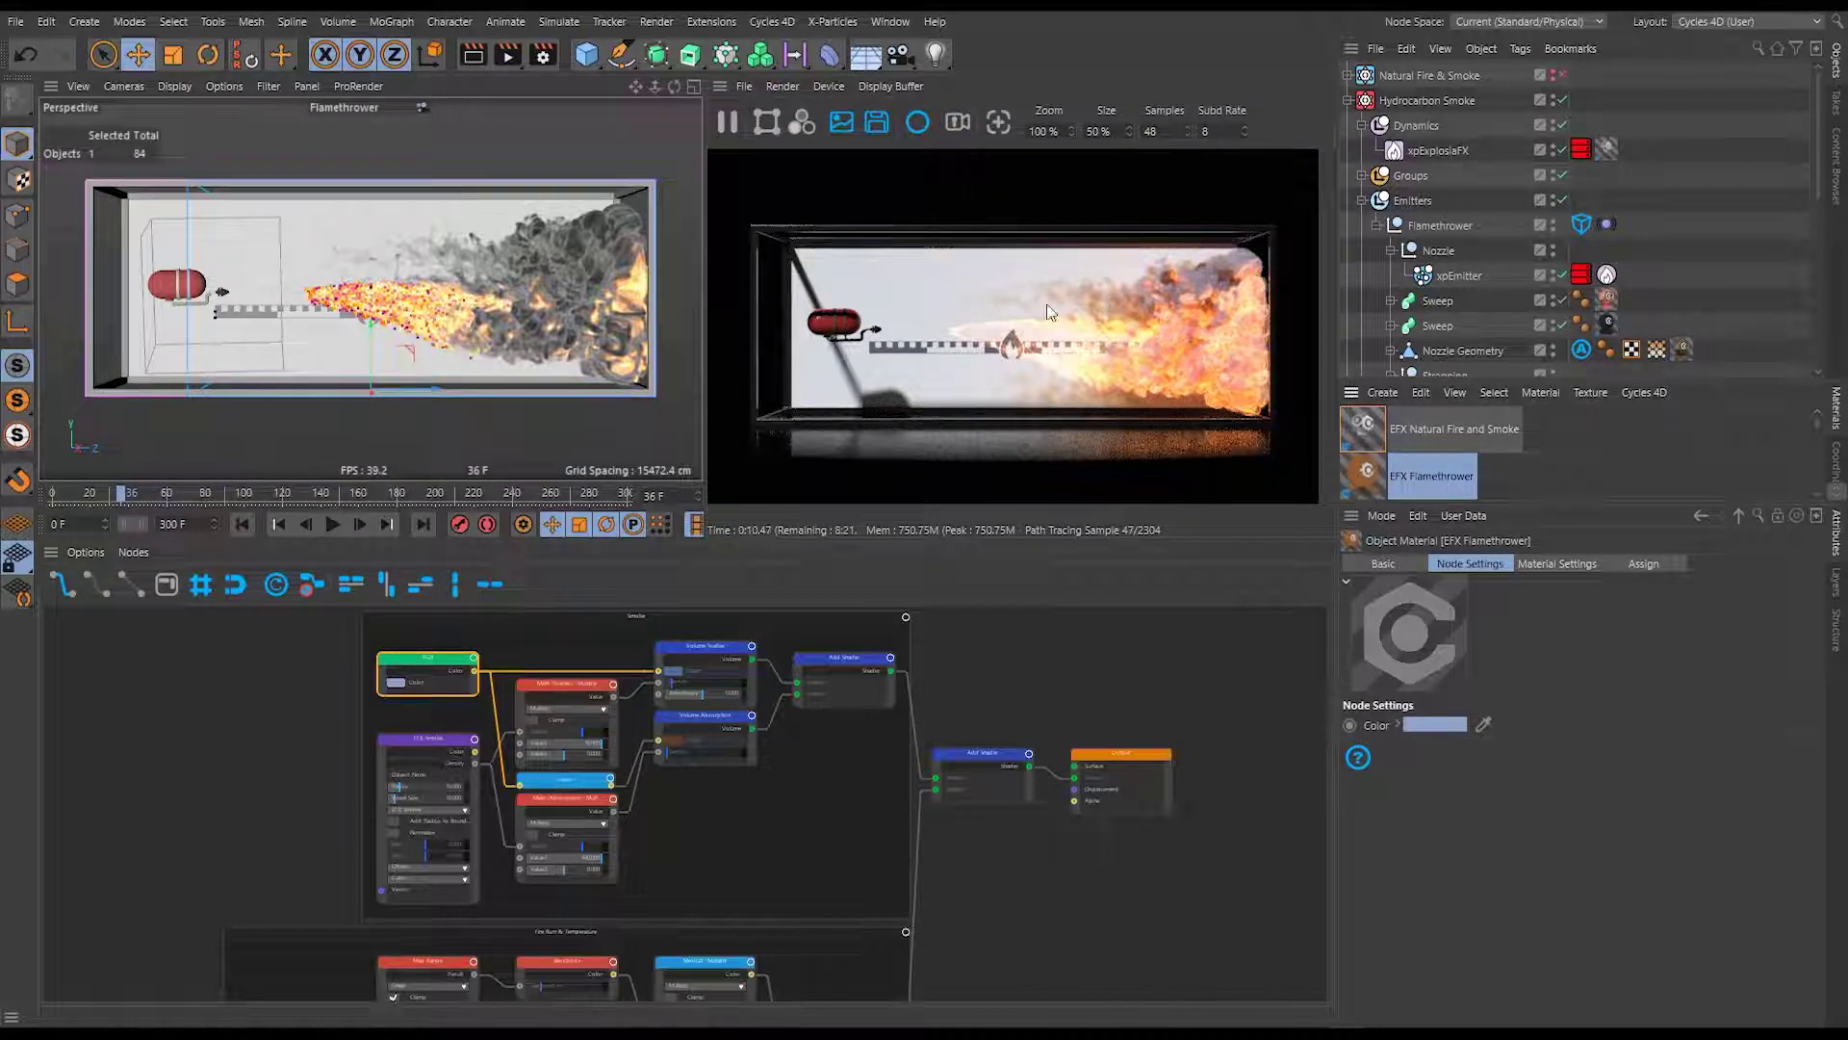
Try a near-black Volume Absorption colour in the Smoke group of the EFX Natural Fire and Smoke material.
{"action": "left_click", "coordinate": [1378, 439]}
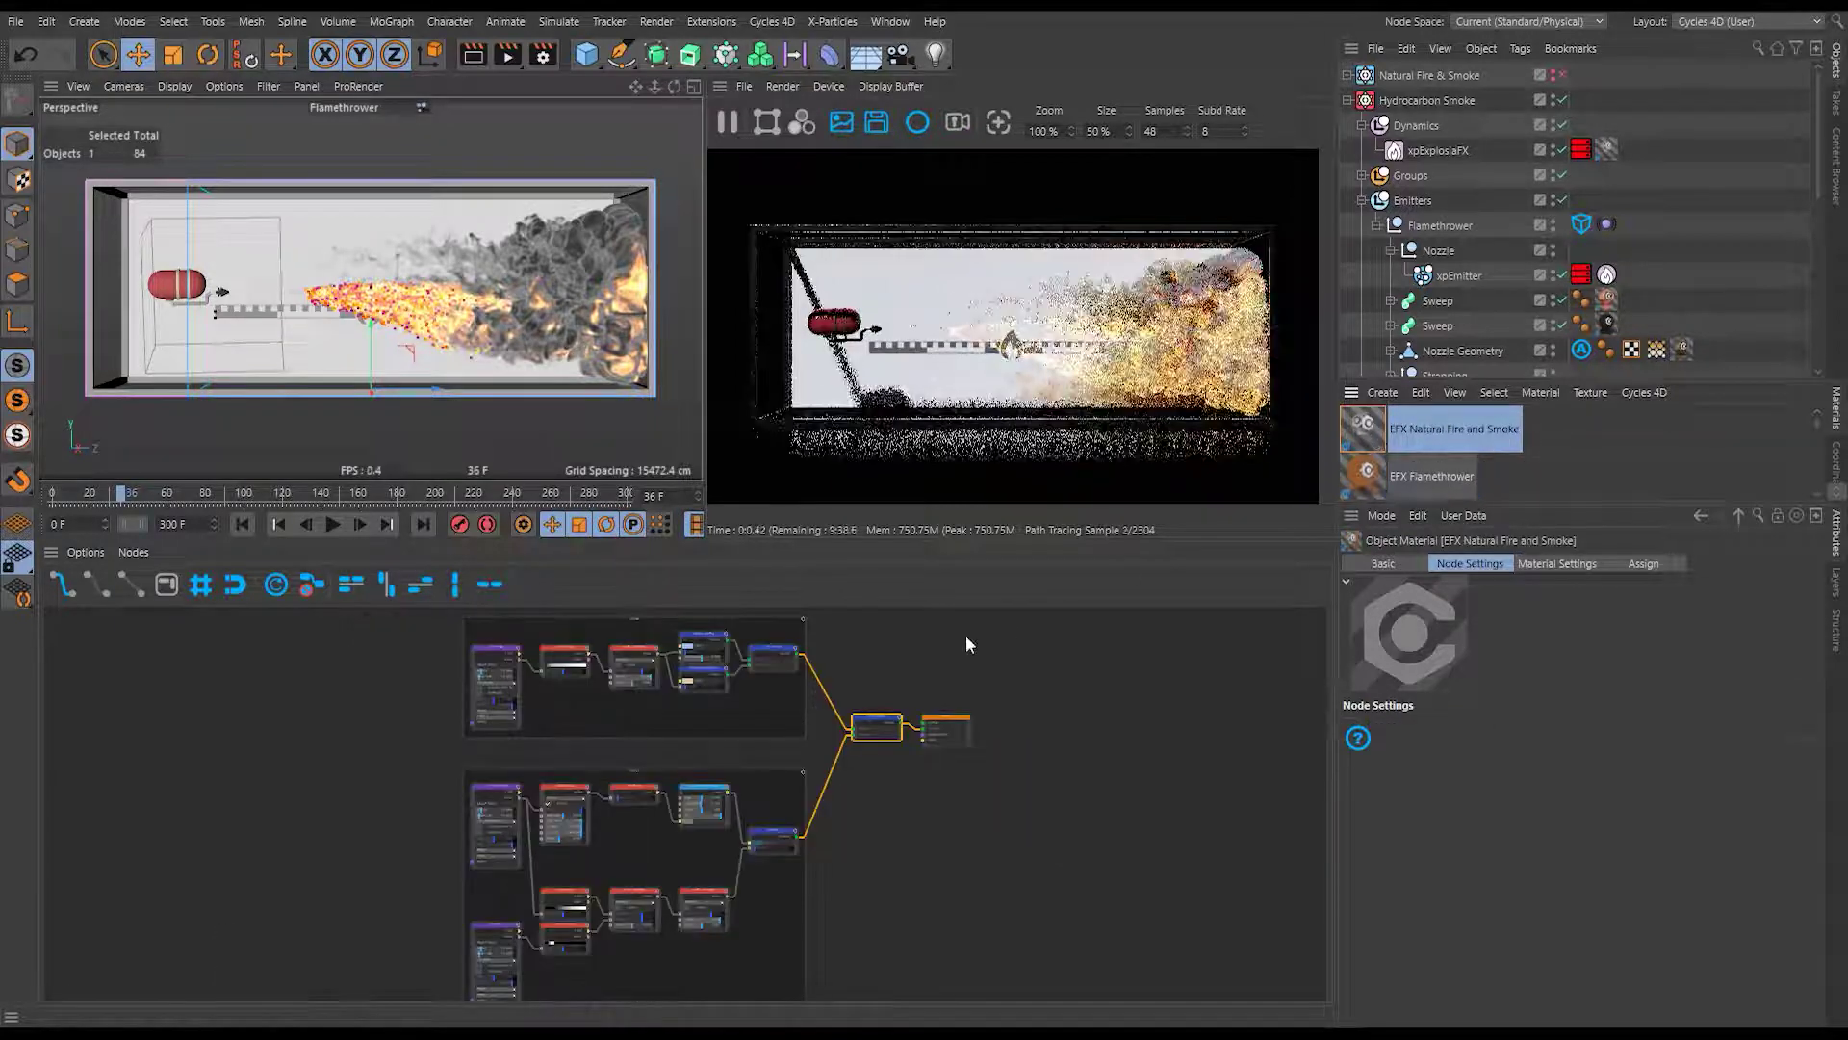
{"action": "scroll", "coordinate": [591, 661], "scroll_direction": "up", "scroll_amount": 3}
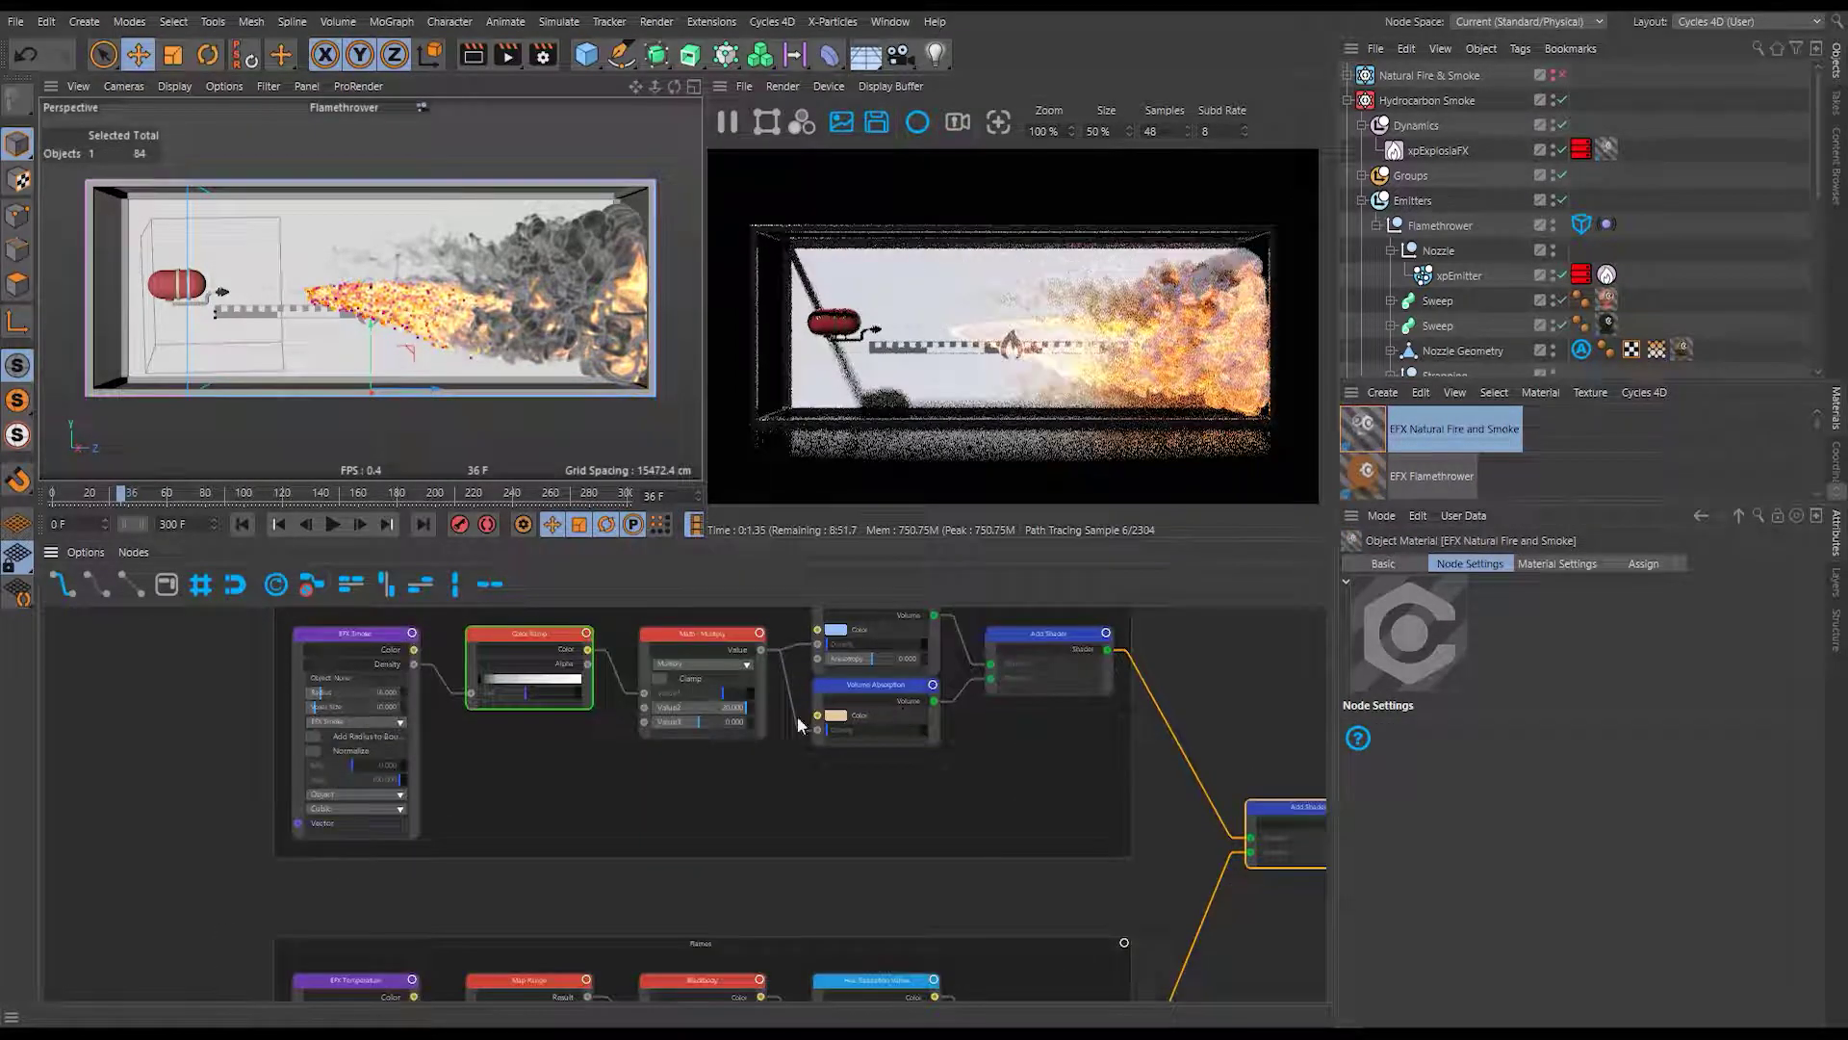
{"action": "scroll", "coordinate": [998, 806], "scroll_direction": "up", "scroll_amount": 2}
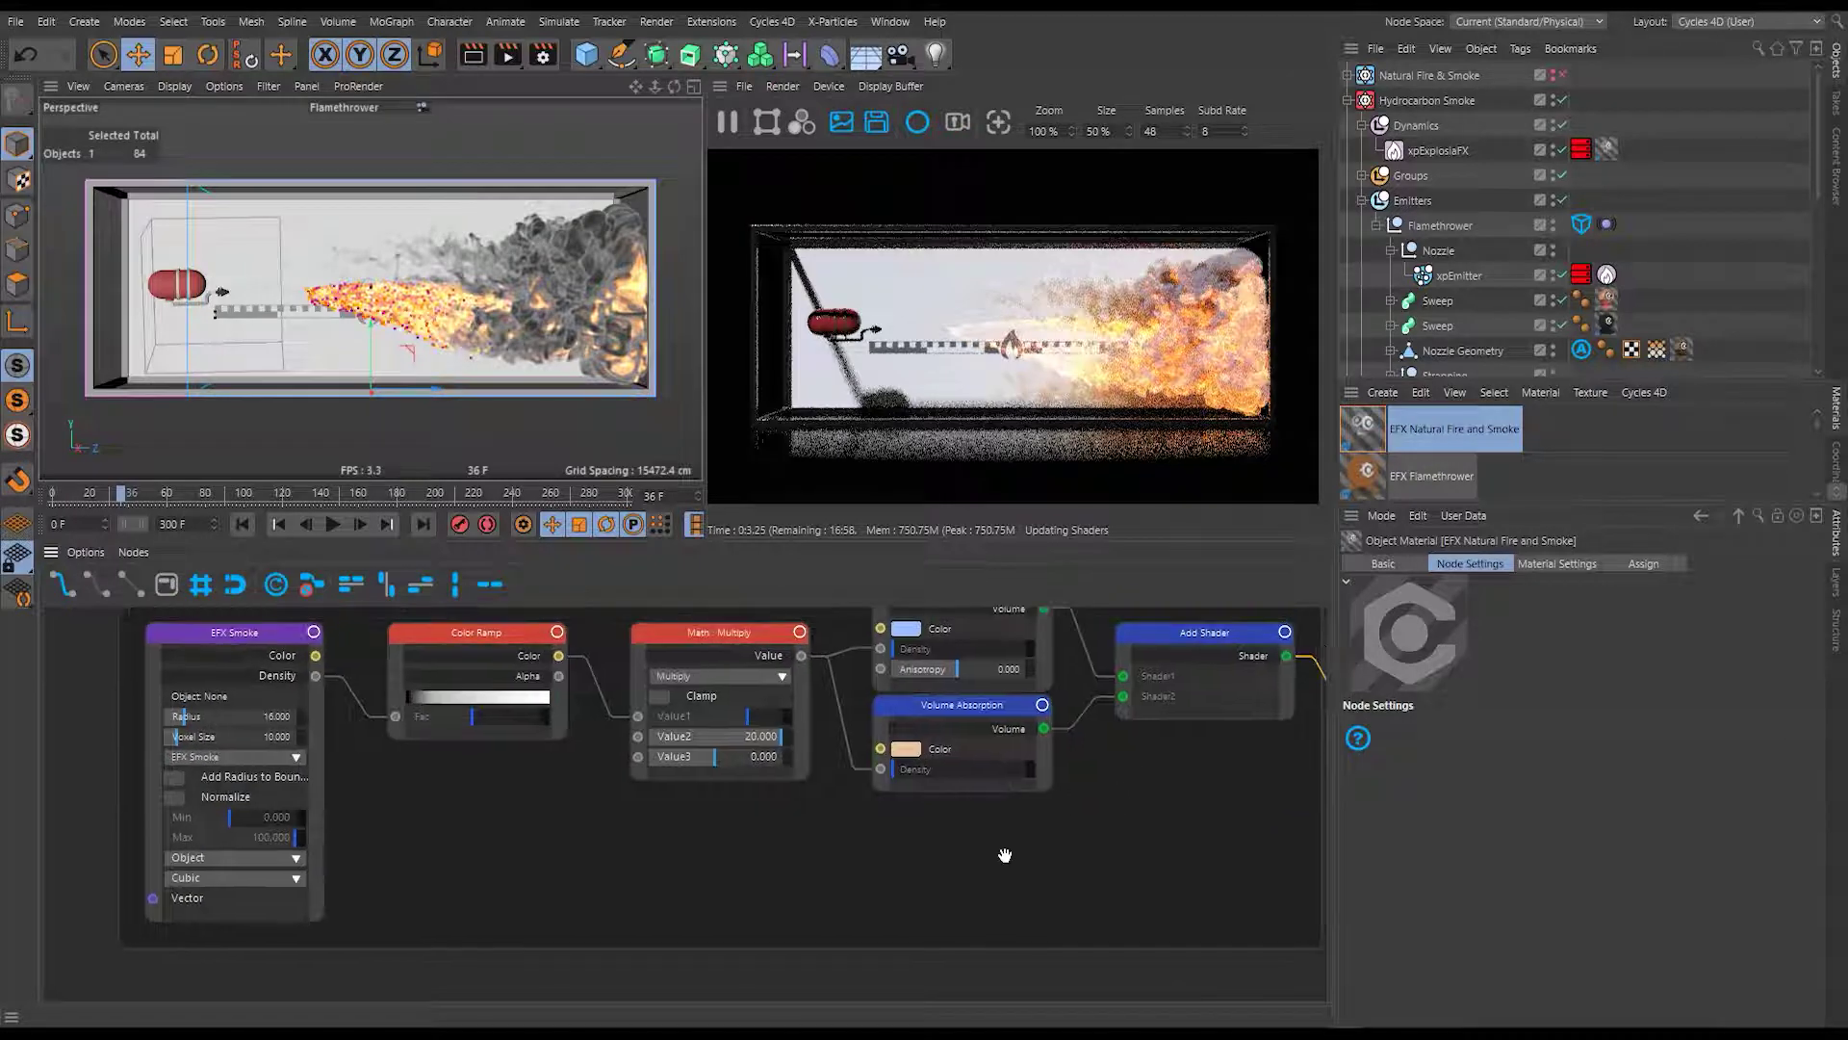
{"action": "middle_click_drag", "start_coordinate": [1031, 840], "coordinate": [863, 929]}
{"action": "left_click", "coordinate": [771, 834]}
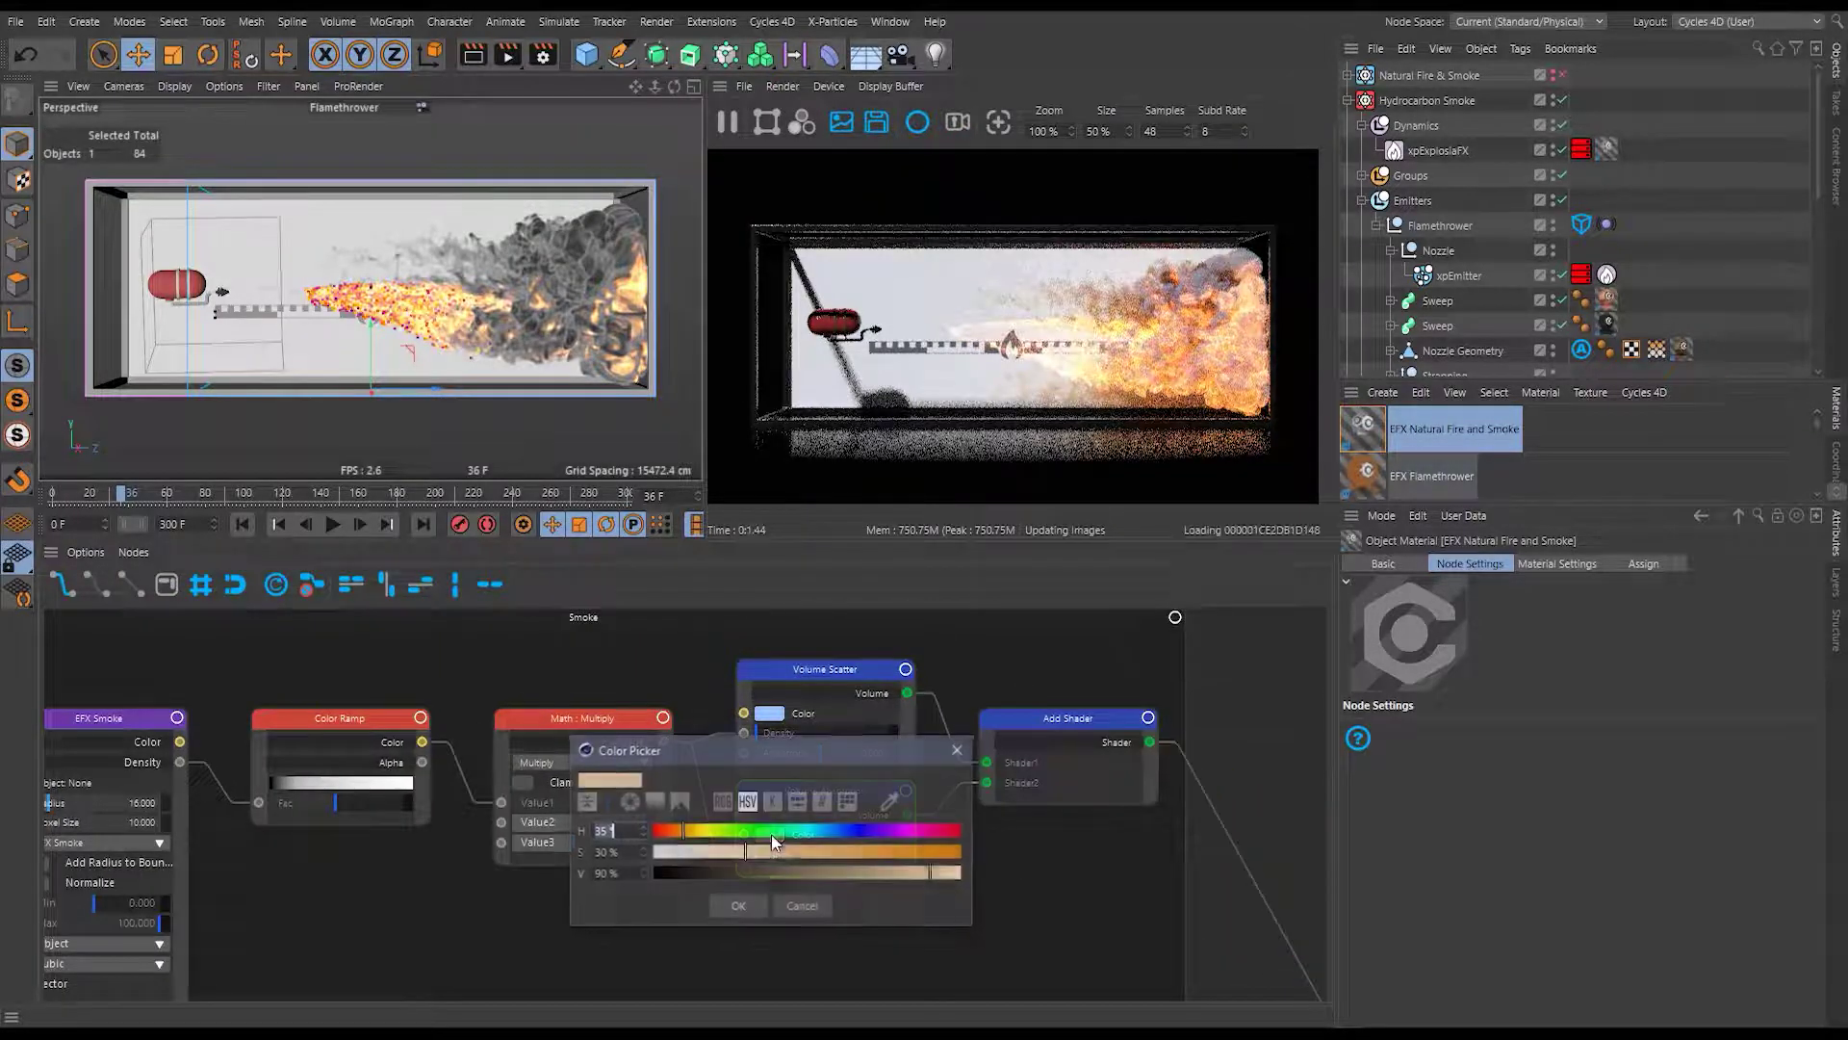
{"action": "left_click_drag", "start_coordinate": [700, 874], "coordinate": [675, 876]}
{"action": "left_click", "coordinate": [740, 907]}
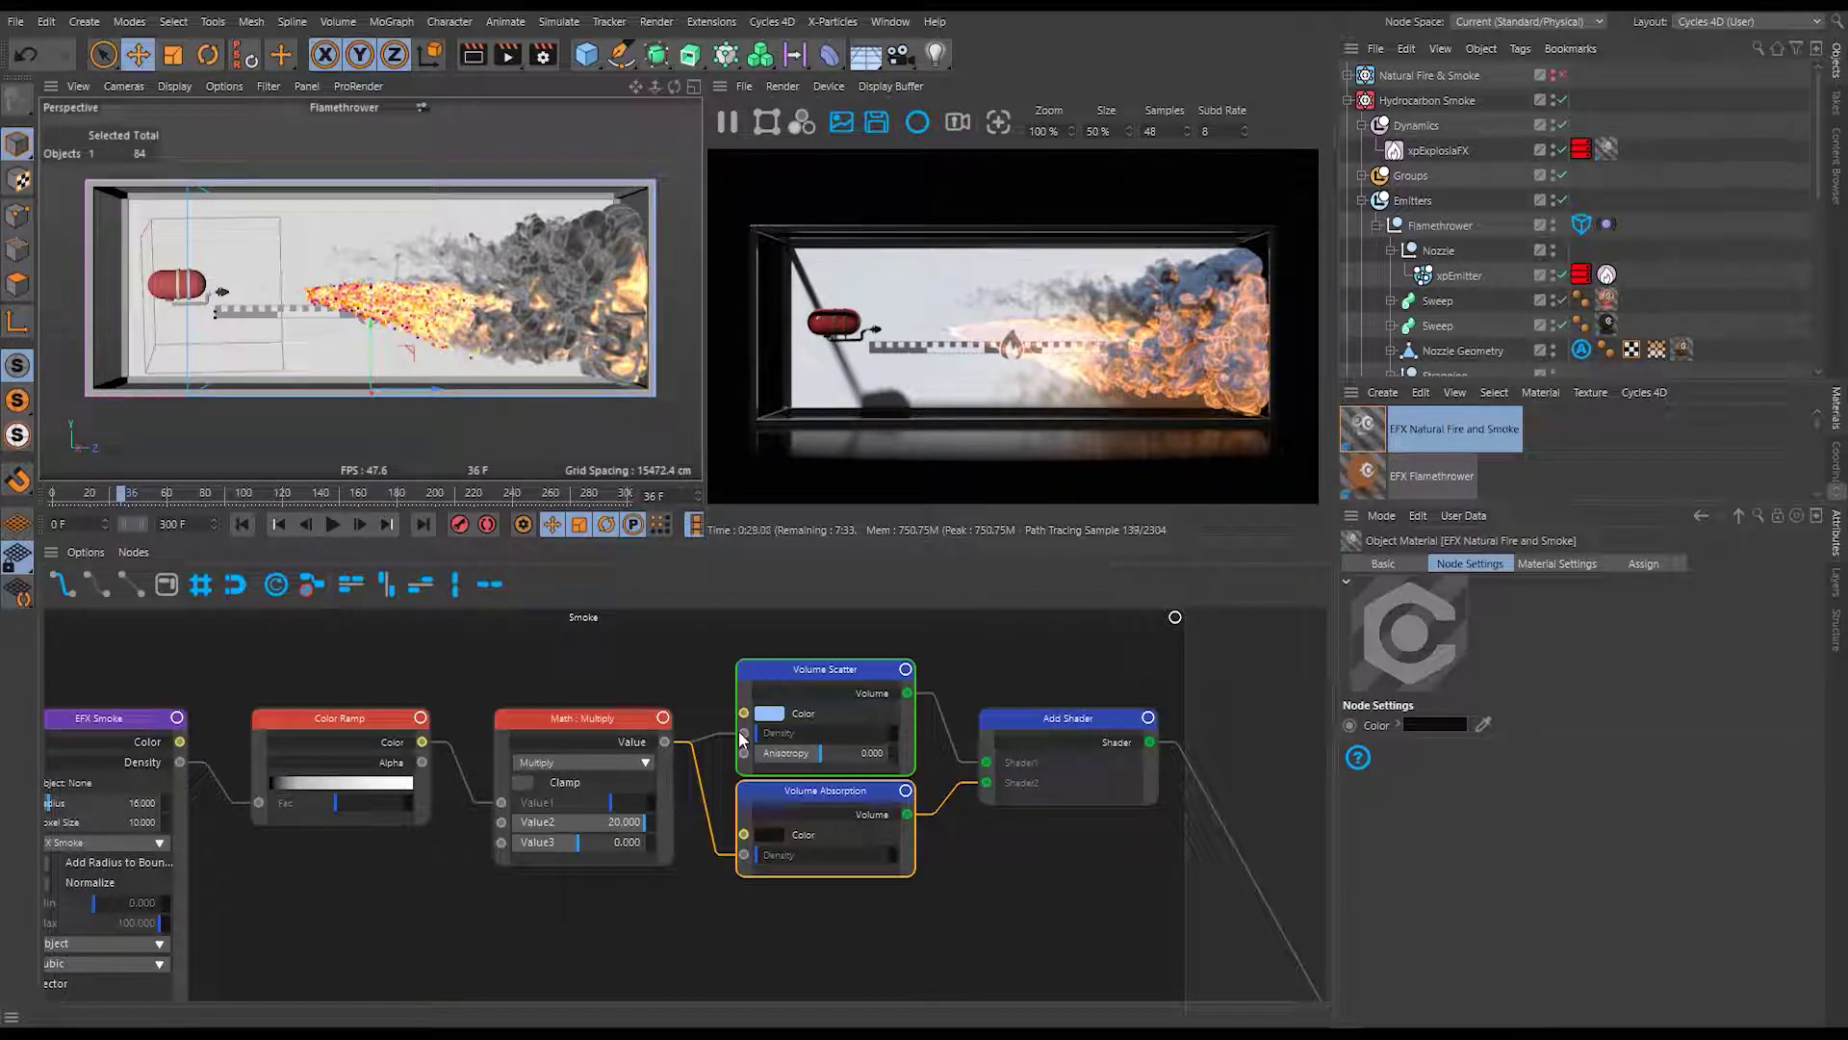
{"action": "scroll", "coordinate": [741, 740], "scroll_direction": "down", "scroll_amount": 3}
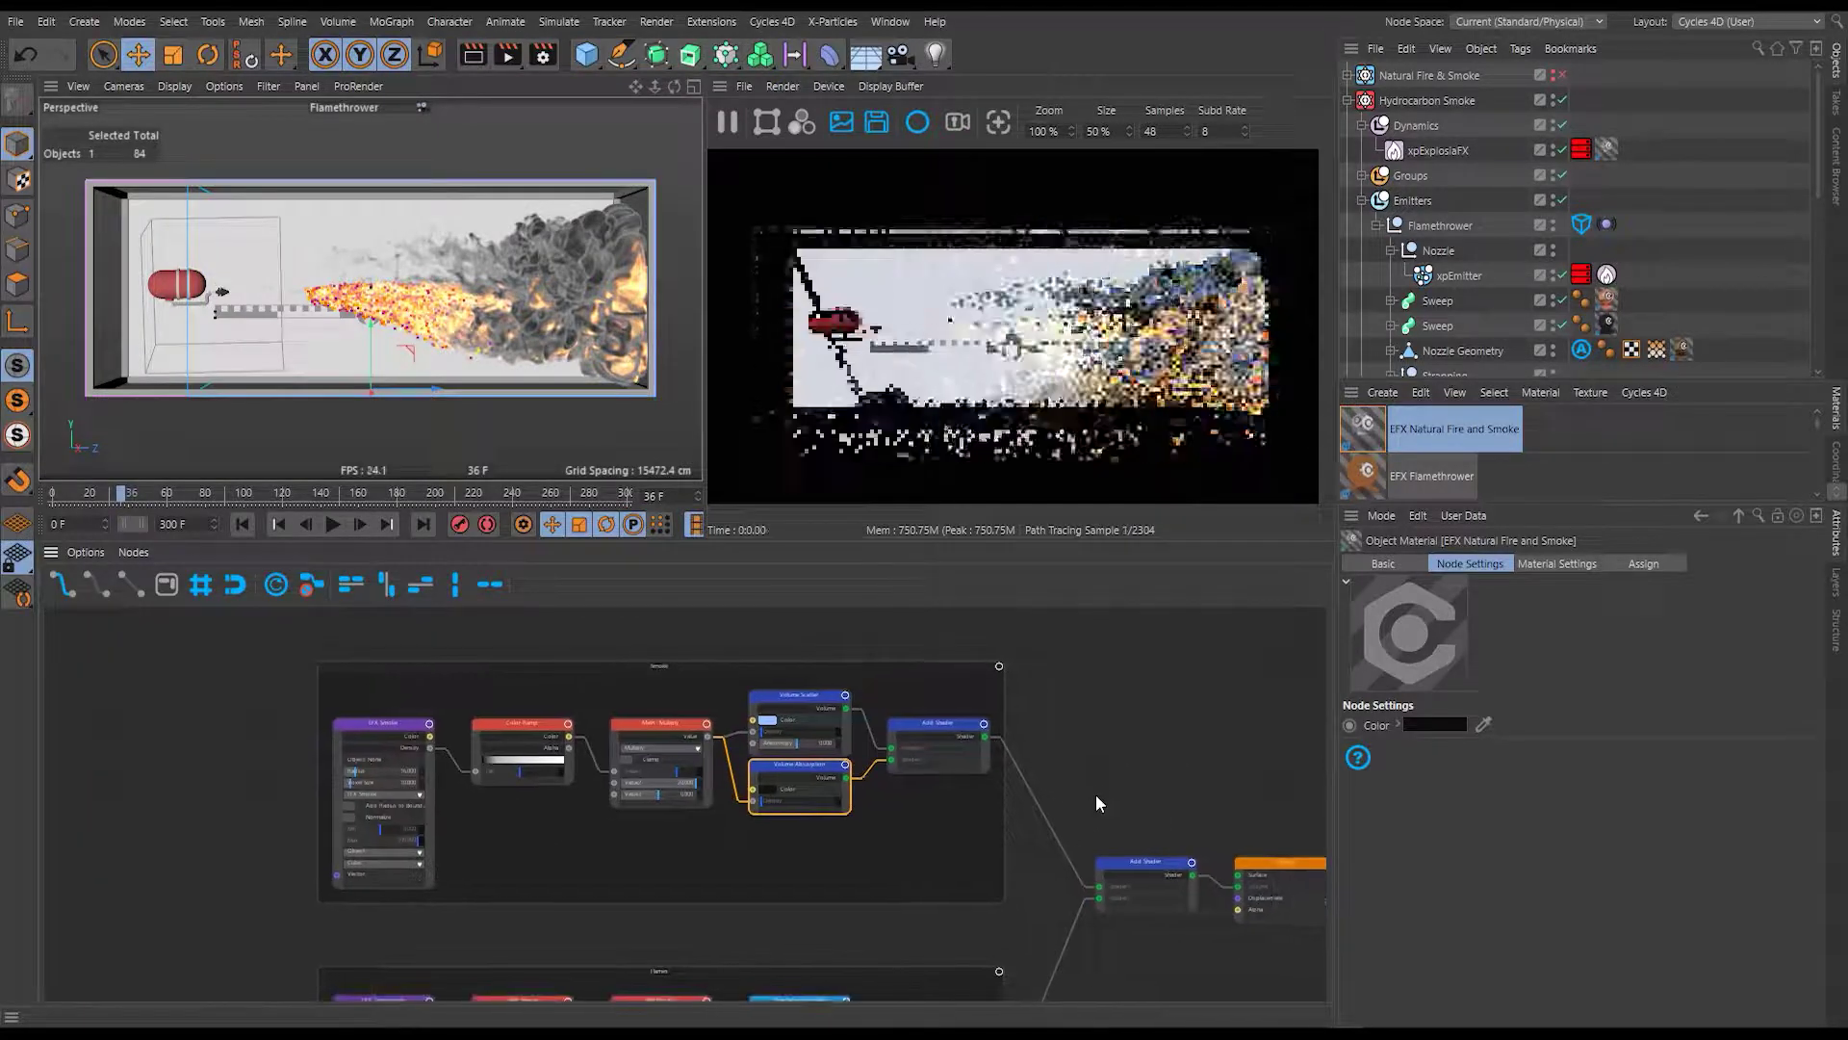
{"action": "middle_click_drag", "start_coordinate": [1052, 744], "coordinate": [1105, 756]}
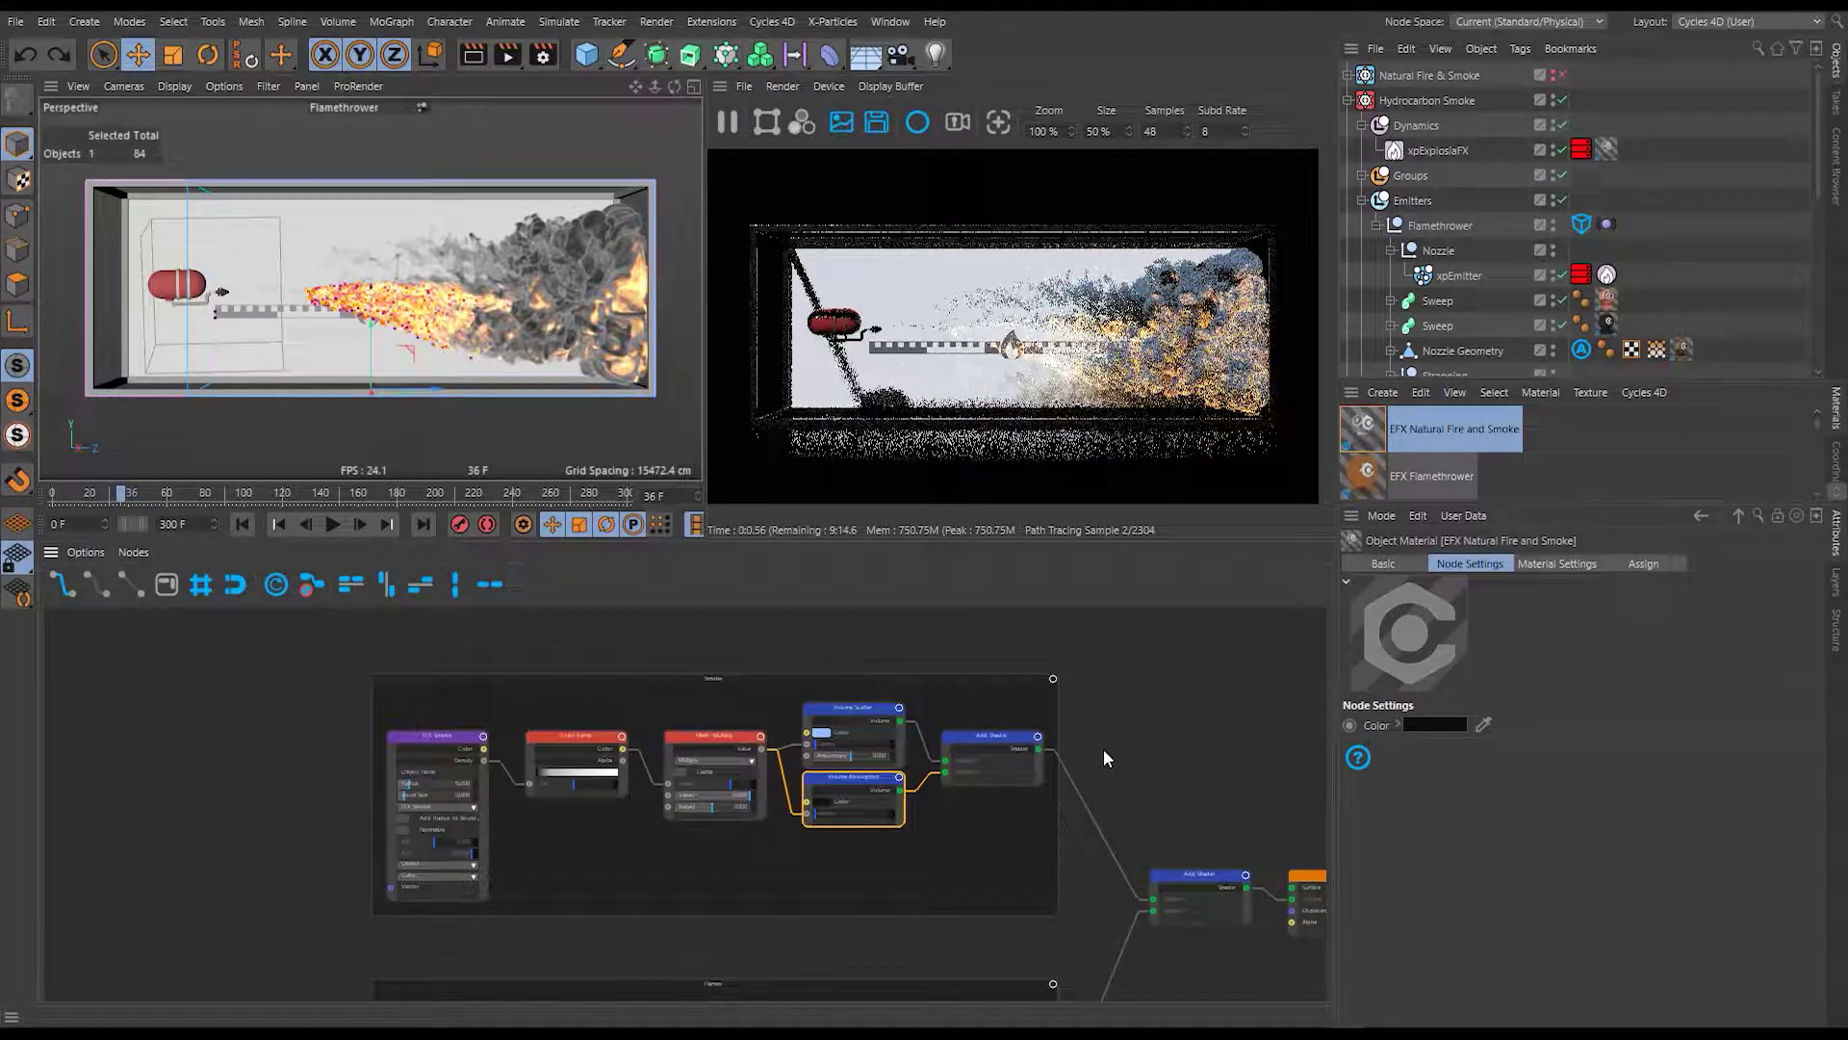
{"action": "scroll", "coordinate": [1103, 751], "scroll_direction": "up", "scroll_amount": 5}
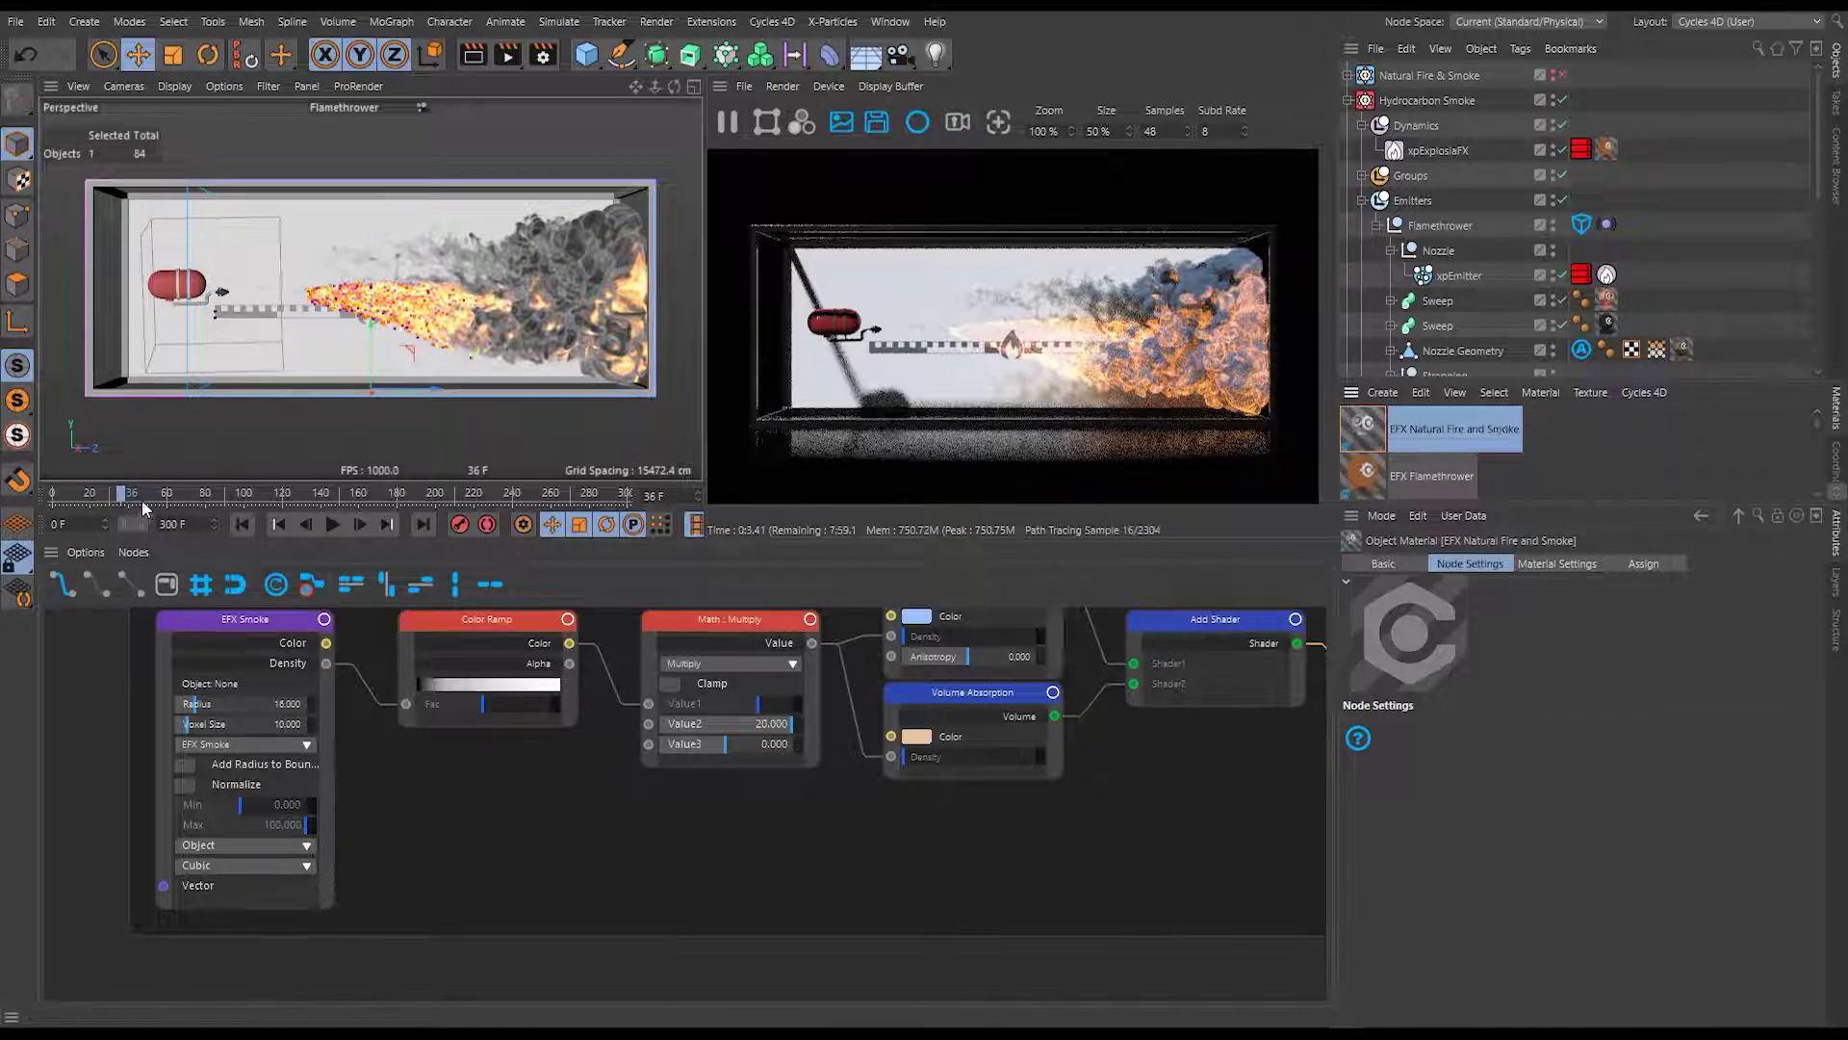
Preview the flamethrower simulation at frames 82, 97 and 117 to examine its fire and smoke as they develop.
{"action": "left_click", "coordinate": [208, 496]}
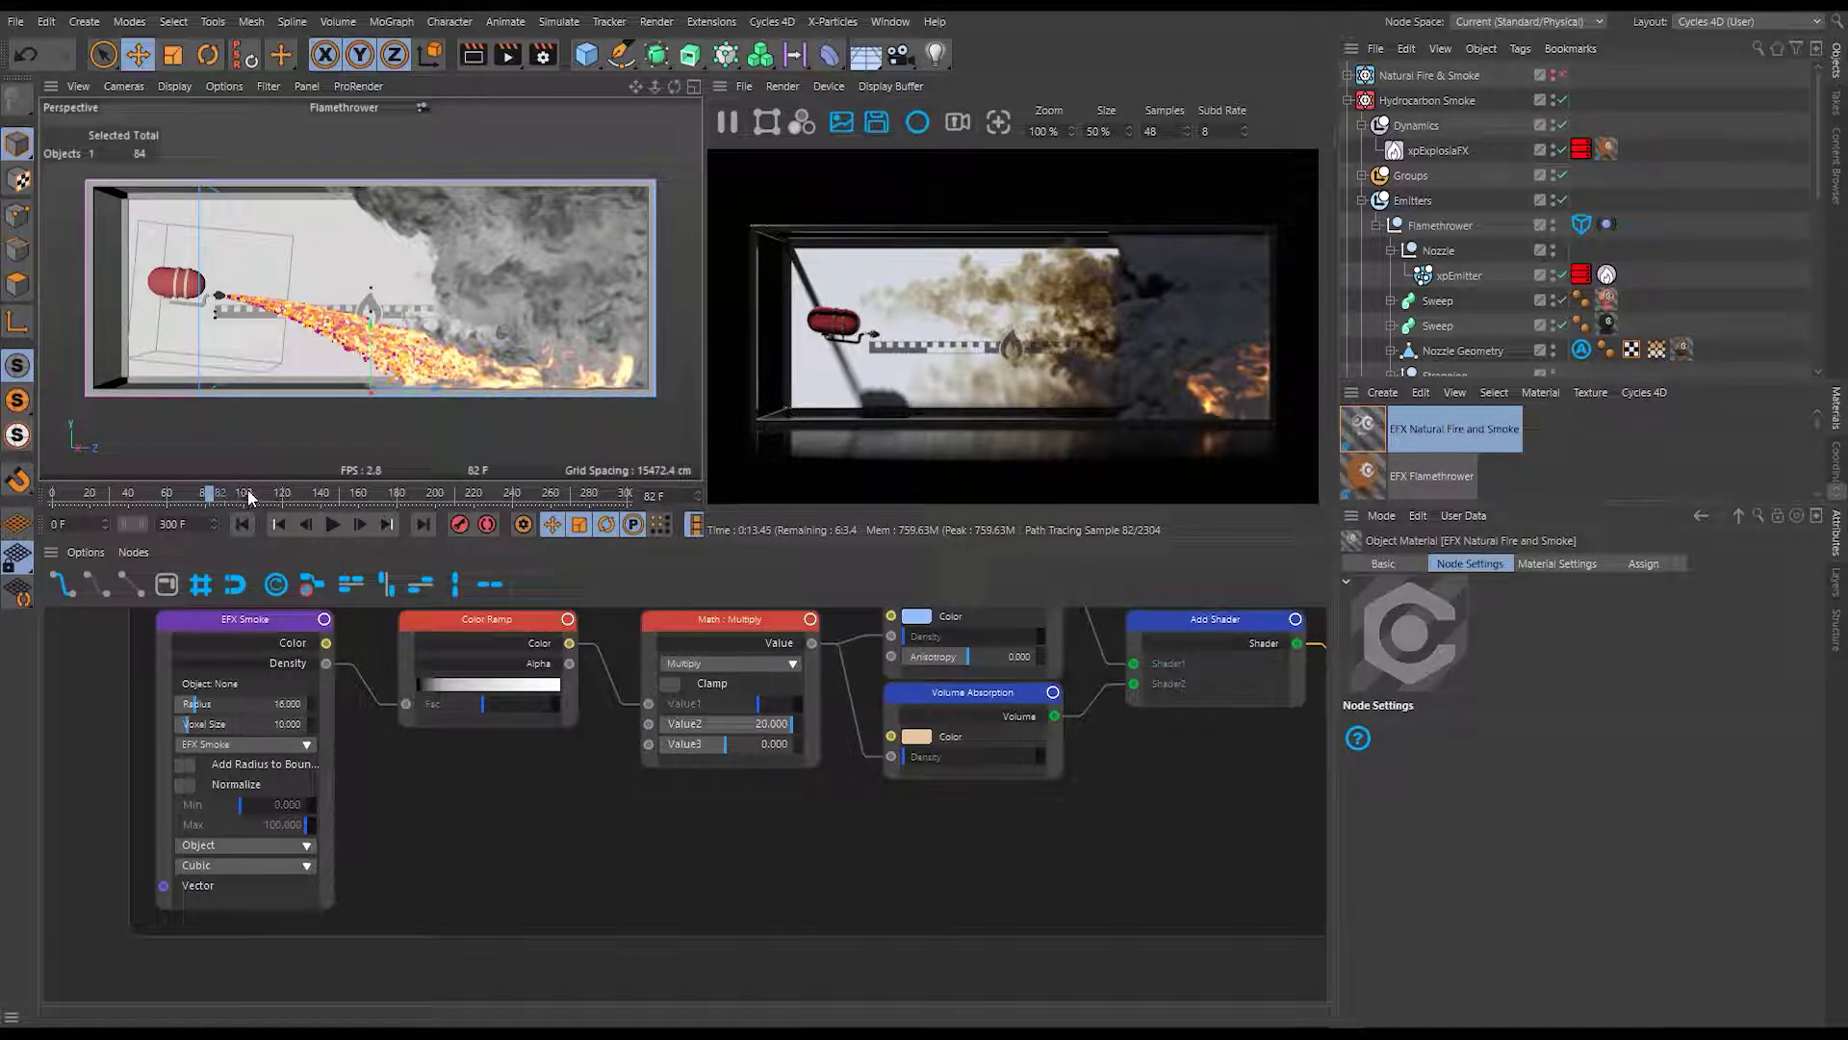
{"action": "left_click_drag", "start_coordinate": [260, 496], "coordinate": [279, 496]}
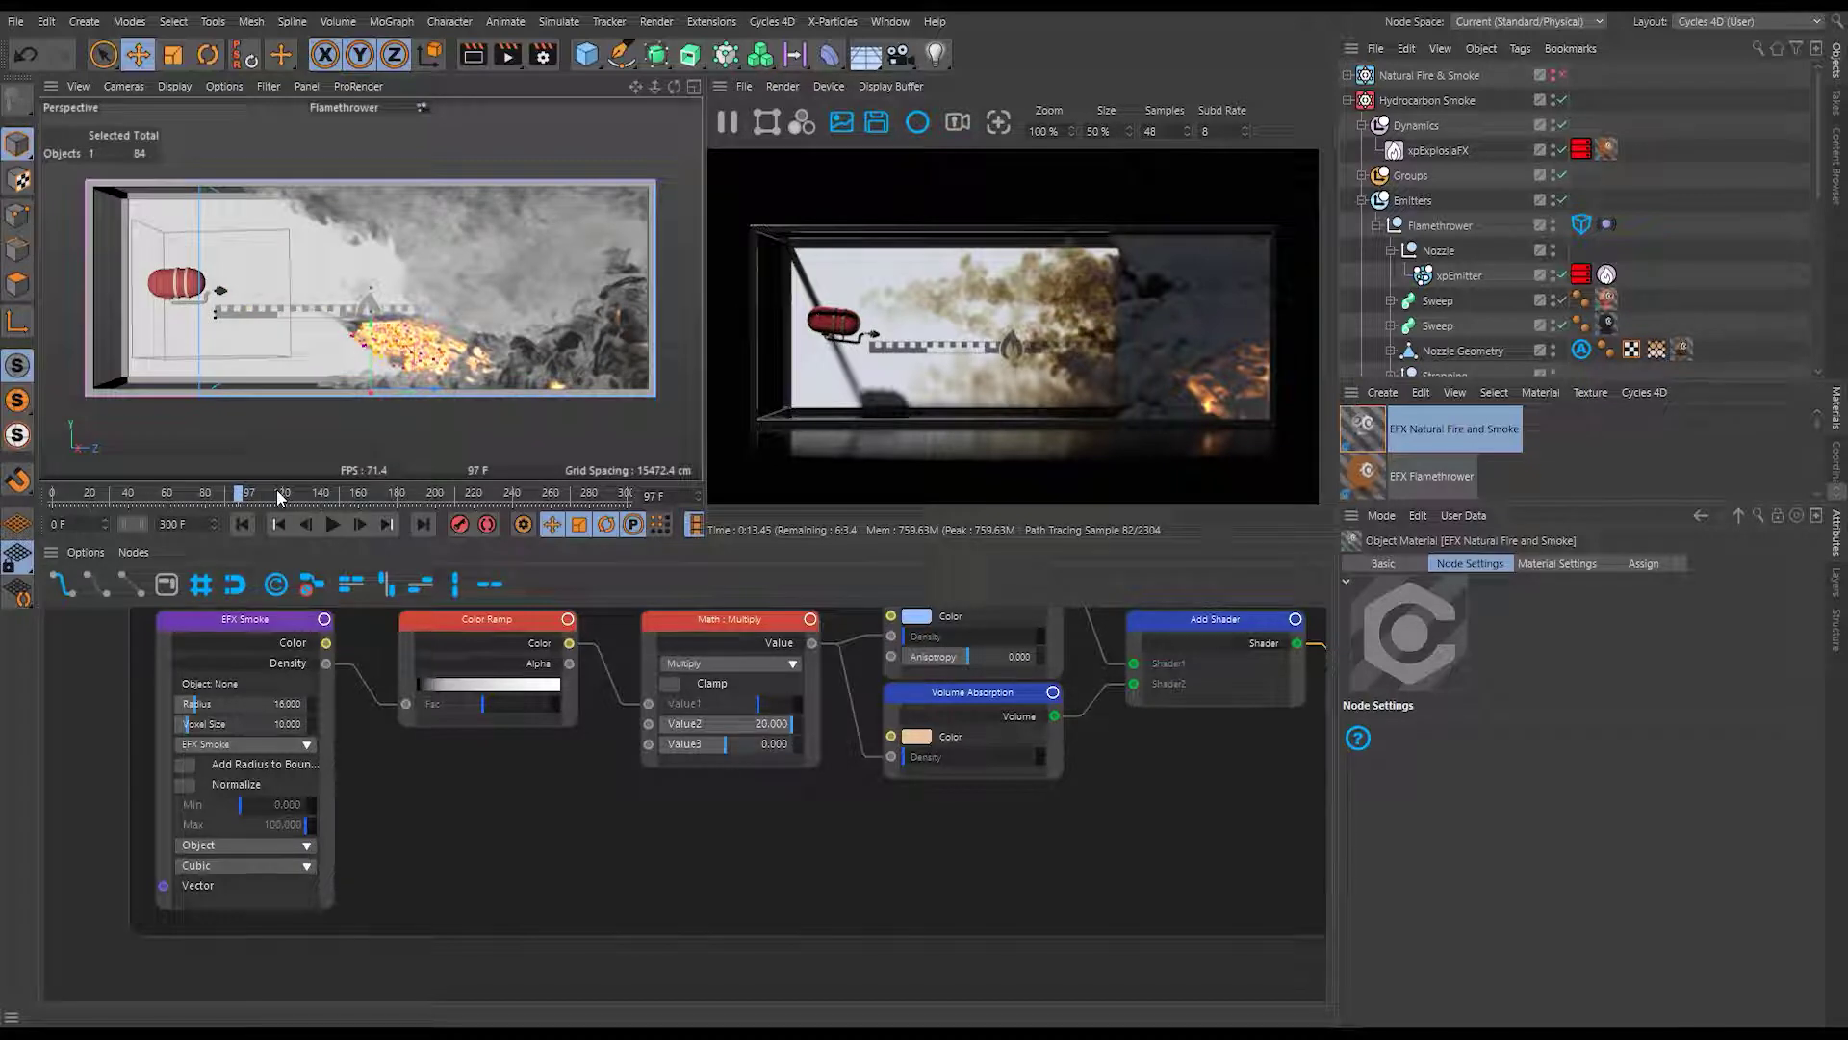
{"action": "left_click", "coordinate": [279, 495]}
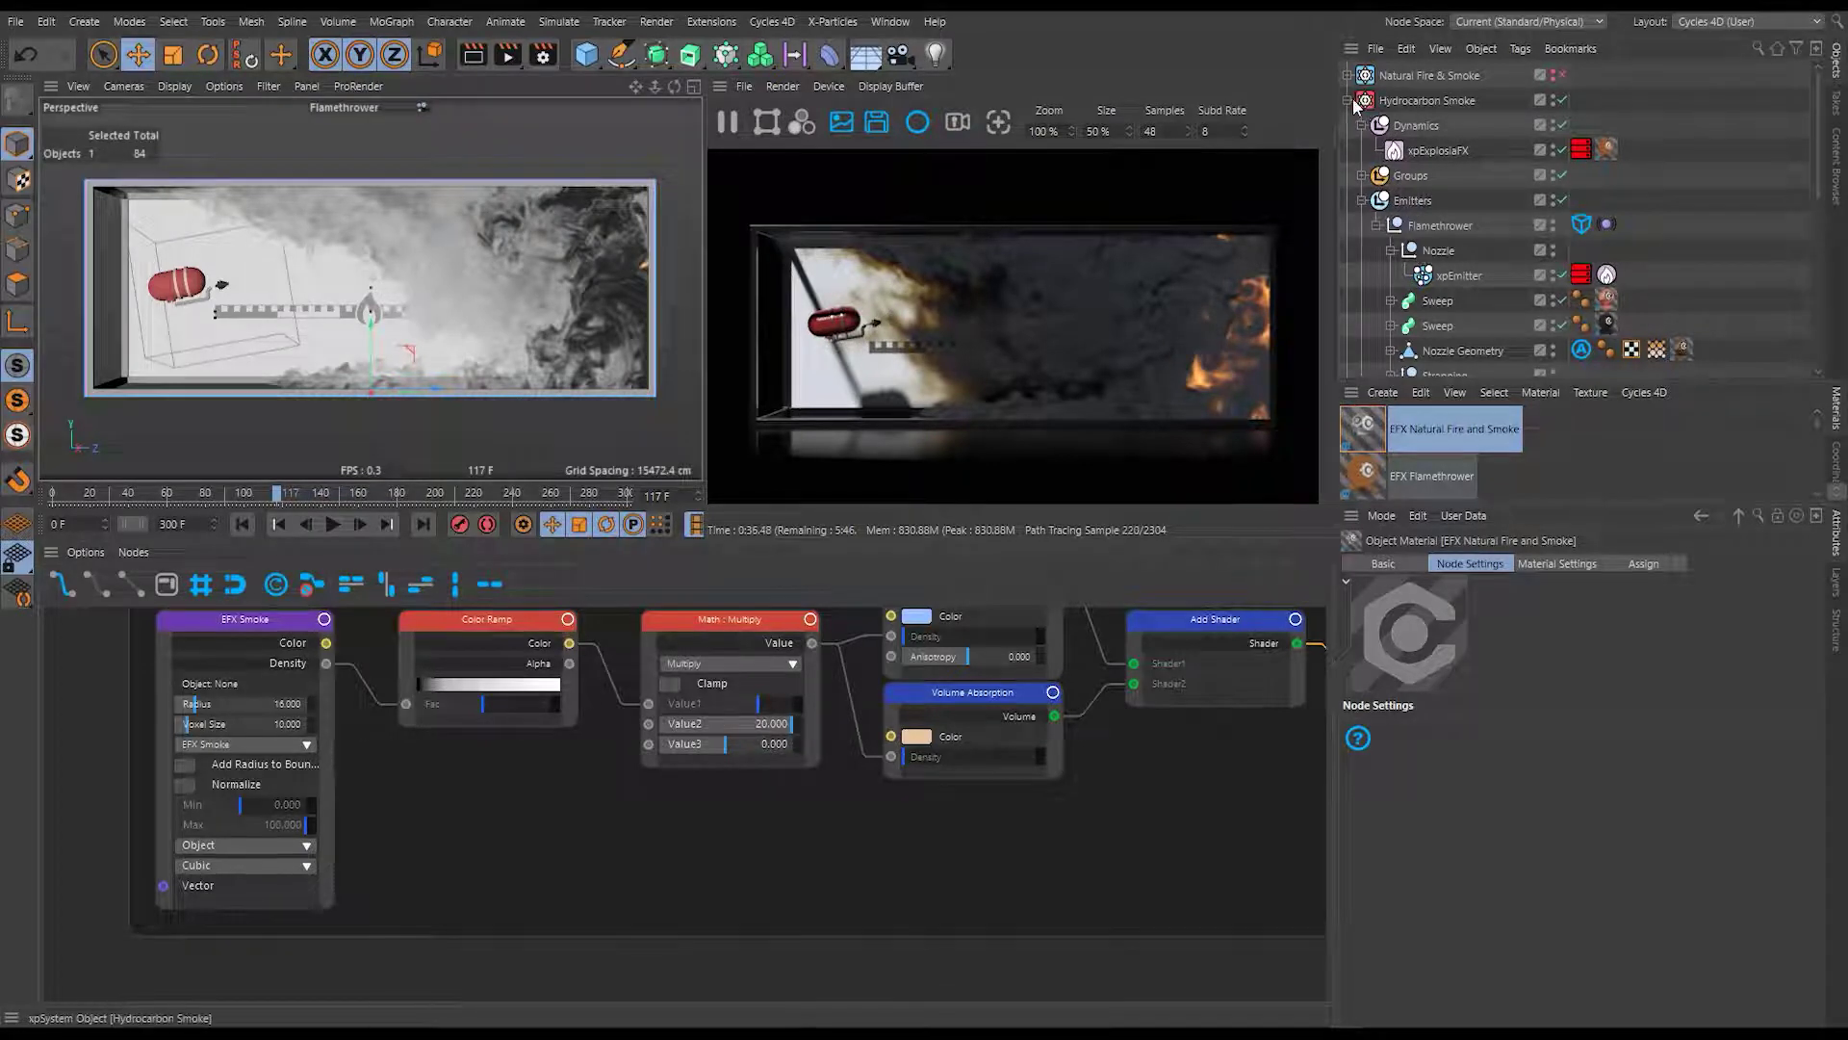
Add a cyCamera tag to the Flamethrower camera and bring up its post effects settings.
{"action": "scroll", "coordinate": [1496, 233], "scroll_direction": "down", "scroll_amount": 5}
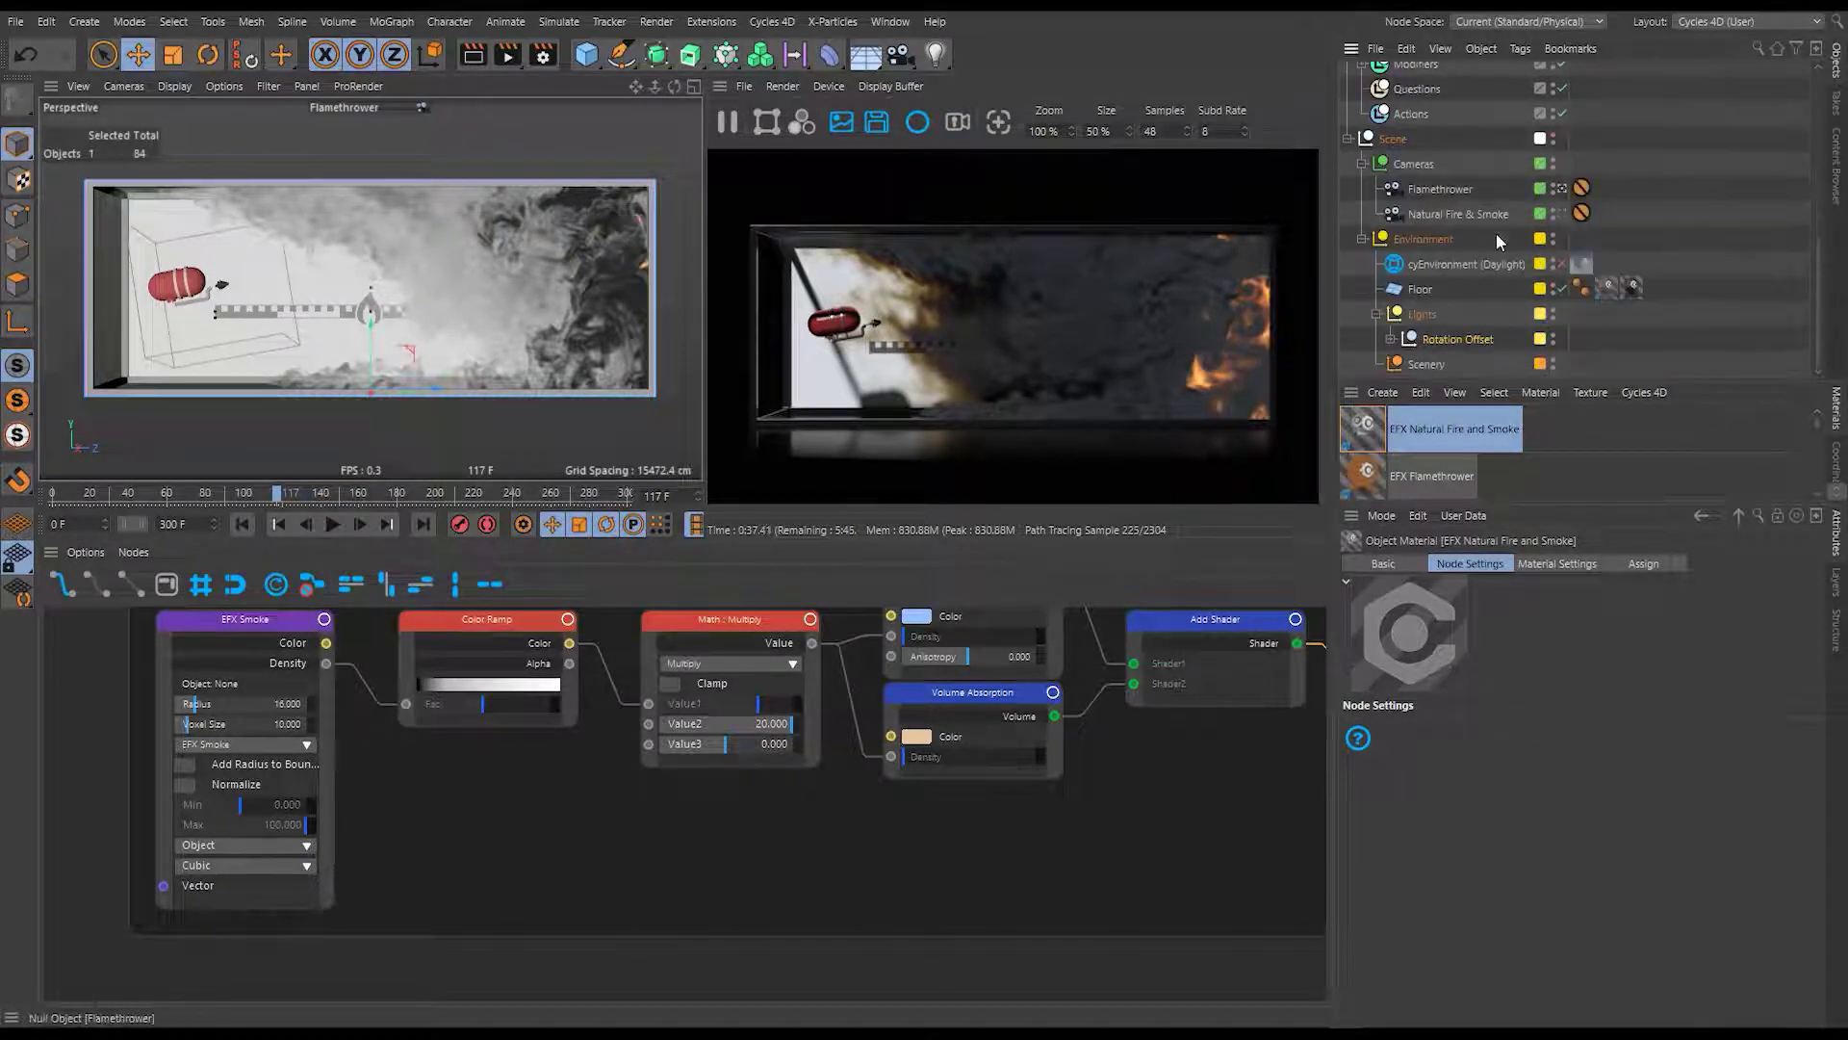
{"action": "right_click", "coordinate": [1445, 196]}
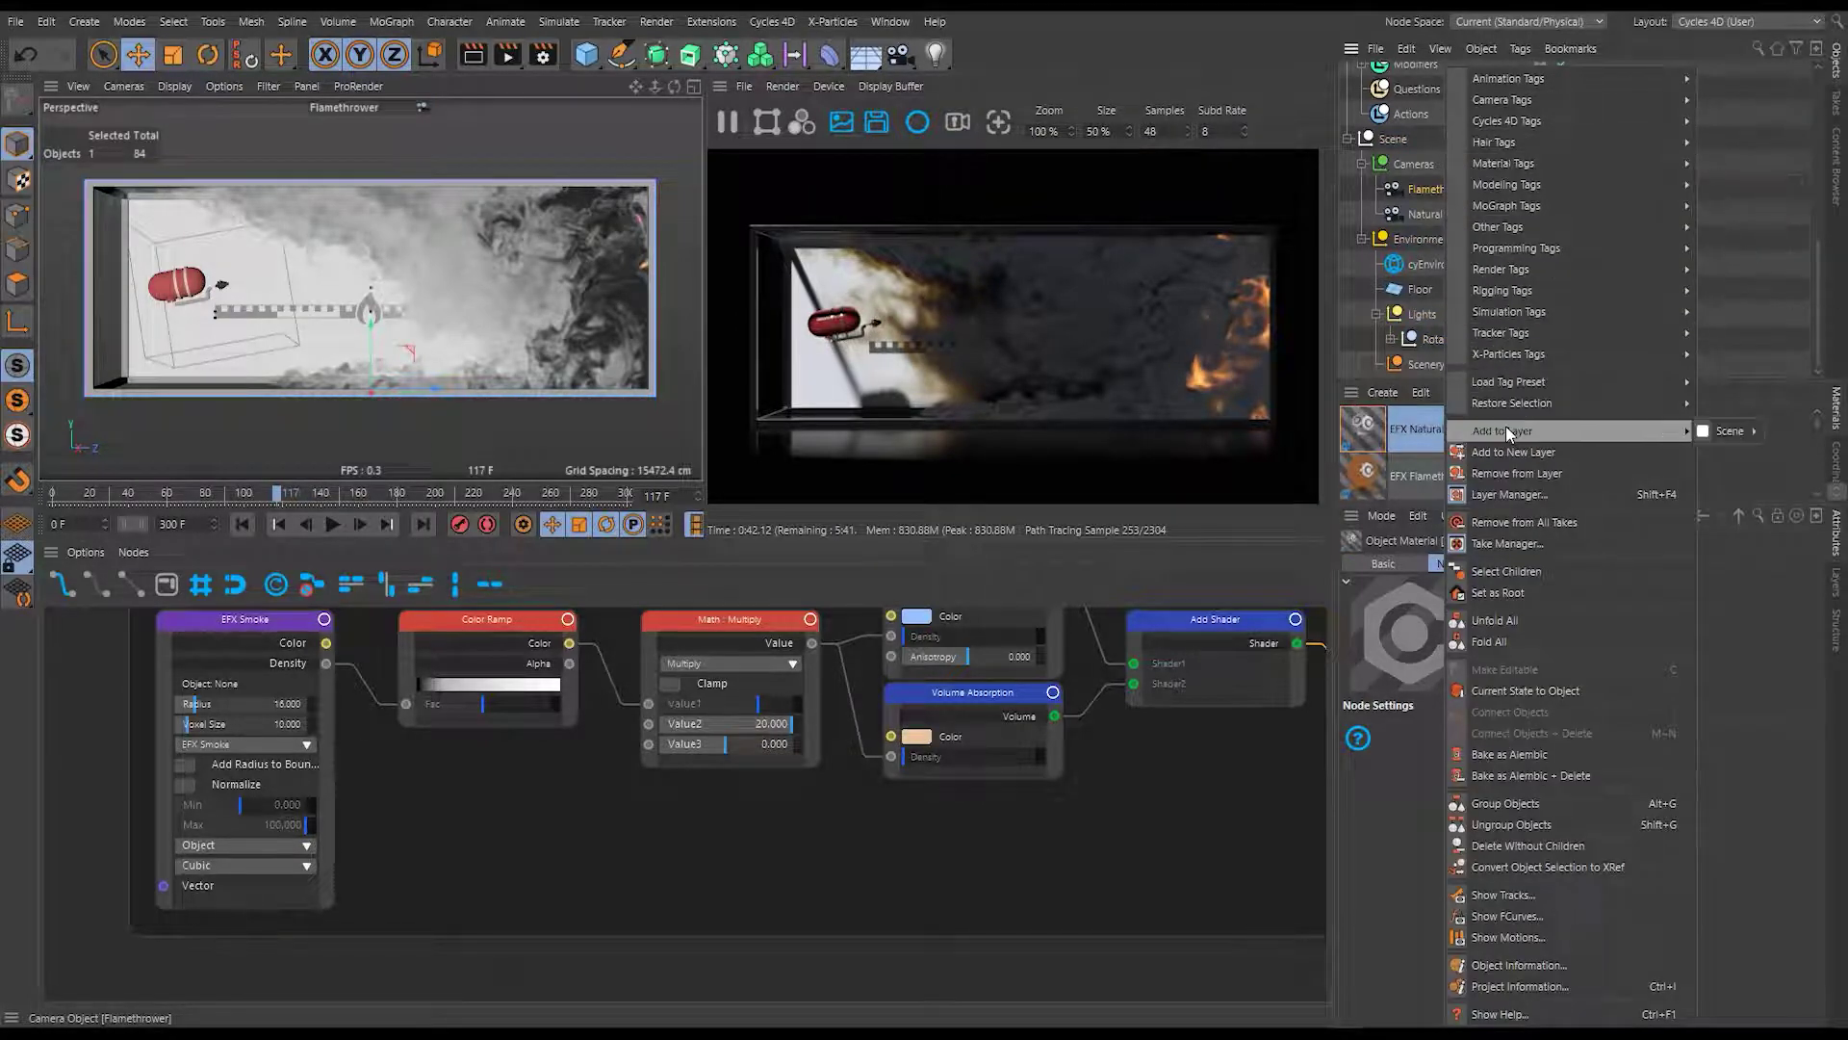
{"action": "mouse_move", "coordinate": [1555, 126]}
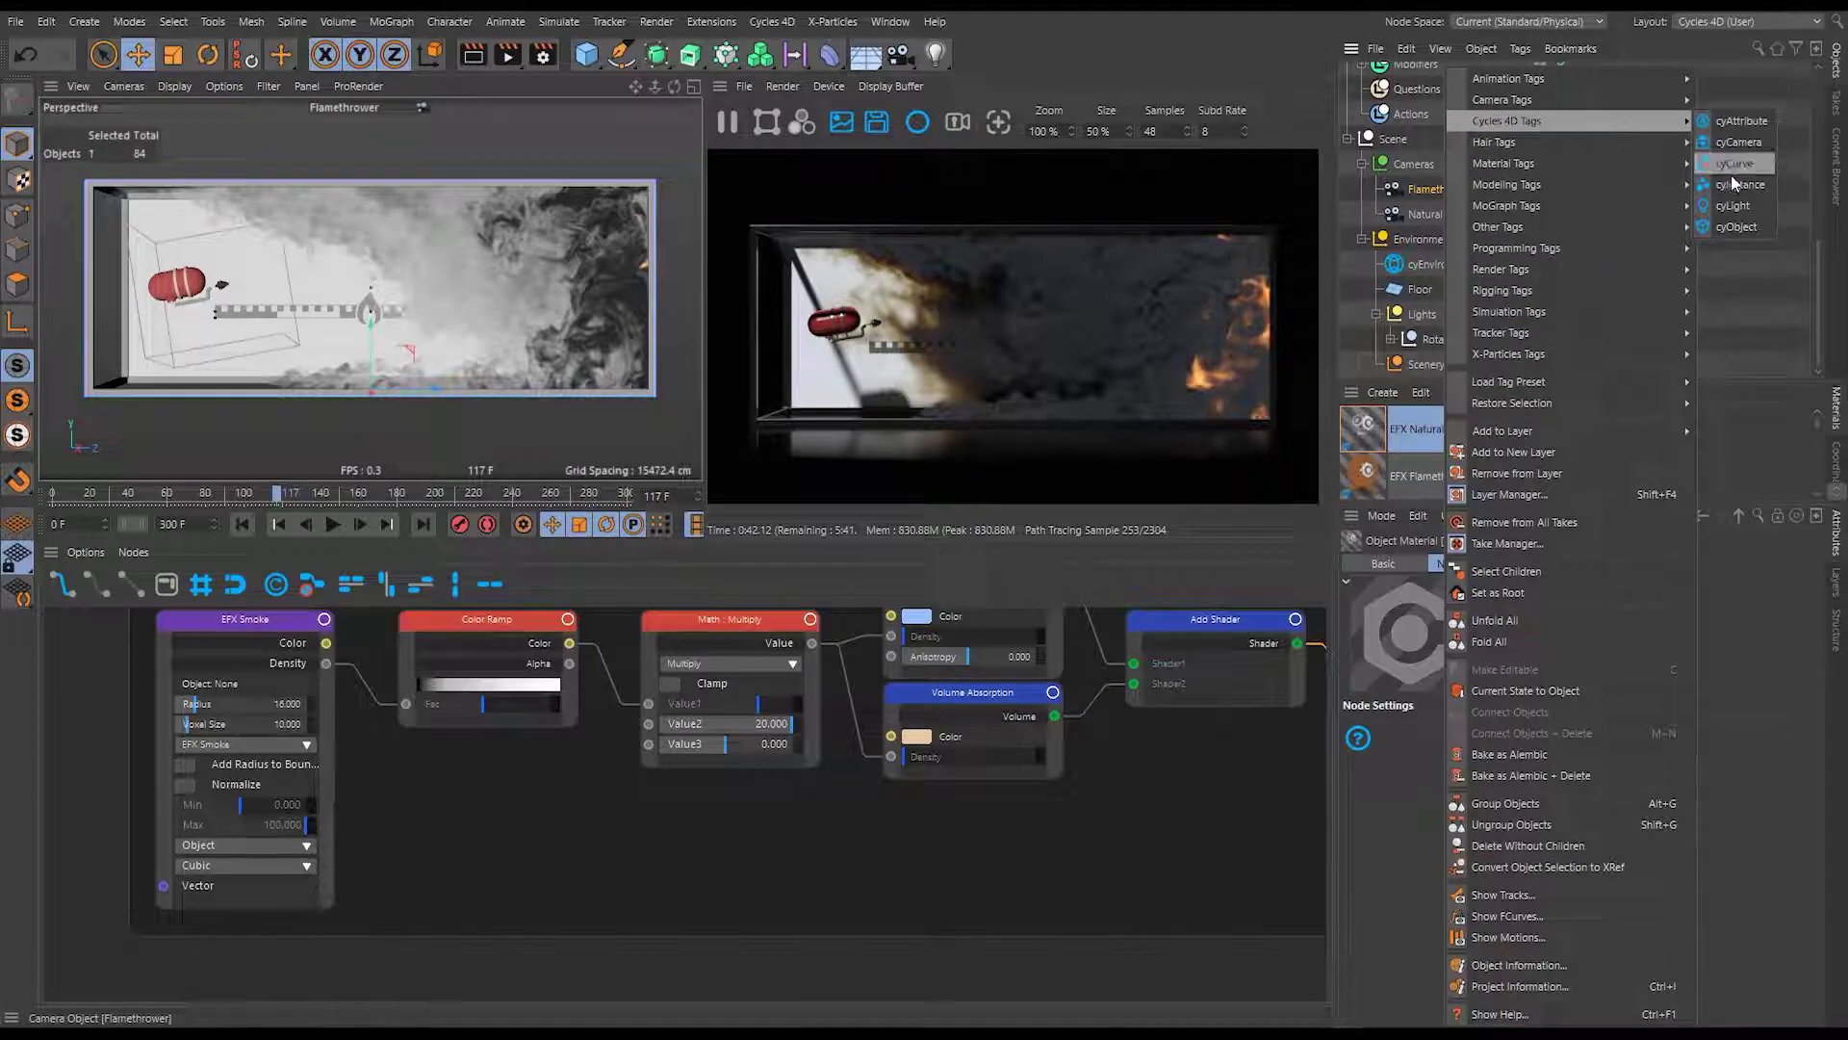
{"action": "left_click", "coordinate": [1738, 142]}
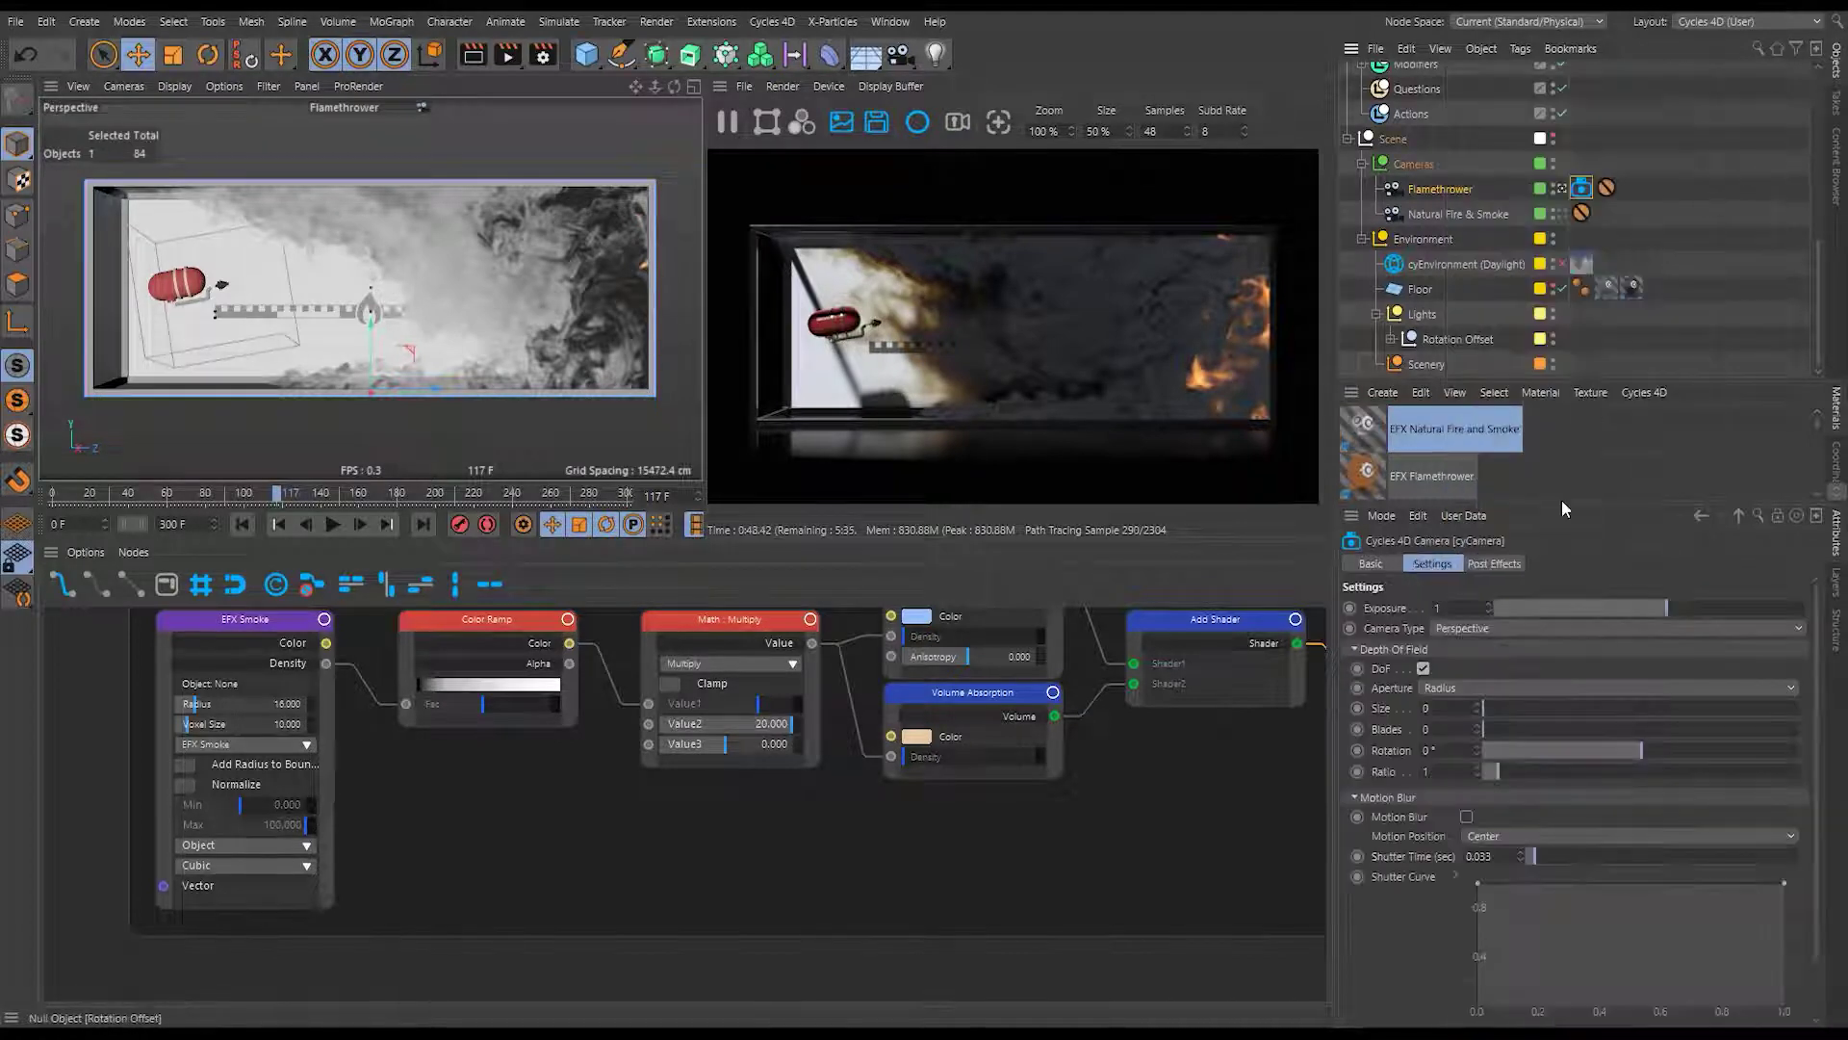
{"action": "left_click", "coordinate": [1494, 562]}
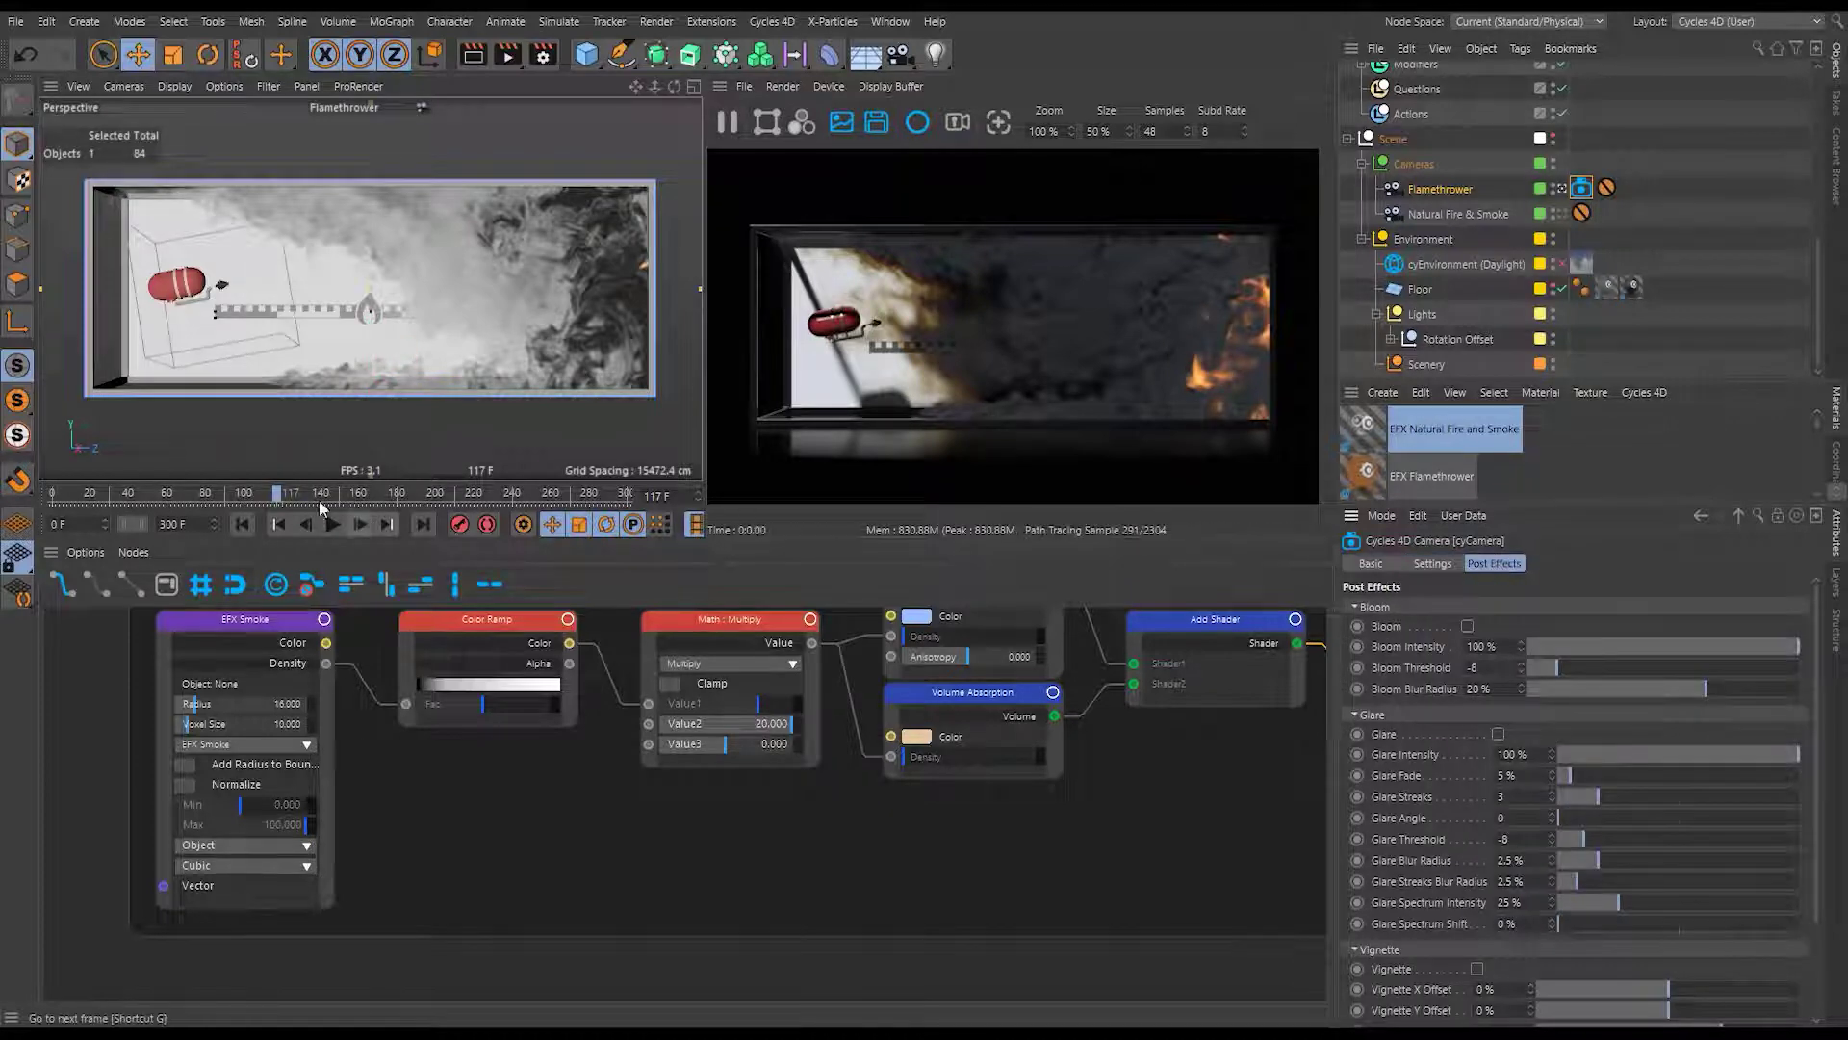
Move the animation to frame 90 and enable Bloom on the Flamethrower camera's cyCamera tag.
{"action": "left_click", "coordinate": [223, 492]}
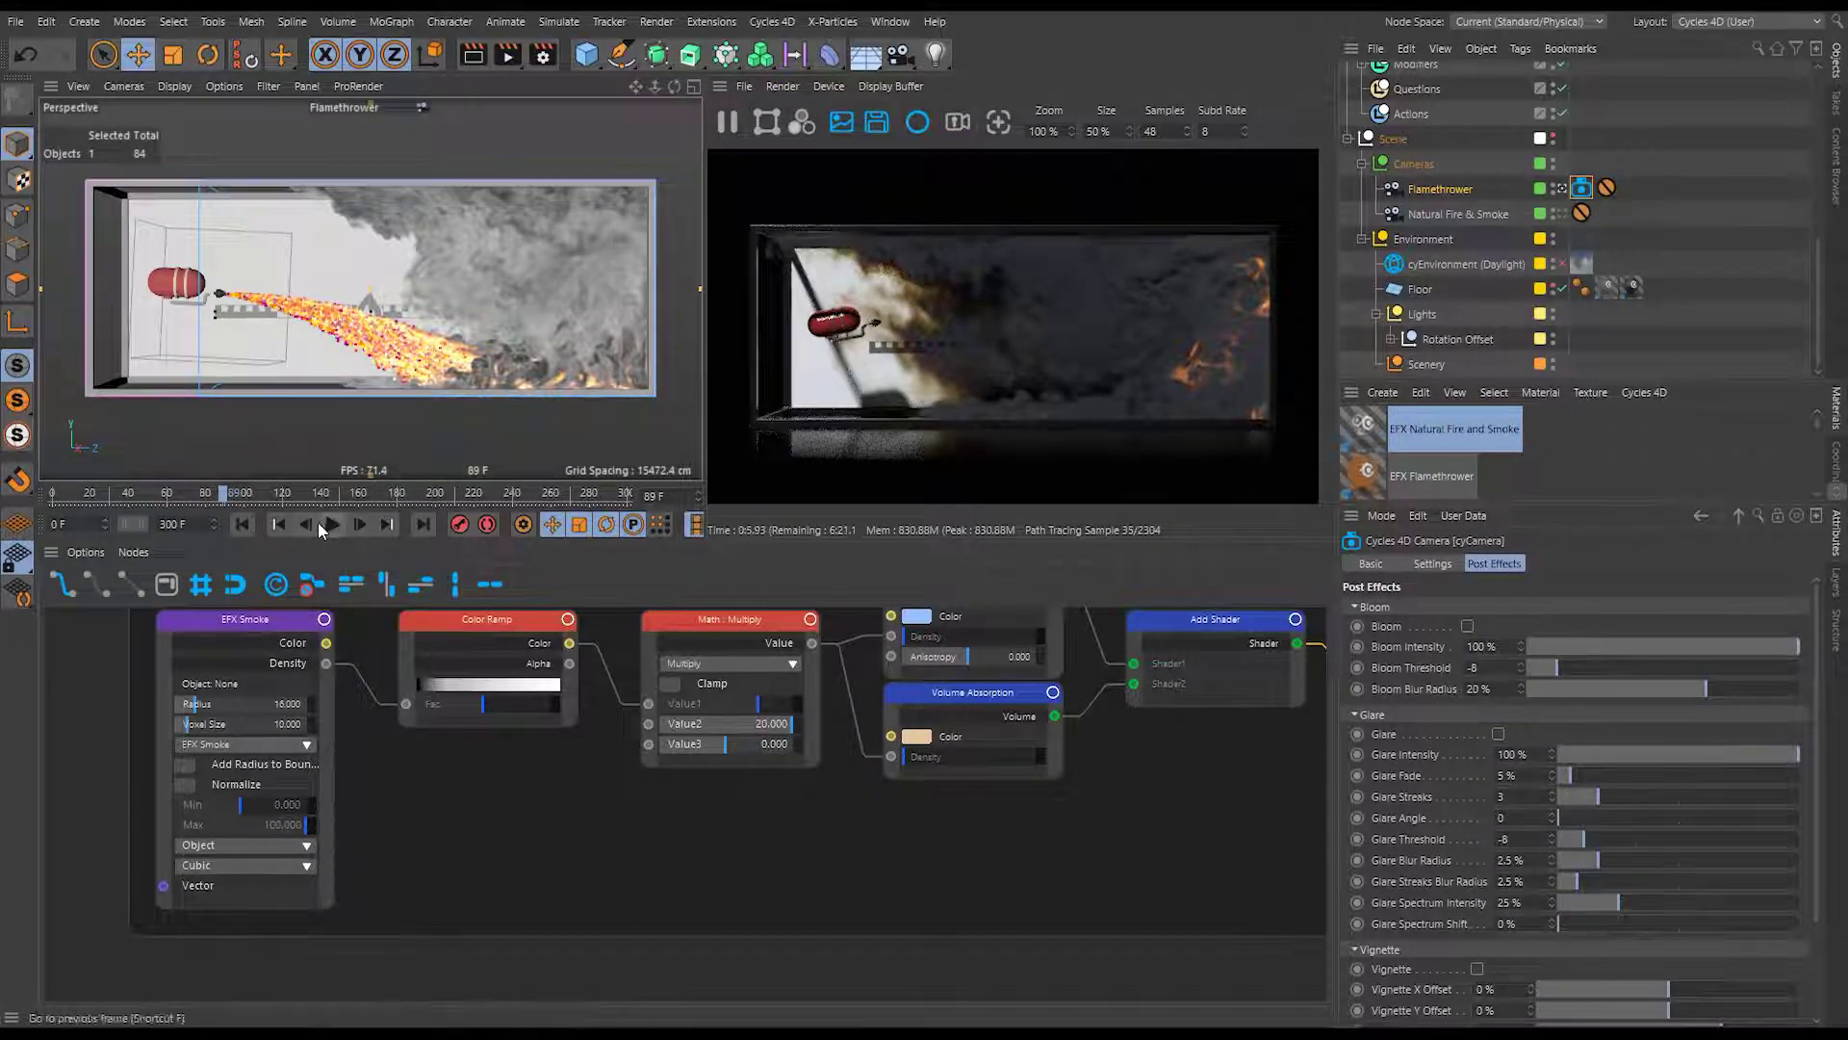
{"action": "left_click", "coordinate": [361, 526]}
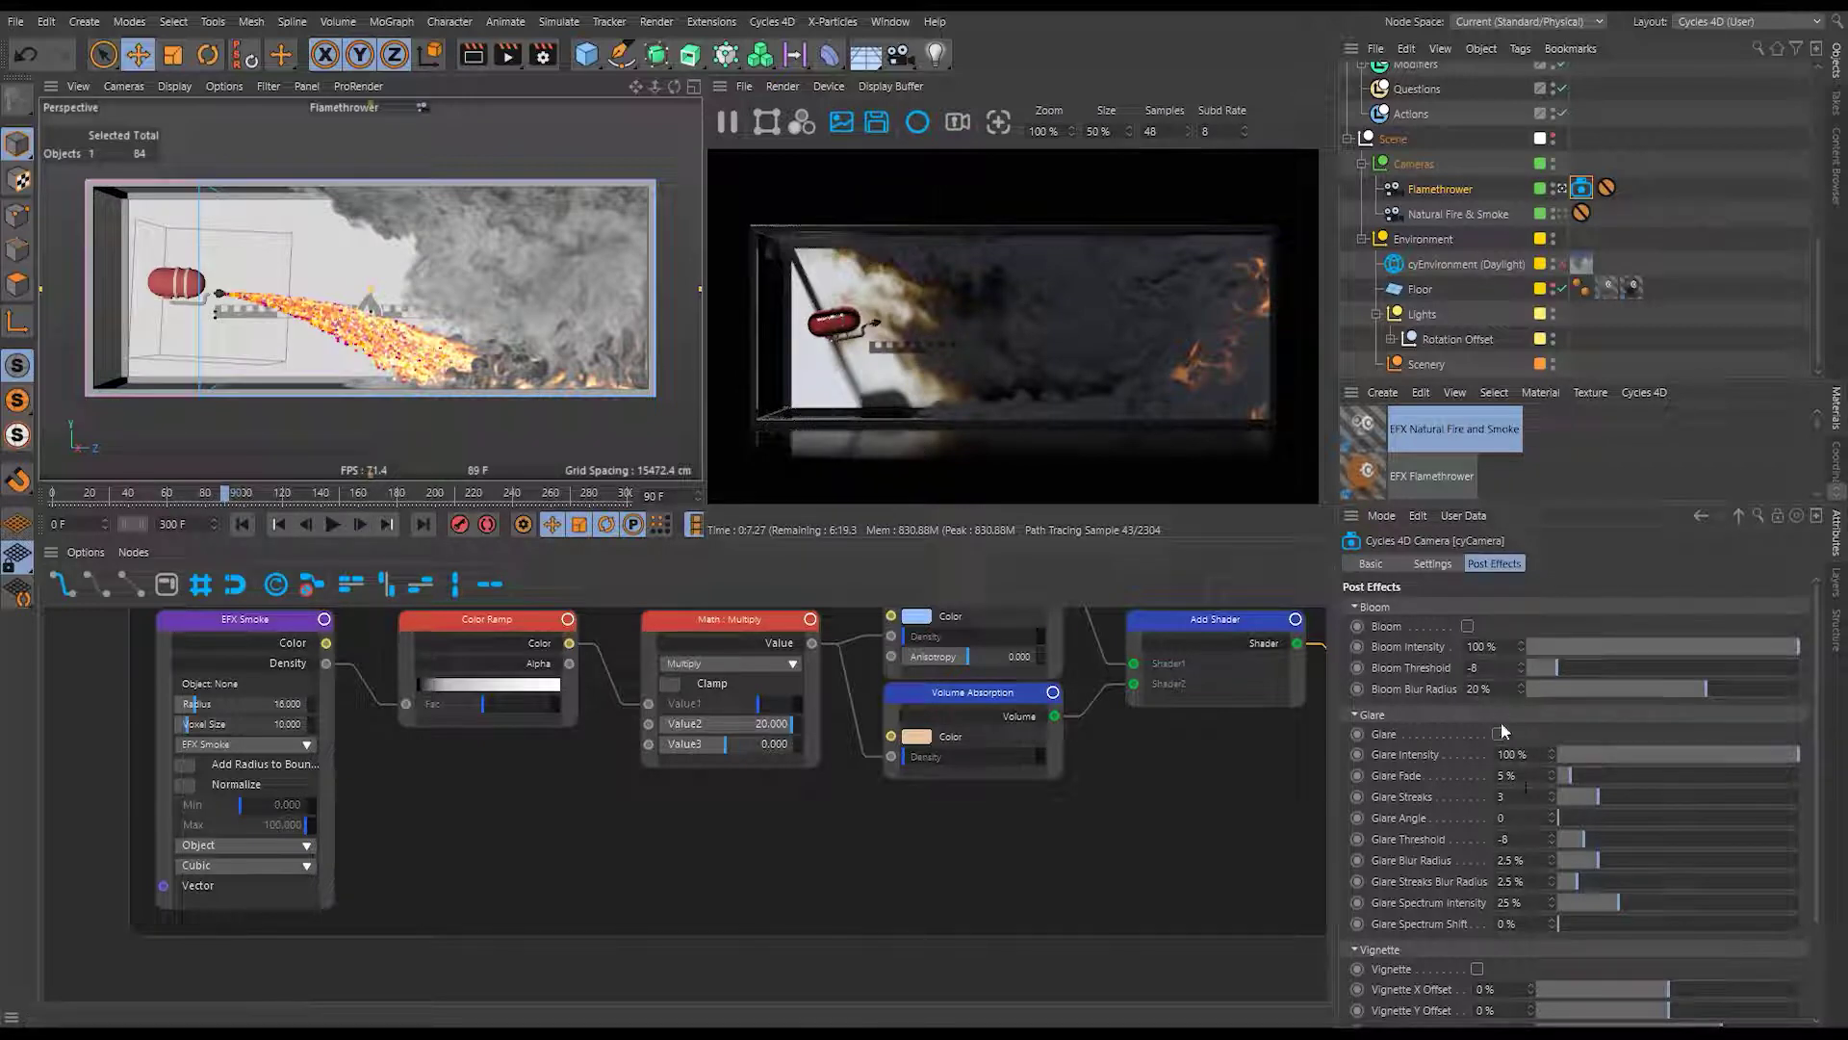
{"action": "left_click", "coordinate": [1467, 627]}
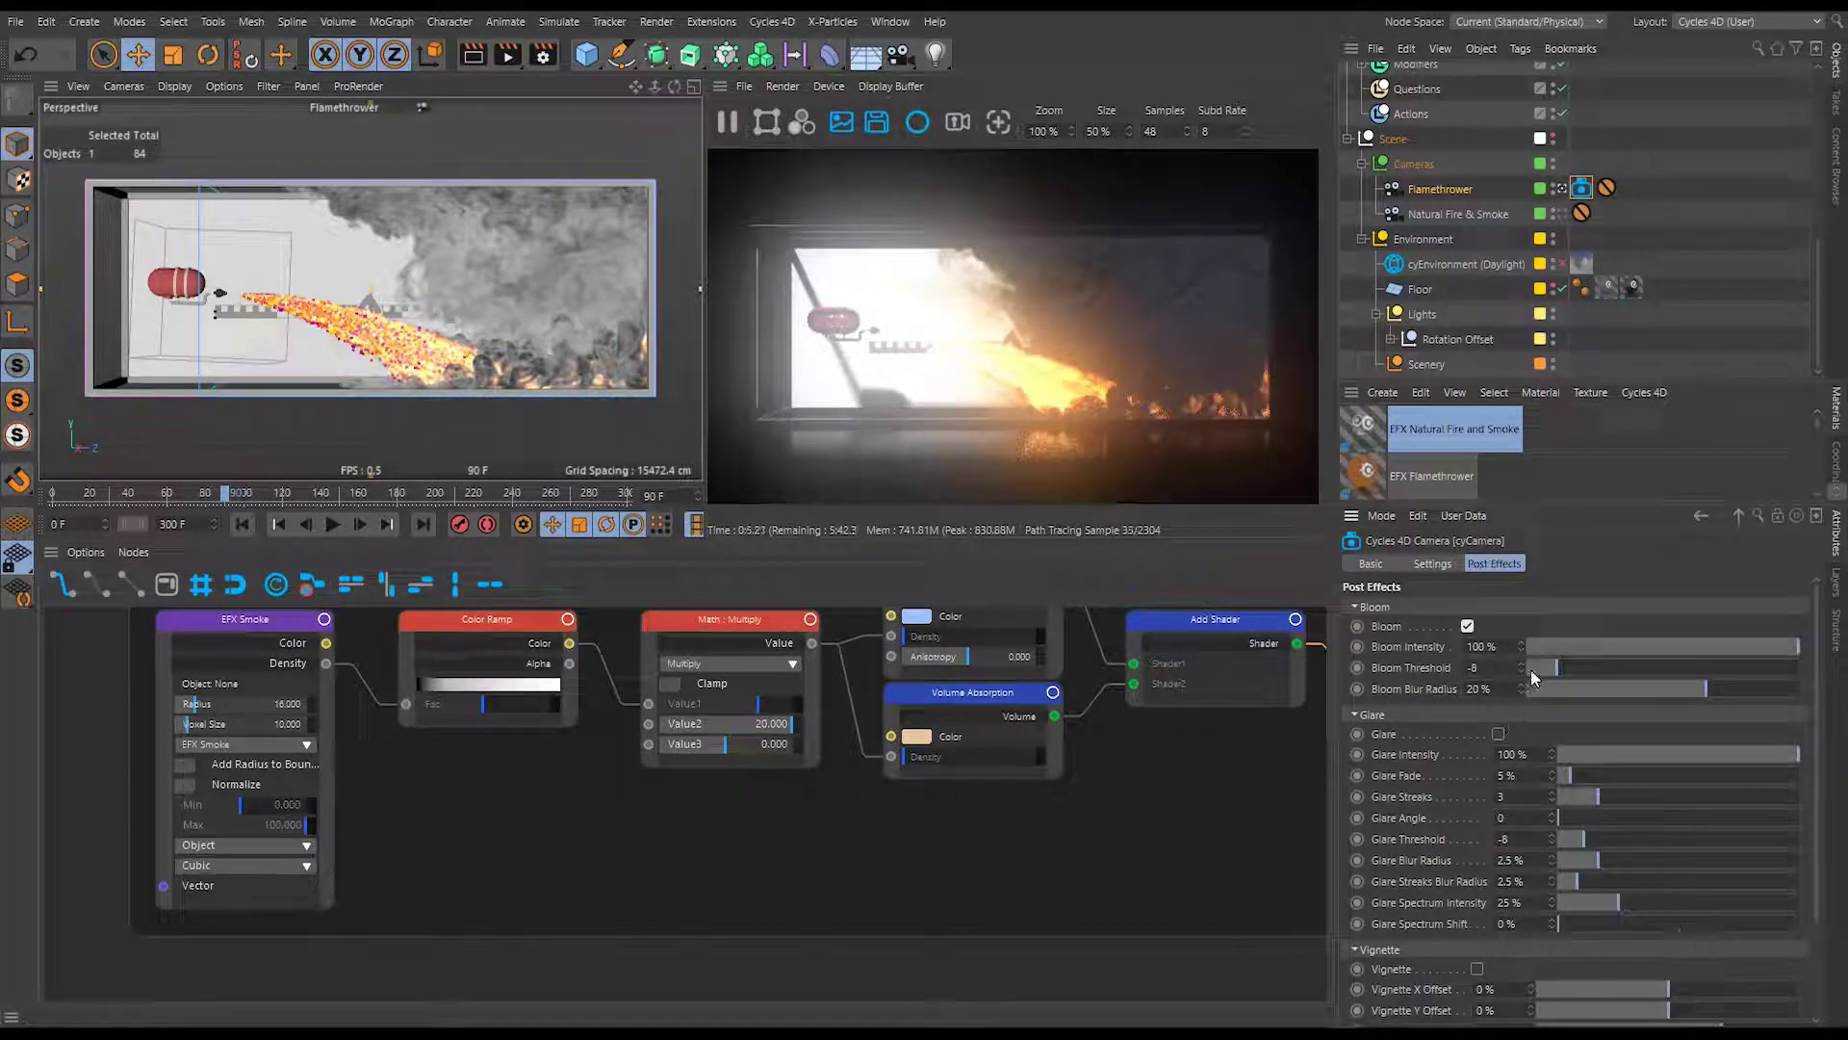
Set the camera's Bloom Threshold to 0.5 and its Bloom Blur Radius to 18.4%.
{"action": "left_click_drag", "start_coordinate": [1568, 668], "coordinate": [1615, 673]}
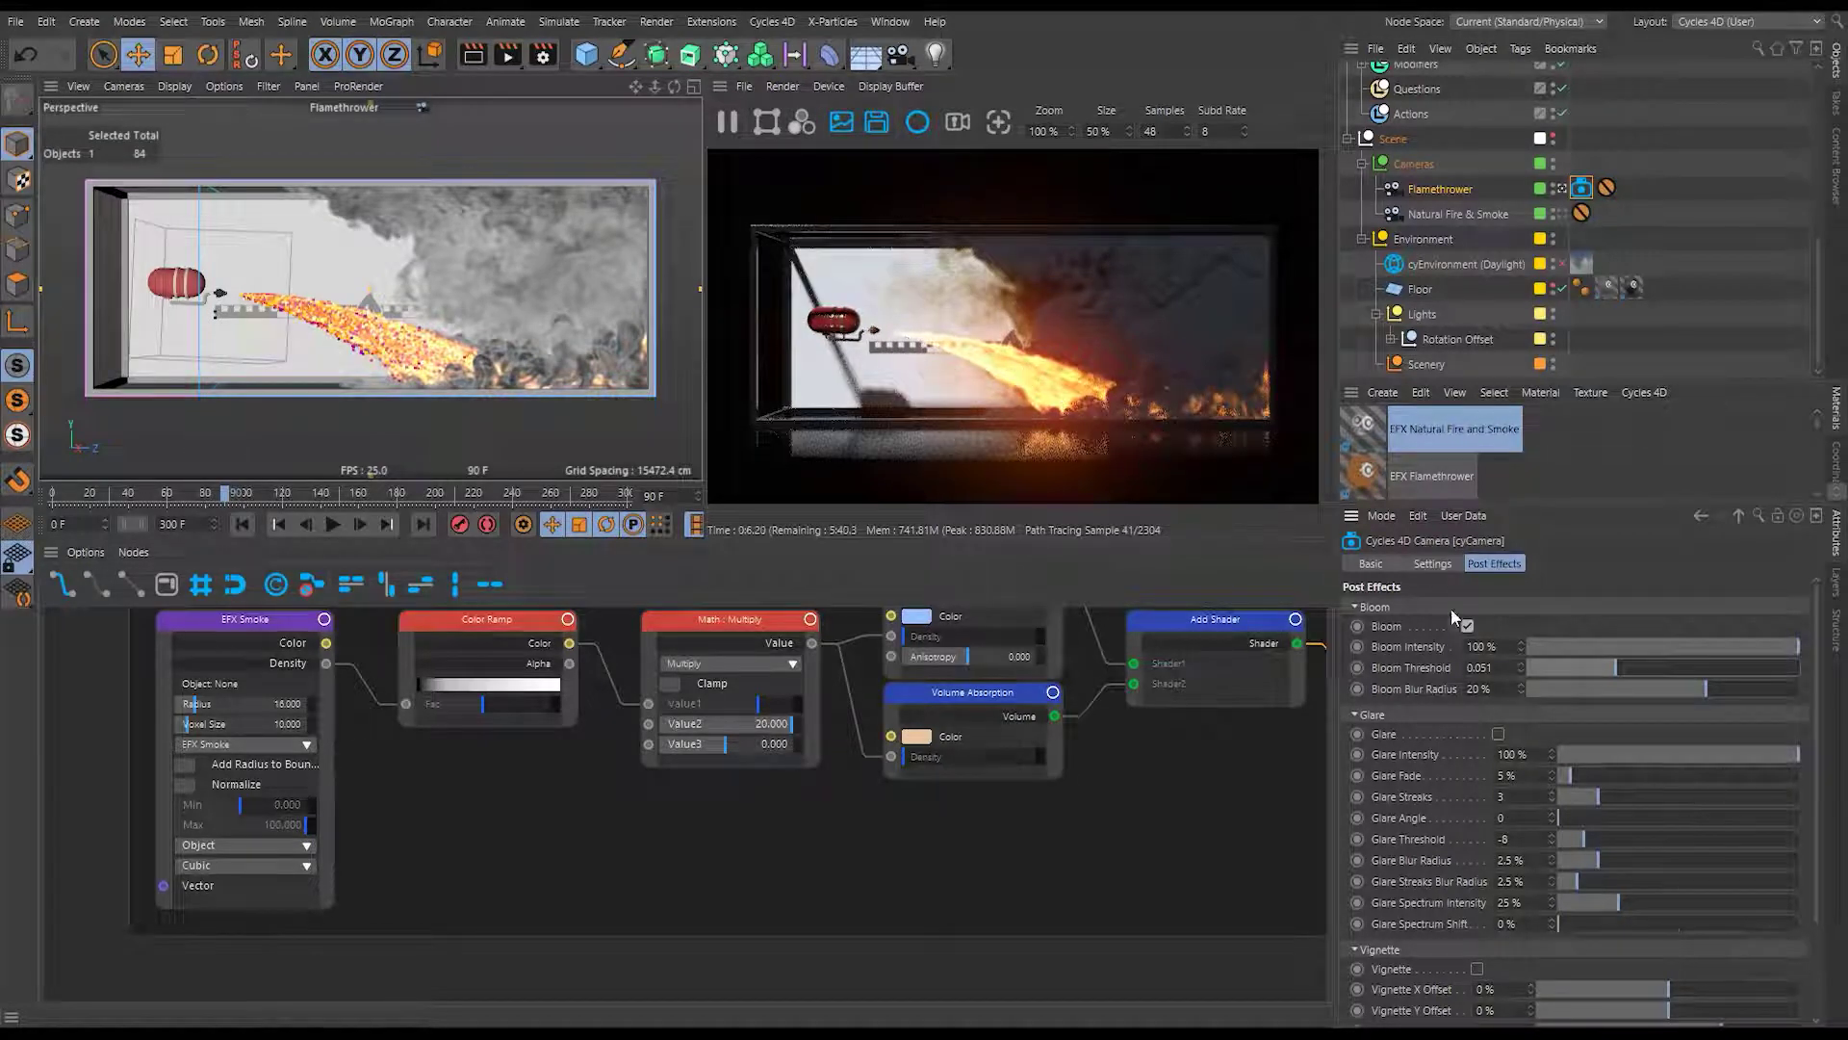
{"action": "left_click", "coordinate": [1474, 667]}
{"action": "type", "text": "5"}
{"action": "key", "text": "Return"}
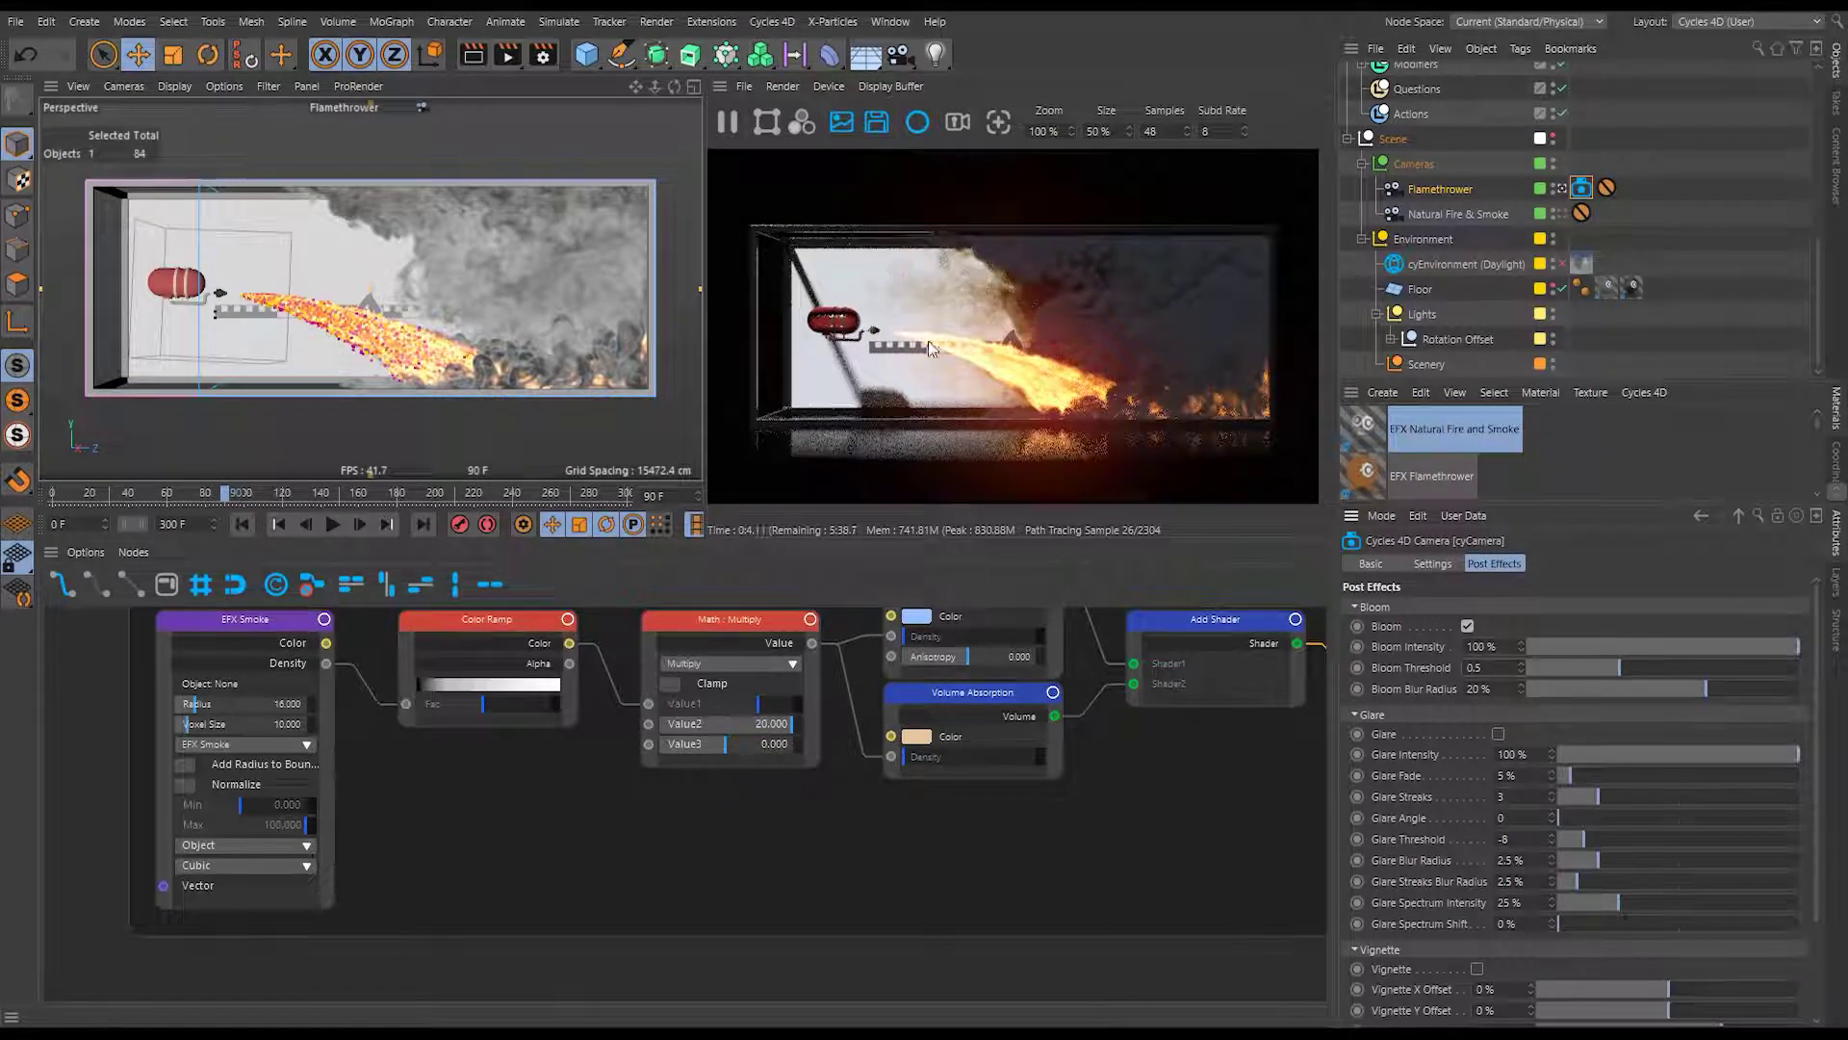
{"action": "left_click", "coordinate": [1691, 688]}
{"action": "left_click", "coordinate": [1491, 646]}
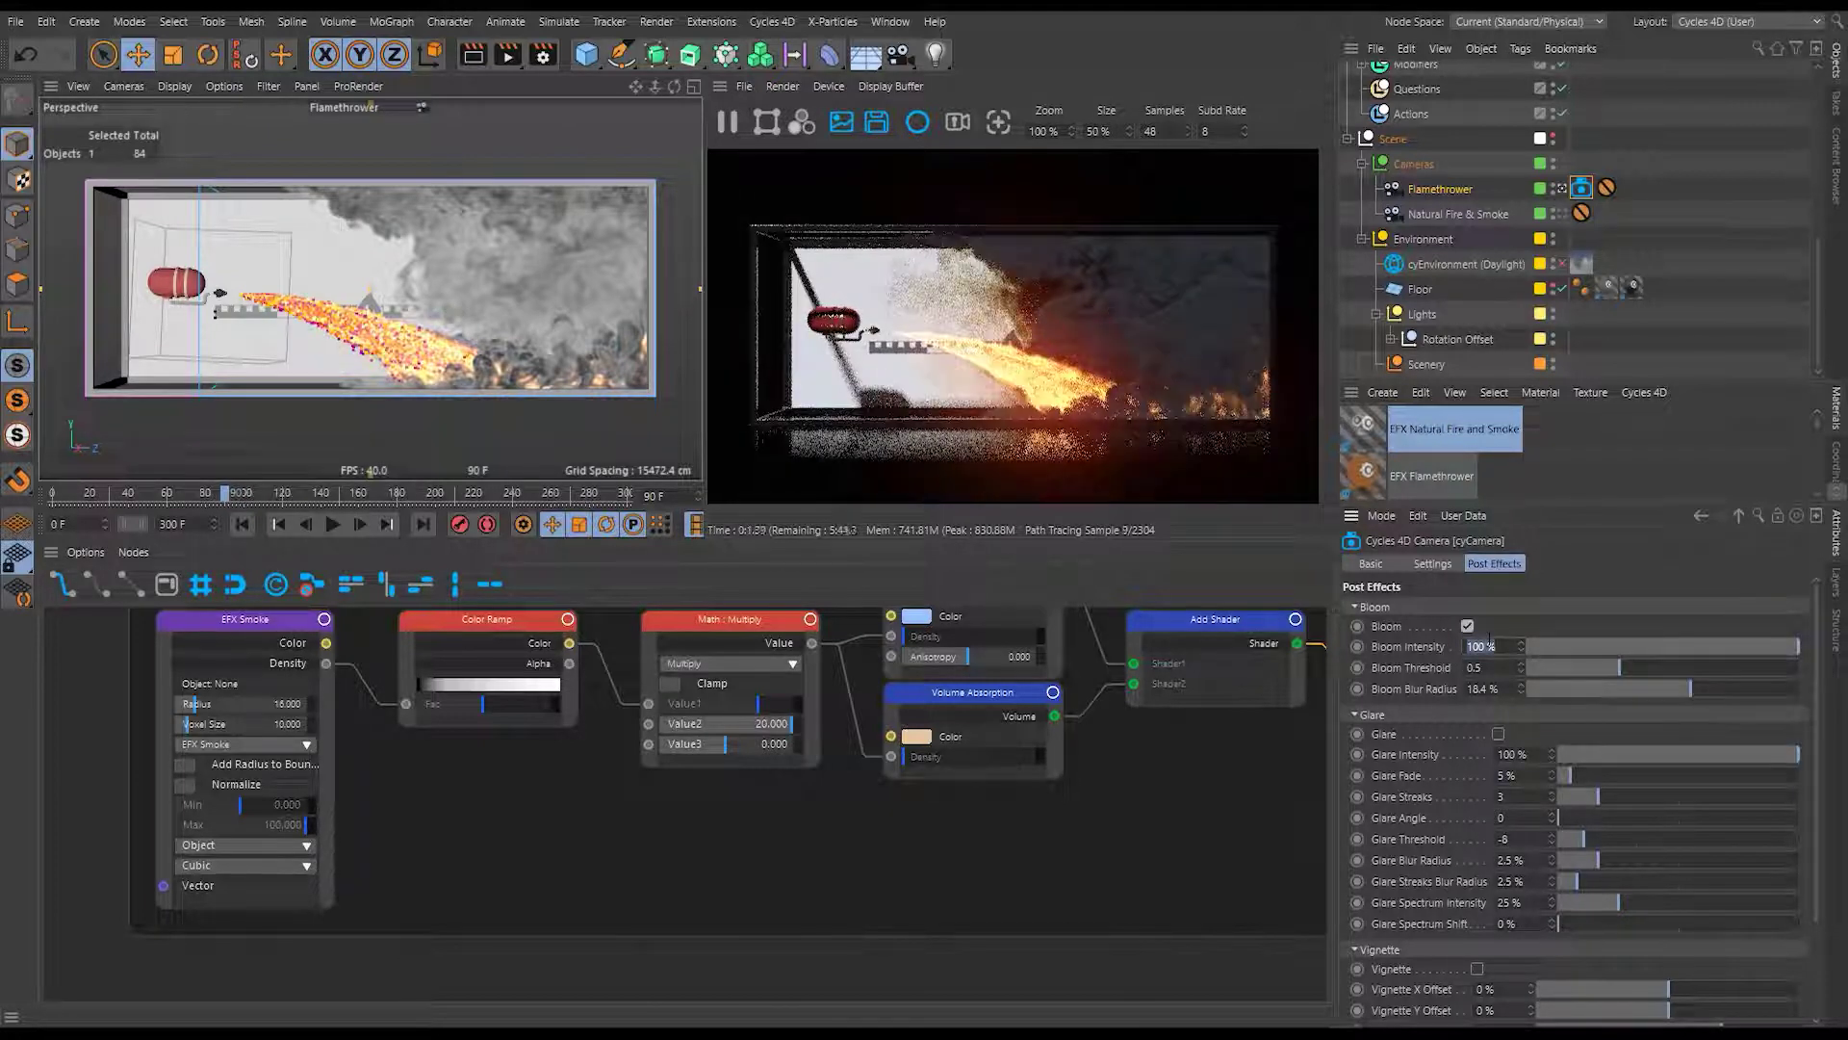
{"action": "left_click", "coordinate": [1613, 731]}
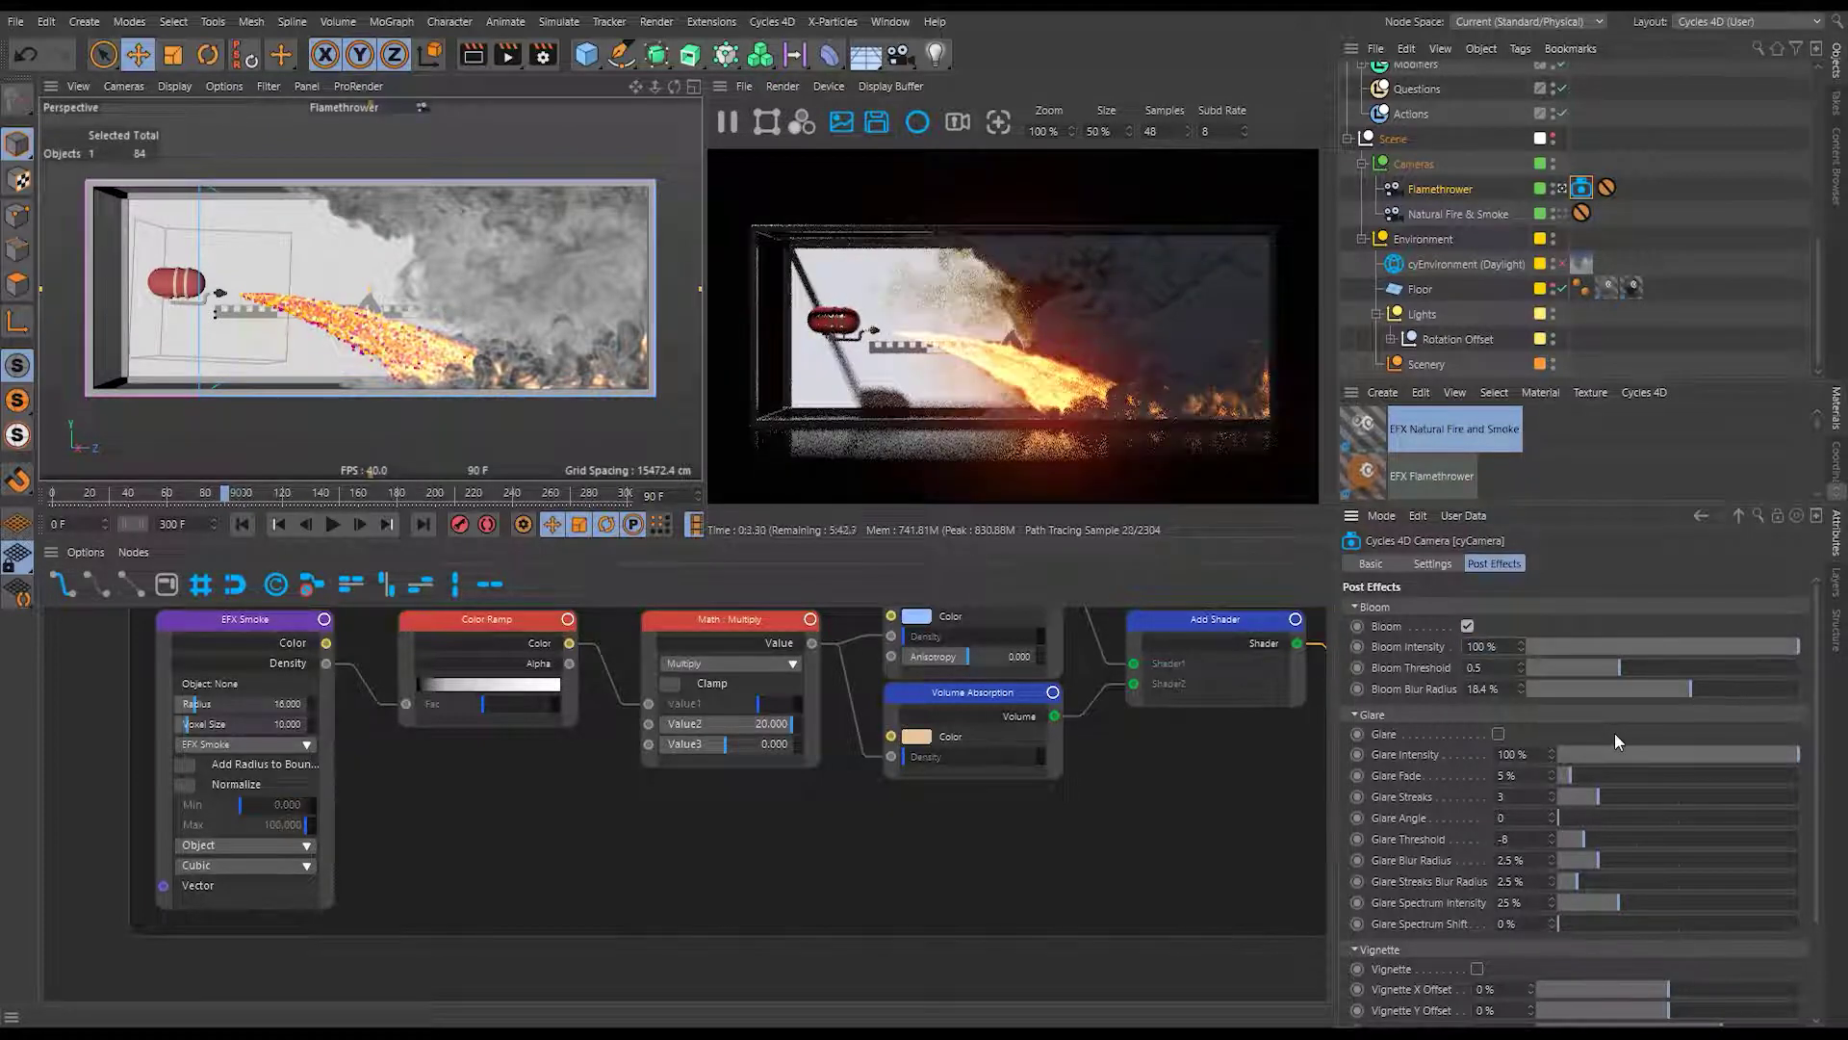